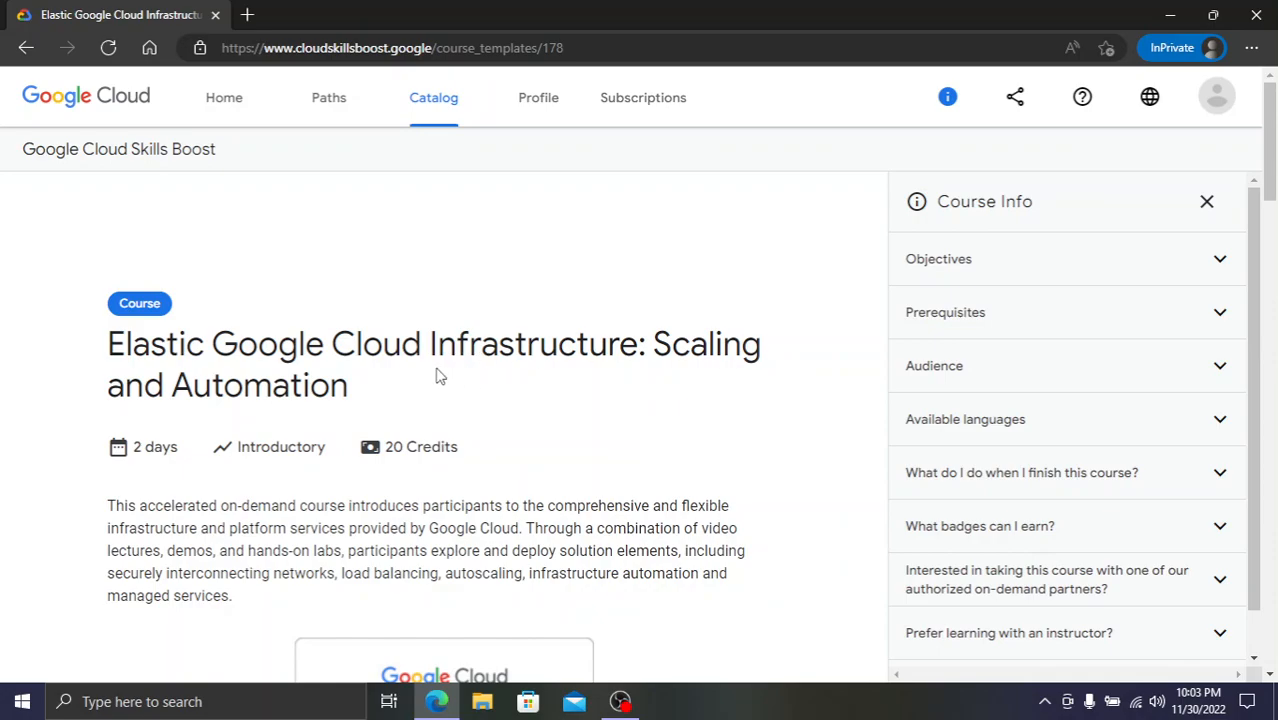
- Enroll in the course Elastic Google Cloud Infrastructure: Scaling and Automation and close the course information
drag(181, 455, 127, 448)
scroll(240, 490, down, 3)
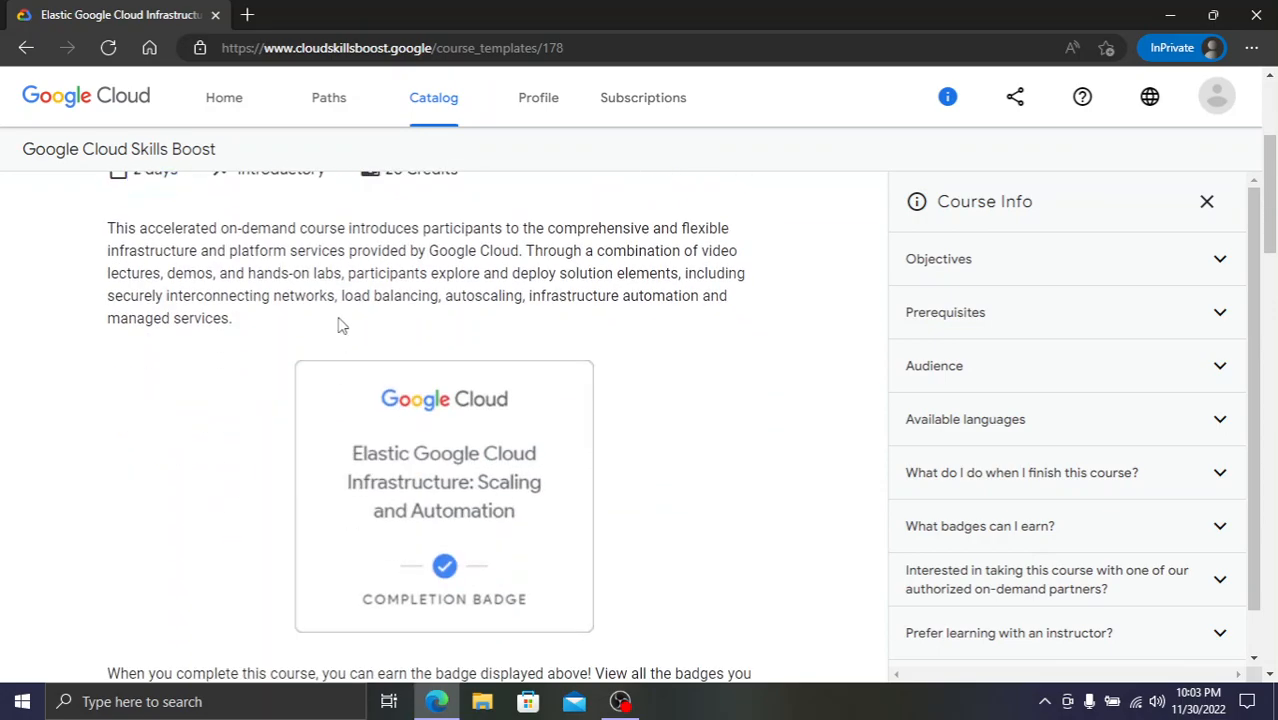
scroll(338, 322, down, 5)
click(195, 325)
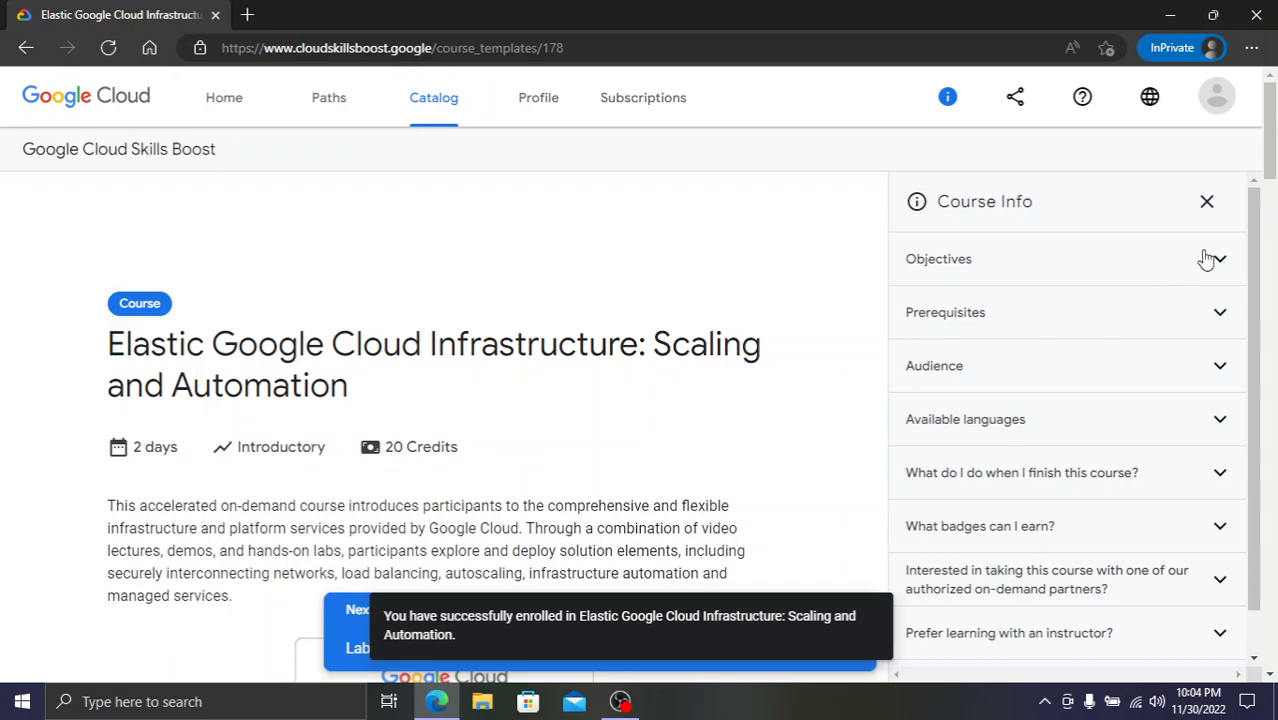
click(1209, 202)
- Look through the course modules from Introduction and Interconnecting Networks to Load Balancing and Autoscaling and Infrastructure Automation
scroll(345, 328, down, 4)
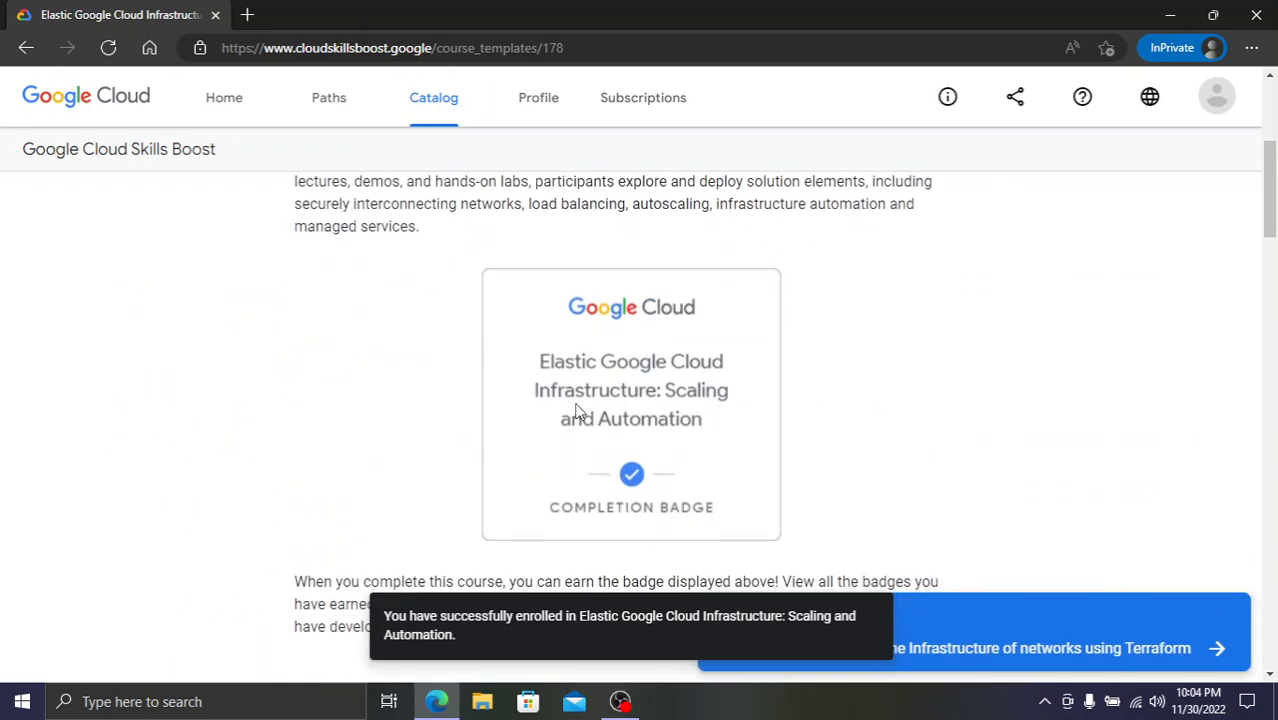
scroll(576, 408, down, 4)
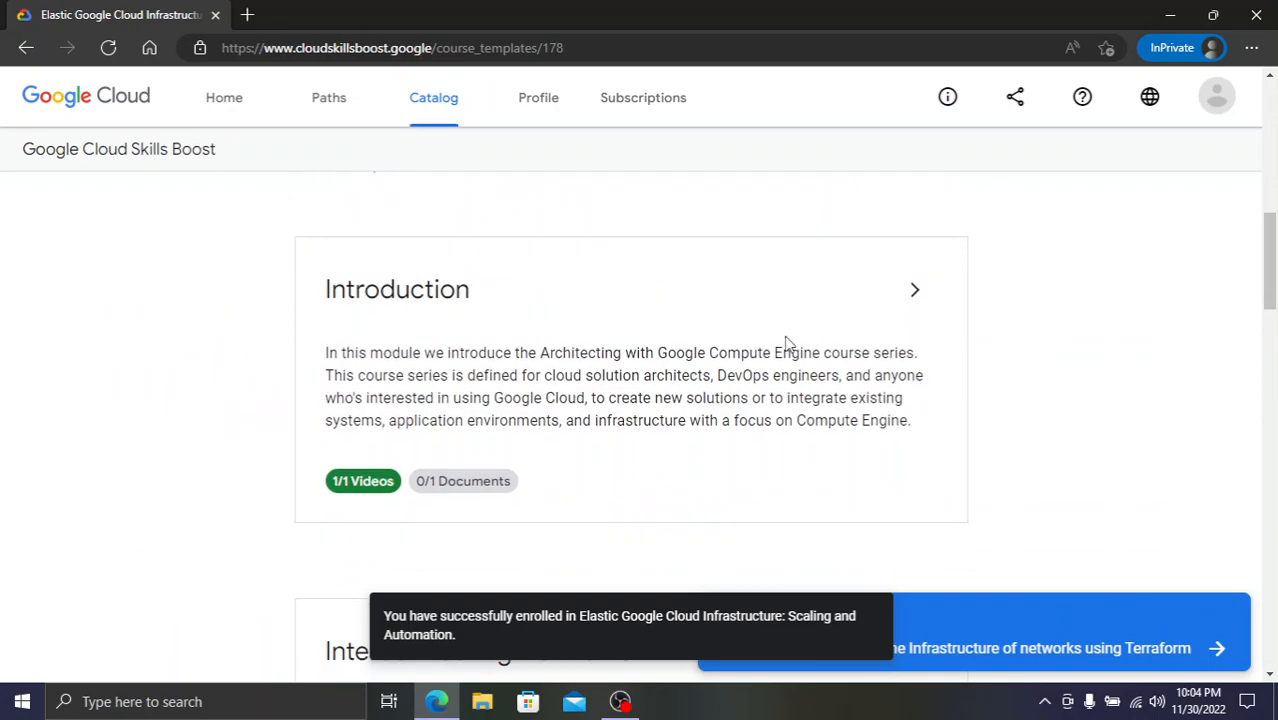
scroll(760, 350, down, 3)
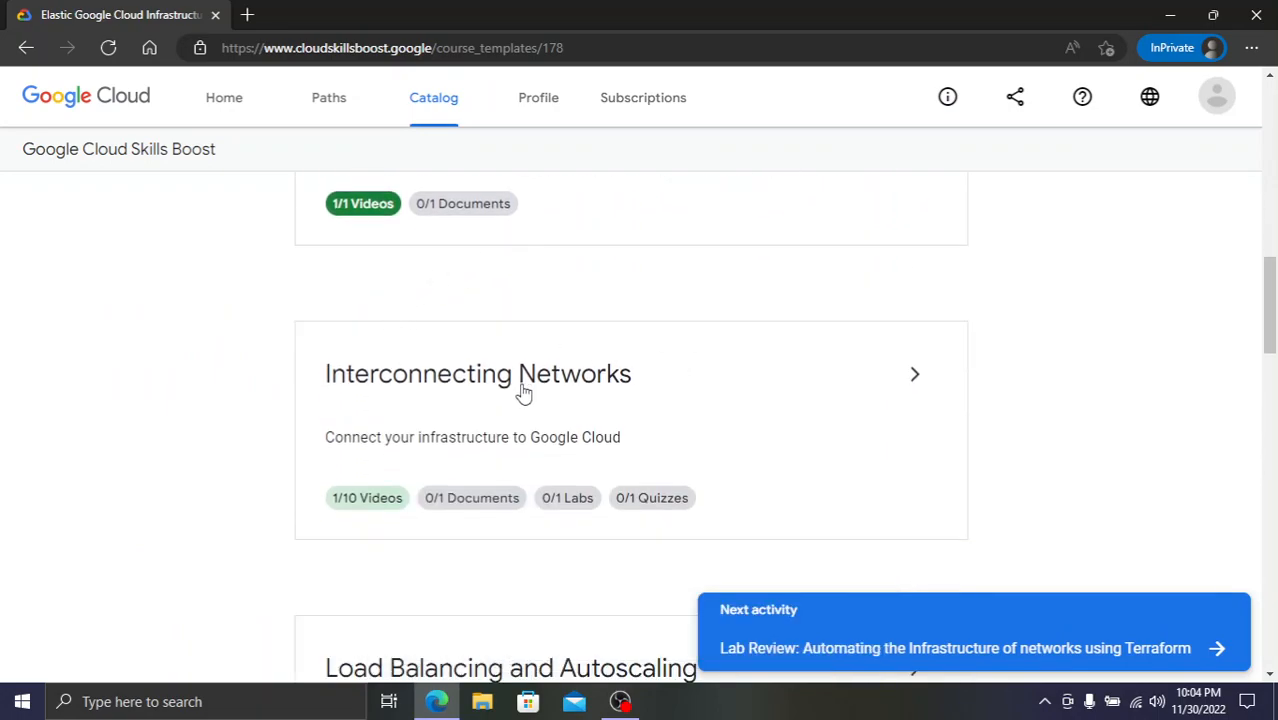
scroll(556, 506, down, 4)
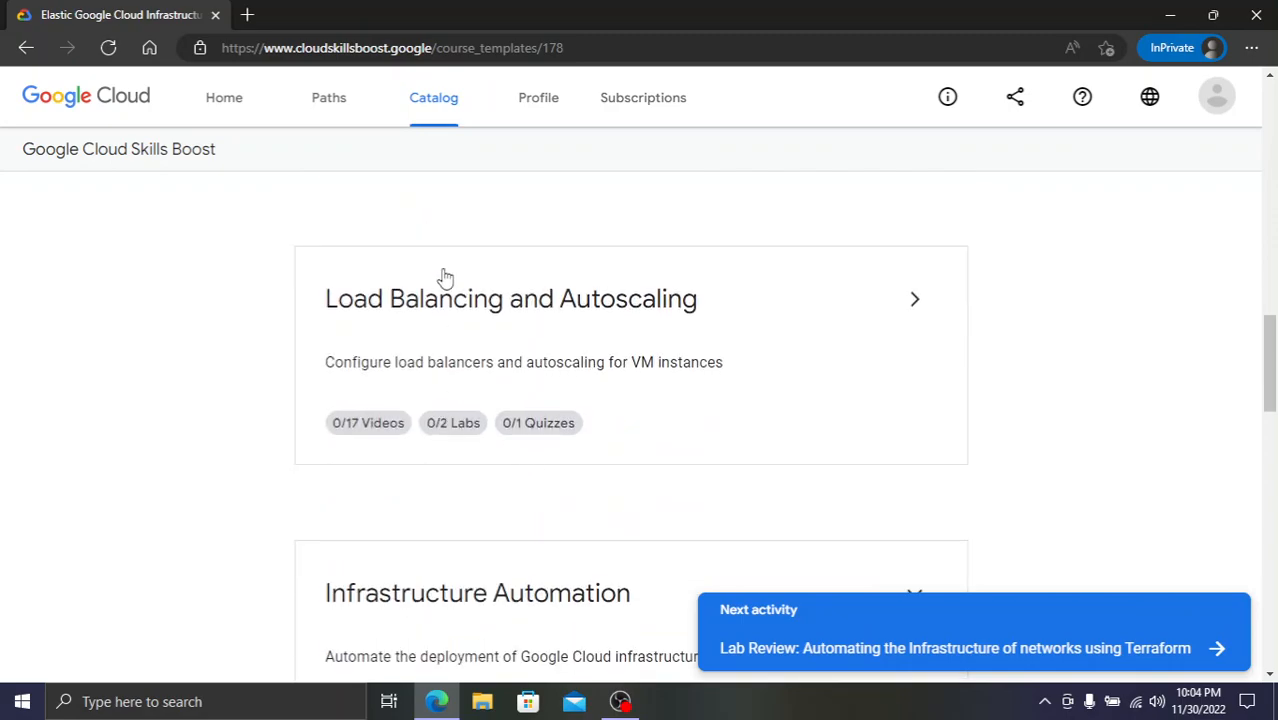
scroll(563, 394, down, 3)
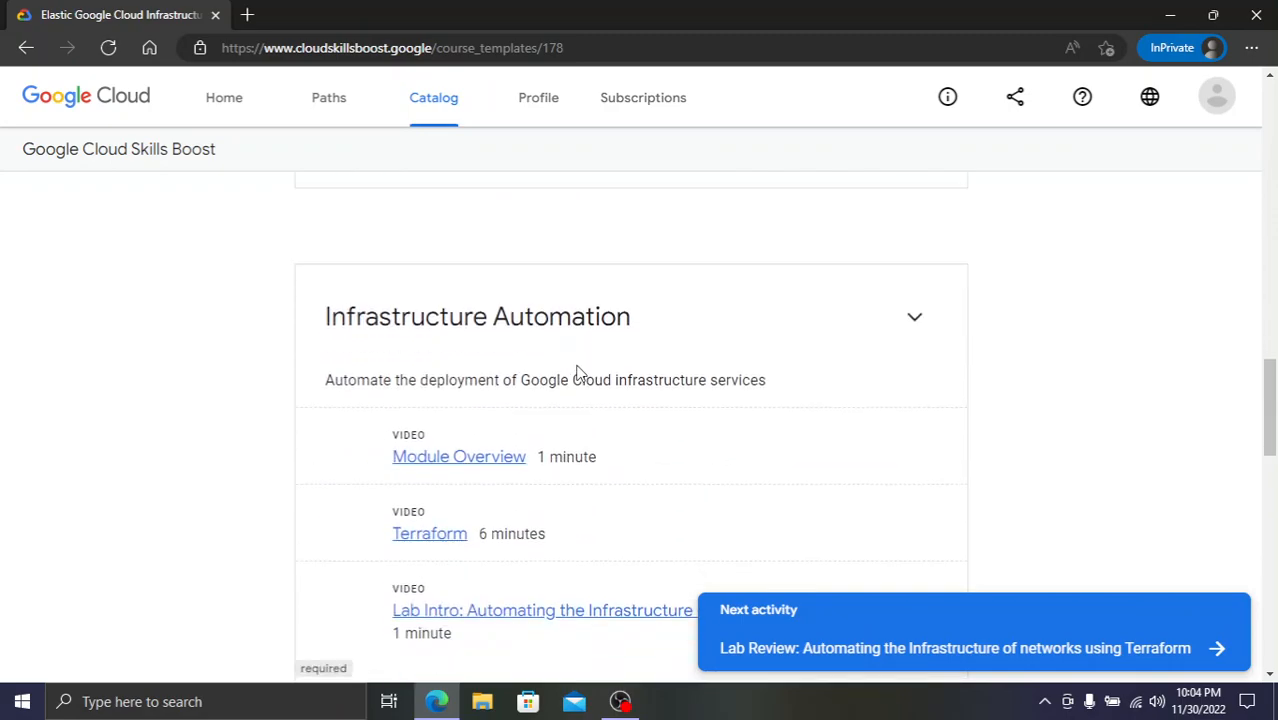
- Examine the videos, lab and quiz listed inside the Infrastructure Automation module and leave the module collapsed
click(918, 332)
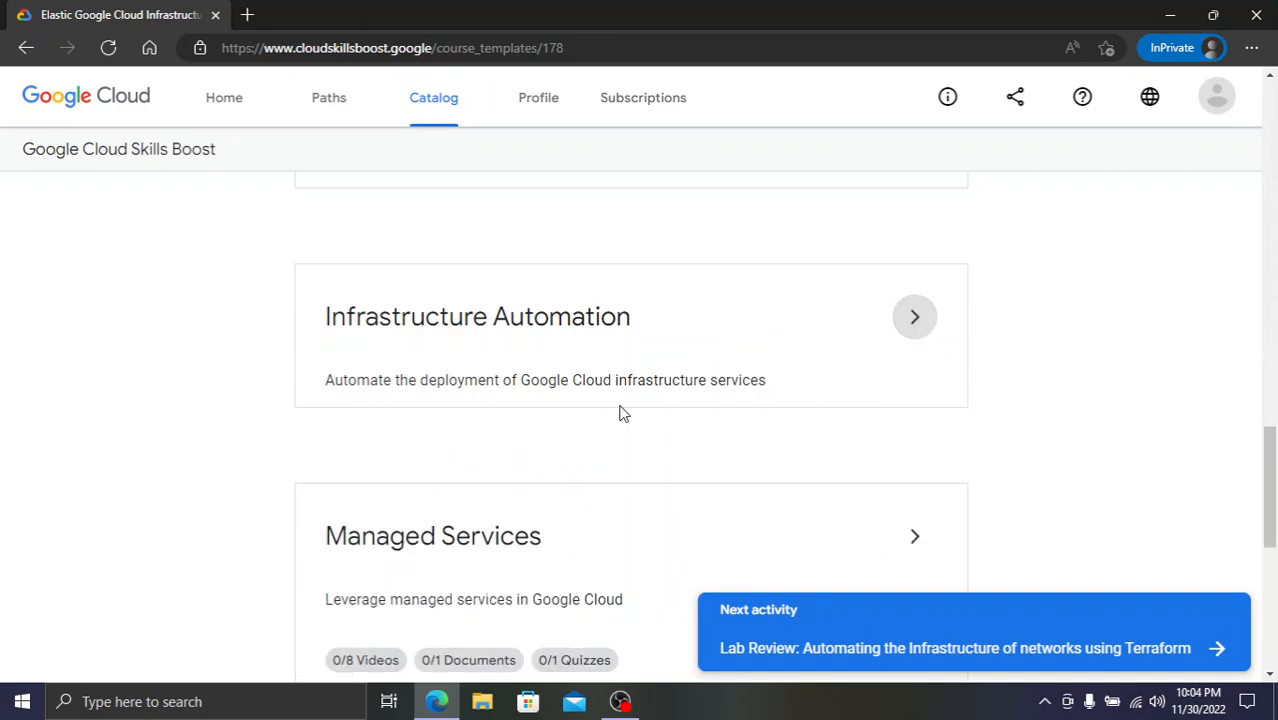
scroll(578, 413, down, 2)
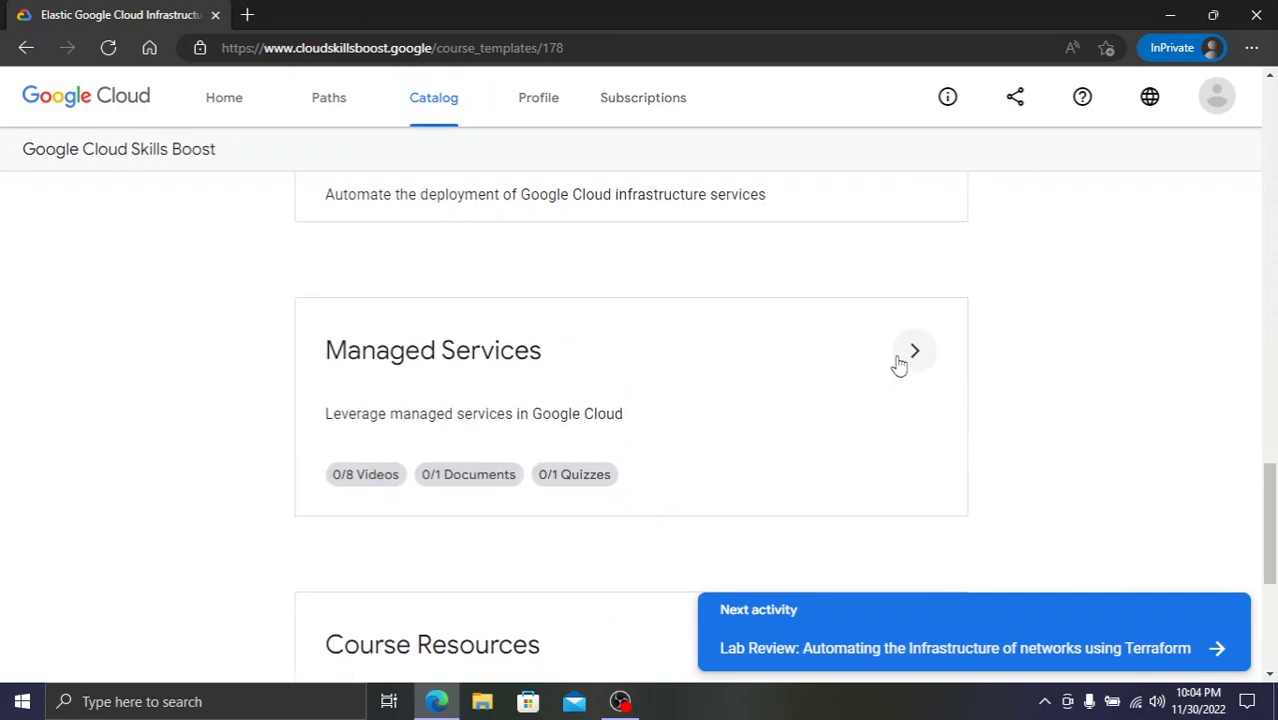
scroll(806, 371, up, 2)
click(910, 320)
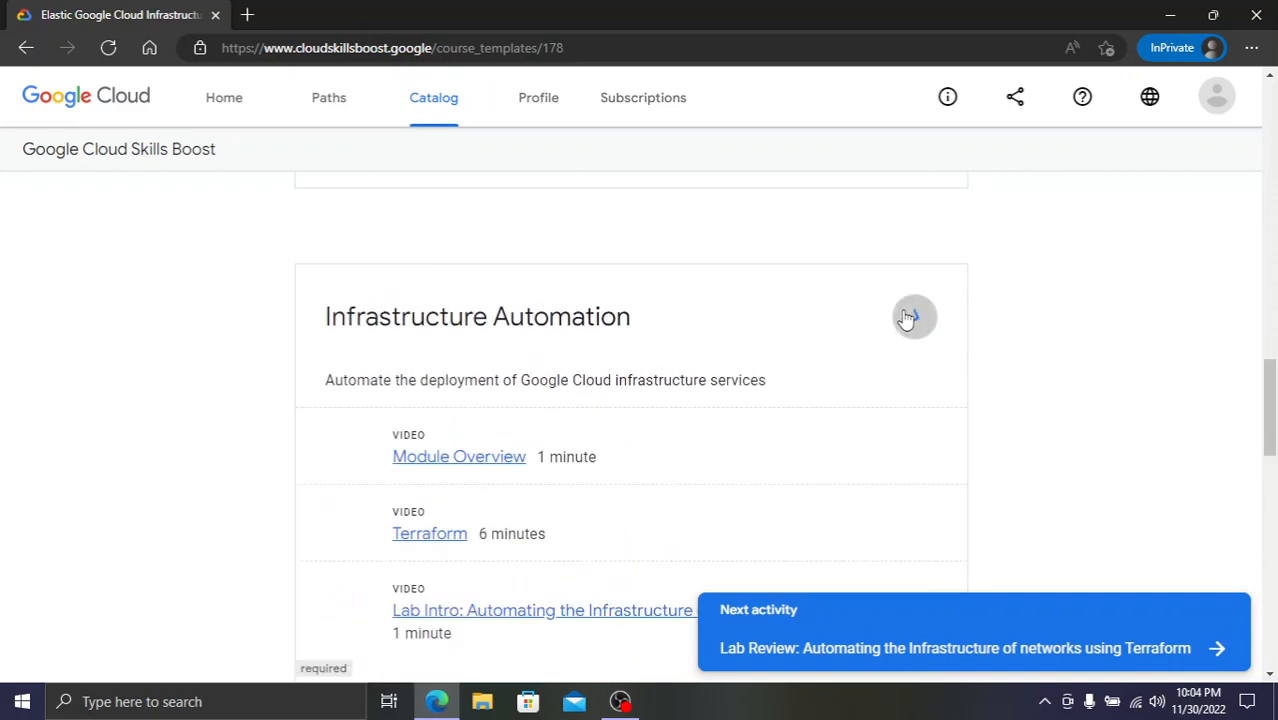
scroll(665, 417, down, 4)
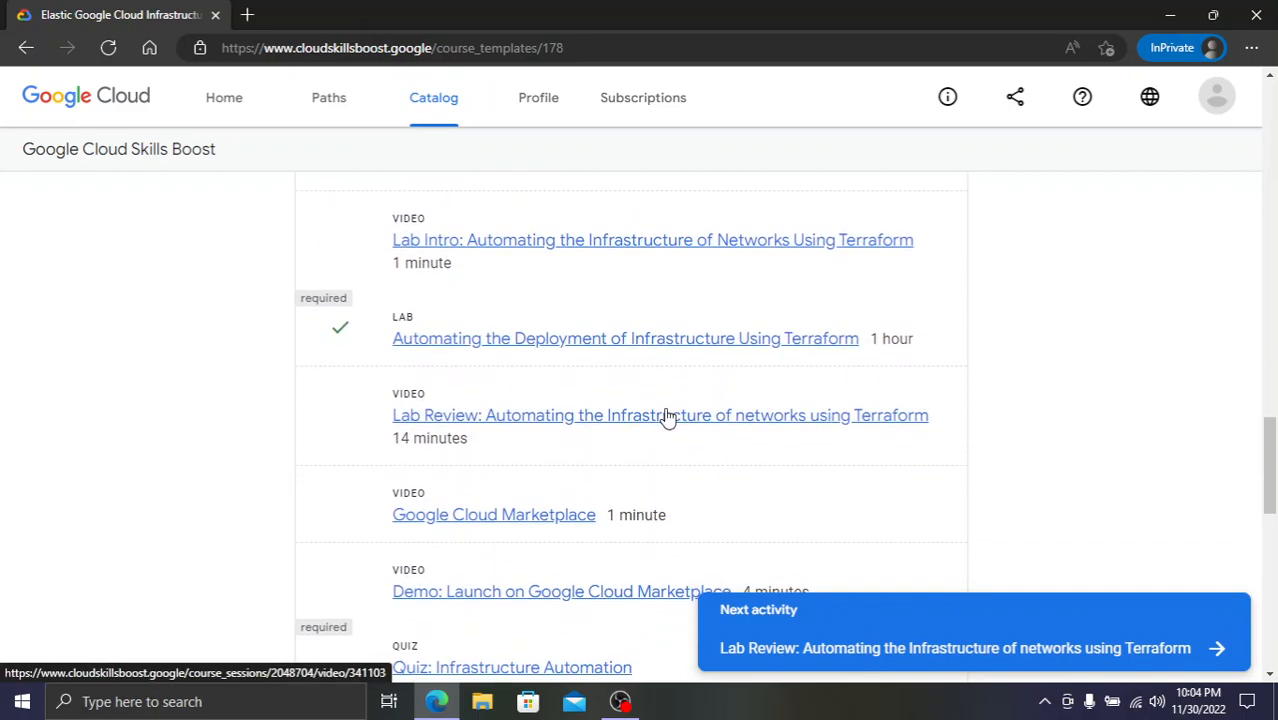
scroll(410, 292, down, 1)
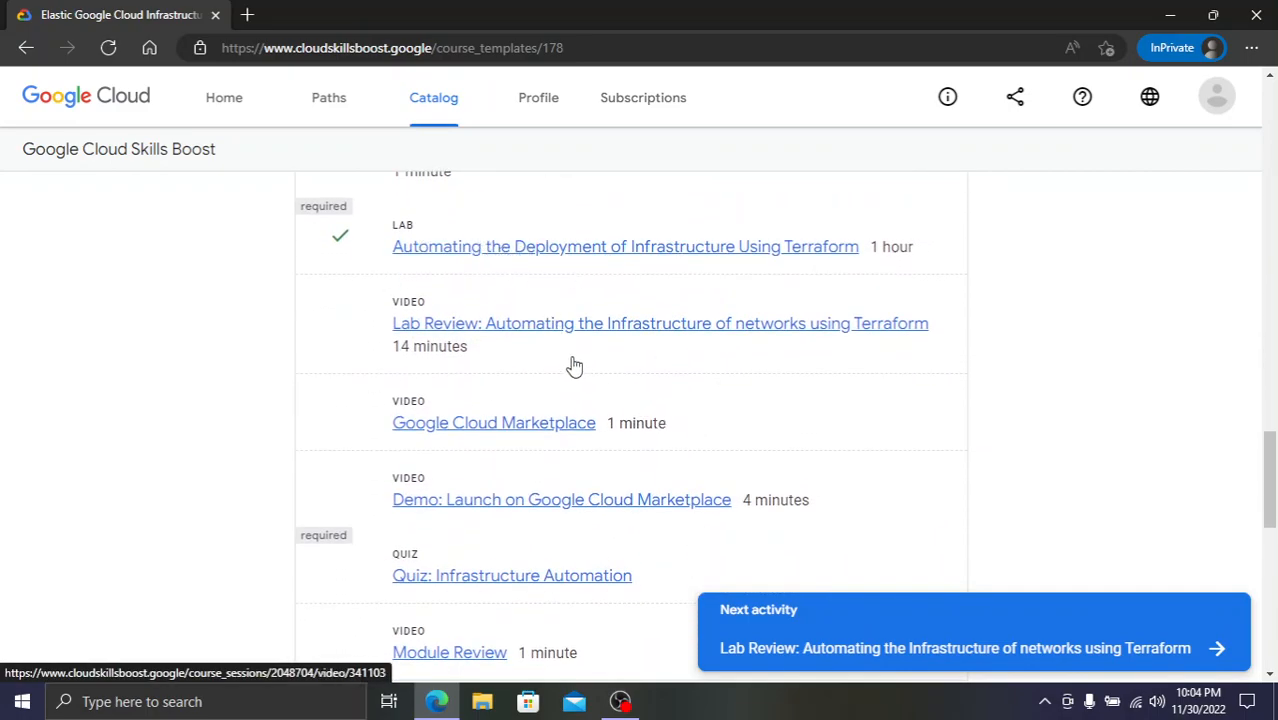
scroll(540, 437, down, 2)
scroll(540, 440, up, 6)
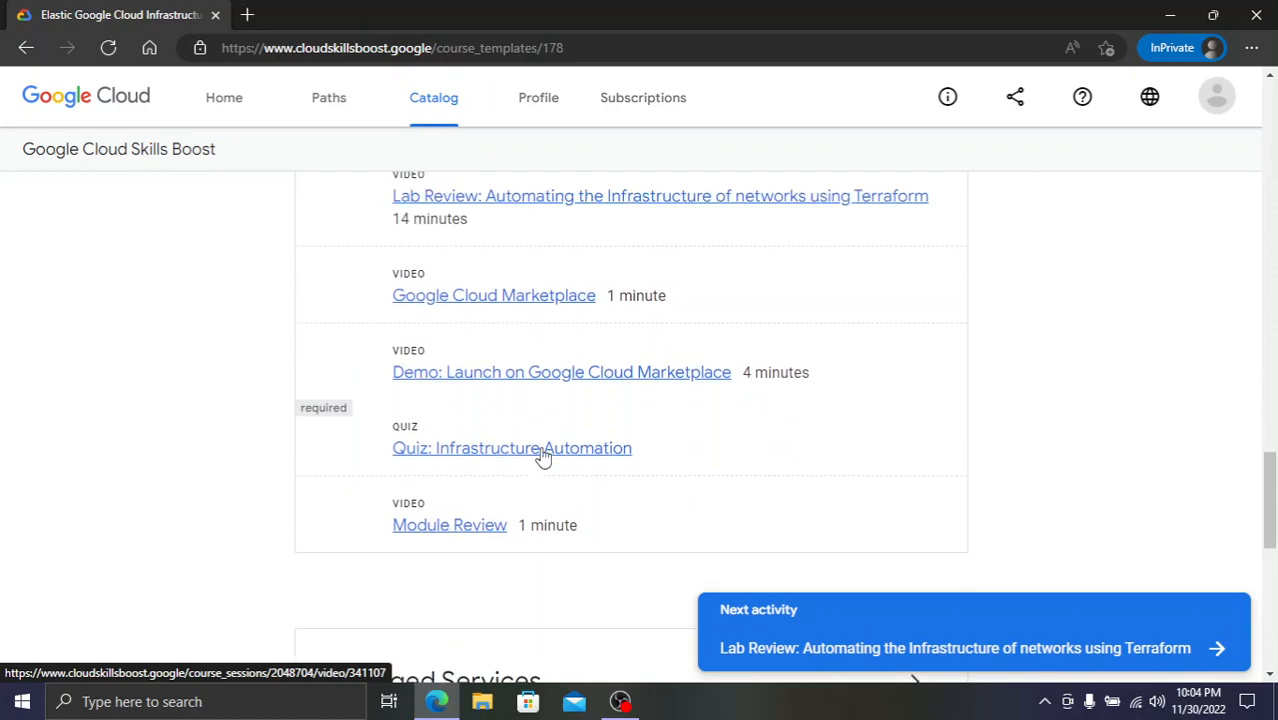
click(913, 407)
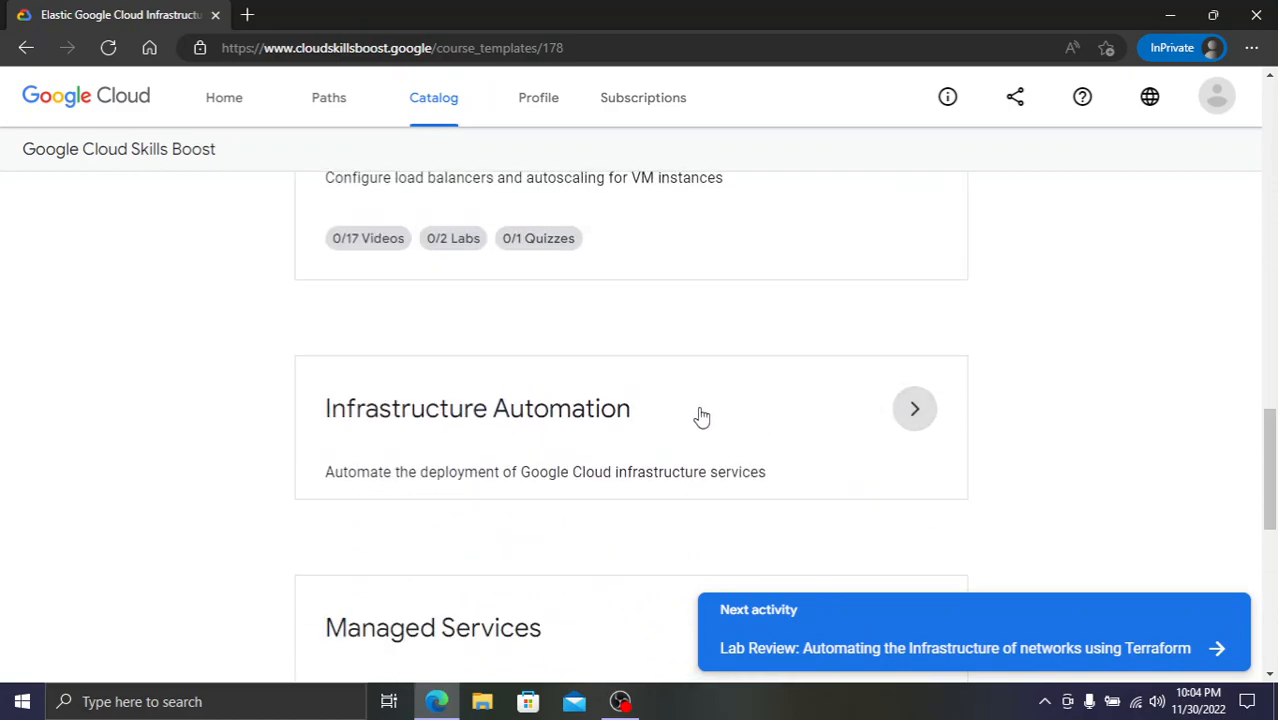
- Look over the Managed Services and Course Resources modules and return to the Introduction module
scroll(603, 415, down, 2)
scroll(615, 408, down, 2)
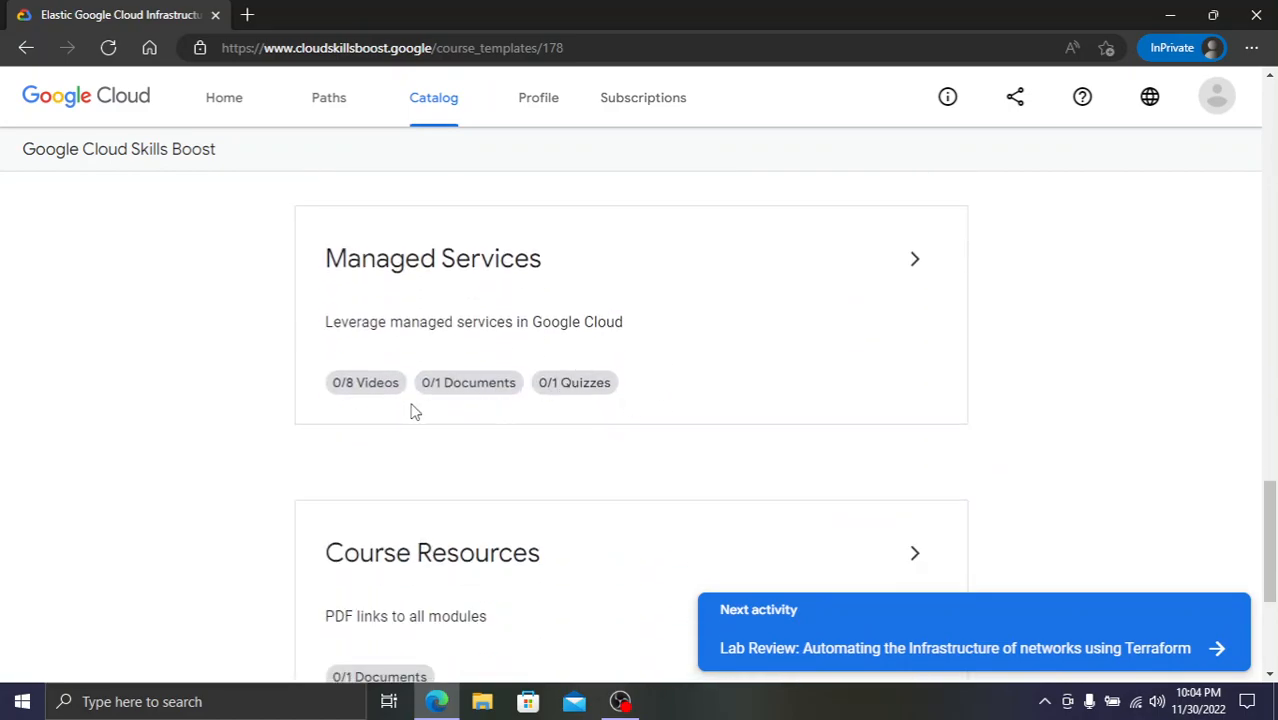
scroll(417, 410, down, 3)
scroll(478, 424, up, 10)
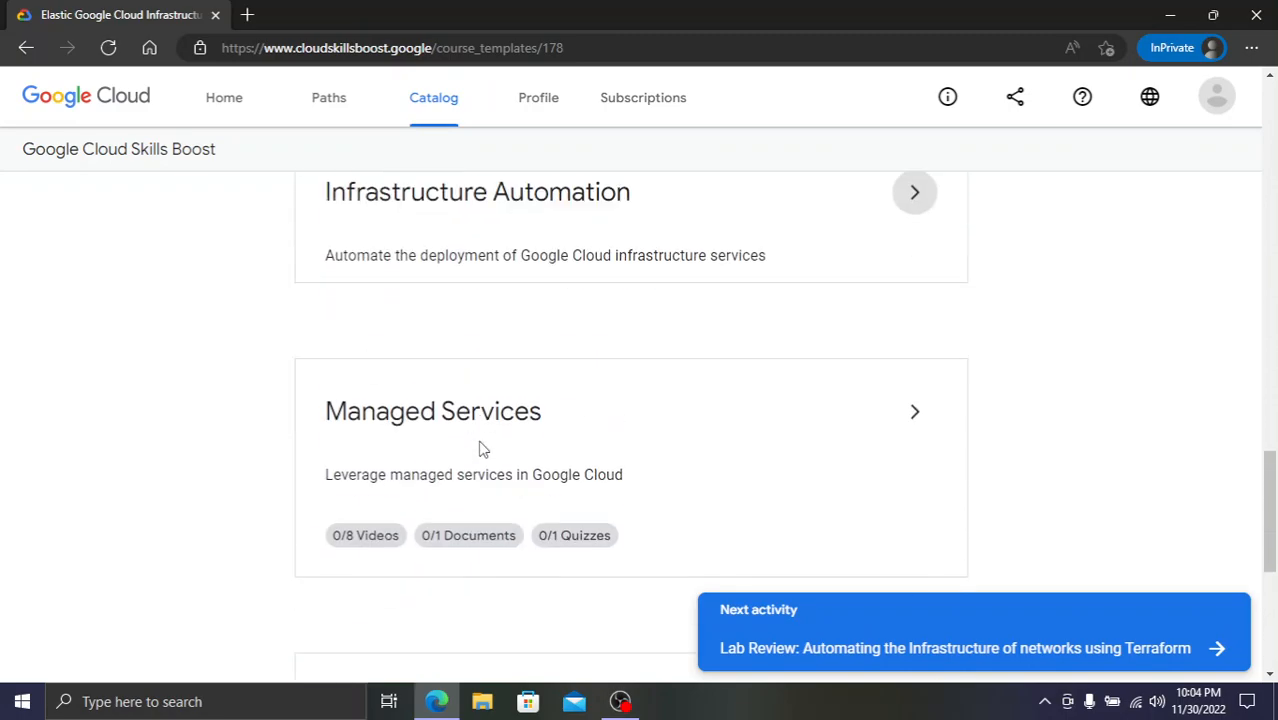
scroll(484, 447, up, 5)
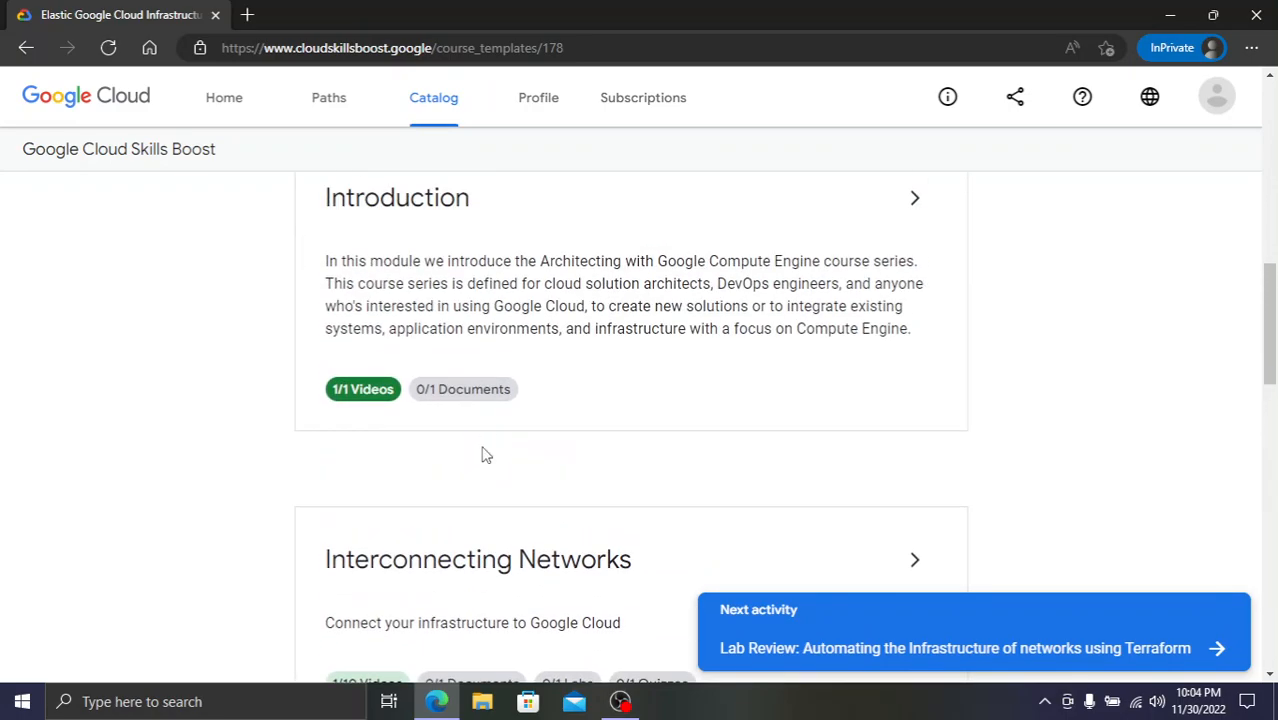
scroll(484, 456, up, 1)
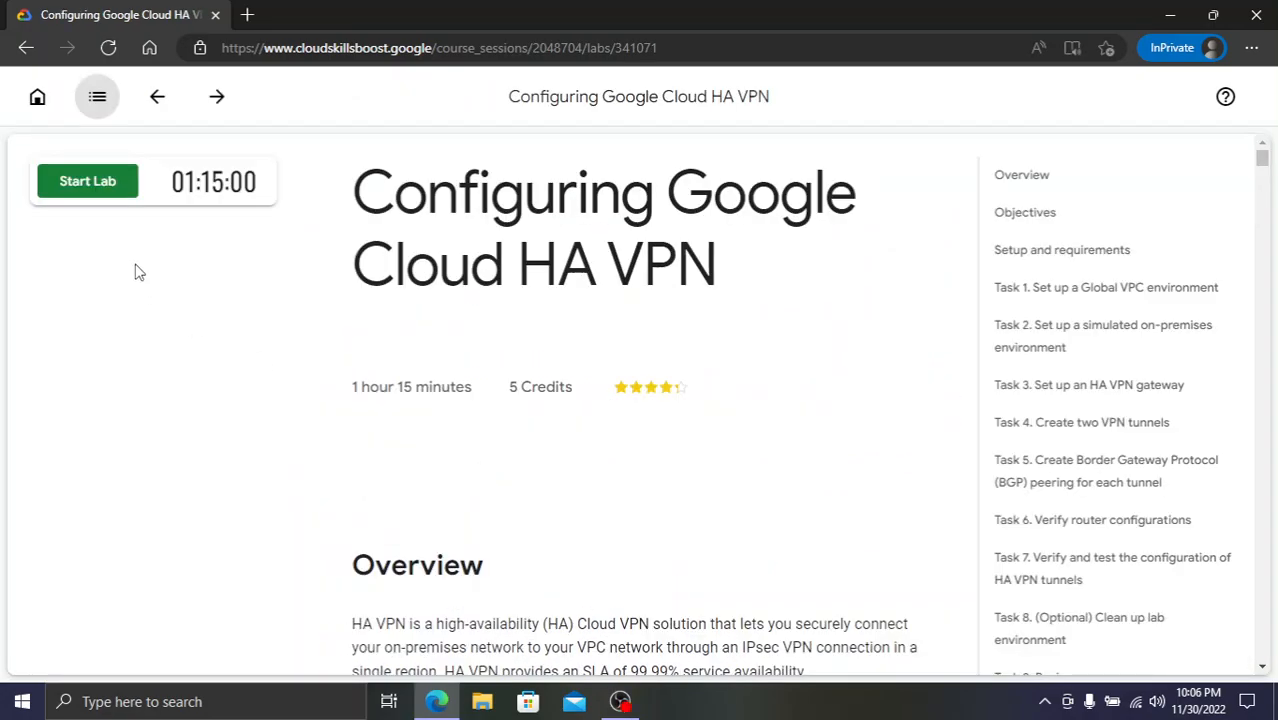
- Start the Configuring Google Cloud HA VPN lab
click(63, 186)
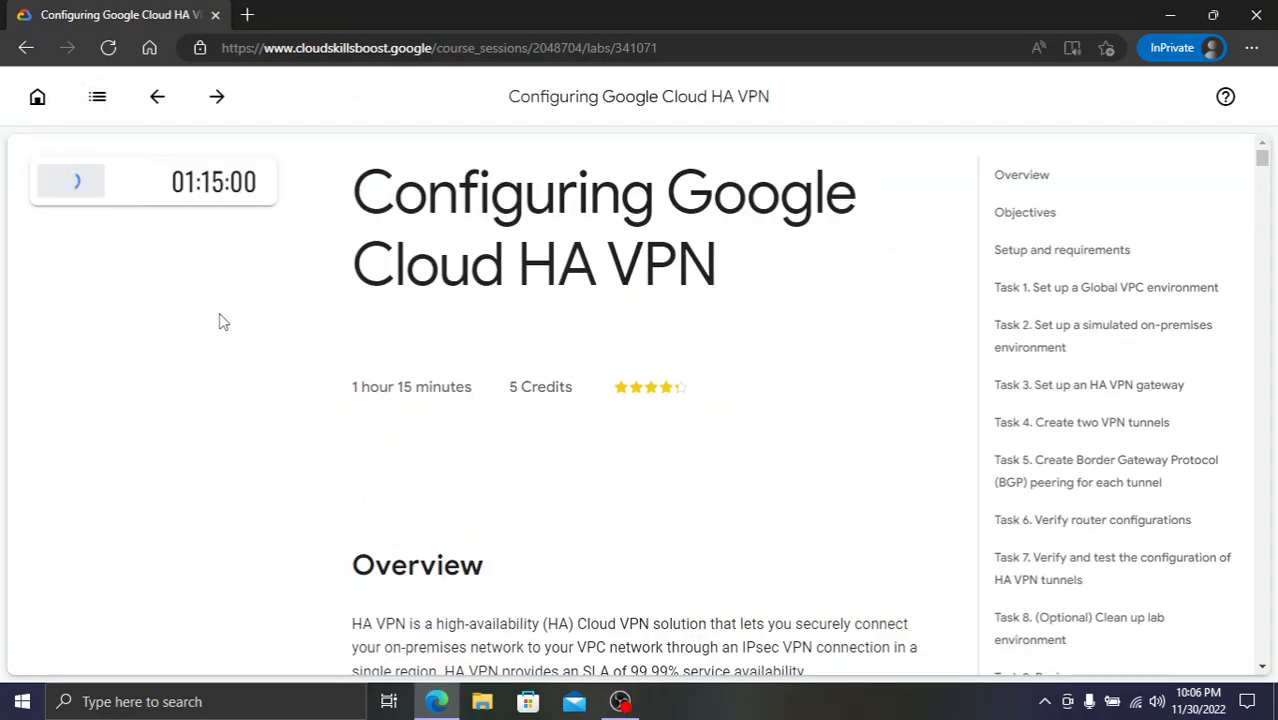
drag(507, 97, 776, 108)
click(776, 108)
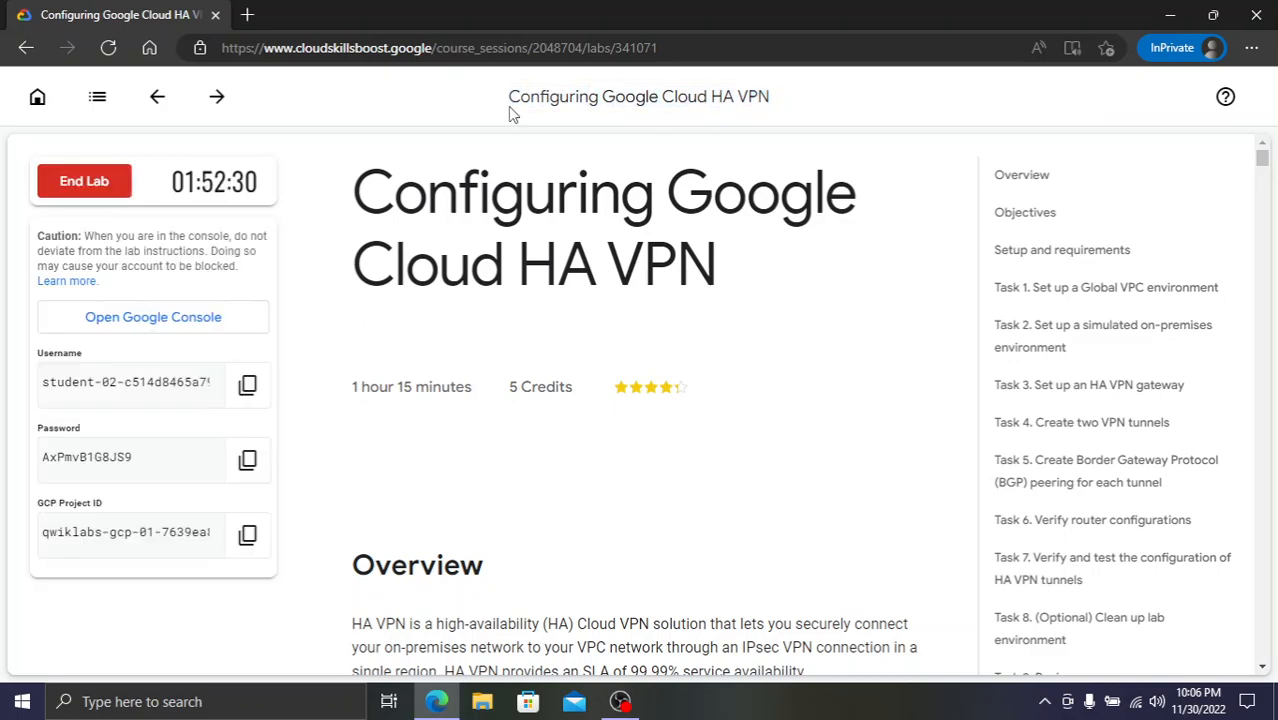
- Open the Google console from the lab and submit the copied lab username as another account
click(225, 317)
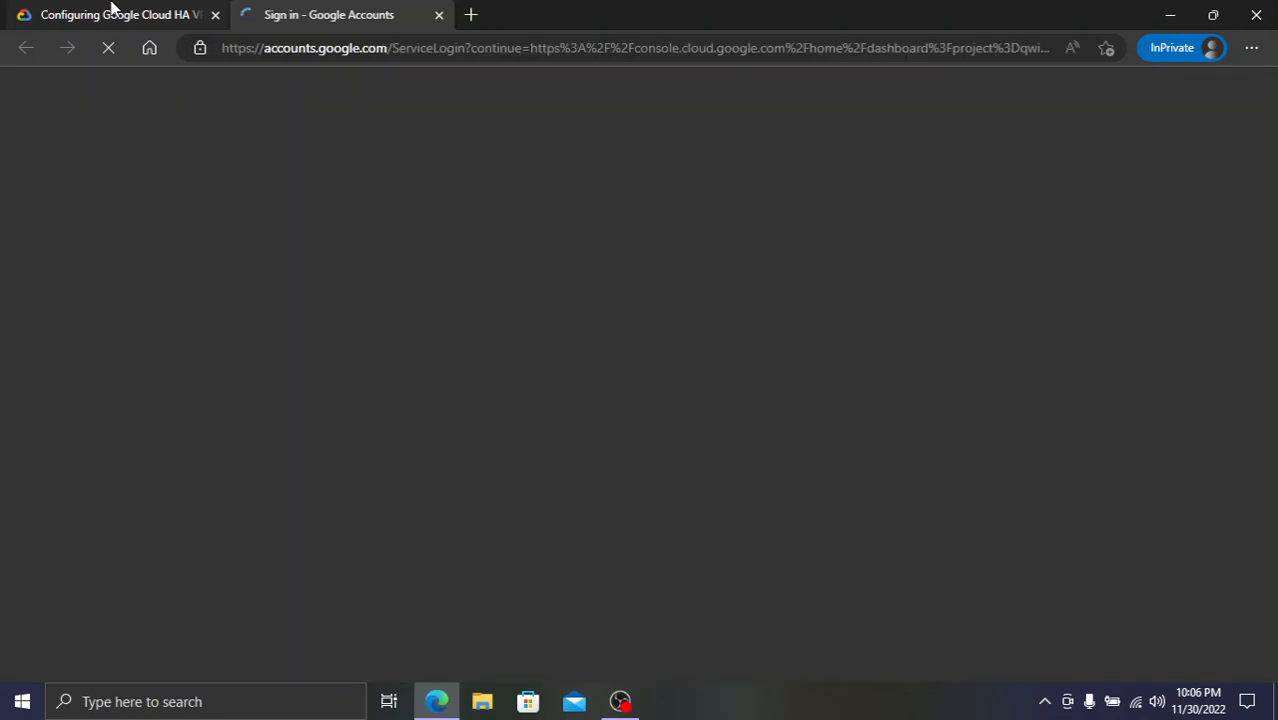
click(115, 12)
click(247, 384)
click(330, 12)
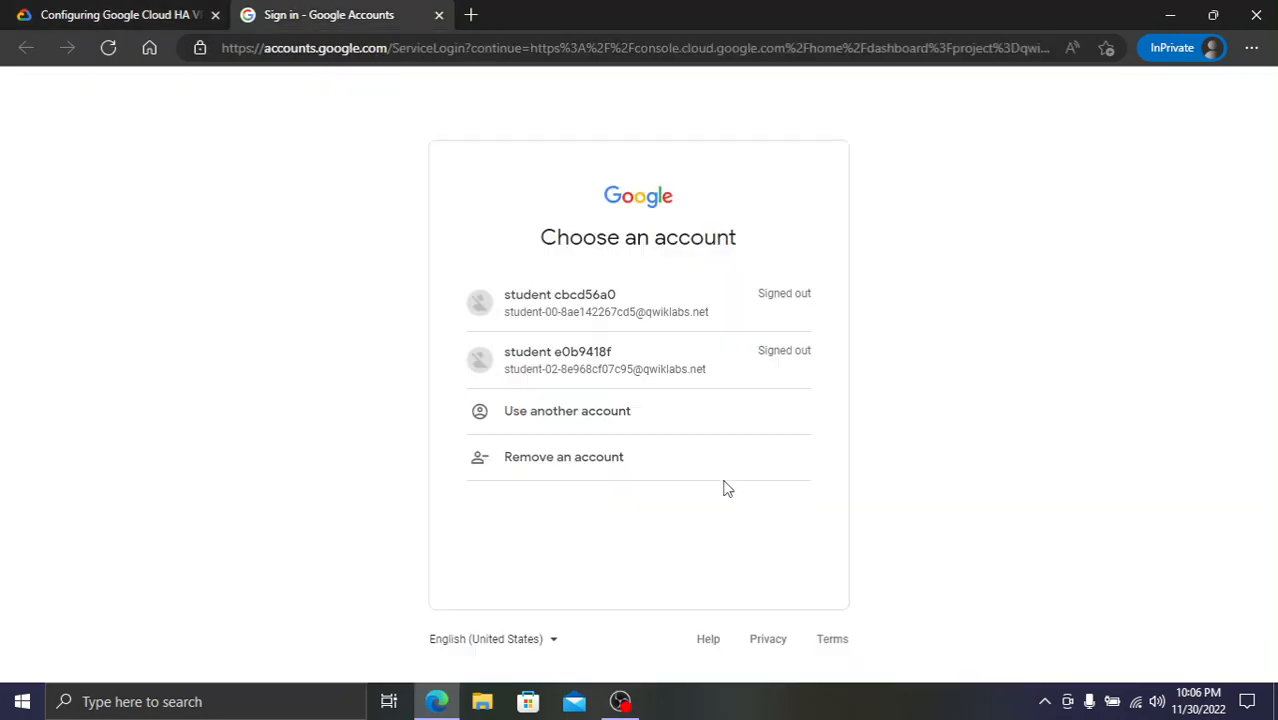
click(591, 412)
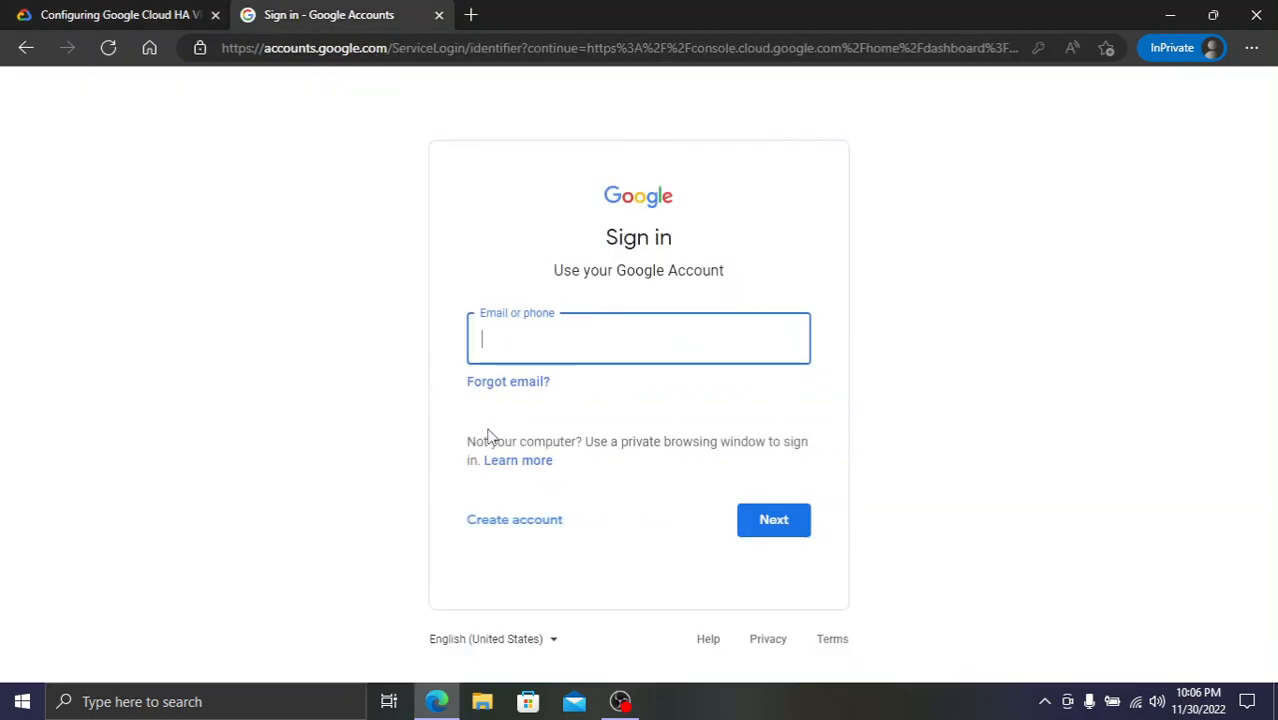
key(ctrl+v)
click(801, 531)
- Copy the lab password into the Google sign-in form and complete the sign-in to the Google Cloud console
click(115, 12)
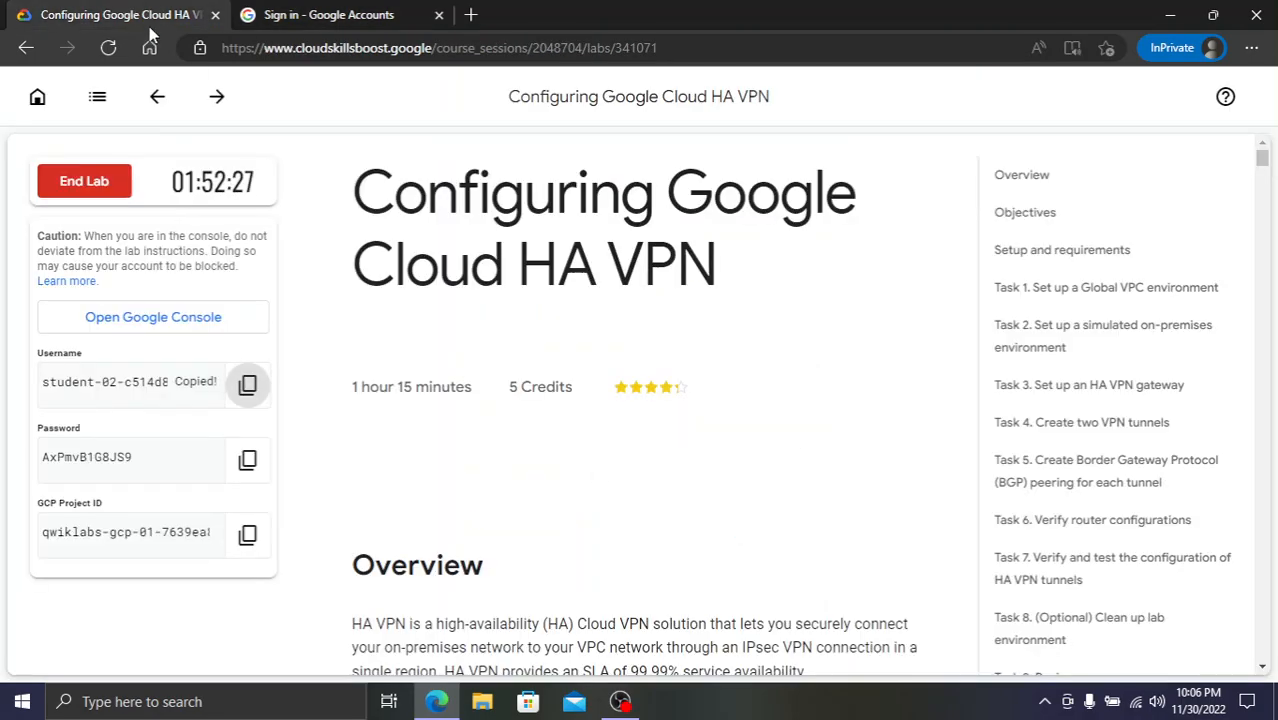
click(247, 460)
click(330, 14)
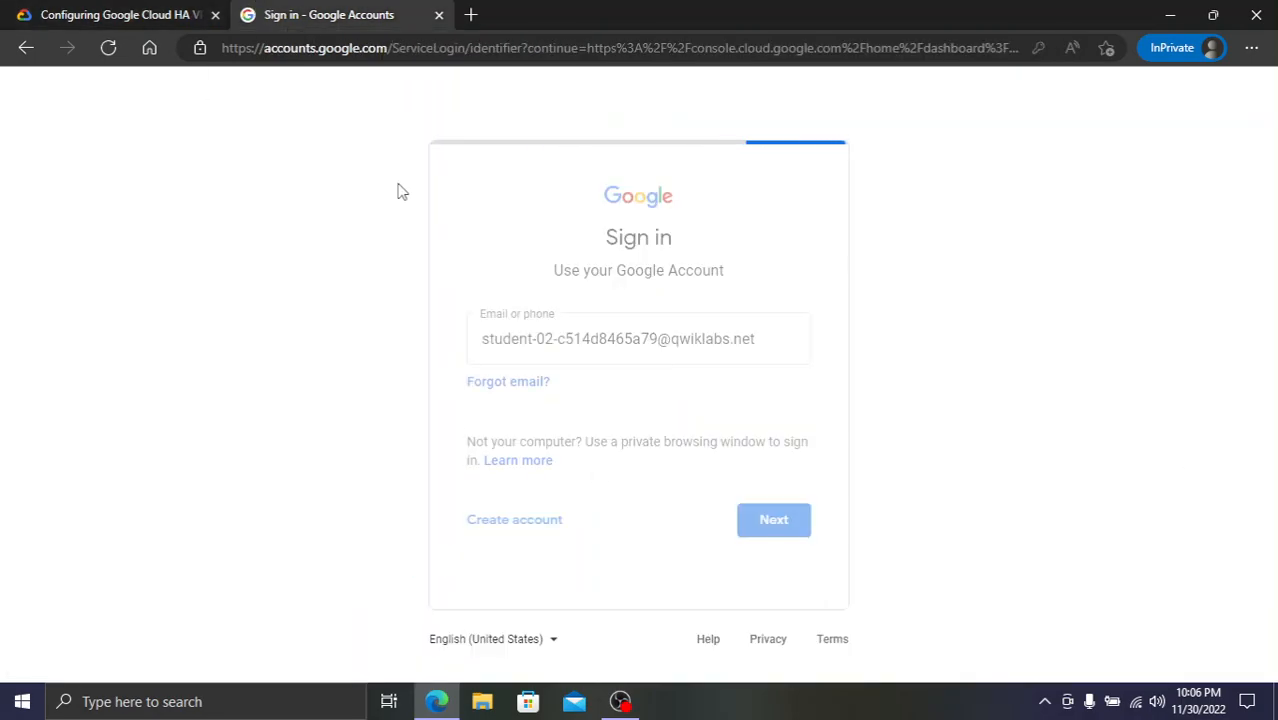
click(612, 358)
key(ctrl+v)
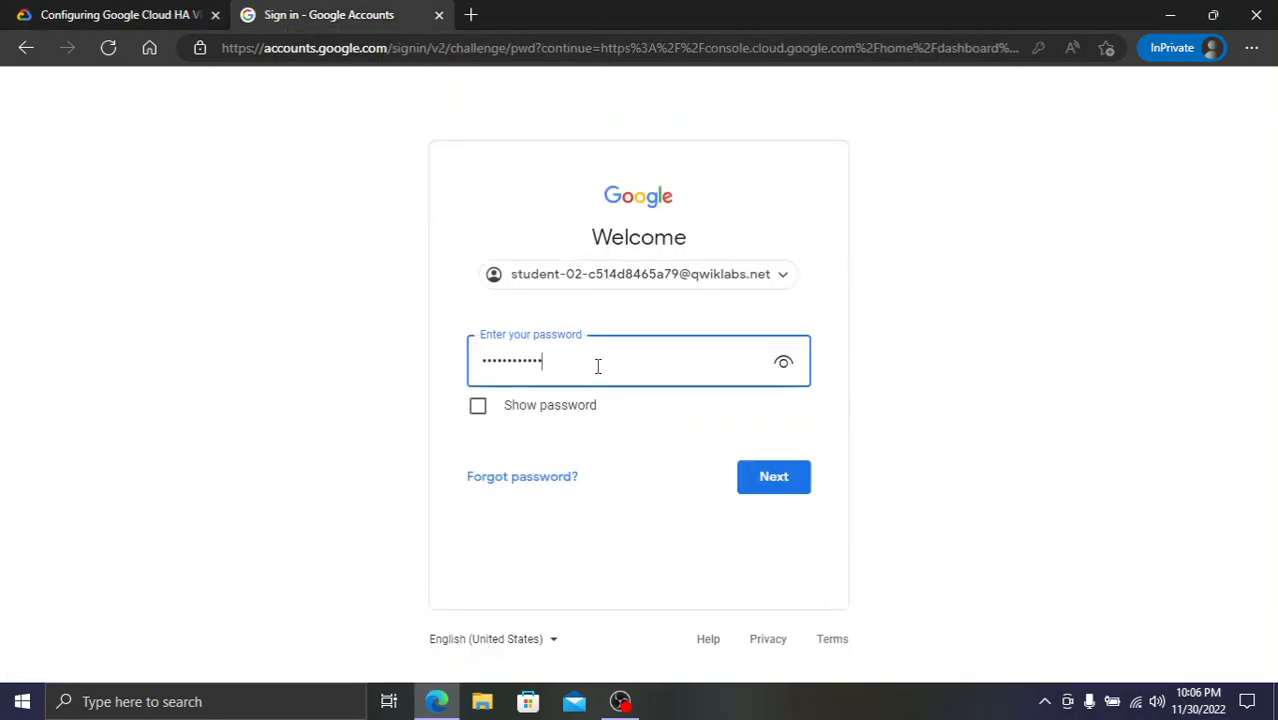
click(752, 482)
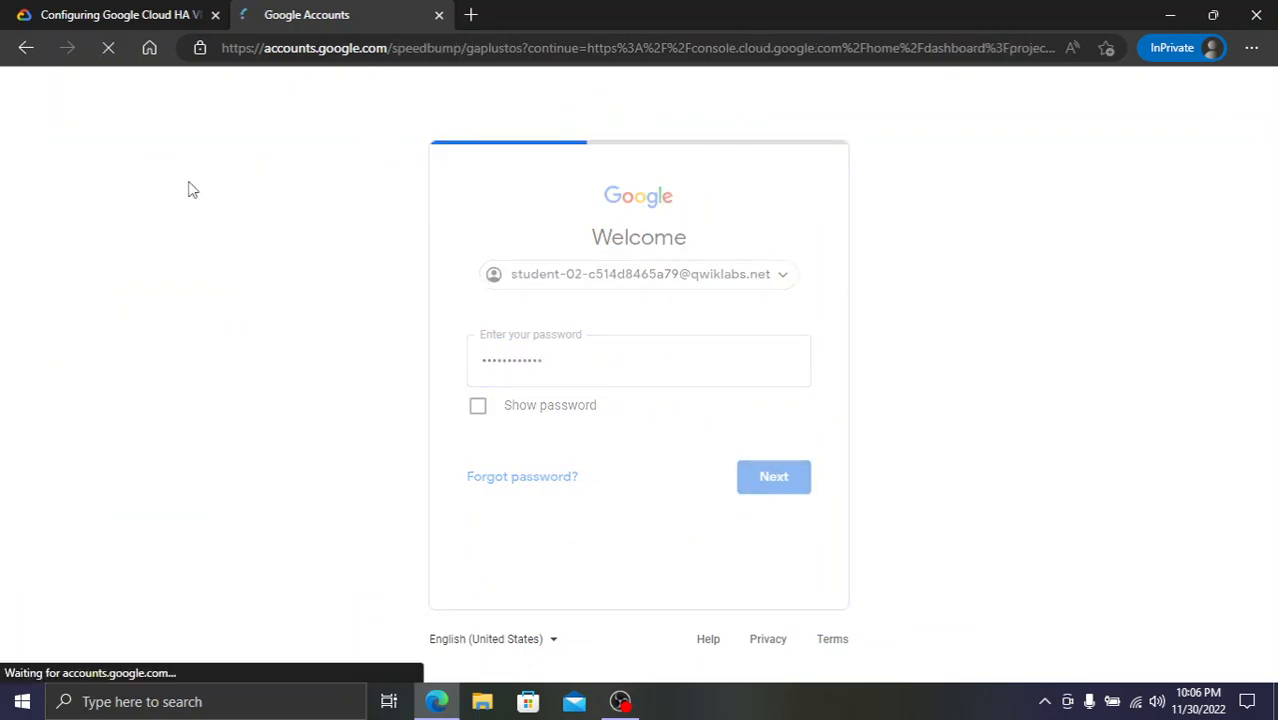
click(651, 584)
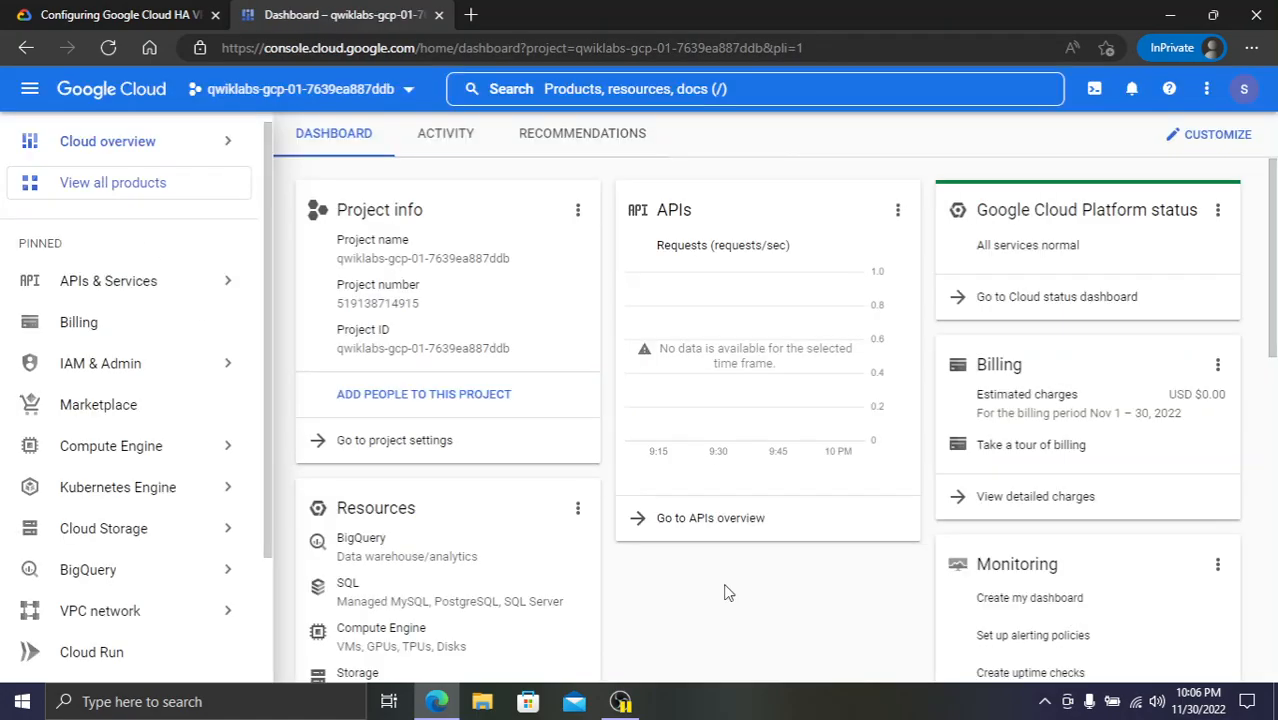
- Consult the lab's Setup and requirements instructions, activate Cloud Shell in the console and hide the navigation menu
click(115, 15)
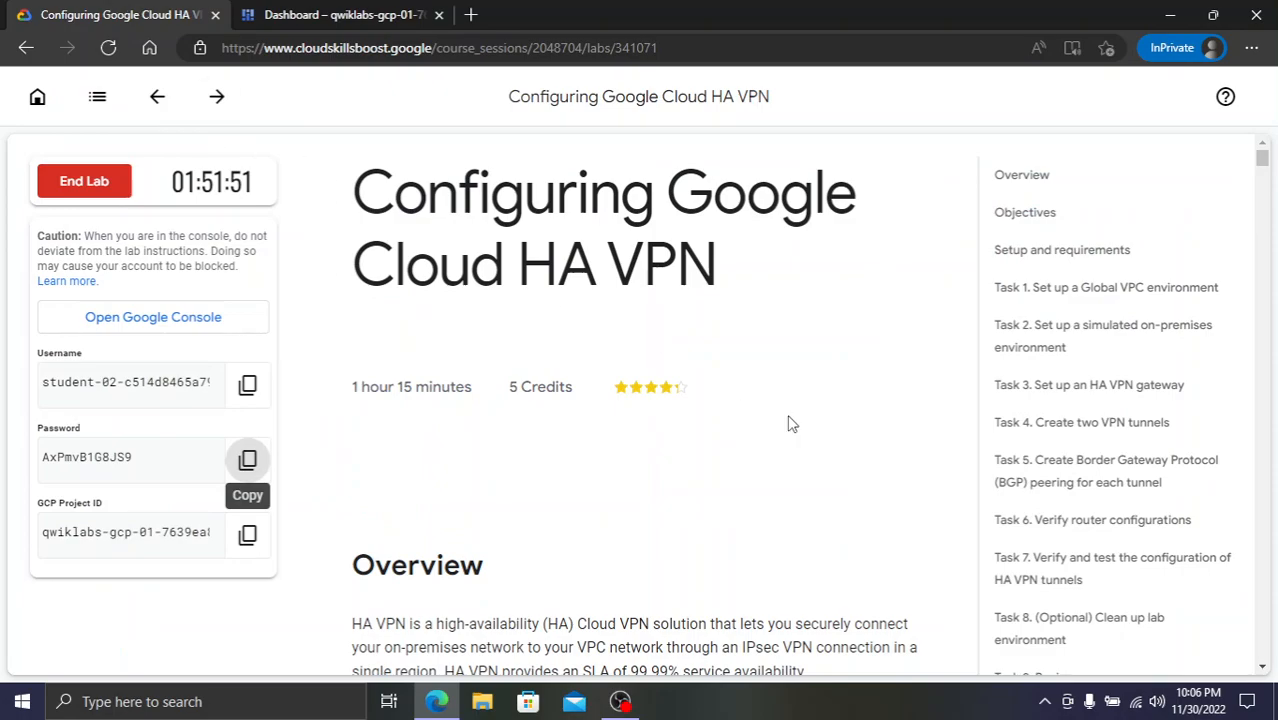
click(1078, 299)
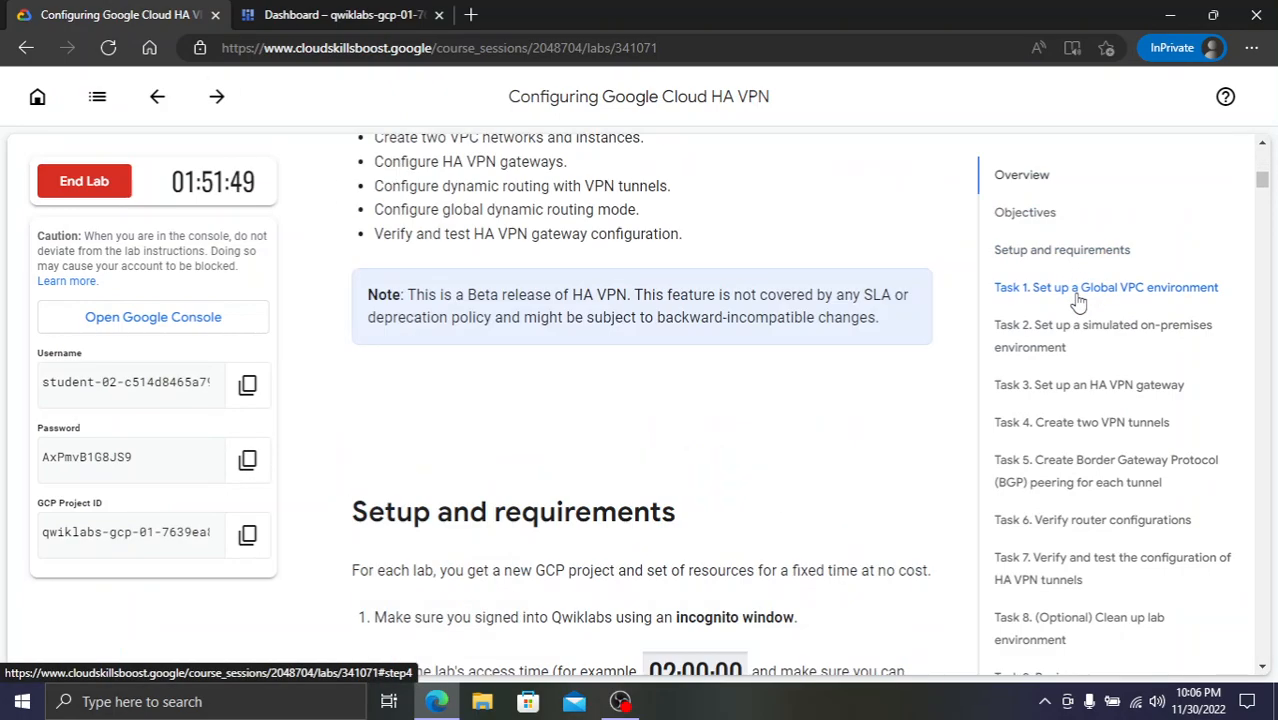
scroll(646, 318, up, 6)
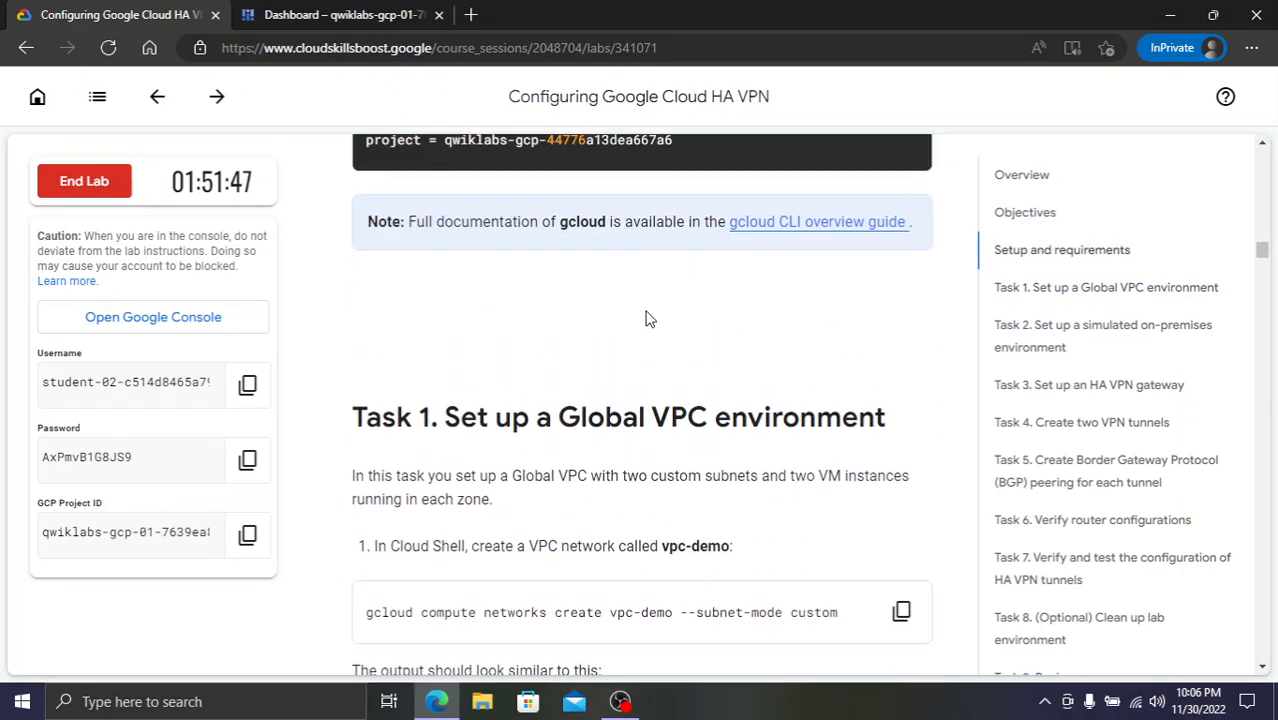
scroll(646, 318, up, 10)
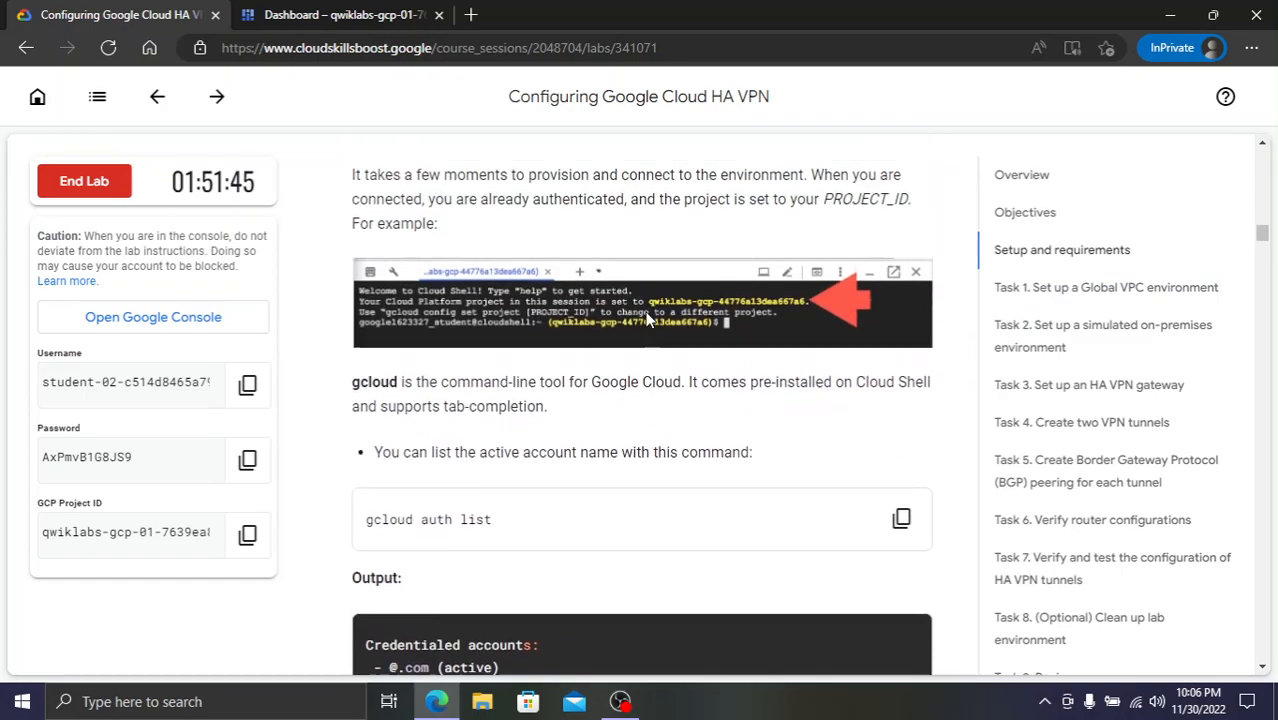
scroll(660, 301, up, 2)
scroll(660, 301, down, 4)
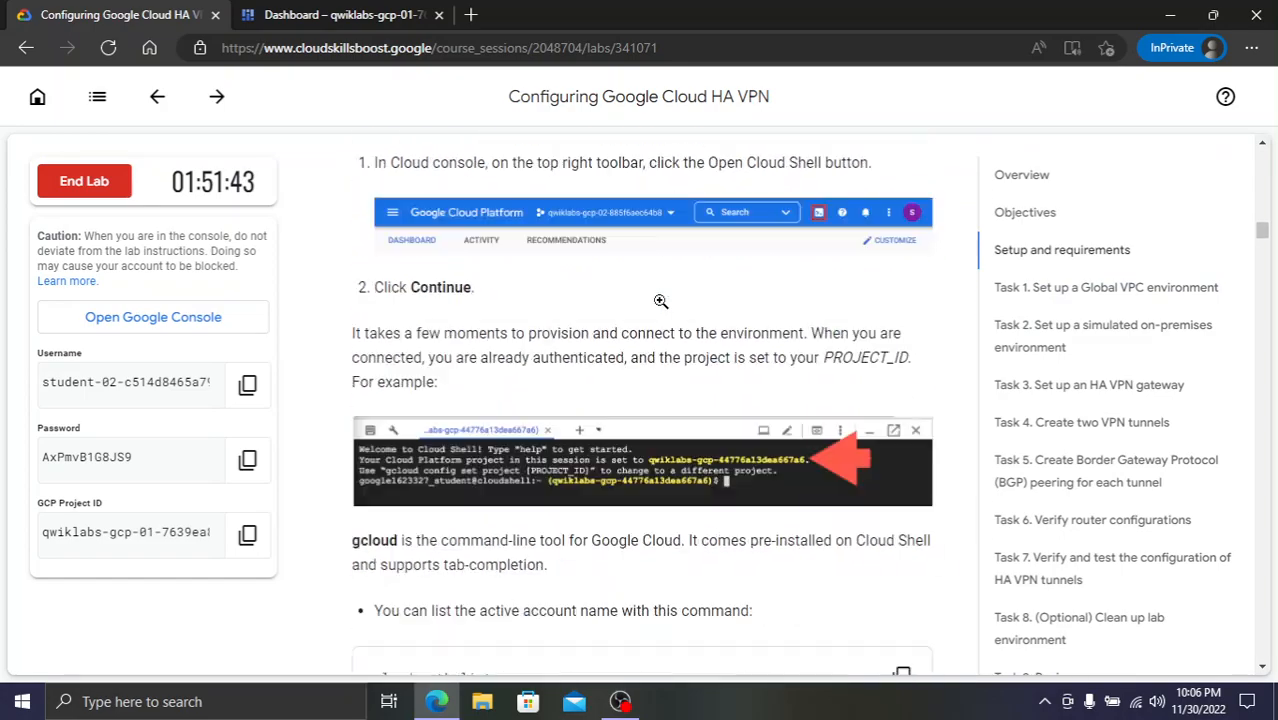
click(388, 14)
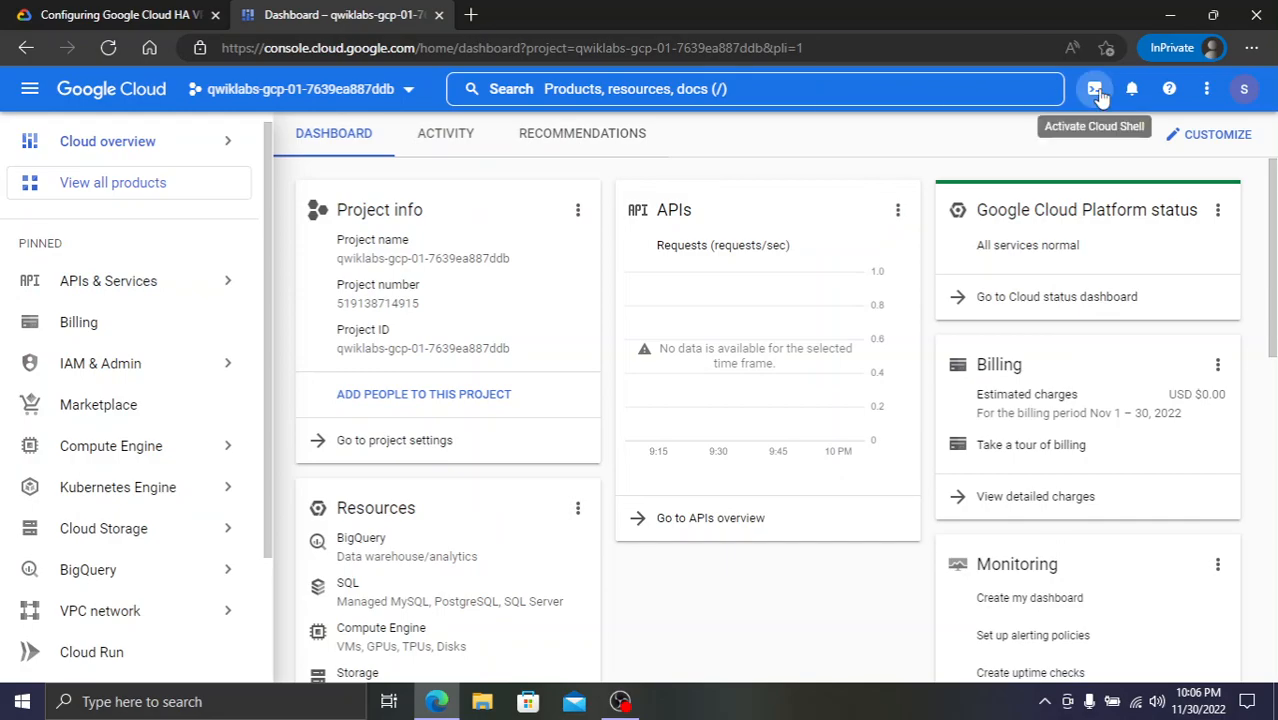
click(30, 90)
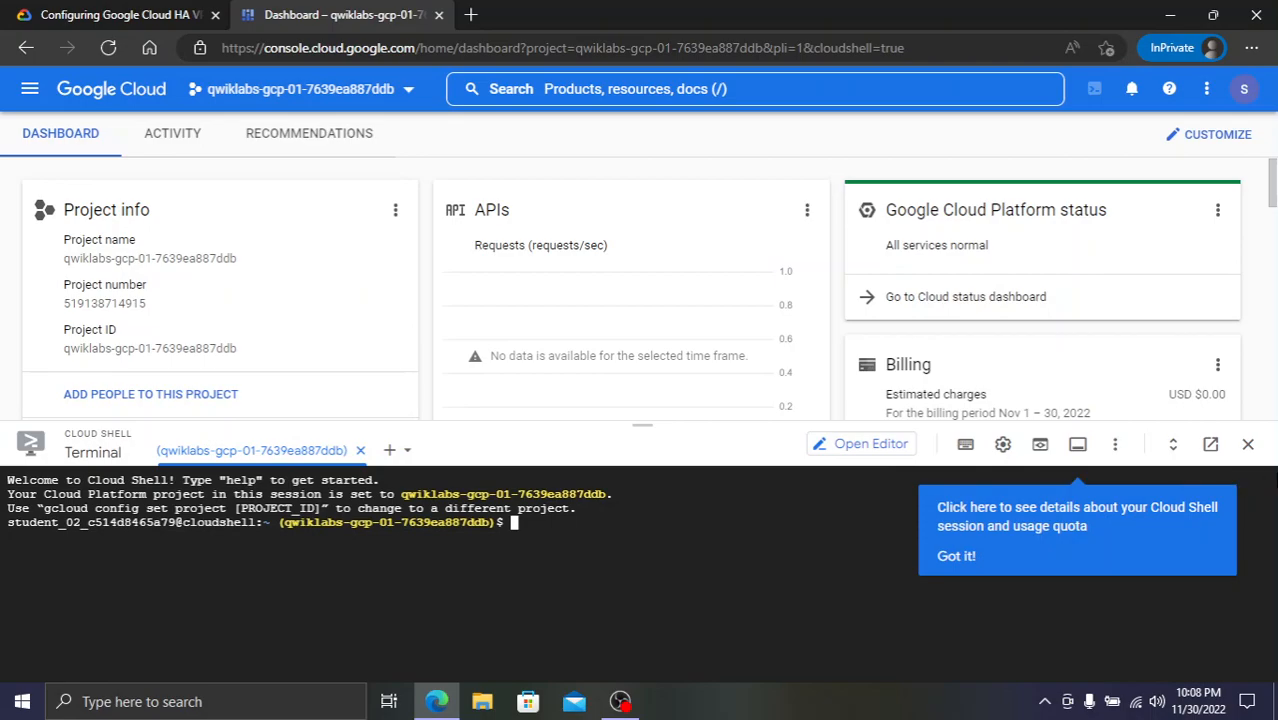
- Dismiss the Cloud Shell tip, run the lab's gcloud auth list command in Cloud Shell and authorize its use of the credentials
click(957, 556)
click(177, 12)
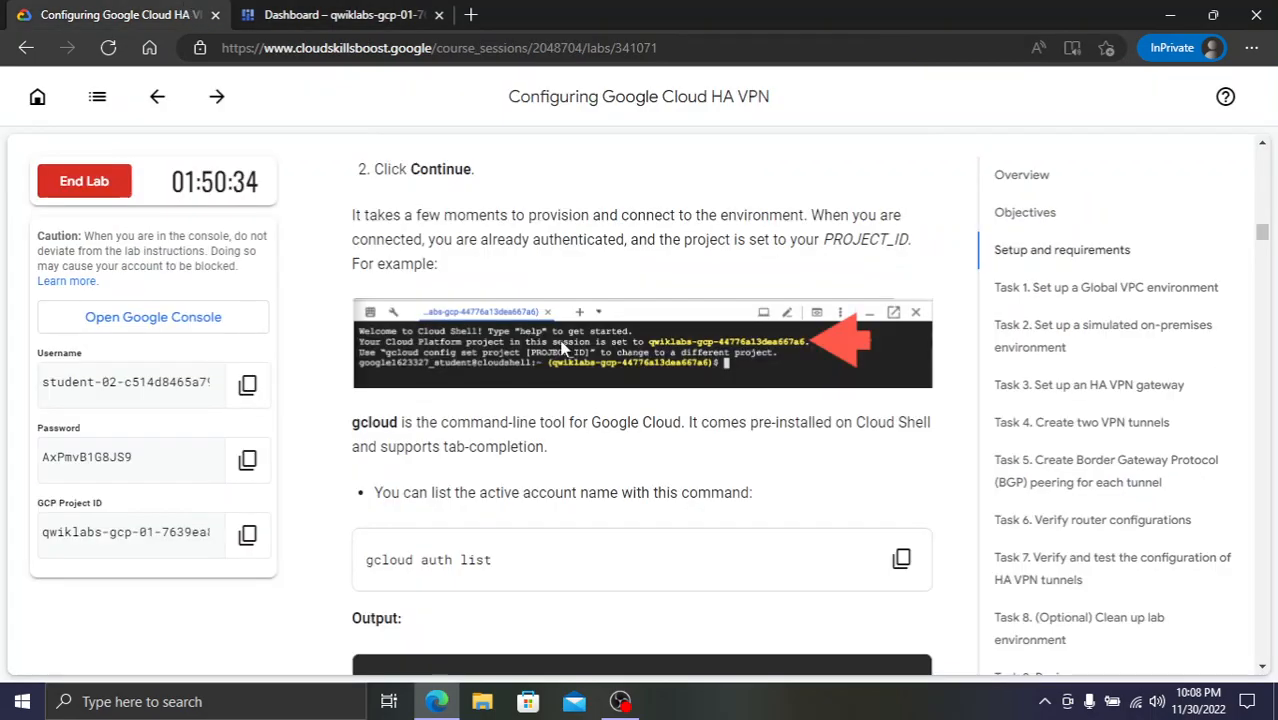
scroll(536, 433, down, 3)
scroll(832, 342, up, 1)
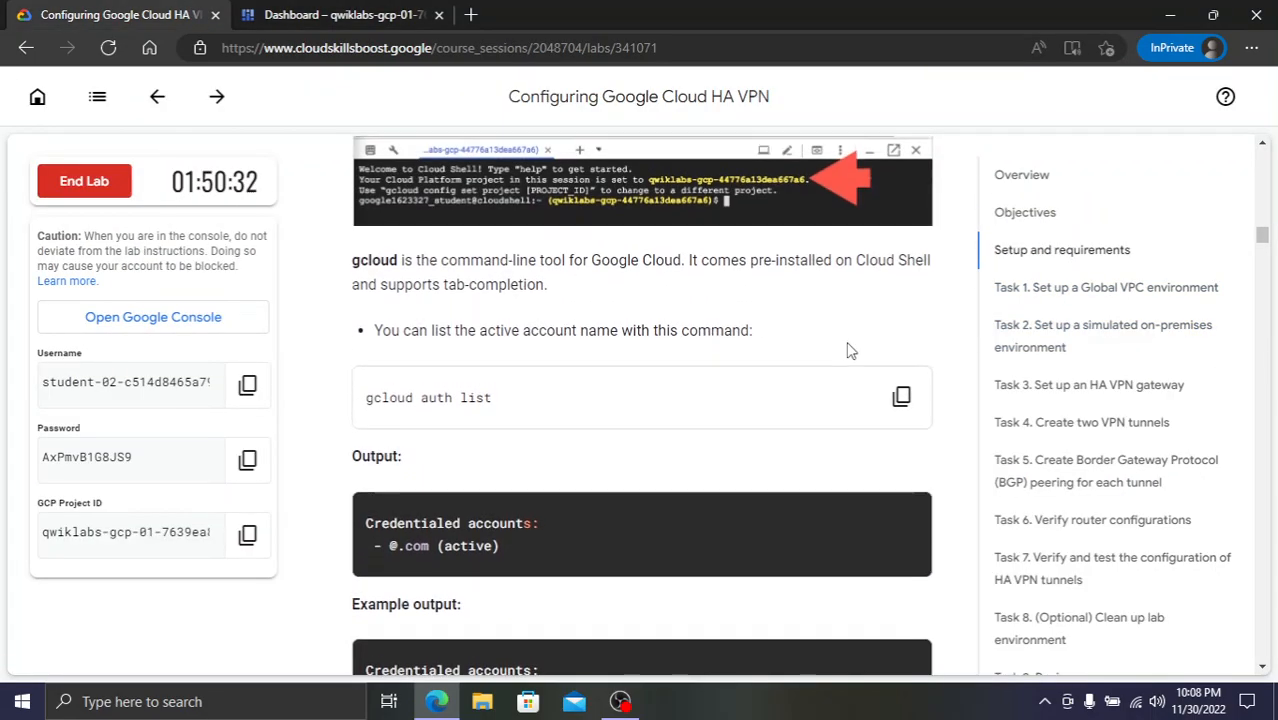
click(901, 398)
click(275, 16)
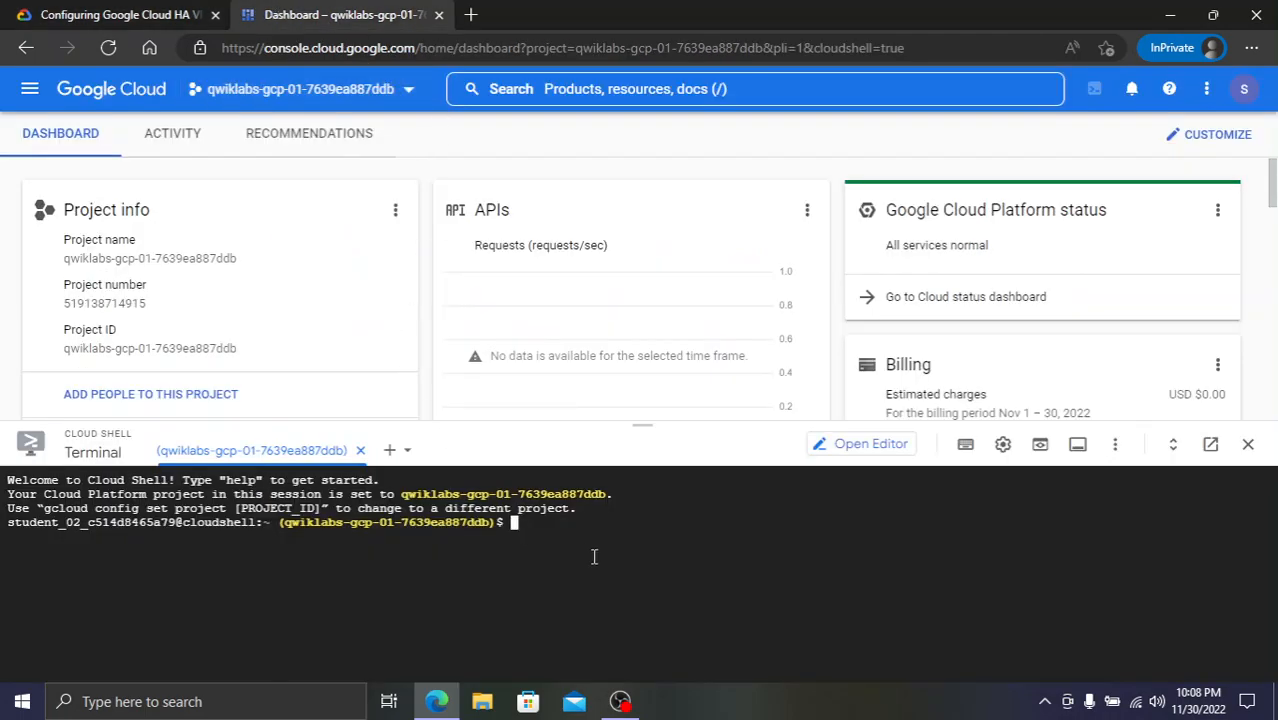
key(ctrl+v)
key(Return)
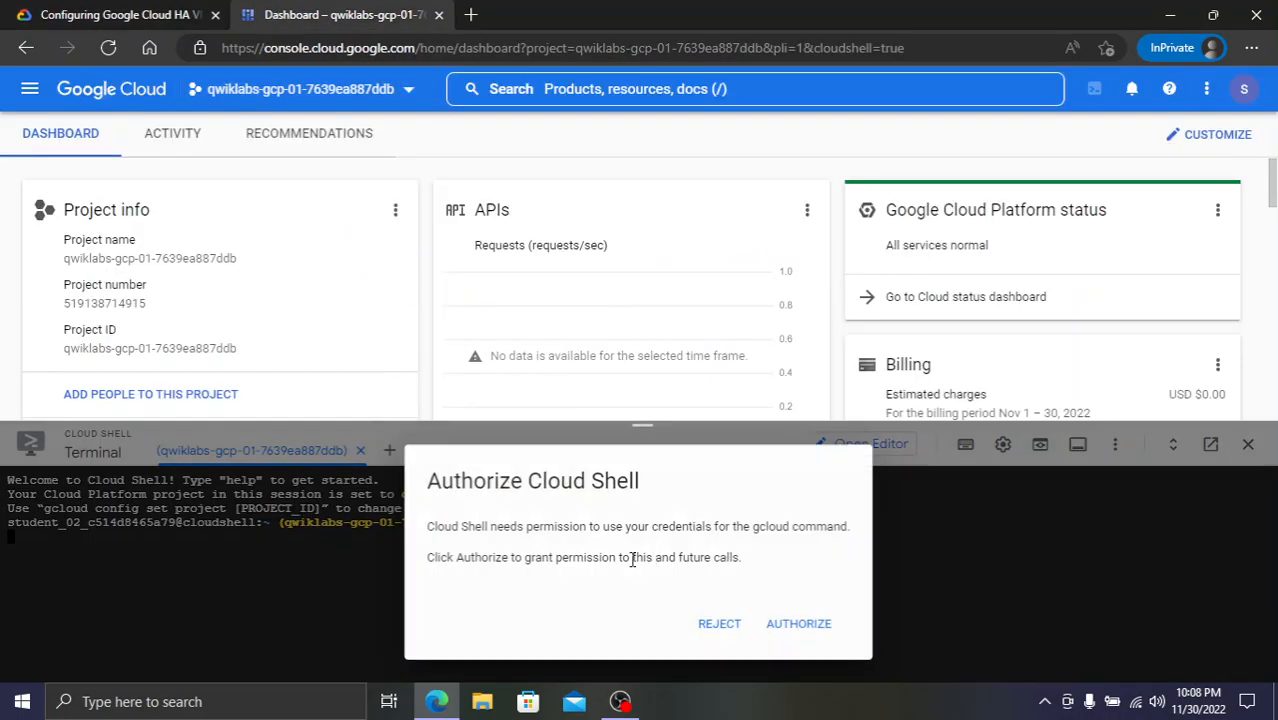
click(780, 628)
- Run the Task 1 command to create the VPC network vpc-demo with custom subnet mode, and enlarge the Cloud Shell terminal
click(194, 17)
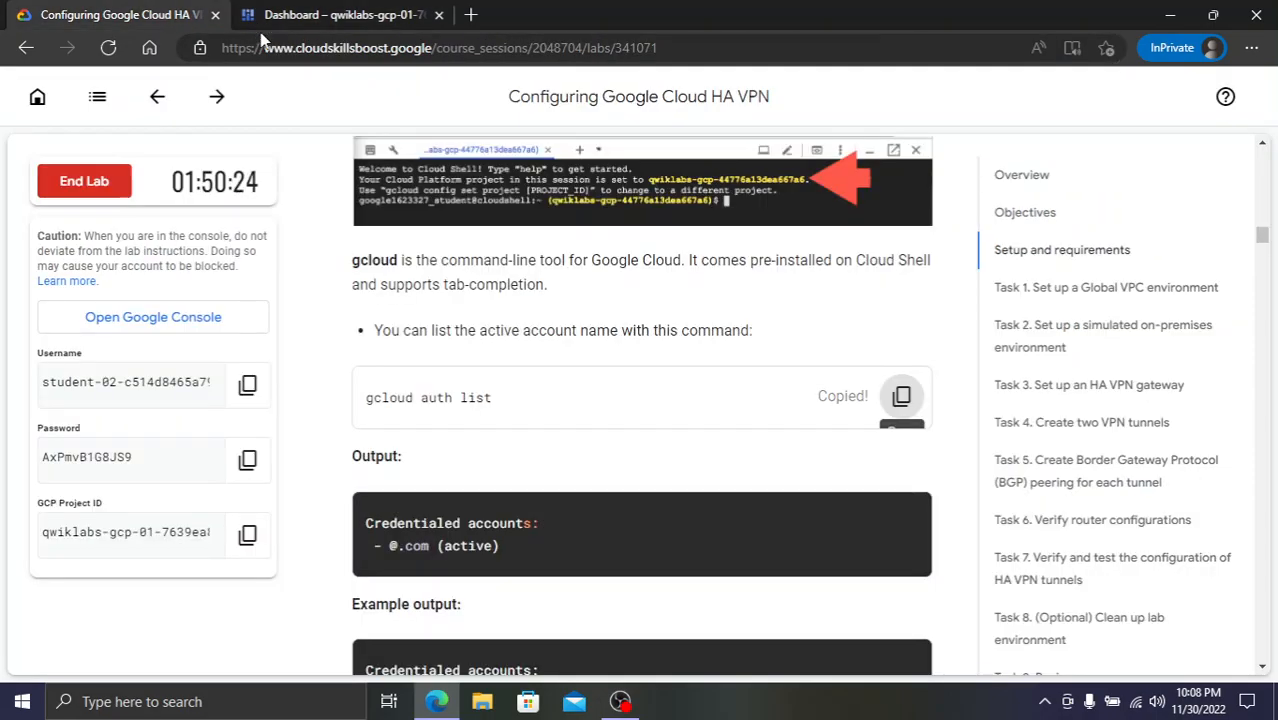
scroll(564, 330, down, 6)
scroll(586, 360, down, 6)
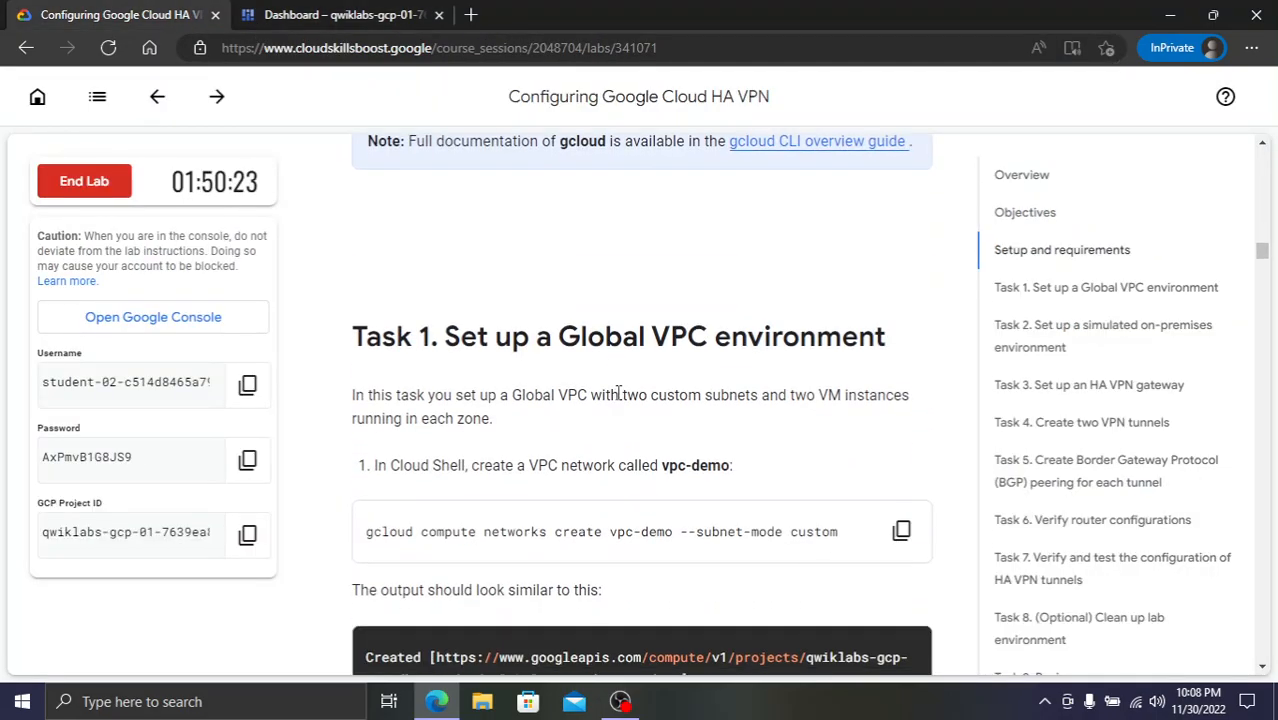
scroll(481, 320, down, 1)
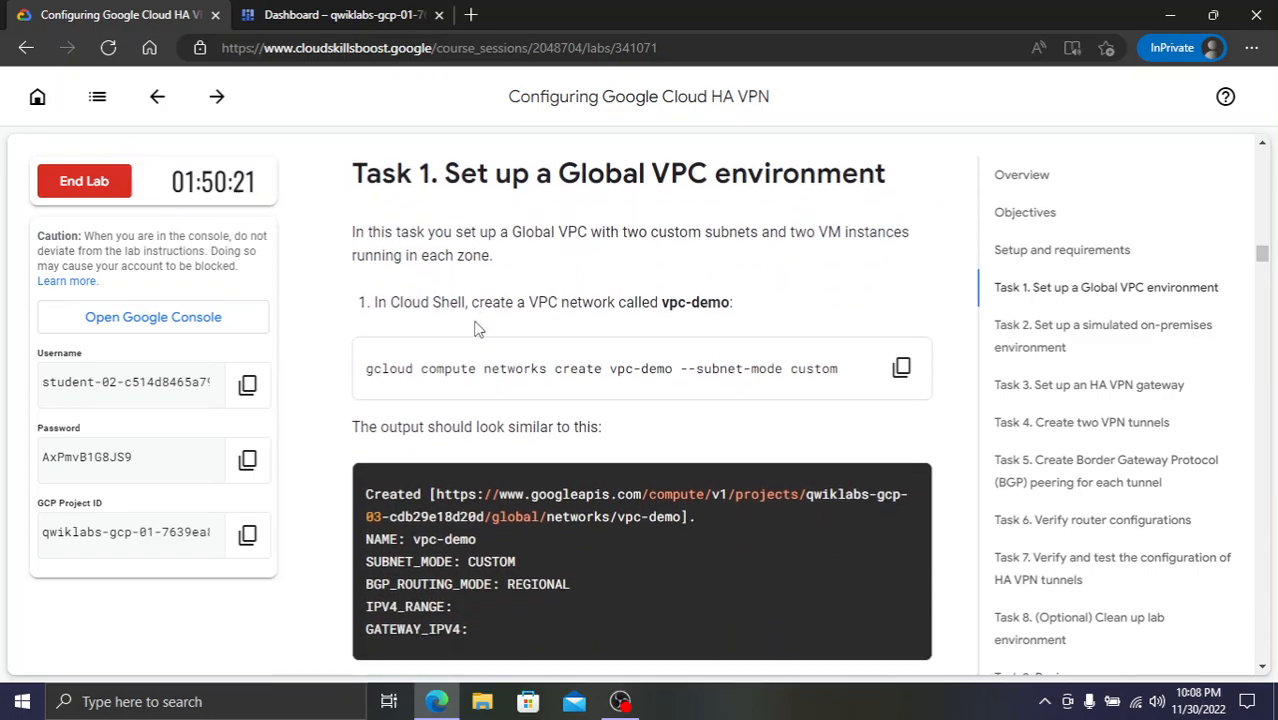
click(900, 367)
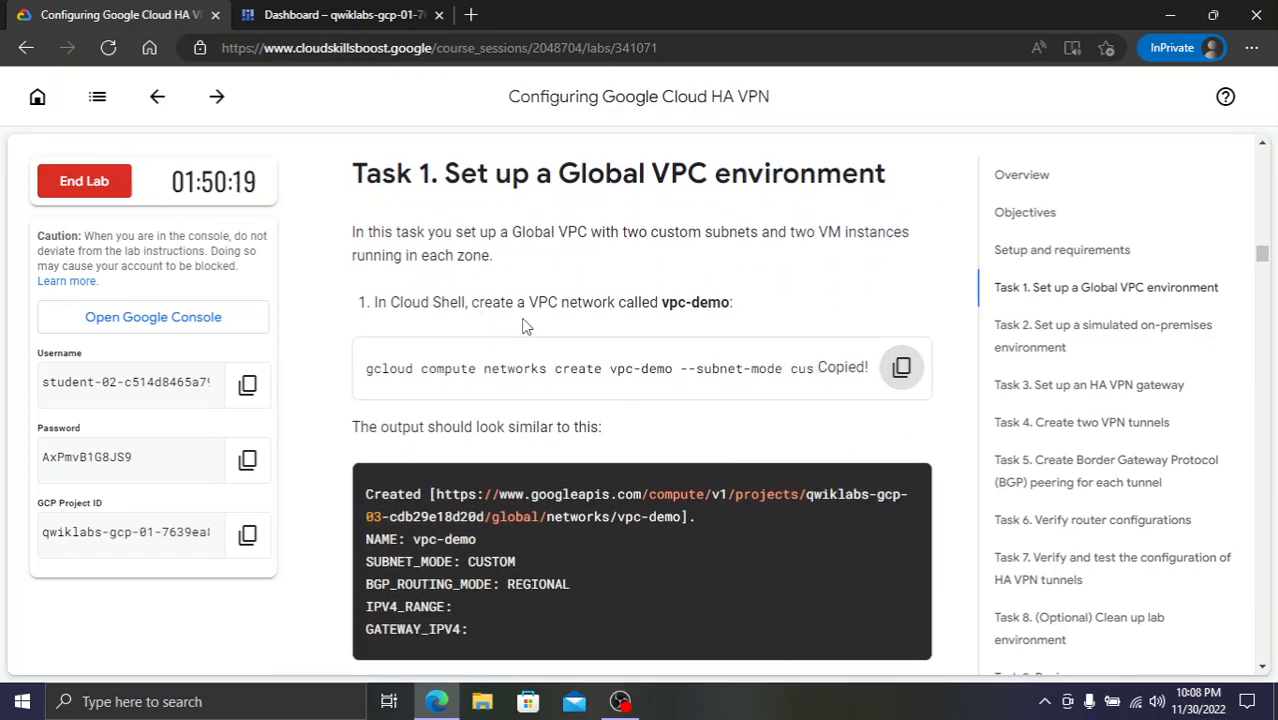
click(900, 367)
click(340, 12)
key(ctrl+v)
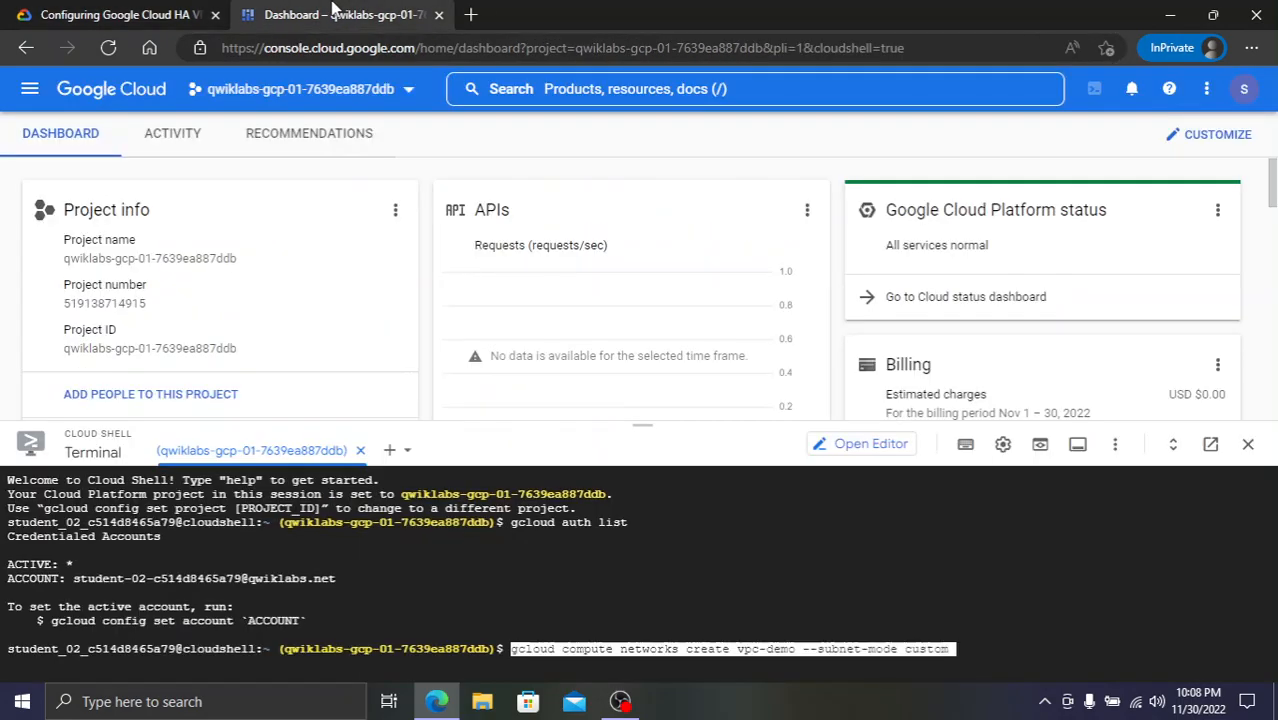
key(Return)
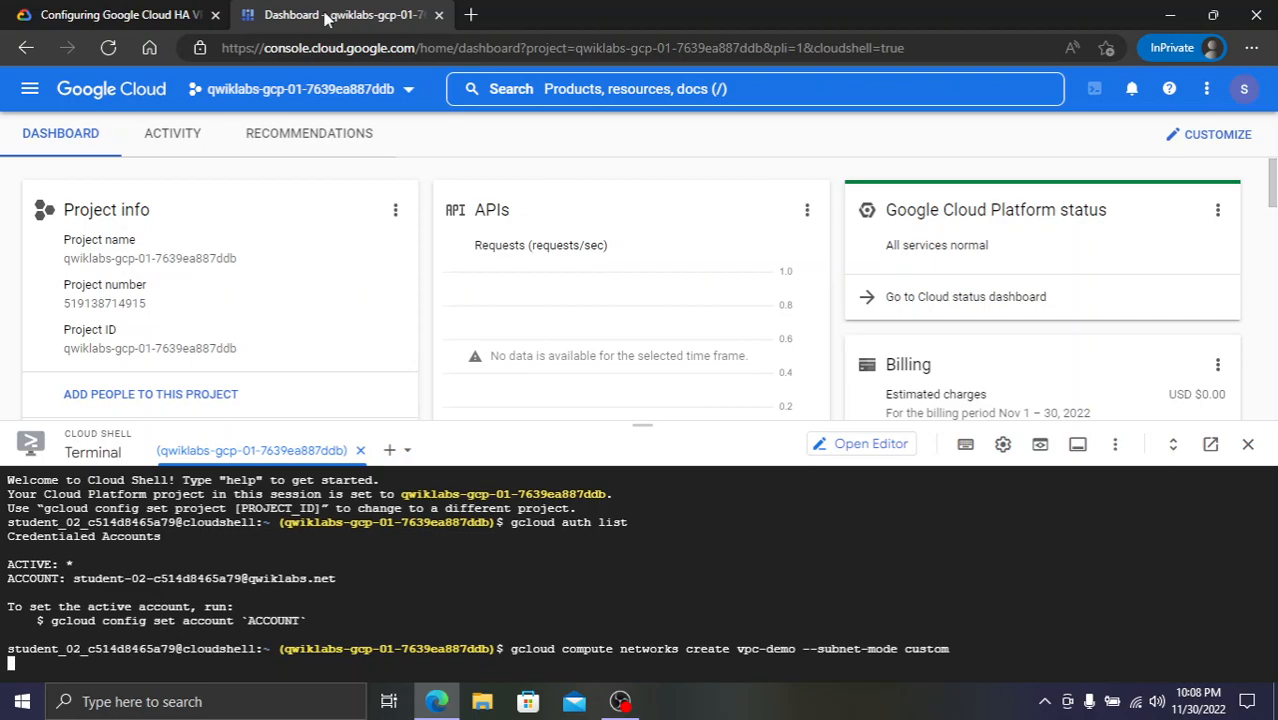
drag(635, 427, 622, 350)
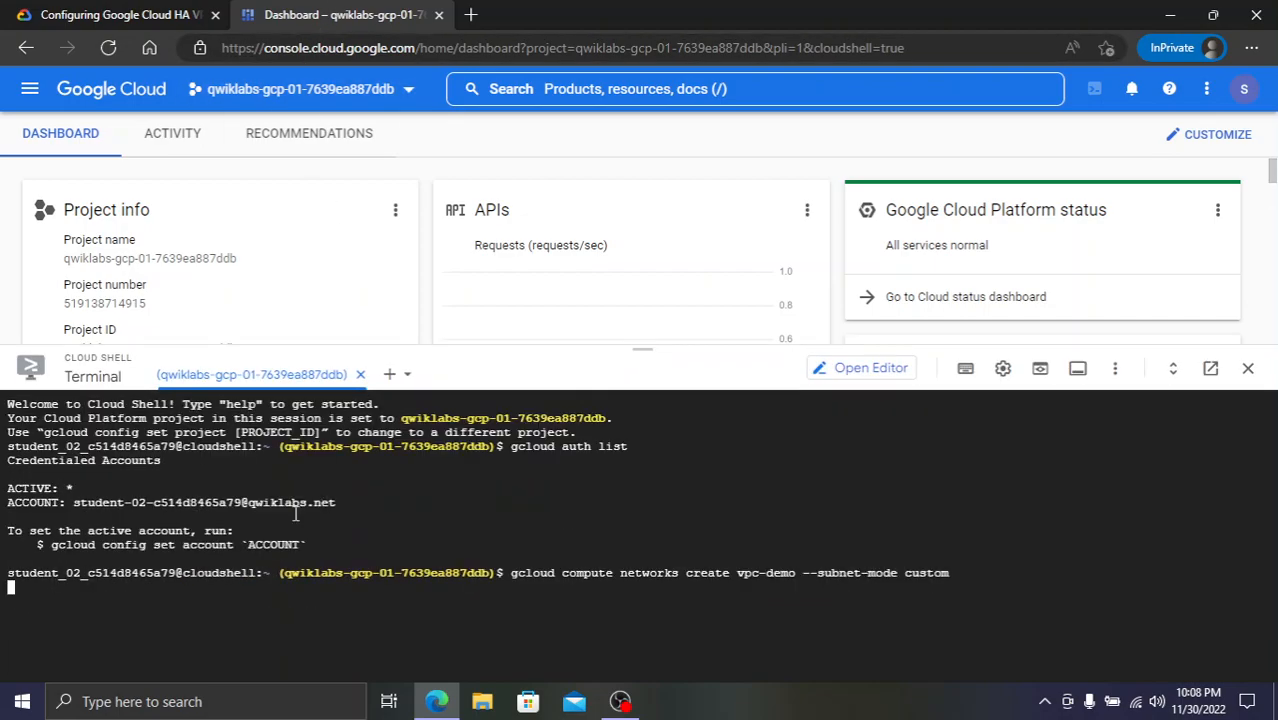
- Create the subnet vpc-demo-subnet1 in network vpc-demo with range 10.1.1.0/24 and region us-central1, using the lab's command
click(62, 14)
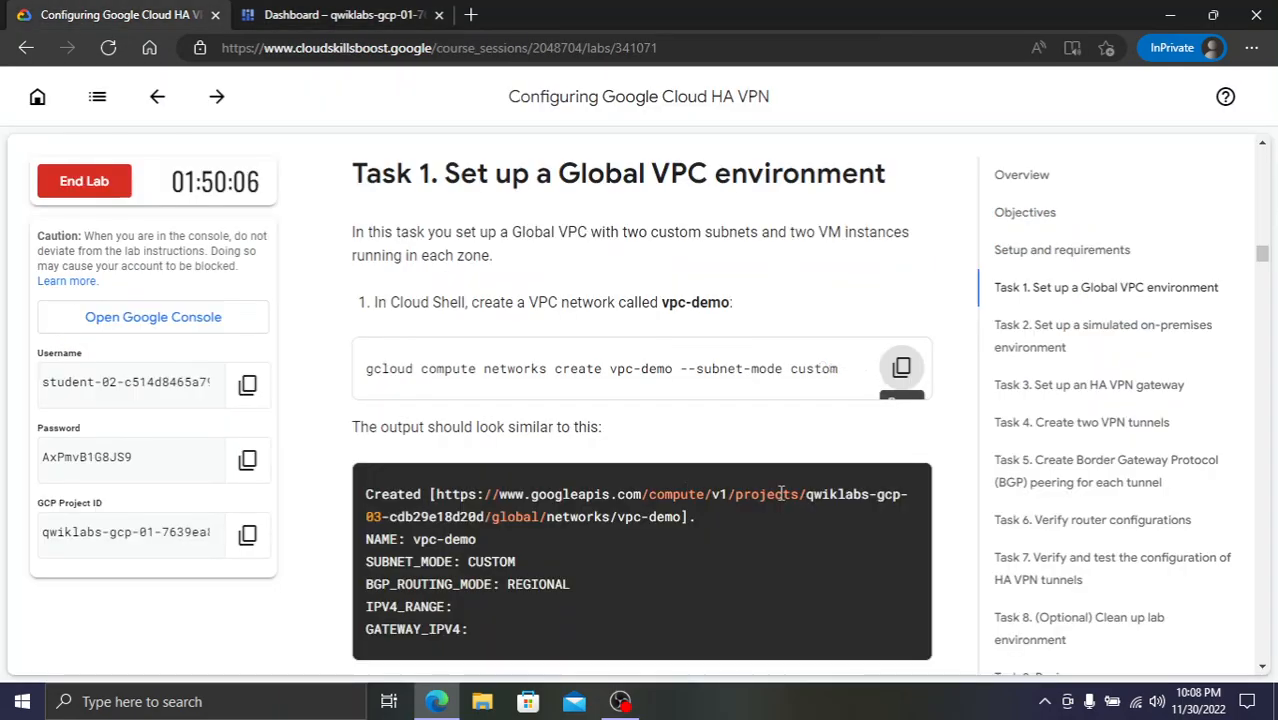
scroll(810, 495, down, 3)
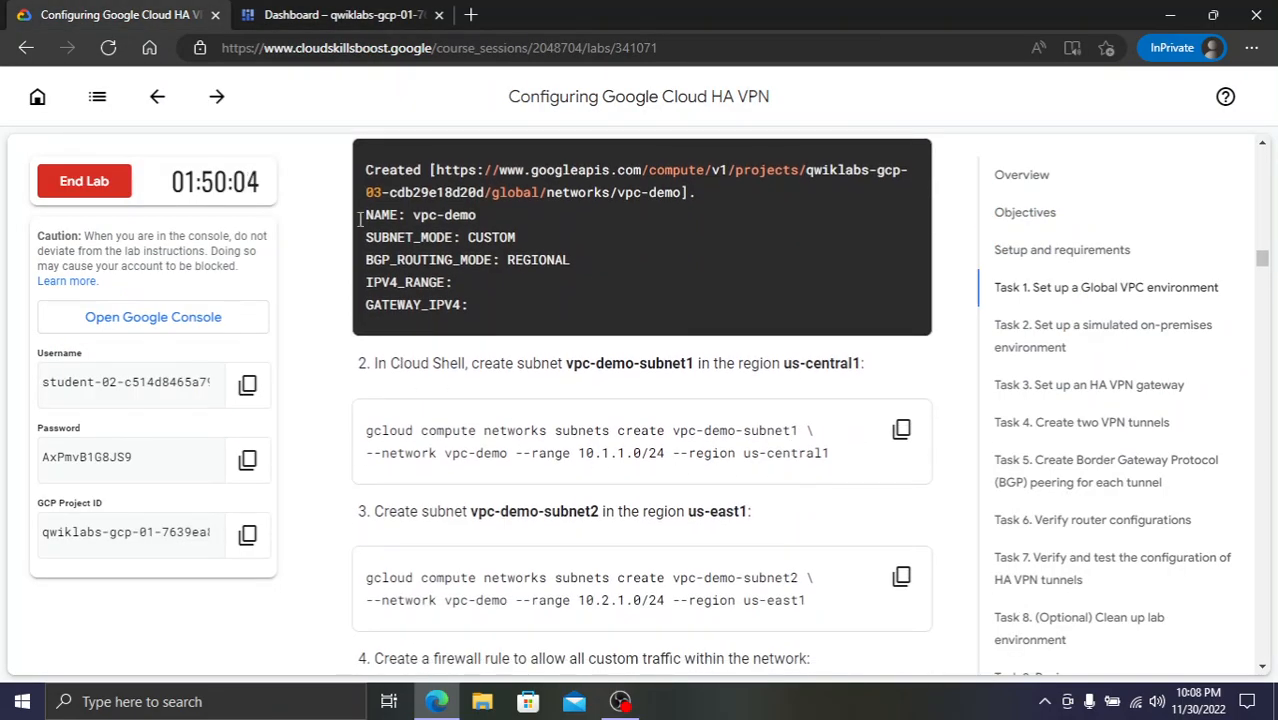
click(262, 10)
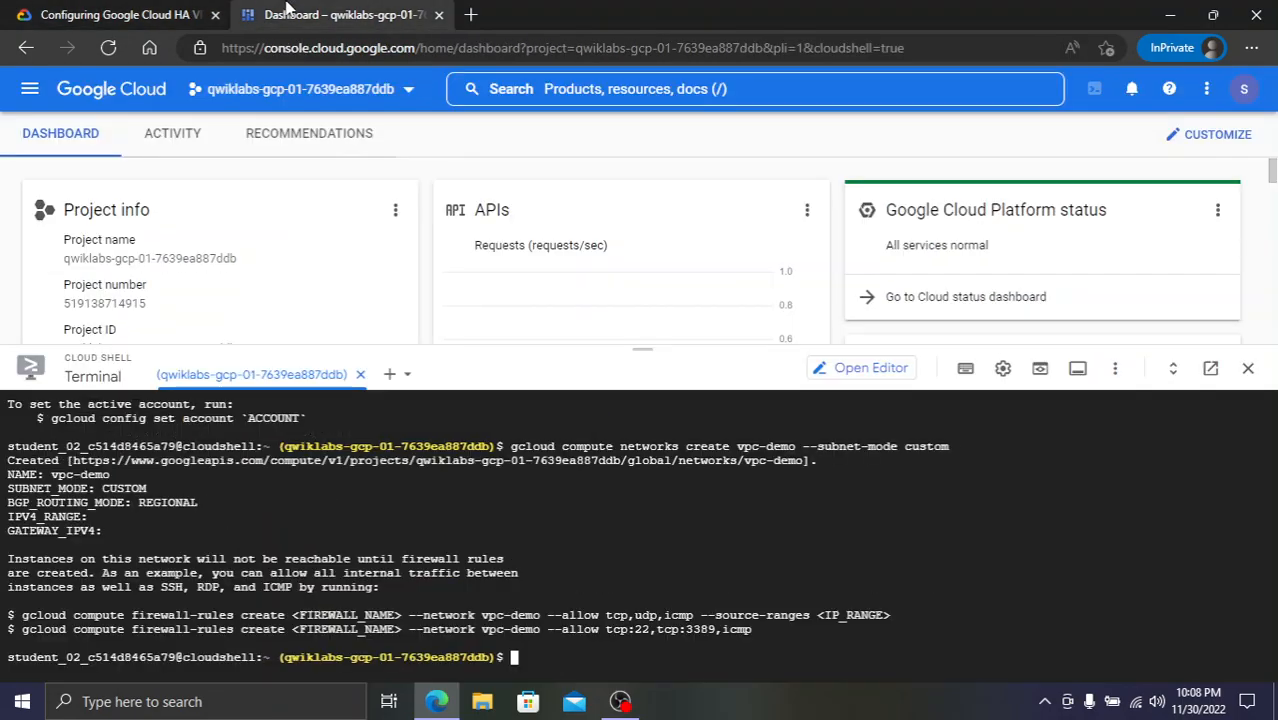
click(134, 12)
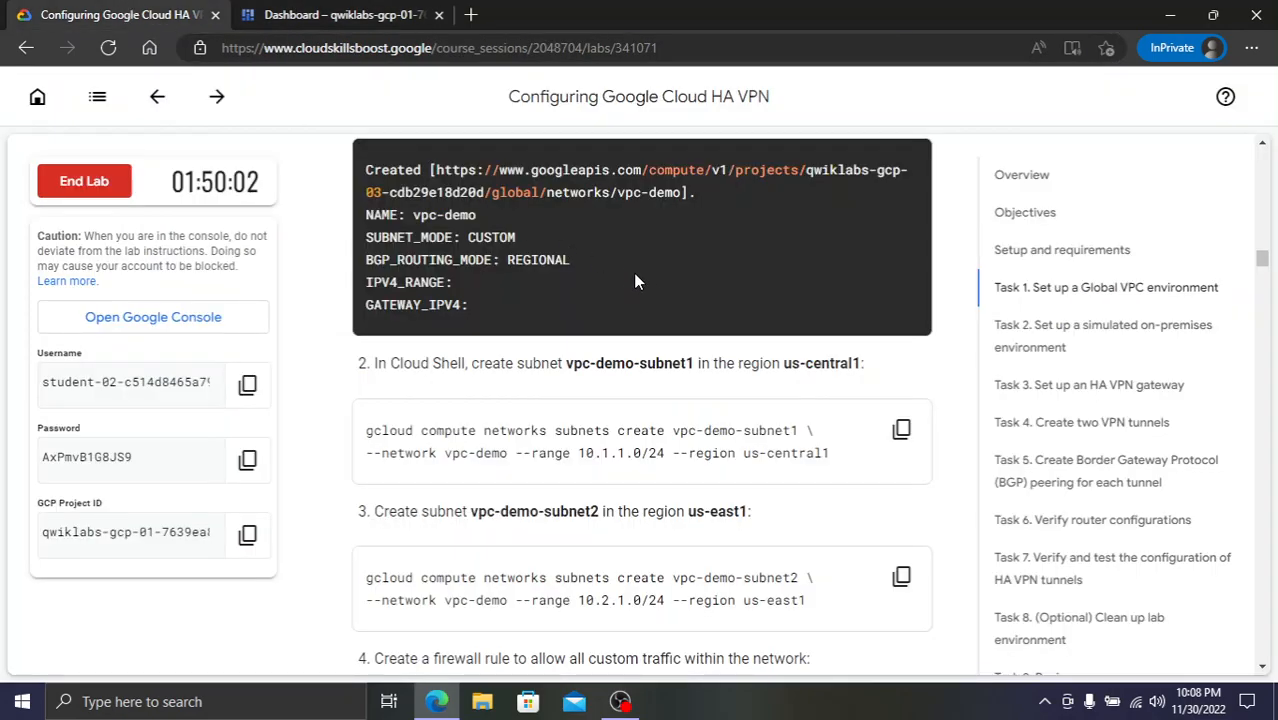
click(901, 429)
click(268, 11)
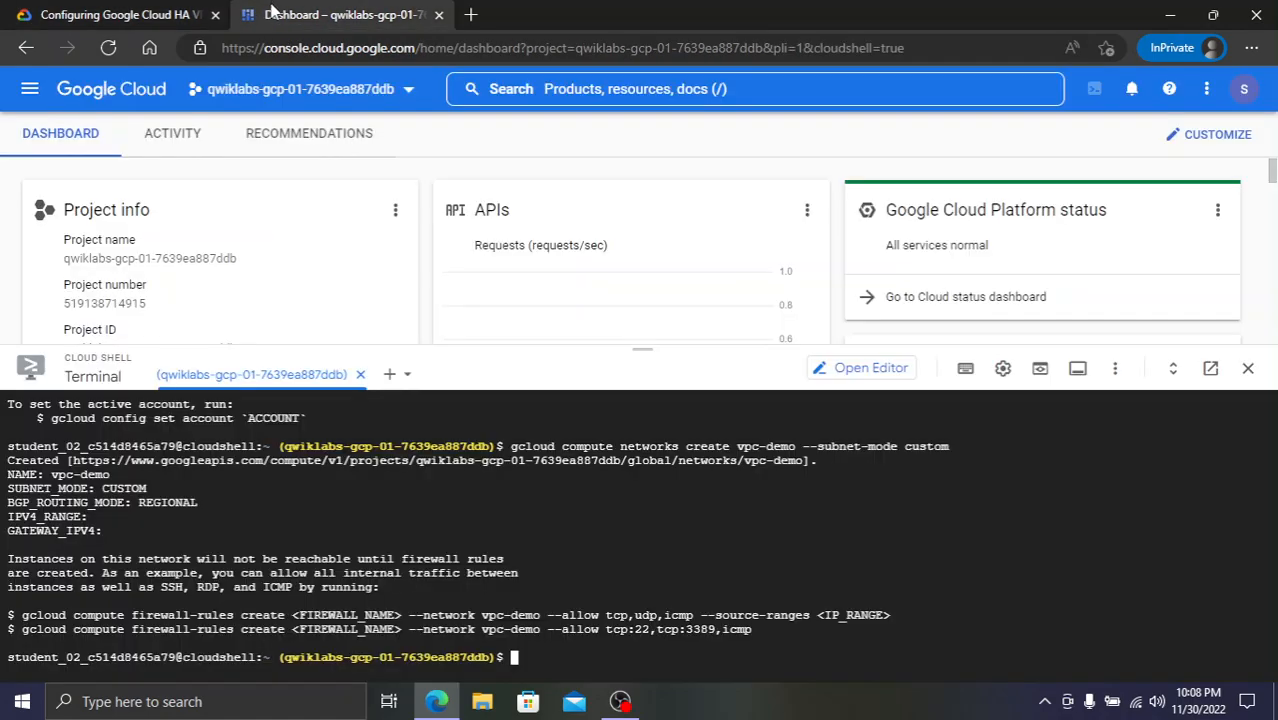
key(ctrl+v)
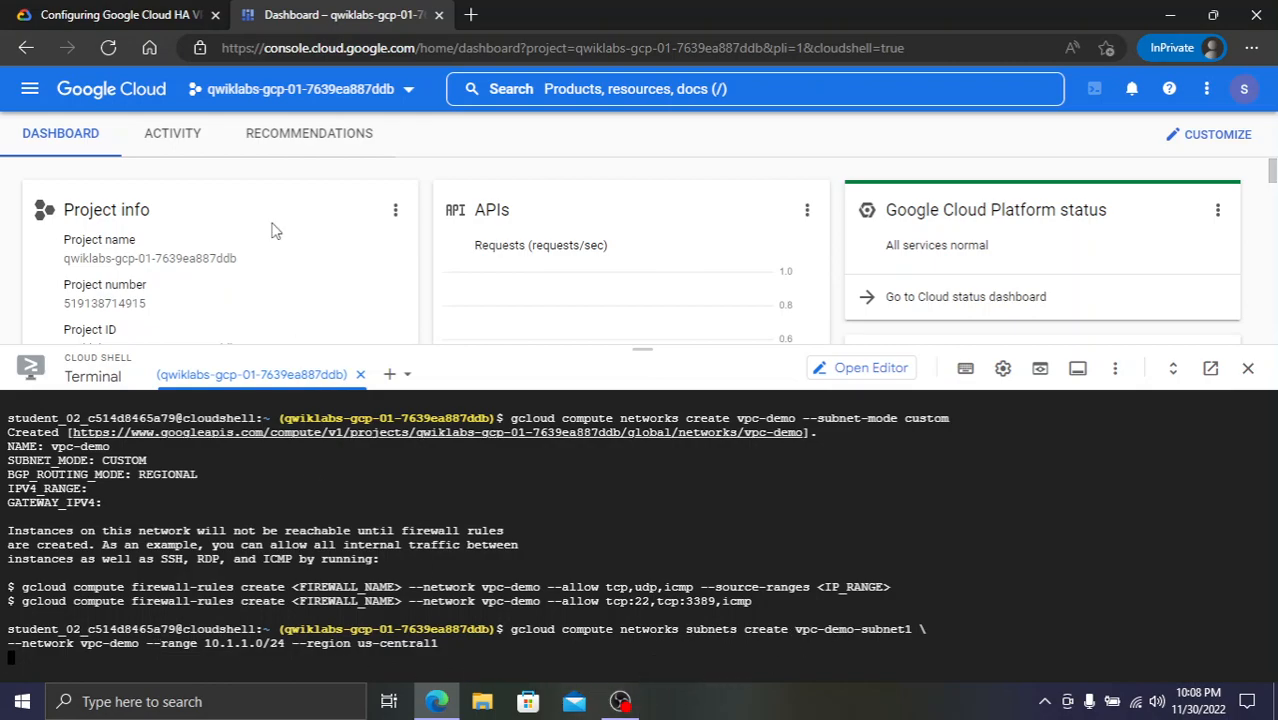
- Create the subnet vpc-demo-subnet2 in network vpc-demo with range 10.2.1.0/24 and region us-east1, using the lab's command
click(160, 14)
scroll(810, 424, down, 1)
click(901, 496)
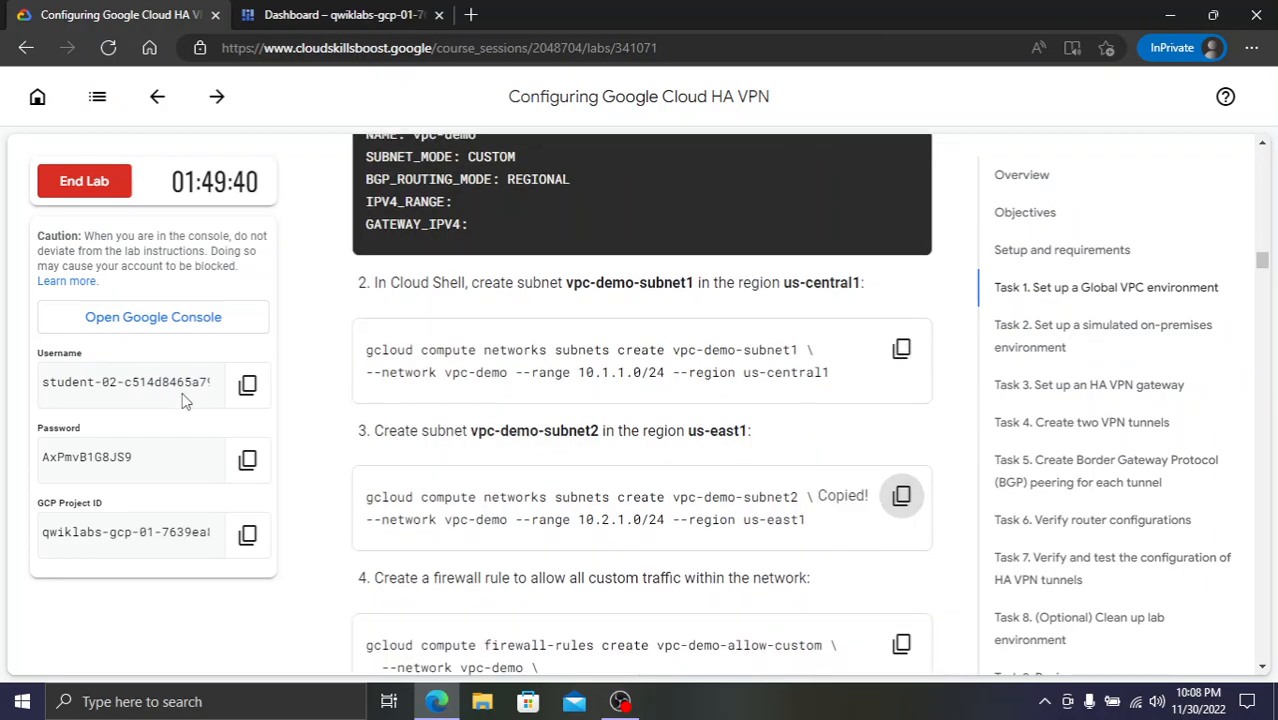
click(340, 12)
key(ctrl+v)
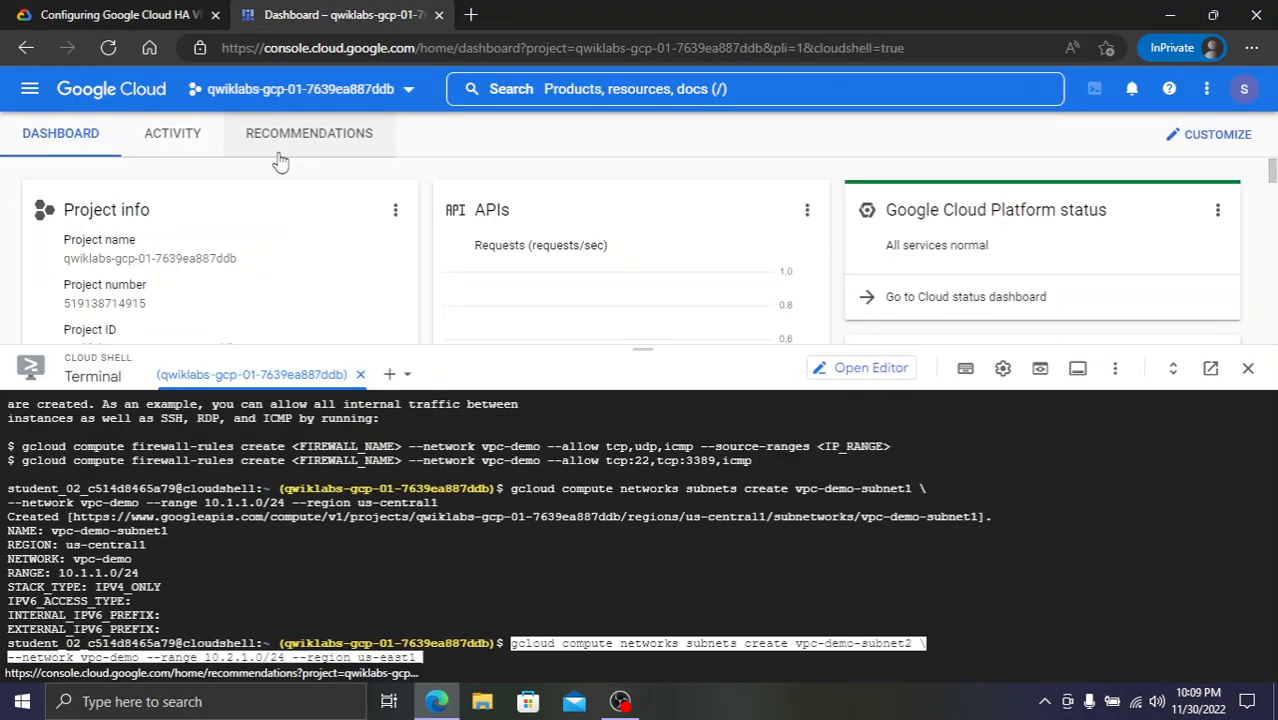
key(Return)
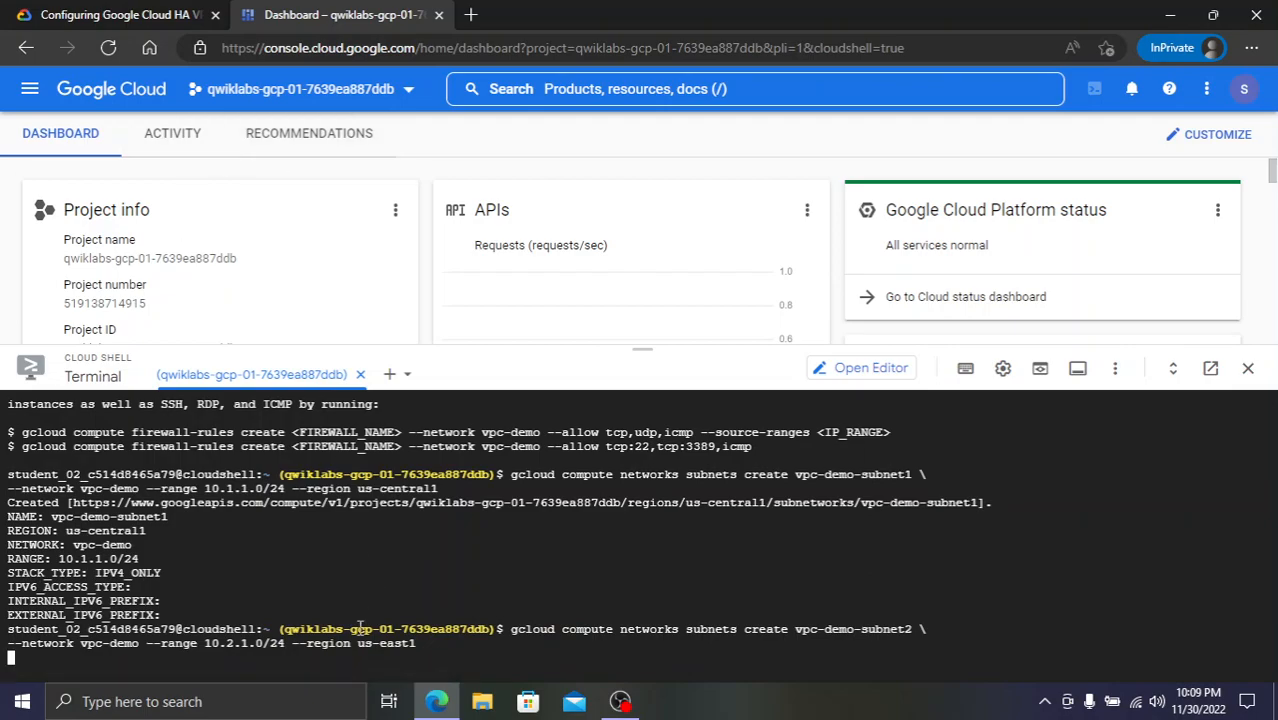
- Create the firewall rule vpc-demo-allow-custom on vpc-demo, allowing tcp:0-65535, udp:0-65535 and icmp from source range 10.0.0.0/8
click(90, 12)
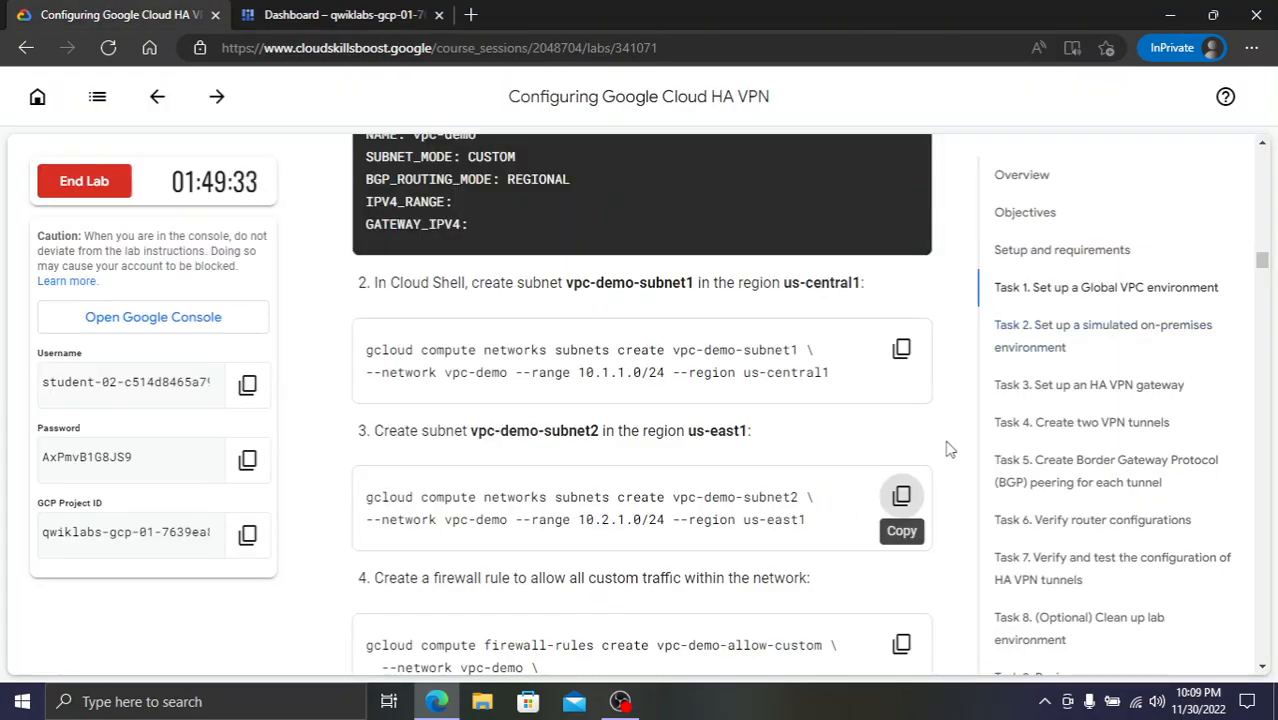
scroll(901, 490, down, 2)
click(903, 480)
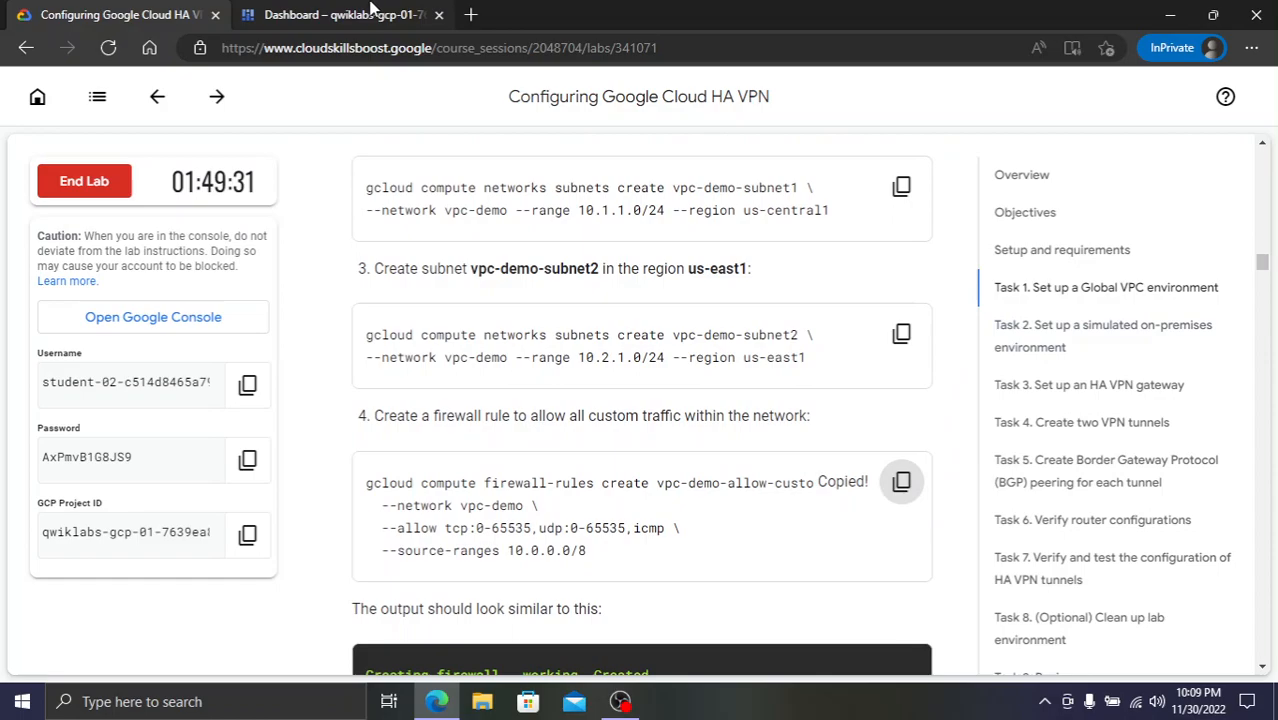
click(368, 12)
click(78, 11)
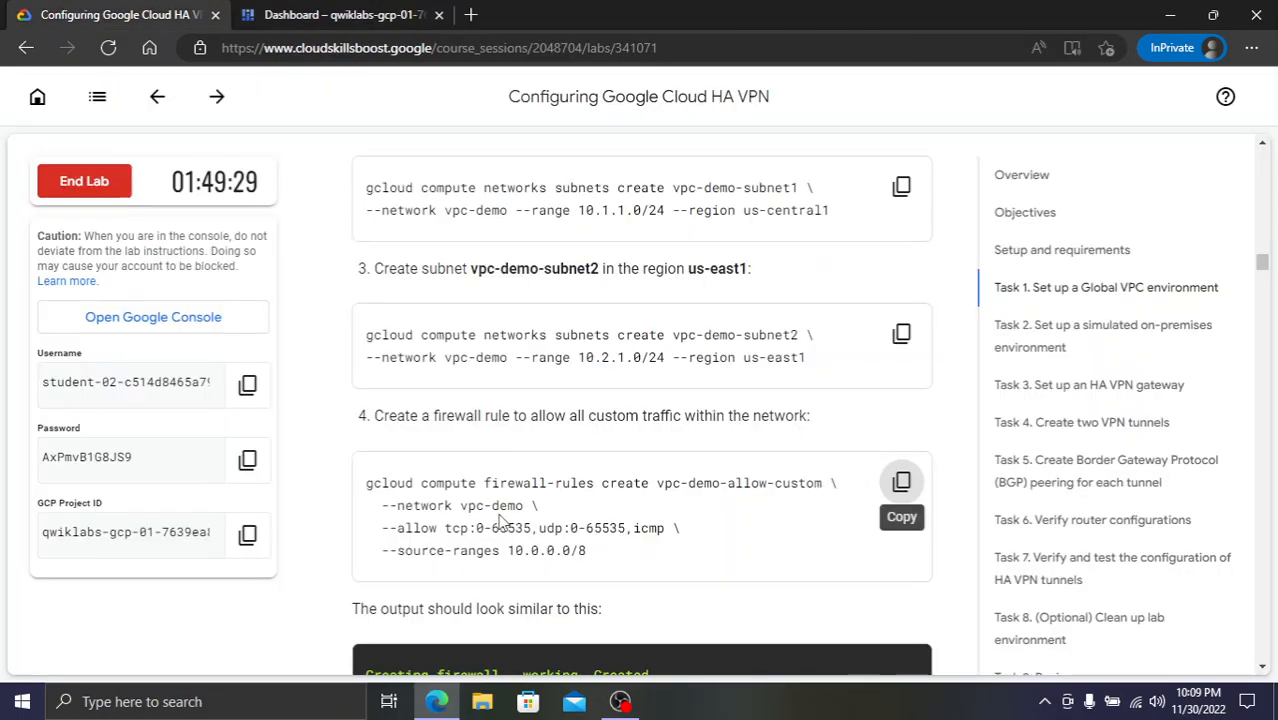
click(280, 8)
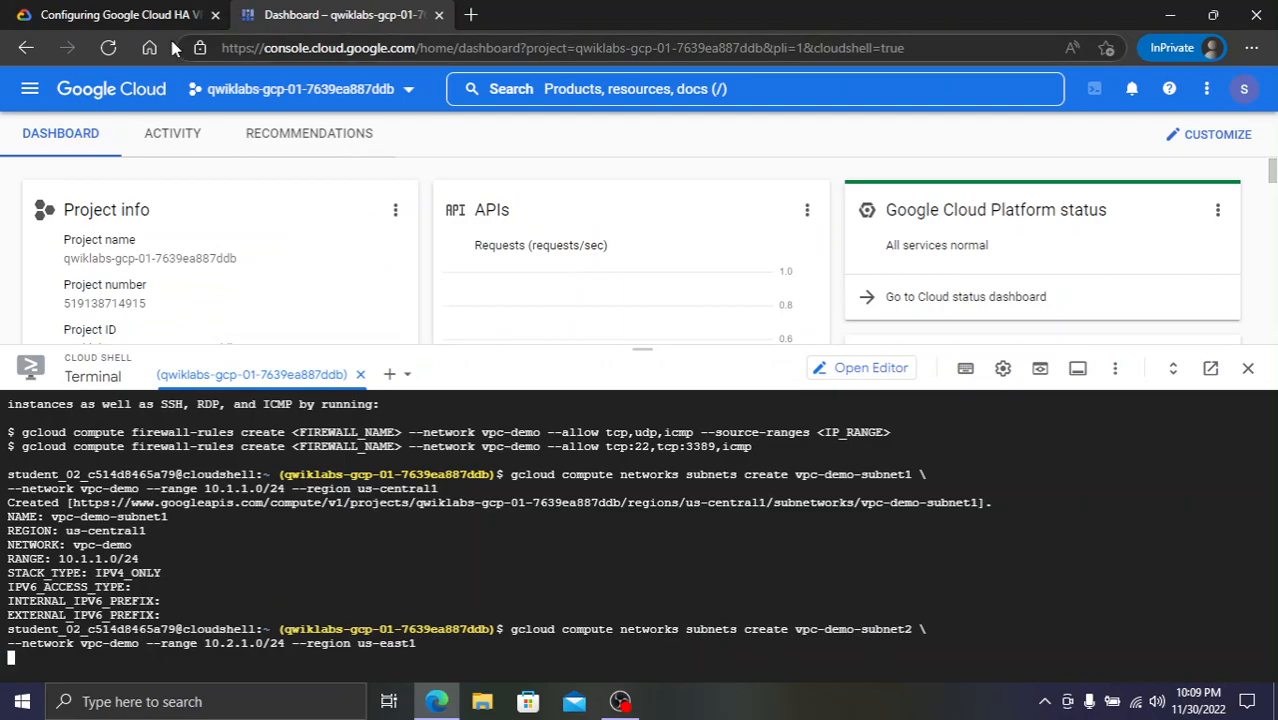
click(118, 10)
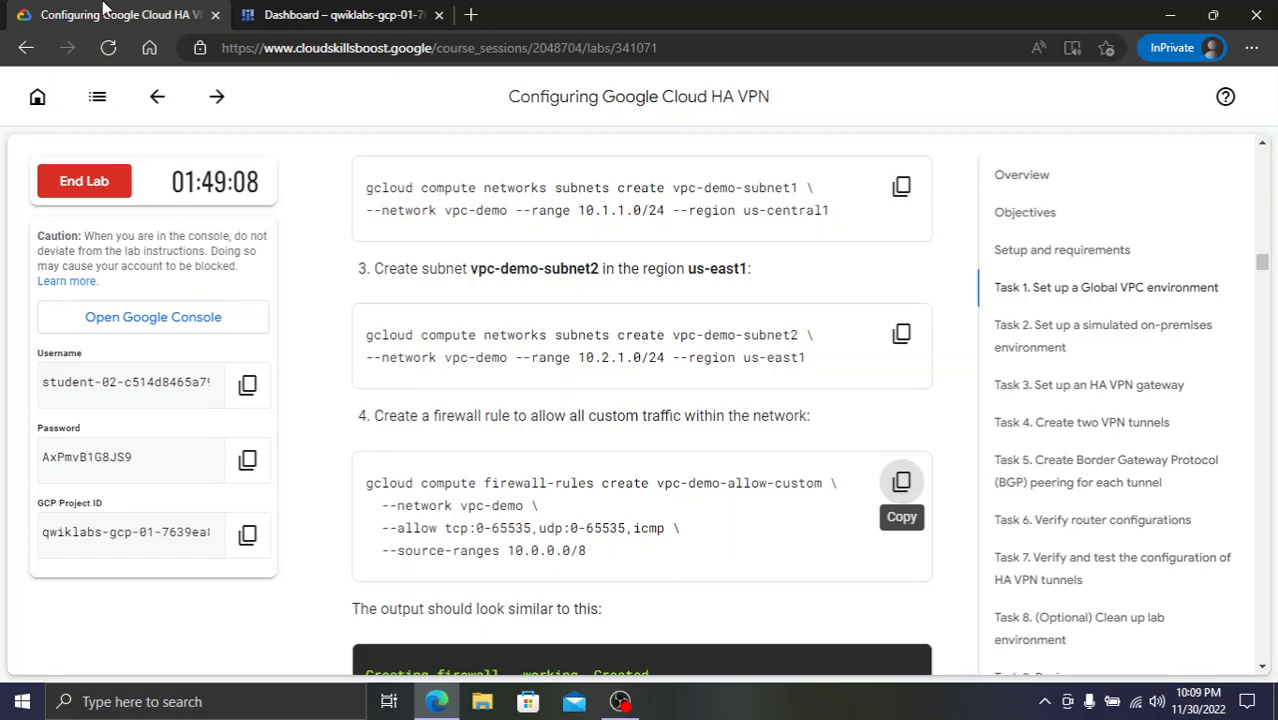
click(297, 10)
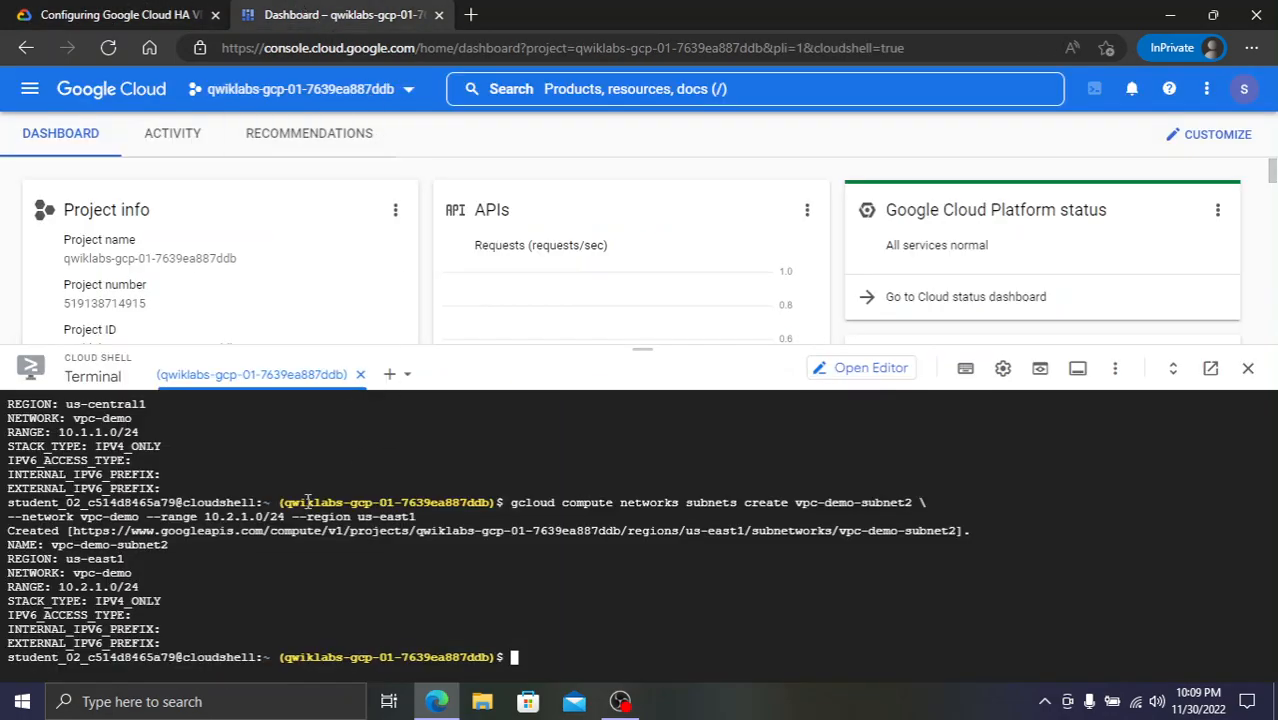
key(ctrl+v)
click(160, 14)
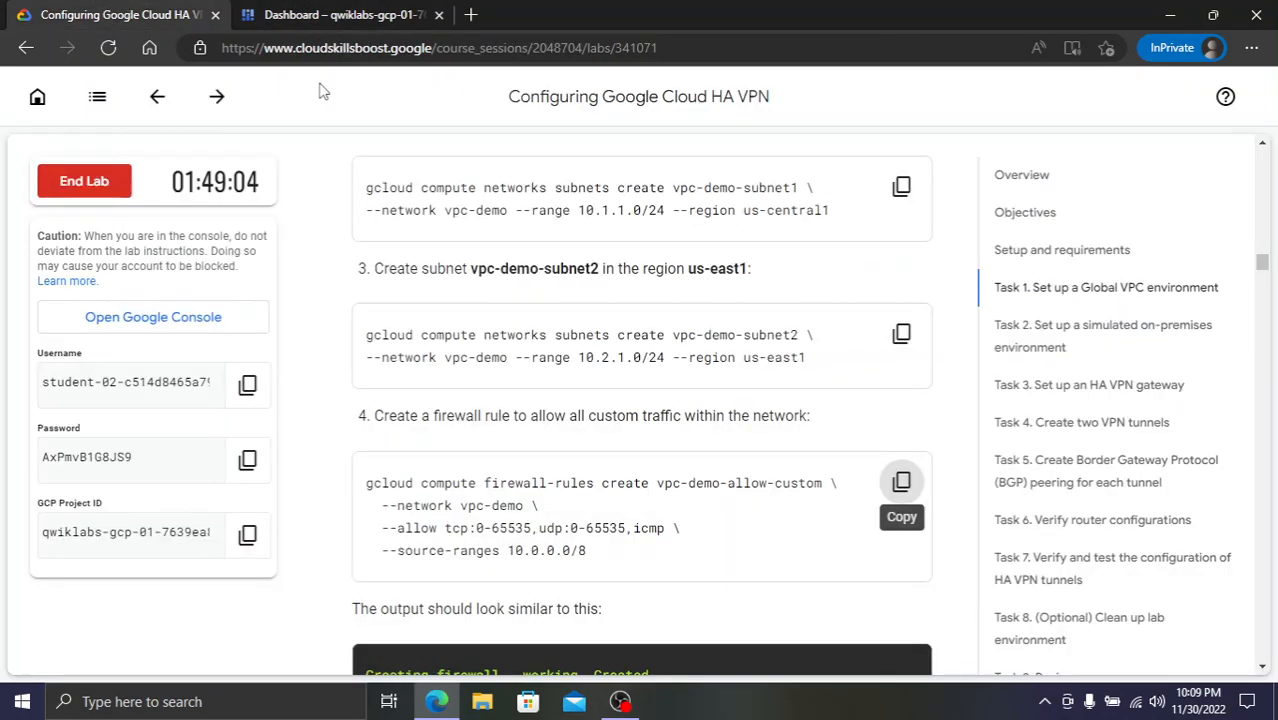
click(362, 10)
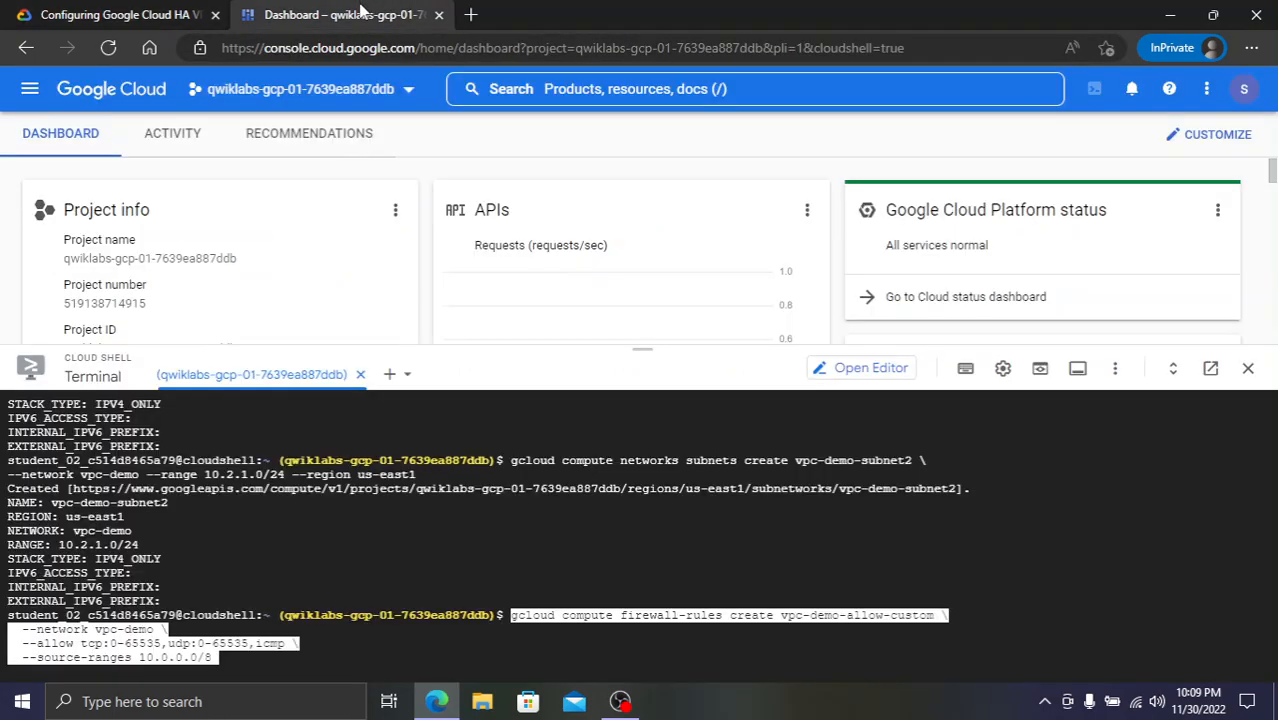
key(Return)
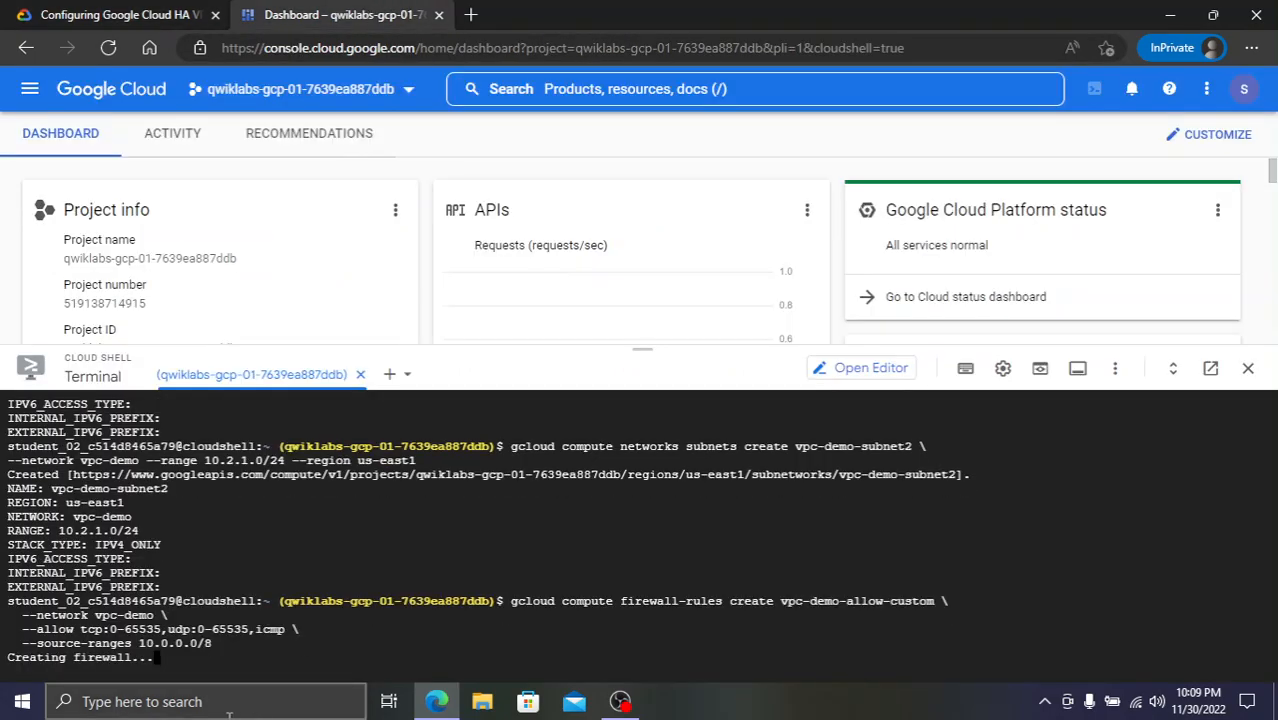
- Create the firewall rule vpc-demo-allow-ssh-icmp on network vpc-demo, allowing tcp:22 and icmp, using the lab's command
click(122, 8)
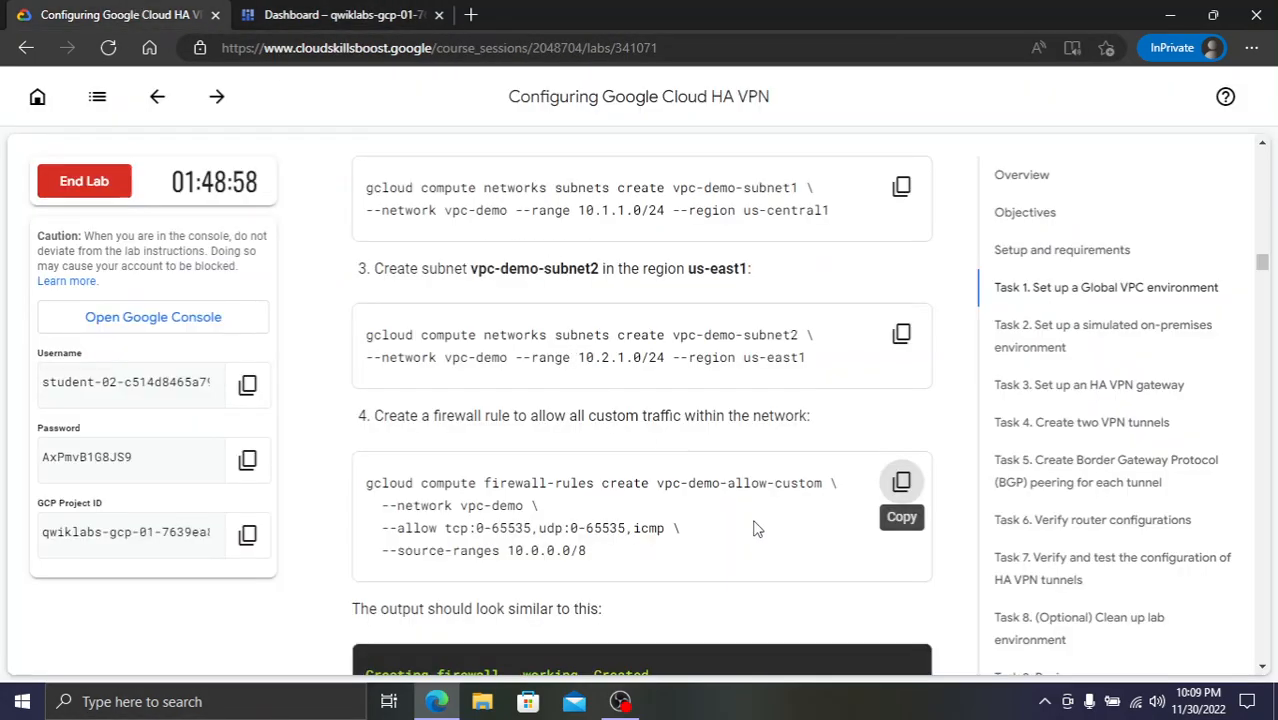
scroll(752, 518, down, 4)
scroll(757, 527, down, 1)
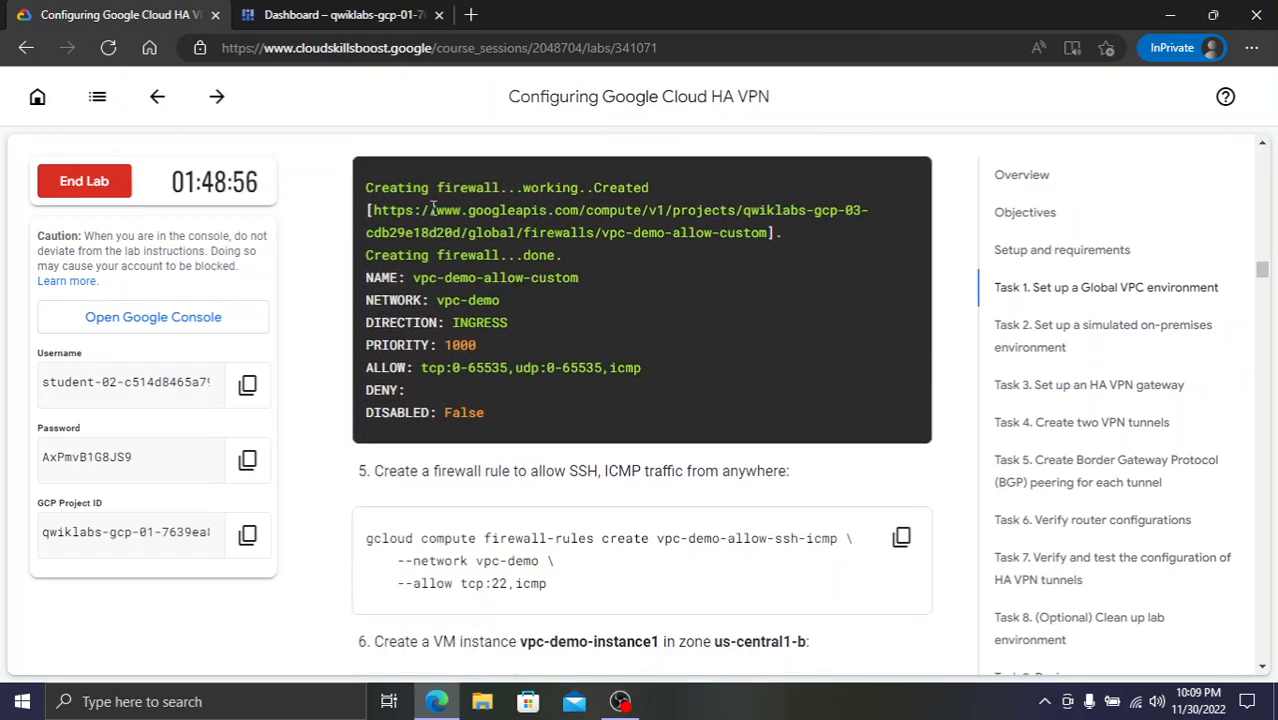
click(345, 14)
click(134, 22)
scroll(590, 465, up, 3)
scroll(596, 464, down, 5)
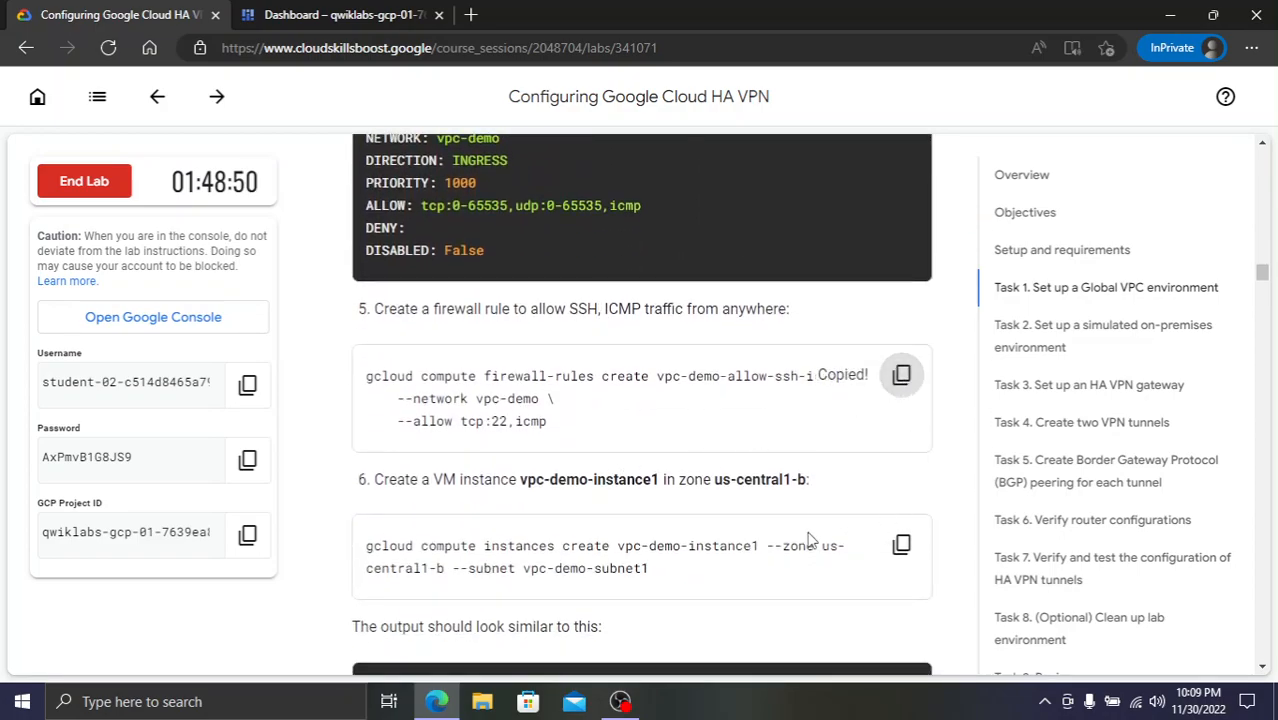
click(330, 14)
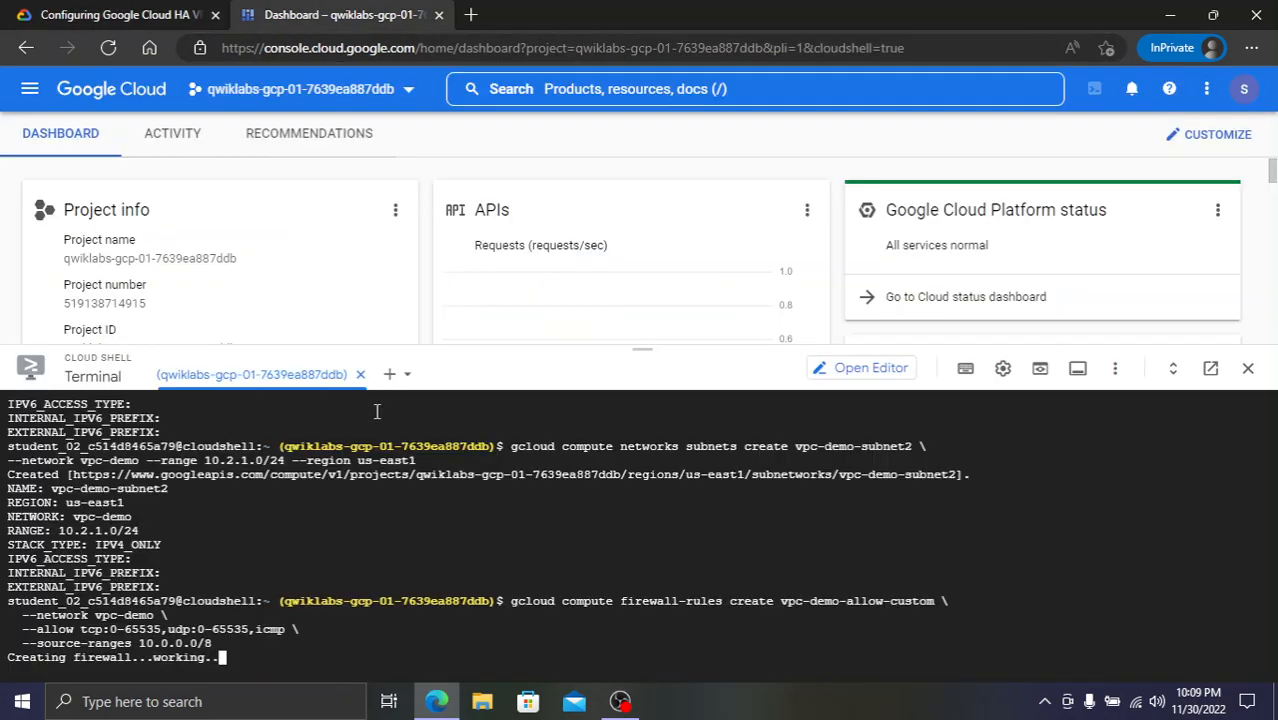
key(ctrl+v)
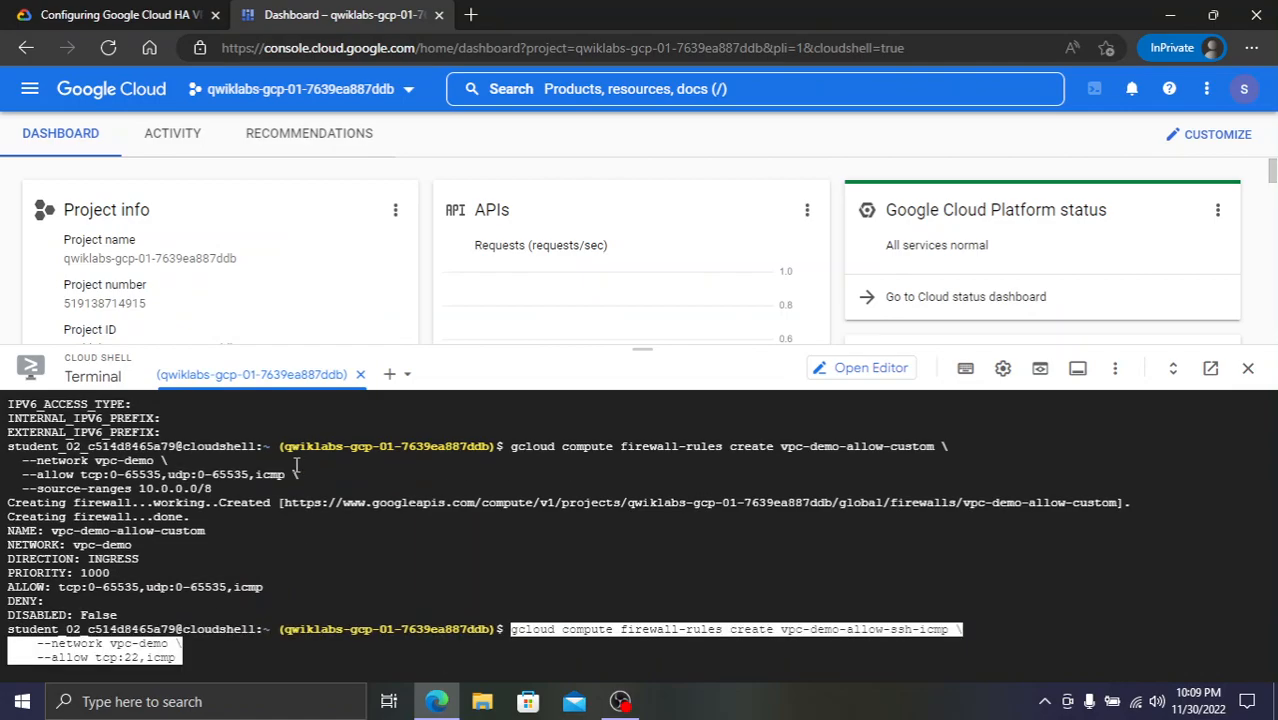
key(Return)
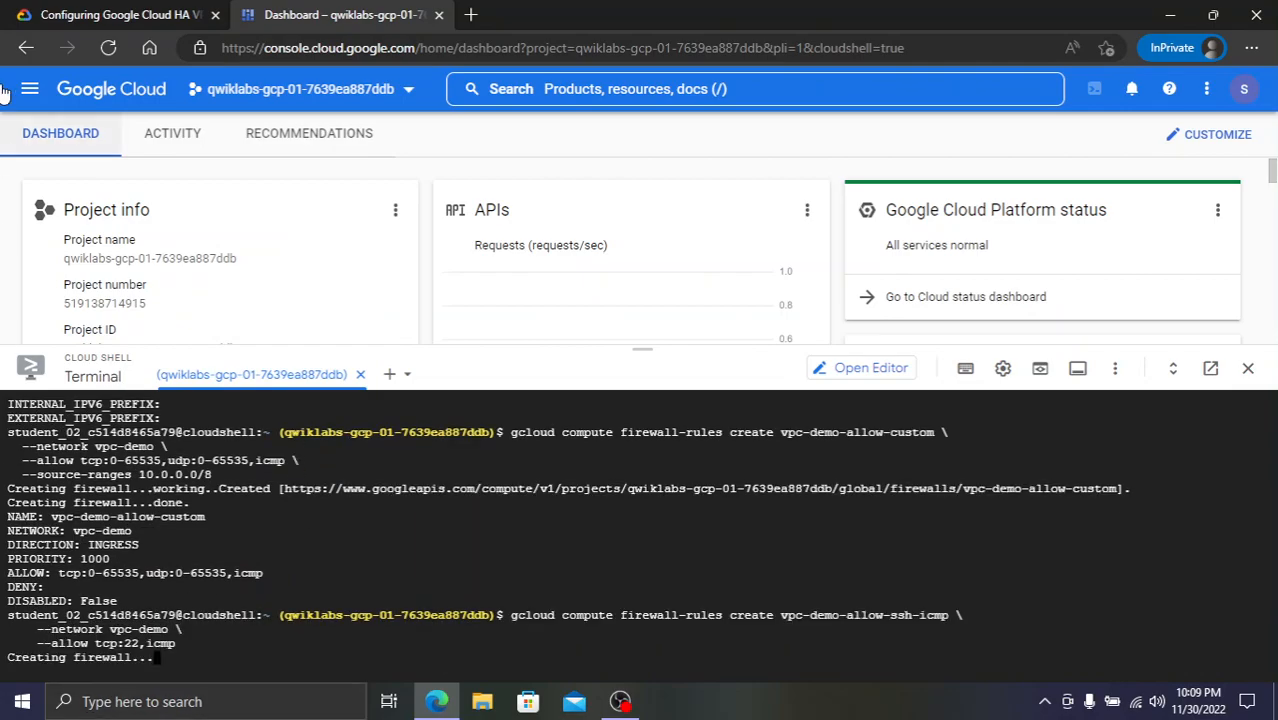
- Create the VM instance vpc-demo-instance1 in zone us-central1-b on subnet vpc-demo-subnet1, using the lab's command
click(113, 12)
scroll(869, 395, down, 1)
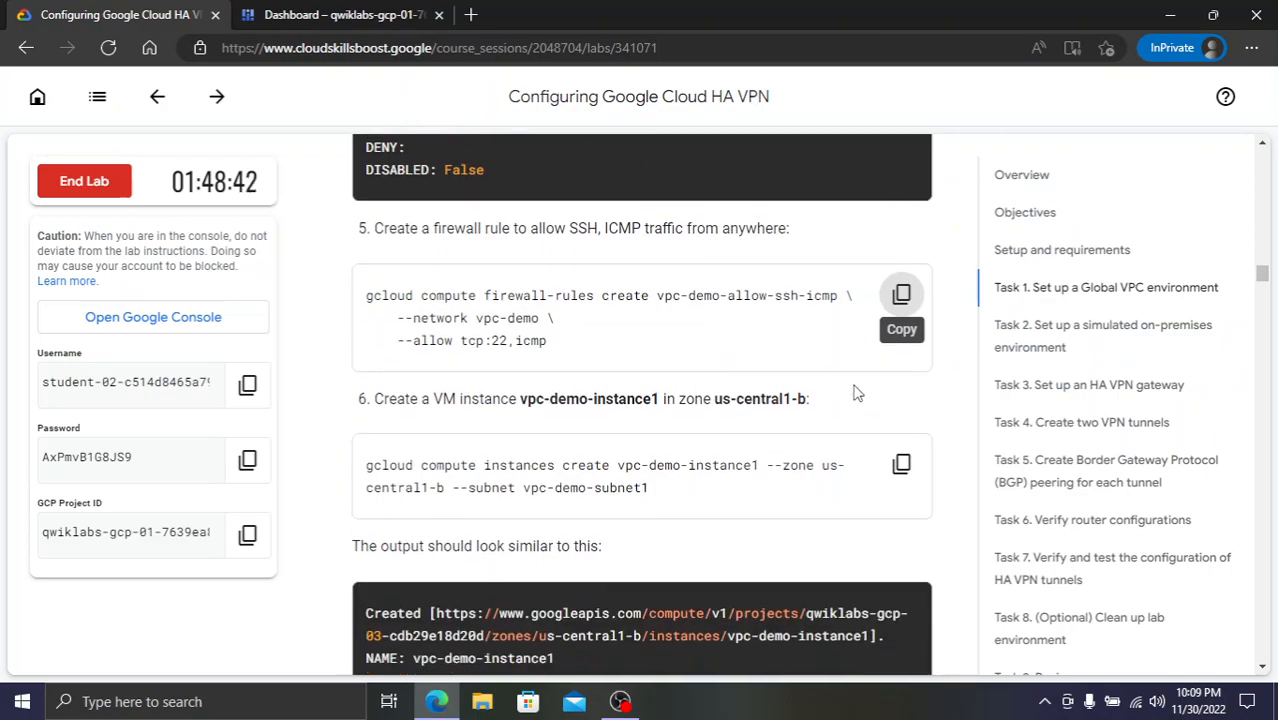
click(899, 462)
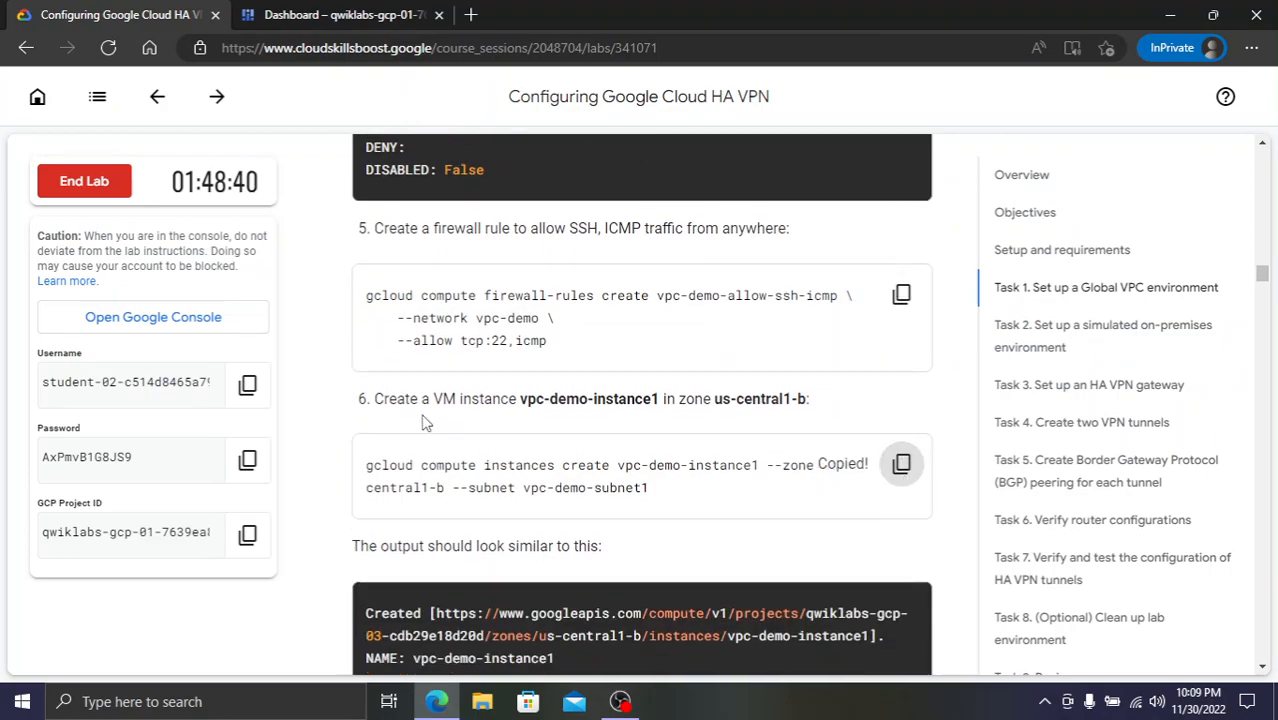
drag(373, 401, 463, 402)
click(330, 14)
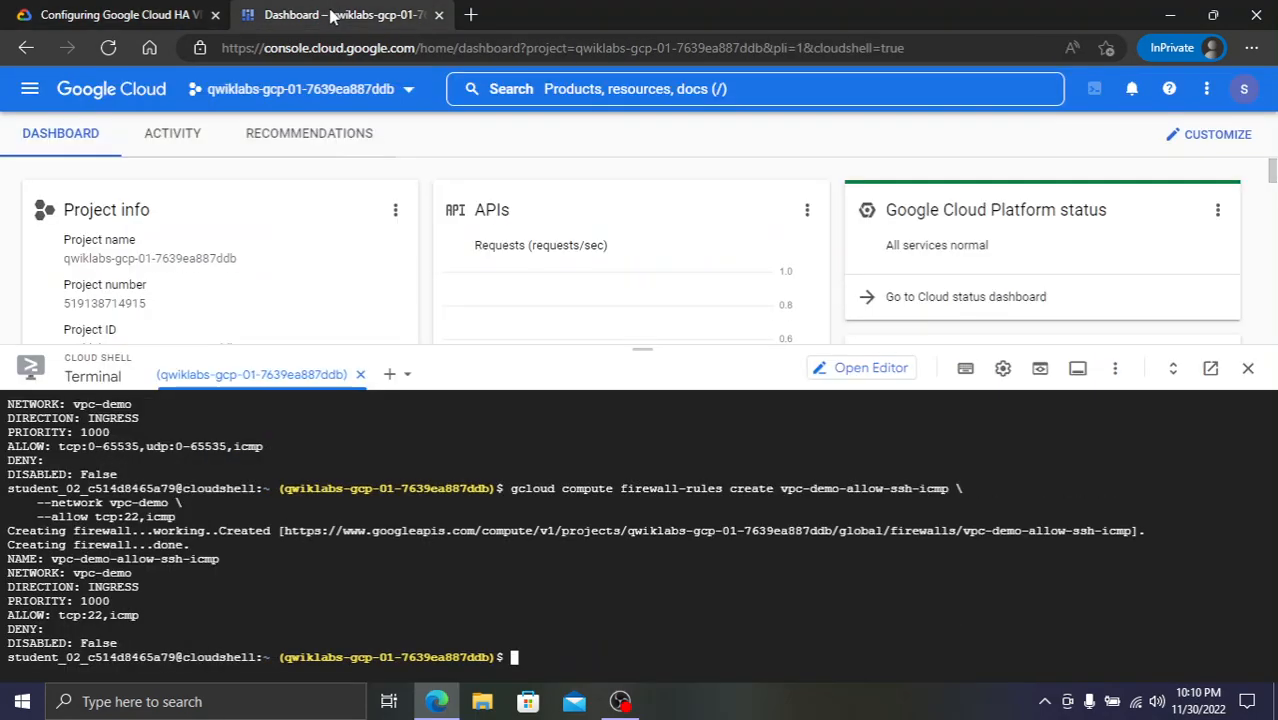
key(ctrl+v)
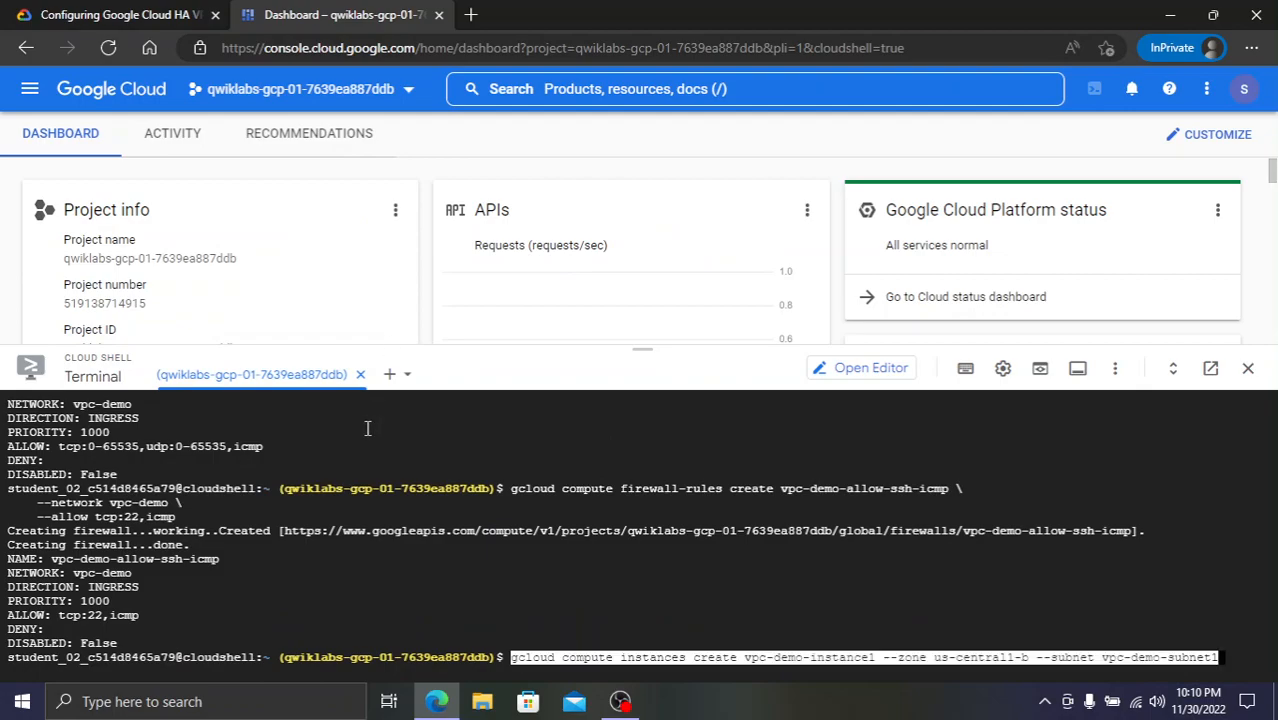
key(Return)
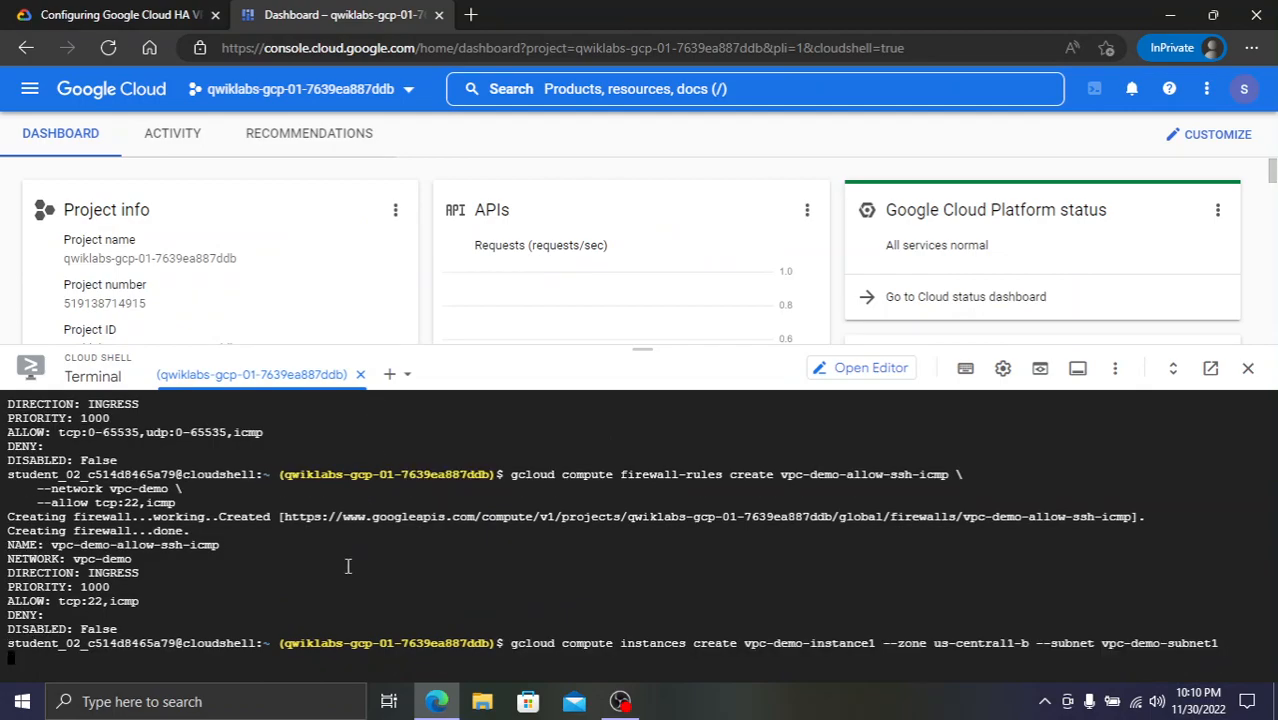
- Create the VM instance vpc-demo-instance2 in zone us-east1-b on subnet vpc-demo-subnet2, using the lab's command
click(148, 14)
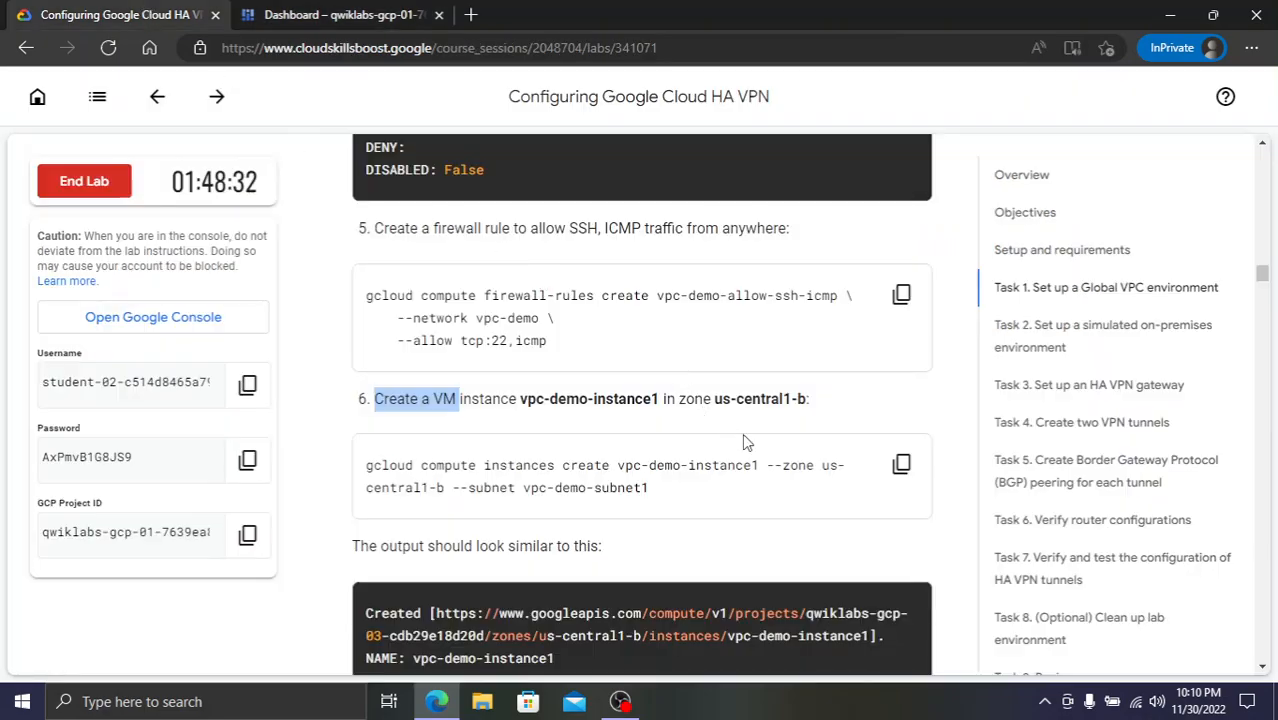
scroll(750, 470, down, 5)
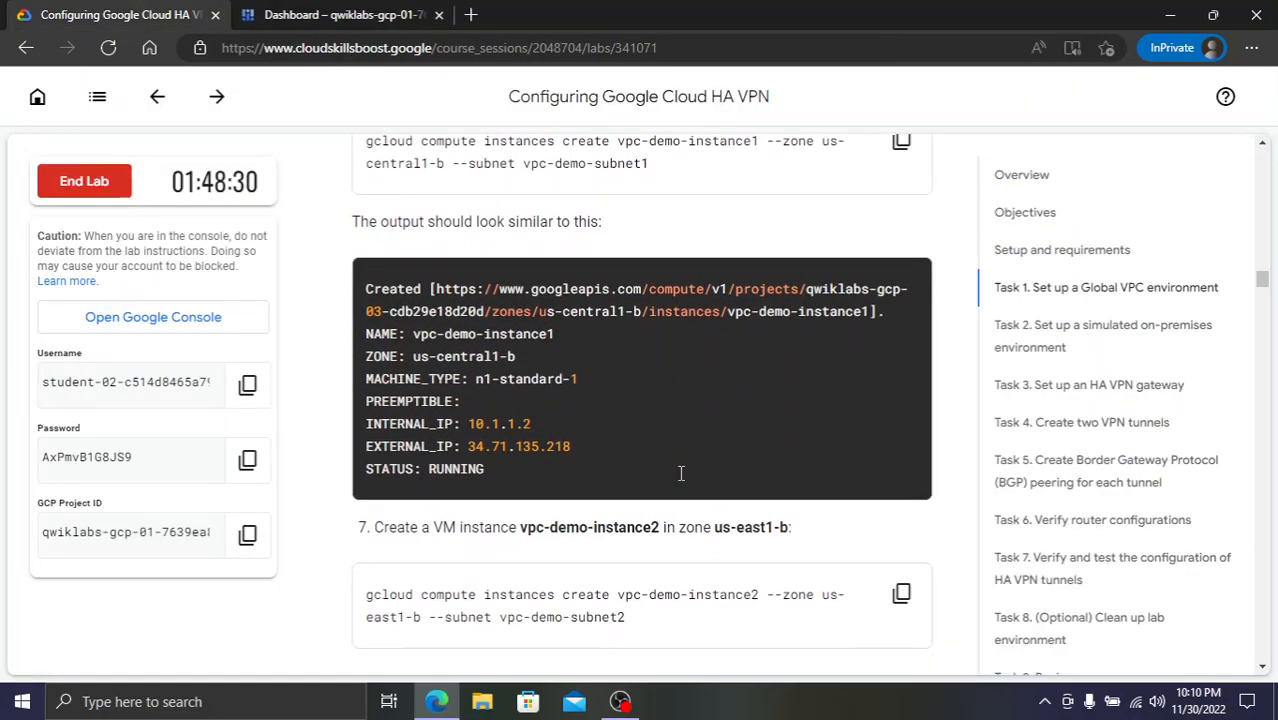
click(901, 430)
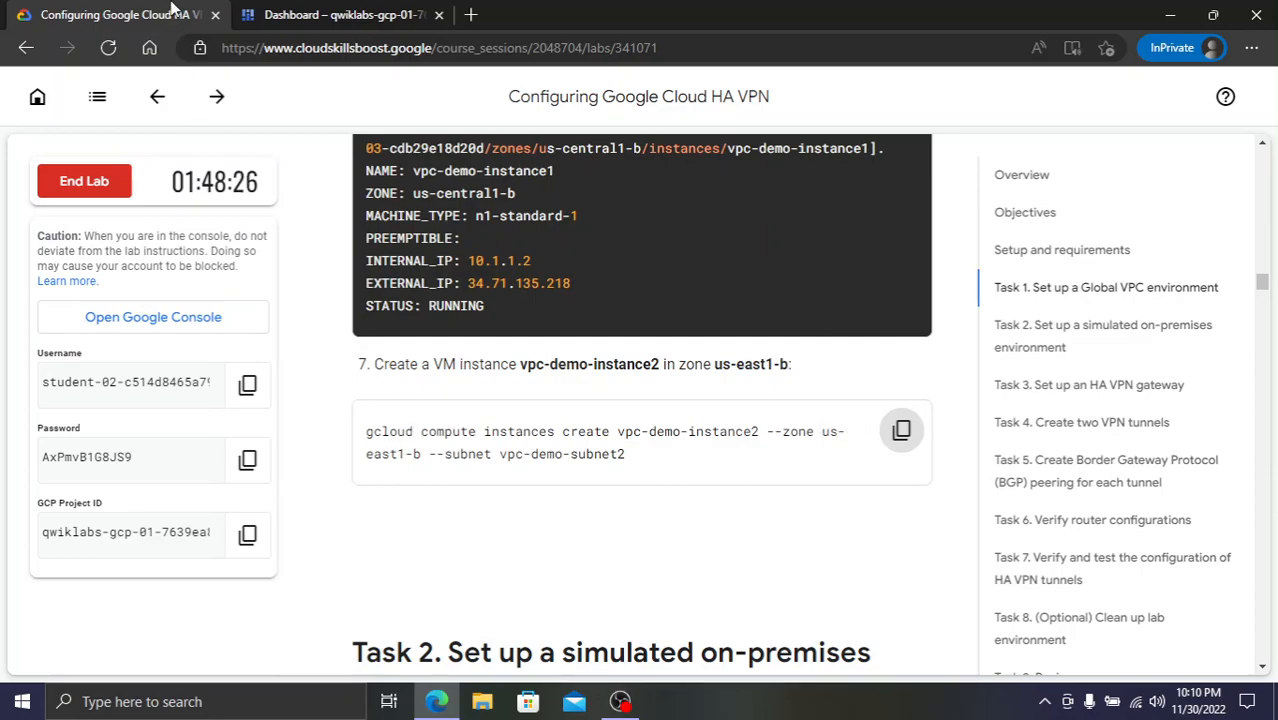
click(290, 14)
click(431, 405)
key(ctrl+v)
key(Return)
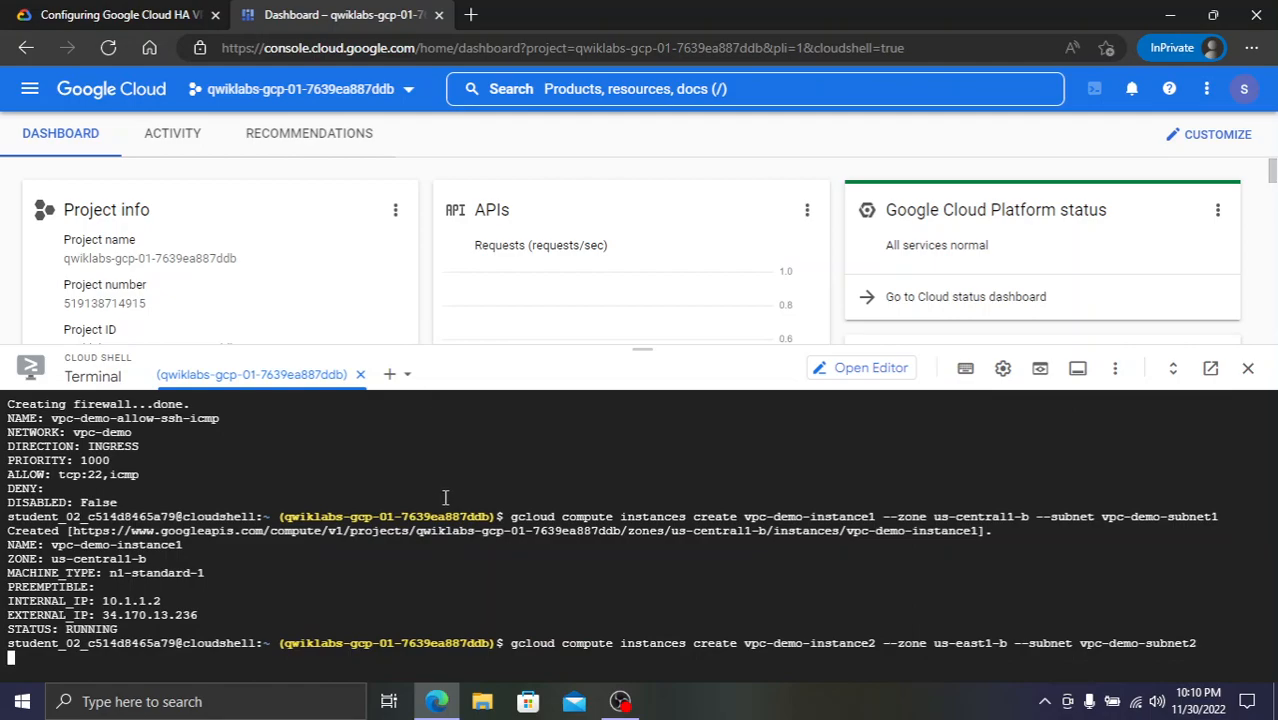
- Check the Cloud Shell output for vpc-demo-instance2 and review the lab instructions from the end of Task 1 into Task 2
click(92, 12)
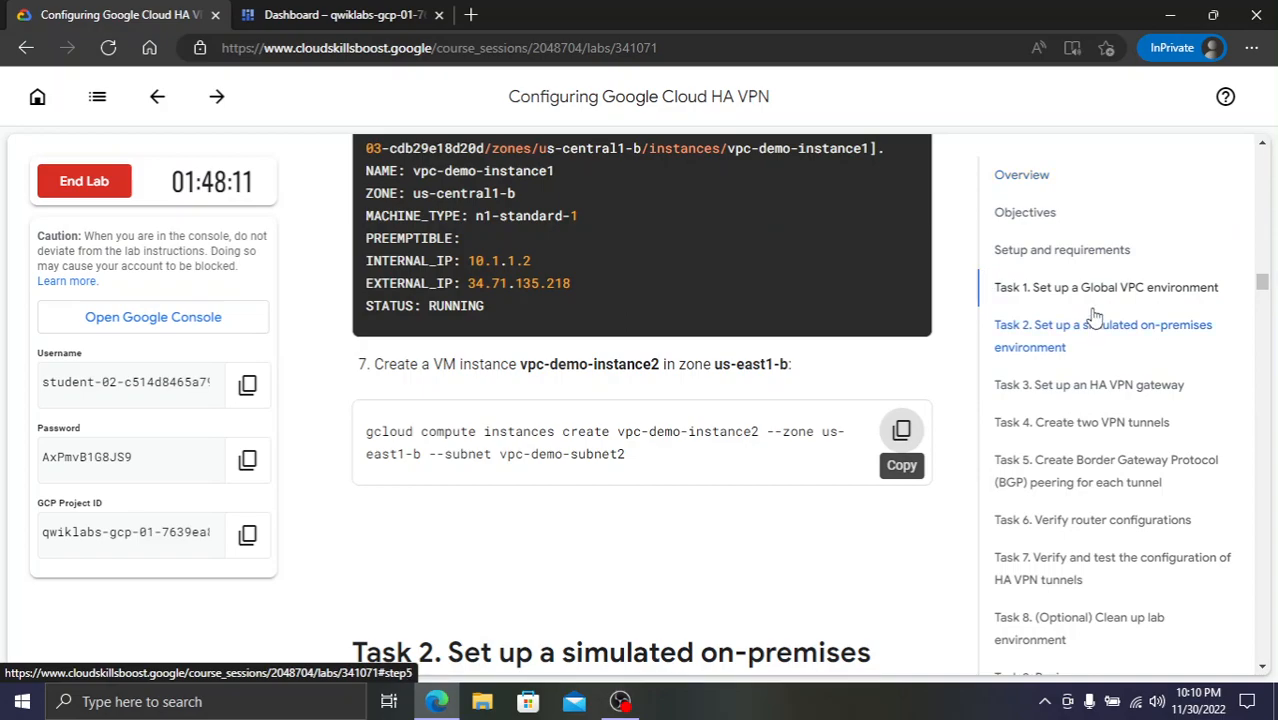
scroll(525, 472, down, 1)
scroll(525, 475, down, 6)
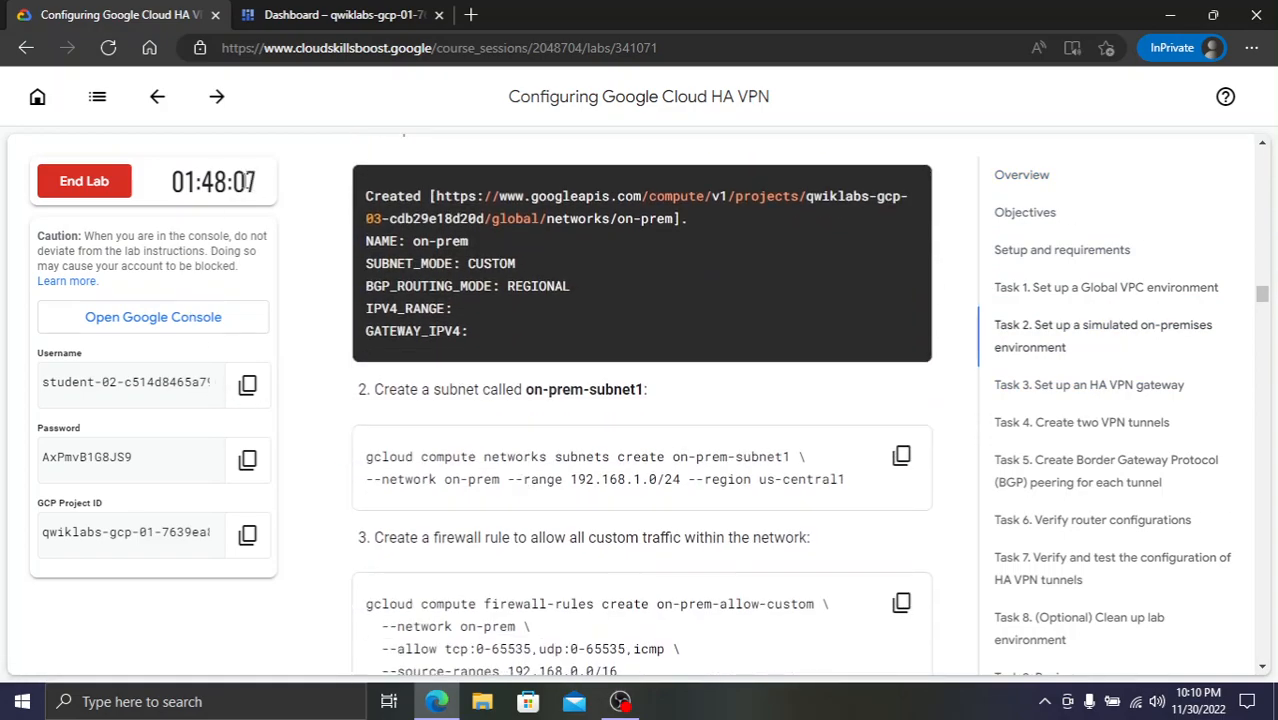
drag(232, 183, 197, 183)
click(310, 6)
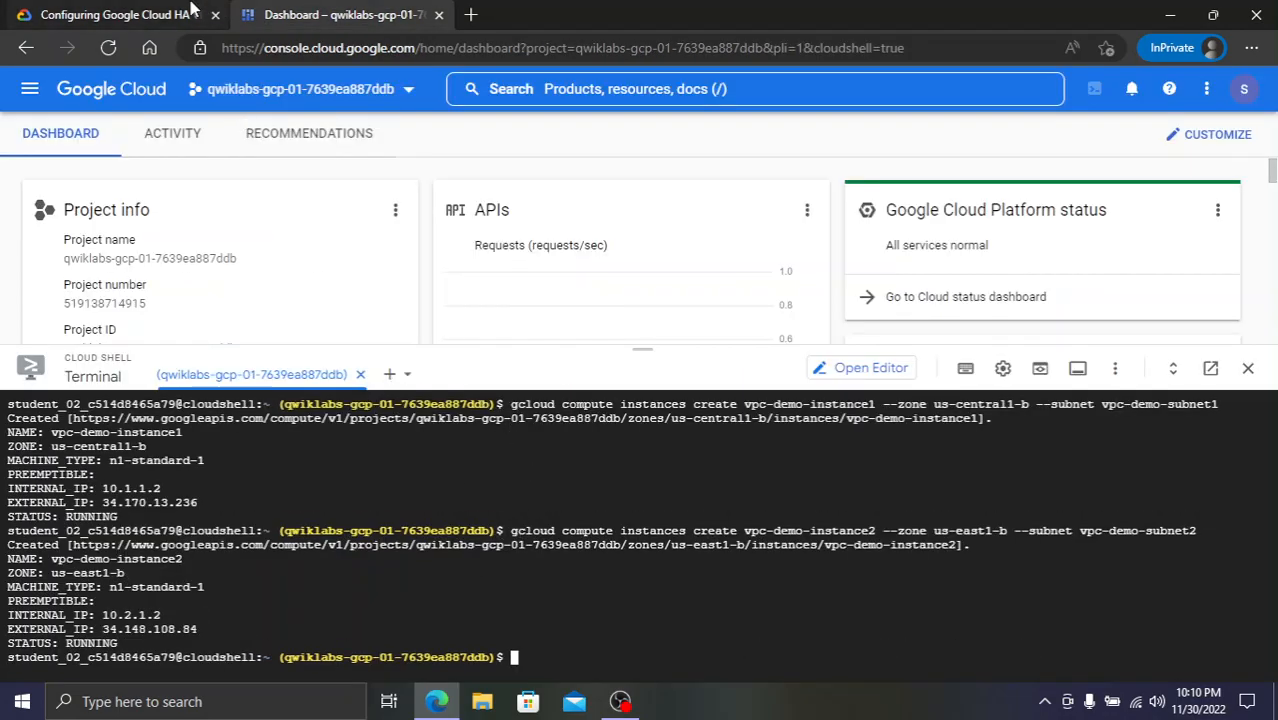
click(193, 8)
scroll(738, 503, up, 2)
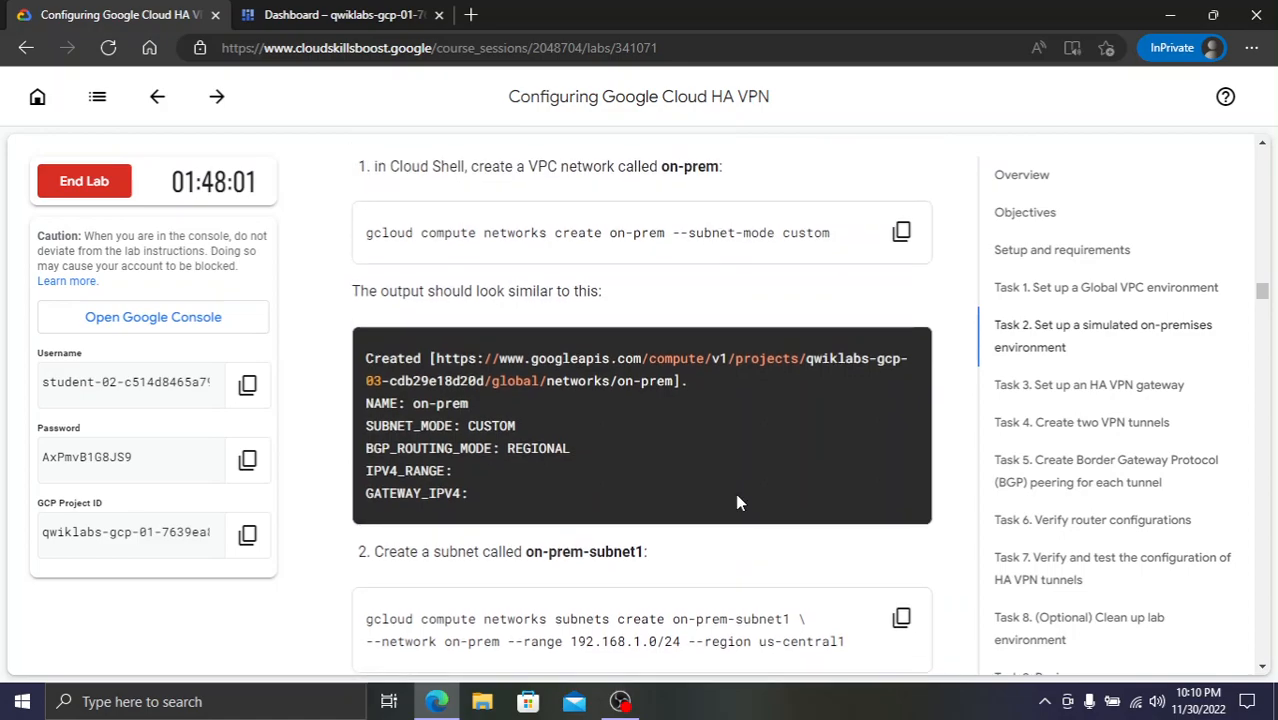
click(305, 8)
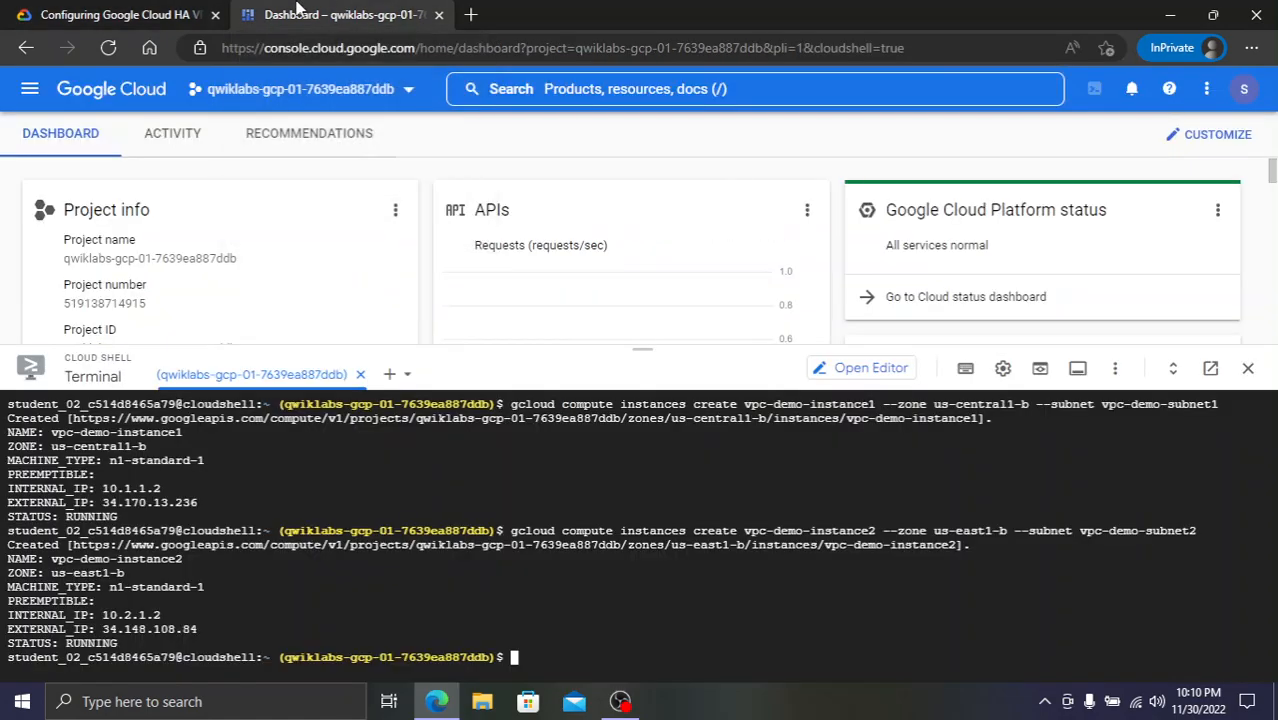
click(166, 10)
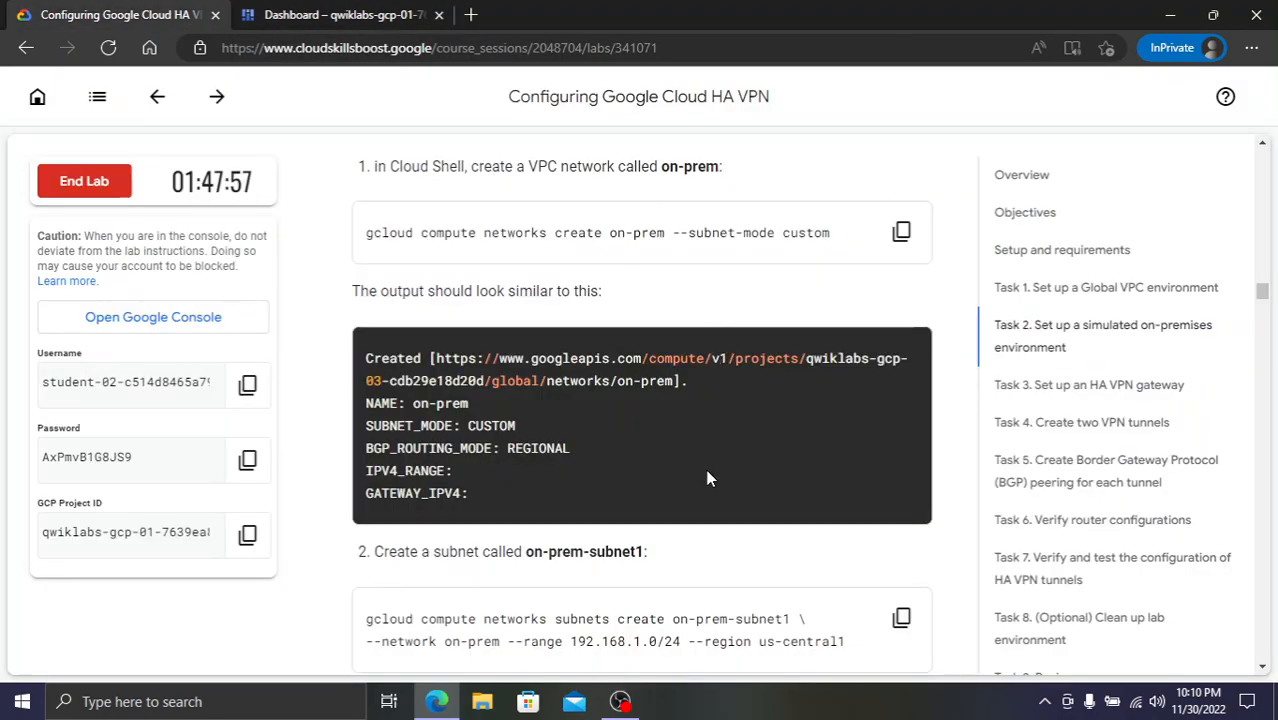
scroll(729, 541, up, 4)
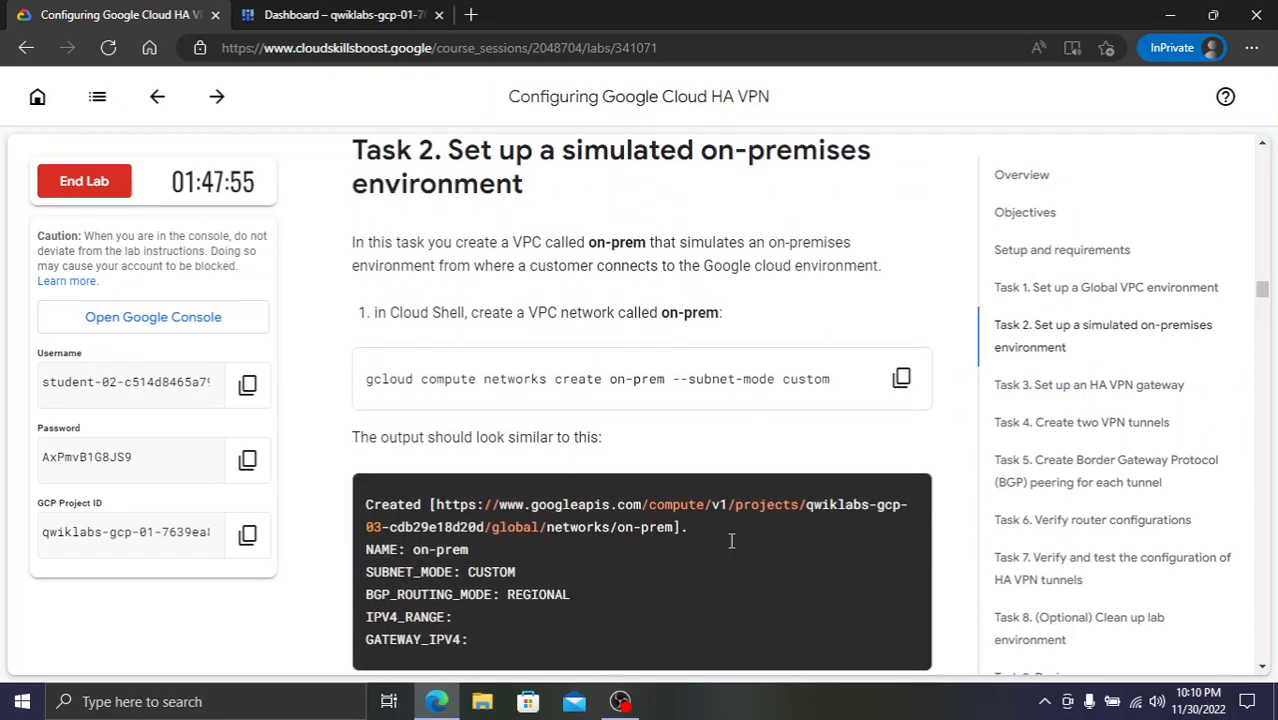
scroll(730, 541, up, 3)
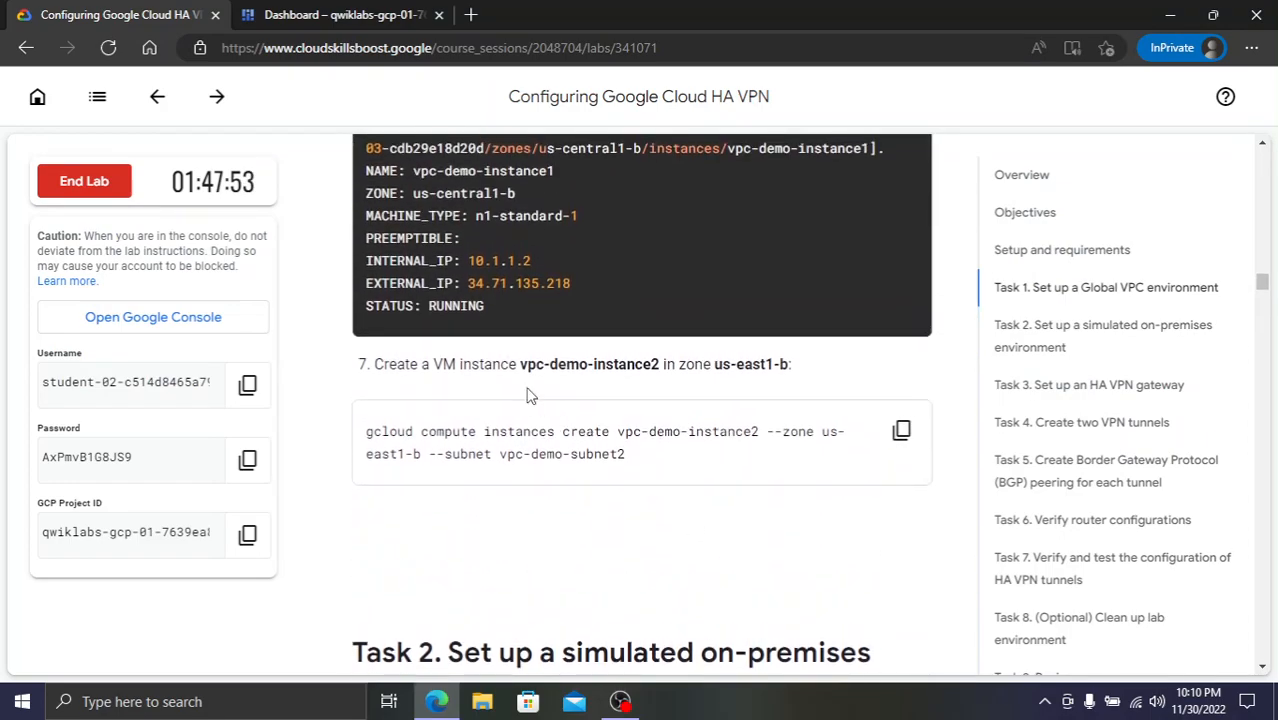
- Create the VPC network on-prem with custom subnet mode, using the first command of Task 2
scroll(687, 425, down, 3)
scroll(687, 425, down, 1)
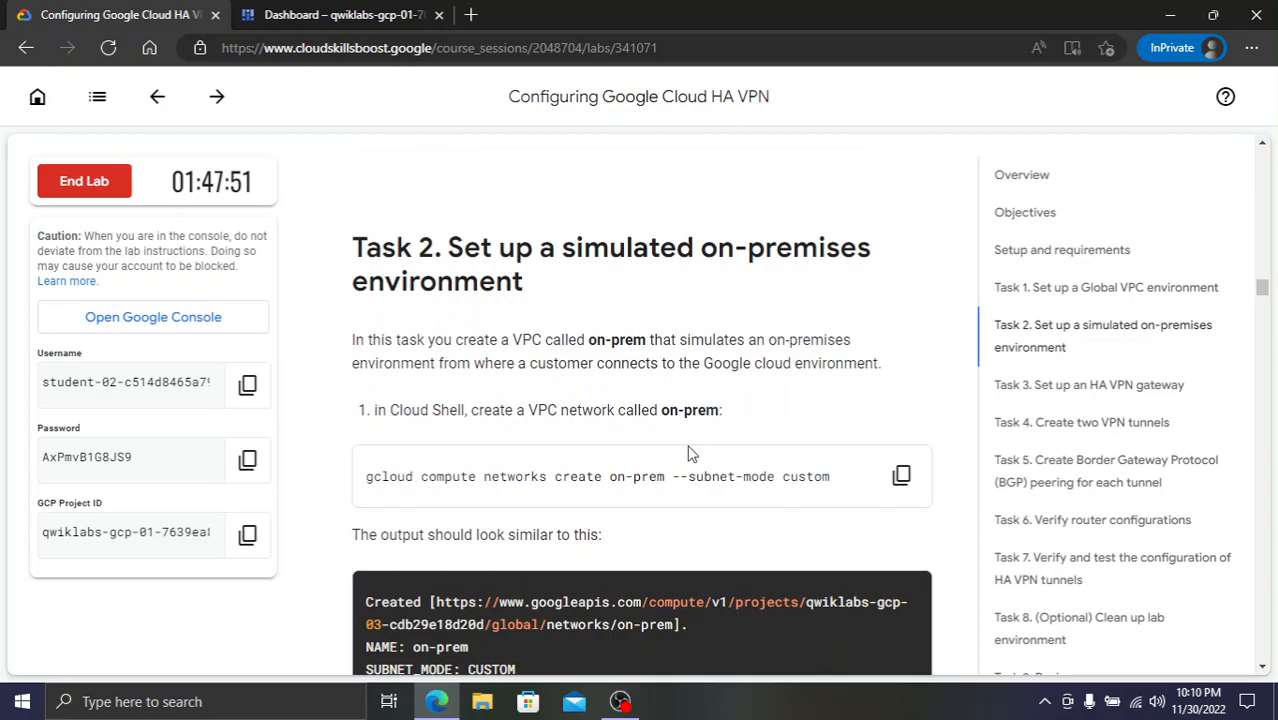
scroll(688, 453, down, 1)
click(900, 400)
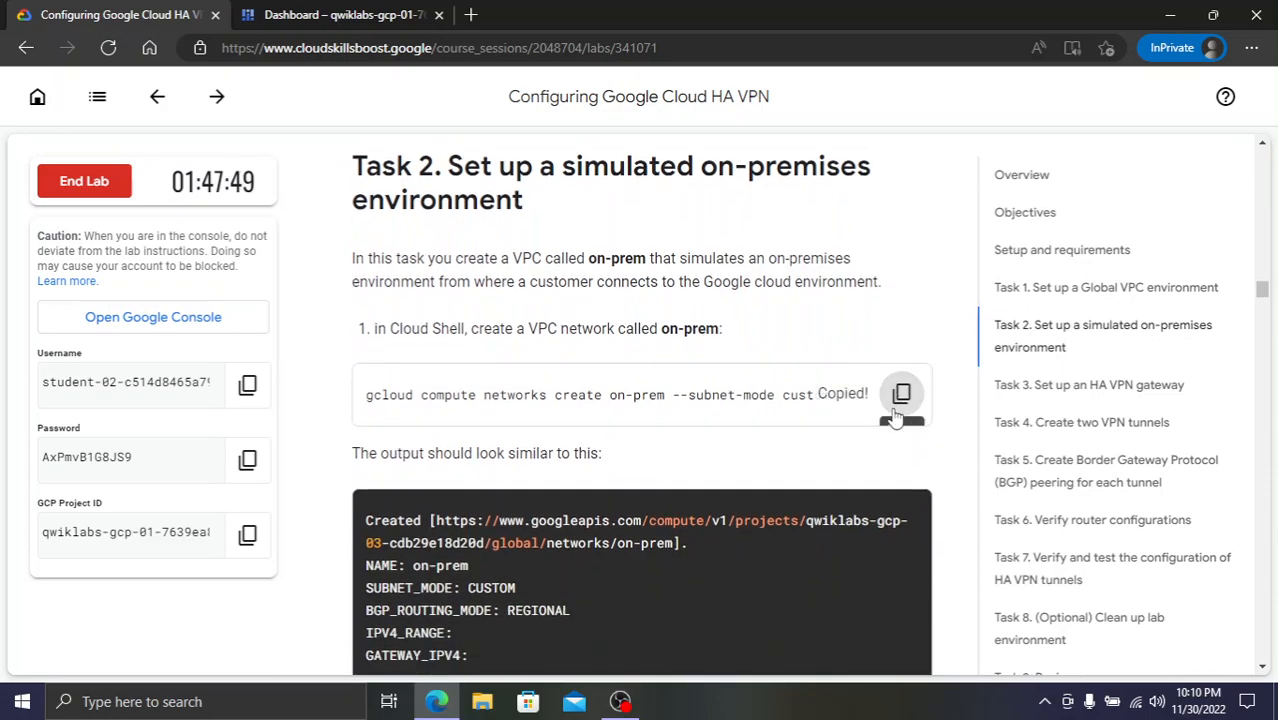
click(392, 12)
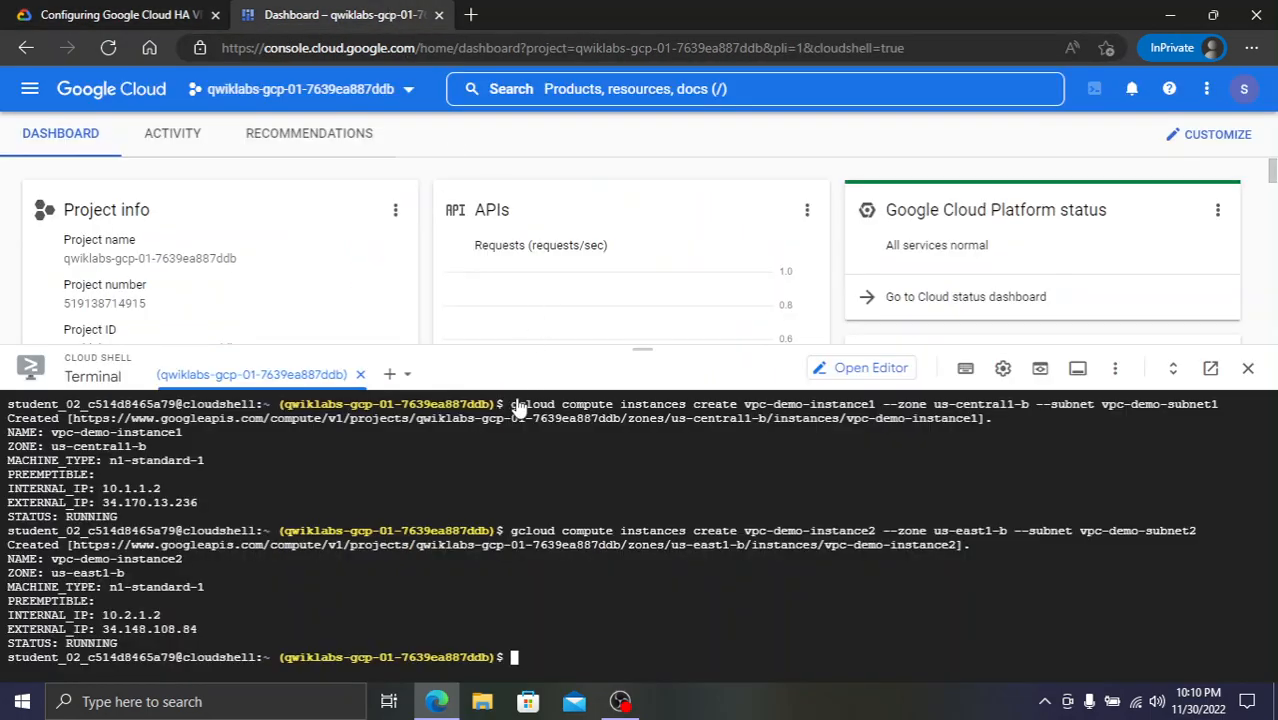
key(ctrl+v)
key(Return)
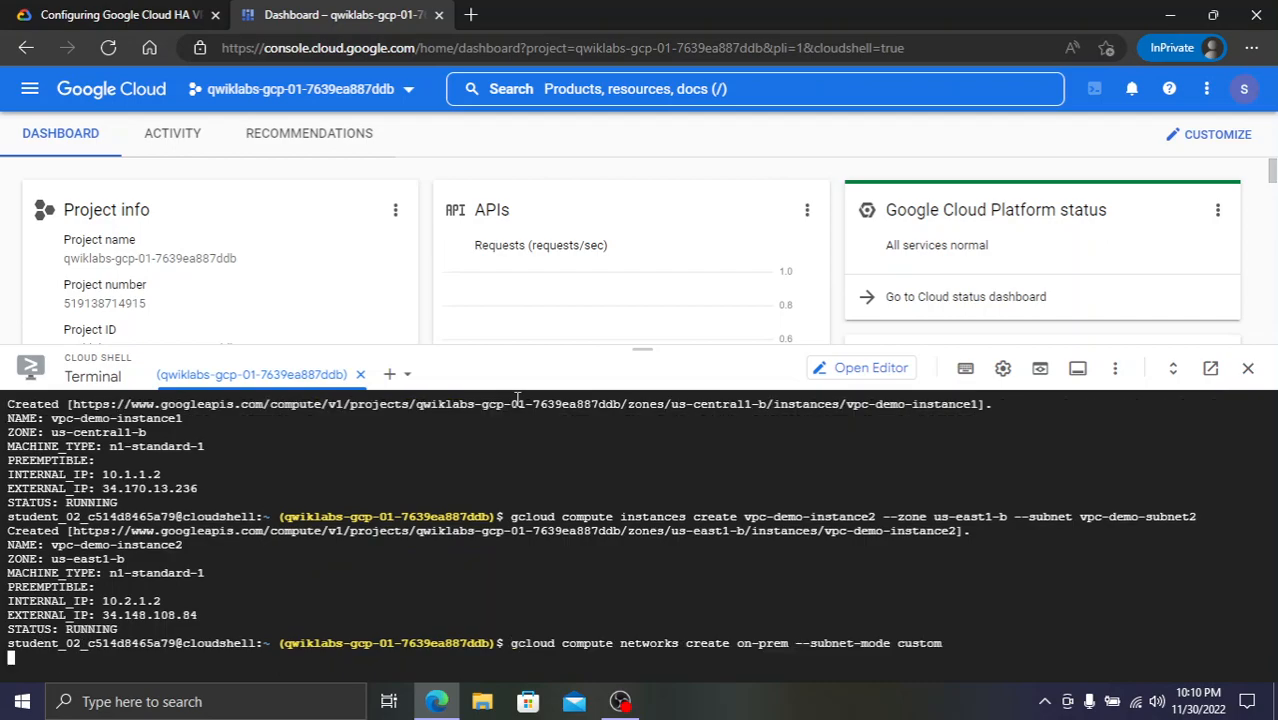
- Create the subnet on-prem-subnet1 in network on-prem with range 192.168.1.0/24 and region us-central1, using the lab's command
click(65, 14)
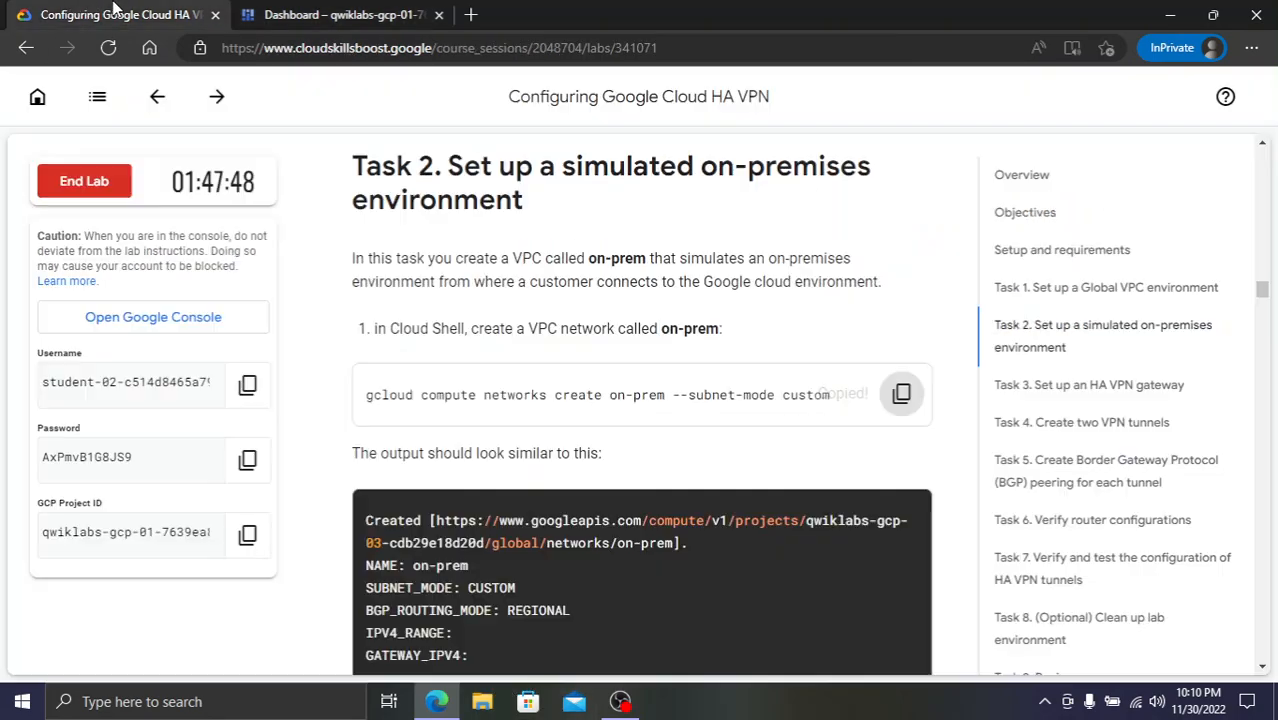
scroll(632, 395, down, 5)
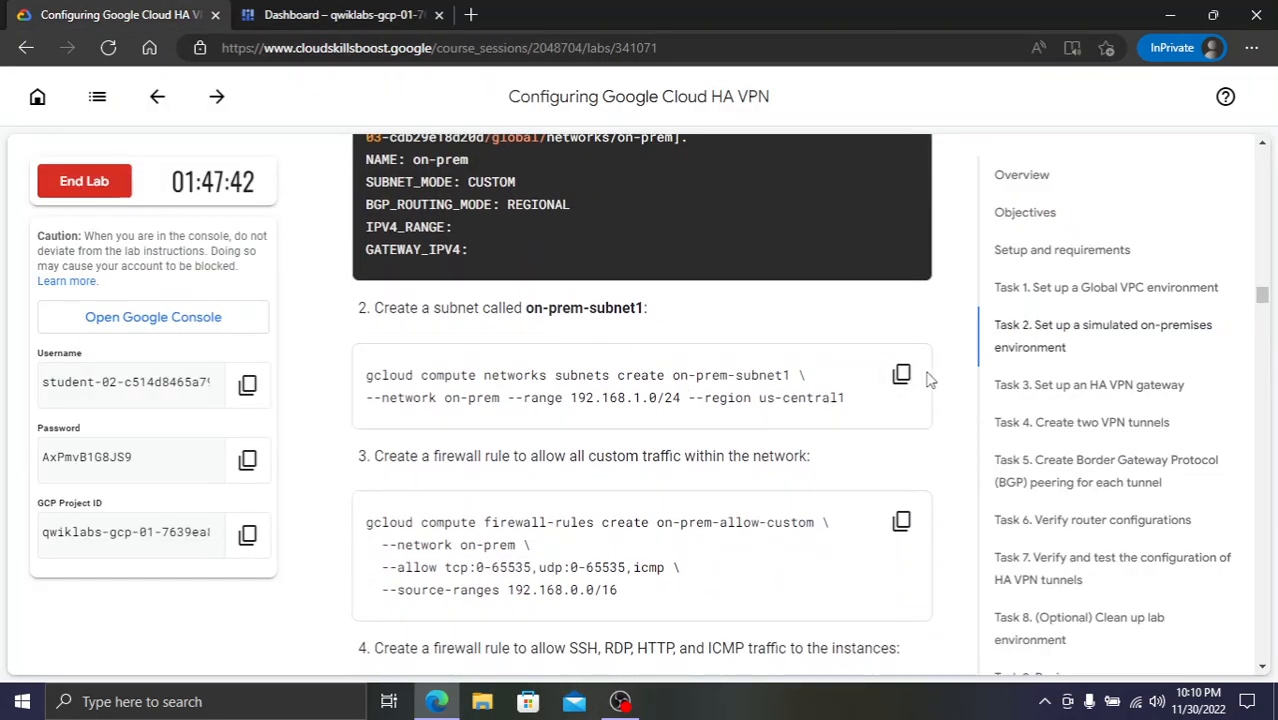
click(905, 378)
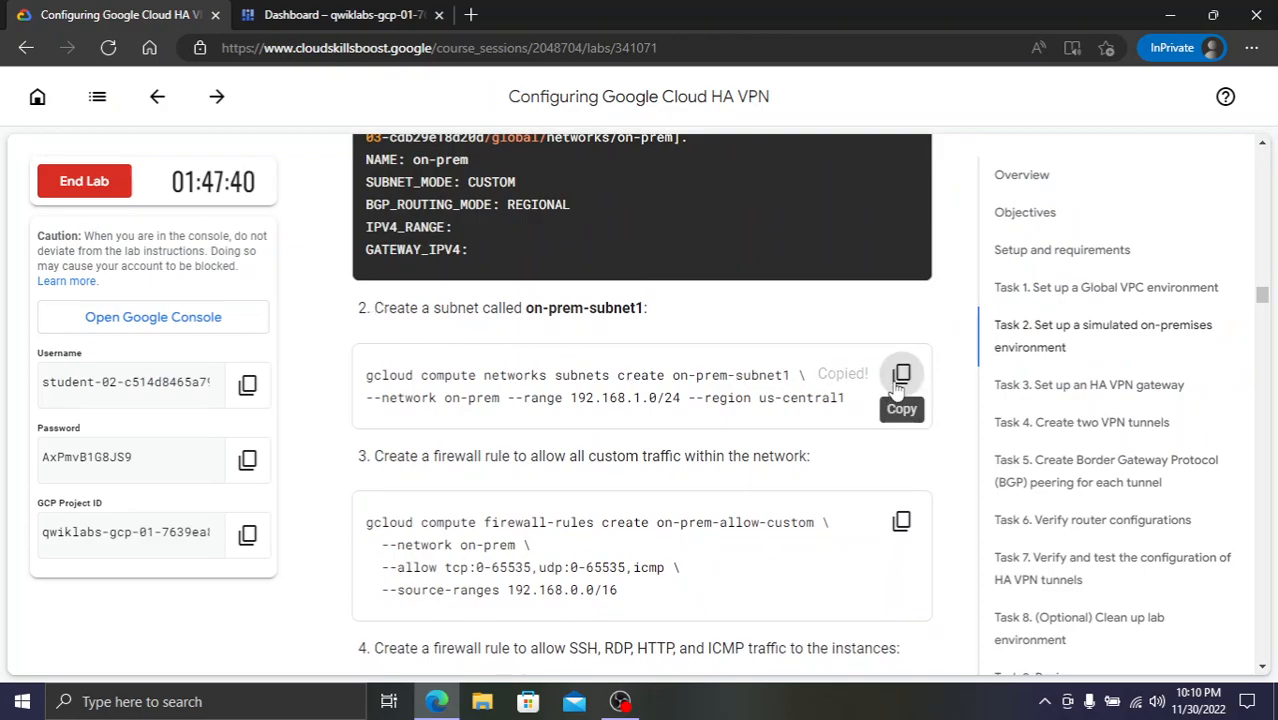
click(345, 14)
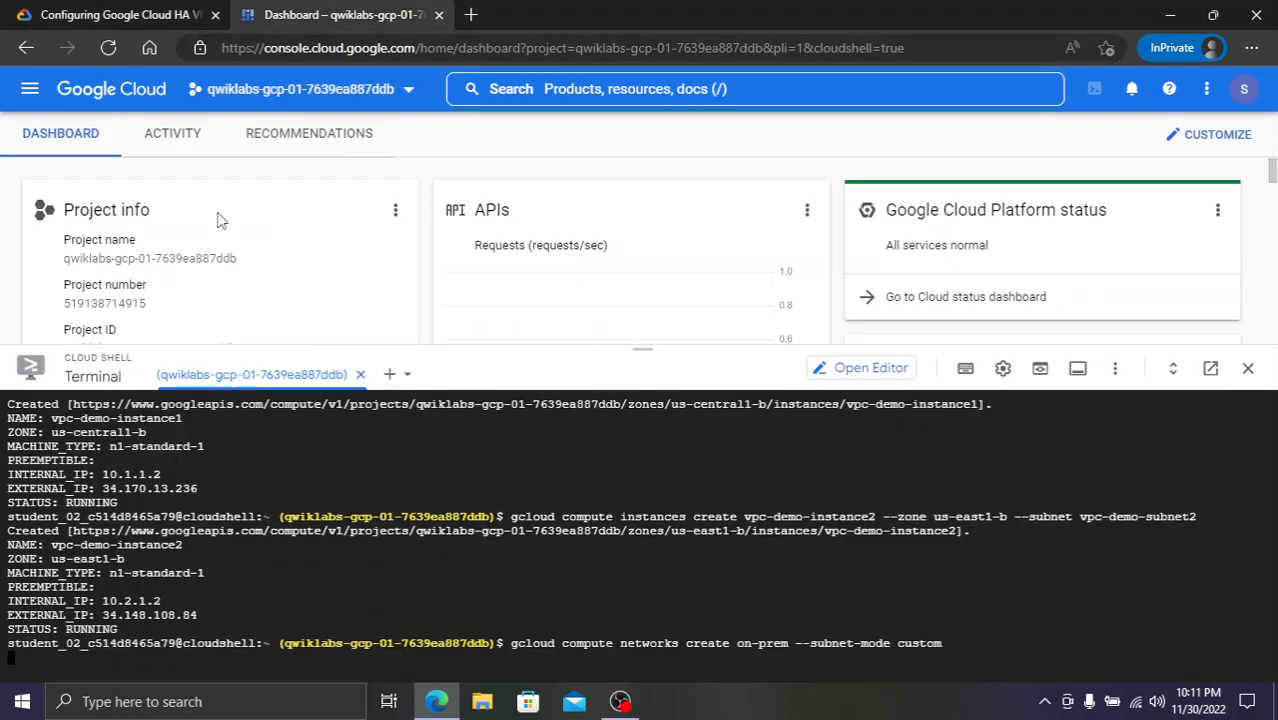
click(120, 14)
scroll(493, 355, up, 3)
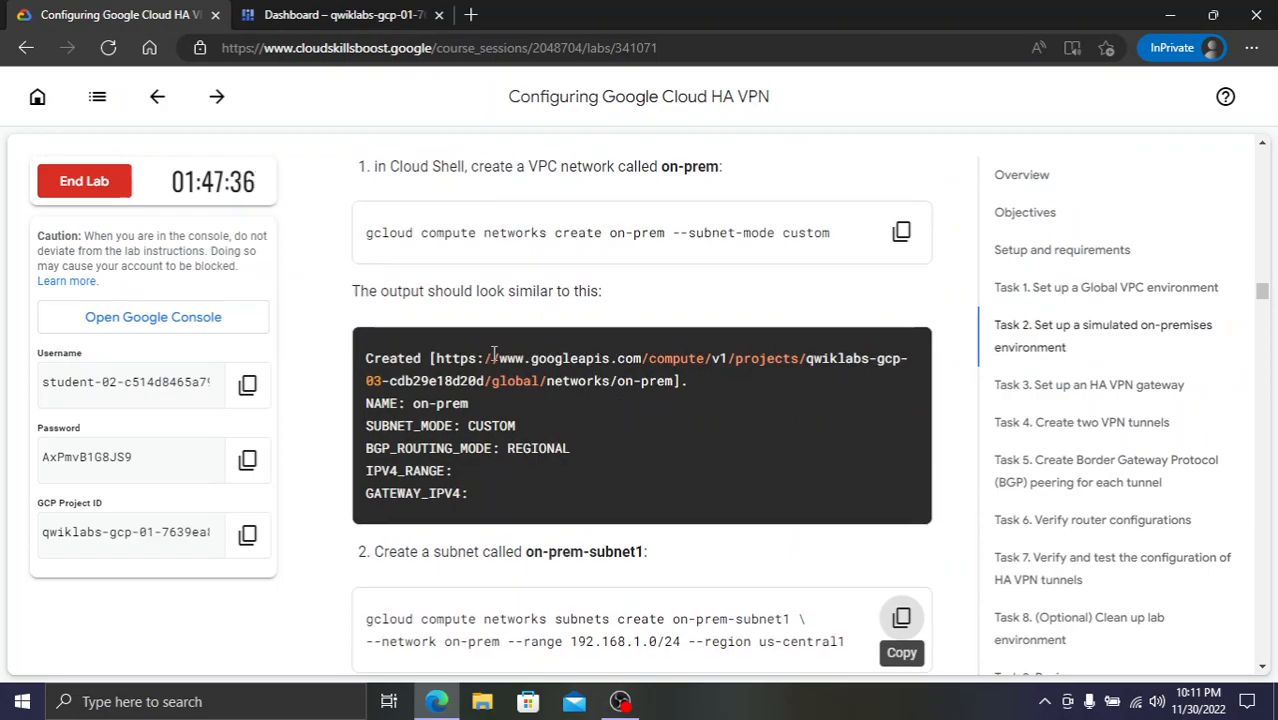
click(382, 14)
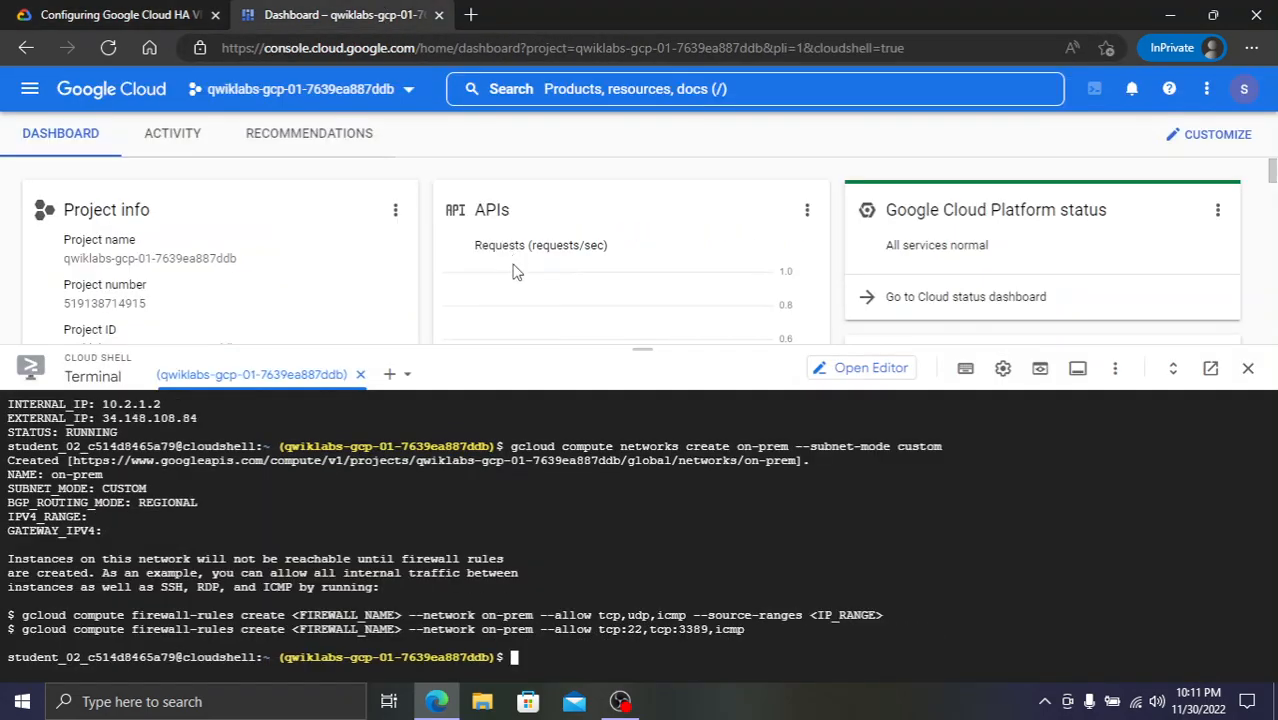
key(ctrl+v)
key(Return)
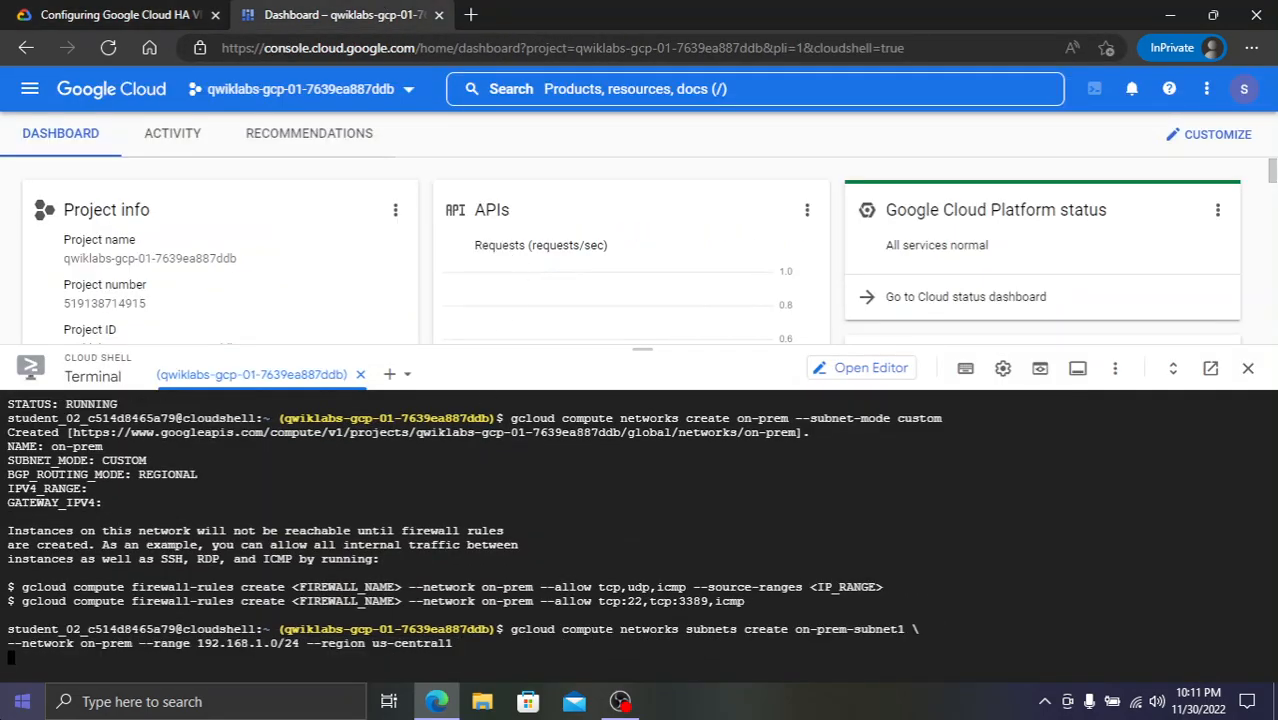
- Create the firewall rule on-prem-allow-custom on network on-prem, allowing tcp:0-65535, udp:0-65535 and icmp from source range 192.168.0.0/16
click(52, 12)
scroll(711, 362, down, 4)
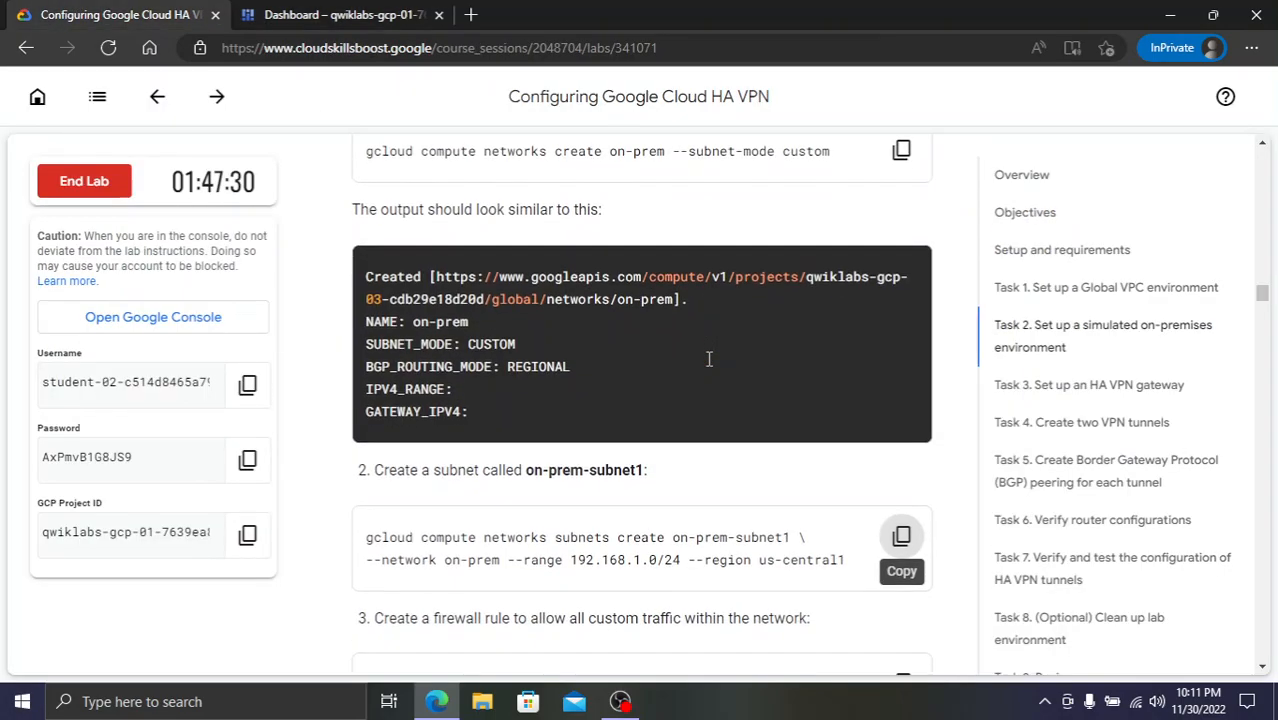
scroll(711, 368, down, 1)
scroll(758, 393, up, 2)
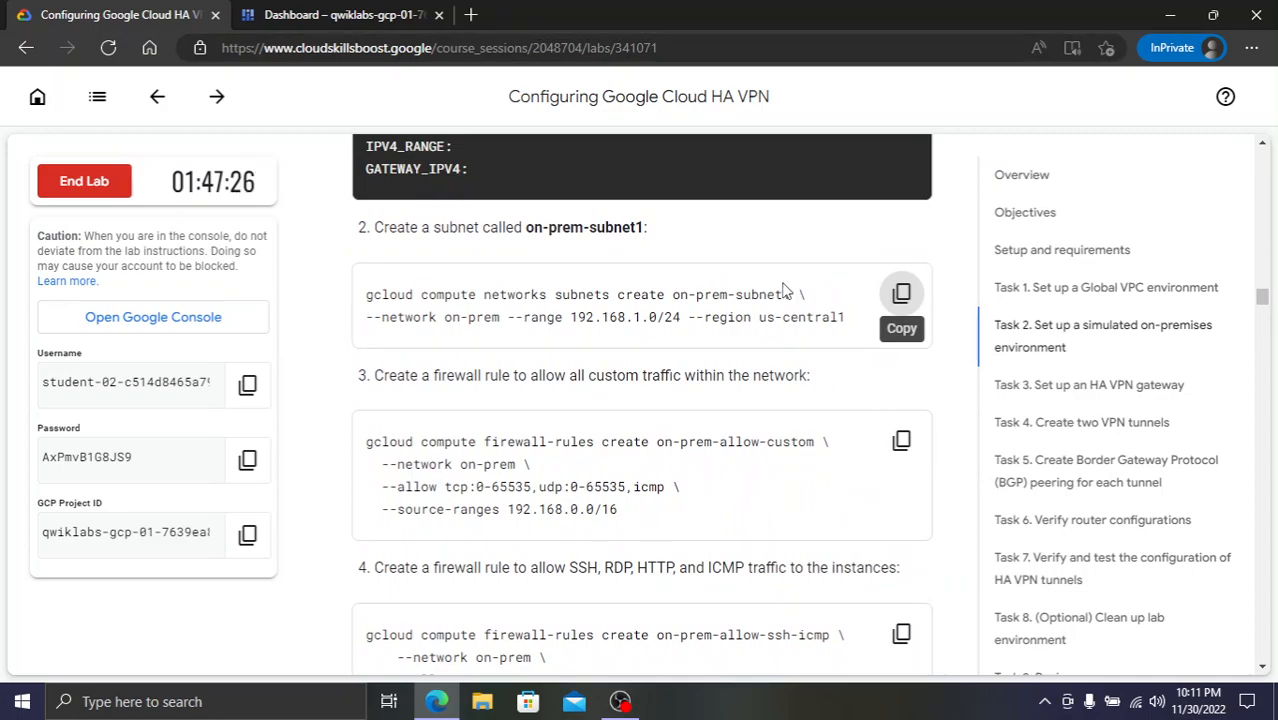
click(382, 12)
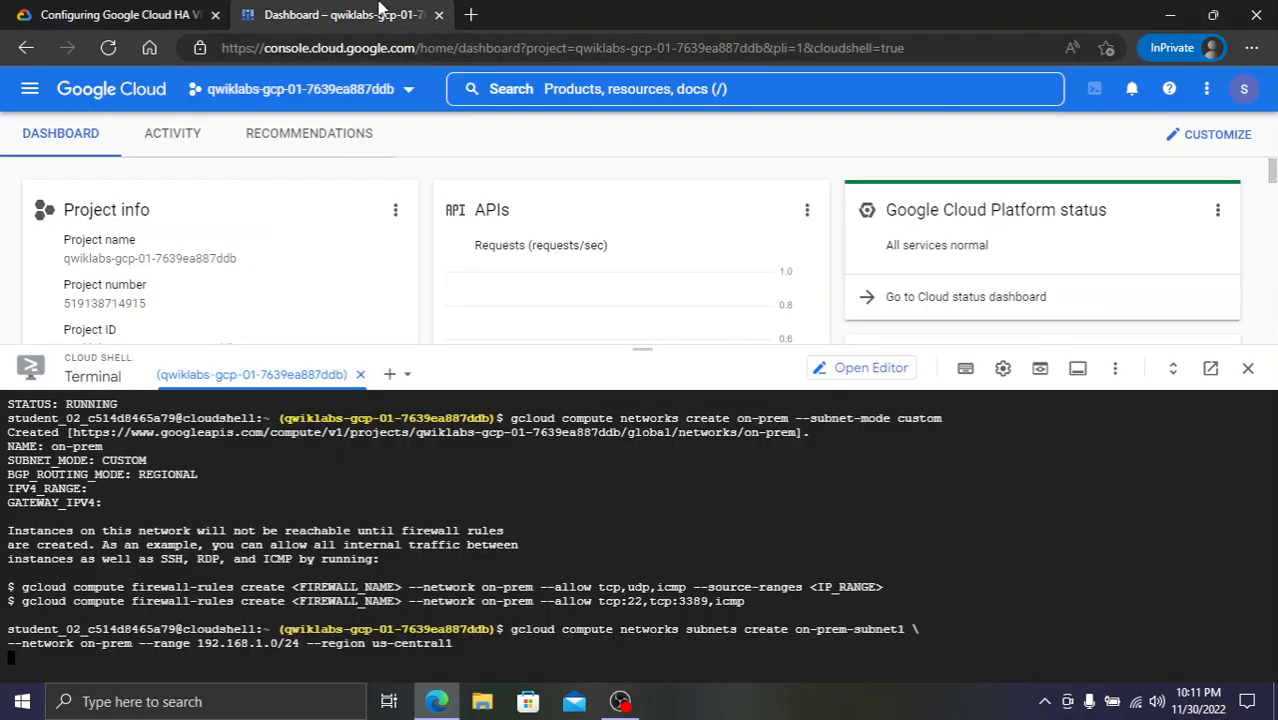
click(127, 12)
click(901, 440)
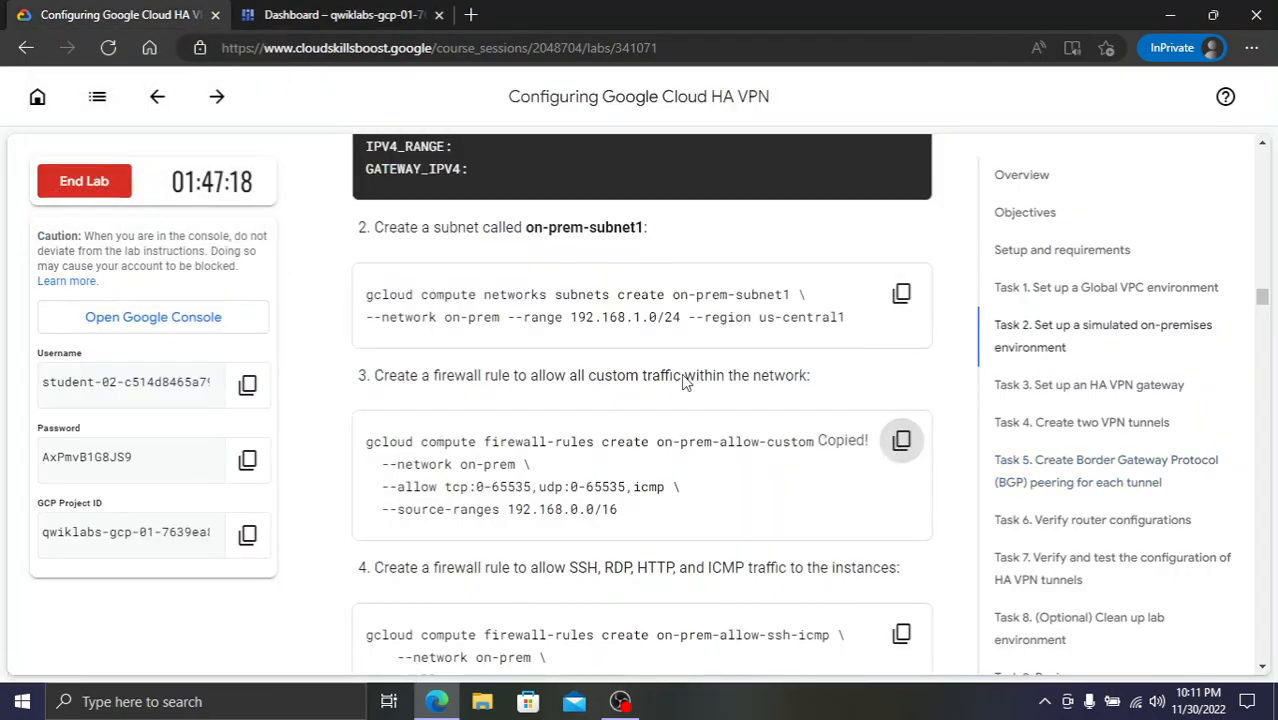
click(331, 12)
key(ctrl+v)
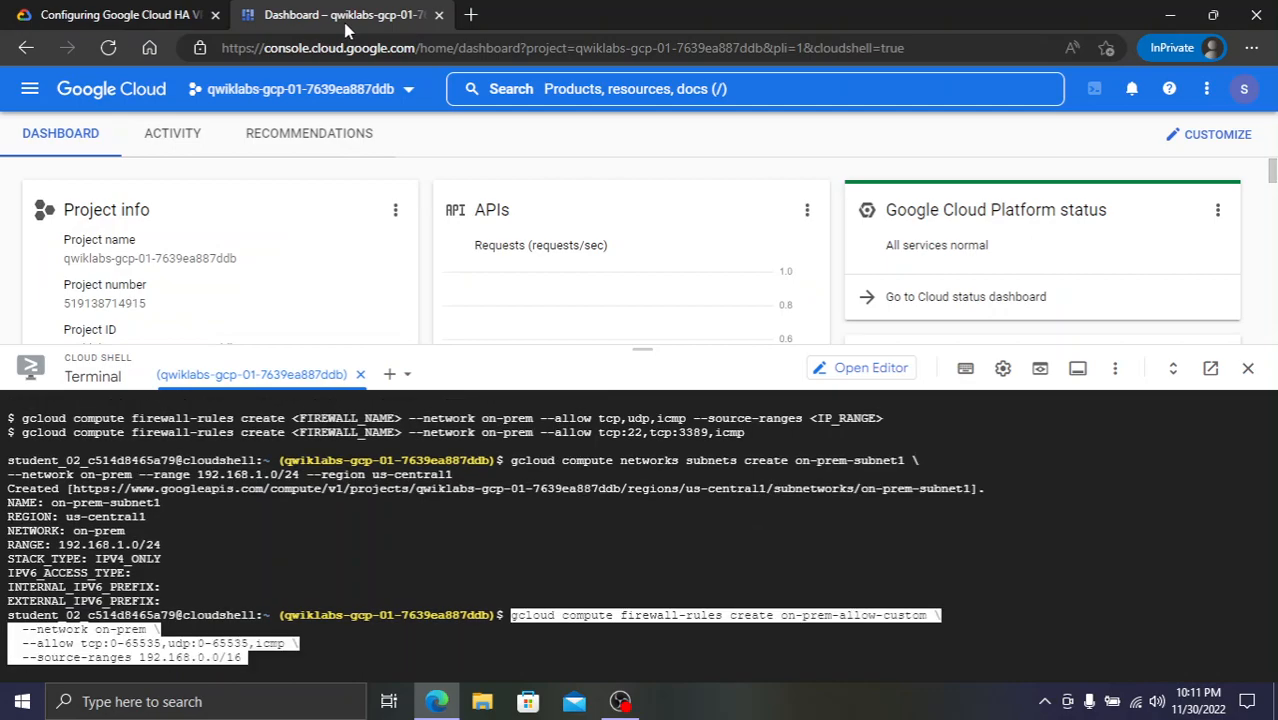
key(Return)
- Create the firewall rule on-prem-allow-ssh-icmp on network on-prem, allowing tcp:22 and icmp, using the lab's command
click(127, 14)
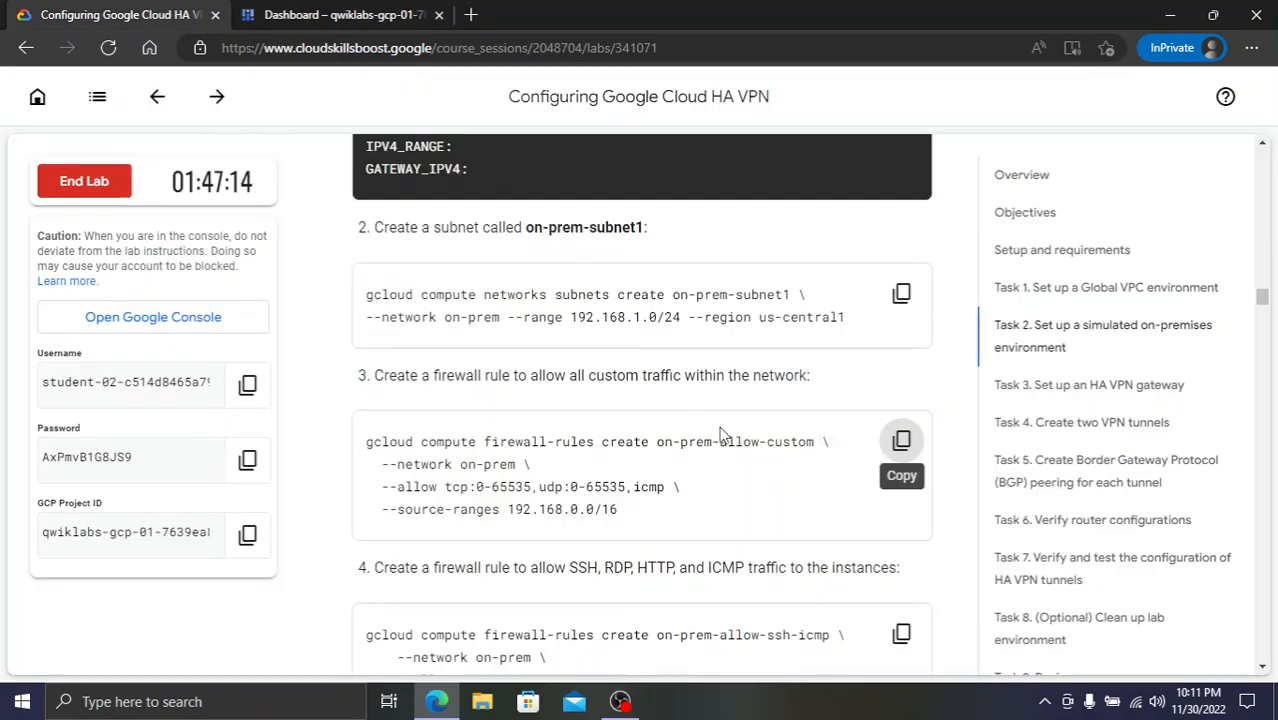
scroll(880, 500, down, 1)
click(901, 551)
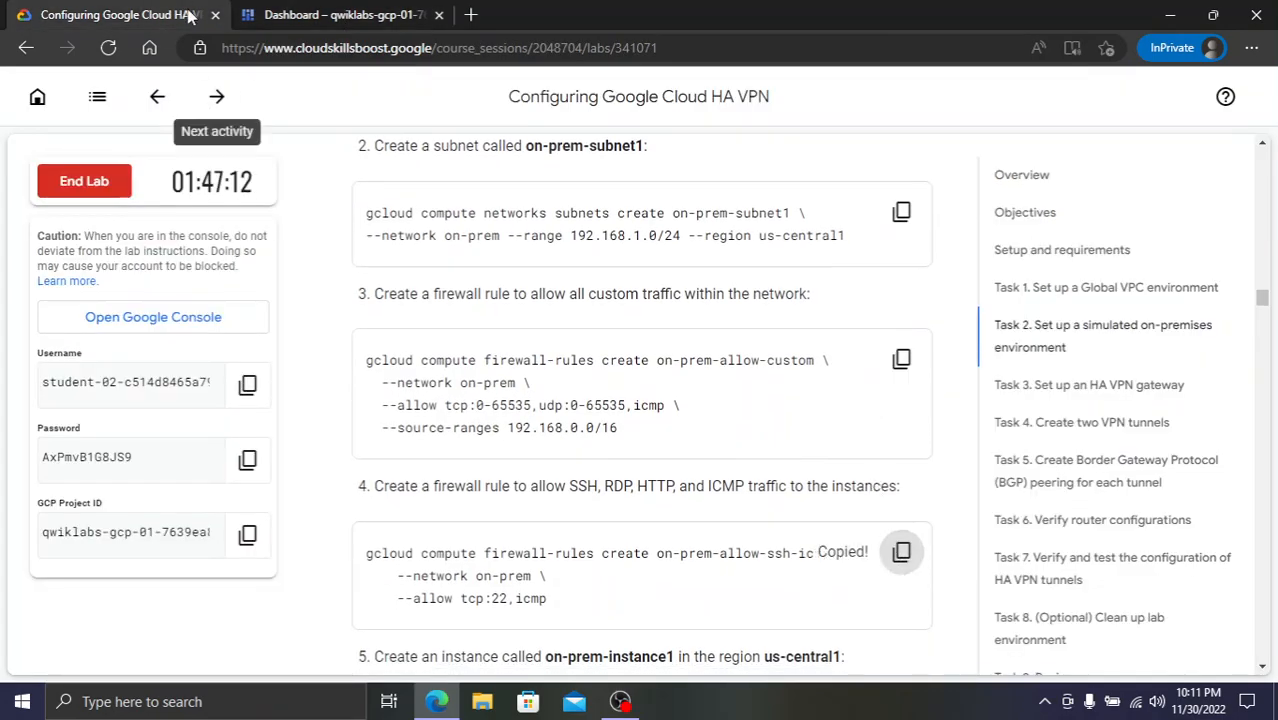
click(331, 14)
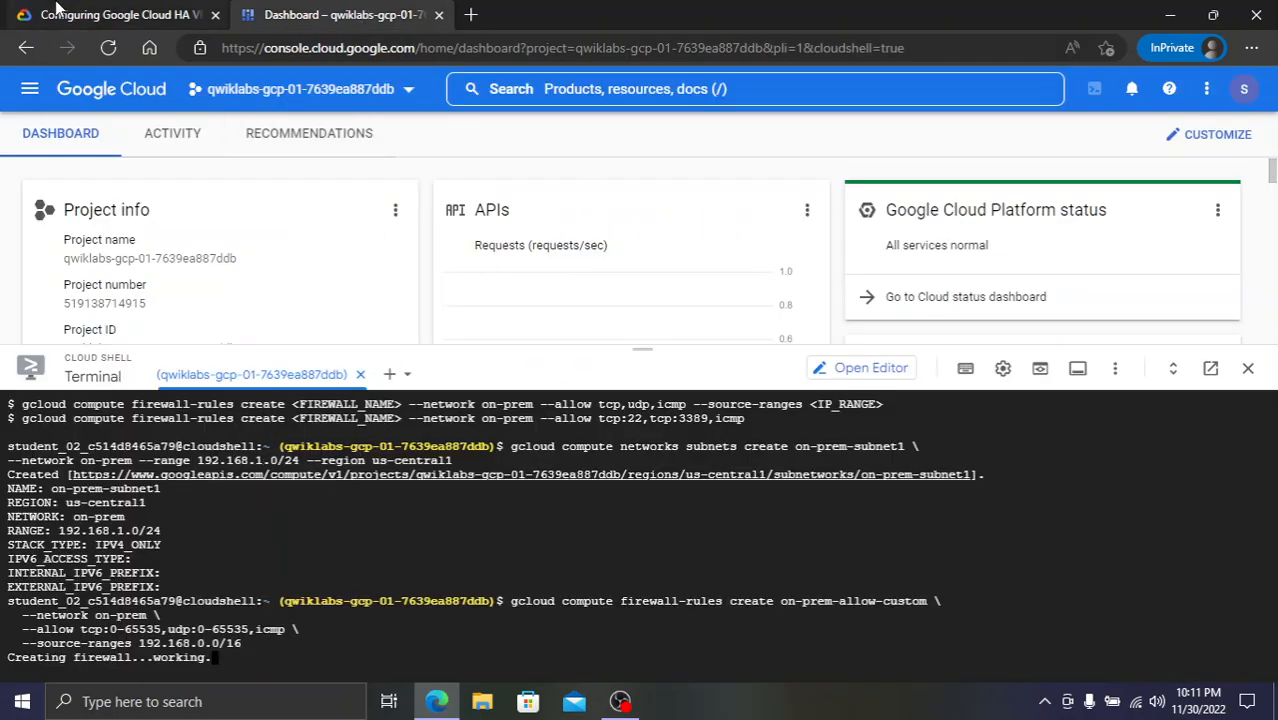
key(ctrl+v)
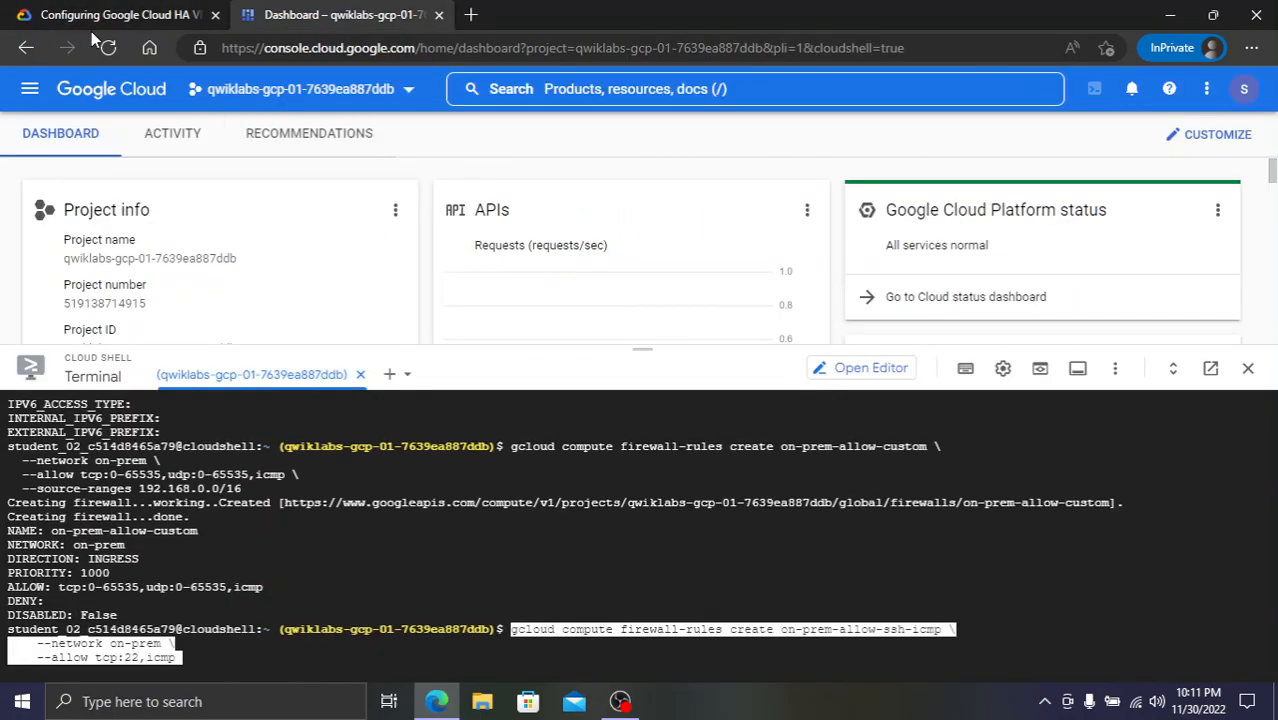
key(Return)
- Create the instance on-prem-instance1 in zone us-central1-a on subnet on-prem-subnet1, using the last command of Task 2
click(100, 14)
scroll(765, 336, down, 3)
click(901, 397)
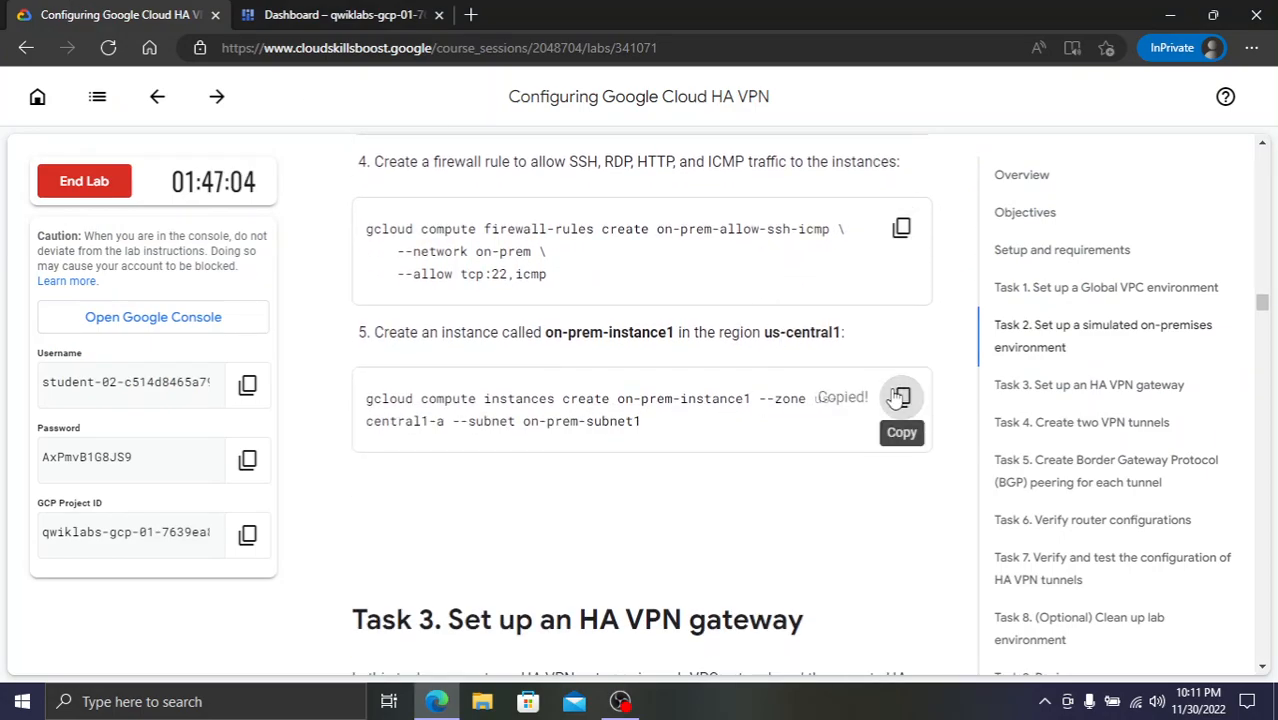
click(330, 14)
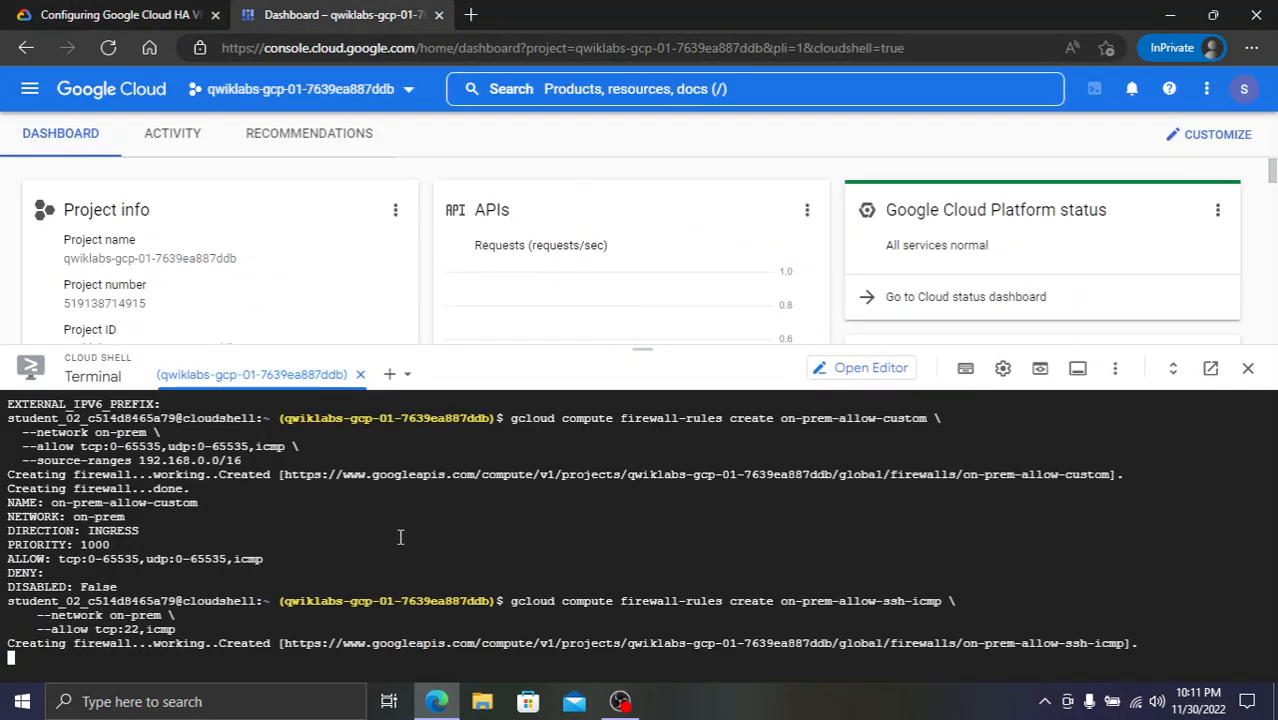
key(ctrl+v)
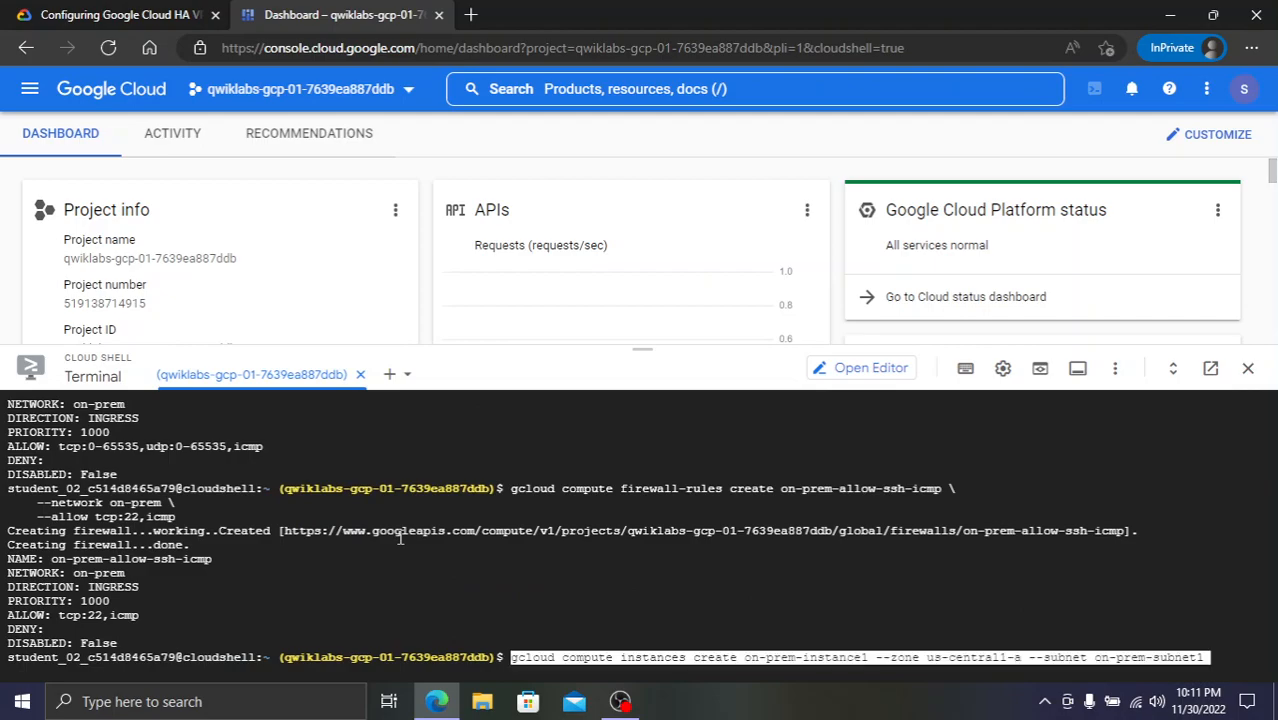
key(Return)
- Create the HA VPN gateway vpc-demo-vpn-gw1 in network vpc-demo, region us-central1, using the first command of Task 3
click(105, 14)
scroll(497, 262, down, 5)
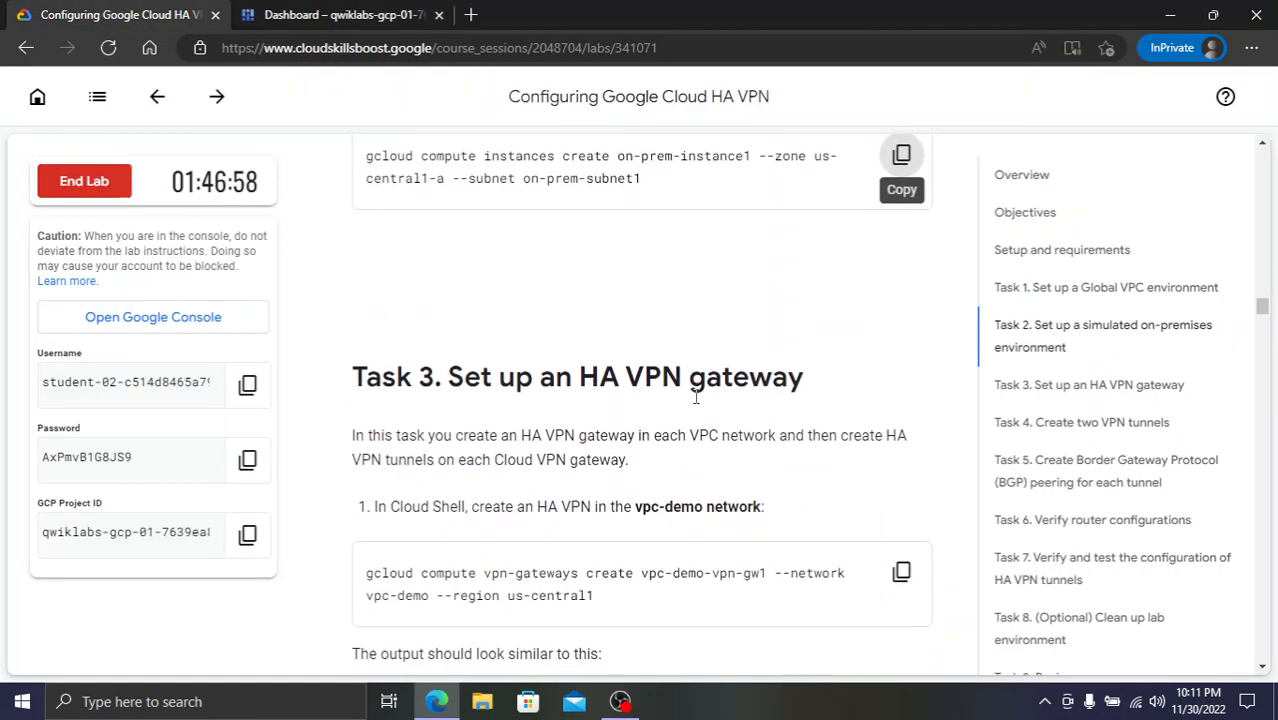
scroll(760, 391, up, 1)
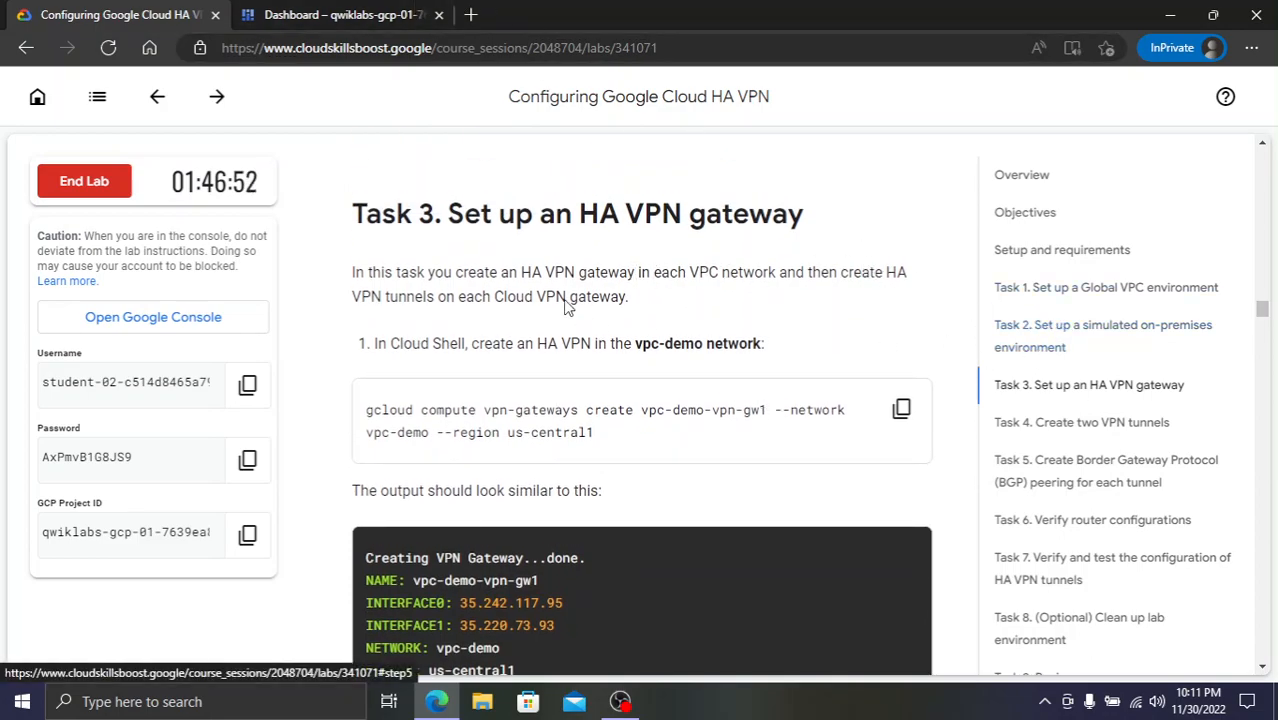
click(901, 409)
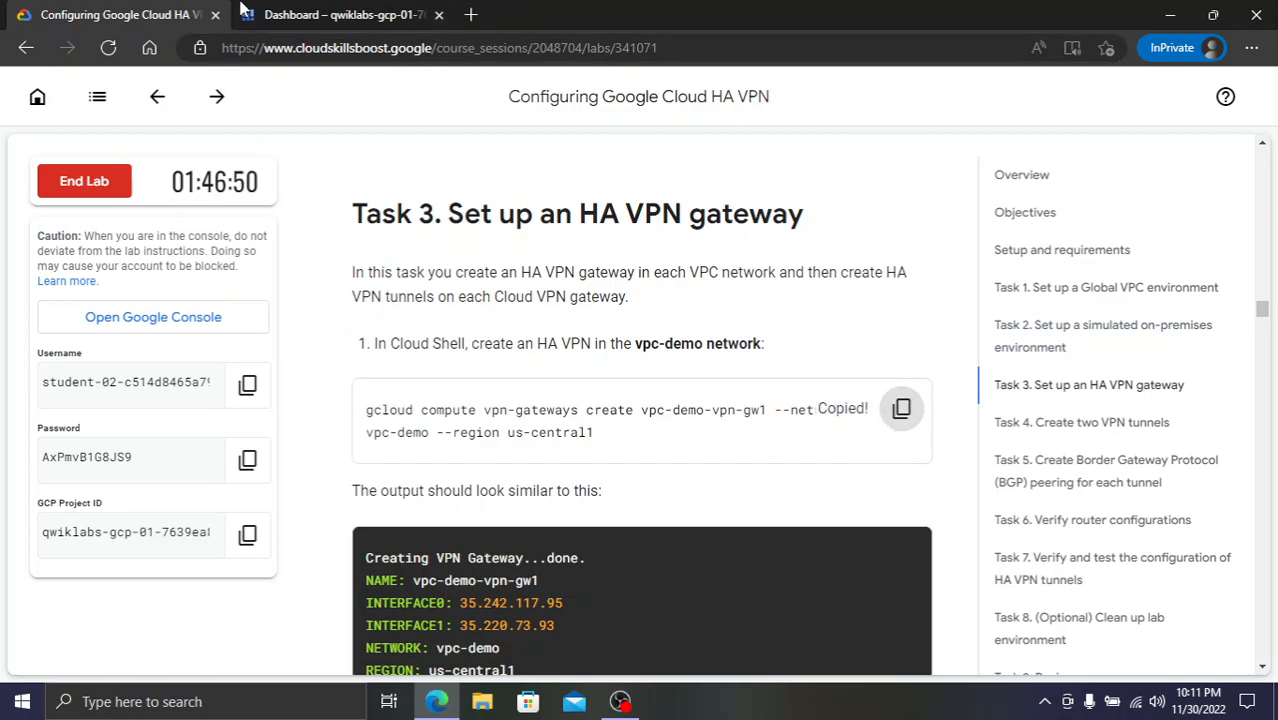
click(330, 14)
key(ctrl+v)
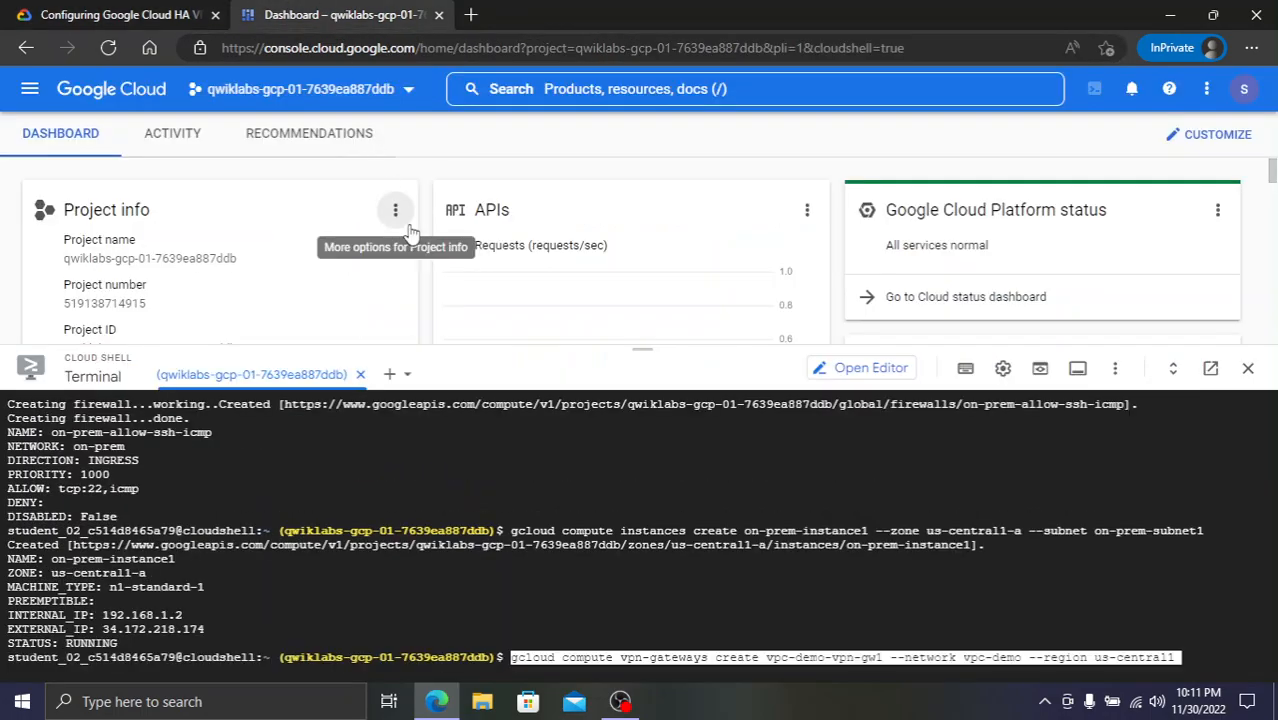
key(Return)
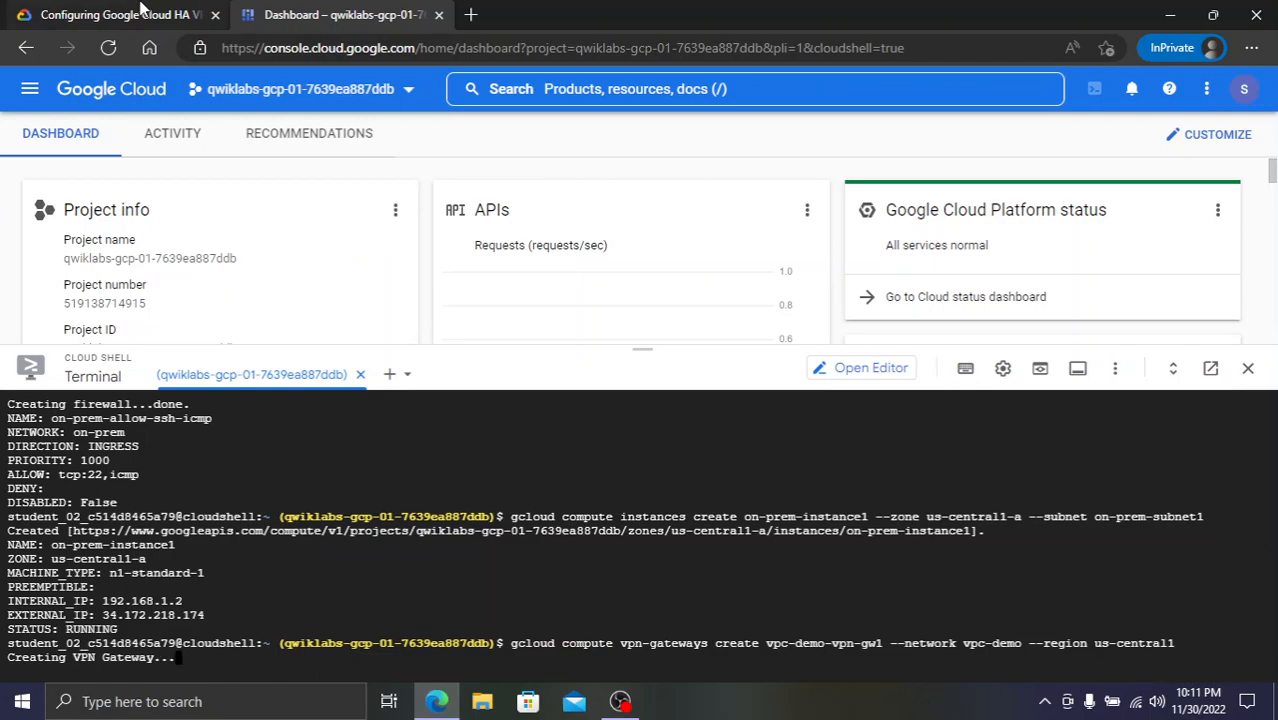
- Create the HA VPN gateway on-prem-vpn-gw1 in network on-prem, region us-central1, using the lab's command
click(141, 12)
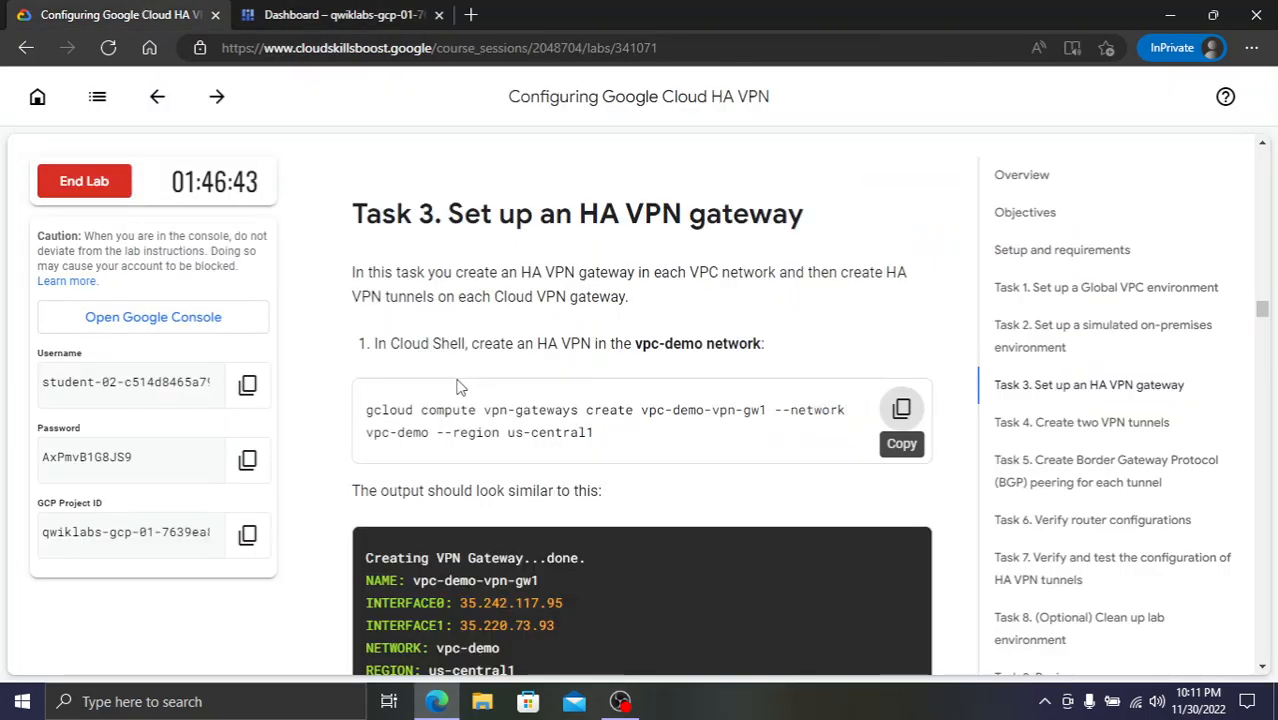
scroll(585, 347, down, 5)
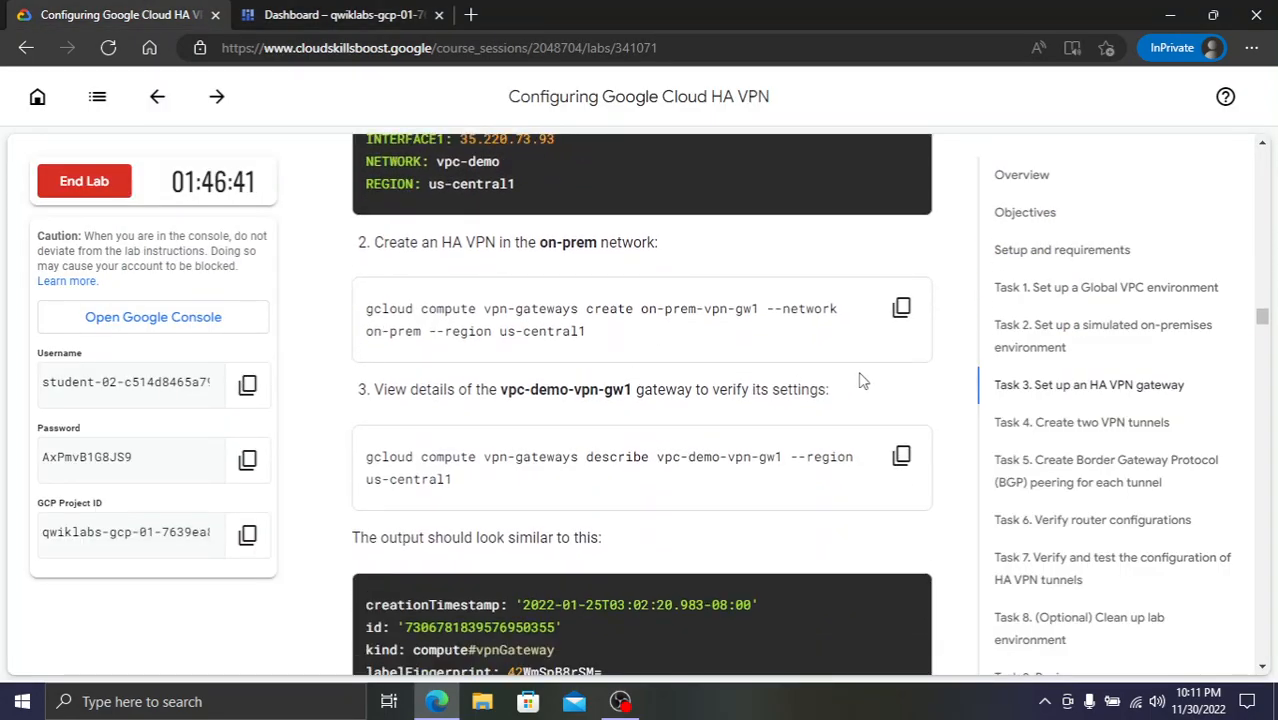
click(901, 307)
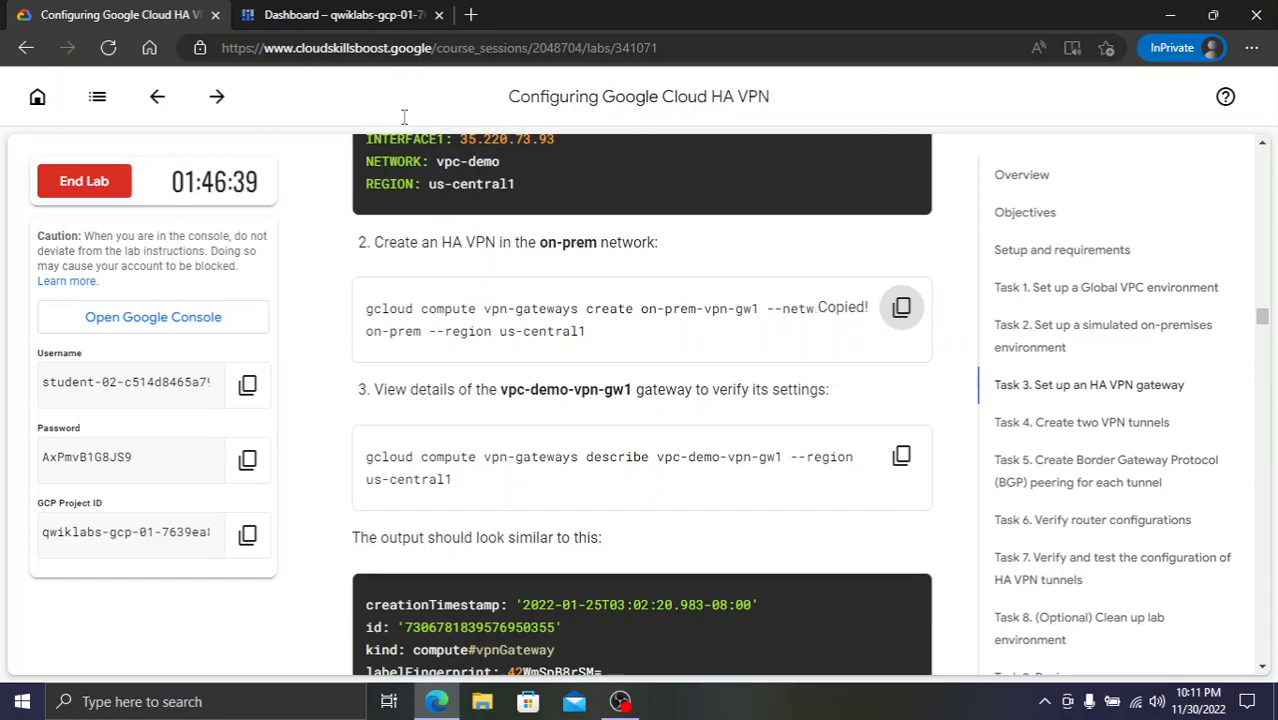
click(340, 14)
key(ctrl+v)
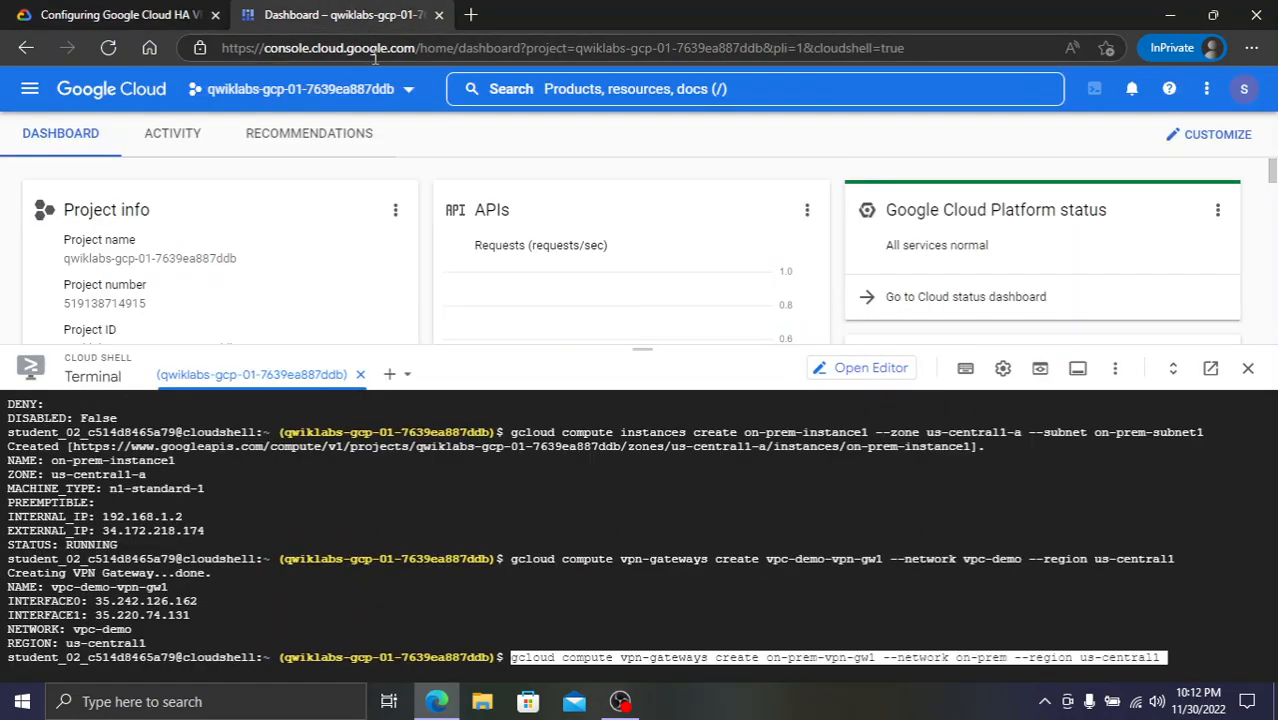
key(Return)
- View the details of VPN gateway vpc-demo-vpn-gw1 in region us-central1 with the lab's describe command
click(80, 14)
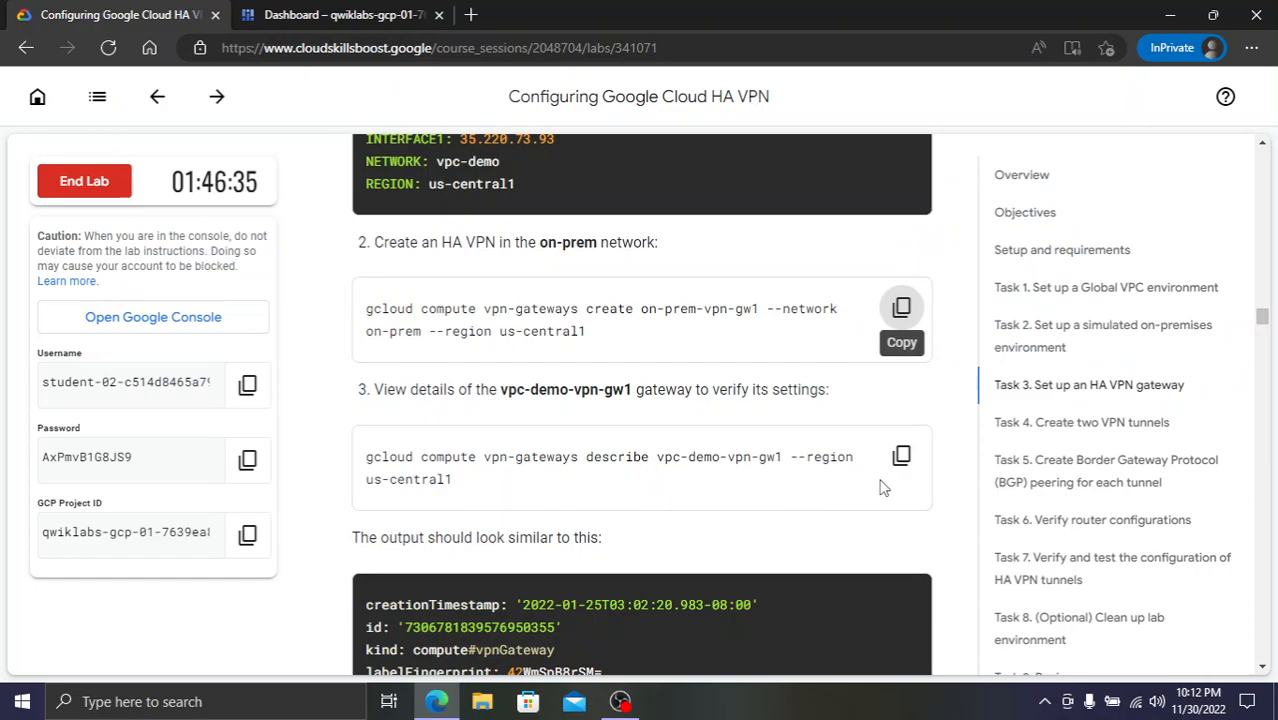
click(901, 456)
click(388, 12)
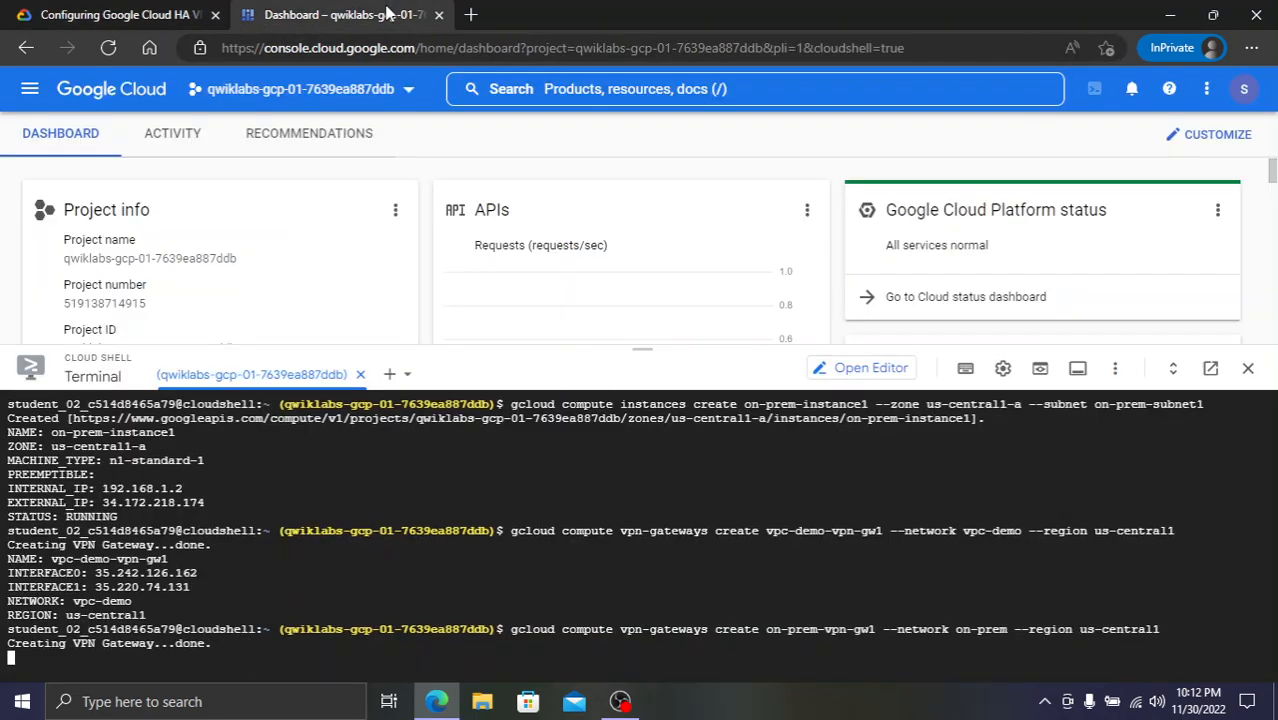
key(ctrl+v)
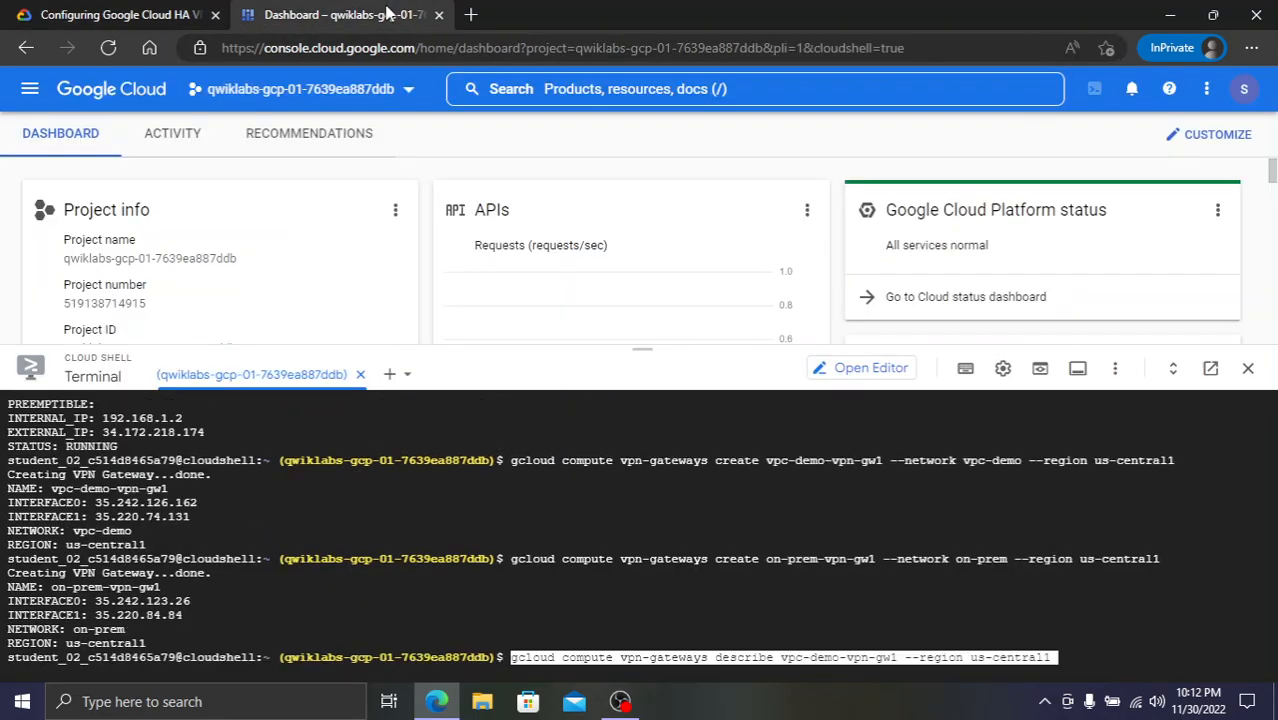
key(Return)
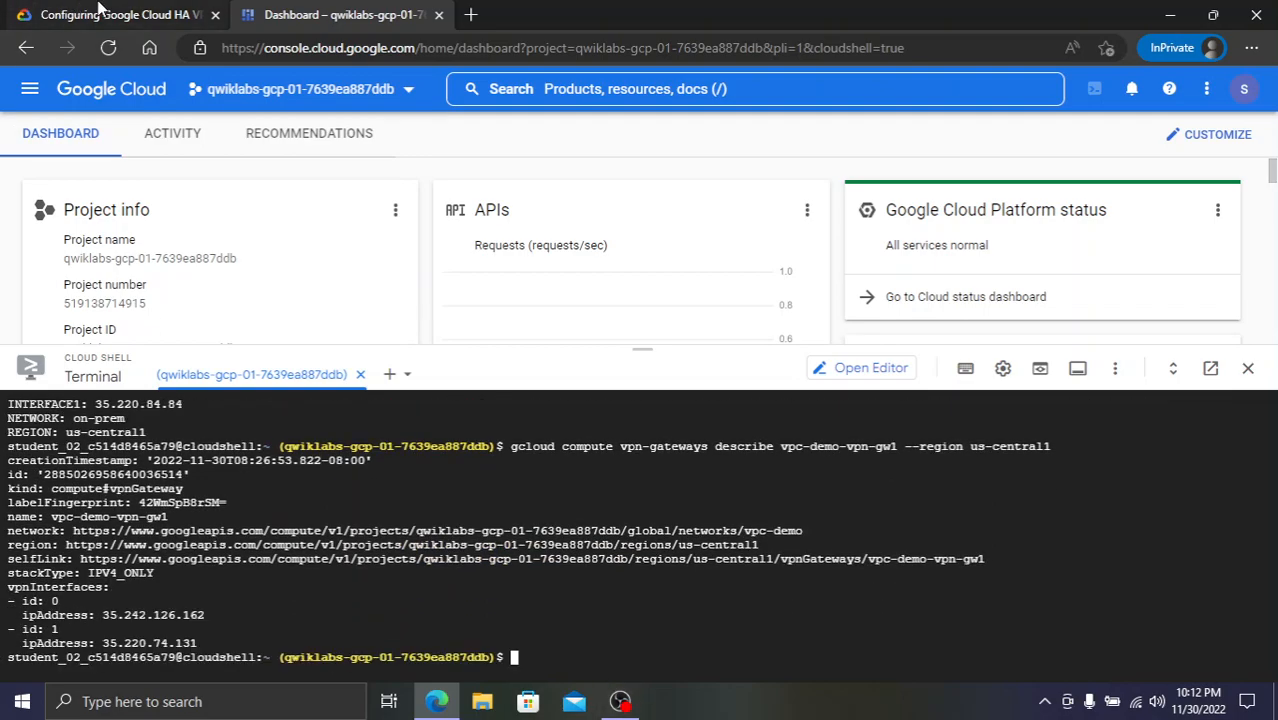
- View the details of VPN gateway on-prem-vpn-gw1 in region us-central1 with the lab's describe command
click(100, 12)
scroll(884, 445, down, 4)
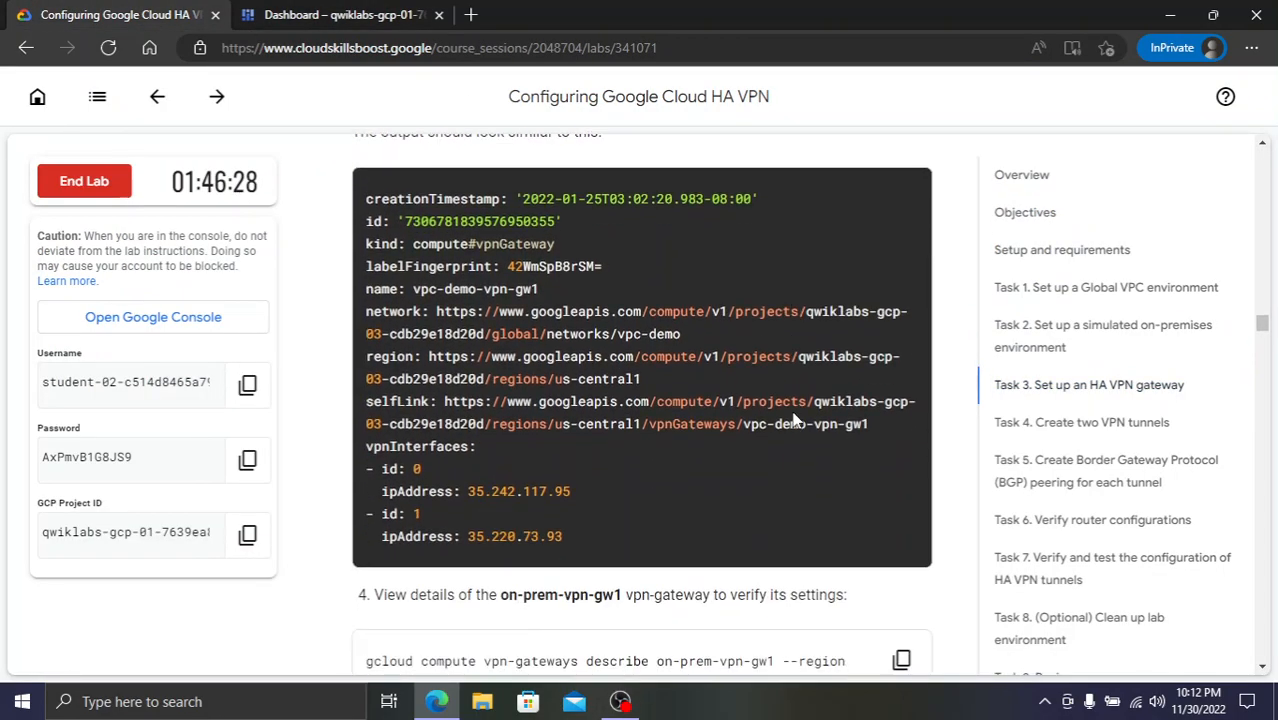
click(901, 497)
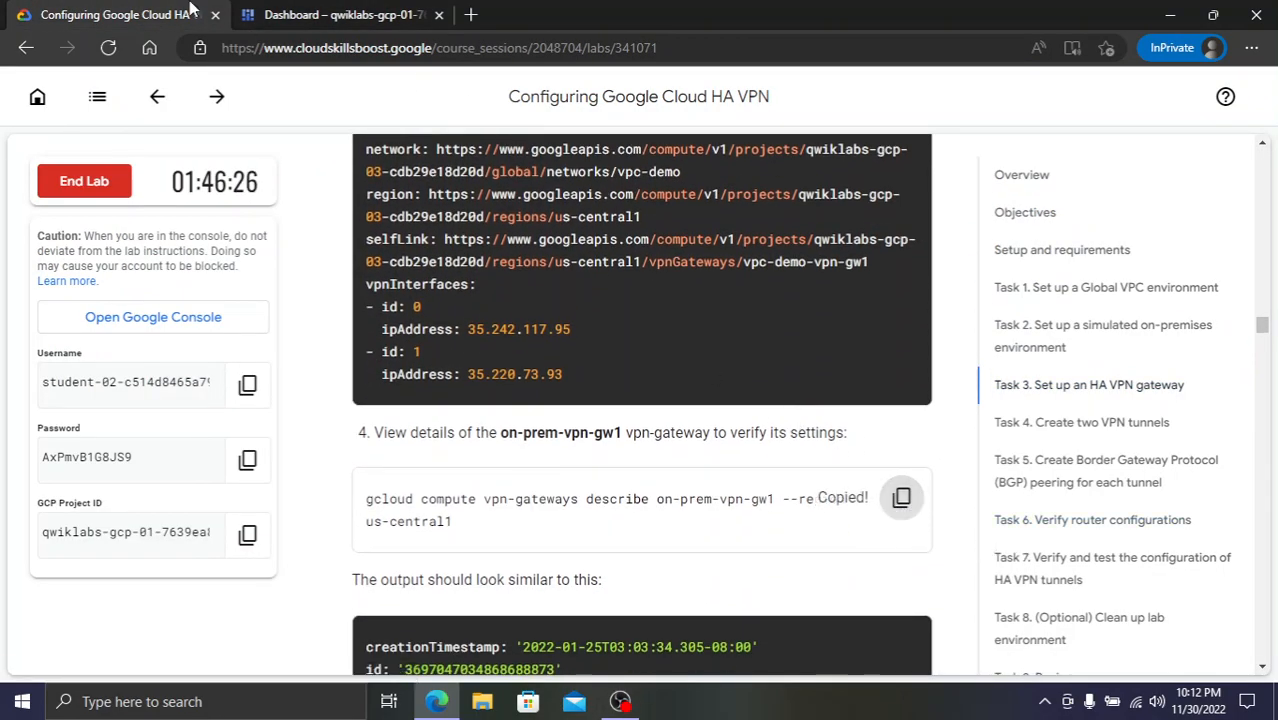
click(296, 12)
key(ctrl+v)
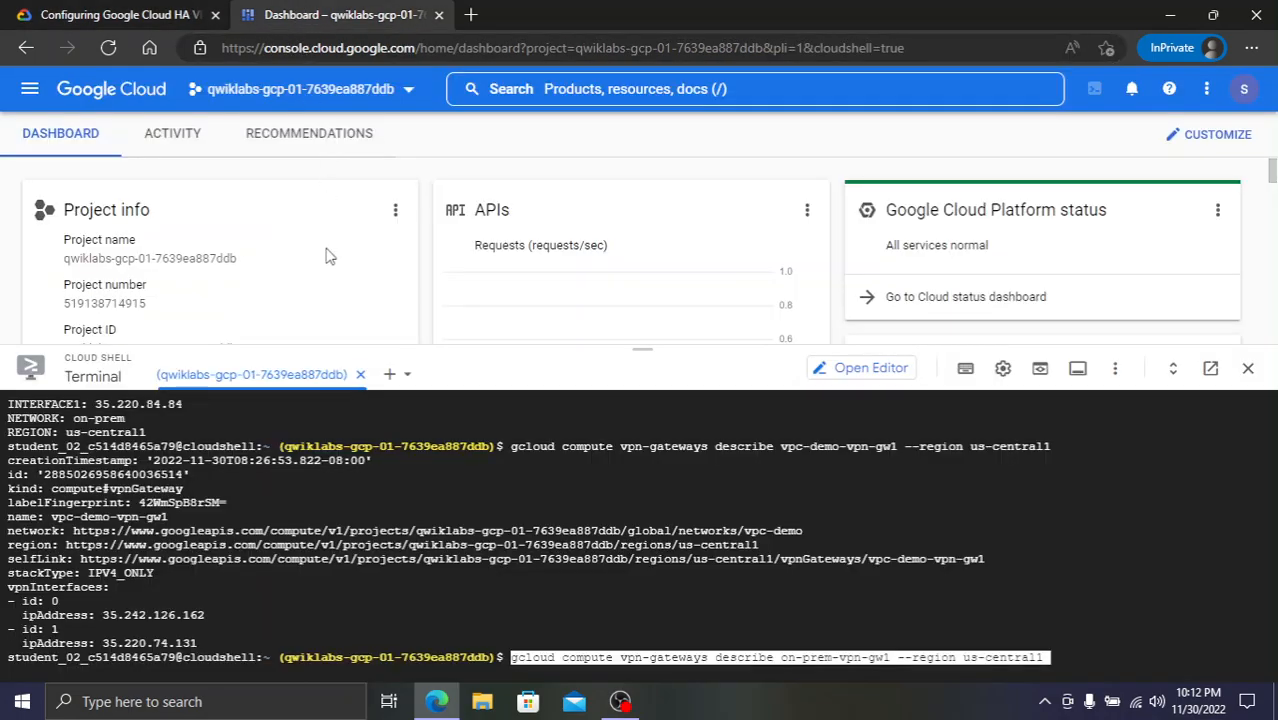
key(Return)
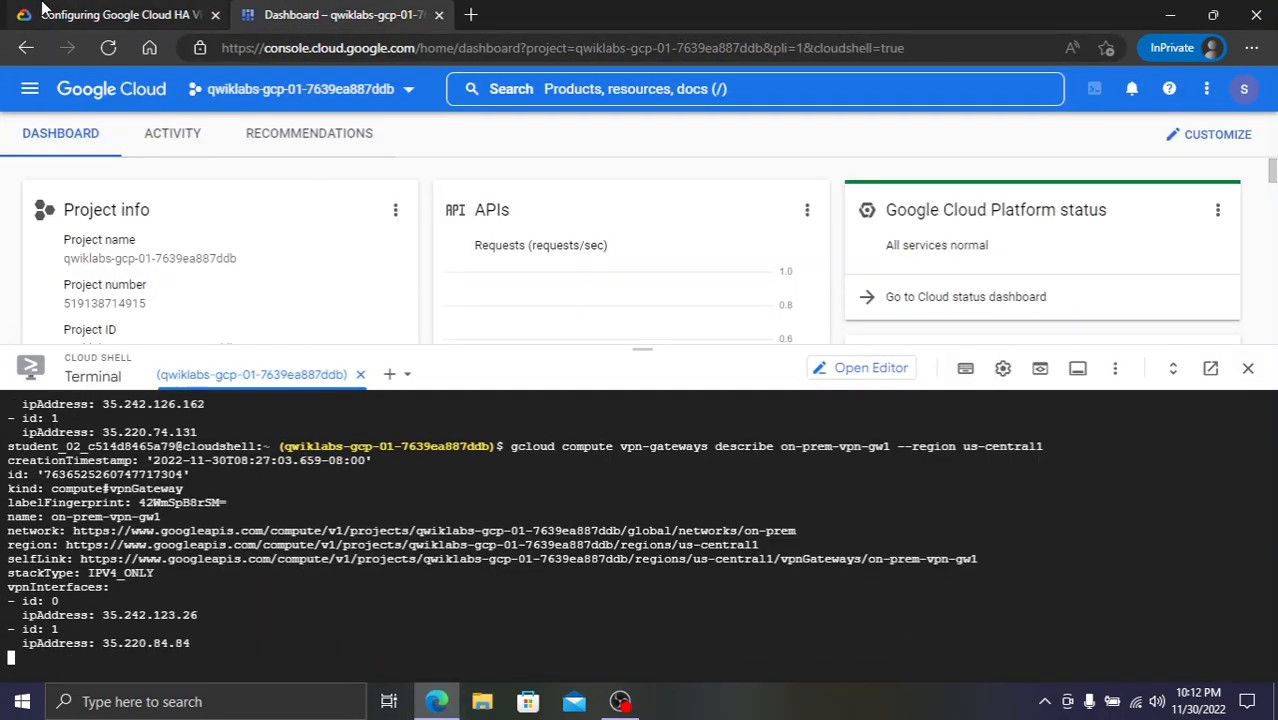
- Create the cloud router vpc-demo-router1 in network vpc-demo with region us-central1 and ASN 65001, using the lab's command
click(40, 12)
scroll(717, 396, down, 7)
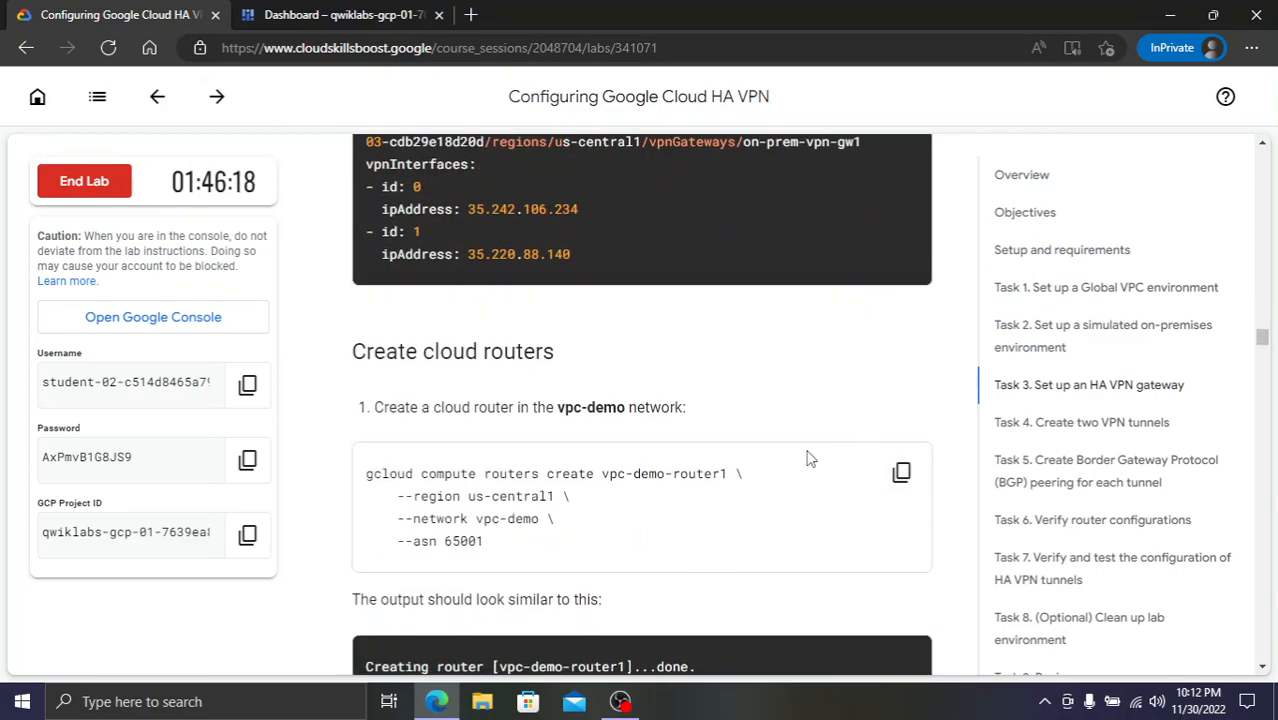
scroll(810, 458, down, 1)
click(901, 391)
click(275, 8)
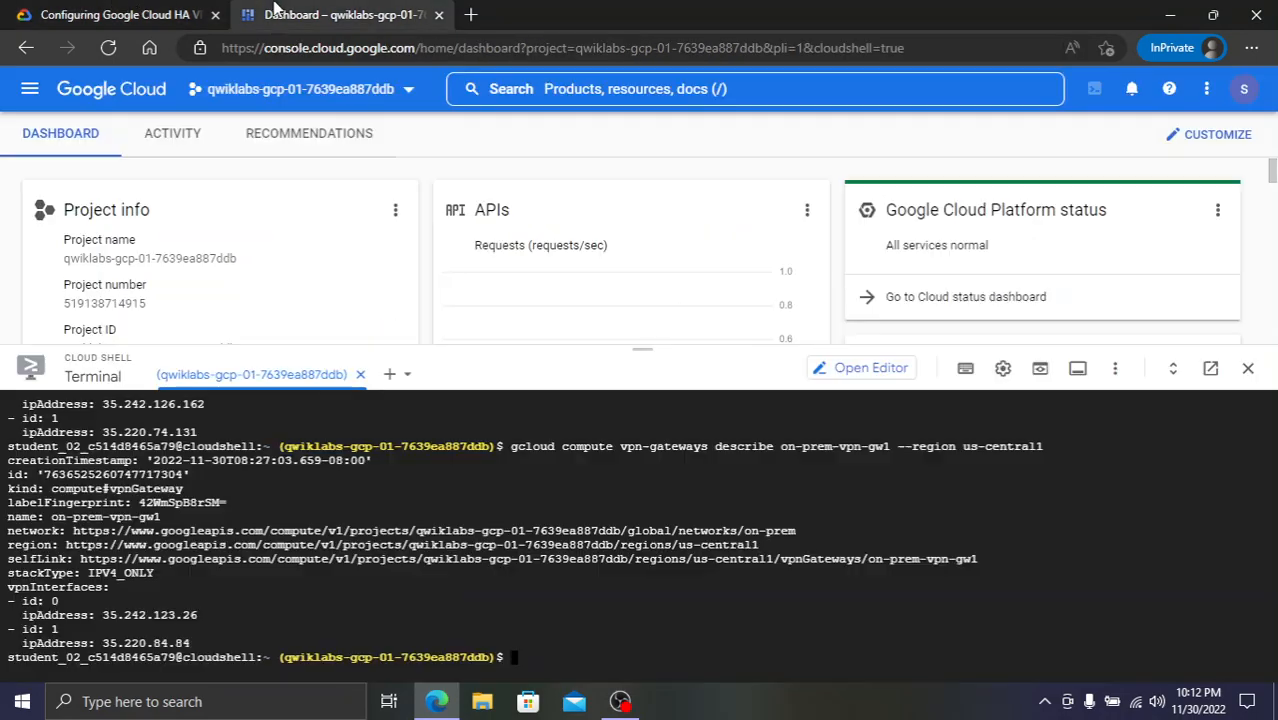
key(ctrl+v)
key(Return)
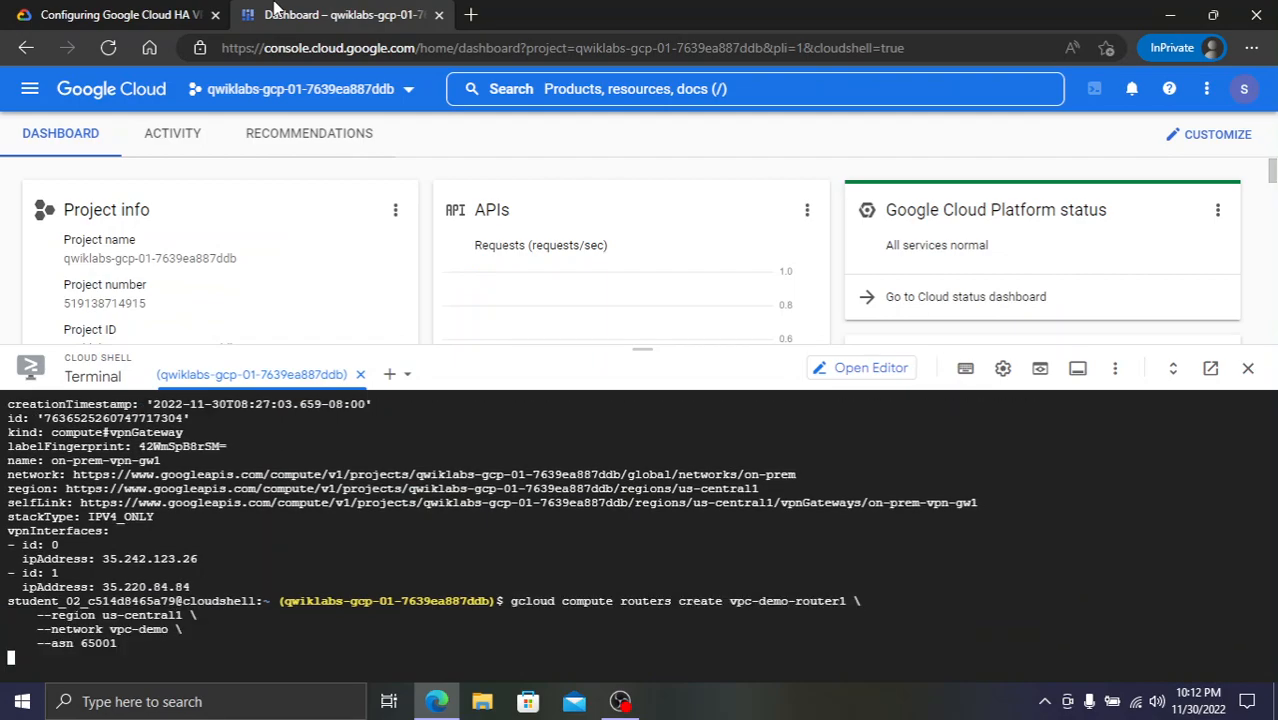
- Create the cloud router on-prem-router1 in network on-prem with region us-central1 and ASN 65002, using the lab's command
click(120, 14)
scroll(884, 407, down, 3)
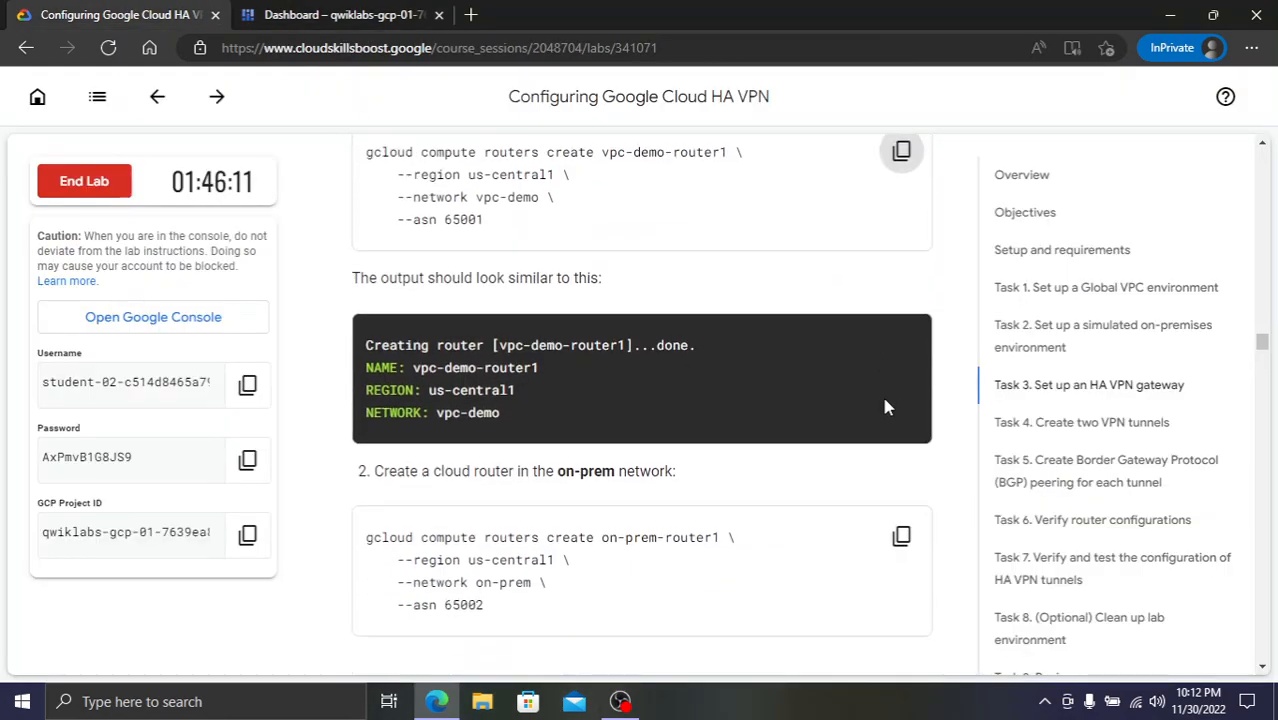
scroll(884, 407, down, 3)
click(901, 290)
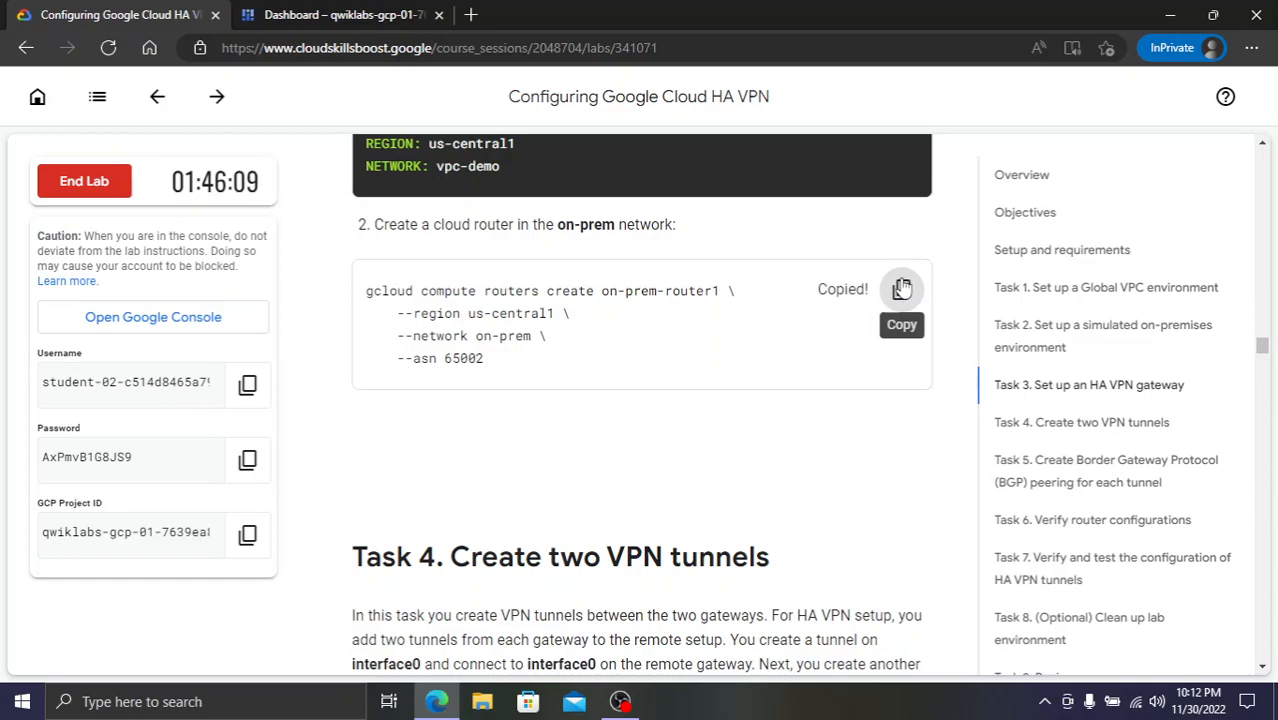
click(352, 10)
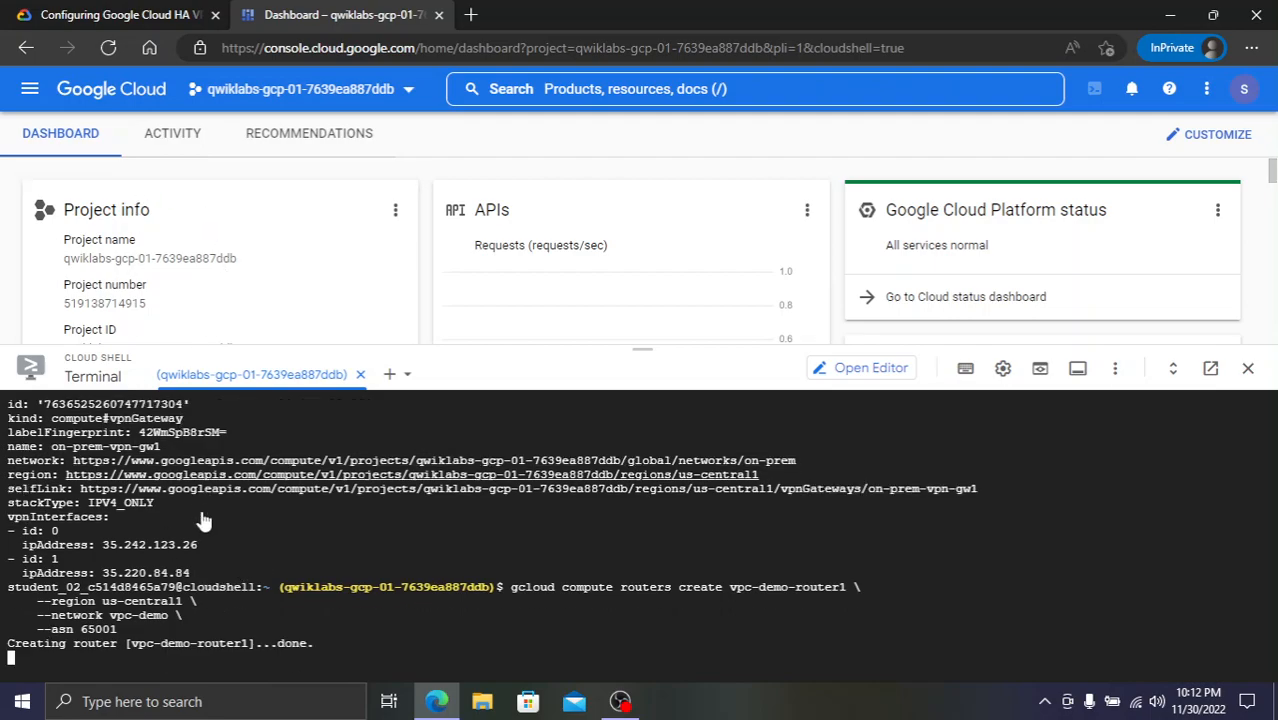
key(ctrl+v)
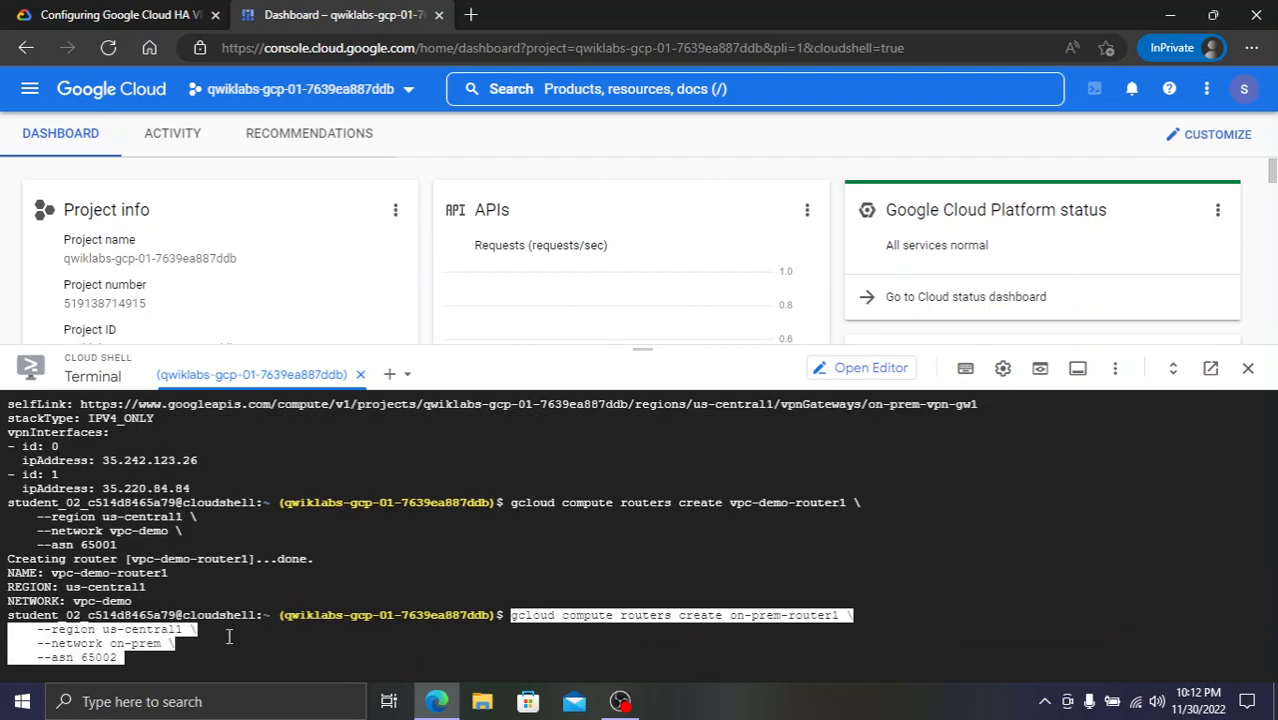
key(Return)
- Create VPN tunnel vpc-demo-tunnel0 from vpc-demo-vpn-gw1 to peer gateway on-prem-vpn-gw1 on interface 0 with router vpc-demo-router1, using the lab's command
click(85, 10)
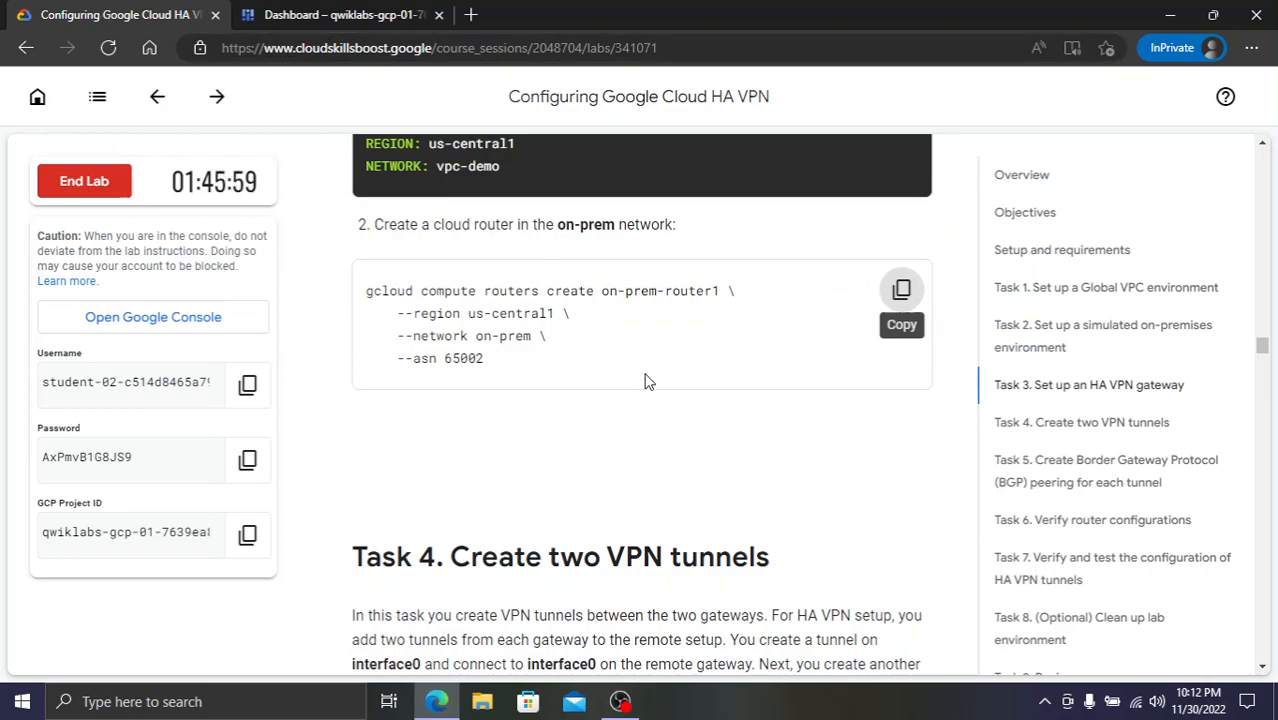
scroll(718, 455, down, 4)
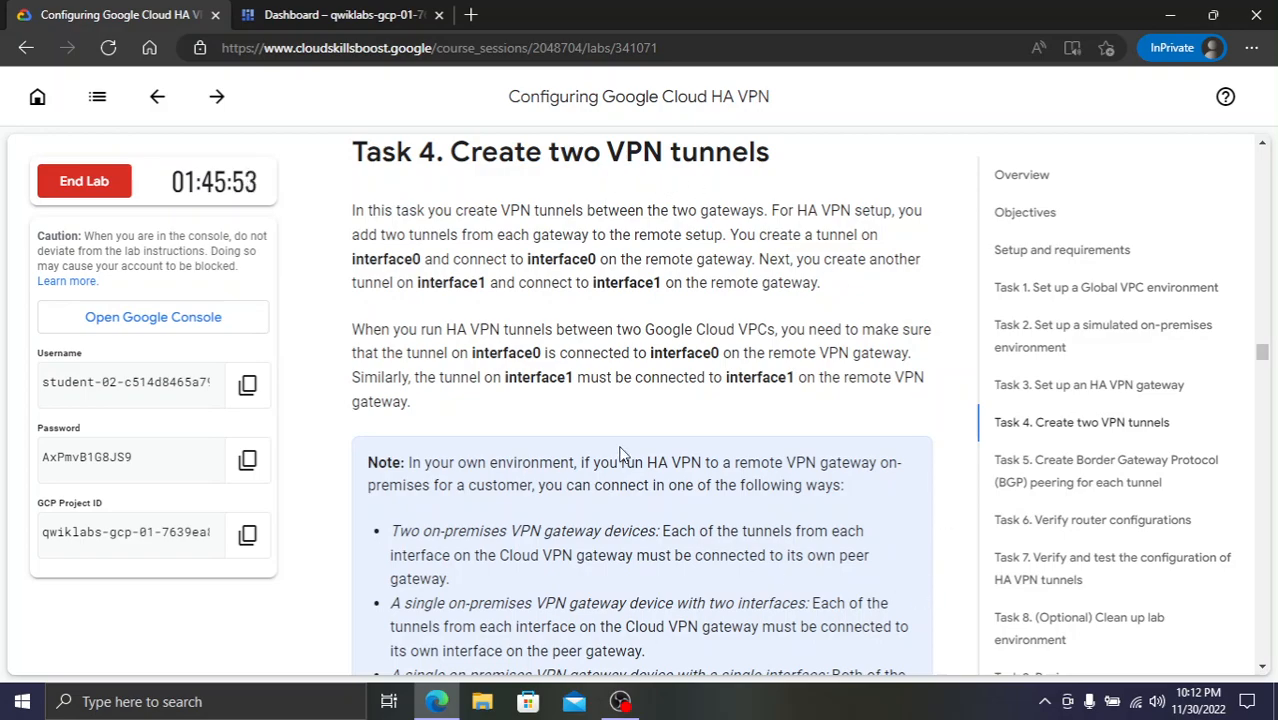
scroll(620, 453, down, 6)
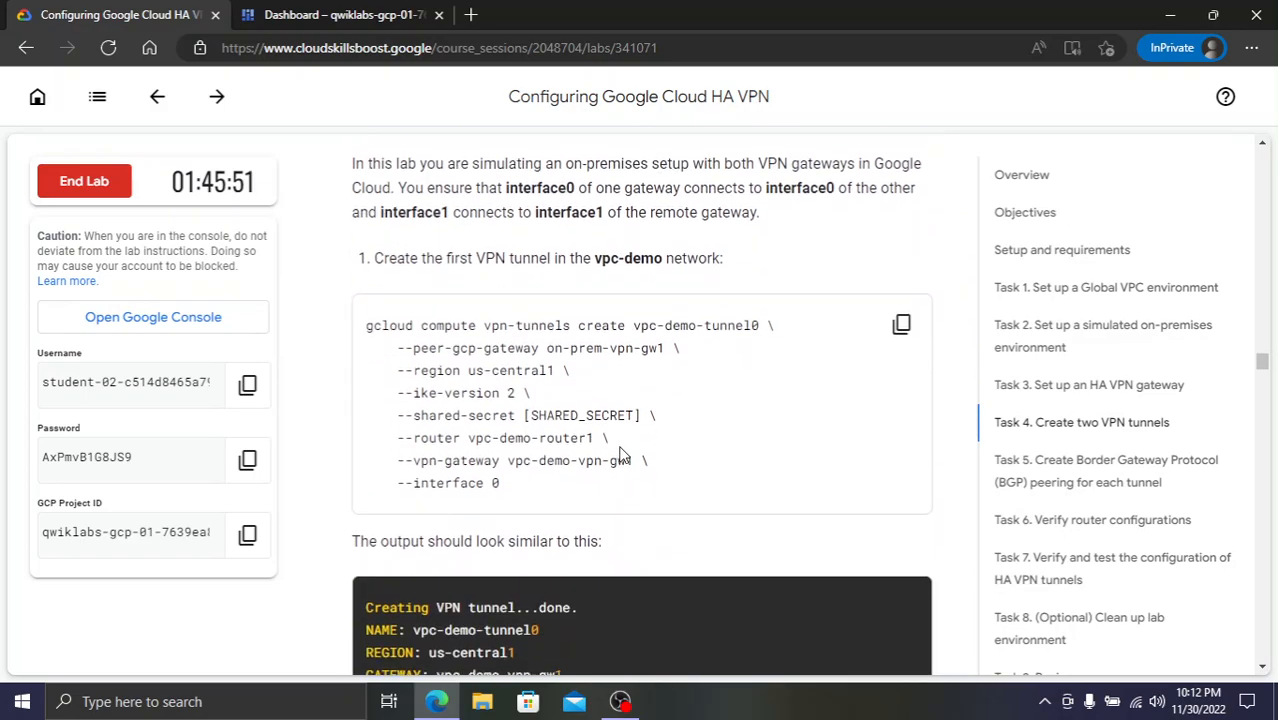
click(901, 319)
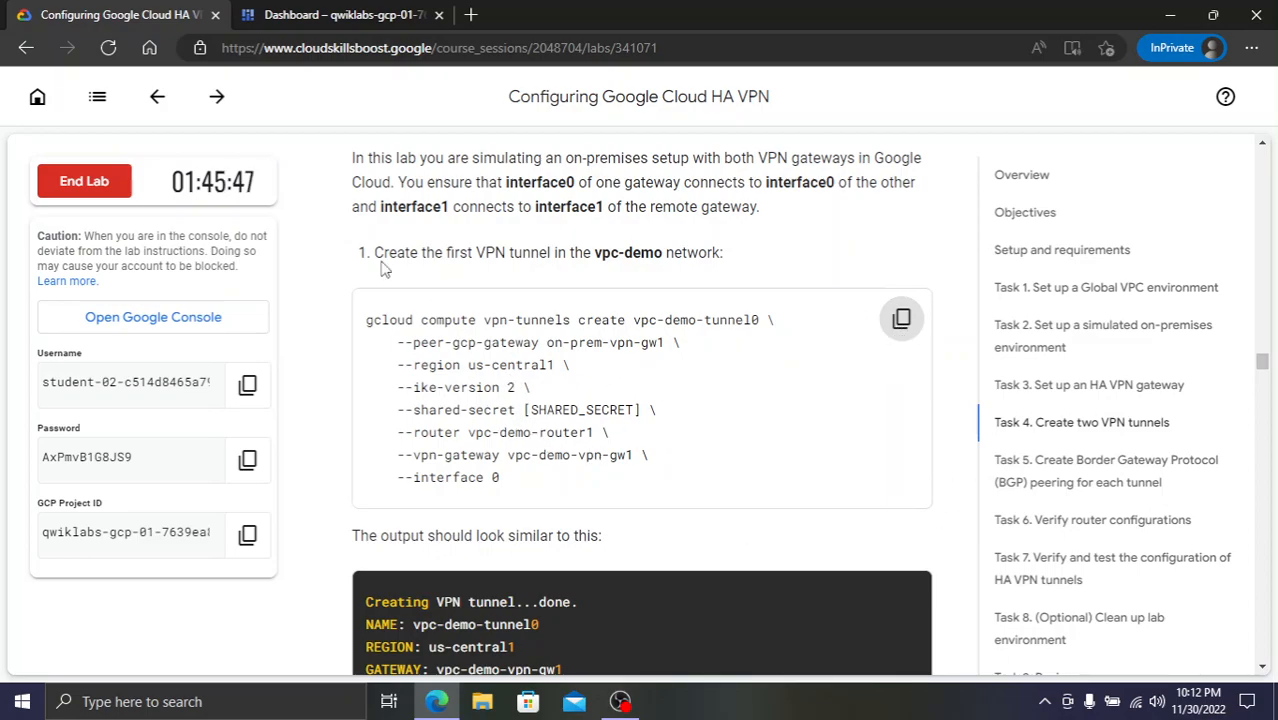
click(284, 14)
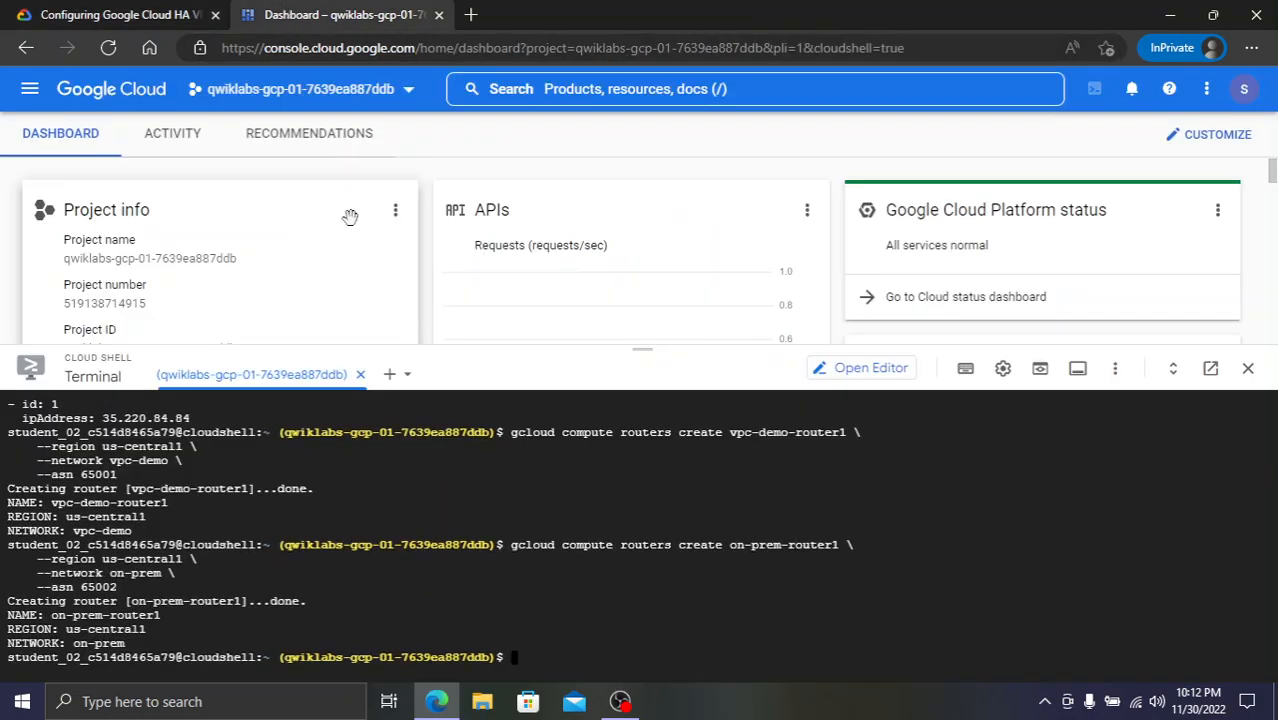
key(ctrl+v)
key(Return)
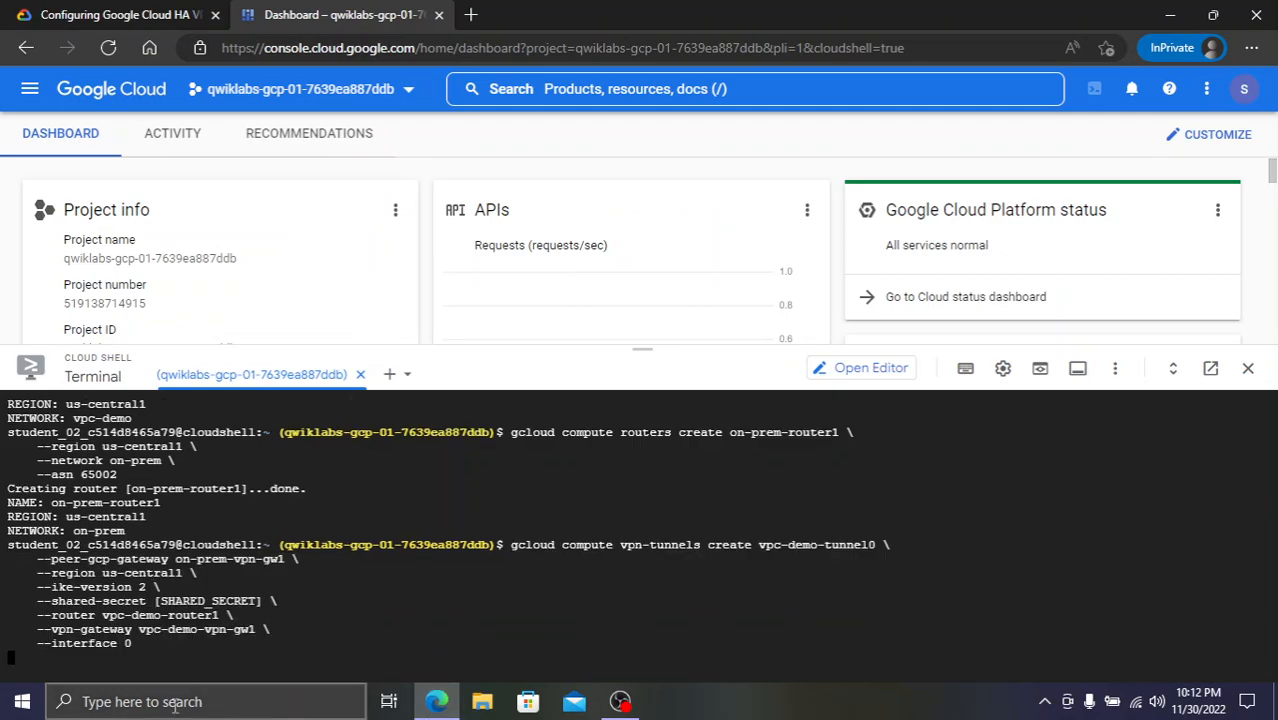
- Create VPN tunnel vpc-demo-tunnel1 from vpc-demo-vpn-gw1 to peer gateway on-prem-vpn-gw1 on interface 1 with router vpc-demo-router1, using the lab's command
click(194, 14)
scroll(664, 410, down, 4)
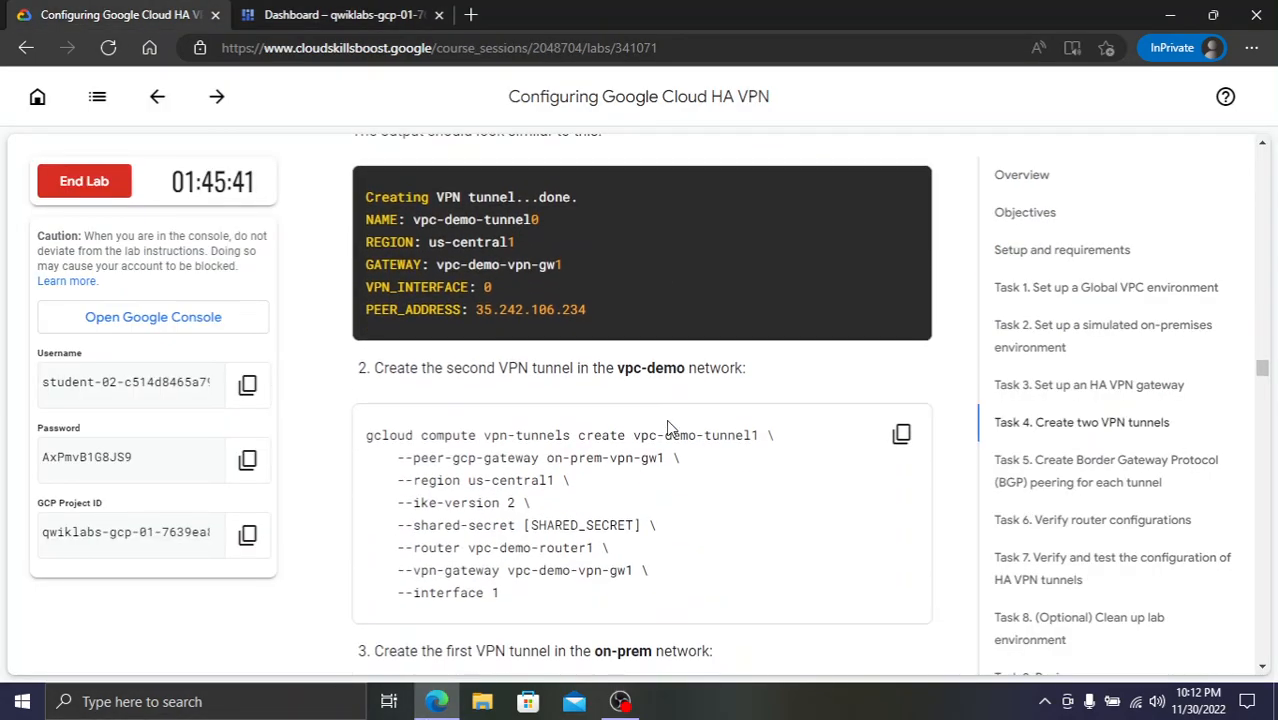
click(901, 433)
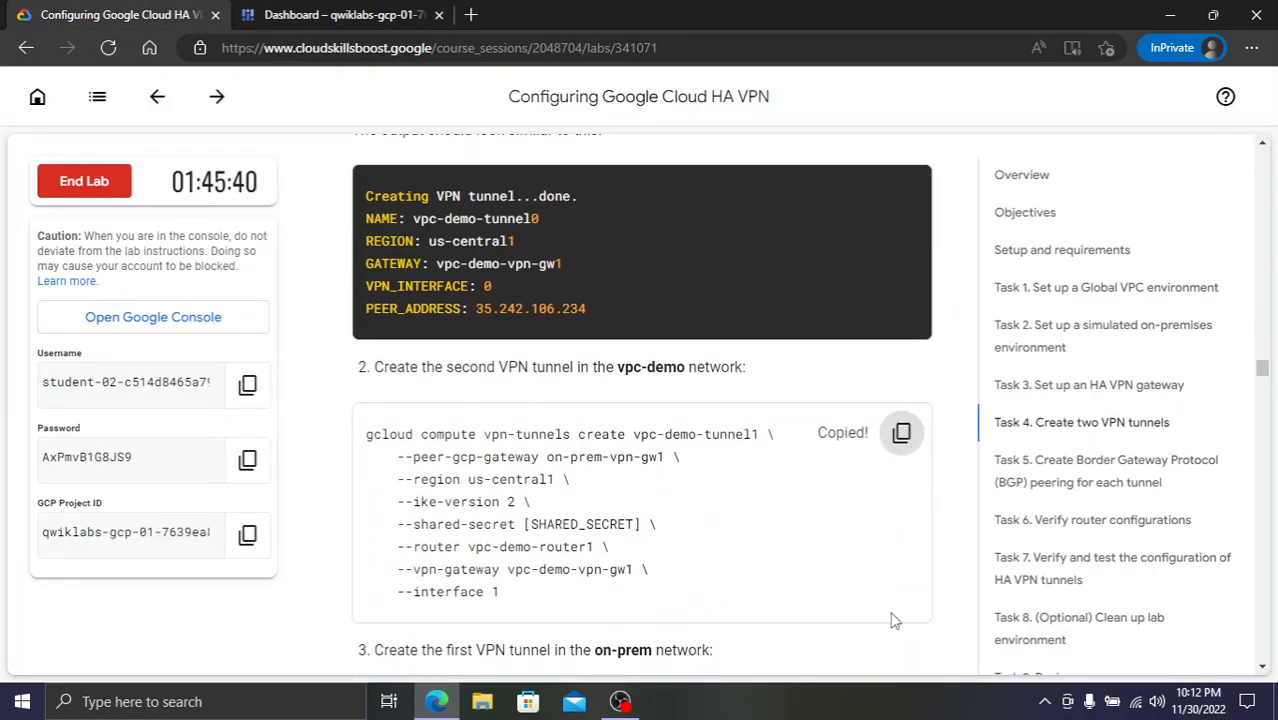
click(330, 14)
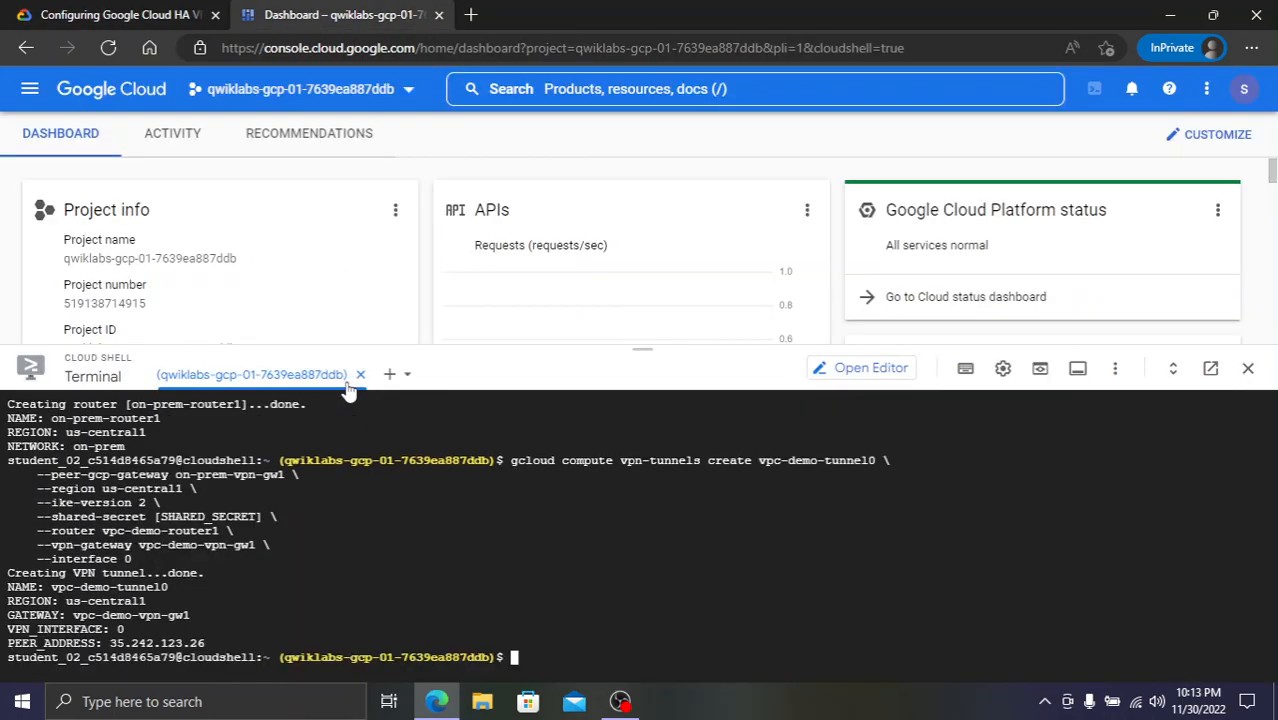
key(ctrl+v)
key(Return)
- Create VPN tunnel on-prem-tunnel0 from on-prem-vpn-gw1 to peer gateway vpc-demo-vpn-gw1 on interface 0 with router on-prem-router1, using the lab's command
click(114, 14)
scroll(896, 352, down, 3)
click(901, 391)
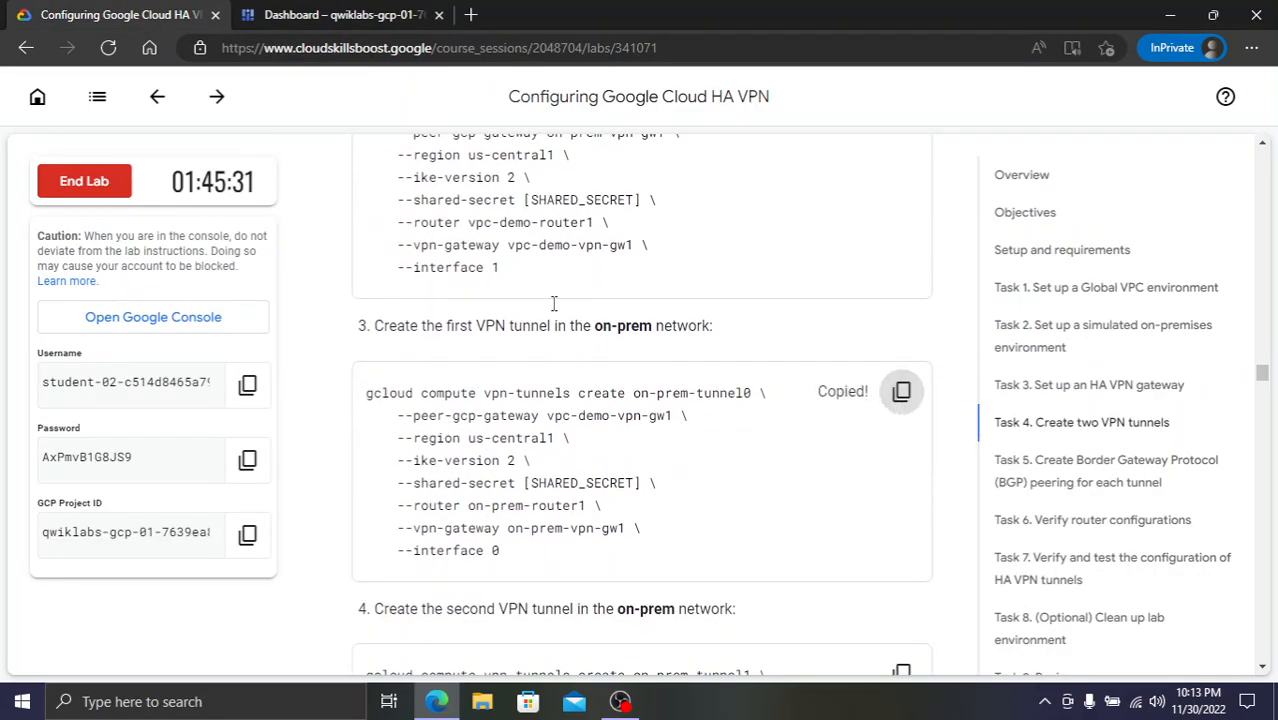
click(412, 12)
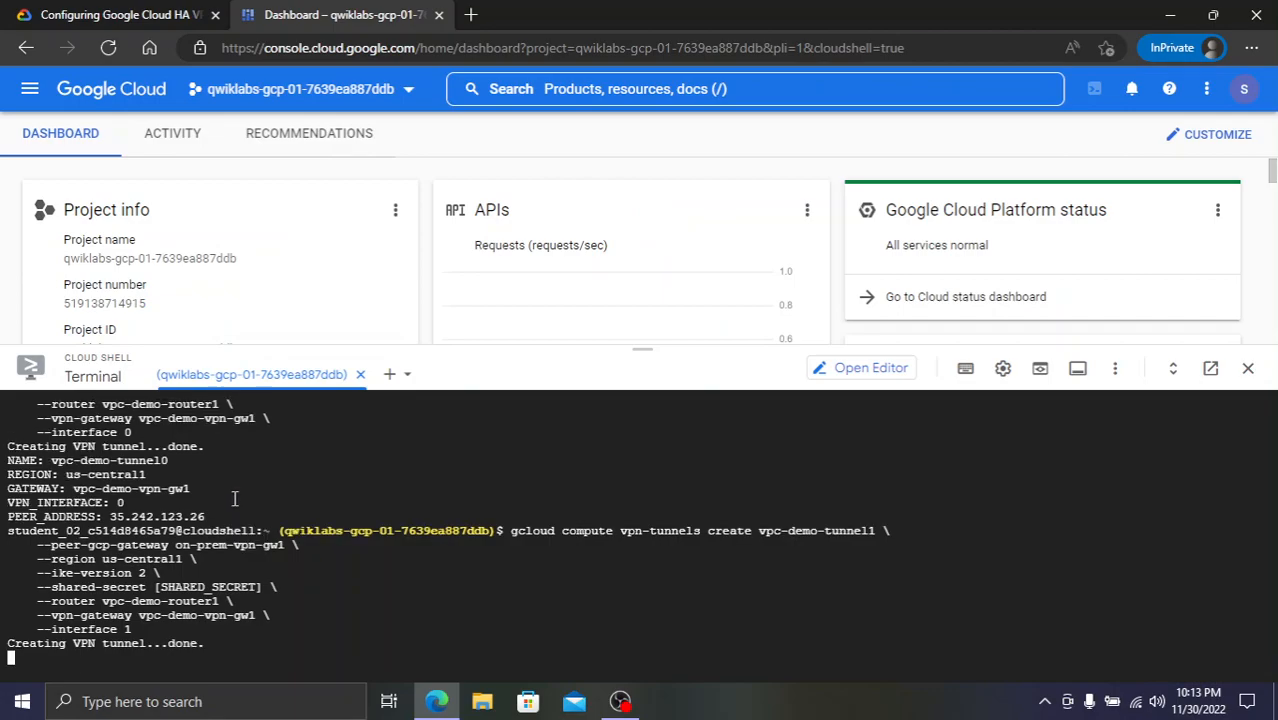
key(ctrl+v)
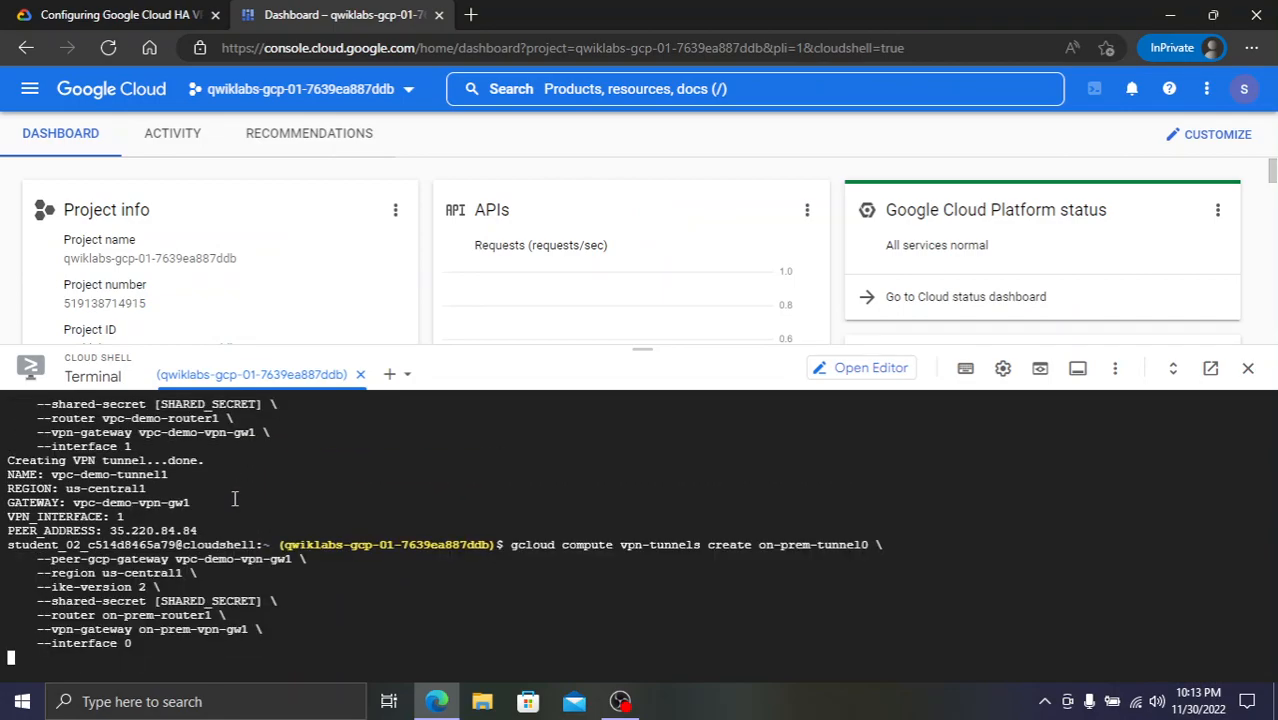
- Create VPN tunnel on-prem-tunnel1 from on-prem-vpn-gw1 to peer gateway vpc-demo-vpn-gw1 on interface 1 with router on-prem-router1, using the lab's command
click(145, 14)
scroll(903, 340, down, 4)
click(901, 269)
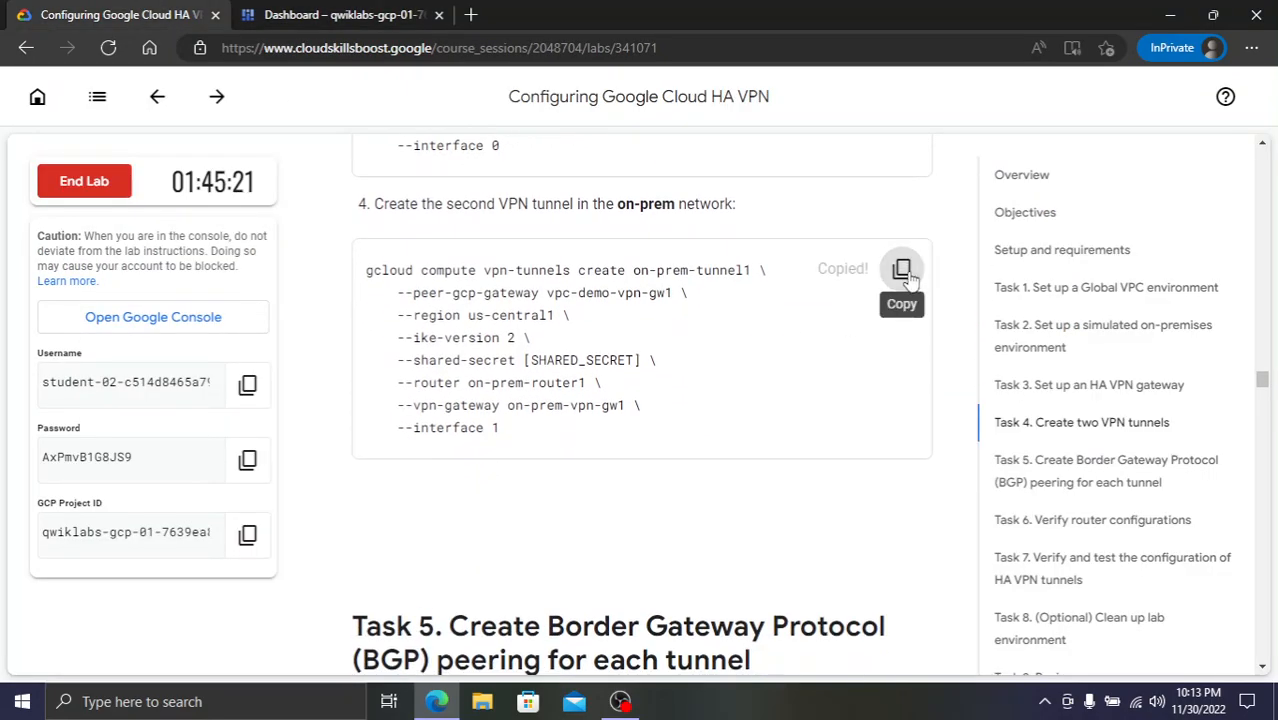
click(307, 12)
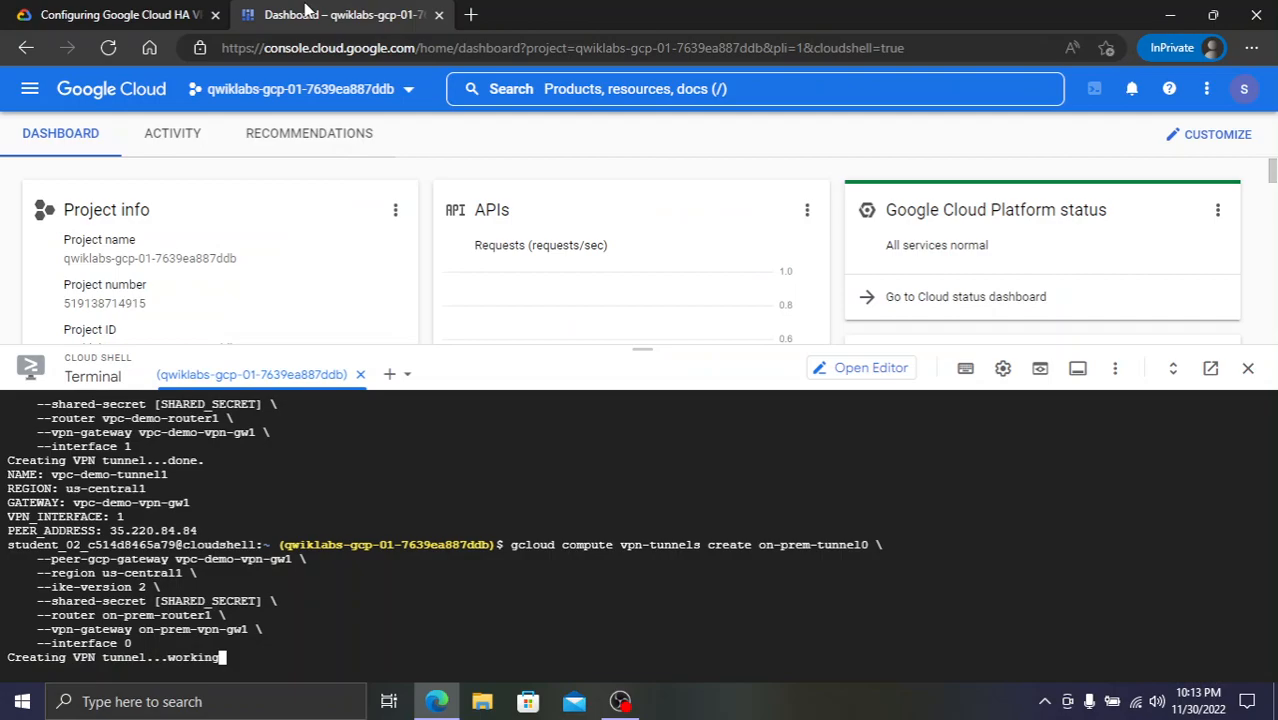
key(ctrl+v)
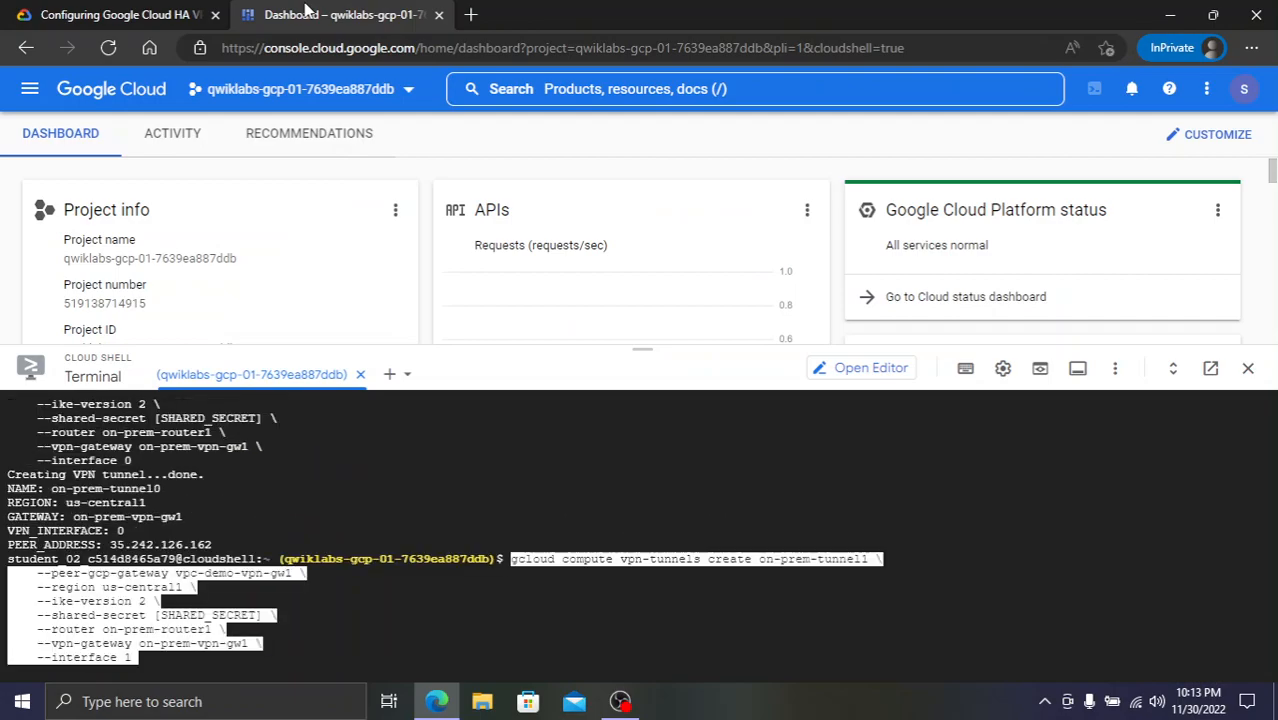
key(Return)
- Add interface if-tunnel0-to-on-prem to vpc-demo-router1 with IP address 169.254.0.1, mask length 30 and tunnel vpc-demo-tunnel0, using the lab's Task 5 command
click(40, 14)
scroll(580, 450, down, 3)
scroll(580, 450, down, 1)
click(901, 448)
click(340, 14)
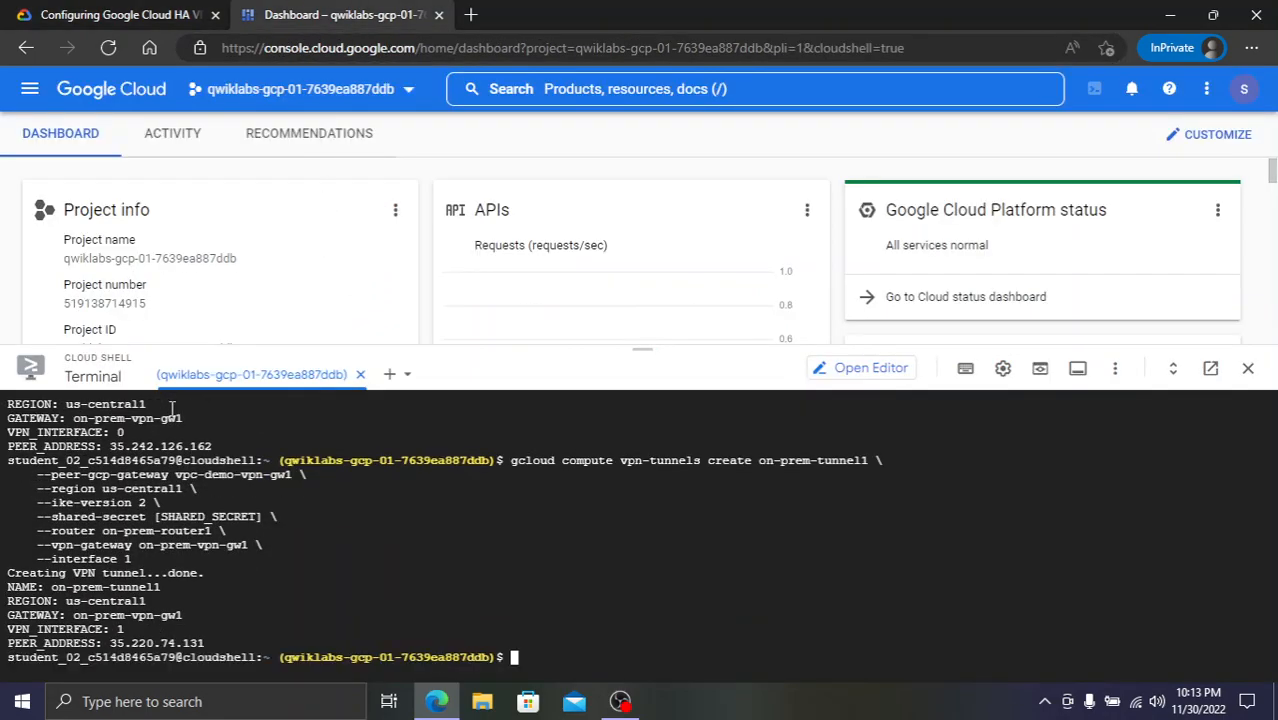
key(ctrl+v)
key(Return)
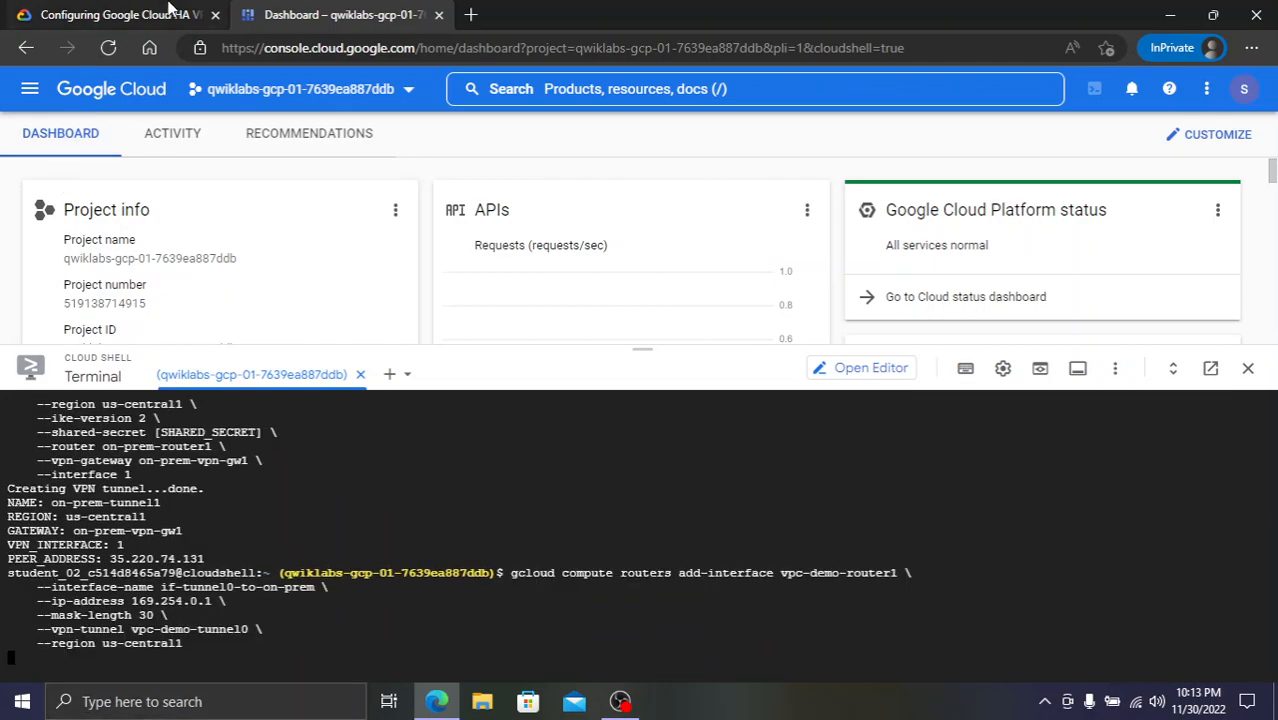
- Add BGP peer bgp-on-prem-tunnel0 to vpc-demo-router1 on interface if-tunnel0-to-on-prem with peer IP 169.254.0.2 and peer ASN 65002, using the lab's command
click(70, 12)
scroll(876, 450, down, 3)
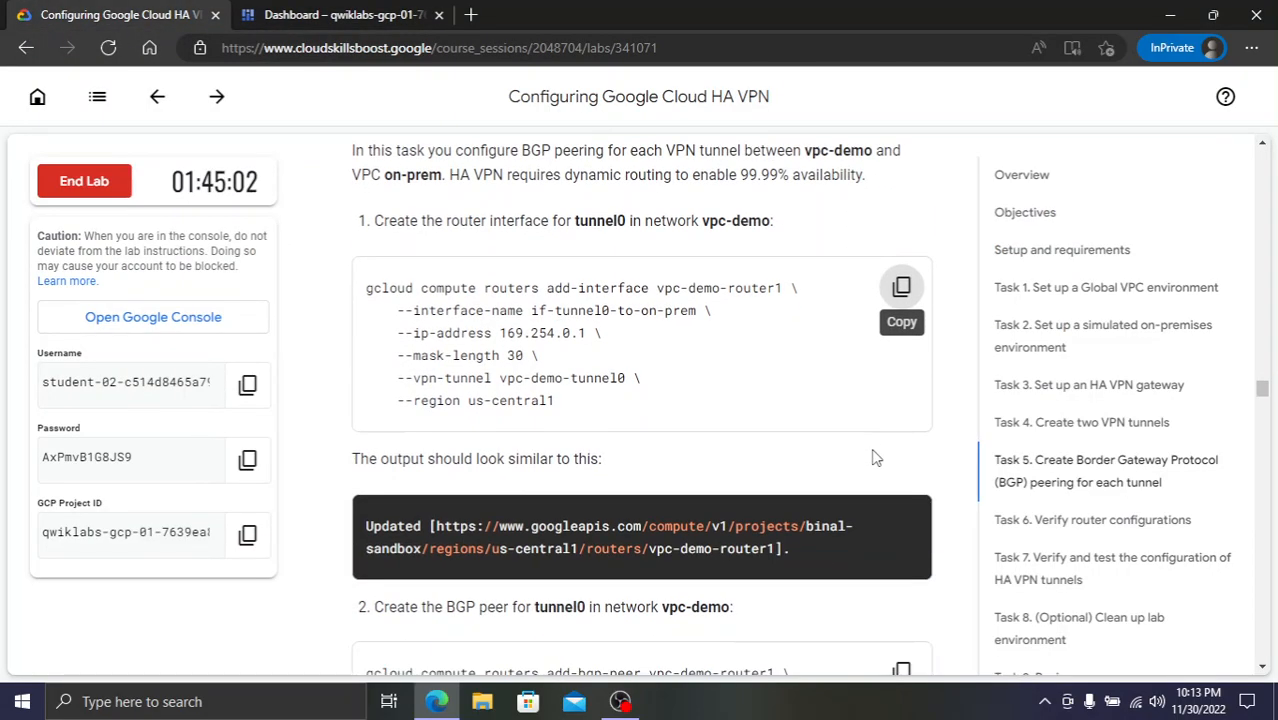
scroll(882, 495, down, 1)
click(901, 510)
click(320, 13)
key(ctrl+v)
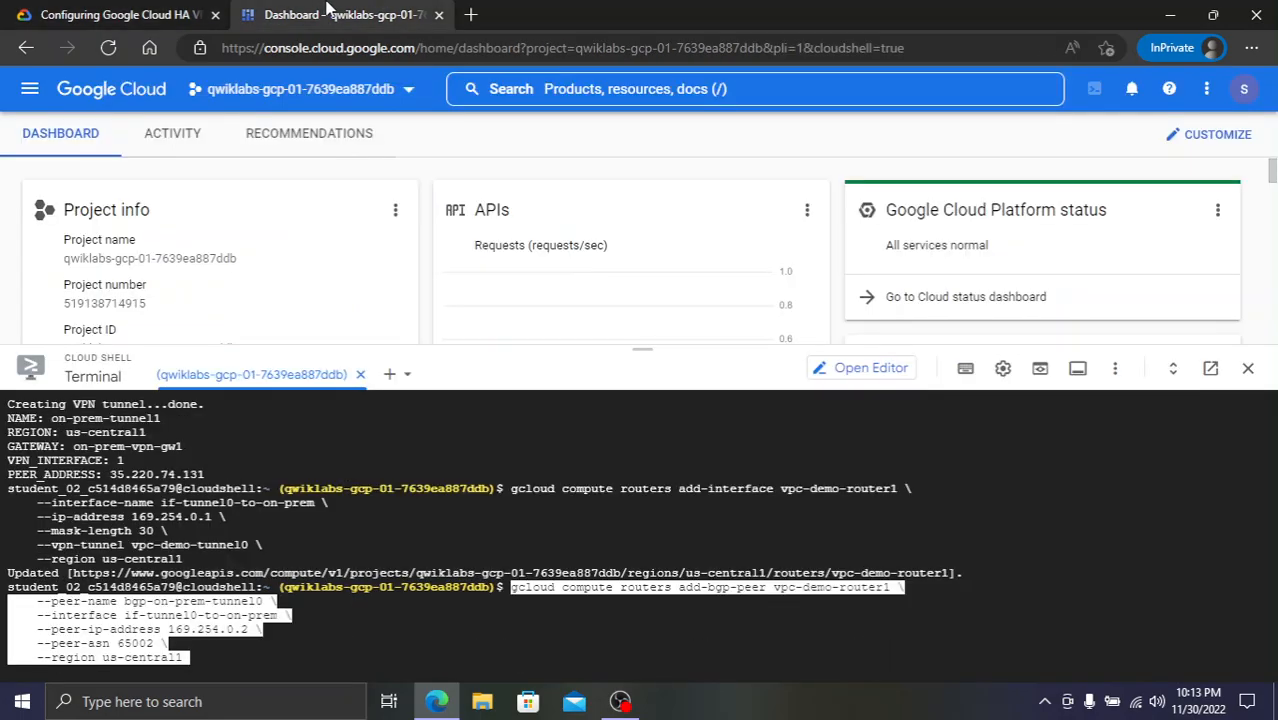
- Add interface if-tunnel1-to-on-prem to vpc-demo-router1 with IP address 169.254.1.1, mask length 30 and tunnel vpc-demo-tunnel1, using the lab's command
click(40, 16)
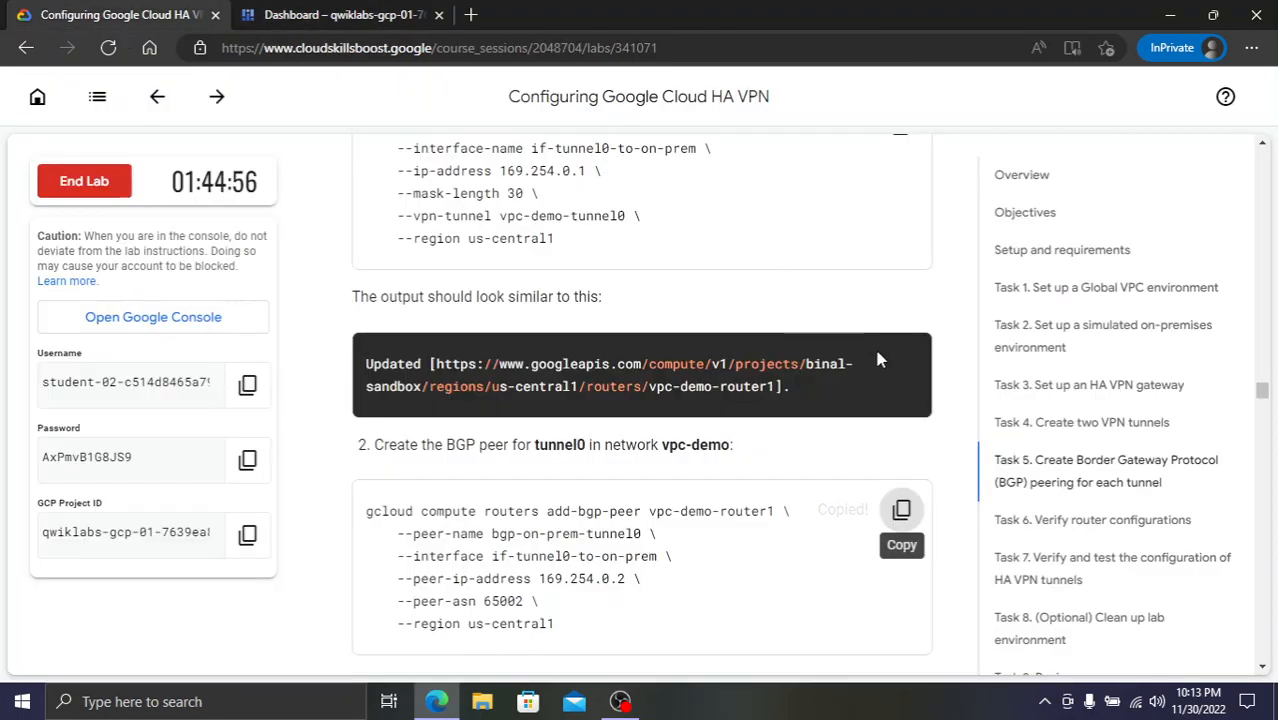
scroll(901, 508, down, 5)
click(901, 406)
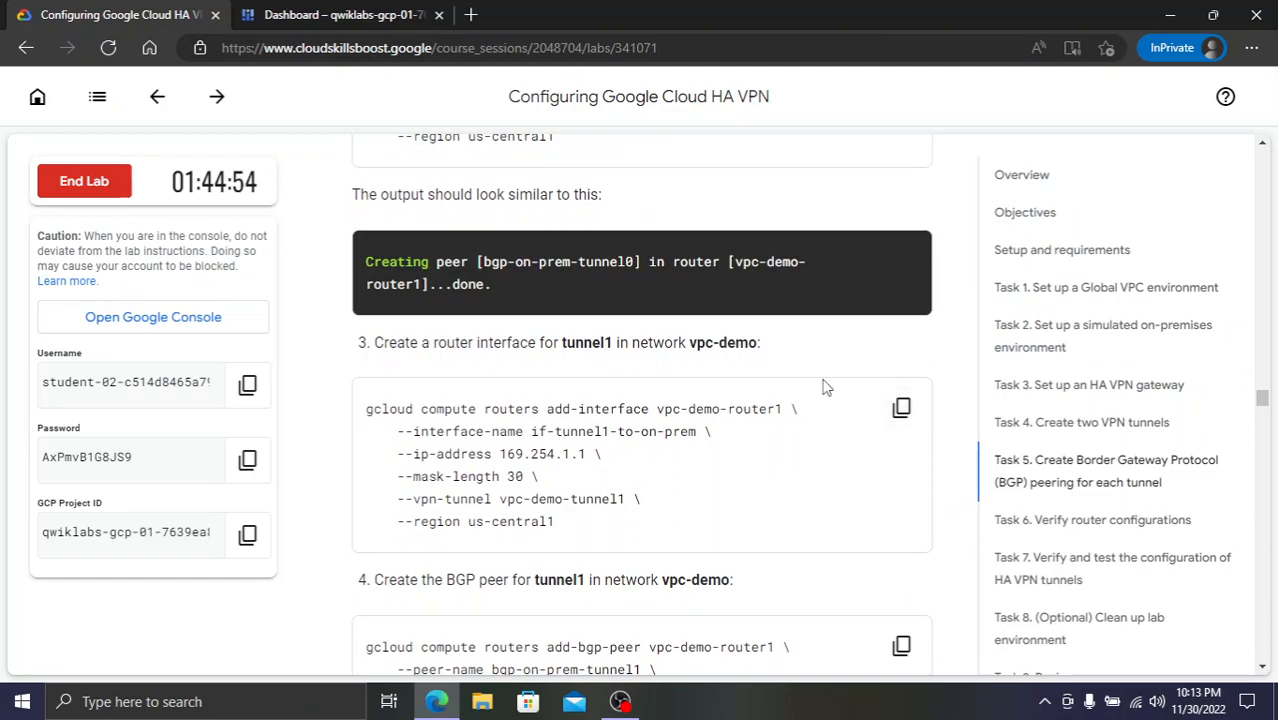
click(390, 12)
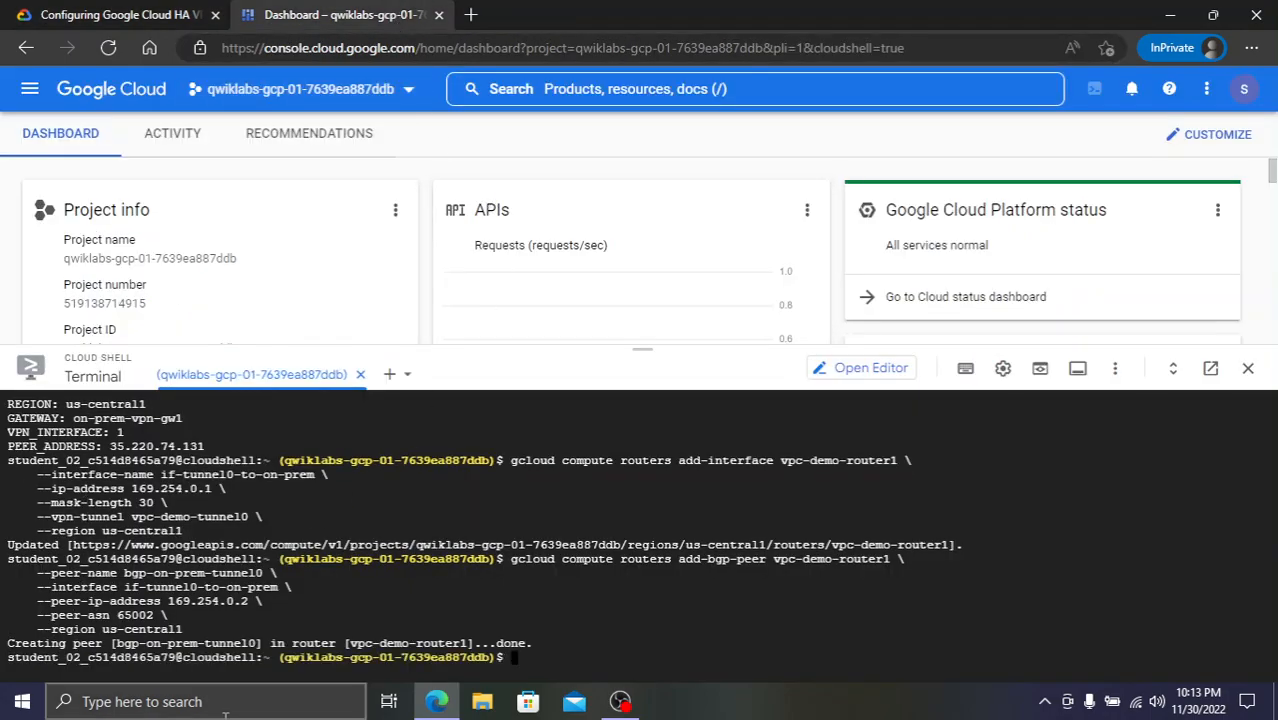
click(95, 14)
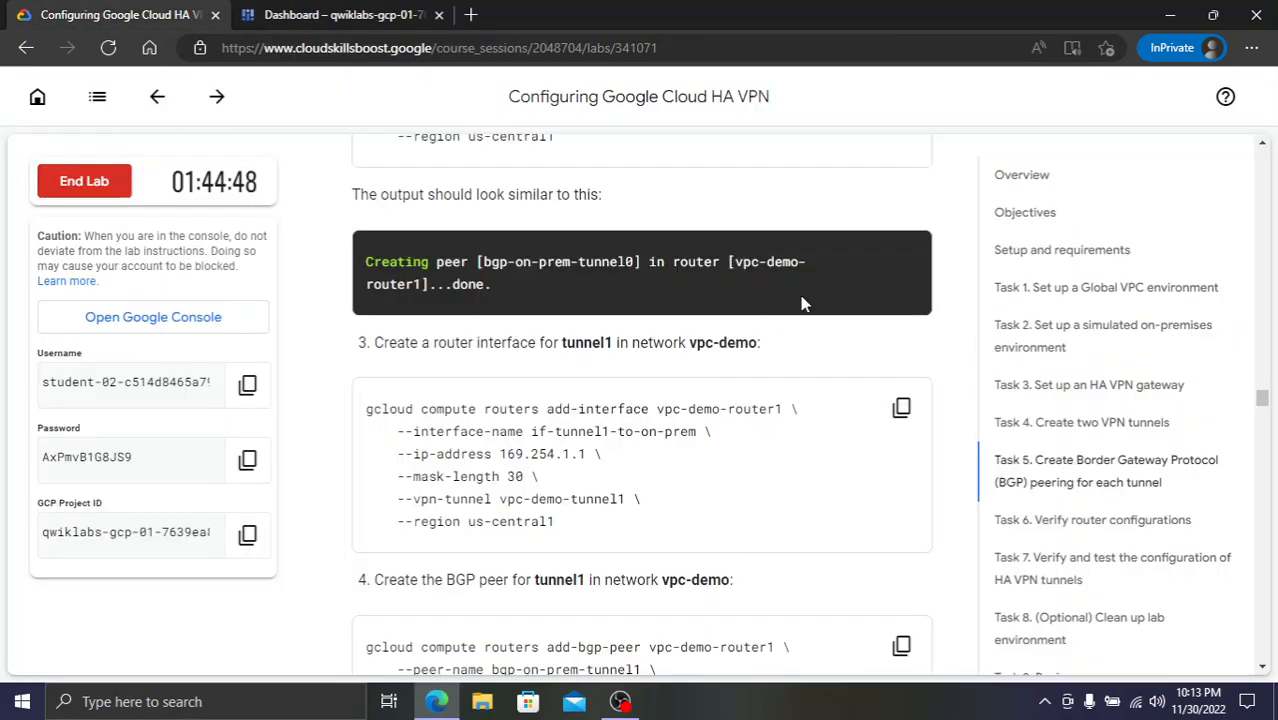
drag(500, 285, 268, 227)
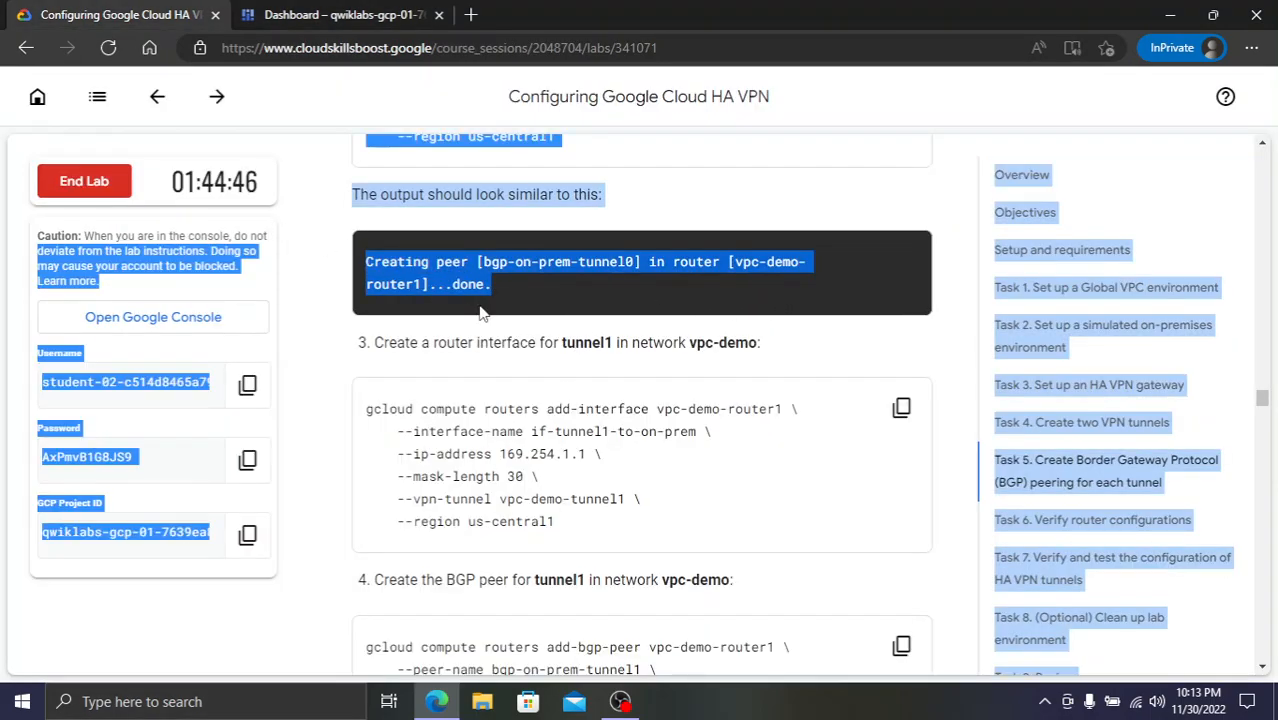
click(479, 313)
click(901, 408)
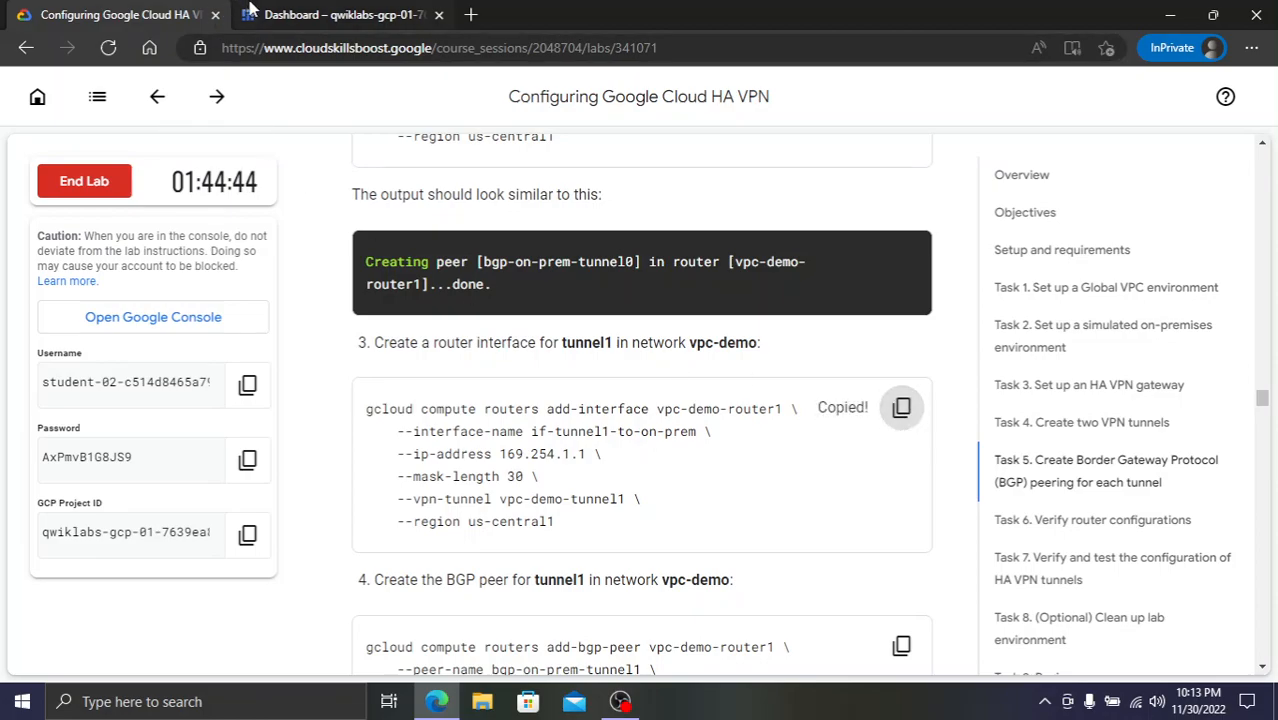
click(268, 12)
key(ctrl+v)
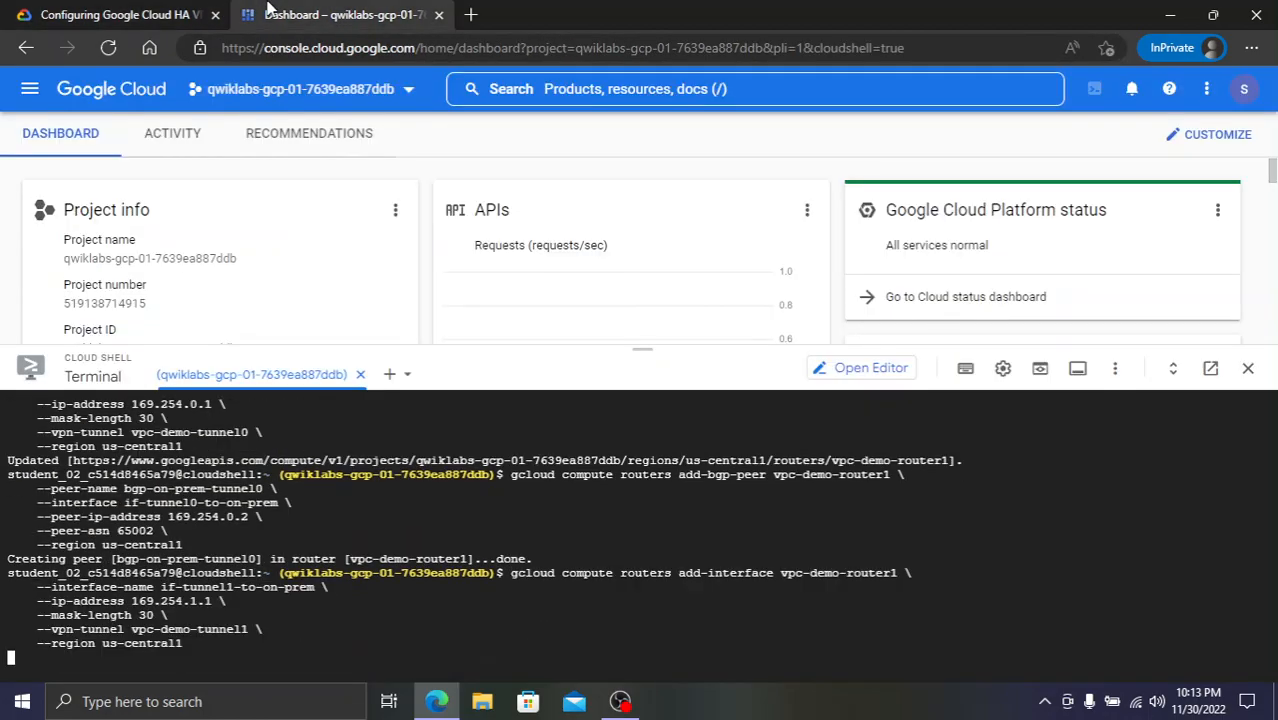
- Add BGP peer bgp-on-prem-tunnel1 to vpc-demo-router1 on interface if-tunnel1-to-on-prem with peer IP 169.254.1.2 and peer ASN 65002, using the lab's command
click(43, 12)
scroll(659, 240, down, 2)
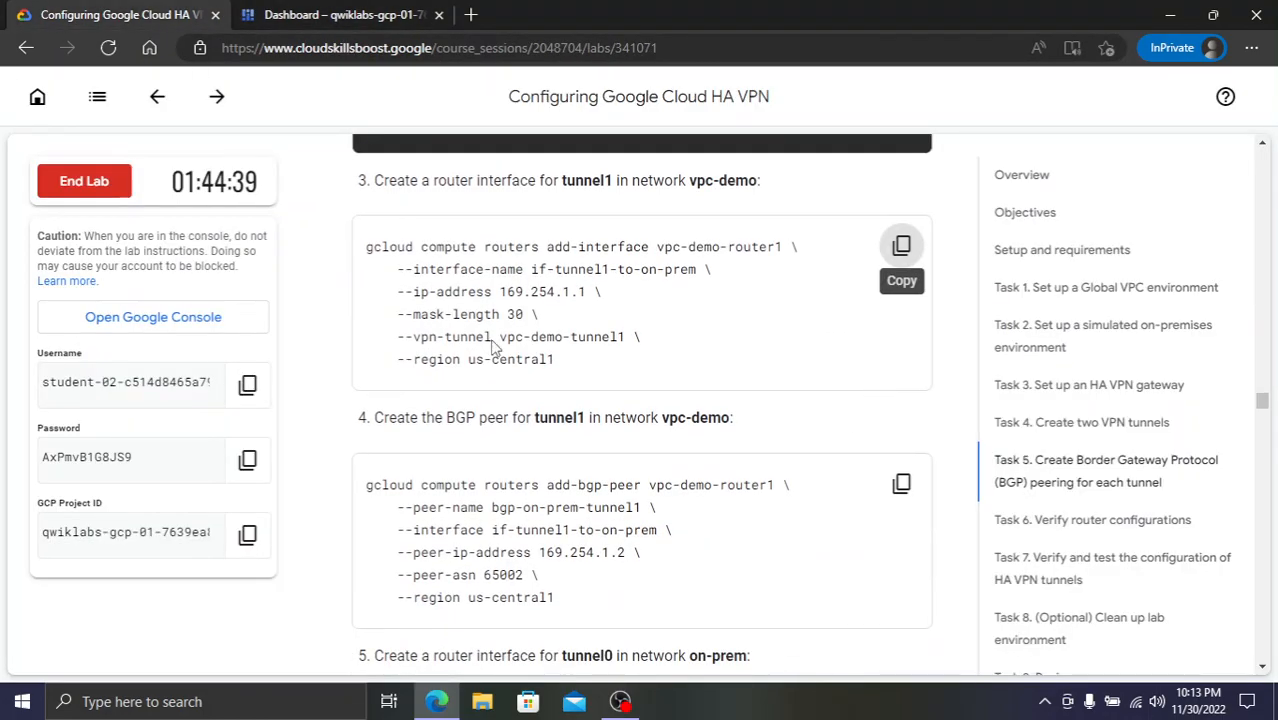
click(901, 484)
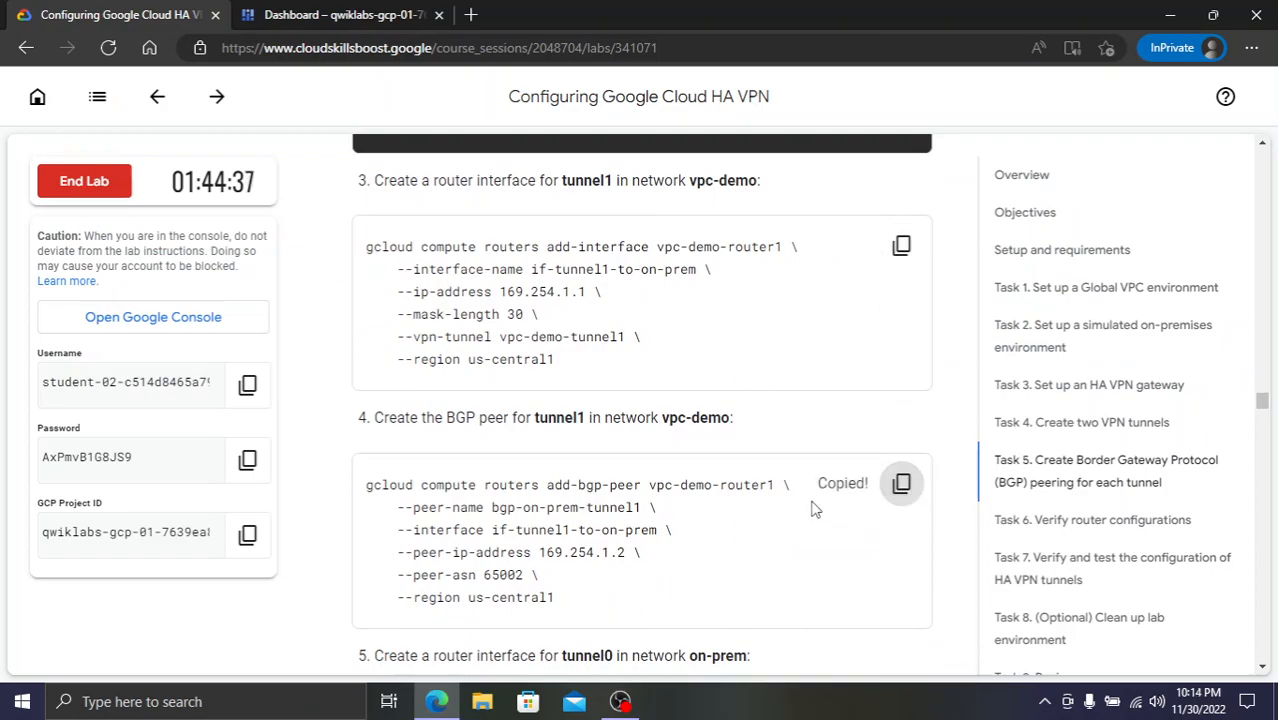
click(320, 12)
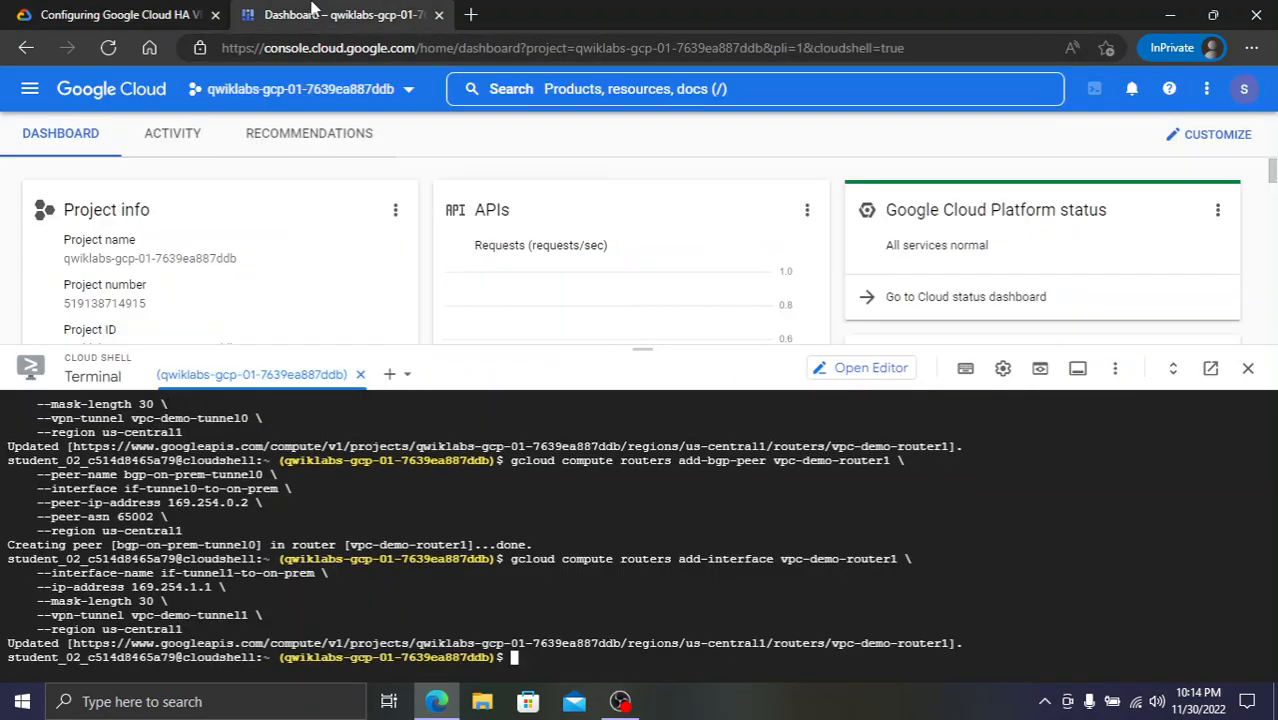
key(ctrl+v)
- Add interface if-tunnel0-to-vpc-demo to on-prem-router1 with IP address 169.254.0.2, mask length 30 and tunnel on-prem-tunnel0, using the lab's command
click(160, 8)
scroll(844, 380, down, 4)
click(902, 398)
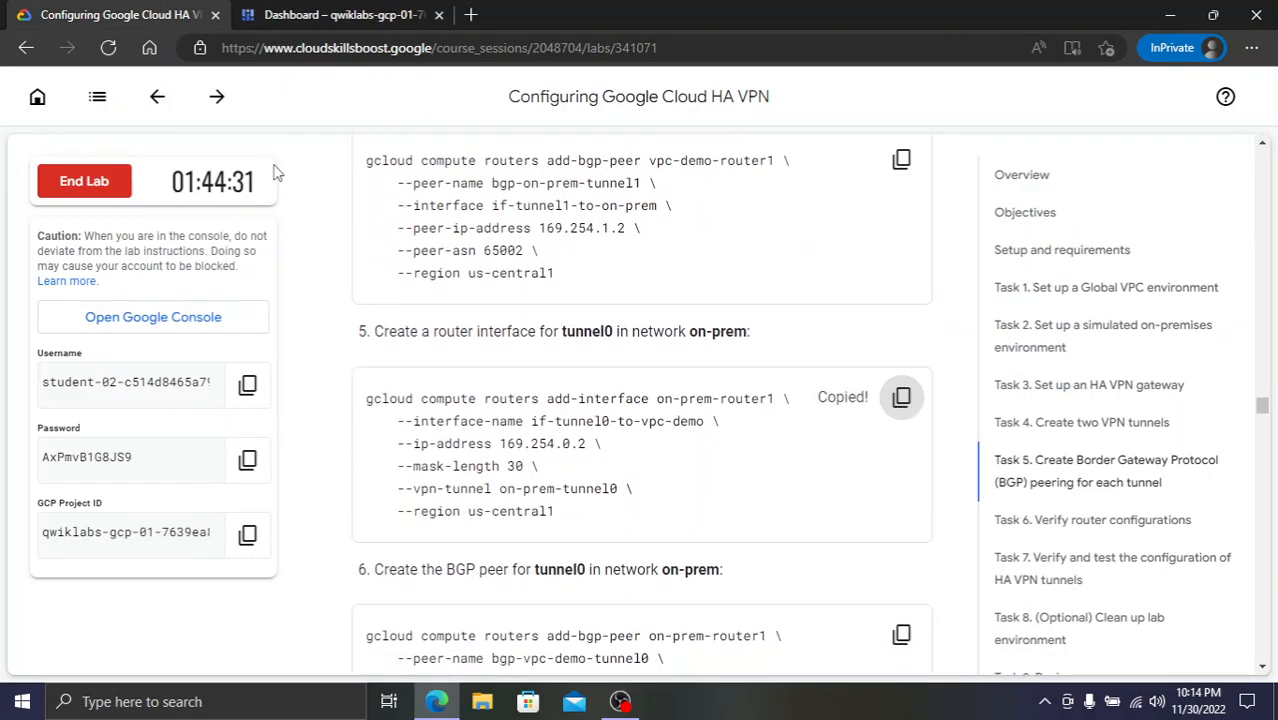
click(338, 16)
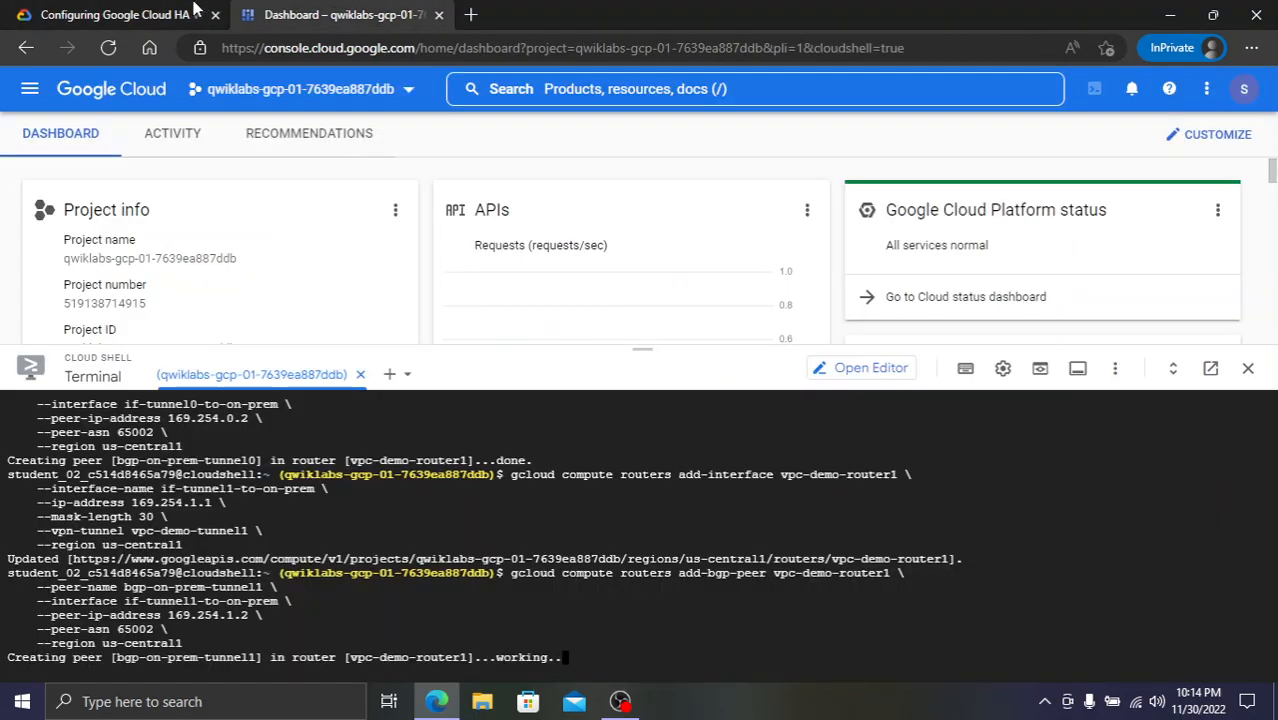
click(148, 10)
click(330, 15)
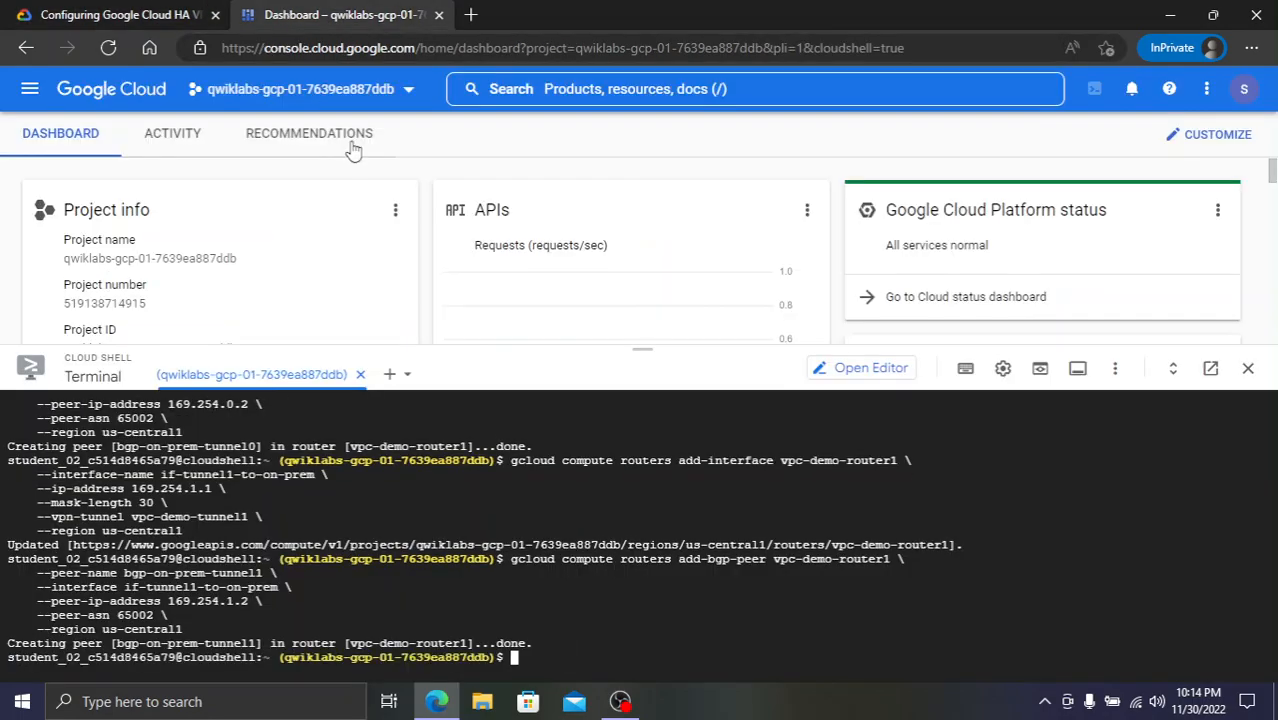
key(ctrl+v)
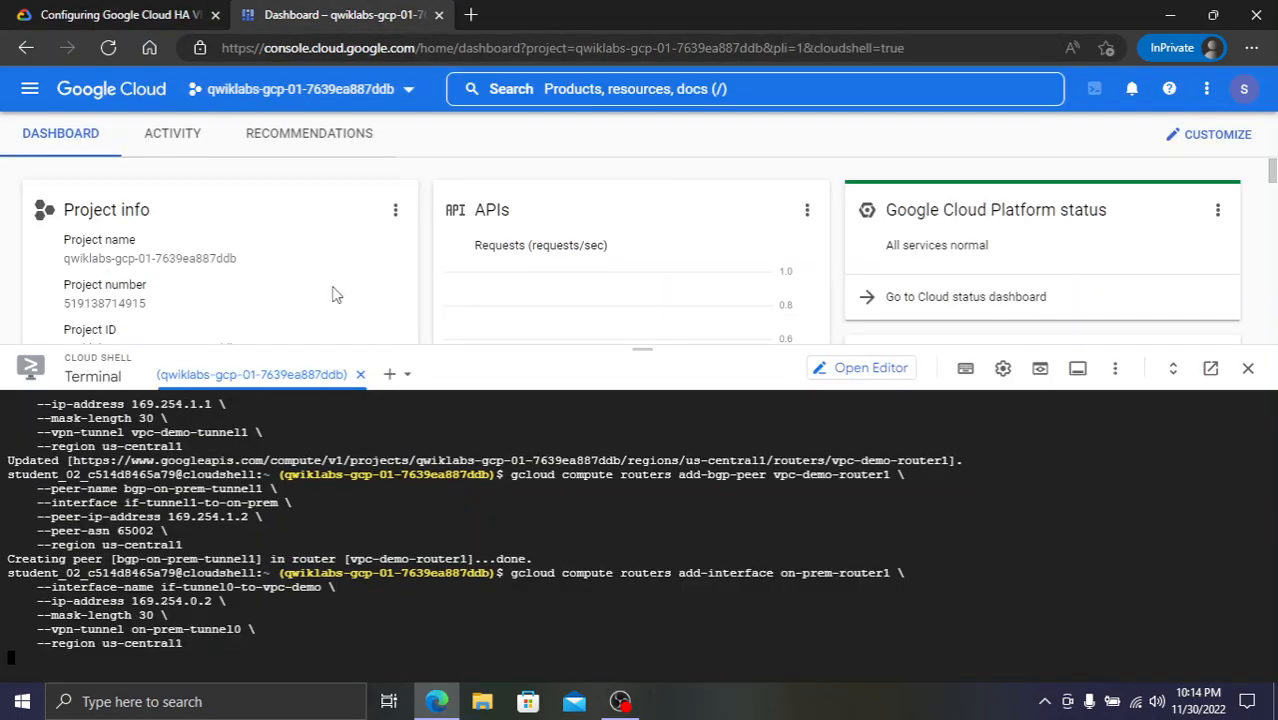
- Add BGP peer bgp-vpc-demo-tunnel0 to on-prem-router1 on interface if-tunnel0-to-vpc-demo with peer IP 169.254.0.1 and peer ASN 65001, using the lab's command
click(30, 15)
scroll(683, 497, down, 2)
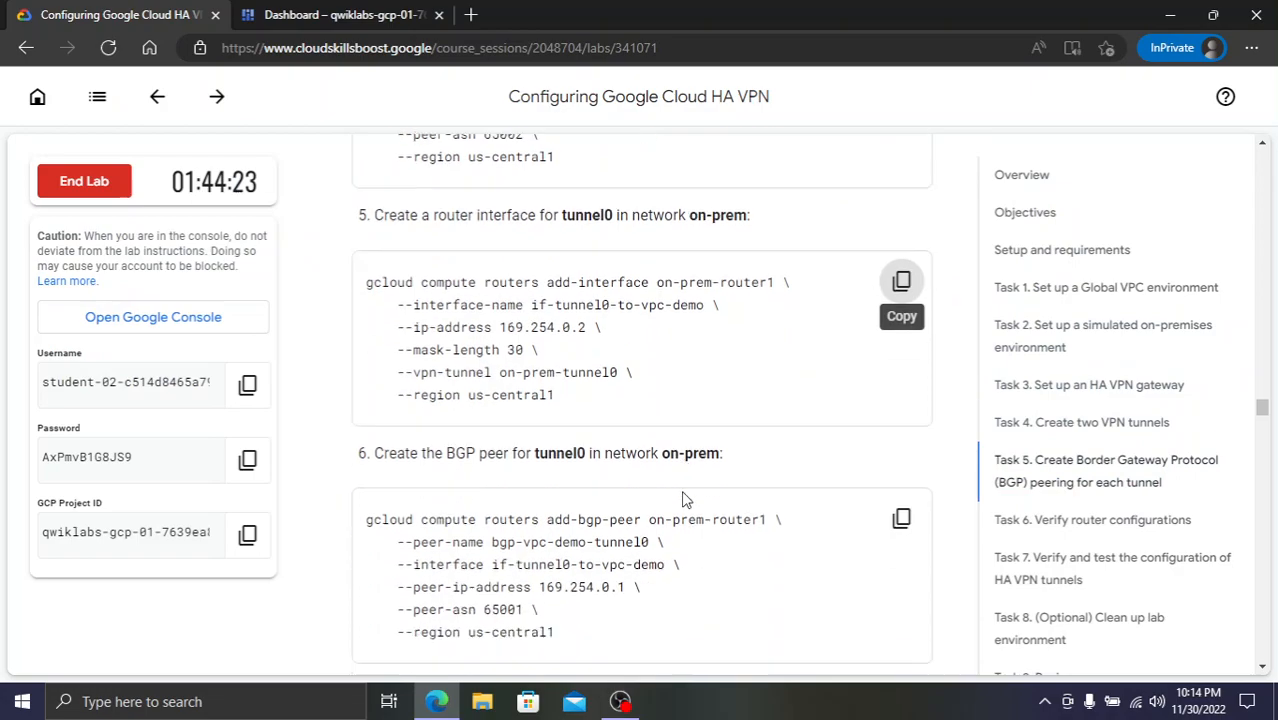
click(900, 478)
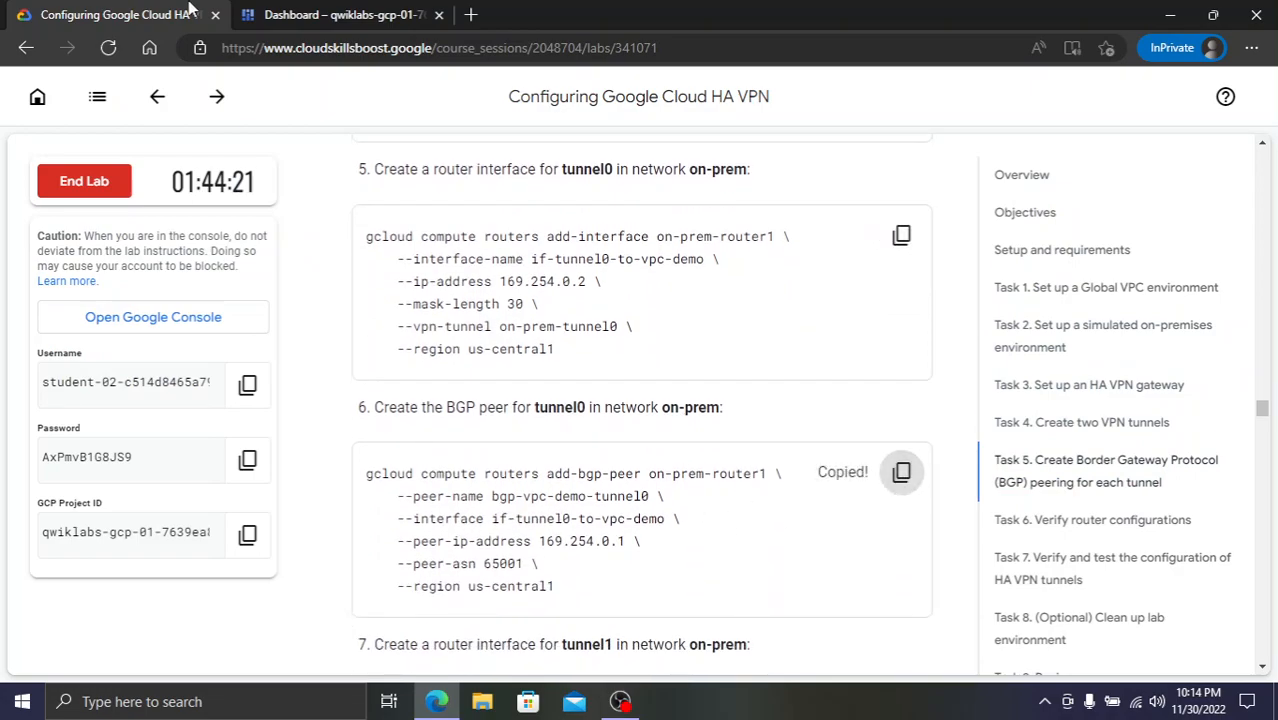
click(318, 13)
key(ctrl+v)
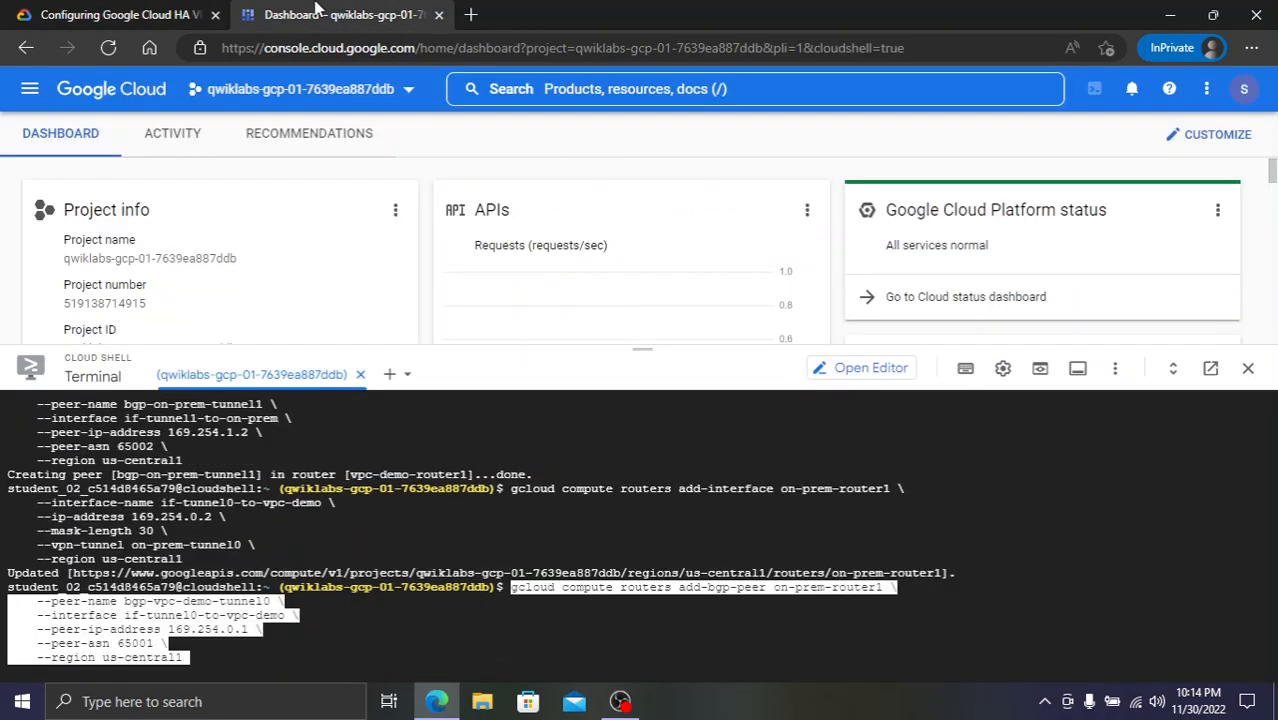
- Add interface if-tunnel1-to-vpc-demo to on-prem-router1 with IP address 169.254.1.2, mask length 30 and tunnel on-prem-tunnel1, using the lab's command
click(120, 14)
scroll(716, 375, down, 1)
scroll(716, 375, down, 1)
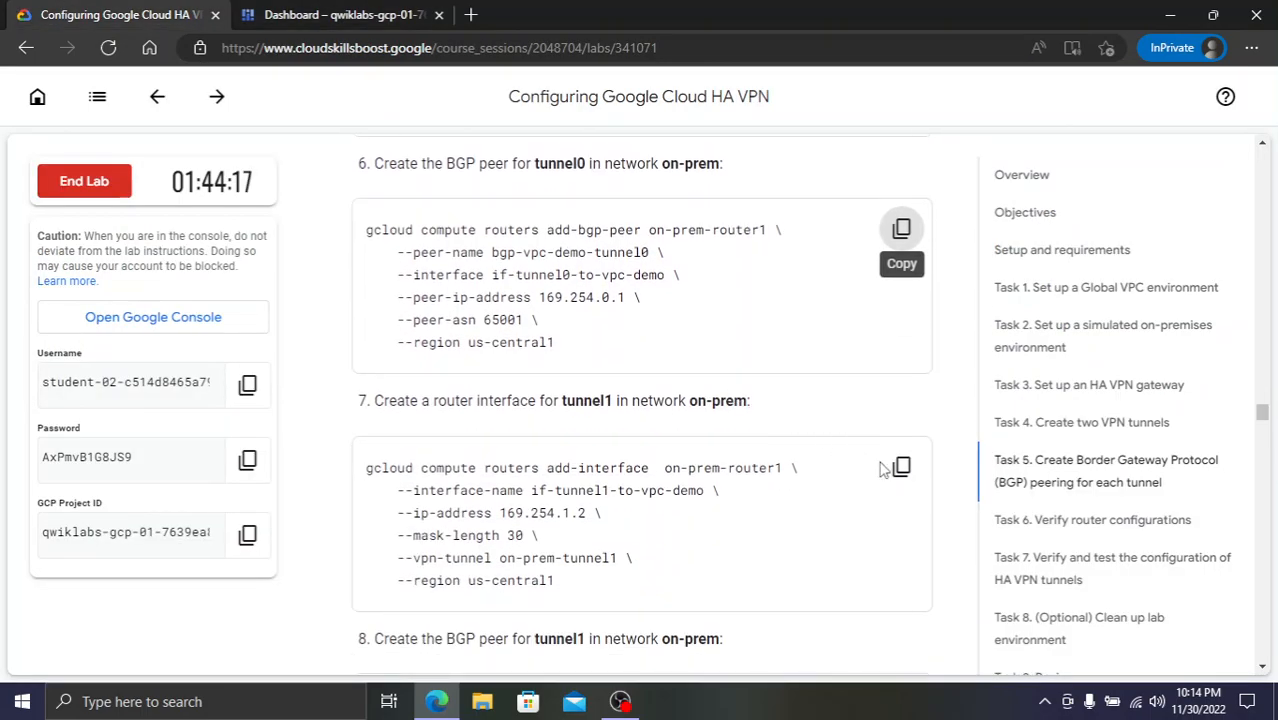
click(901, 466)
click(318, 13)
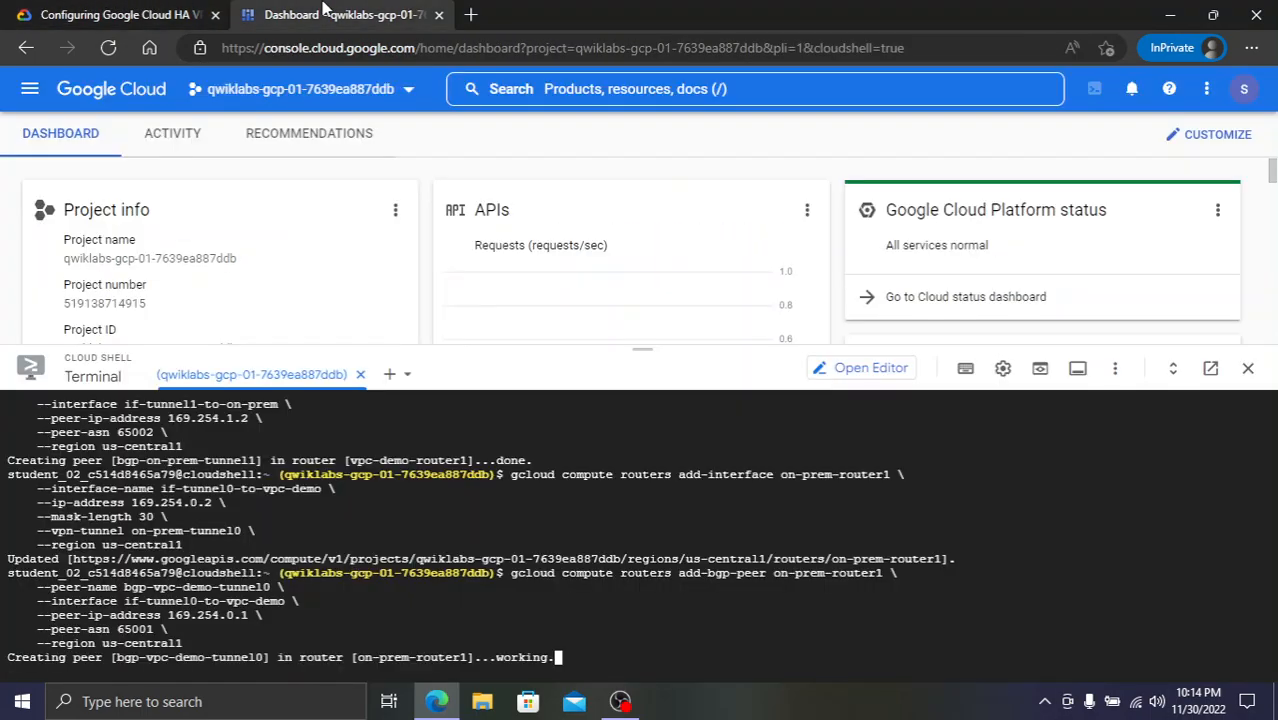
key(ctrl+v)
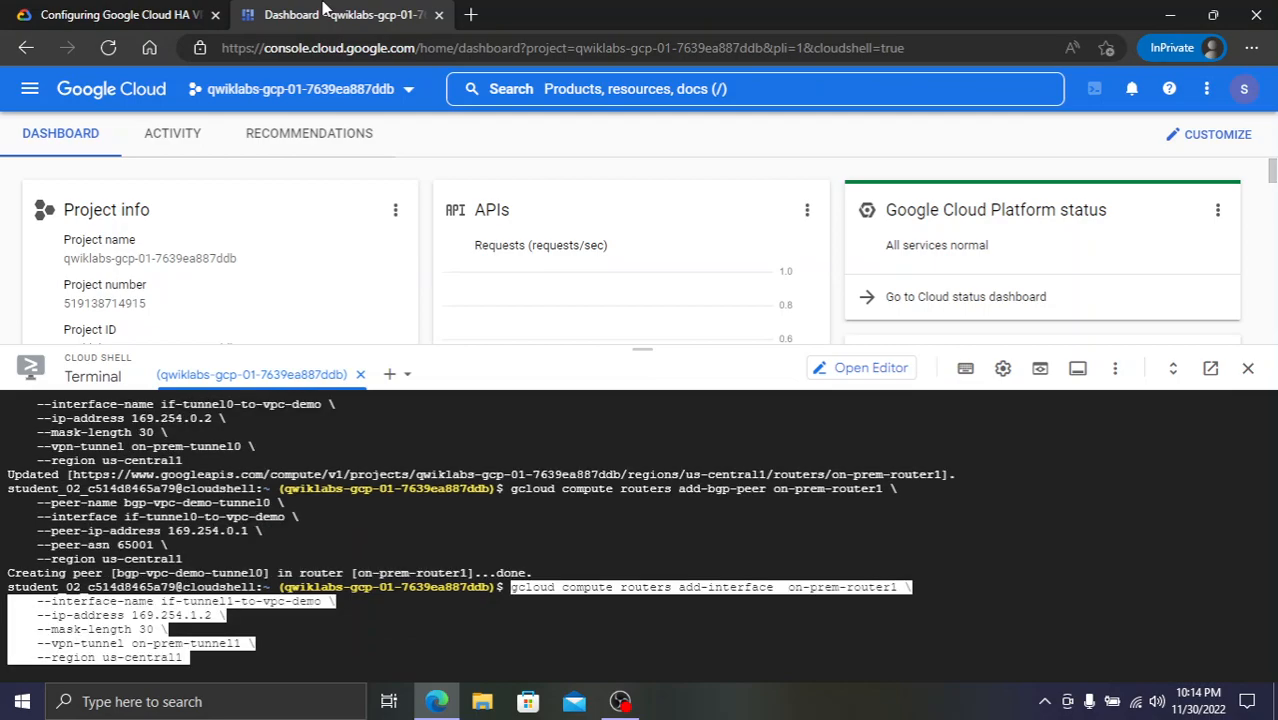
- Add BGP peer bgp-vpc-demo-tunnel1 to on-prem-router1 on interface if-tunnel1-to-vpc-demo with peer IP 169.254.1.1 and peer ASN 65001, using the lab's command
click(94, 14)
scroll(690, 333, down, 3)
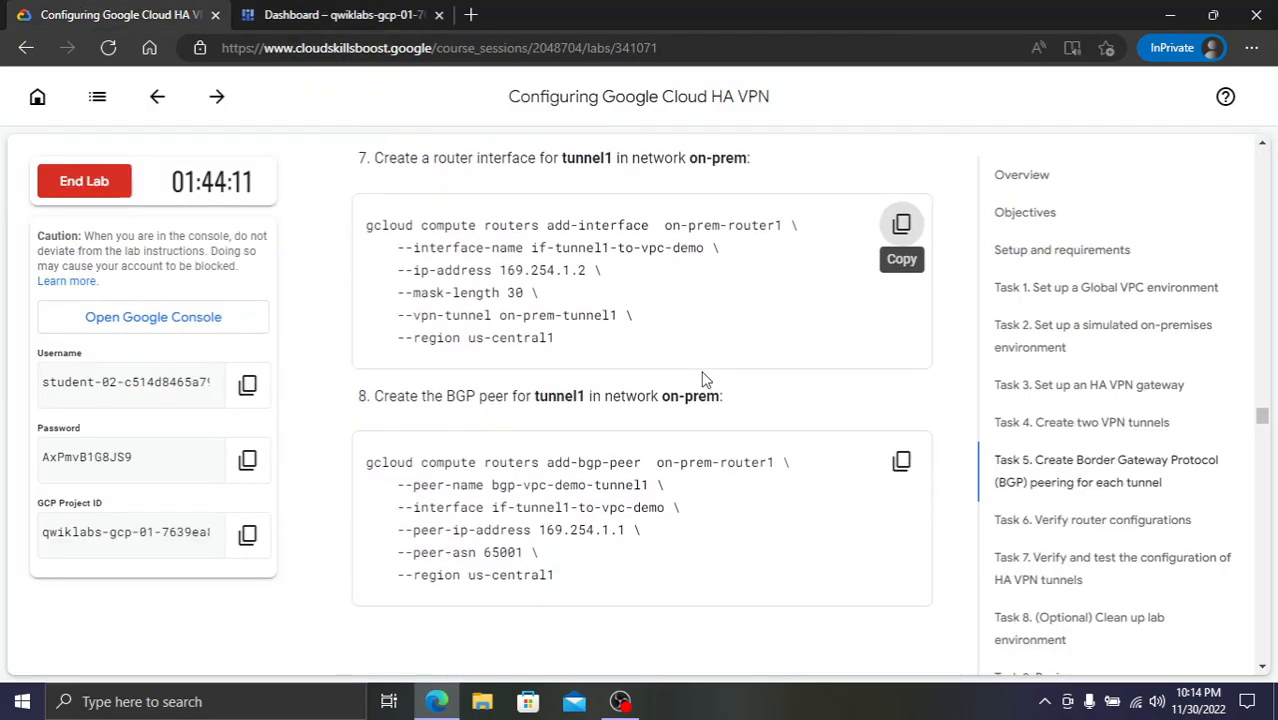
click(901, 380)
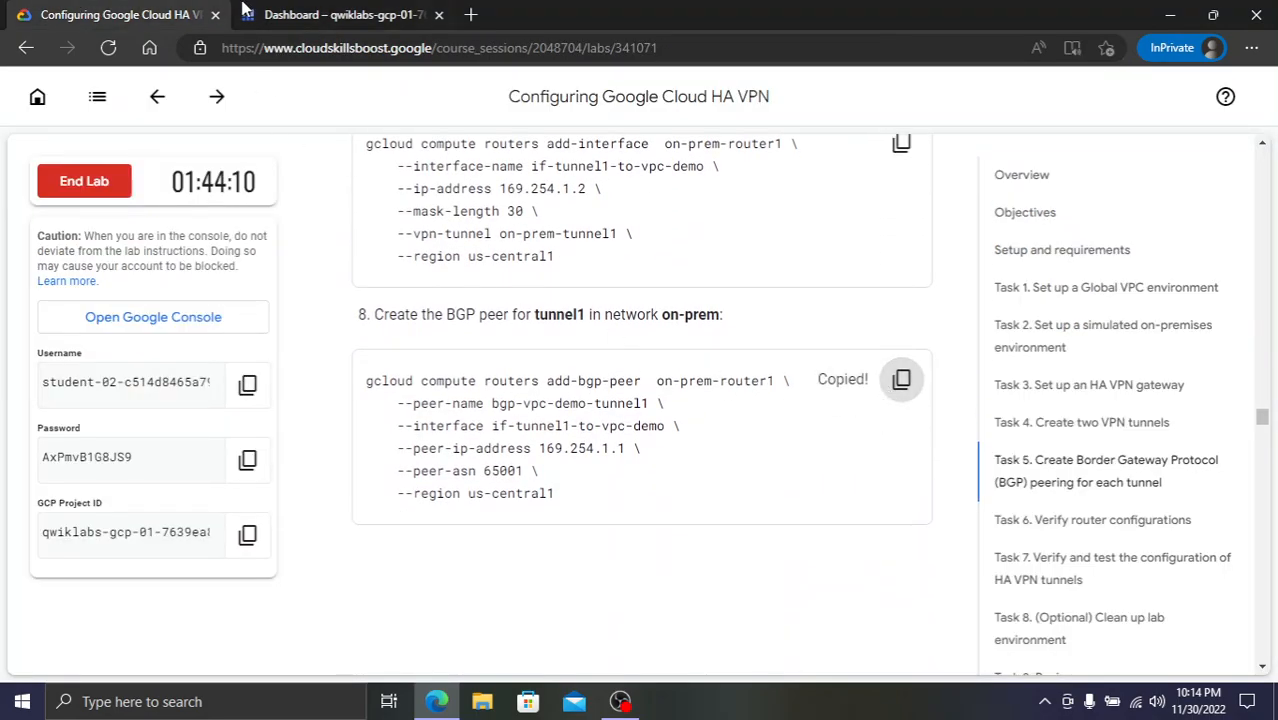
click(290, 14)
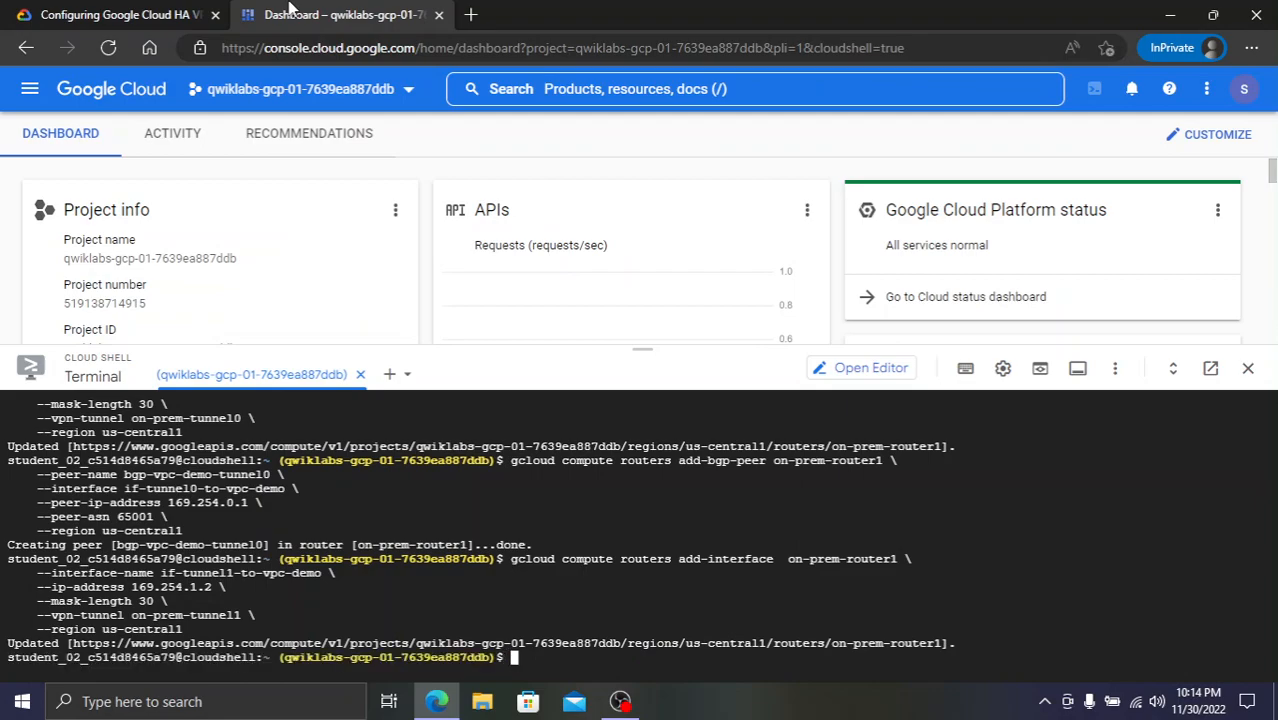
key(ctrl+v)
key(Return)
- Run Task 6's describe command in Cloud Shell to view the settings of router vpc-demo-router1 in us-central1
click(202, 12)
scroll(588, 361, down, 2)
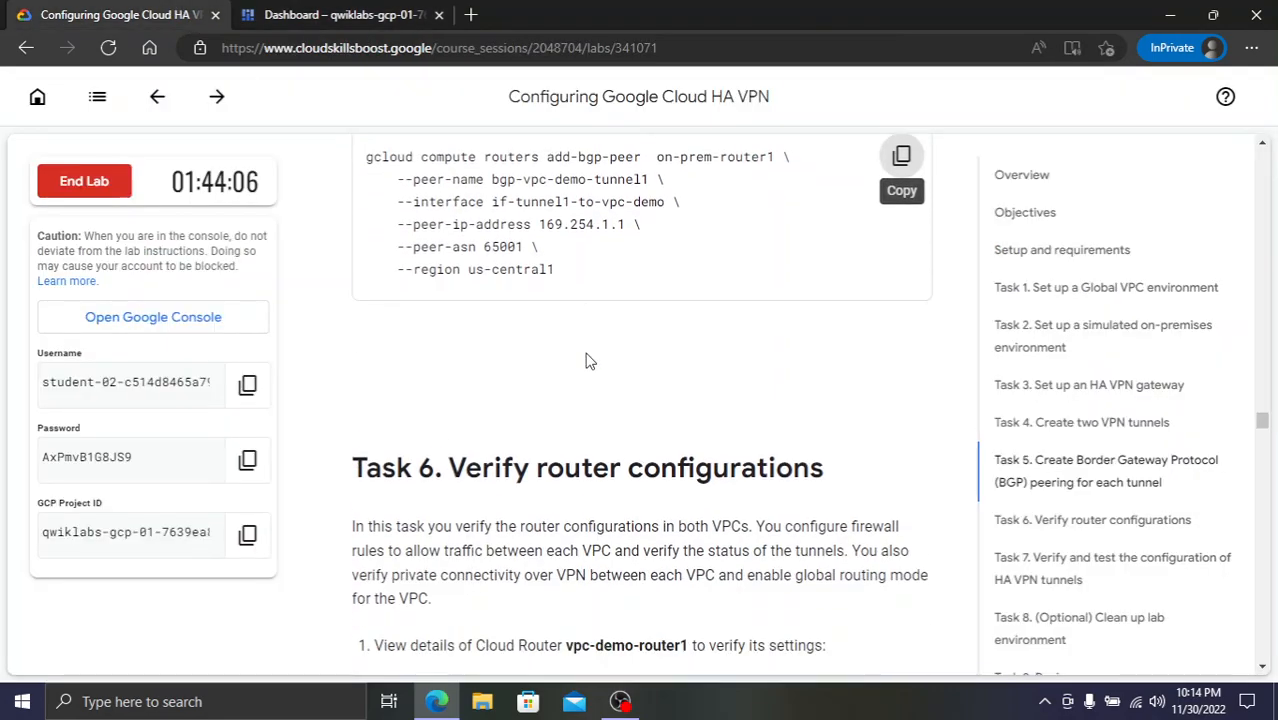
scroll(588, 361, down, 3)
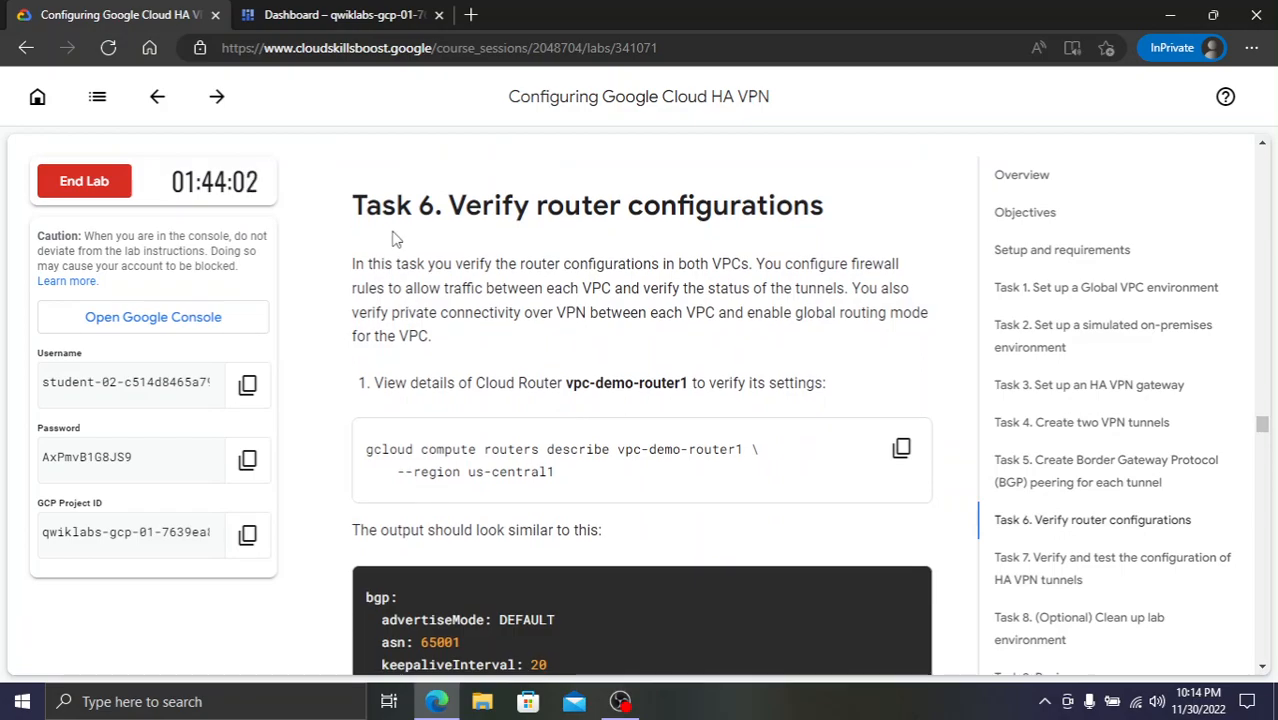
scroll(740, 385, down, 1)
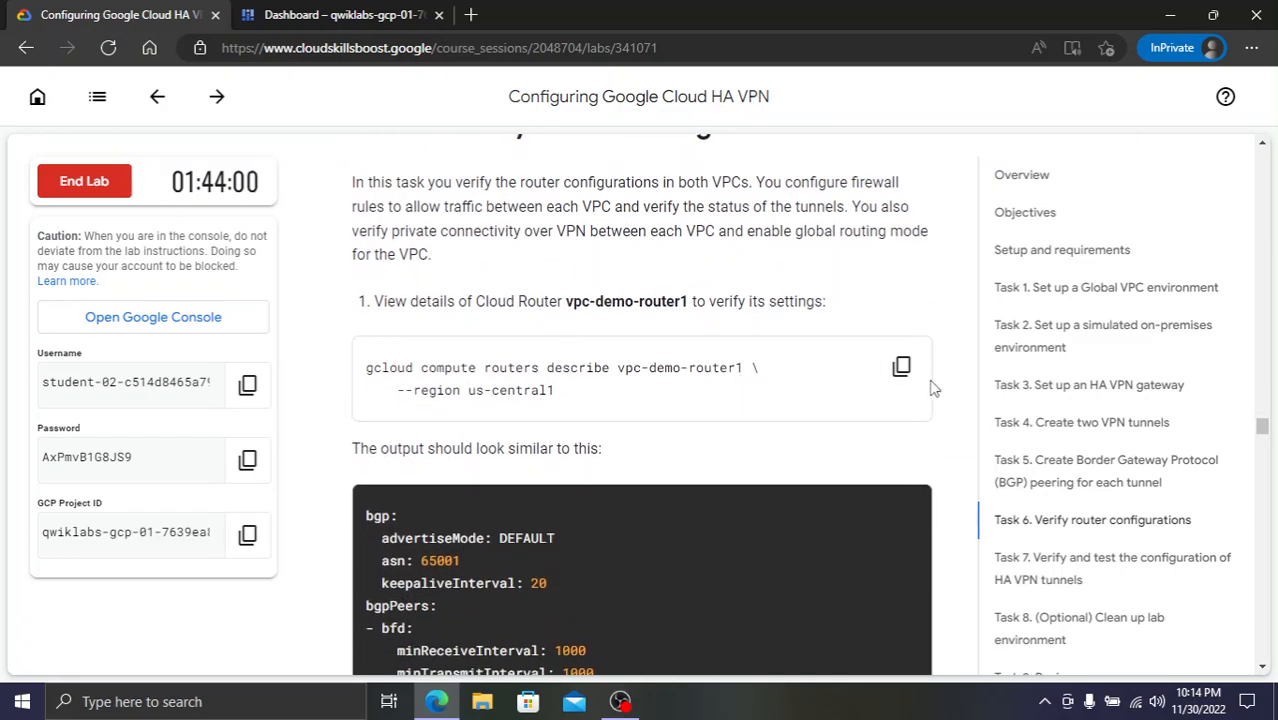
click(901, 366)
click(367, 18)
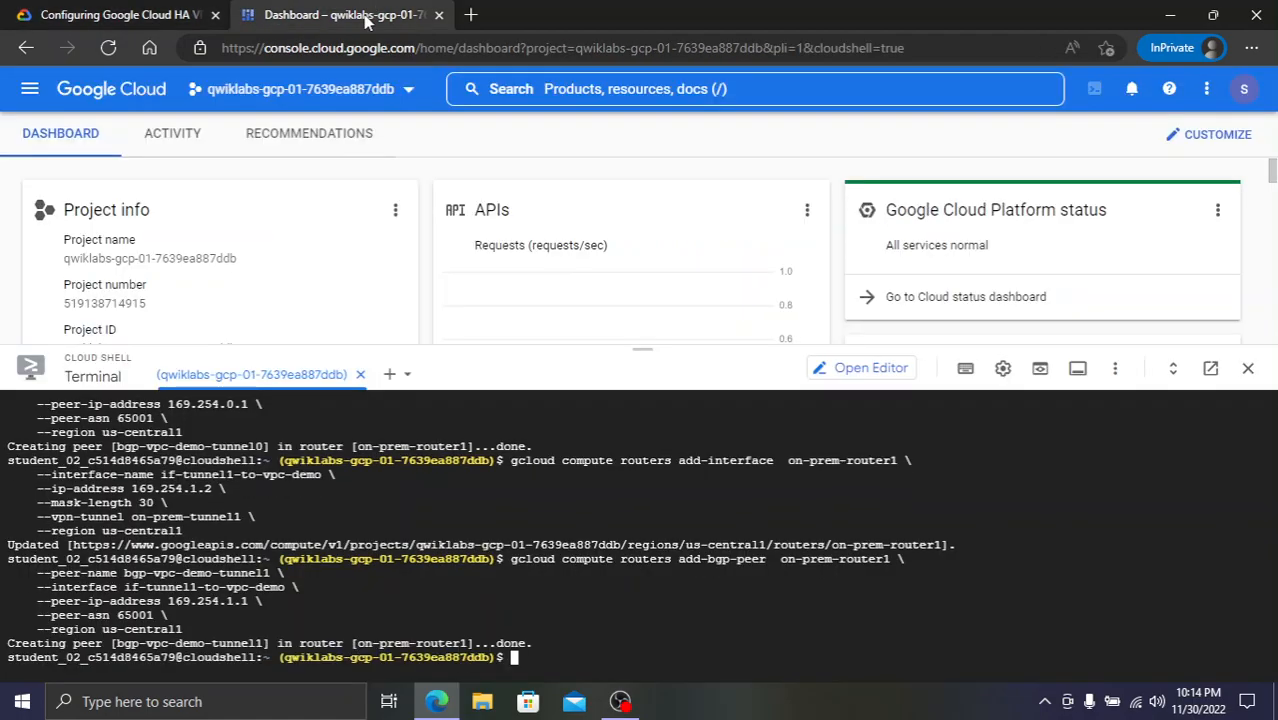
key(ctrl+v)
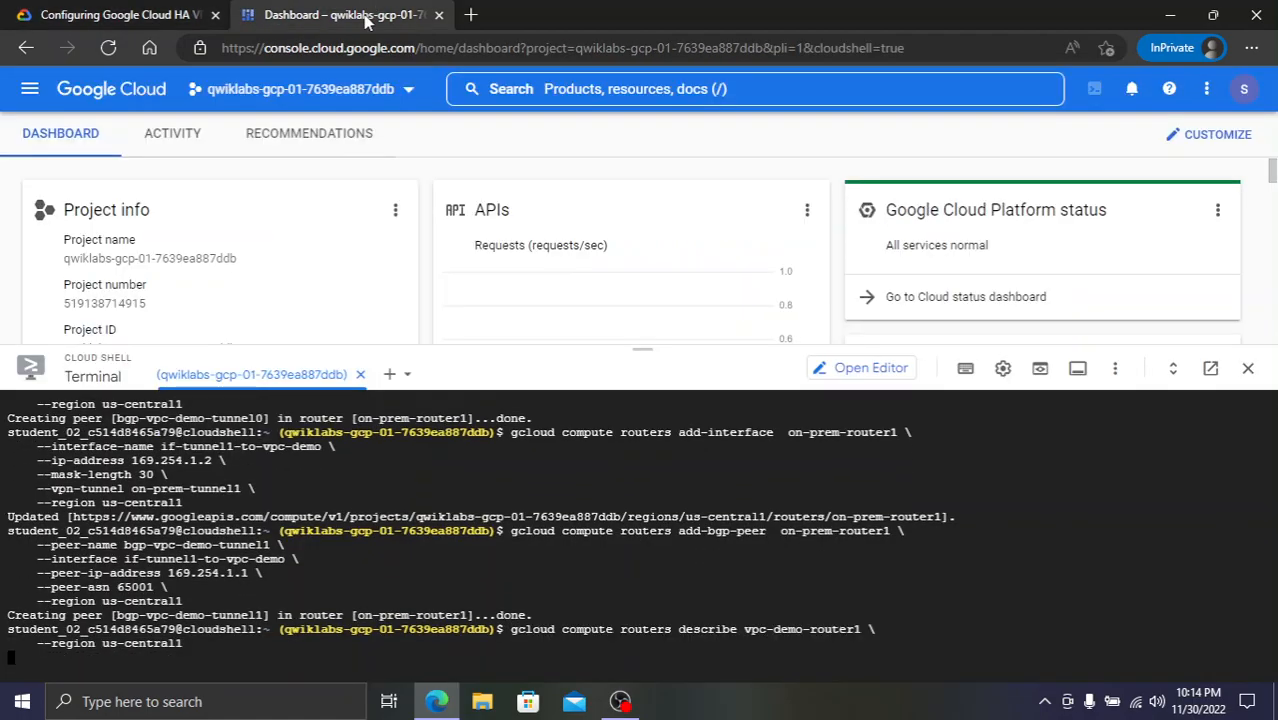
- Run the lab's describe command in Cloud Shell to view the settings of router on-prem-router1 in us-central1
click(10, 6)
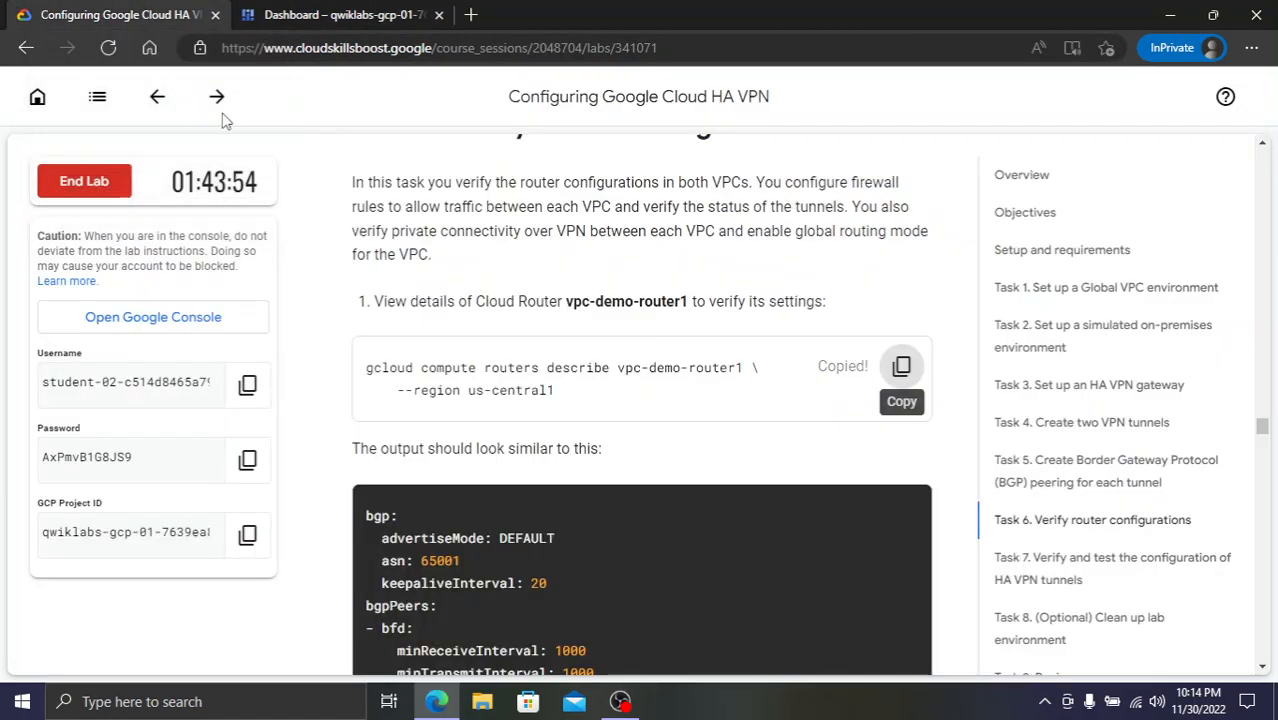
scroll(664, 403, down, 5)
scroll(667, 417, down, 5)
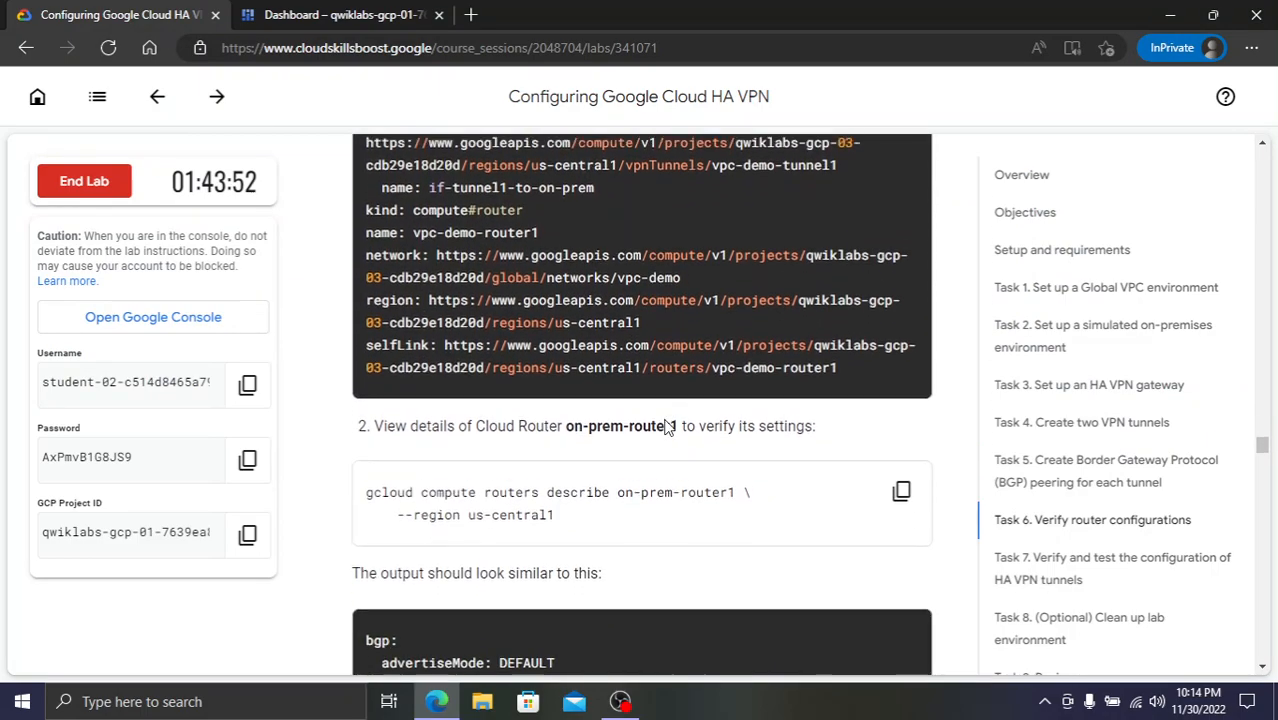
click(901, 479)
click(281, 9)
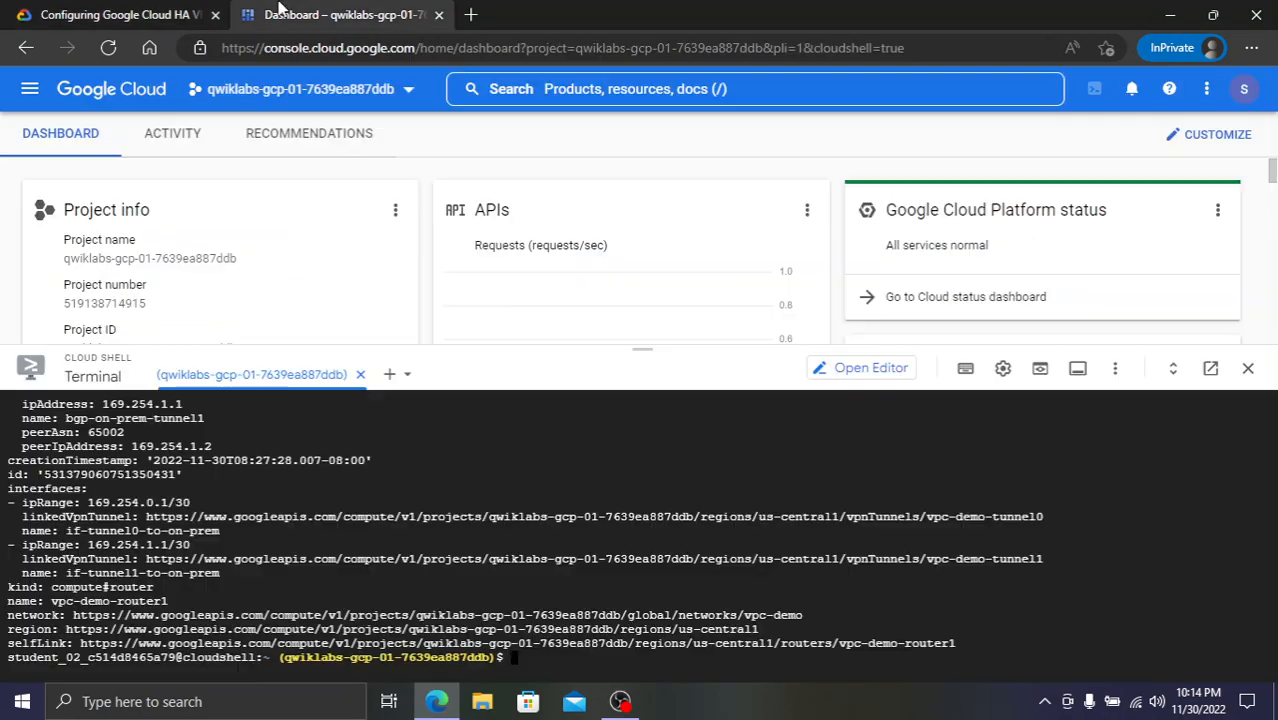
key(ctrl+v)
key(Return)
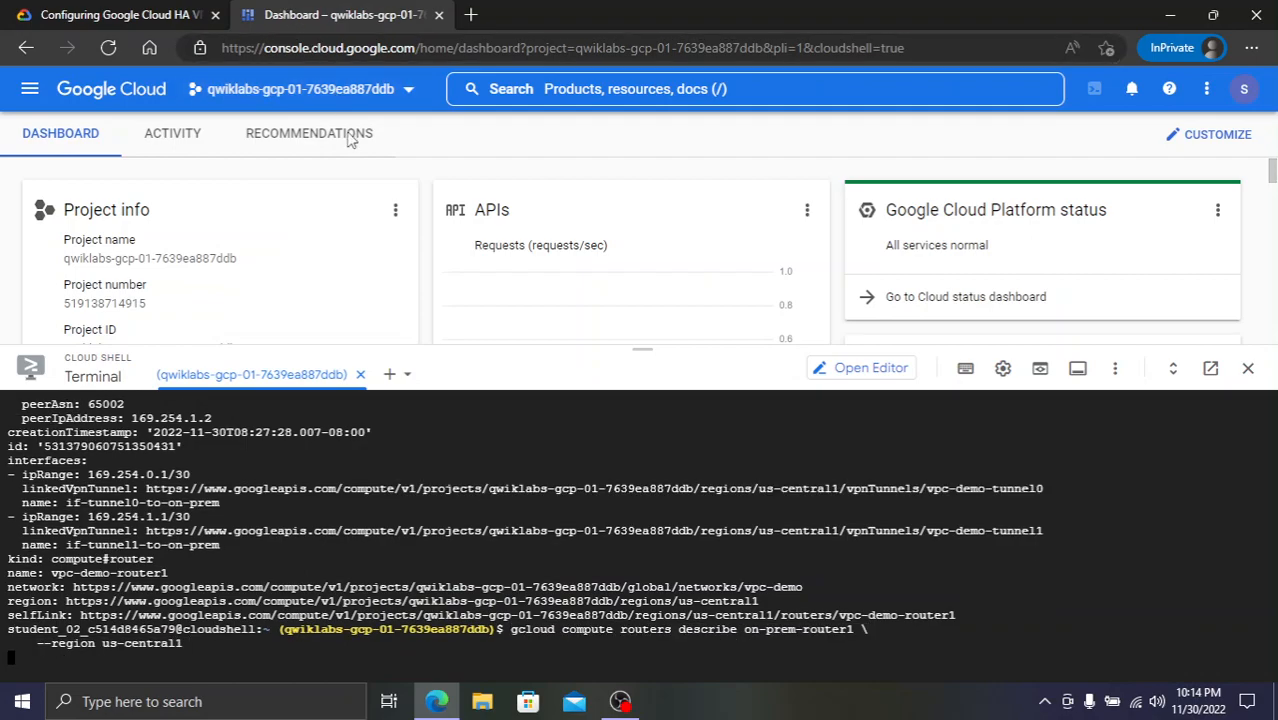
- Create firewall rule vpc-demo-allow-subnets-from-on-prem on network vpc-demo, allowing tcp, udp and icmp from 192.168.1.0/24, using the lab's command
click(90, 12)
scroll(605, 342, down, 9)
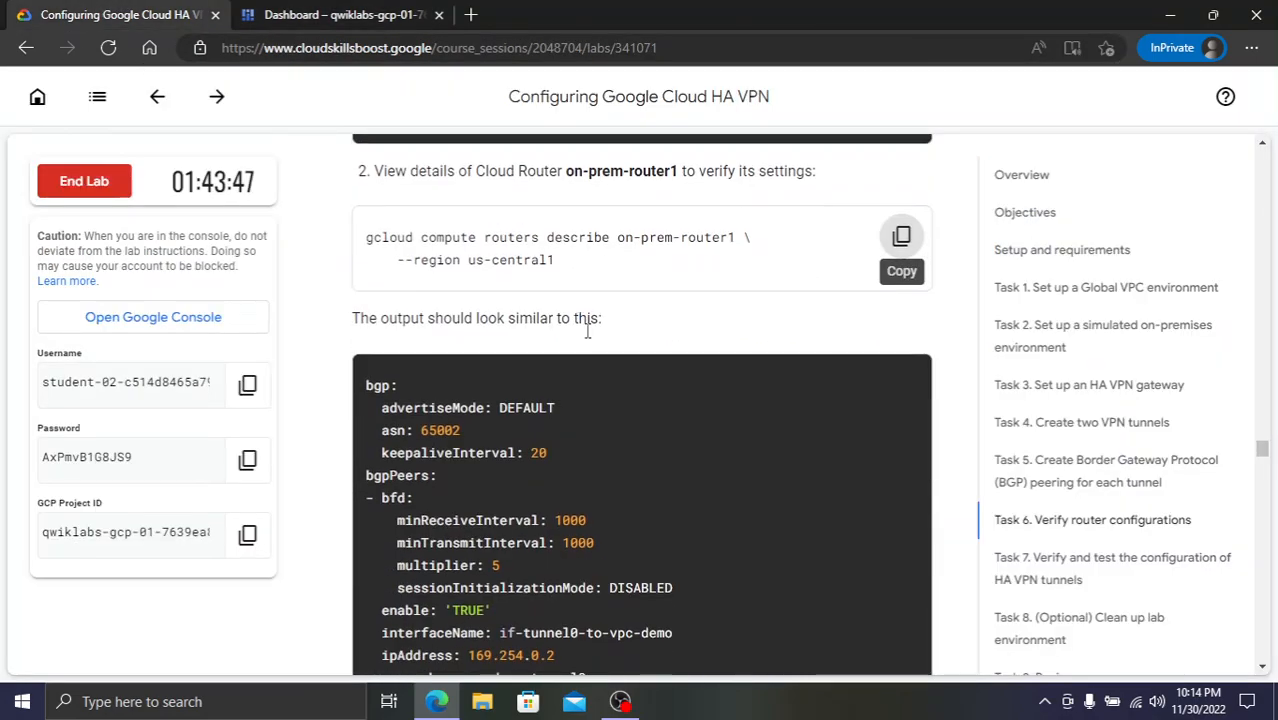
scroll(605, 342, down, 10)
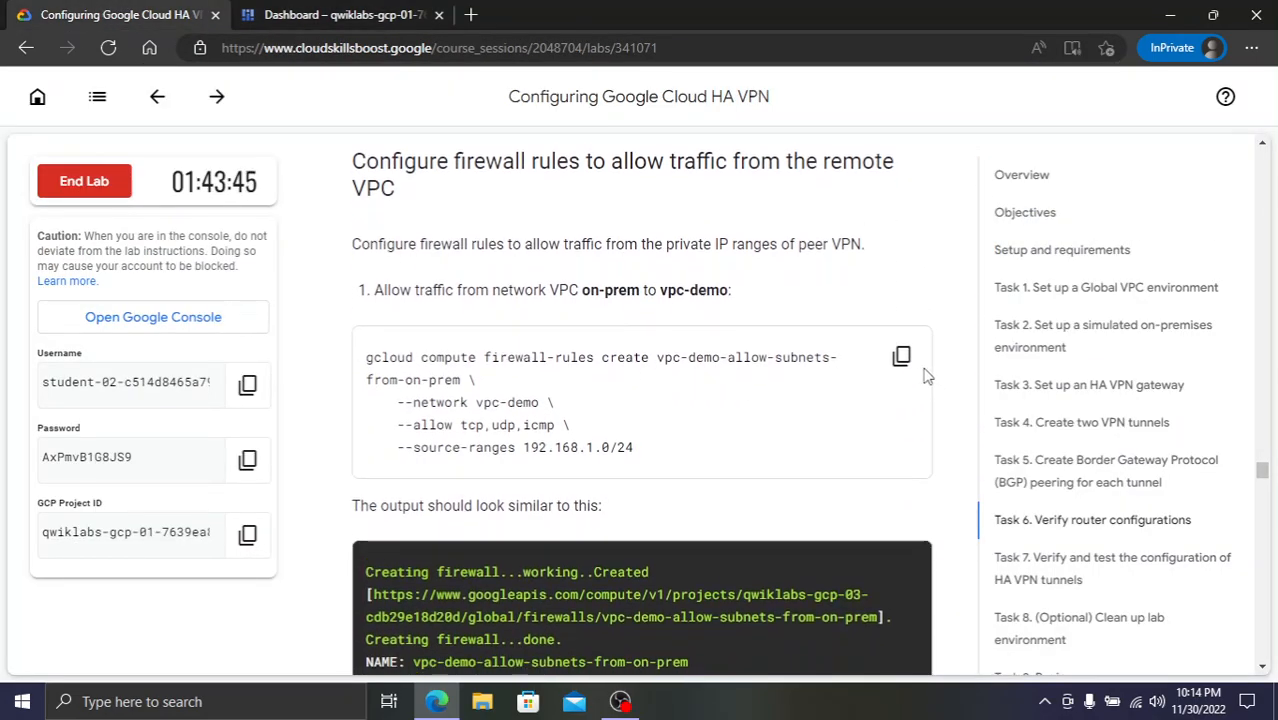
click(902, 357)
click(312, 10)
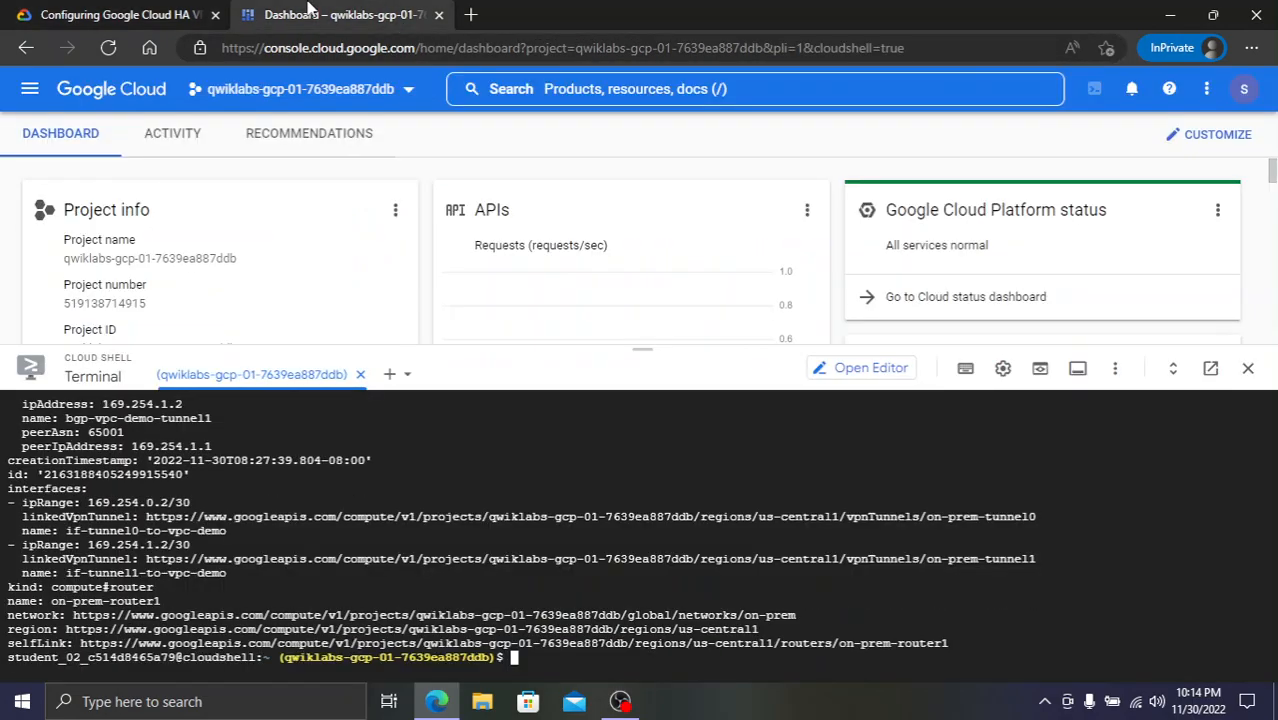
key(ctrl+v)
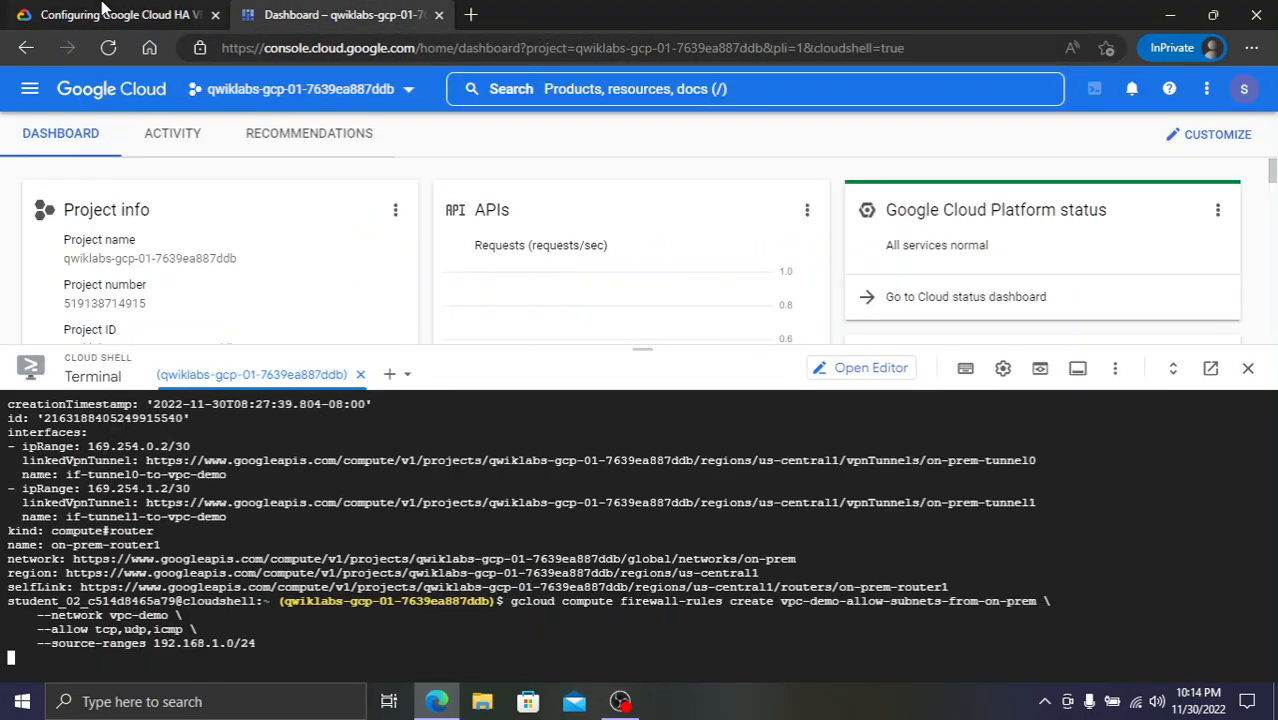
- Create firewall rule on-prem-allow-subnets-from-vpc-demo on network on-prem, allowing tcp, udp and icmp from 10.1.1.0/24 and 10.2.1.0/24, using the lab's command
click(114, 12)
scroll(588, 430, down, 7)
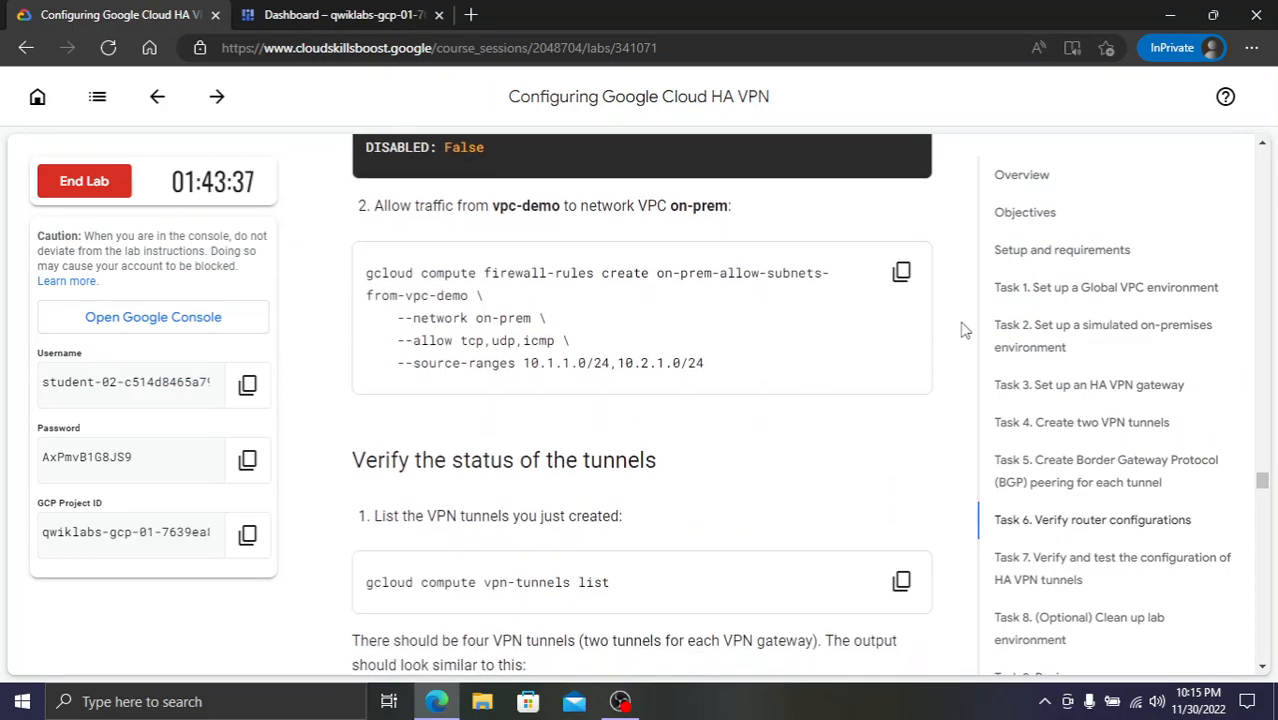
click(901, 271)
click(285, 12)
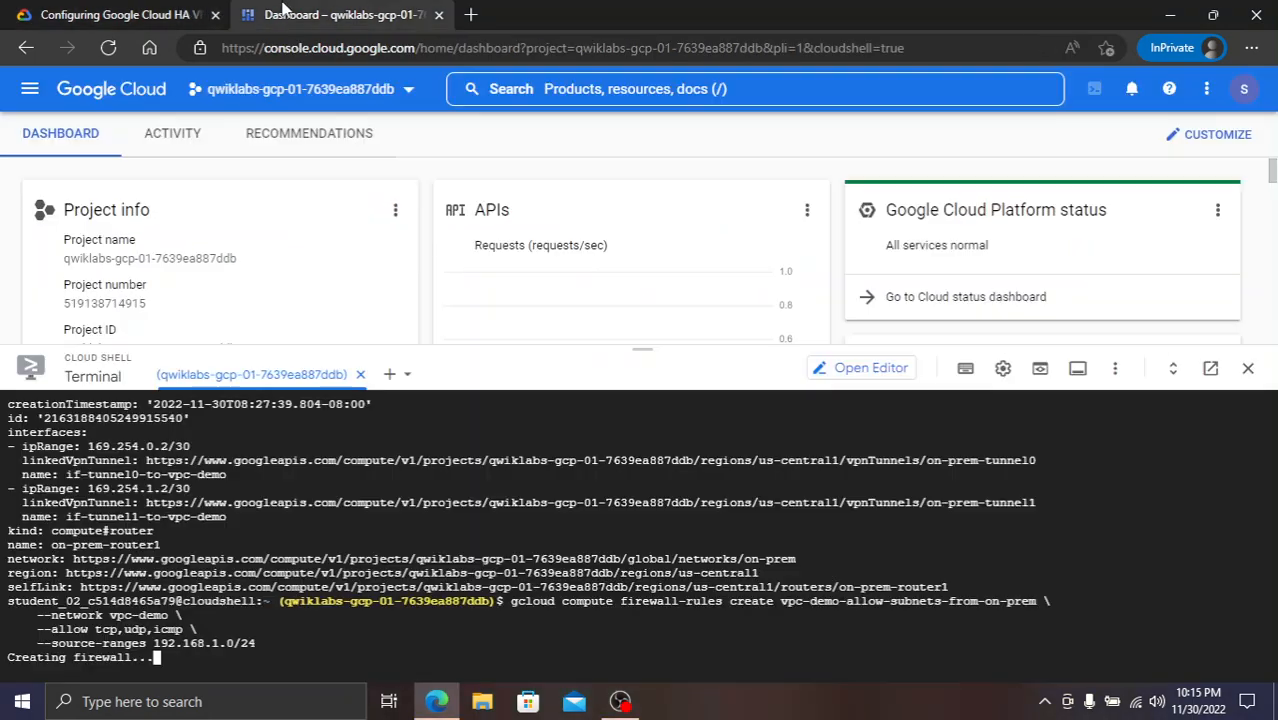
click(114, 12)
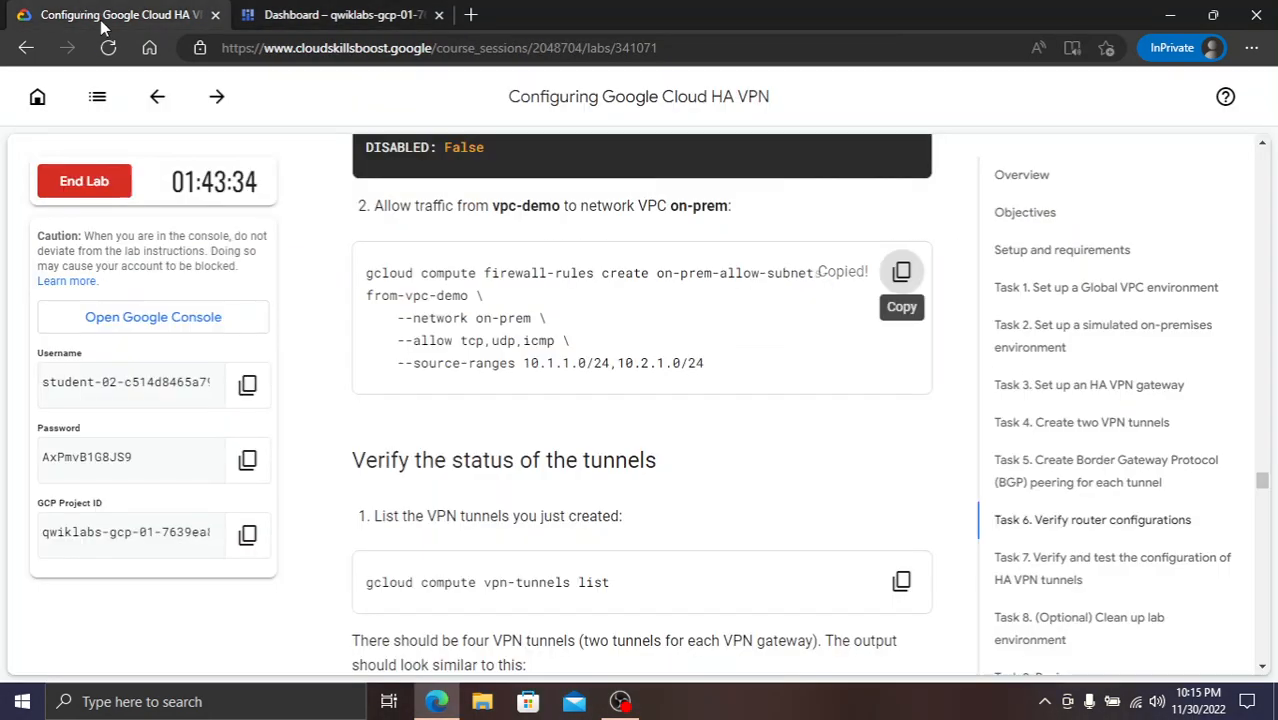
click(305, 12)
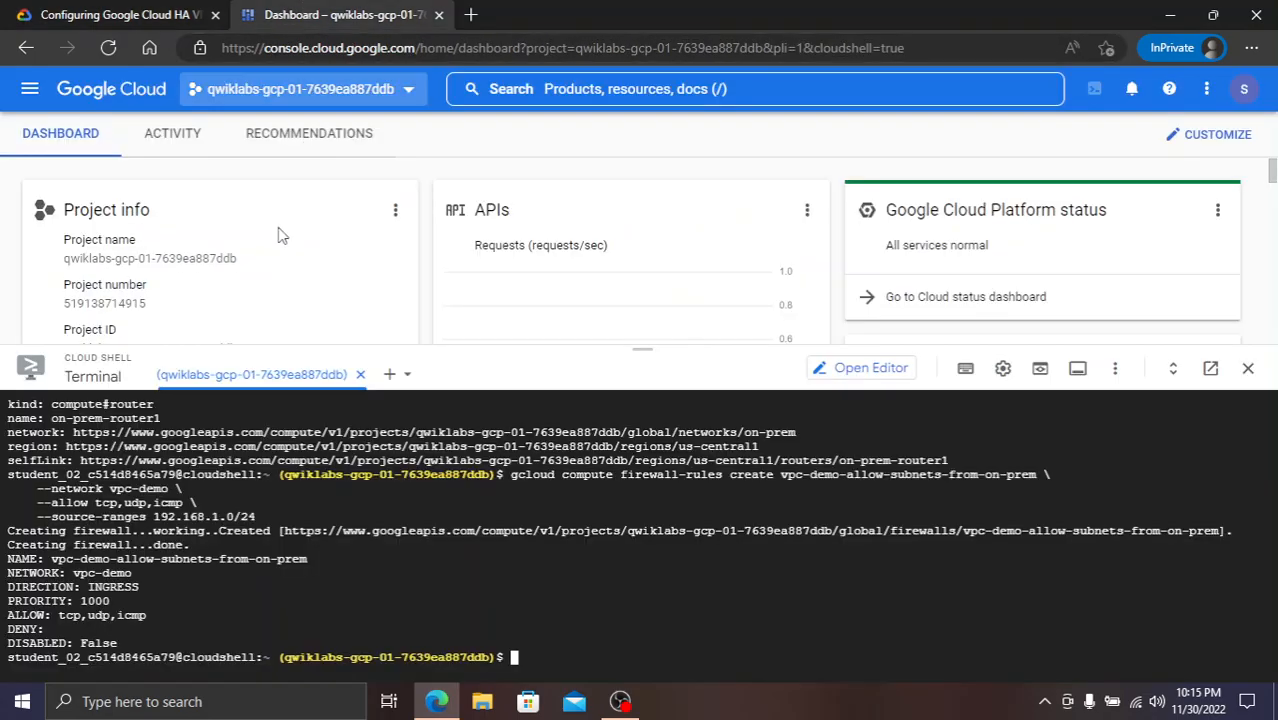
key(ctrl+v)
key(Return)
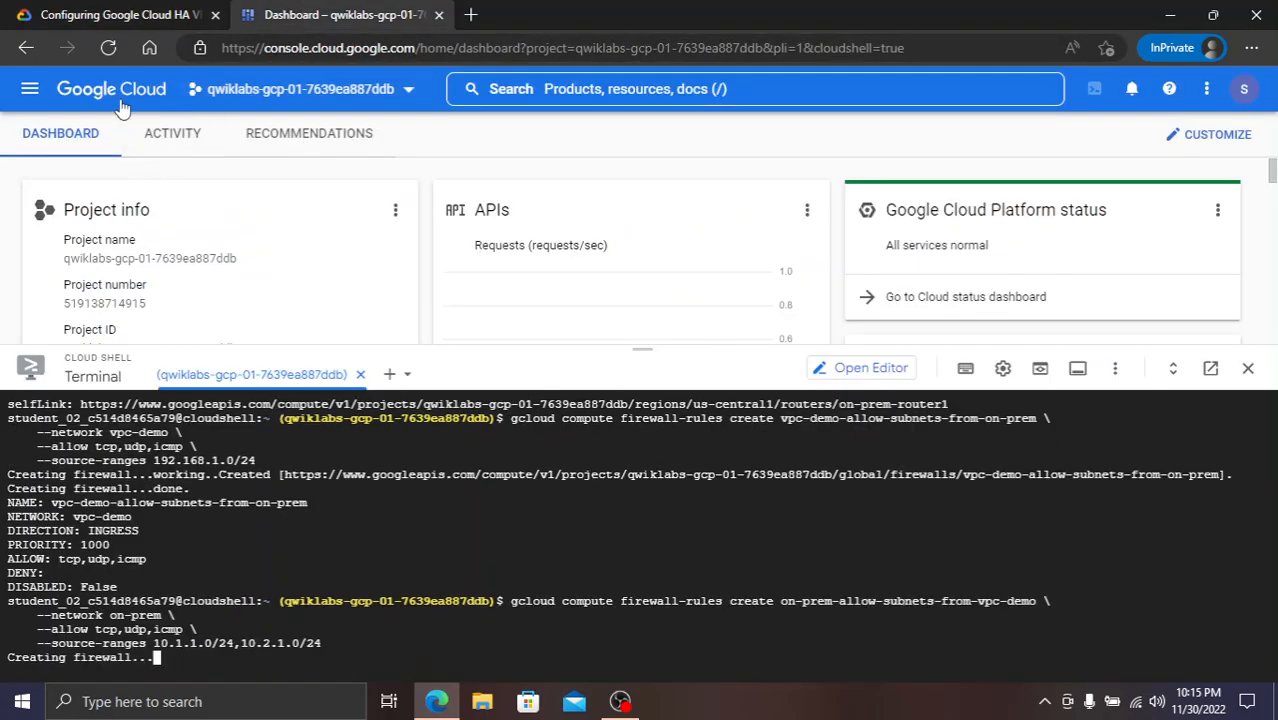
- List the project's VPN tunnels in Cloud Shell with gcloud compute vpn-tunnels list from the lab instructions
click(120, 14)
scroll(1010, 507, down, 2)
click(901, 416)
click(410, 14)
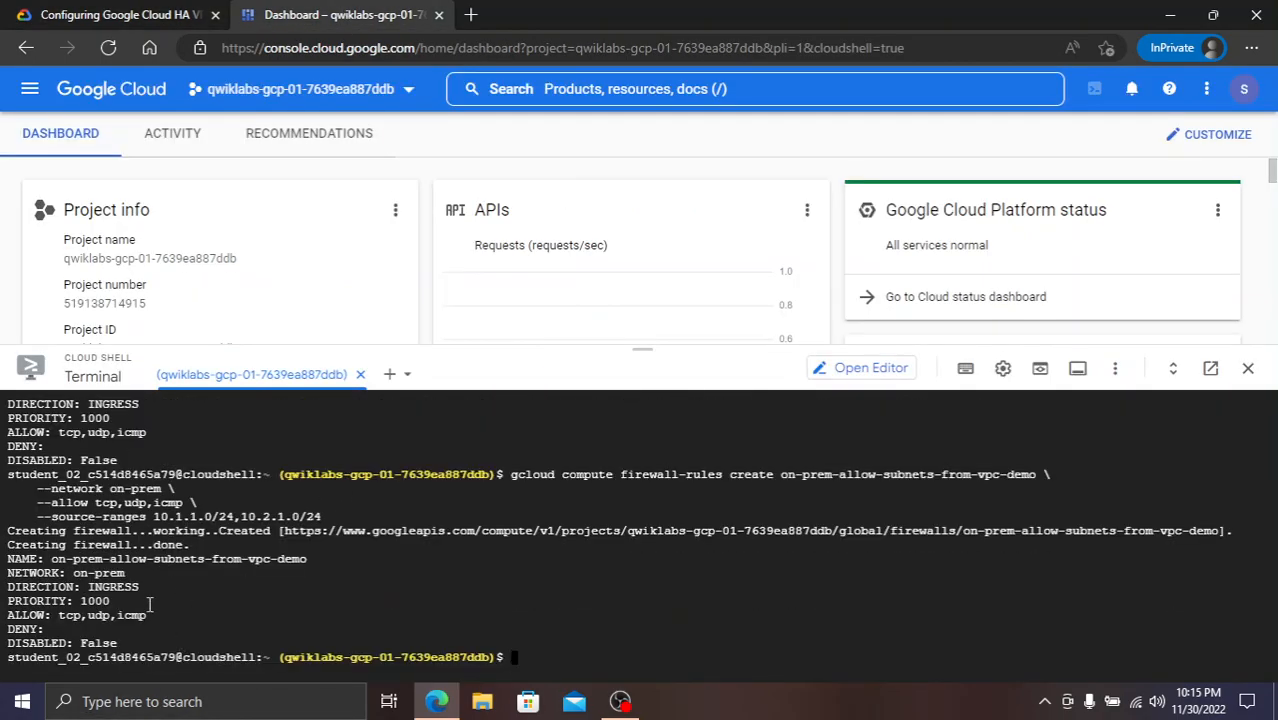
key(ctrl+v)
key(Return)
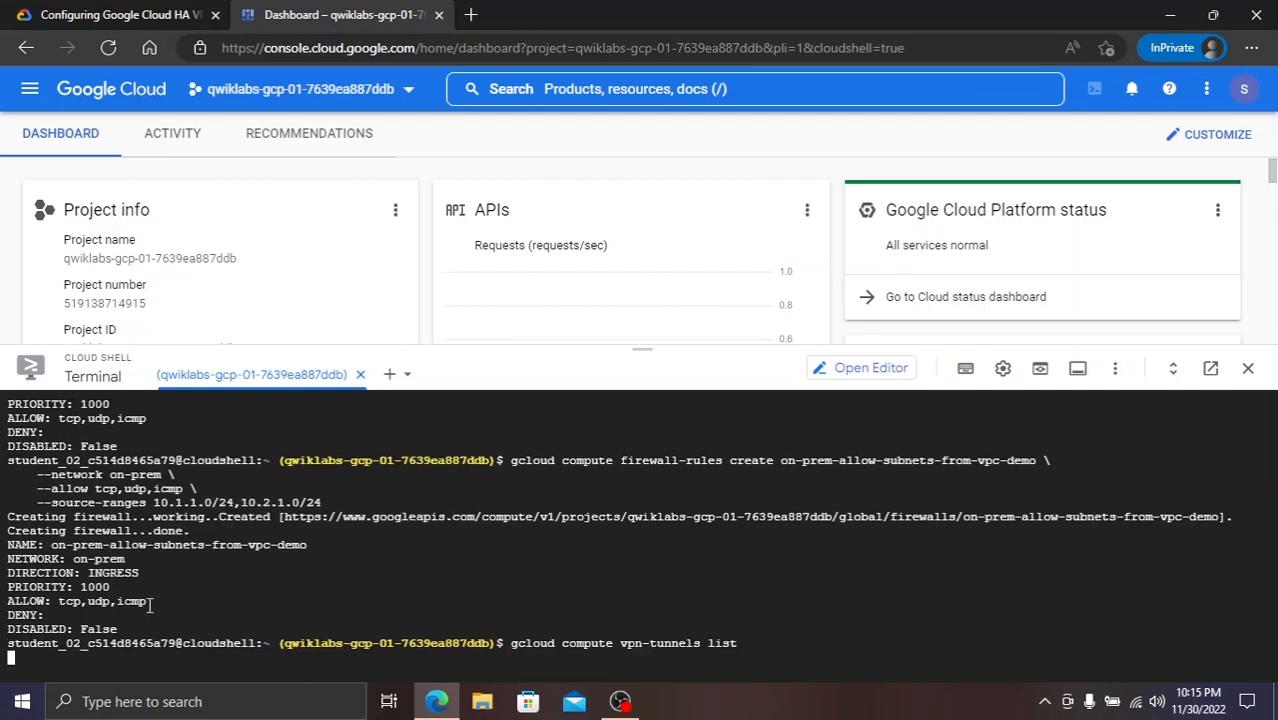
- Run the lab's describe command in Cloud Shell to check the status of tunnel vpc-demo-tunnel0 in us-central1
click(120, 14)
scroll(800, 535, down, 5)
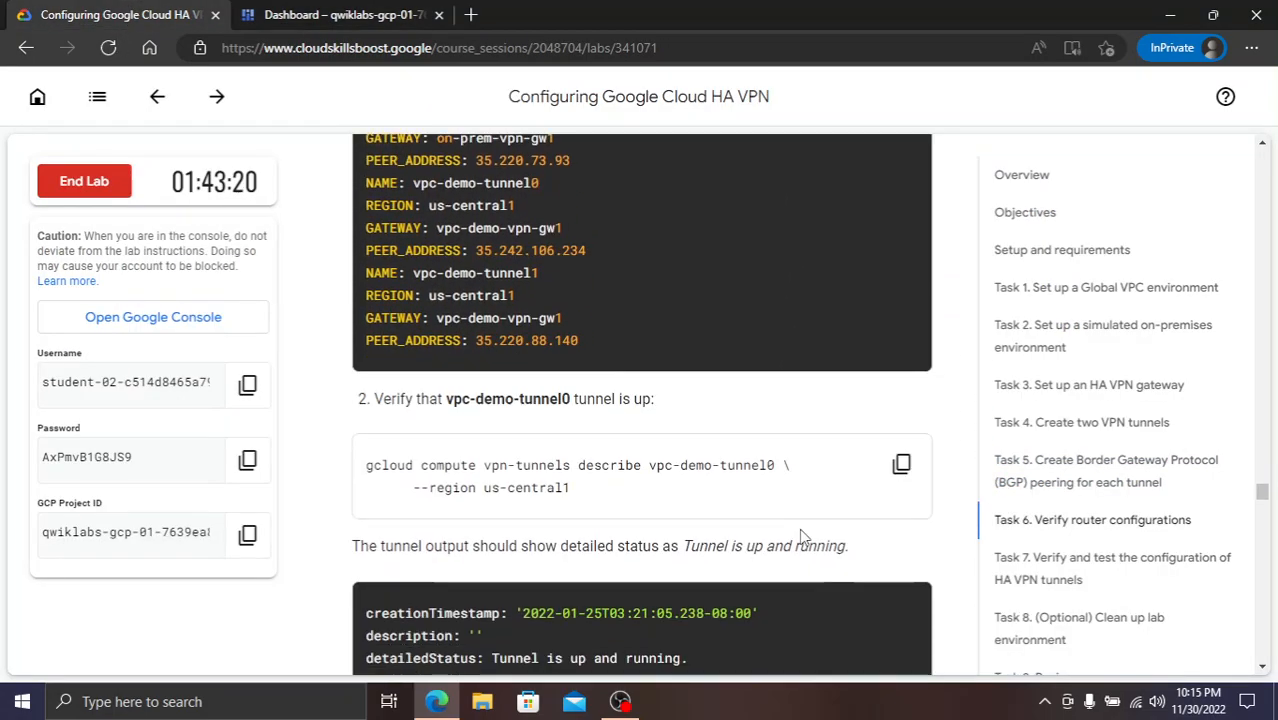
scroll(800, 535, down, 3)
click(901, 220)
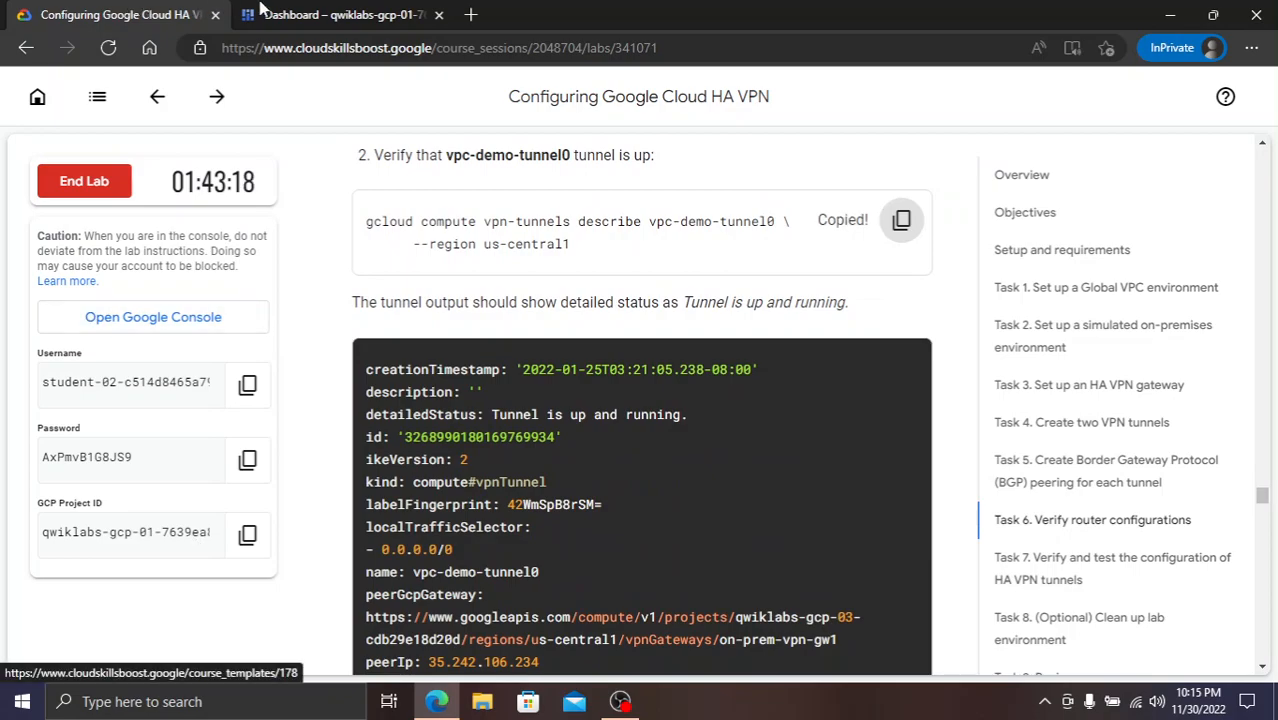
click(300, 14)
key(ctrl+v)
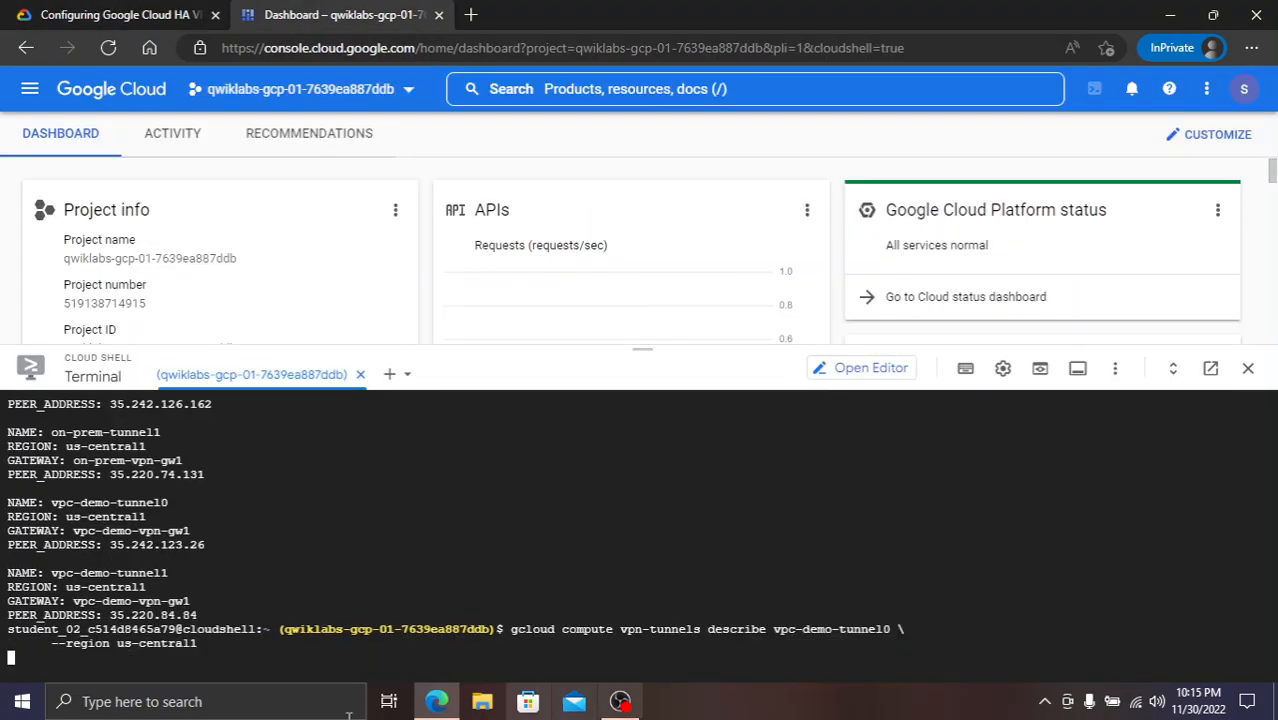
- Run the lab's describe command in Cloud Shell to check the status of tunnel vpc-demo-tunnel1 in us-central1
click(110, 14)
scroll(835, 390, down, 5)
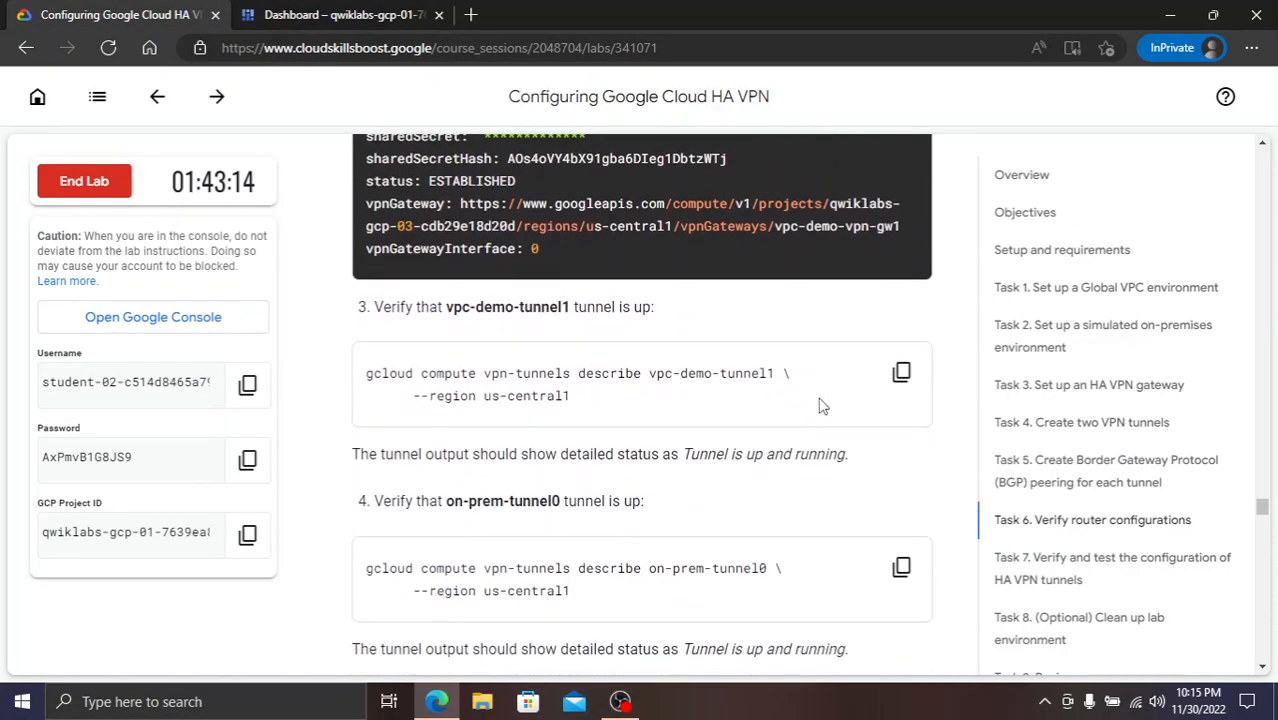
click(901, 370)
click(297, 10)
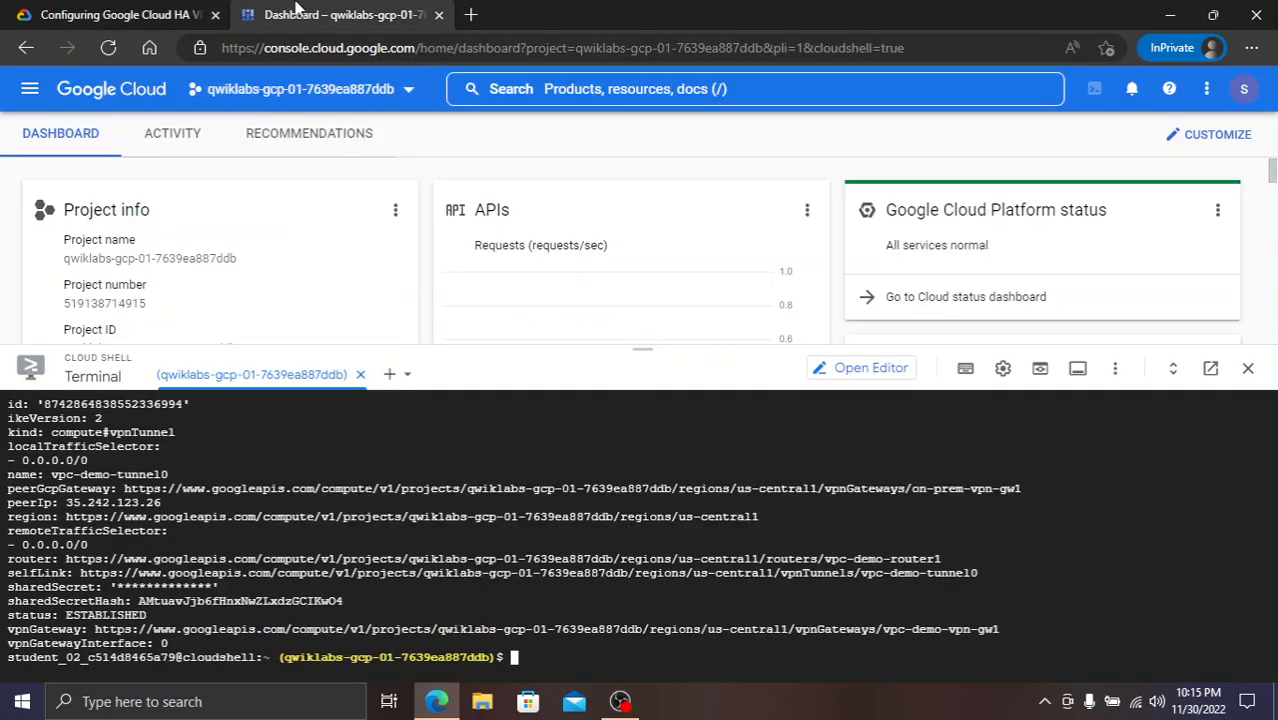
key(ctrl+v)
click(115, 14)
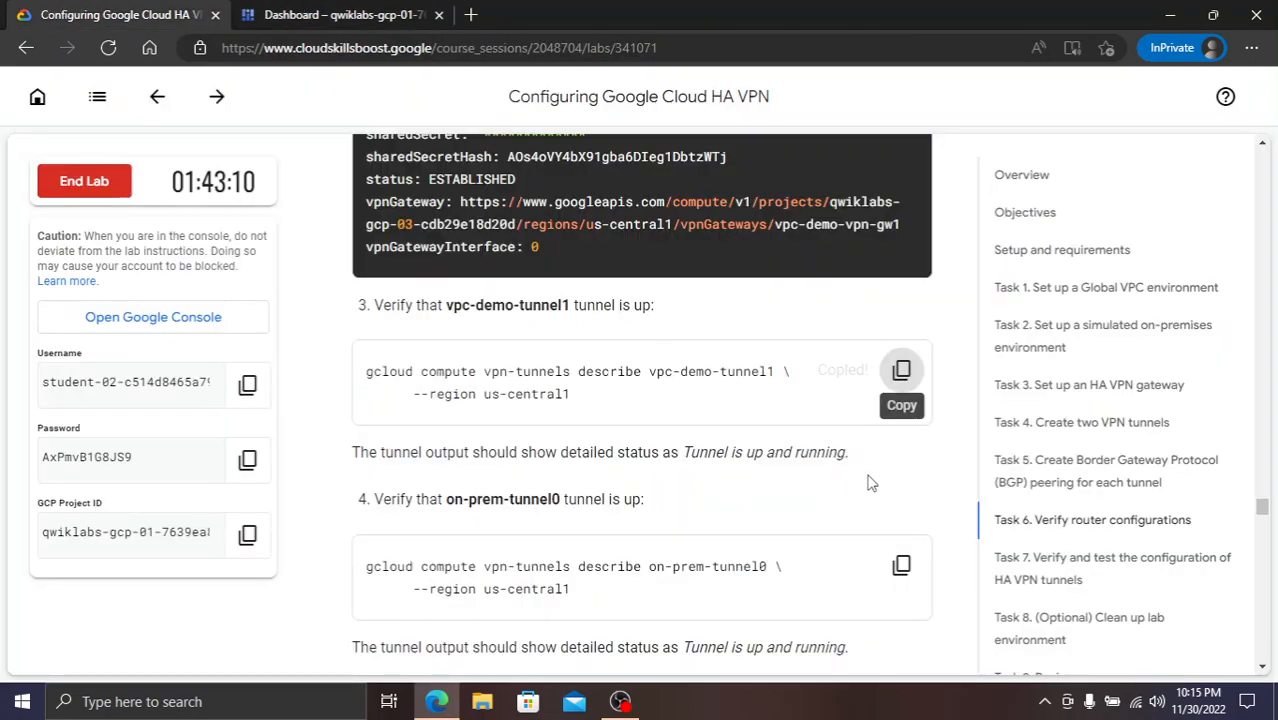
- Run the lab's describe command in Cloud Shell to check the status of tunnel on-prem-tunnel0 in us-central1
click(901, 564)
click(373, 10)
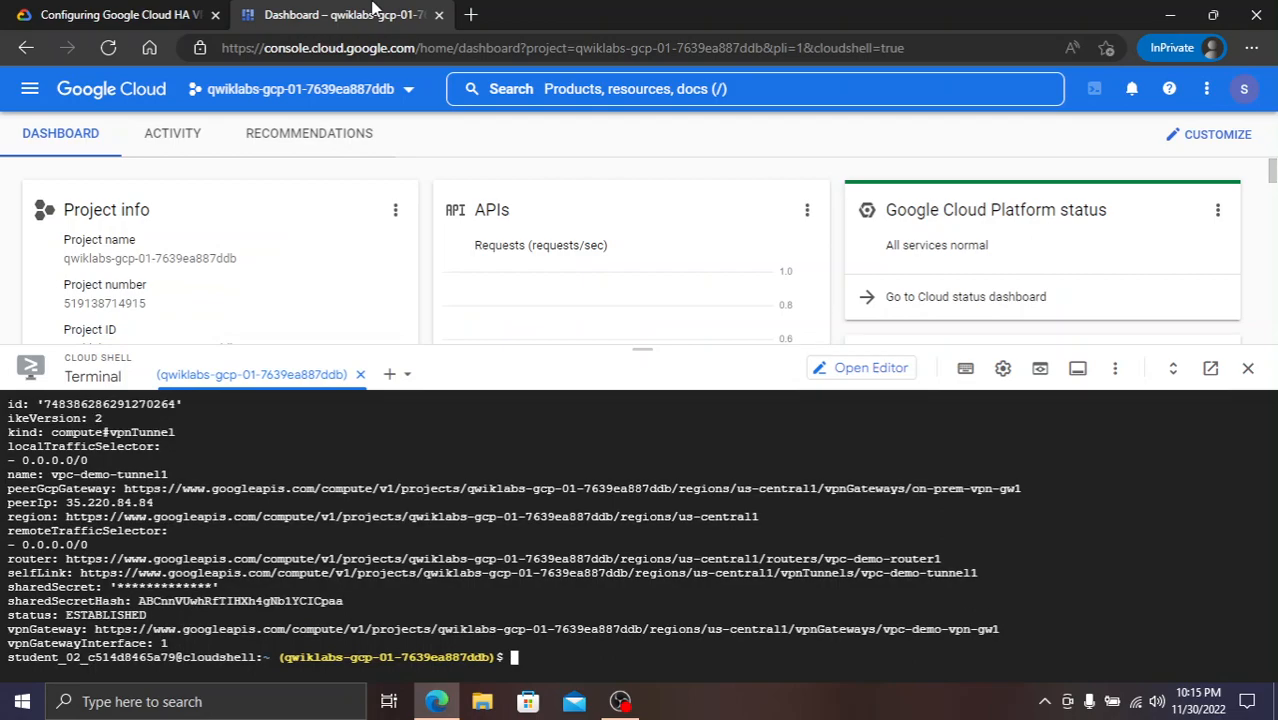
key(ctrl+v)
- Run the lab's describe command in Cloud Shell to check the status of tunnel on-prem-tunnel1 in us-central1
click(180, 12)
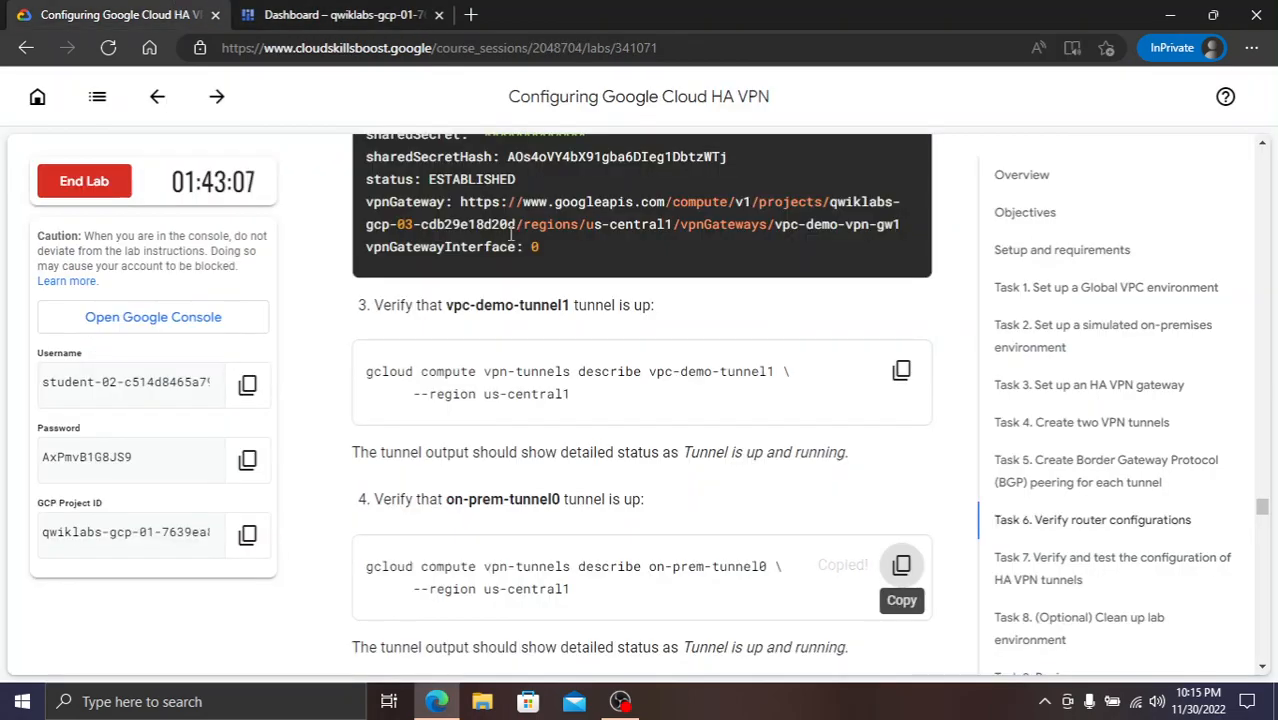
scroll(707, 456, down, 2)
click(901, 516)
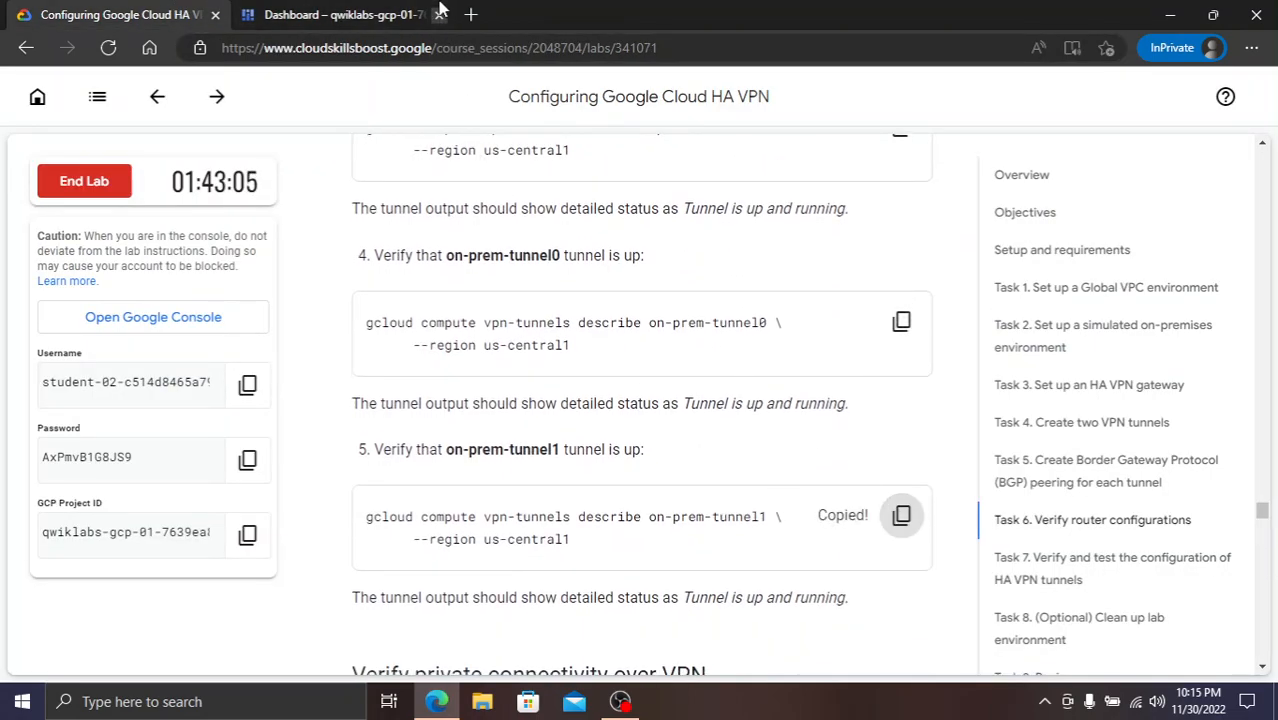
click(357, 10)
key(ctrl+v)
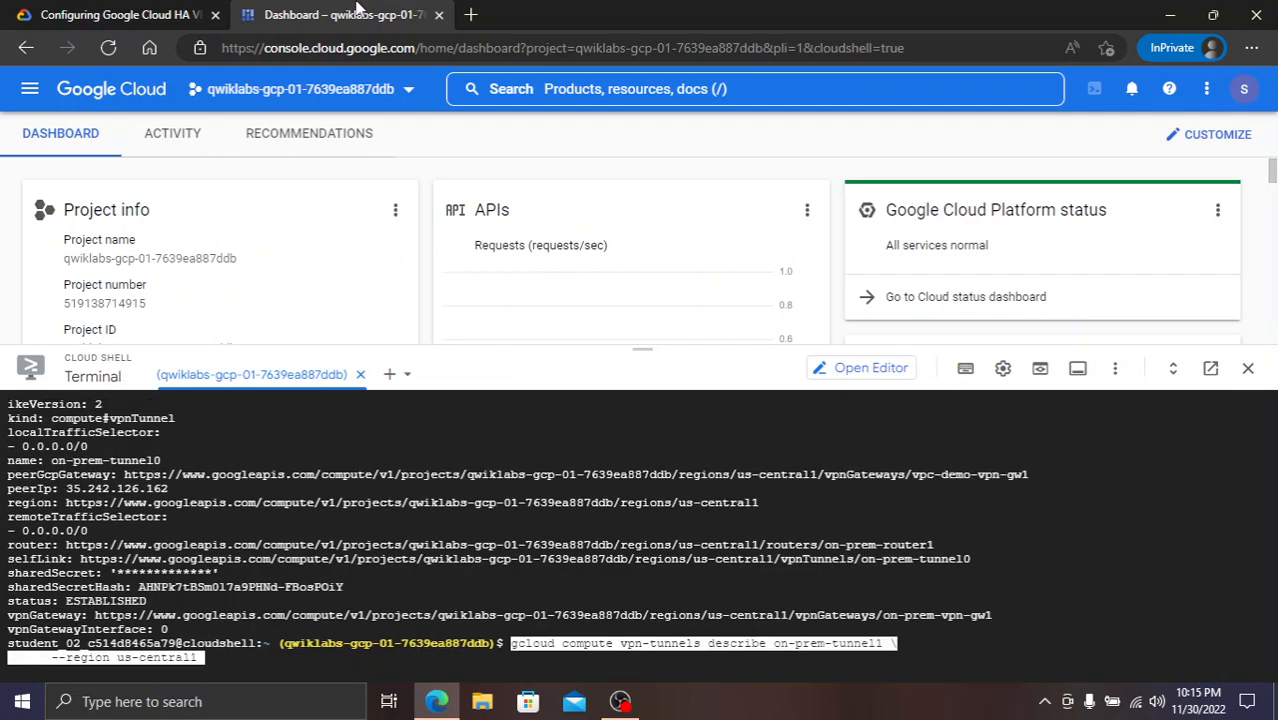
key(Return)
- Start an SSH connection from Cloud Shell to on-prem-instance1 in zone us-central1-a with the lab's gcloud compute ssh command
click(128, 12)
scroll(728, 512, down, 2)
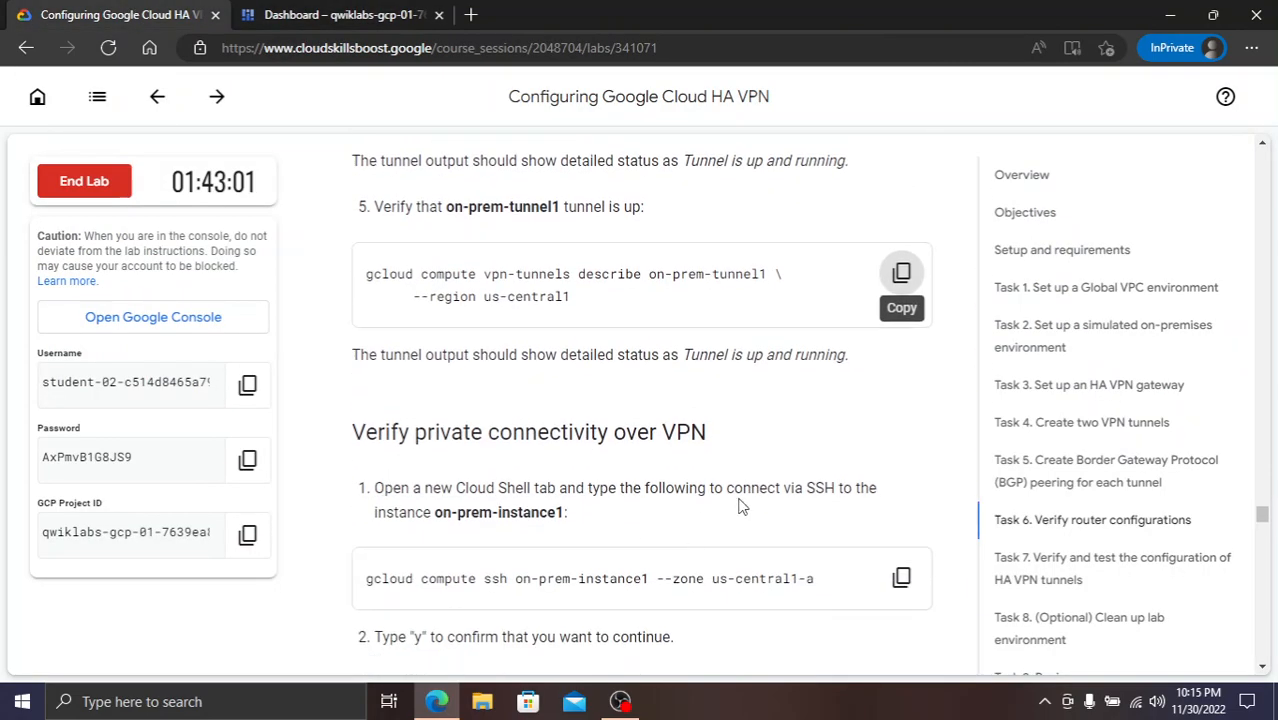
click(904, 586)
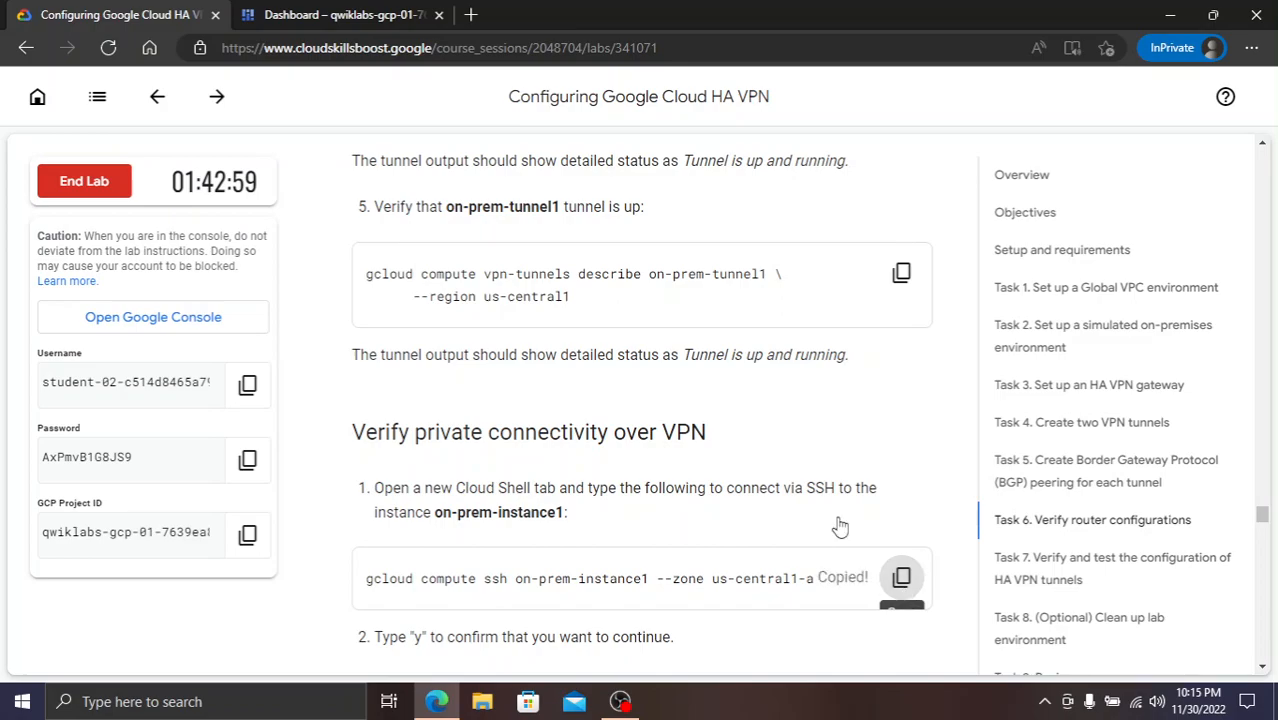
scroll(730, 392, down, 2)
click(295, 12)
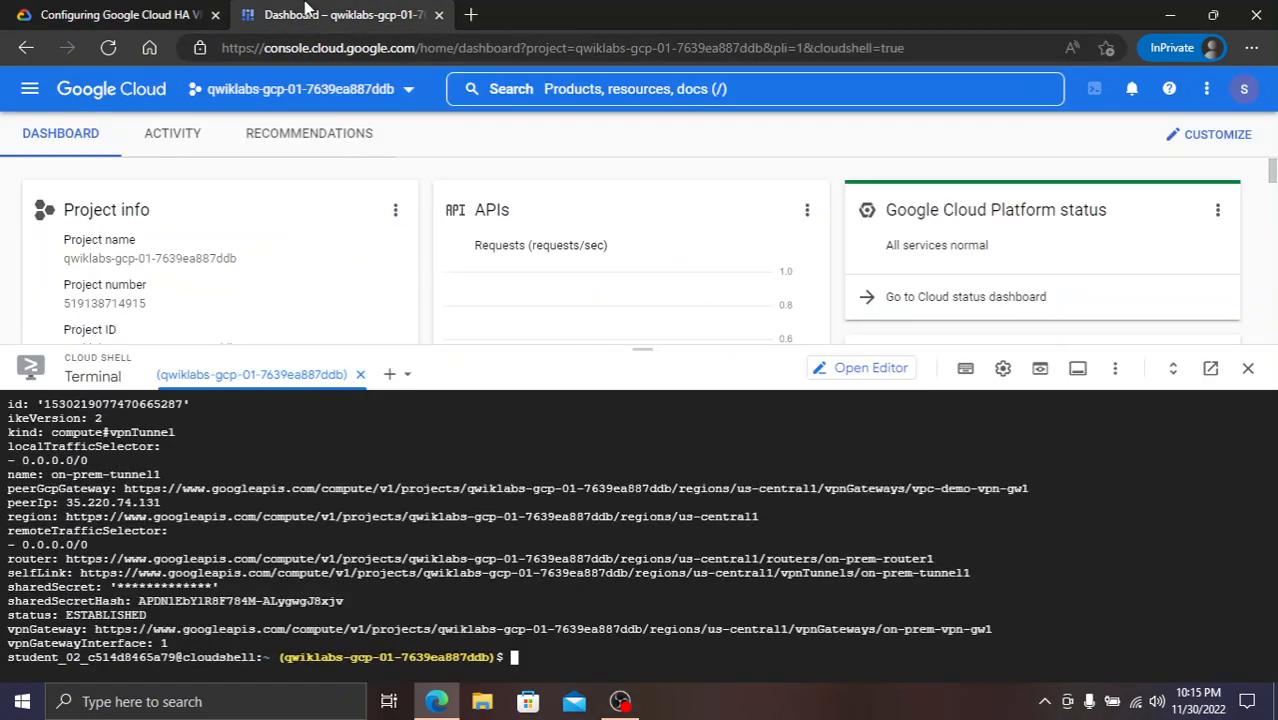
key(ctrl+v)
key(Return)
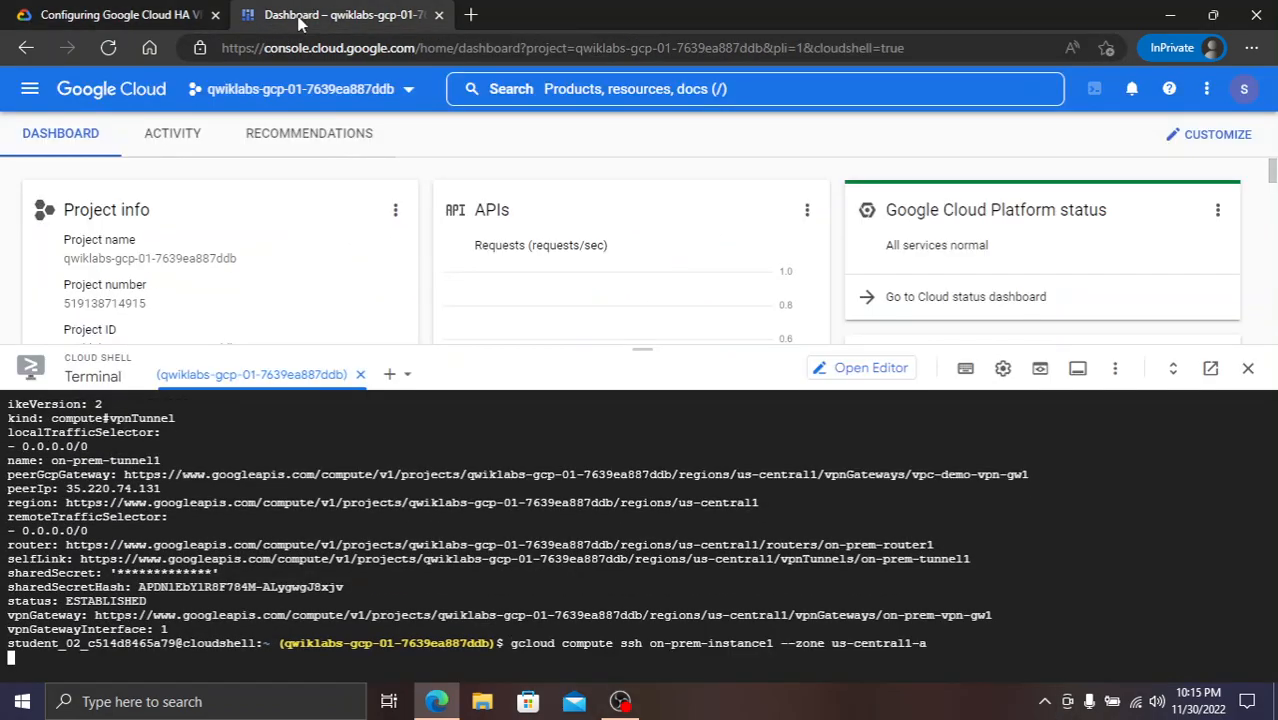
- Confirm the SSH key generation with y and skip the passphrase by leaving both passphrase entries empty, as the lab instructs
key(ctrl+shift+Tab)
scroll(750, 450, down, 2)
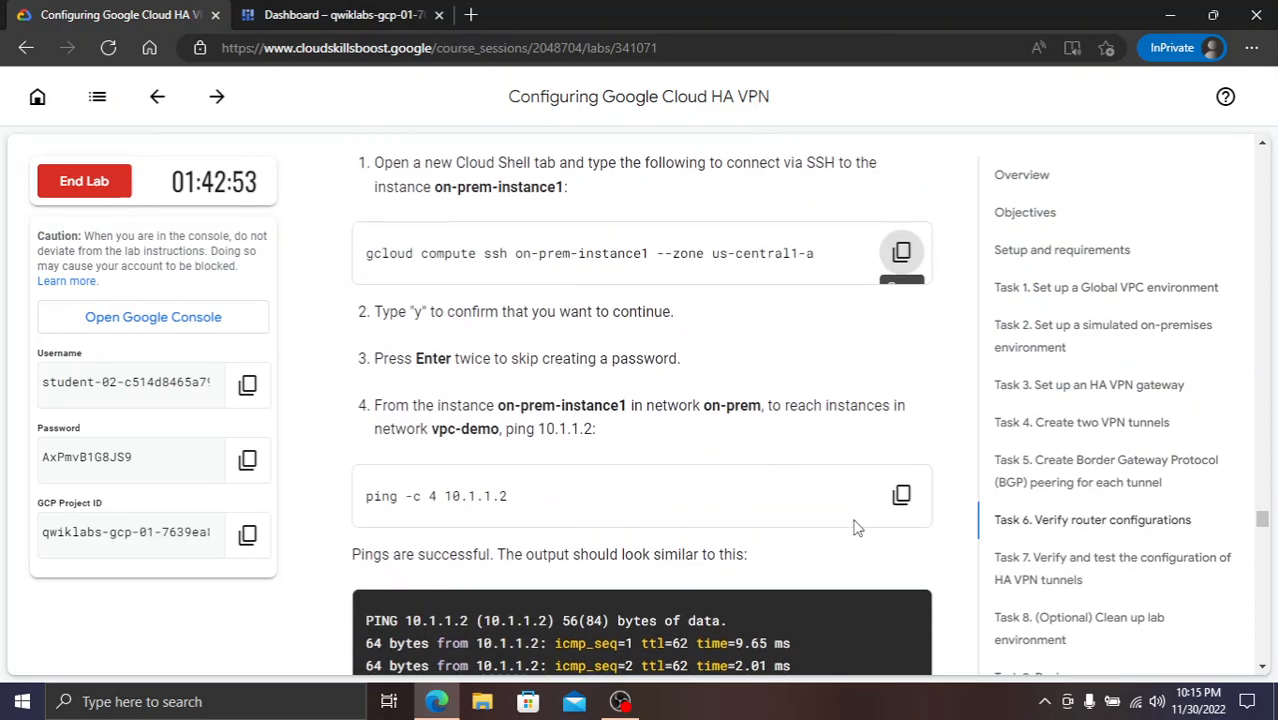
click(368, 12)
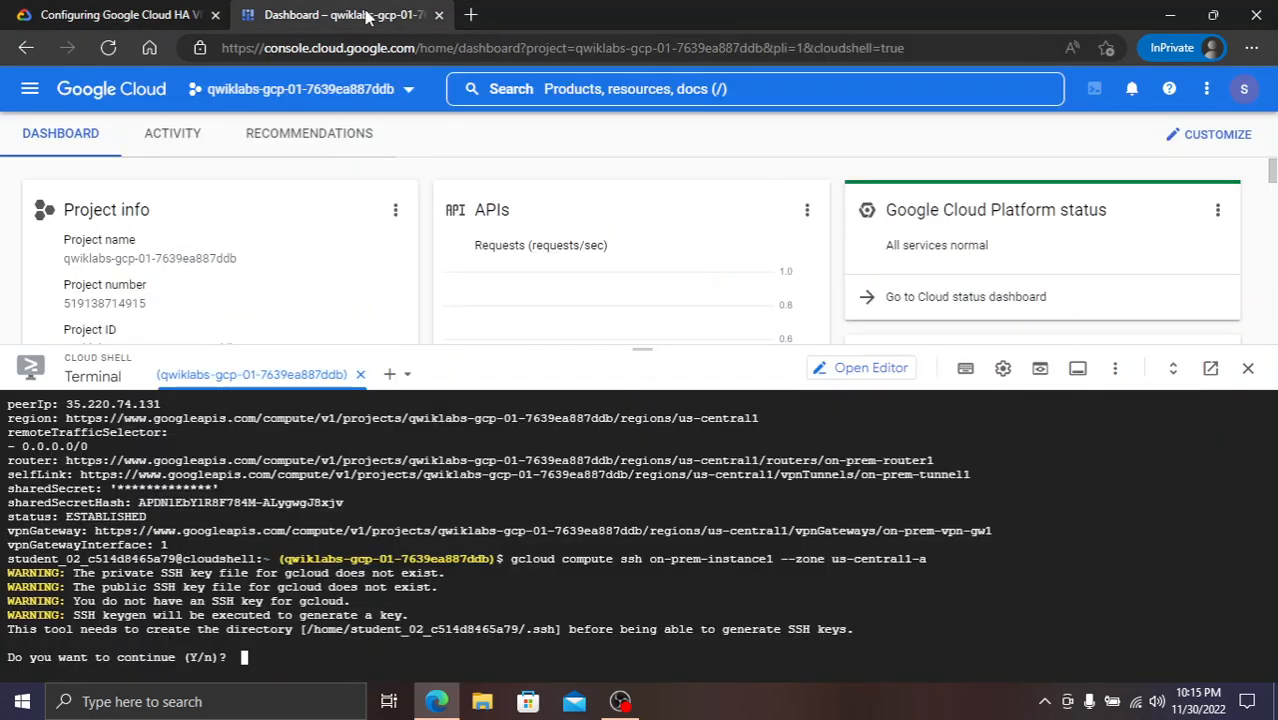
text(y)
key(Return)
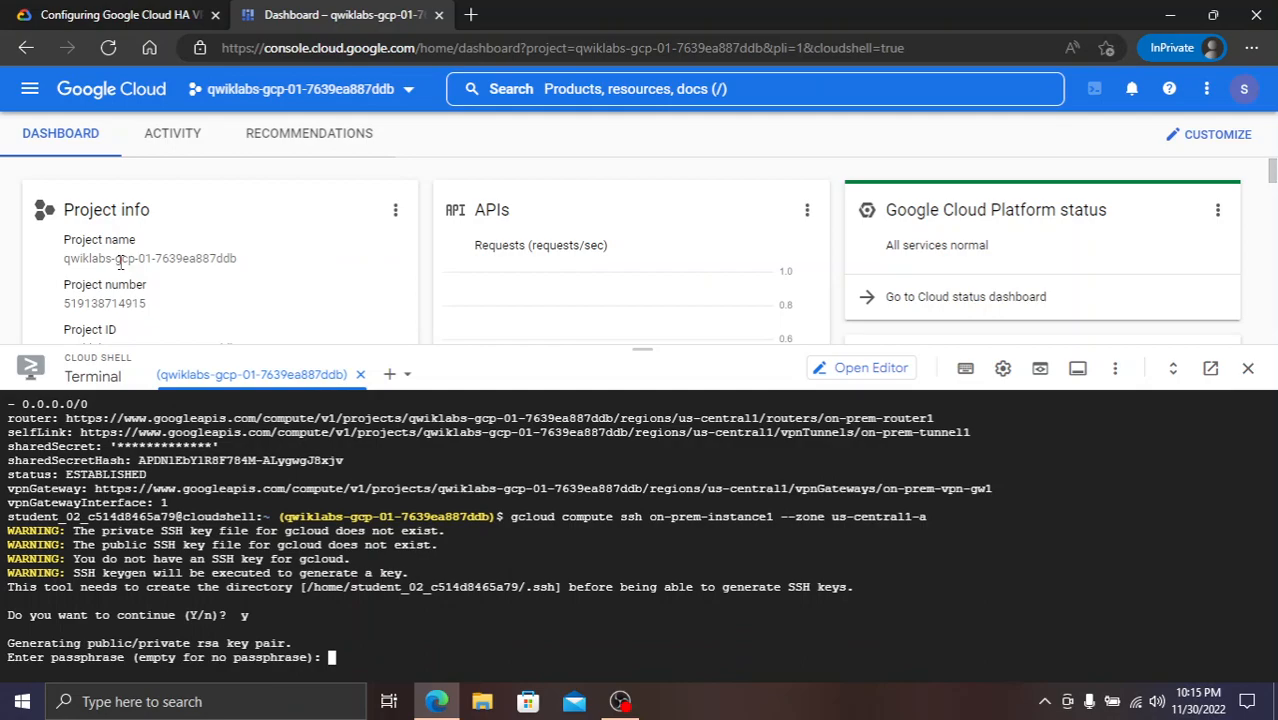
click(45, 10)
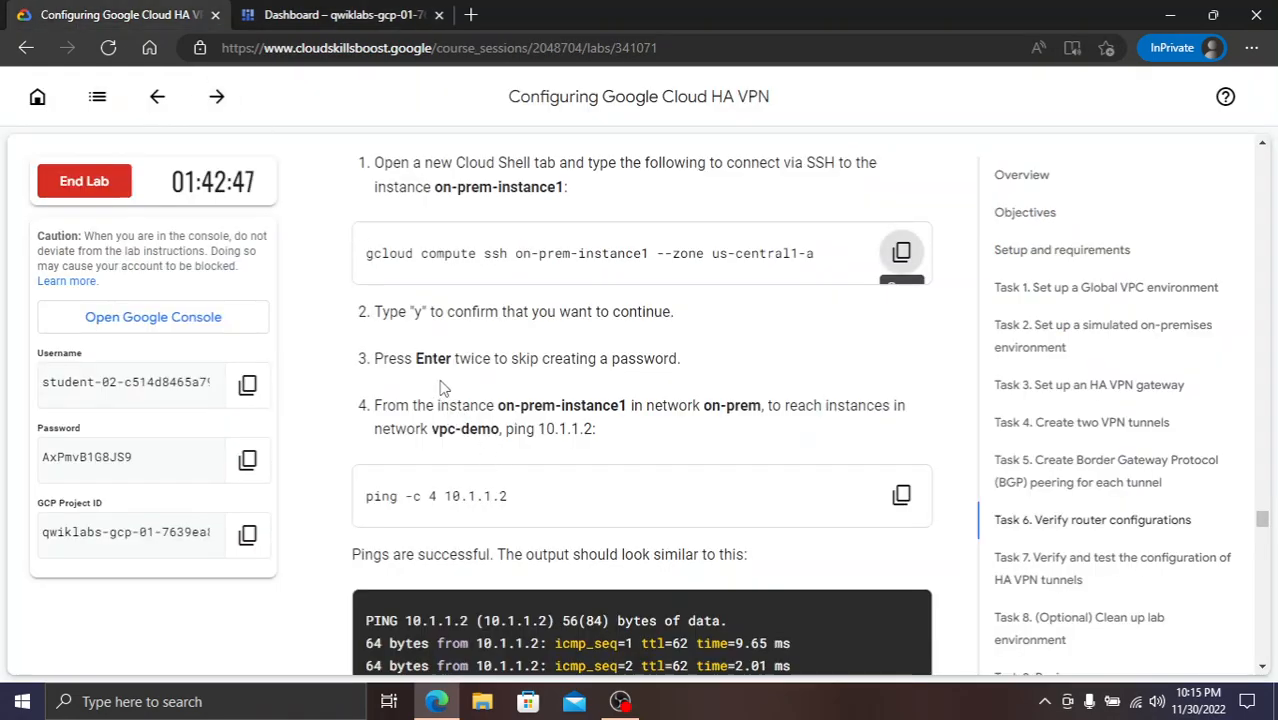
click(337, 16)
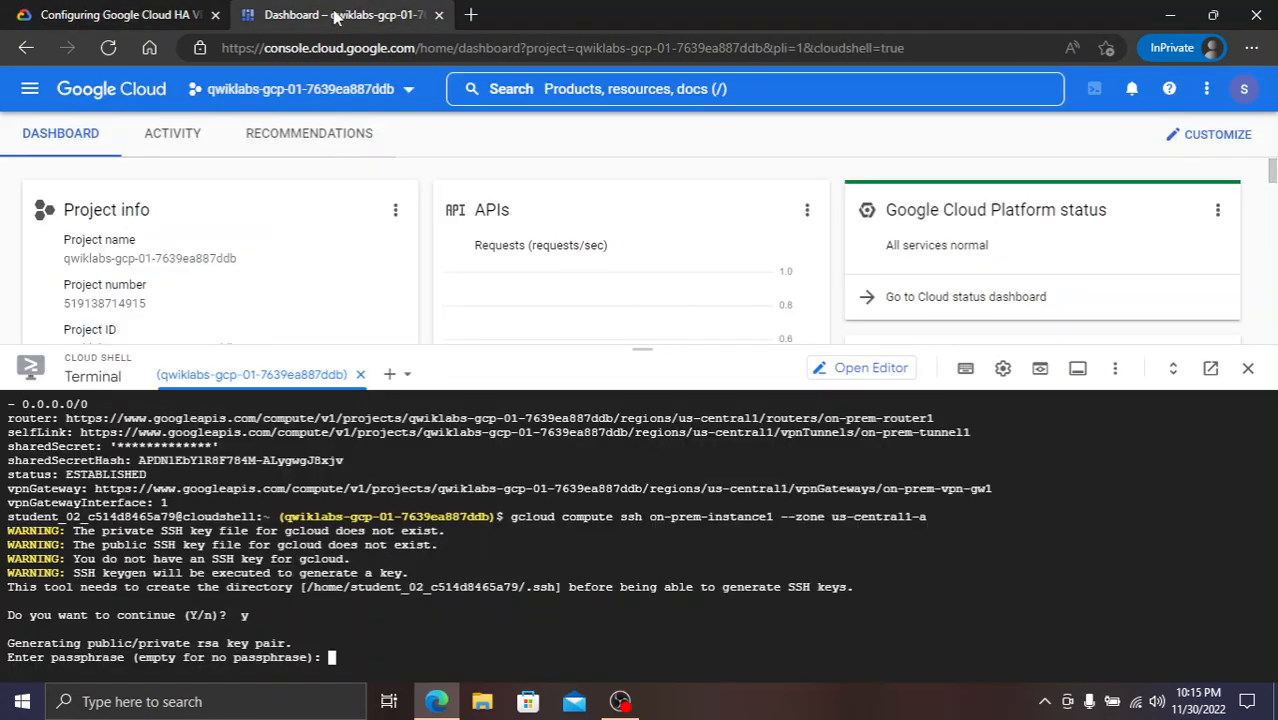
key(Return)
key(Return)
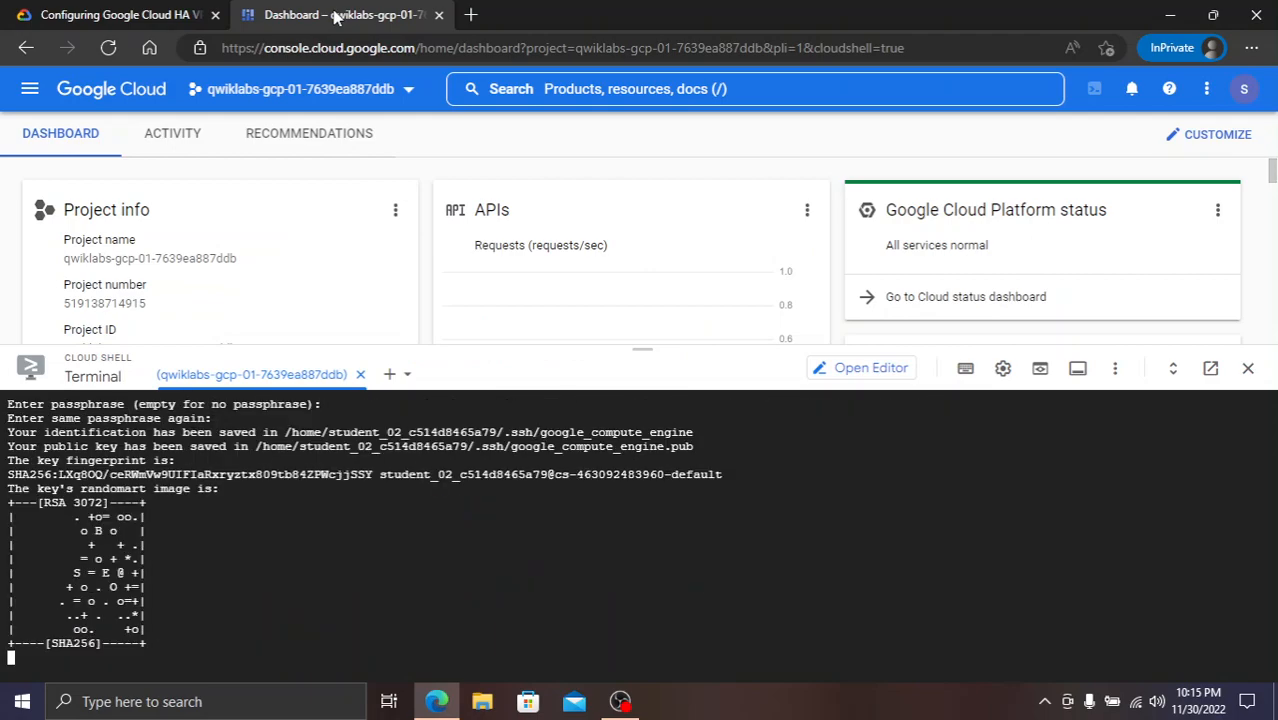
- From the on-prem-instance1 SSH session, ping 10.1.1.2 in network vpc-demo with four packets using the lab's command
click(168, 12)
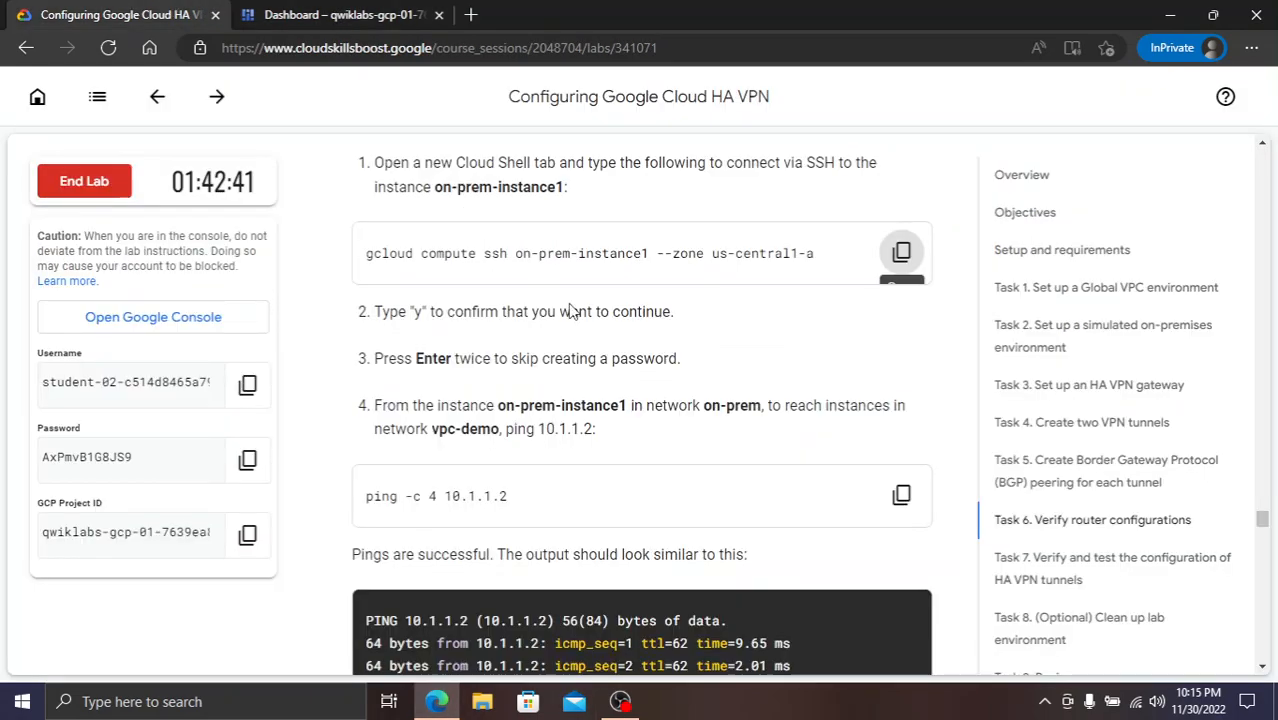
scroll(610, 400, down, 3)
click(900, 331)
click(338, 12)
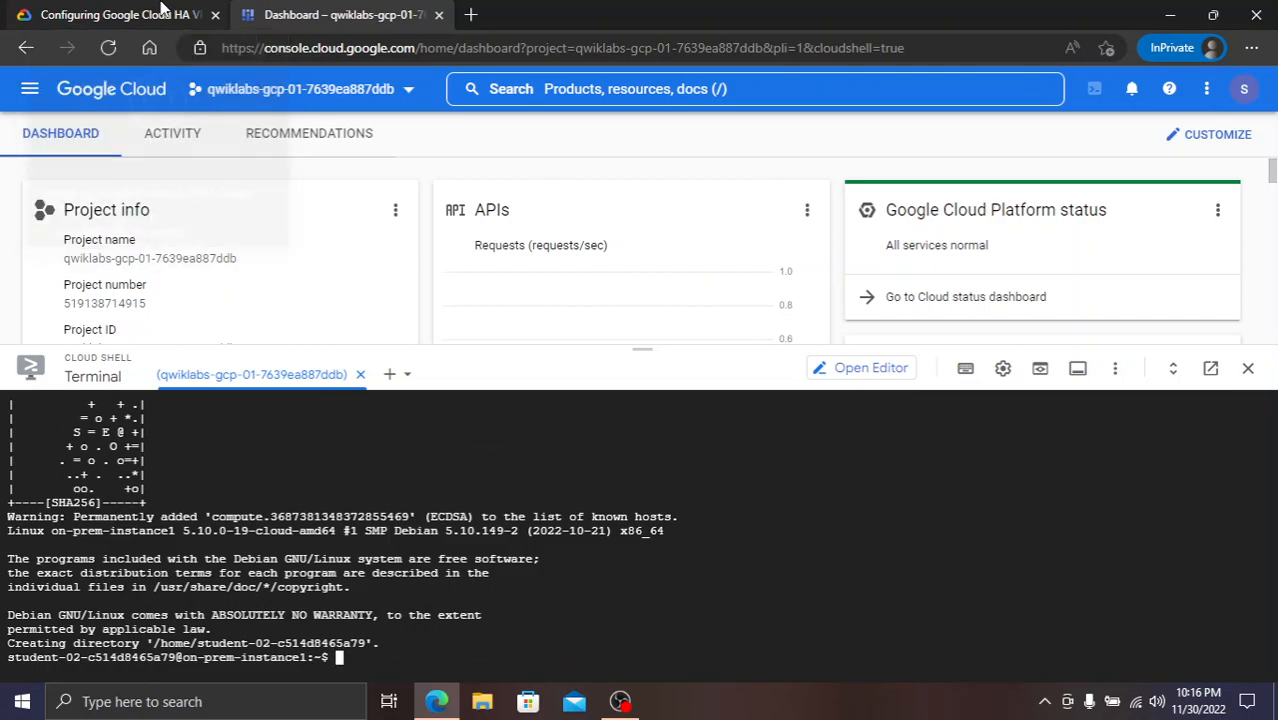
key(ctrl+v)
key(Return)
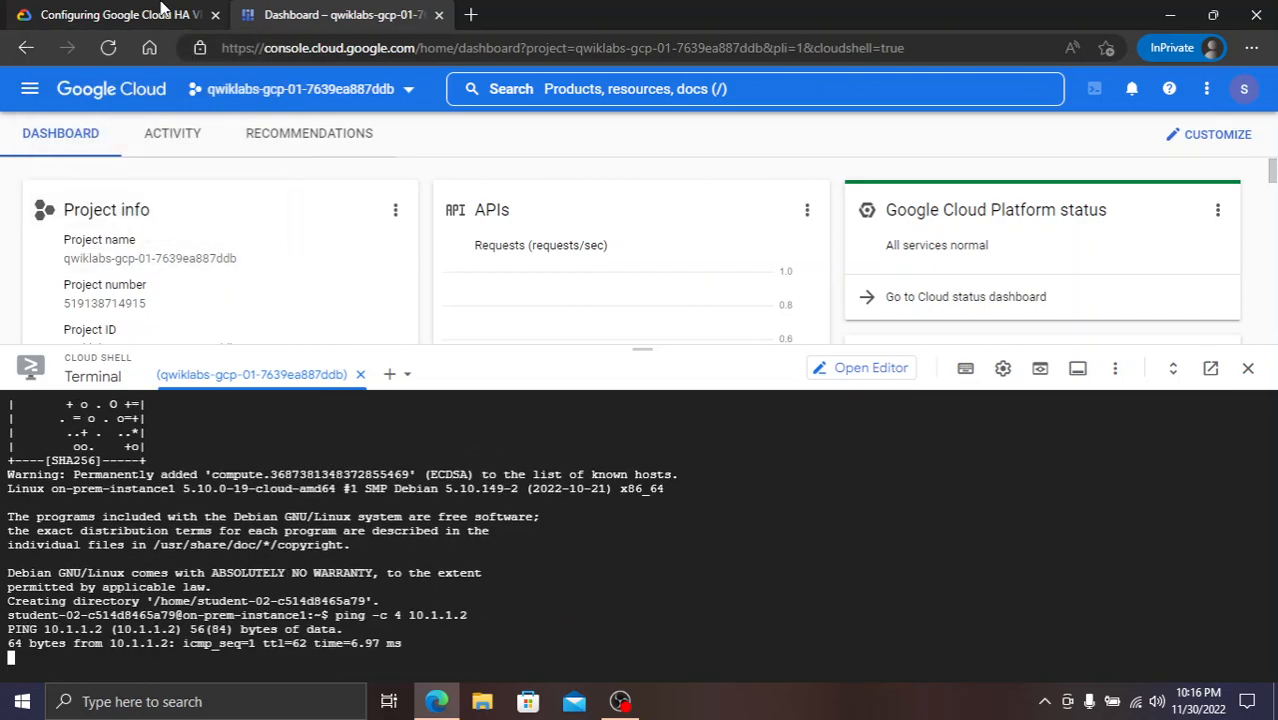
- Open a second Cloud Shell session for the lab's Global routing with VPN section
click(52, 20)
scroll(900, 500, down, 6)
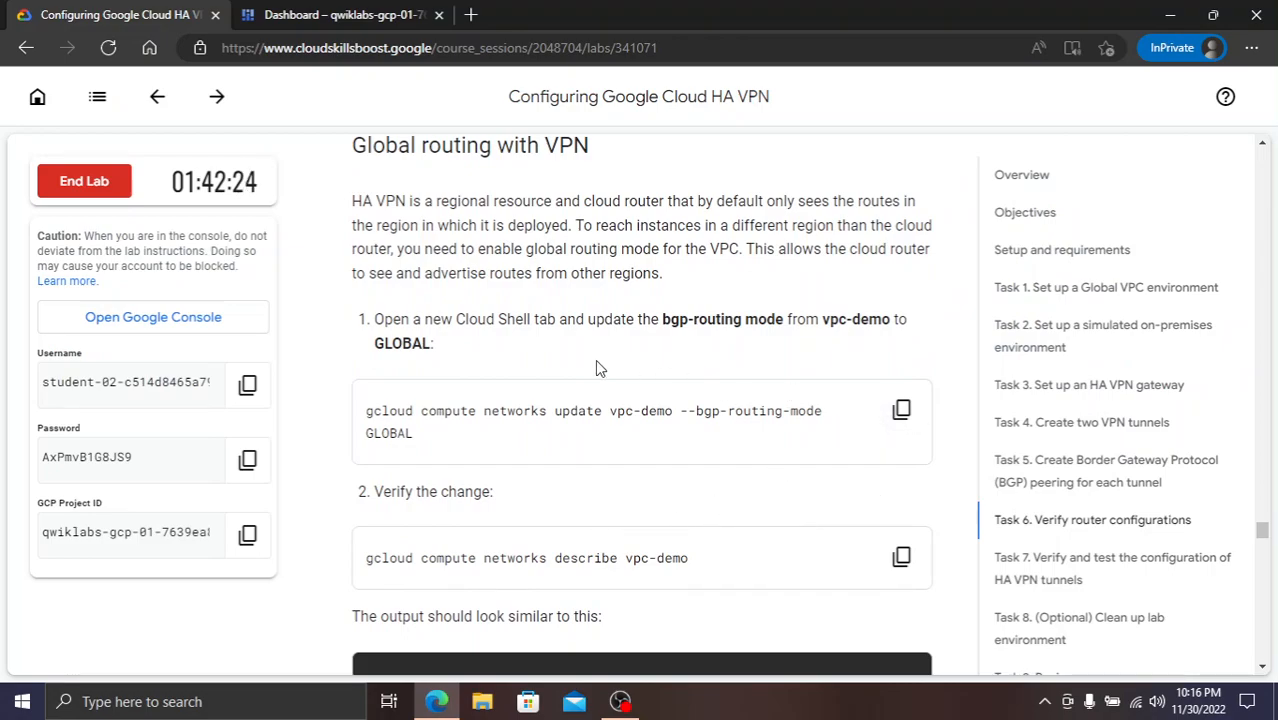
click(389, 9)
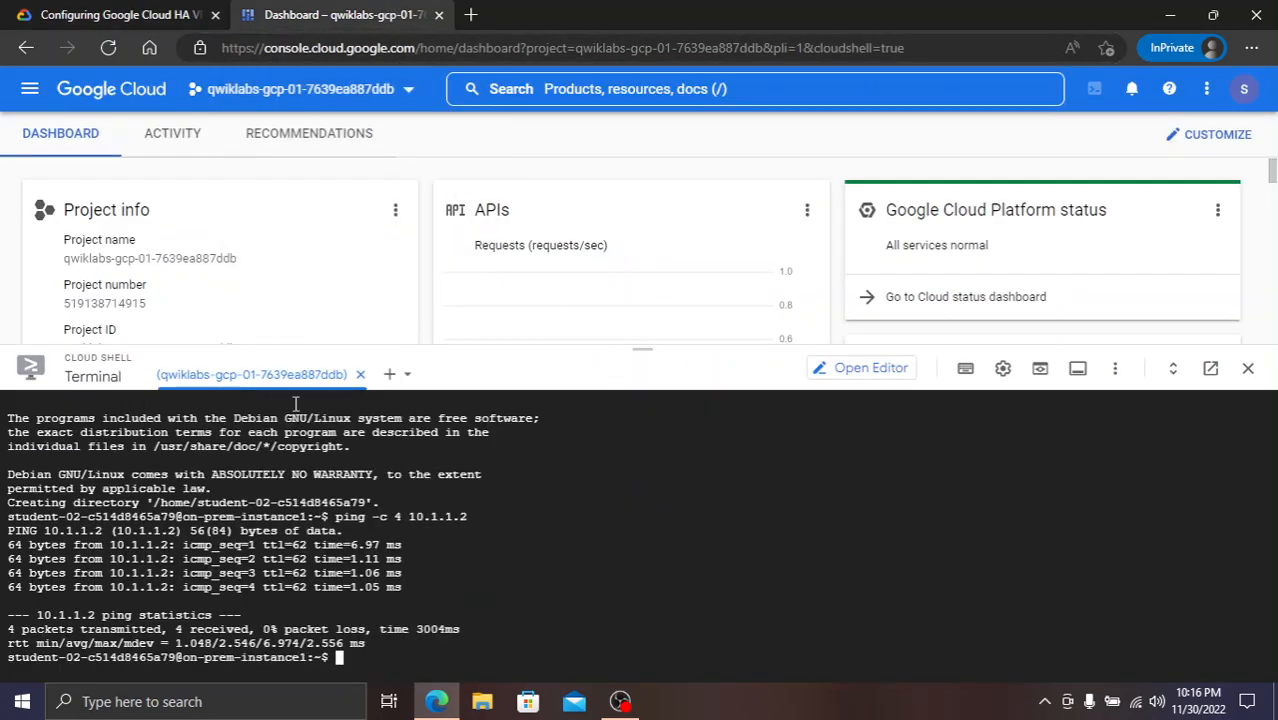
click(133, 10)
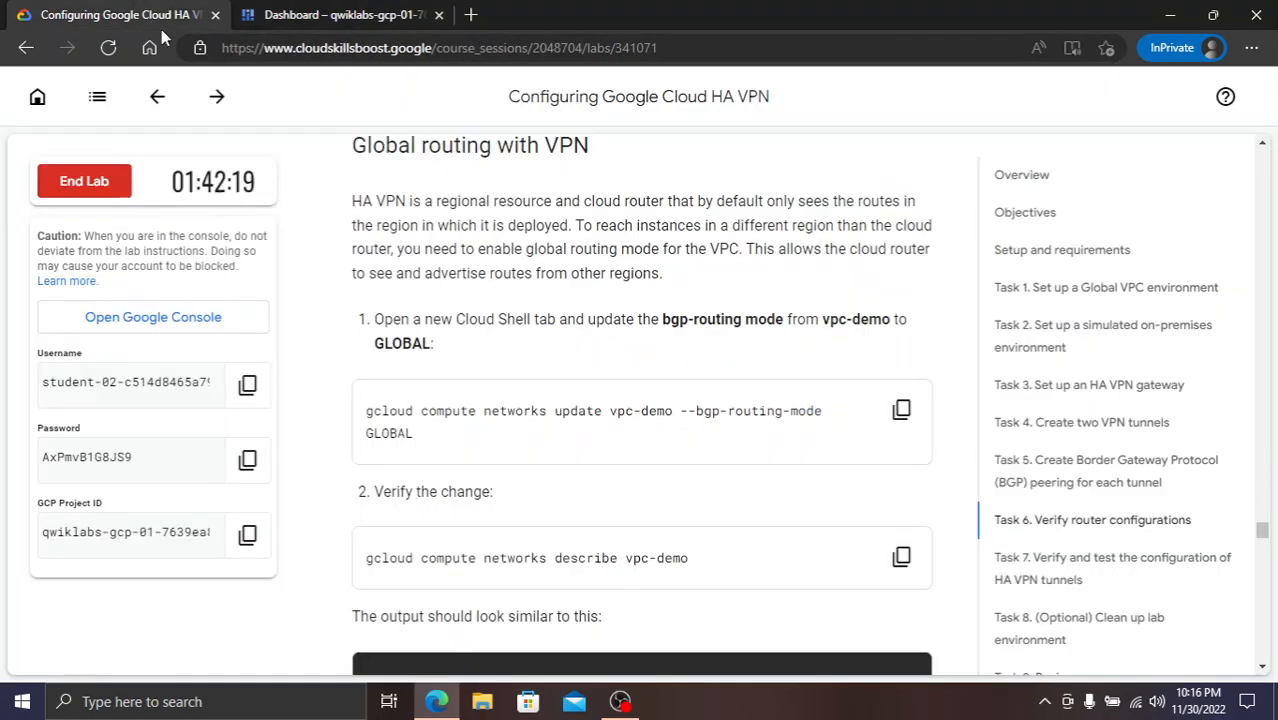
click(381, 9)
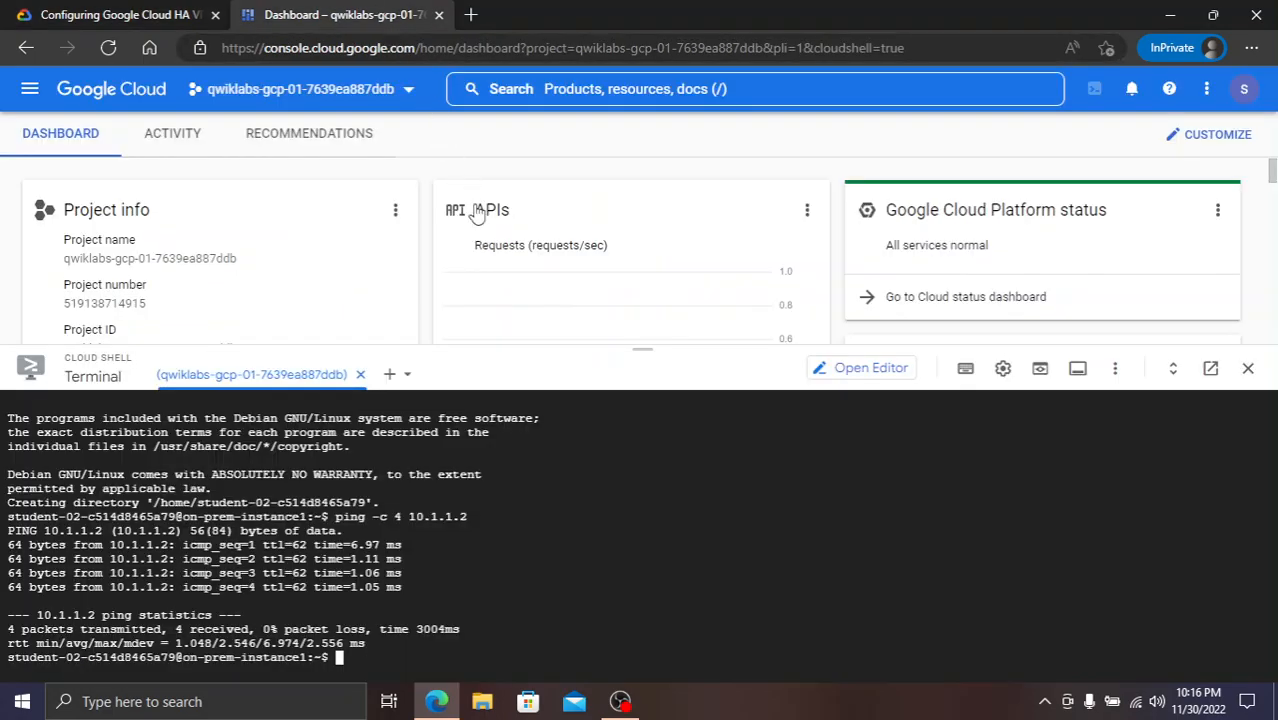
click(390, 374)
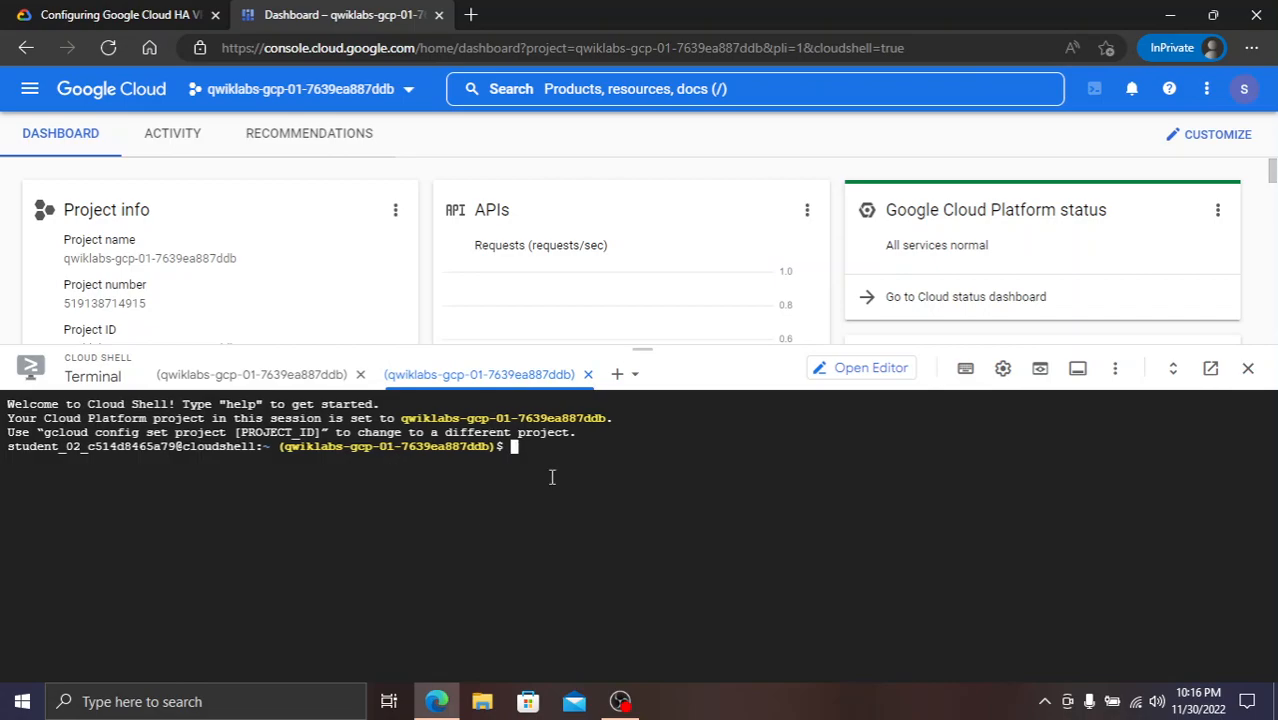
- Set the BGP routing mode of network vpc-demo to GLOBAL by running the lab's update command in the new Cloud Shell session
click(85, 10)
click(886, 414)
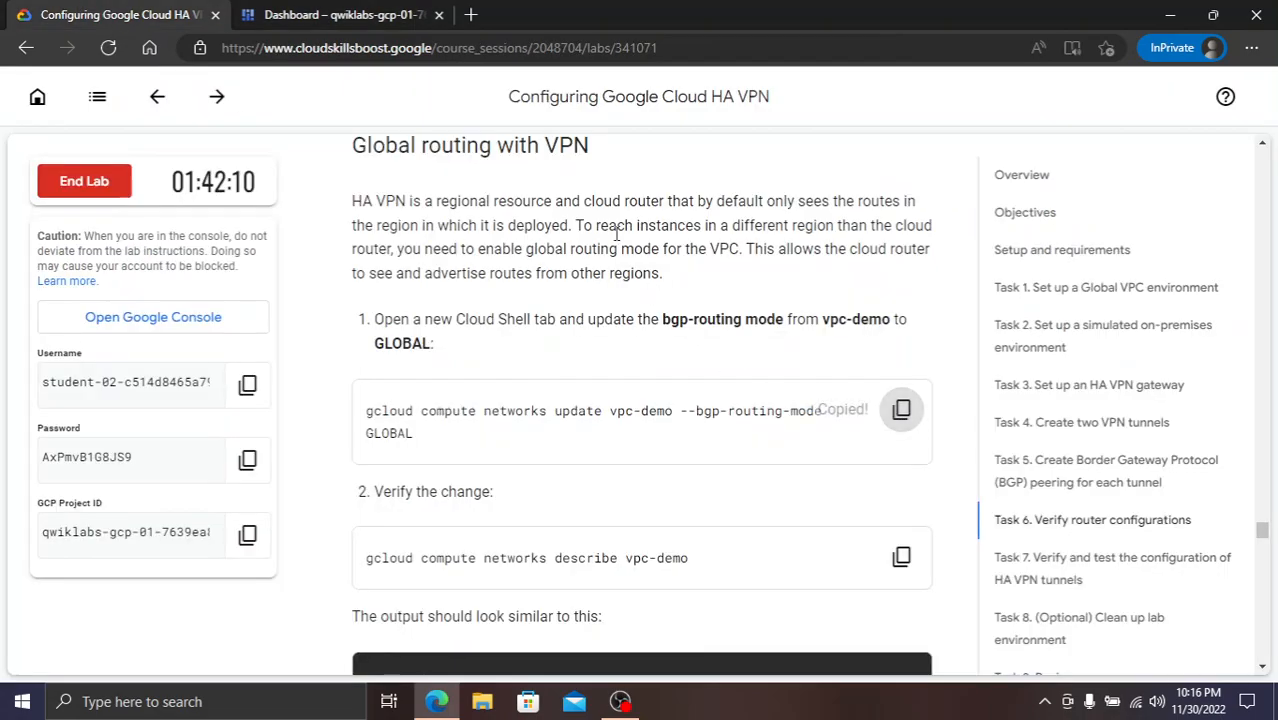
click(430, 10)
key(ctrl+v)
key(Return)
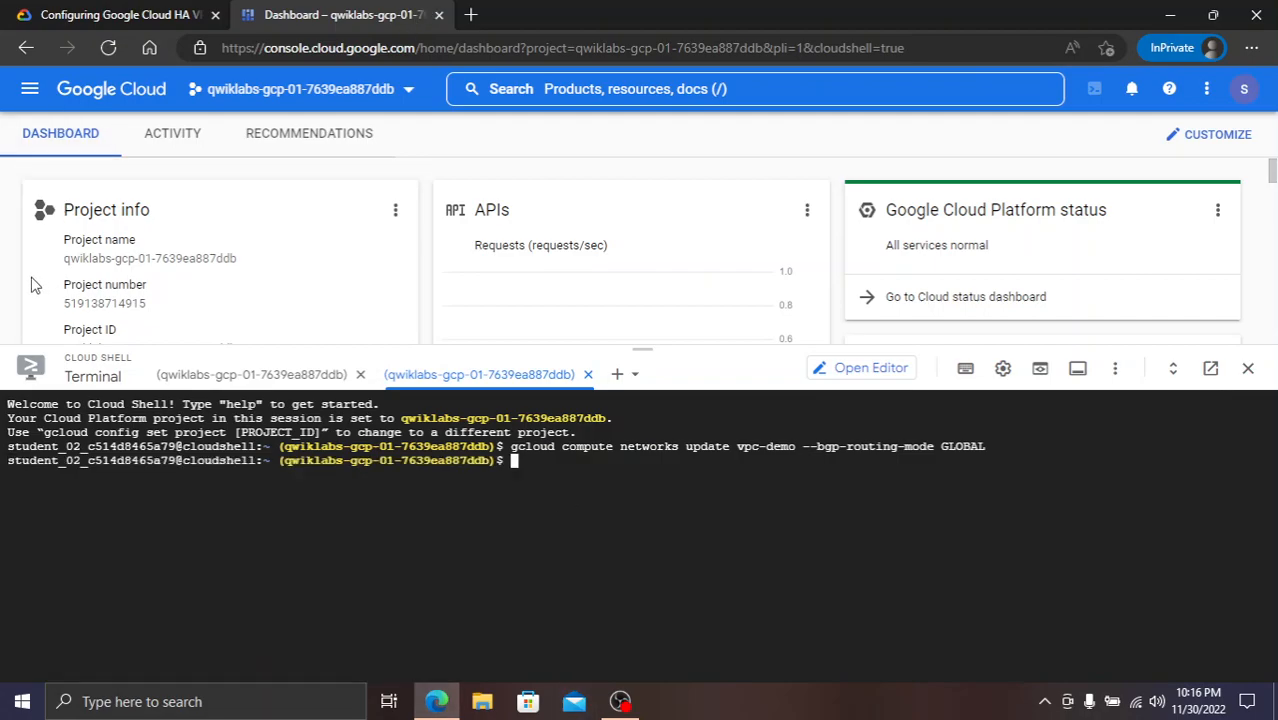
- Verify the routing mode change by running gcloud compute networks describe vpc-demo from the lab instructions
click(62, 12)
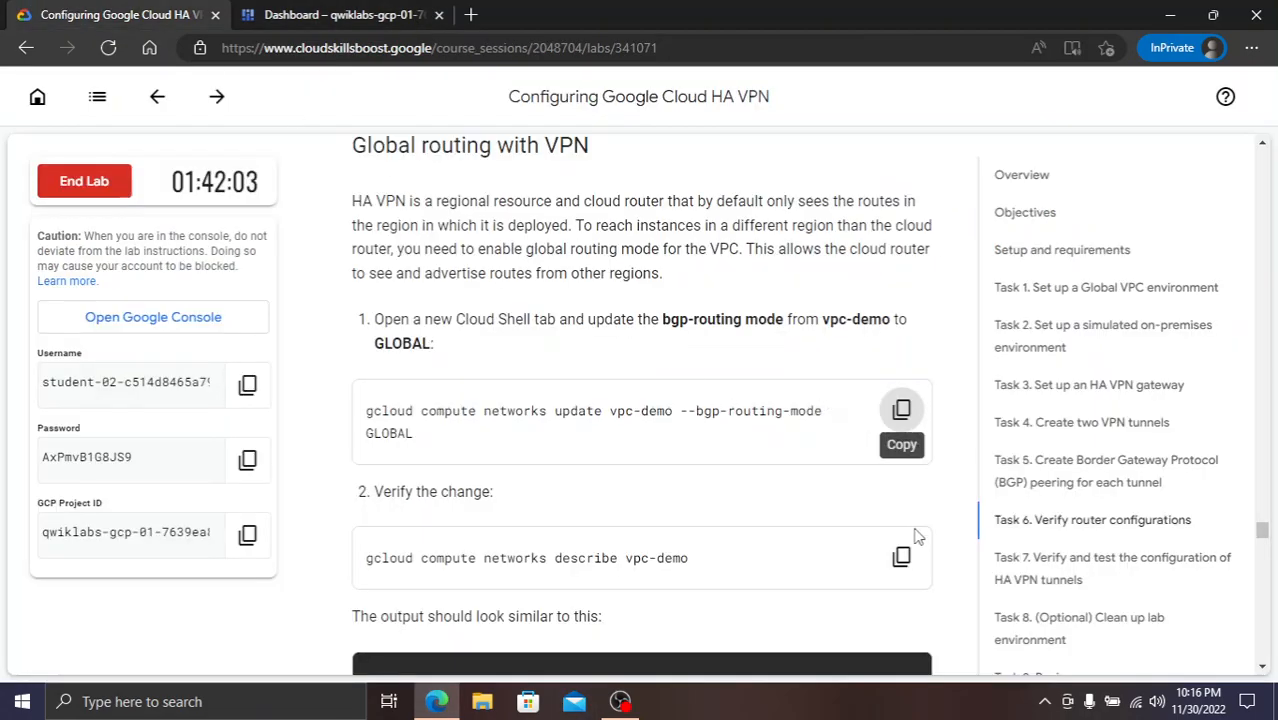
click(901, 556)
click(312, 10)
key(ctrl+v)
key(Return)
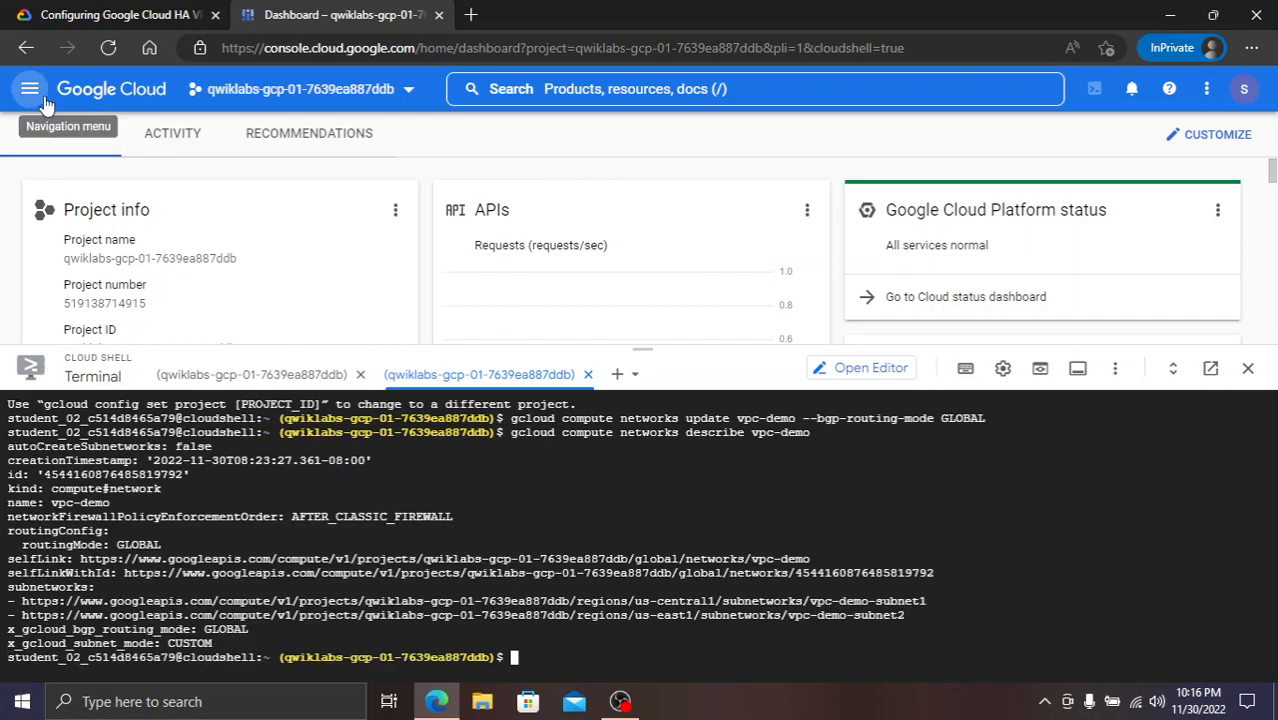
- Try to ping vpc-demo-instance2 at 10.2.1.2 with two packets from the second Cloud Shell session
click(62, 14)
scroll(604, 398, down, 5)
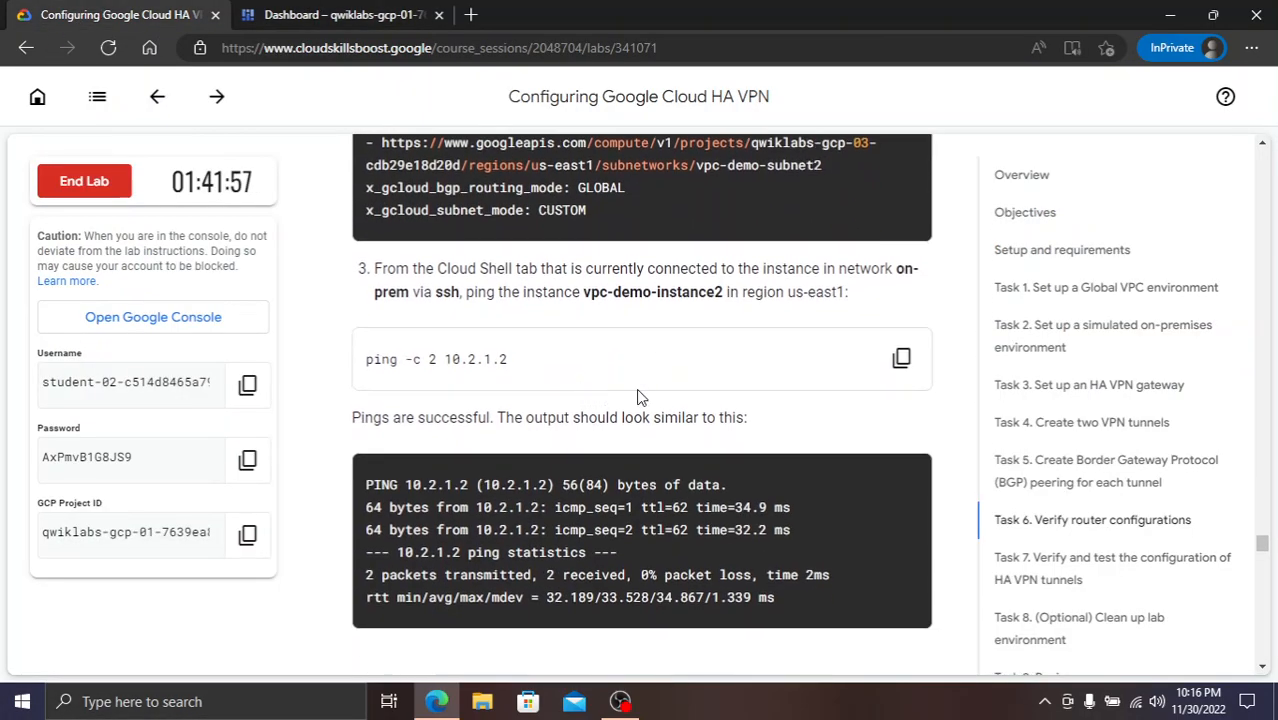
click(901, 358)
click(307, 10)
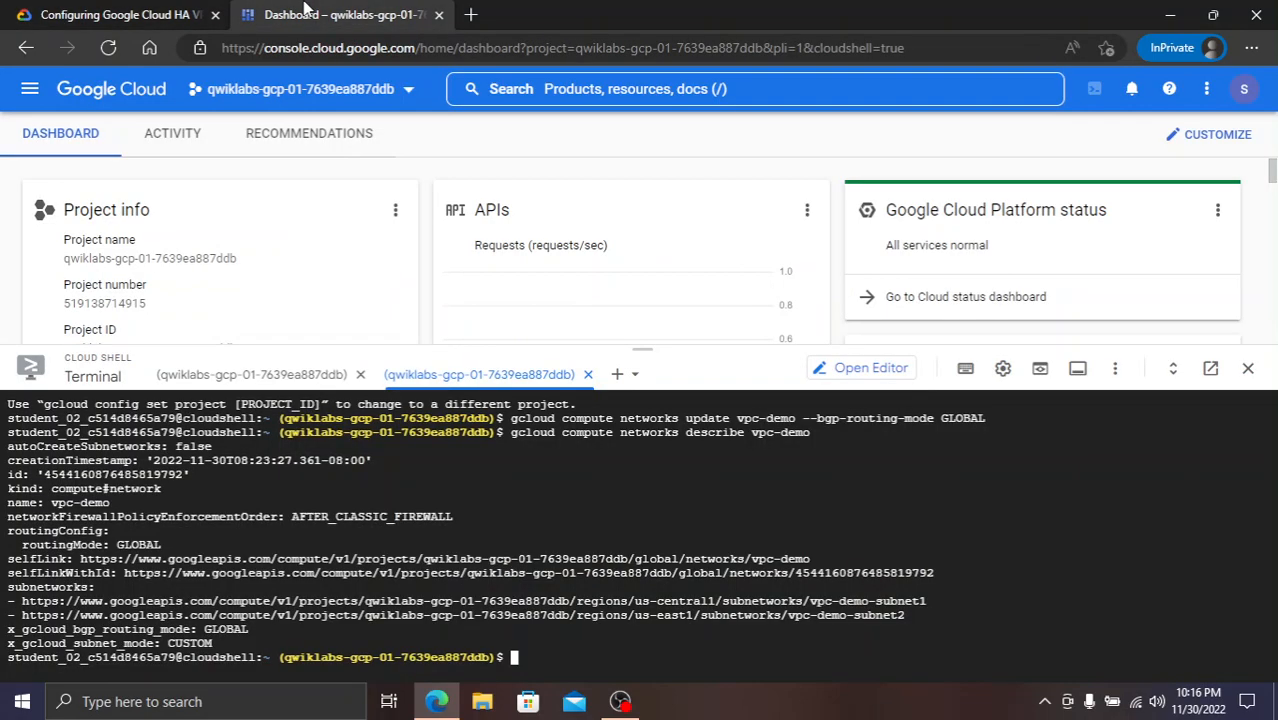
key(ctrl+v)
key(Return)
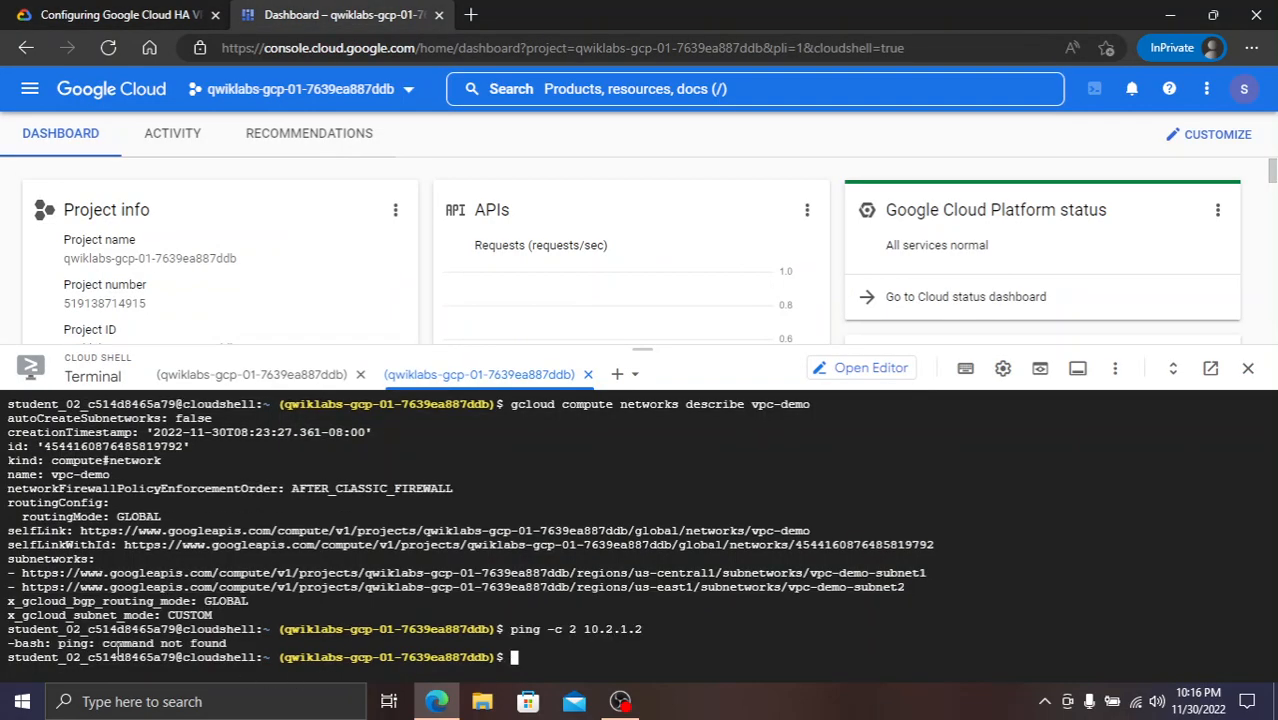
- Run the lab's ping -c 2 10.2.1.2 command from the Cloud Shell session connected to on-prem-instance1 to test reaching vpc-demo-instance2
click(92, 14)
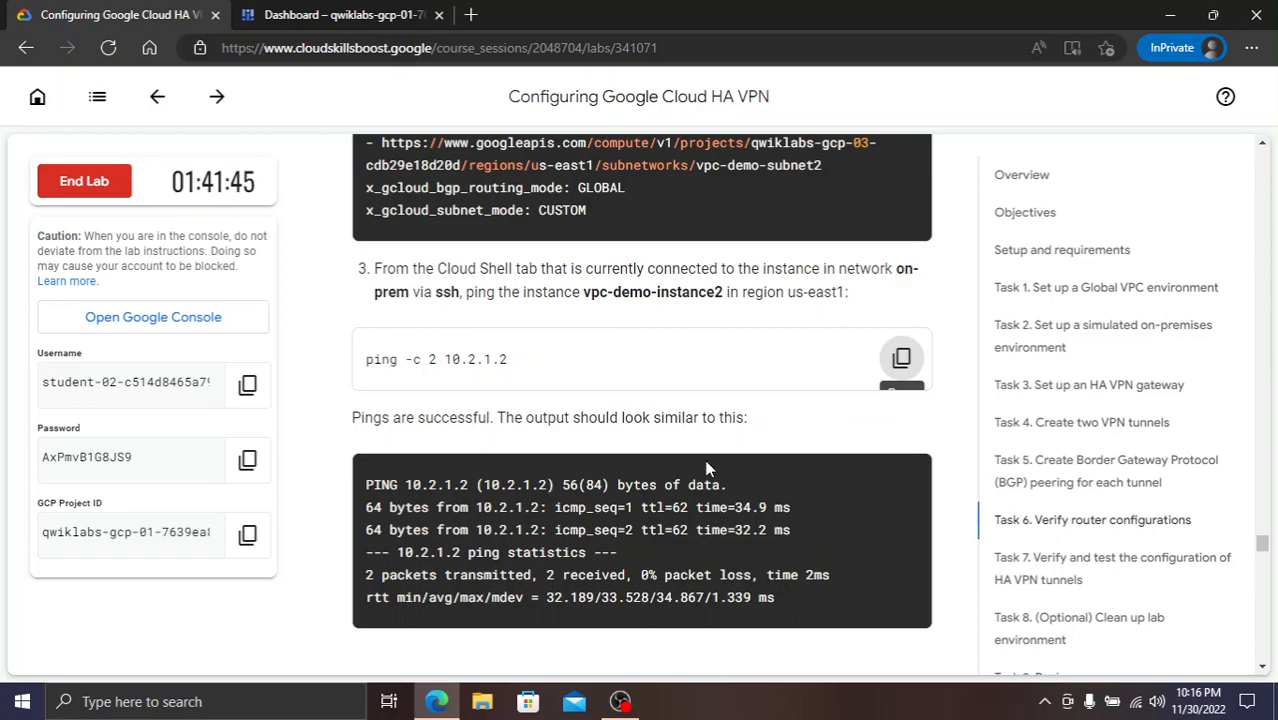
click(893, 362)
click(355, 12)
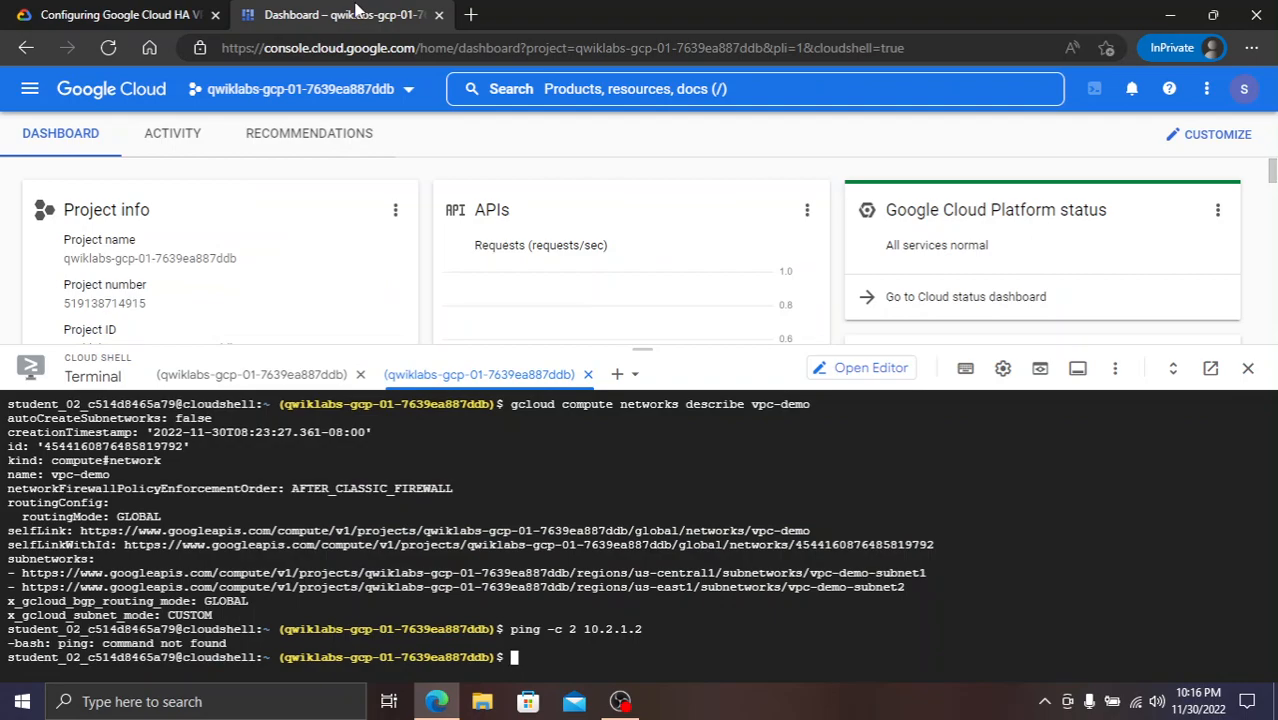
key(ctrl+v)
key(Return)
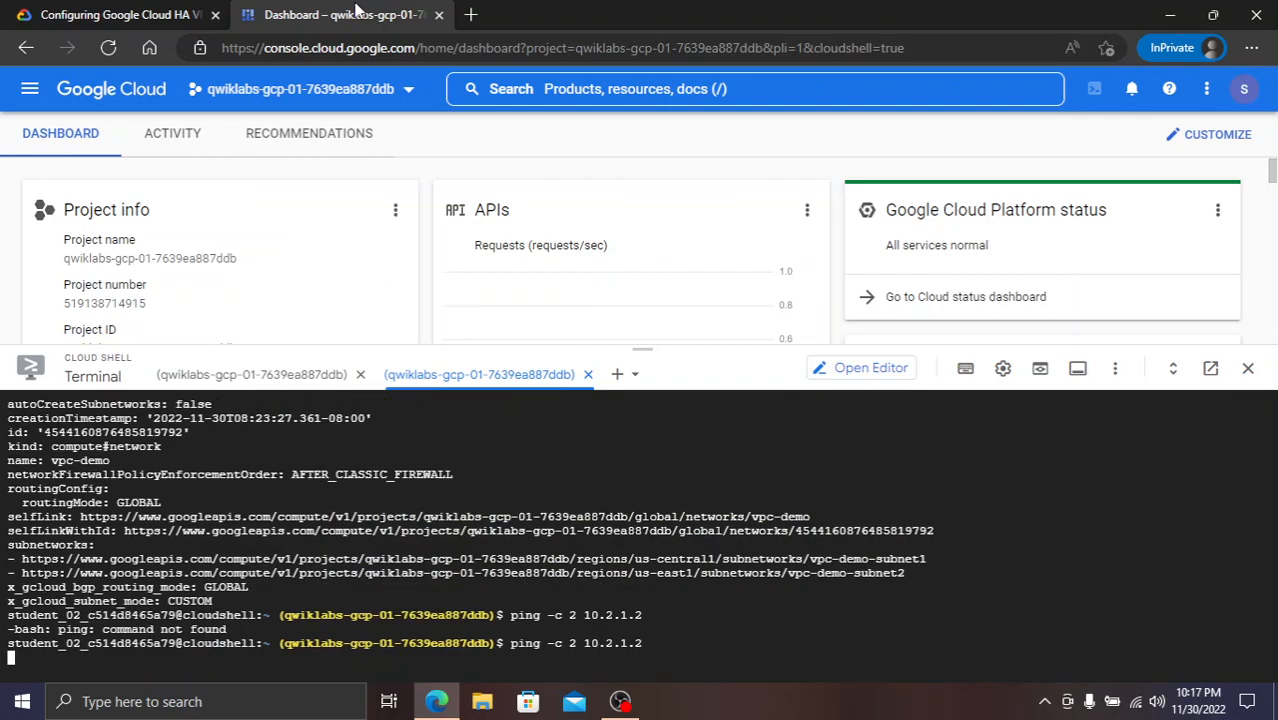
click(286, 378)
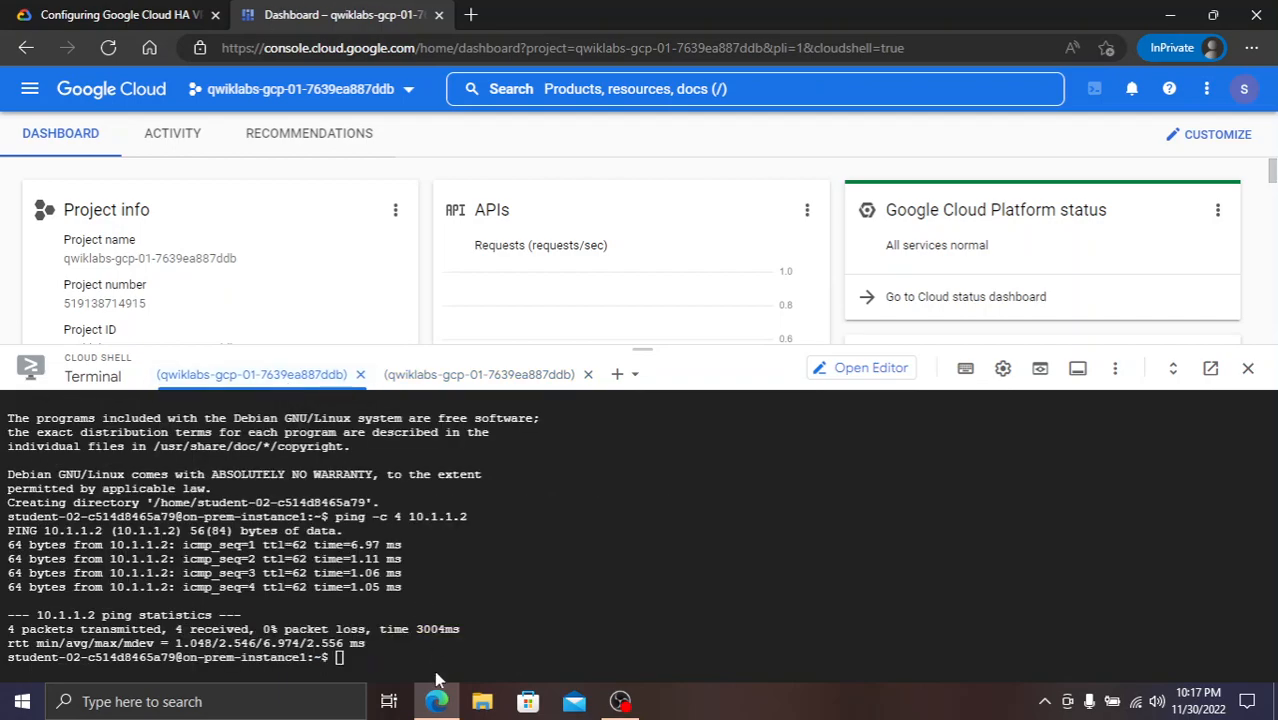
key(ctrl+v)
key(Return)
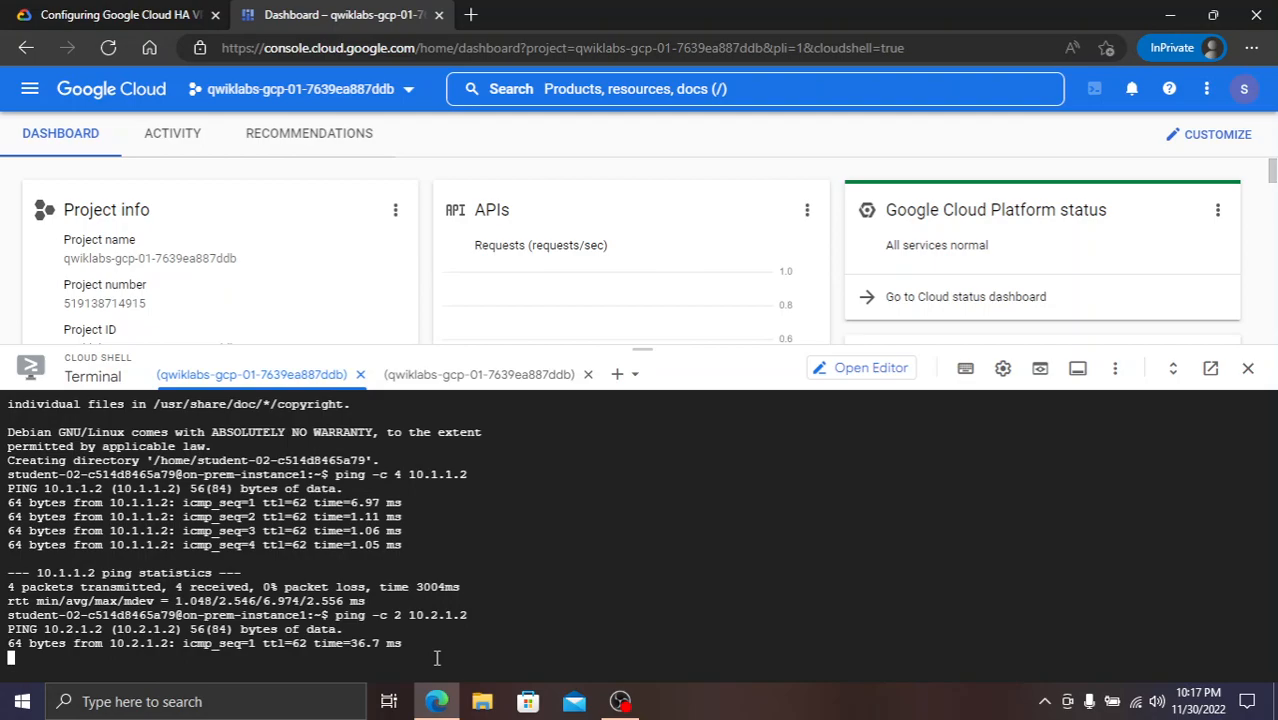
- Go to Task 7 of the lab instructions, on verifying and testing the HA VPN tunnel configuration
click(120, 15)
scroll(746, 424, down, 3)
scroll(746, 424, down, 2)
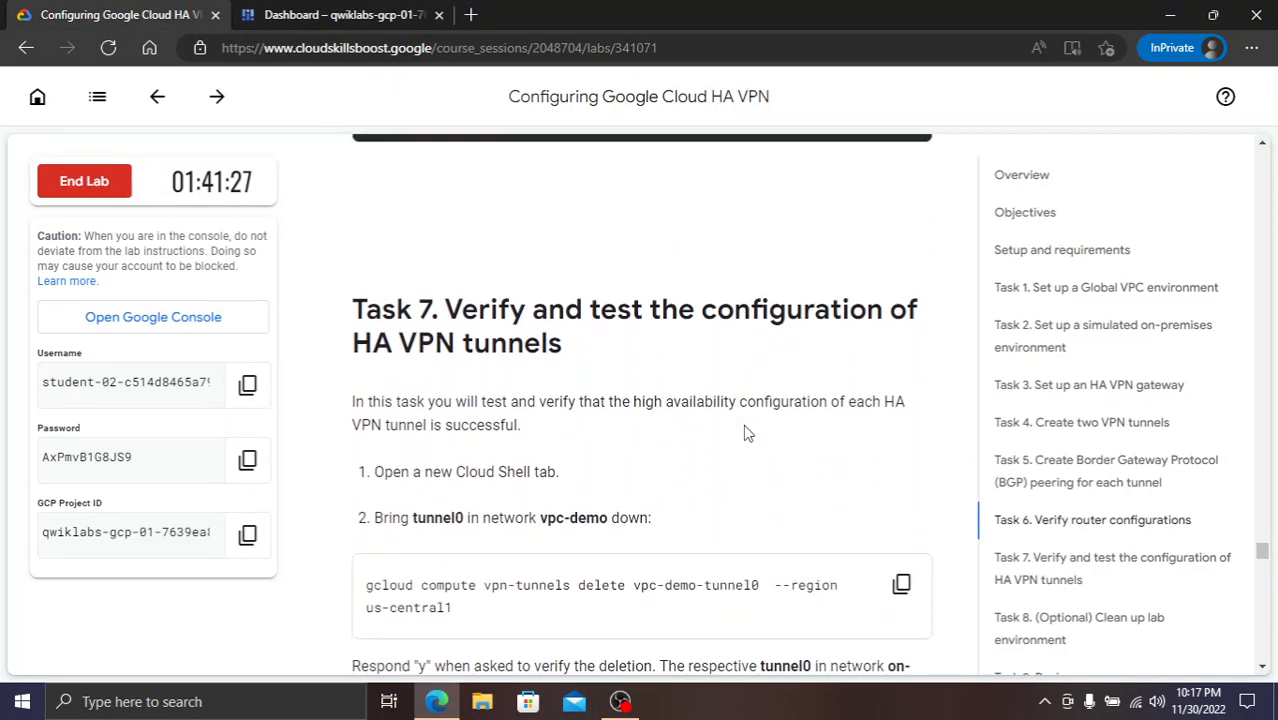
- Open a new Cloud Shell session for the tunnel test in Task 7
scroll(880, 484, down, 2)
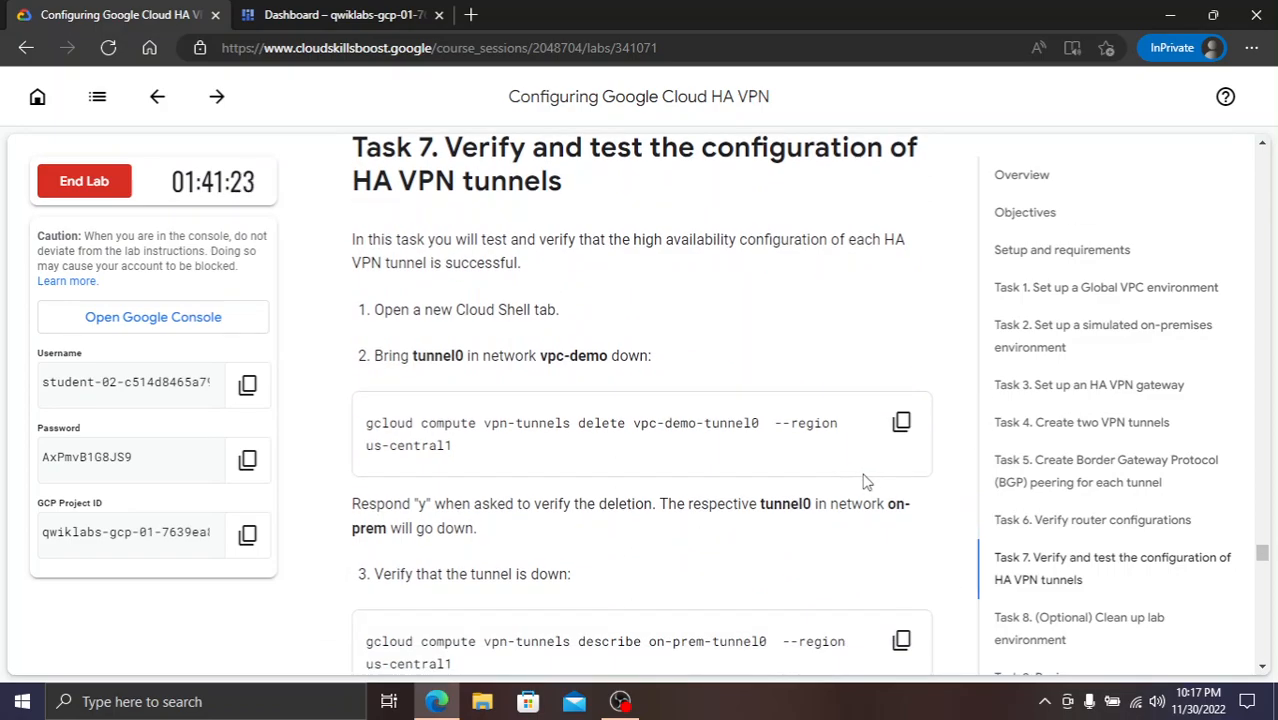
click(898, 427)
click(405, 12)
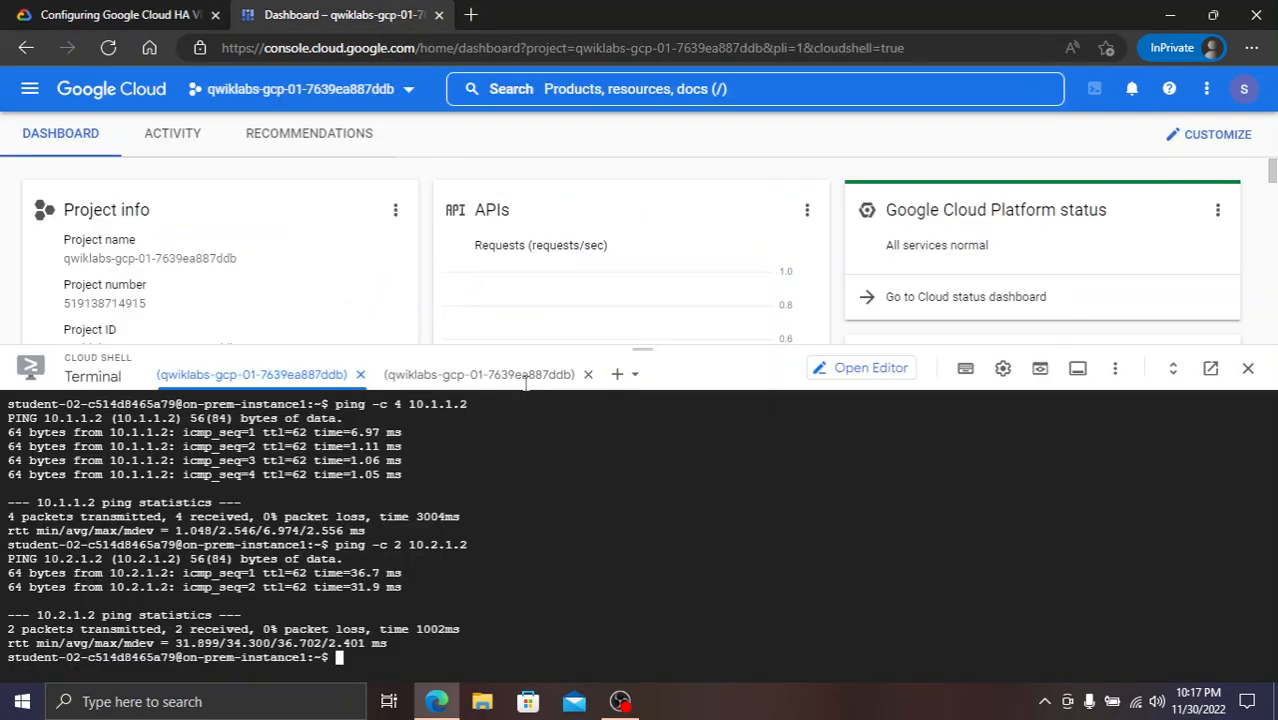
click(617, 374)
- Delete vpc-demo-tunnel0 in region us-central1 with the lab's gcloud command in the new Cloud Shell session, answering y to the confirmation
click(58, 8)
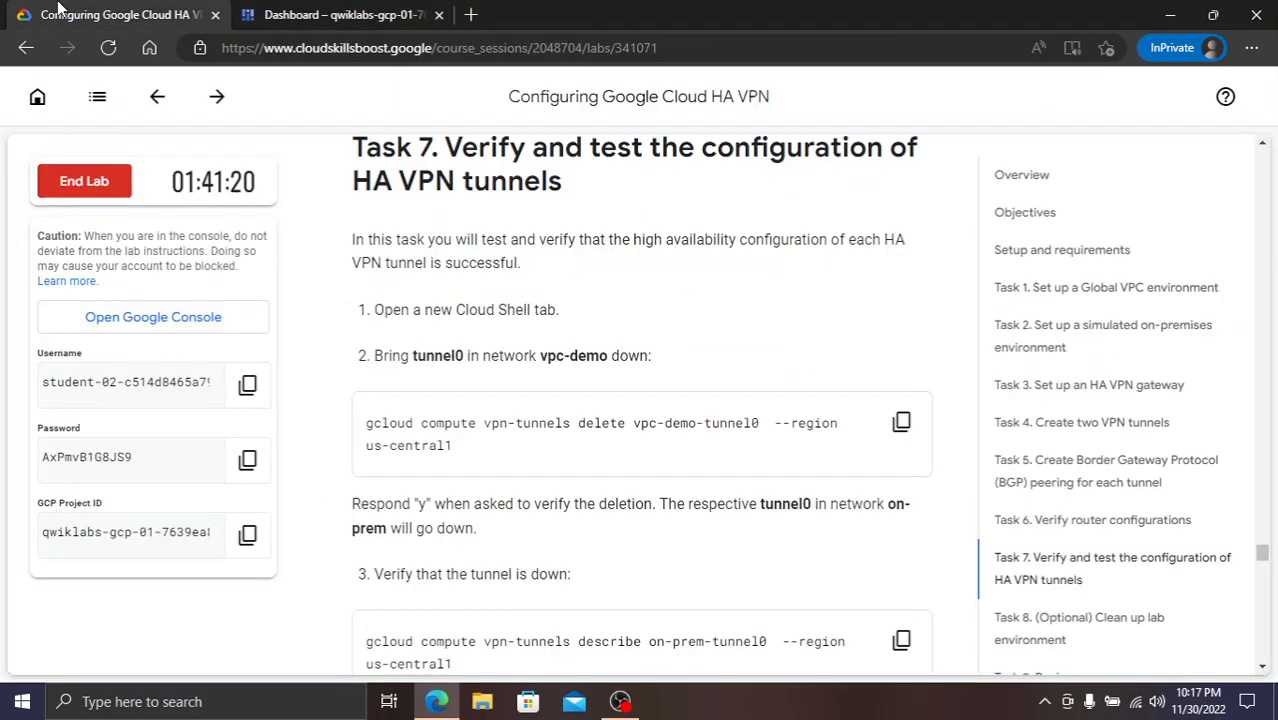
click(901, 421)
click(308, 14)
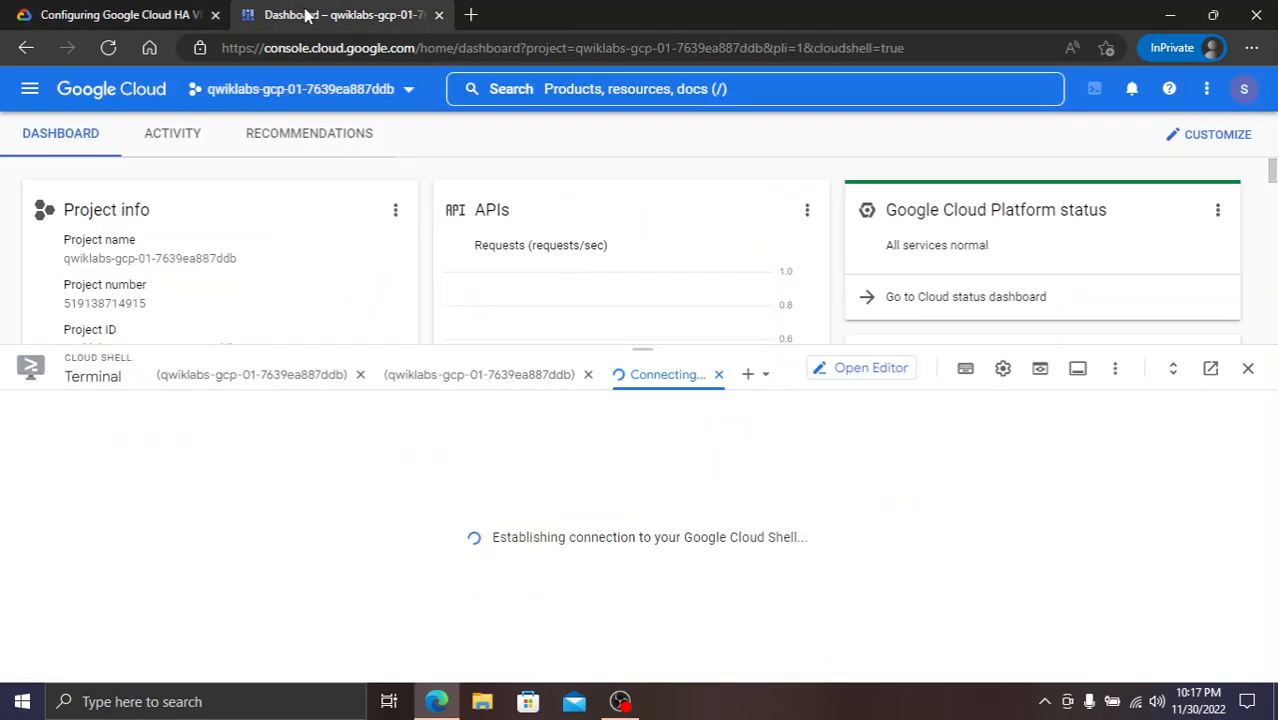
click(636, 543)
key(ctrl+v)
key(Return)
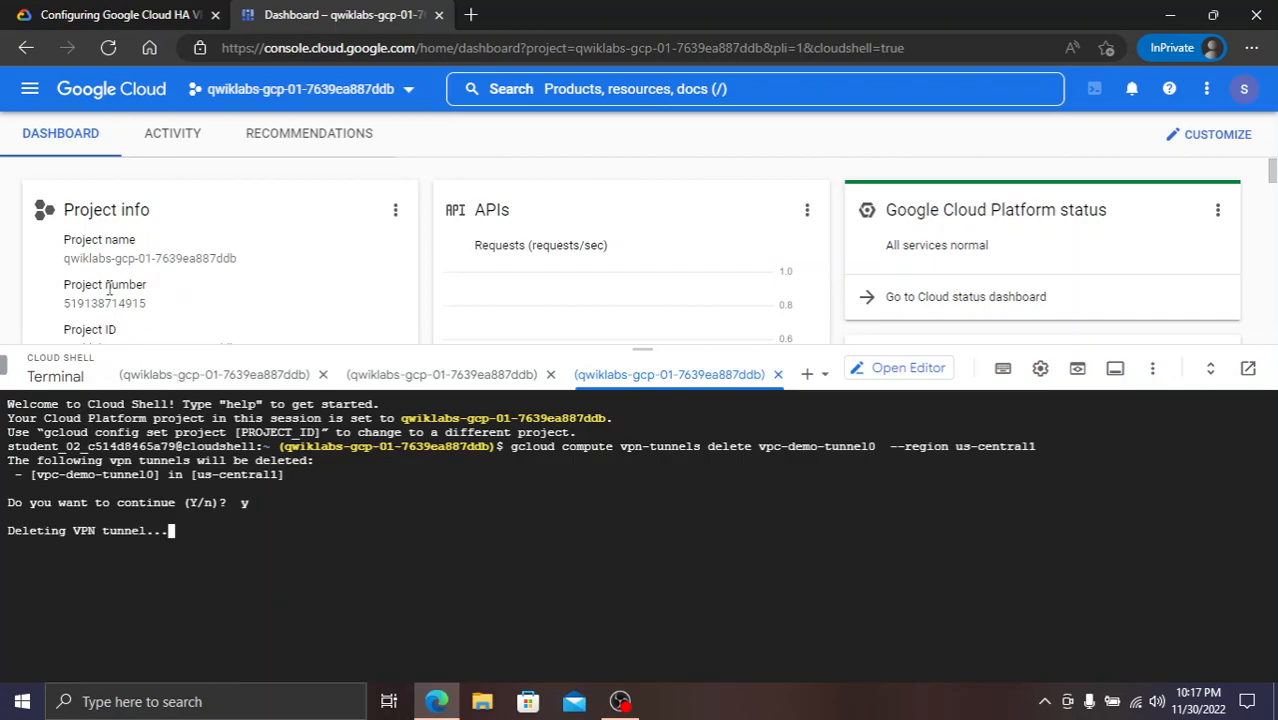
- Check the status of on-prem-tunnel0 by running the lab's gcloud compute vpn-tunnels describe command for region us-central1
click(100, 12)
scroll(857, 490, down, 3)
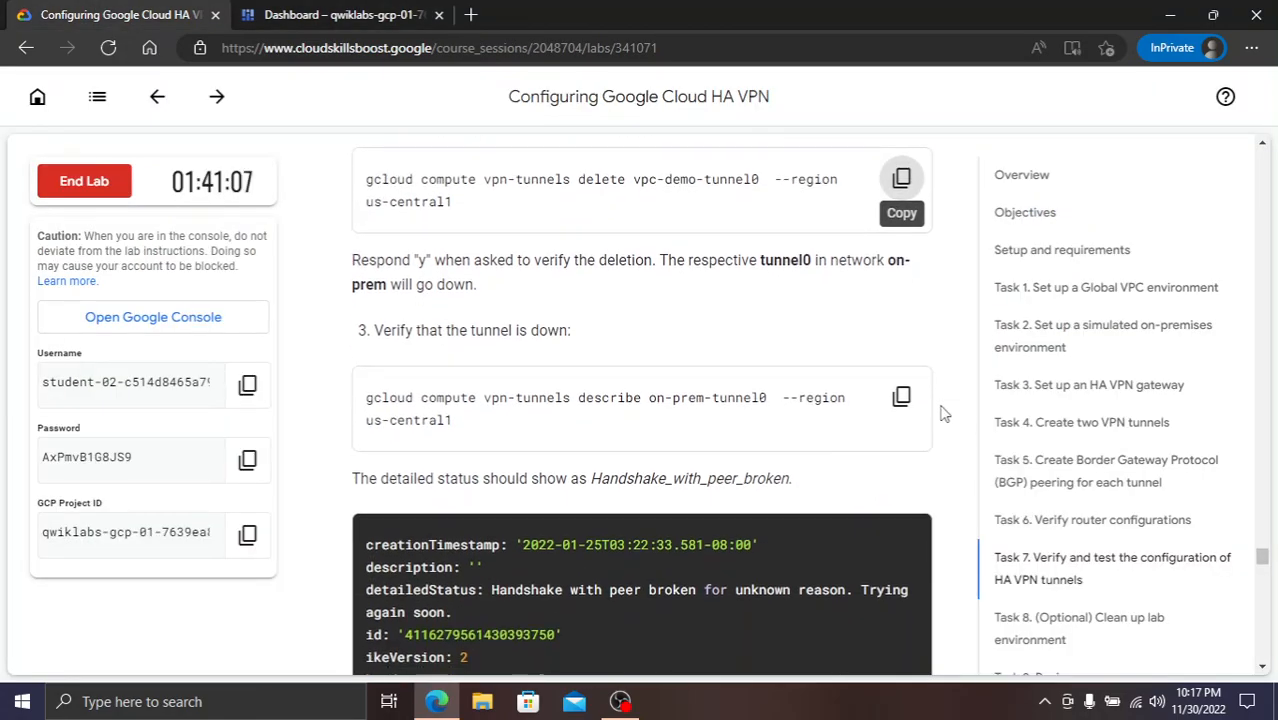
click(901, 397)
click(300, 15)
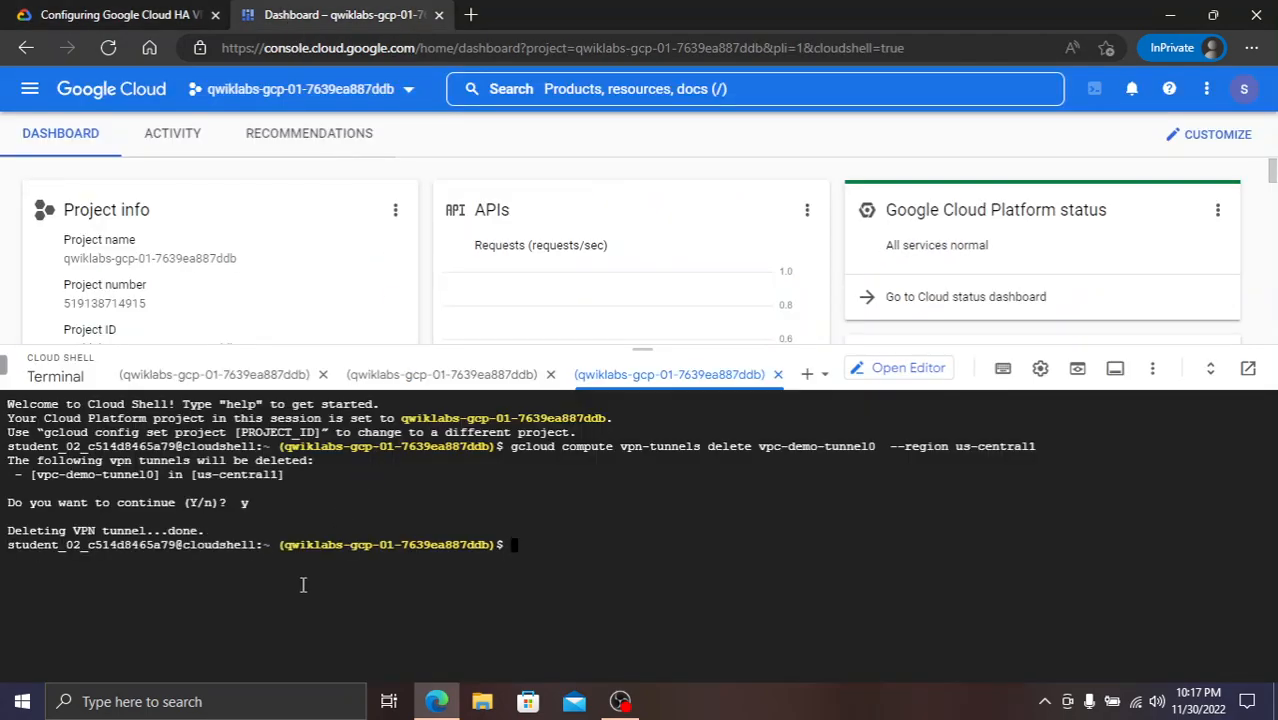
key(ctrl+v)
key(Return)
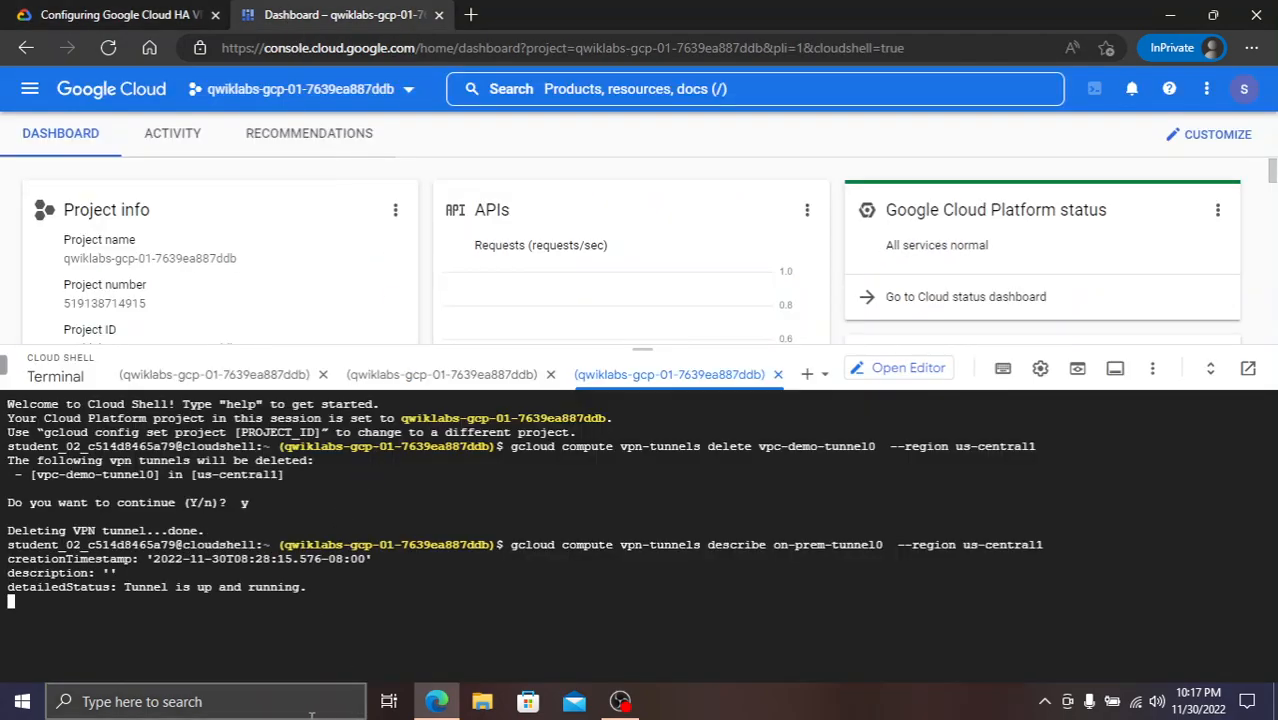
- Try to run the lab's ping -c 3 10.1.1.2 command in the third Cloud Shell session
click(100, 12)
scroll(905, 410, down, 9)
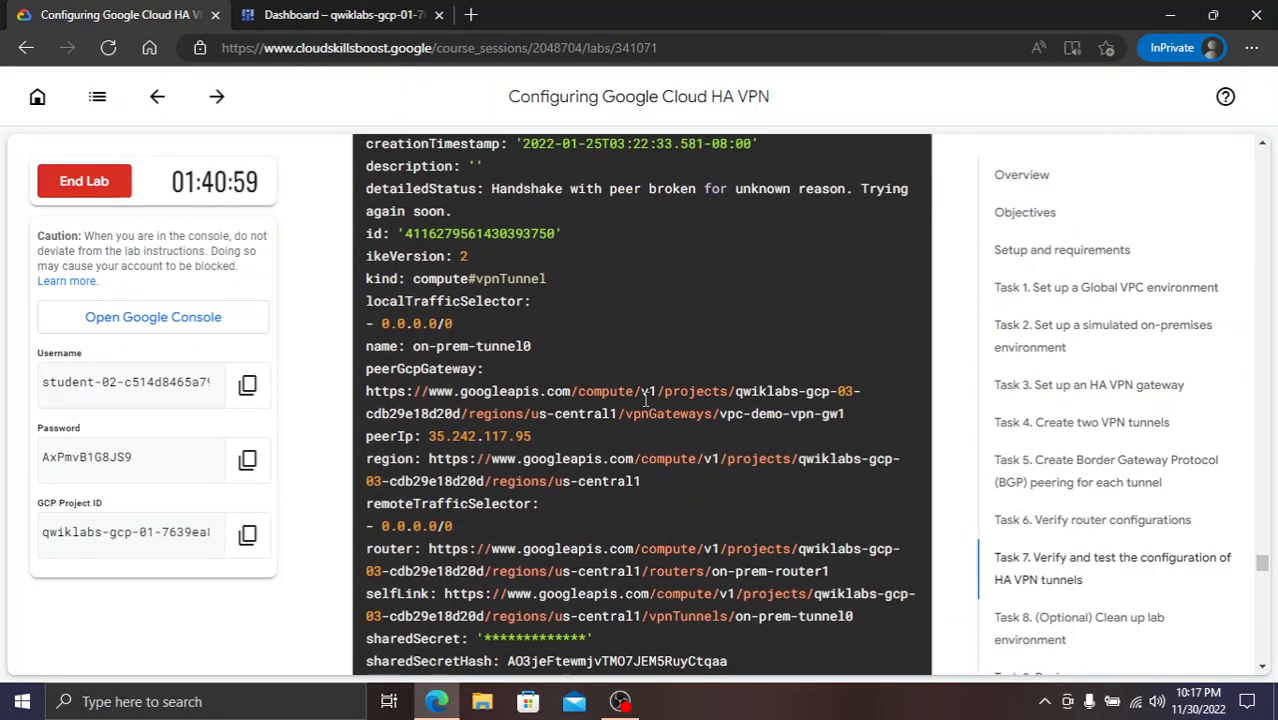
click(904, 410)
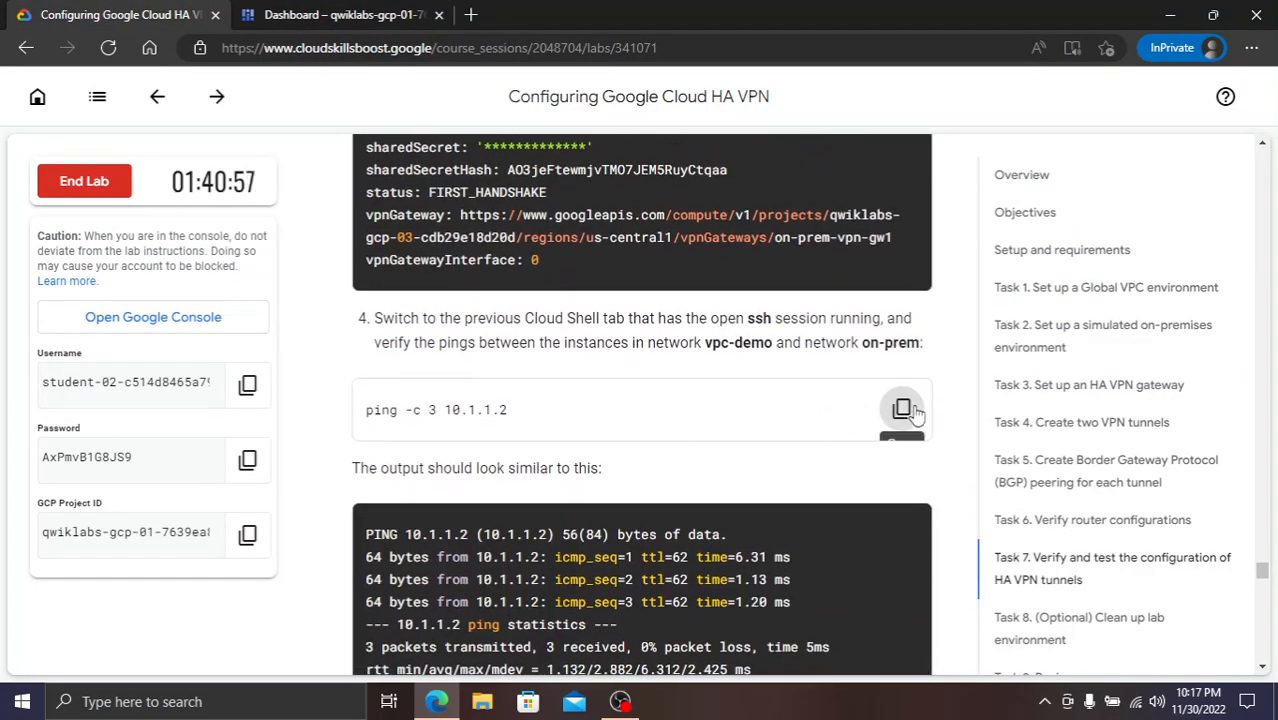
click(350, 14)
key(ctrl+v)
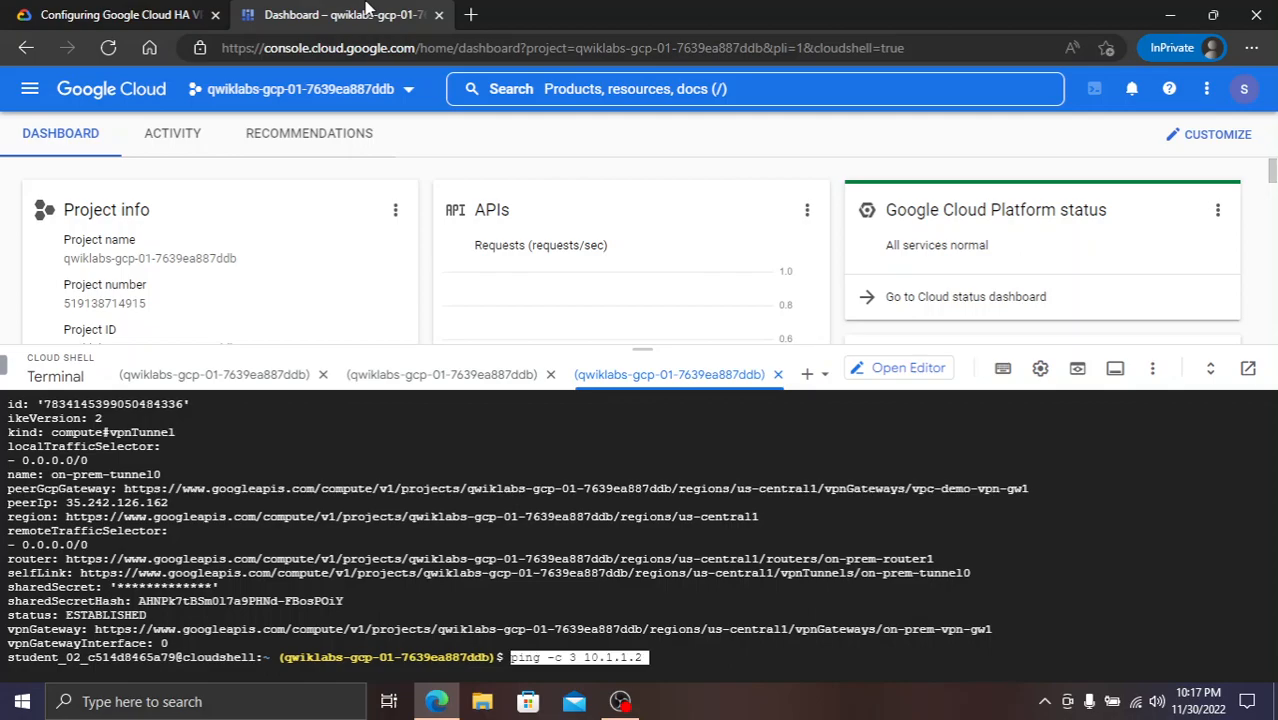
key(Return)
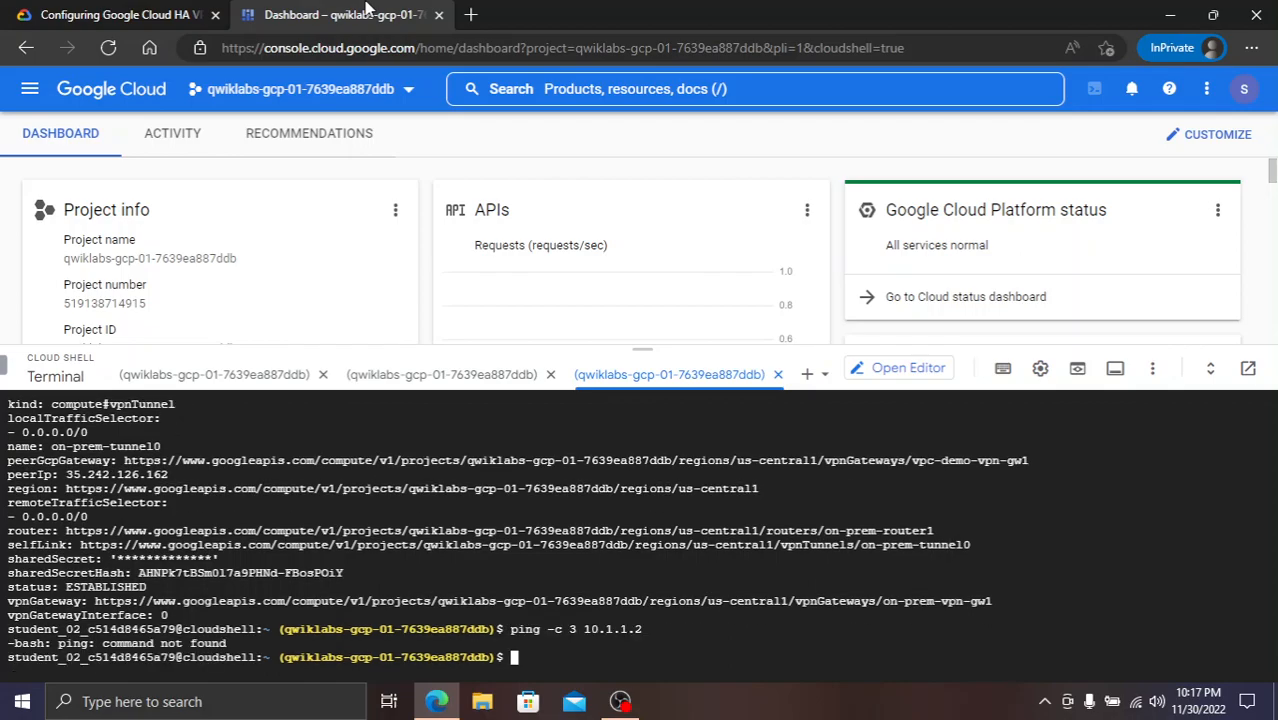
- Run ping -c 3 10.1.1.2 in the Cloud Shell session connected to on-prem-instance1
click(205, 376)
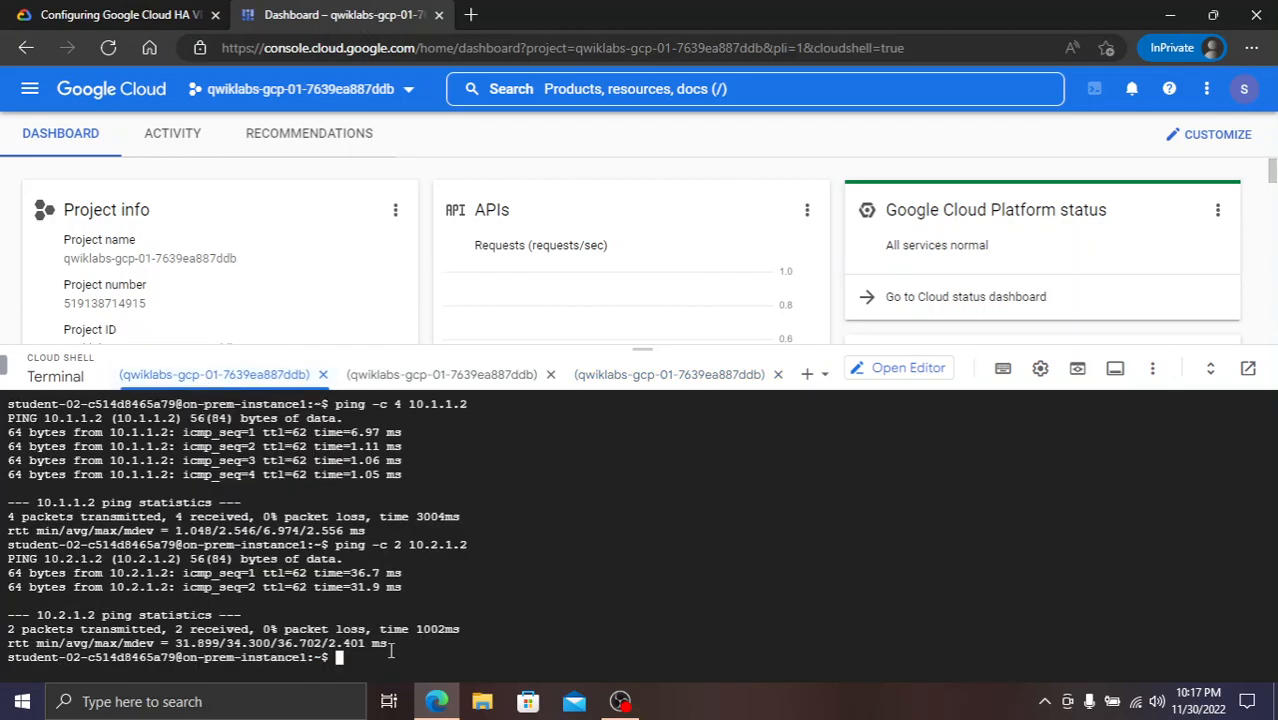
key(ctrl+v)
key(Return)
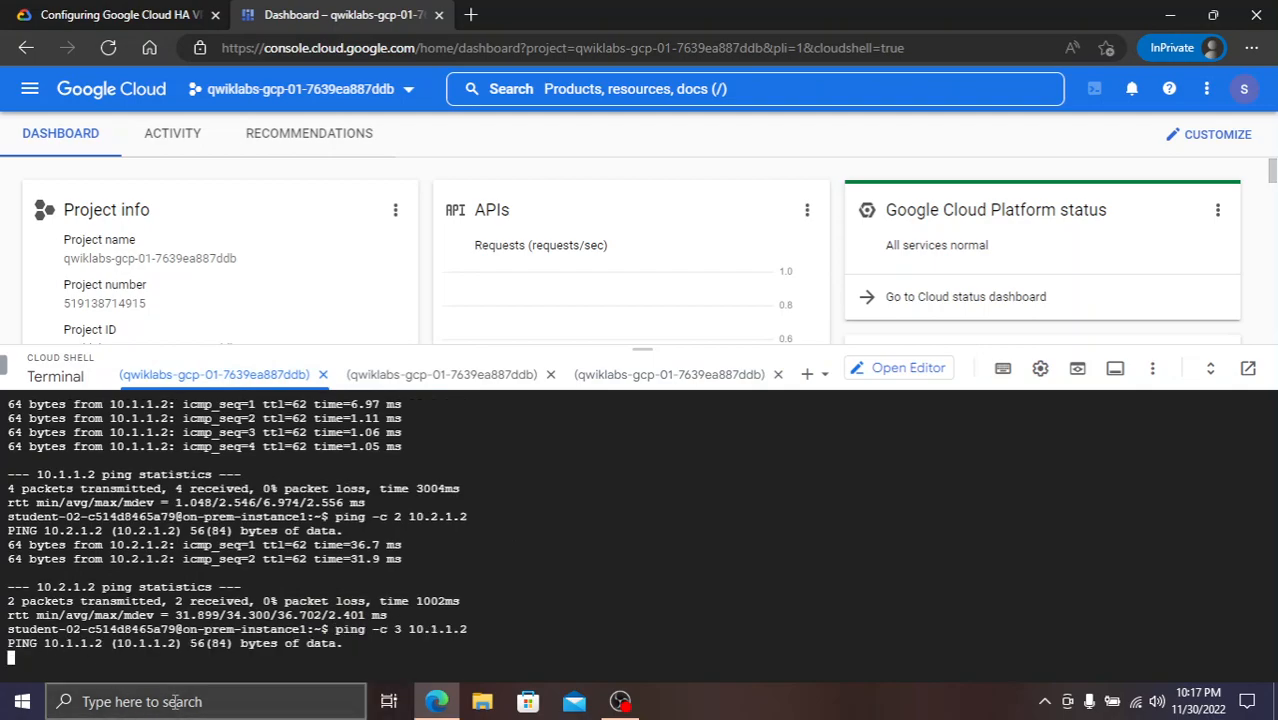
- Skip the optional cleanup task, end the lab, and submit a five-star satisfaction rating
click(140, 14)
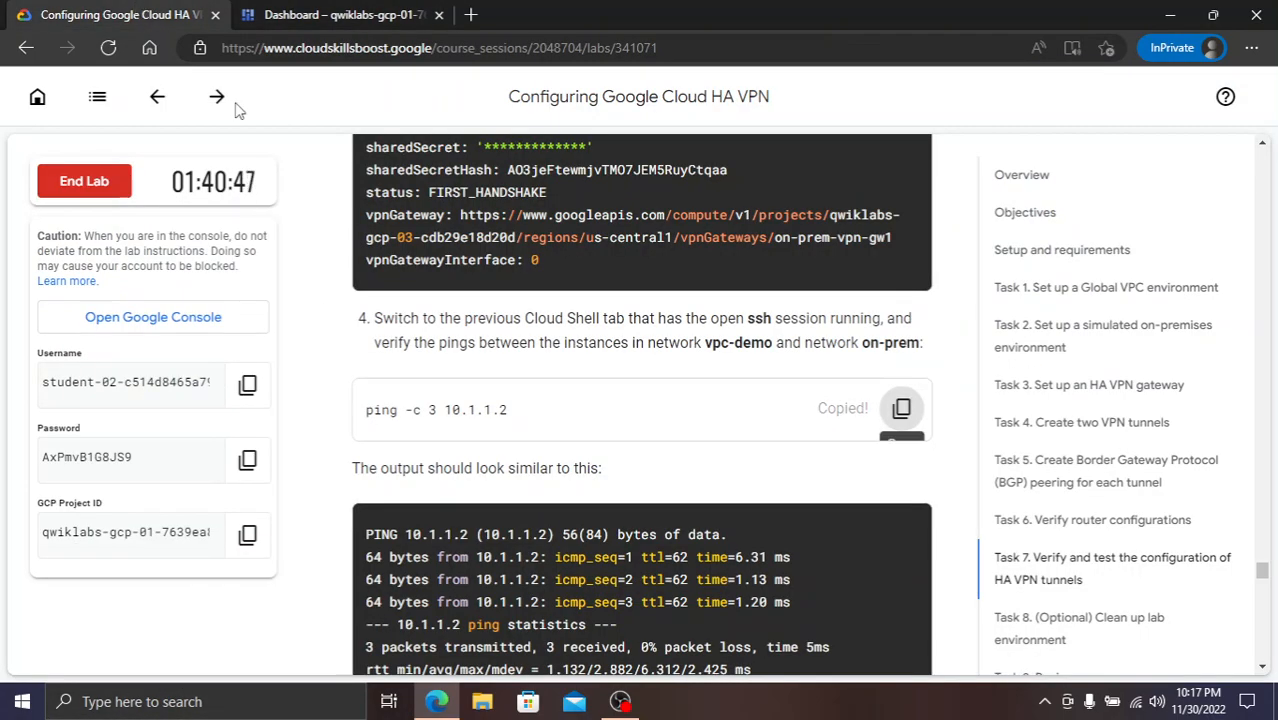
scroll(668, 400, down, 5)
scroll(668, 400, down, 10)
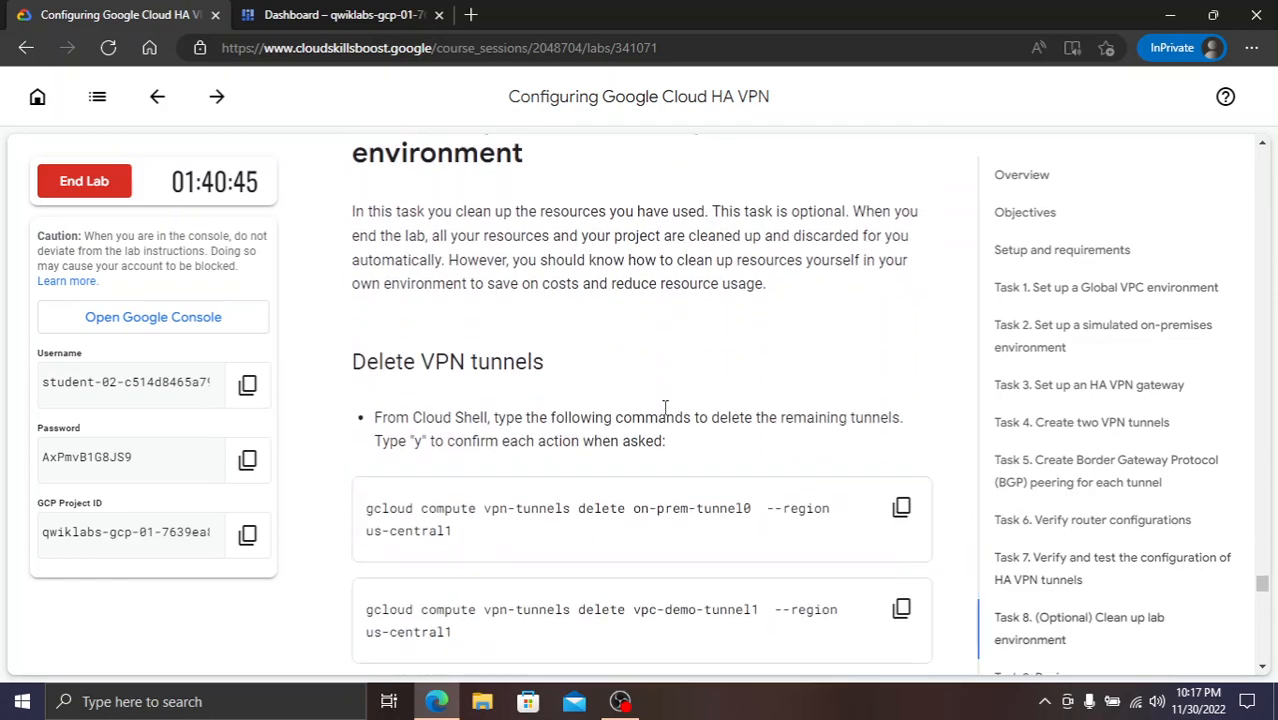
scroll(666, 418, down, 15)
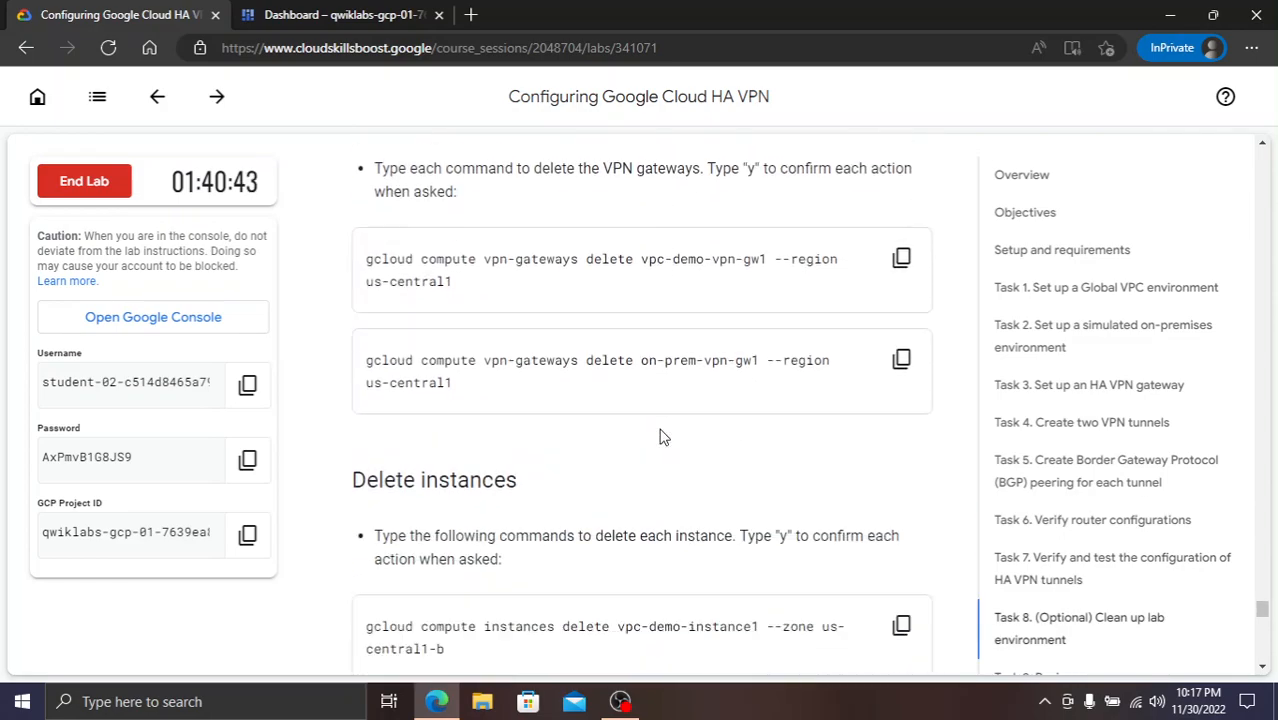
scroll(658, 458, down, 15)
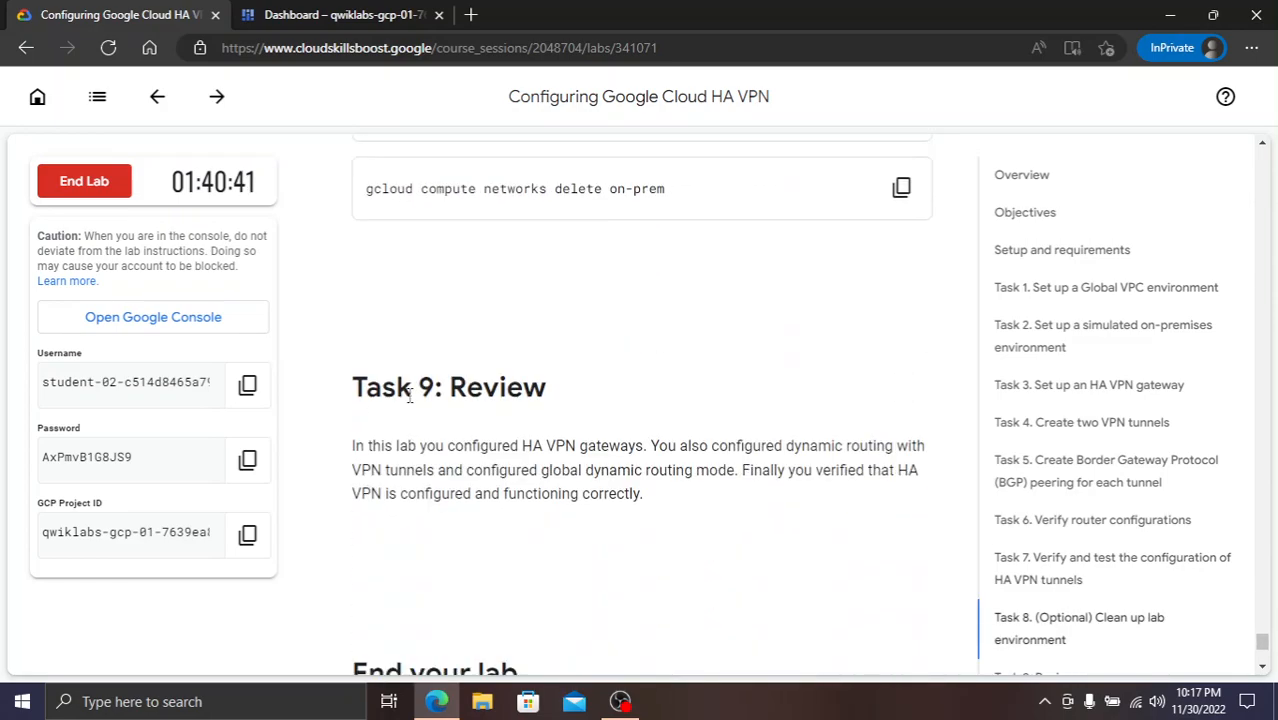
click(74, 185)
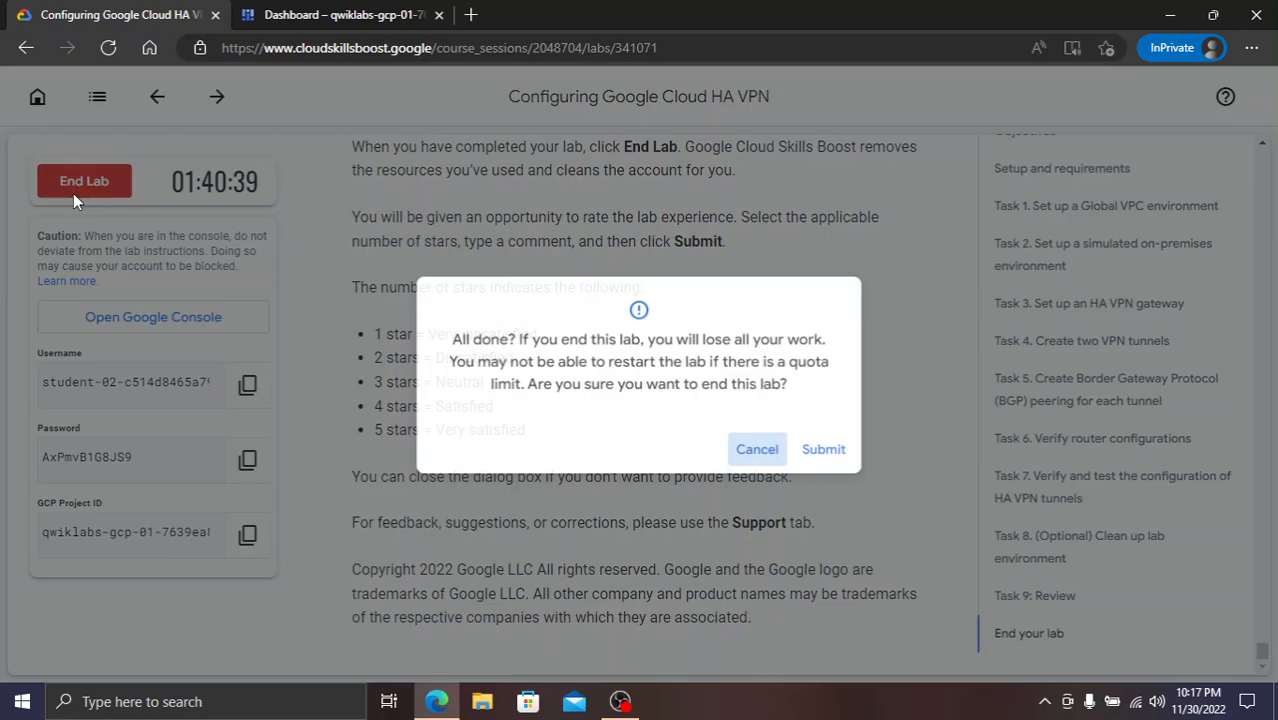
click(822, 456)
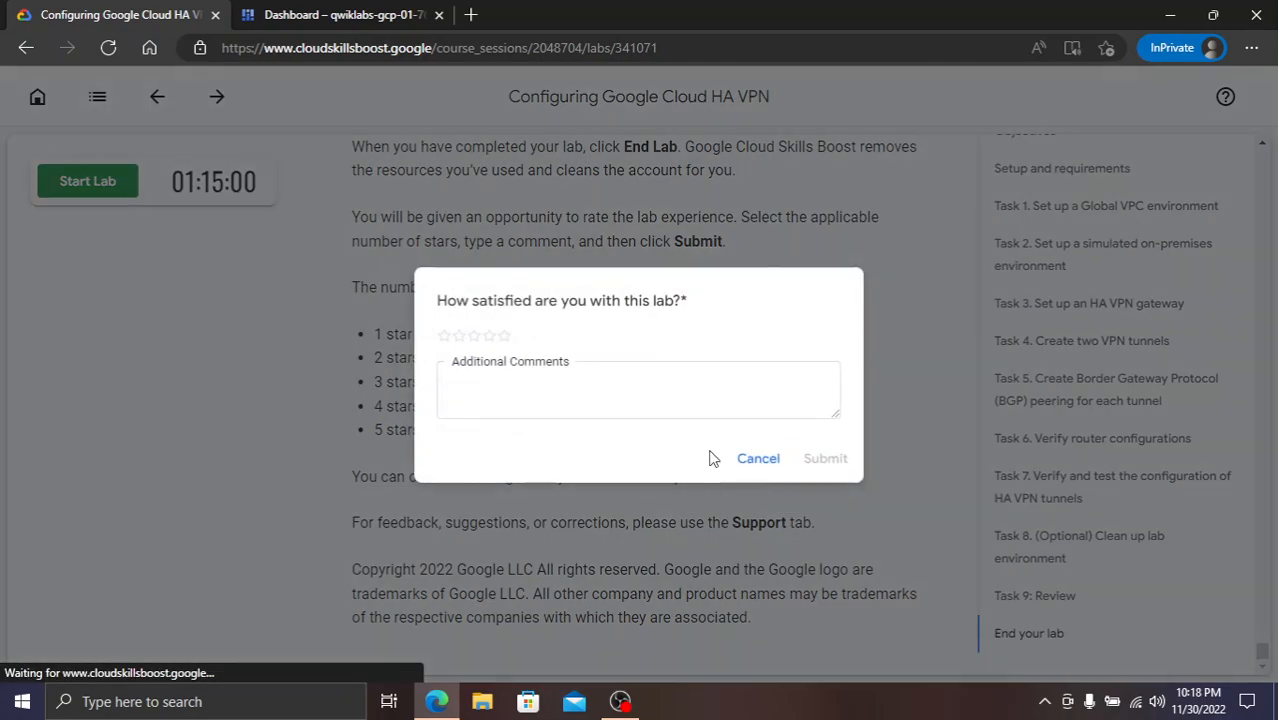
click(504, 336)
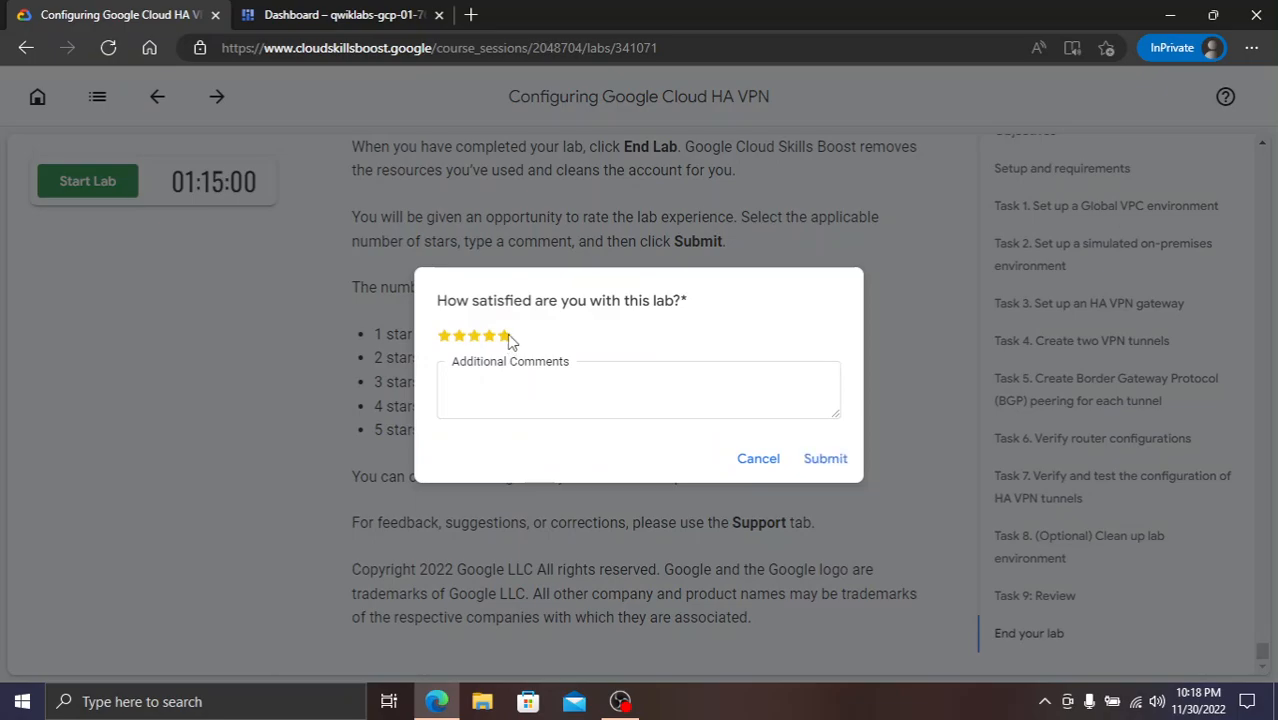
click(830, 472)
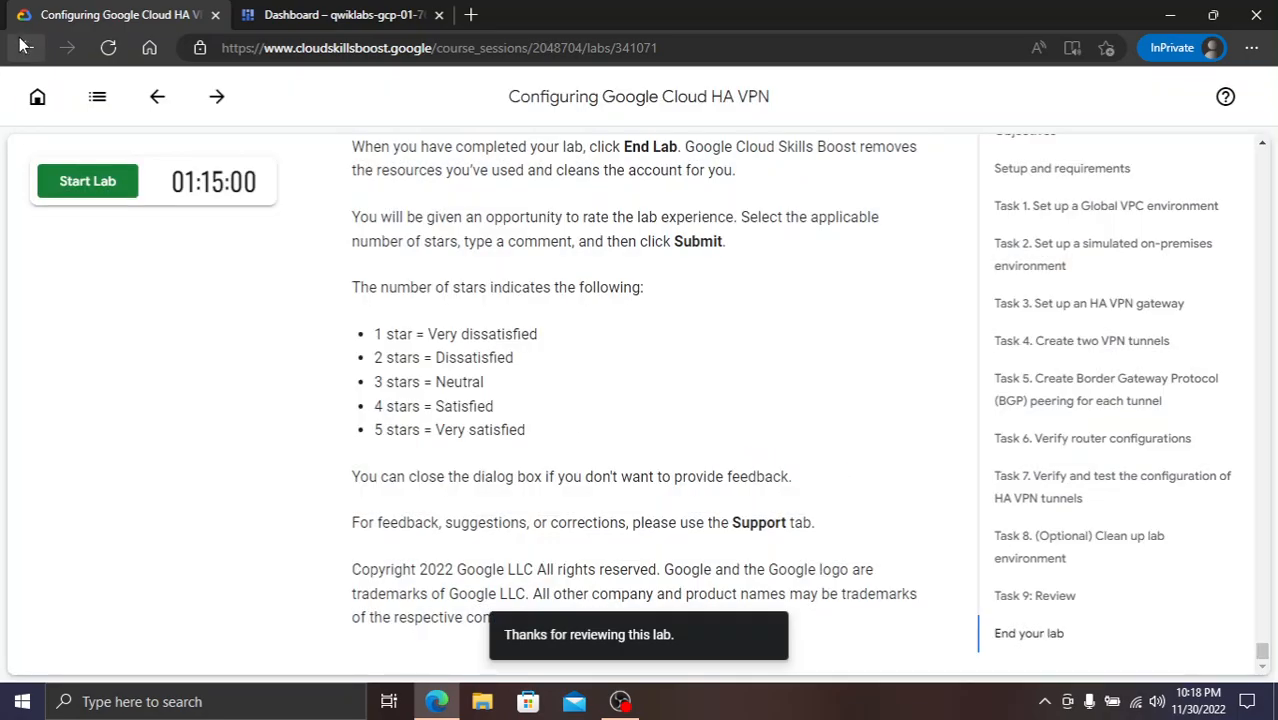
- Show the course outline beside the lab and reload the page to refresh the lab's completion status
click(88, 108)
scroll(125, 340, down, 3)
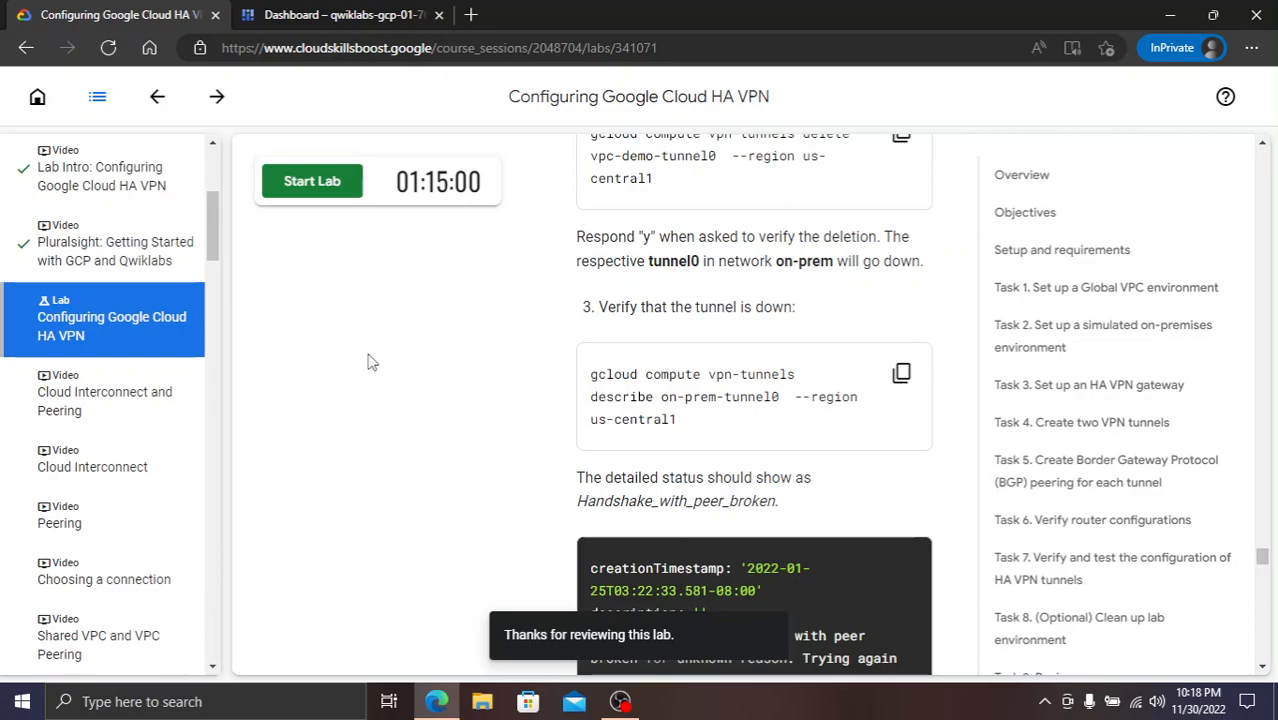
key(F5)
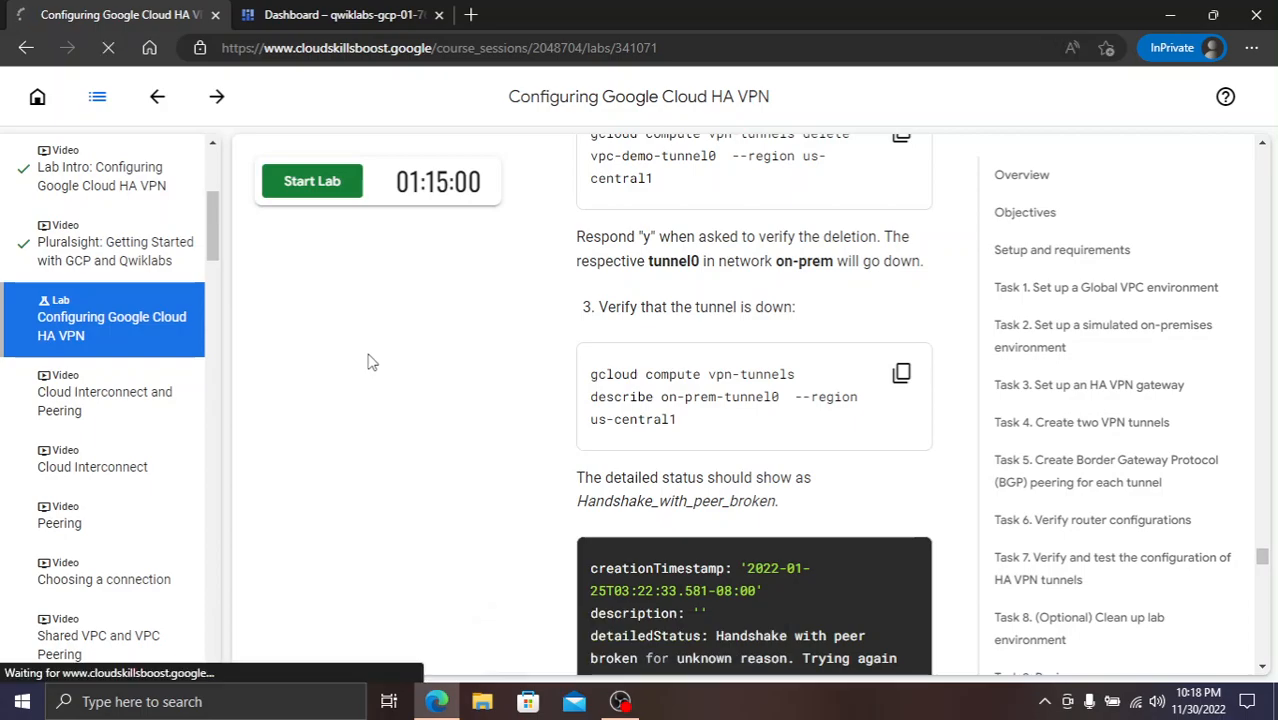
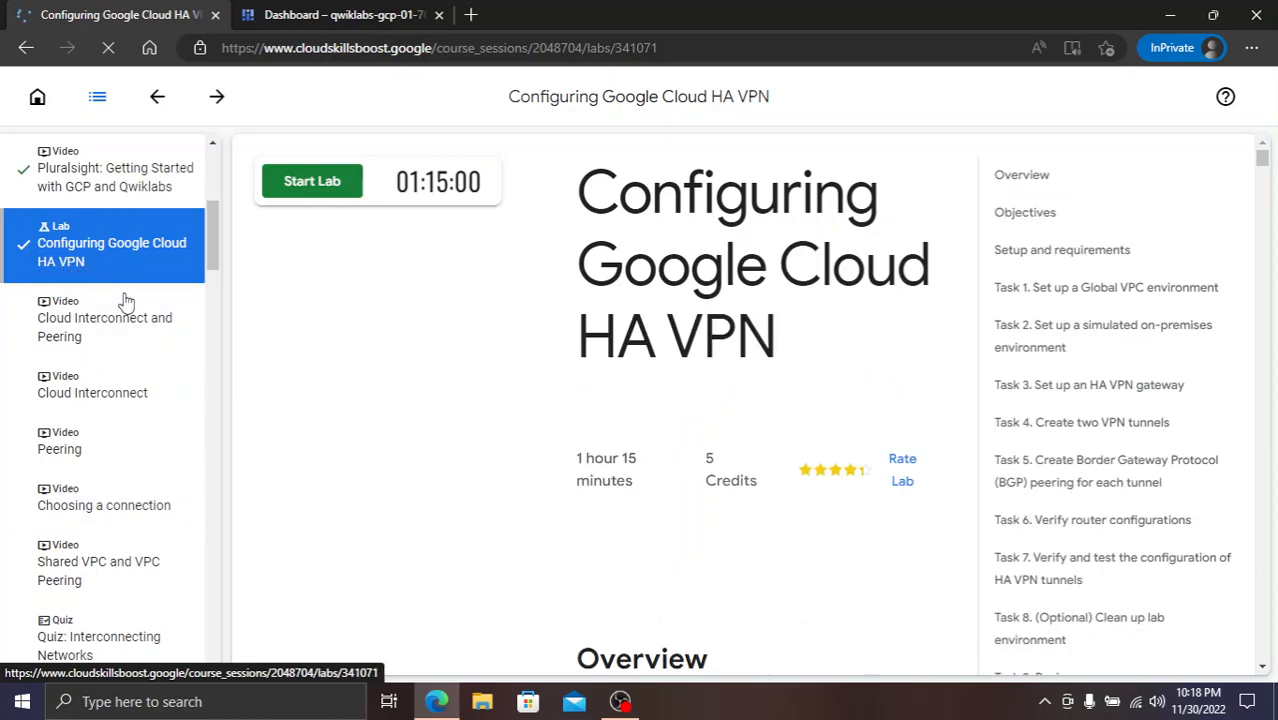
- Look through the course outline for the remaining labs and quizzes in the Load Balancing, Automation and Managed Services modules
scroll(95, 390, down, 3)
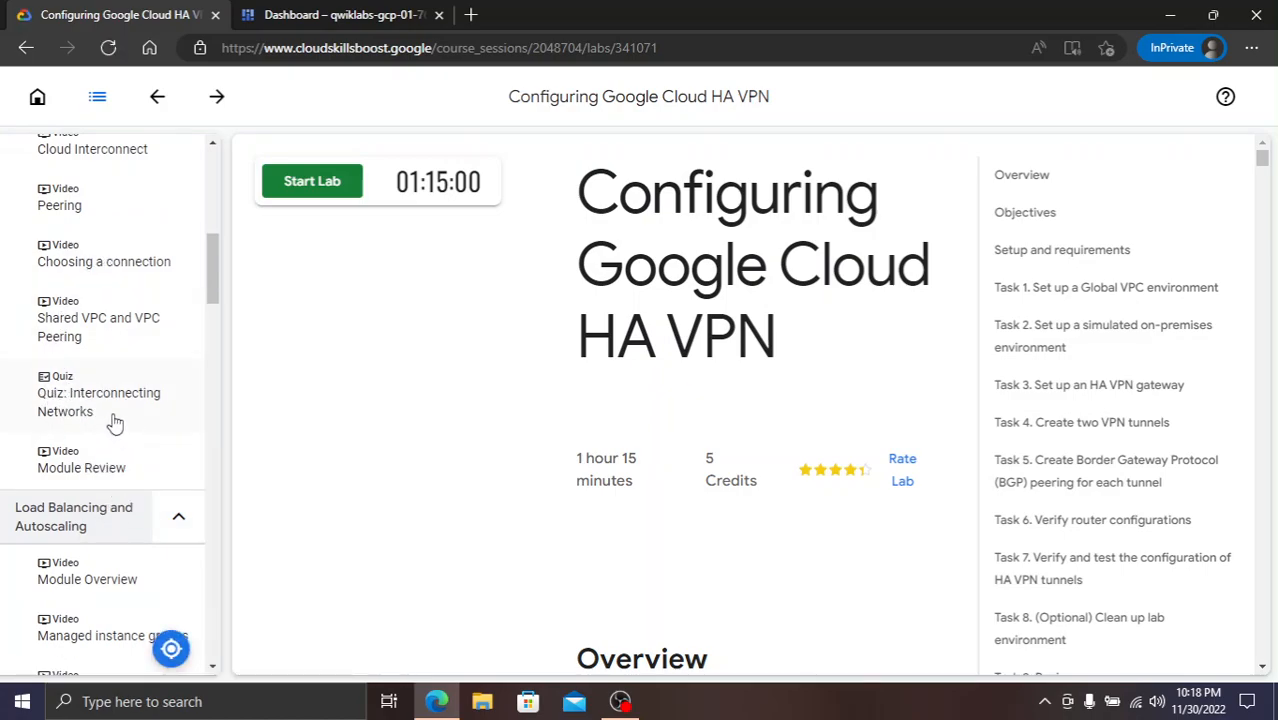
scroll(116, 420, down, 2)
scroll(112, 412, down, 2)
scroll(112, 412, down, 4)
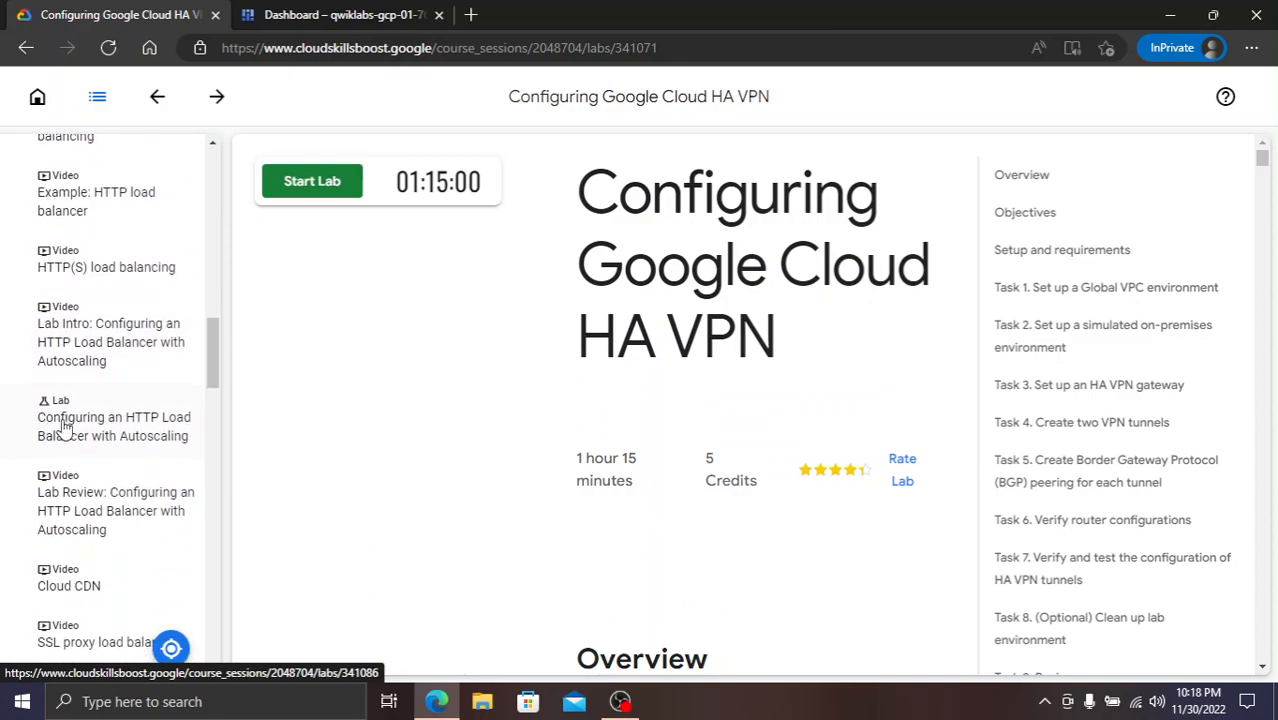
scroll(110, 420, down, 3)
scroll(95, 402, down, 5)
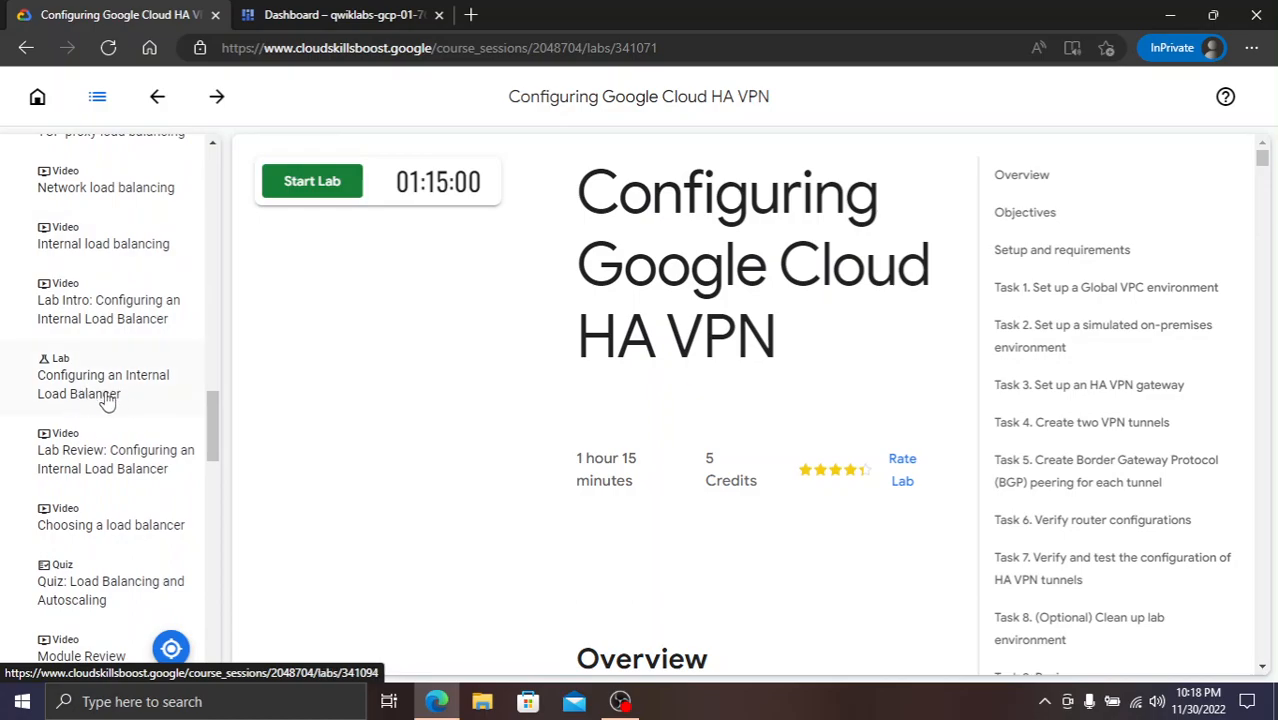
scroll(103, 397, down, 9)
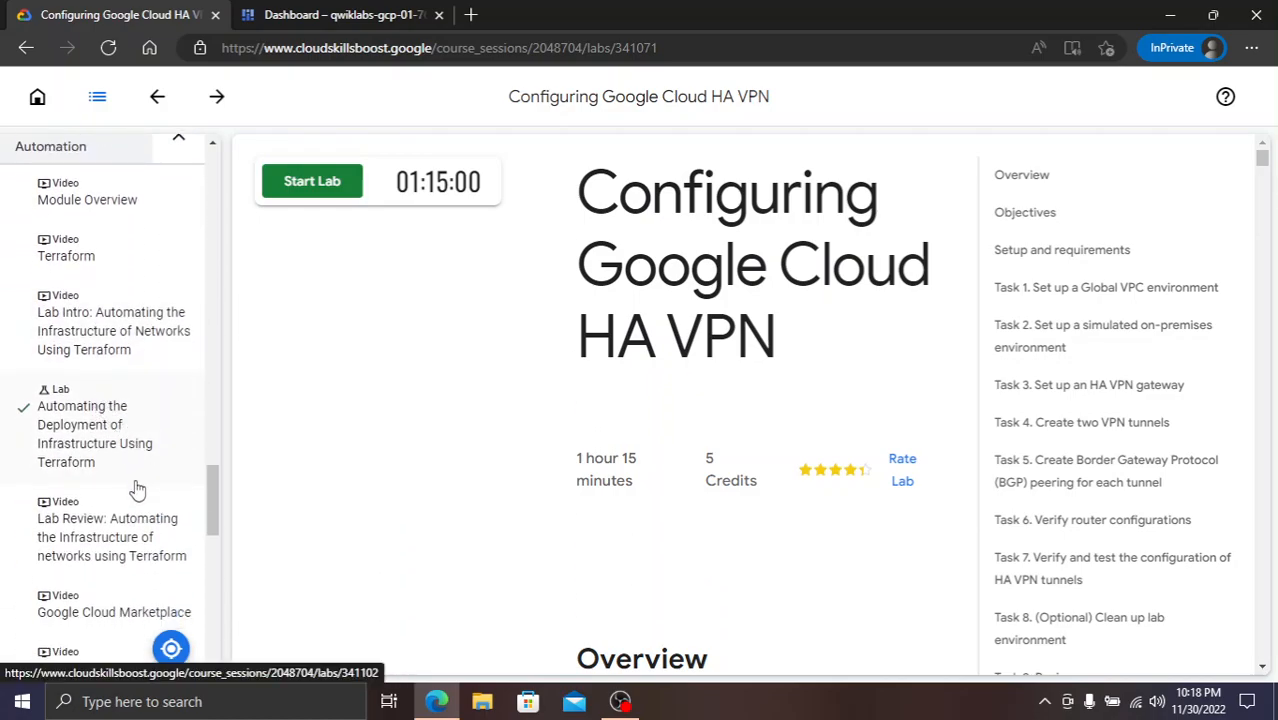
scroll(105, 540, down, 11)
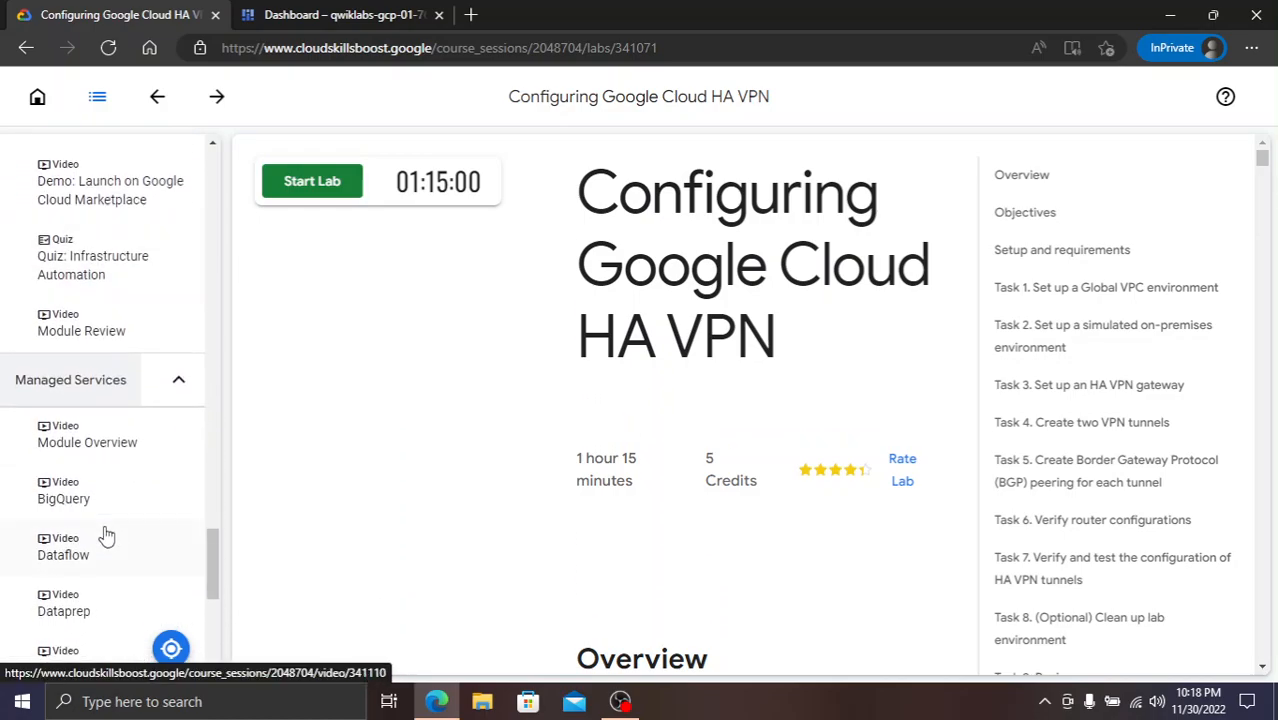
scroll(106, 530, down, 2)
scroll(106, 530, up, 14)
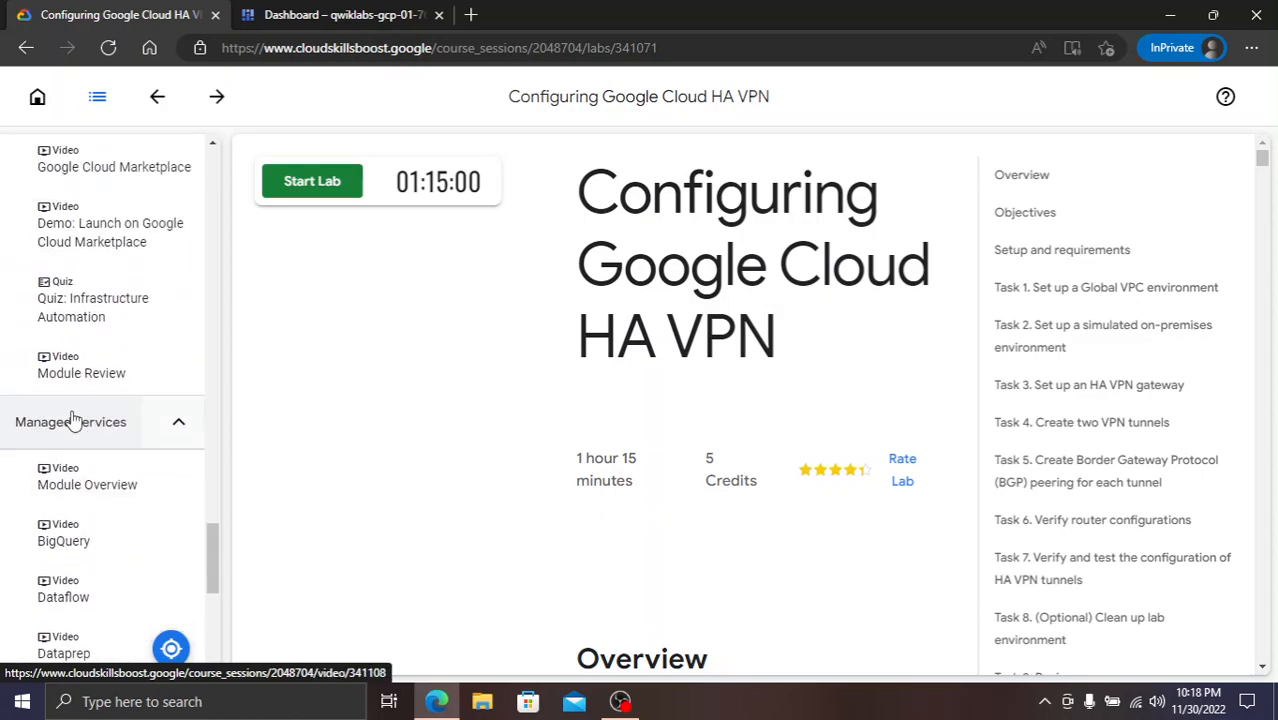
scroll(63, 380, up, 15)
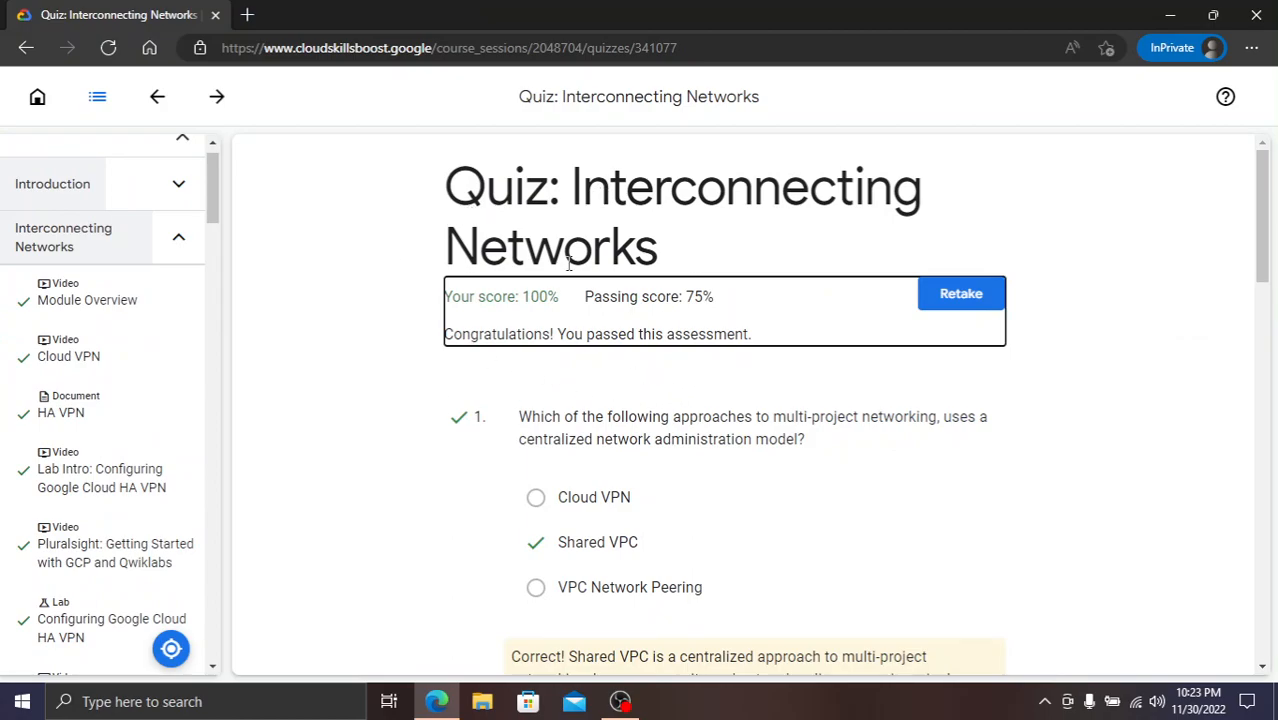
- Review the four Interconnecting Networks quiz questions, marking the correct answers and reading their explanations
scroll(568, 258, down, 2)
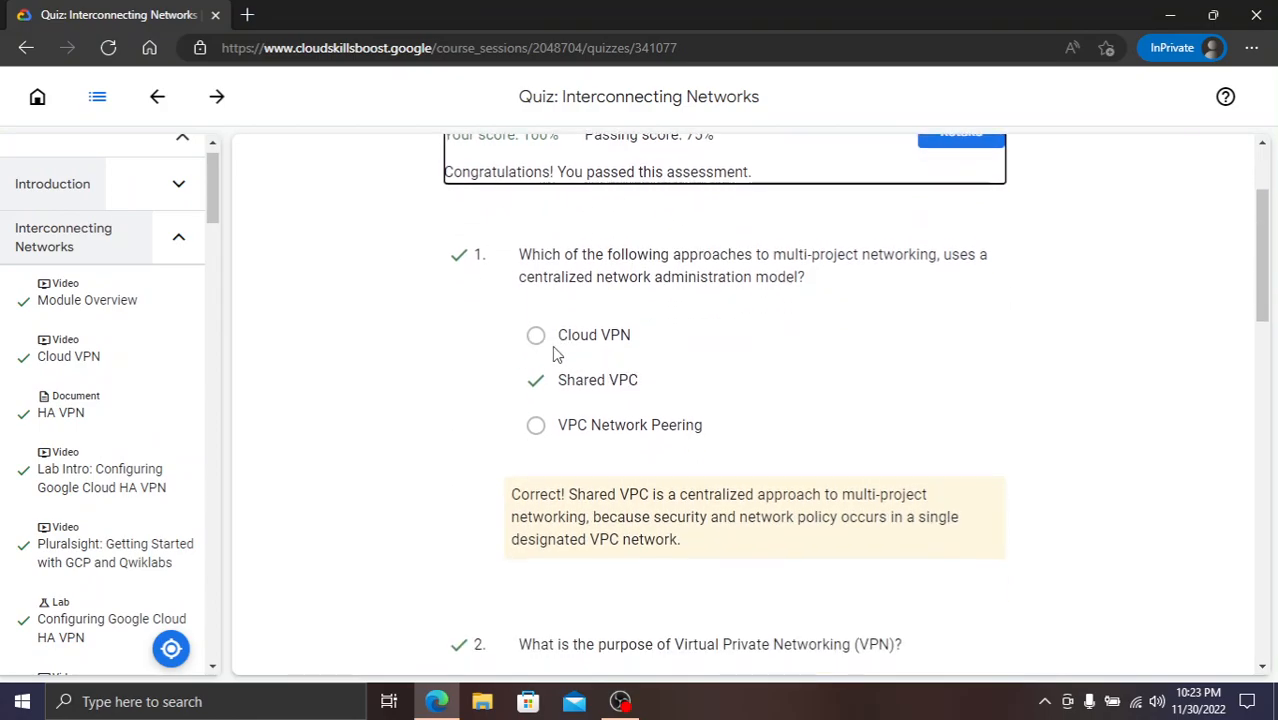
drag(658, 387, 556, 390)
scroll(689, 454, down, 4)
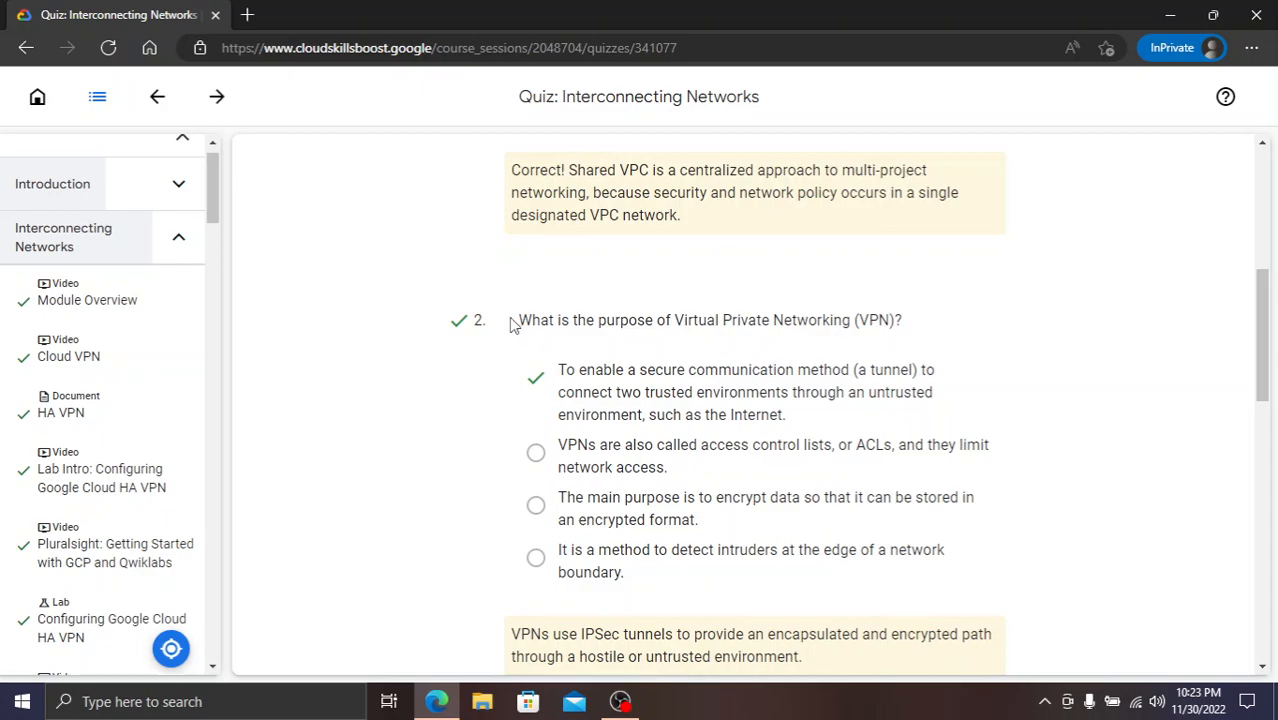
scroll(566, 380, down, 1)
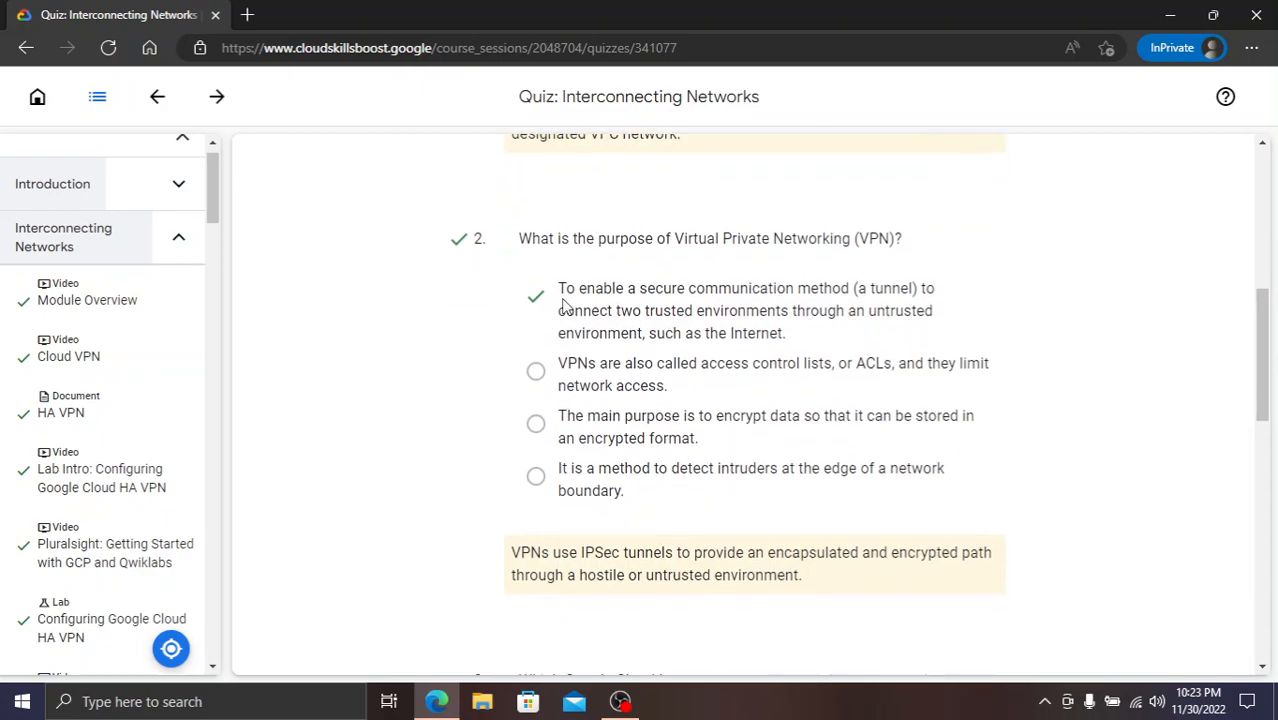
drag(585, 301, 803, 318)
click(798, 343)
scroll(695, 522, down, 4)
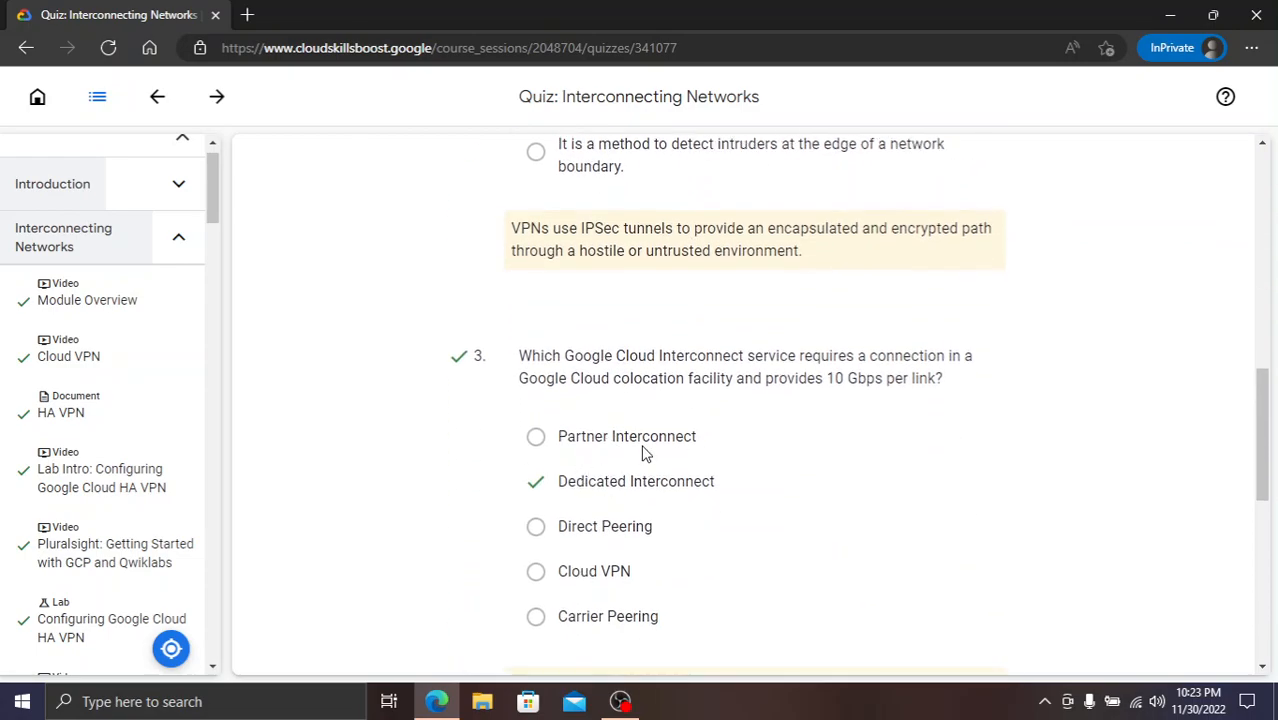
drag(728, 478, 557, 481)
scroll(565, 482, down, 5)
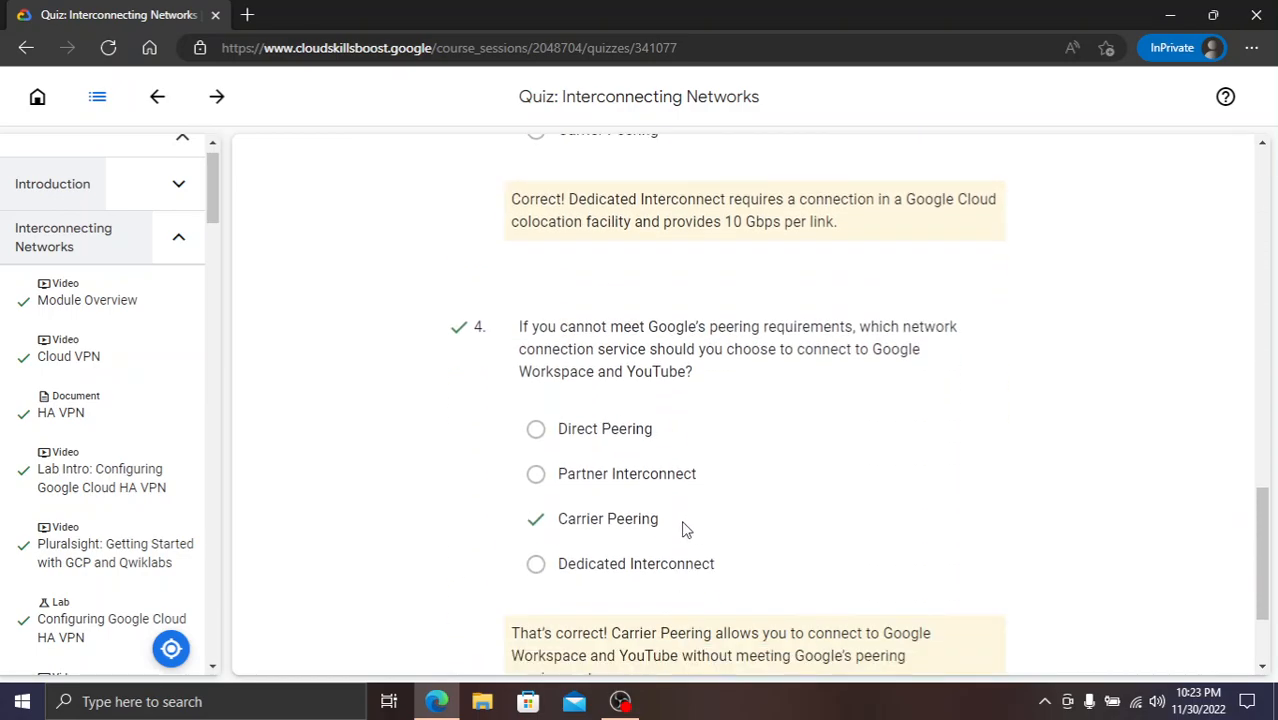
drag(661, 521, 560, 512)
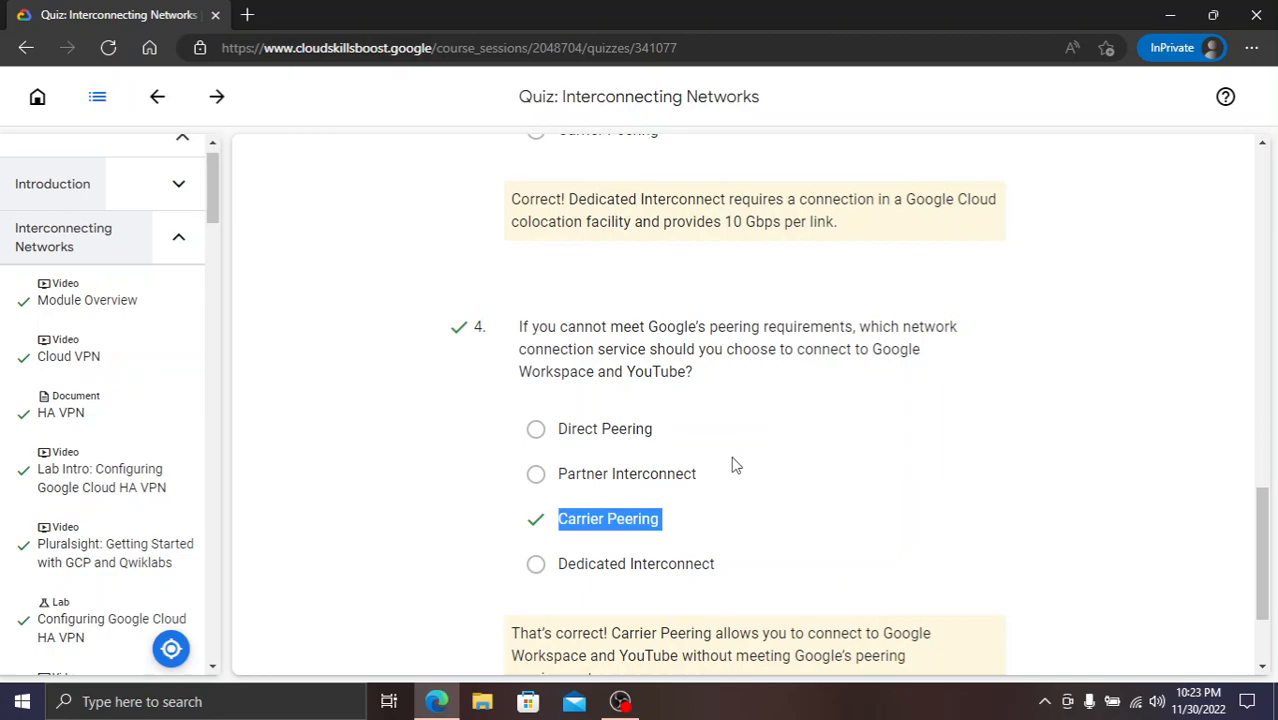
scroll(731, 465, down, 2)
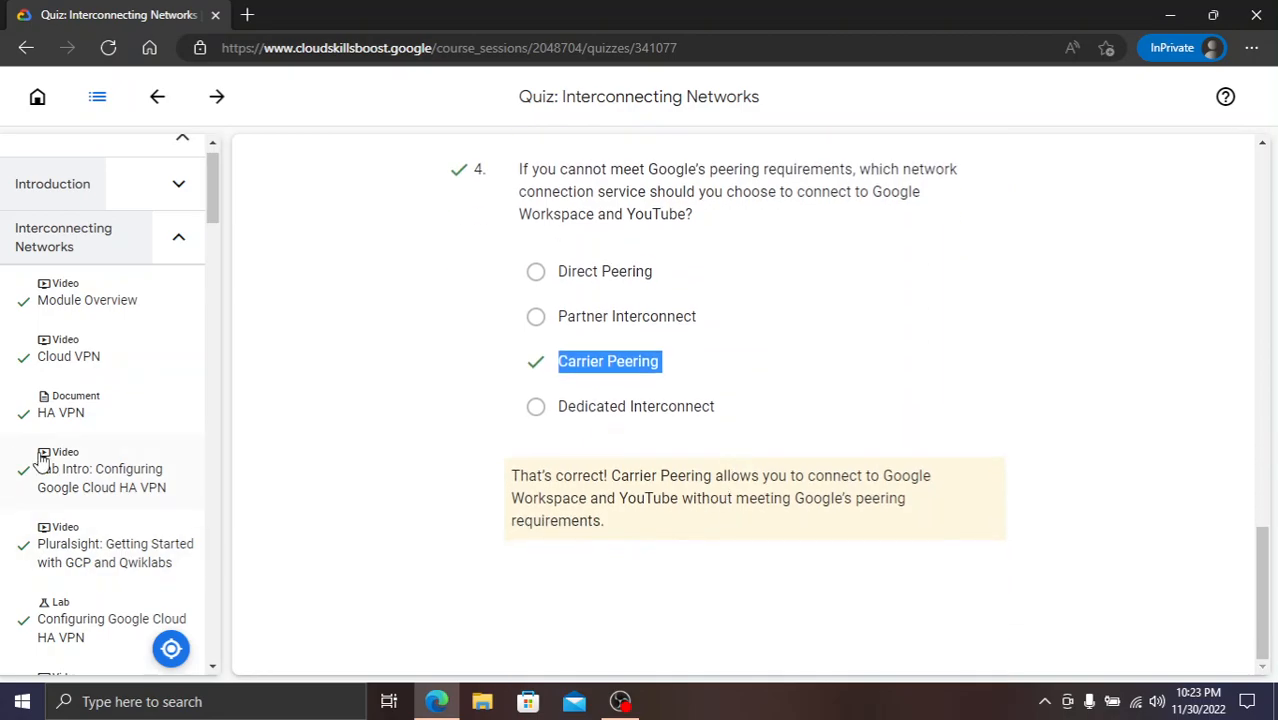
- Open the Configuring an HTTP Load Balancer with Autoscaling lab from the course outline and start it
scroll(75, 420, down, 6)
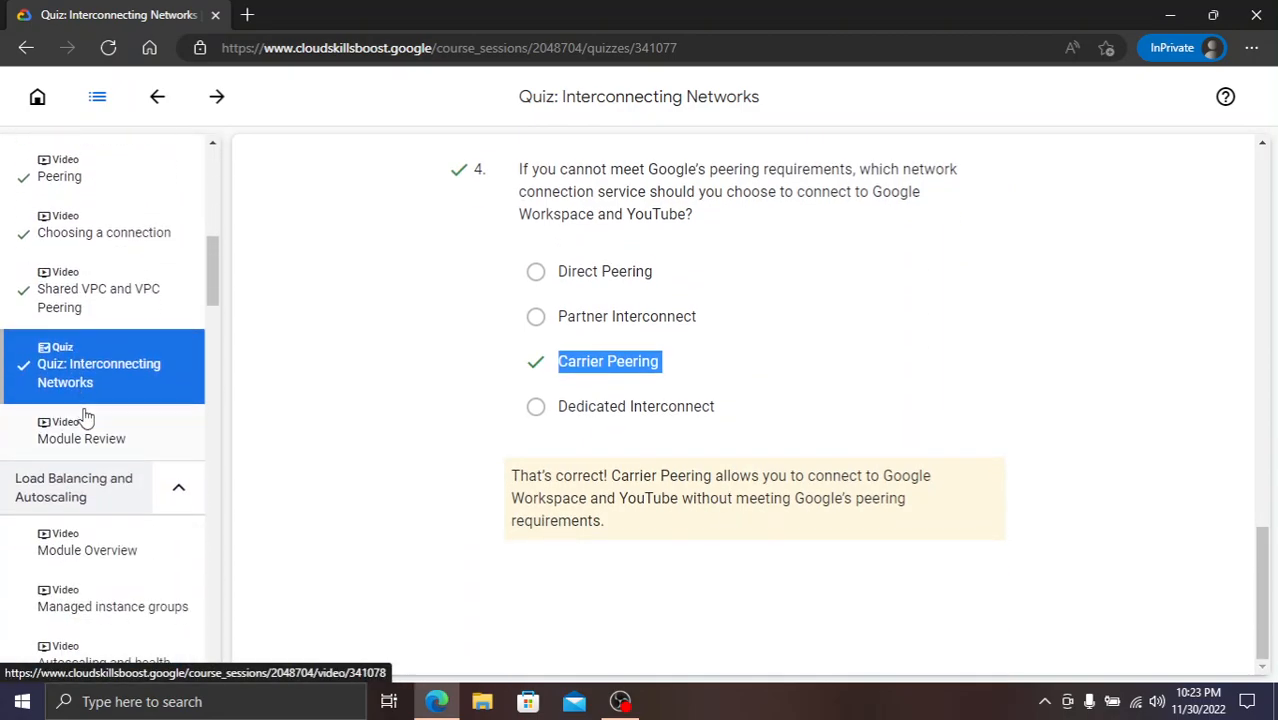
scroll(90, 418, up, 6)
scroll(128, 284, down, 2)
scroll(128, 284, up, 3)
scroll(125, 282, down, 6)
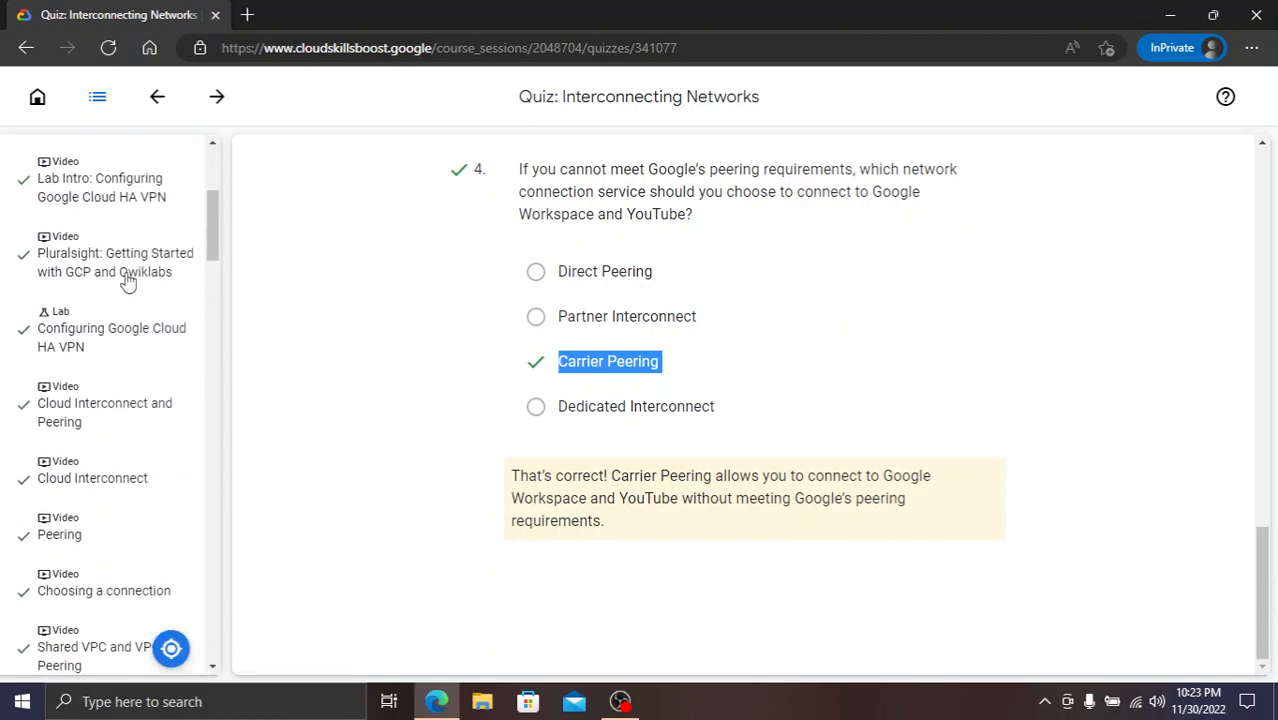
scroll(128, 282, down, 4)
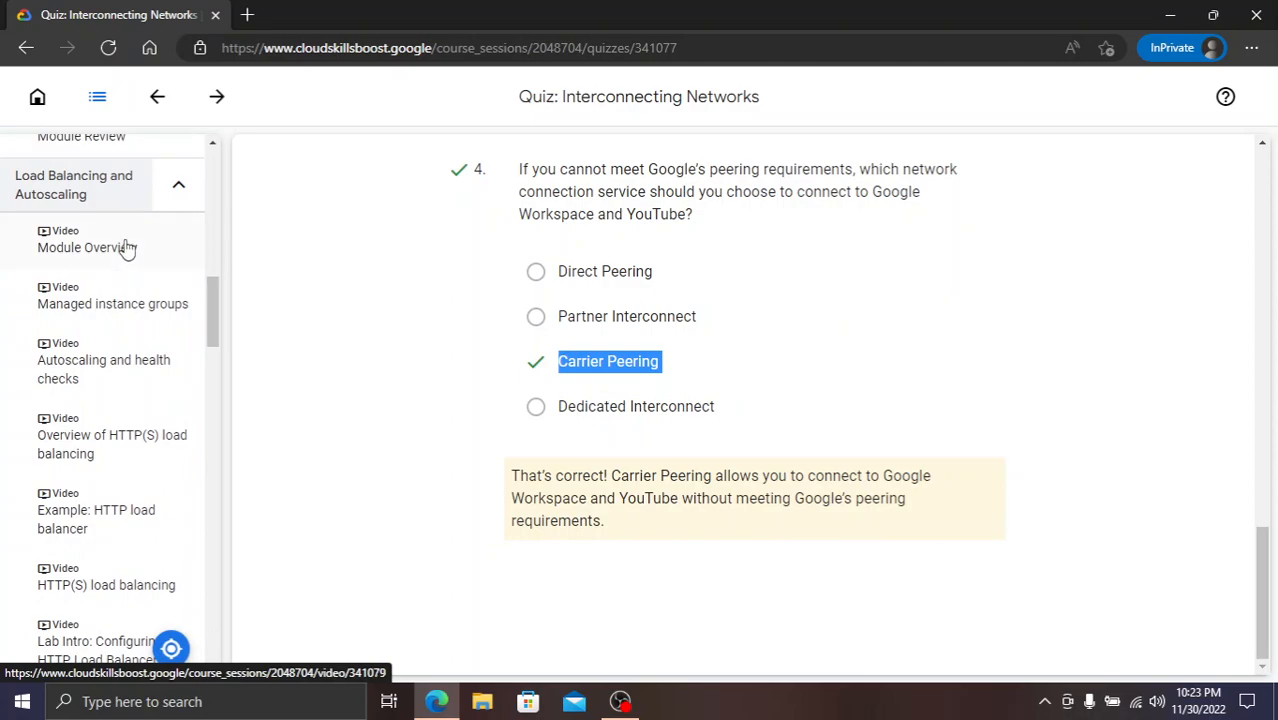
scroll(127, 485, down, 3)
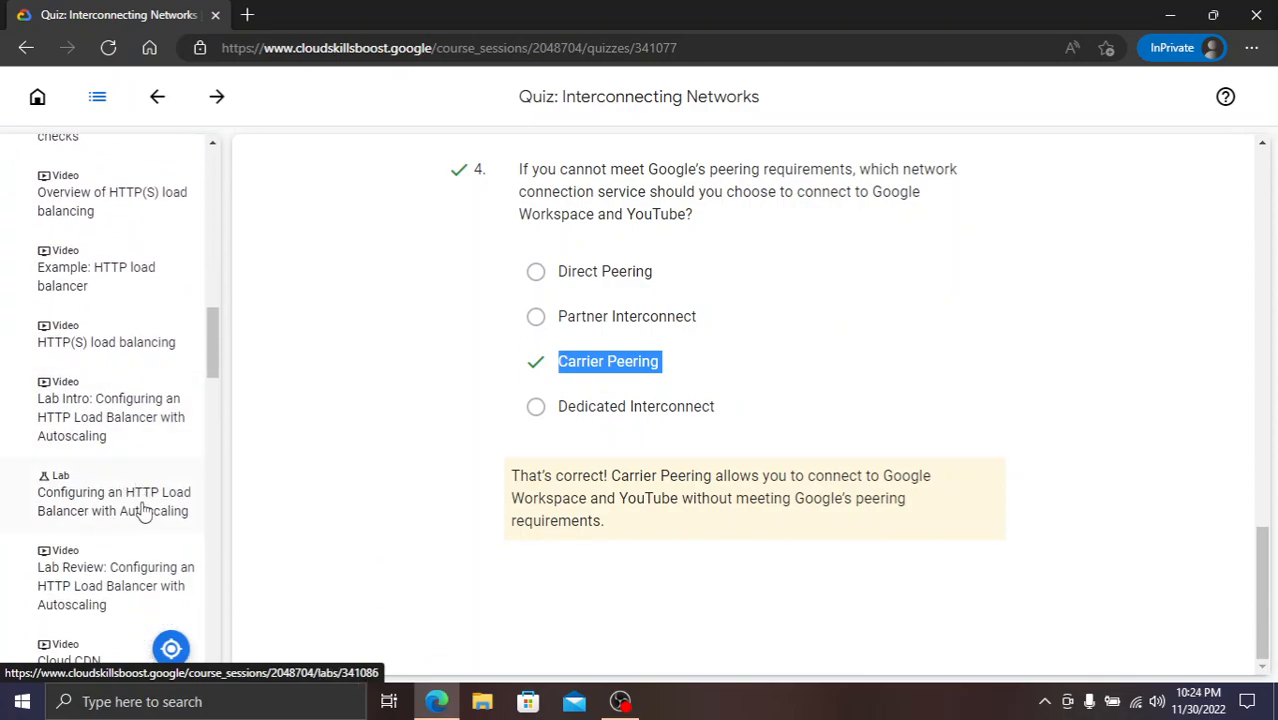
click(143, 511)
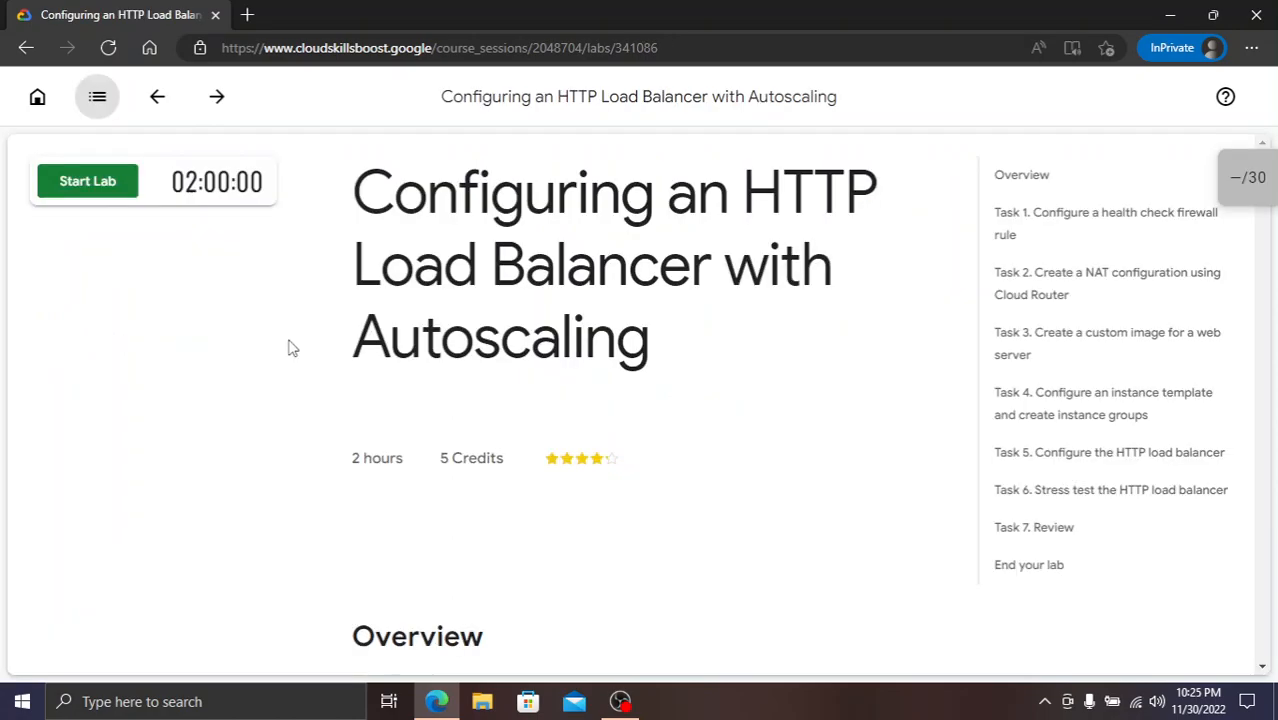
click(97, 192)
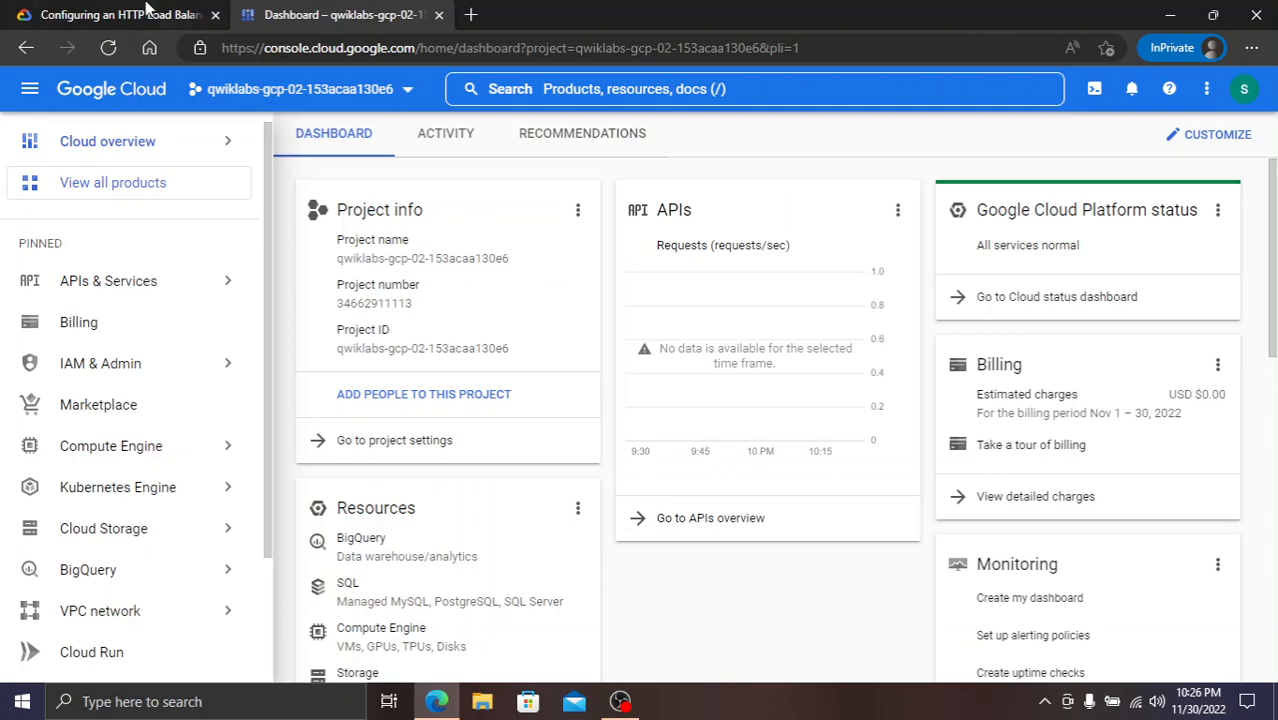
- Return to the lab instructions, go to Task 1, and look through the list of lab checkpoints
click(148, 11)
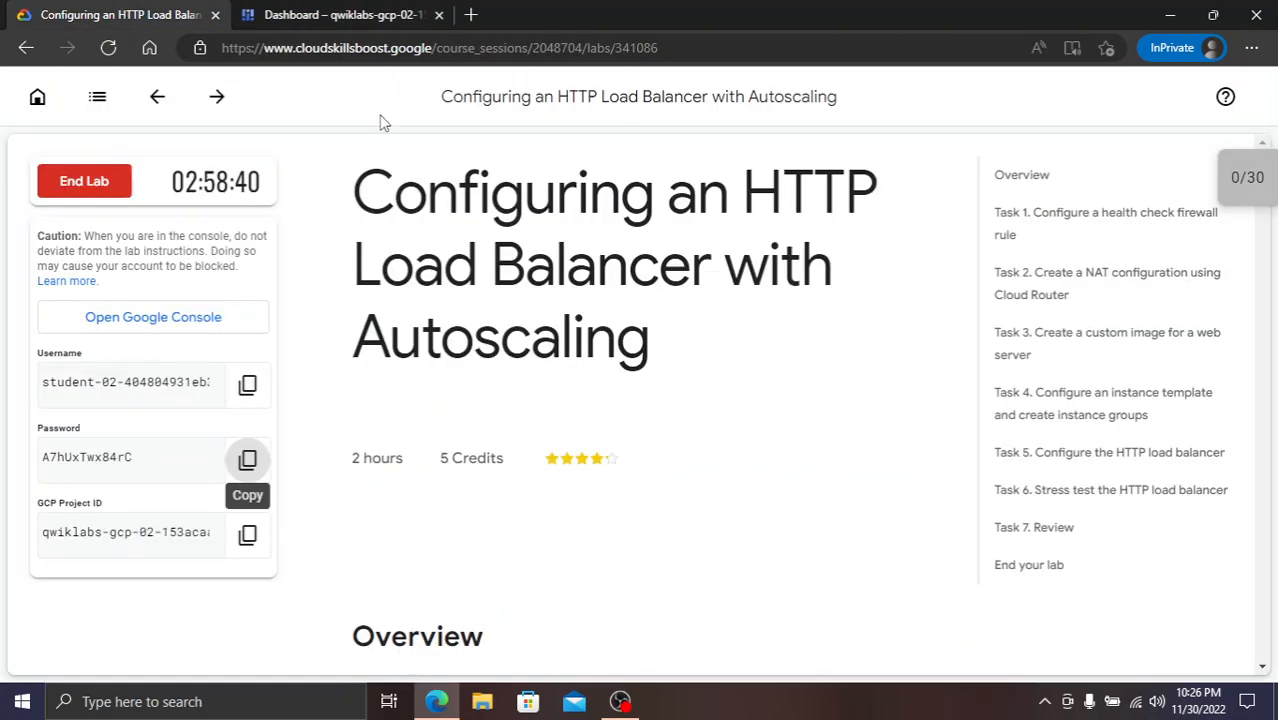
click(1030, 215)
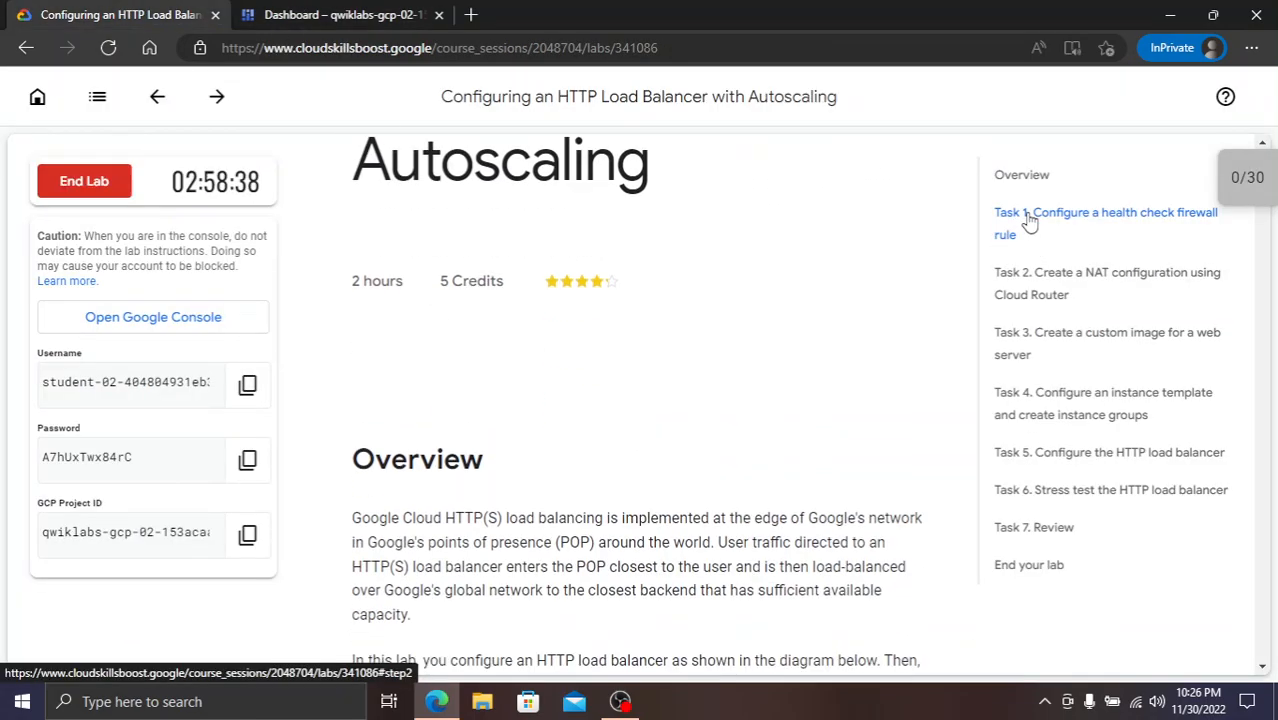
click(1250, 188)
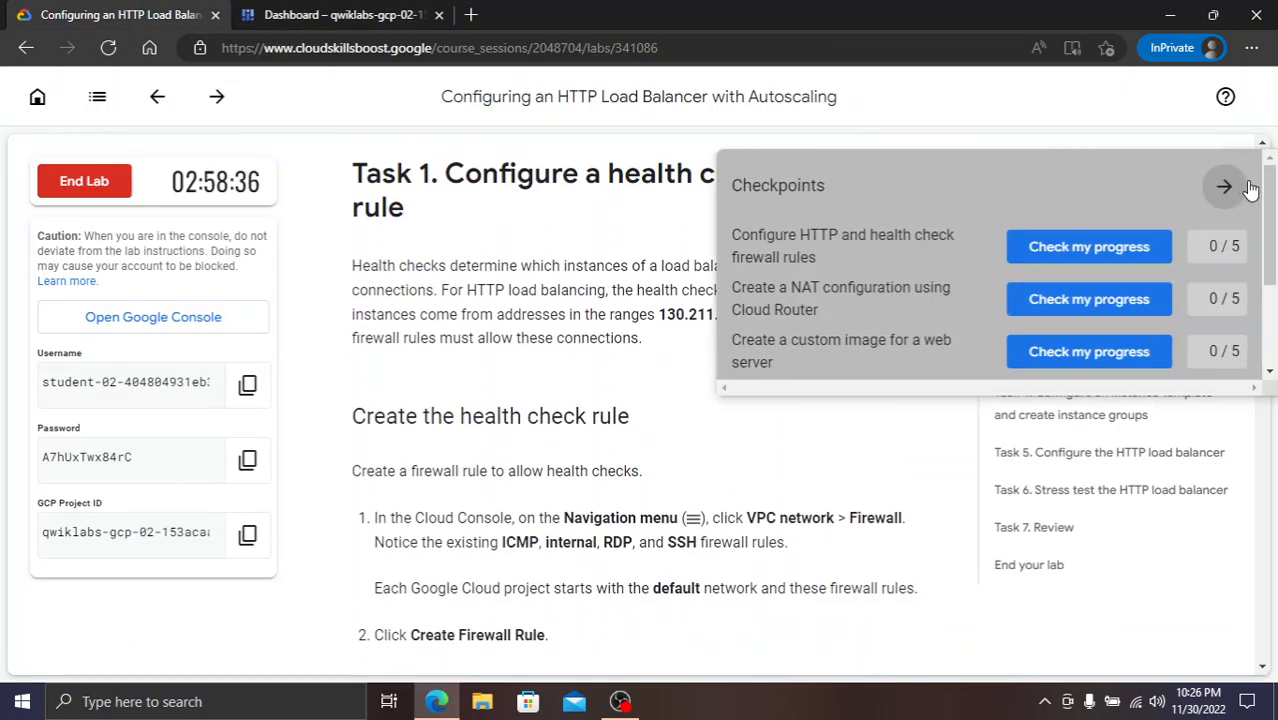
scroll(1095, 235, down, 1)
scroll(1099, 263, up, 1)
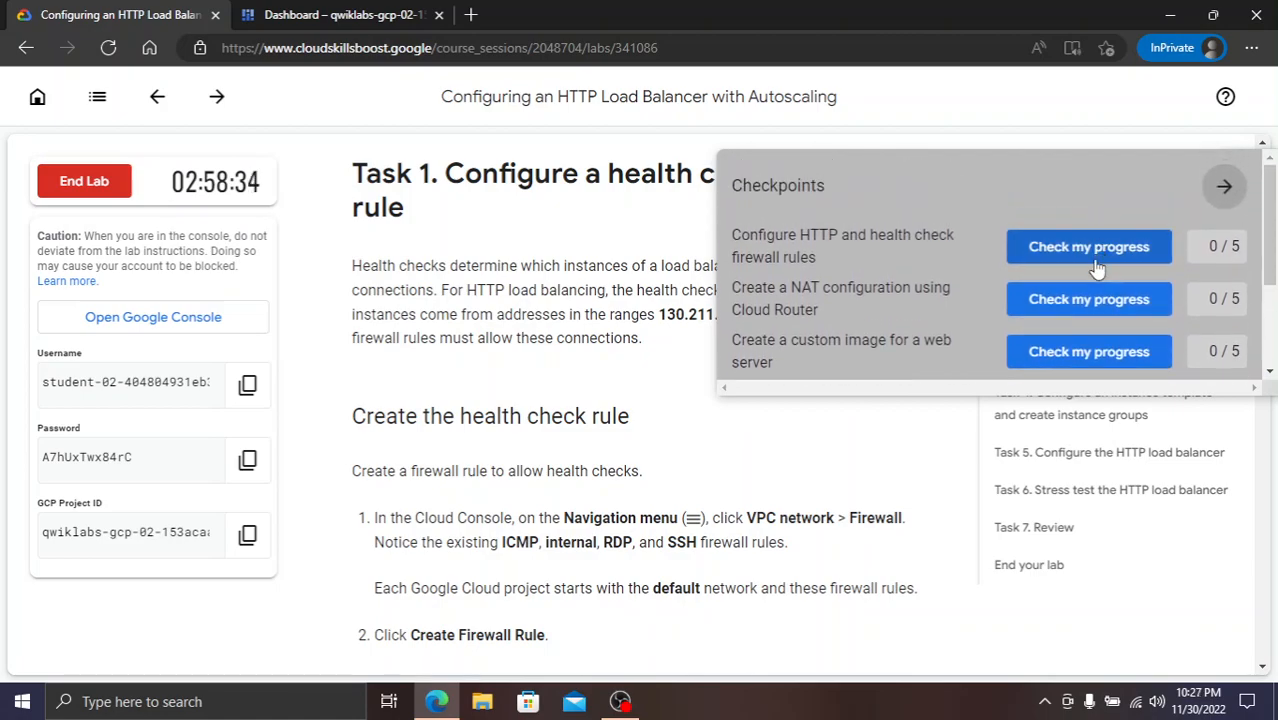
scroll(1107, 363, down, 1)
scroll(1108, 364, down, 3)
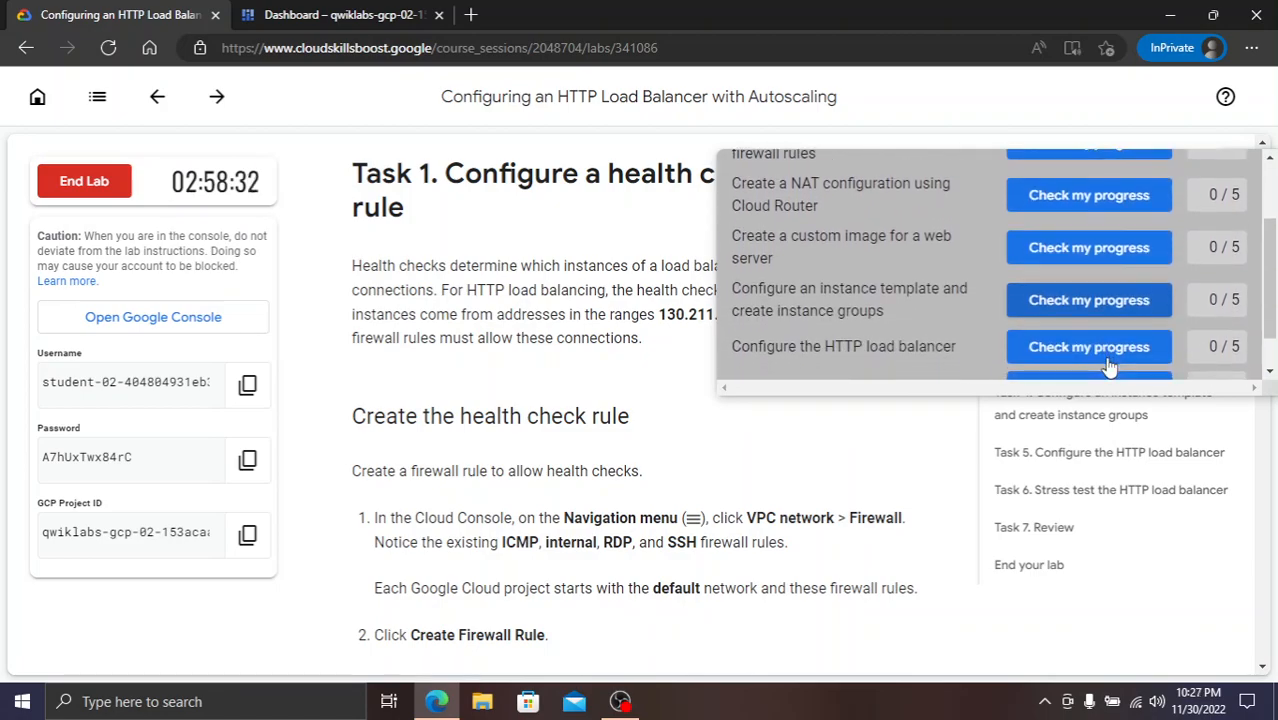
scroll(1140, 323, up, 2)
scroll(1137, 317, up, 2)
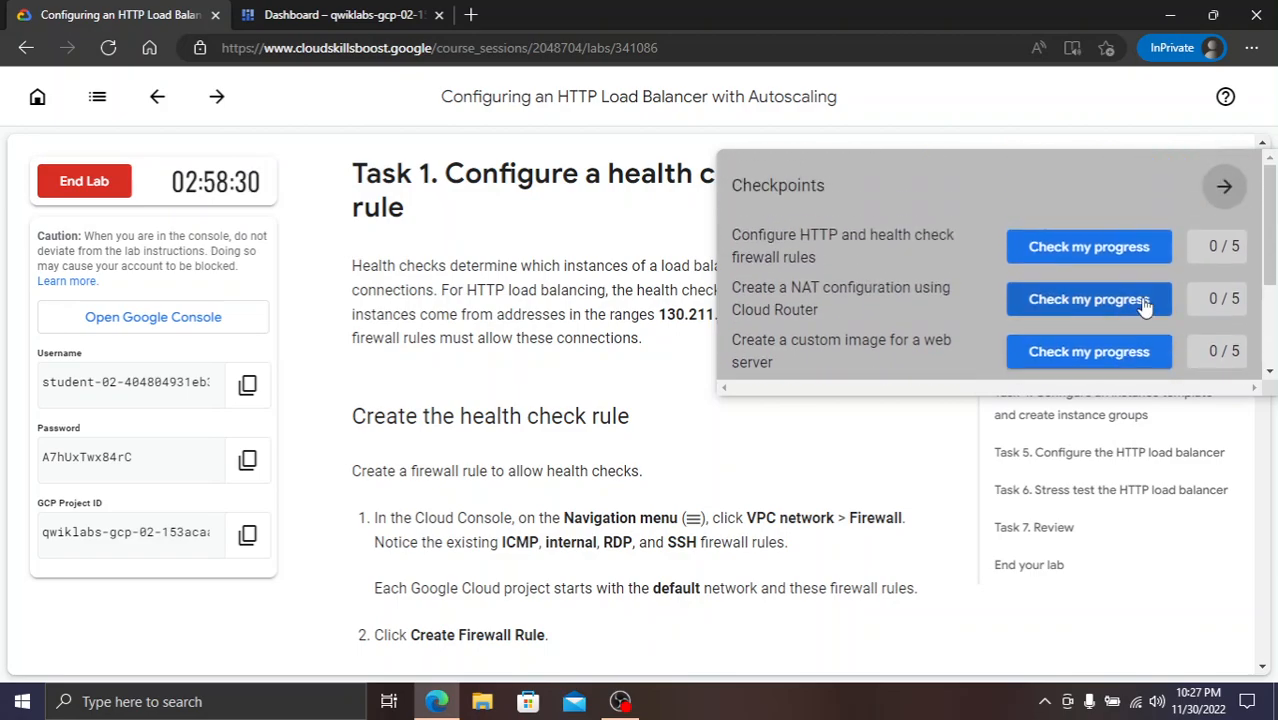
click(1221, 183)
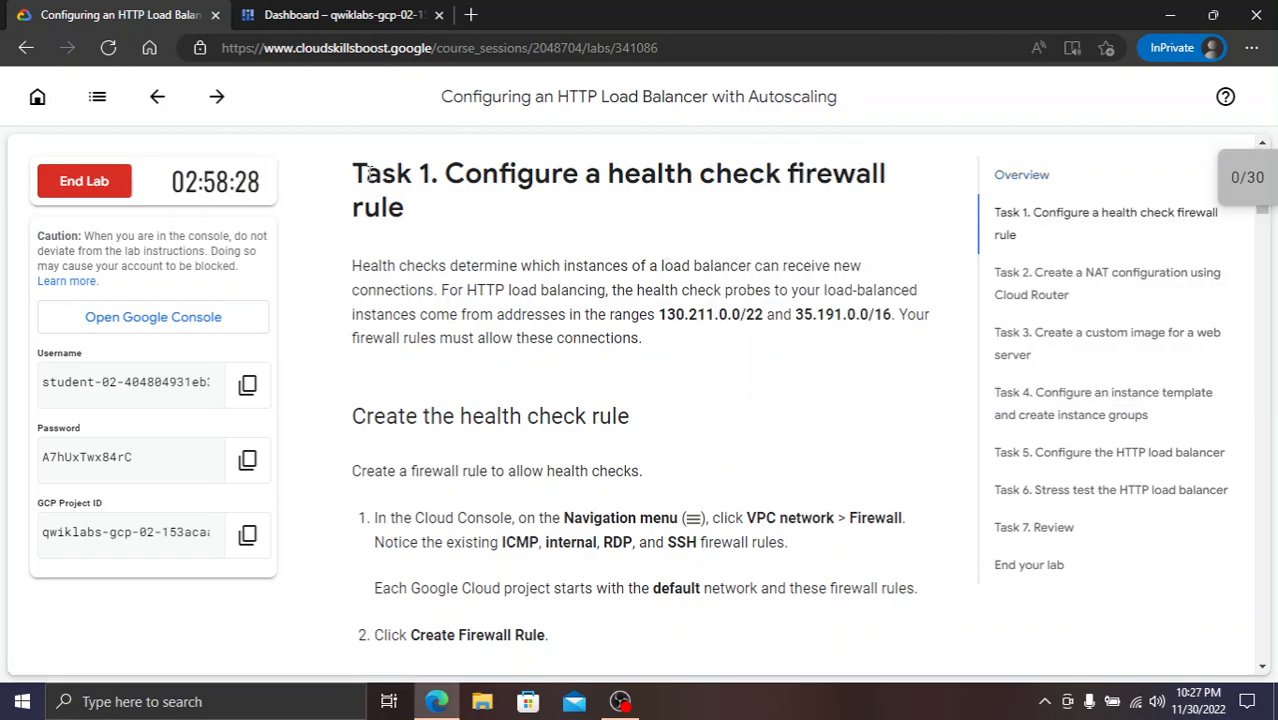
- Open the VPC networks page in the Google Cloud console and dismiss the Network Intelligence Center notice
drag(258, 188, 149, 176)
scroll(481, 425, down, 2)
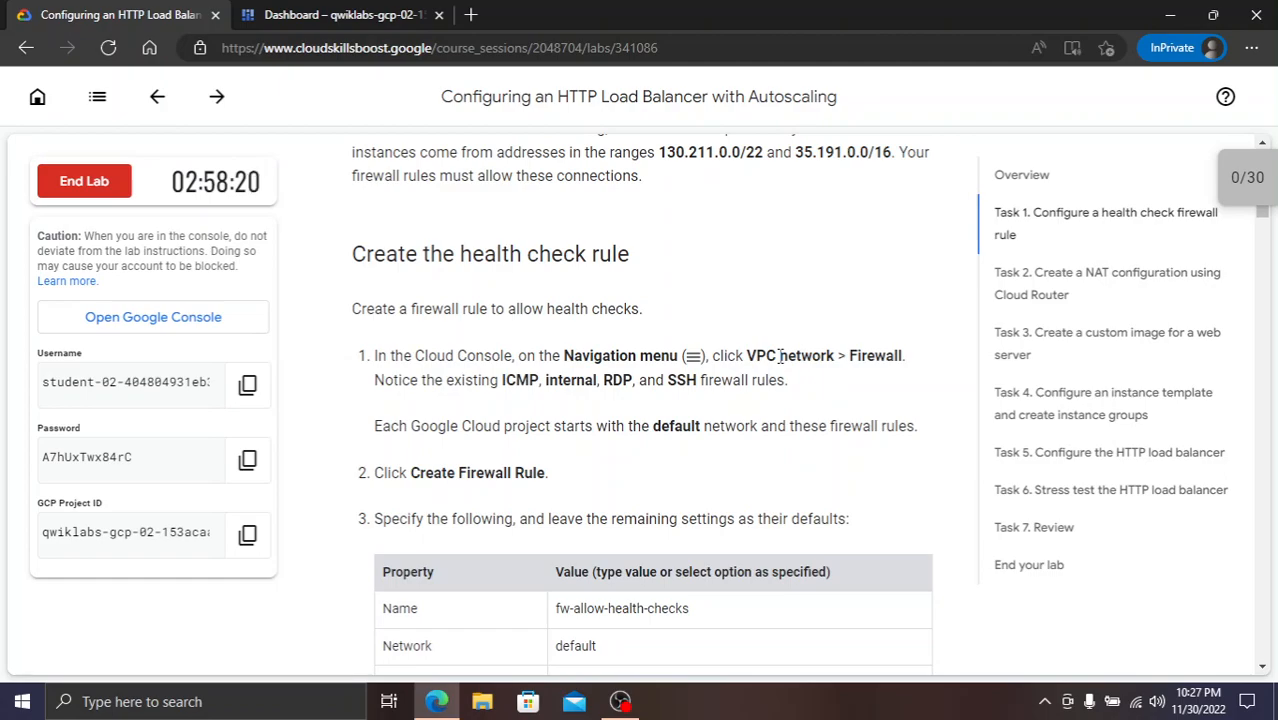
click(330, 15)
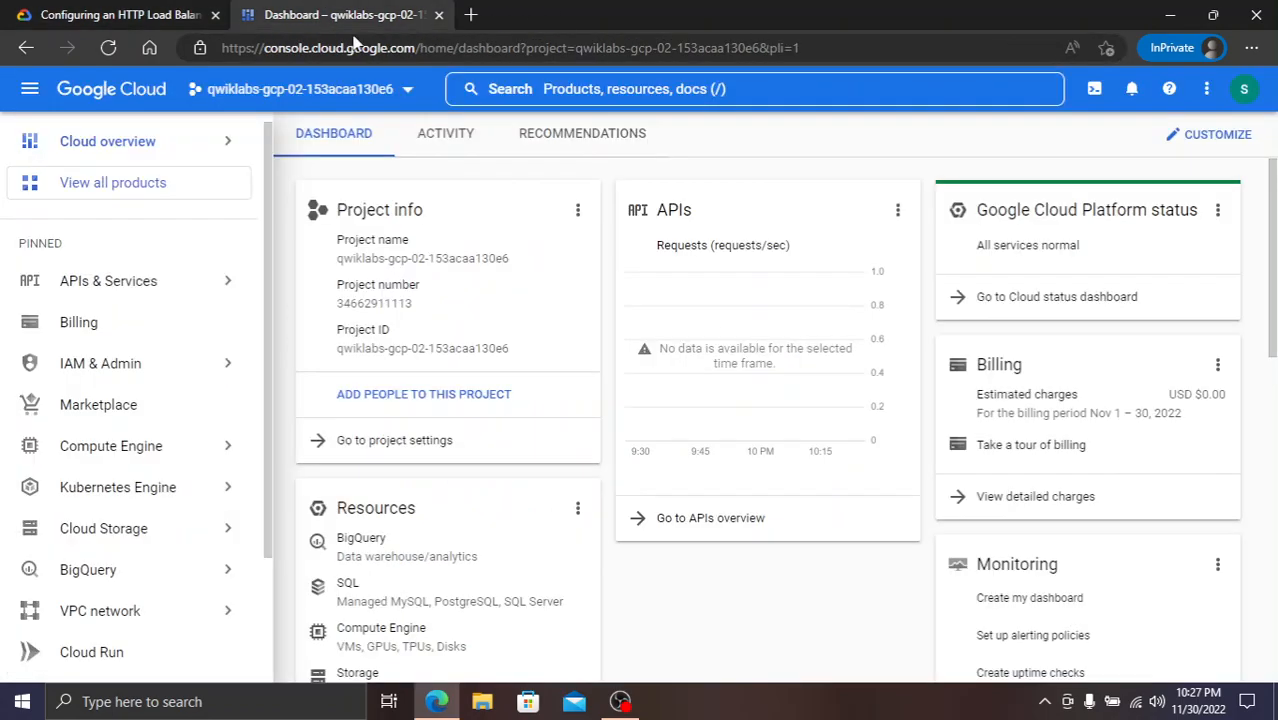
click(723, 92)
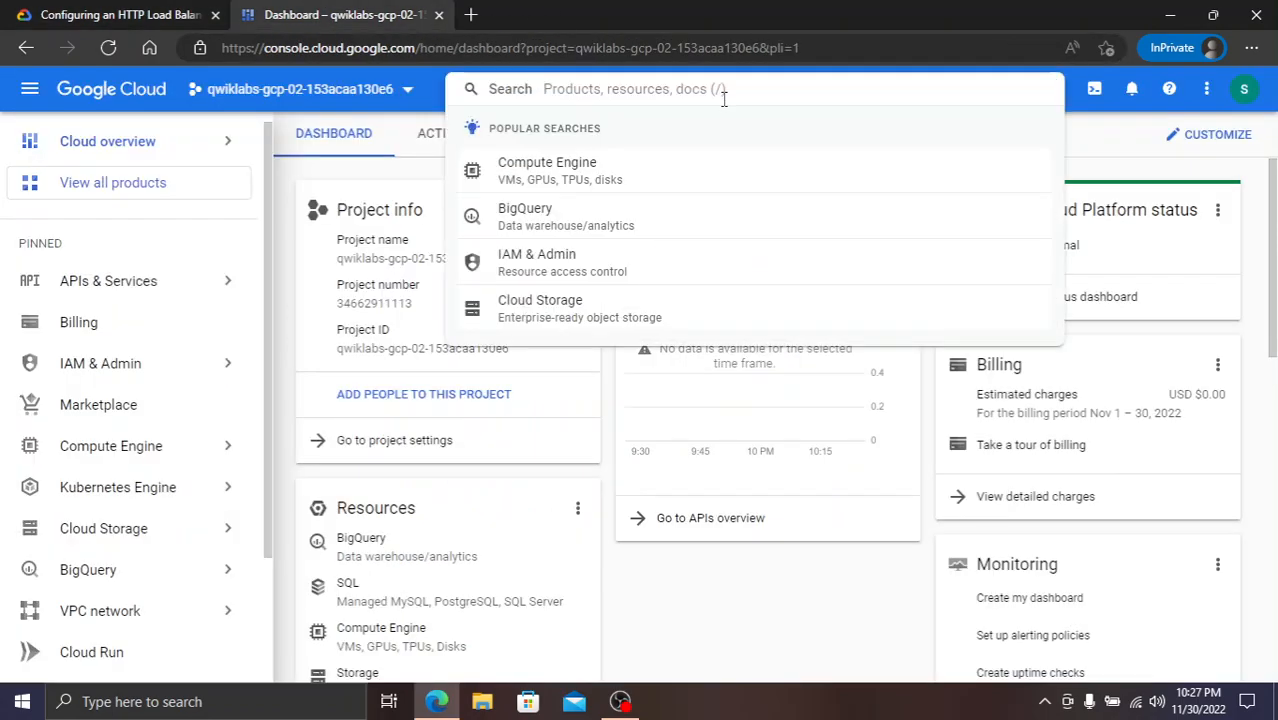
click(100, 620)
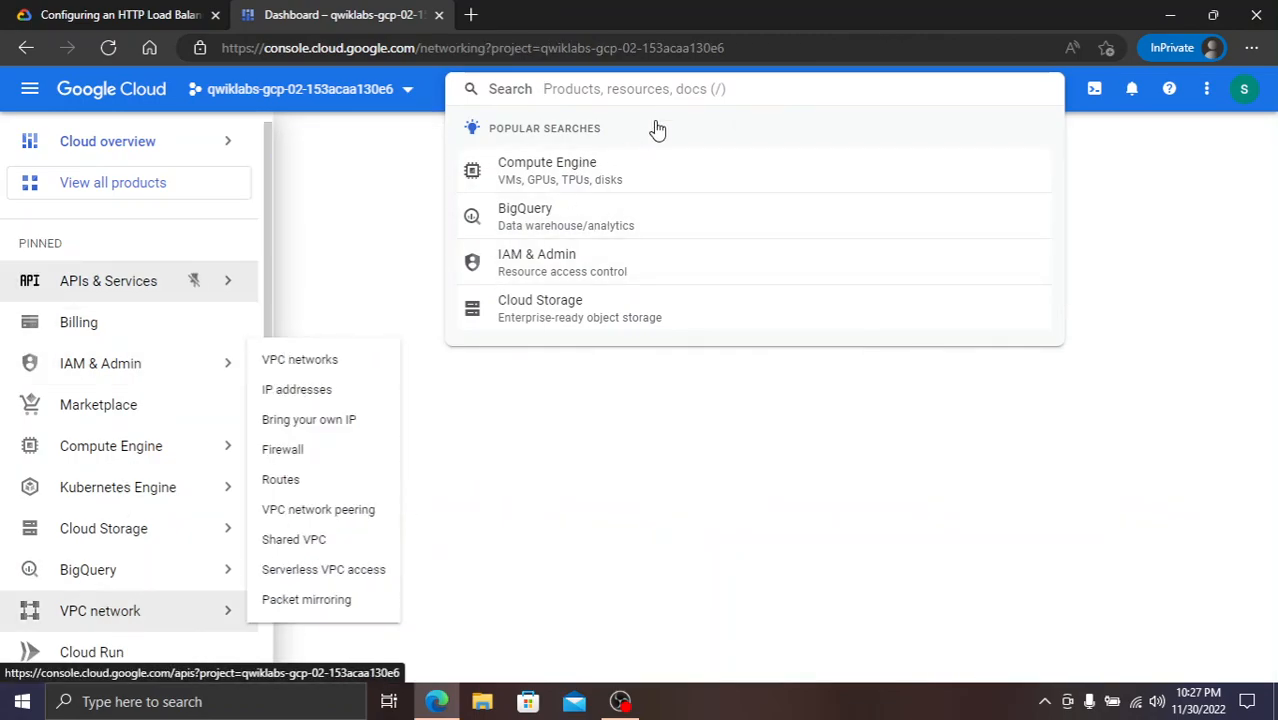
click(33, 91)
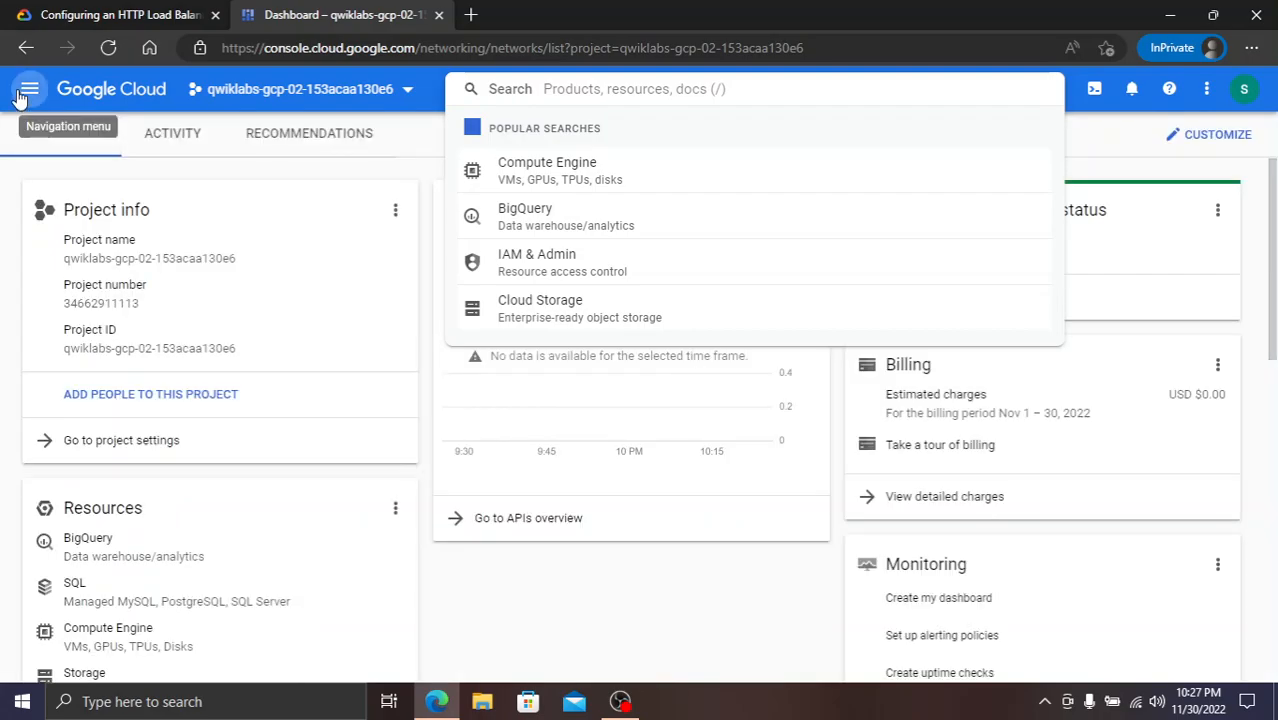
click(30, 90)
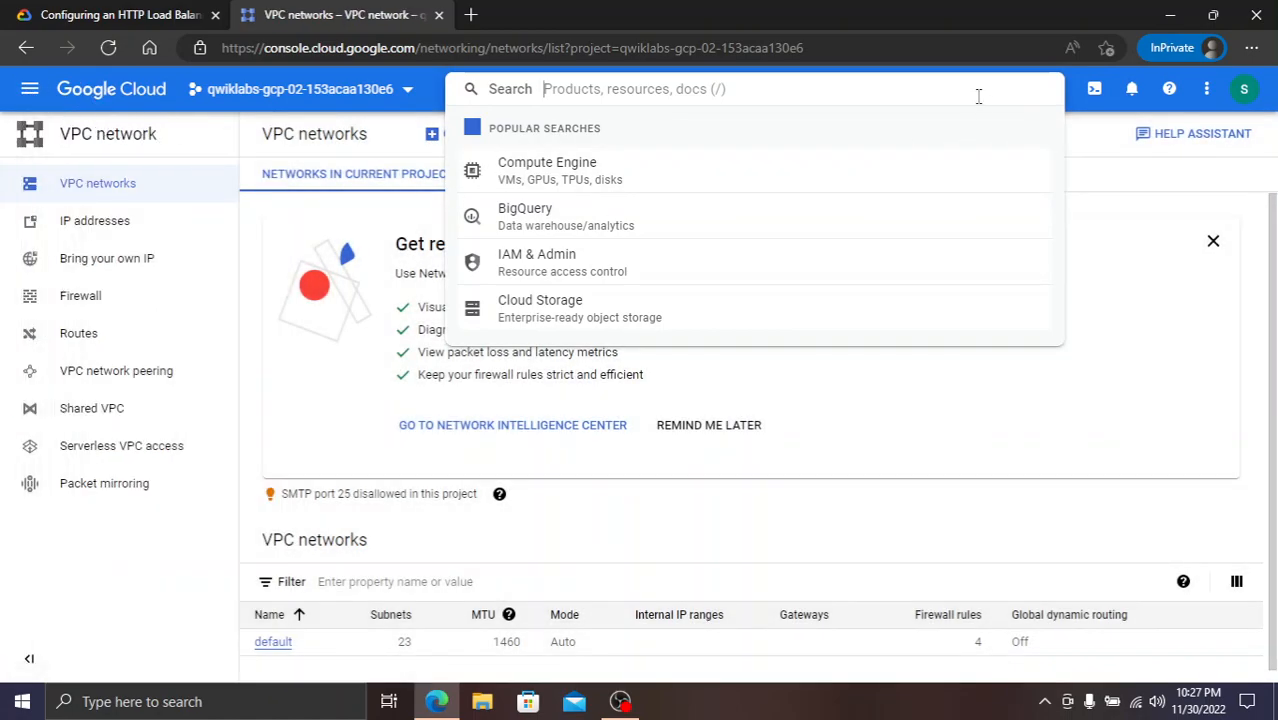
click(310, 308)
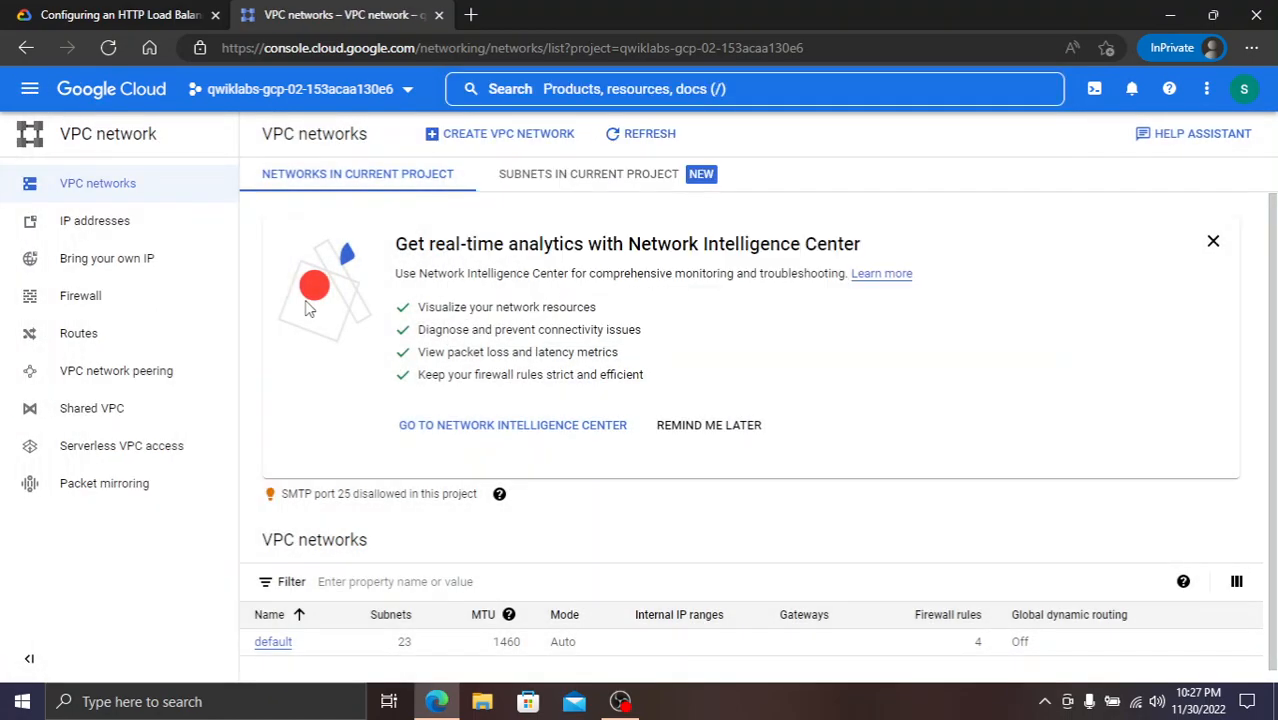
click(1212, 241)
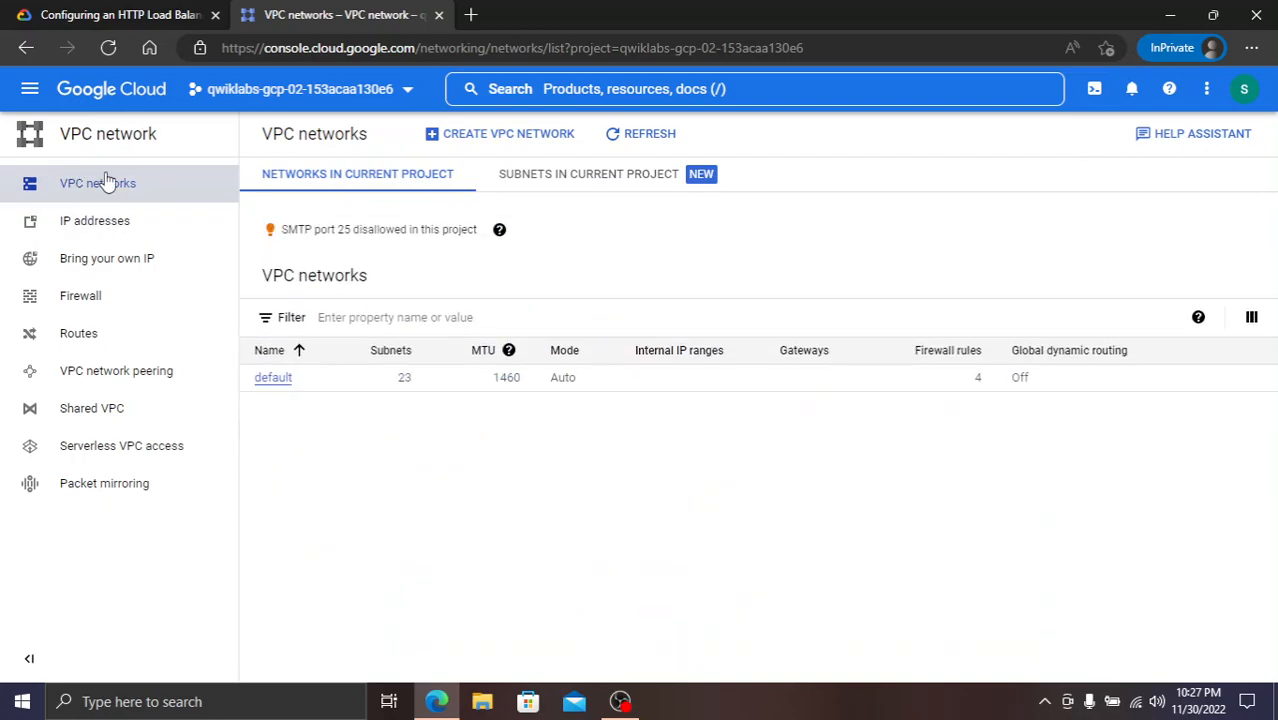
- Check the health check rule instructions in the lab and open the VPC network's Firewall page in the console
click(186, 12)
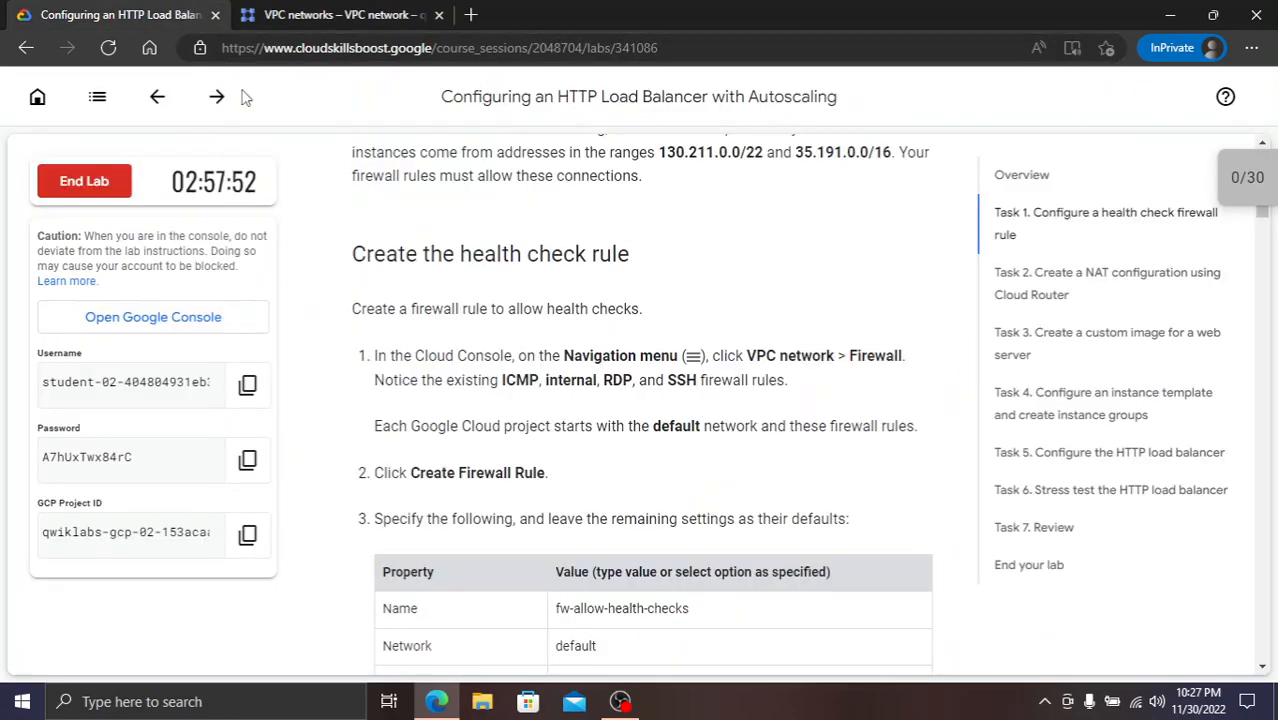
scroll(569, 456, down, 1)
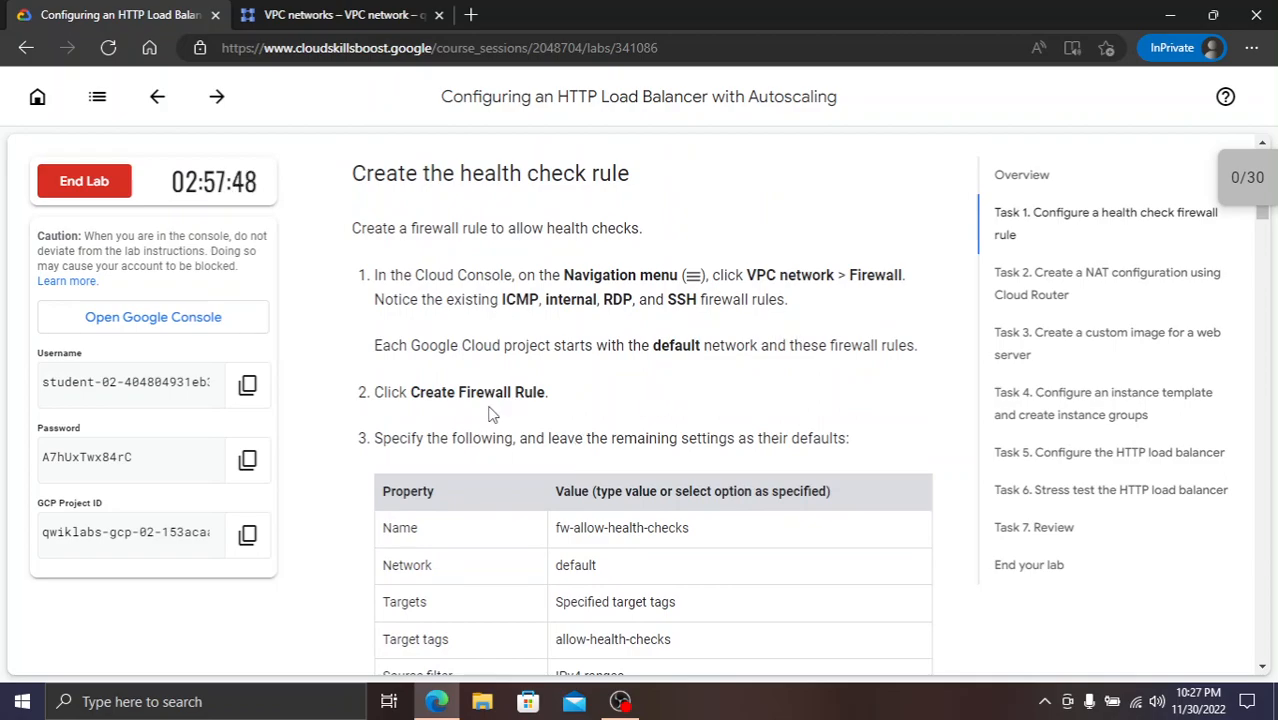
scroll(491, 413, down, 1)
click(293, 12)
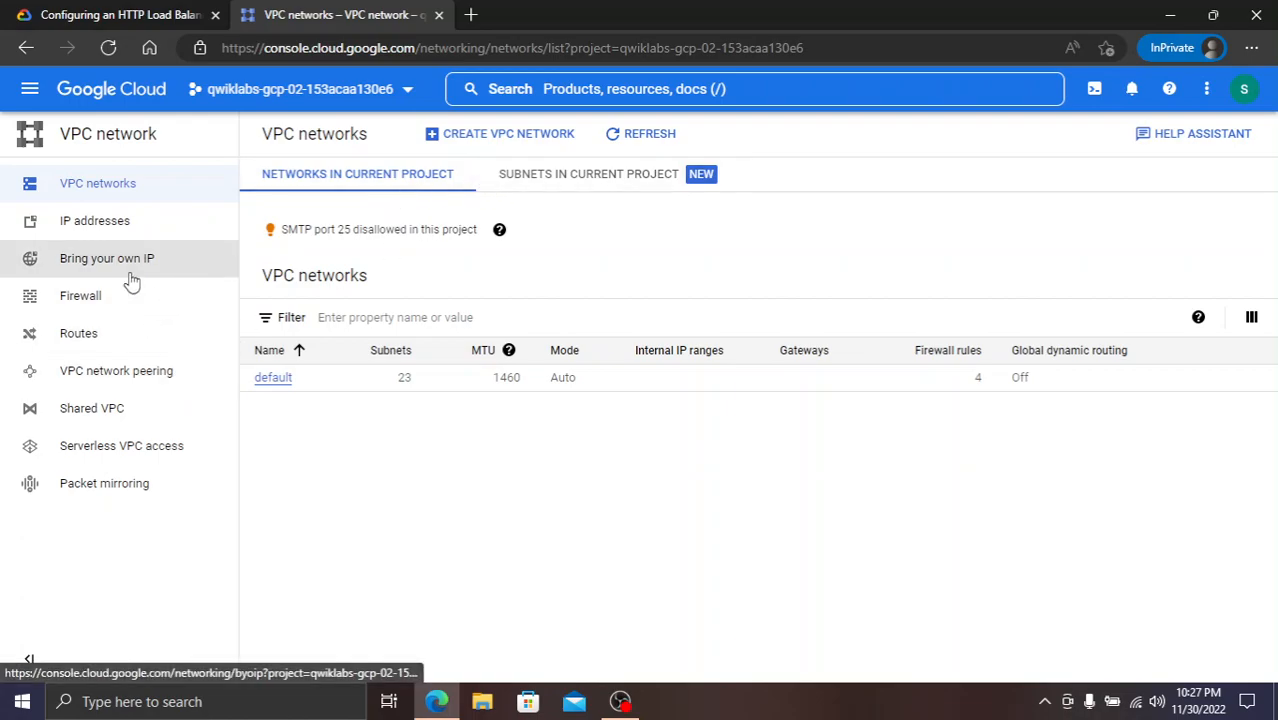
click(117, 310)
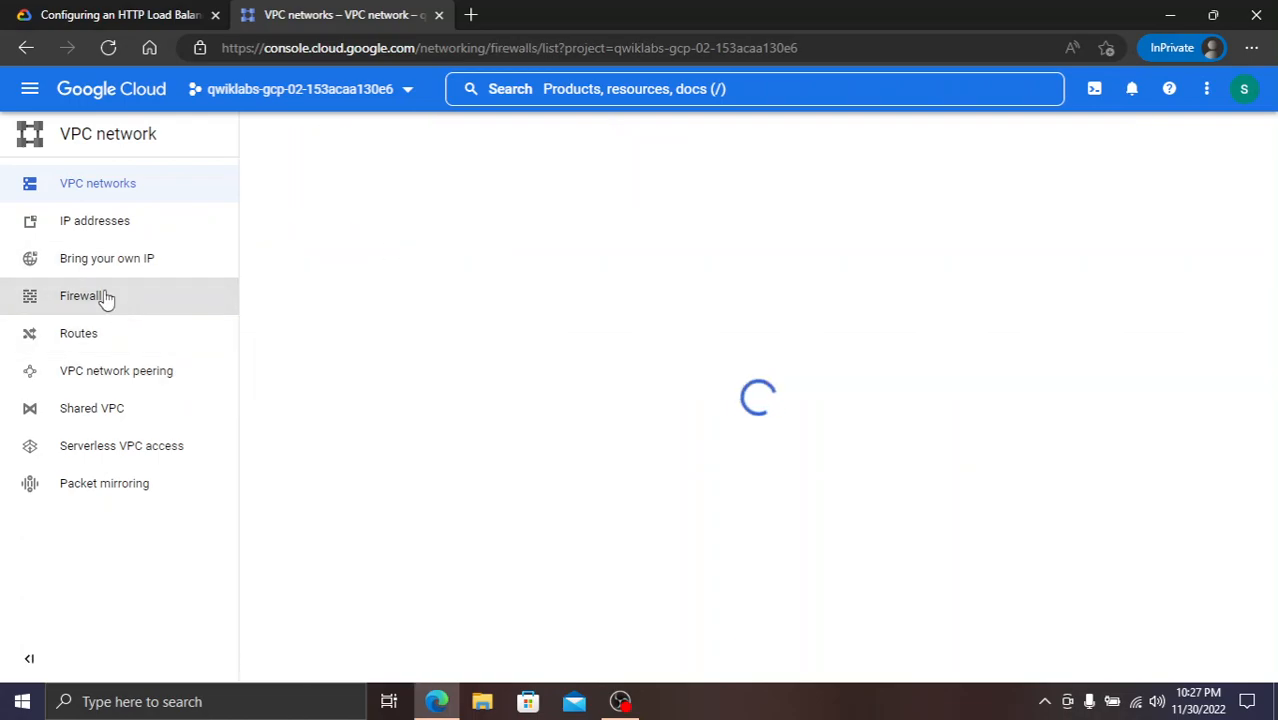
- Copy the rule name fw-allow-health-checks from the lab's Task 1 table and return to the console's Firewall page
key(ctrl+Tab)
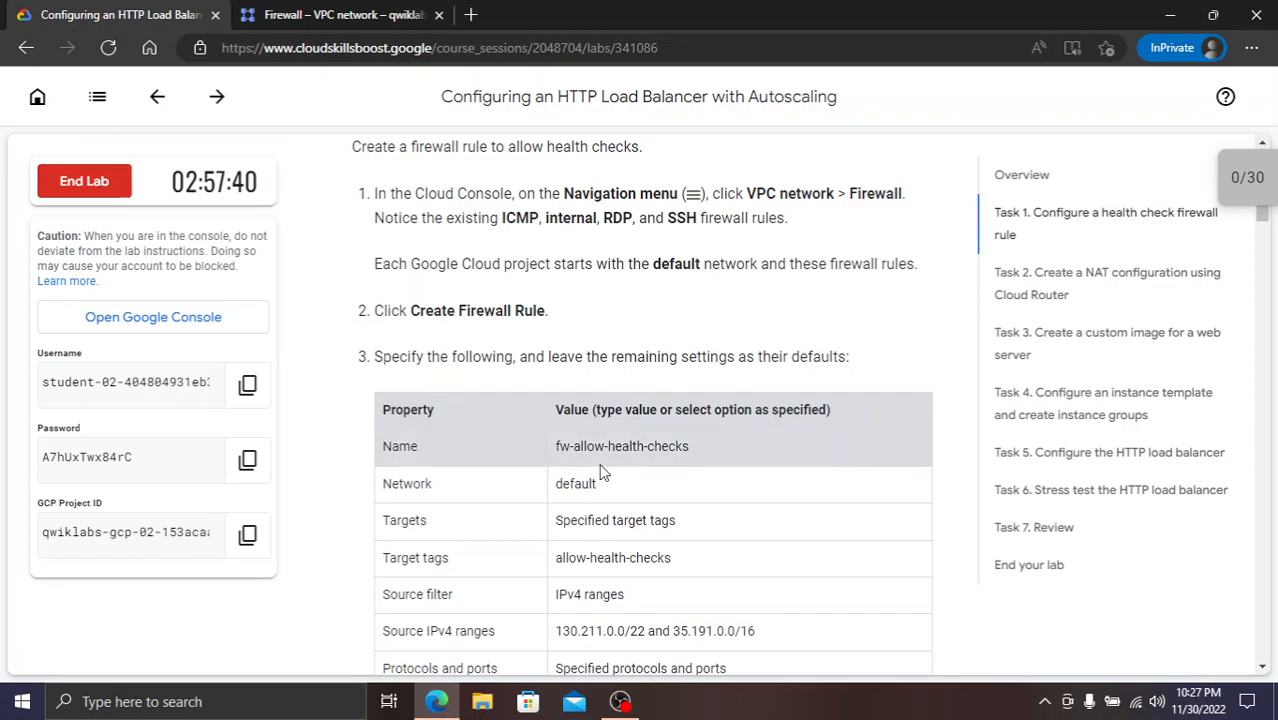
drag(695, 446, 568, 446)
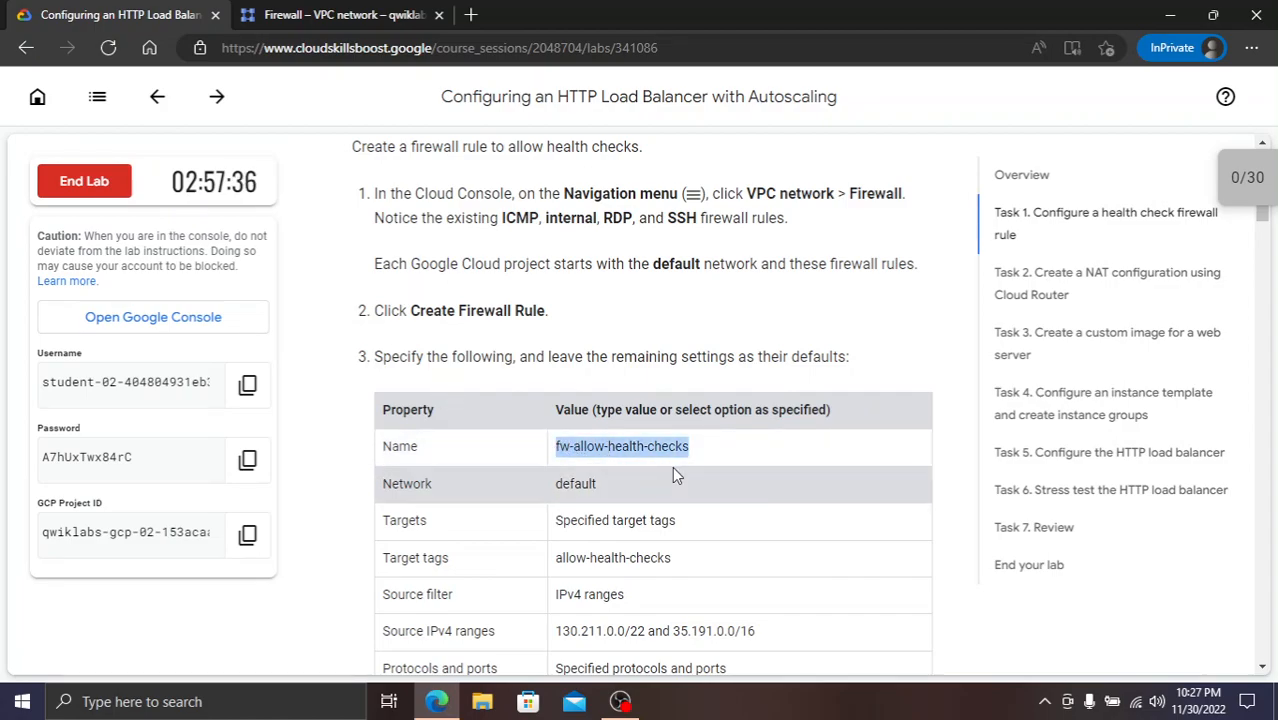
click(367, 14)
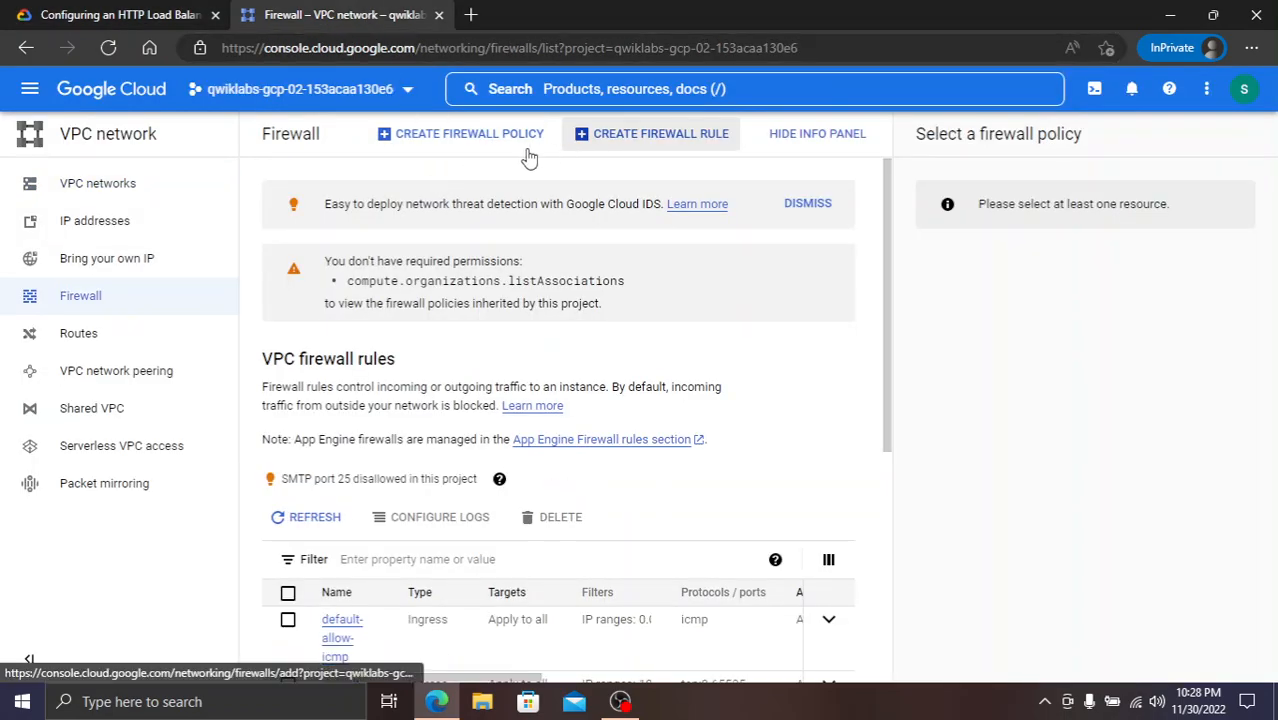
- Start a new VPC firewall rule and name it fw-allow-health-checks
click(652, 150)
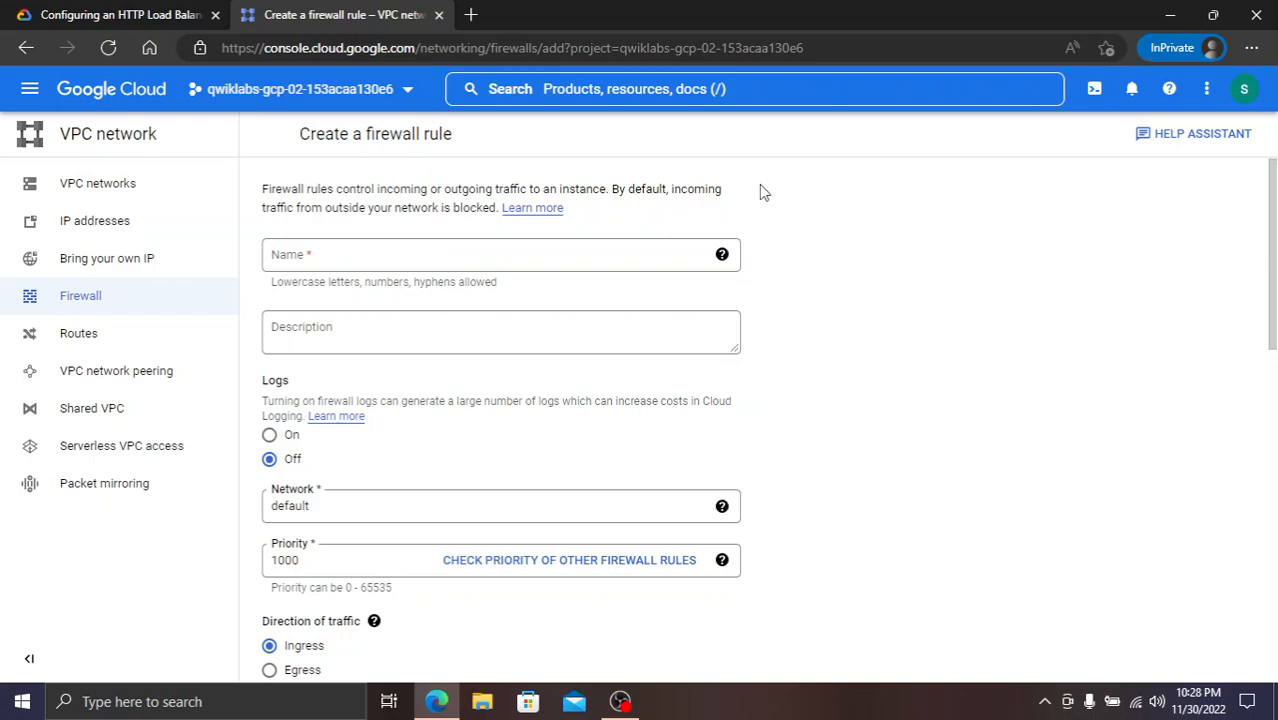
click(465, 262)
text(fw-allow-health-checks)
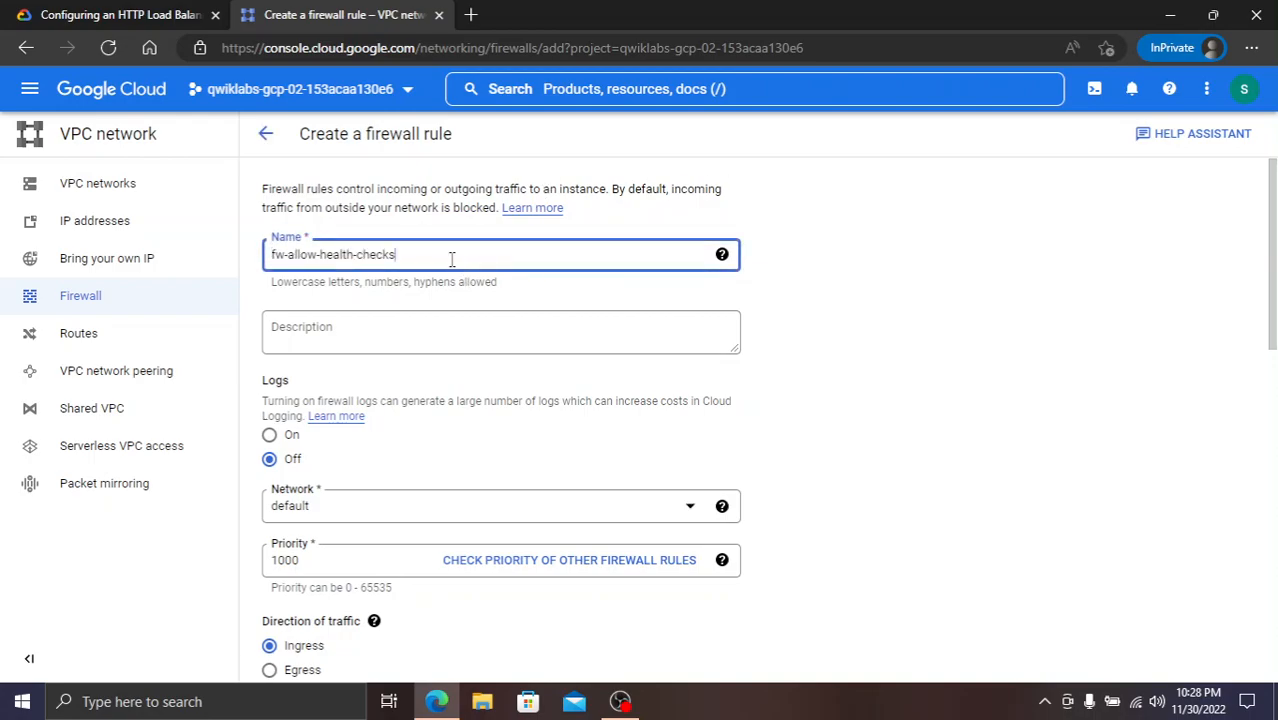
- Compare the rule's network, targets and source filter settings with the values listed in the lab instructions
click(168, 14)
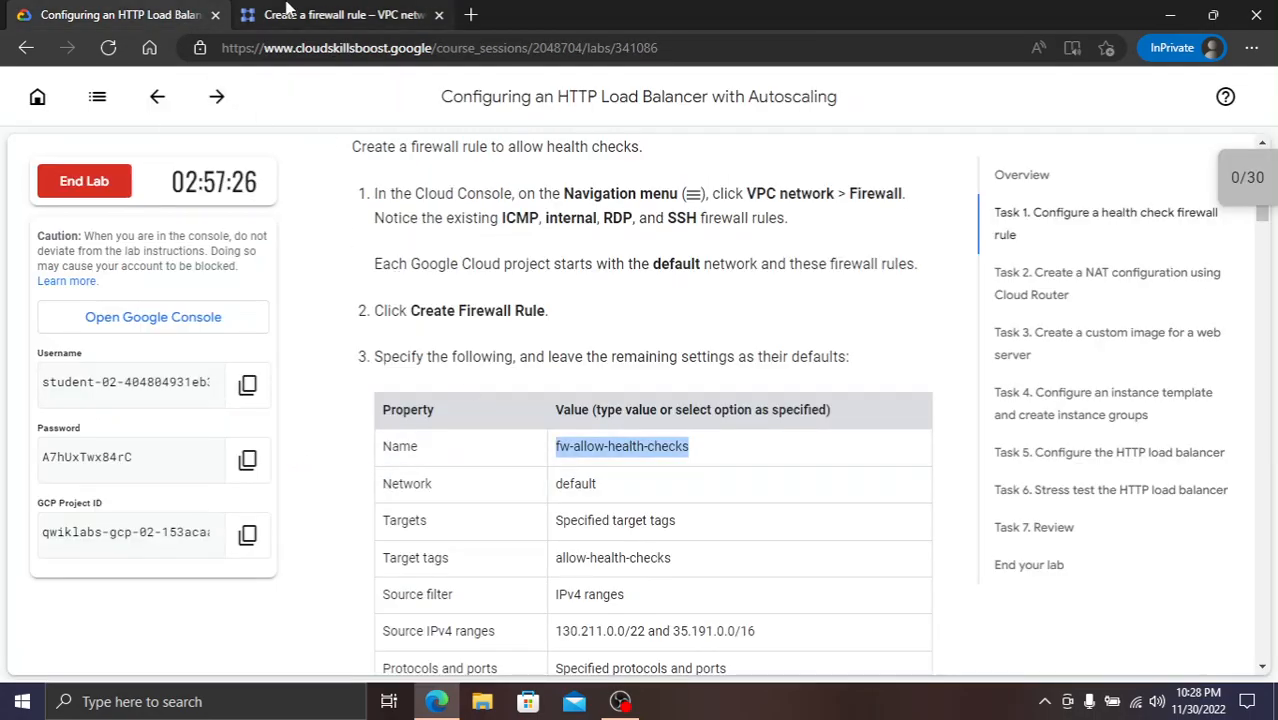
click(340, 14)
scroll(410, 370, down, 1)
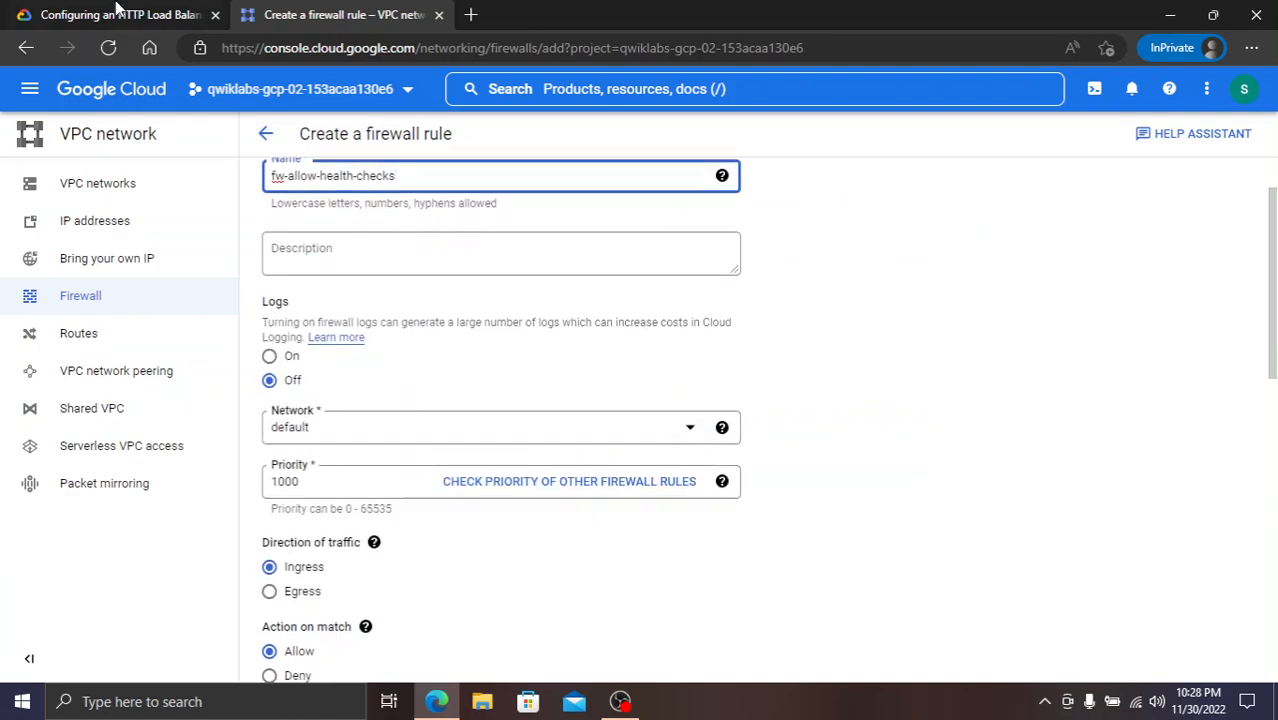
click(118, 12)
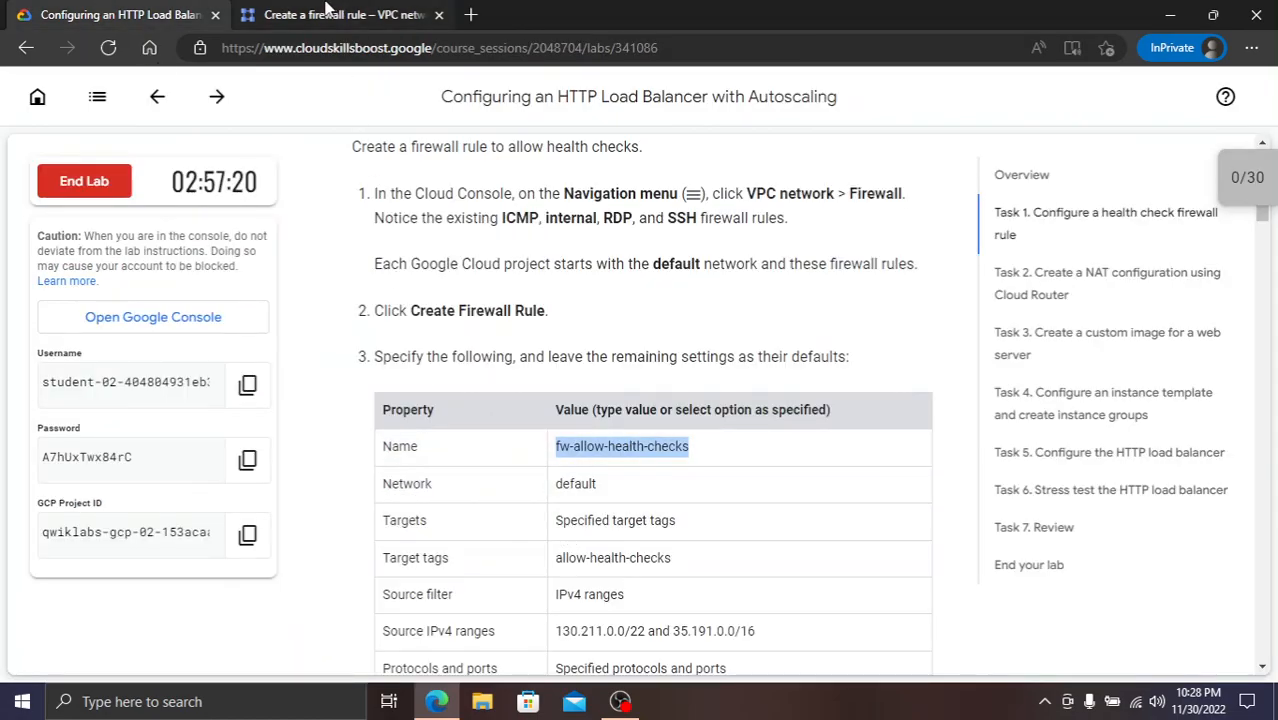
click(325, 10)
scroll(436, 410, down, 2)
scroll(437, 477, down, 1)
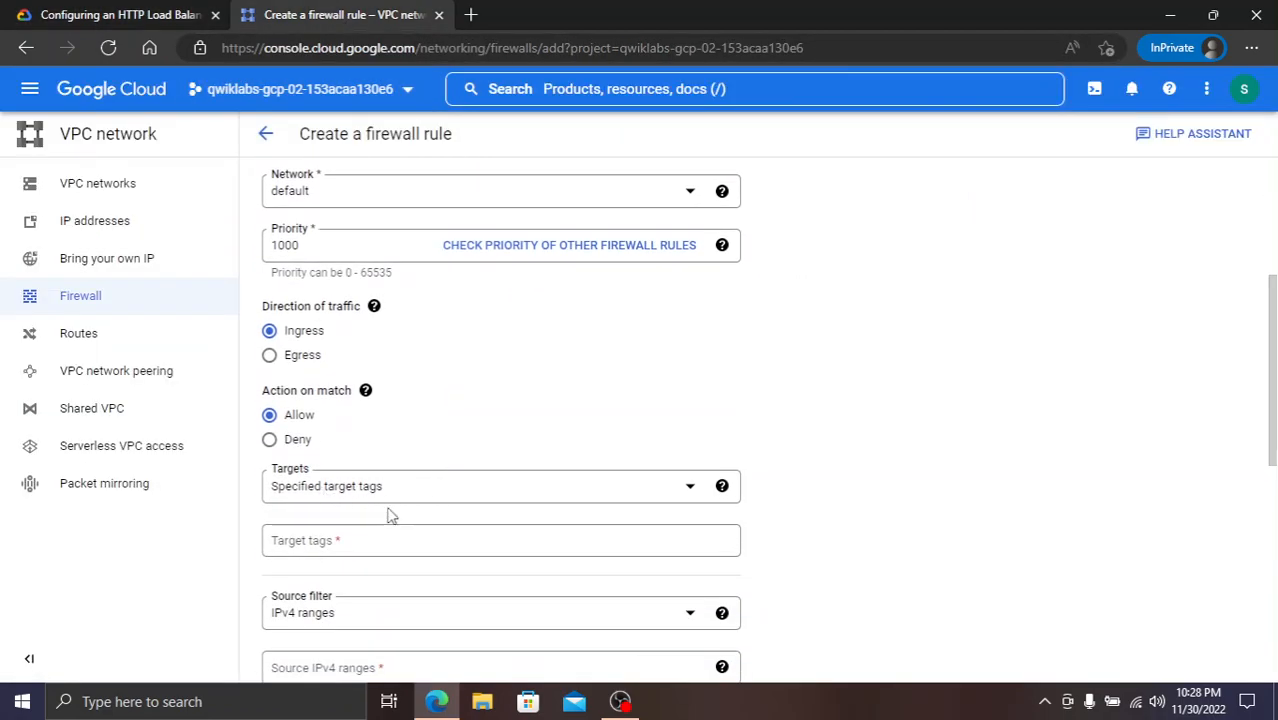
click(85, 10)
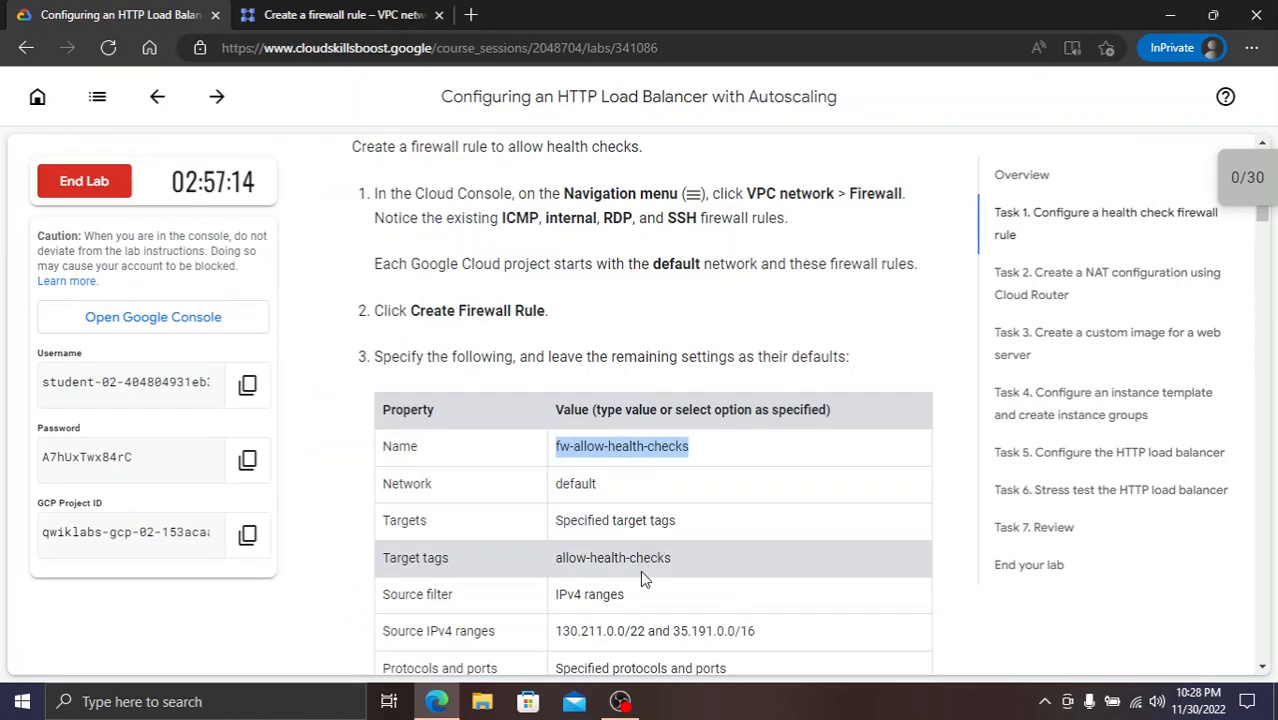
click(405, 10)
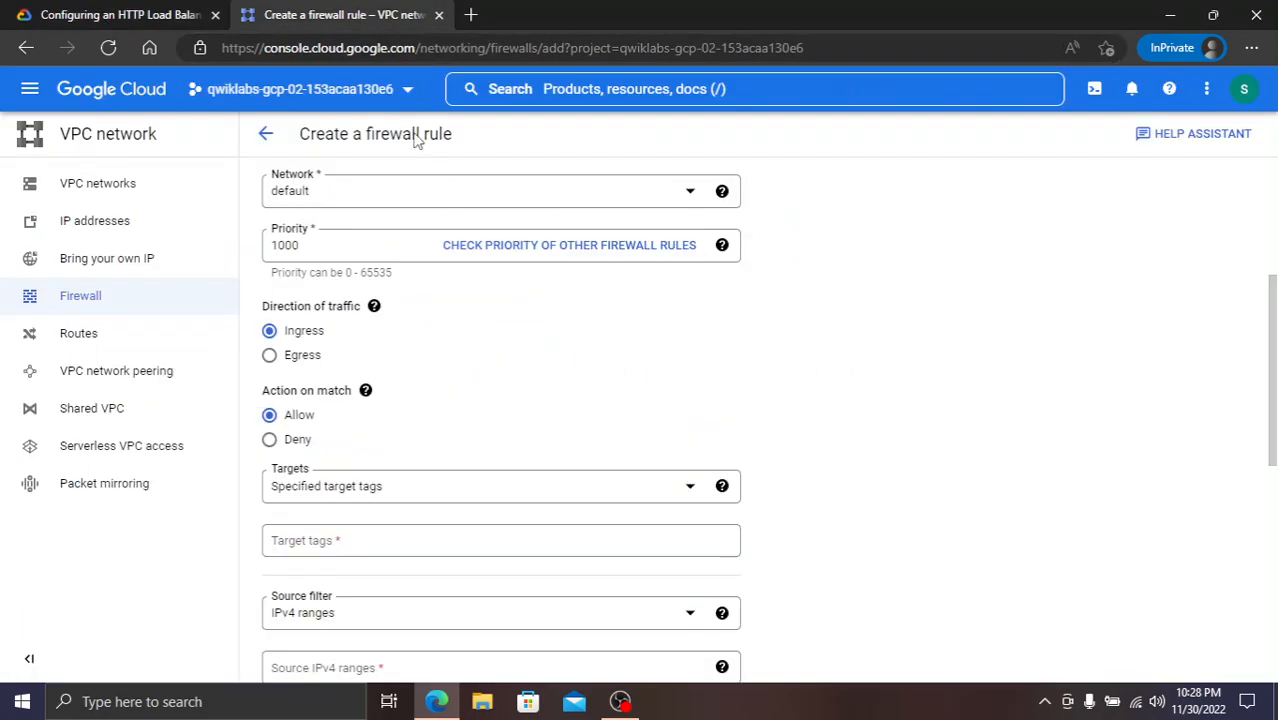
- Copy the target tag allow-health-checks from the lab instructions into the firewall rule's target tags
click(150, 10)
mouse_move(686, 570)
mouse_down()
mouse_move(592, 545)
mouse_move(556, 558)
mouse_up()
key(ctrl+c)
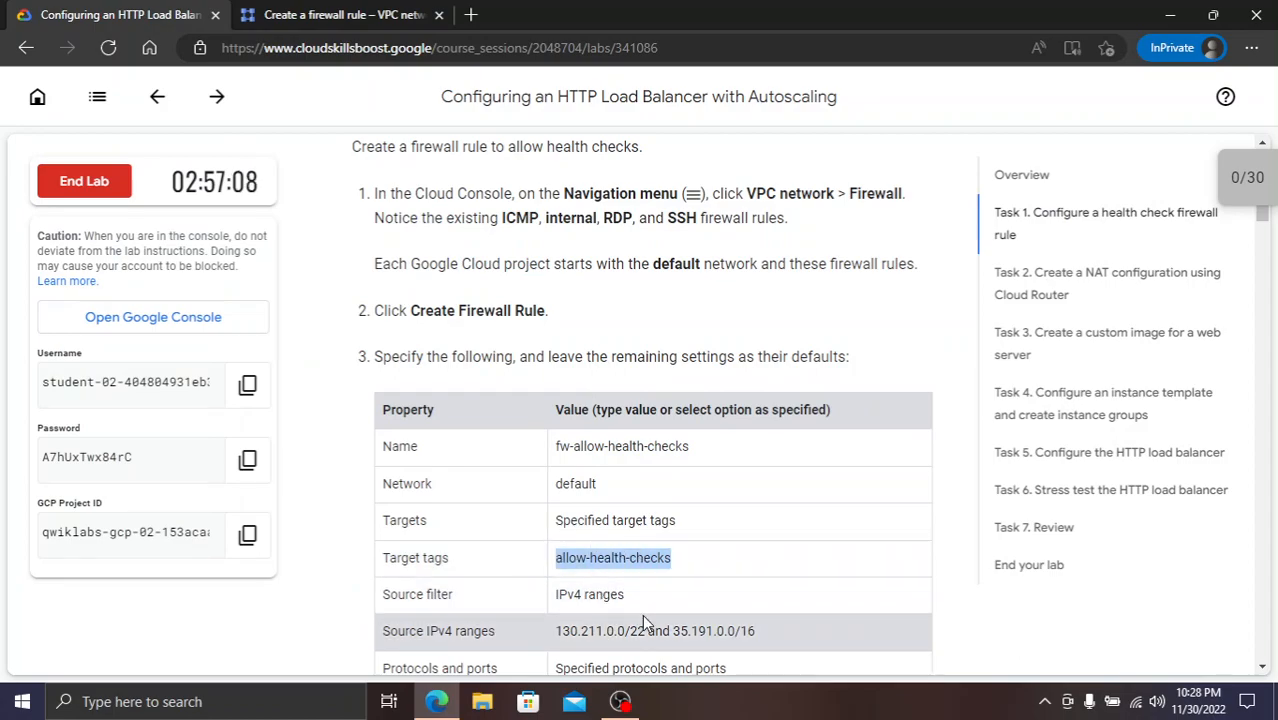
click(345, 14)
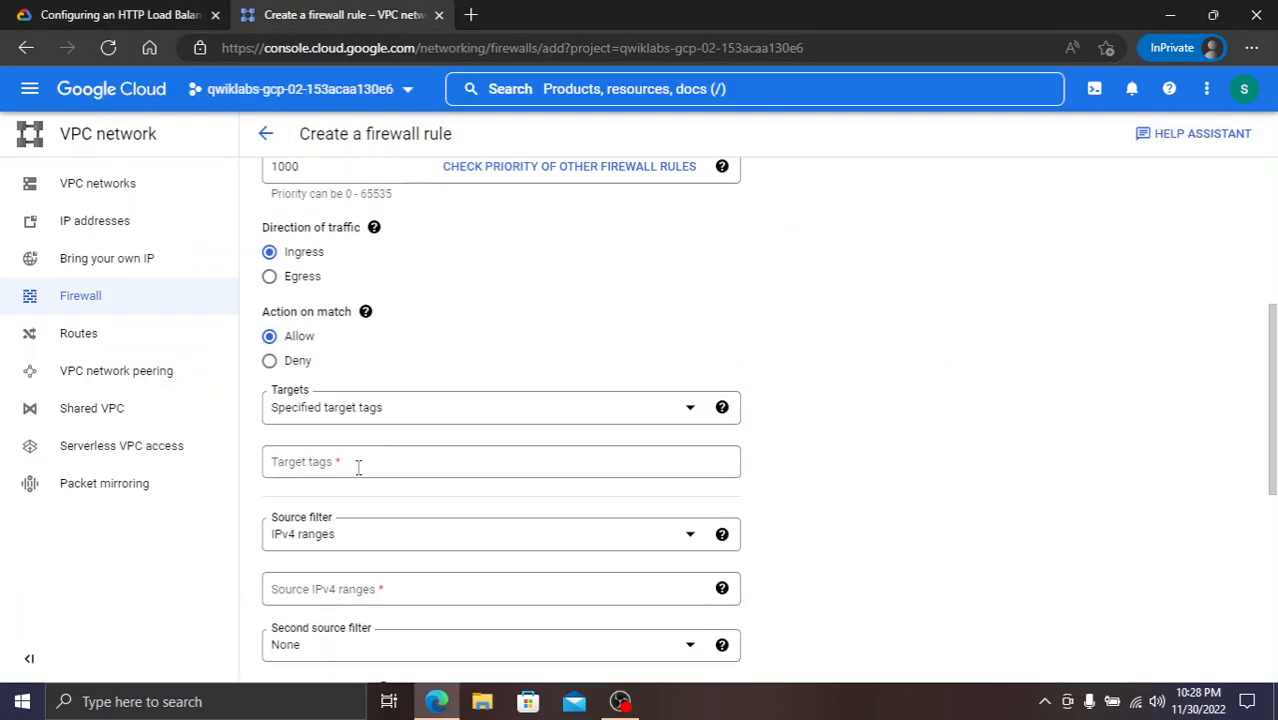
click(358, 467)
key(ctrl+v)
- Copy the first source IPv4 range, 130.211.0.0/22, from the lab instructions into the firewall rule
click(94, 14)
scroll(522, 513, down, 2)
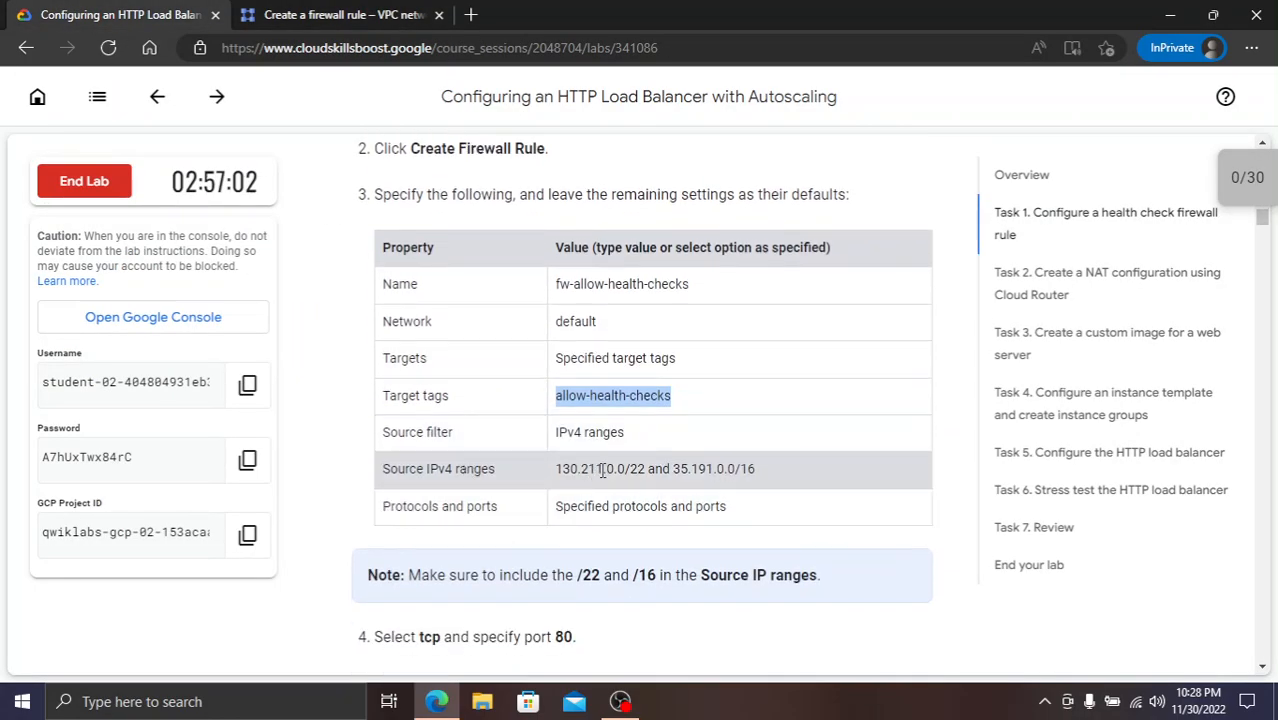
drag(645, 469, 555, 469)
key(ctrl+c)
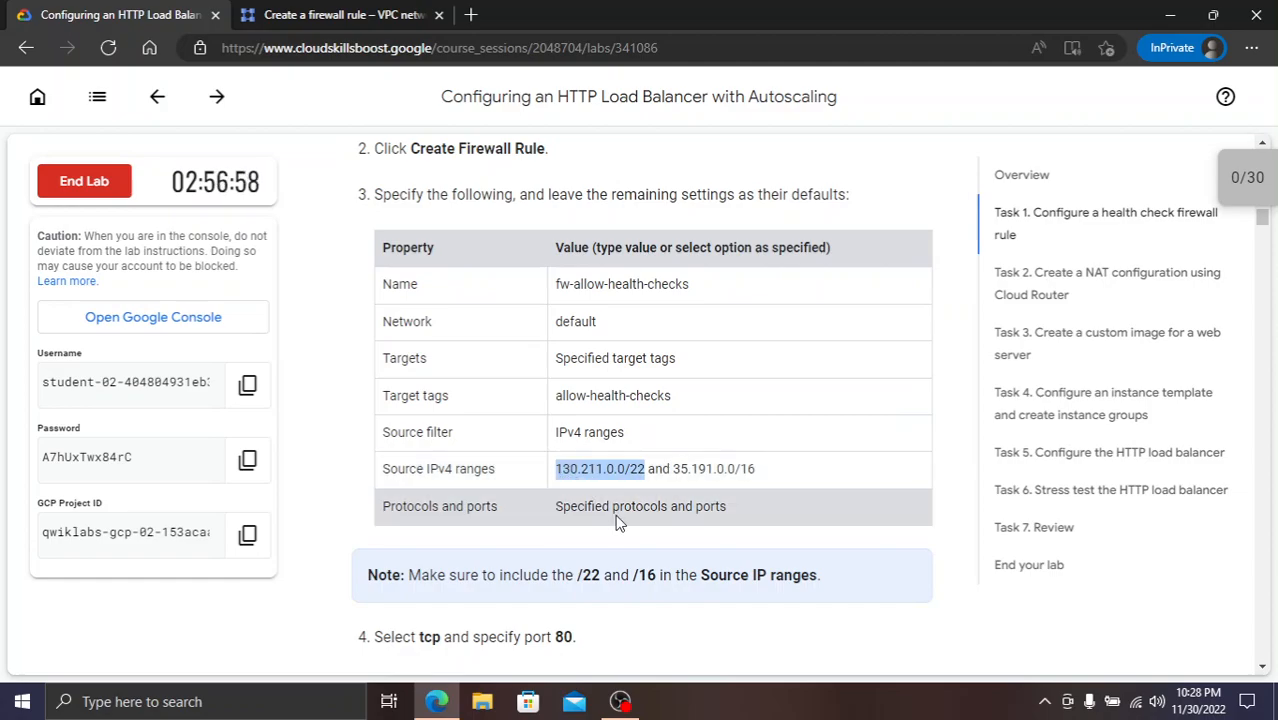
click(335, 14)
scroll(390, 550, down, 1)
click(357, 515)
key(ctrl+v)
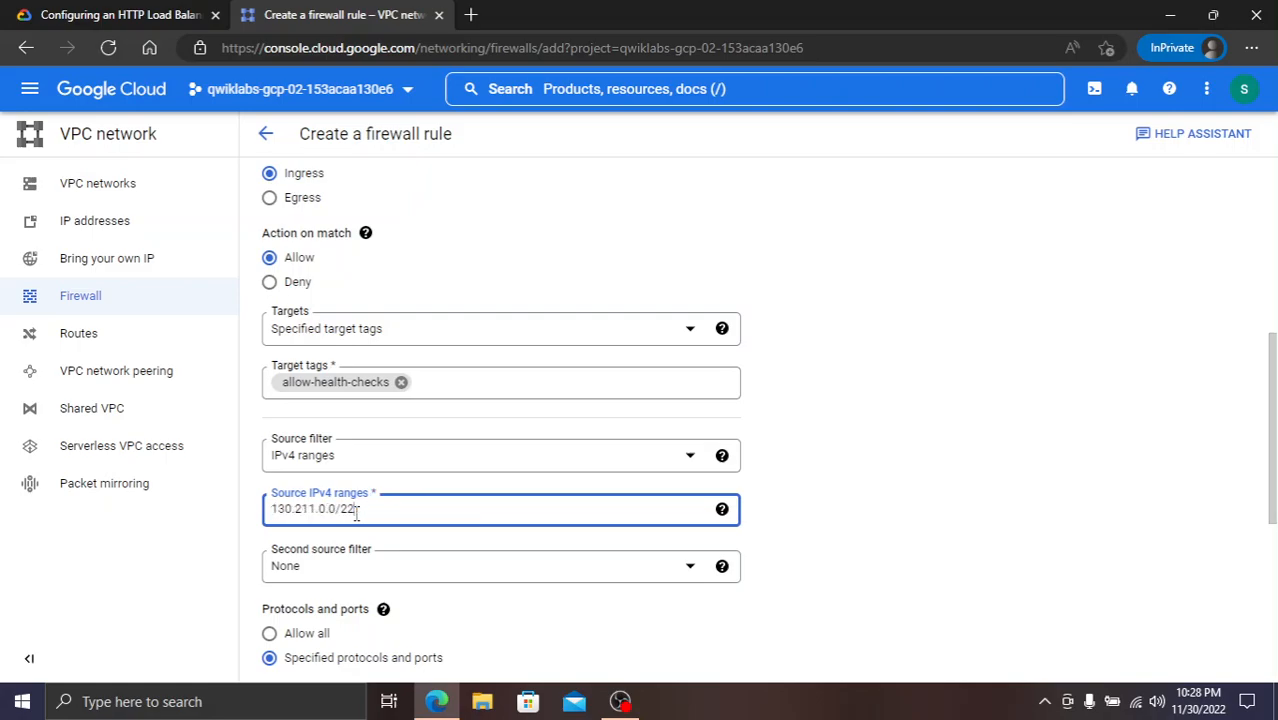
- Add the second source IPv4 range, 35.191.0.0/16, from the lab instructions to the firewall rule
click(96, 15)
drag(757, 470, 671, 468)
key(ctrl+c)
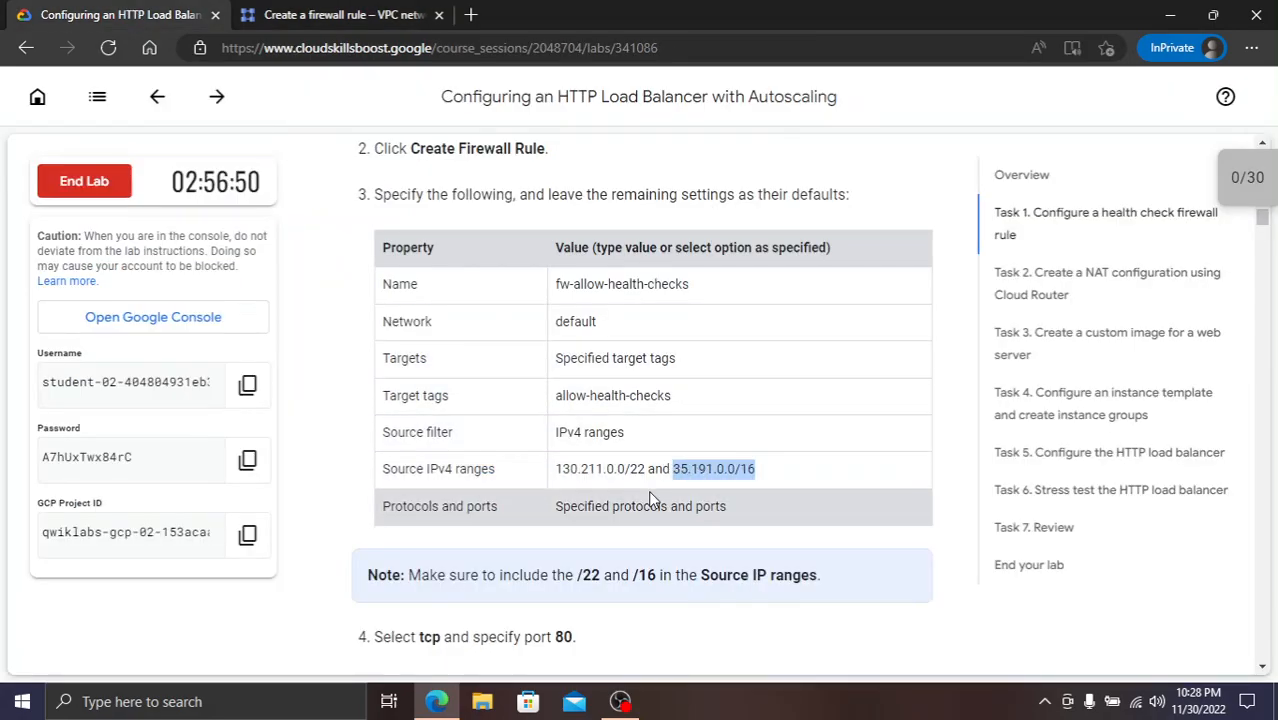
key(ctrl+Tab)
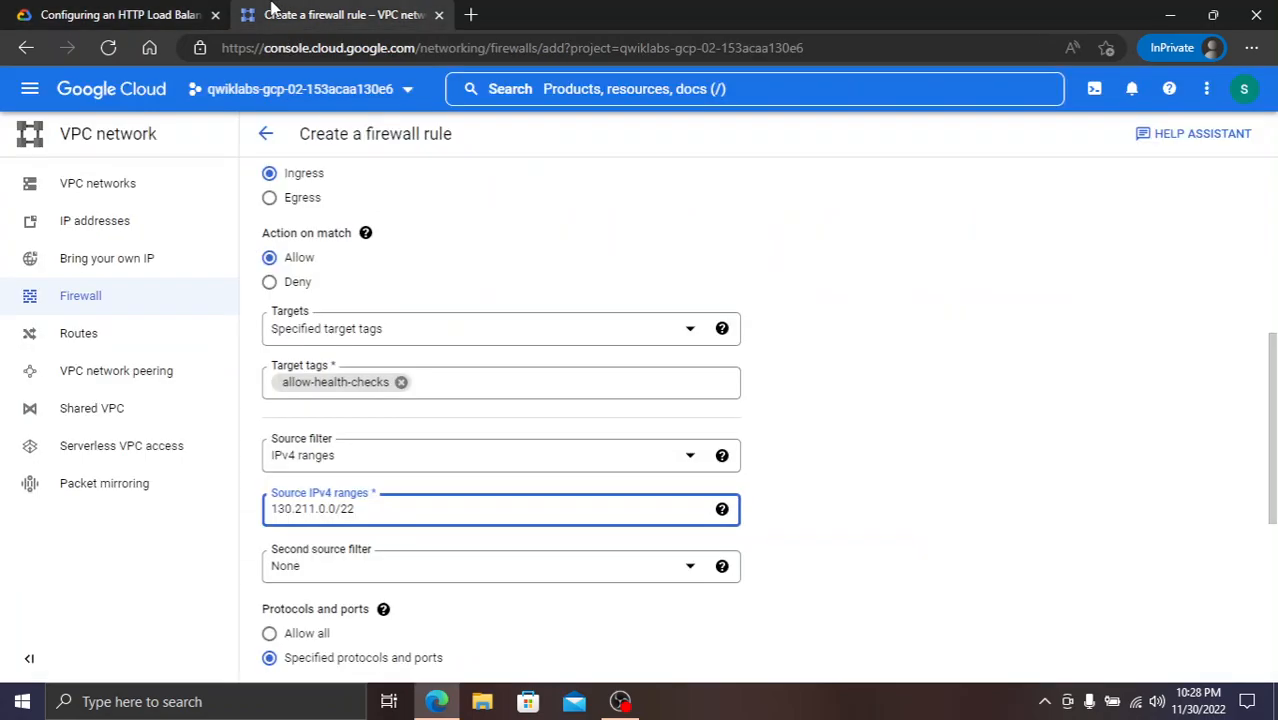
key(ctrl+v)
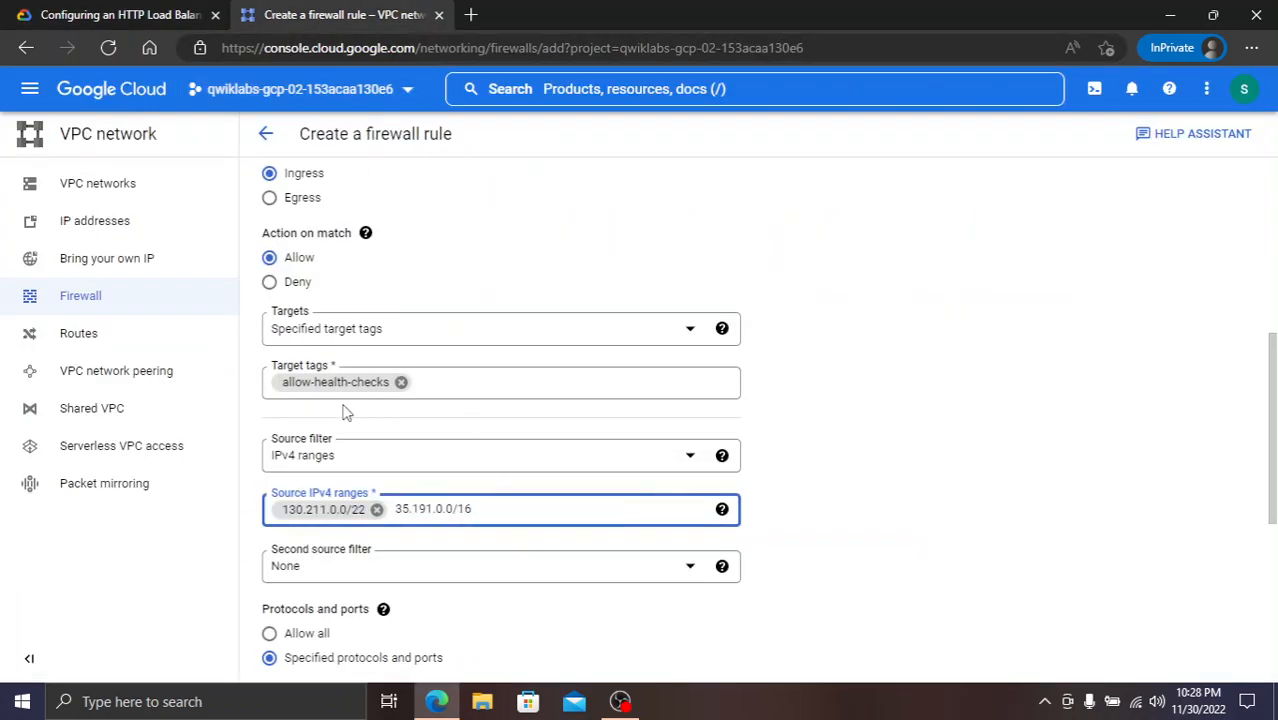
- Following the lab instructions, enable TCP for the firewall rule and set its port to 80
click(162, 28)
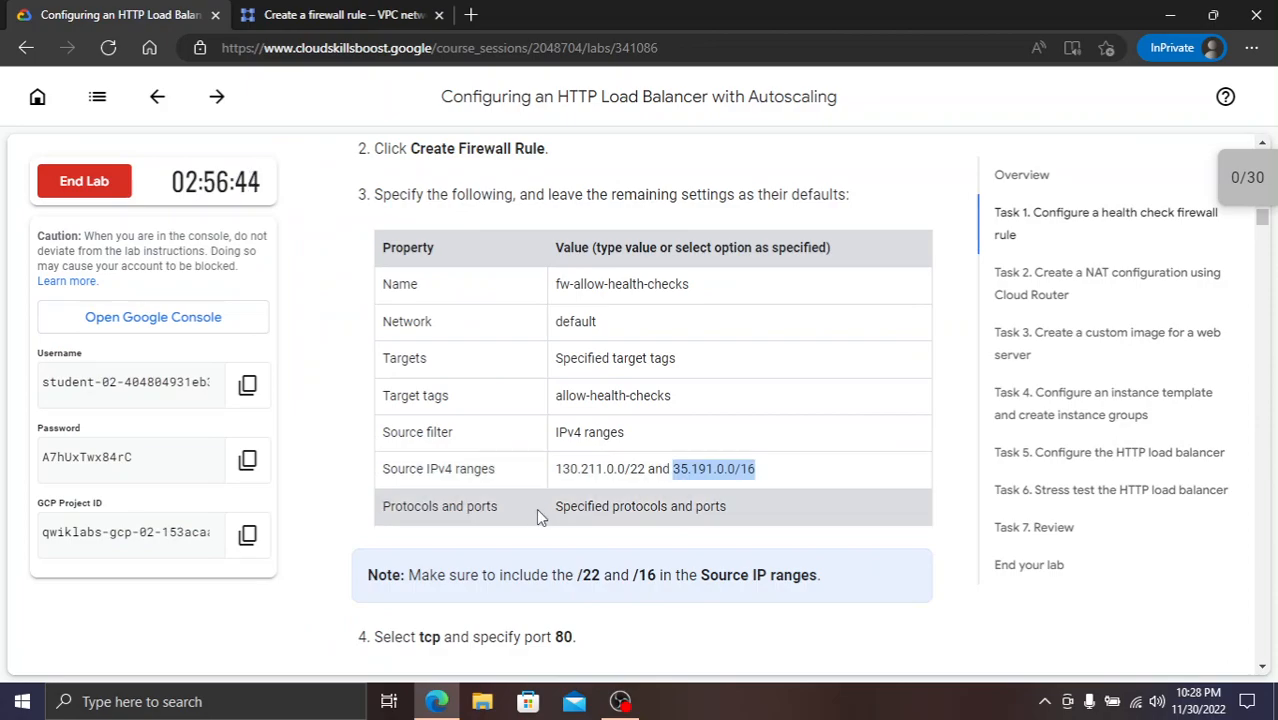
scroll(460, 340, down, 1)
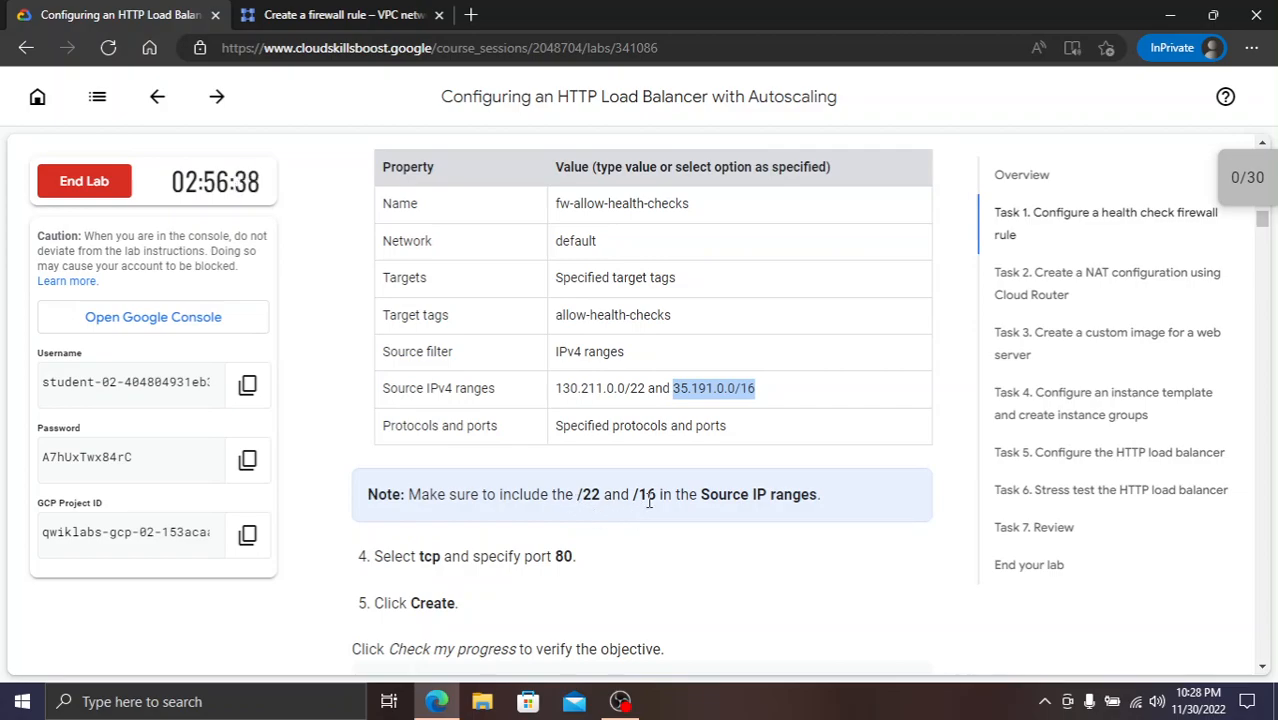
scroll(702, 501, down, 1)
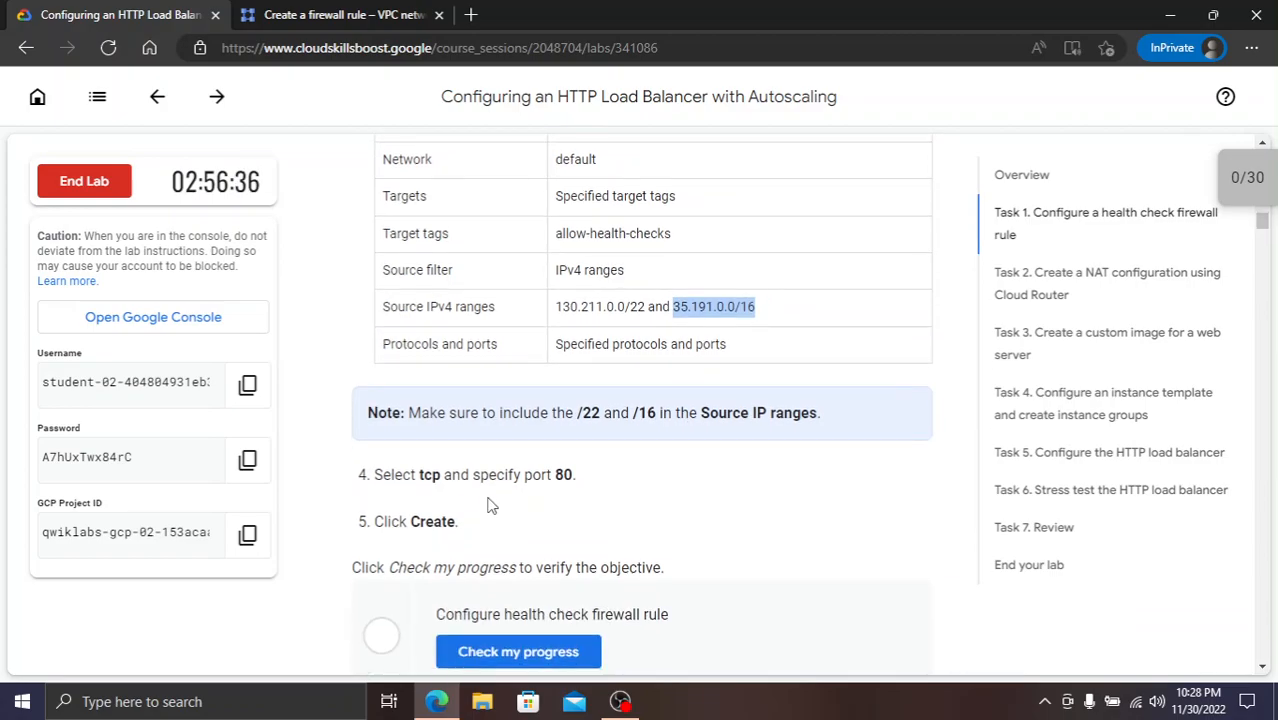
click(335, 12)
key(Return)
scroll(359, 491, down, 4)
click(292, 300)
click(336, 336)
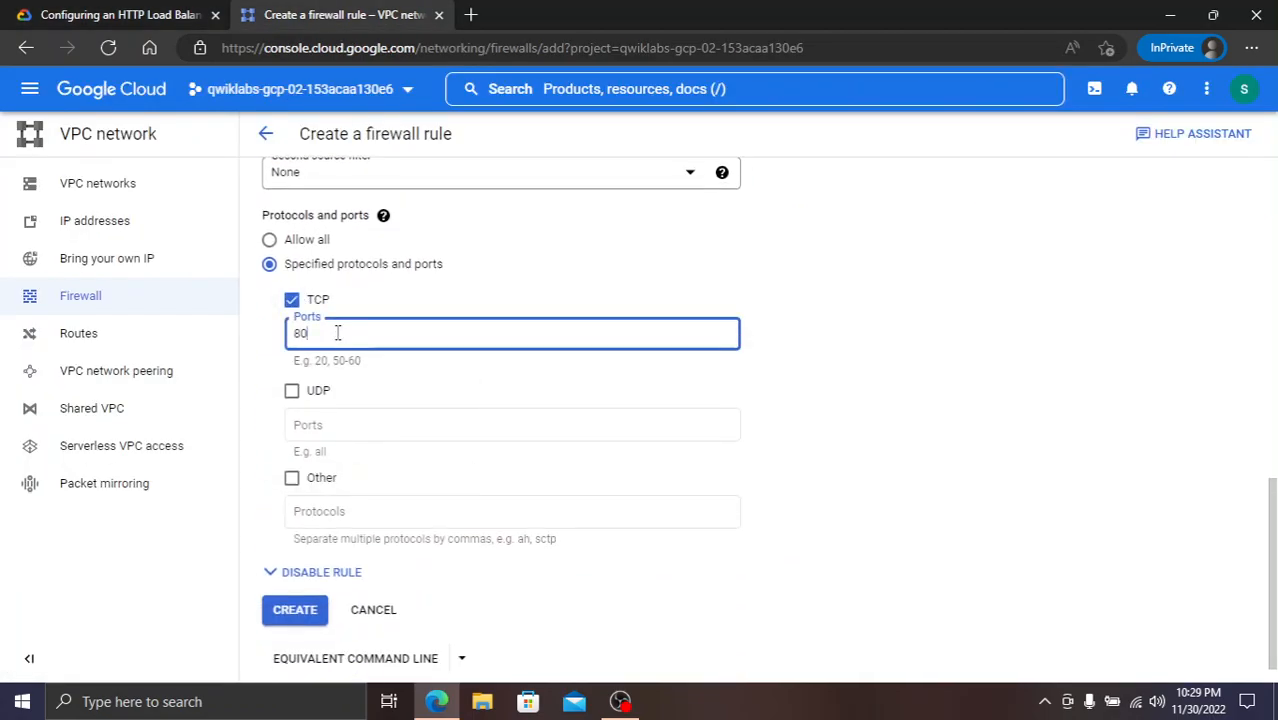
- Review the remaining lab instruction for the rule and create the firewall rule
click(120, 14)
scroll(296, 200, down, 1)
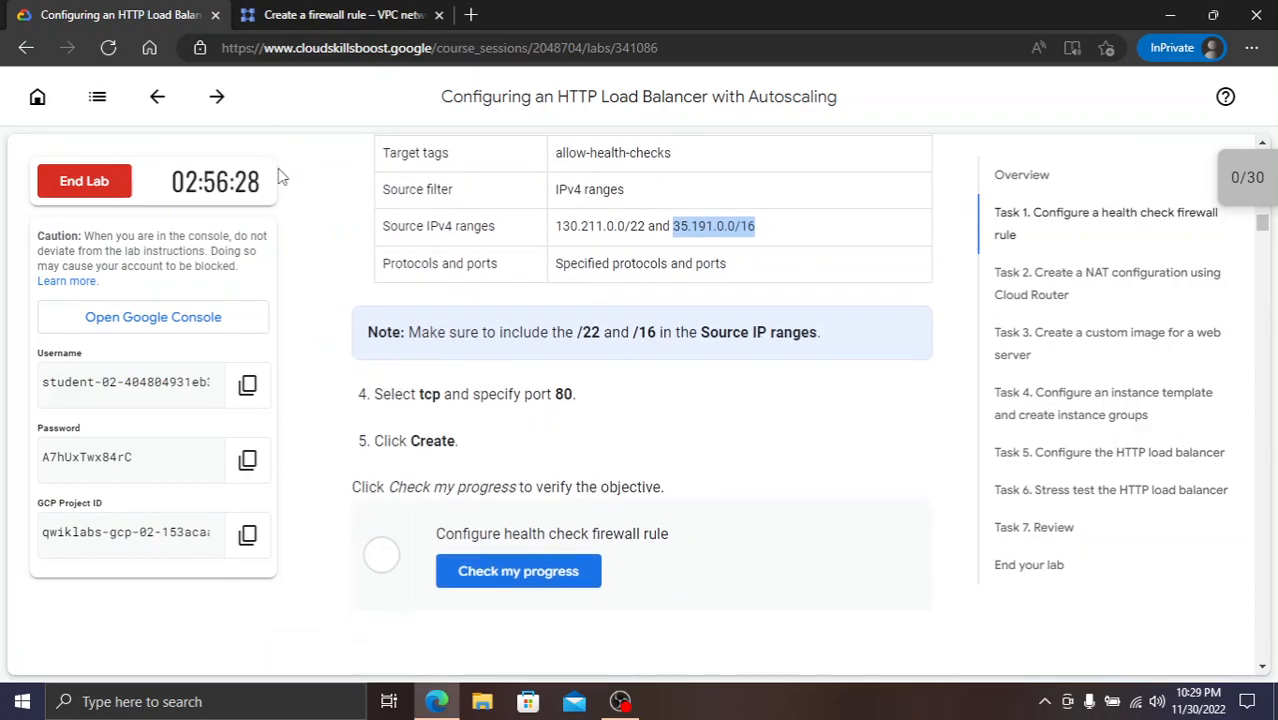
click(288, 12)
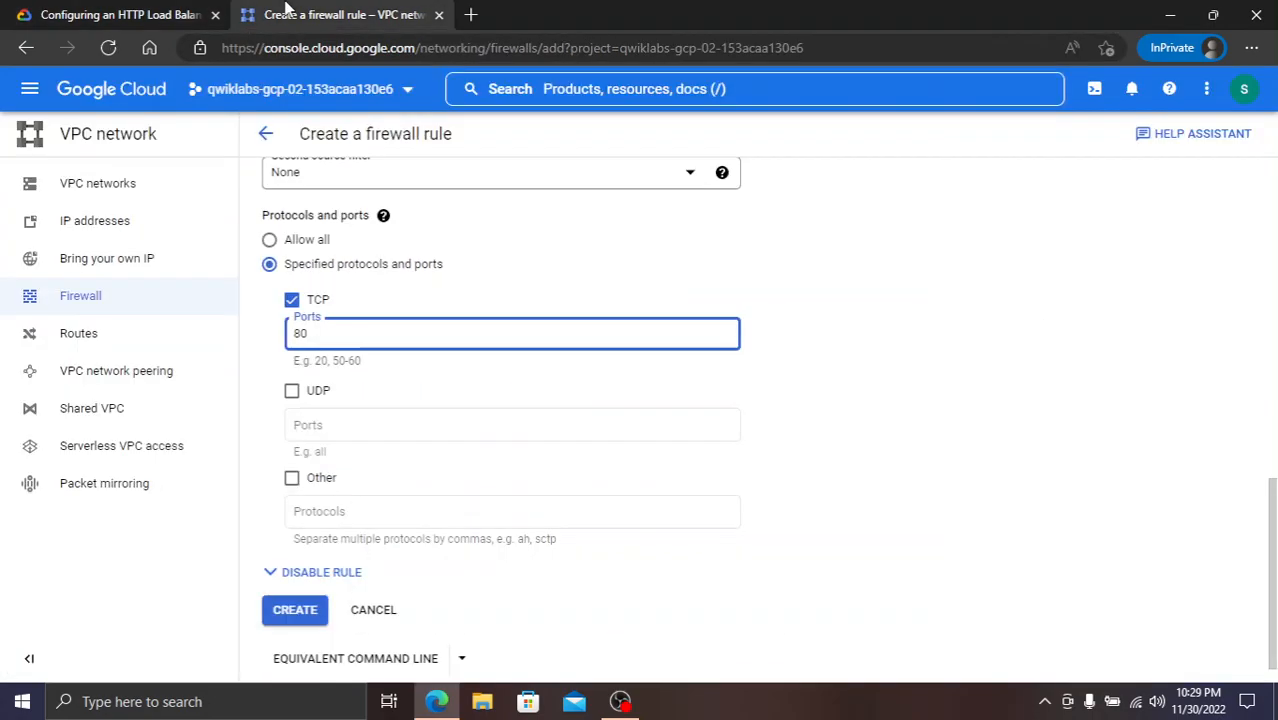
click(296, 611)
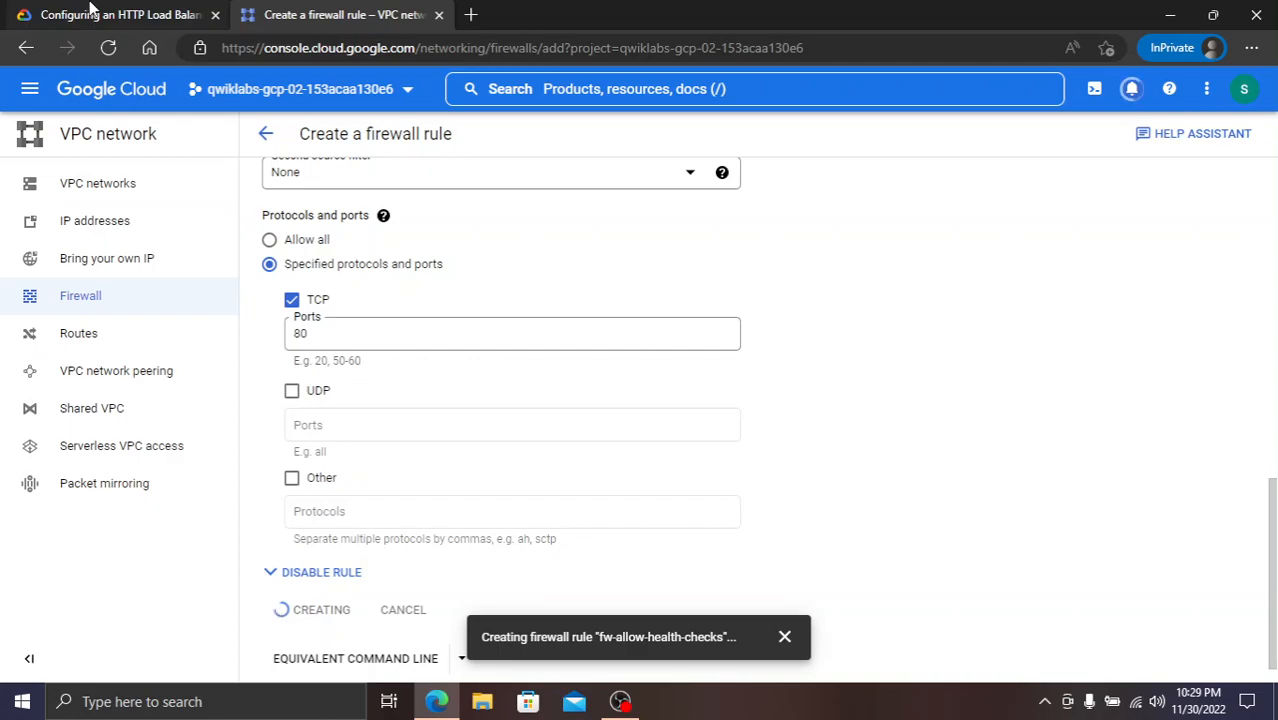
- Look at the new rule in the firewall list and run the lab's progress check for the health check firewall rule
click(118, 12)
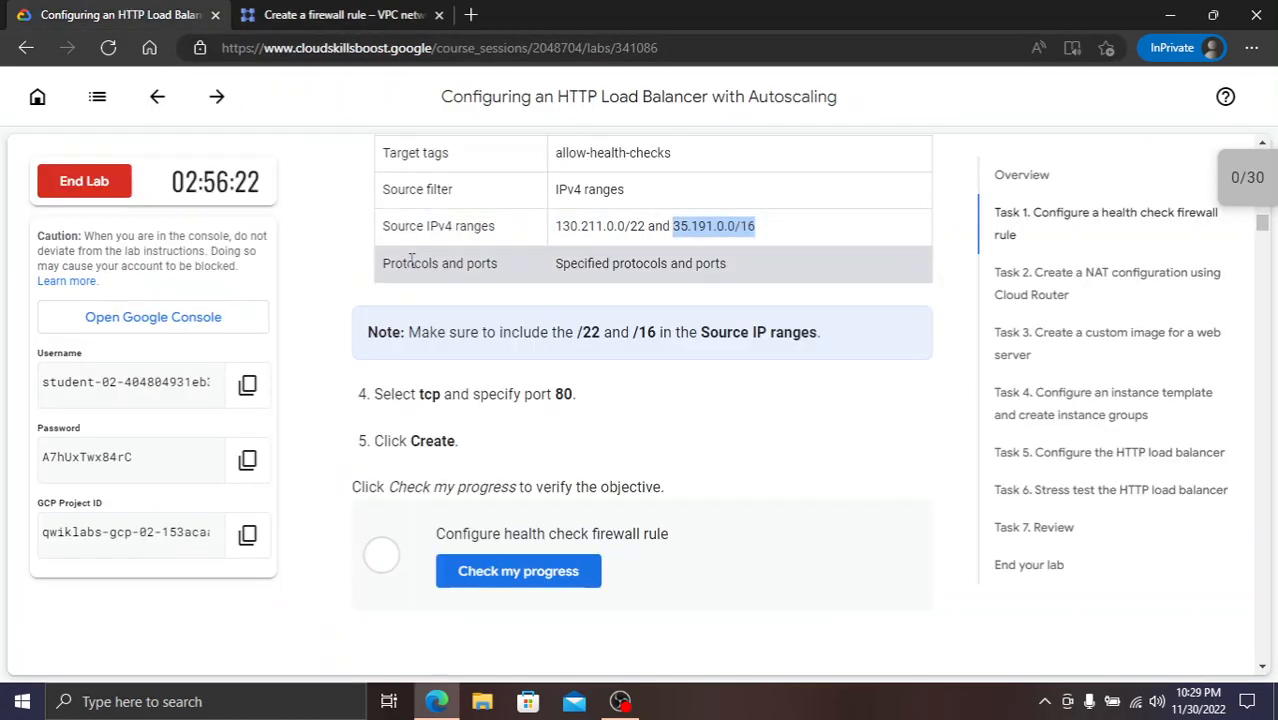
scroll(410, 260, down, 2)
click(303, 14)
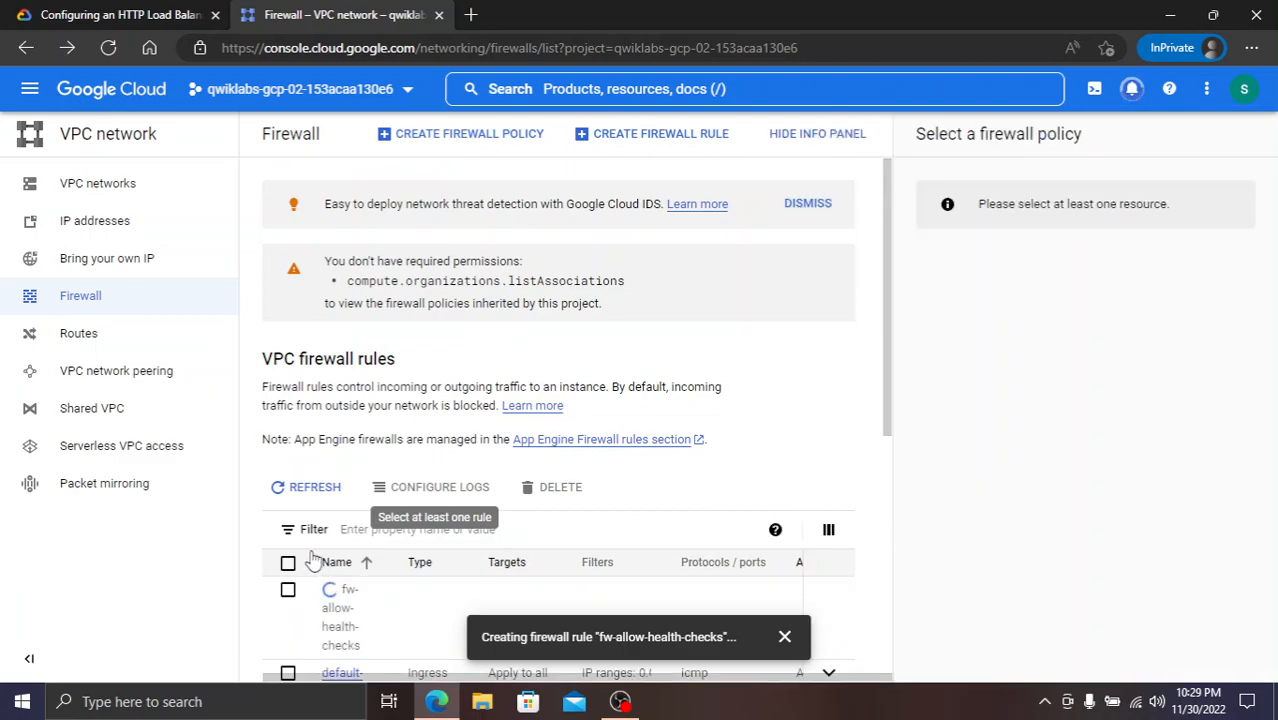
click(118, 14)
click(462, 397)
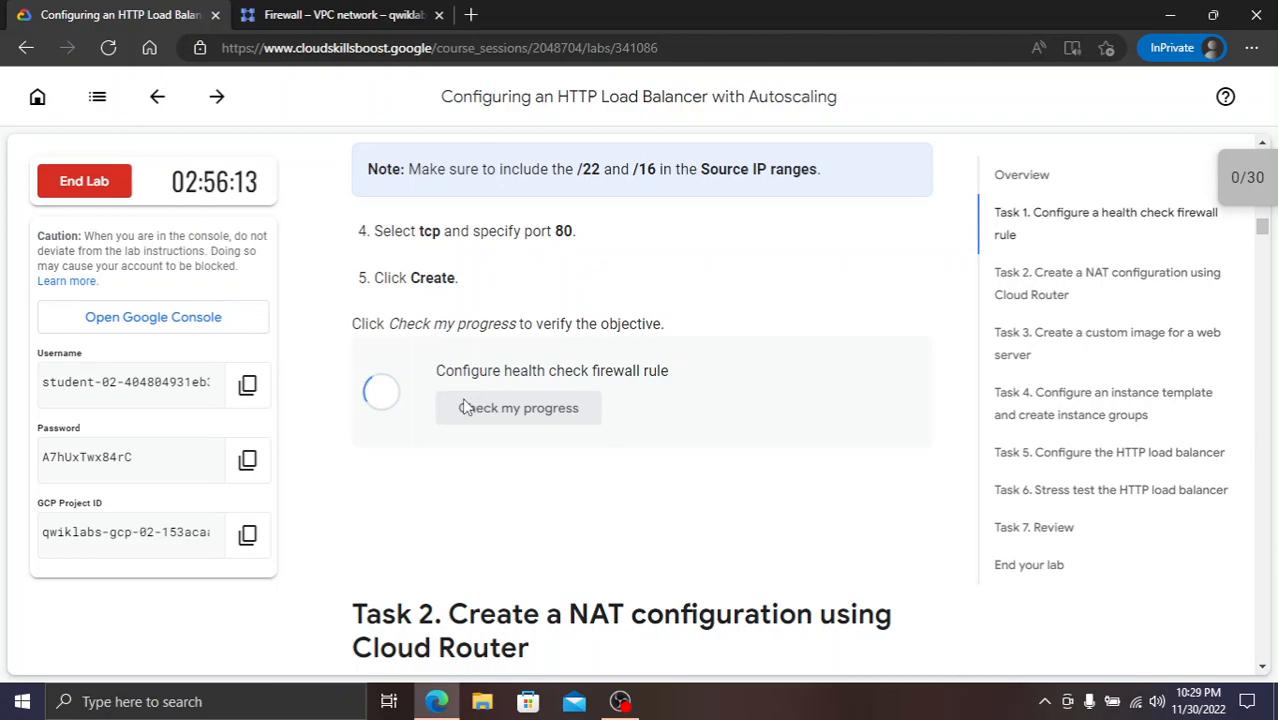
- Copy "Network services" from the Task 2 instructions, search the console for it and open that service
scroll(489, 457, down, 4)
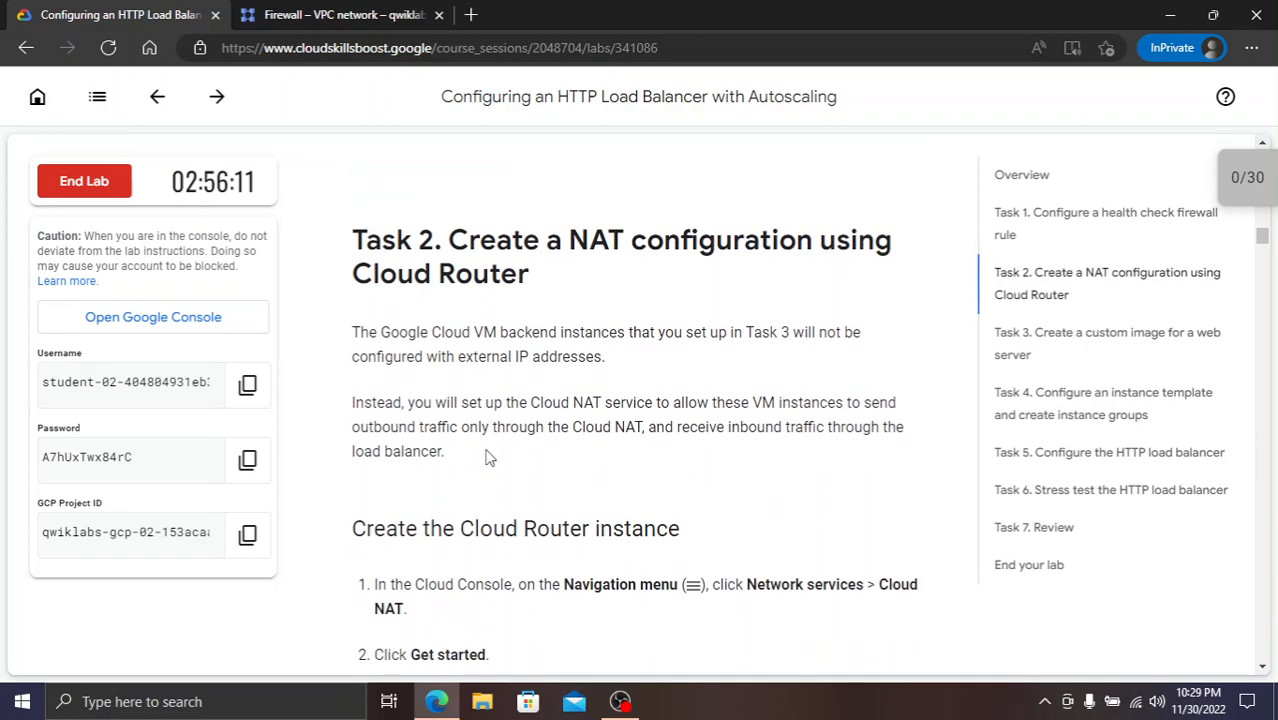
scroll(485, 478, down, 3)
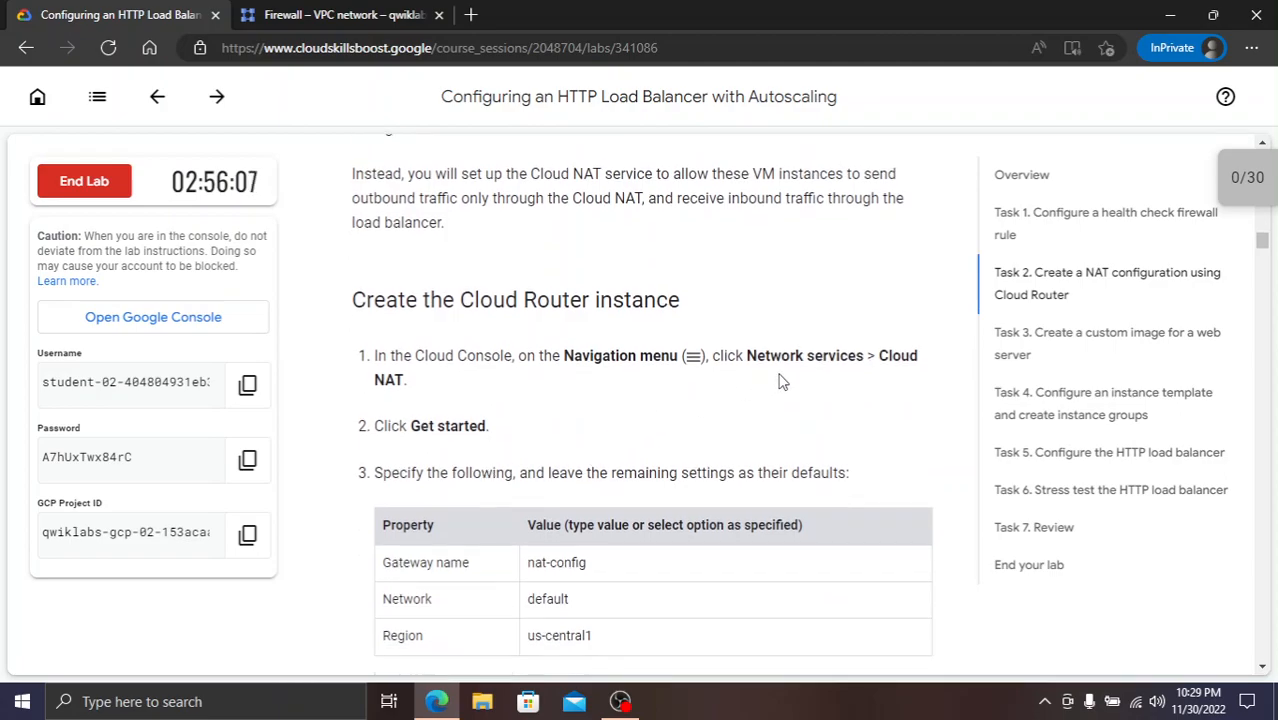
drag(746, 362, 864, 346)
key(ctrl+c)
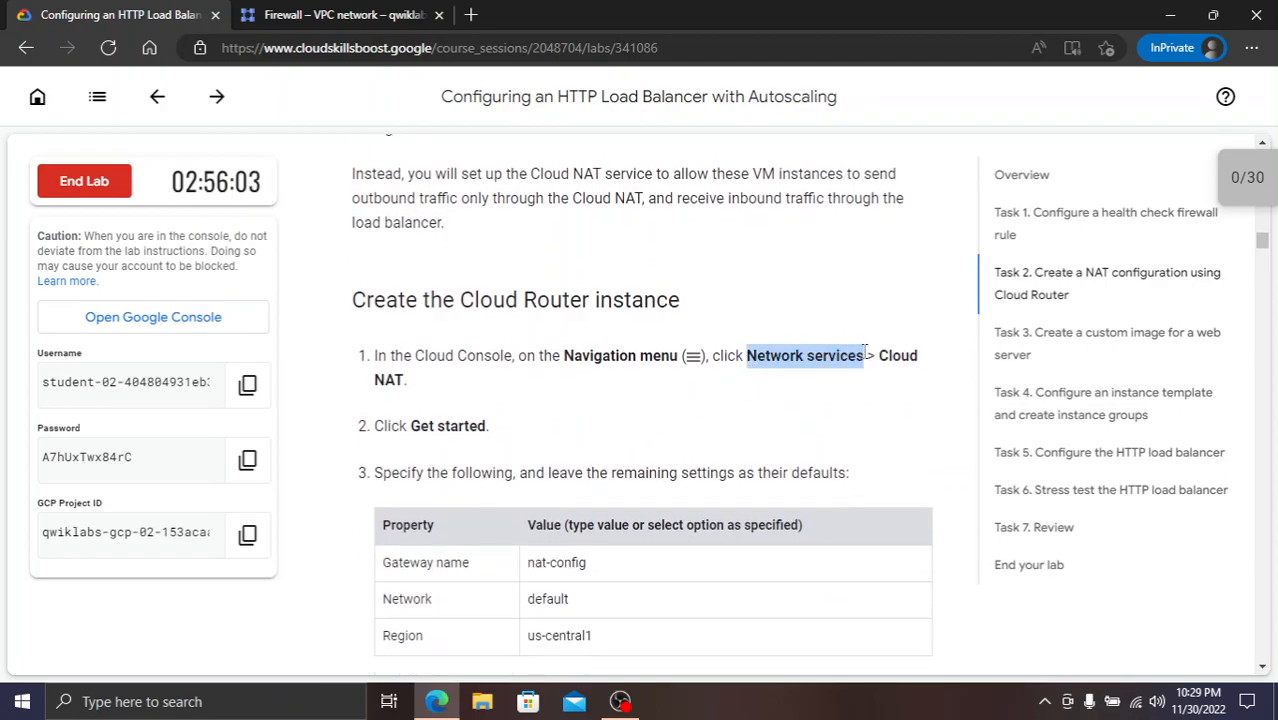
click(262, 12)
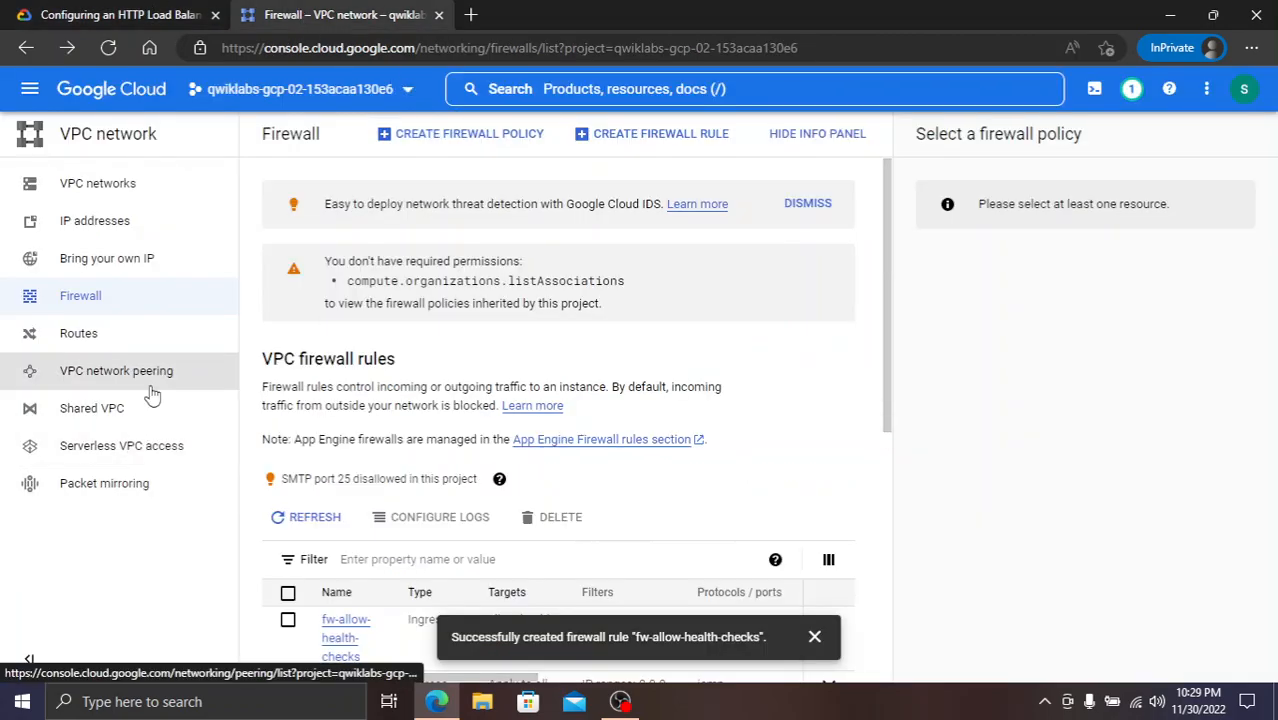
click(577, 90)
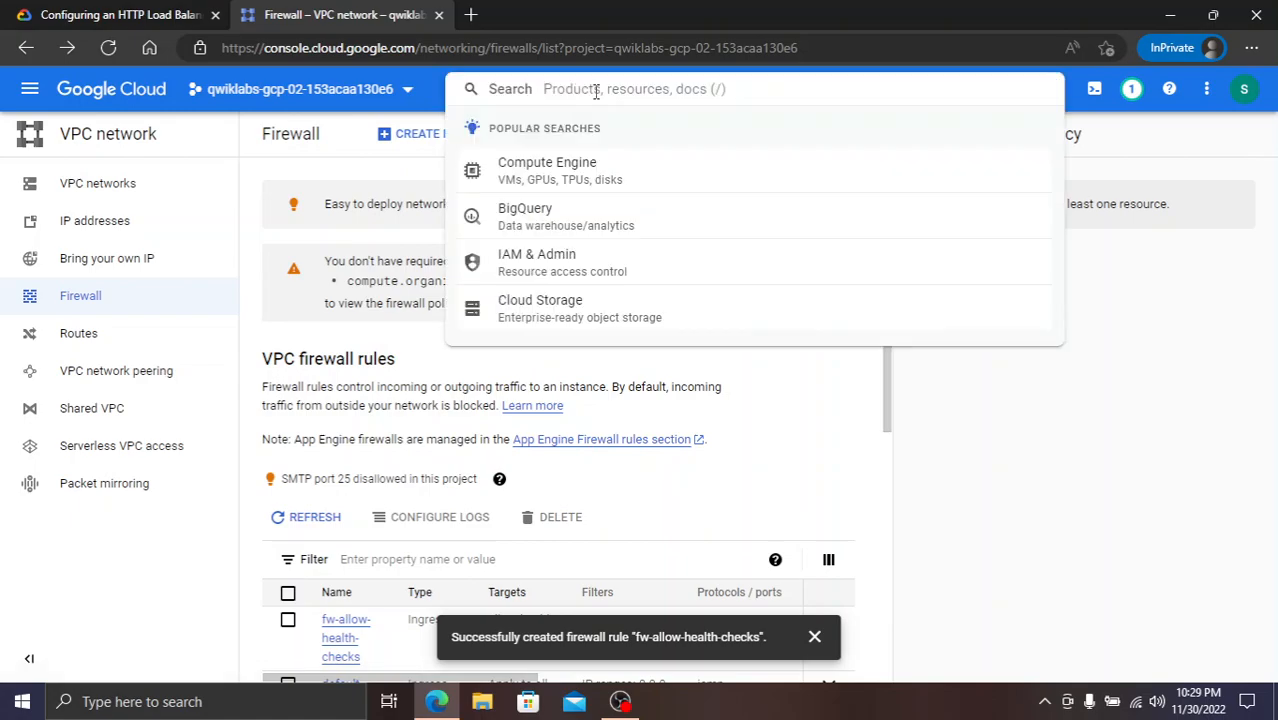
key(ctrl+v)
click(527, 173)
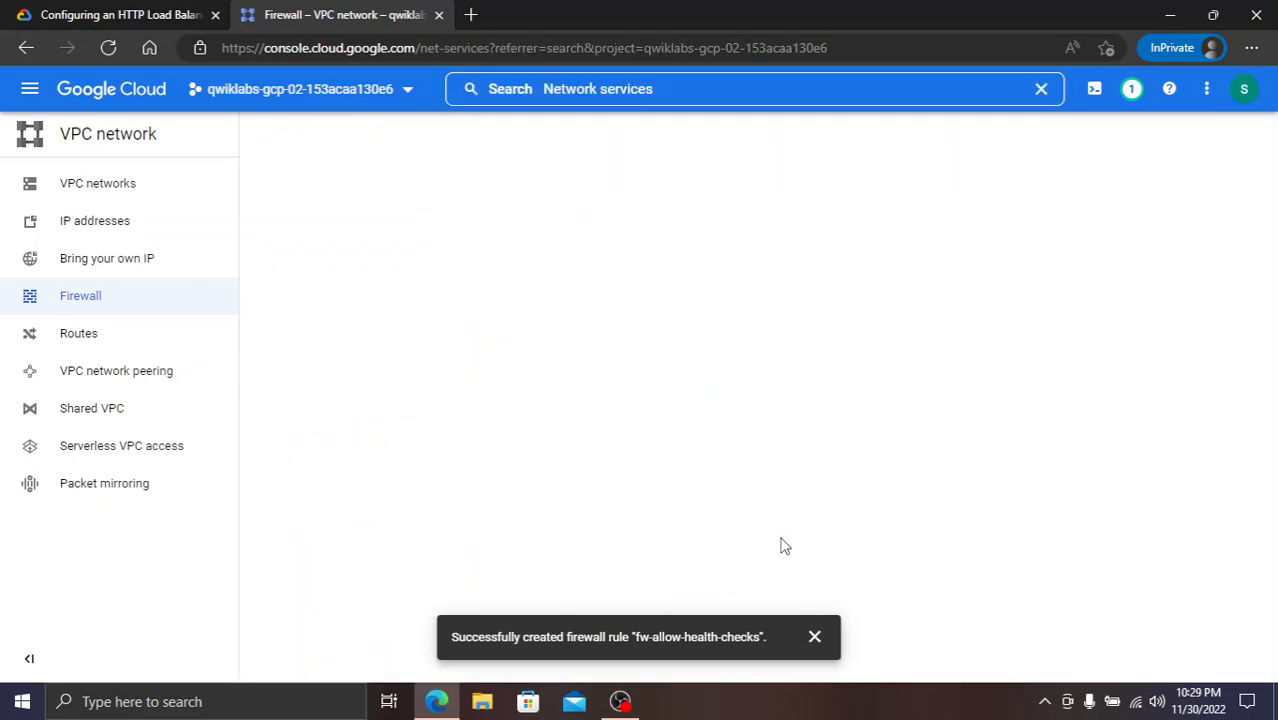
click(814, 637)
- Check the Cloud Router instructions in the lab and open the Cloud NAT page in Network services
click(110, 14)
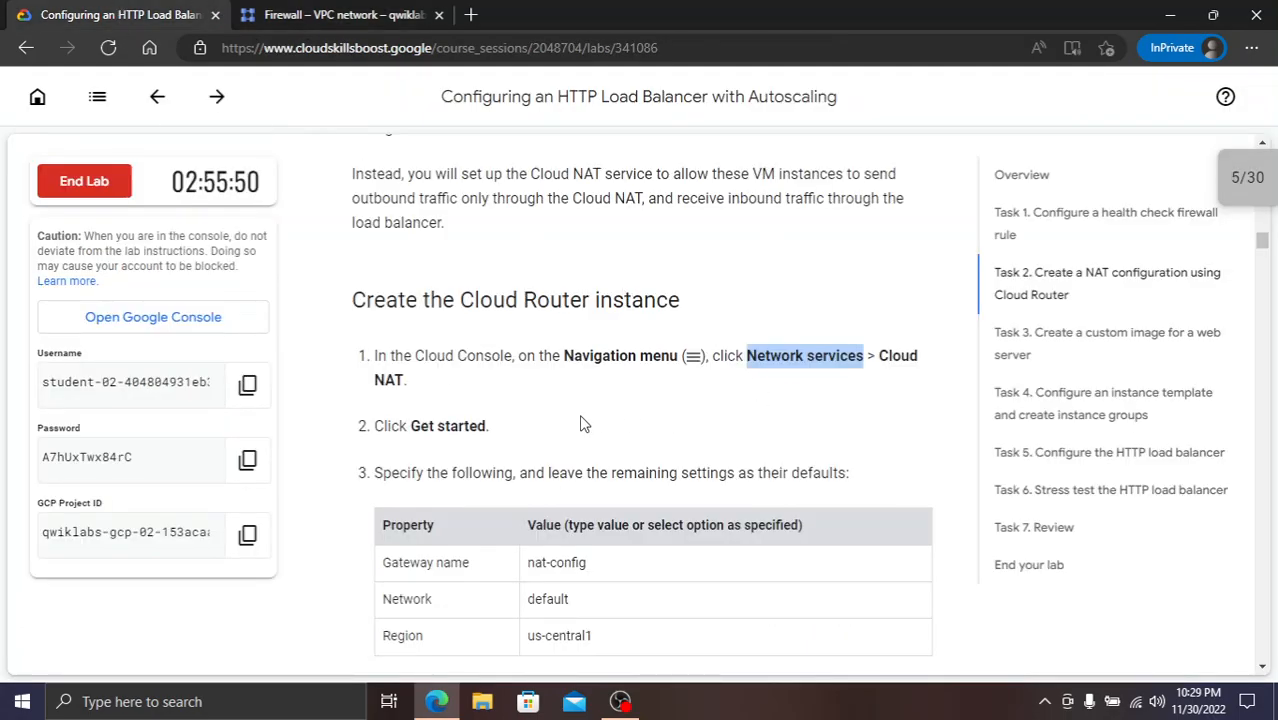
click(337, 14)
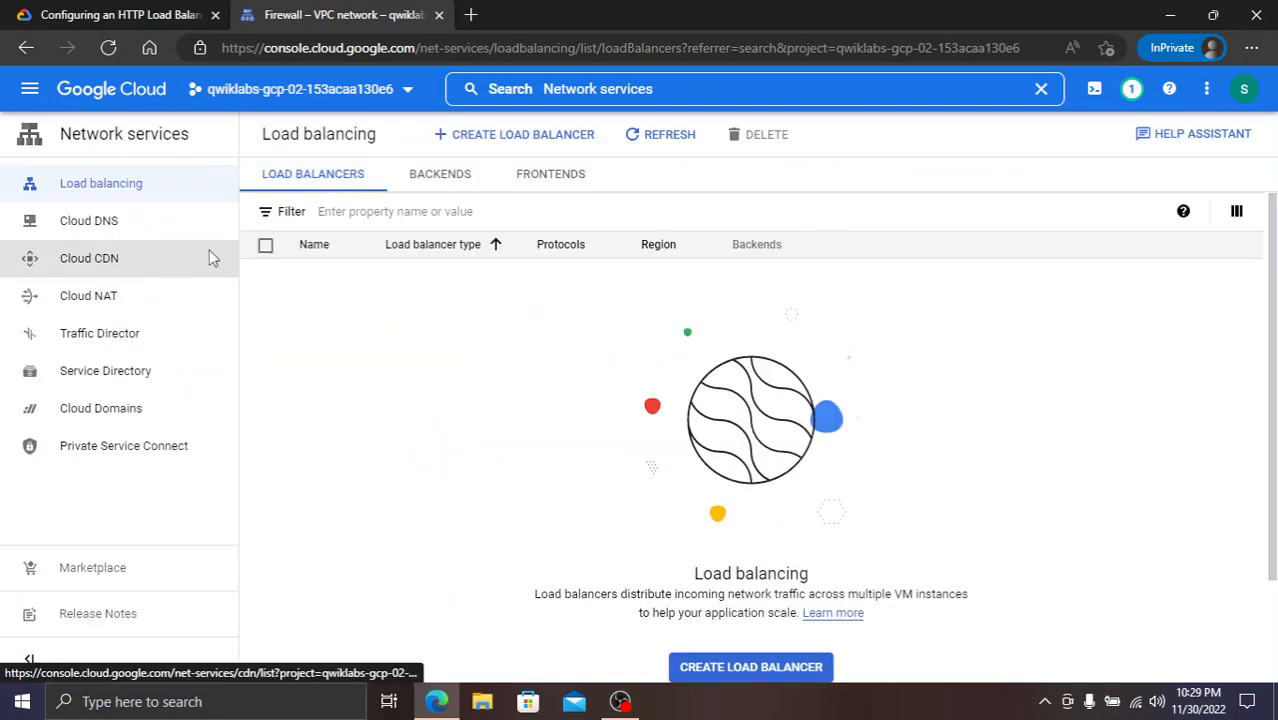
click(84, 309)
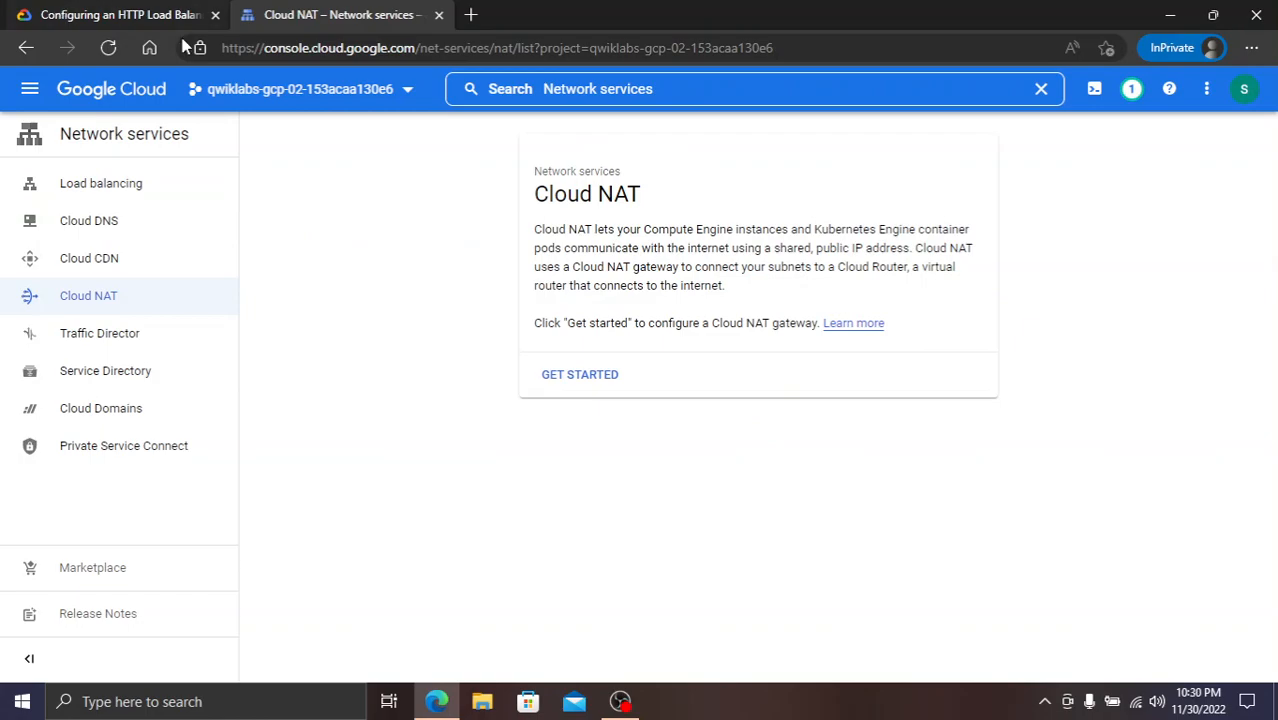
- Start a new Cloud NAT gateway and name it nat-config, taking the gateway name from the lab's settings table
click(580, 378)
click(120, 14)
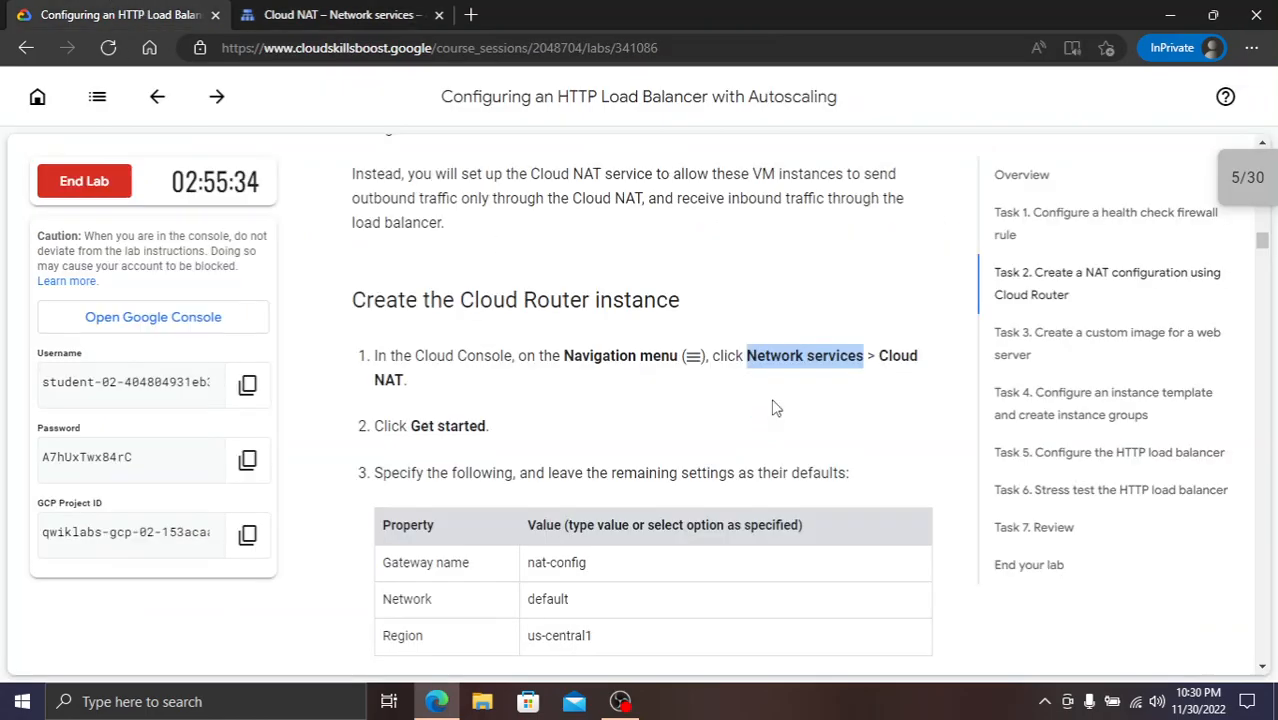
scroll(596, 491, down, 1)
click(603, 493)
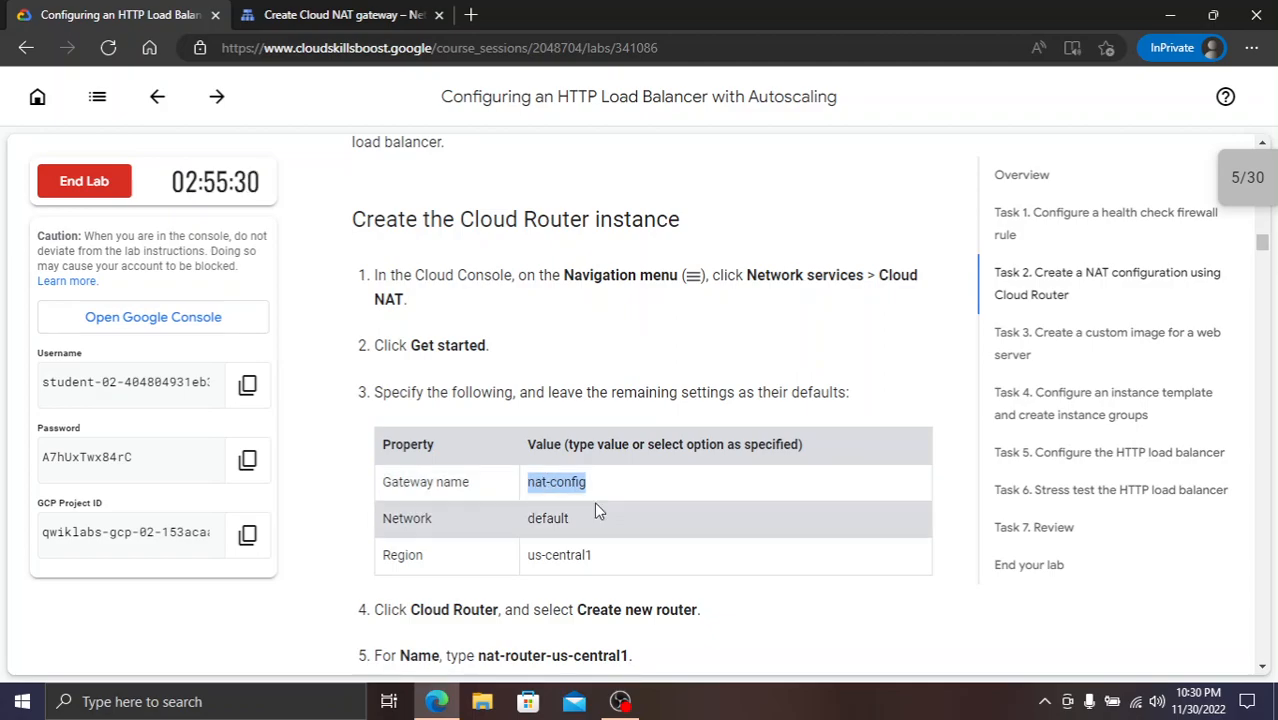
click(348, 14)
click(367, 340)
text(nat-config)
- Check the lab's settings table and set the gateway's network to default and its region to us-central1 (Iowa)
click(30, 12)
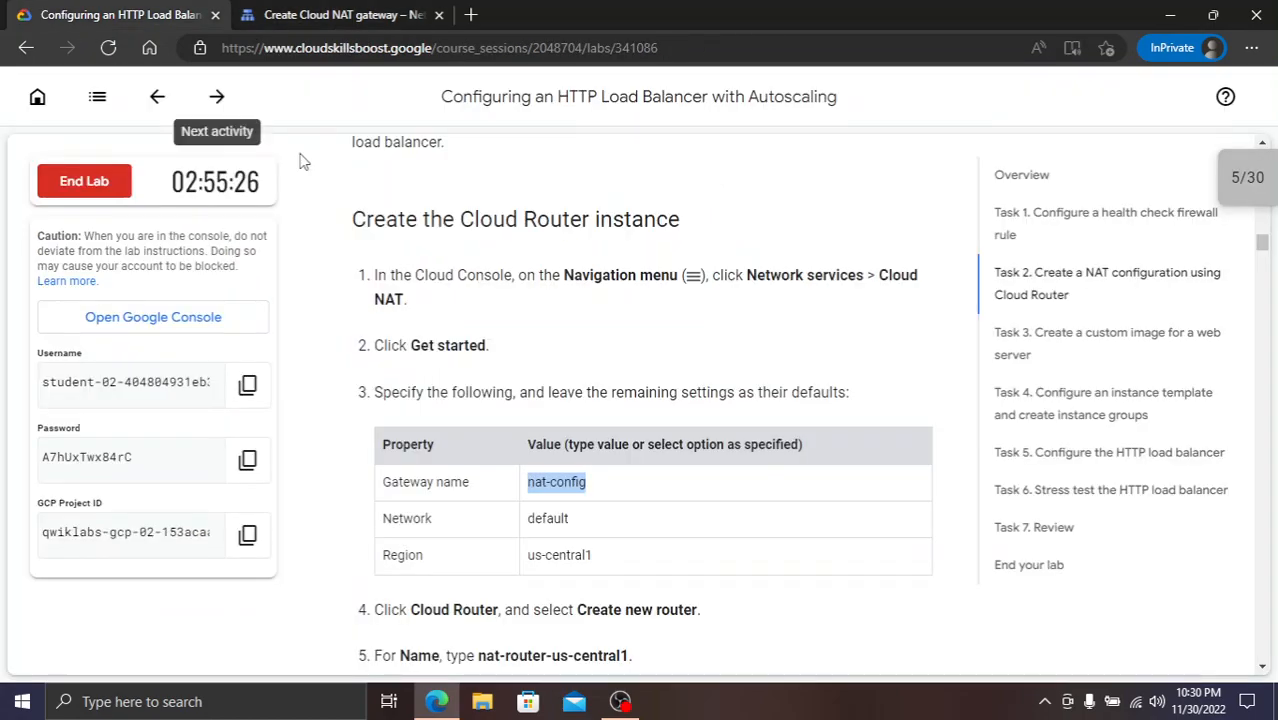
scroll(462, 510, down, 1)
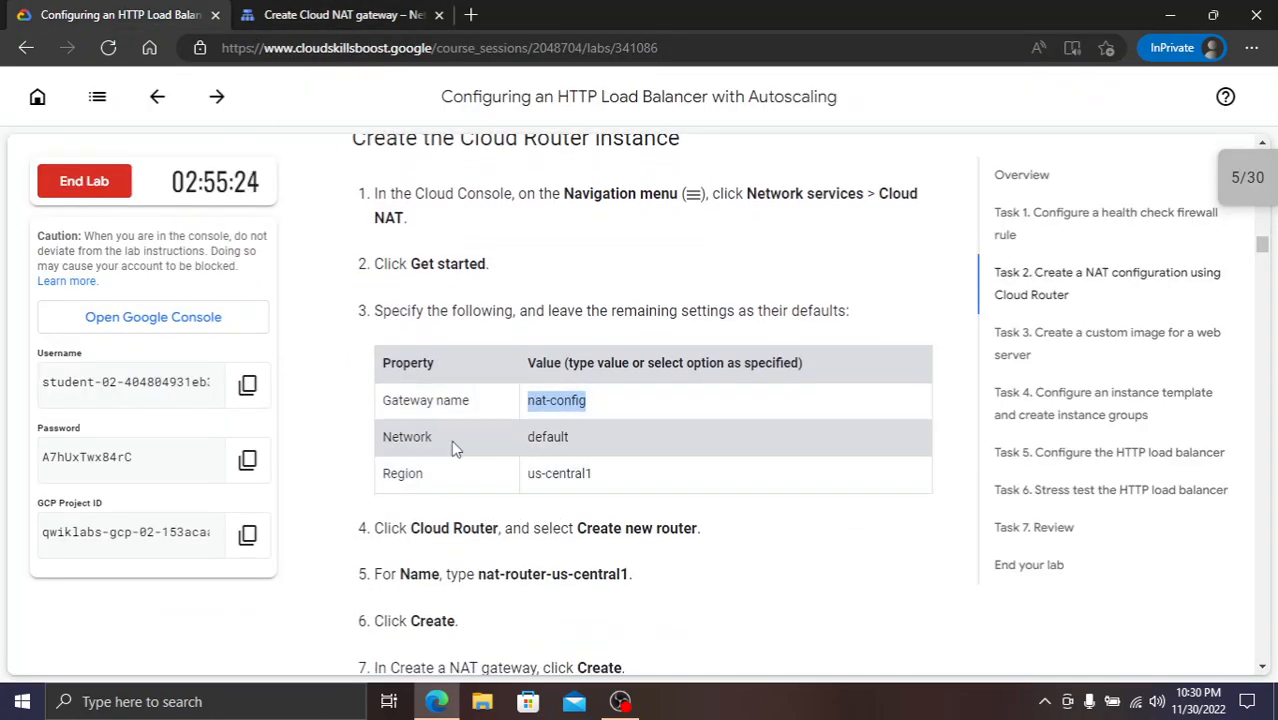
click(290, 12)
click(376, 443)
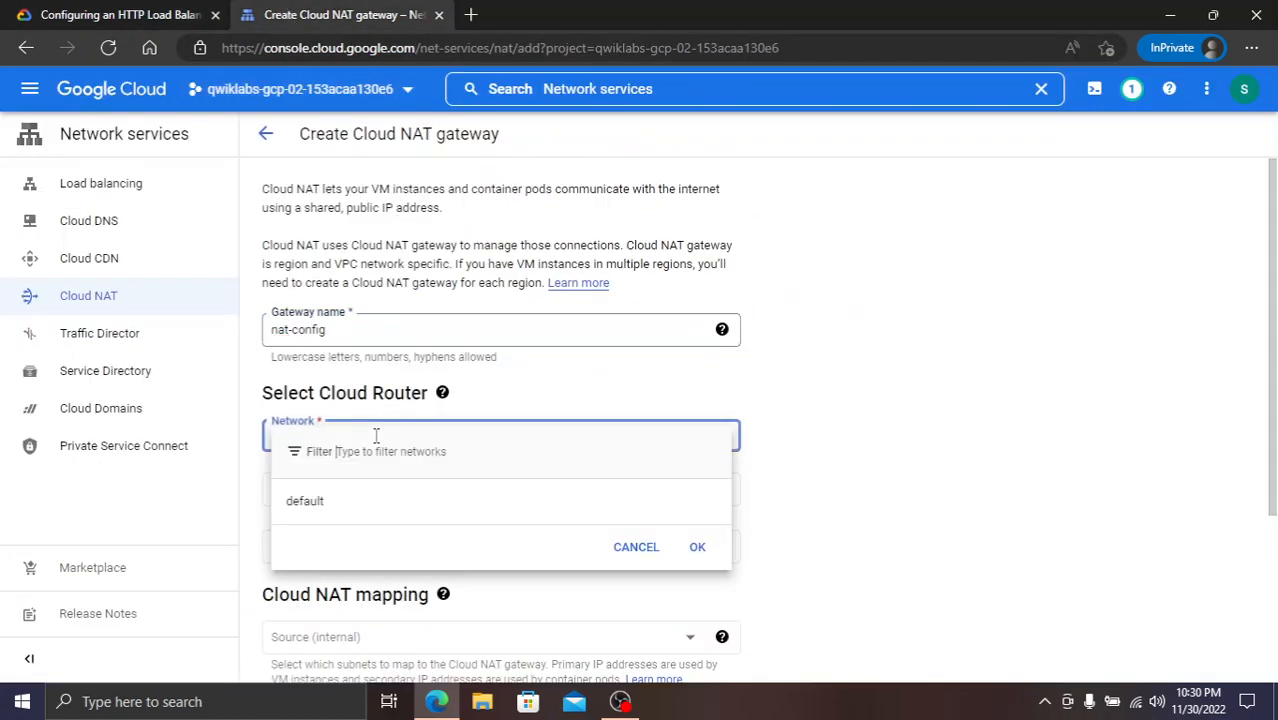
click(328, 500)
scroll(390, 480, down, 1)
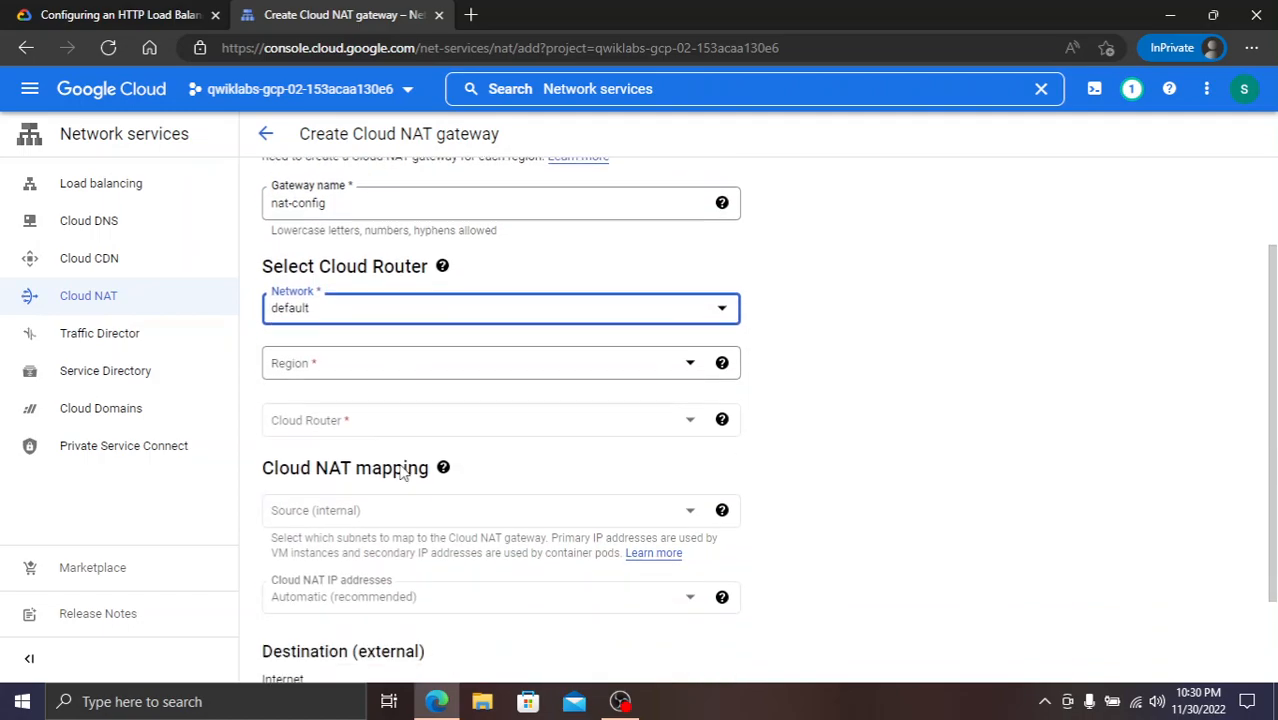
click(370, 348)
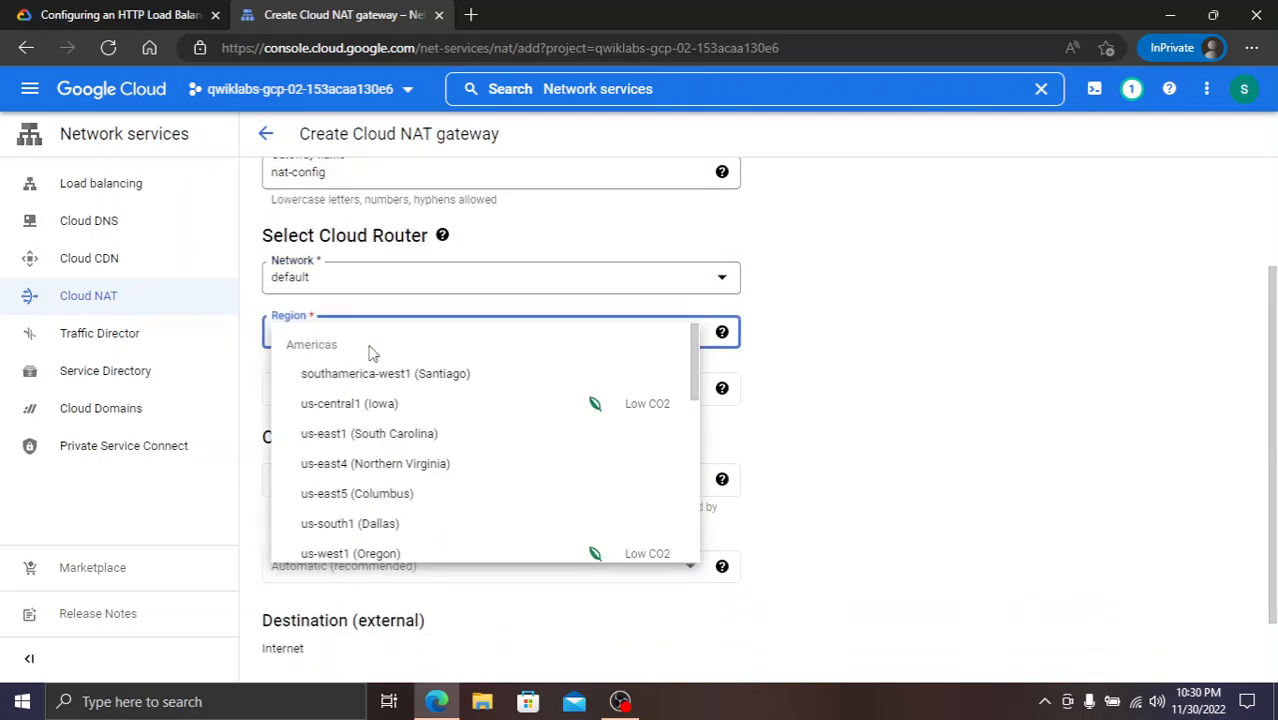
click(367, 410)
- Read the Cloud Router instructions, open the gateway's Cloud Router choices and copy the router name nat-router-us-central1 from the lab
click(80, 8)
scroll(548, 478, down, 3)
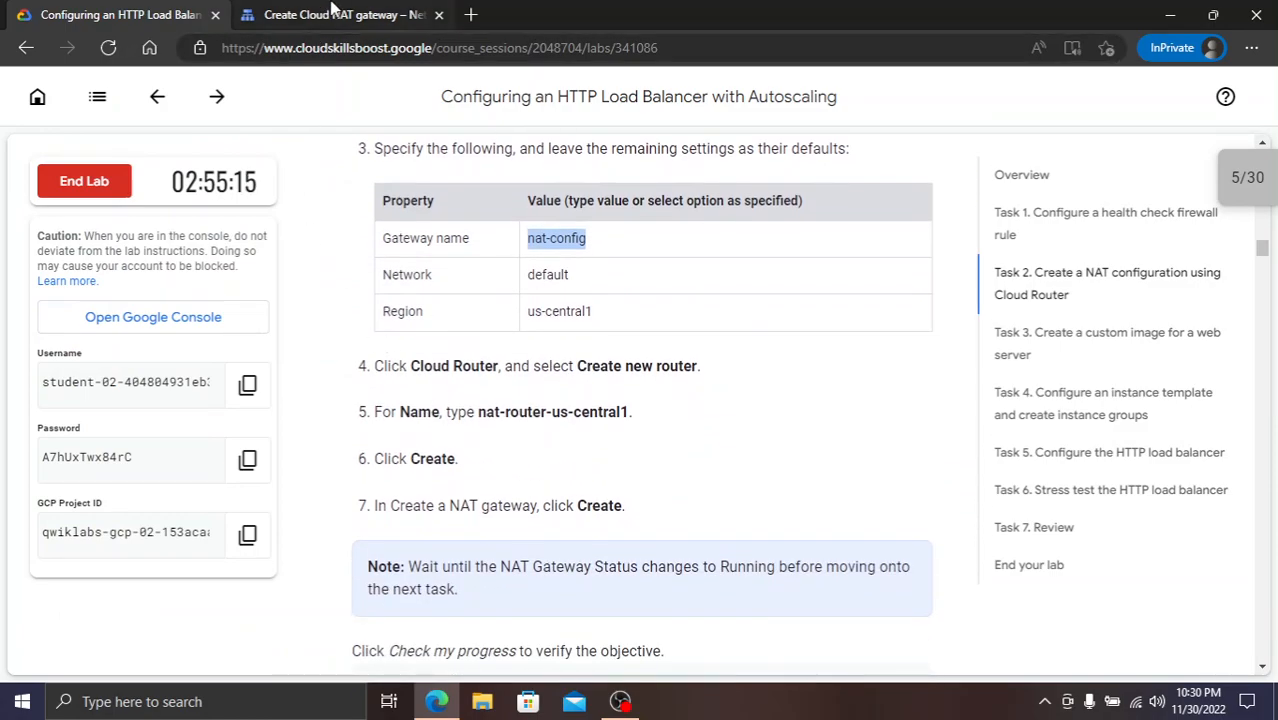
click(335, 10)
click(410, 404)
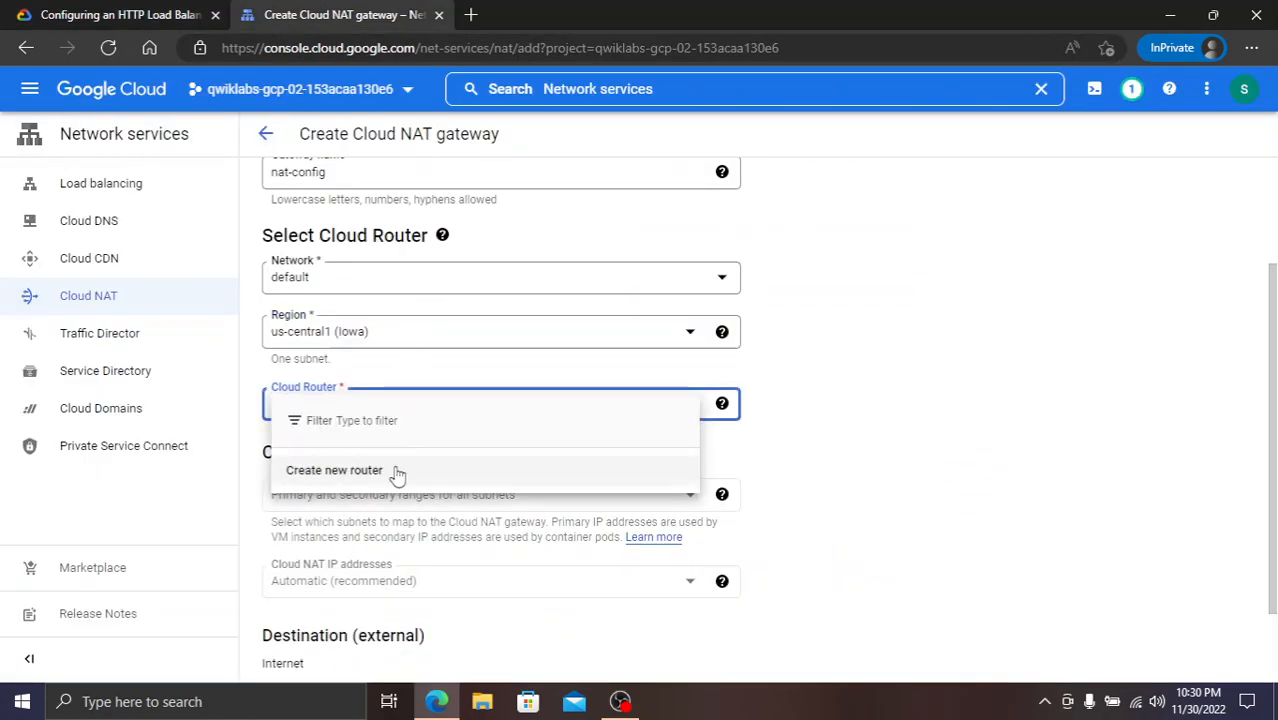
click(120, 14)
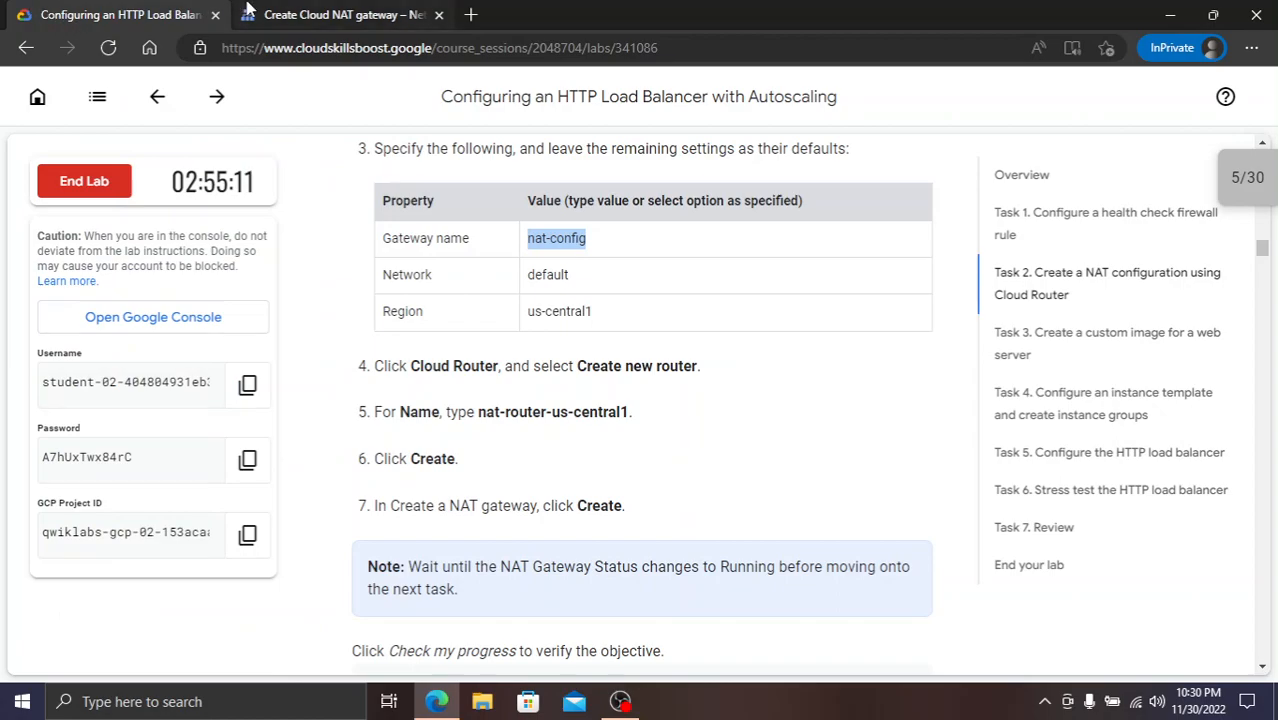
drag(478, 414, 630, 413)
key(ctrl+c)
click(483, 413)
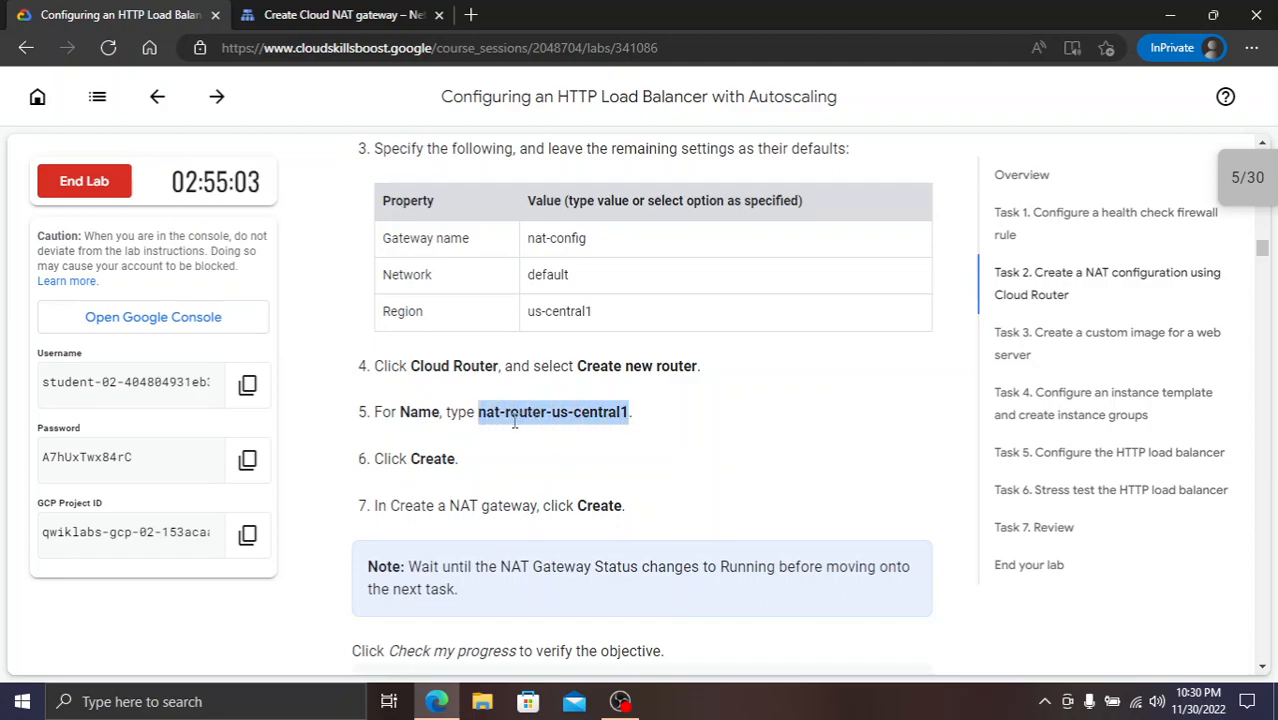
- Create a new Cloud Router named nat-router-us-central1 for the NAT gateway, keeping its other settings at their defaults
click(316, 12)
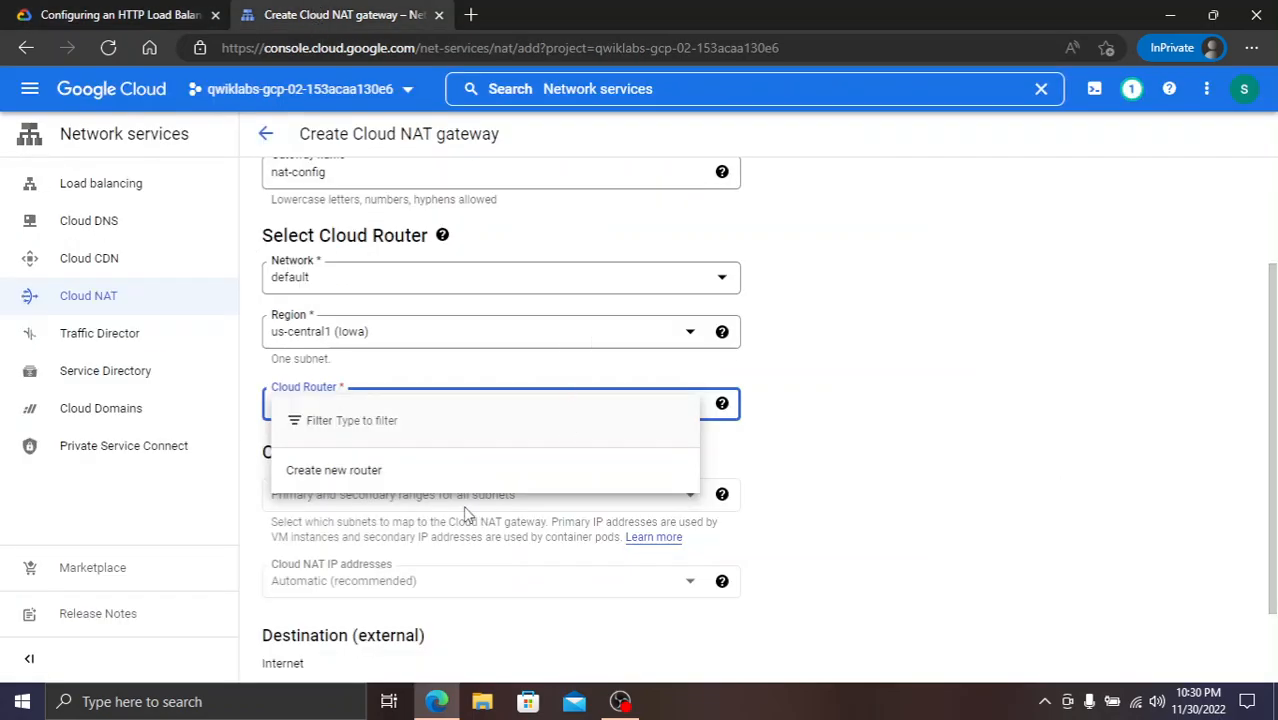
click(426, 482)
click(405, 208)
key(ctrl+v)
click(128, 14)
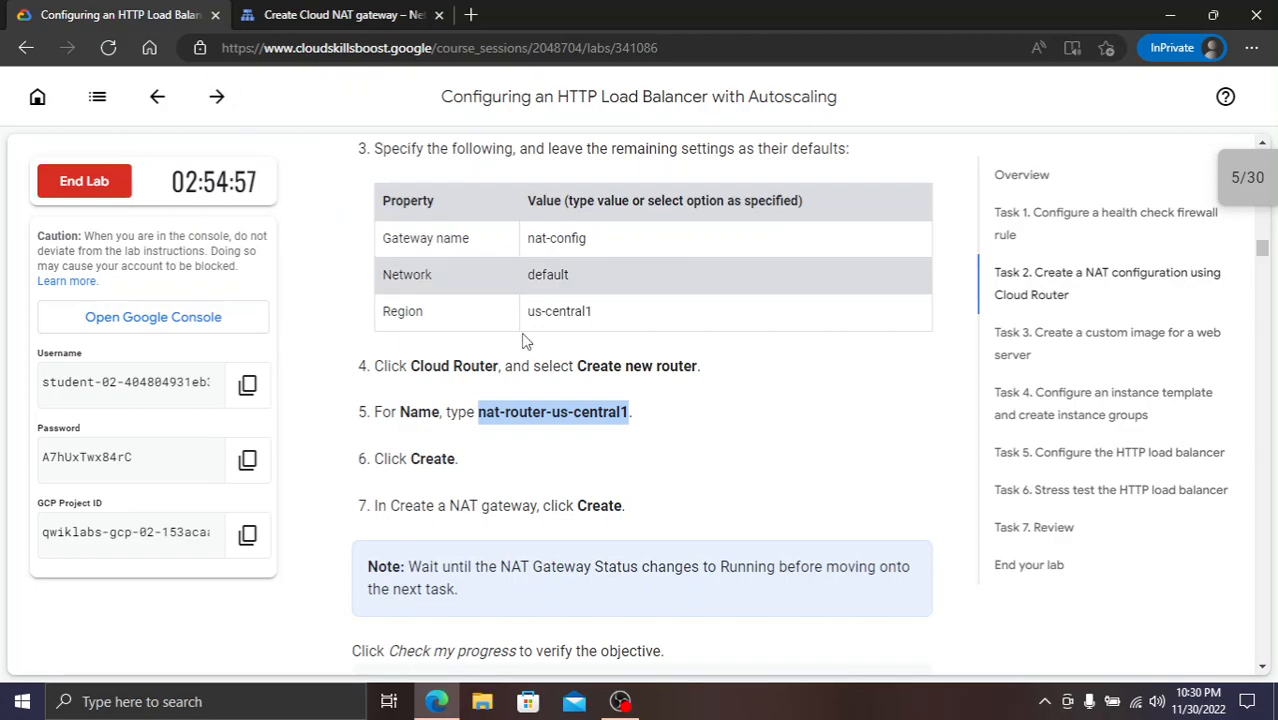
click(385, 8)
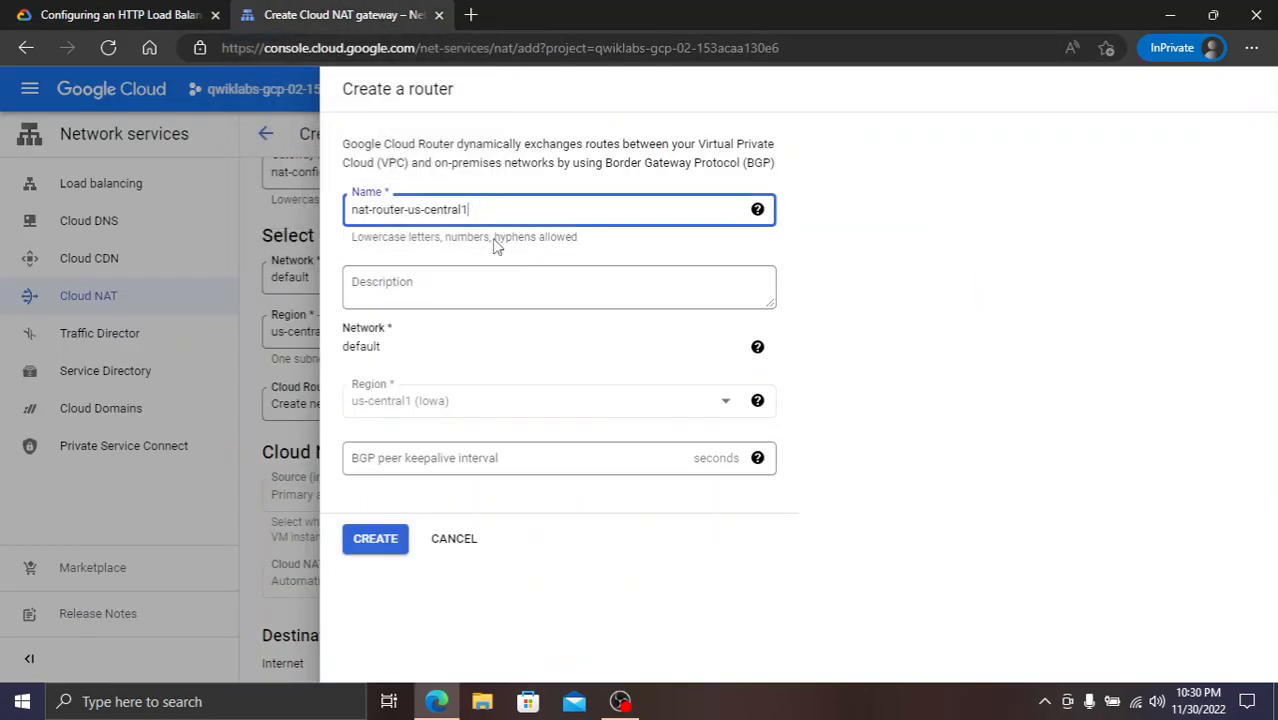
click(375, 540)
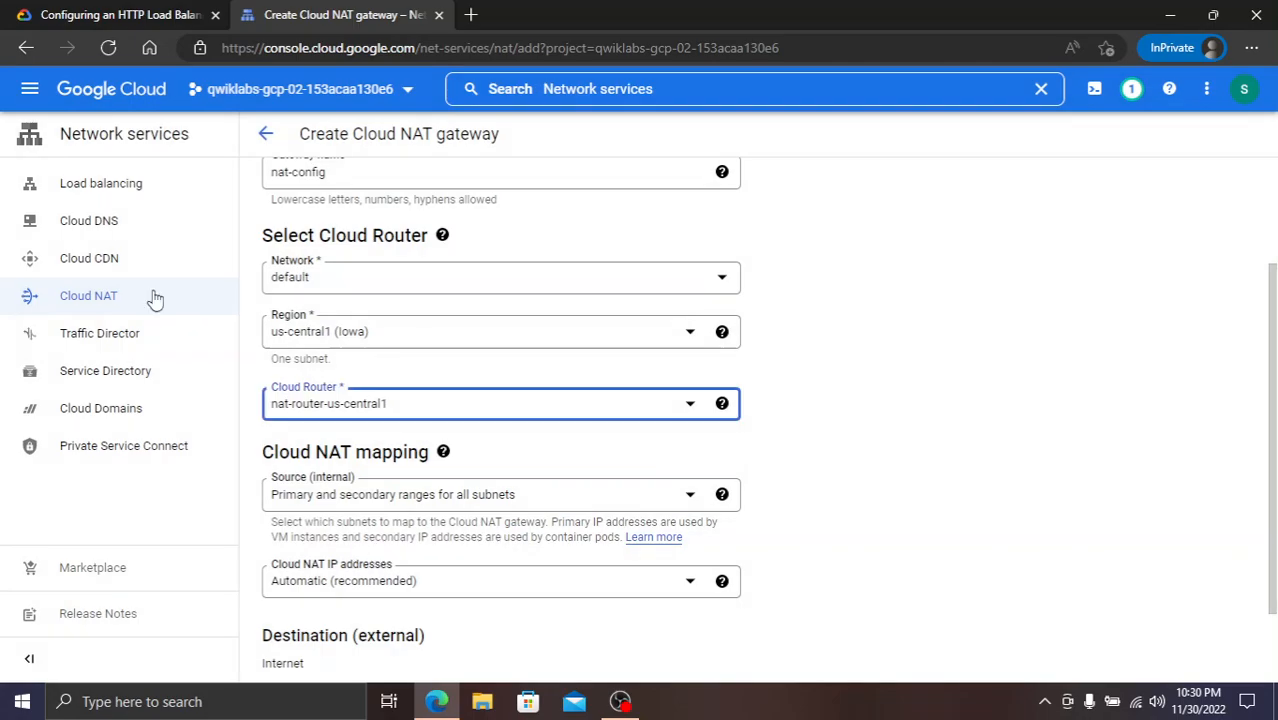
- Check the final gateway instruction in the lab and create the Cloud NAT gateway
click(170, 14)
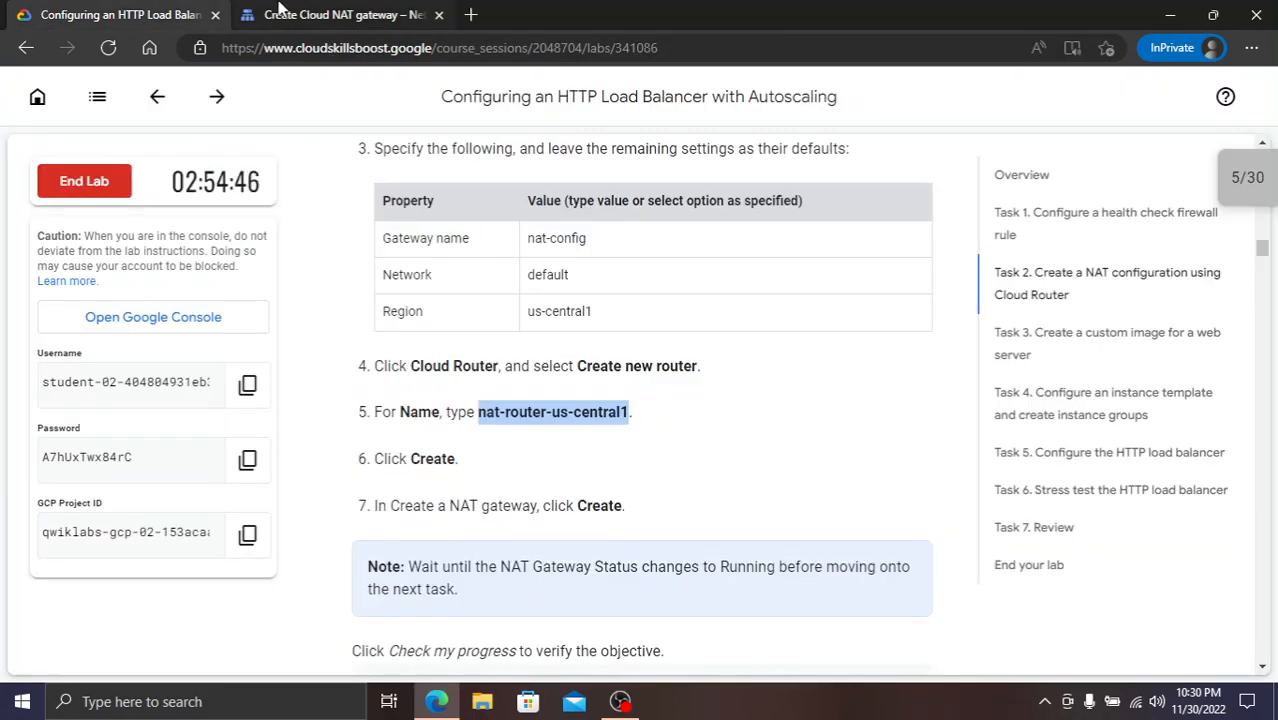
click(335, 14)
scroll(303, 553, down, 2)
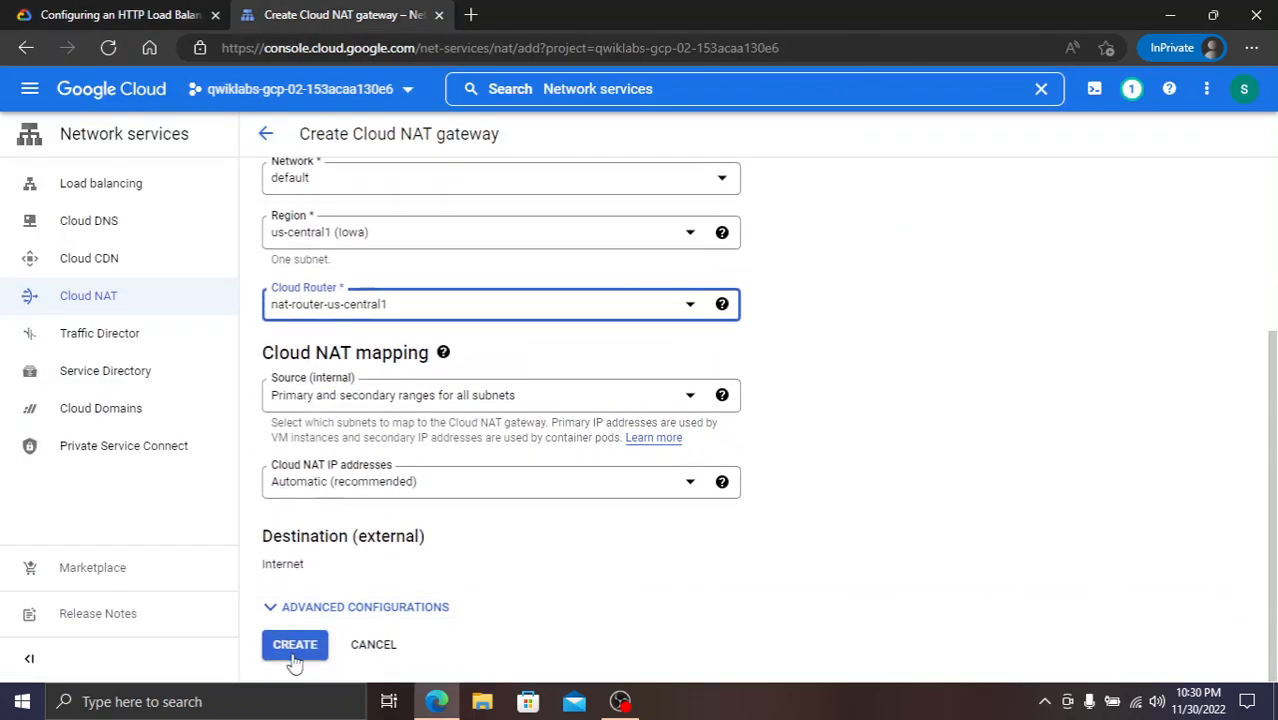
click(294, 652)
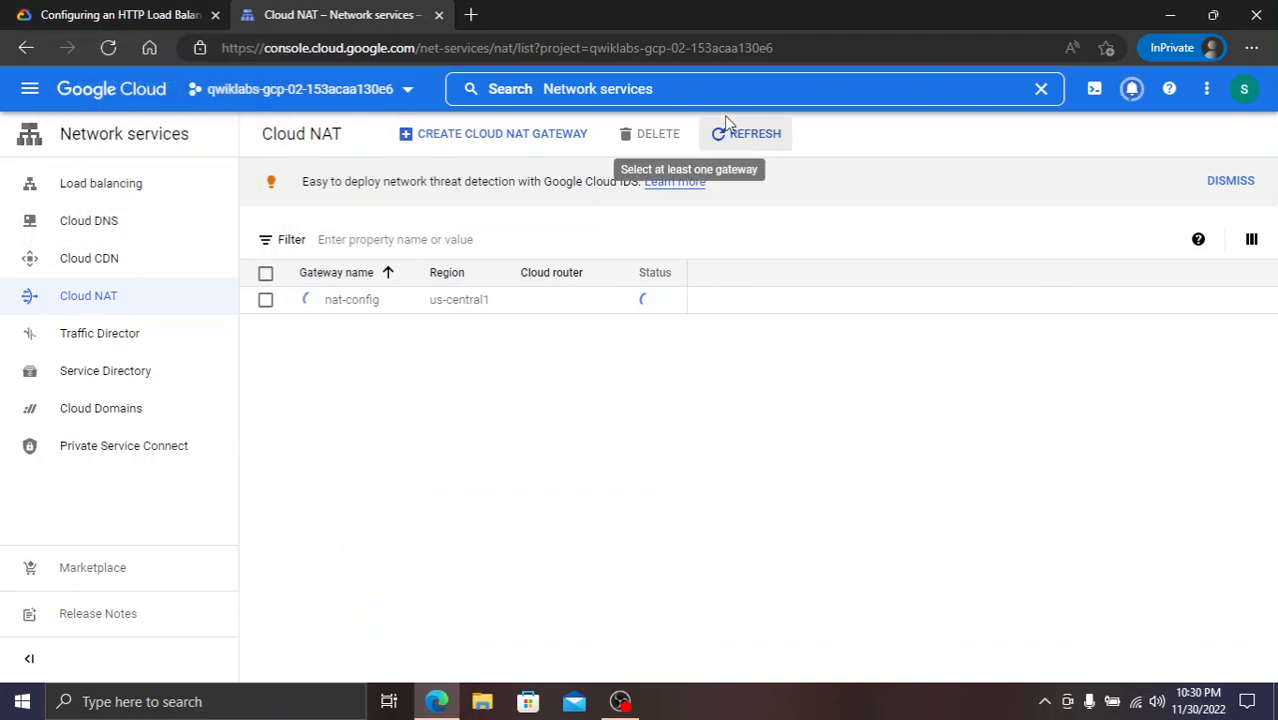
- Run the lab's progress check for creating a NAT configuration using Cloud Router
click(14, 10)
scroll(573, 560, down, 3)
click(533, 505)
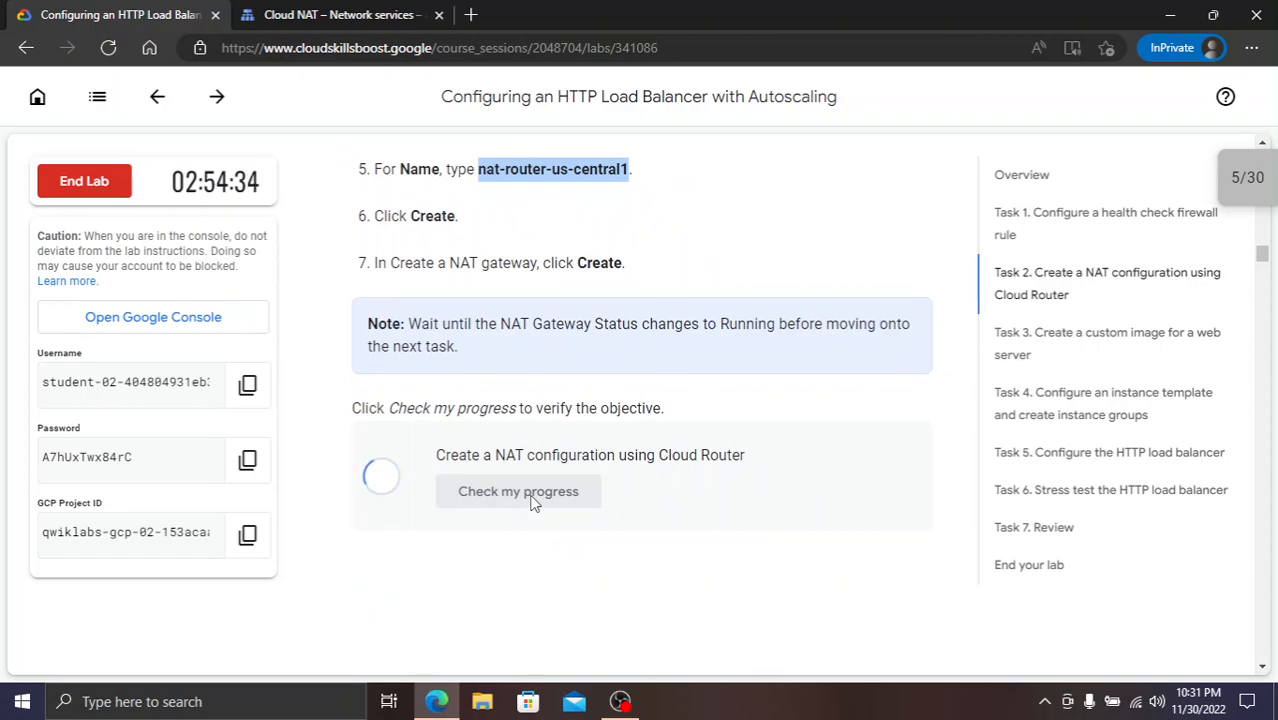
scroll(528, 500, down, 2)
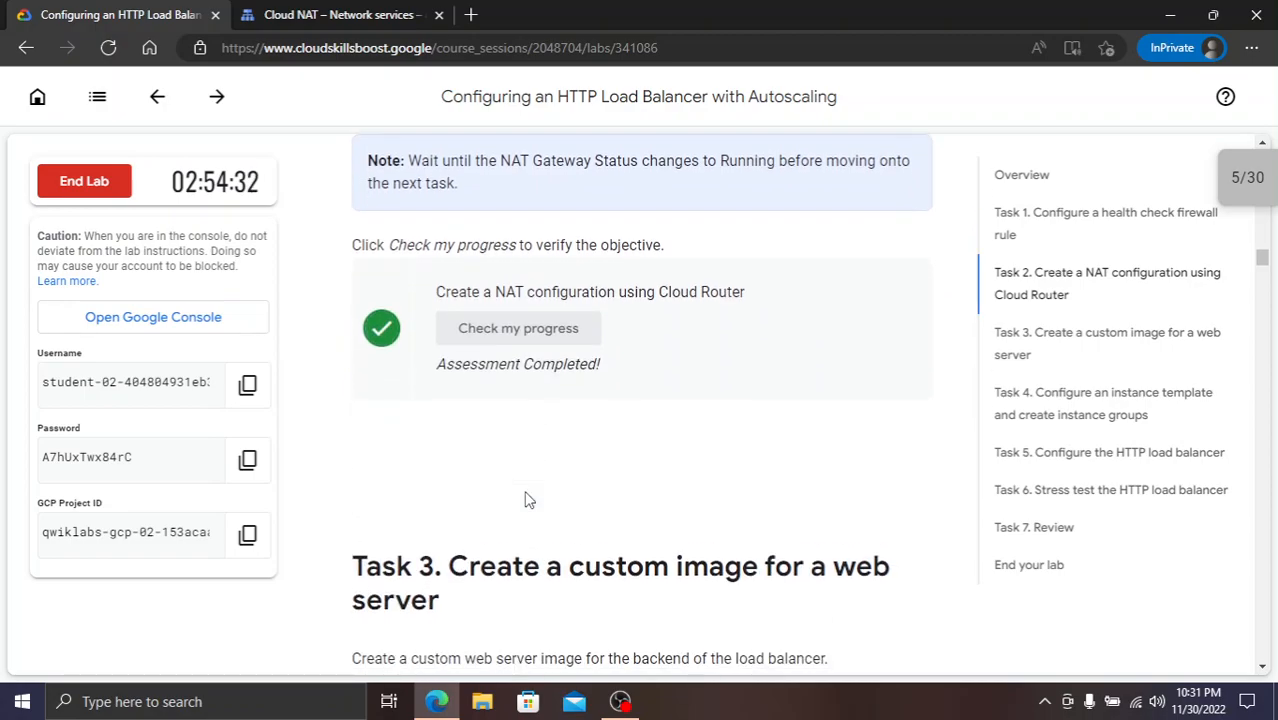
- Go to the lab's Task 3 instructions, then open Compute Engine's VM instances page in the console and hide its info panel
click(1091, 342)
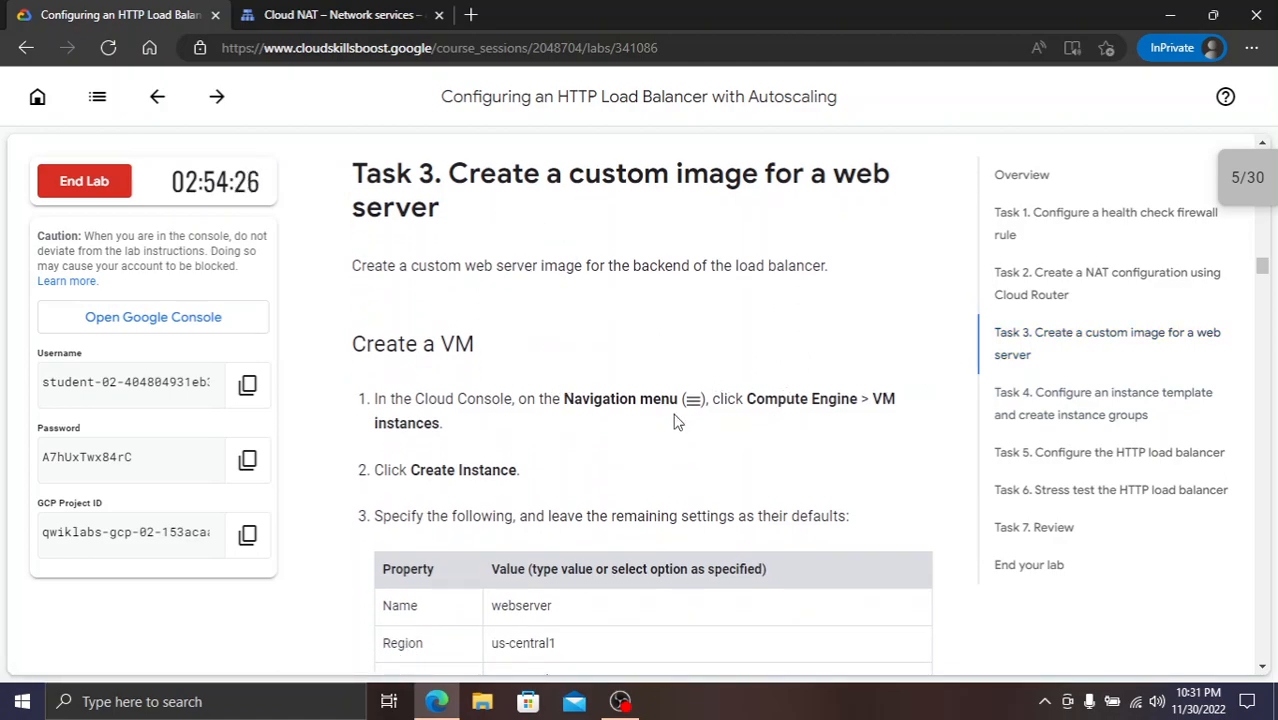
click(310, 15)
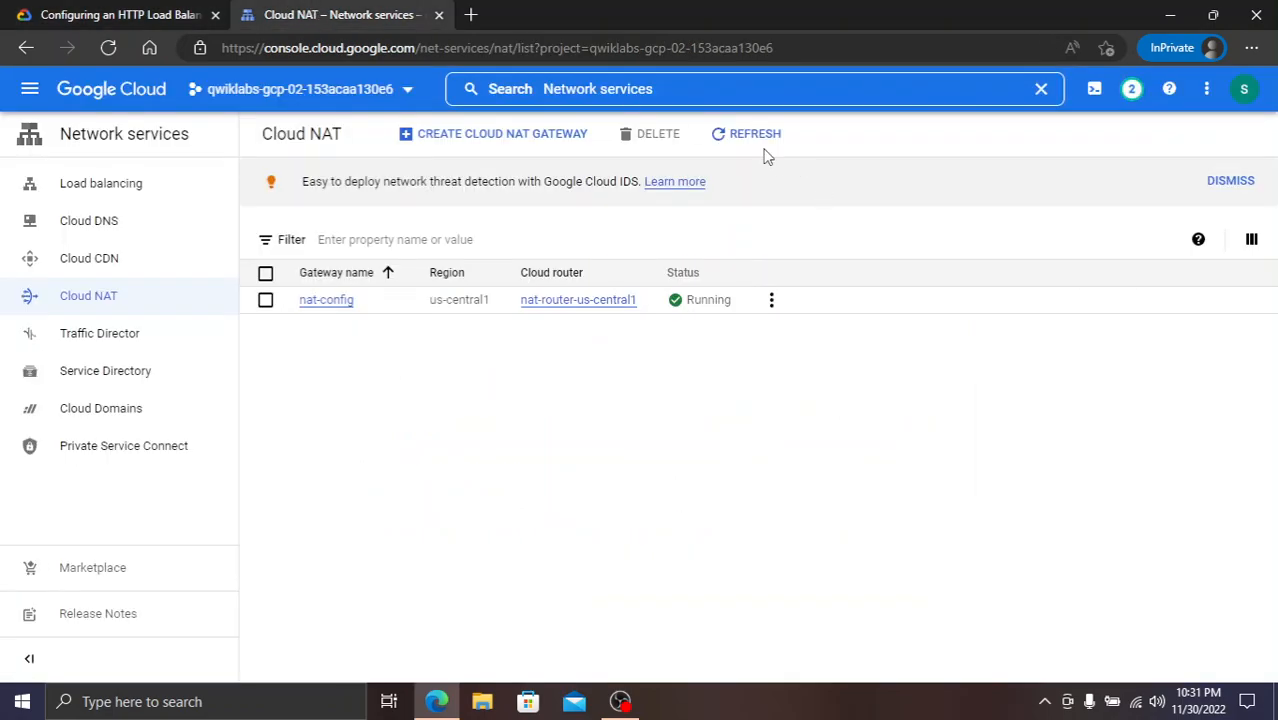
click(625, 90)
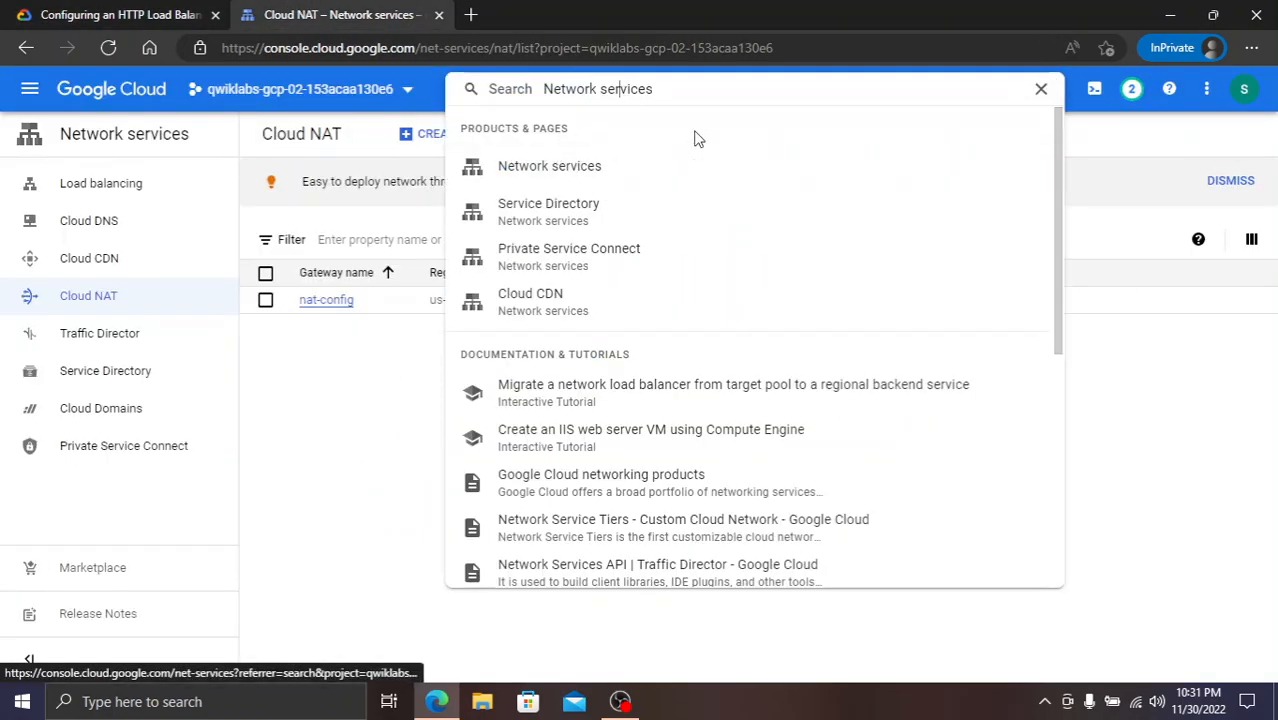
click(1038, 90)
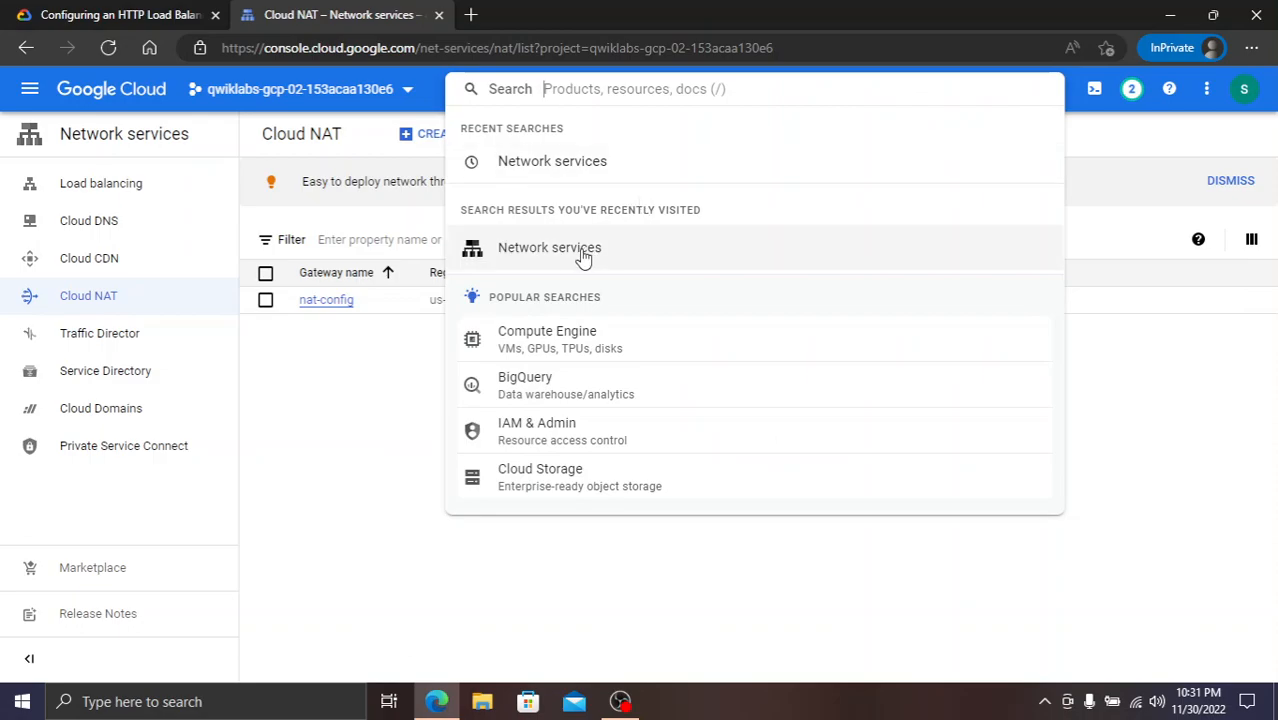
click(572, 344)
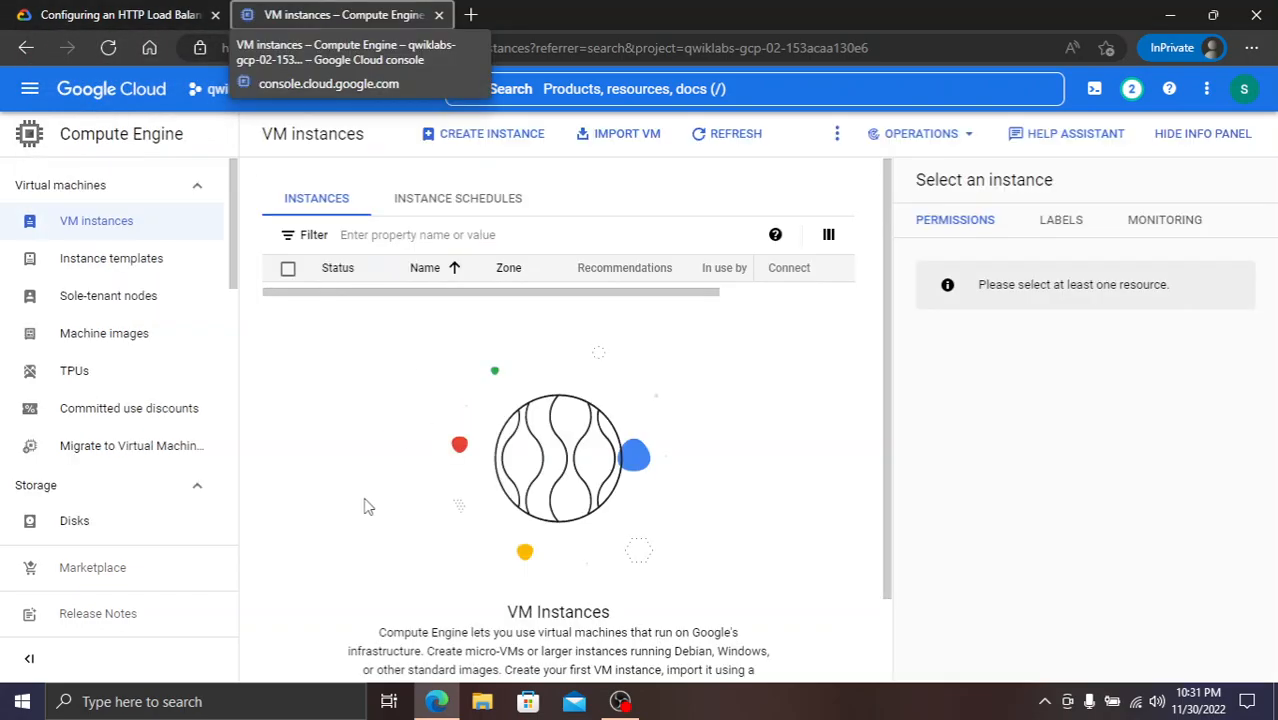
click(1205, 140)
- Review the VM settings table in Task 3 of the lab and start creating a new VM instance
click(185, 8)
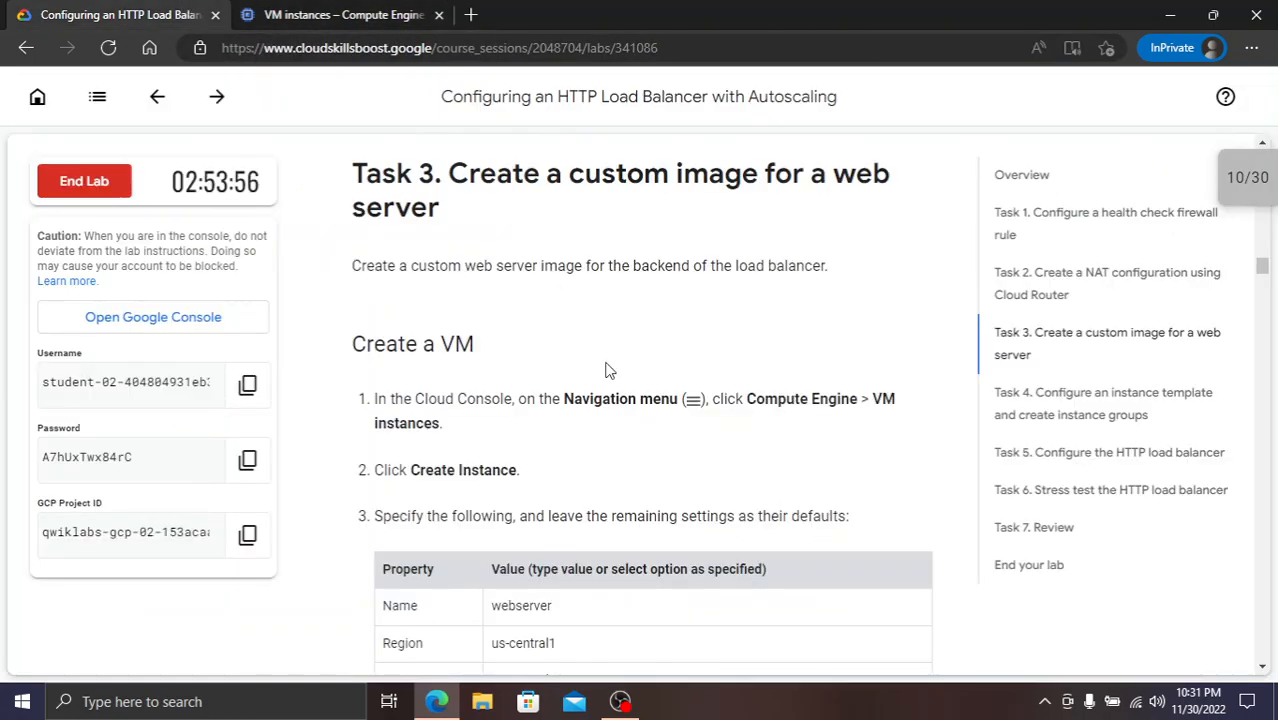
scroll(585, 400, down, 2)
double_click(541, 446)
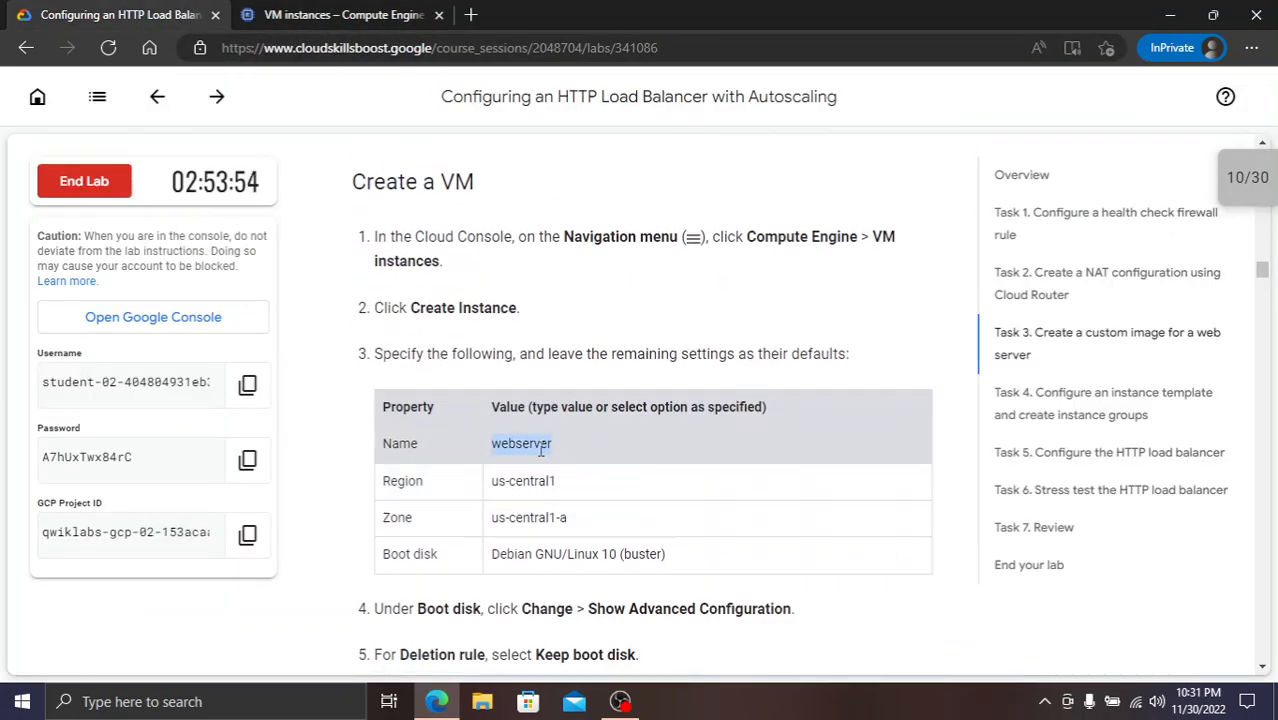
click(398, 10)
click(483, 136)
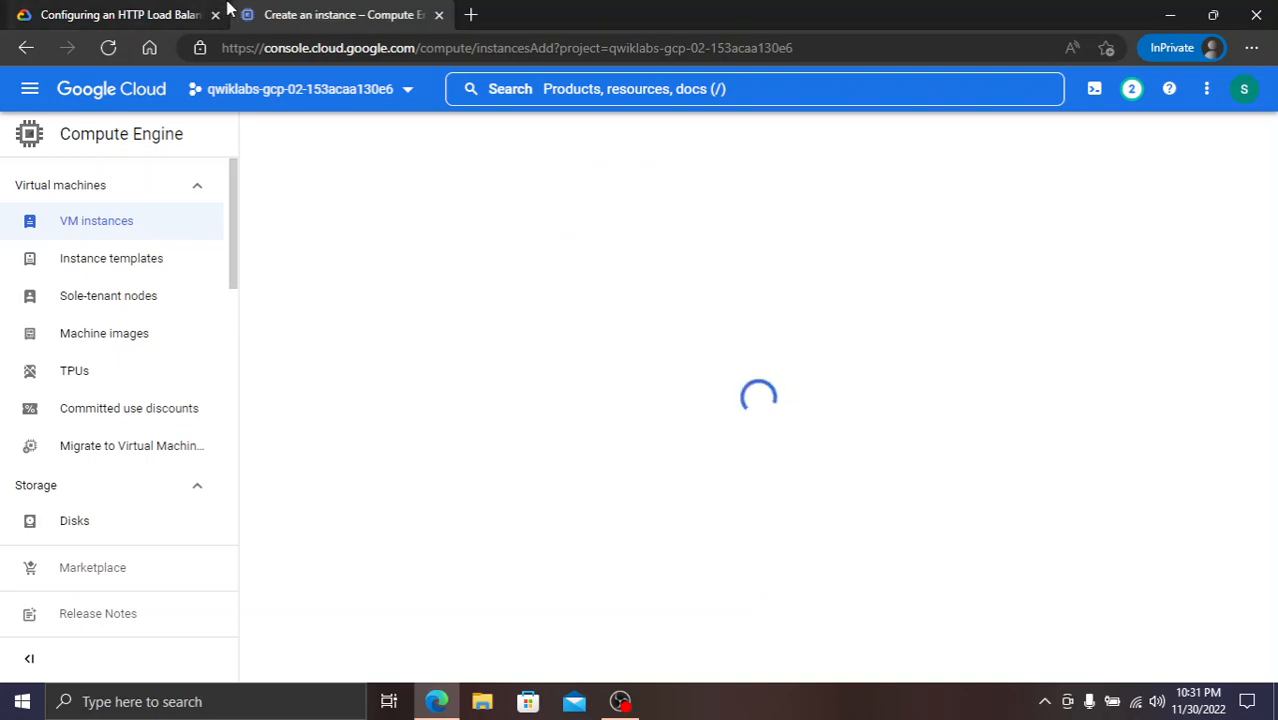
click(22, 9)
click(263, 9)
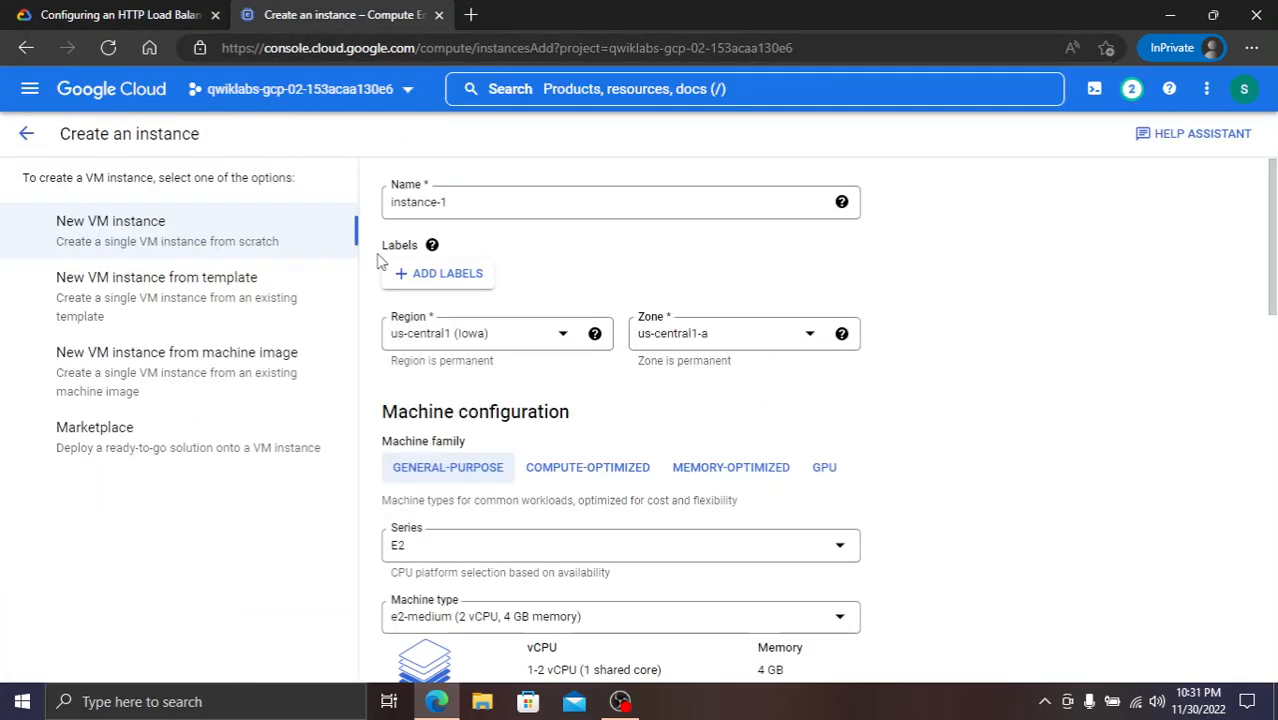
- Replace the default instance name with webserver, copied from the lab's VM settings table
click(456, 201)
key(ctrl+a)
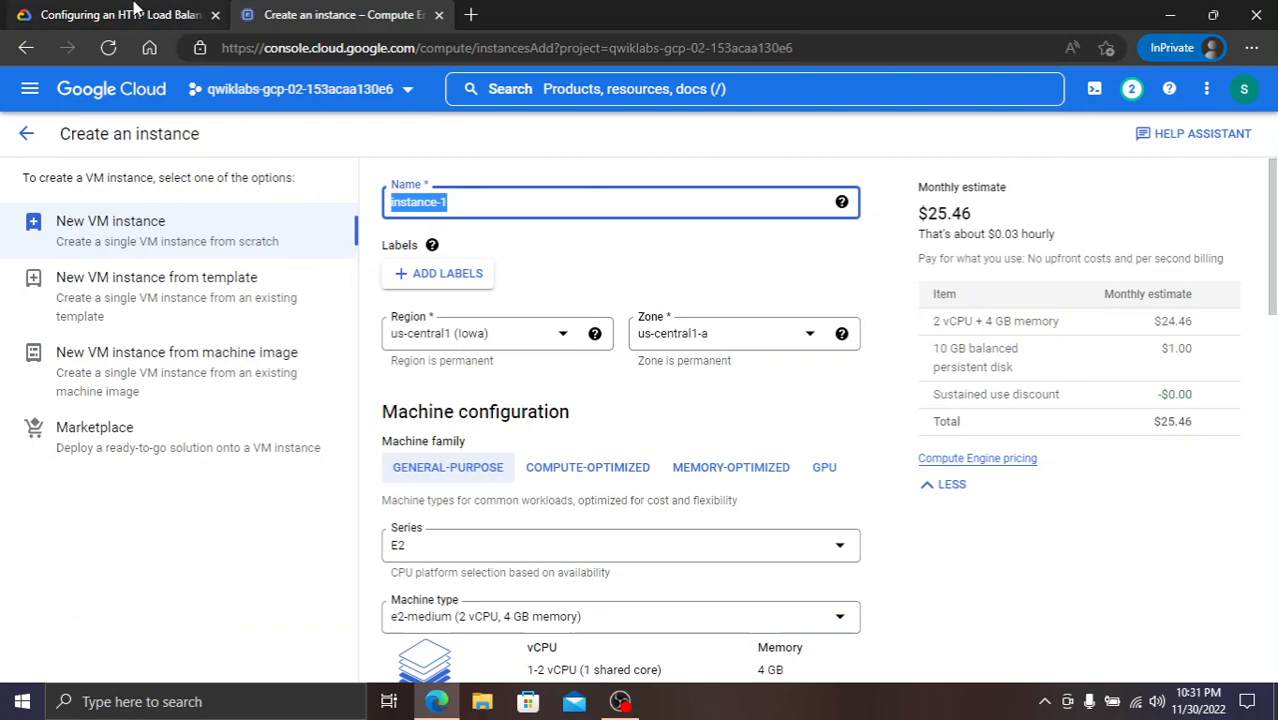
click(133, 8)
double_click(522, 442)
key(ctrl+c)
click(277, 11)
key(ctrl+v)
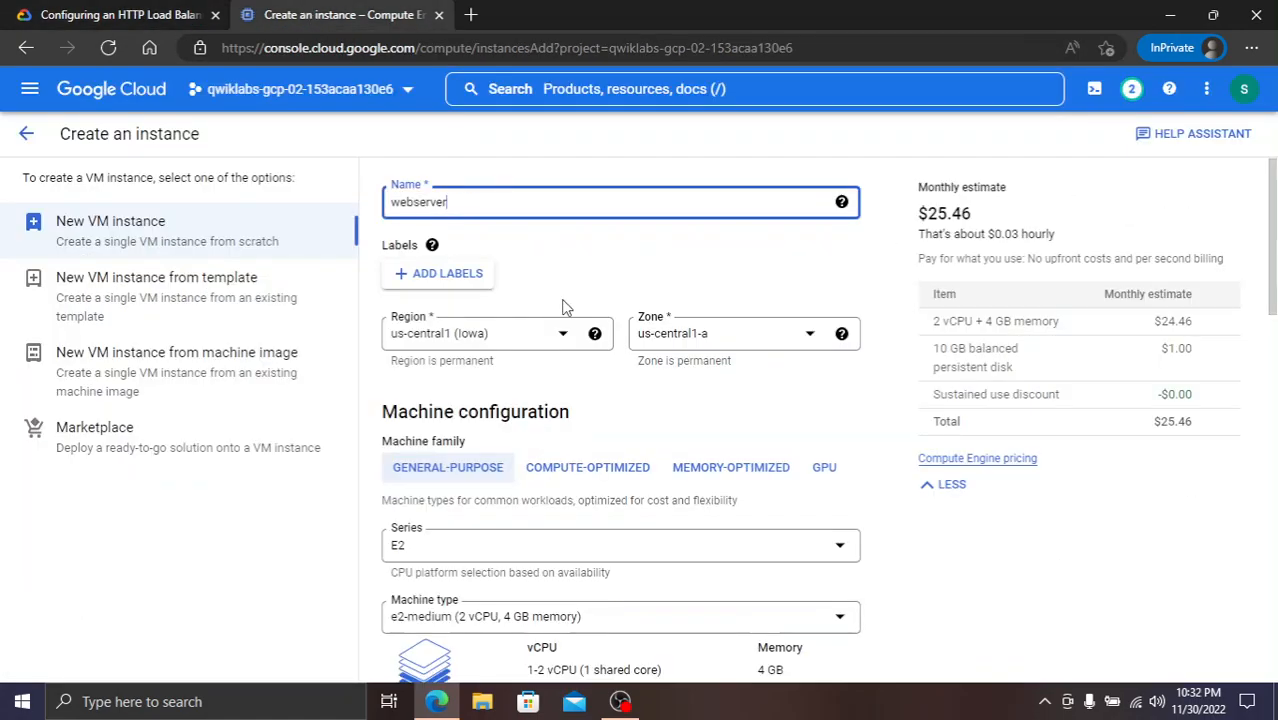
- Compare the instance's region, zone and machine configuration with the Task 3 table and read the lab's boot disk instructions
click(163, 12)
click(390, 12)
click(588, 199)
click(88, 8)
scroll(485, 352, down, 3)
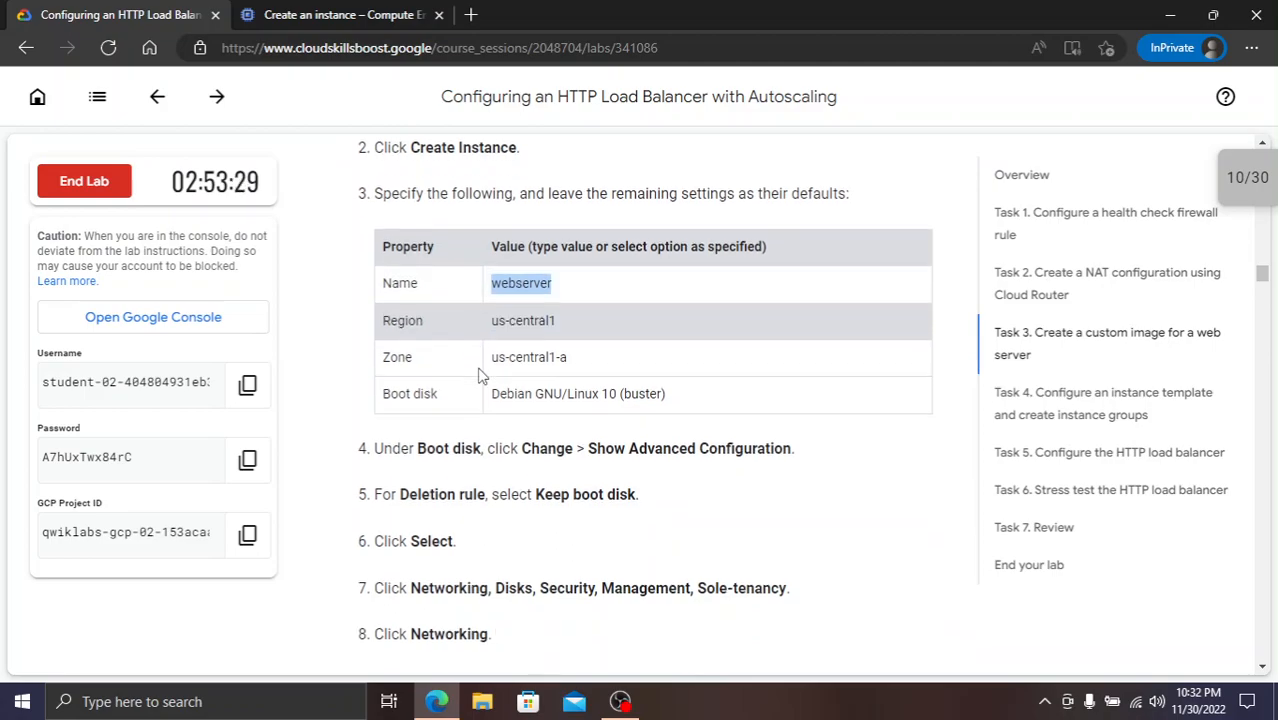
click(368, 12)
key(ctrl+v)
scroll(520, 362, down, 5)
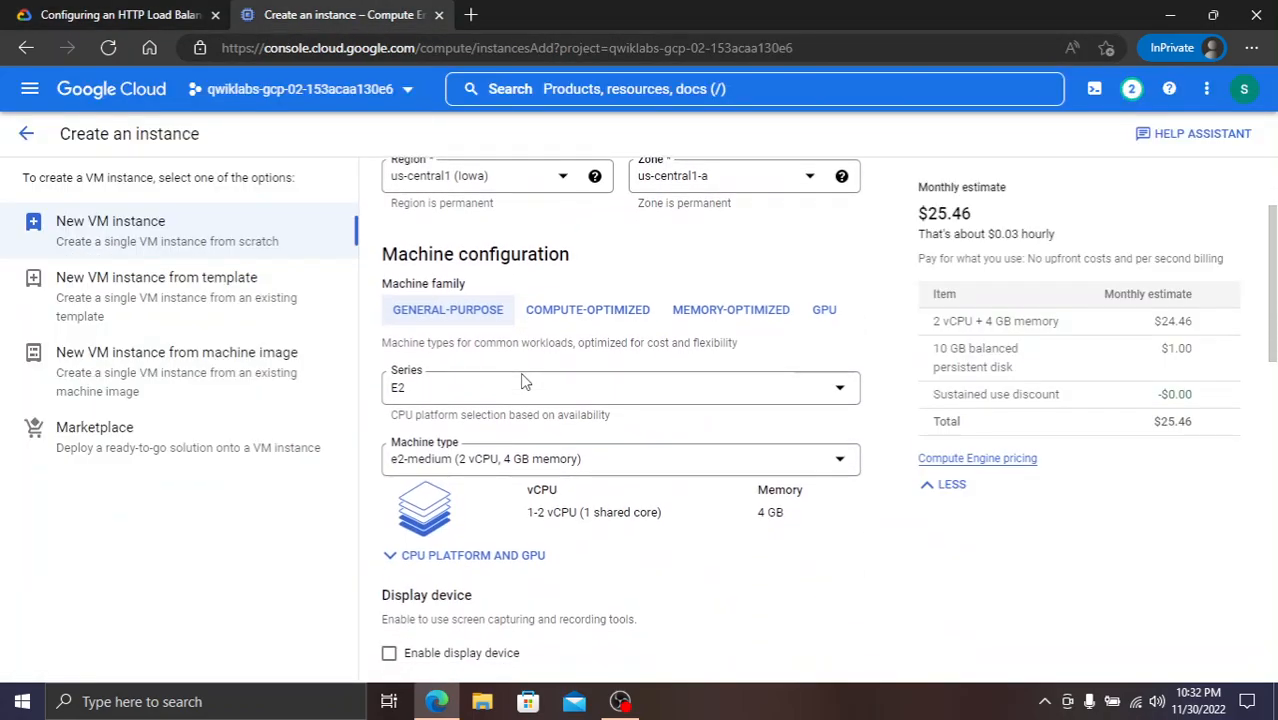
click(130, 12)
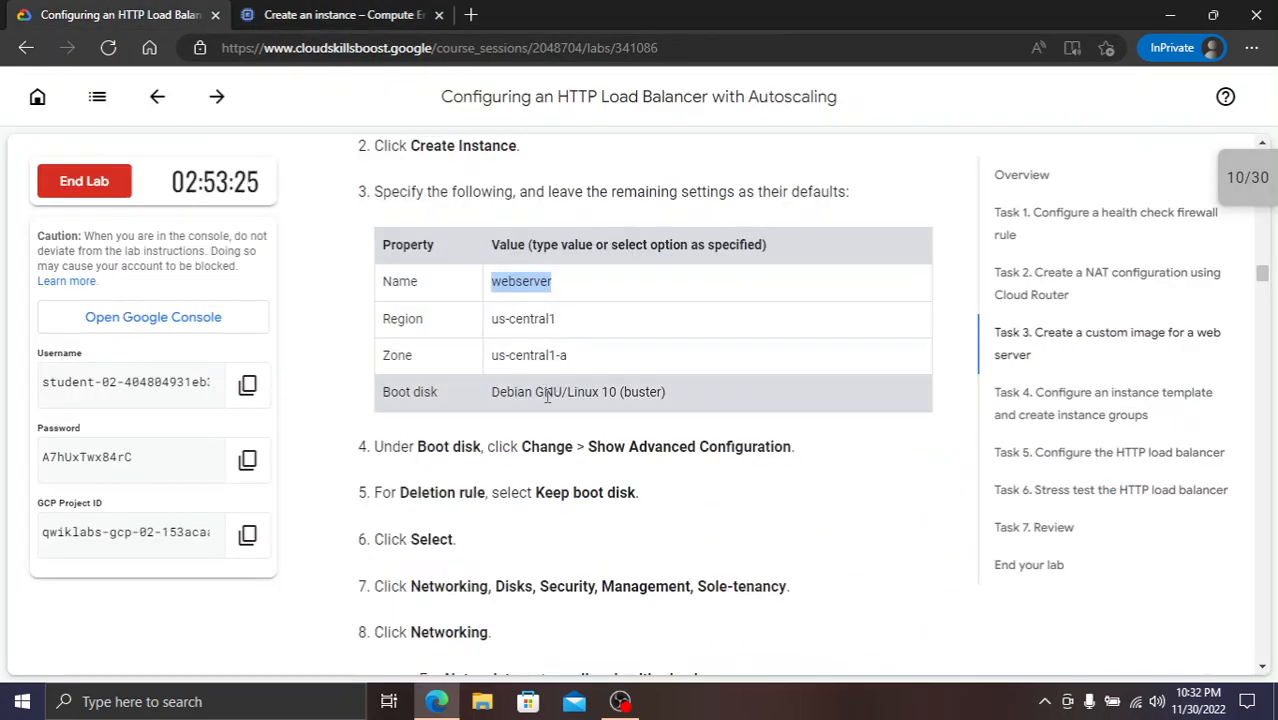
scroll(548, 396, down, 2)
scroll(548, 396, up, 2)
click(350, 12)
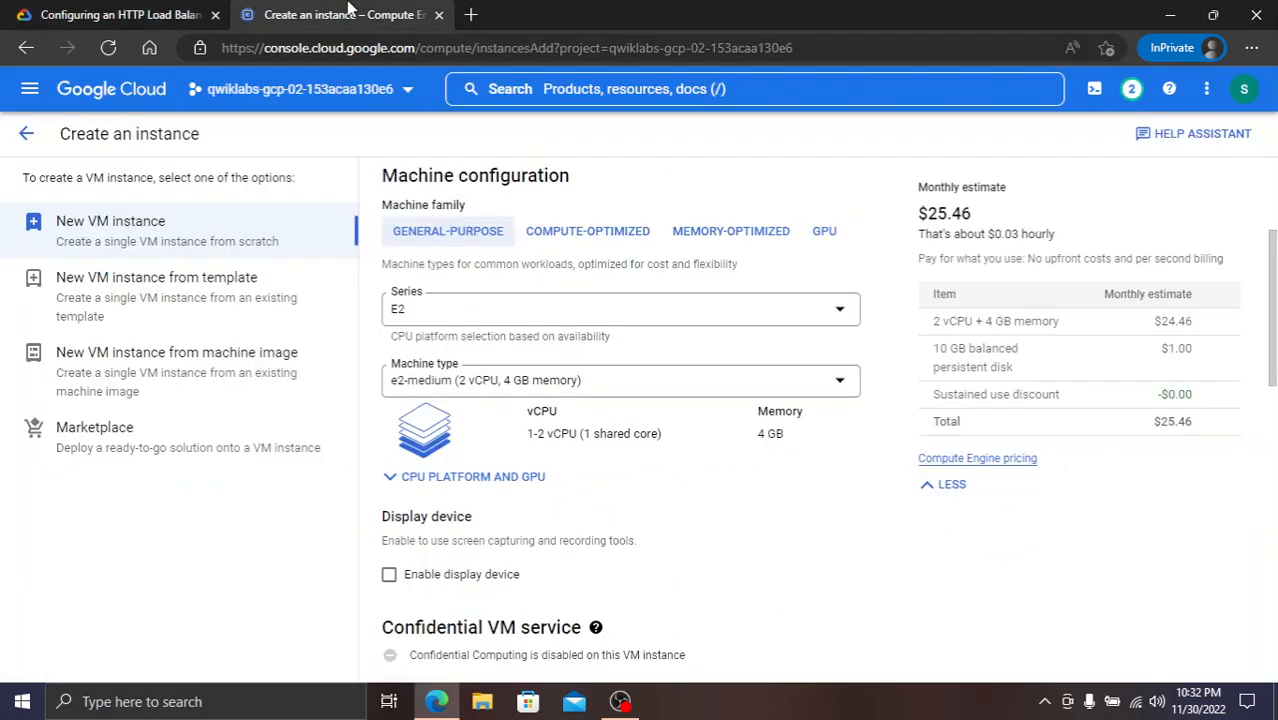
- Change the webserver VM's boot disk image to Debian GNU/Linux 10 (buster)
scroll(513, 402, down, 5)
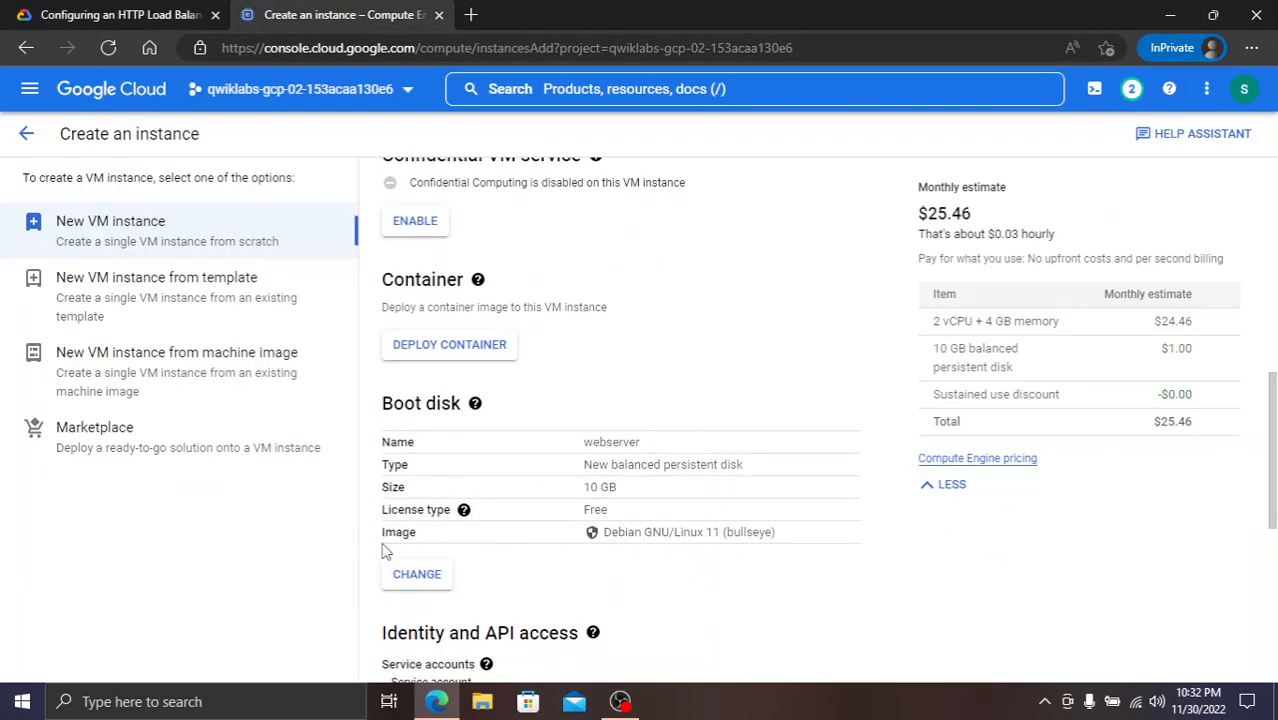
click(415, 576)
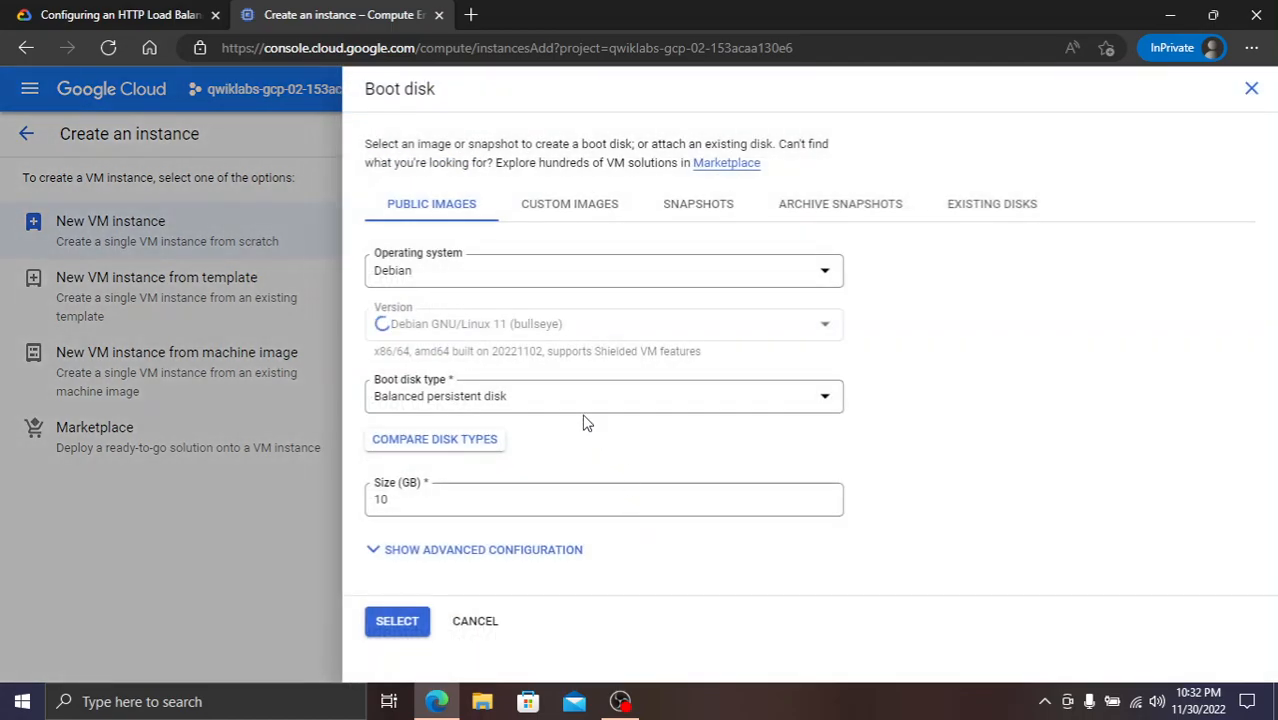
click(460, 330)
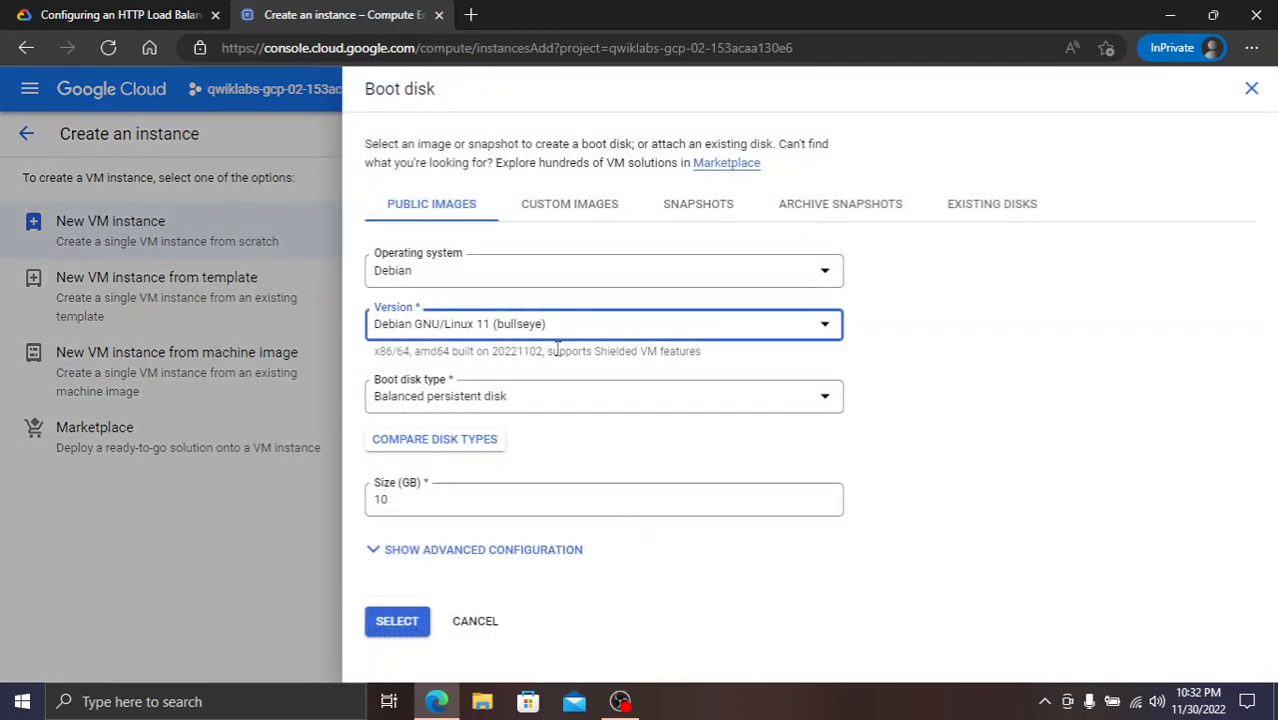
click(565, 398)
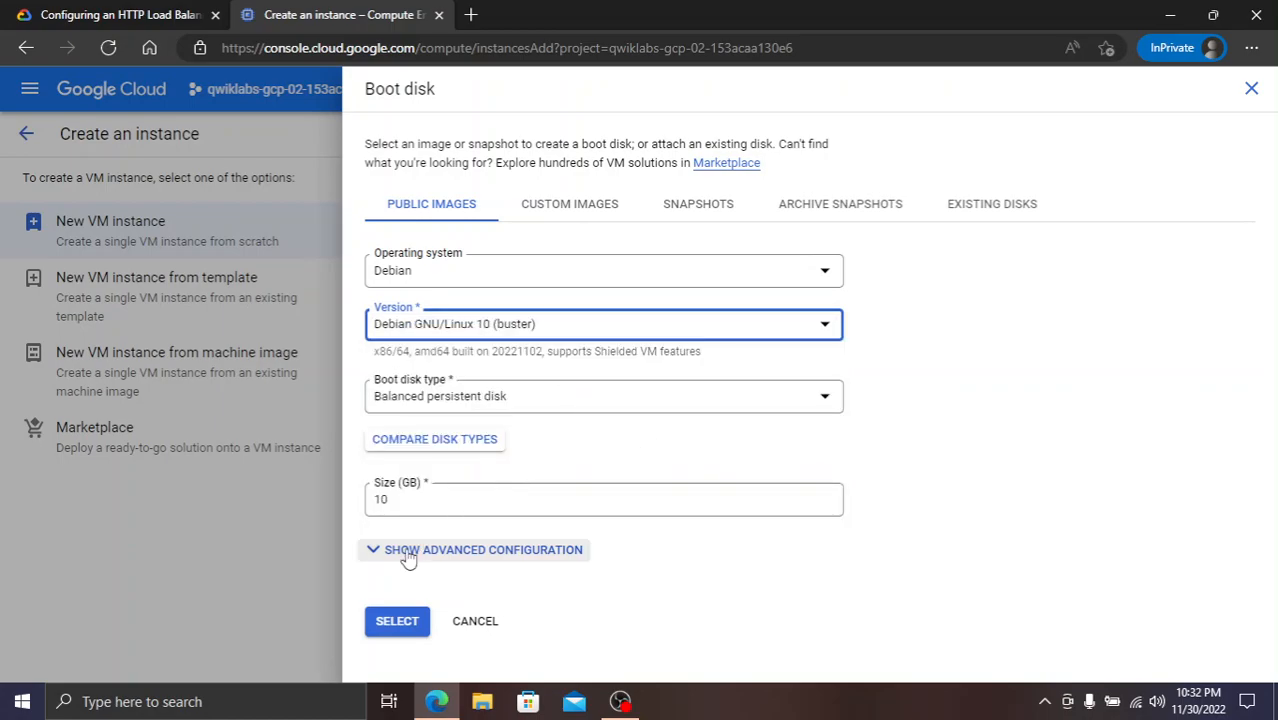
click(397, 621)
- Read the lab's boot disk instructions, then reopen the boot disk settings and show their advanced configuration
click(40, 14)
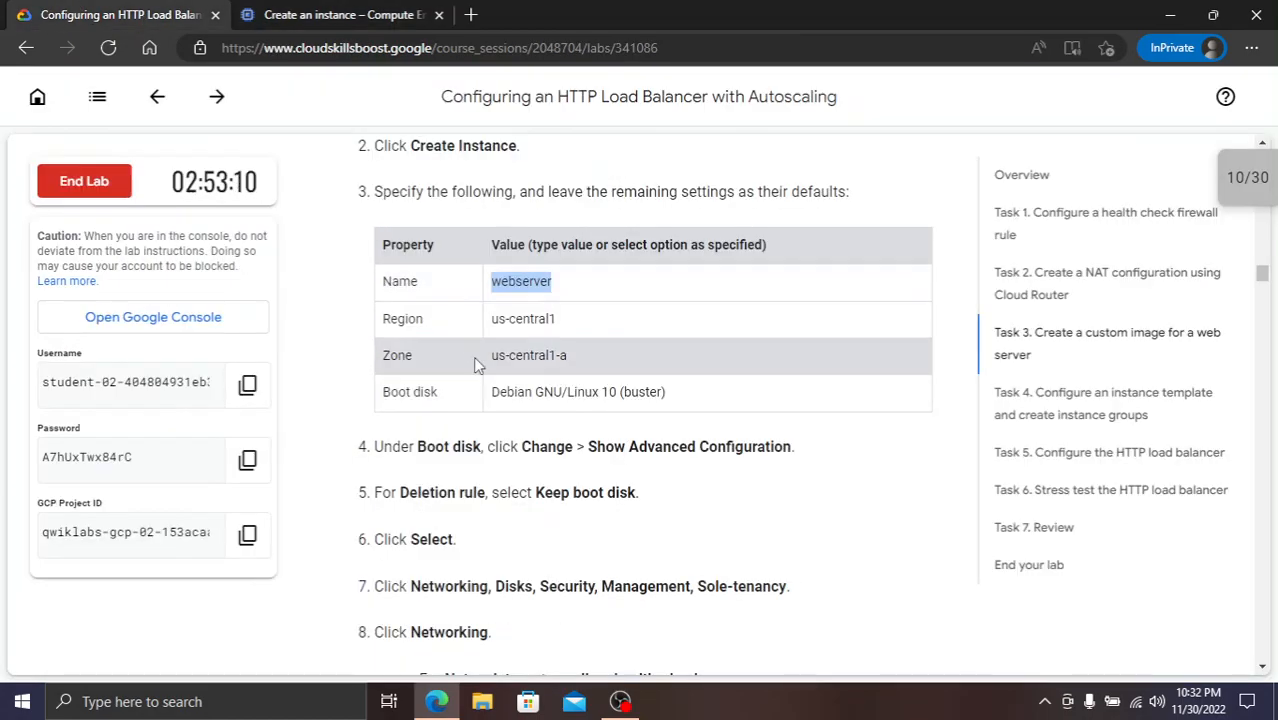
scroll(575, 440, down, 2)
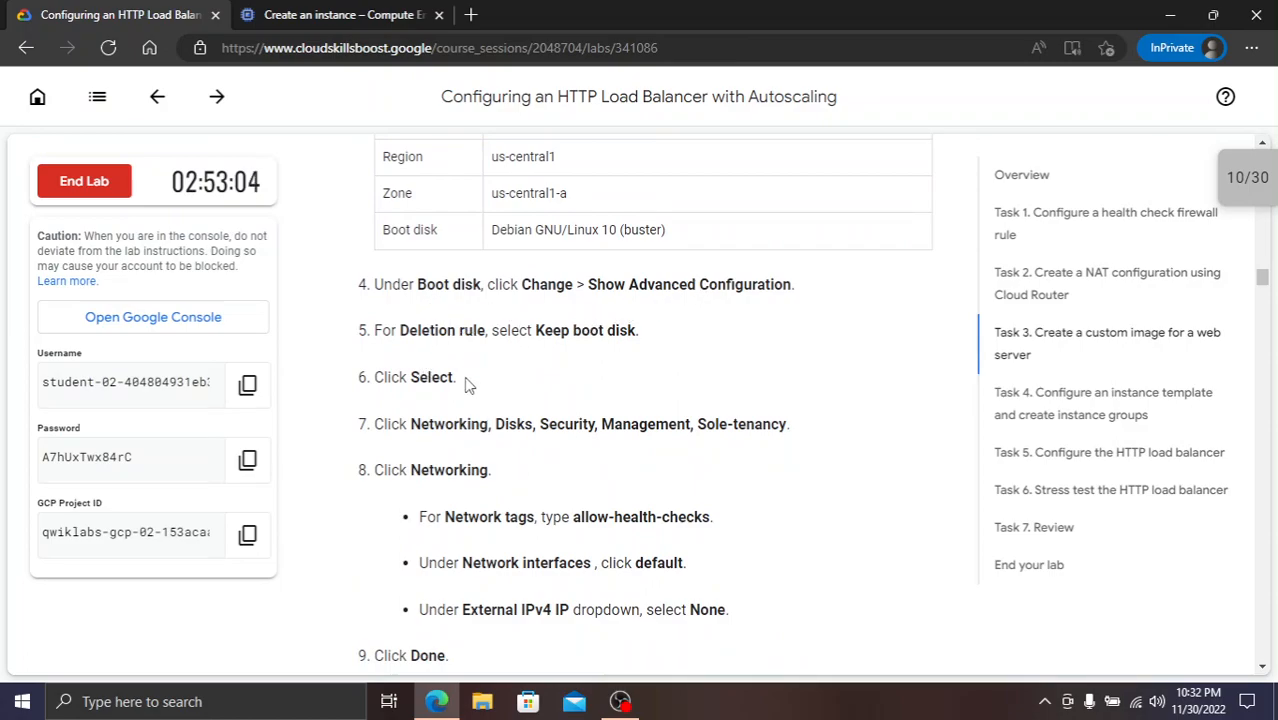
click(334, 14)
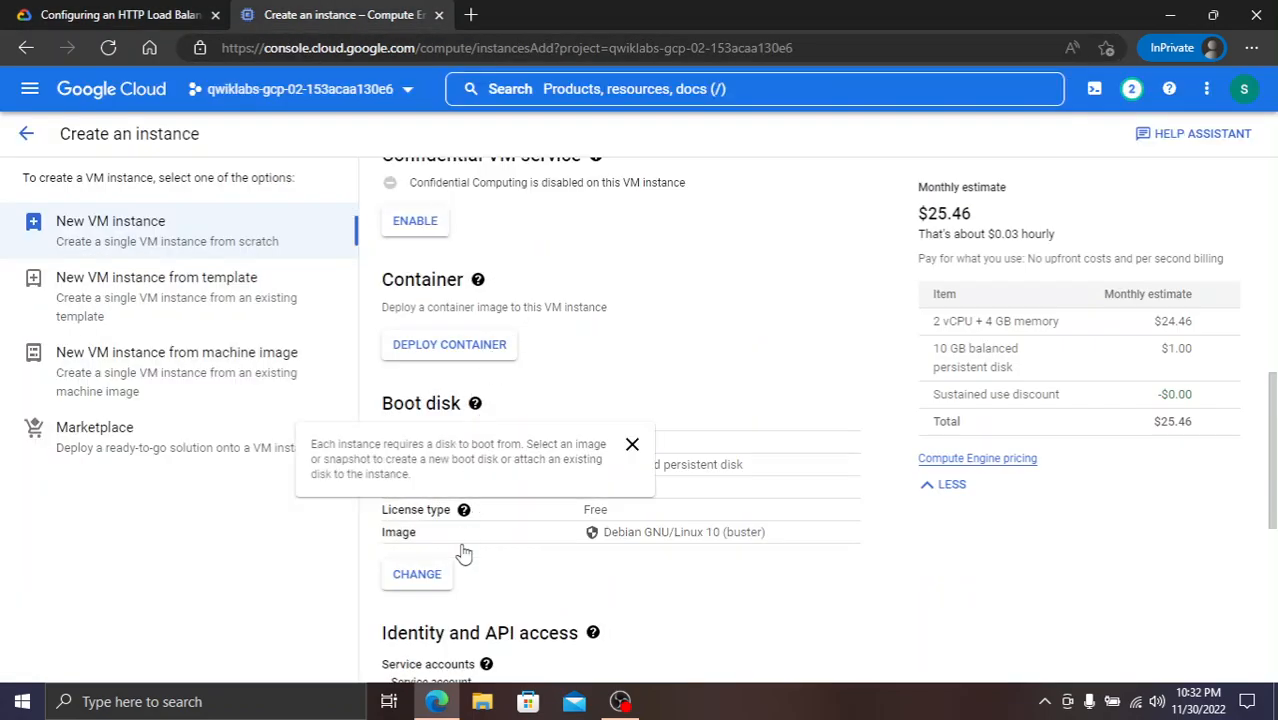
click(137, 12)
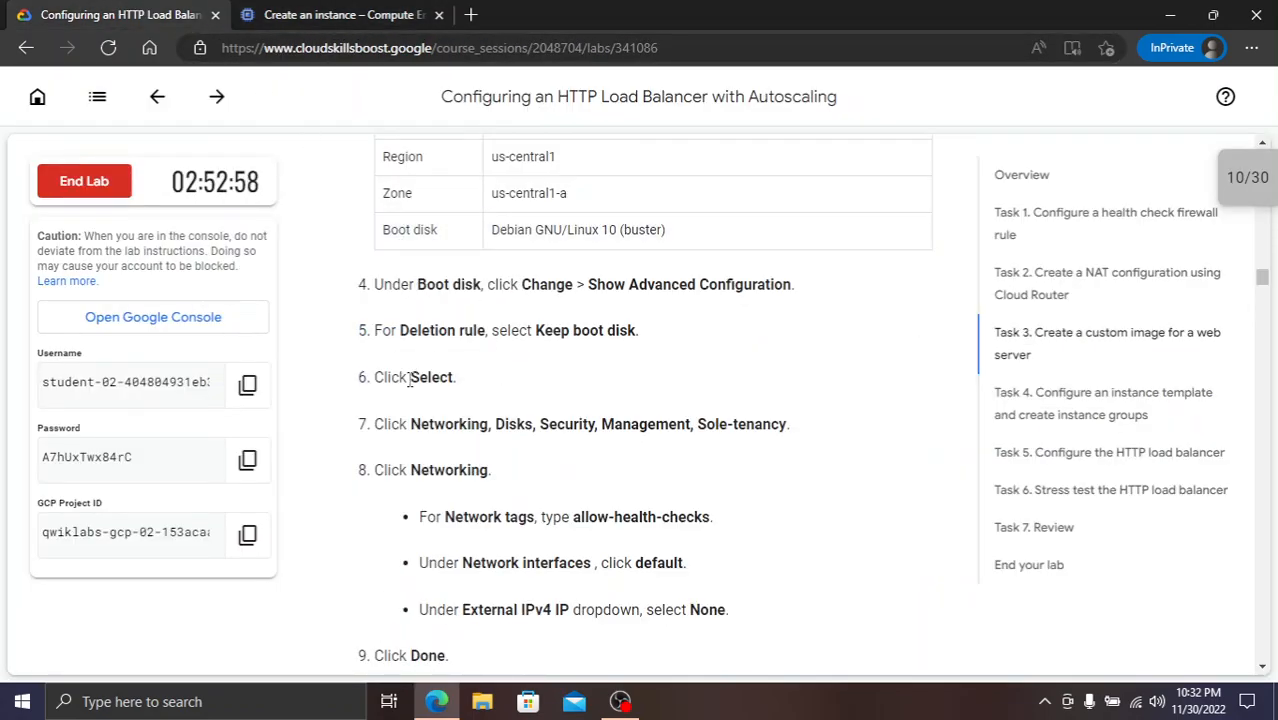
click(340, 12)
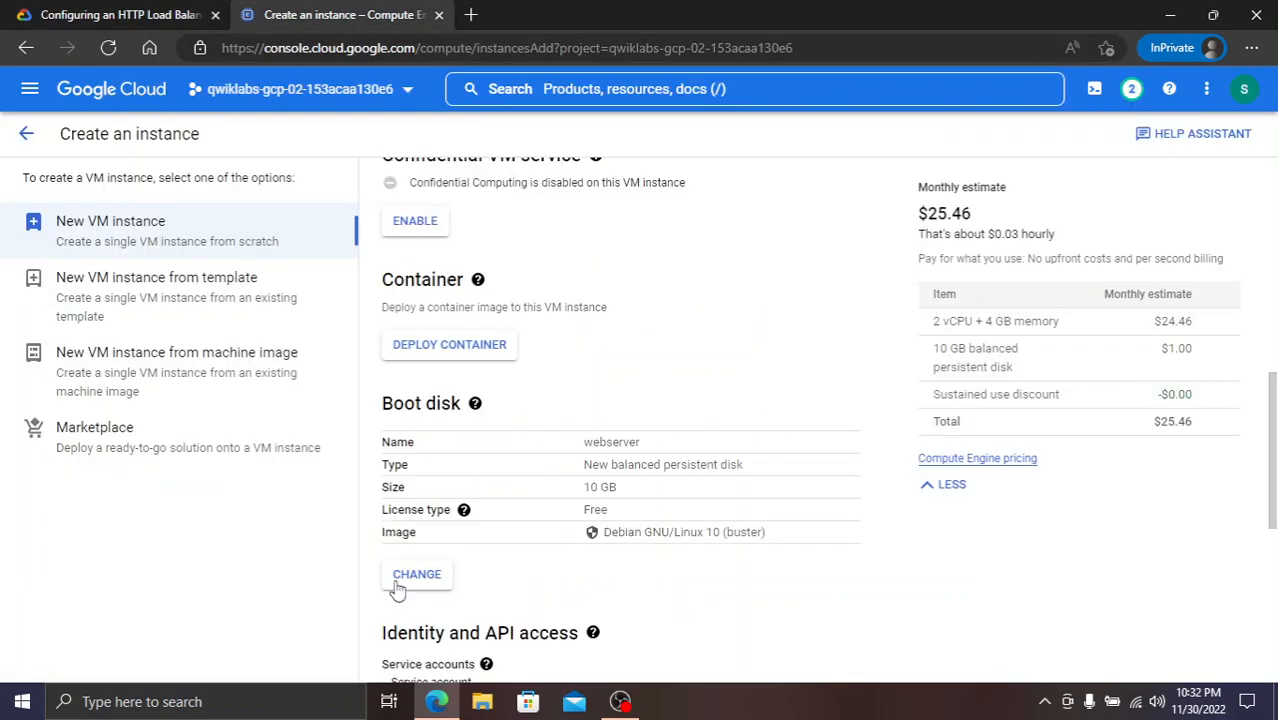
click(396, 586)
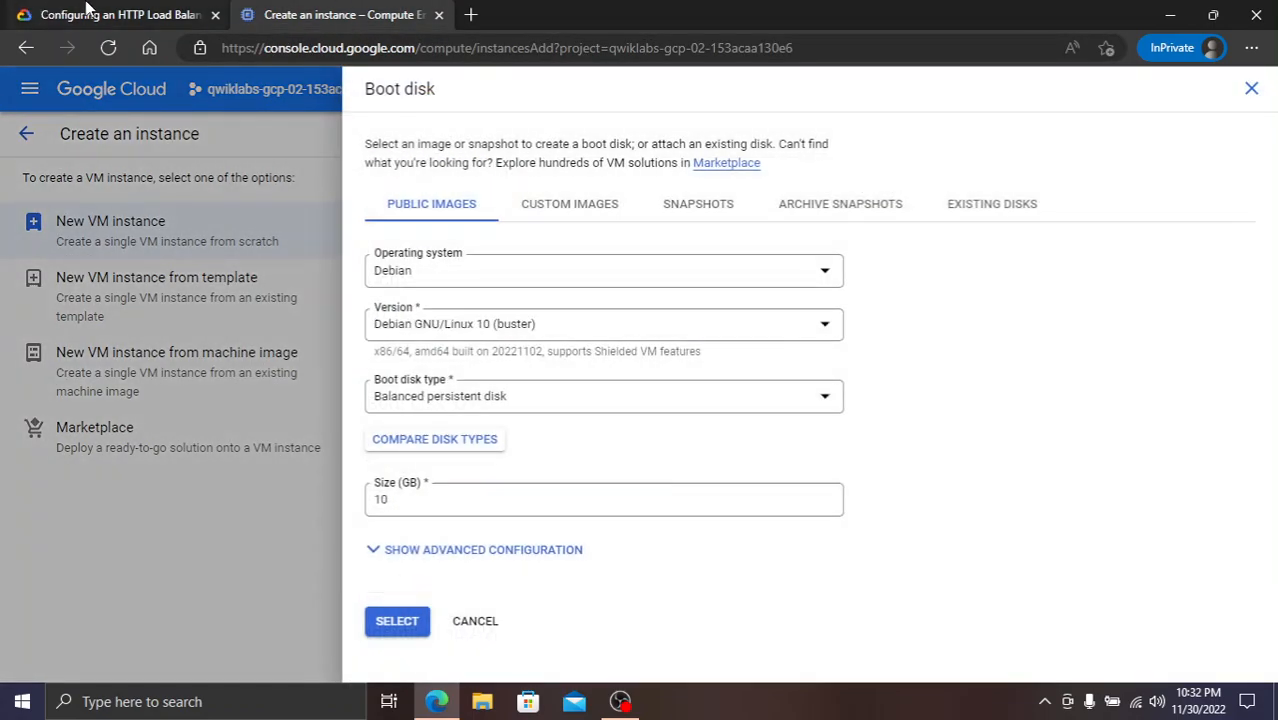
click(45, 14)
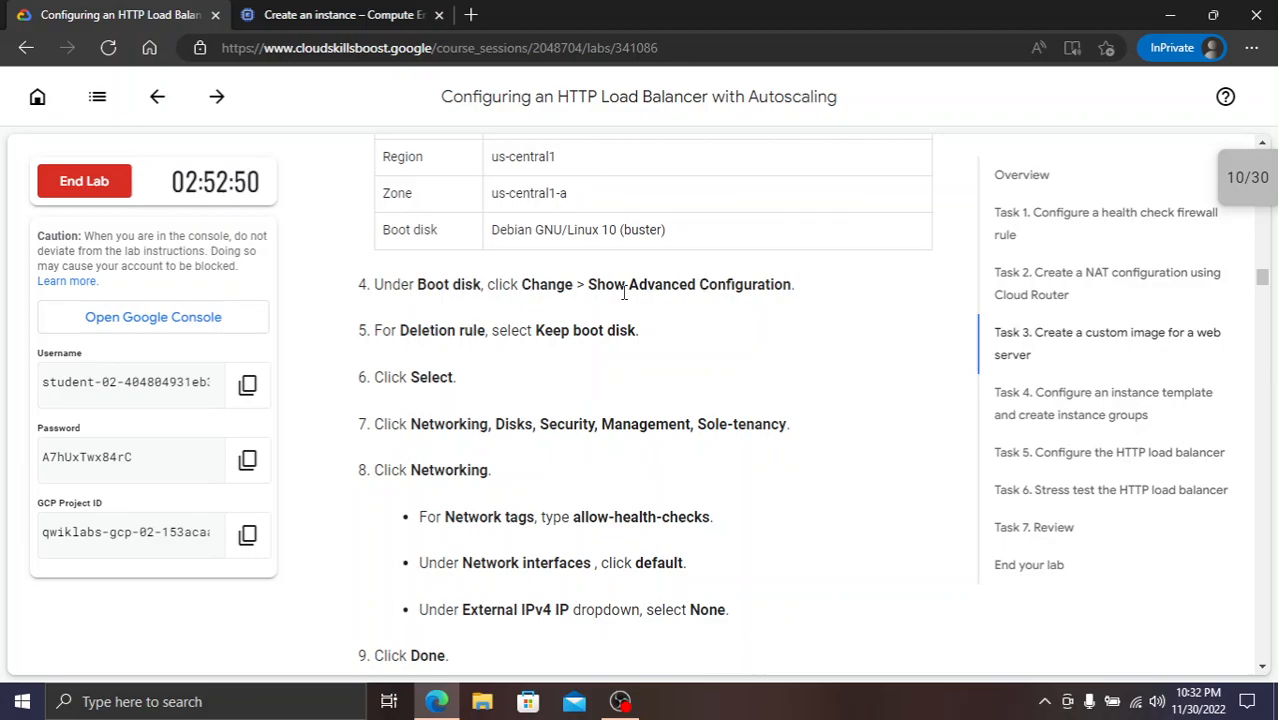
click(340, 14)
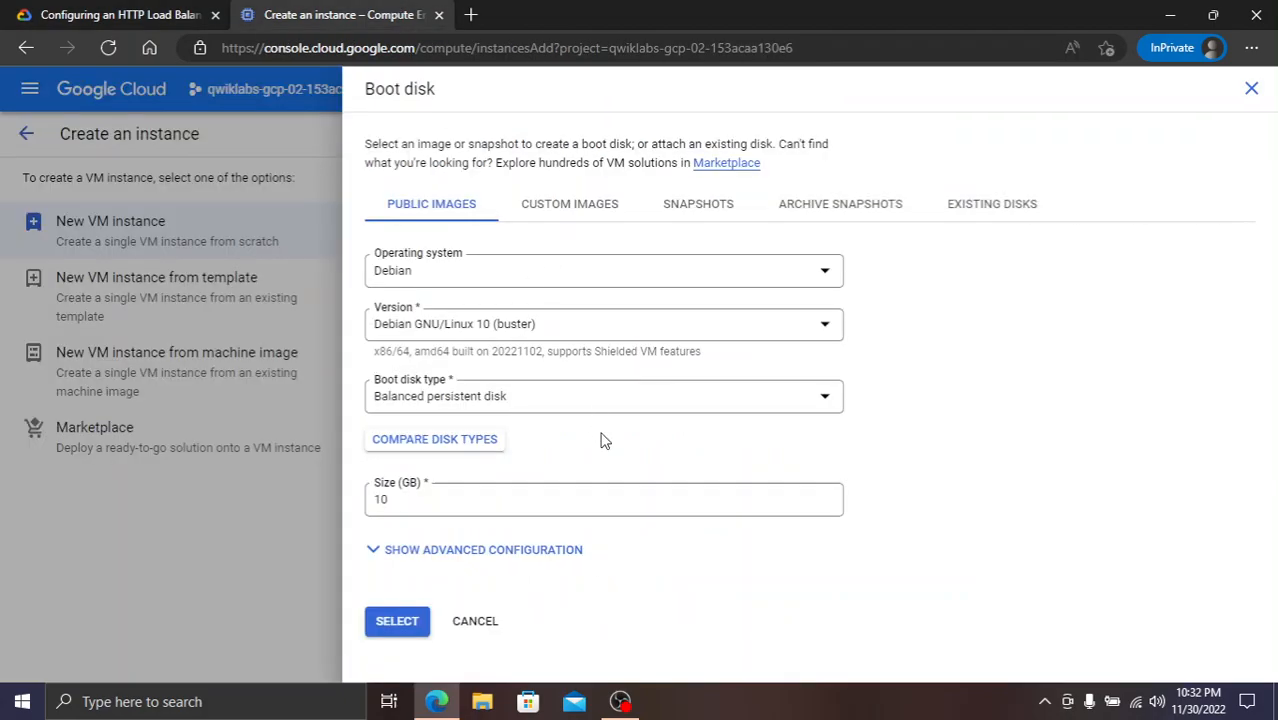
click(528, 551)
scroll(525, 549, down, 1)
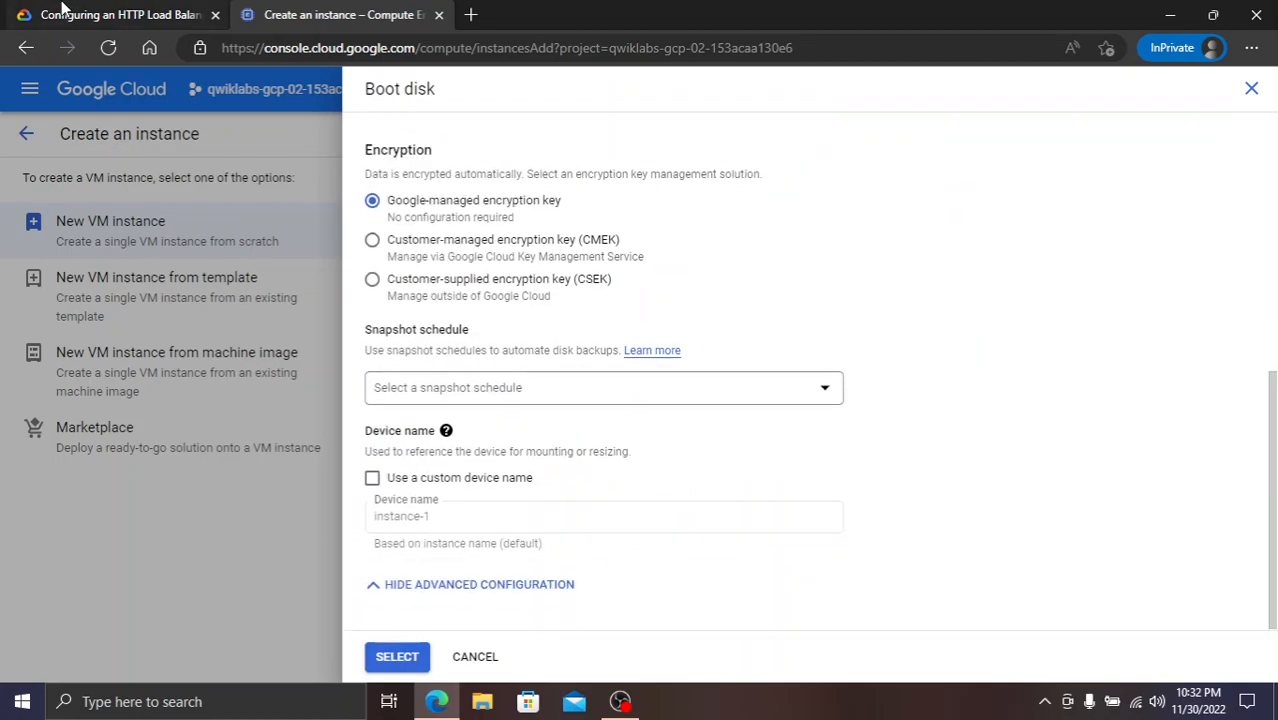
- Set the boot disk's deletion rule to Keep boot disk as the lab requires and apply the boot disk settings
click(74, 12)
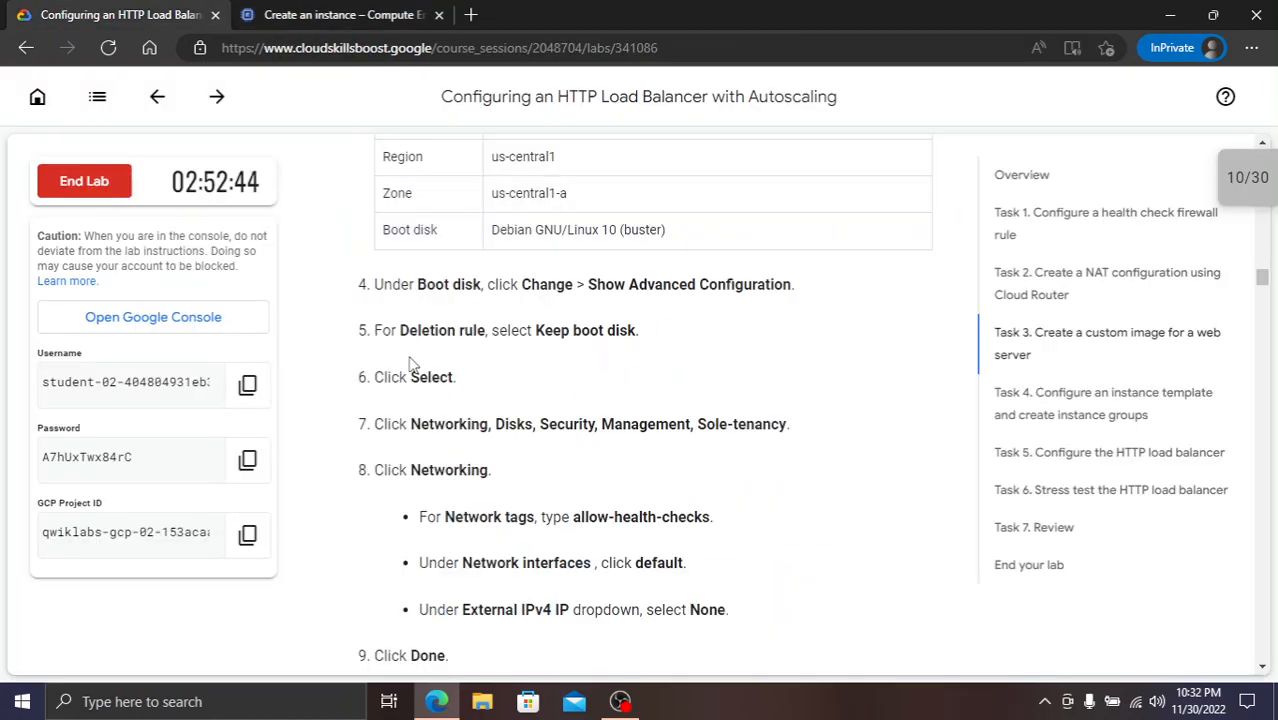
click(340, 14)
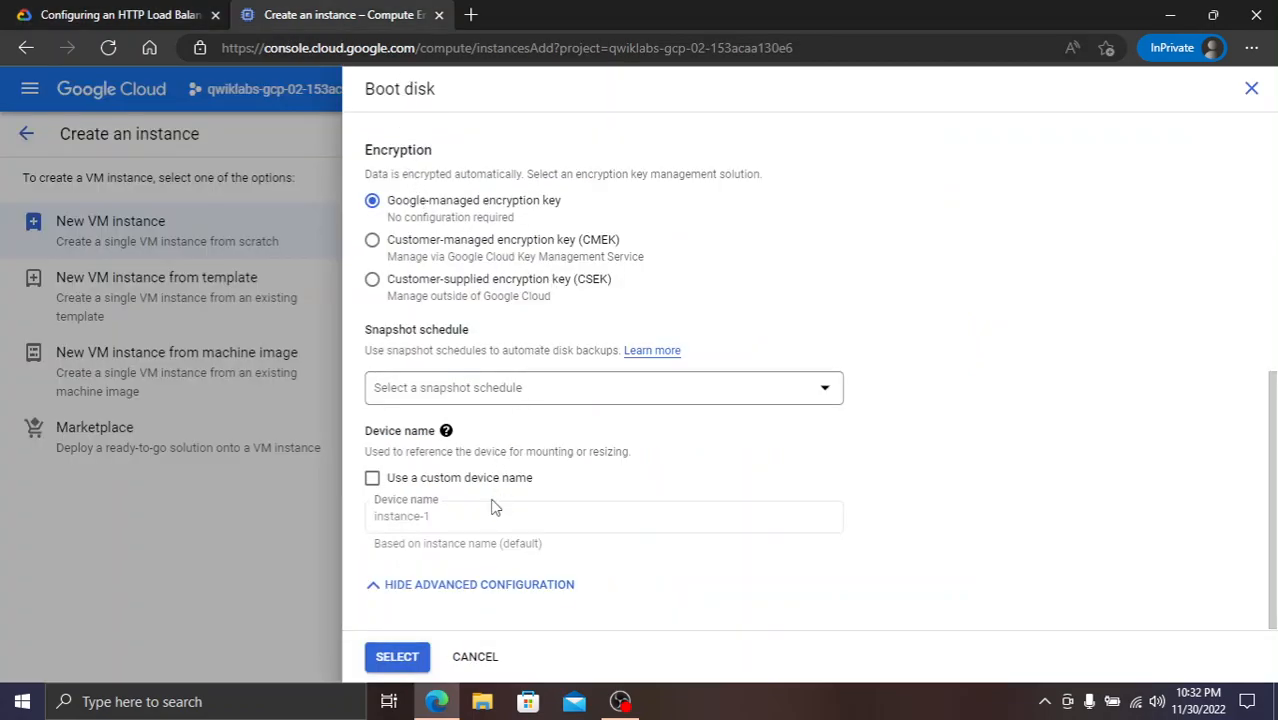
scroll(488, 460, up, 2)
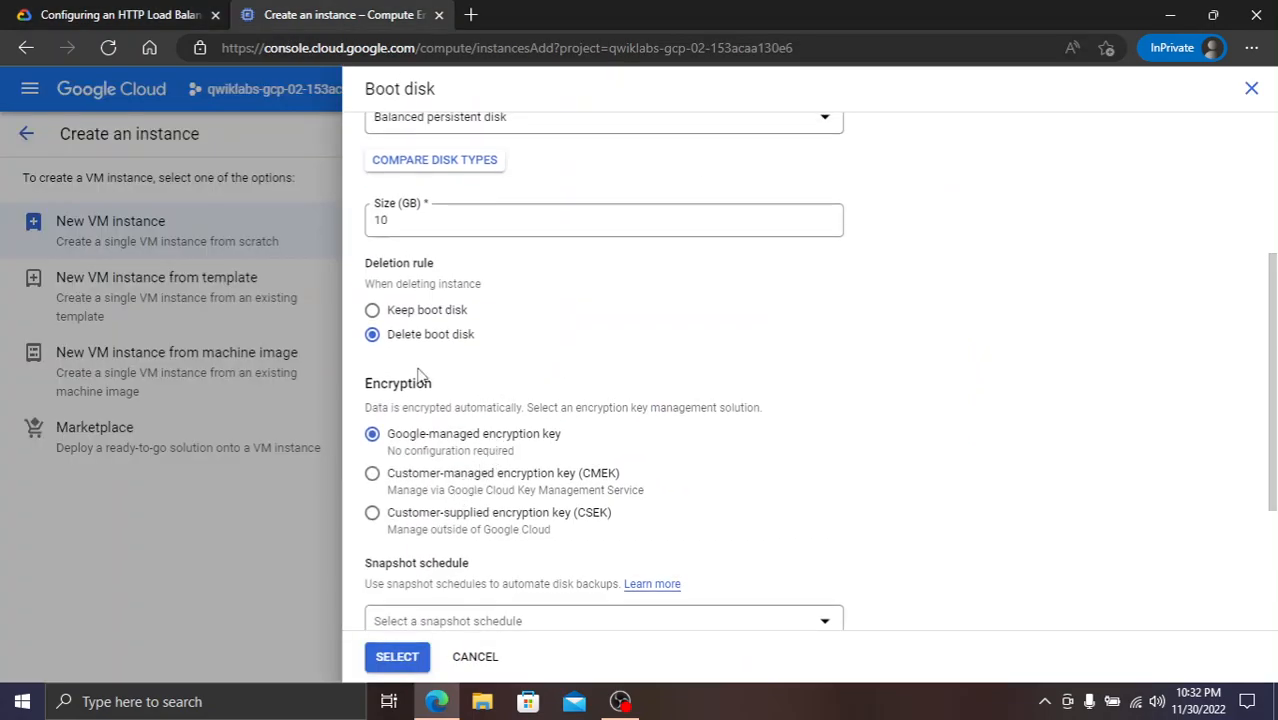
click(185, 14)
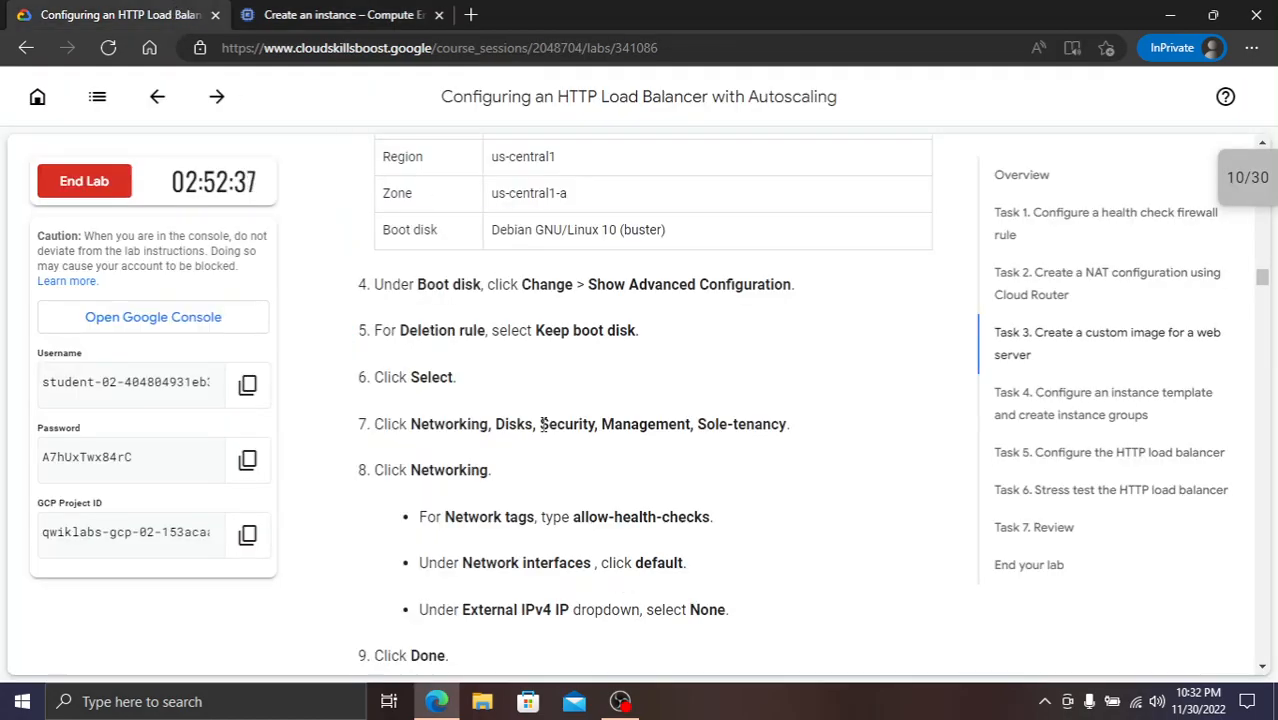
click(381, 18)
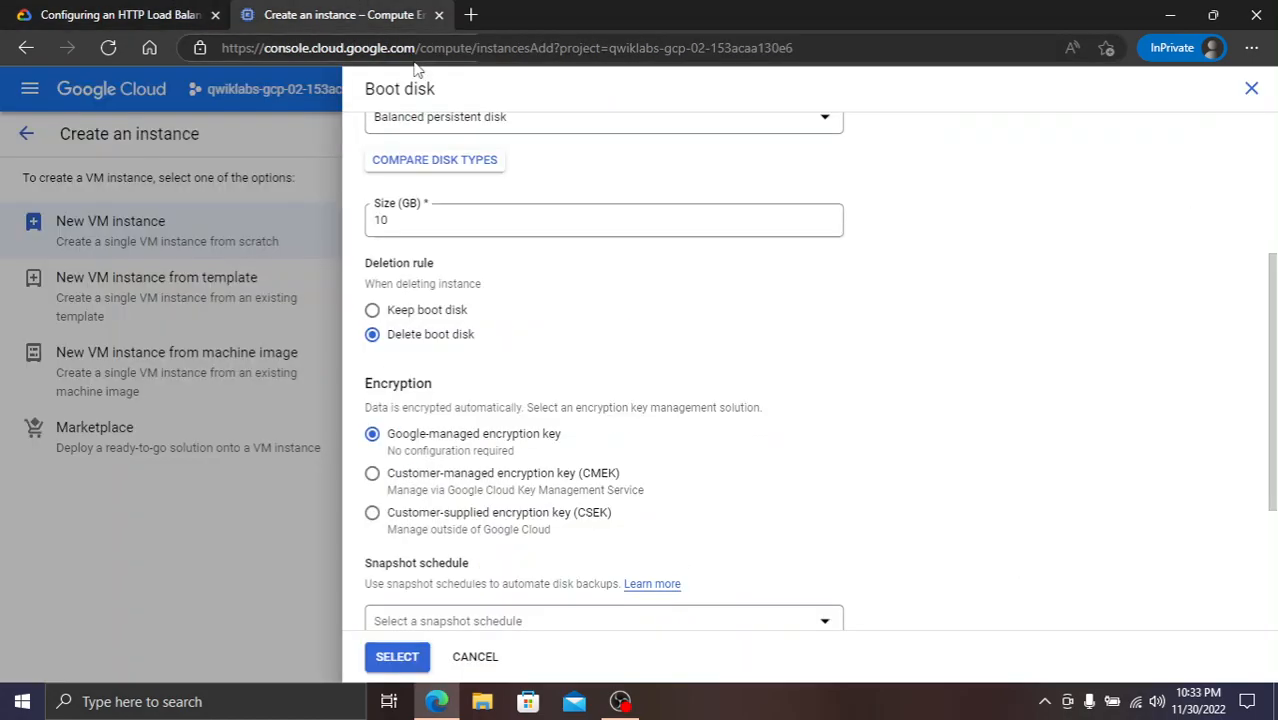
click(460, 318)
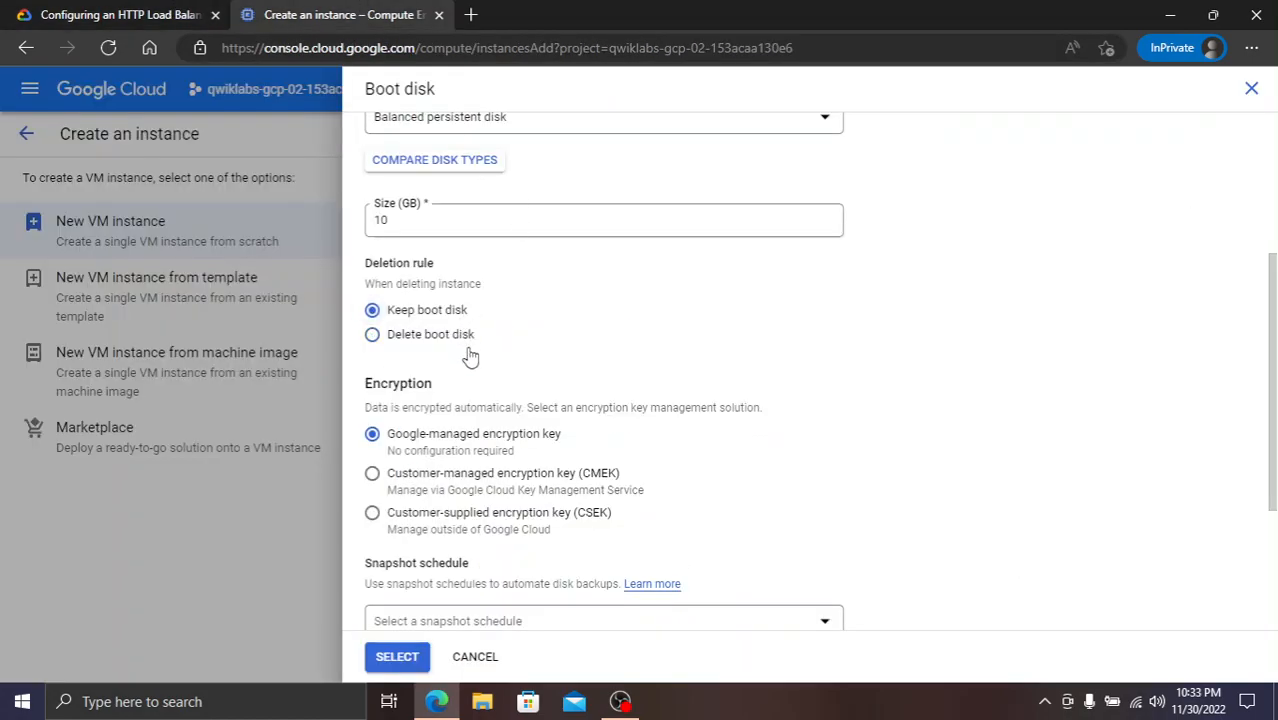
click(192, 12)
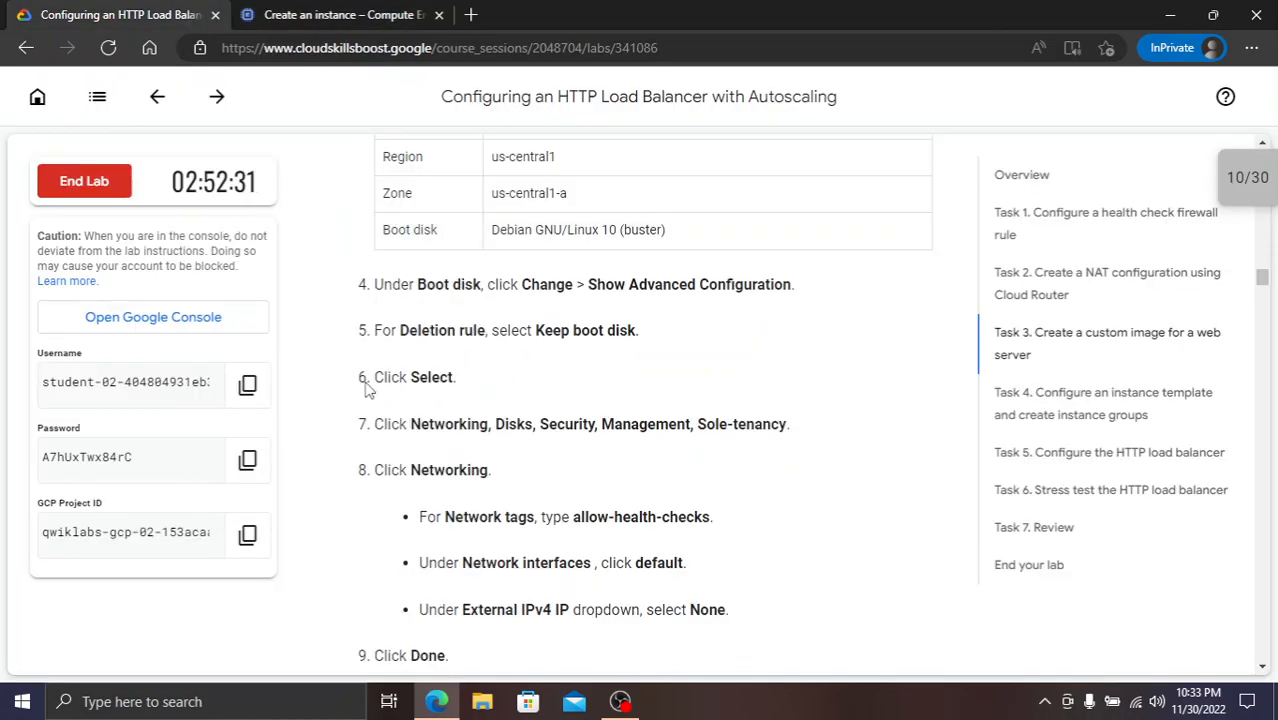
click(290, 14)
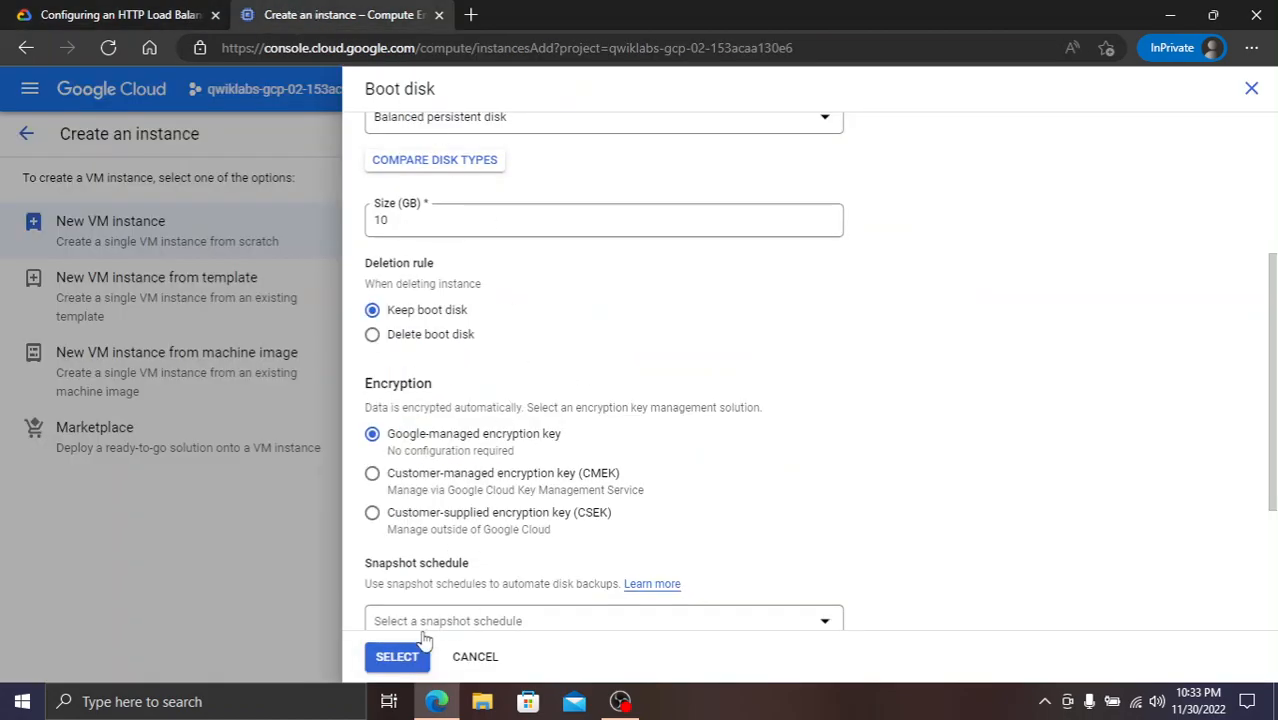
click(397, 656)
- Check the lab's next instruction and expand the Networking section in the VM's advanced options
click(95, 14)
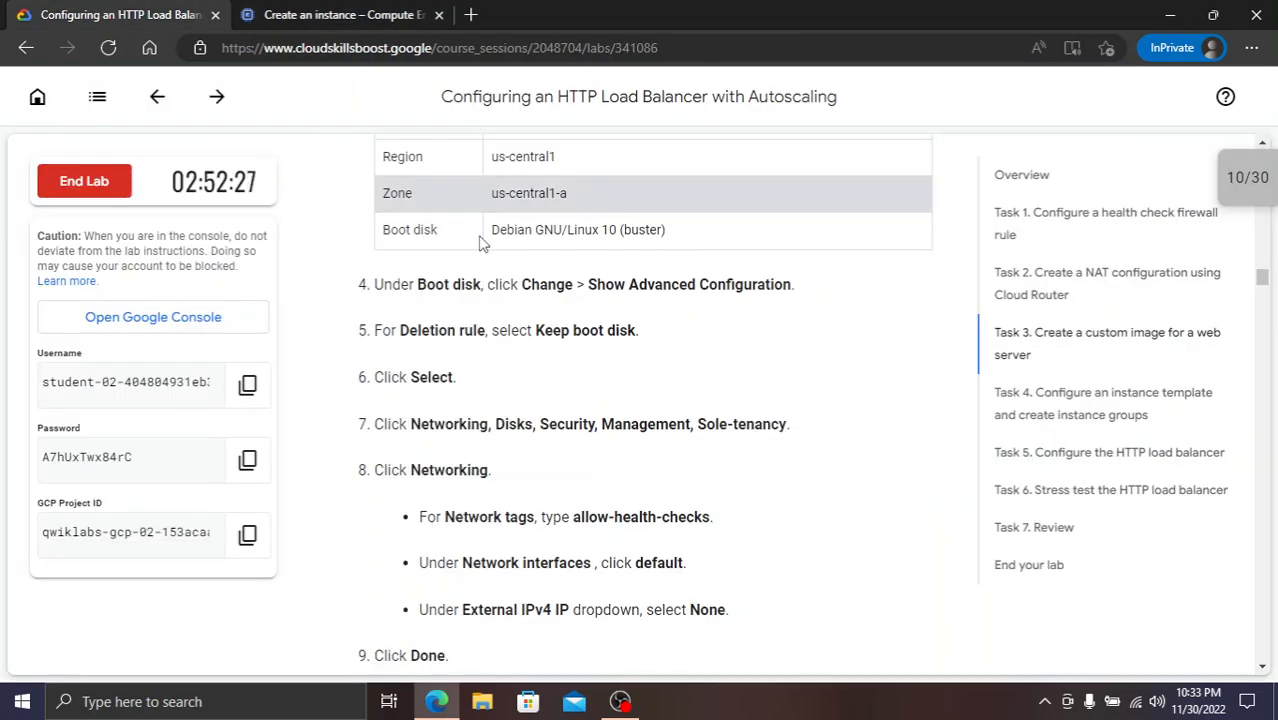
click(337, 12)
scroll(571, 471, down, 1)
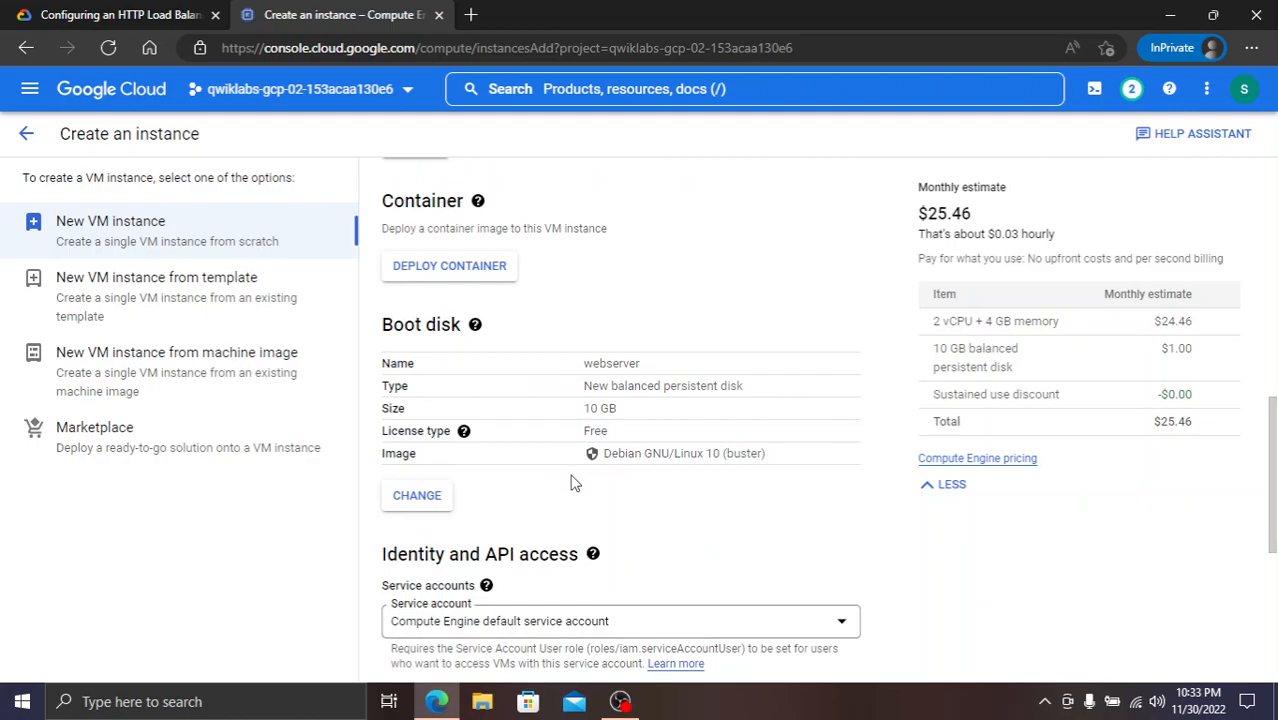
scroll(571, 485, down, 3)
scroll(571, 485, down, 1)
click(597, 531)
scroll(596, 531, down, 3)
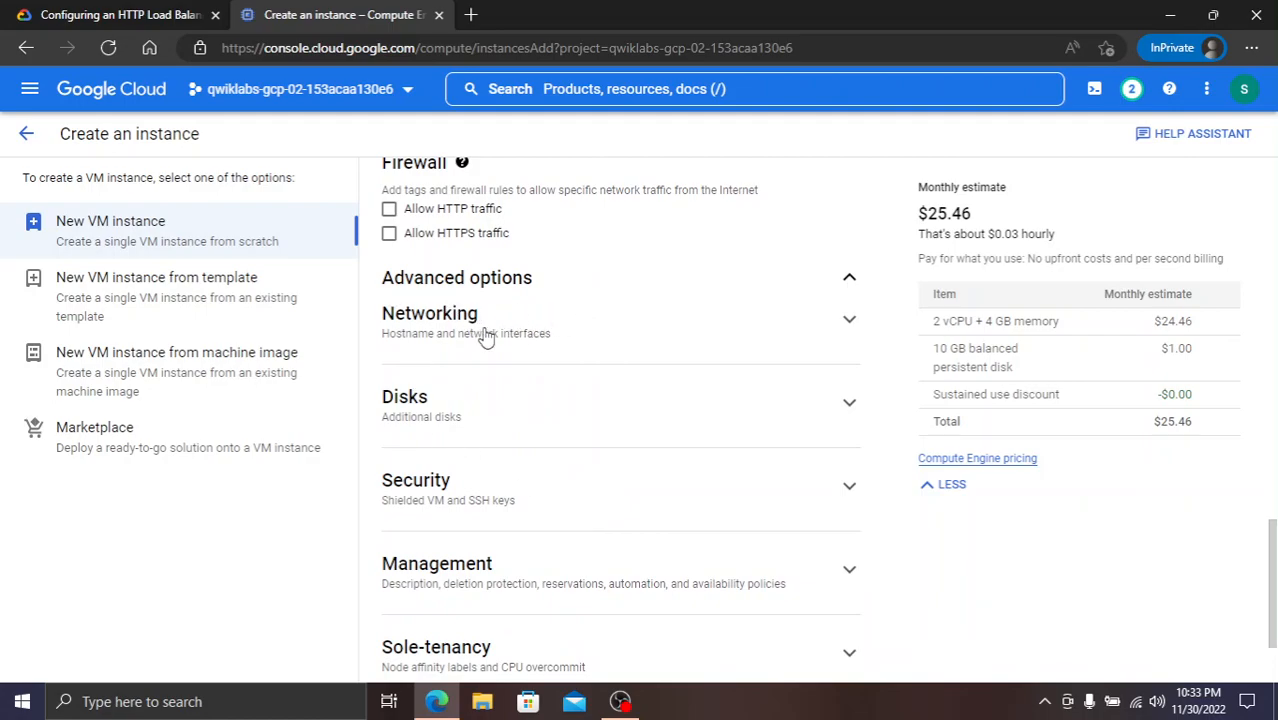
click(486, 338)
scroll(494, 354, down, 1)
- Copy allow-health-checks from the lab instructions and enter it as the VM's network tag
click(97, 12)
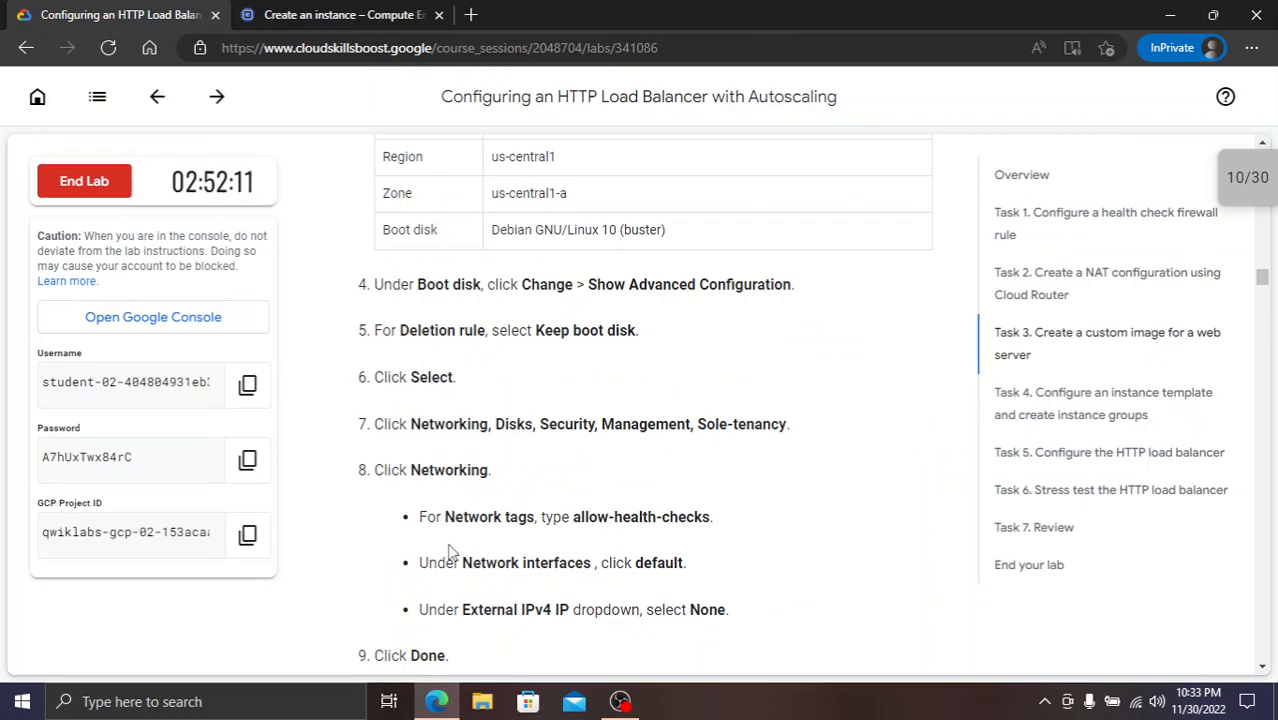
drag(573, 516, 713, 516)
key(ctrl+c)
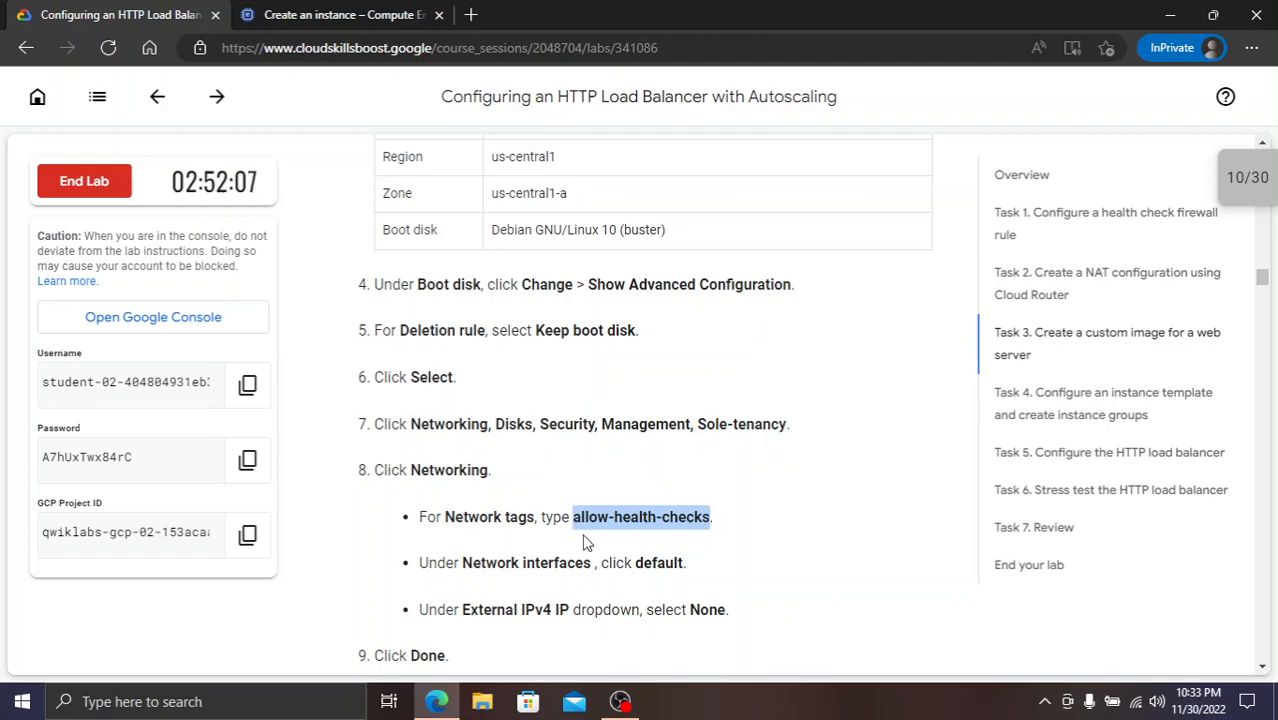
click(250, 15)
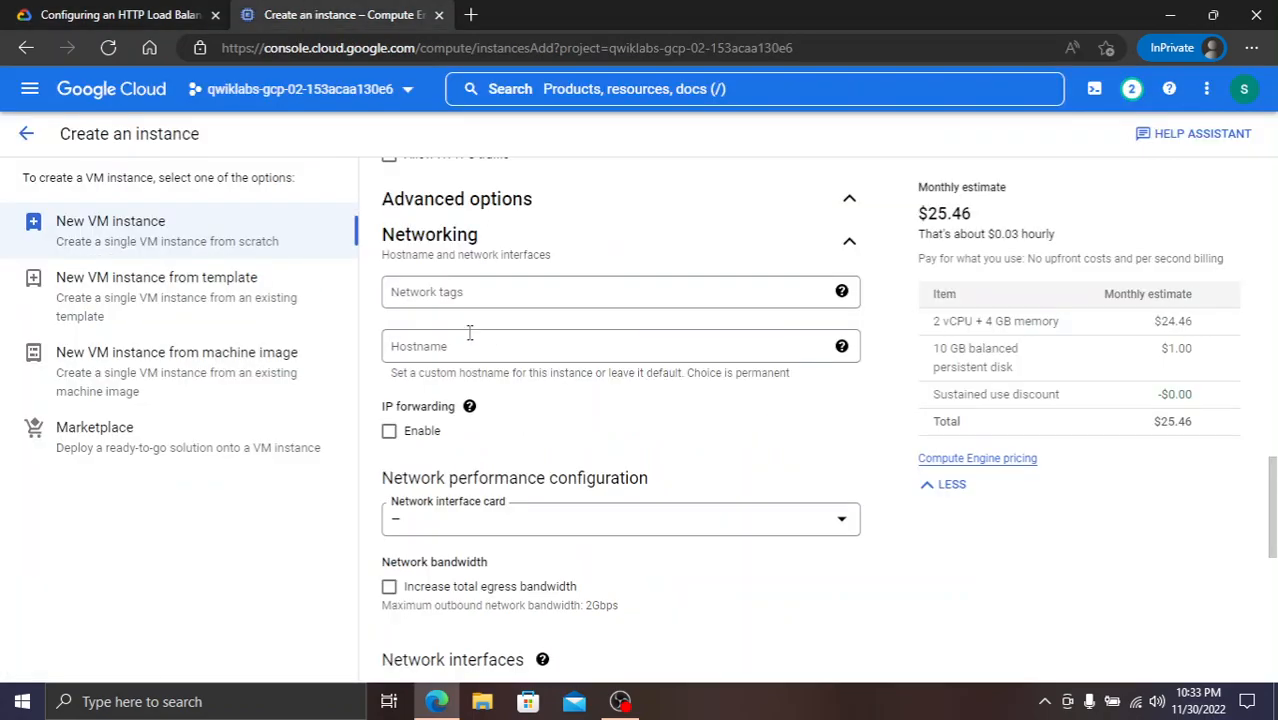
click(453, 298)
key(ctrl+v)
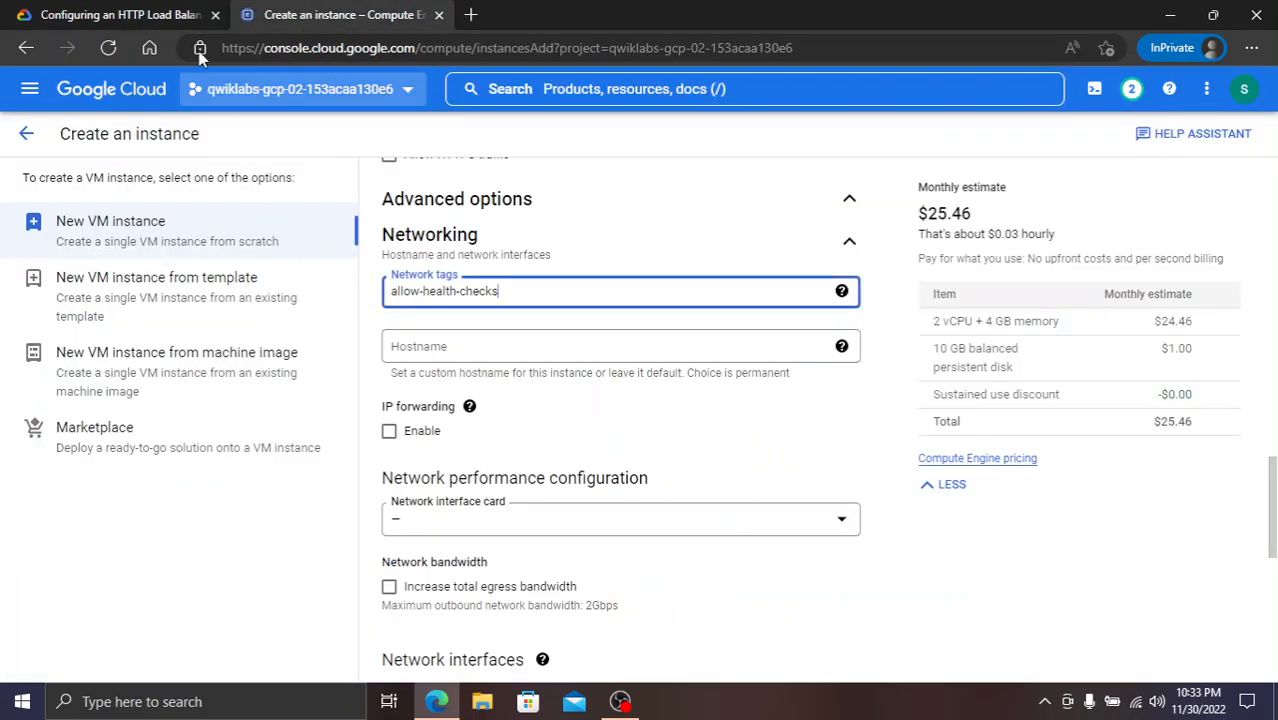
- Read the lab's network interface instructions and open the VM's default network interface for editing
click(105, 16)
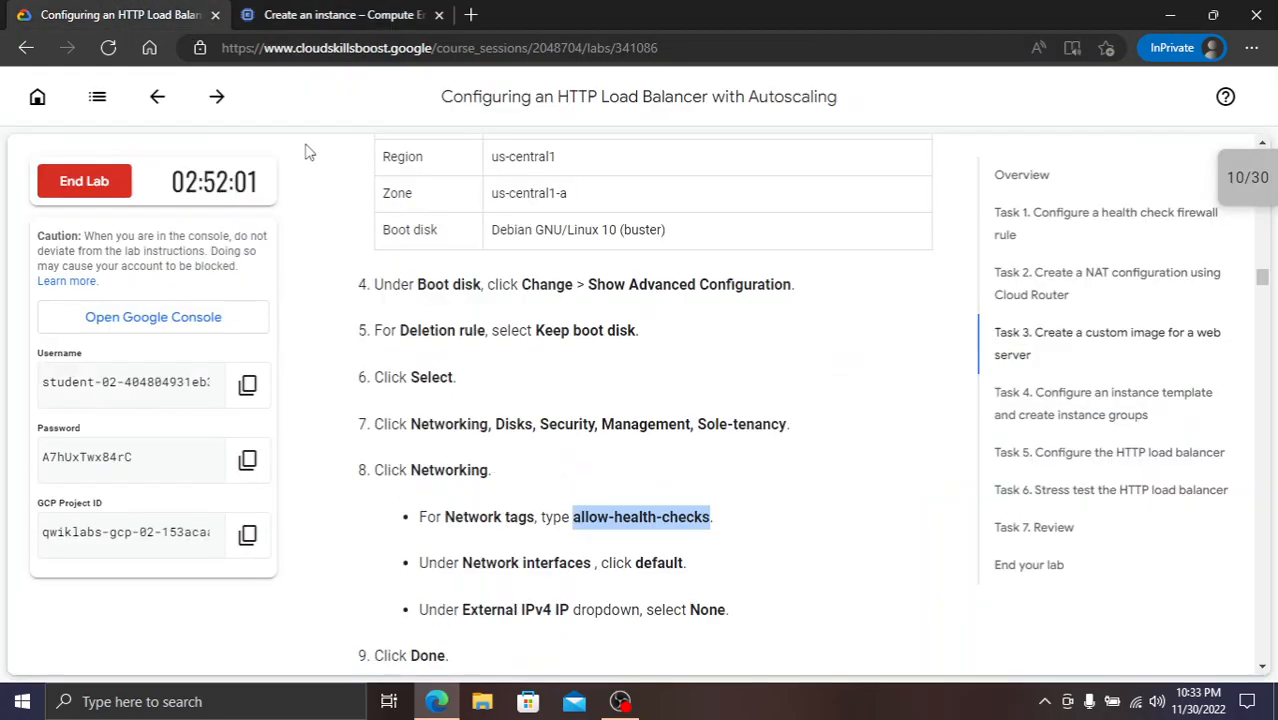
click(290, 12)
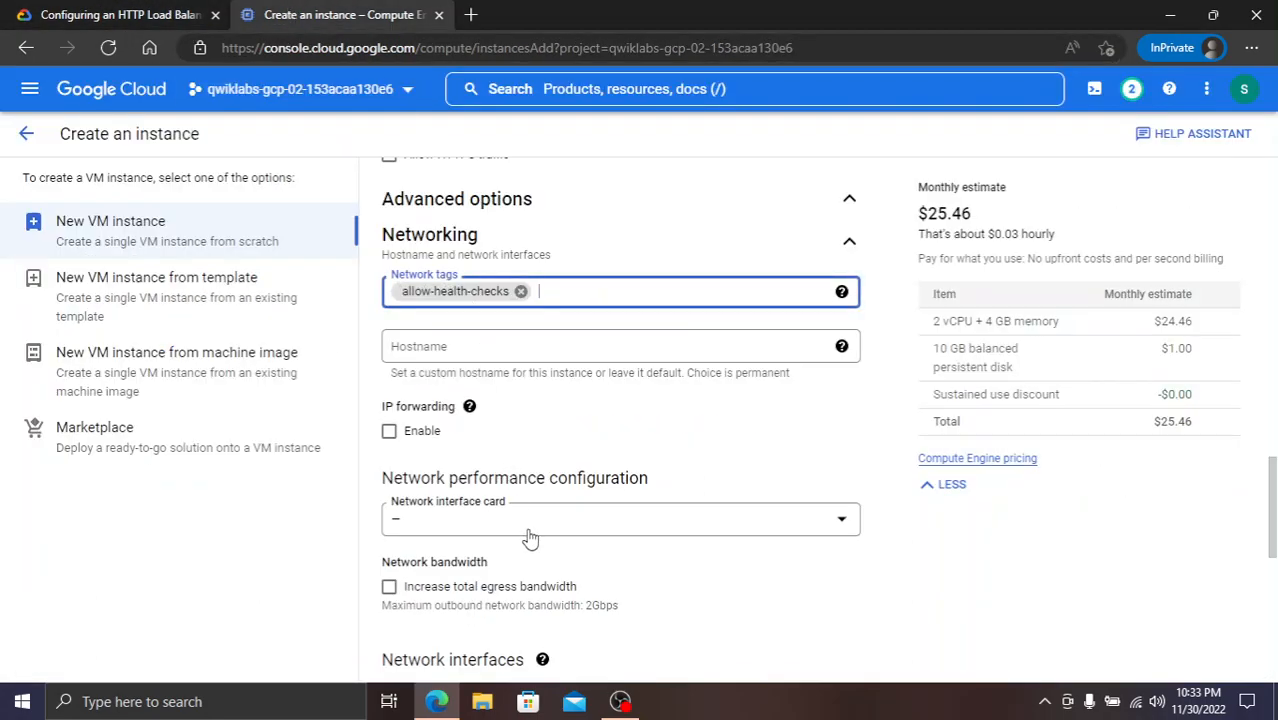
scroll(530, 538, down, 2)
click(110, 20)
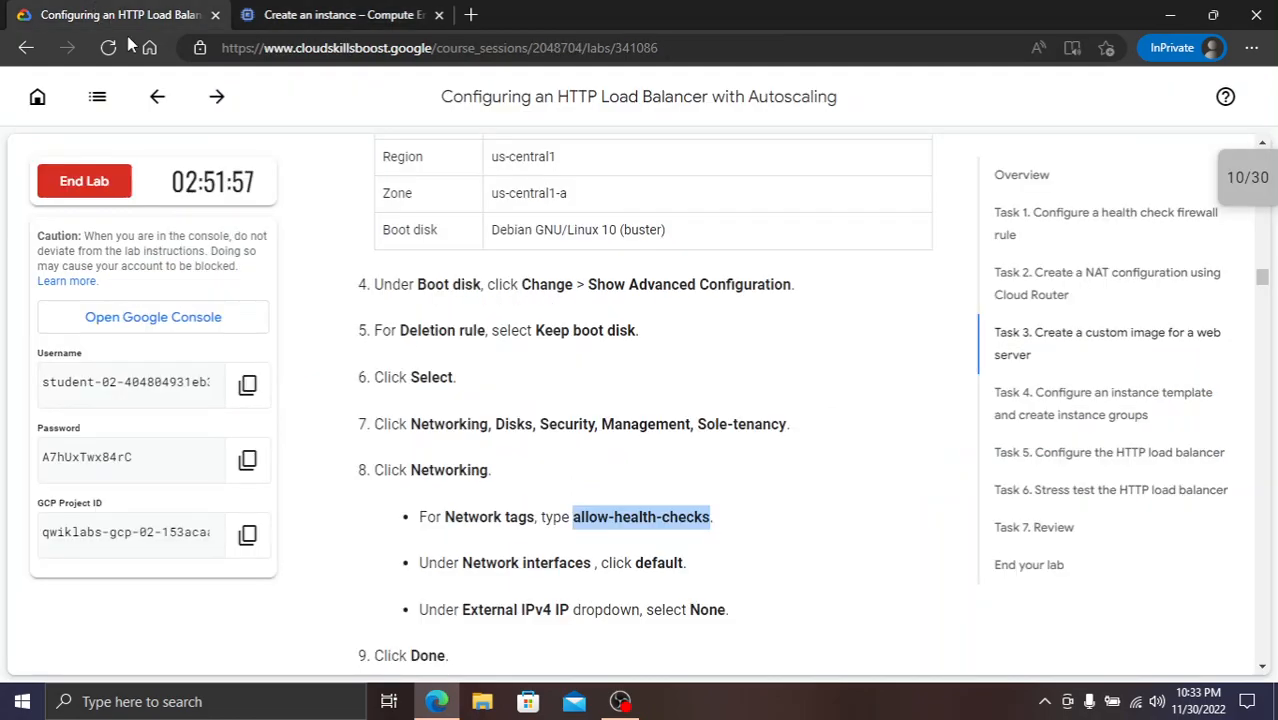
scroll(598, 540, down, 2)
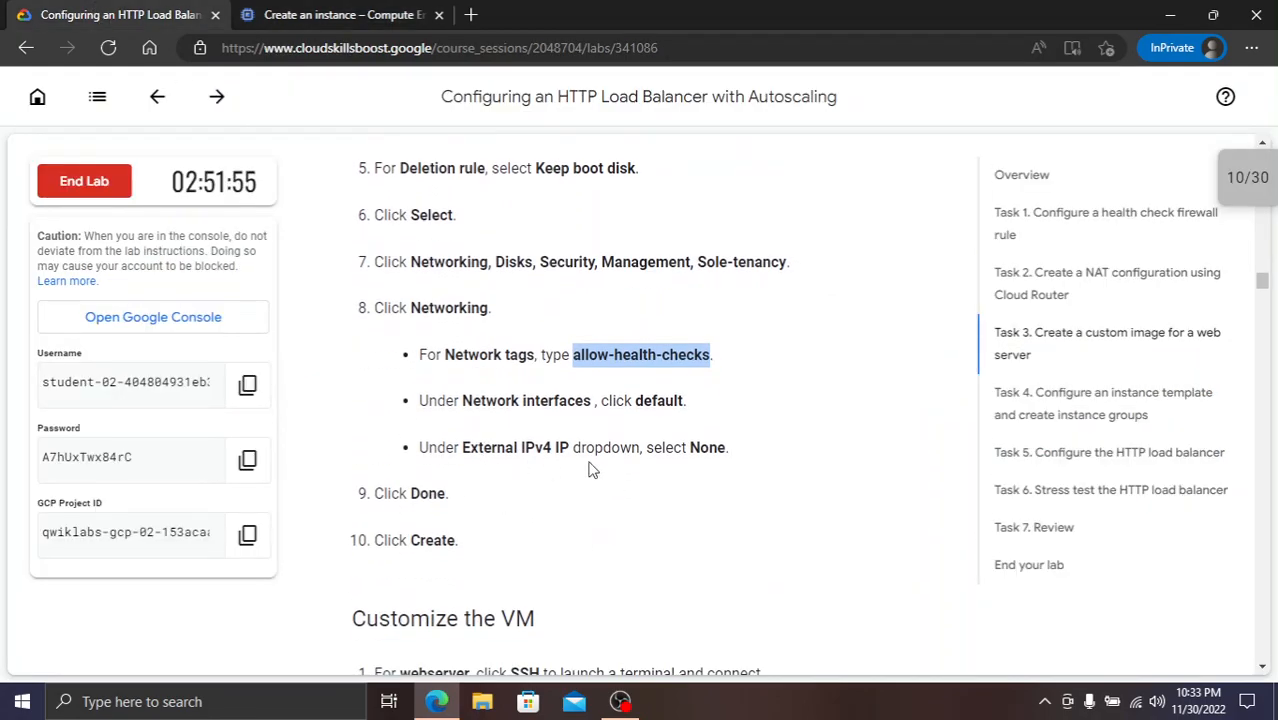
click(337, 14)
scroll(515, 520, down, 3)
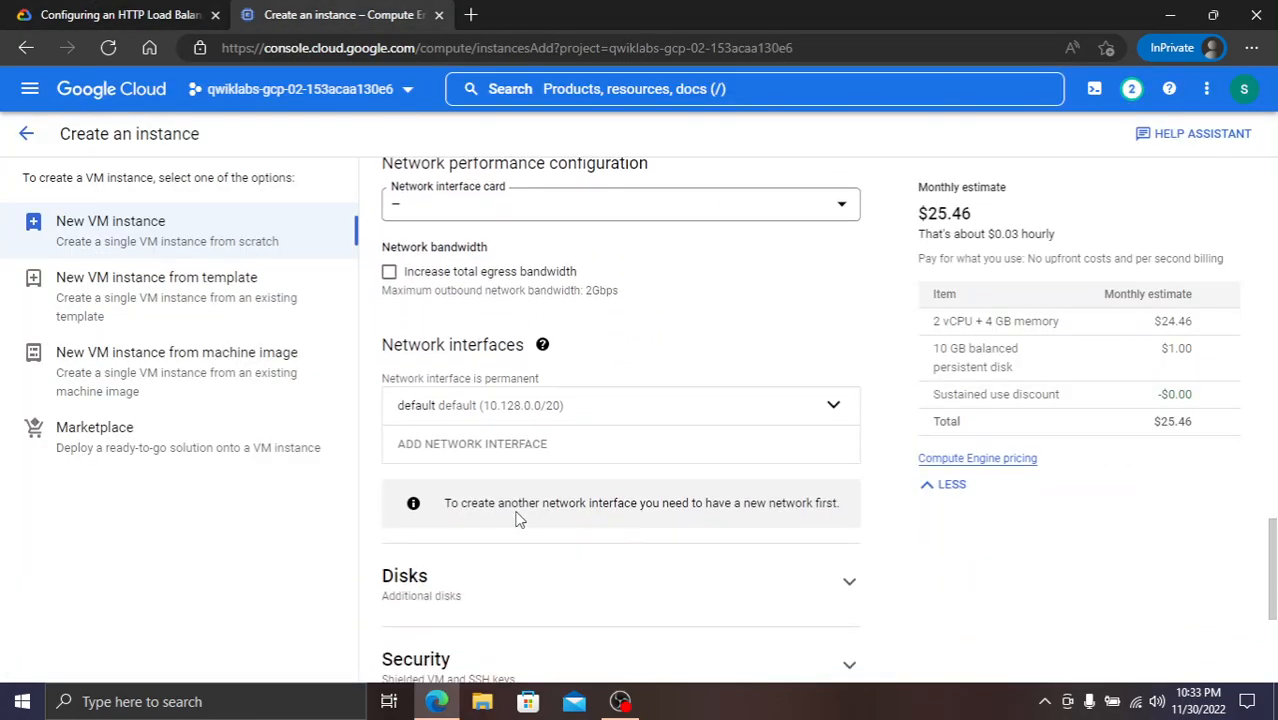
scroll(515, 522, down, 2)
scroll(516, 522, up, 2)
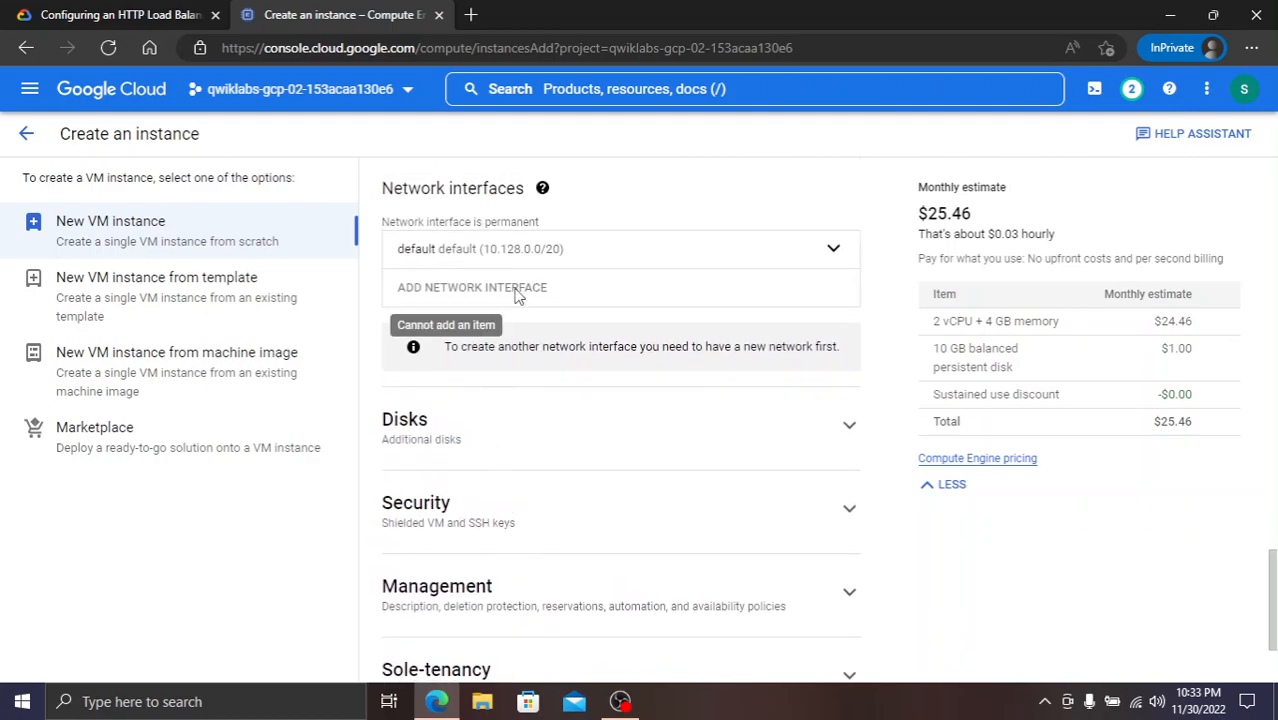
click(509, 255)
- Set the default network interface's external IPv4 address to None and finish editing the interface
scroll(545, 410, down, 4)
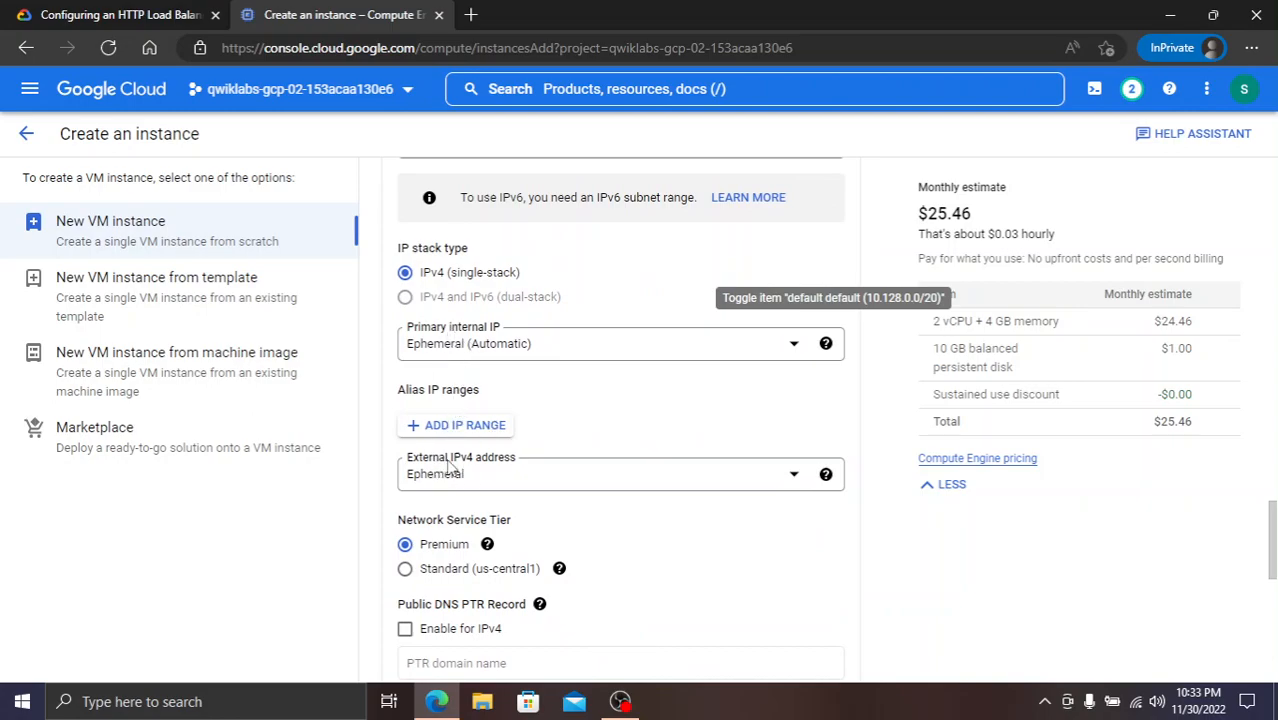
click(498, 476)
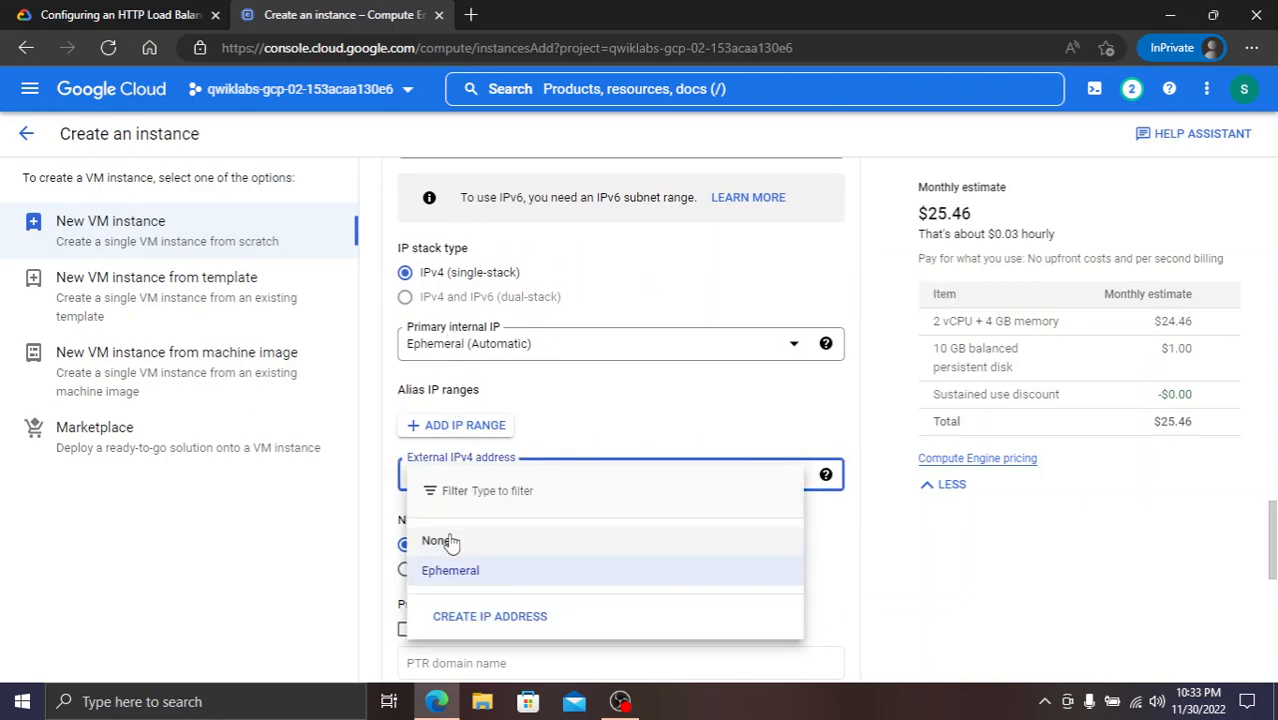
click(545, 538)
click(810, 538)
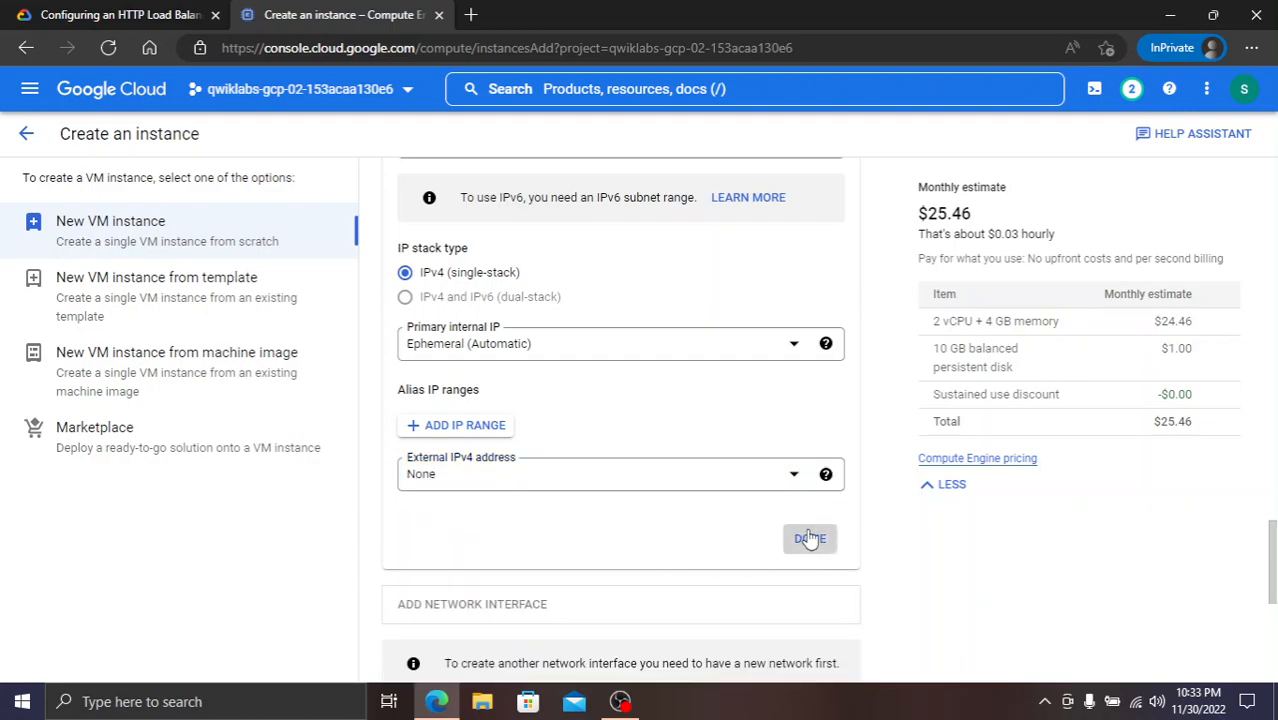
- Check the lab's remaining VM creation instructions and create the webserver instance
click(110, 14)
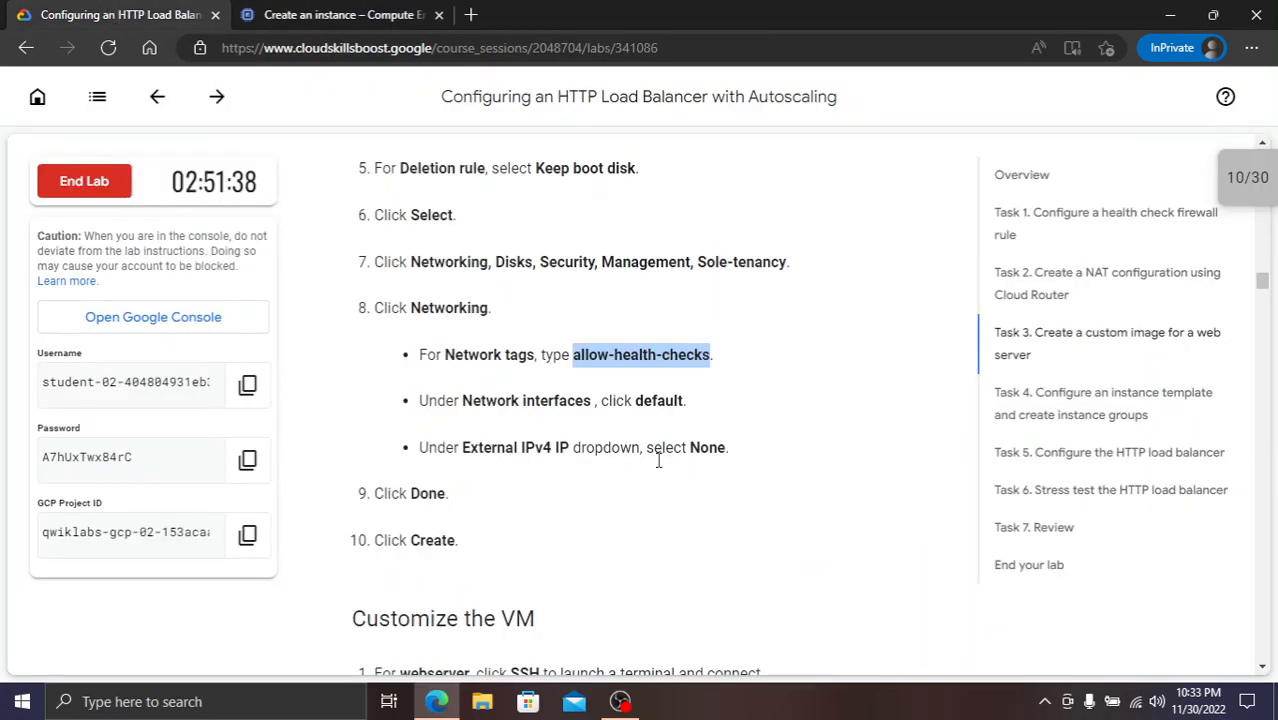
scroll(620, 460, down, 2)
click(345, 14)
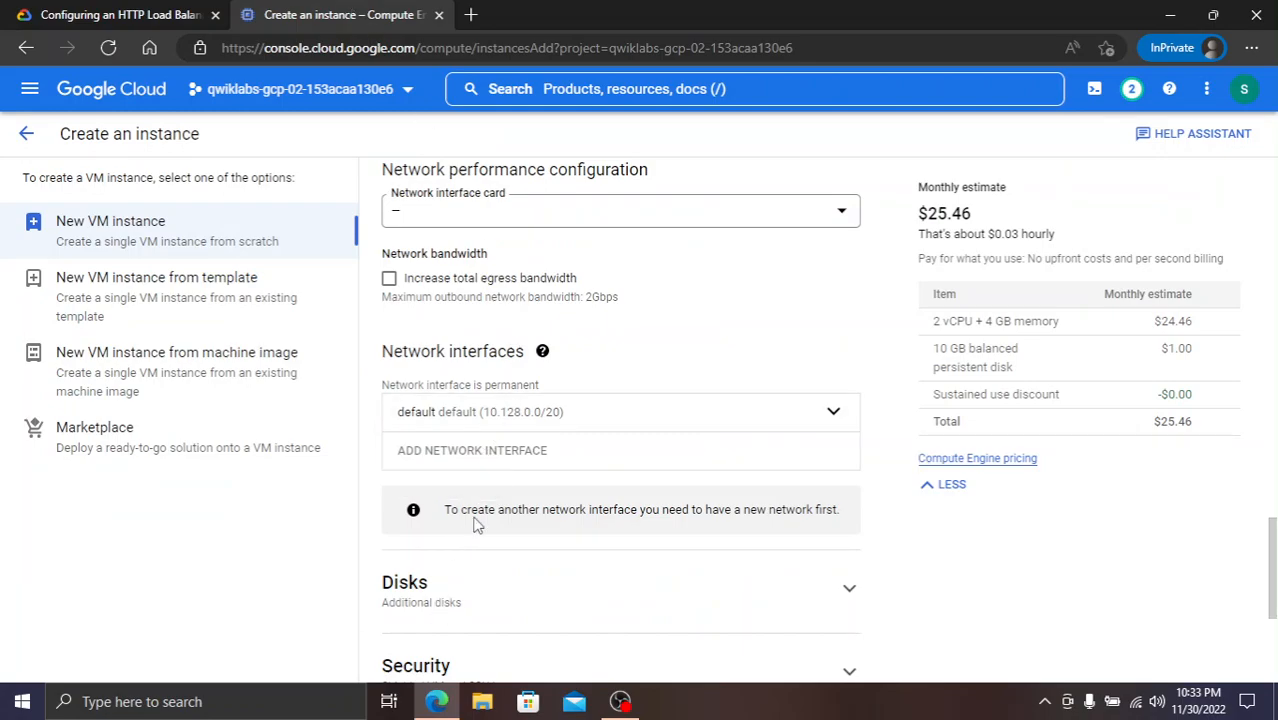
scroll(500, 560, down, 3)
click(420, 636)
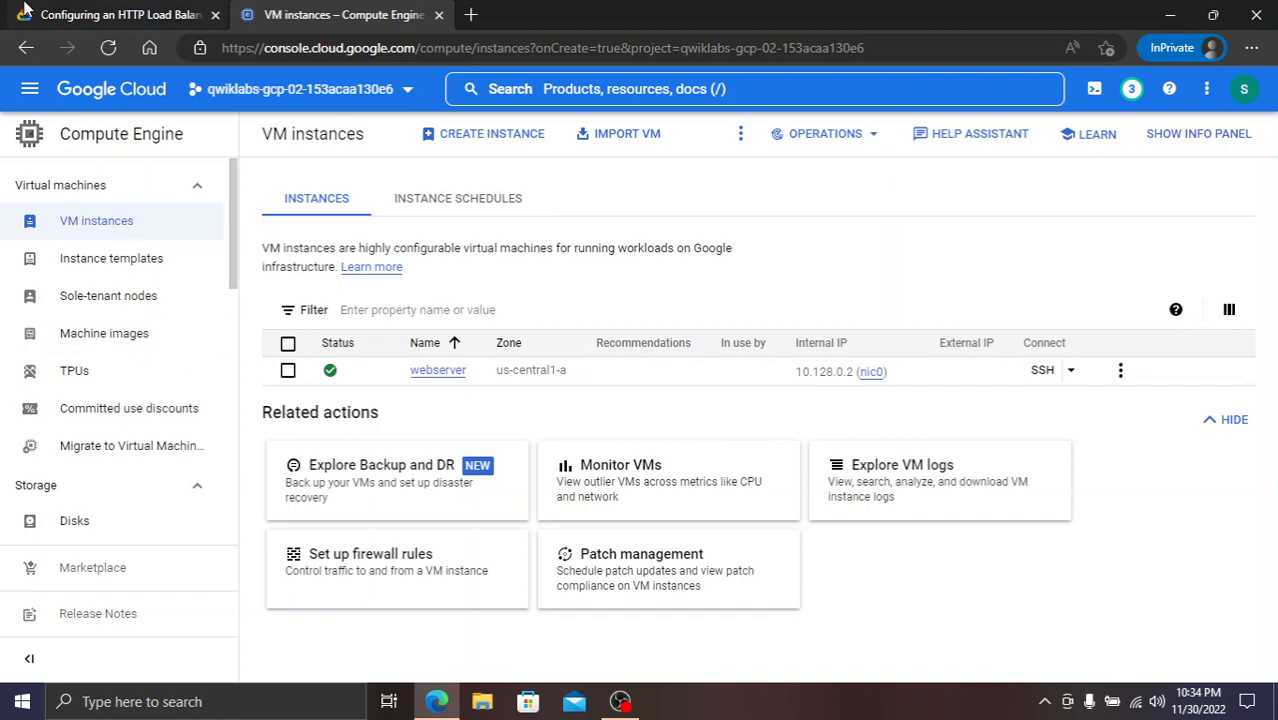
- Check the lab's Customize the VM instructions and open an SSH session to the webserver instance
click(84, 12)
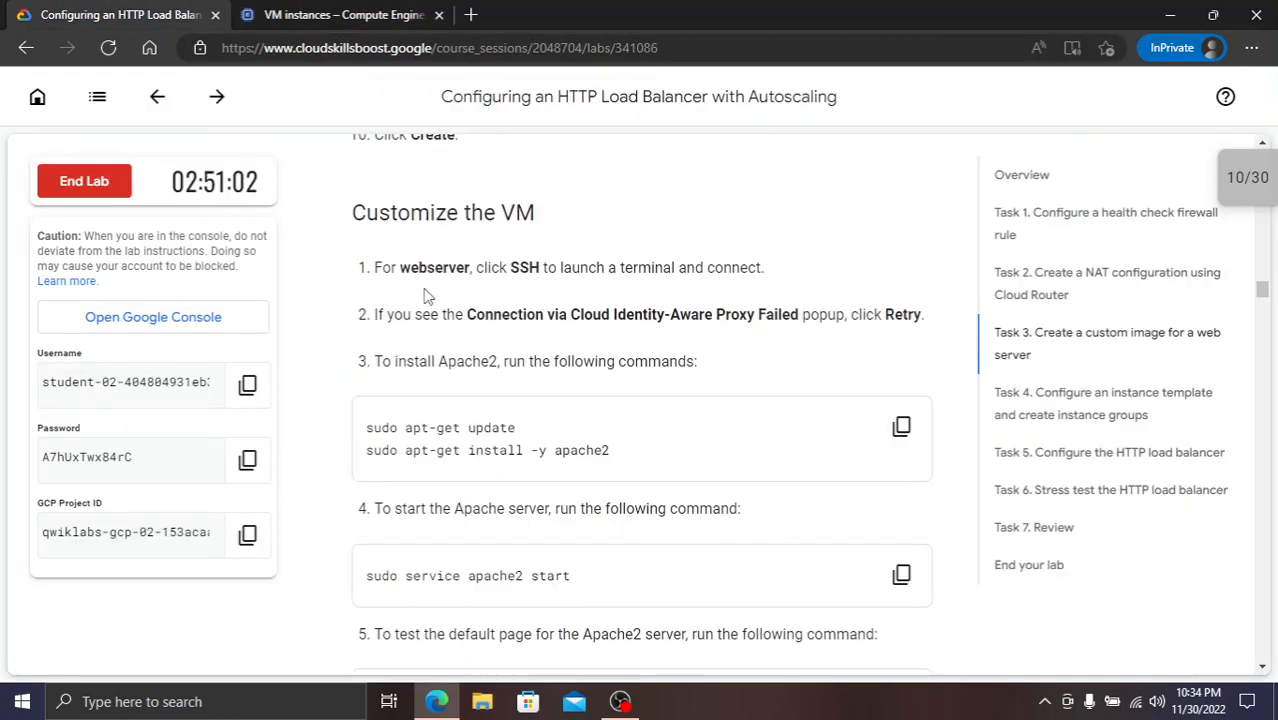
click(355, 10)
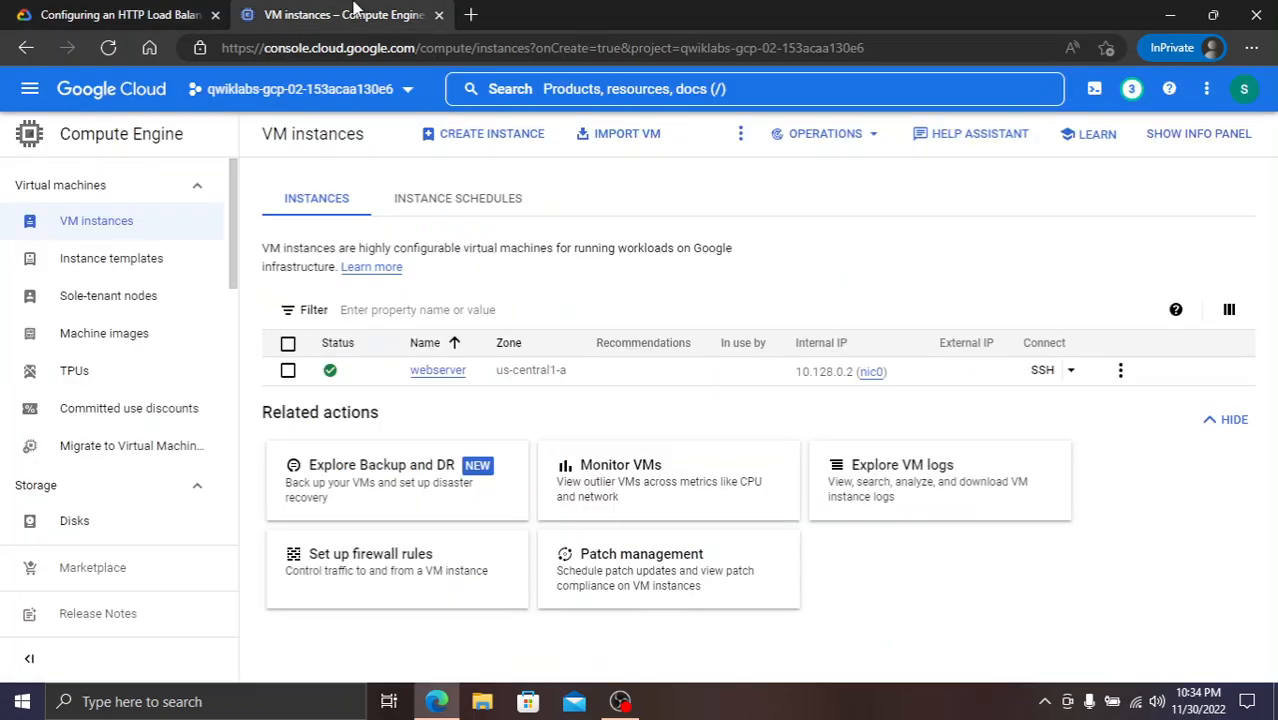
click(1043, 376)
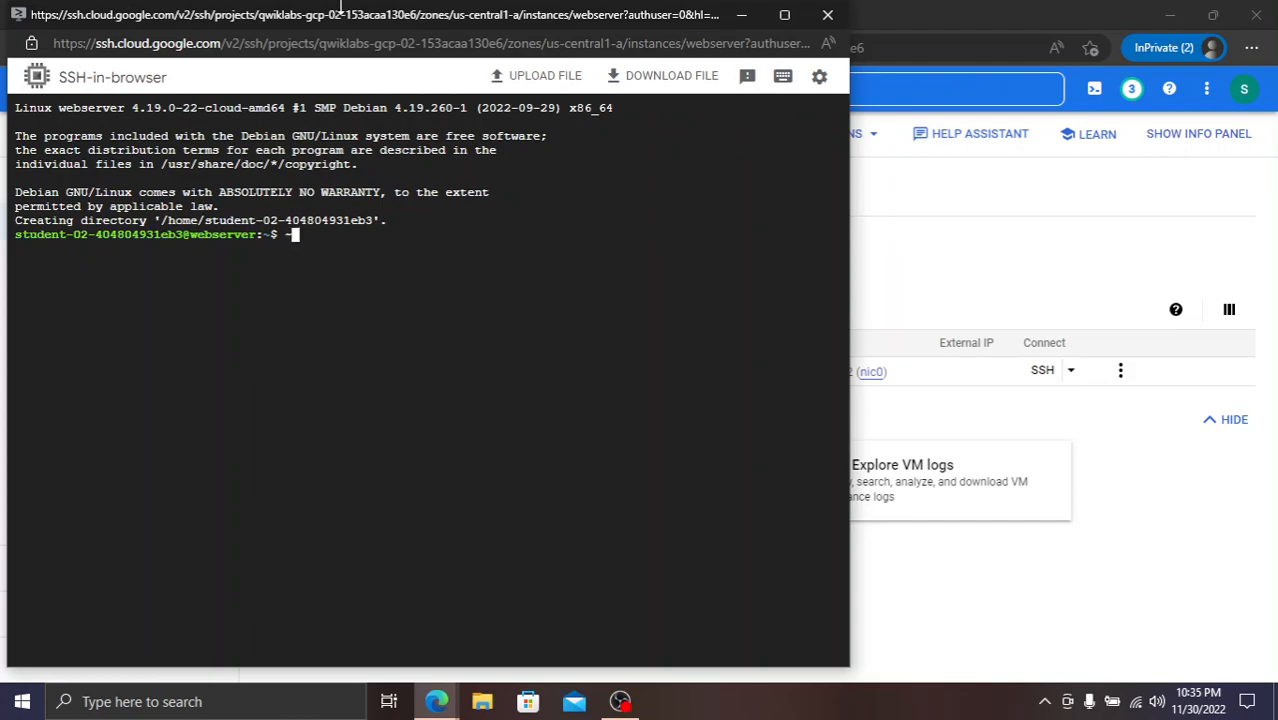
- Copy the lab's Apache2 installation commands and run sudo apt-get update and sudo apt-get install -y apache2 in the webserver's SSH terminal
click(900, 14)
click(165, 12)
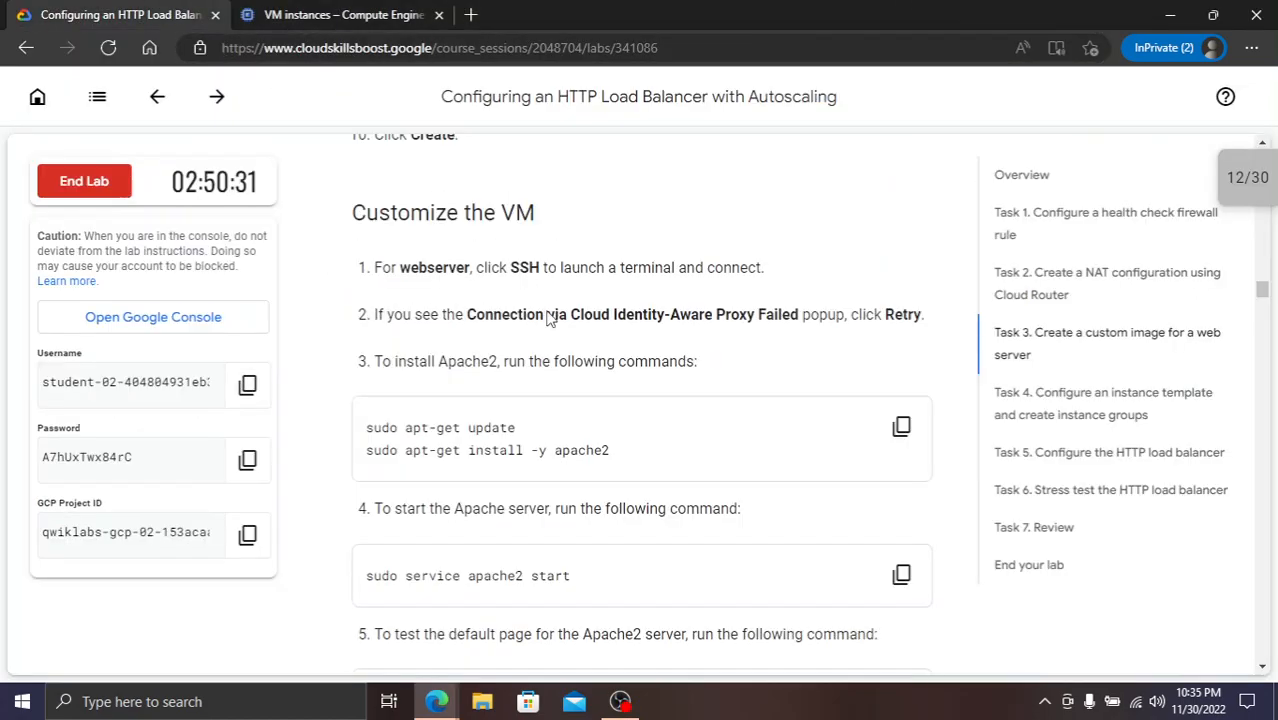
click(903, 430)
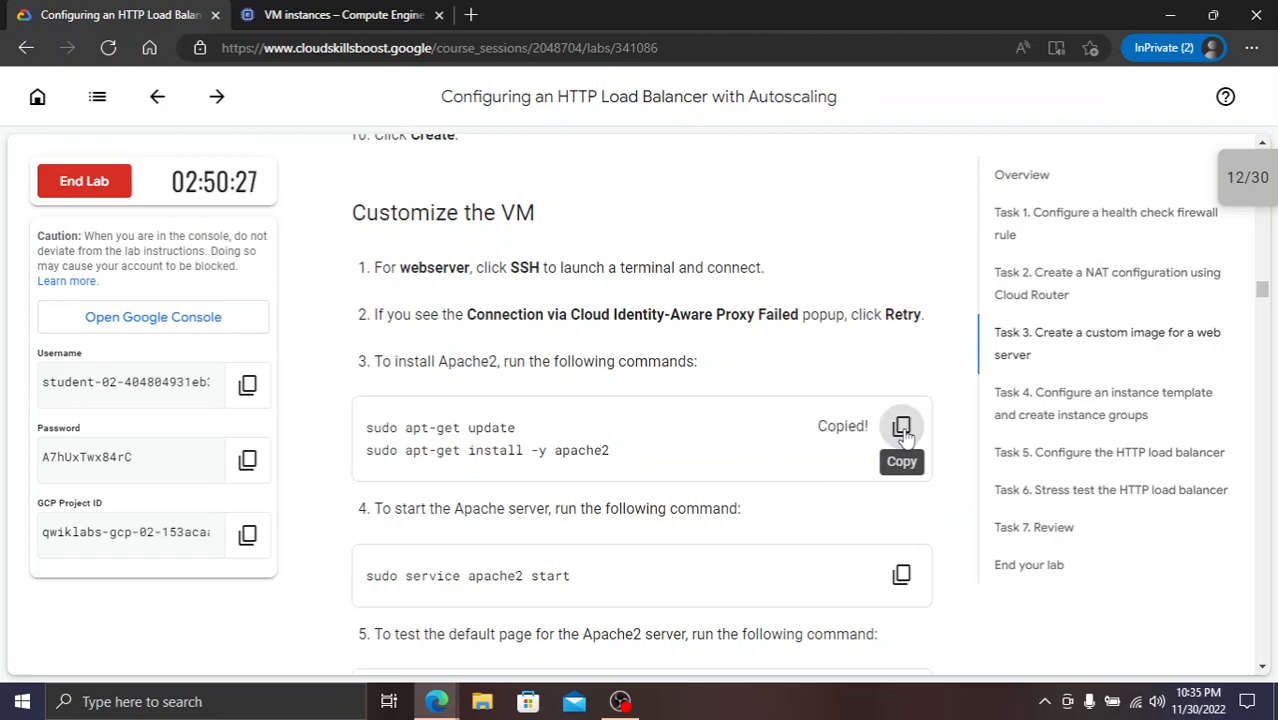
key(alt+Tab)
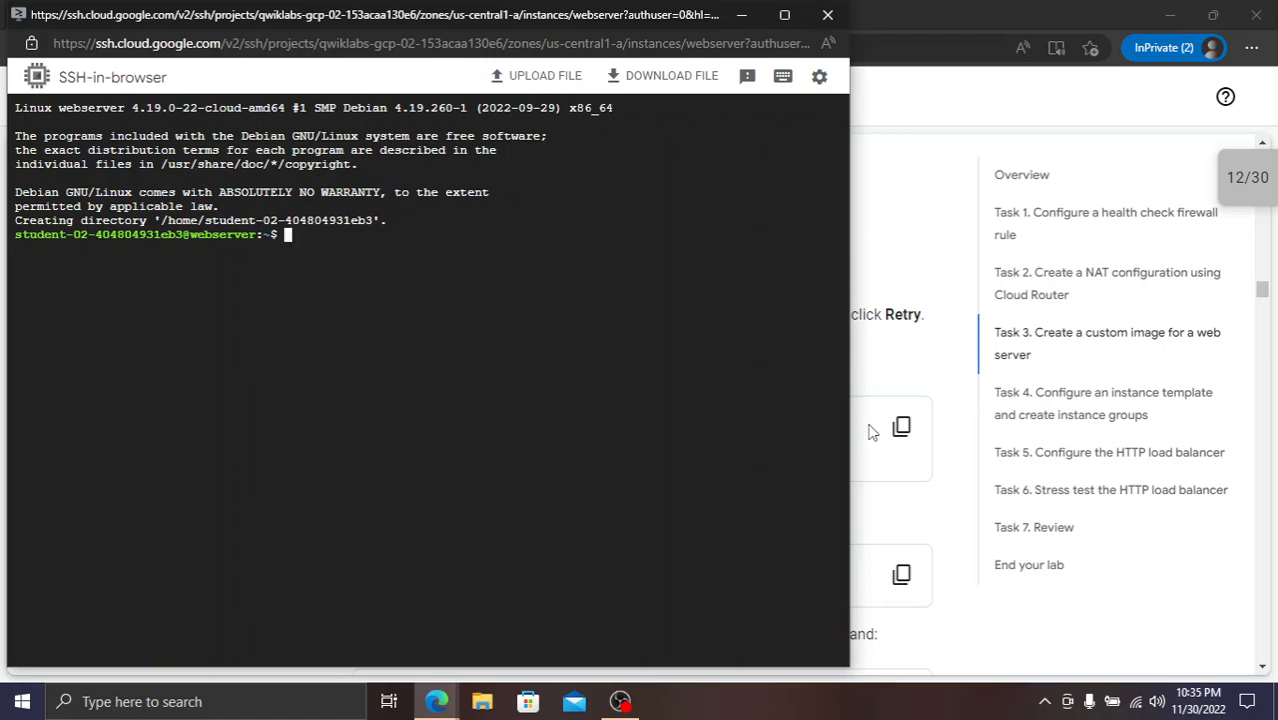
key(ctrl+v)
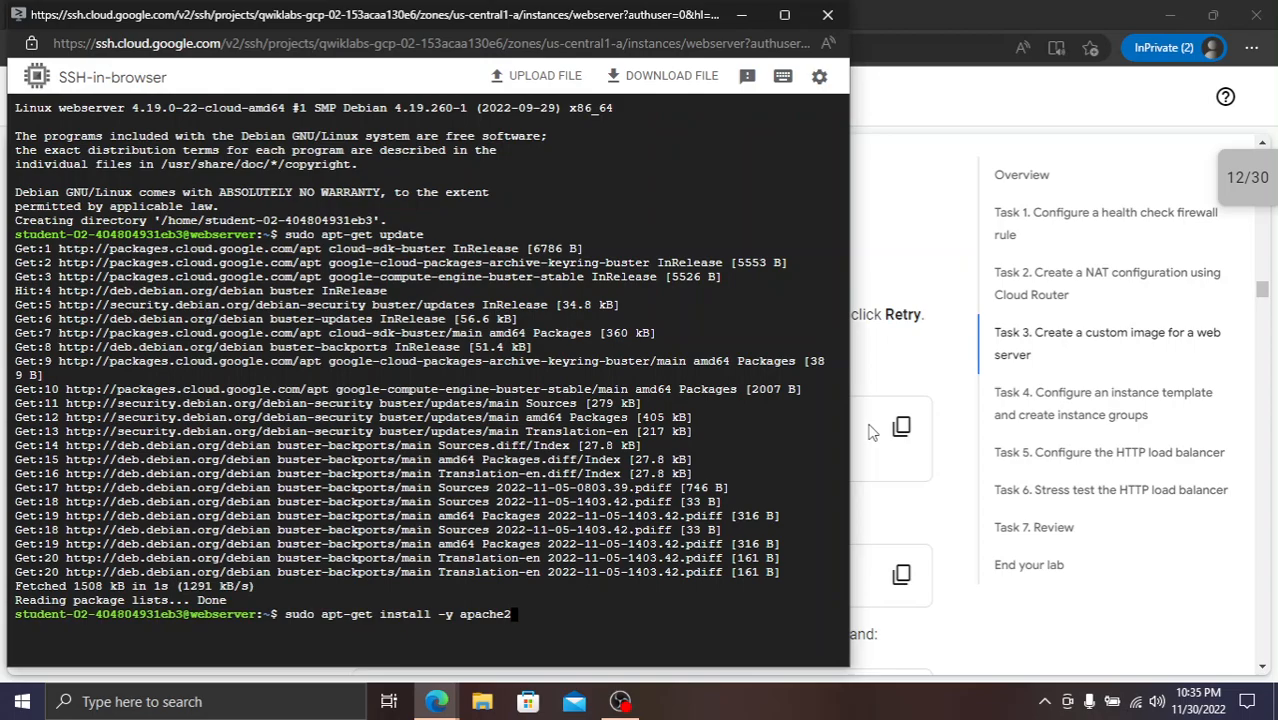
key(Return)
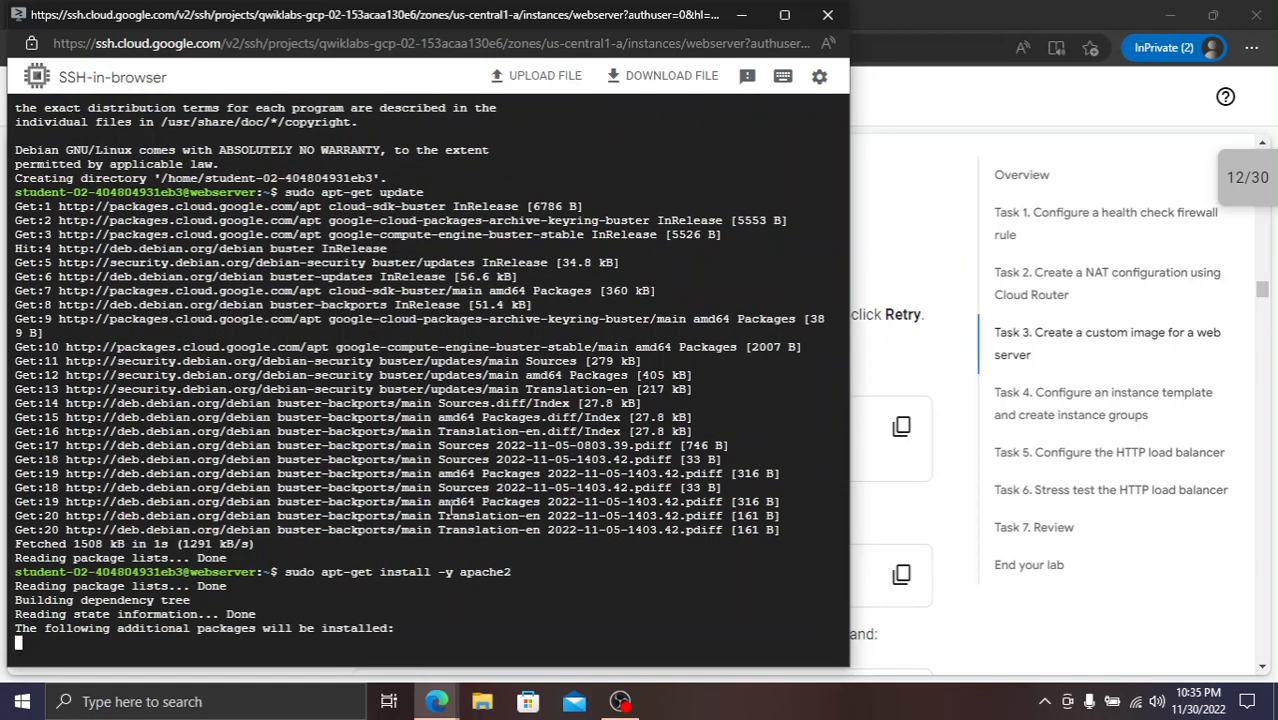
- Copy the lab's Apache start command and run sudo service apache2 start in the SSH terminal
key(alt+Tab)
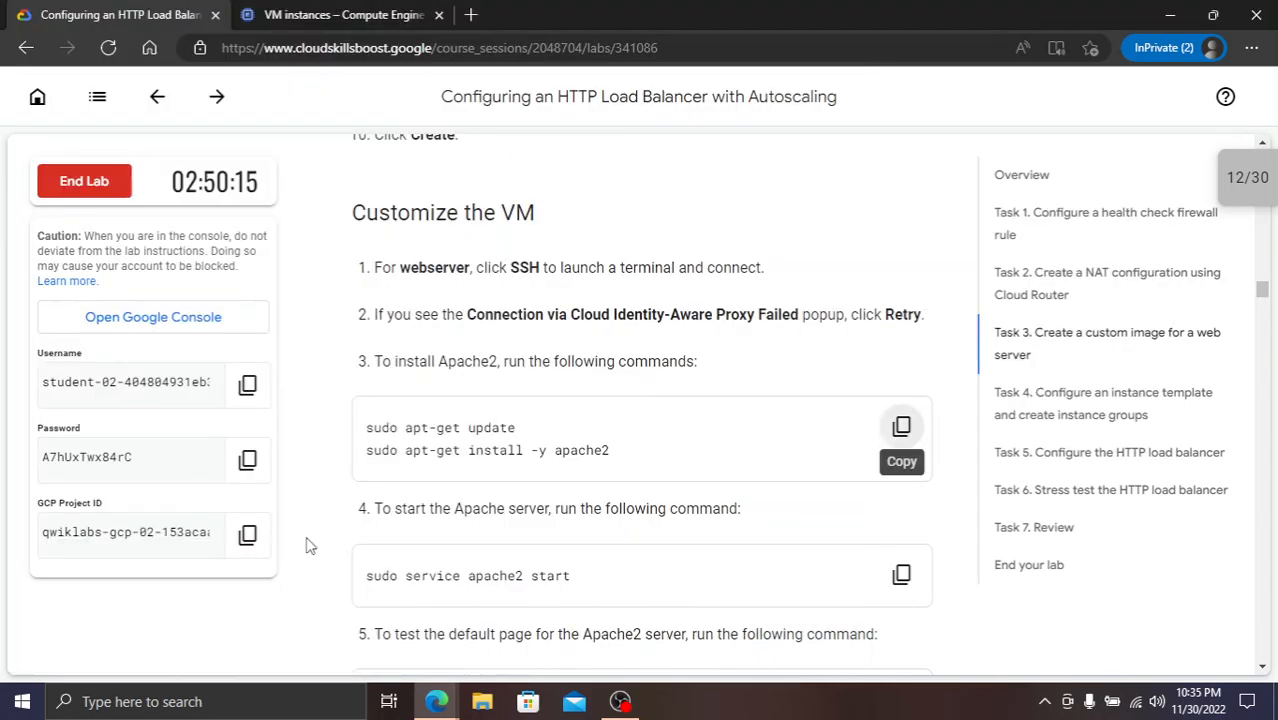
scroll(517, 458, down, 1)
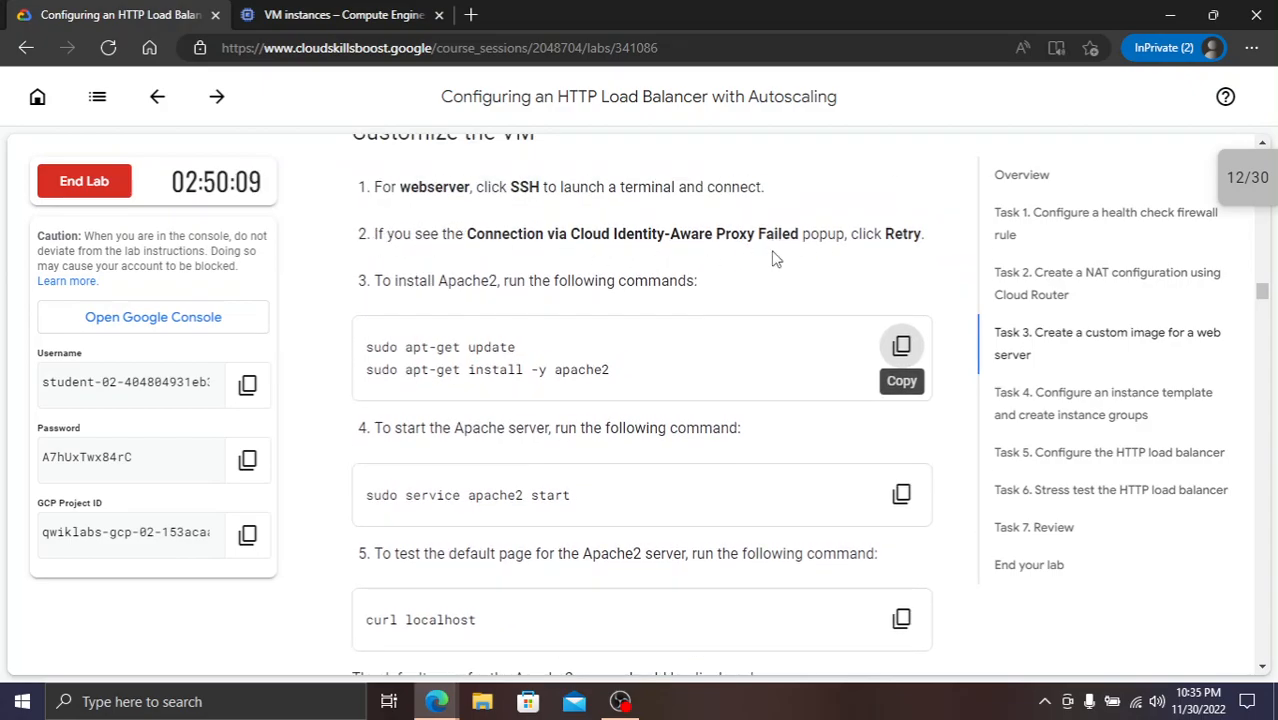
scroll(770, 265, down, 2)
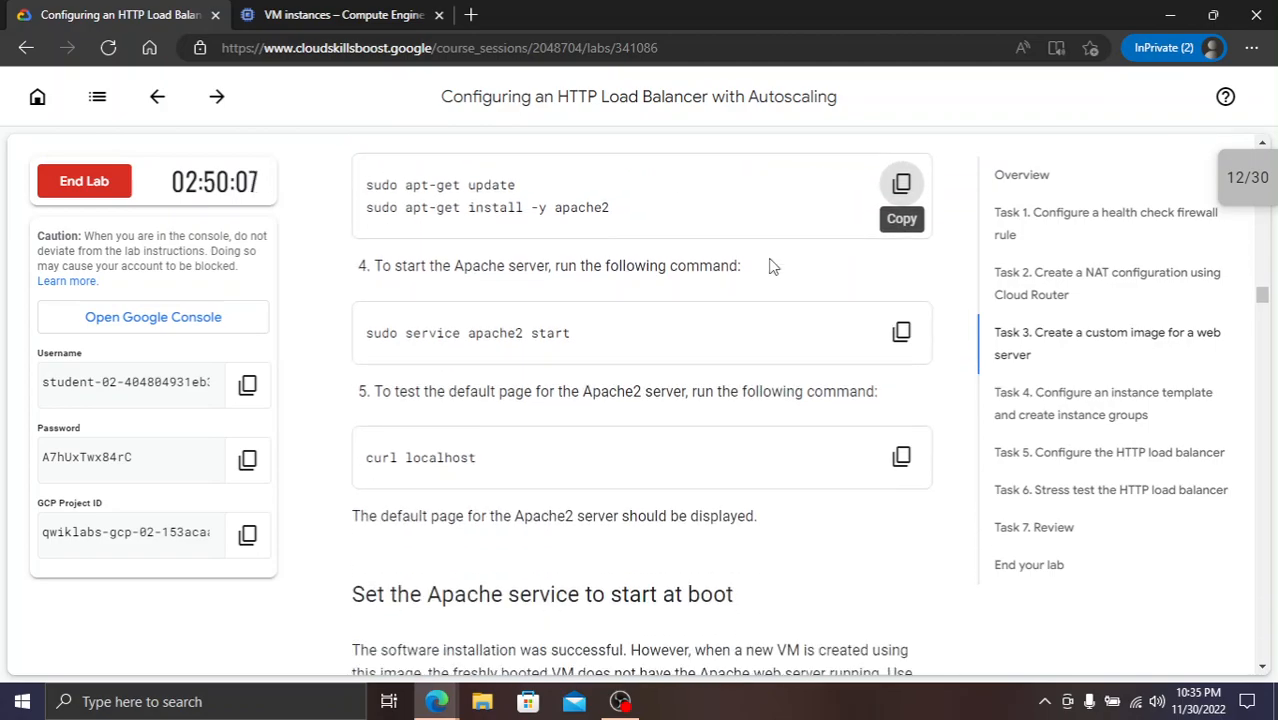
click(901, 331)
key(alt+Tab)
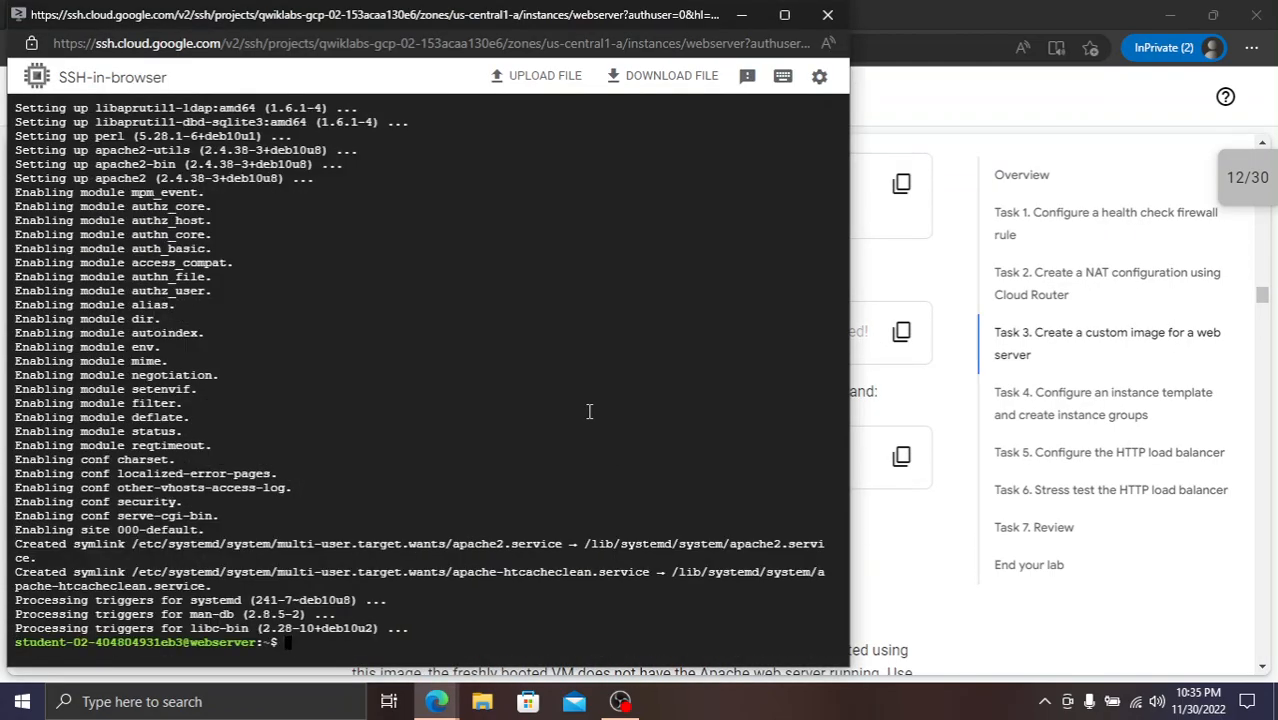
key(ctrl+v)
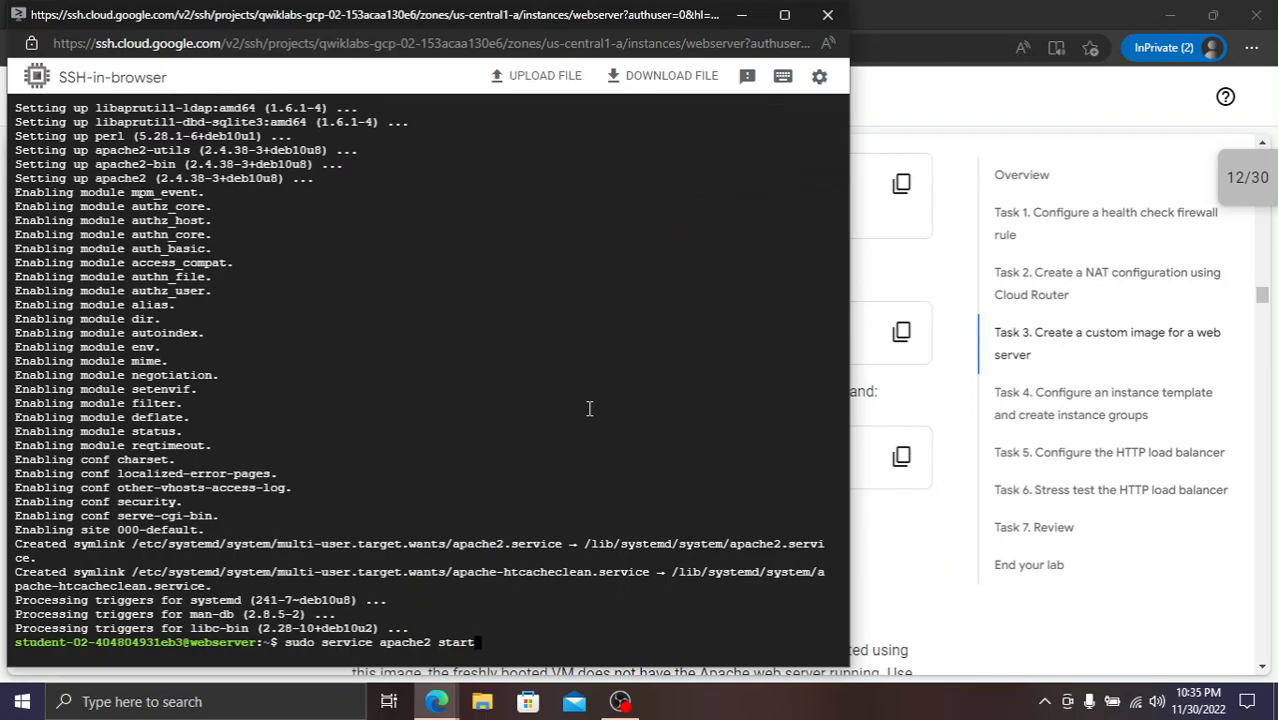
key(Return)
- Test the Apache2 default page by running the lab's curl localhost command in the SSH terminal
key(alt+Tab)
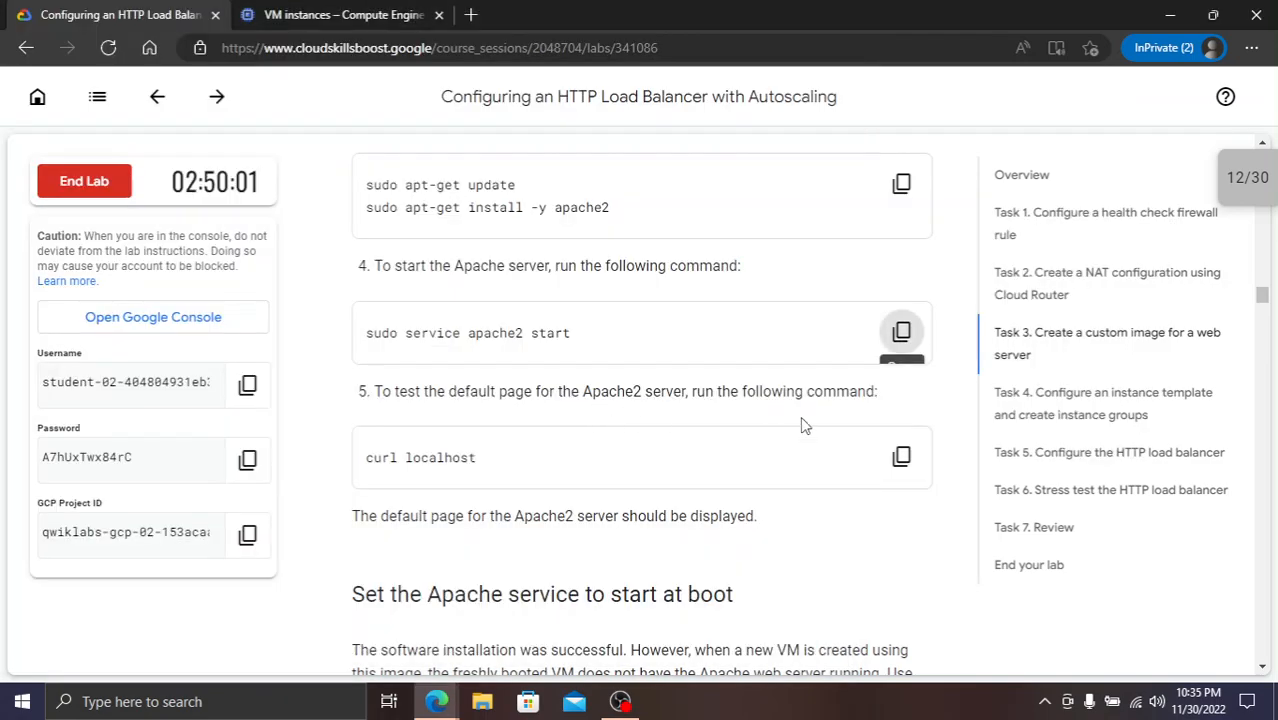
click(901, 457)
key(alt+Tab)
key(ctrl+v)
key(Return)
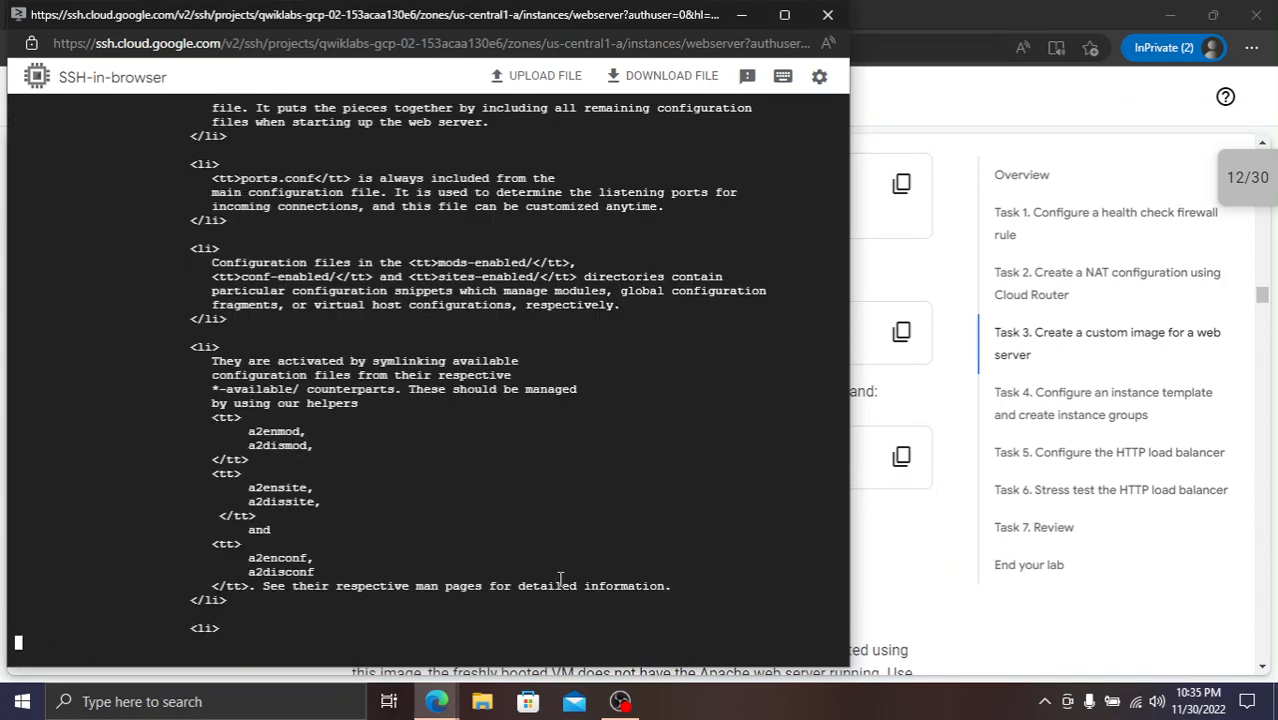
- Read the lab's instructions for starting Apache at boot and check the VM instances list and the terminal's curl output
key(alt+Tab)
scroll(566, 478, down, 2)
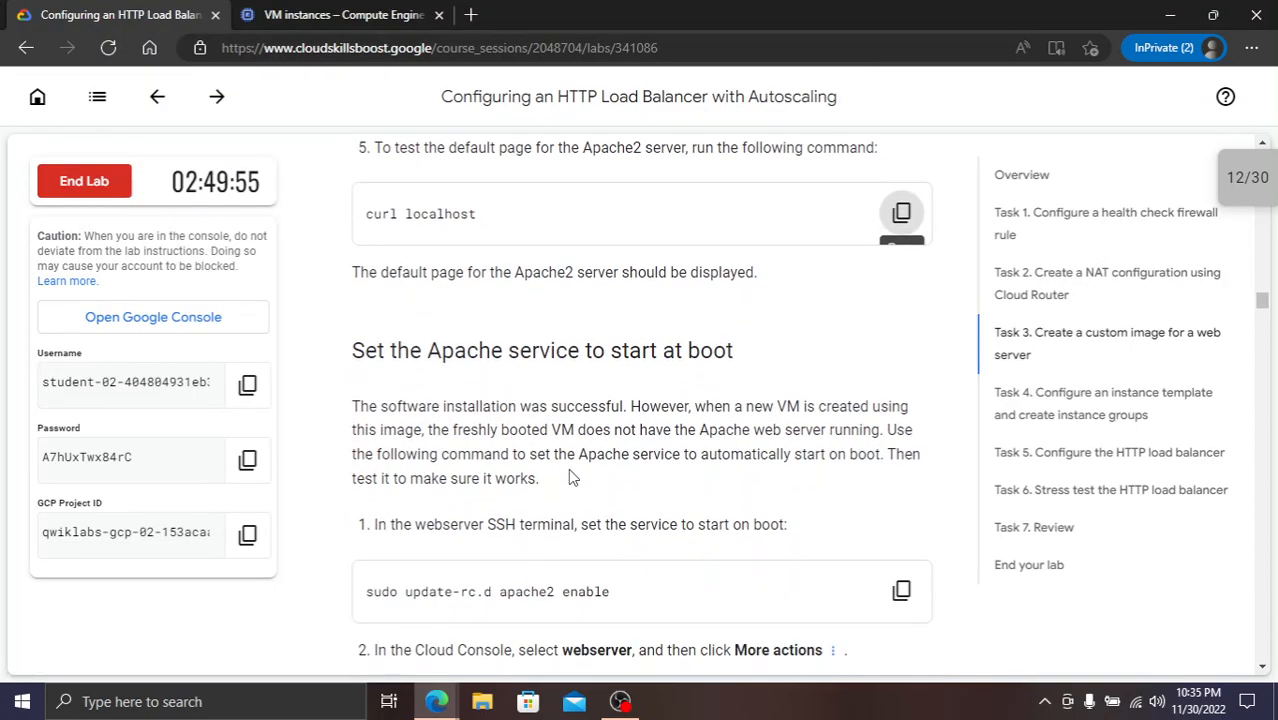
scroll(568, 478, down, 1)
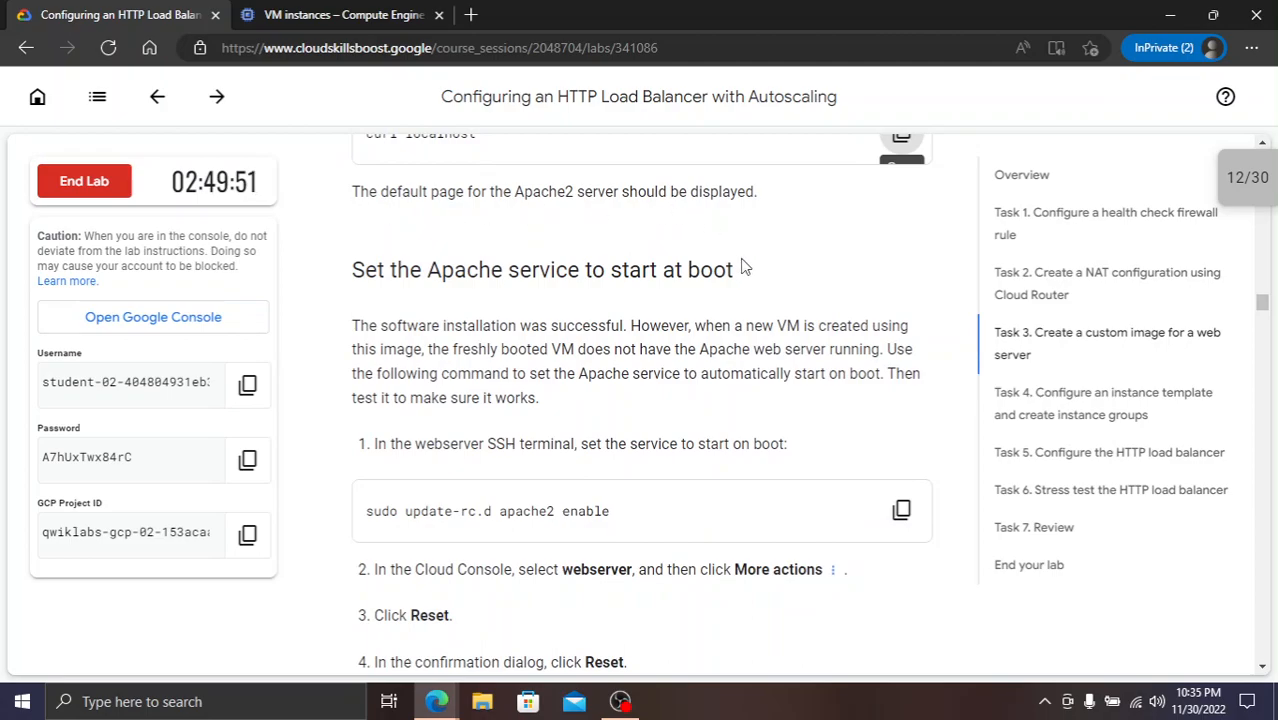
scroll(744, 266, down, 1)
click(288, 12)
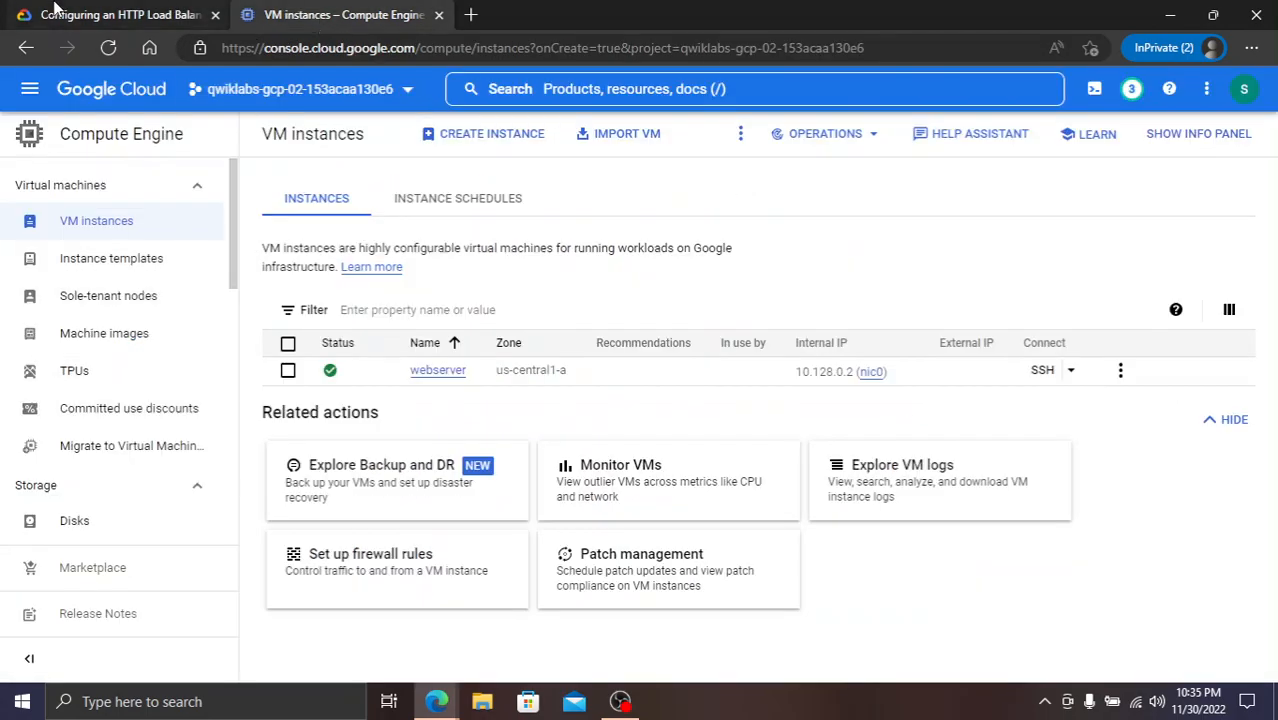
click(85, 12)
key(alt+Tab)
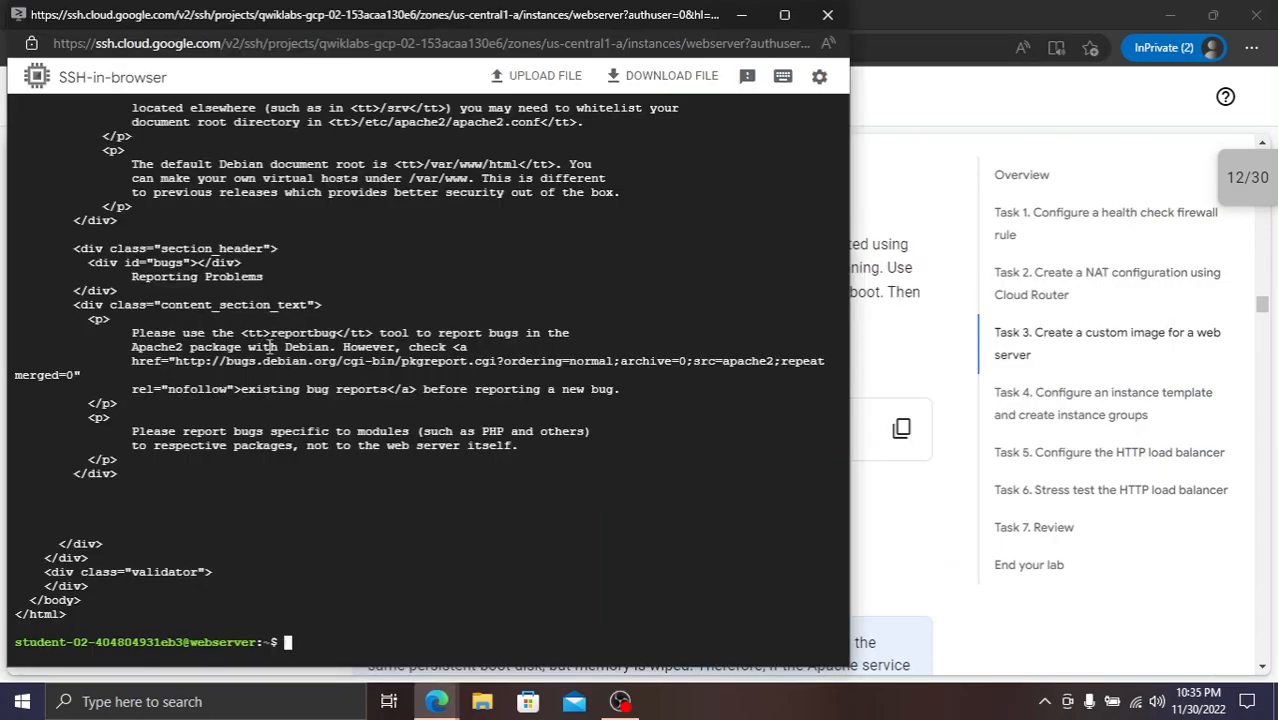
key(alt+Tab)
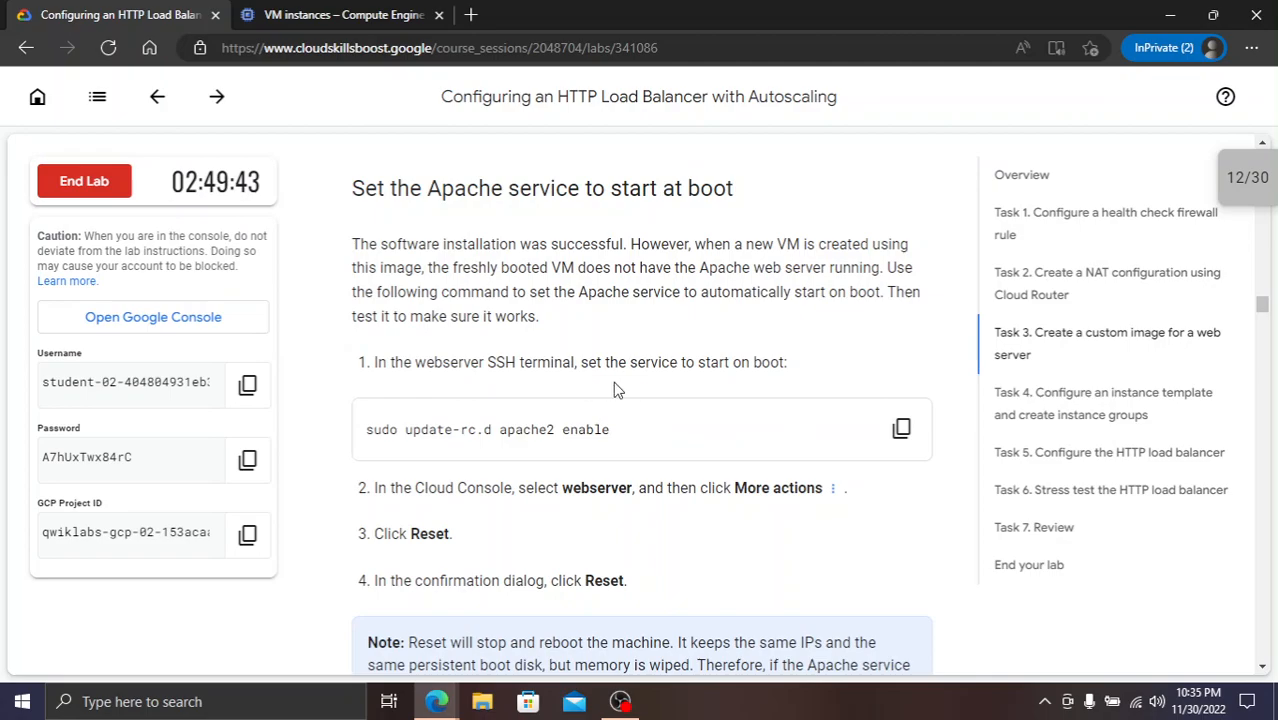
- Set Apache to start at boot by running the lab's sudo update-rc.d apache2 enable command in the terminal, then return to the instructions
click(901, 428)
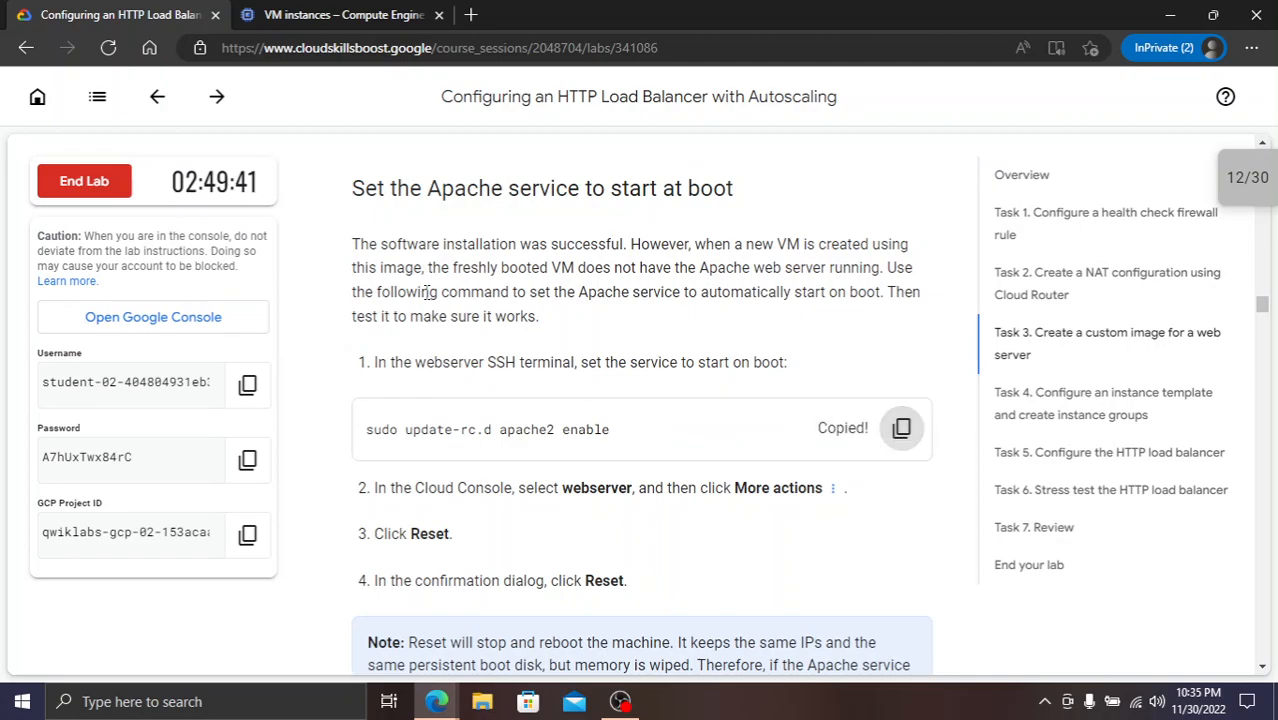
key(alt+Tab)
key(ctrl+v)
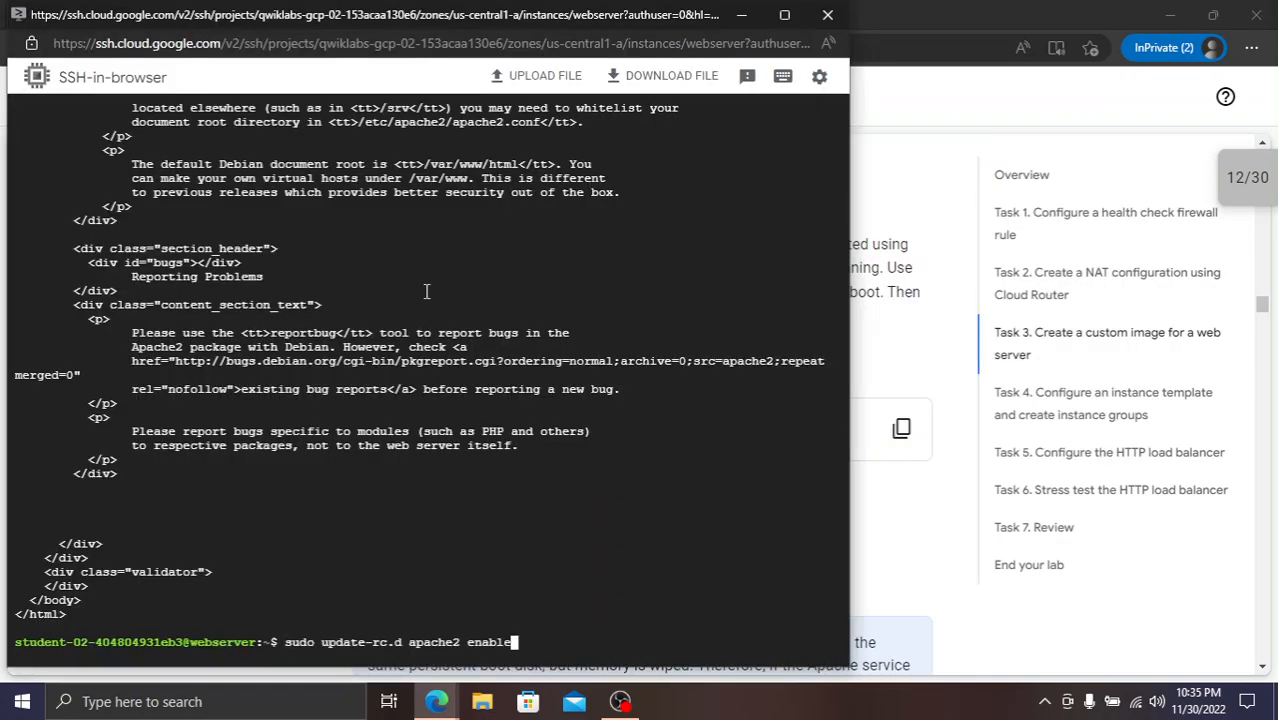
key(Return)
key(alt+Tab)
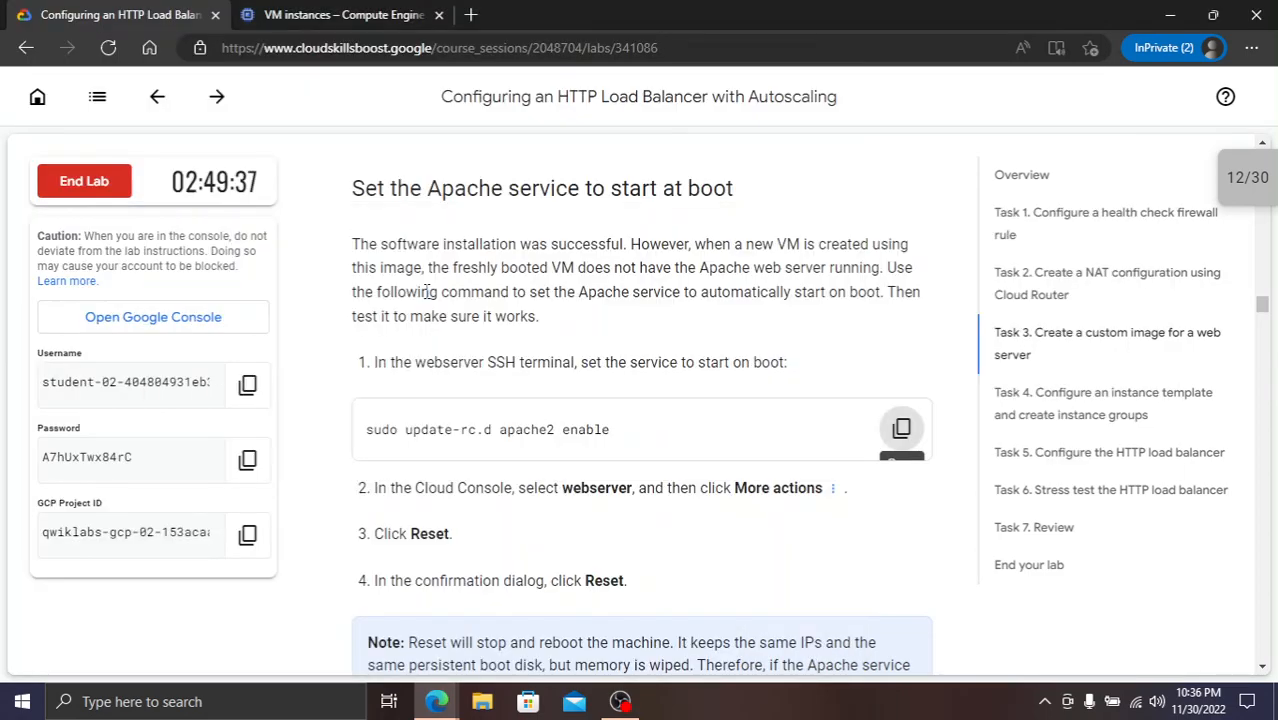
- Reset the webserver VM instance as the lab's start-at-boot instructions direct, and confirm the reset
scroll(570, 380, down, 1)
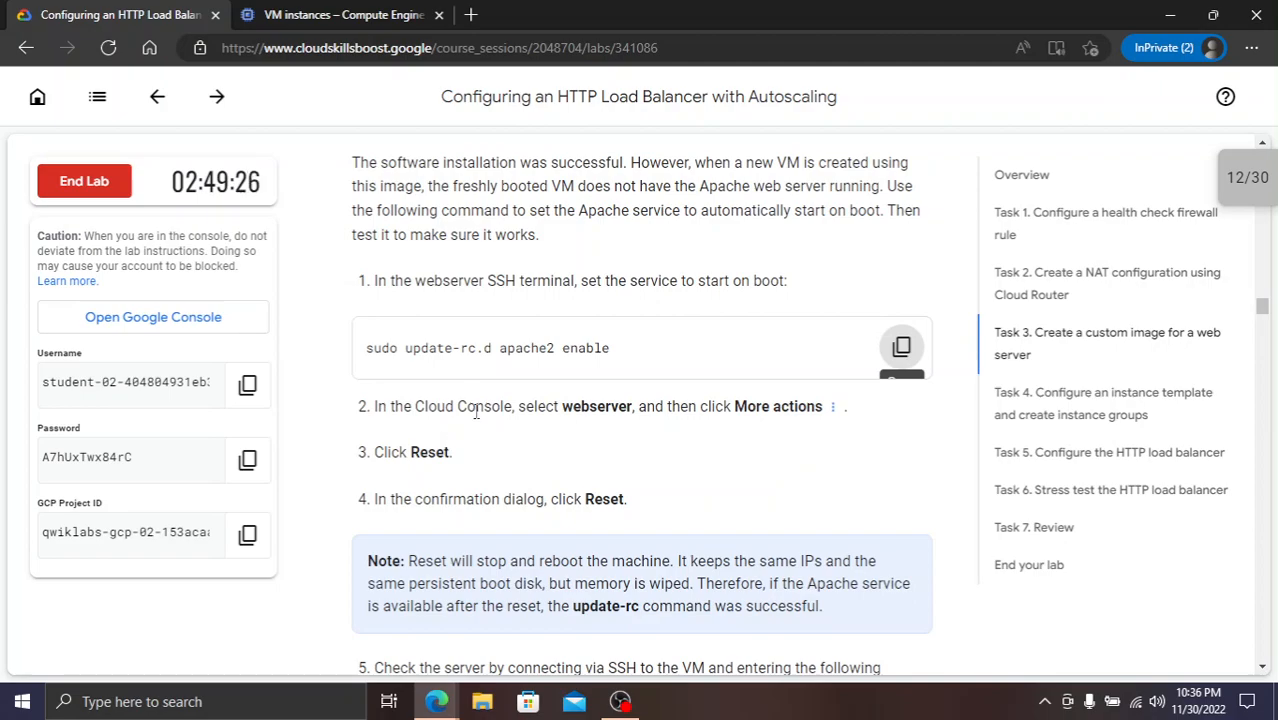
click(294, 10)
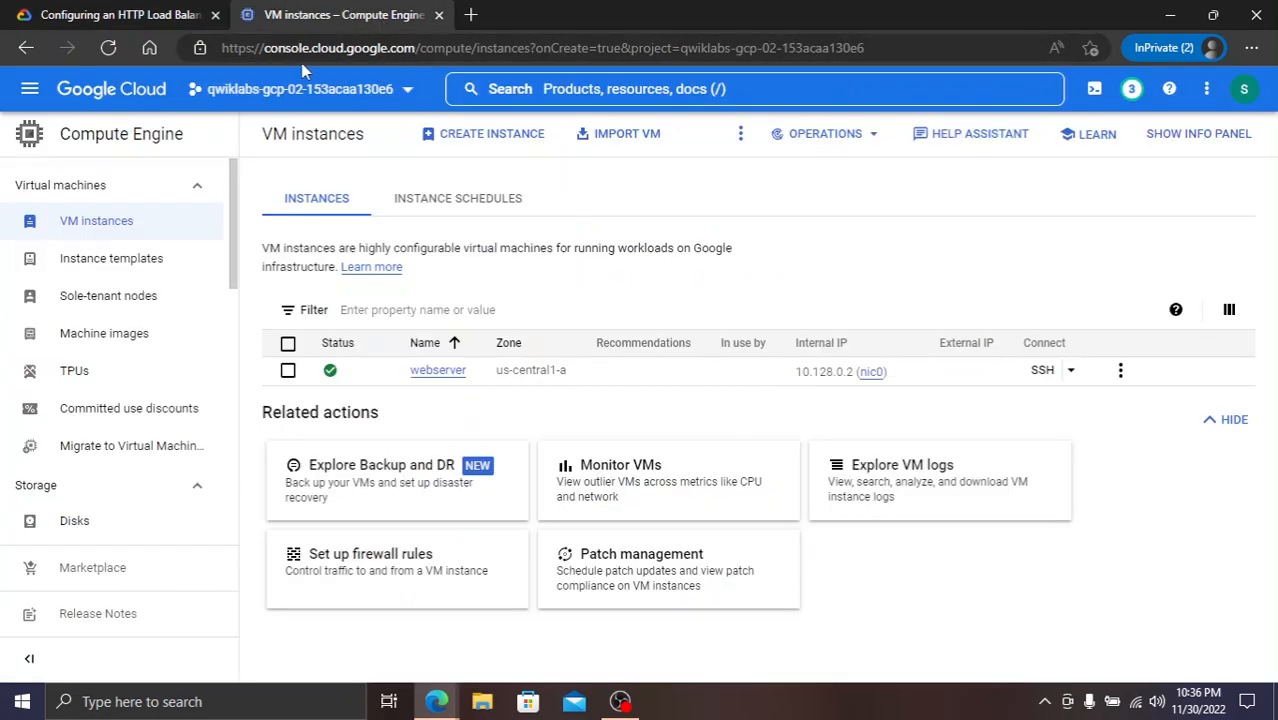
click(84, 10)
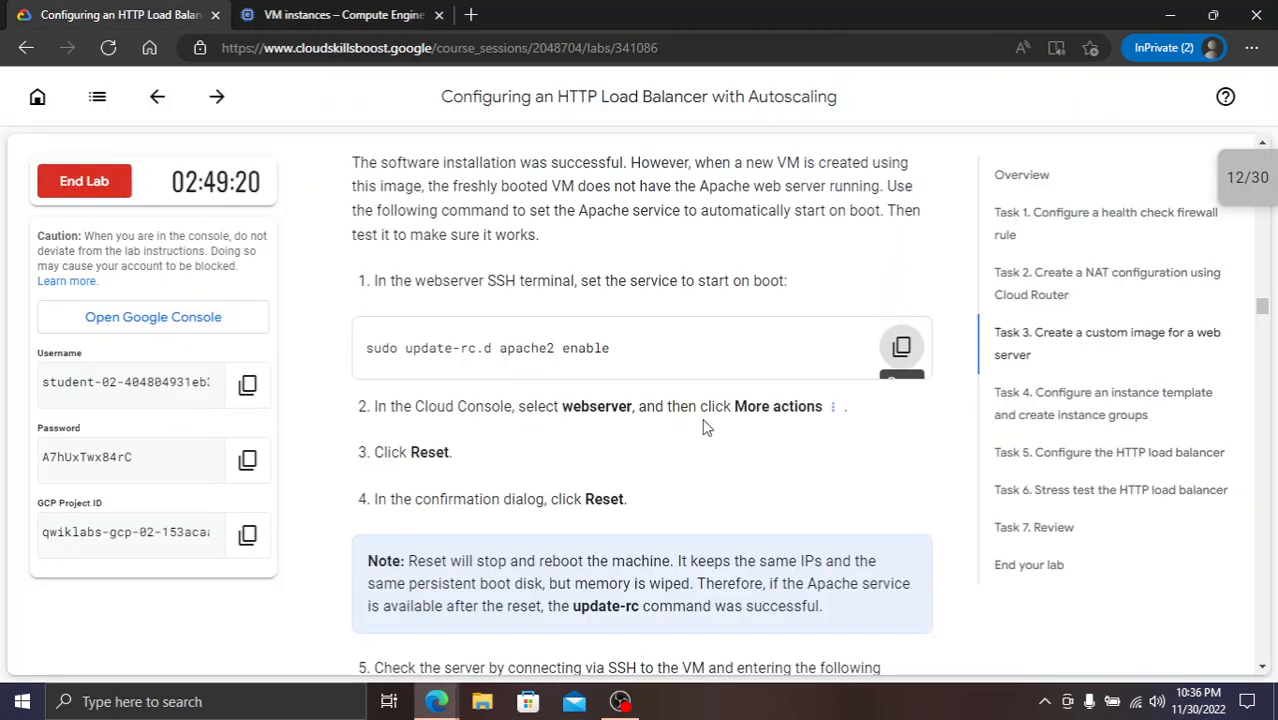
click(452, 12)
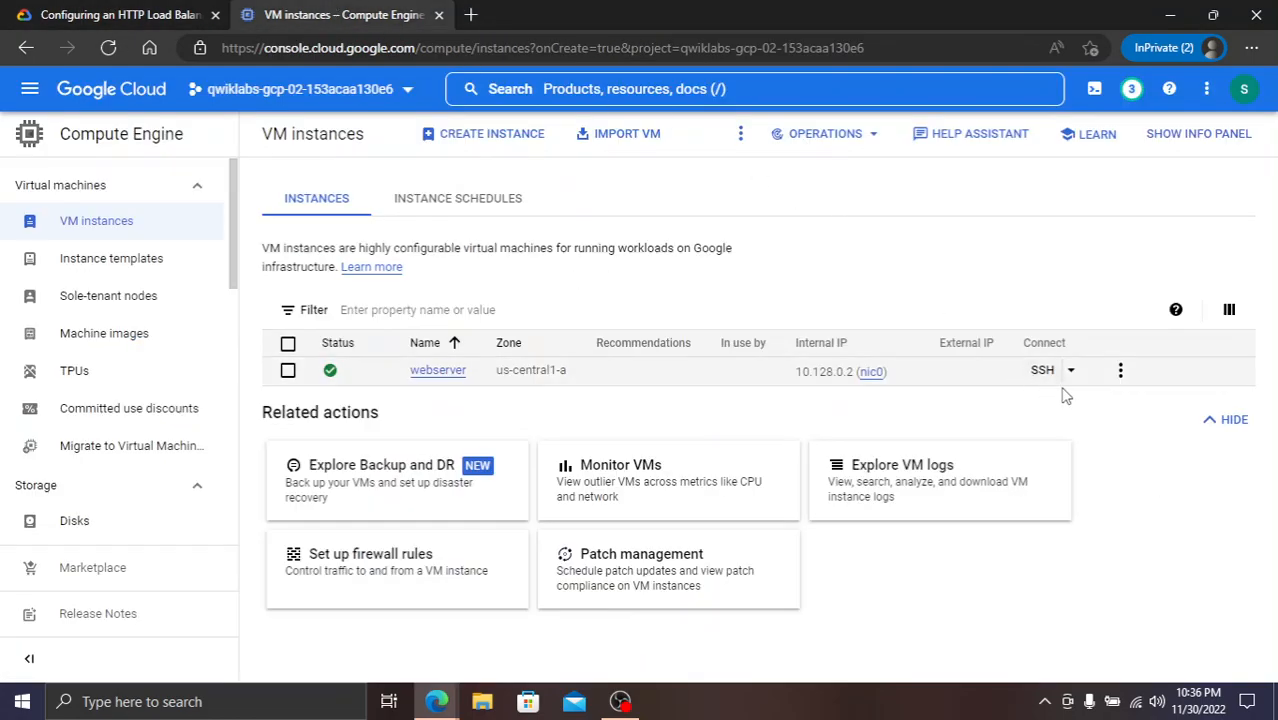
click(1121, 373)
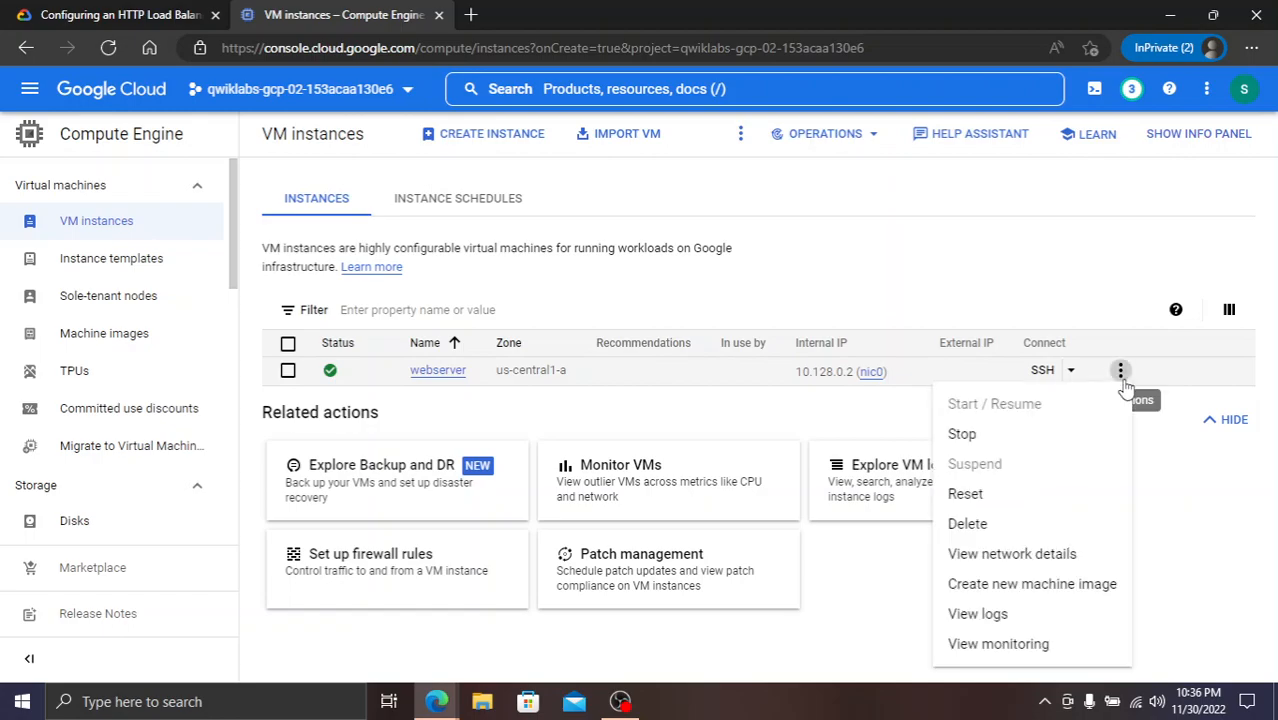
click(165, 5)
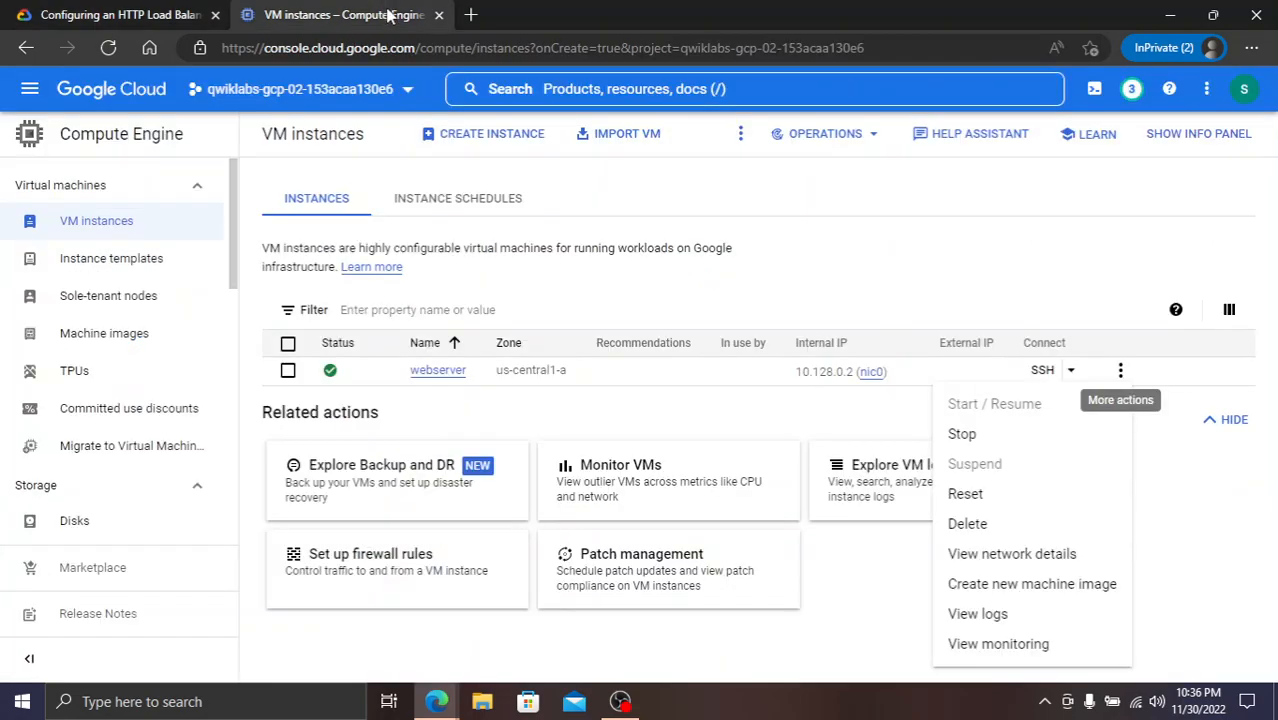
click(388, 14)
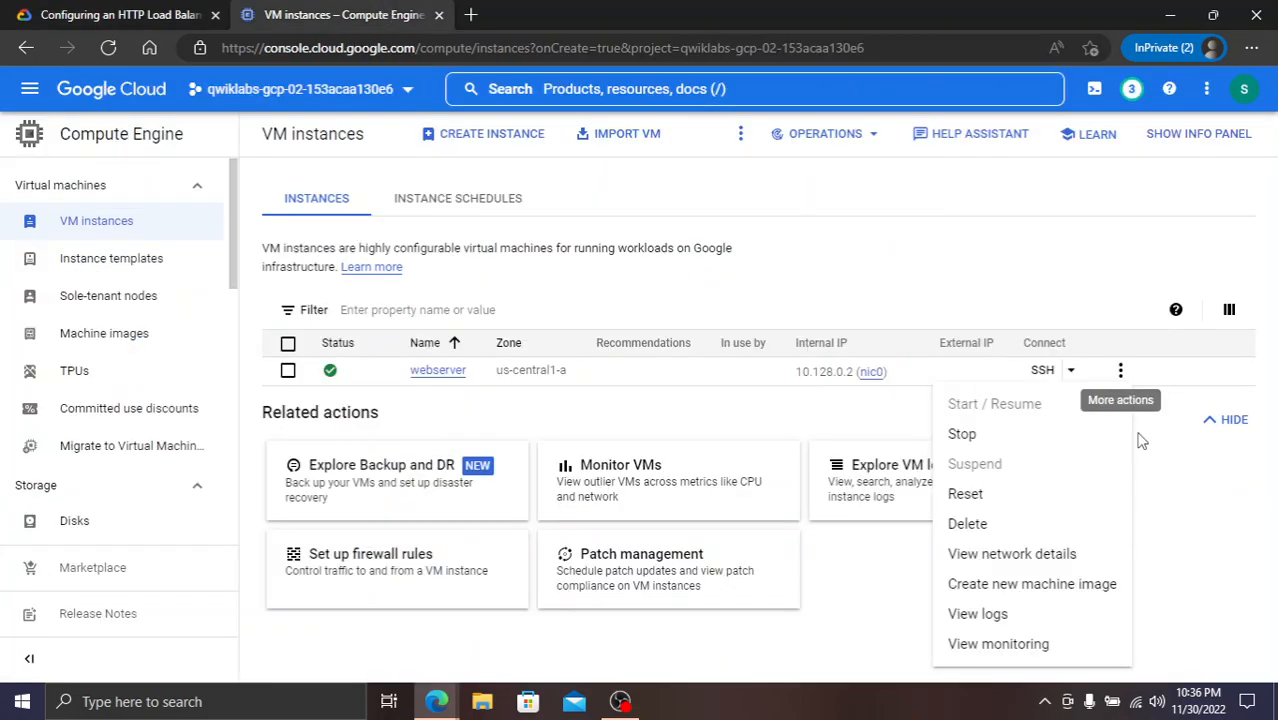
click(990, 496)
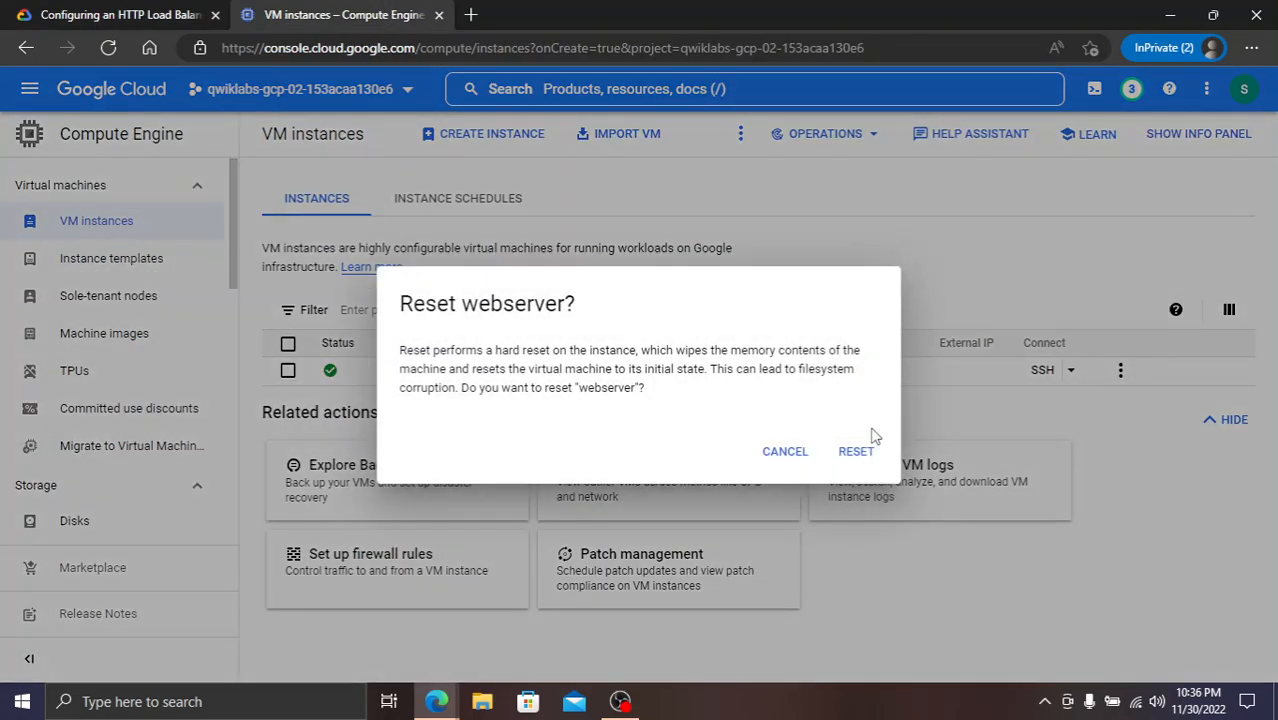
click(851, 453)
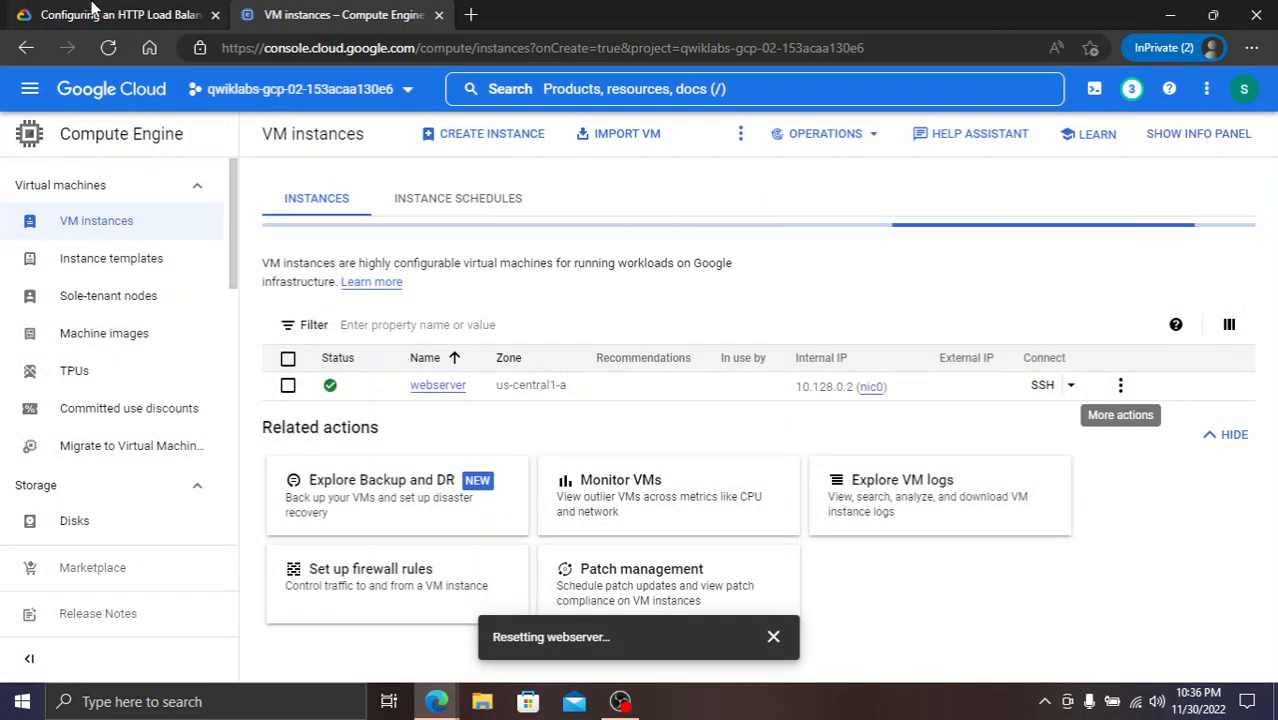
- Read the lab's Apache status check, look up the webserver reset's progress in the VM instances list and dismiss its notification
click(93, 8)
scroll(778, 304, down, 4)
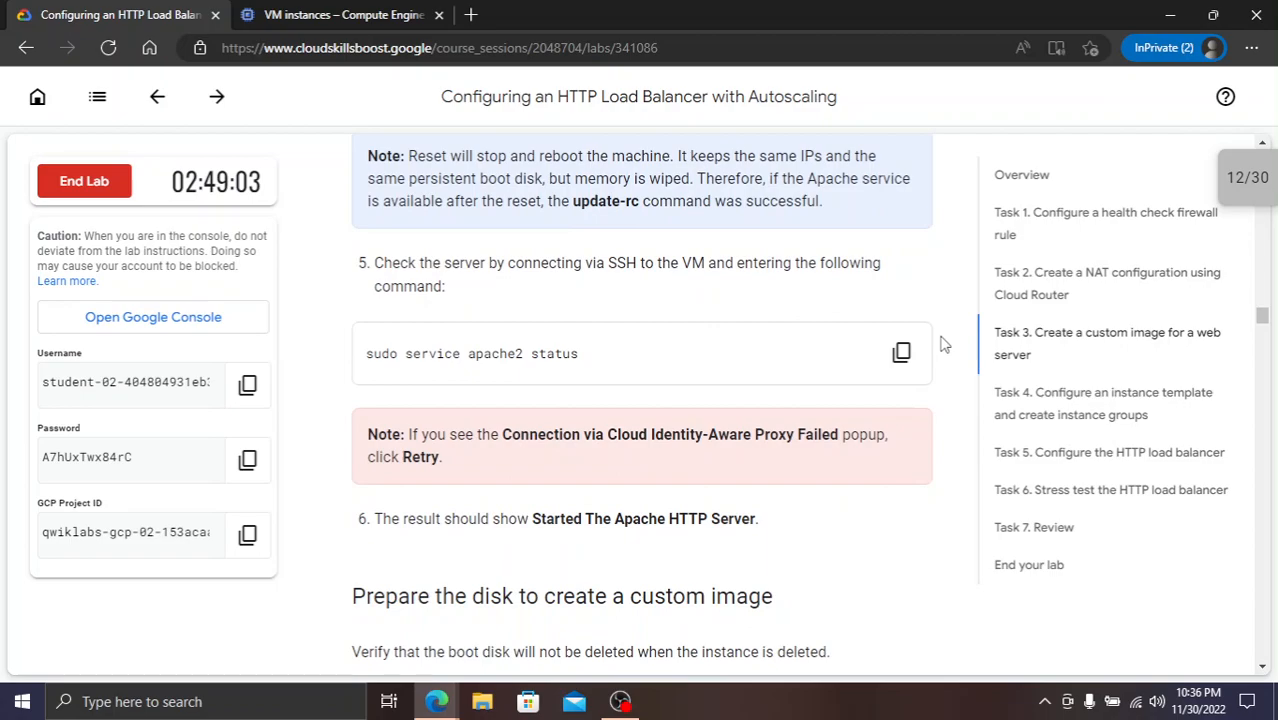
click(901, 352)
click(318, 14)
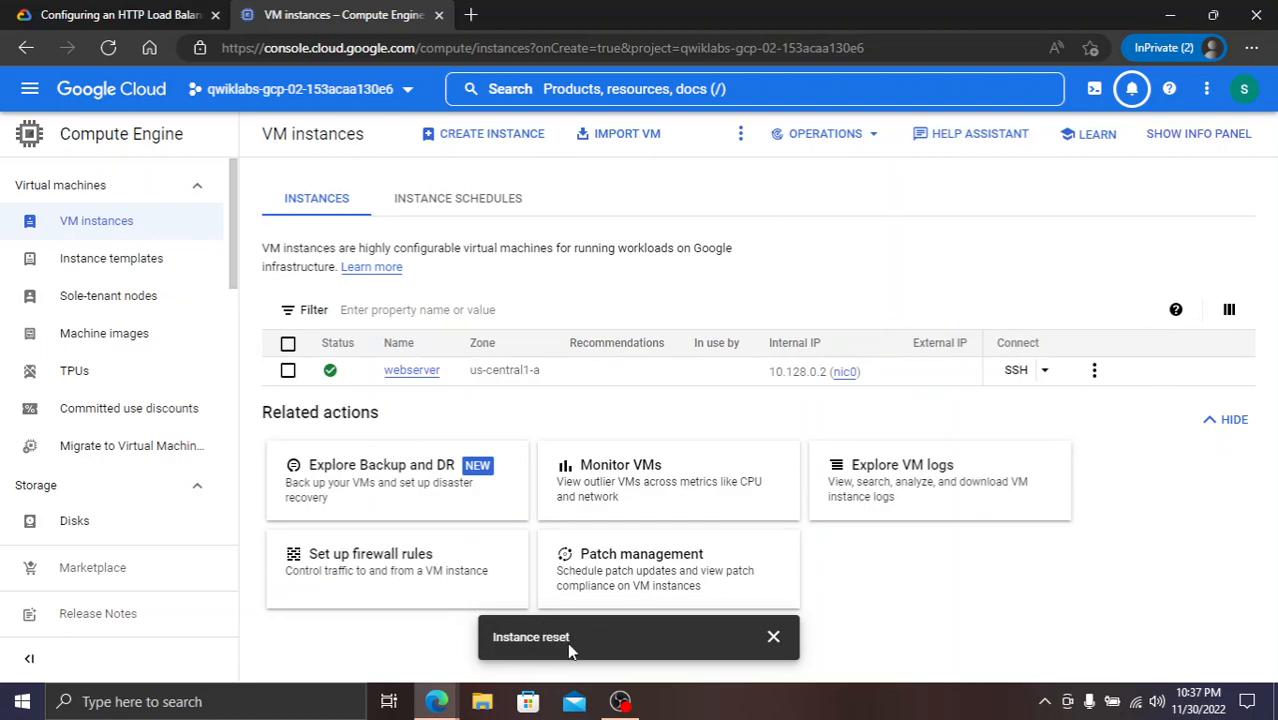
click(773, 636)
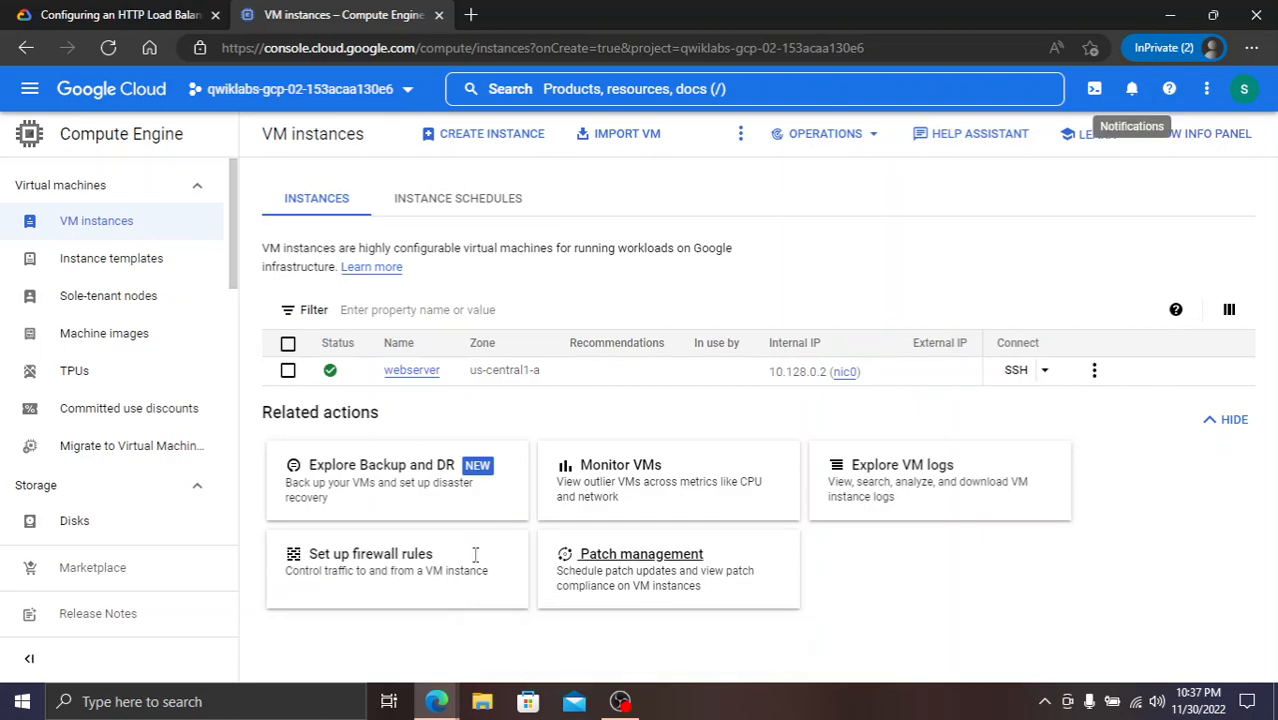
click(155, 12)
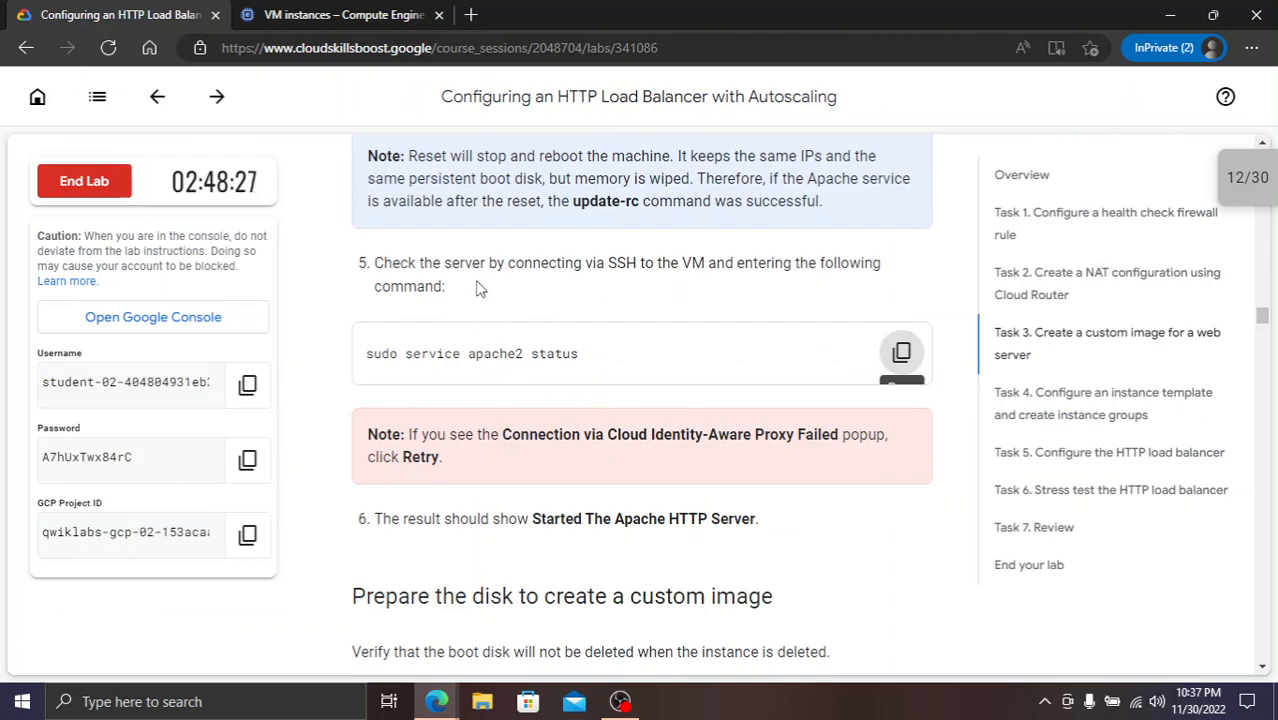
- Copy the lab's status command and run sudo service apache2 status in the webserver's SSH terminal, then return to the instructions
click(891, 361)
key(alt+Tab)
click(163, 431)
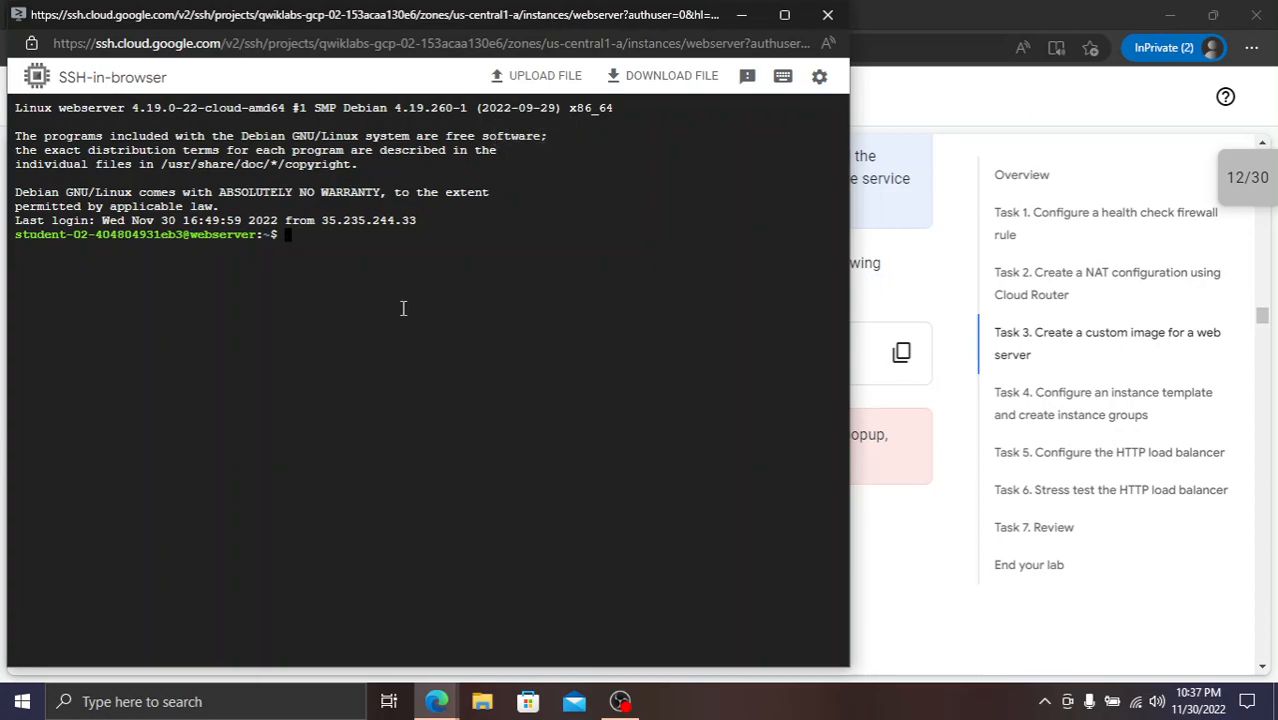
key(ctrl+v)
key(Return)
key(alt+Tab)
- Delete the webserver VM instance following the lab's instructions for preparing the disk, and confirm the deletion
scroll(743, 485, down, 2)
scroll(745, 486, down, 1)
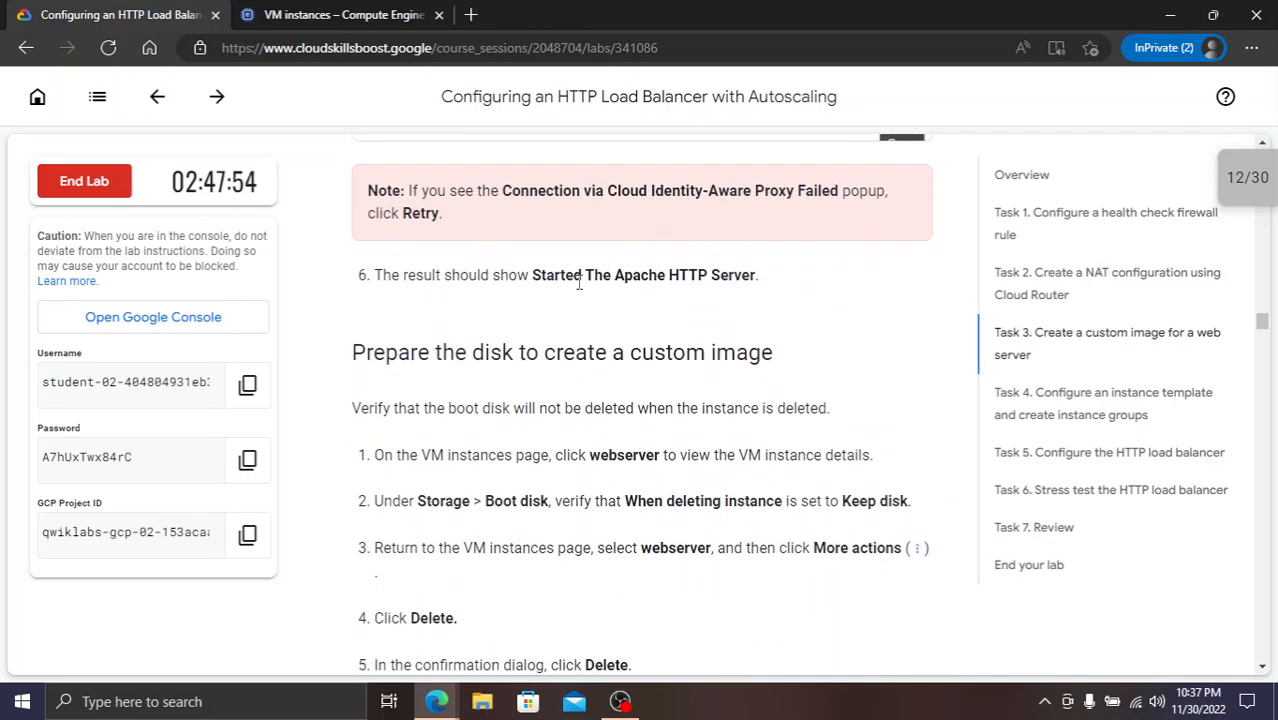
scroll(545, 300, down, 2)
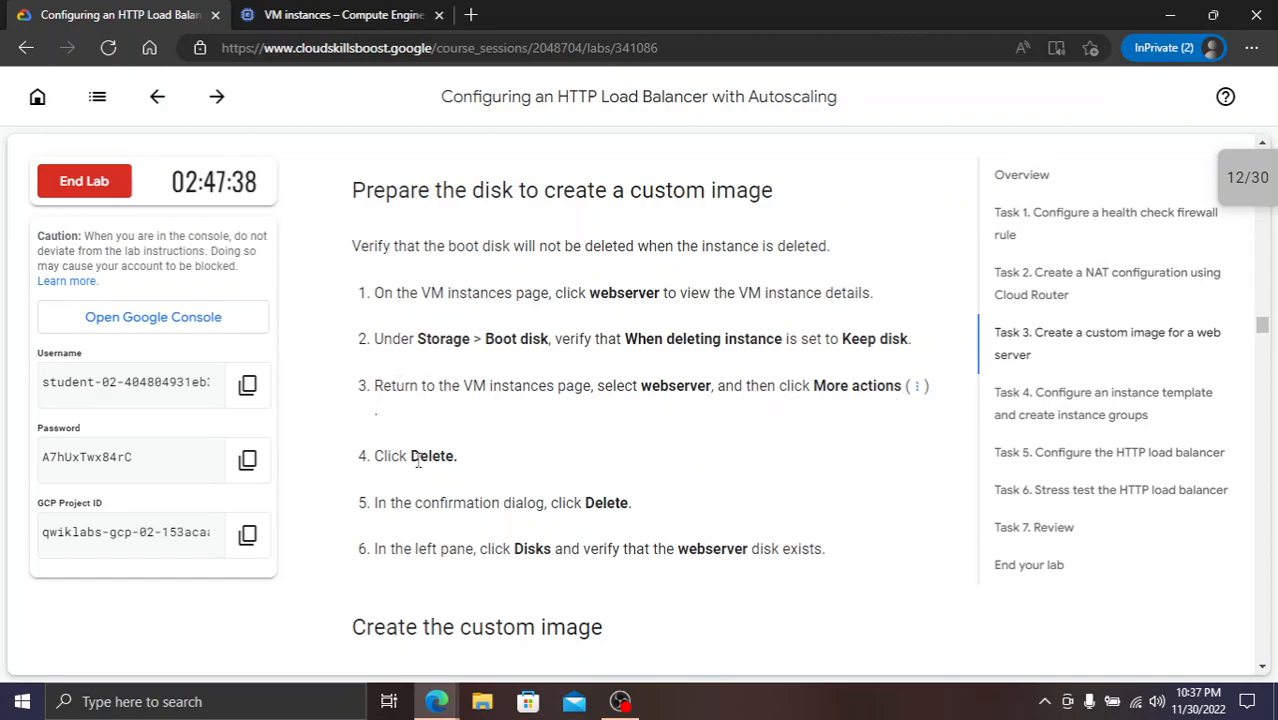
scroll(490, 467, down, 1)
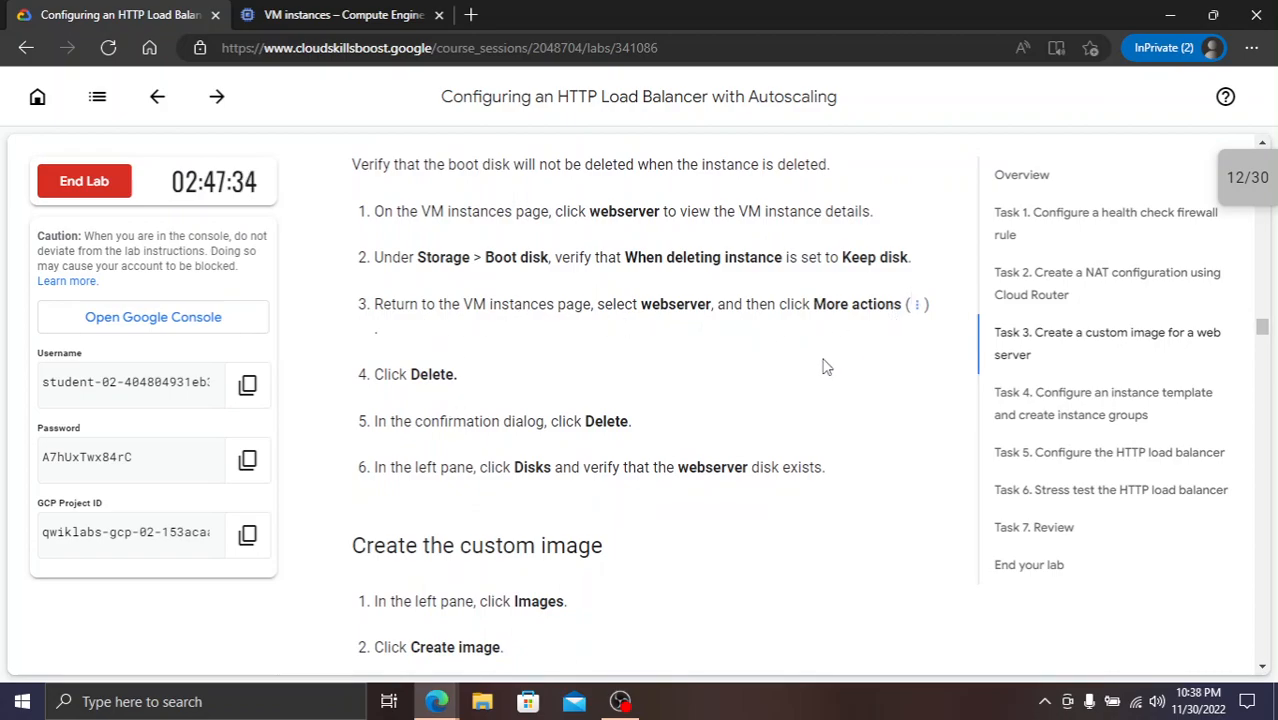
click(352, 12)
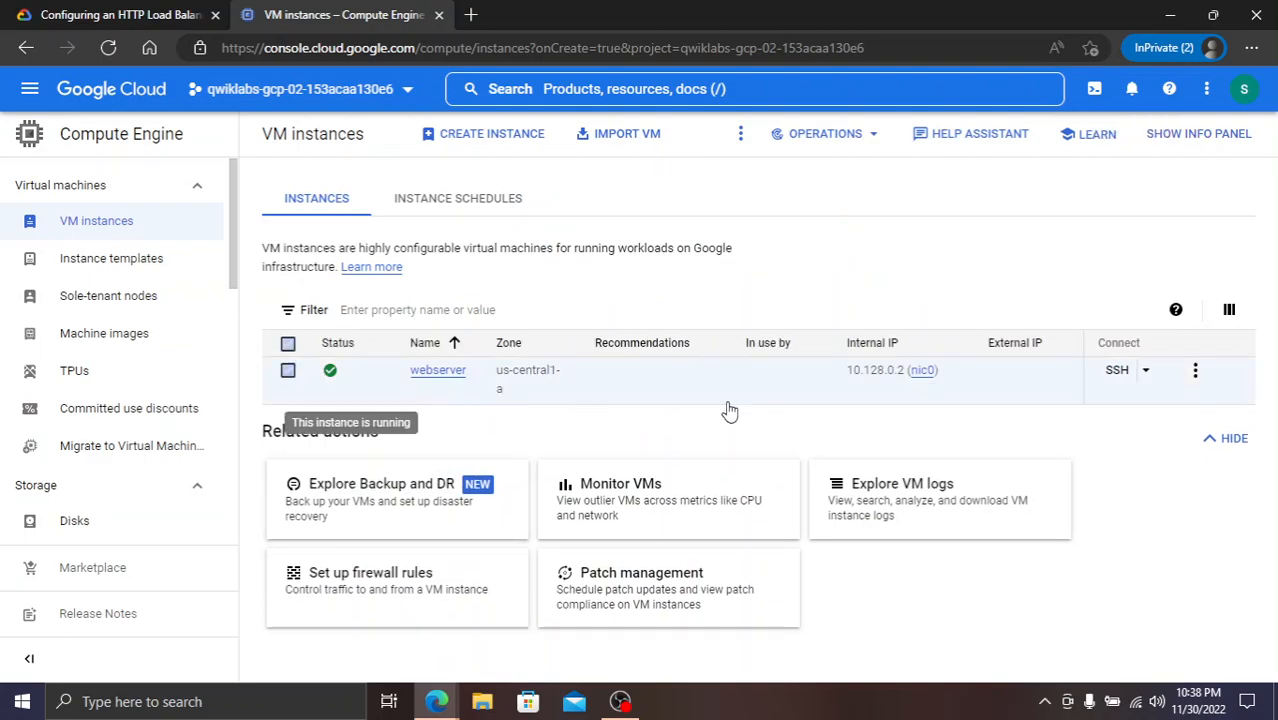
click(1195, 372)
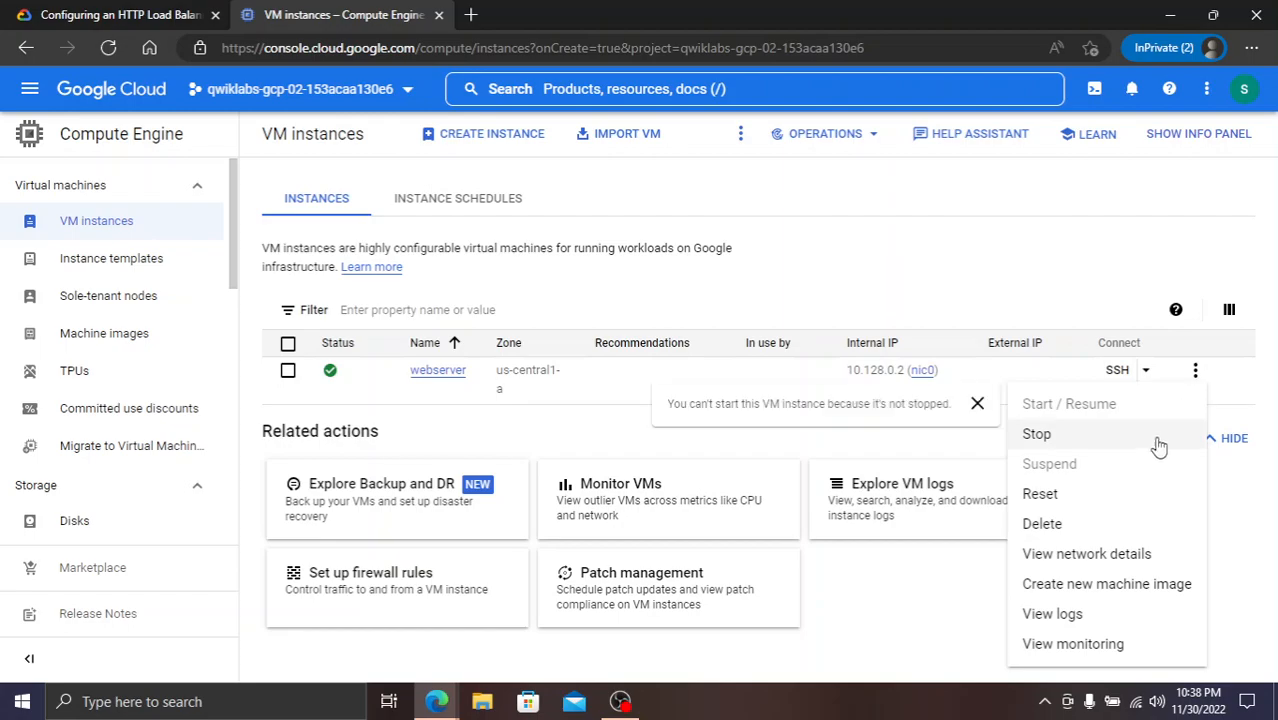
click(1058, 524)
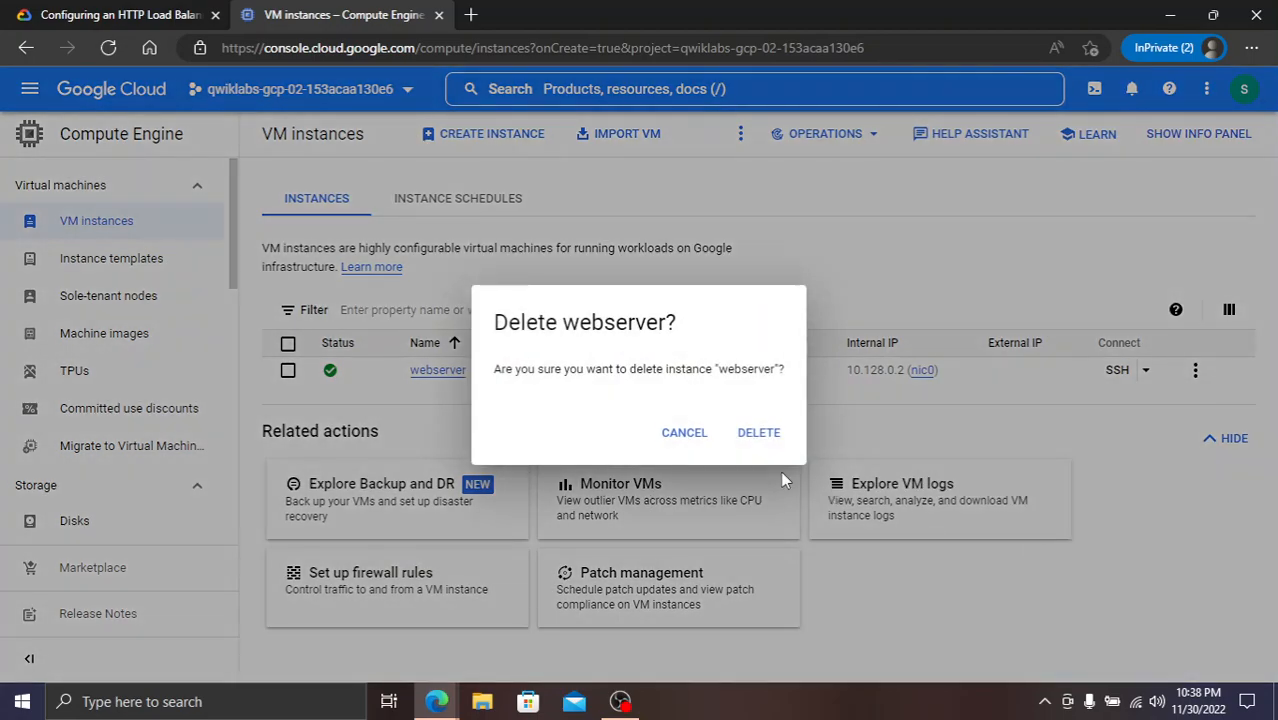
click(758, 437)
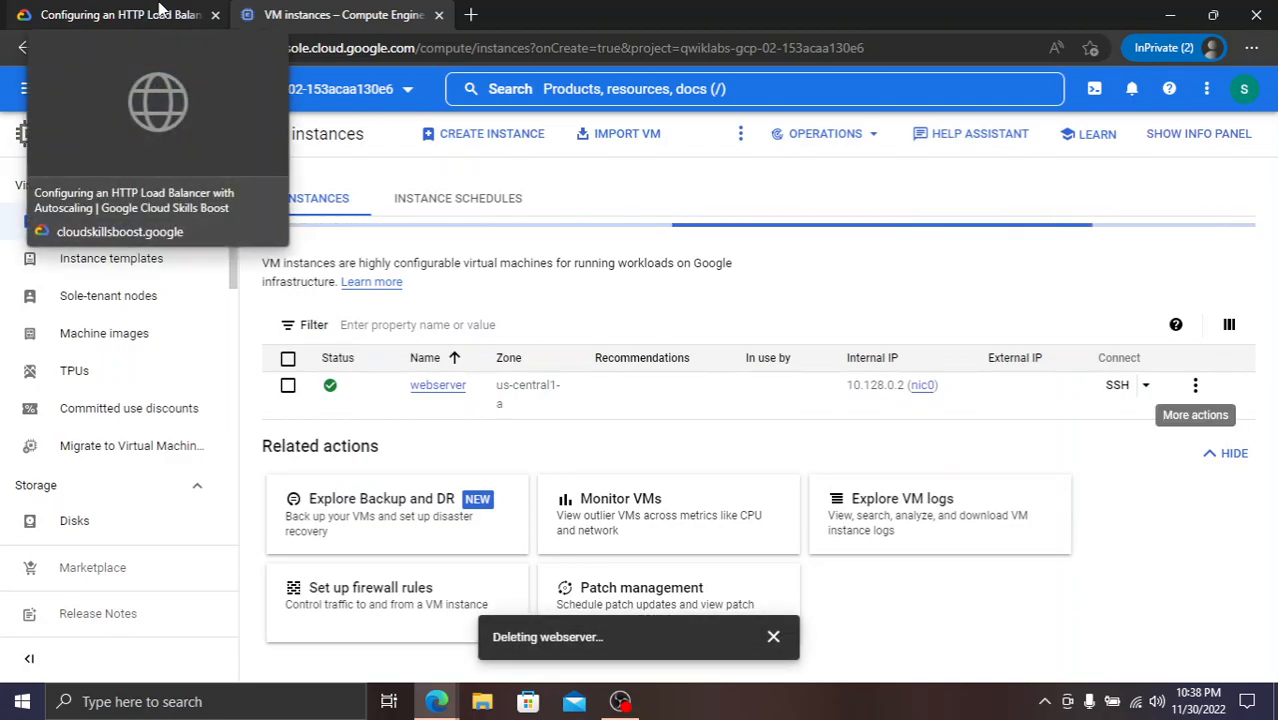
- Read the lab's instructions for verifying the disk and creating the custom image, and check the VM instances list for the webserver deletion
click(160, 12)
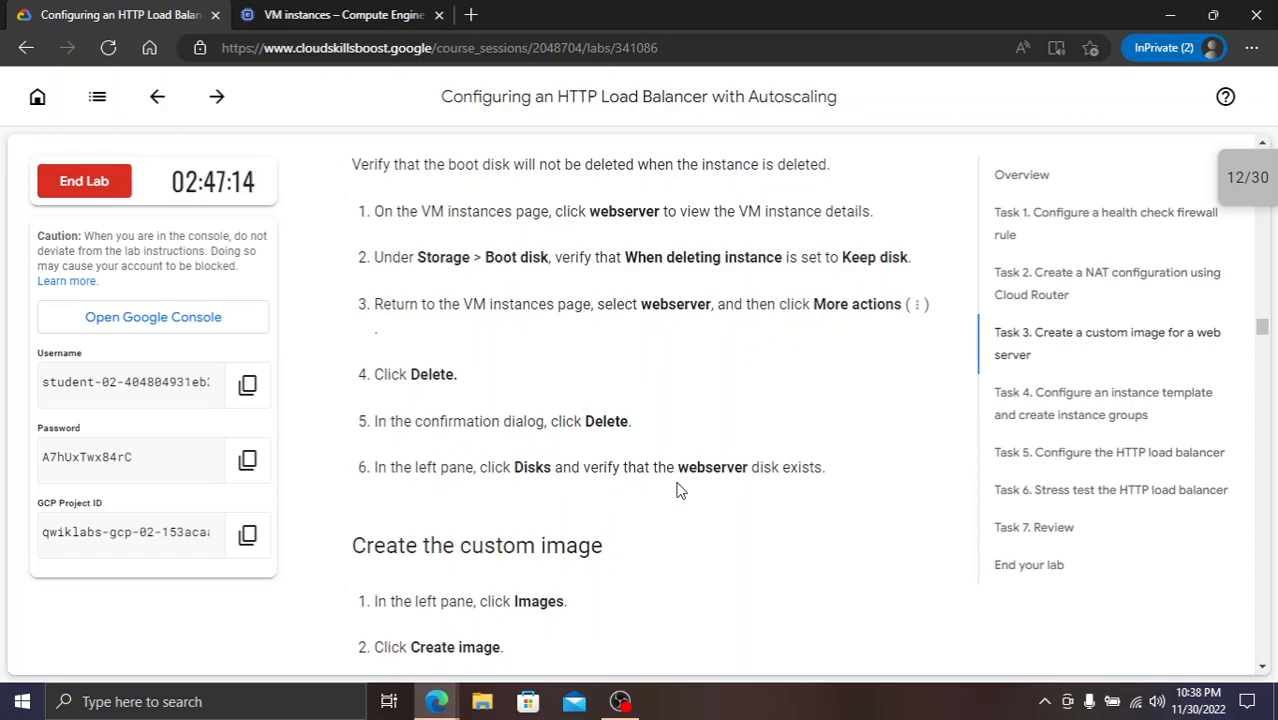
scroll(677, 490, down, 3)
scroll(453, 356, down, 1)
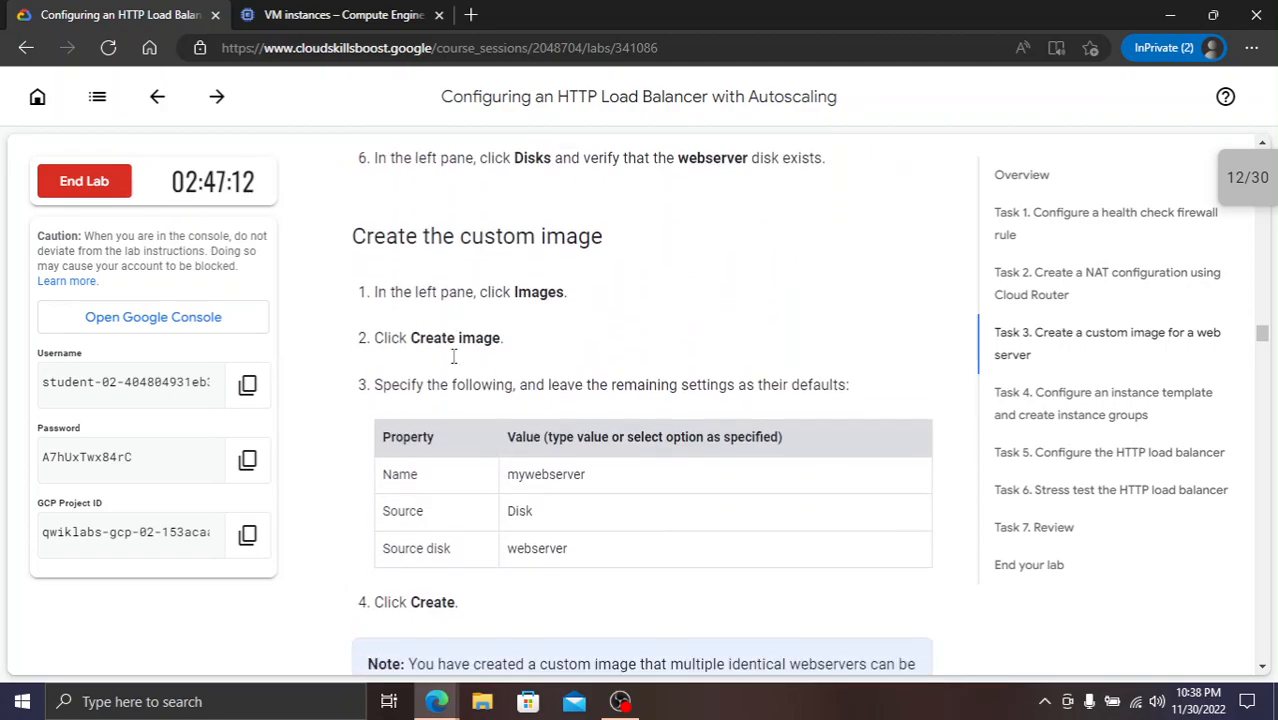
scroll(453, 356, up, 1)
key(ctrl+Tab)
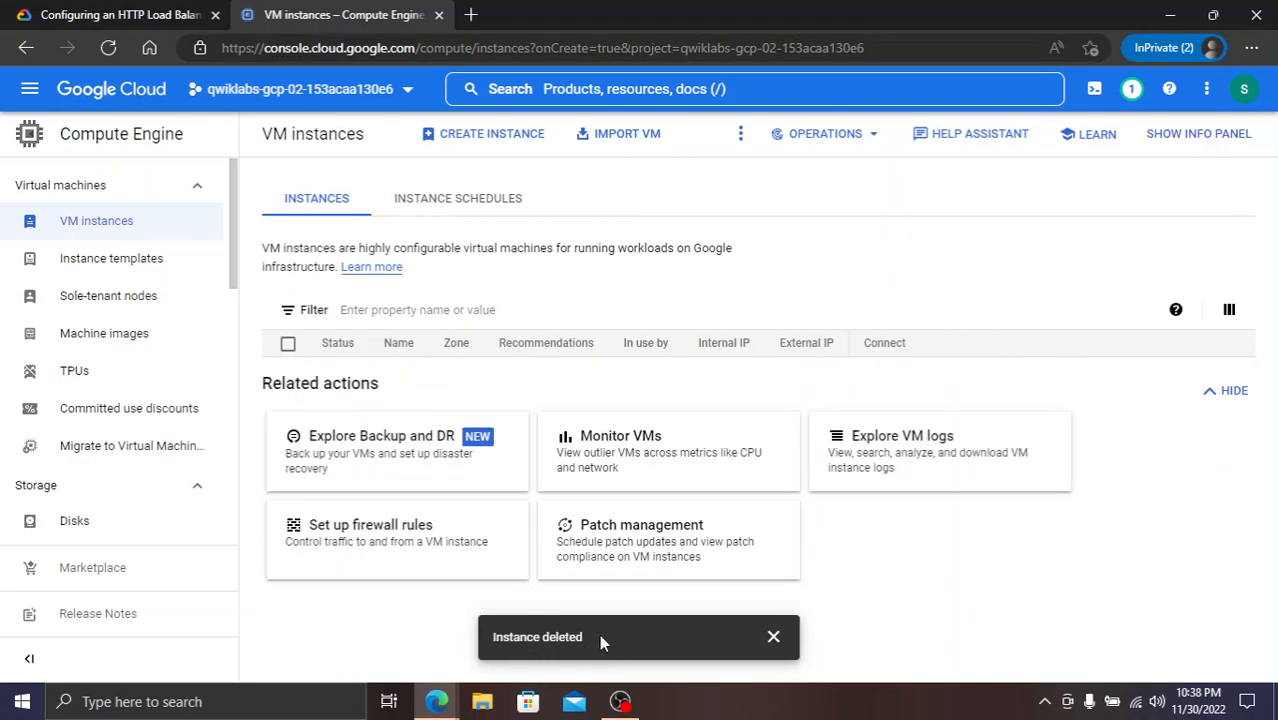
drag(599, 637, 494, 637)
click(772, 645)
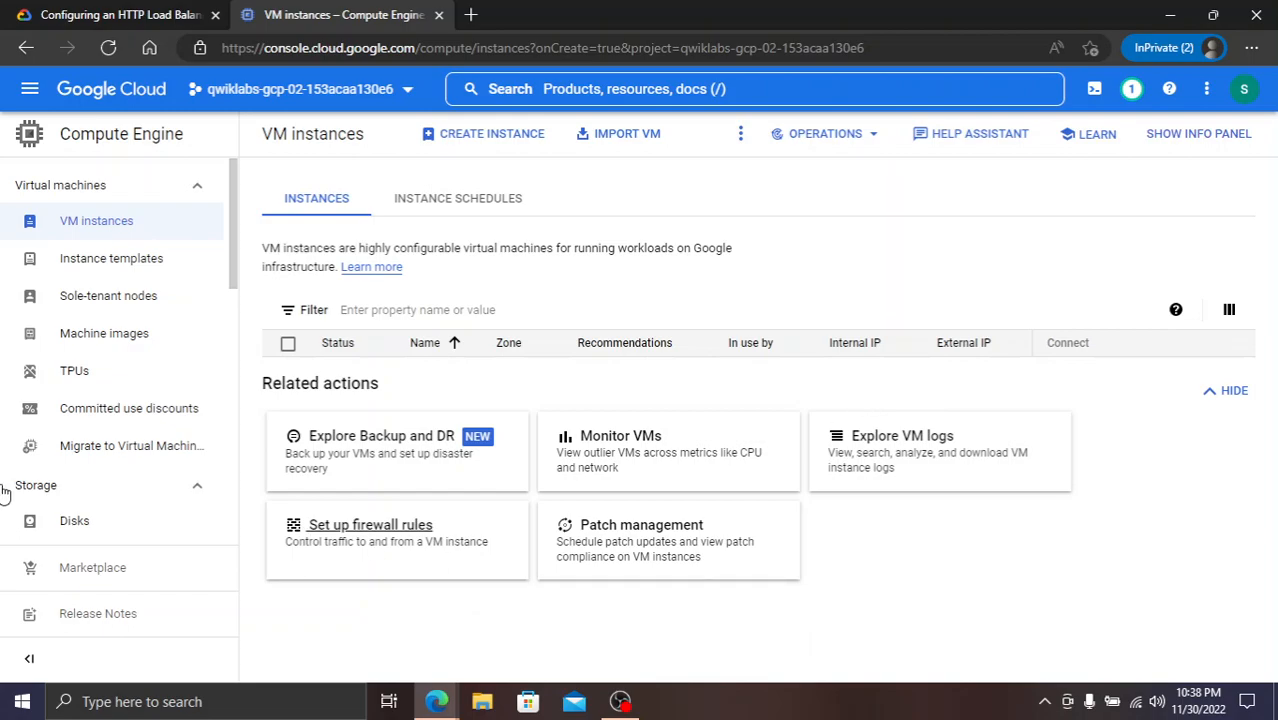
click(122, 14)
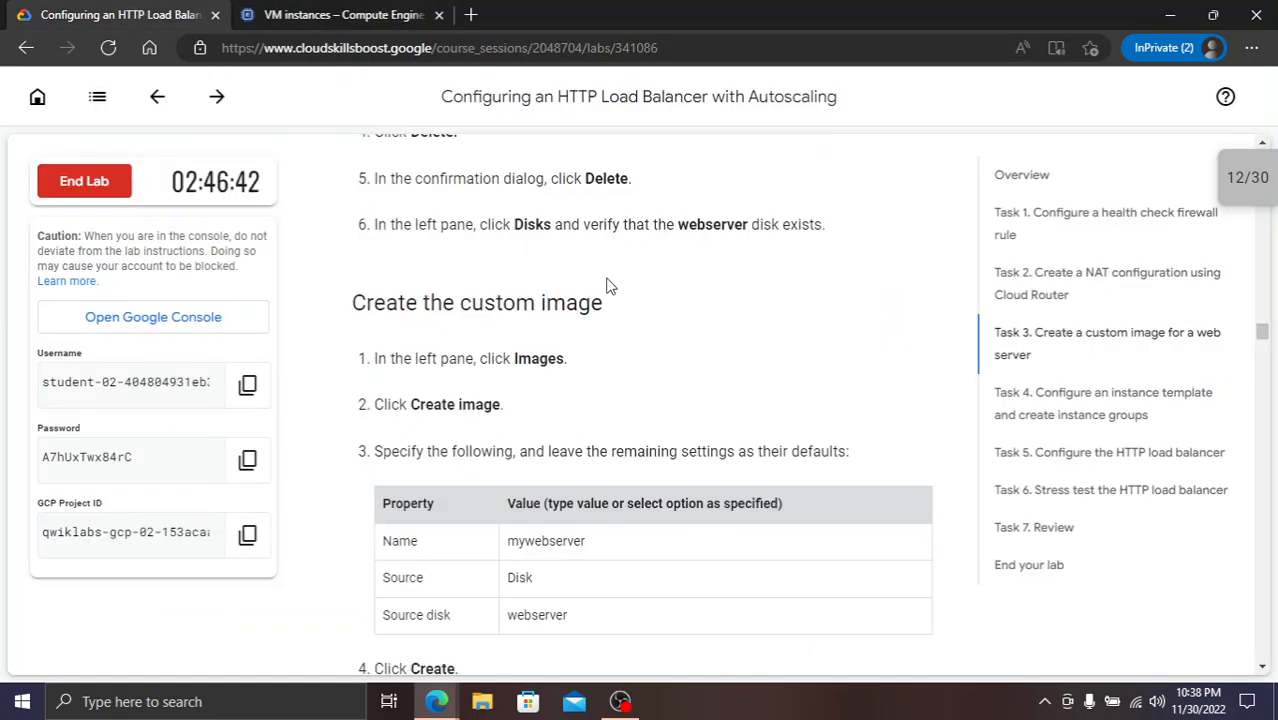
drag(833, 234, 524, 174)
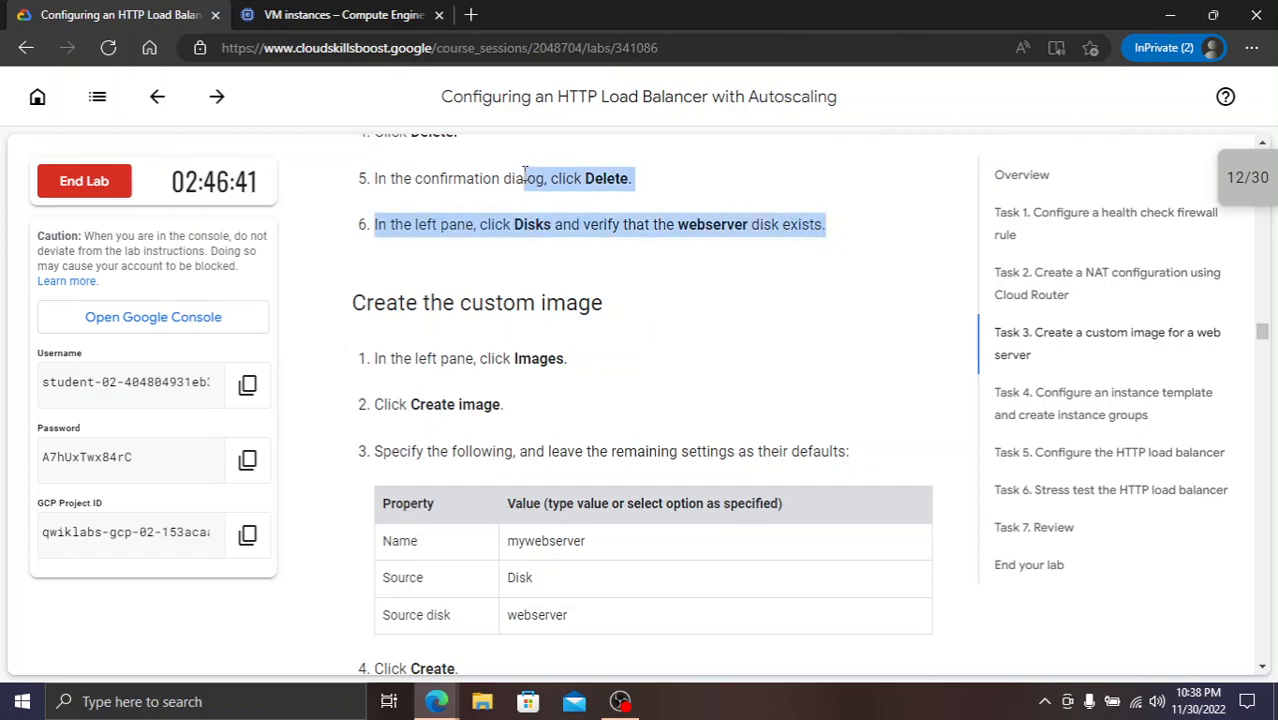
click(578, 222)
scroll(651, 300, down, 1)
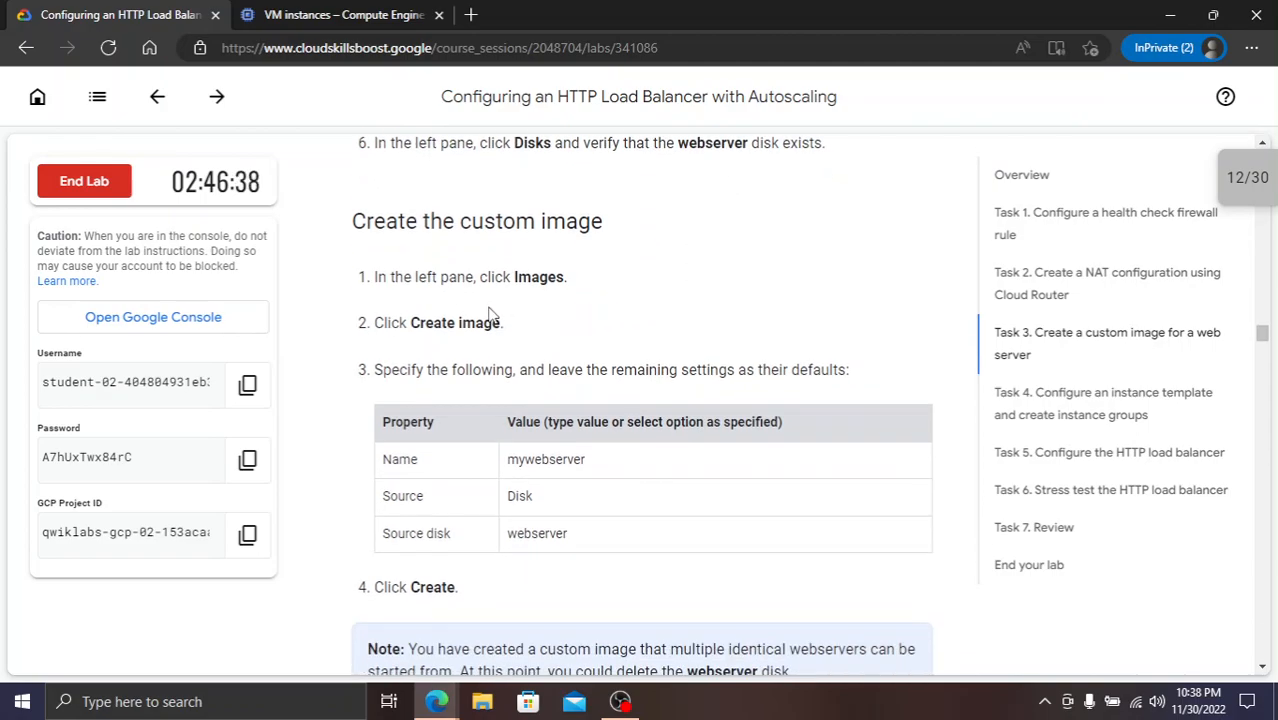
- Open the Compute Engine Images page in the Cloud Console
click(312, 14)
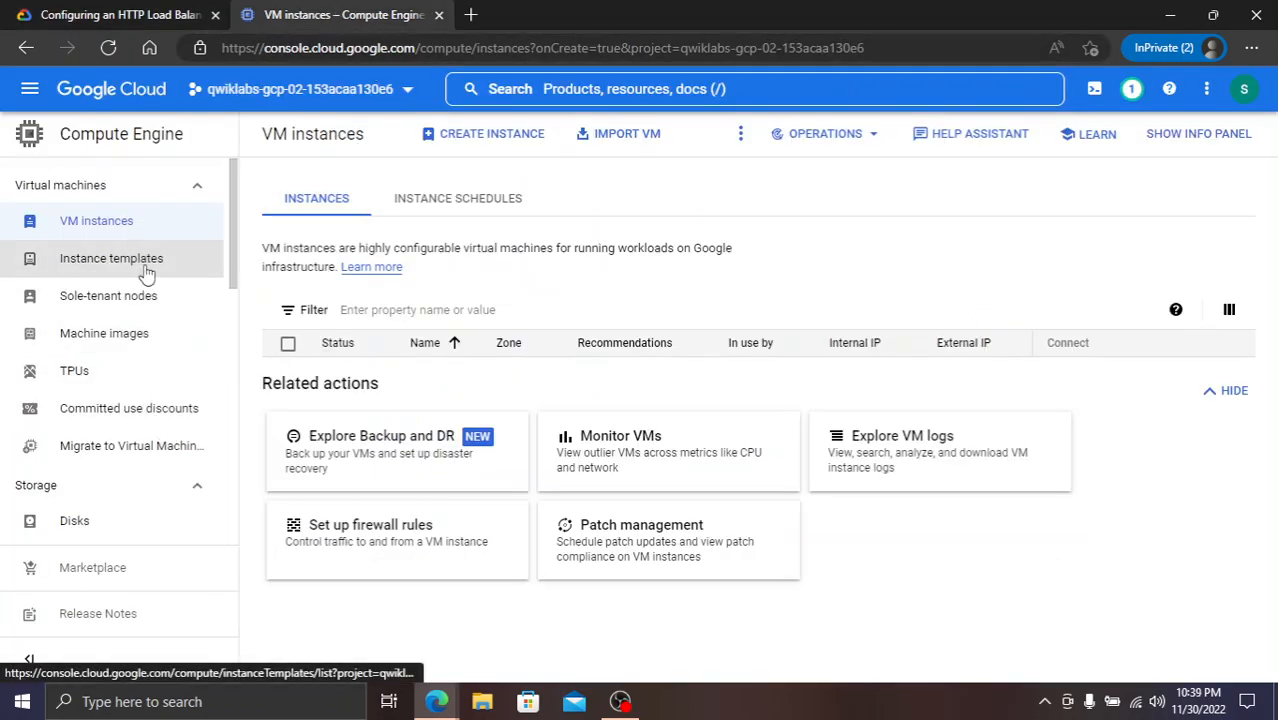
scroll(115, 397, down, 3)
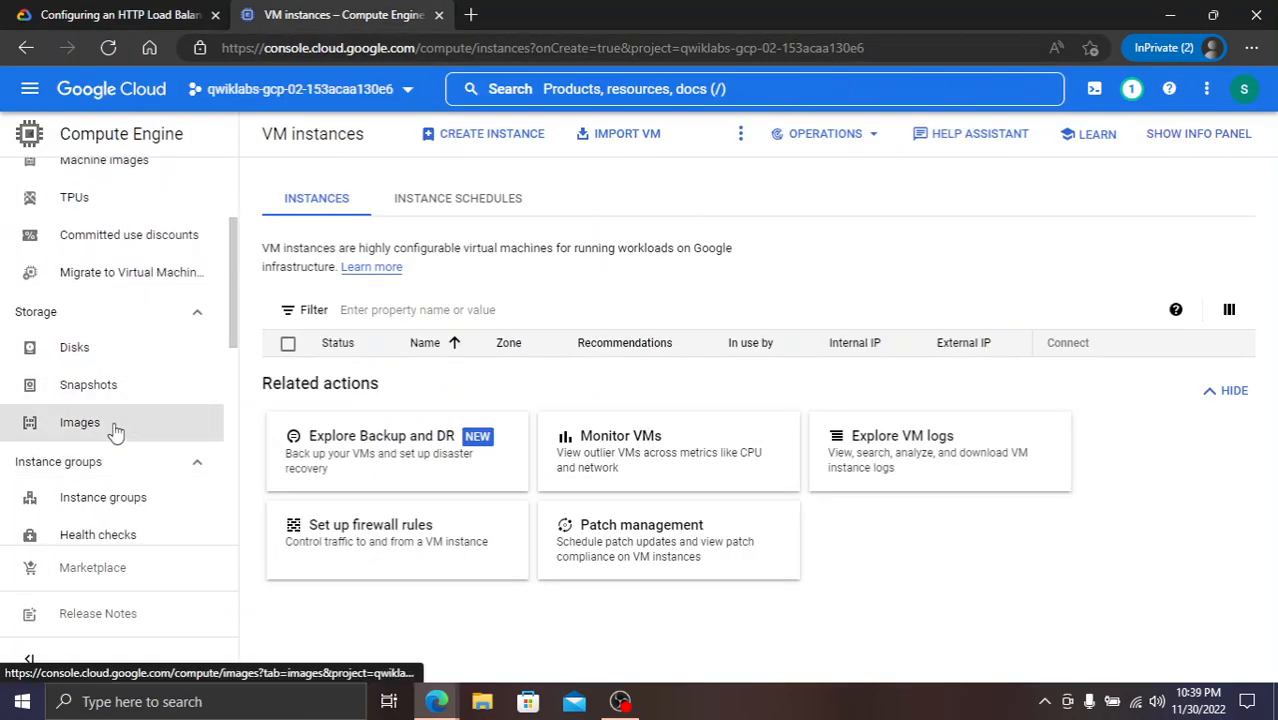
click(115, 427)
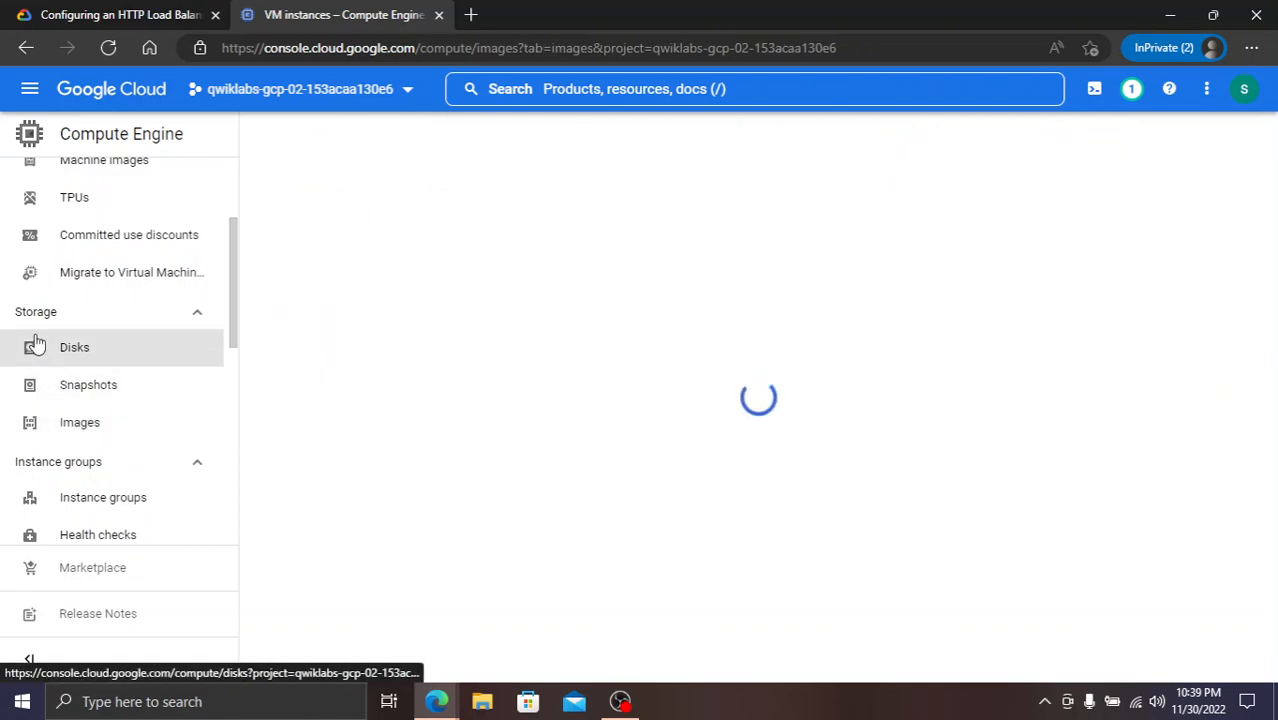
click(82, 350)
- Start creating a new Compute Engine image and name it mywebserver, copying the name from the lab instructions
click(110, 12)
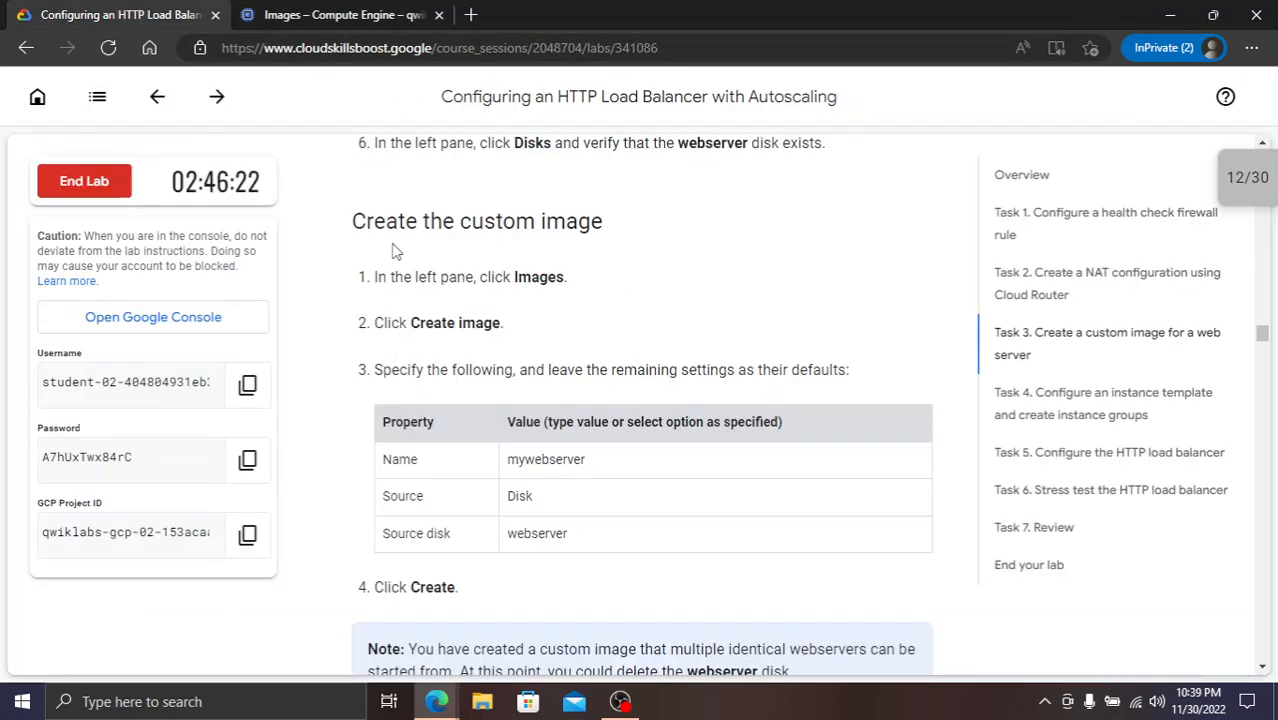
double_click(577, 459)
key(ctrl+c)
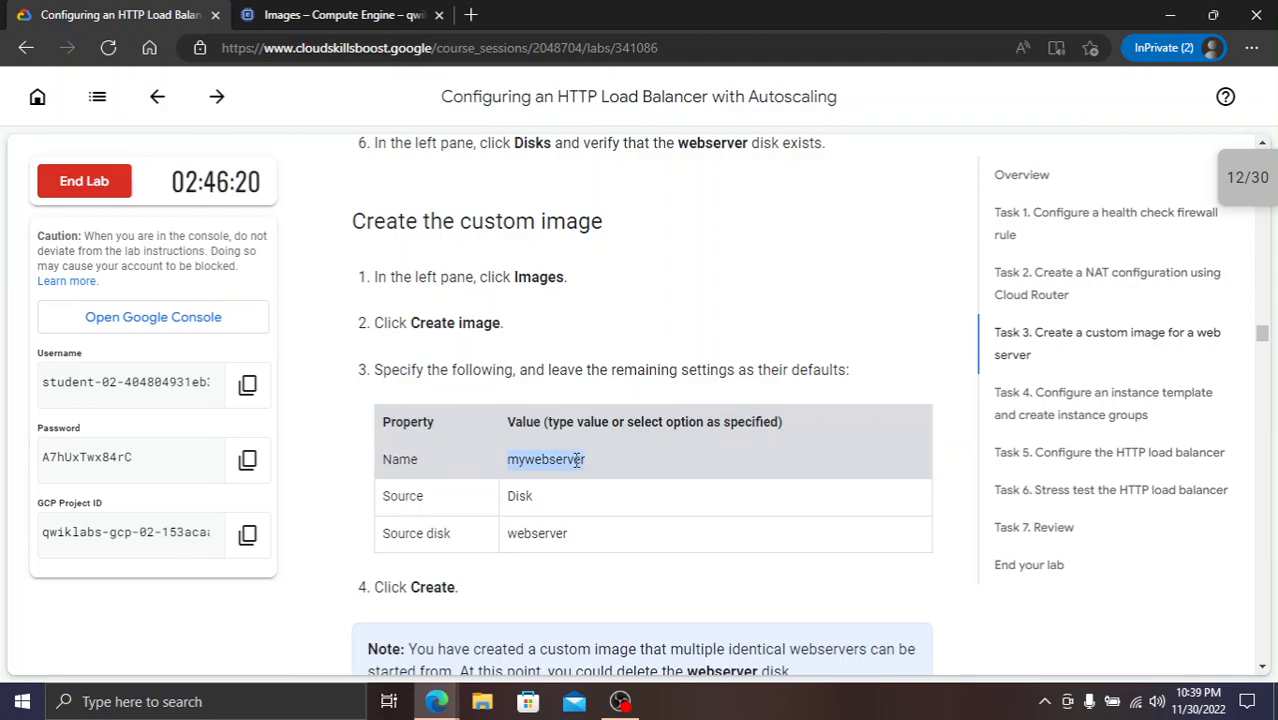
click(292, 14)
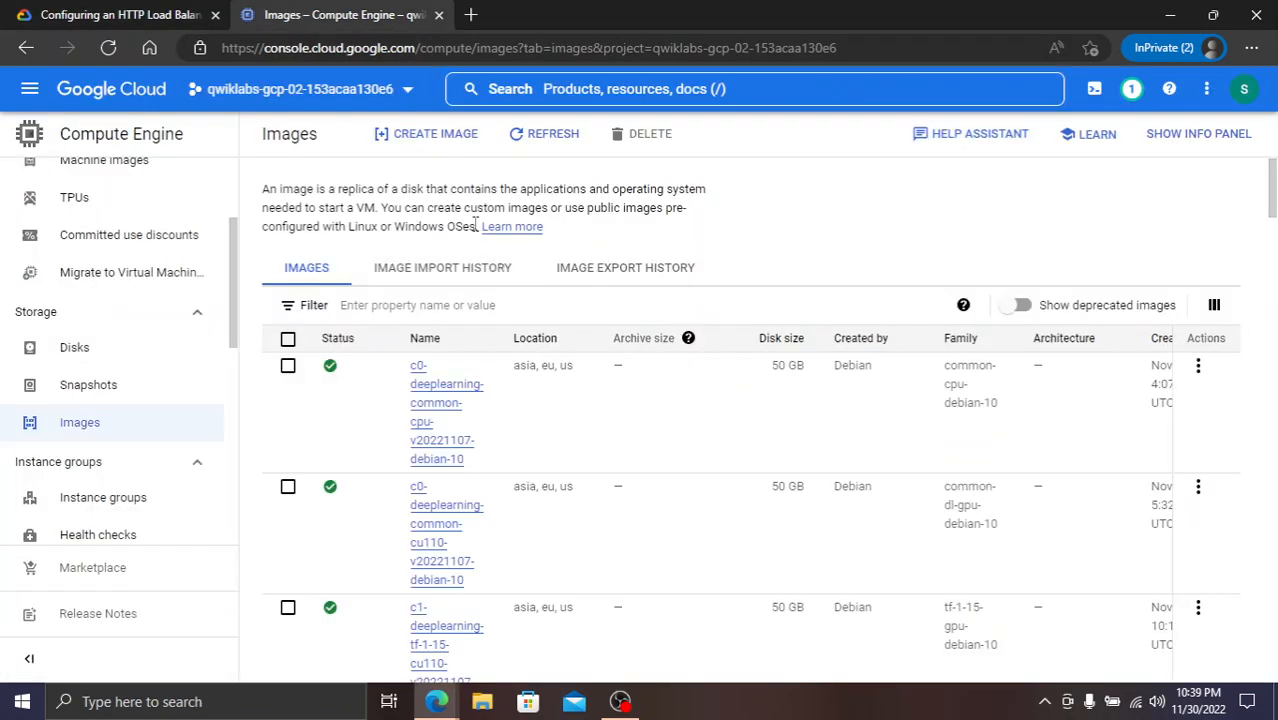
click(405, 137)
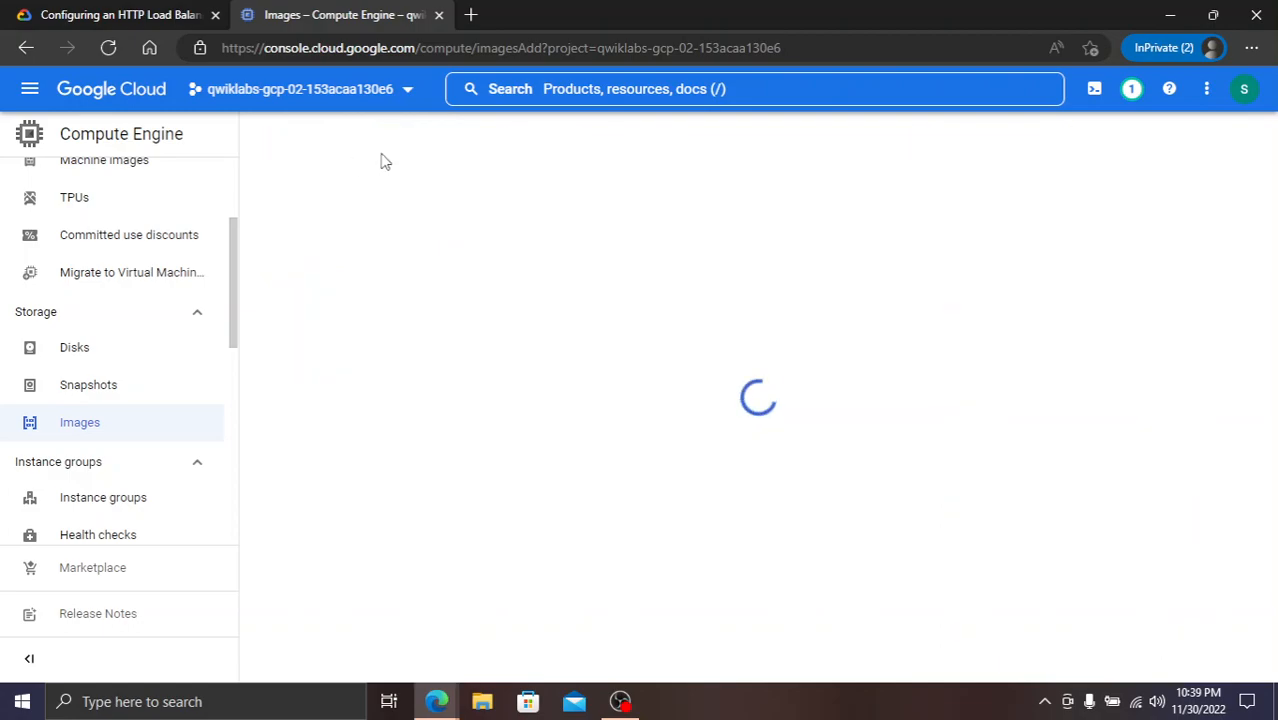
click(376, 199)
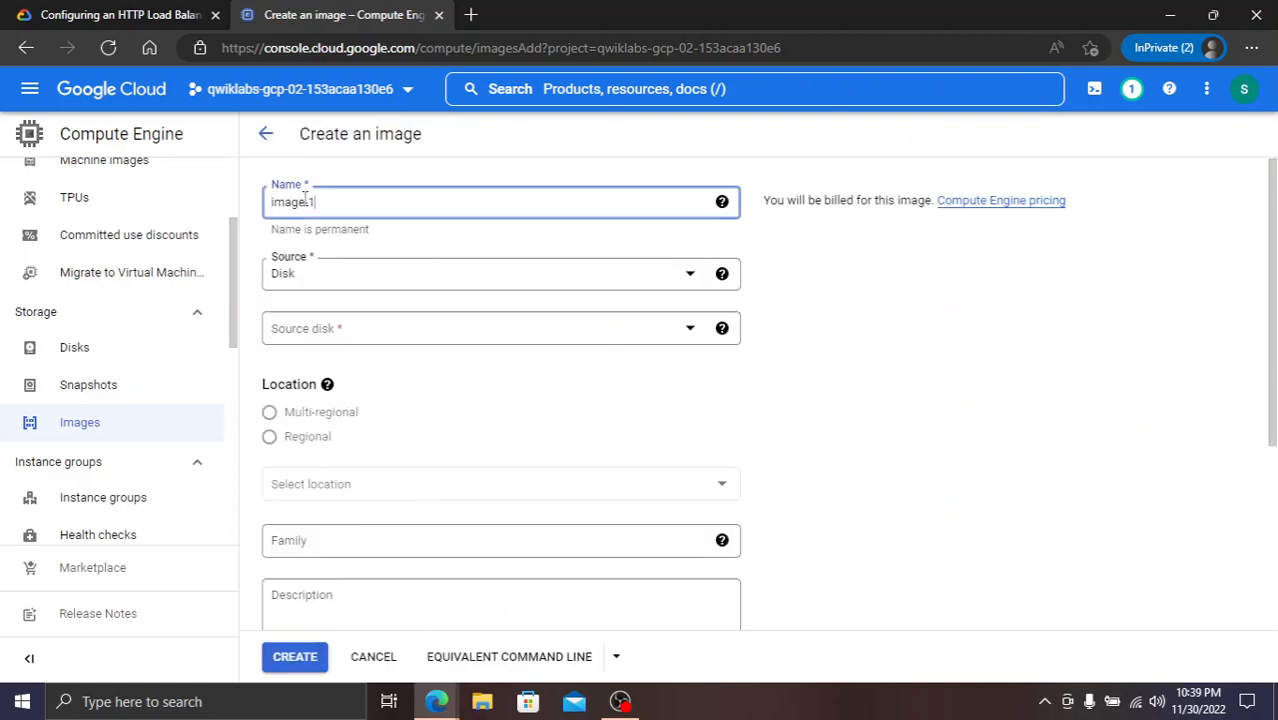
key(ctrl+a)
key(ctrl+v)
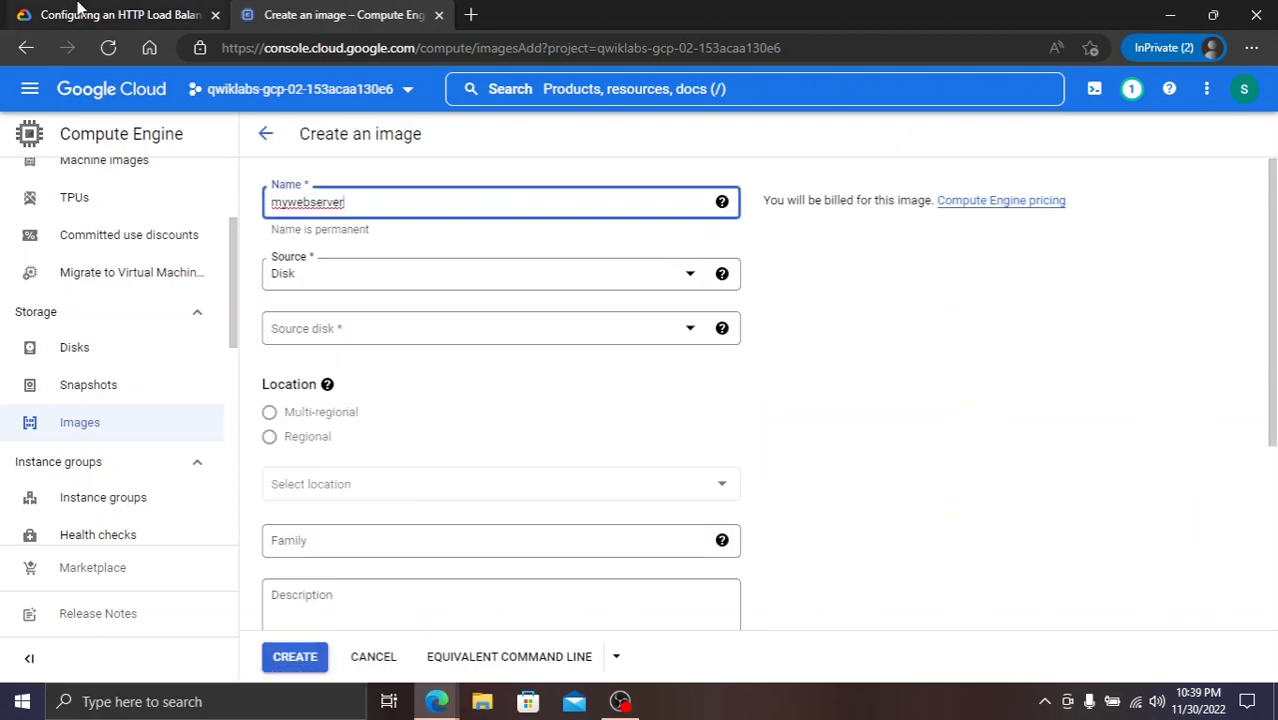
- Following the lab's property table, choose webserver as the source disk and create the image with the remaining settings at their defaults
click(80, 12)
click(345, 15)
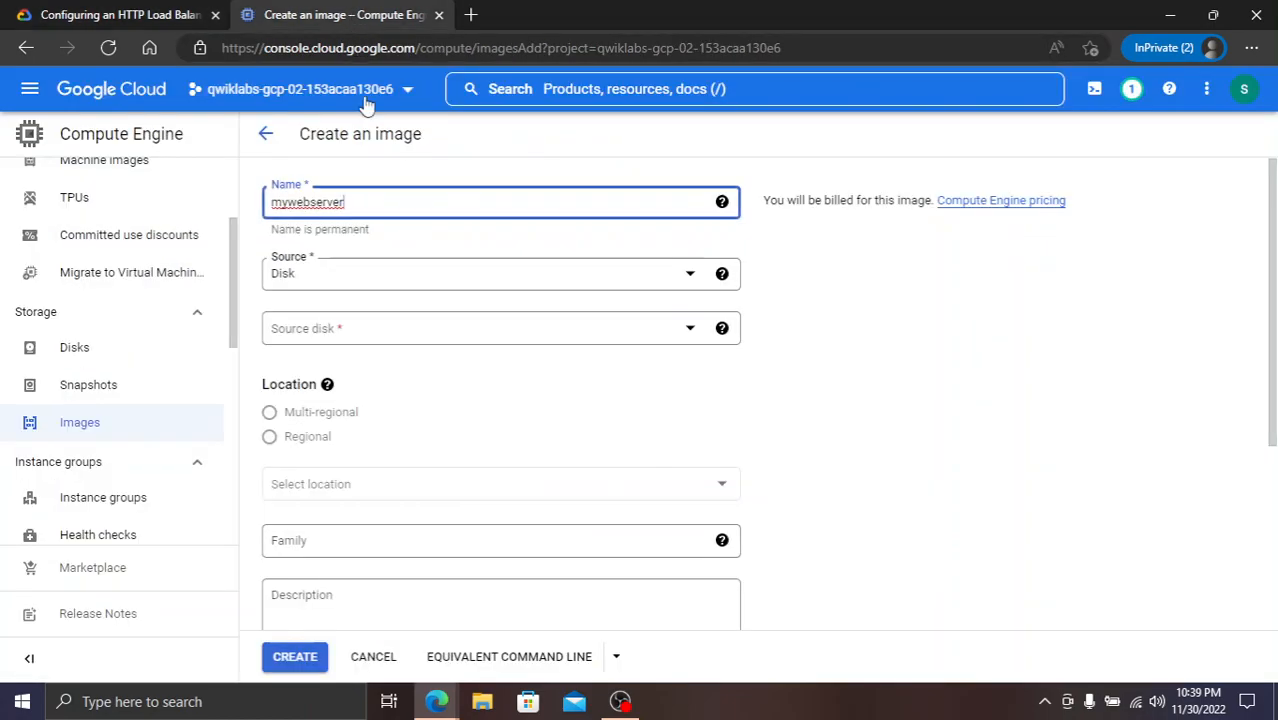
click(36, 6)
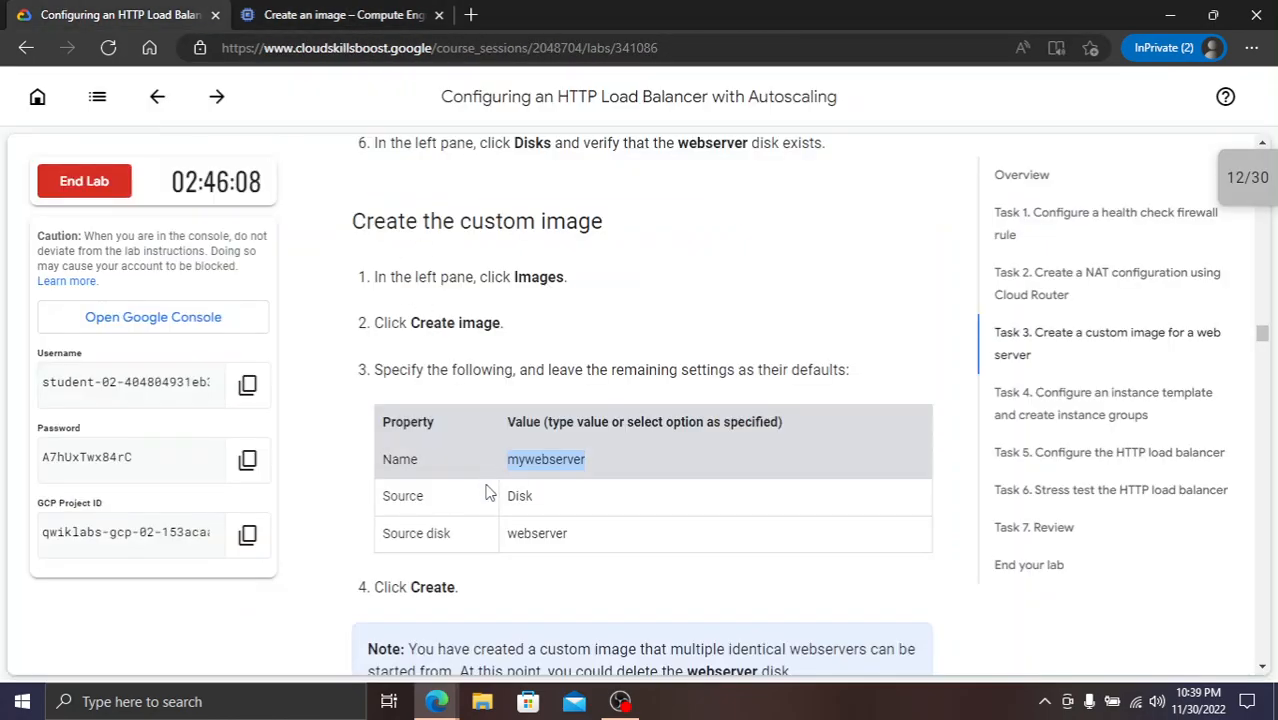
click(370, 12)
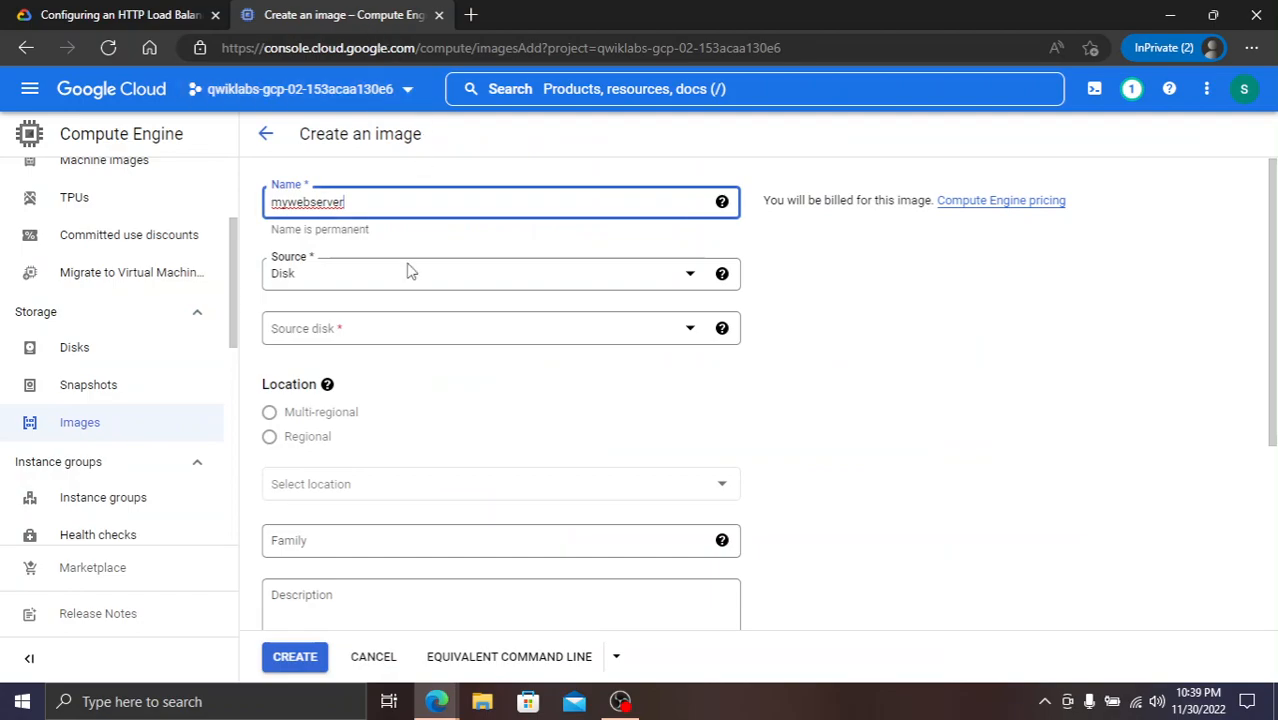
click(383, 346)
click(334, 400)
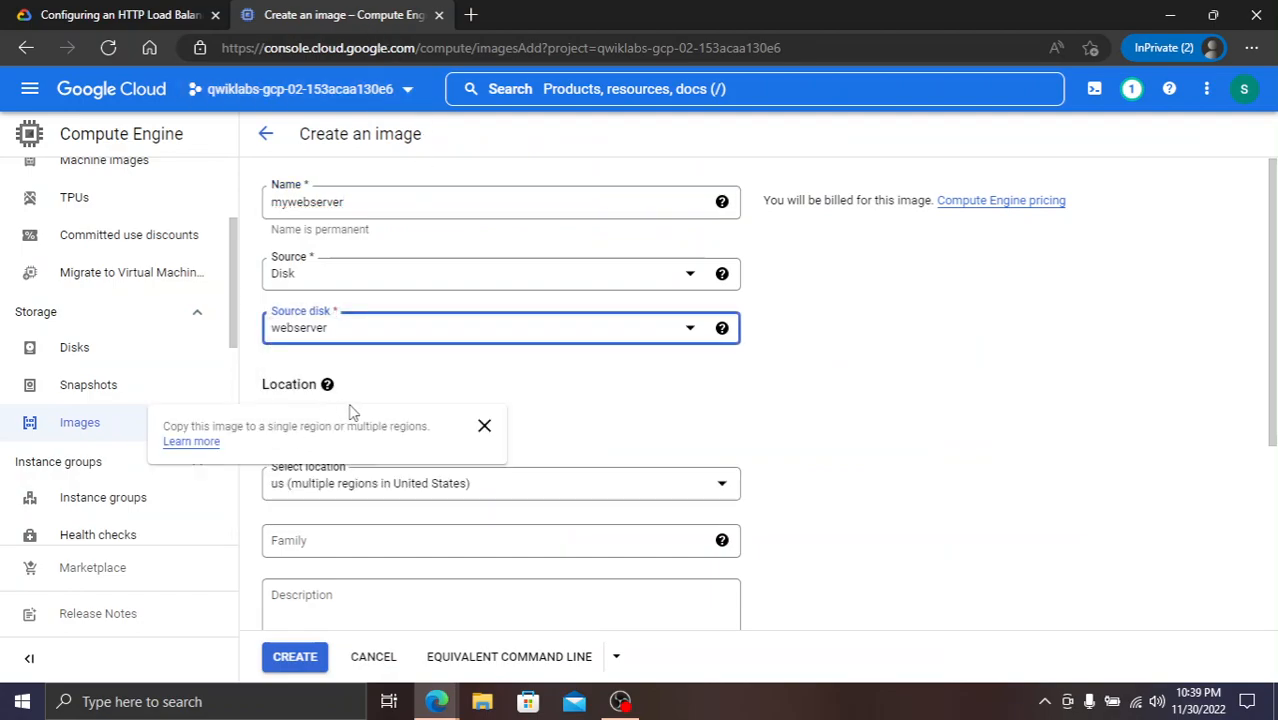
click(100, 14)
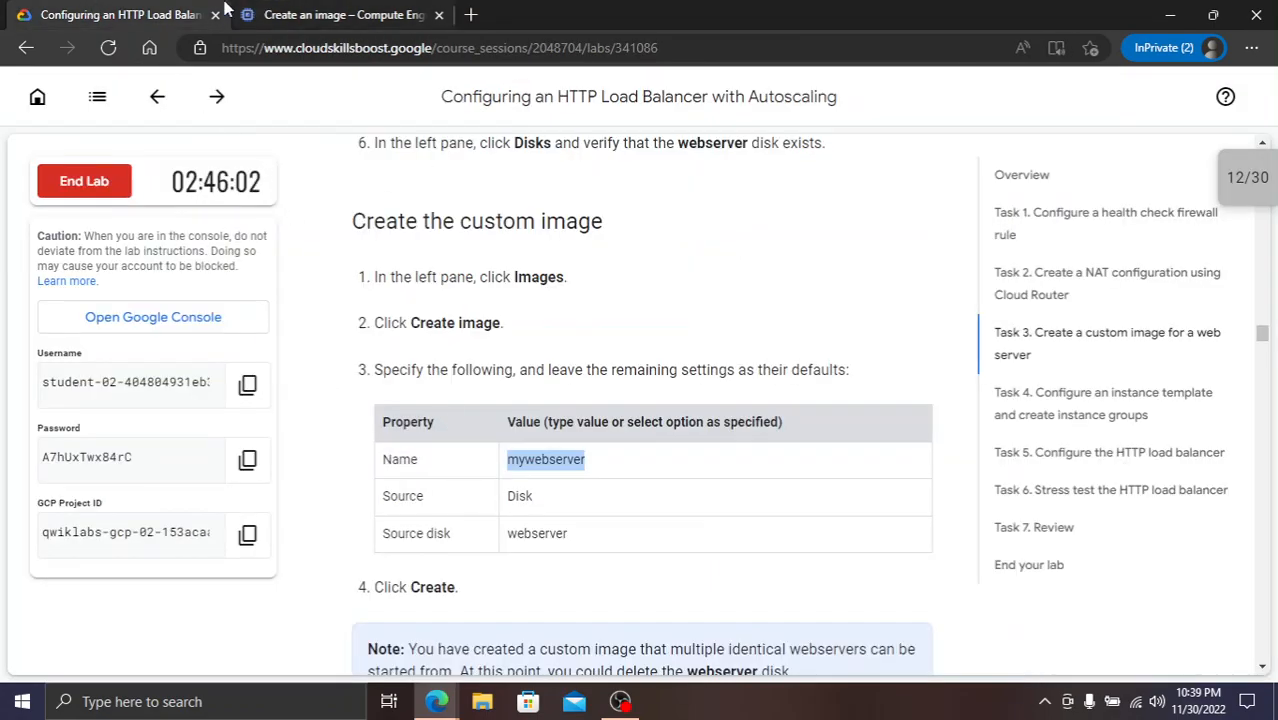
click(322, 12)
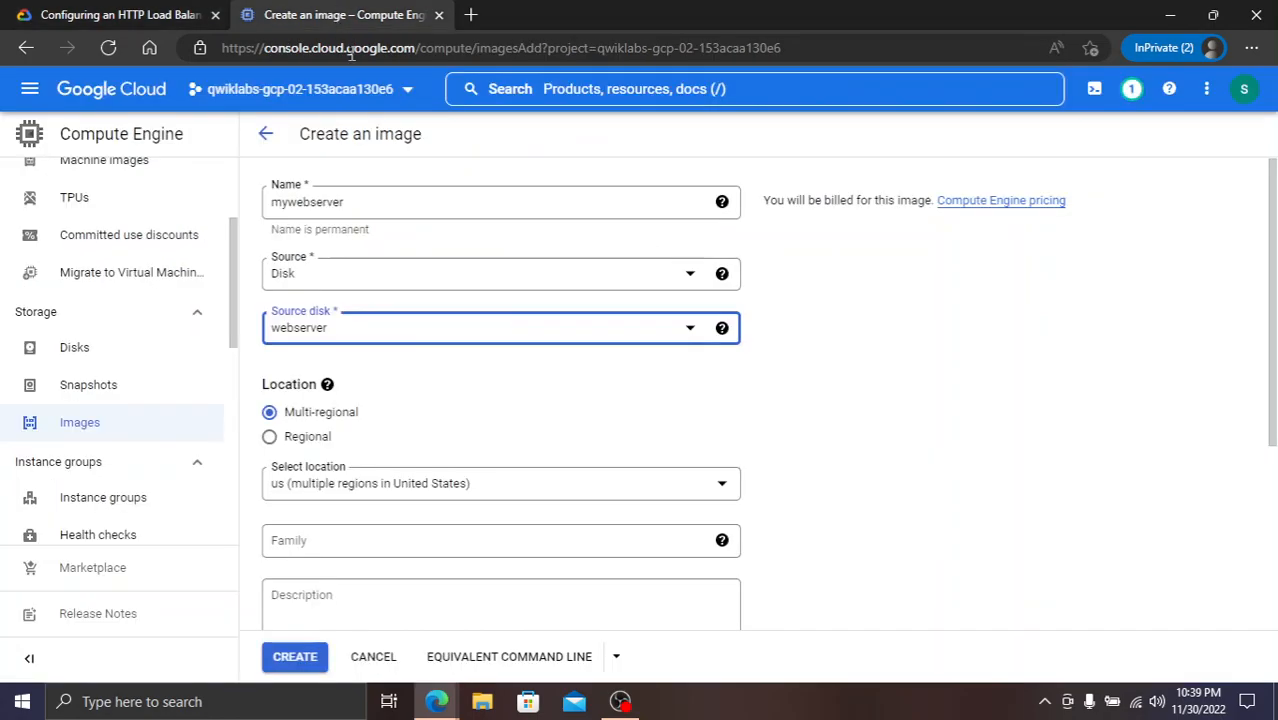
click(294, 657)
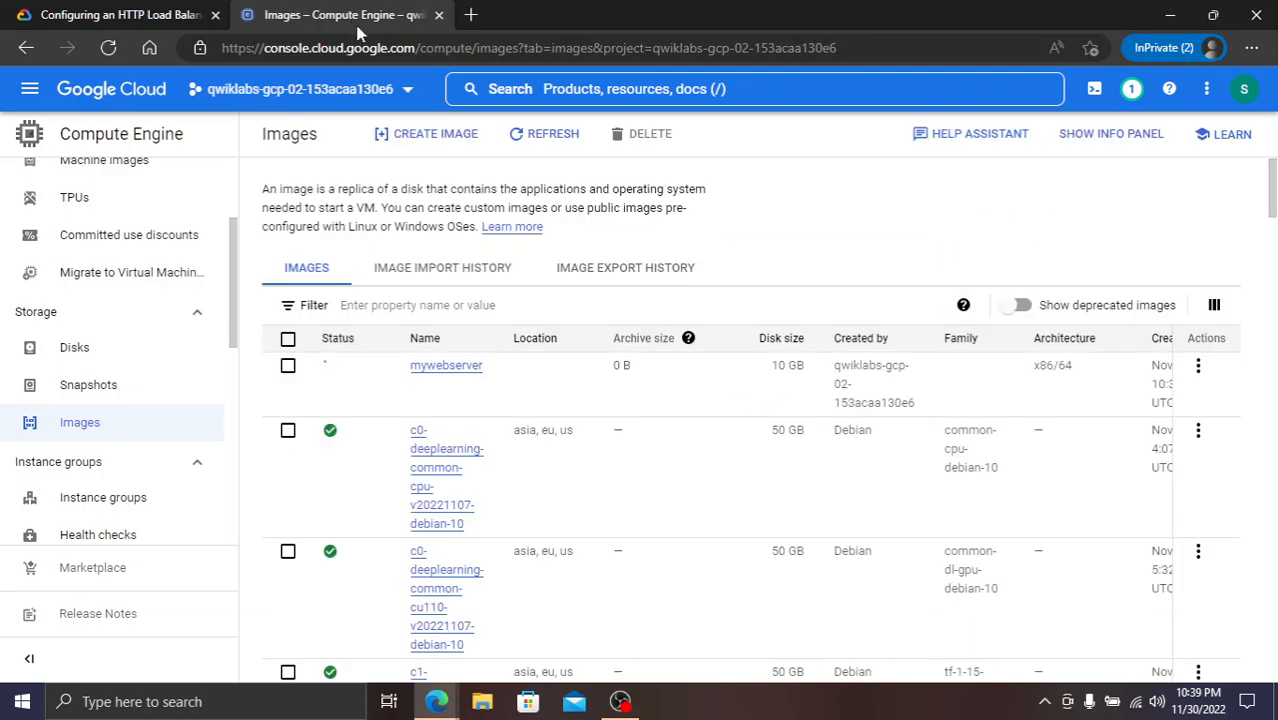
- Check the mywebserver image's creation status in the images list and run the lab's progress check for the custom image task
mouse_move(322, 382)
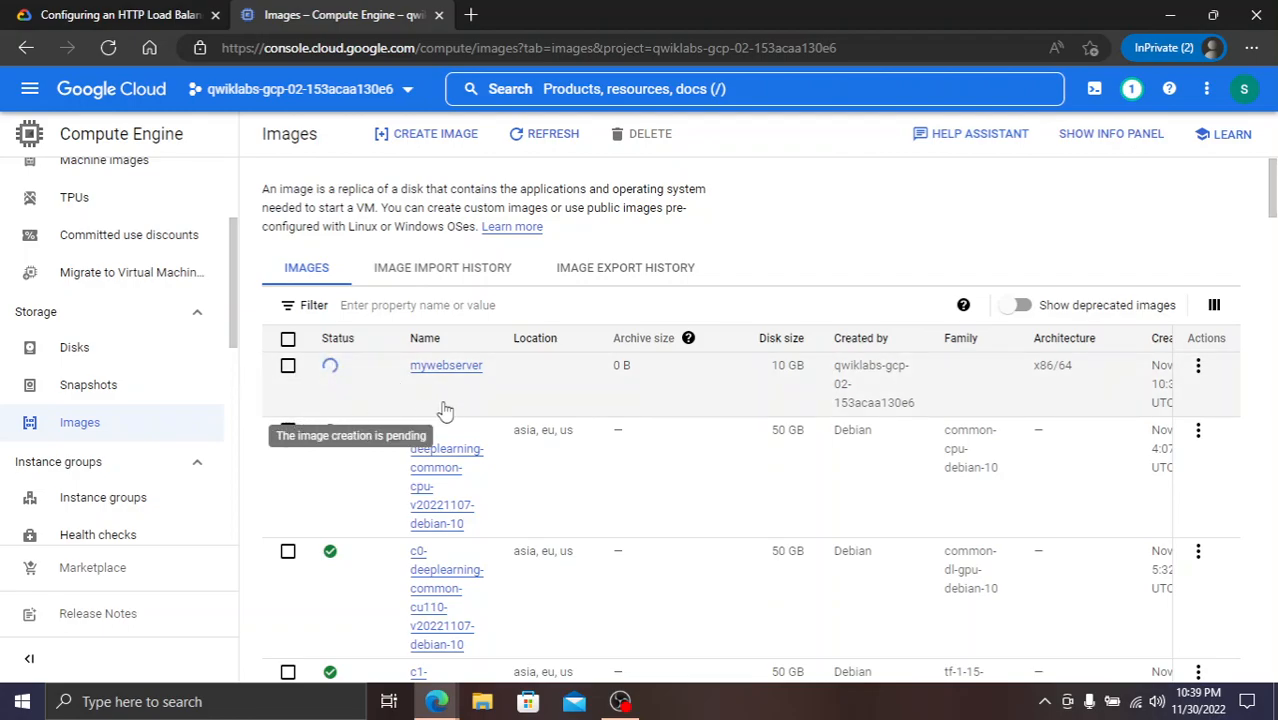
scroll(481, 448, down, 3)
scroll(480, 445, down, 1)
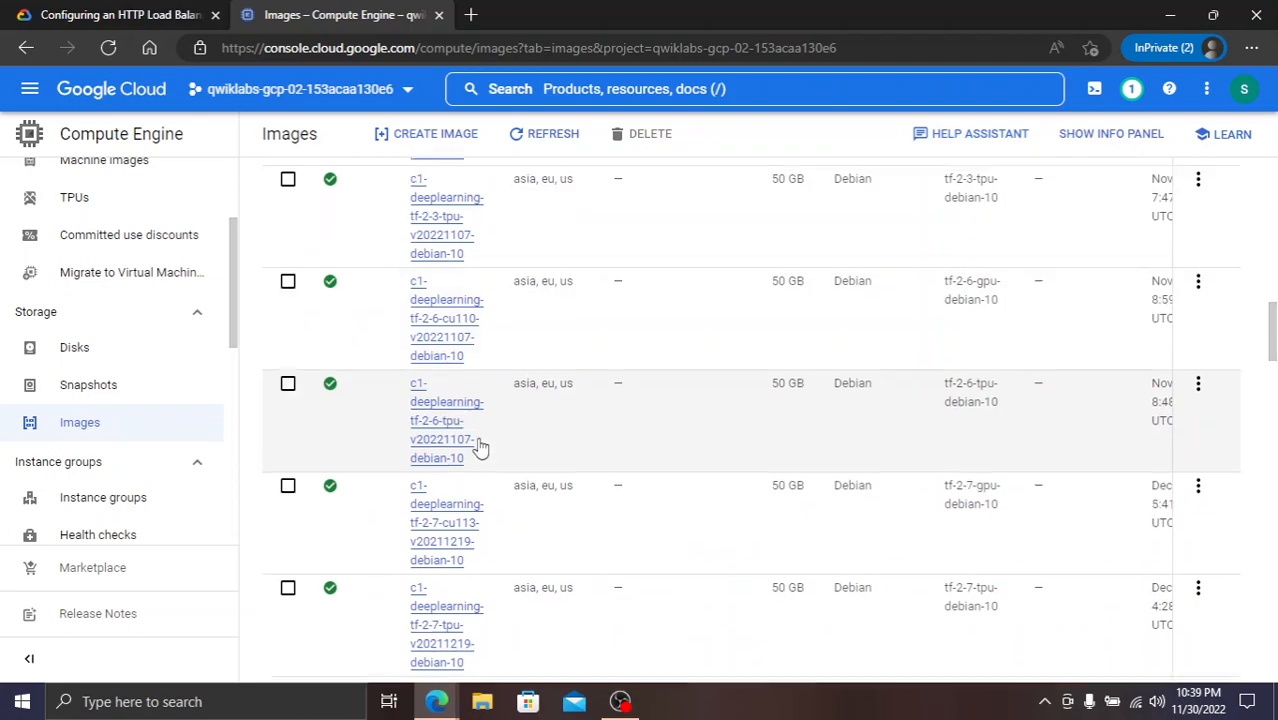
scroll(475, 438, up, 4)
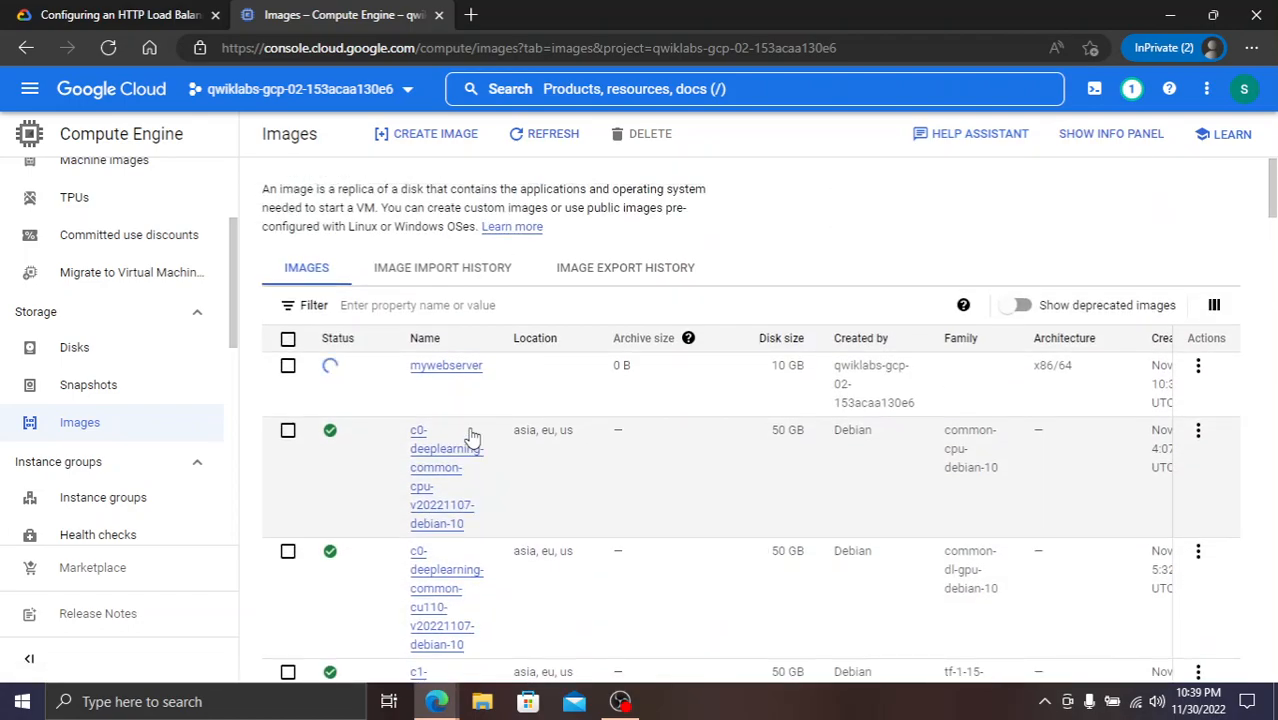
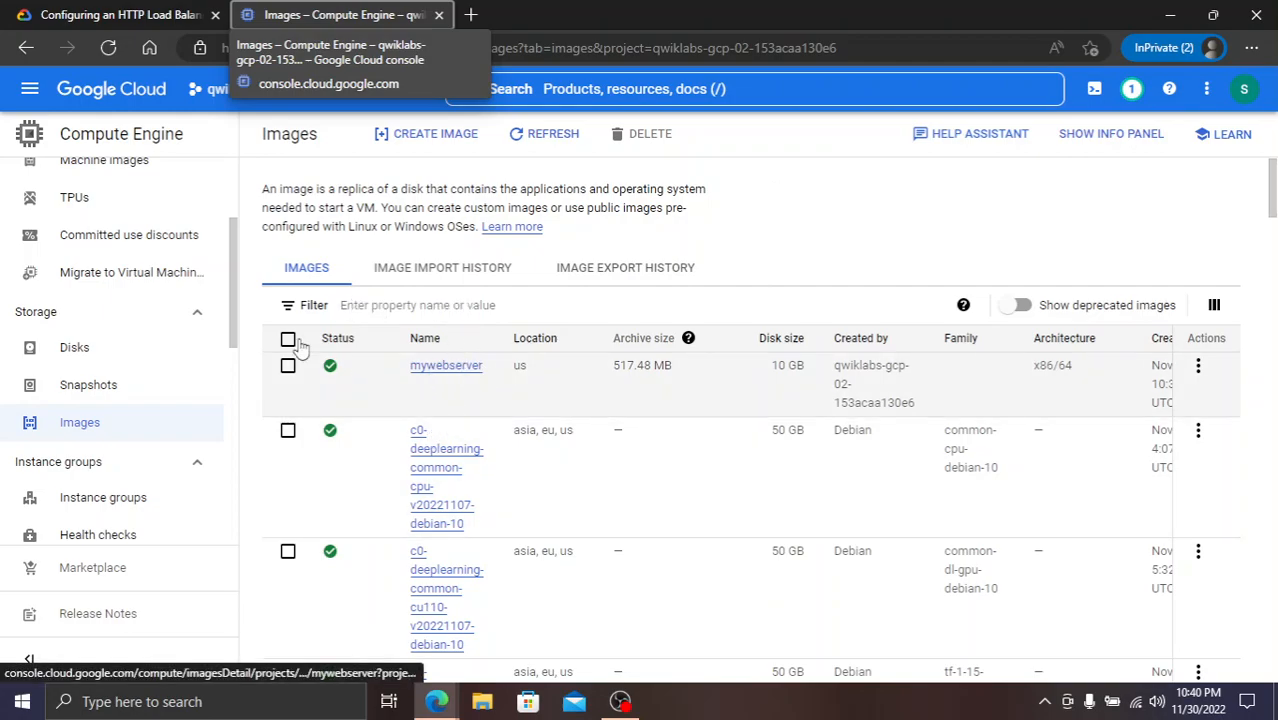
click(110, 14)
click(585, 402)
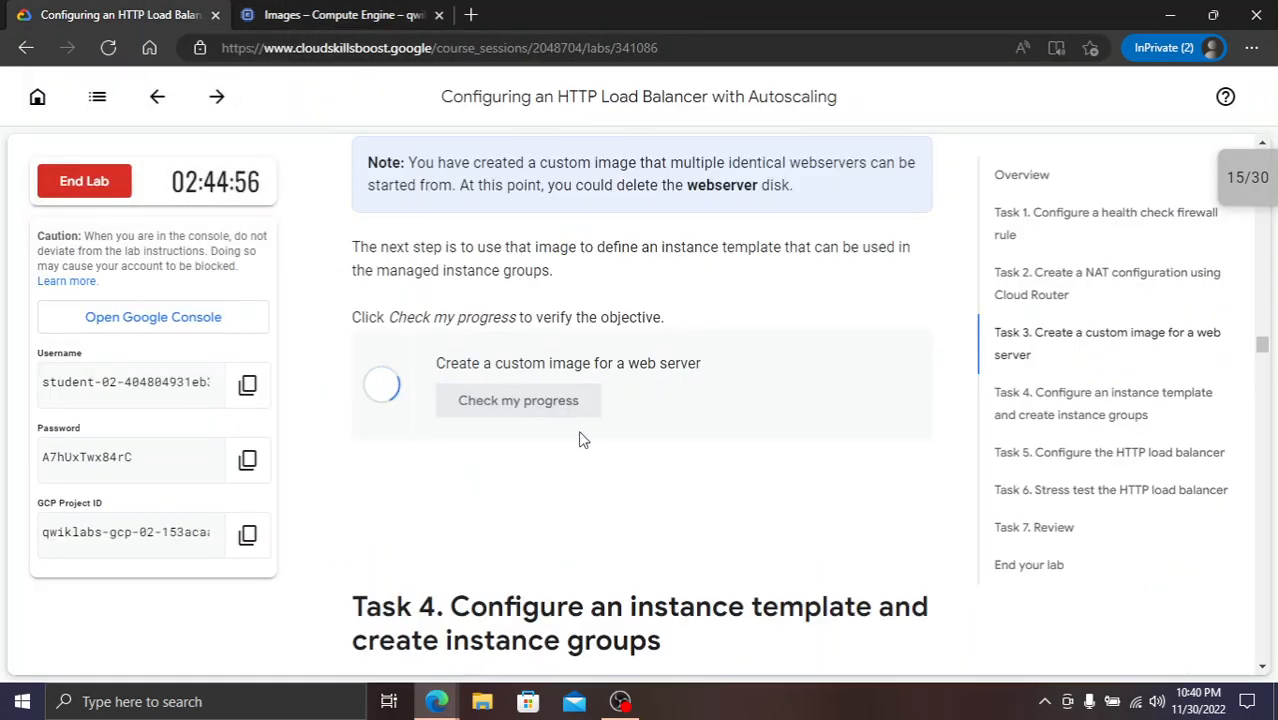
- Read the Task 4 instructions for configuring the instance template and open Compute Engine's Instance templates page in the Cloud Console
scroll(568, 436, down, 2)
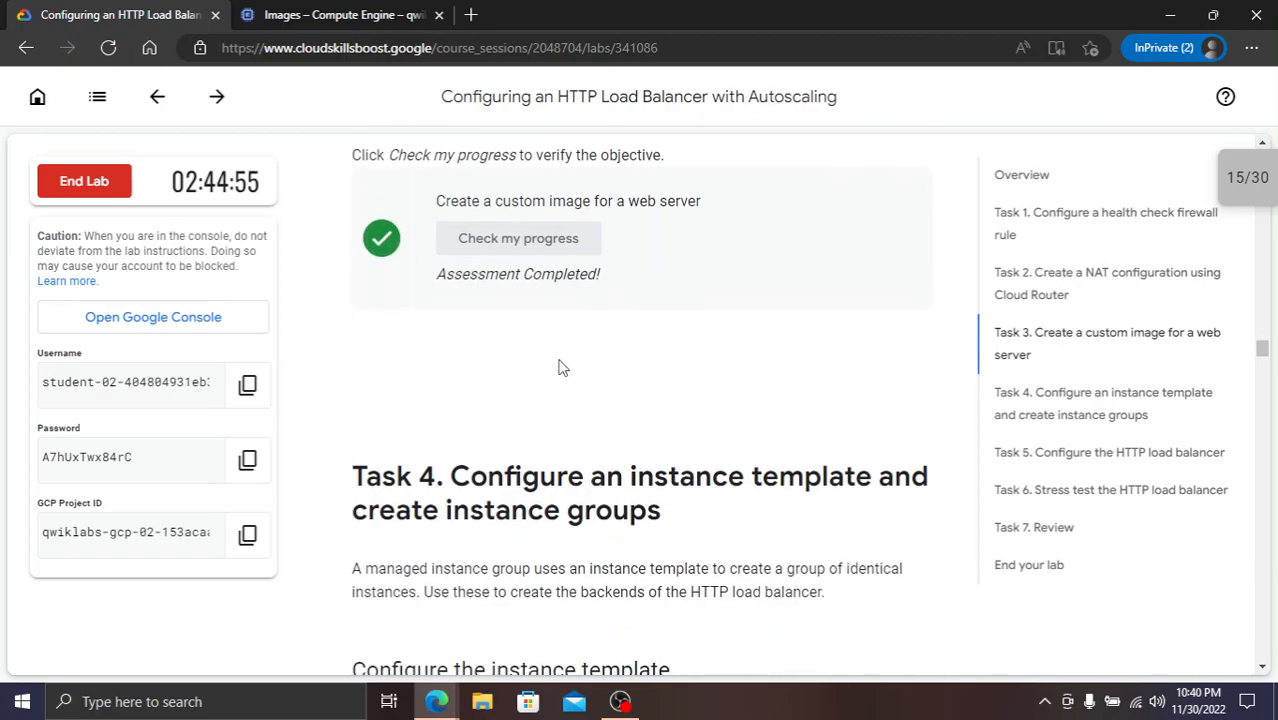
scroll(561, 368, down, 3)
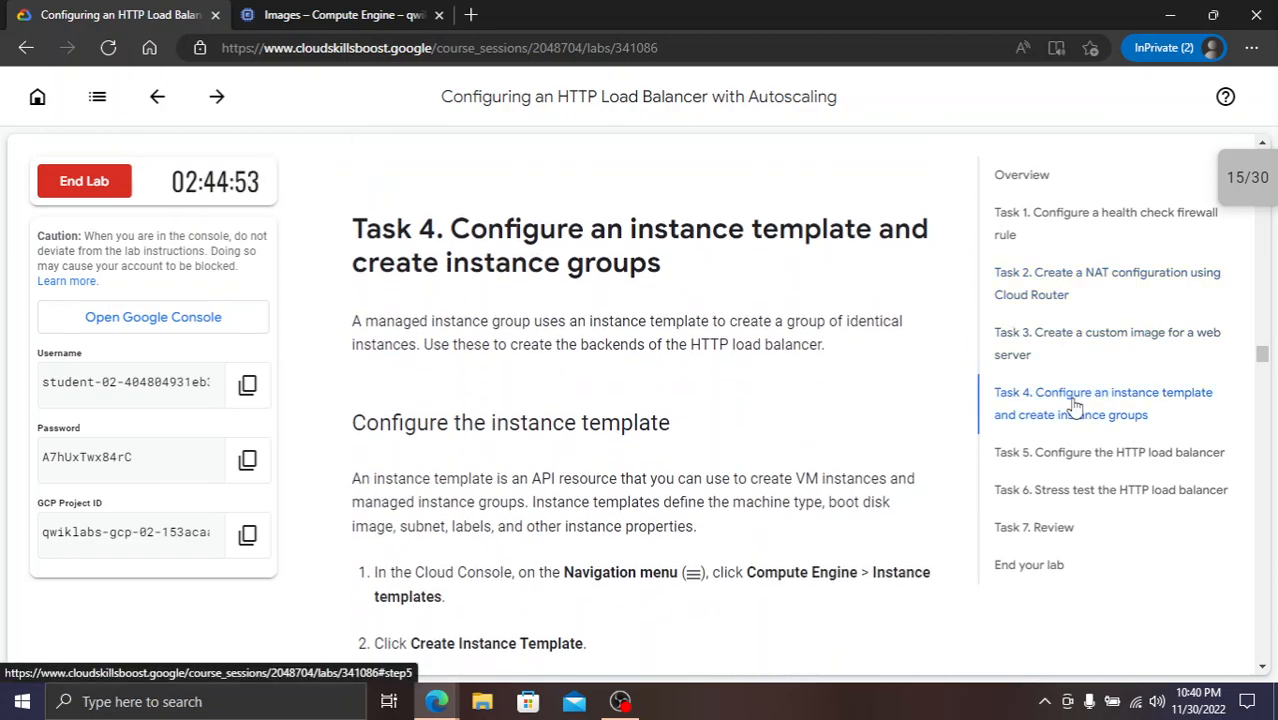
scroll(830, 391, down, 1)
scroll(639, 465, down, 1)
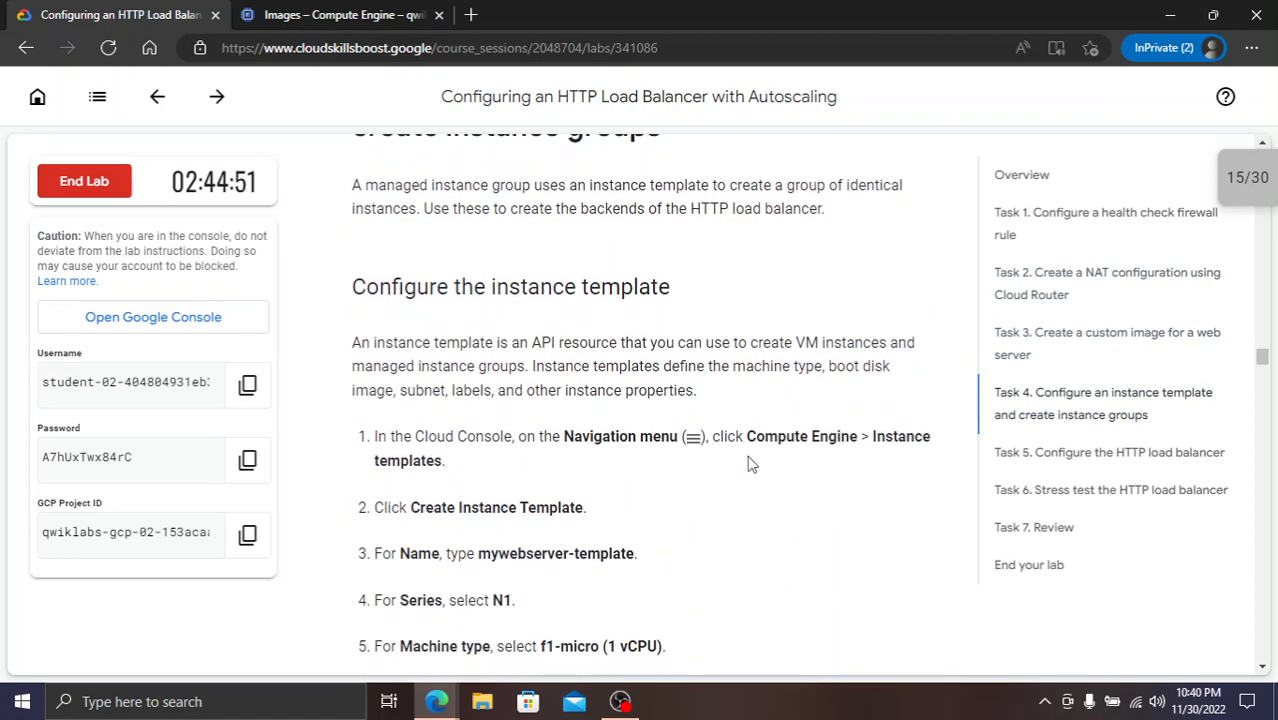
click(335, 15)
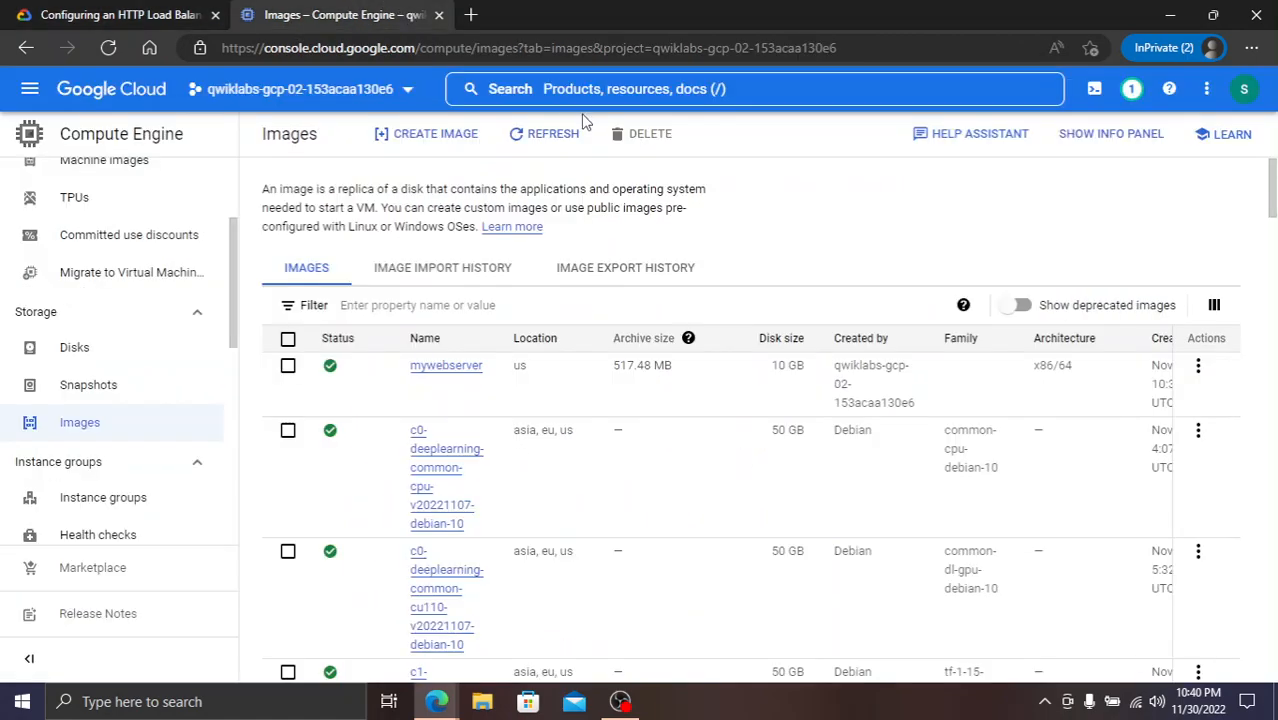
click(697, 92)
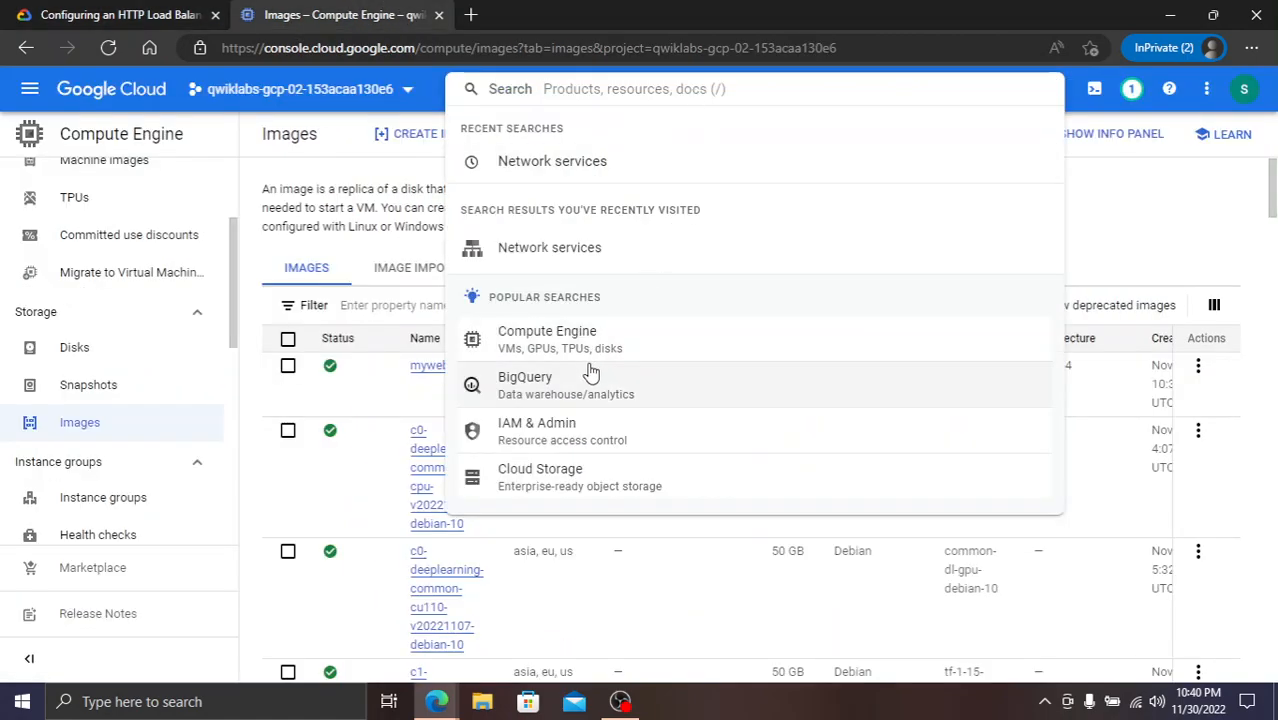
click(533, 343)
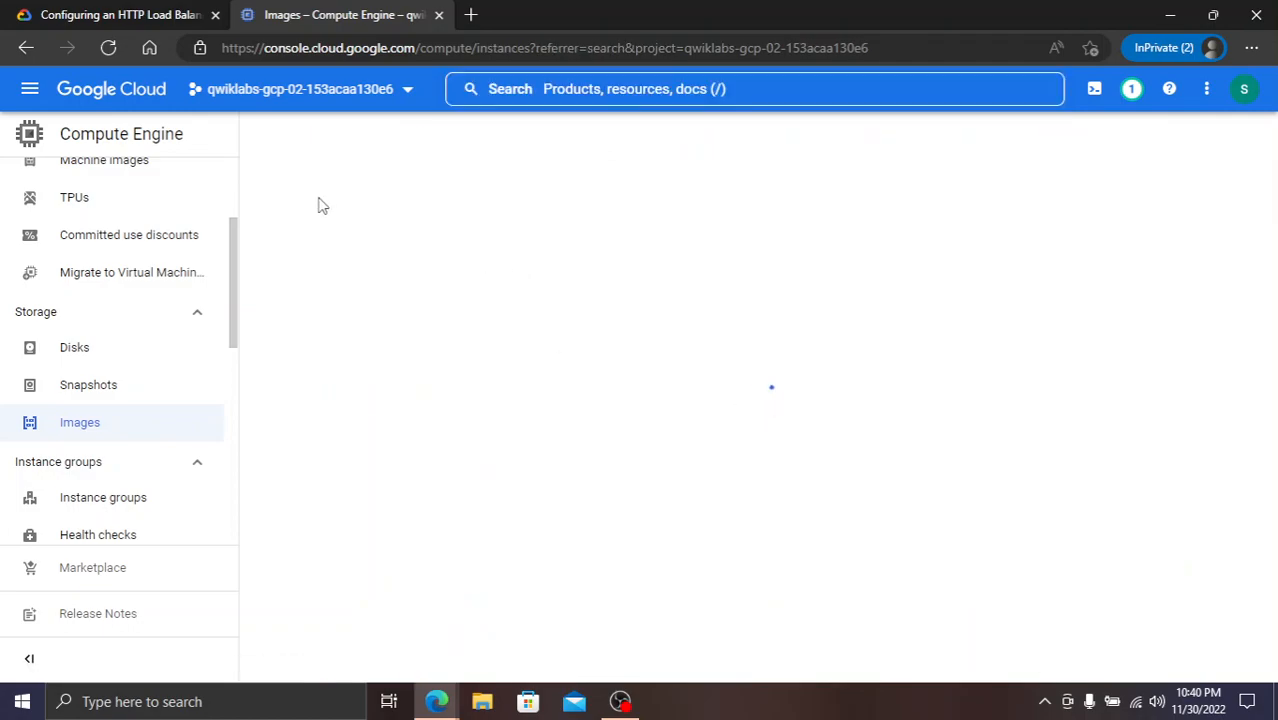
click(97, 13)
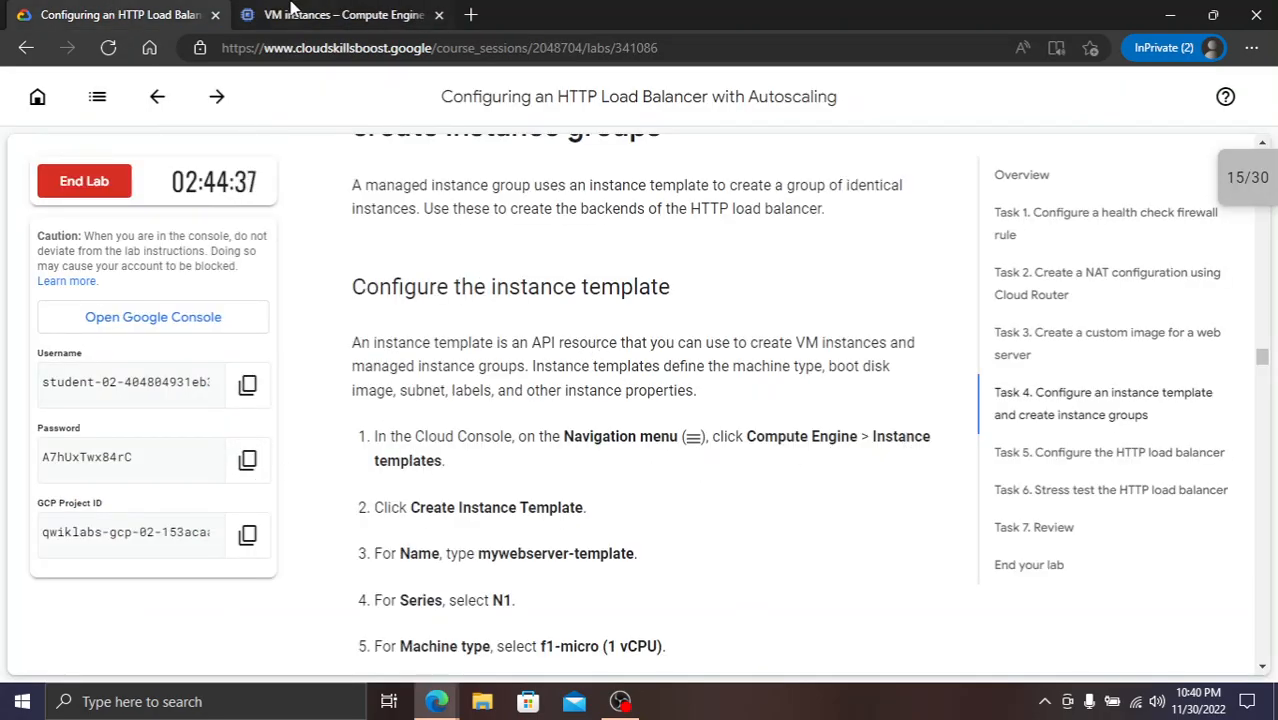
click(335, 14)
scroll(94, 408, up, 2)
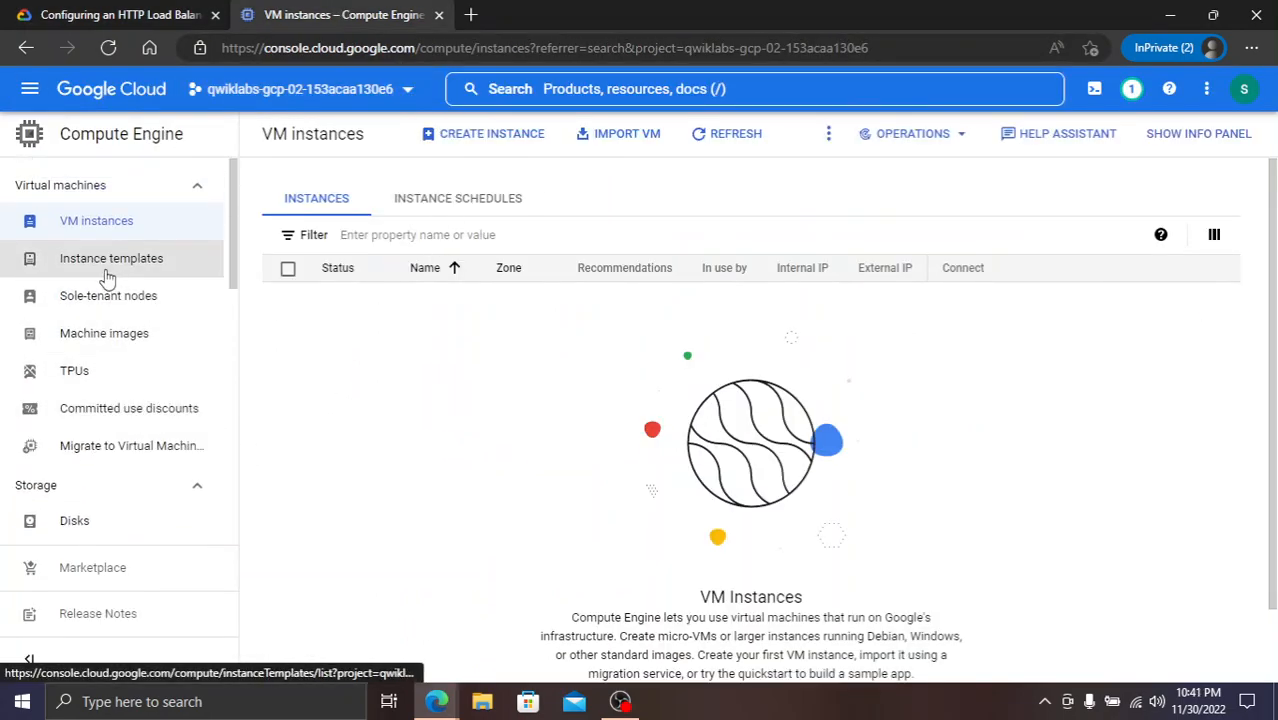
click(63, 264)
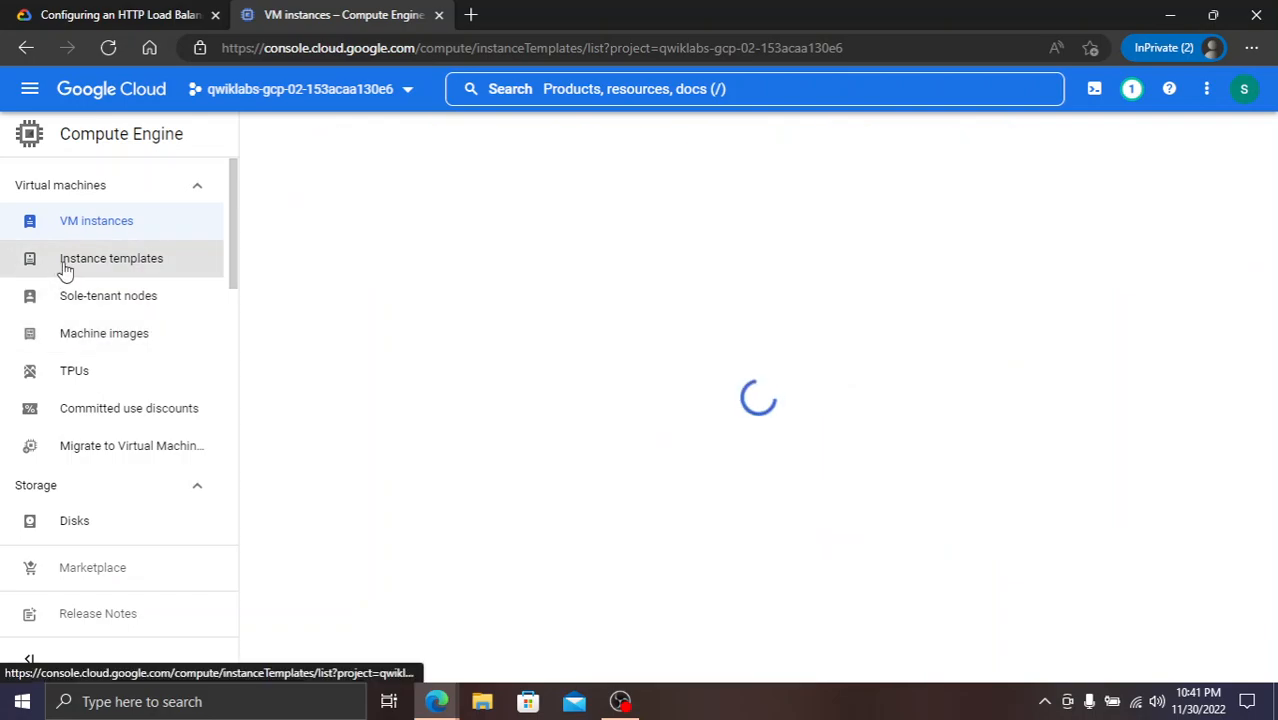
- Start a new instance template named mywebserver-template, copying the name from the lab, and check the instructions for the machine settings
click(103, 12)
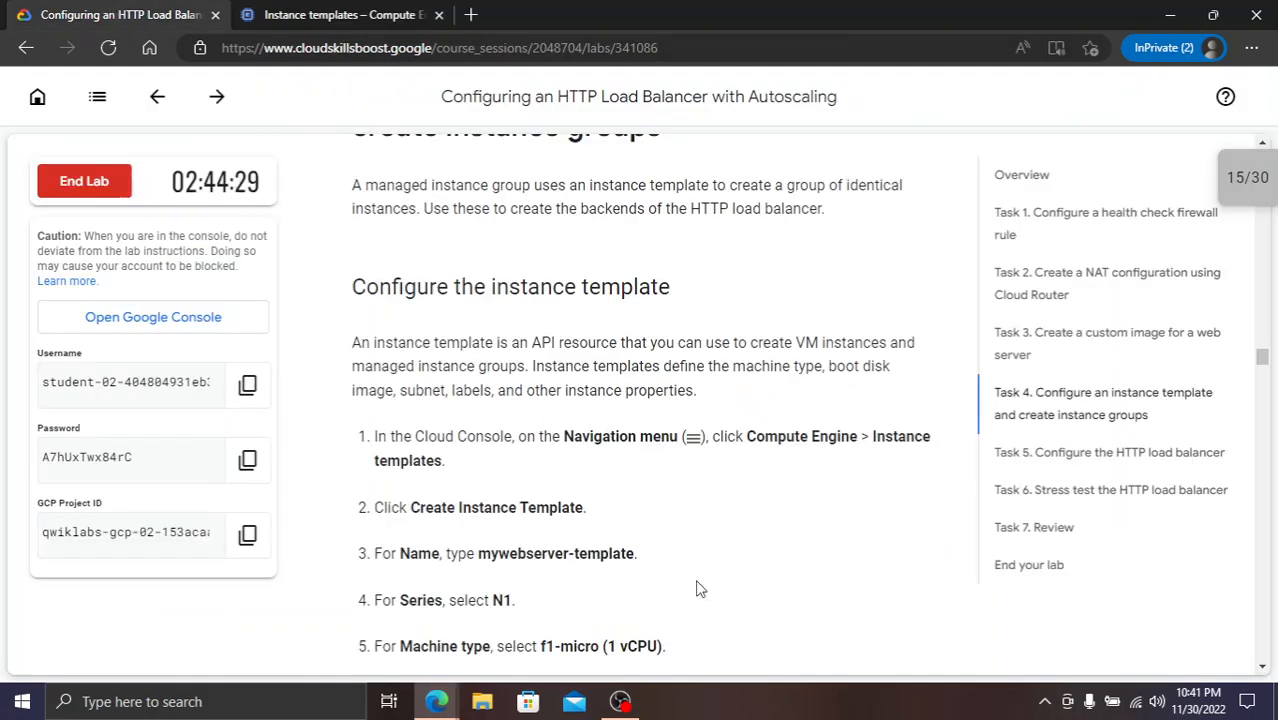
drag(476, 551, 639, 546)
key(ctrl+c)
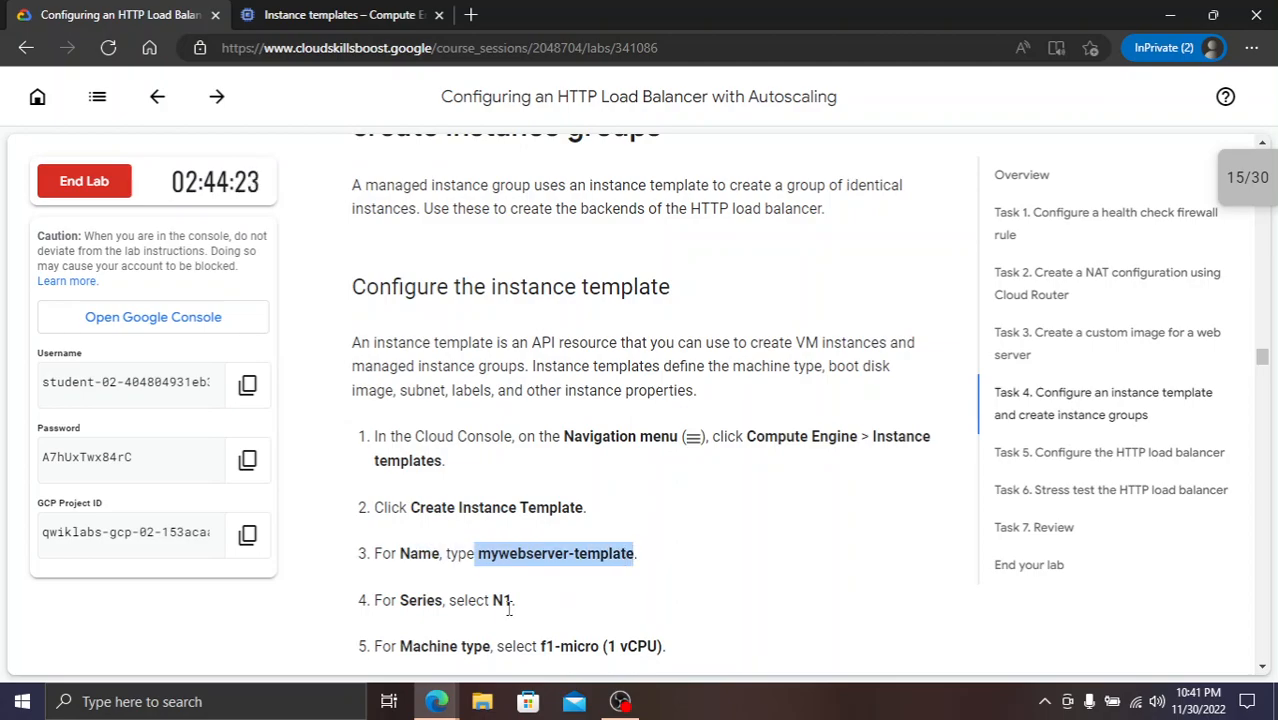
click(320, 12)
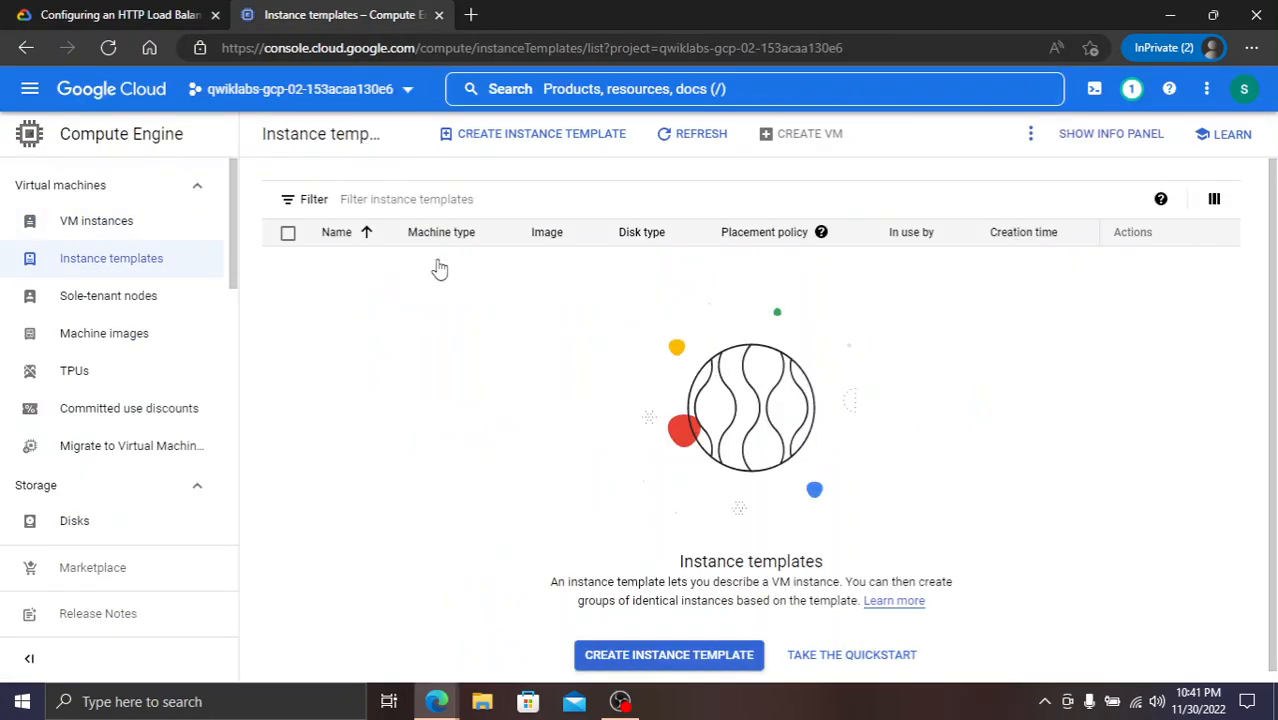
click(513, 135)
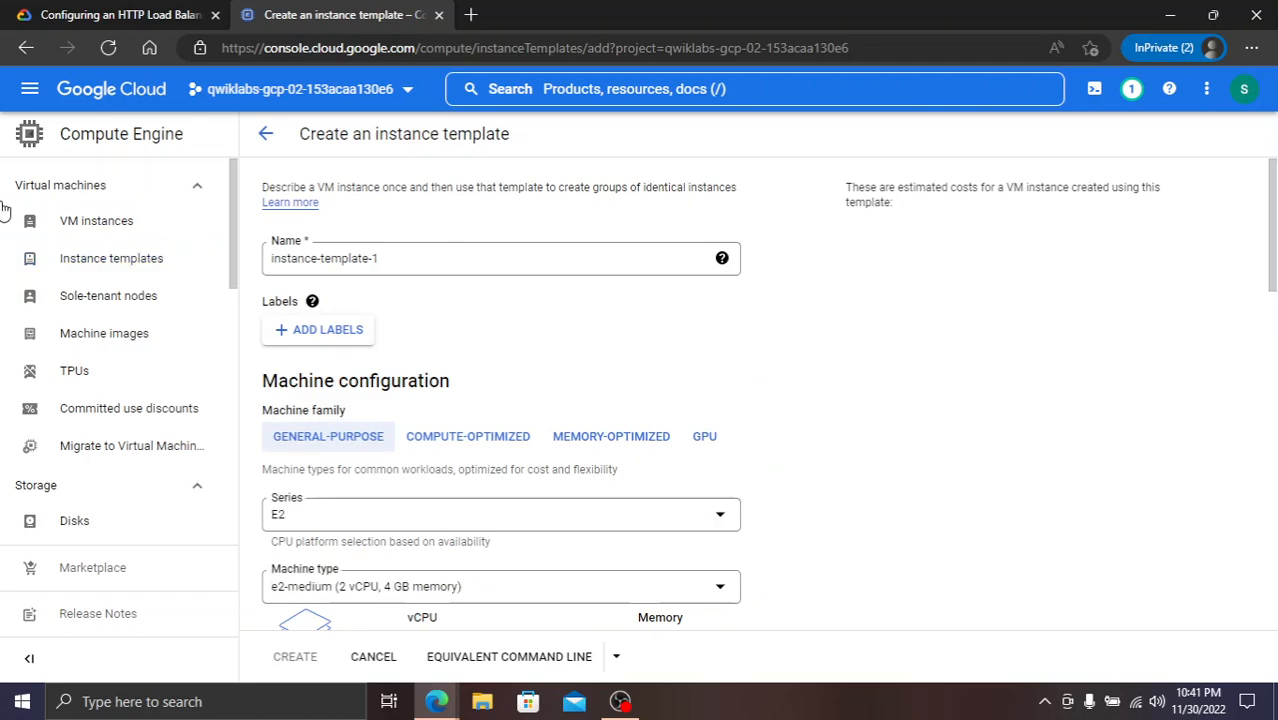
click(497, 268)
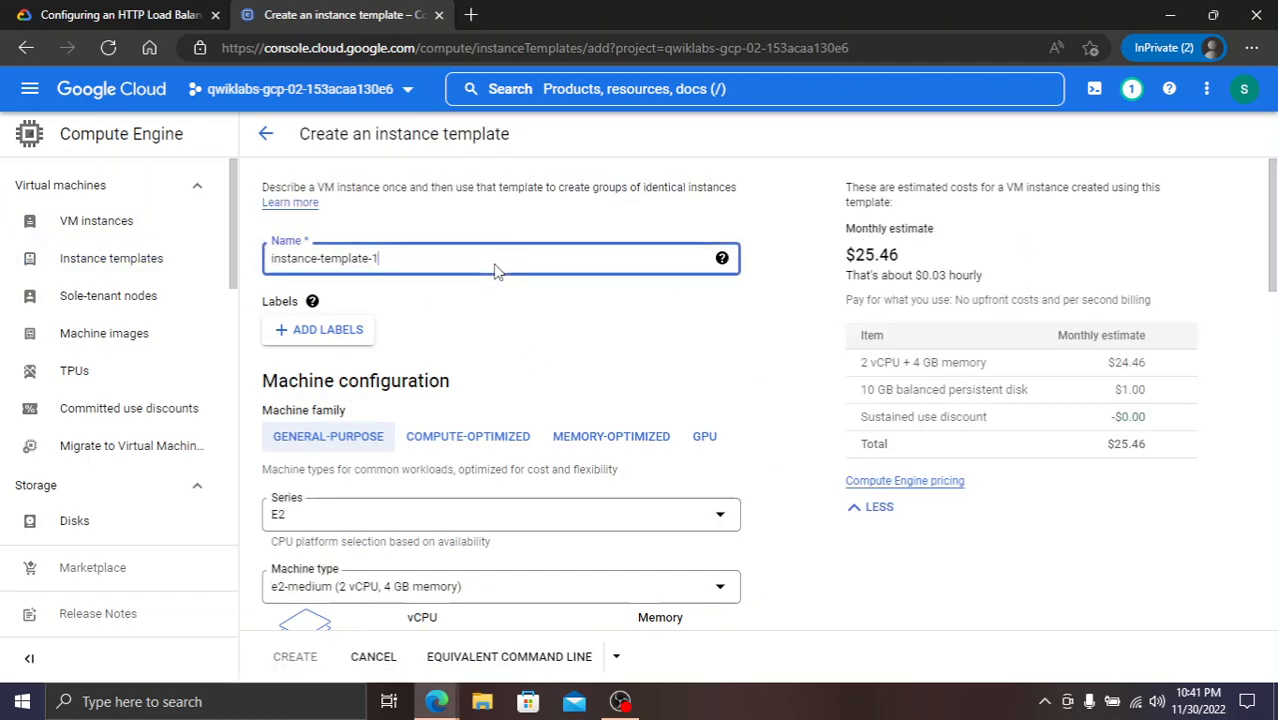
key(ctrl+a)
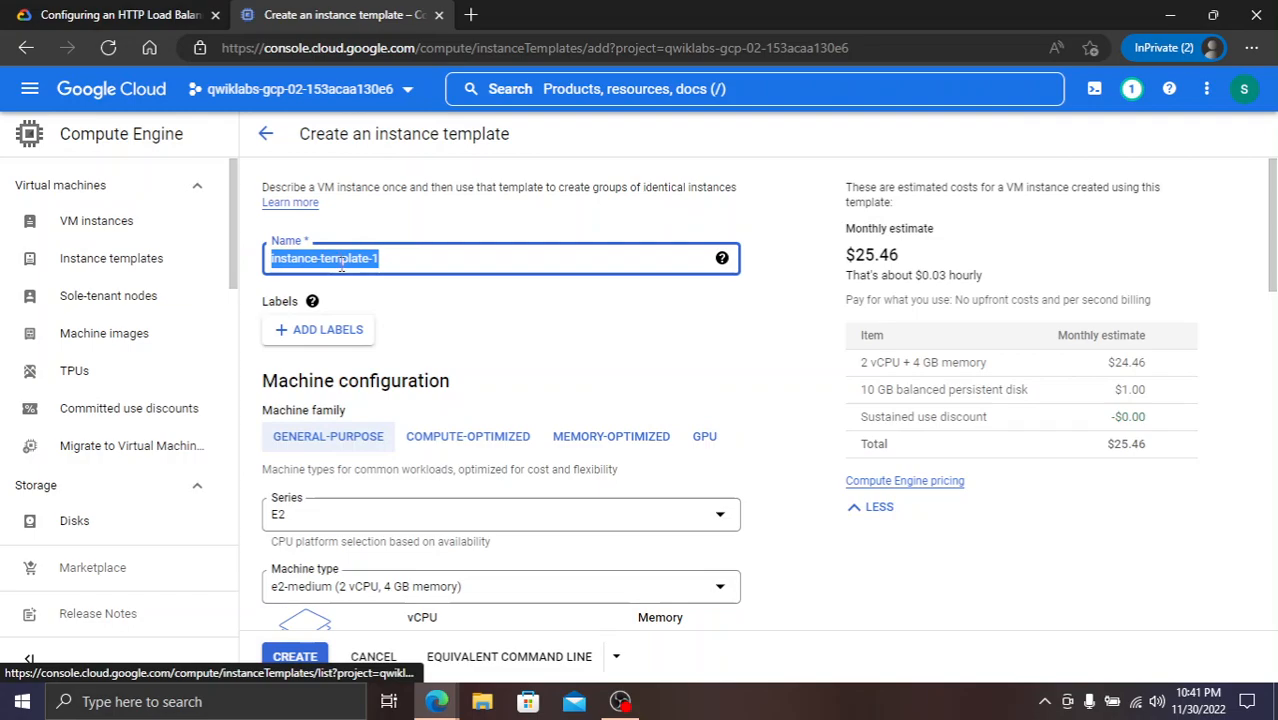
key(ctrl+v)
click(190, 14)
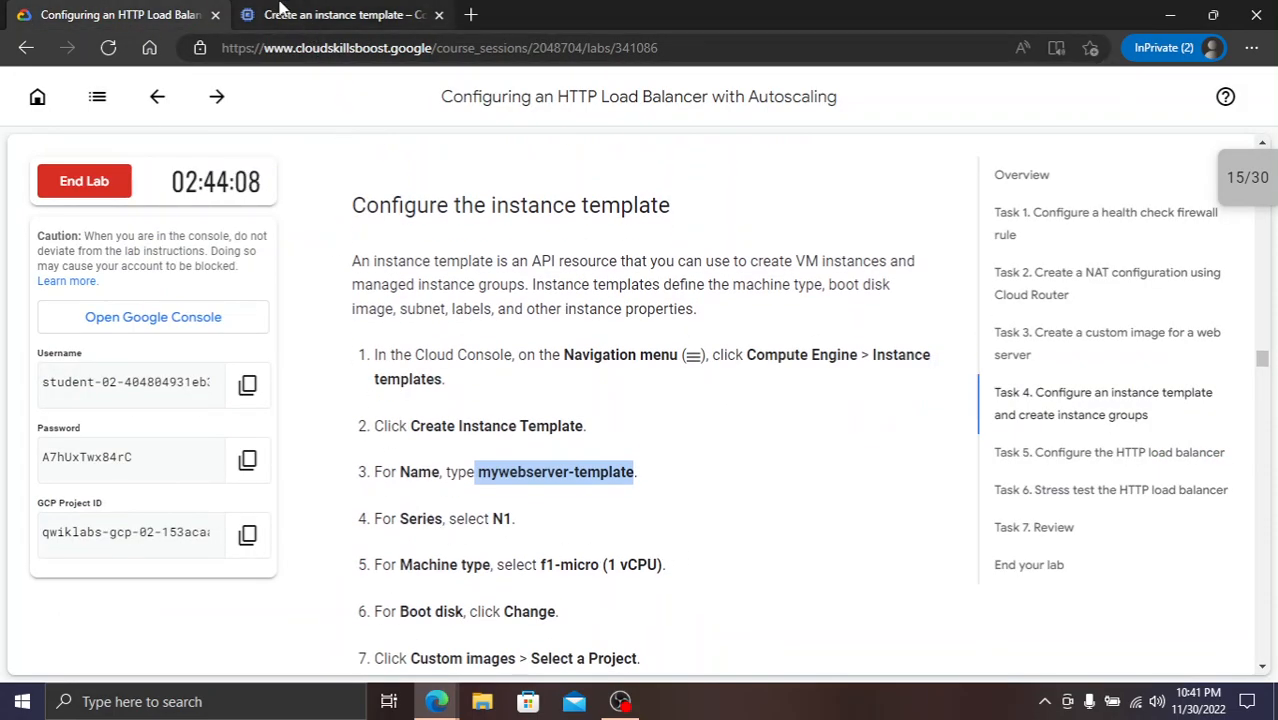
click(281, 10)
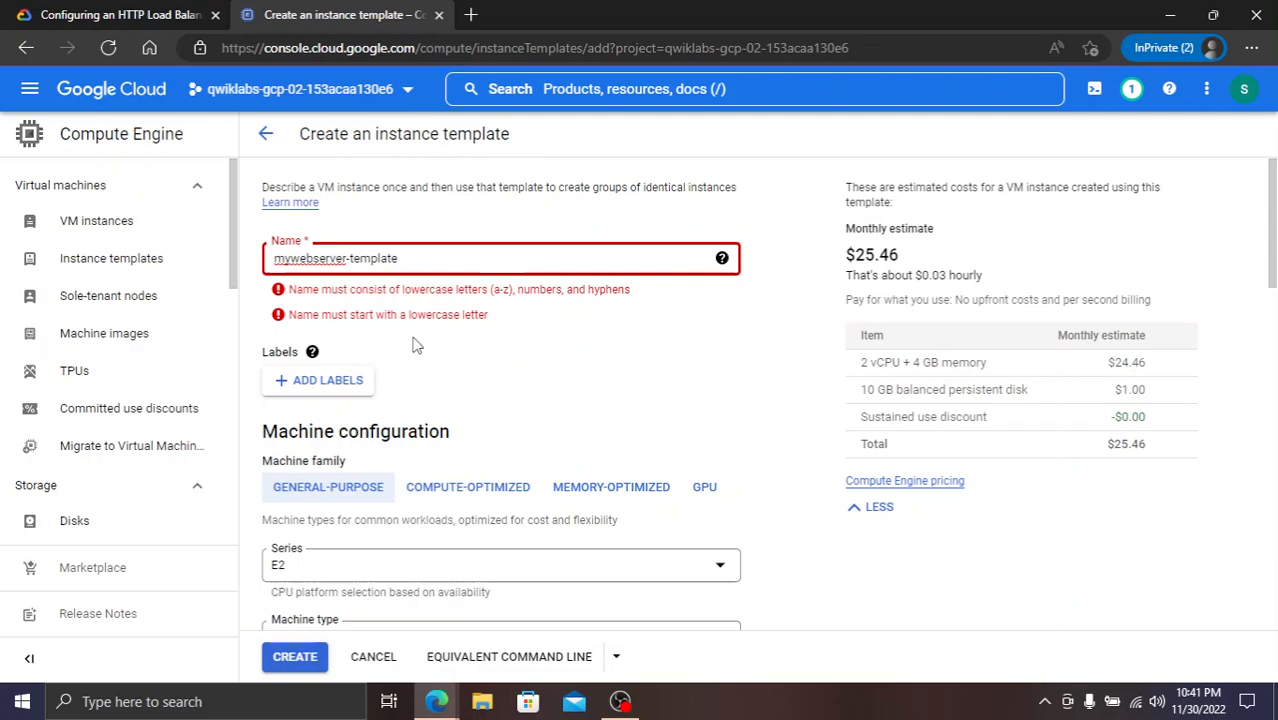
- Copy mywebserver-template from the lab instructions again and replace the instance template's name with it
click(80, 10)
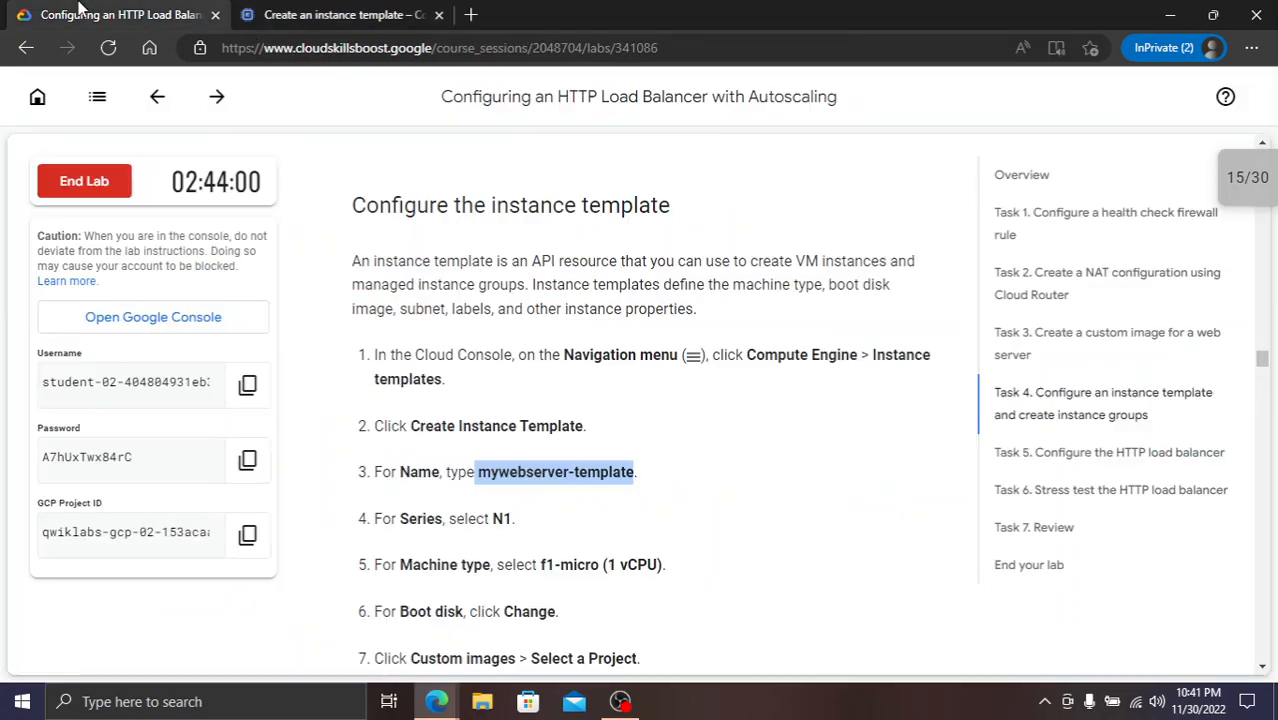
click(610, 476)
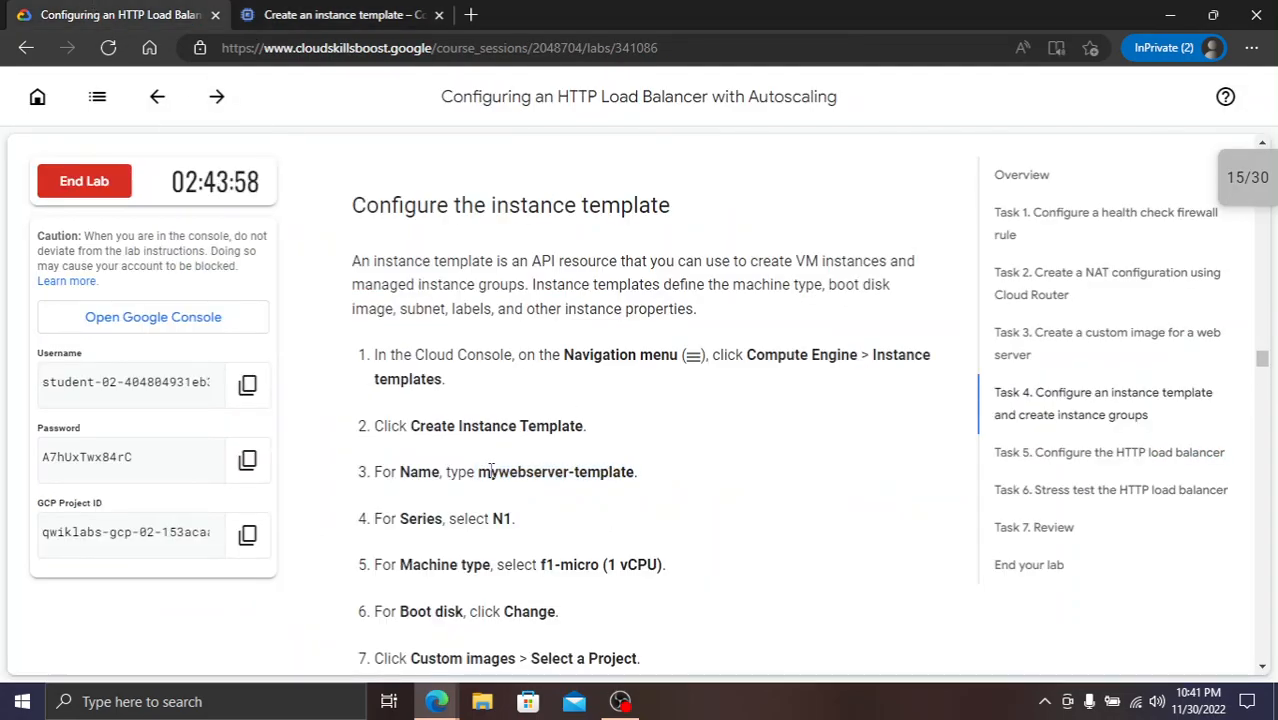
drag(480, 472, 631, 466)
key(ctrl+c)
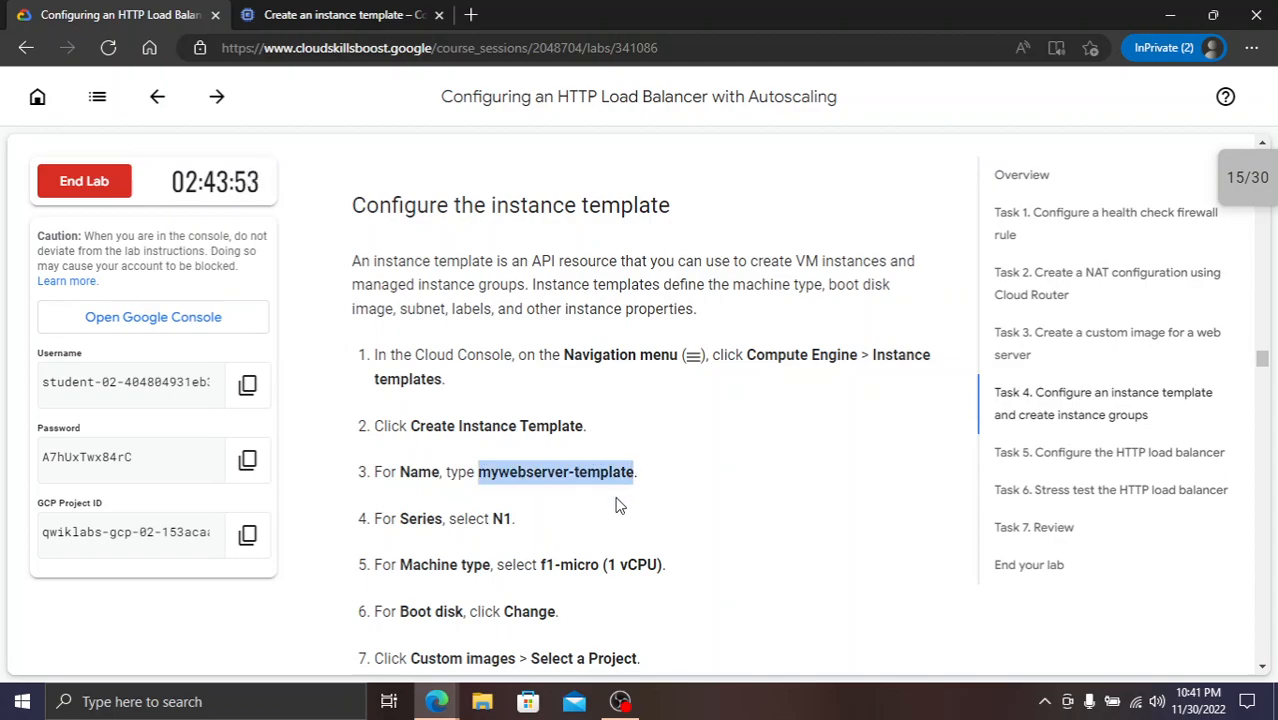
click(243, 6)
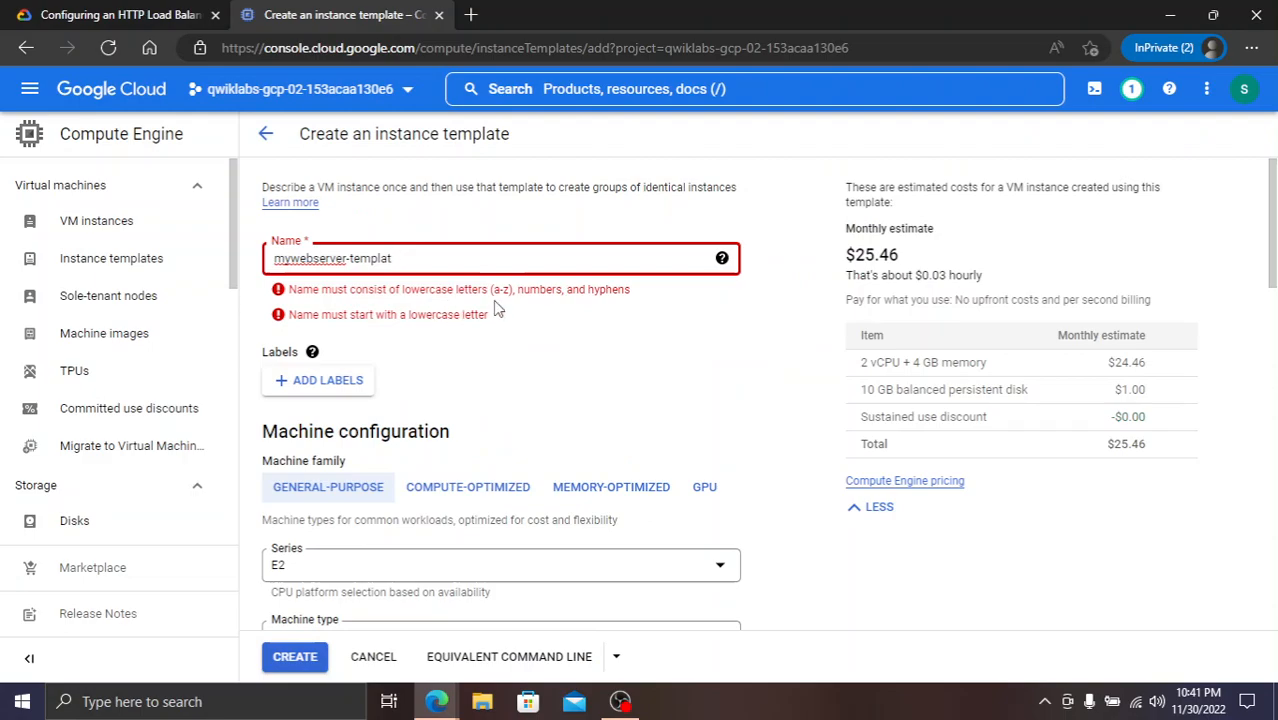
key(ctrl+a)
key(BackSpace)
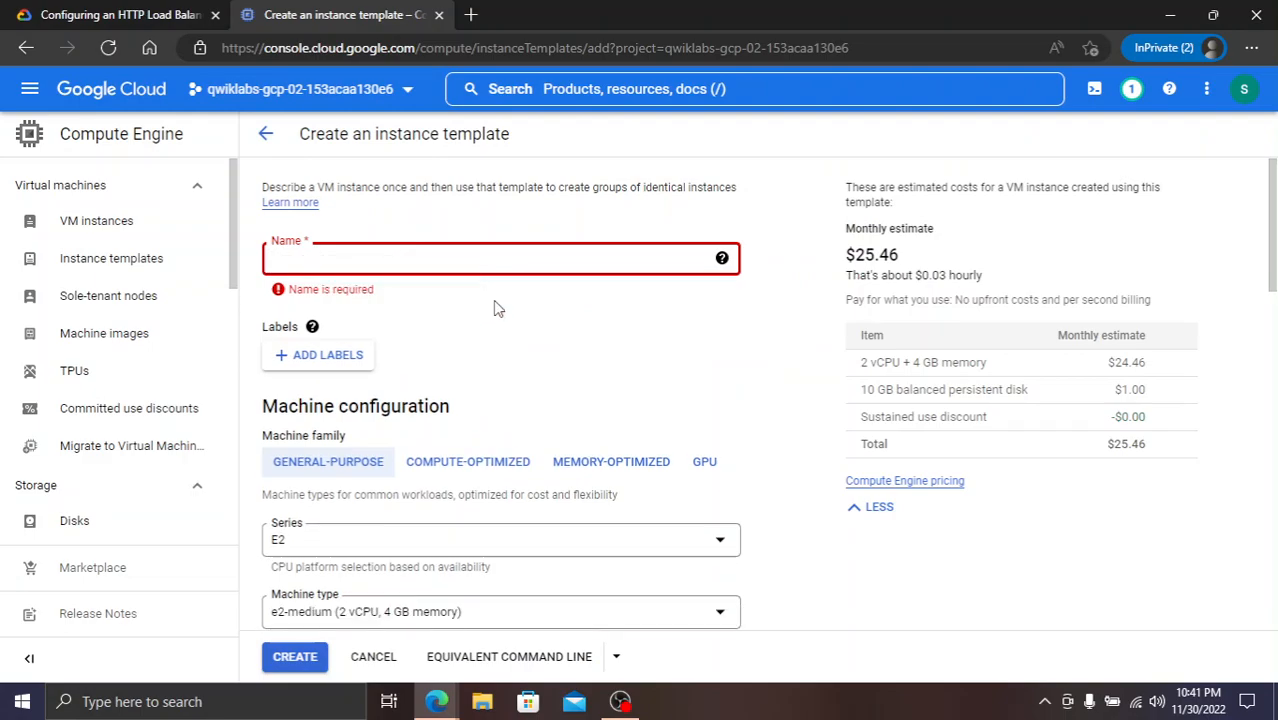
key(ctrl+v)
click(418, 337)
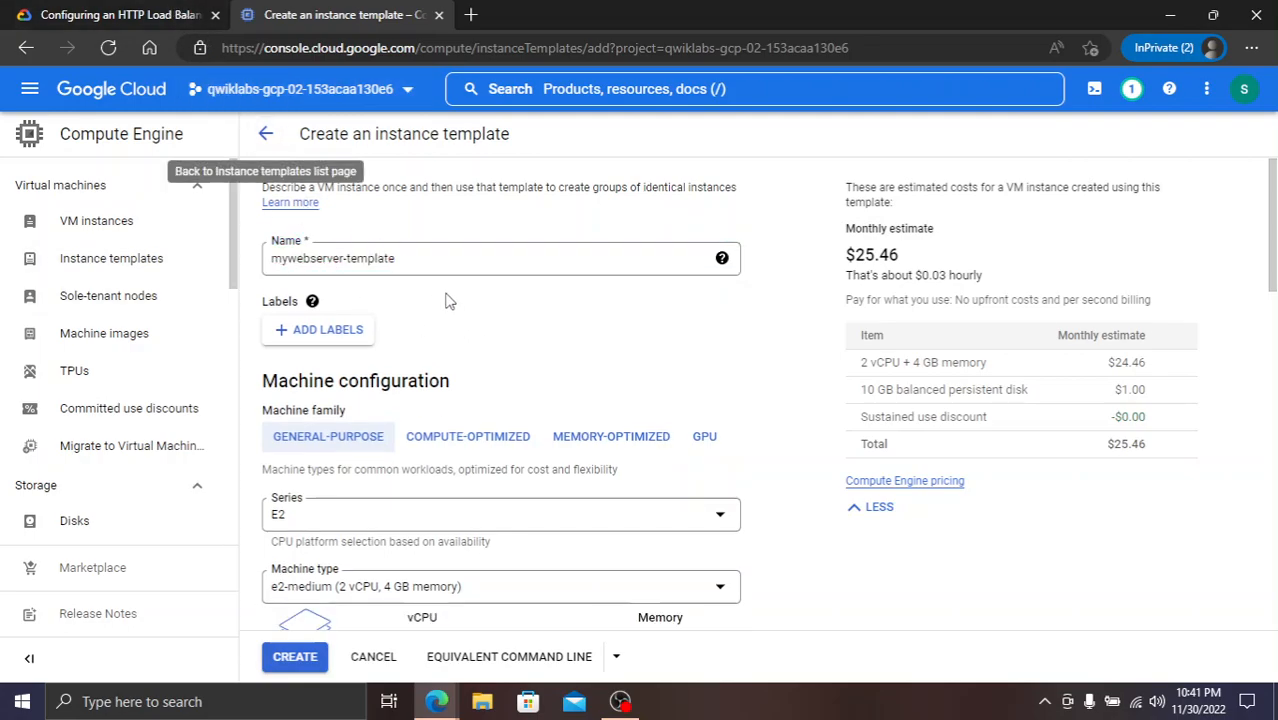
- Set the machine configuration to the N1 series with the f1-micro machine type
click(357, 520)
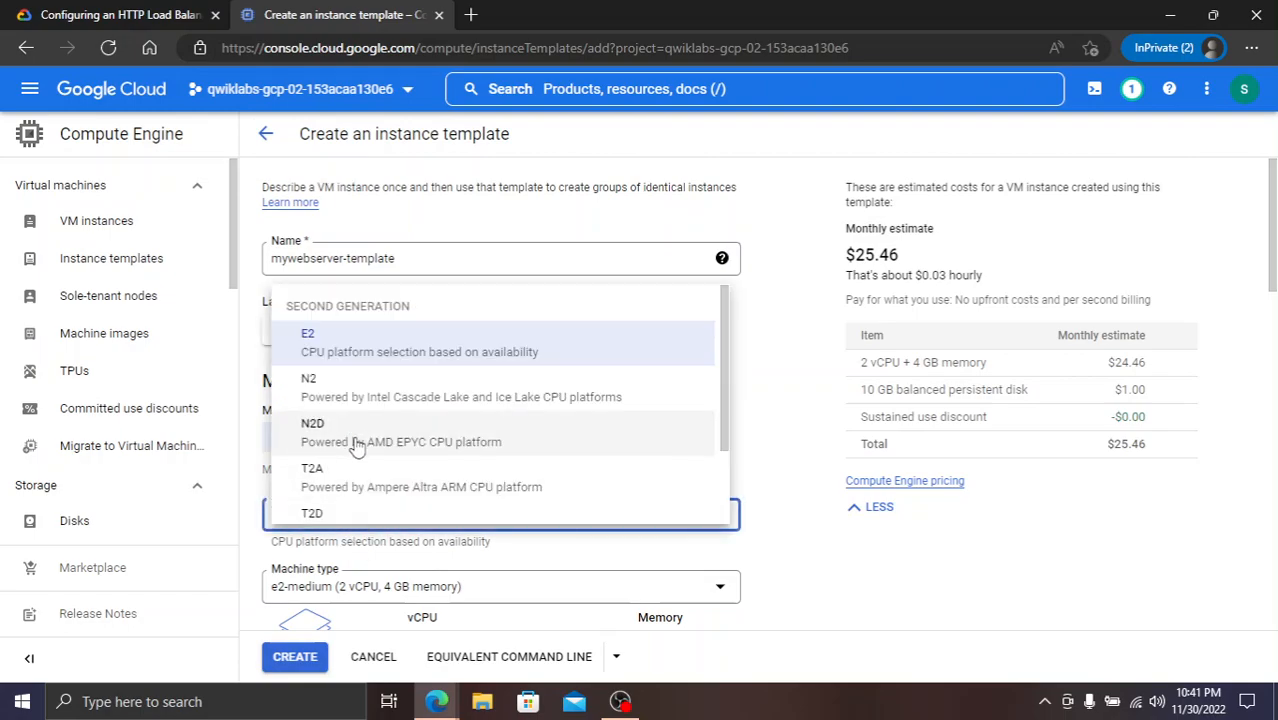
scroll(370, 451, down, 2)
click(447, 500)
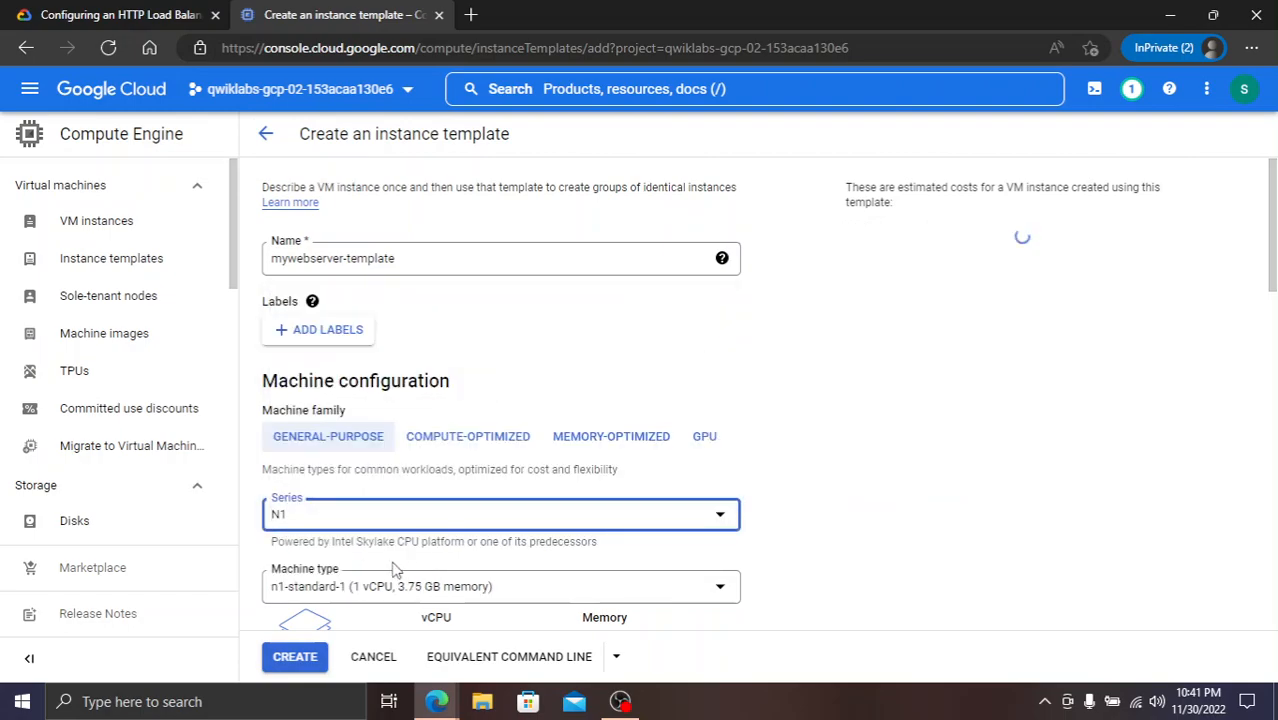
scroll(391, 562, down, 2)
click(369, 453)
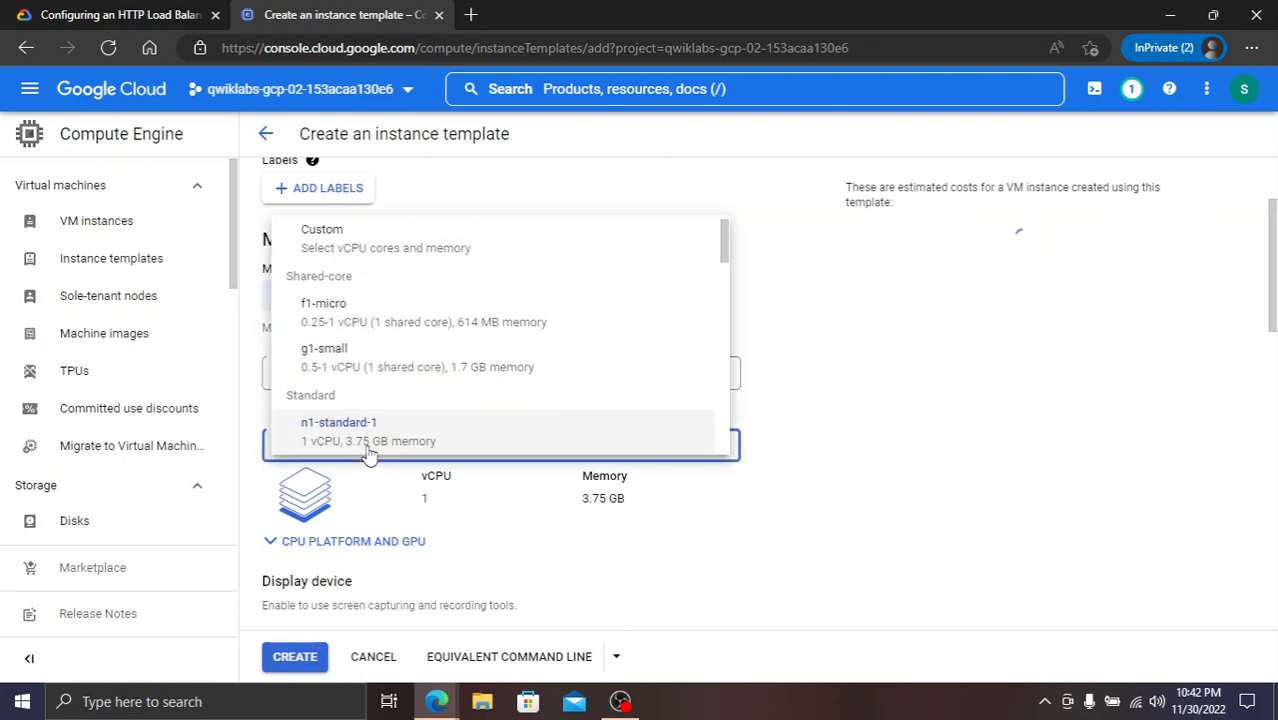
click(370, 320)
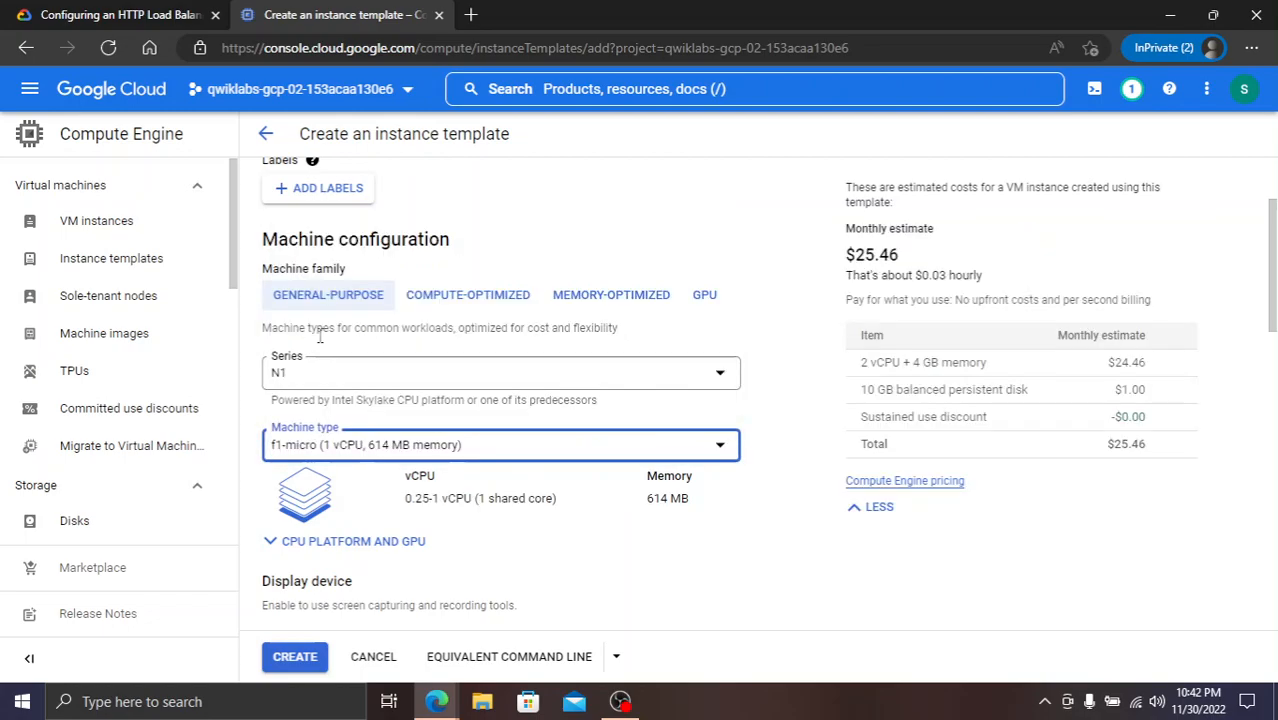
- Read the lab's boot disk instructions and open the template's boot disk settings for changing
click(30, 14)
scroll(492, 493, down, 1)
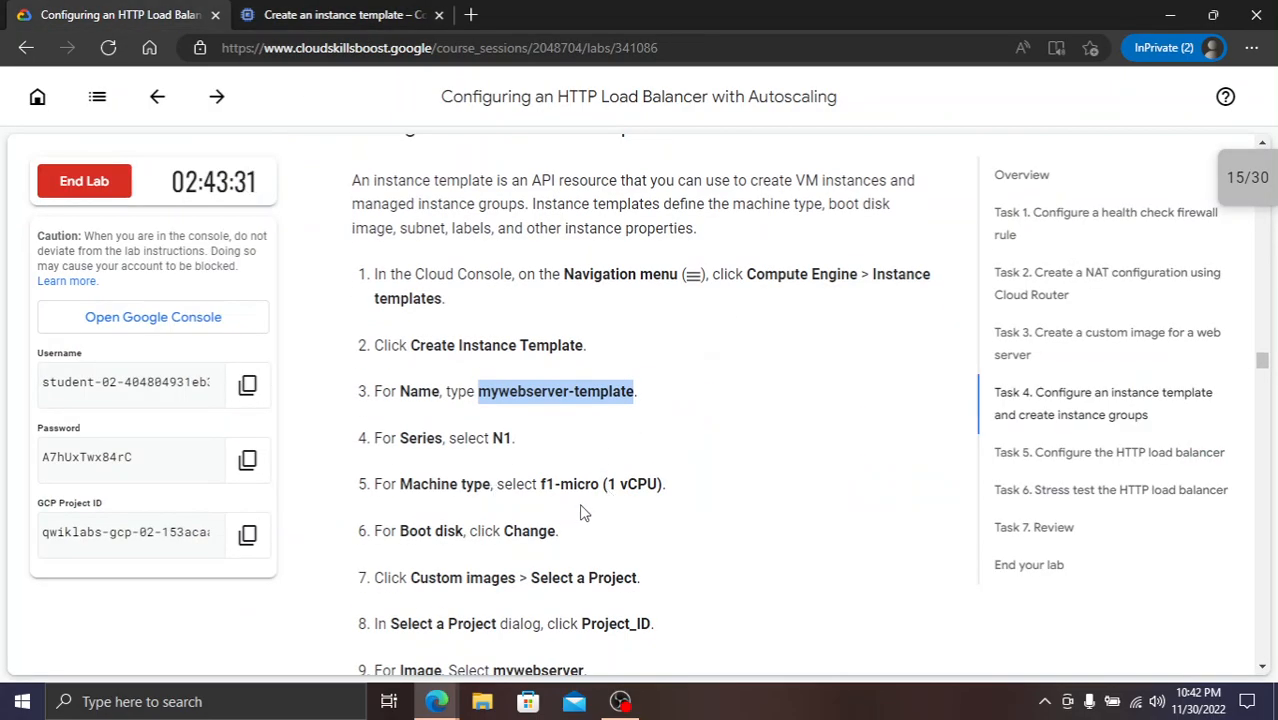
scroll(587, 514, down, 1)
scroll(517, 494, down, 1)
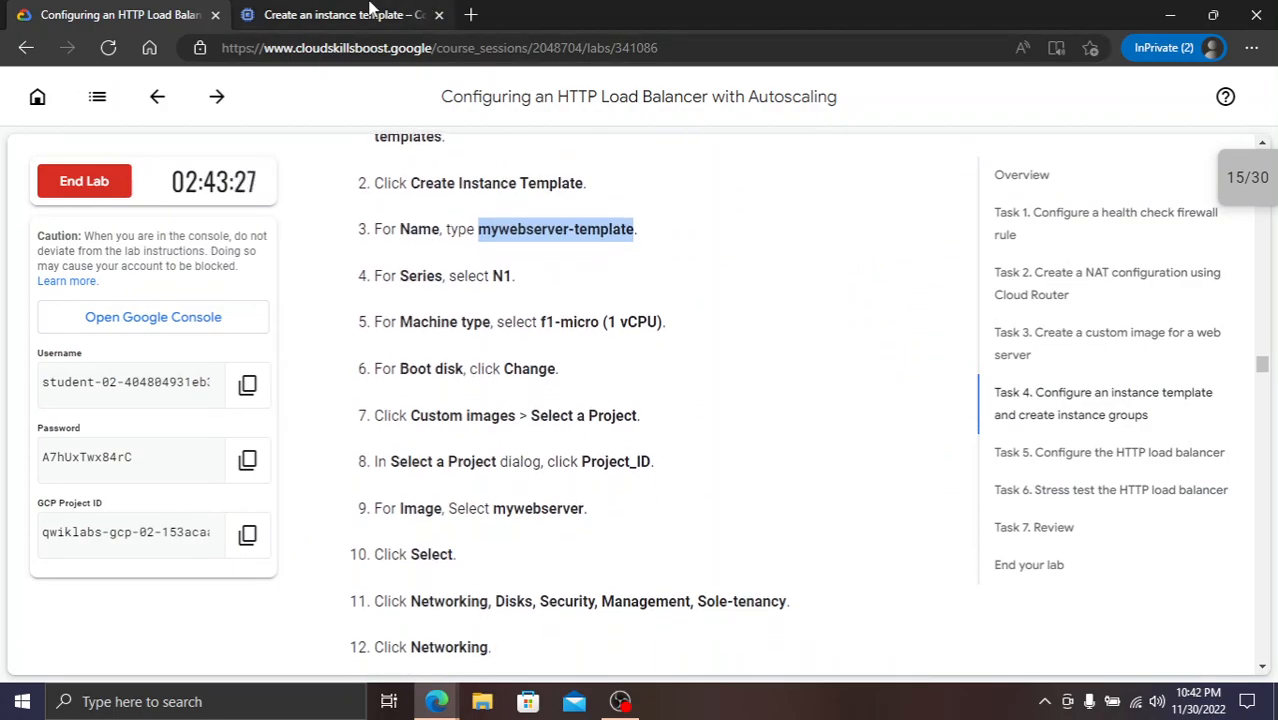
click(369, 8)
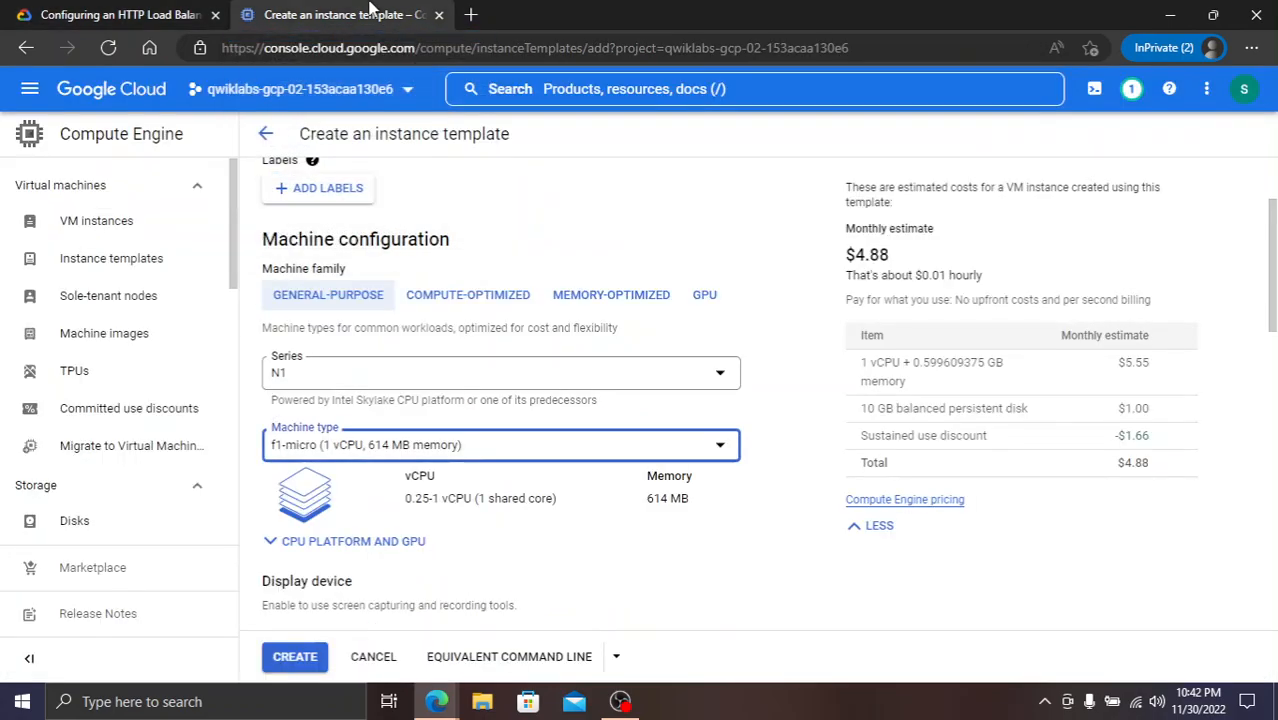
scroll(442, 510, down, 5)
scroll(442, 516, down, 1)
click(300, 546)
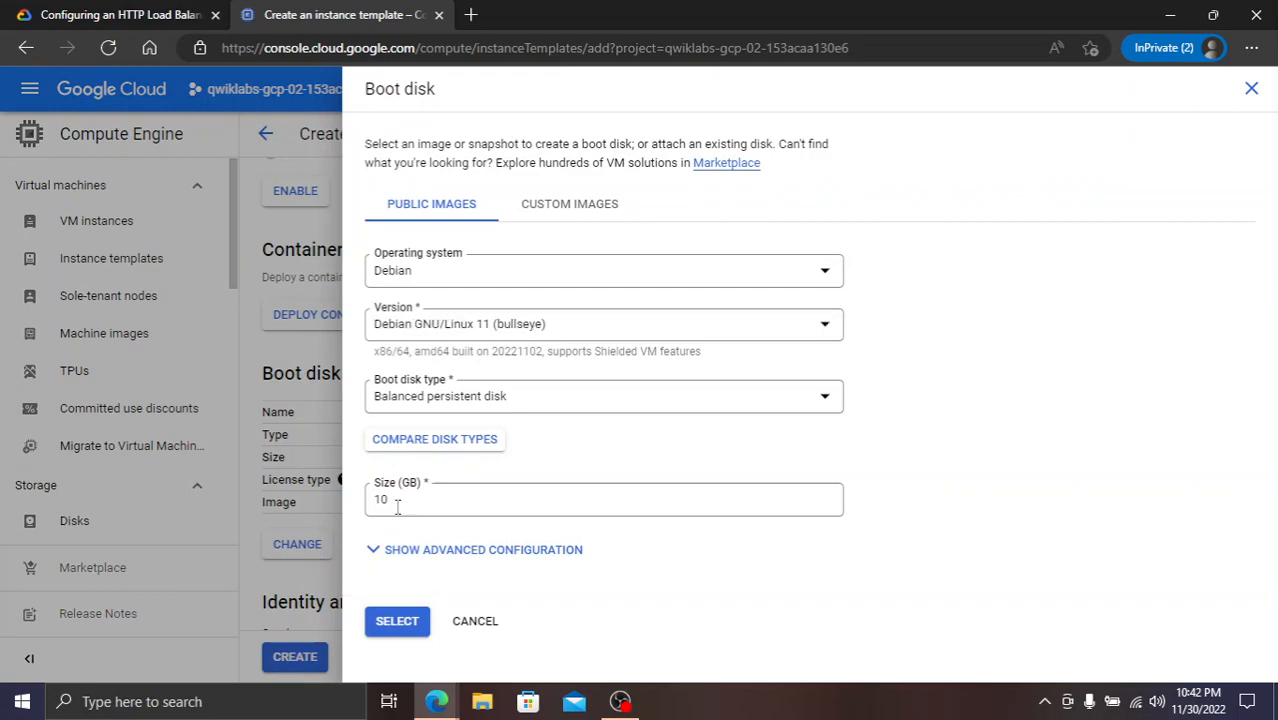
- Following the lab instructions, switch the boot disk source to custom images and check the source project
click(424, 397)
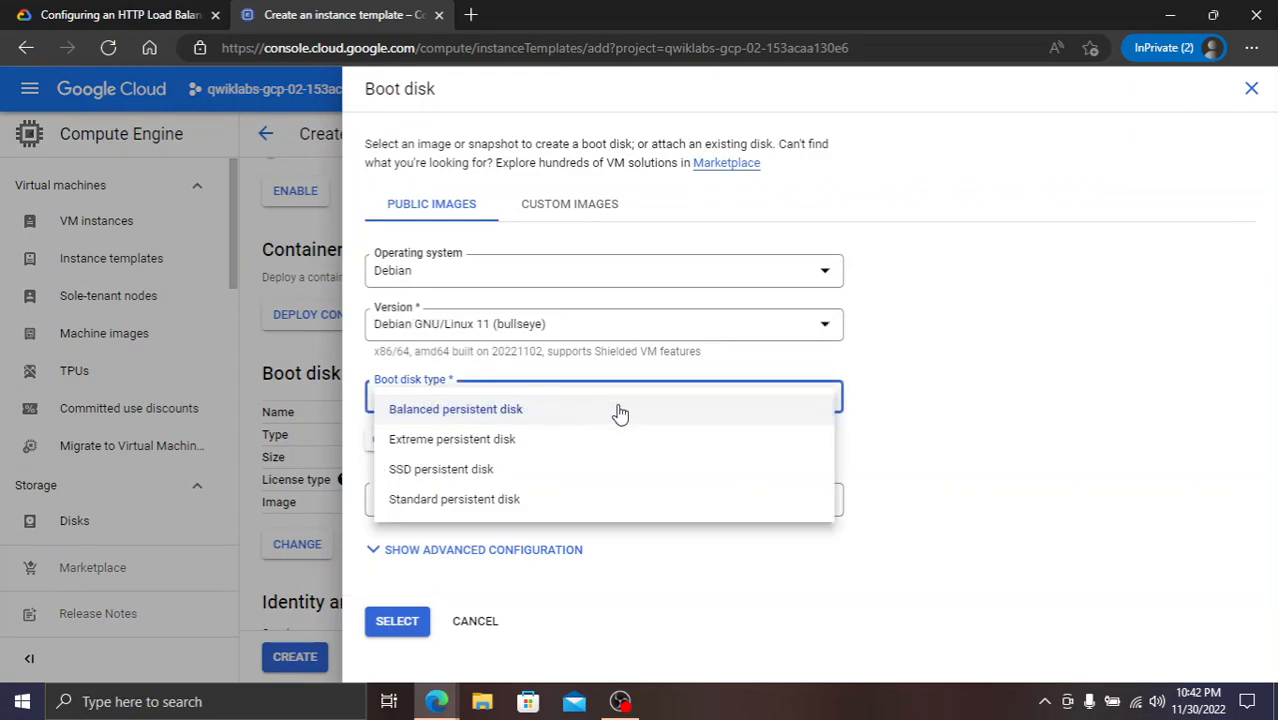
click(973, 442)
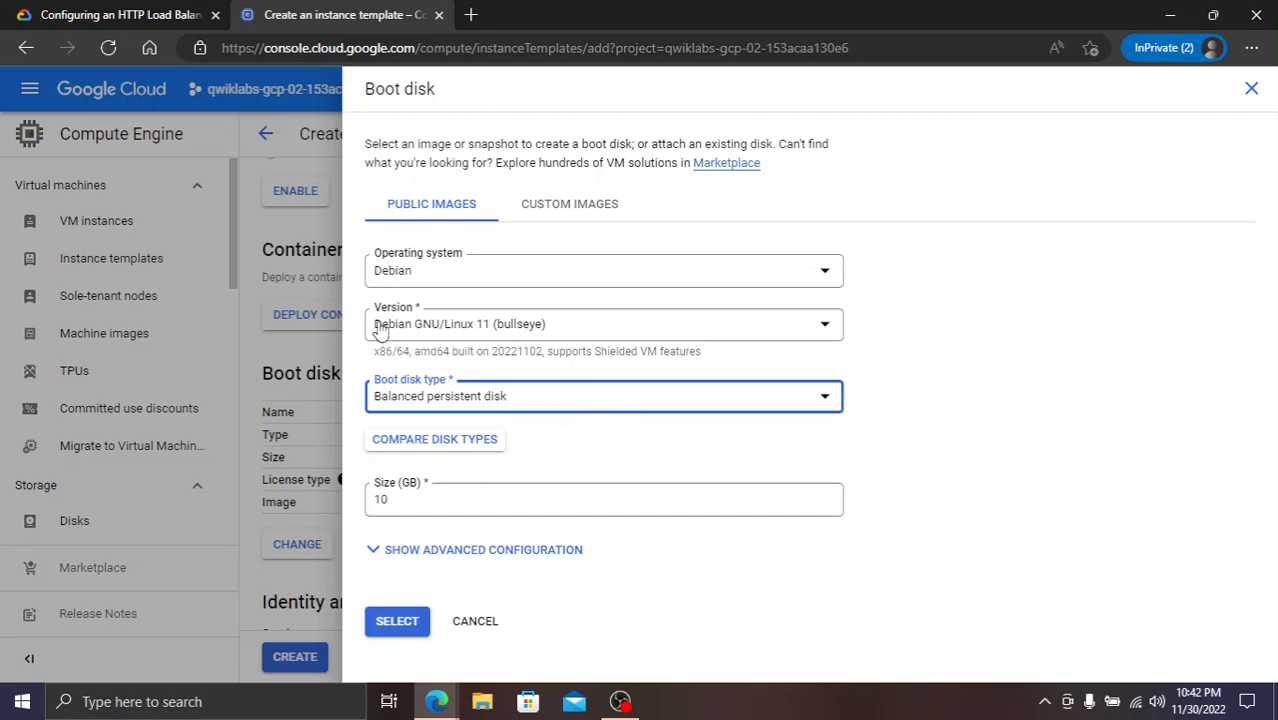
click(71, 9)
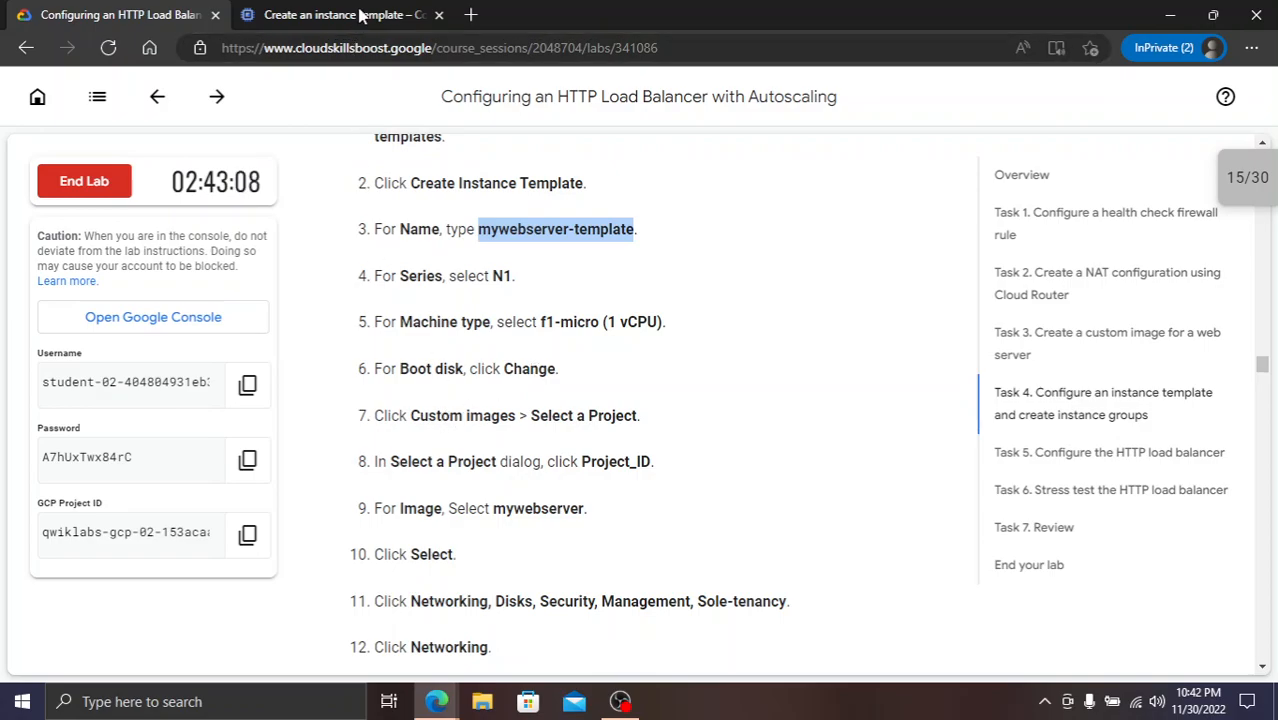
key(ctrl+Tab)
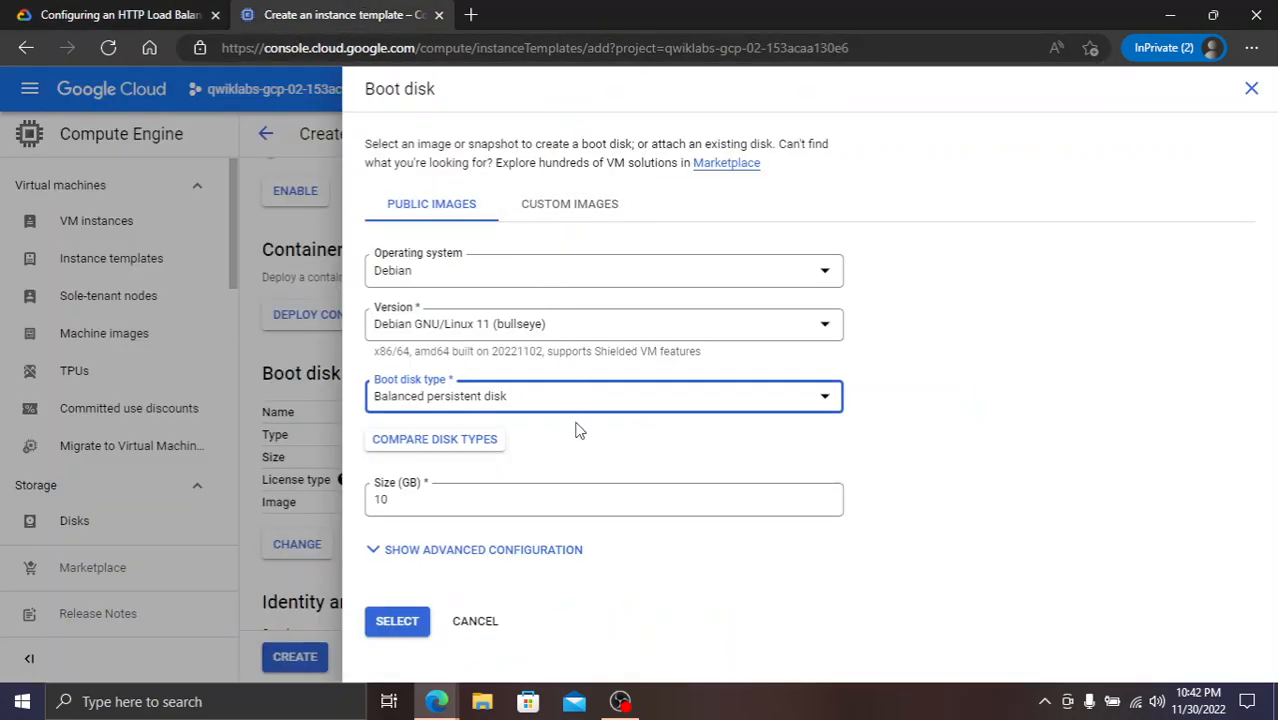
click(563, 204)
click(50, 14)
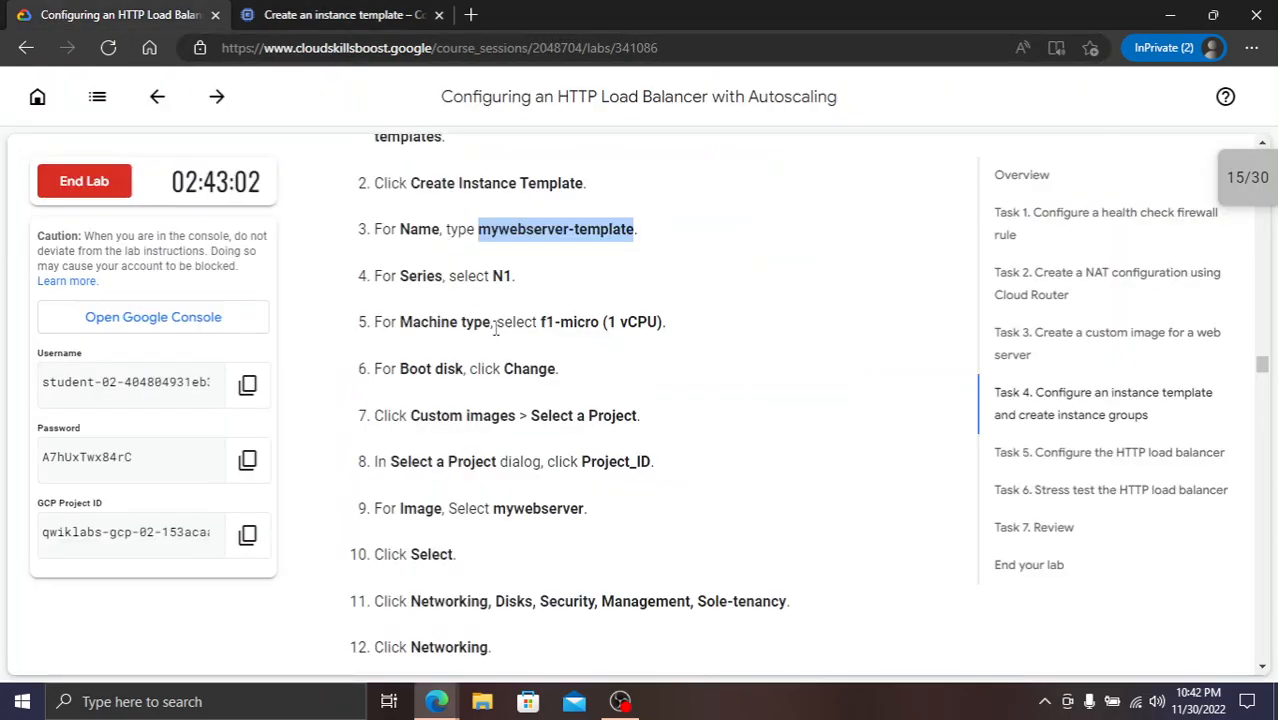
click(503, 275)
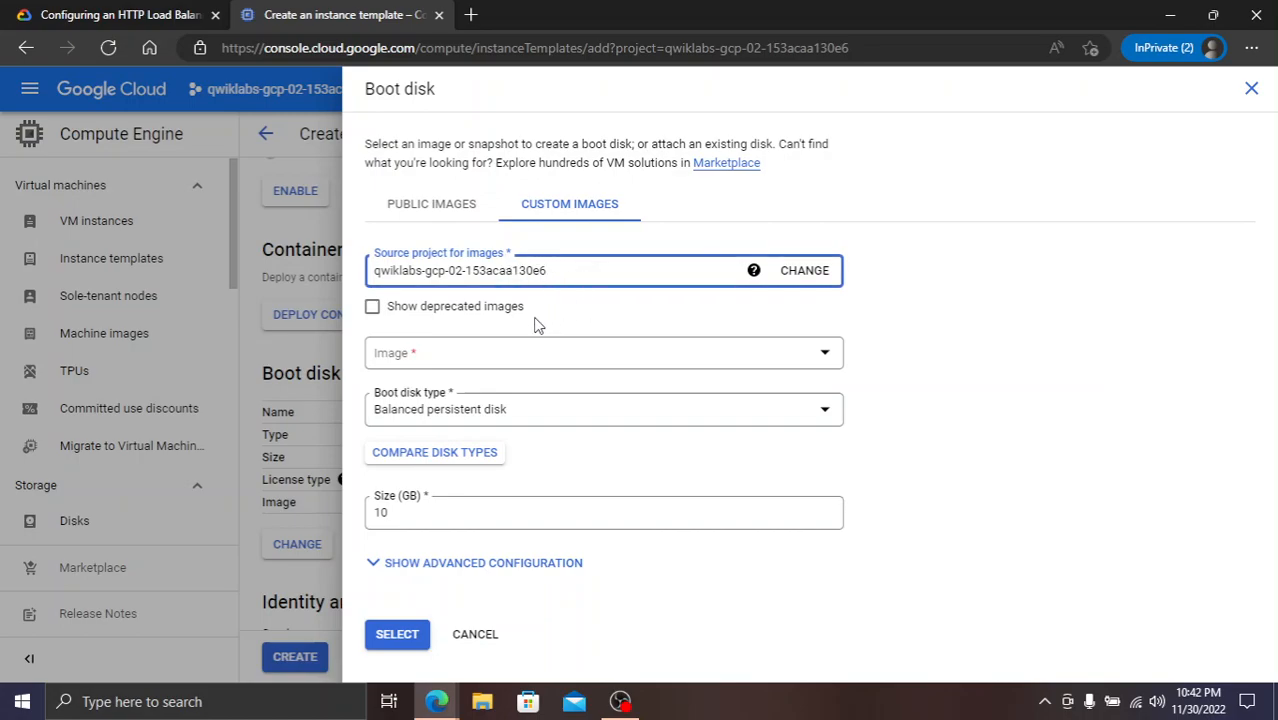
- Choose mywebserver as the boot disk image and apply it to the template, checking the lab's following instructions
click(86, 13)
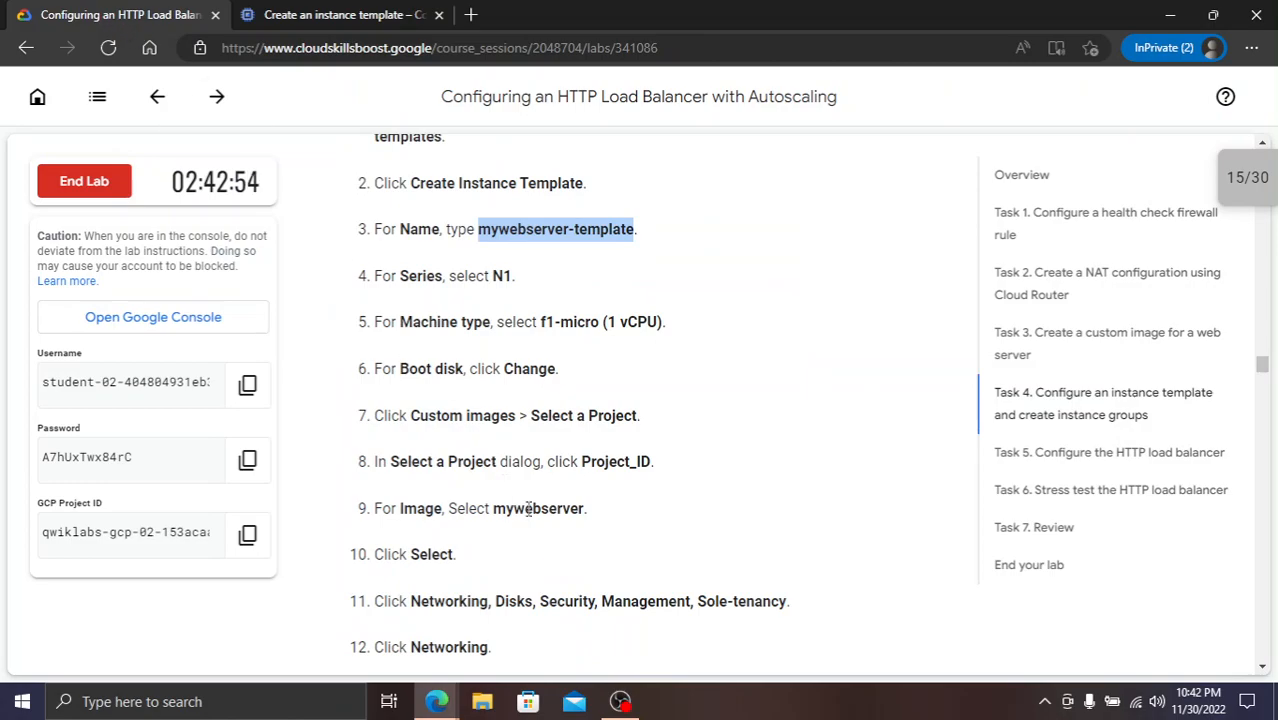
click(338, 14)
click(486, 364)
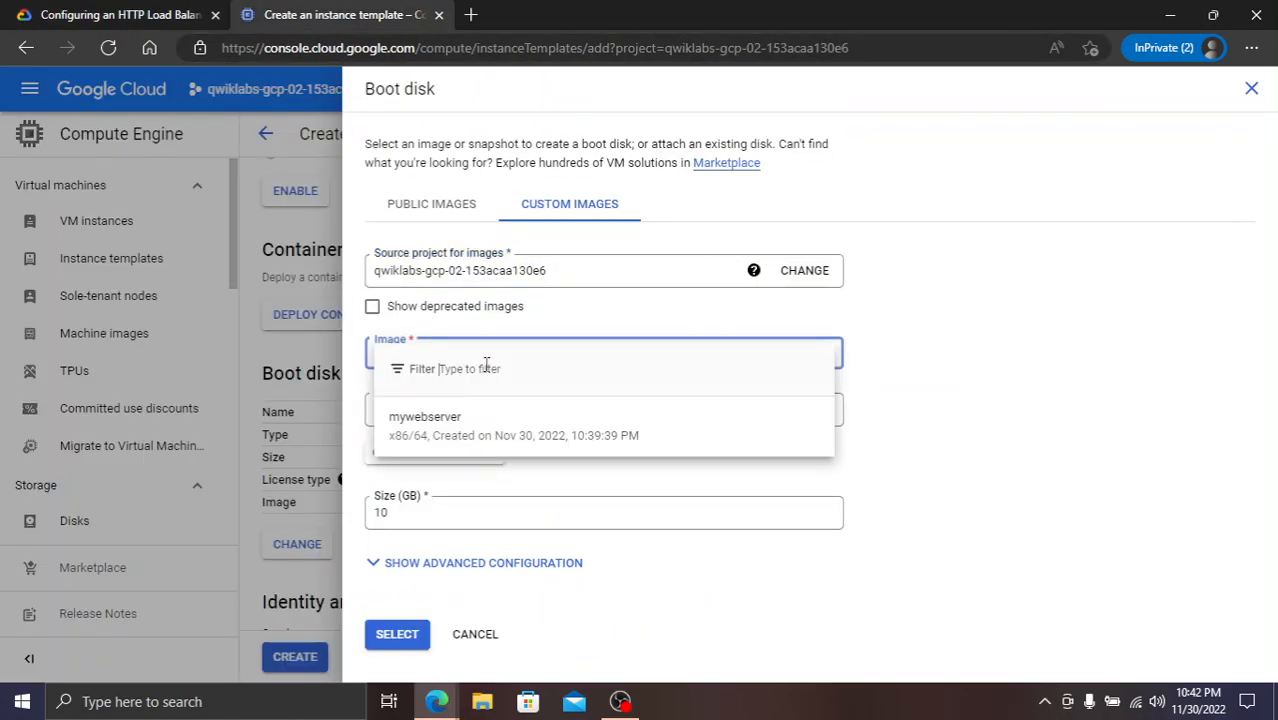
click(484, 420)
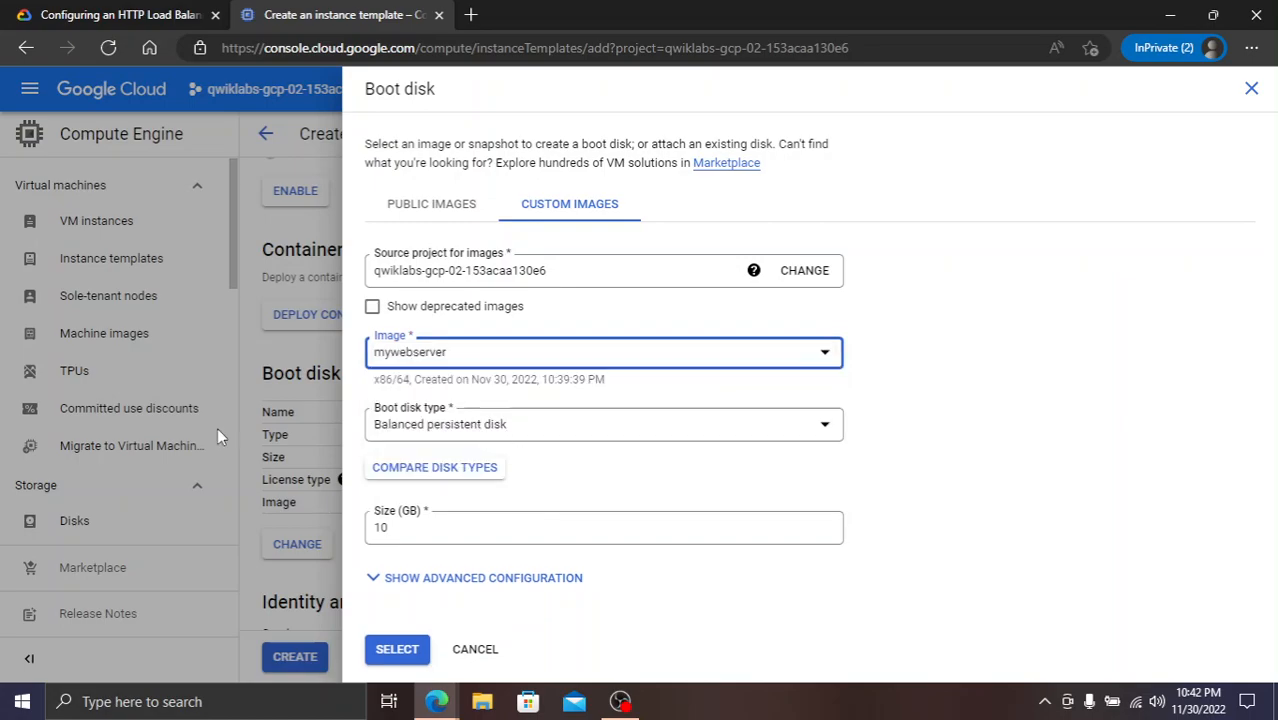
click(163, 14)
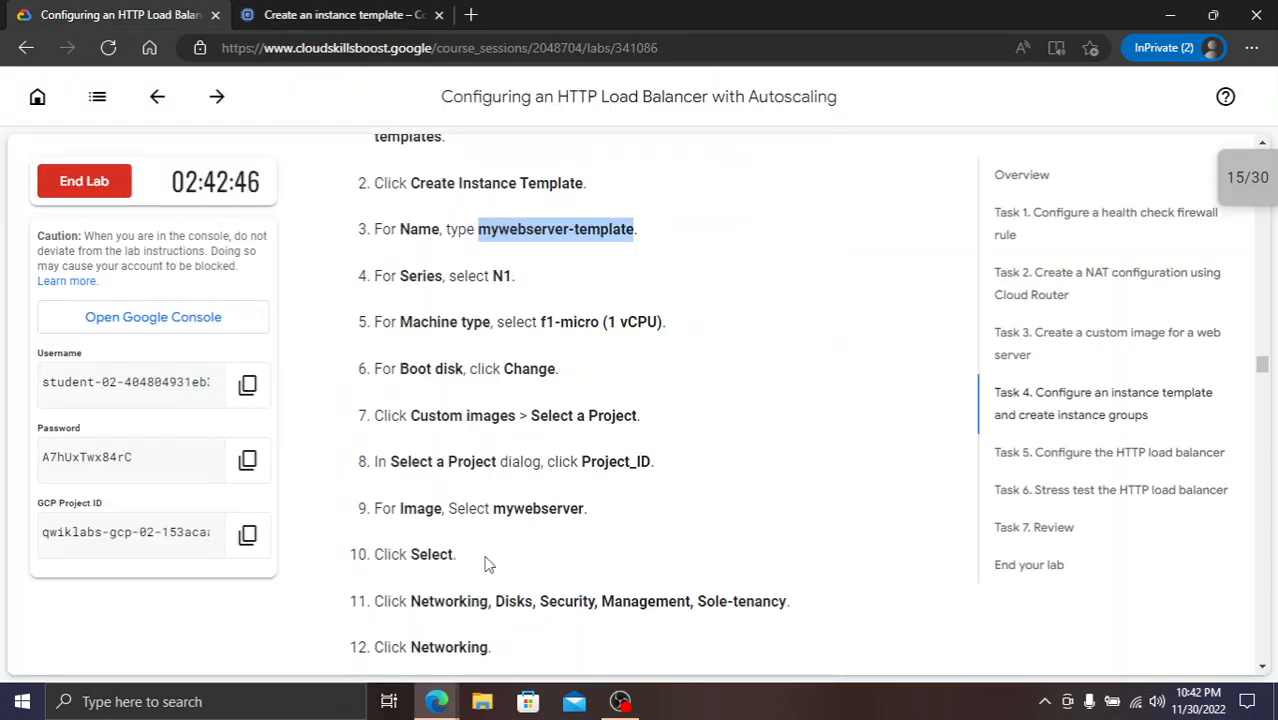
scroll(490, 565, down, 1)
scroll(476, 562, down, 2)
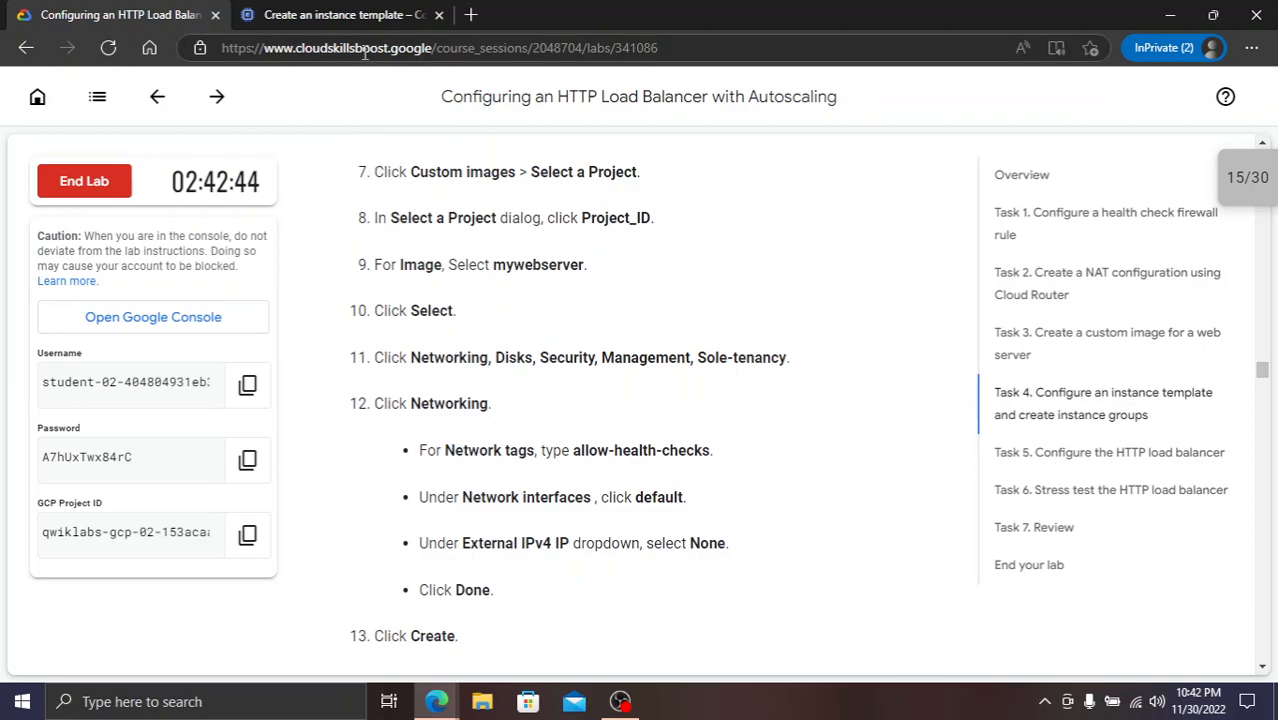
click(335, 14)
click(397, 650)
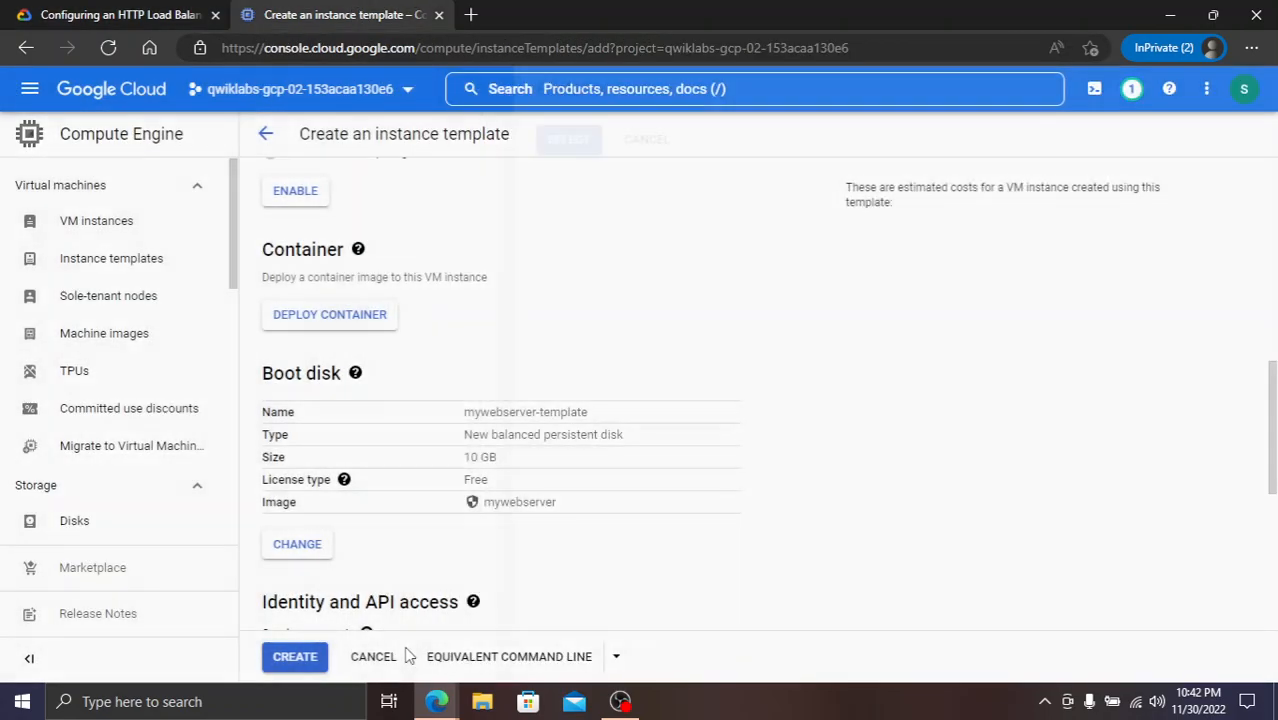
- Add the network tag allow-health-checks, copied from the lab, in the template's advanced networking options
scroll(385, 496, down, 5)
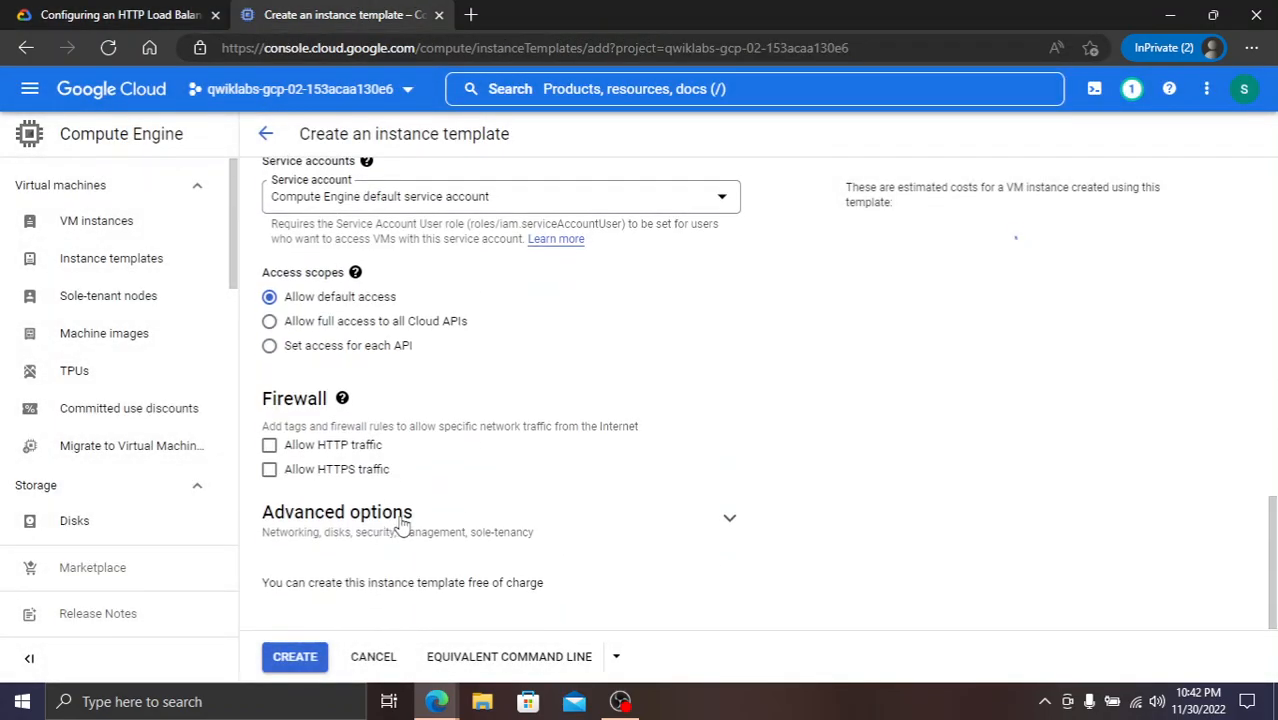
click(400, 515)
scroll(400, 525, down, 2)
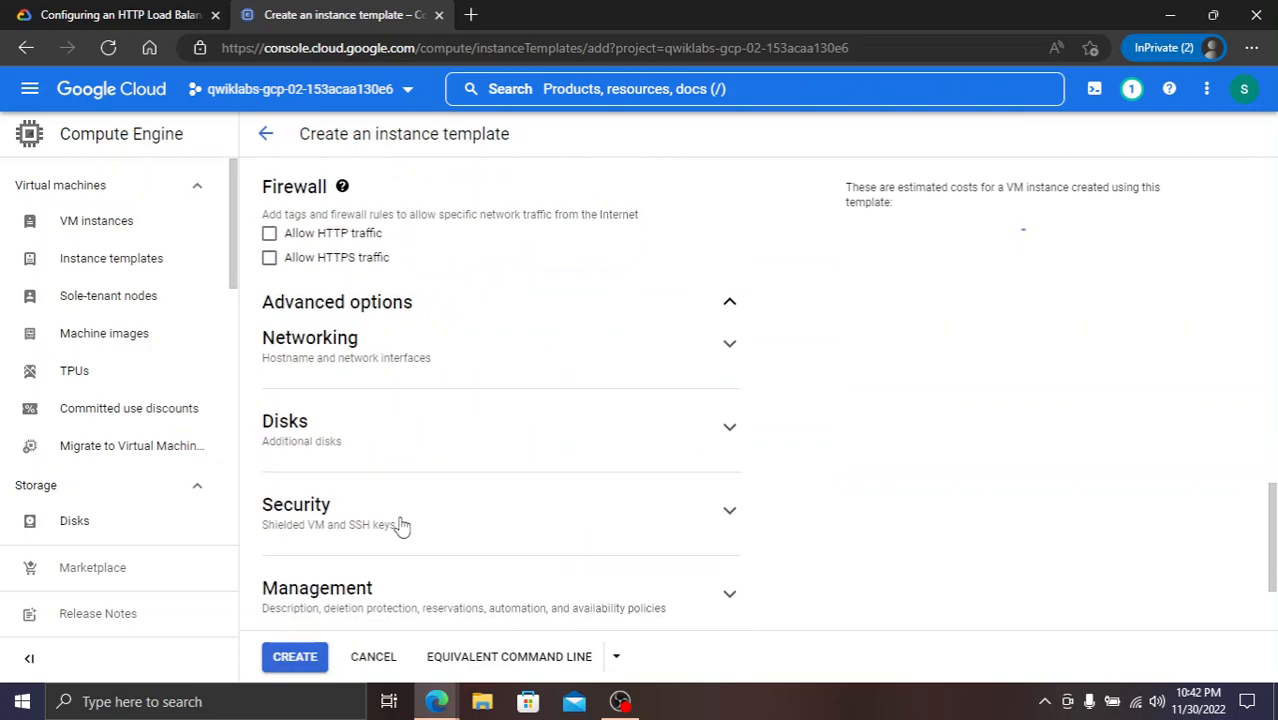
click(425, 360)
click(84, 15)
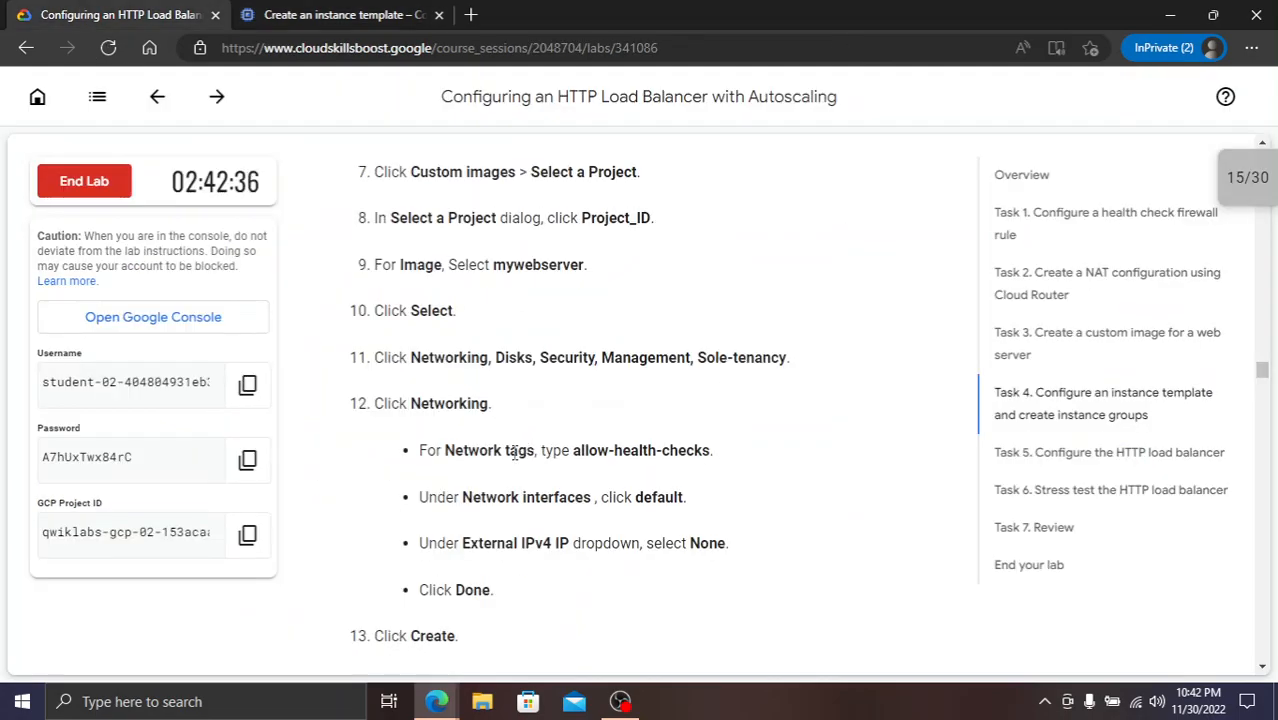
drag(575, 453, 714, 455)
key(ctrl+c)
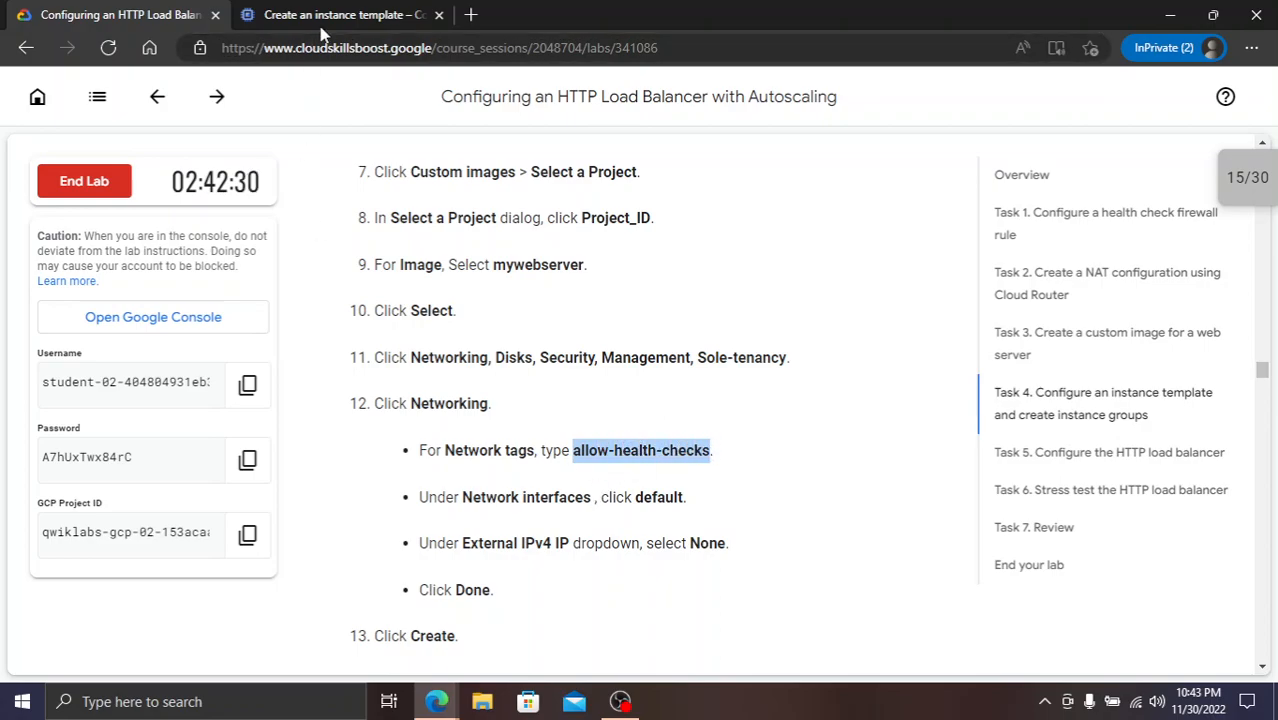
click(394, 15)
click(375, 395)
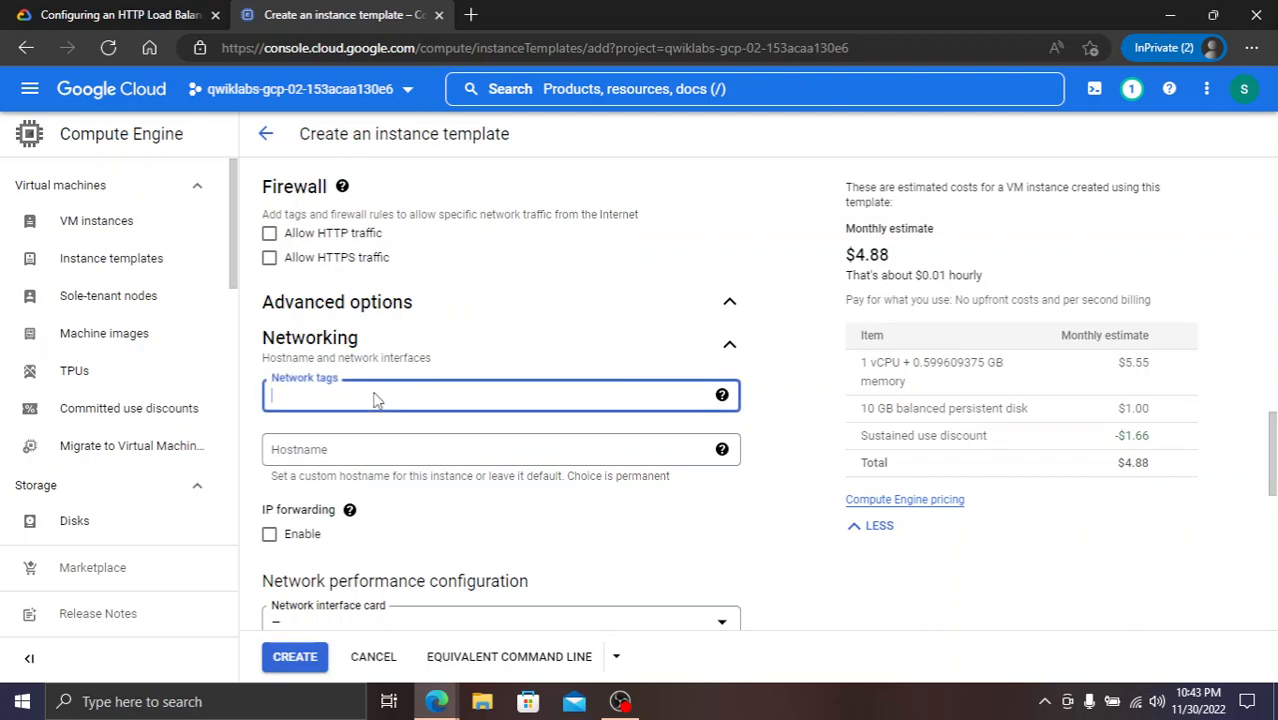
key(ctrl+v)
- Check the lab's networking instructions and expand the default network interface of the instance template
click(140, 20)
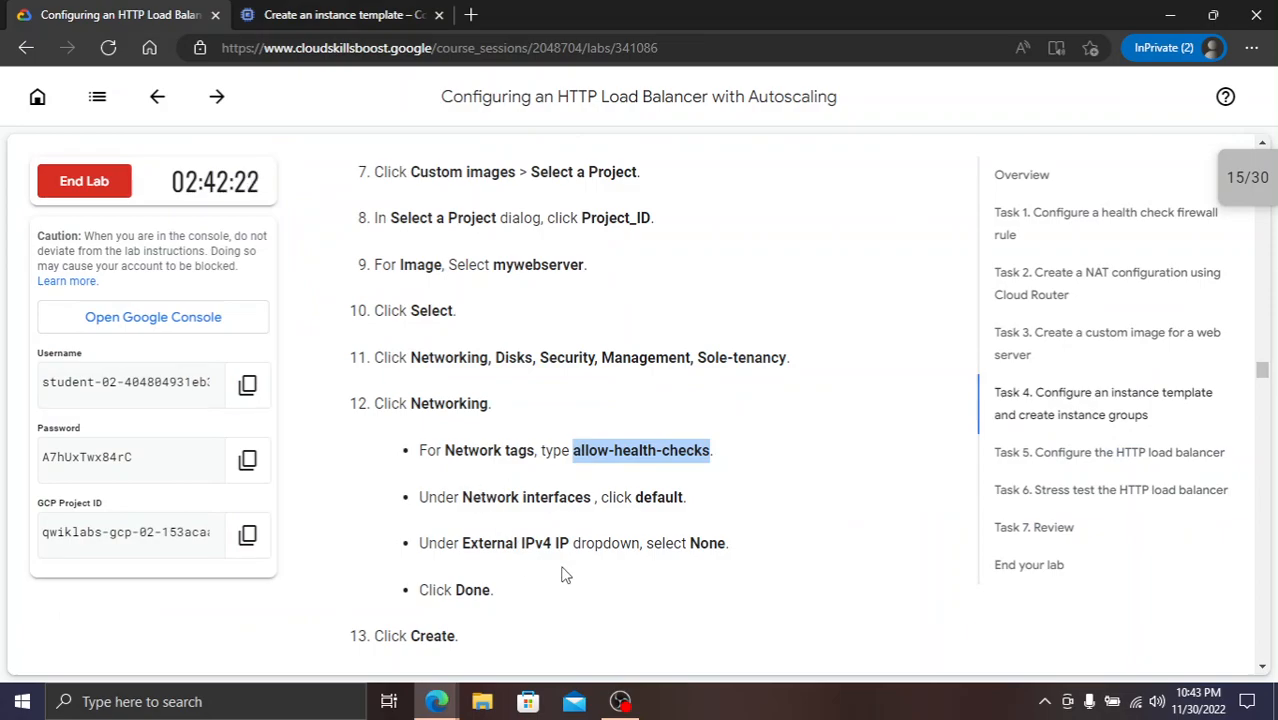
click(314, 14)
scroll(449, 390, down, 4)
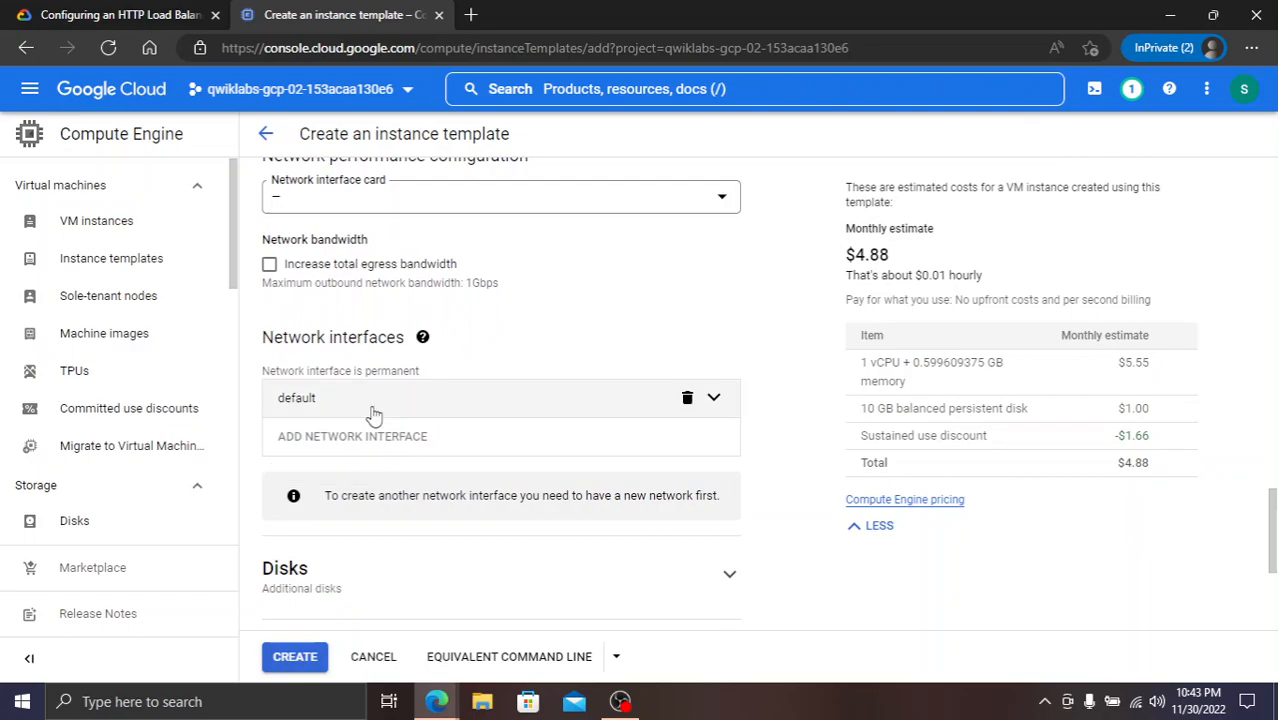
click(373, 413)
scroll(385, 420, down, 4)
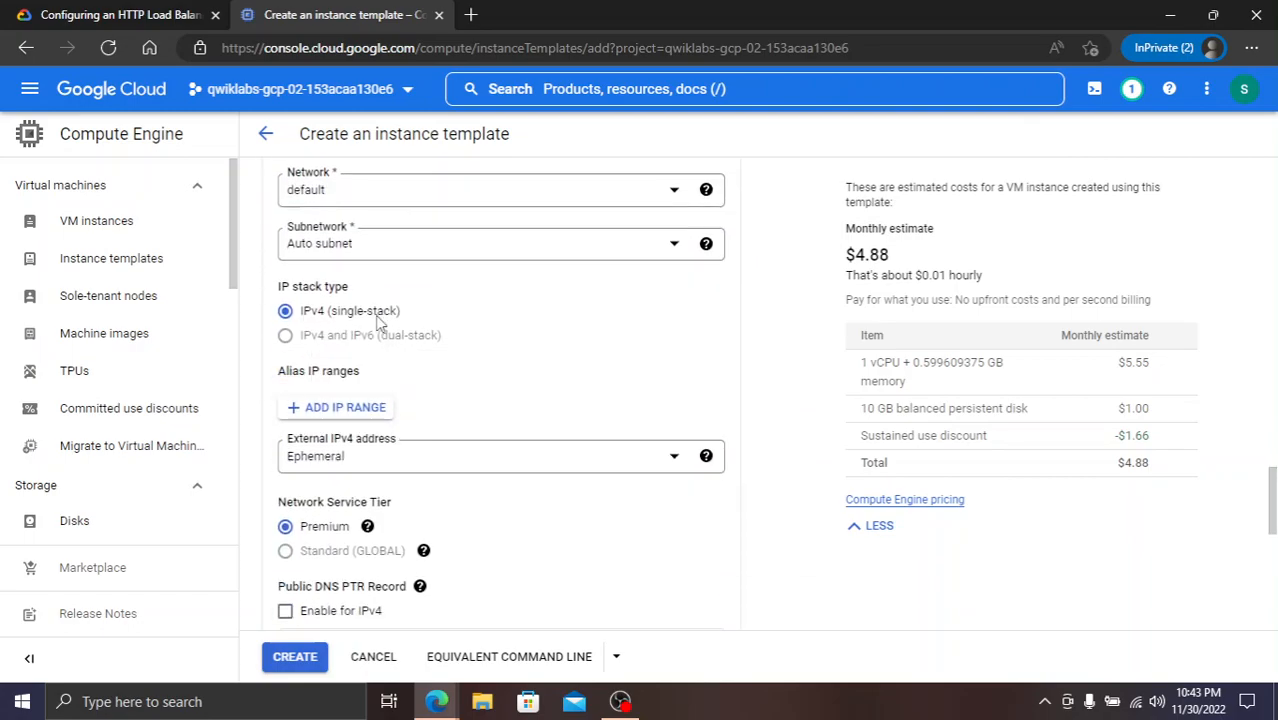
- Set the default interface's external IPv4 address to None as the lab instructs, and finish editing the interface
click(373, 248)
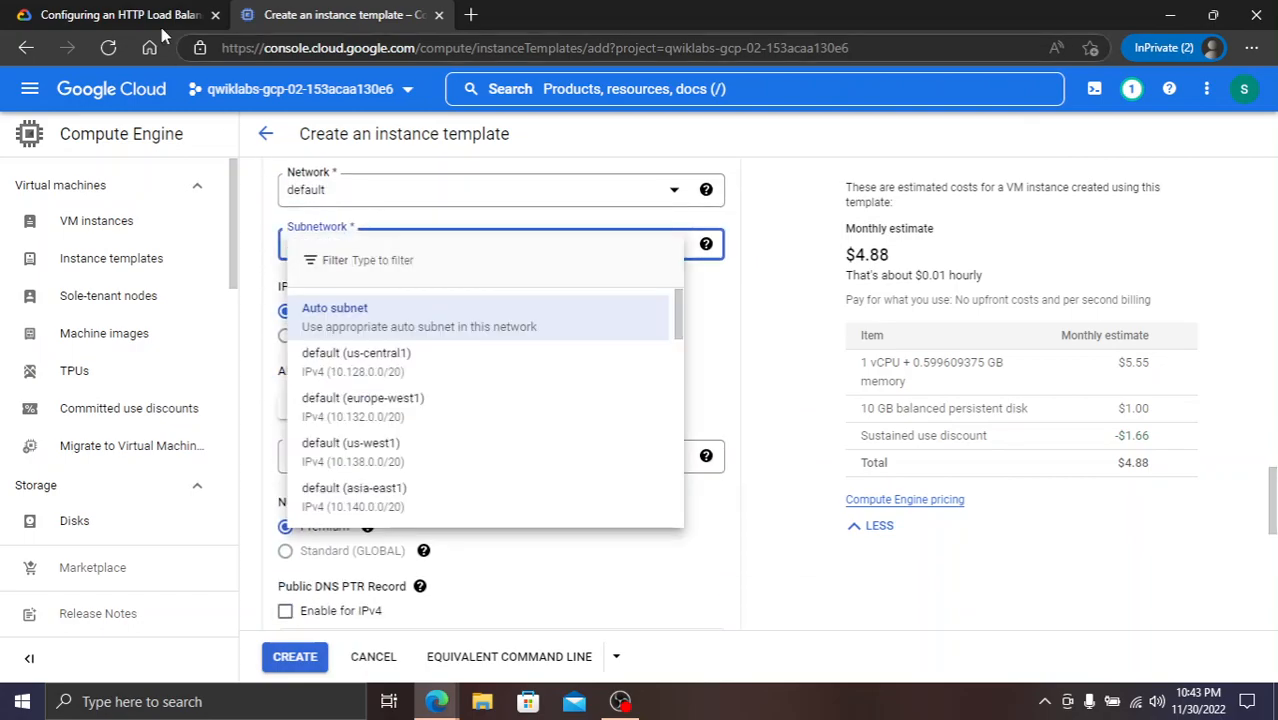
key(ctrl+Tab)
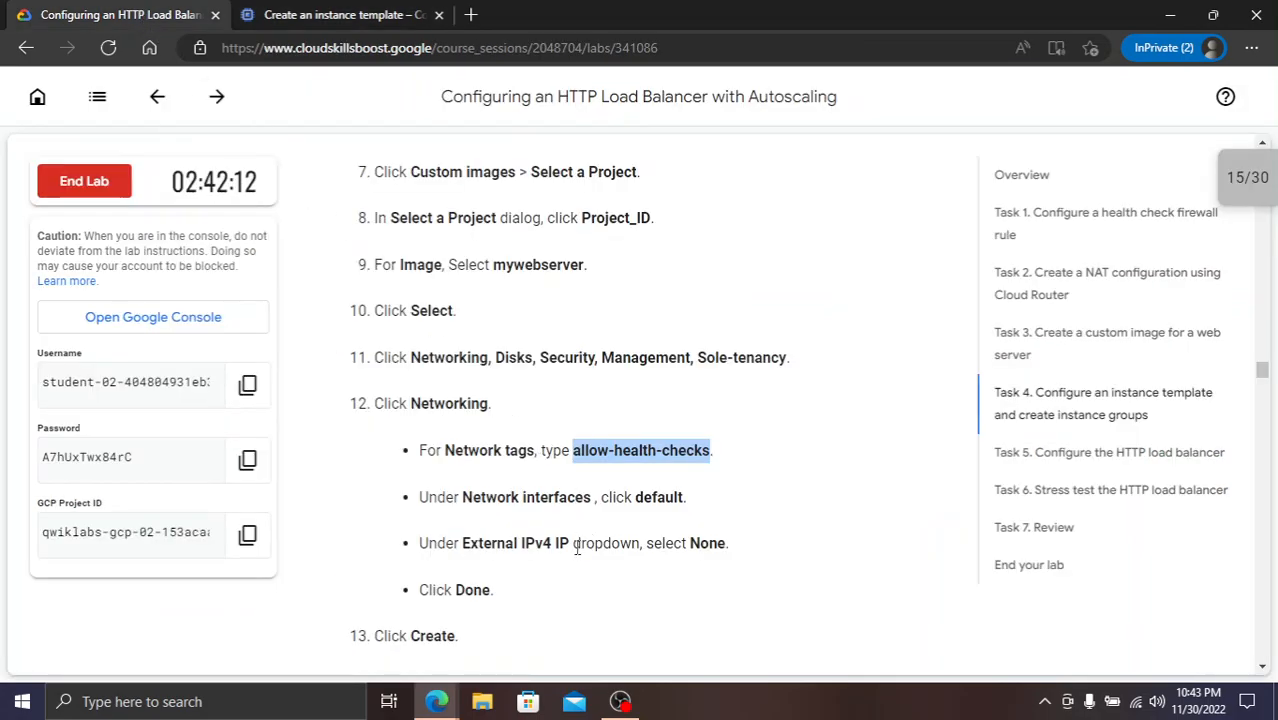
scroll(555, 540, down, 1)
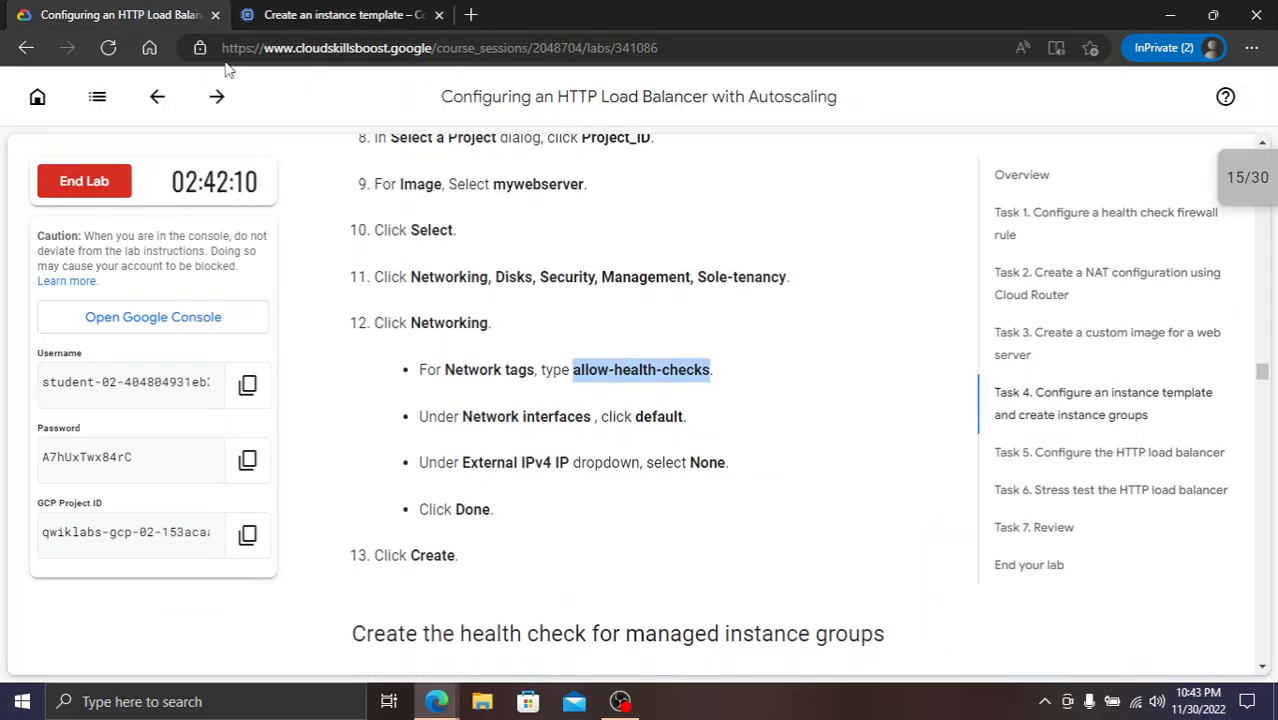
click(294, 22)
click(742, 373)
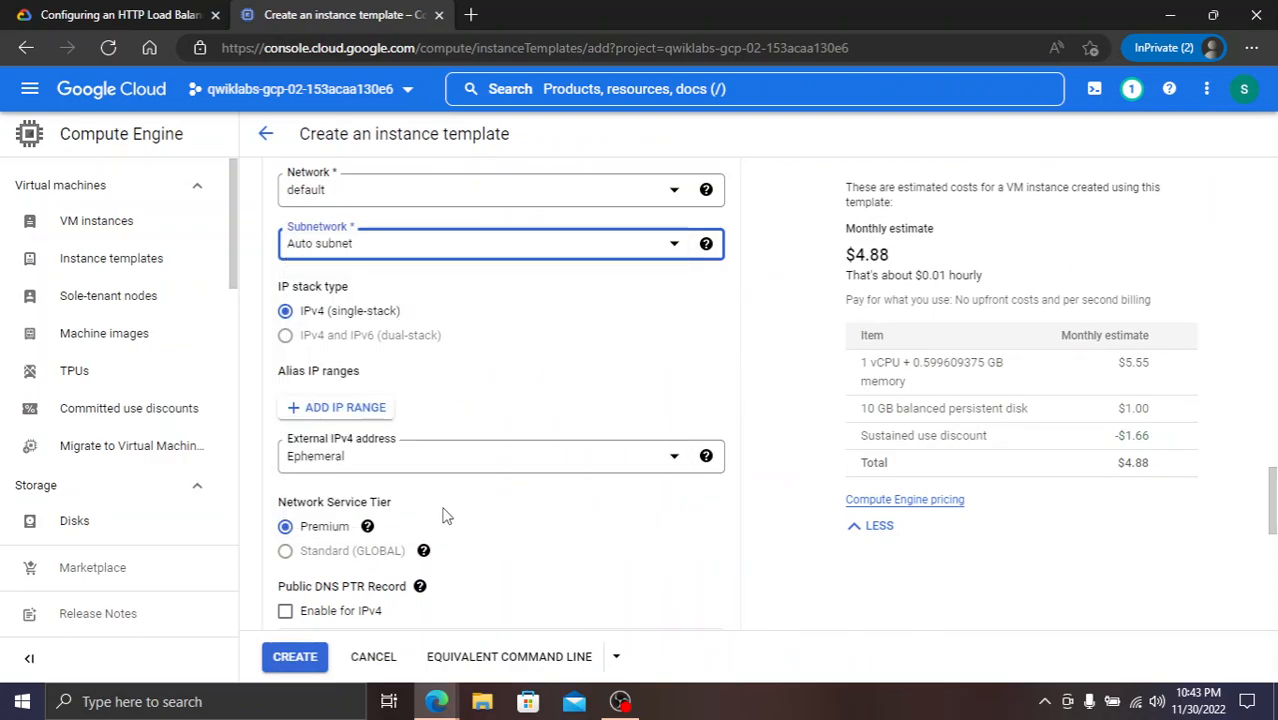
scroll(395, 488, down, 2)
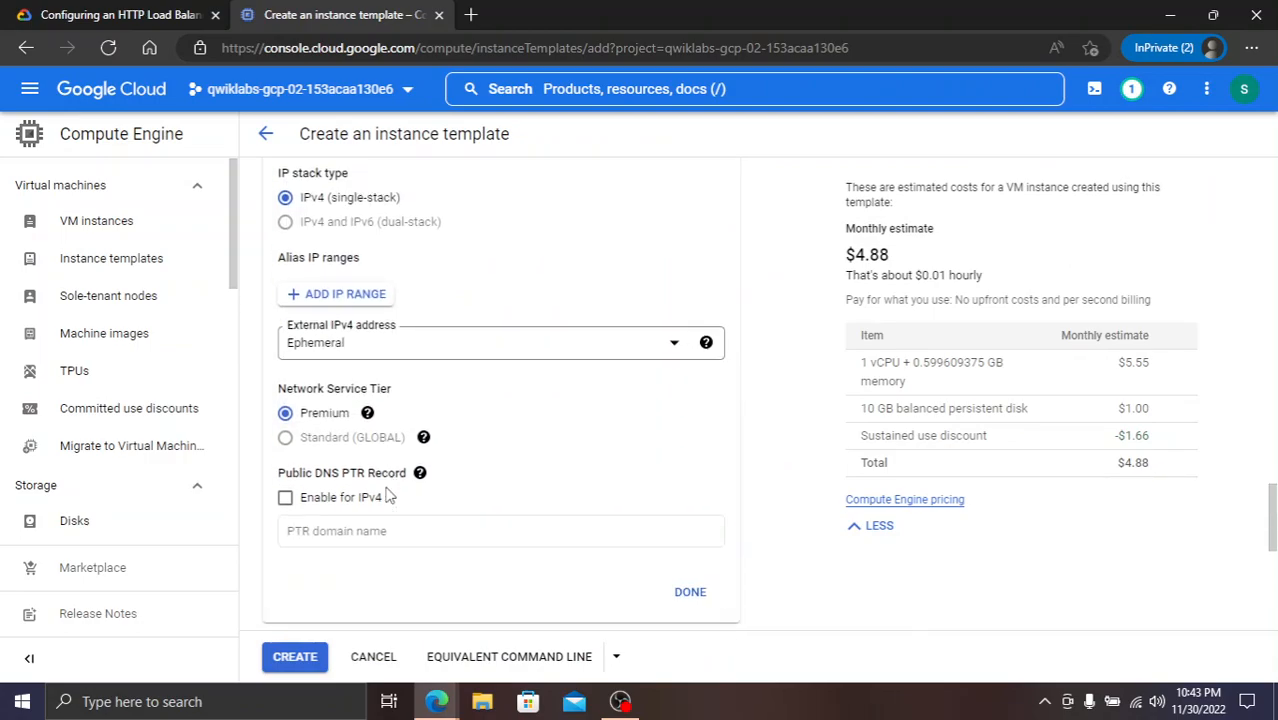
click(367, 326)
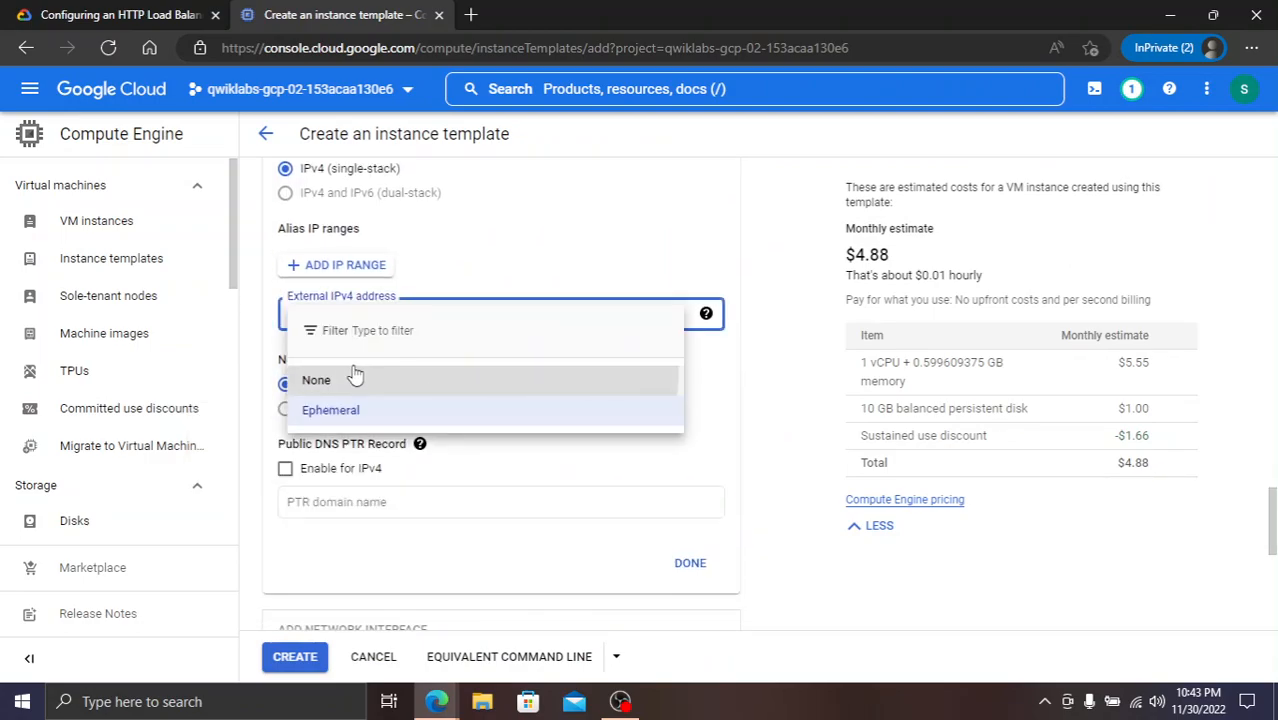
click(354, 377)
click(675, 382)
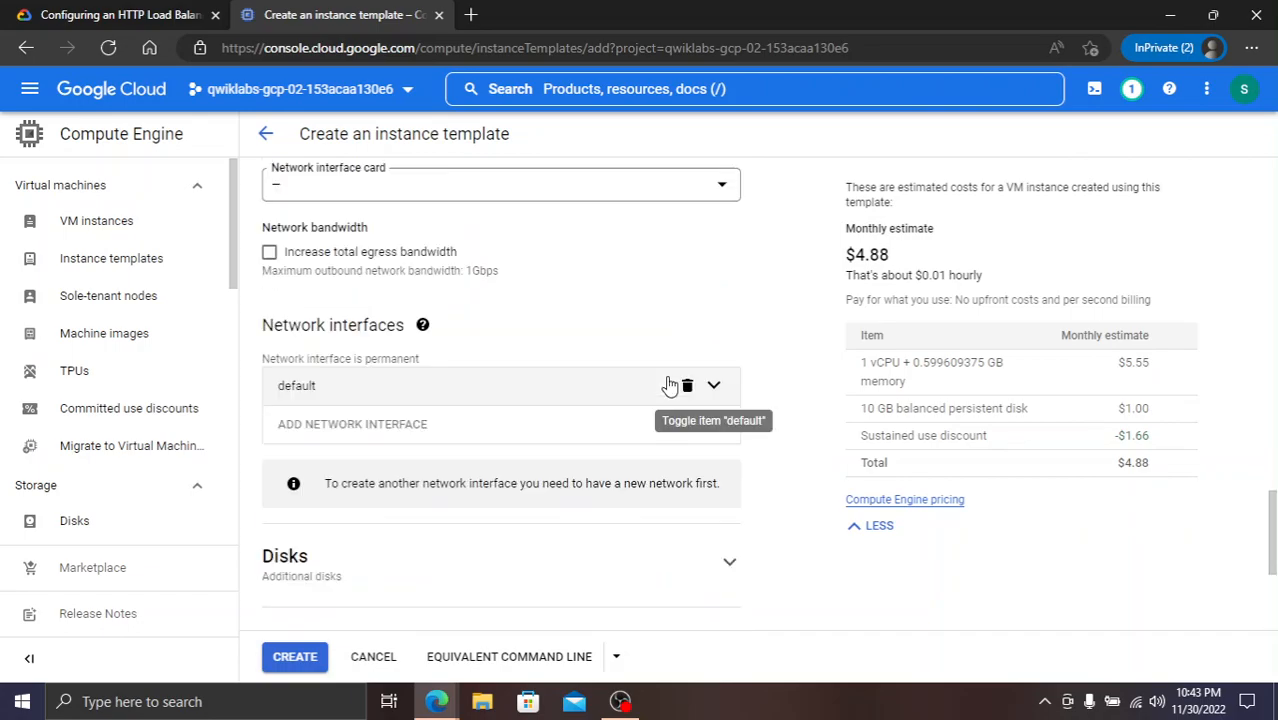
- Check the lab's remaining template instructions and create the instance template
click(125, 15)
scroll(540, 423, down, 2)
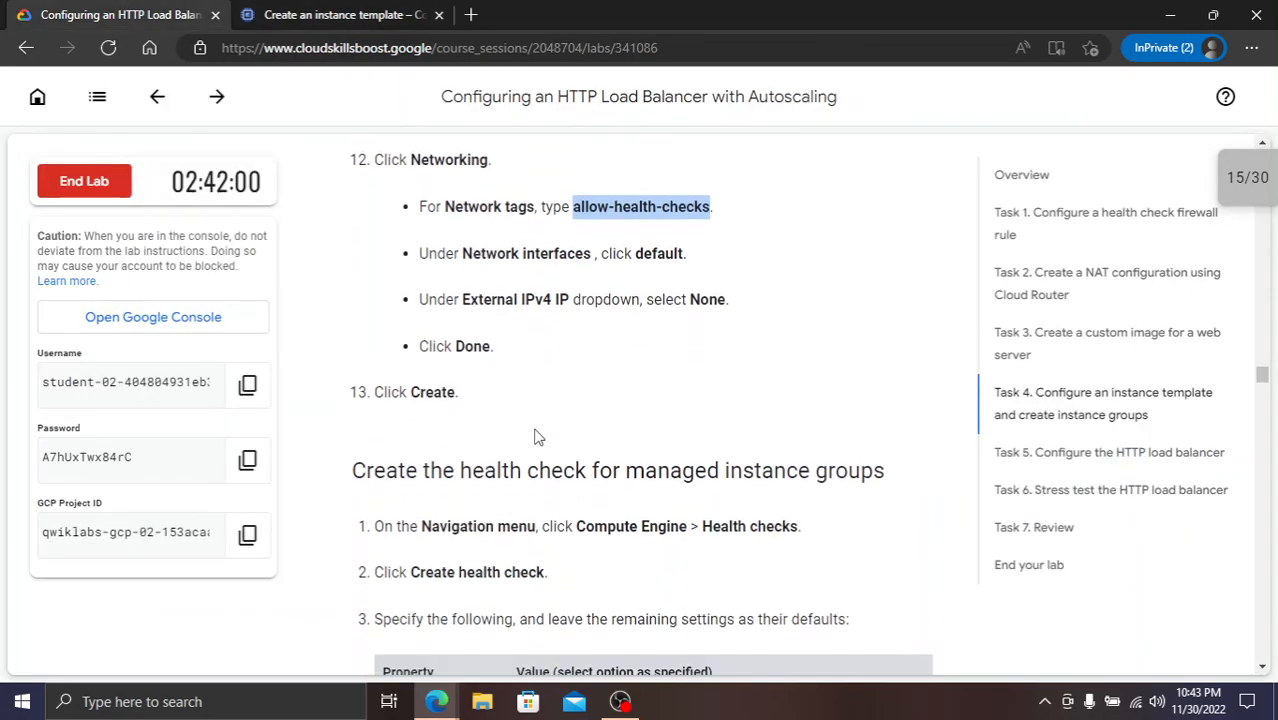
scroll(533, 440, down, 1)
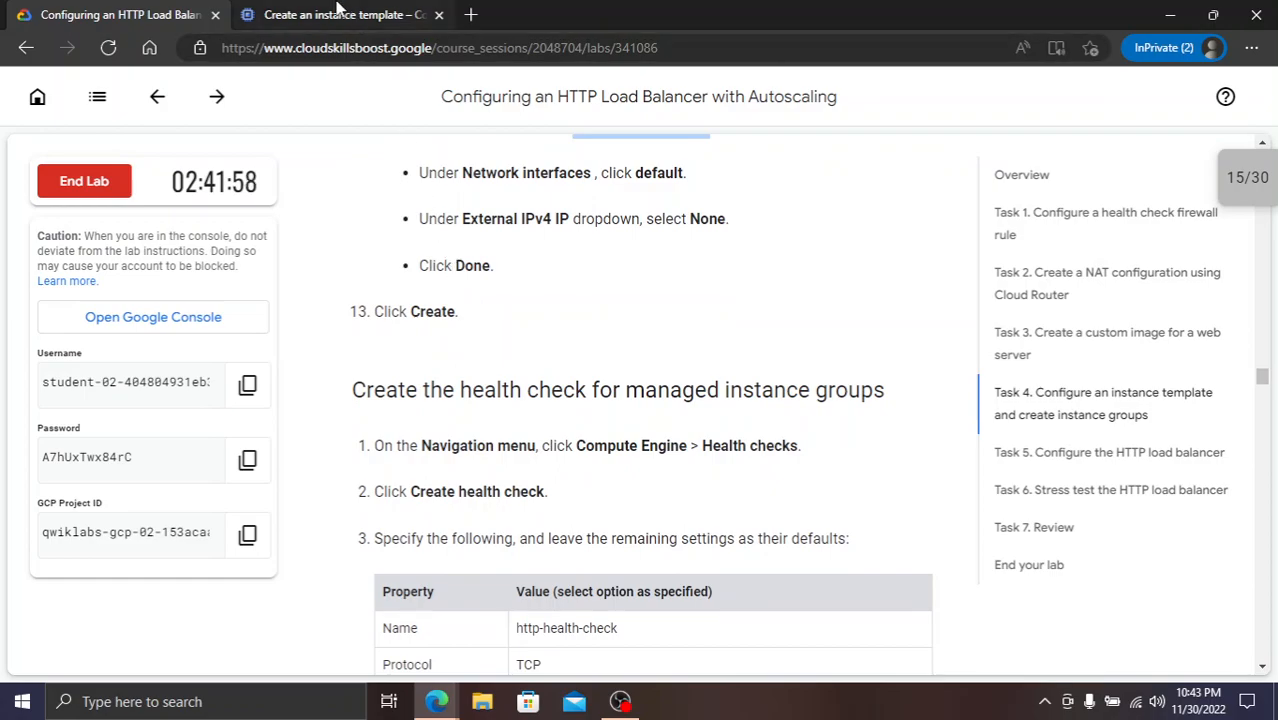
click(339, 12)
click(295, 656)
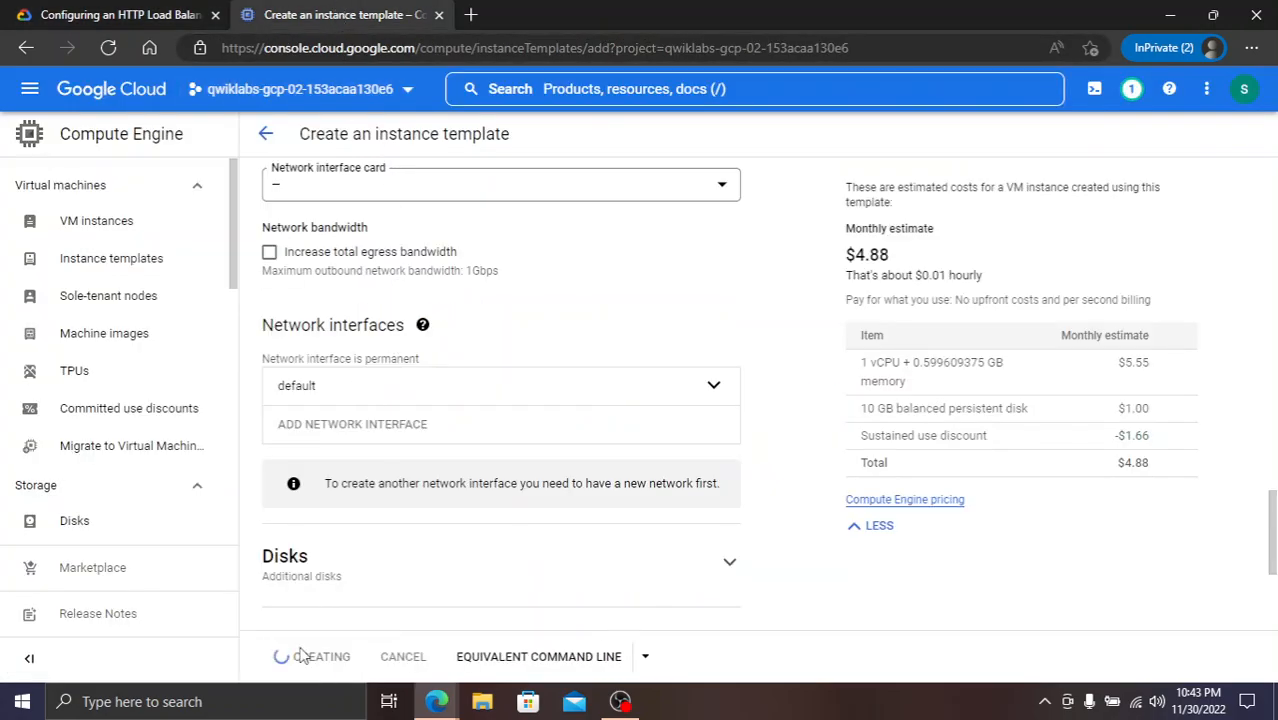
- Read the lab's health check instructions and check the instance templates list for mywebserver-template
click(85, 12)
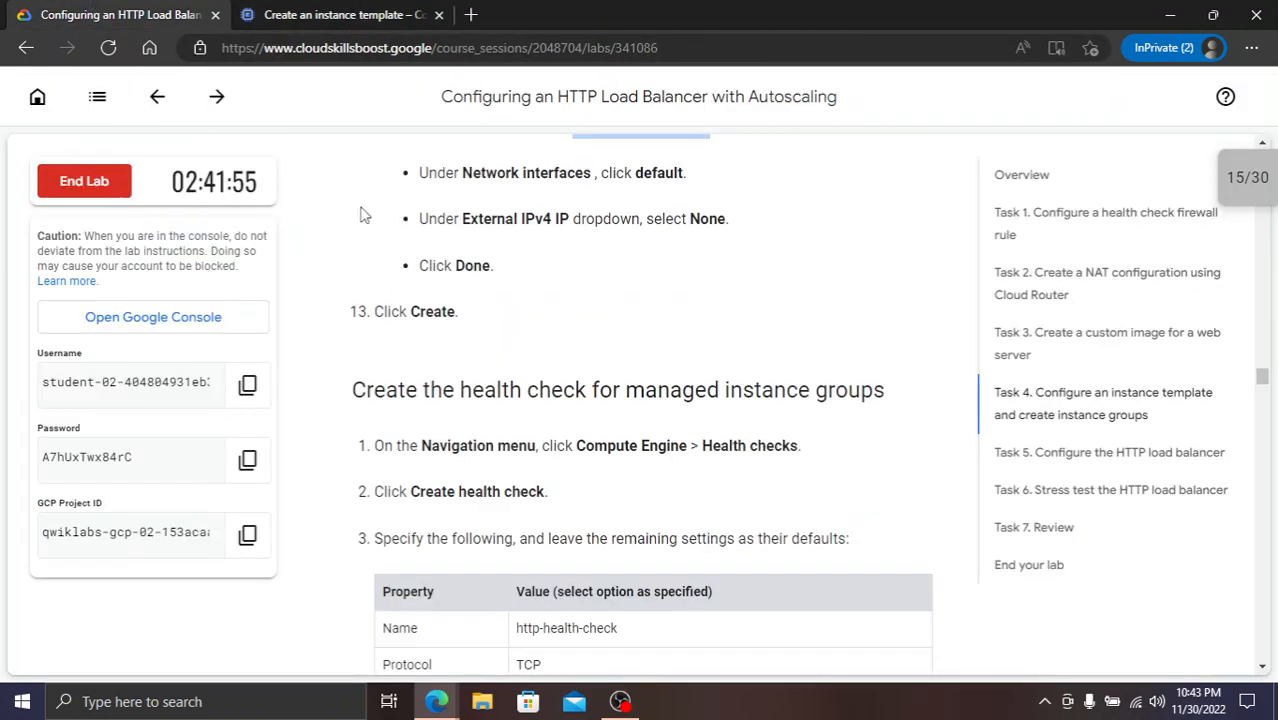
scroll(525, 538, down, 1)
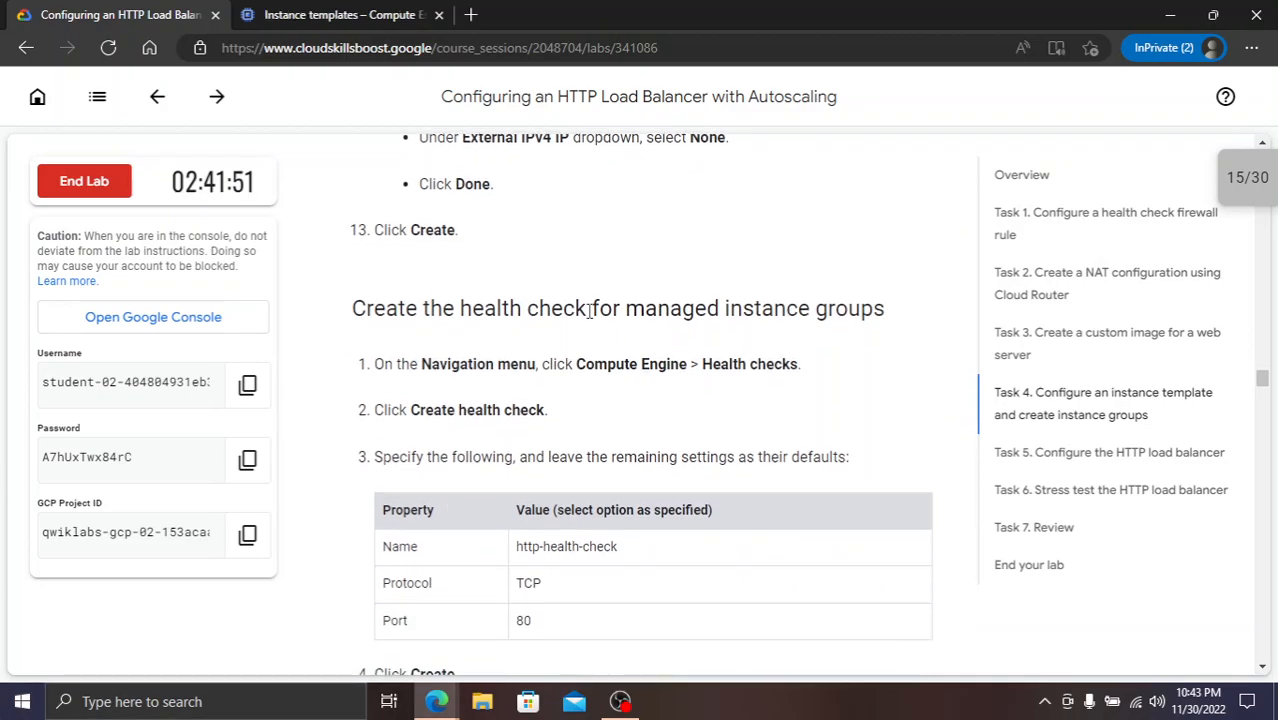
click(372, 14)
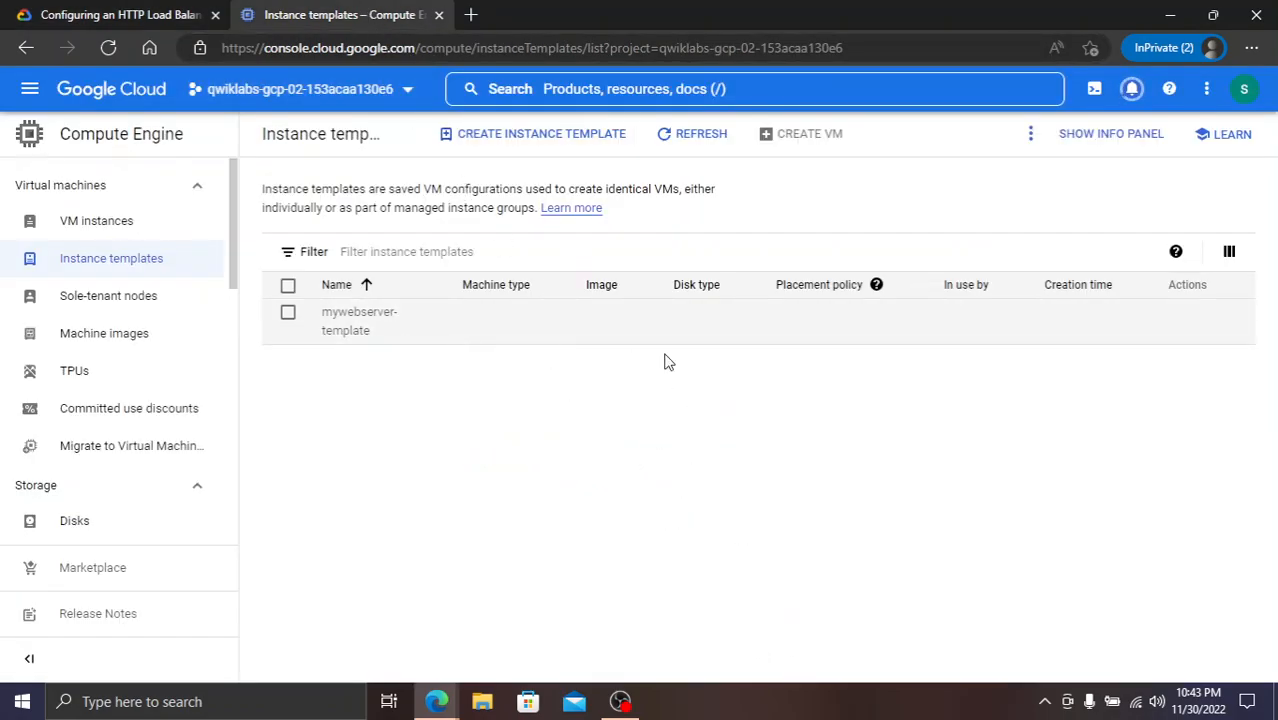
click(115, 14)
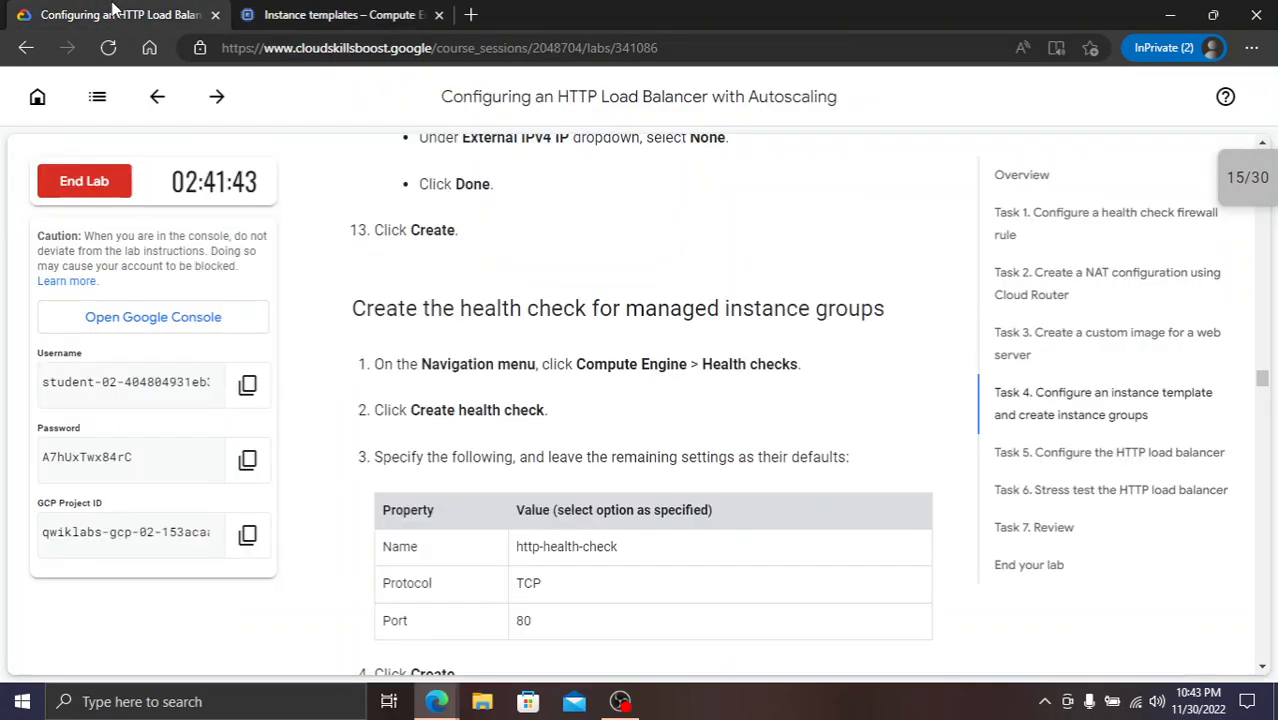
click(262, 12)
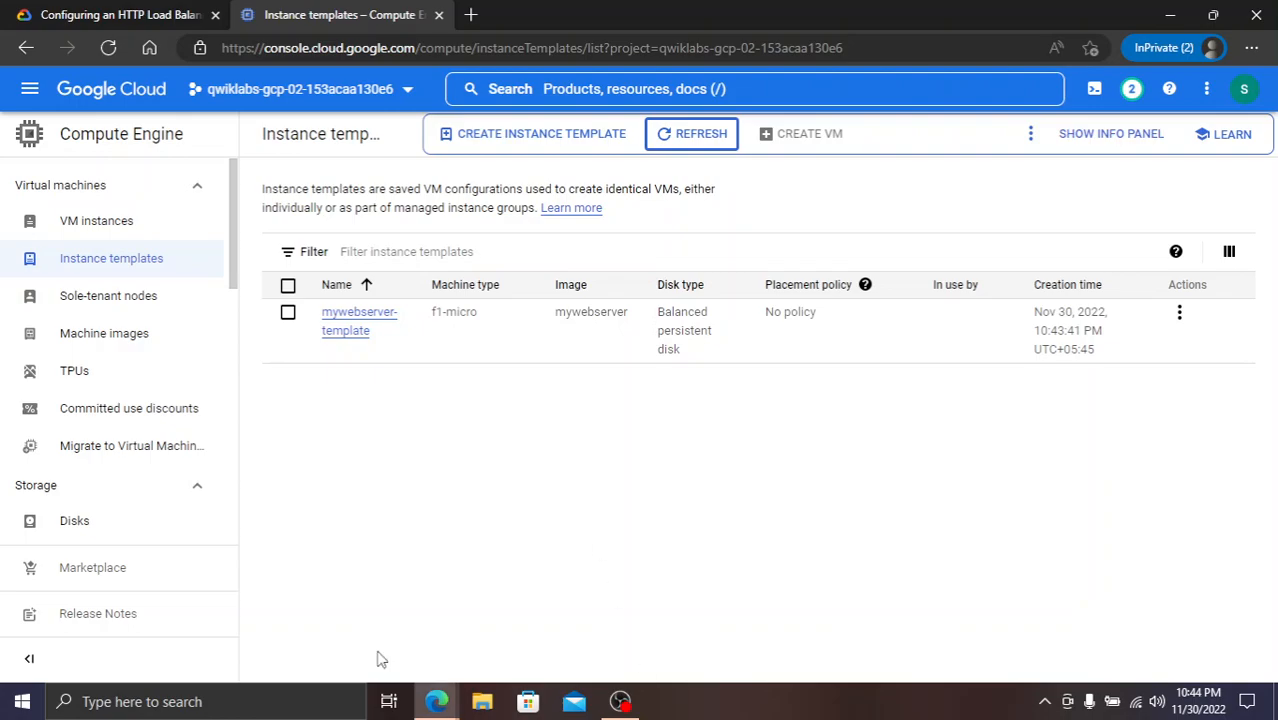
click(68, 10)
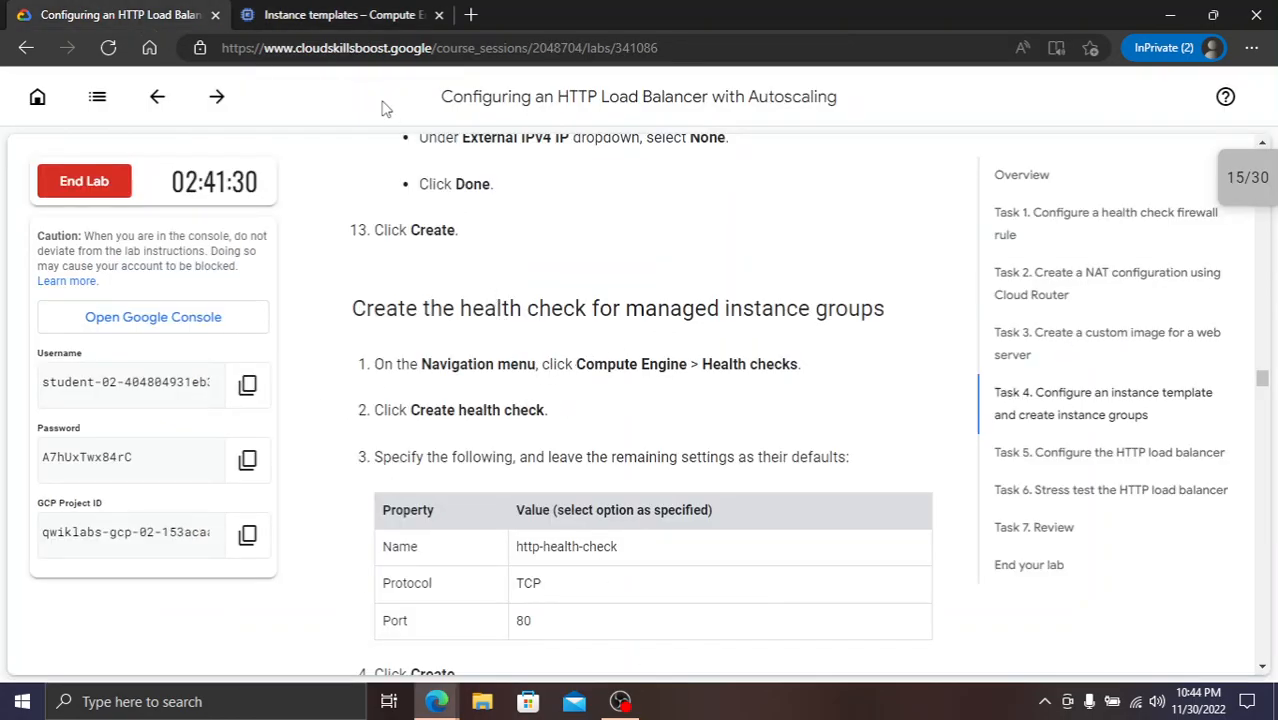
- Open the Health checks page of Compute Engine
click(340, 14)
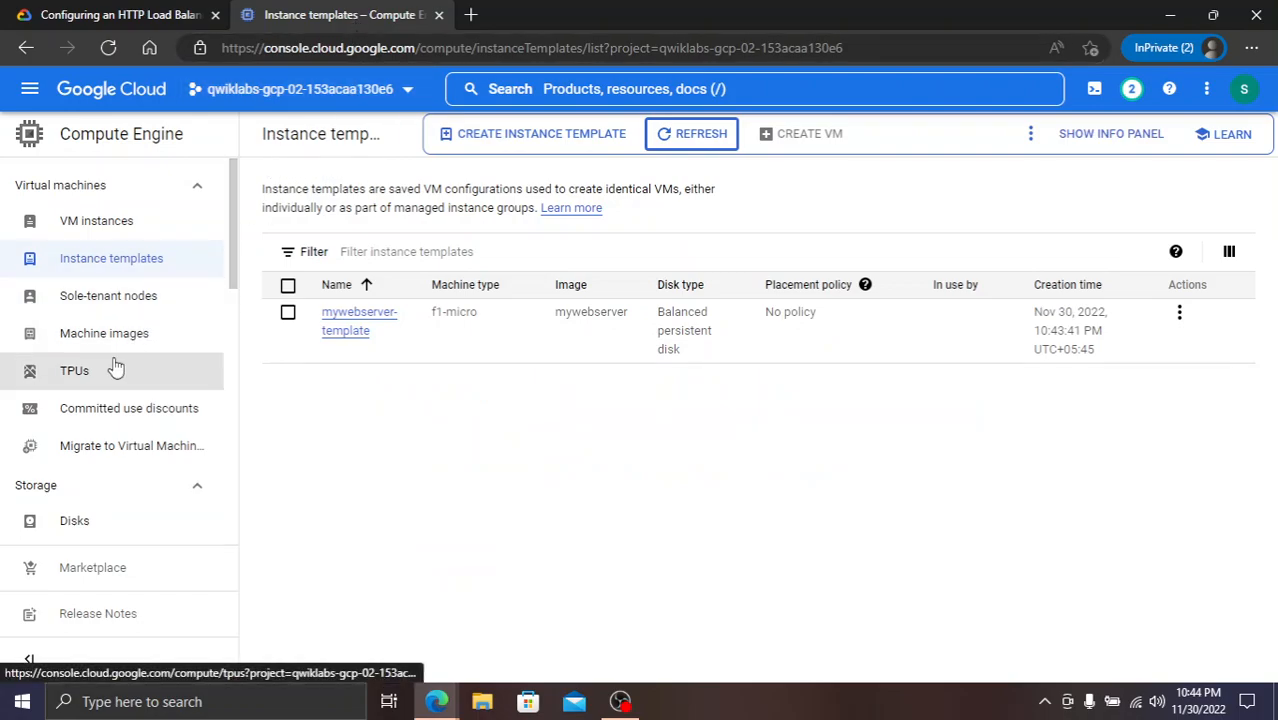
scroll(114, 365, down, 2)
scroll(114, 365, down, 2)
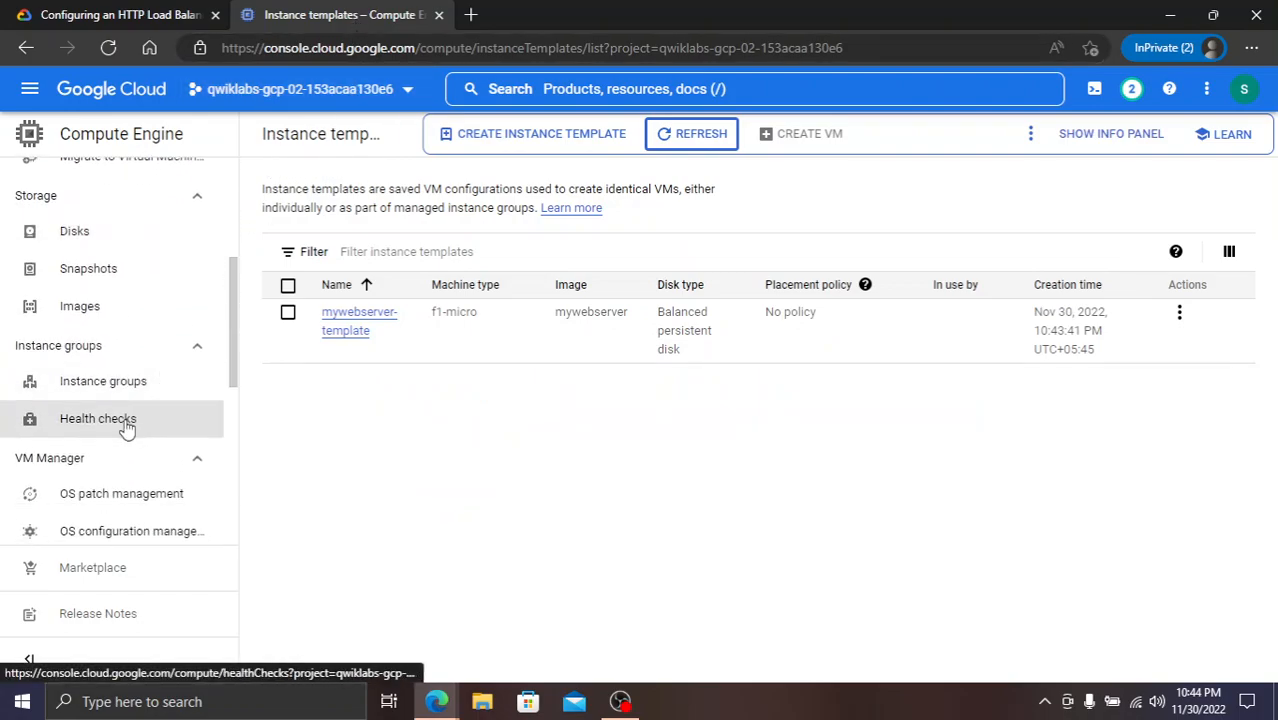
click(83, 424)
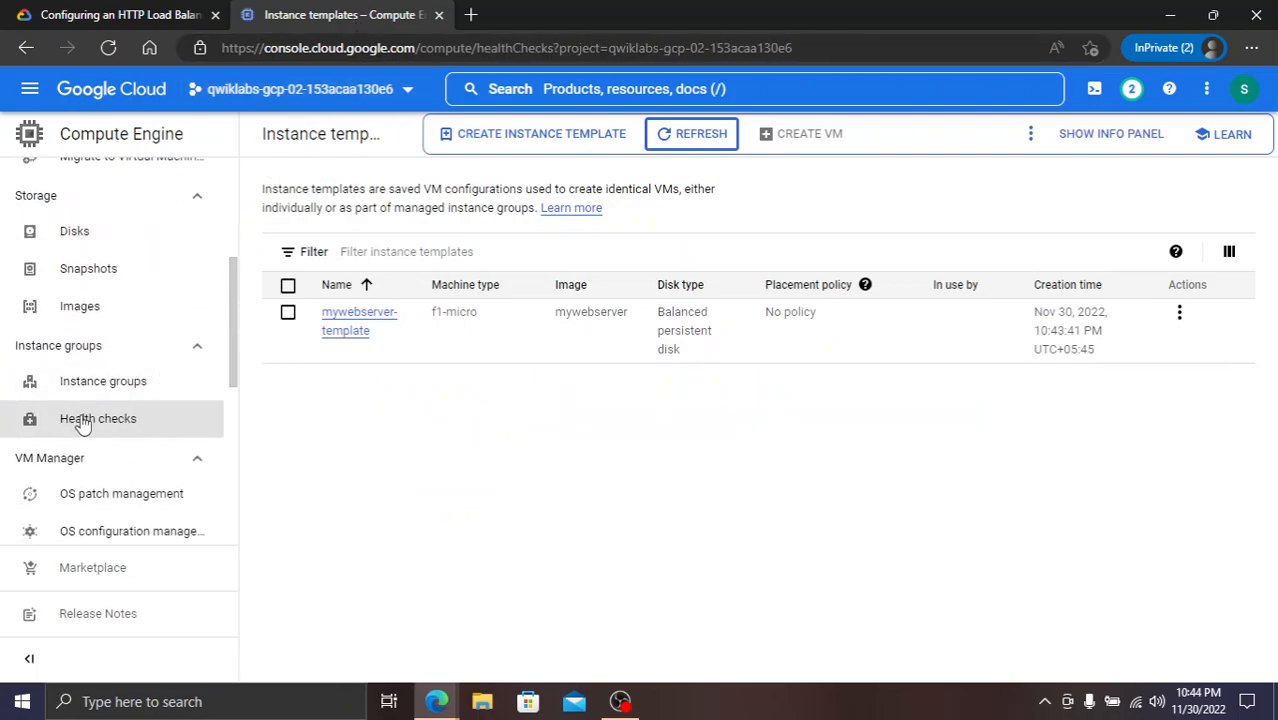
- Start a new health check and name it http-health-check, copied from the lab's property table
click(95, 14)
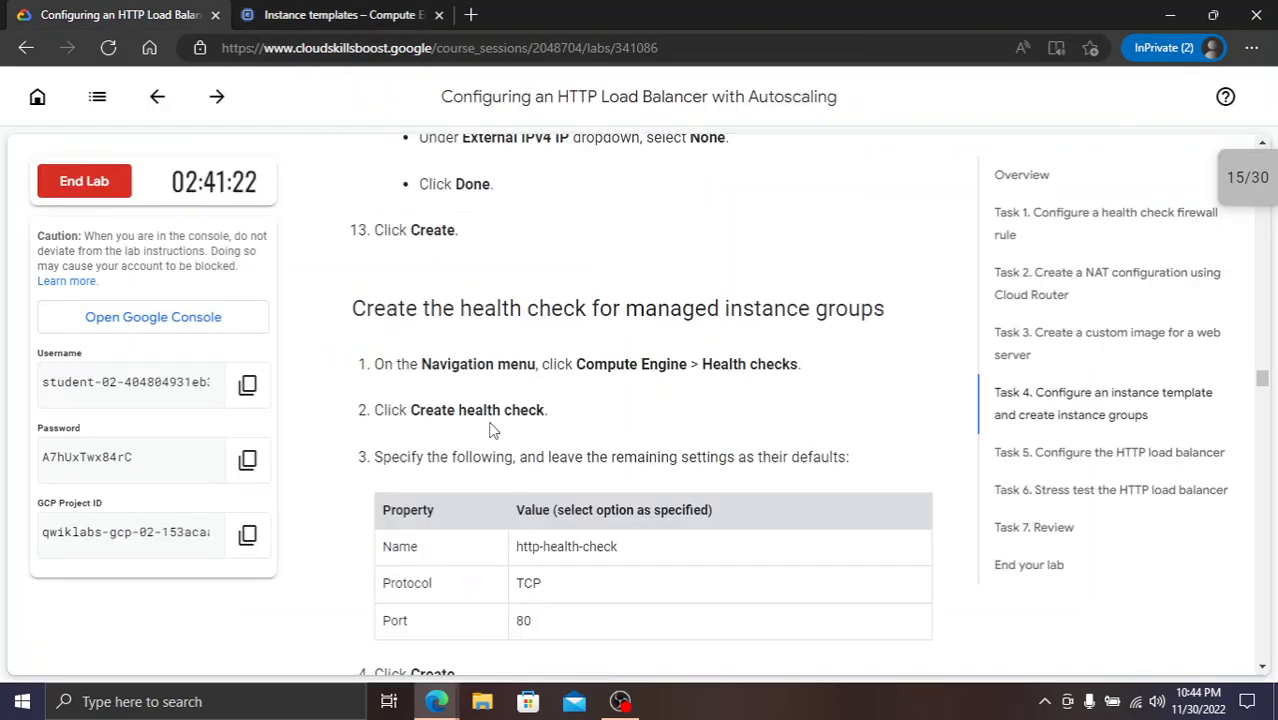
drag(619, 553, 521, 551)
key(ctrl+c)
click(270, 12)
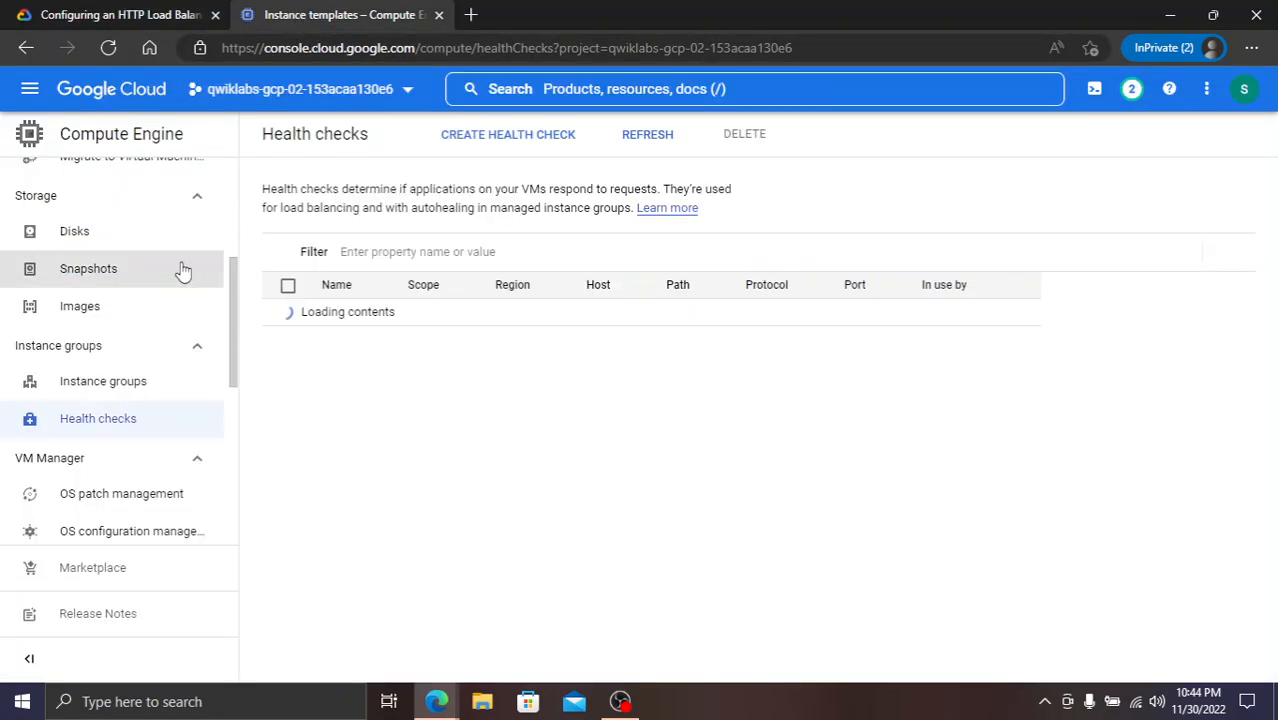
click(466, 140)
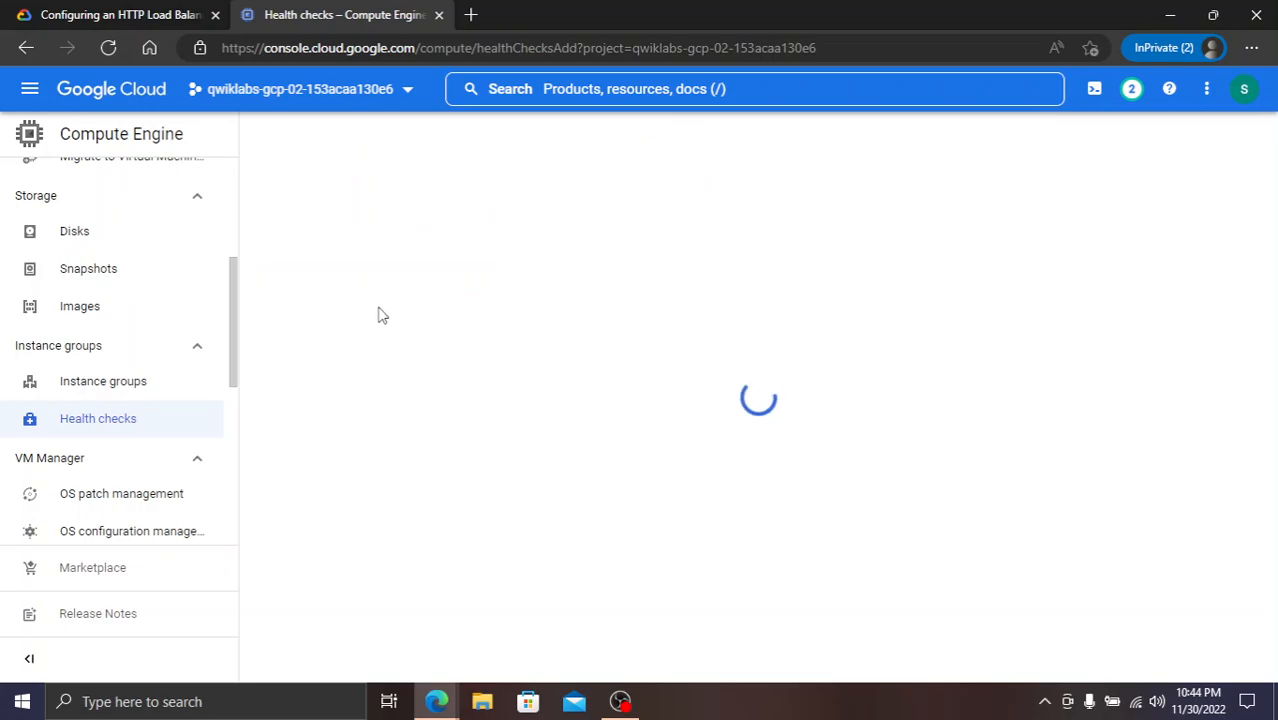
click(352, 277)
key(ctrl+v)
- Compare the health check's TCP protocol and port 80 with the lab's values, and create the health check
click(200, 15)
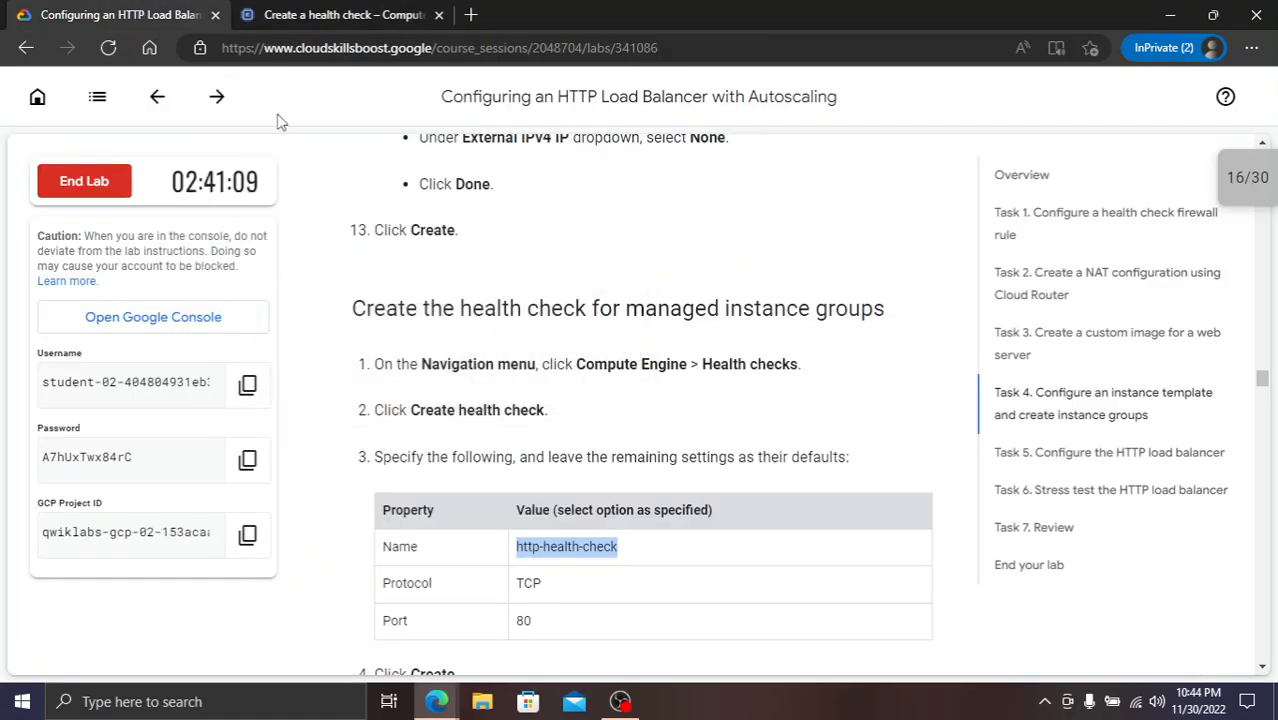
scroll(596, 528, down, 1)
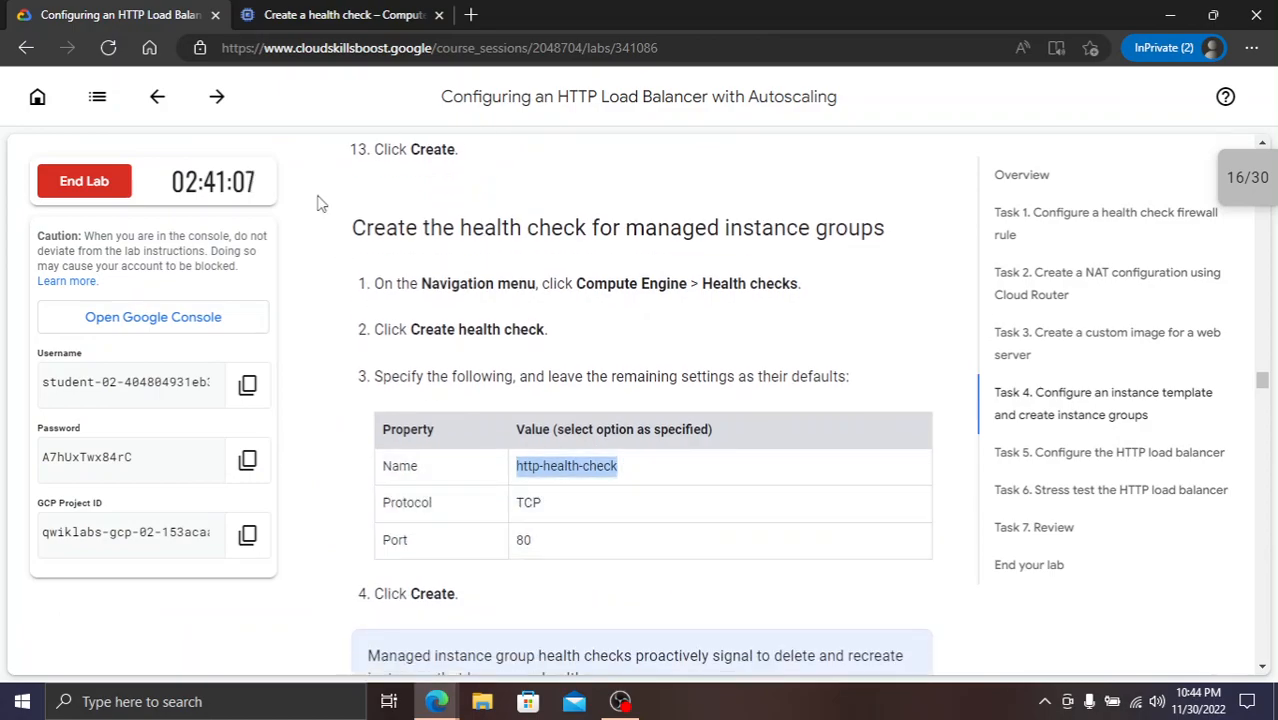
click(281, 8)
scroll(408, 462, down, 1)
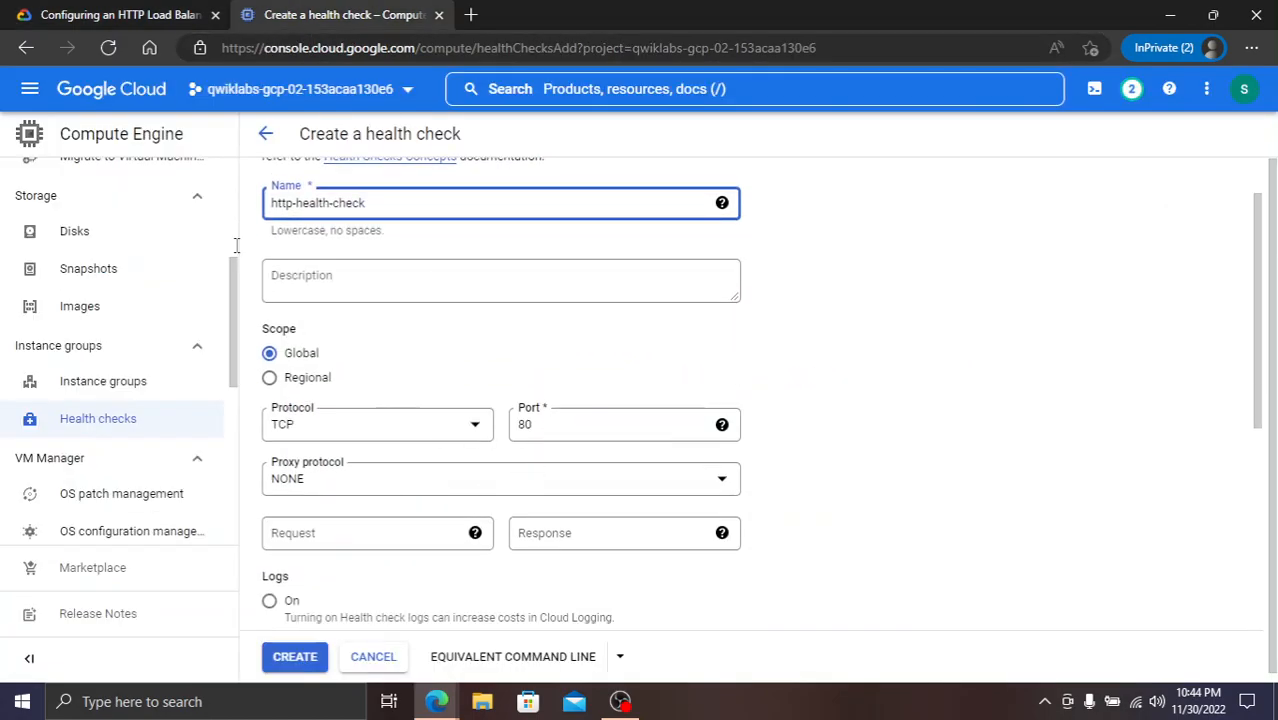
click(105, 8)
scroll(531, 485, down, 1)
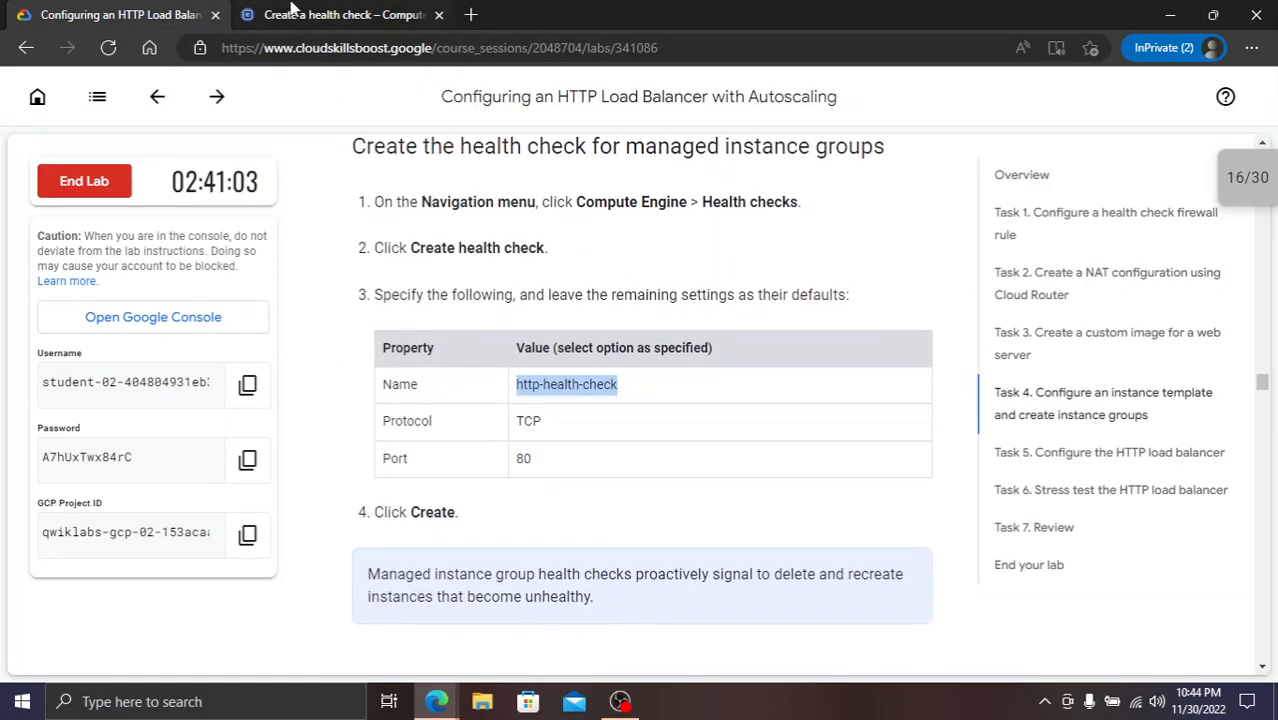
click(285, 8)
click(299, 656)
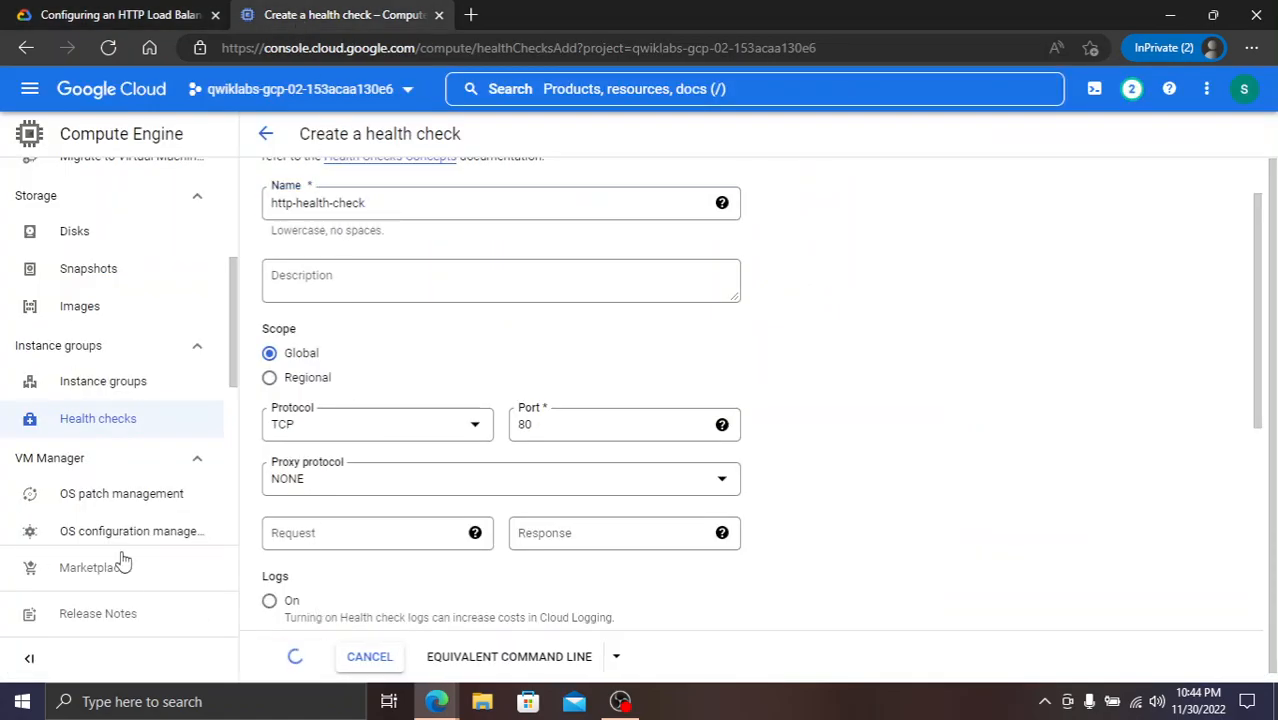
- Read the lab's managed instance group instructions, select the name us-central1-mig there, and open Compute Engine's Instance groups page
click(66, 12)
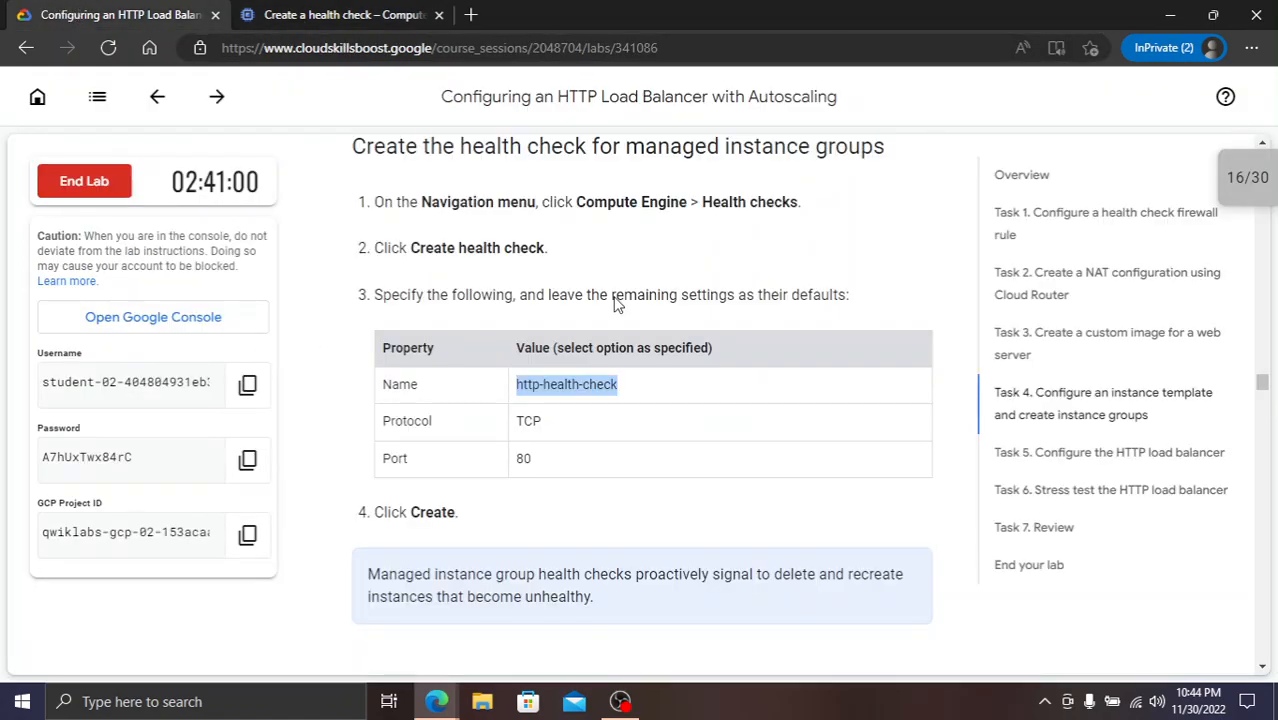
scroll(655, 437, down, 2)
scroll(655, 437, down, 5)
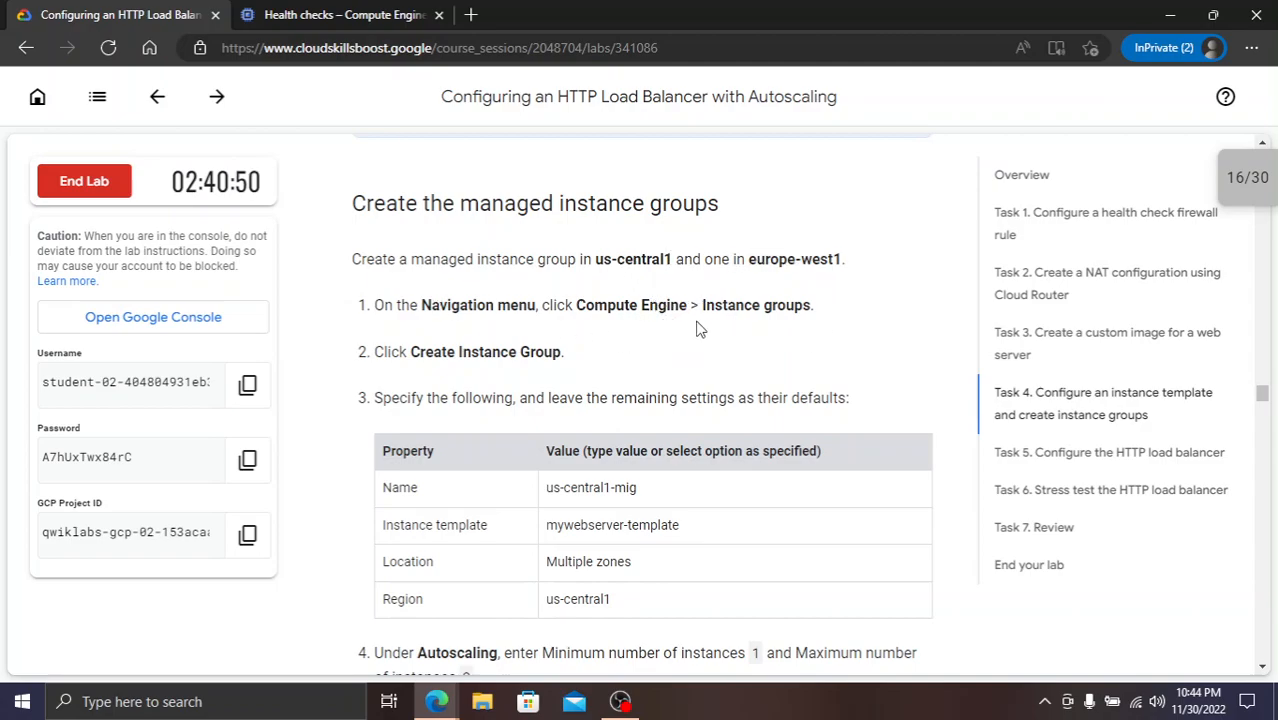
drag(644, 498, 563, 497)
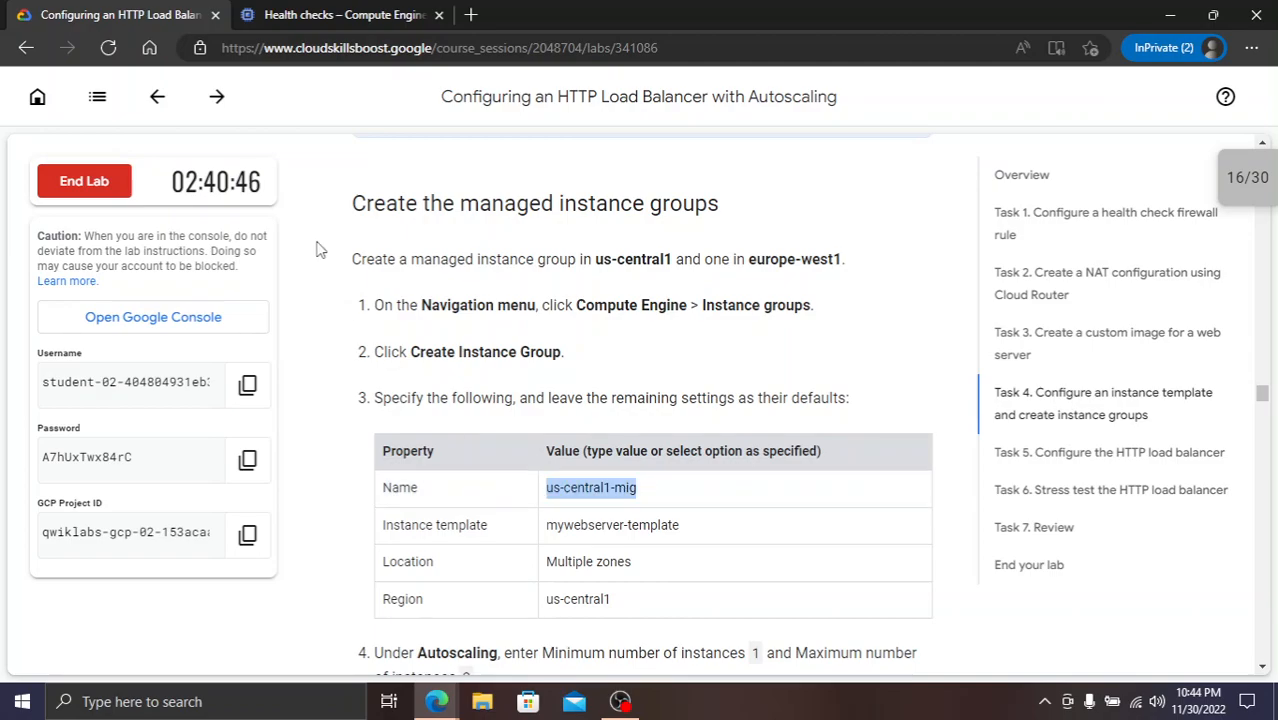
click(299, 12)
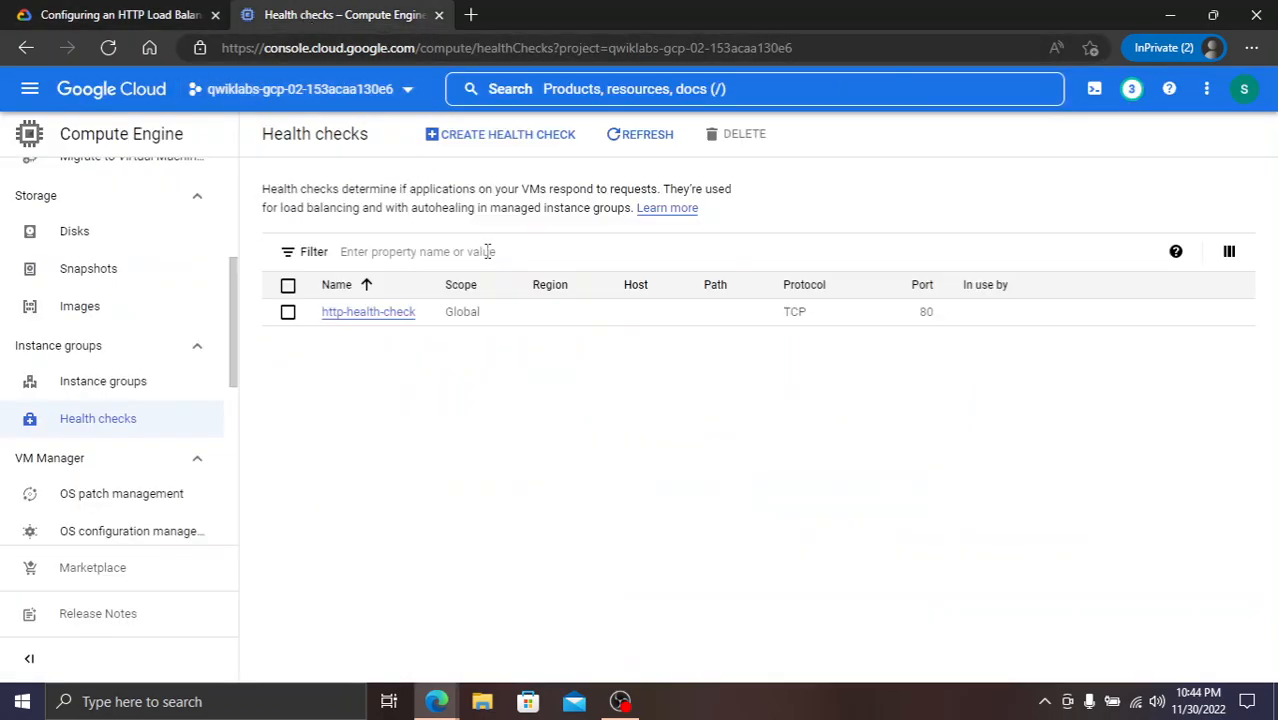
click(110, 395)
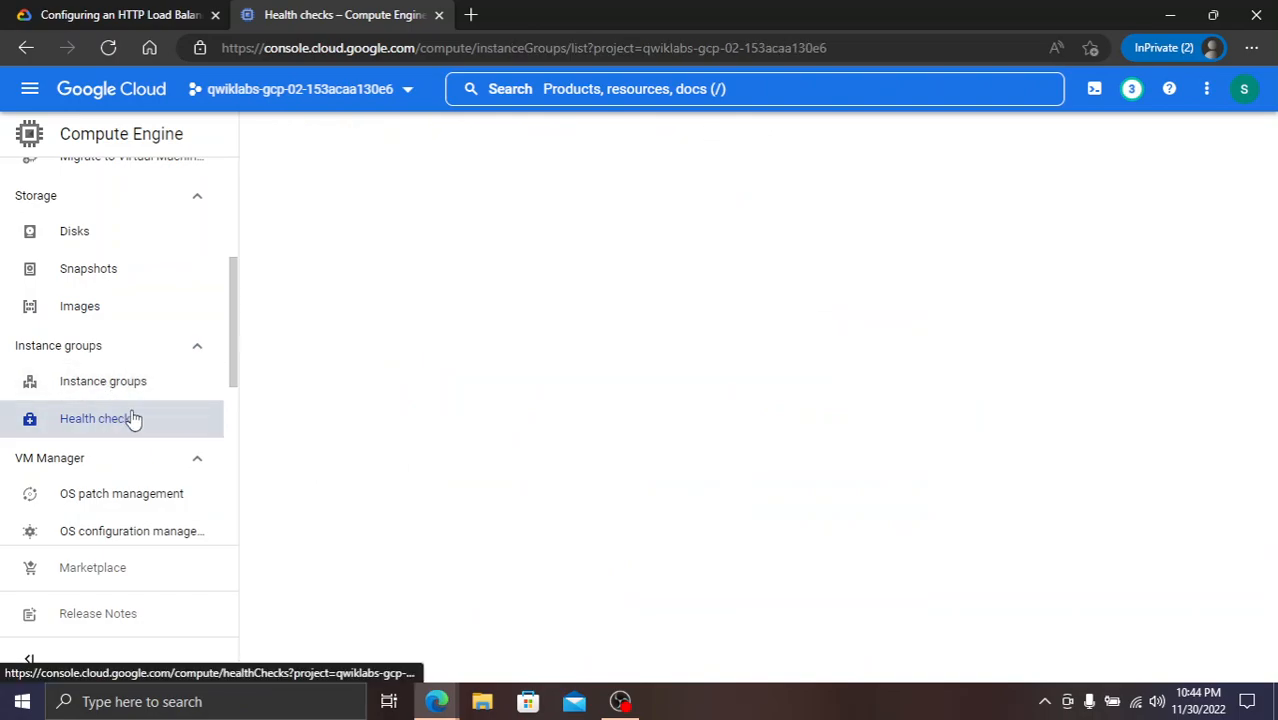
- Start a new managed instance group and name it us-central1-mig, as given in the lab's property table
click(84, 10)
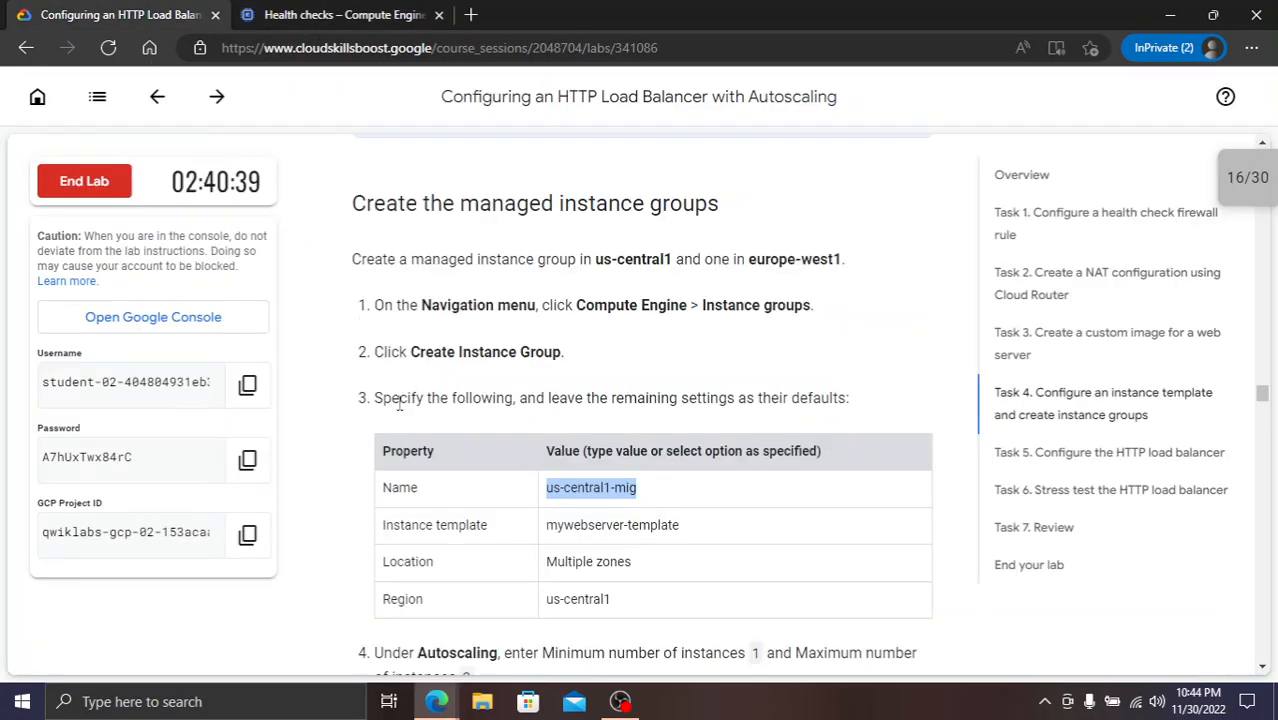
click(272, 12)
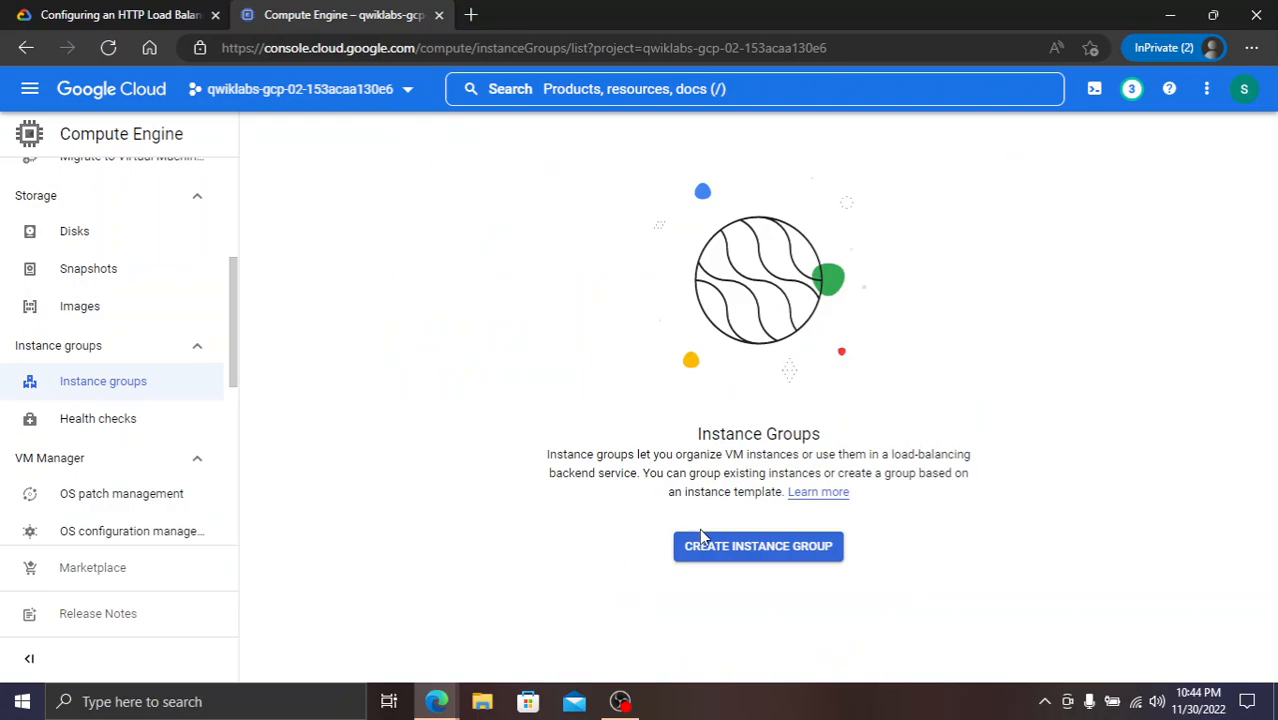
click(727, 559)
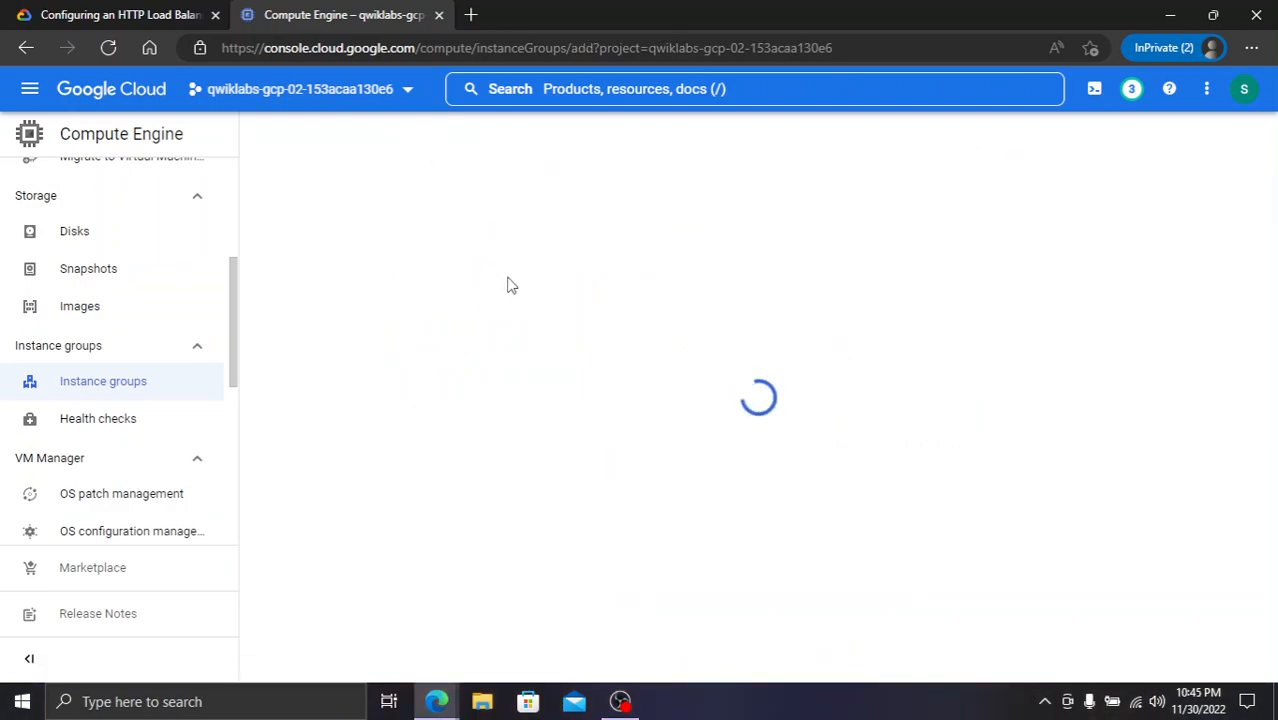
click(180, 12)
key(ctrl+Tab)
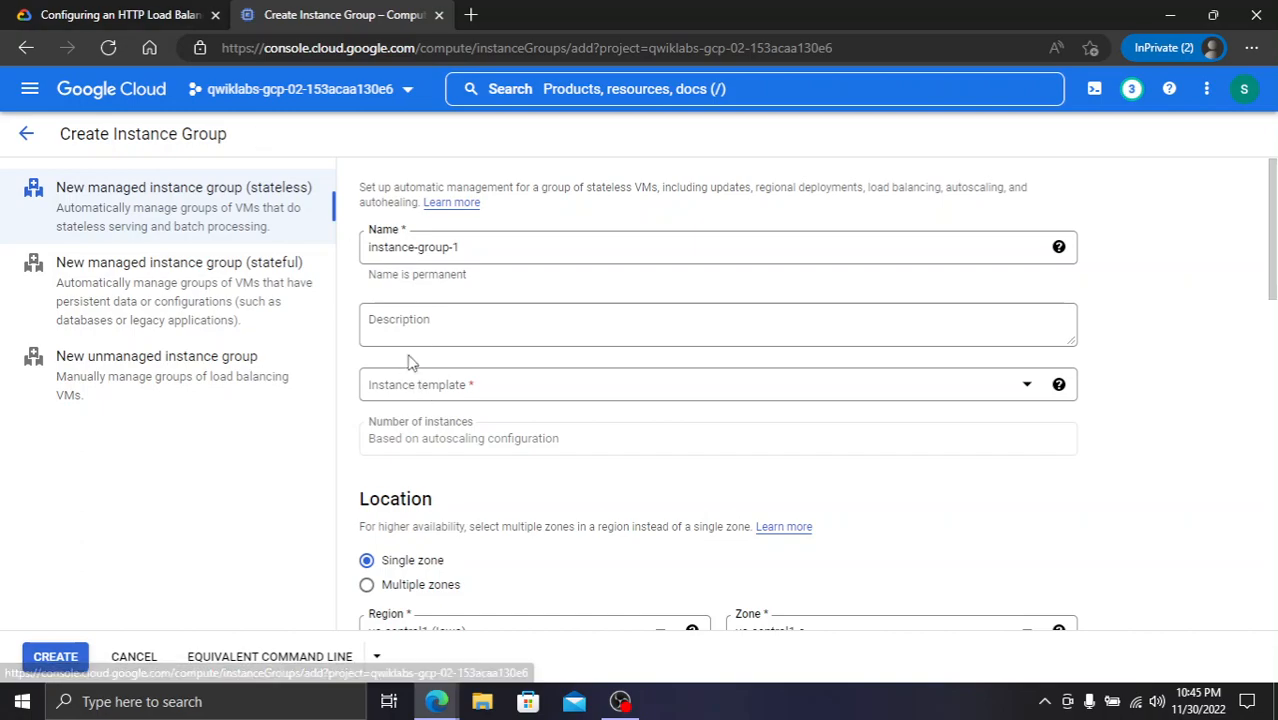
click(117, 12)
click(320, 14)
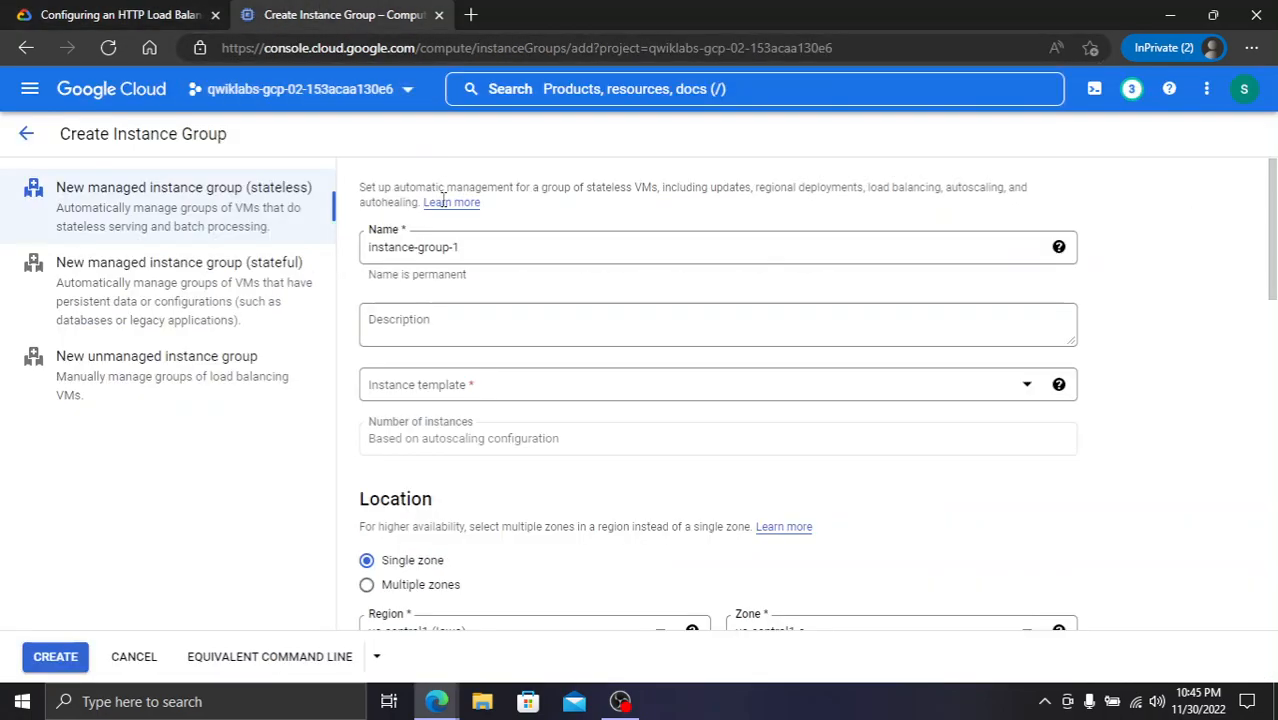
drag(465, 250, 240, 228)
text(us-central1-mig)
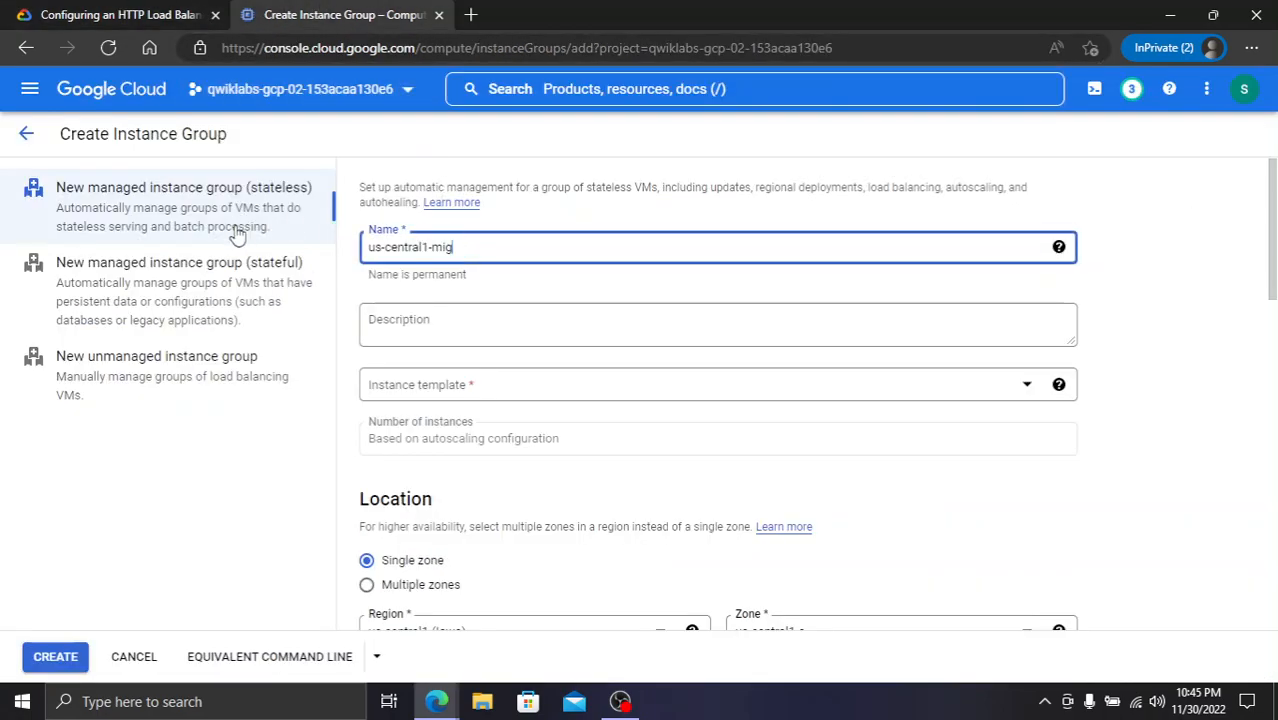
- Check the lab's instance template value and select mywebserver-template as the group's instance template
click(137, 12)
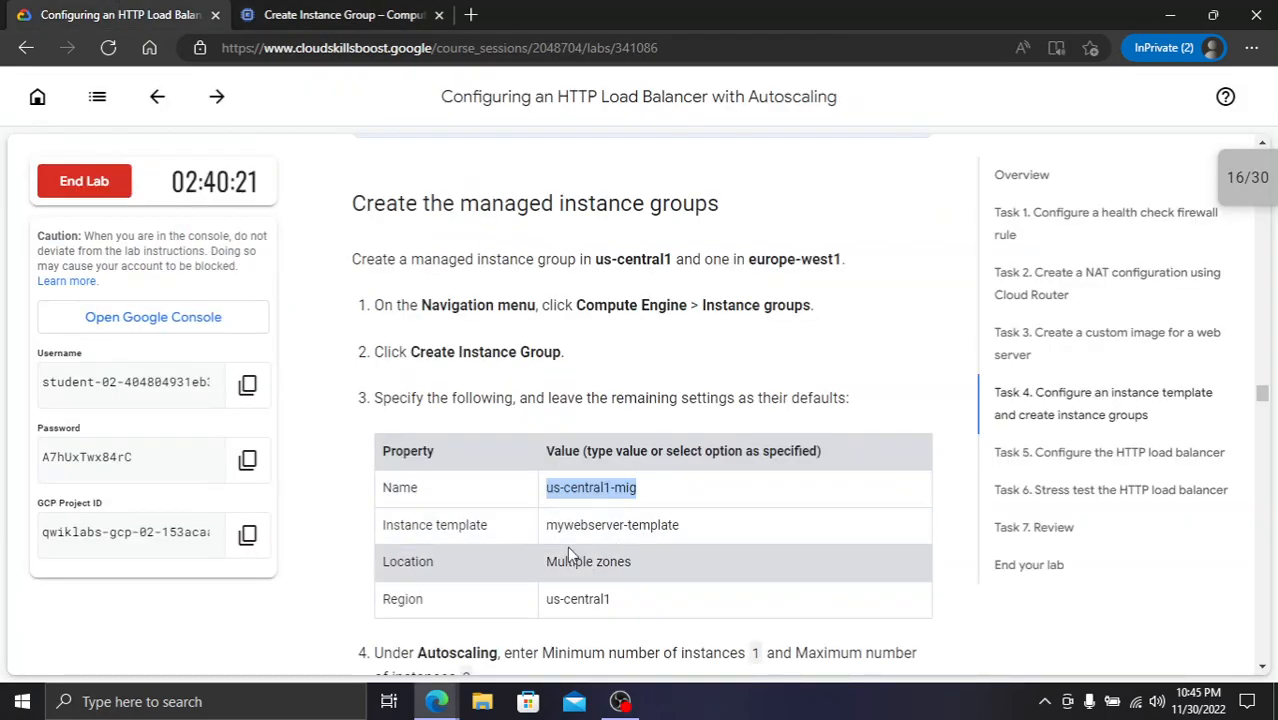
click(268, 12)
click(484, 408)
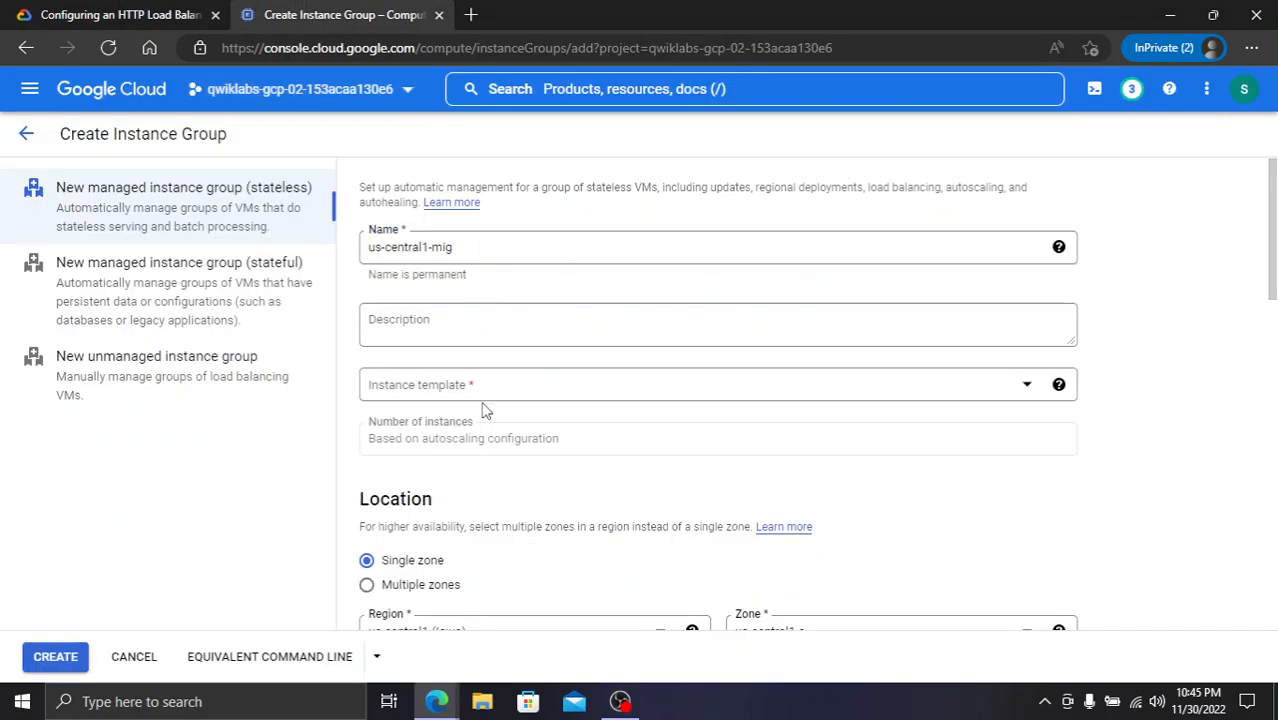
click(484, 400)
click(474, 454)
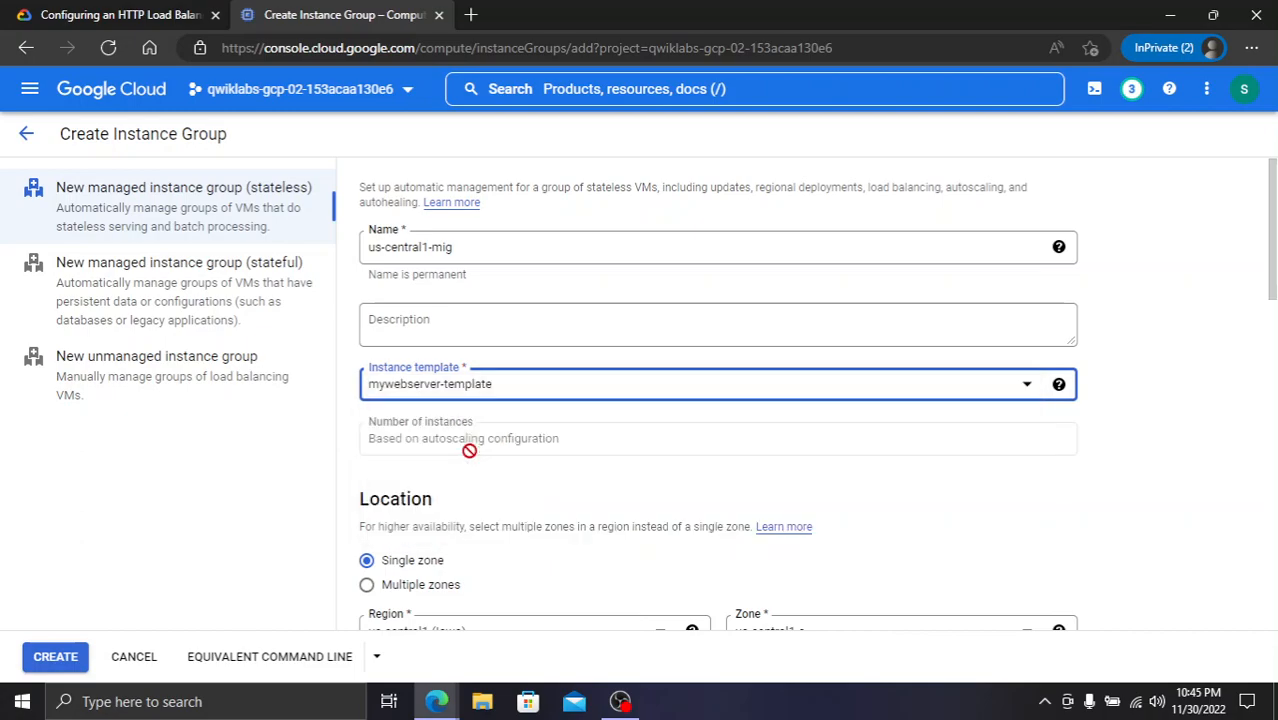
- Check the lab's location value and set the instance group's location to Multiple zones
click(80, 10)
scroll(587, 475, down, 1)
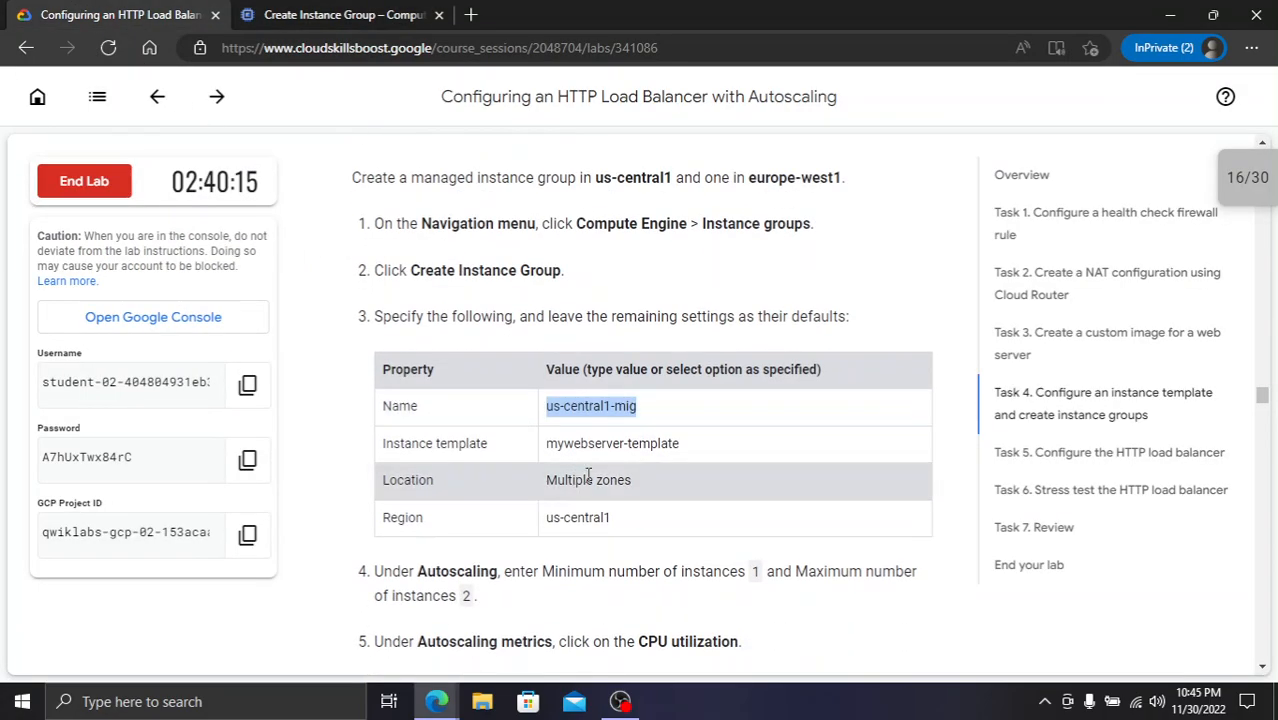
key(ctrl+Tab)
scroll(540, 455, down, 2)
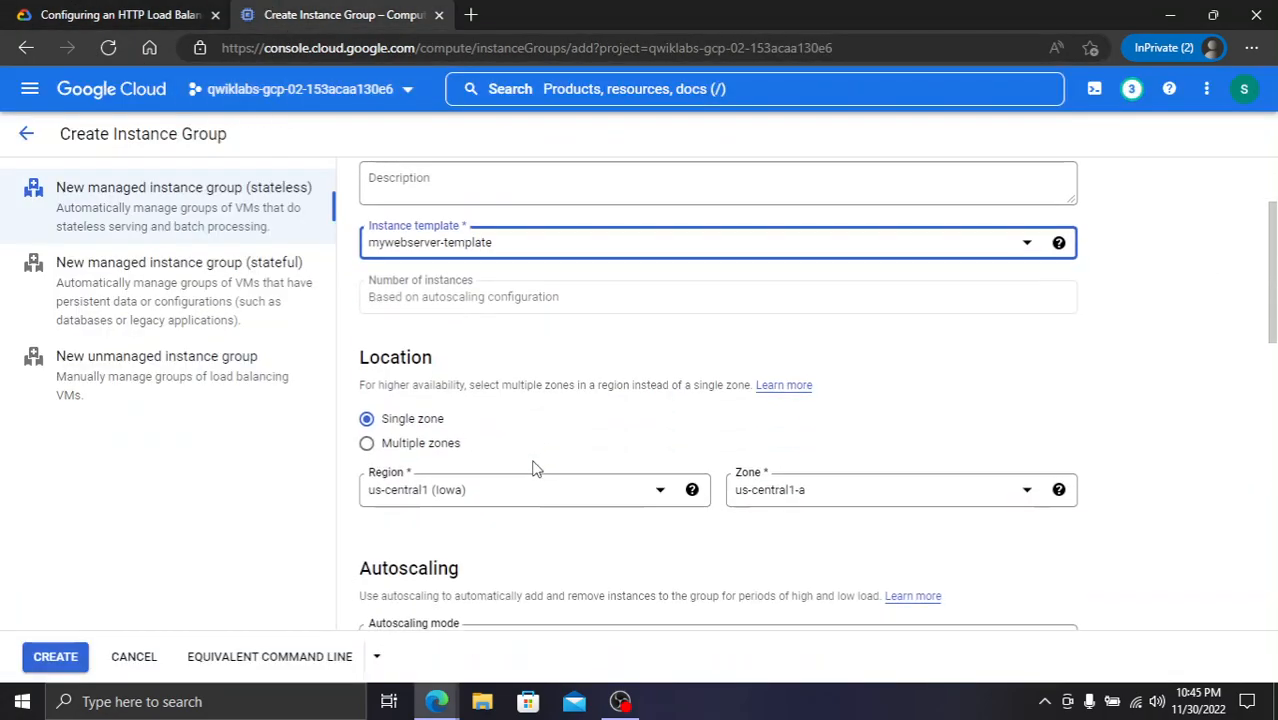
click(429, 446)
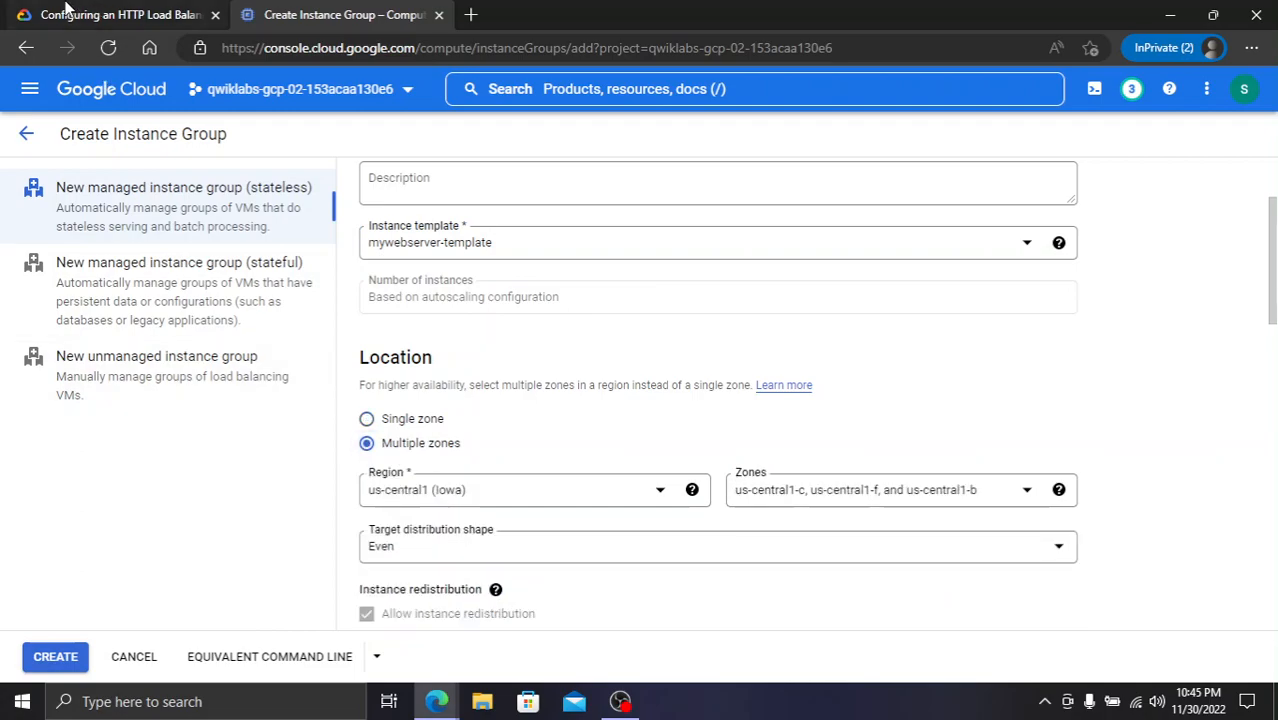
- Compare the region and autoscaling settings with the lab's instructions, and set the maximum number of instances to 2
click(70, 10)
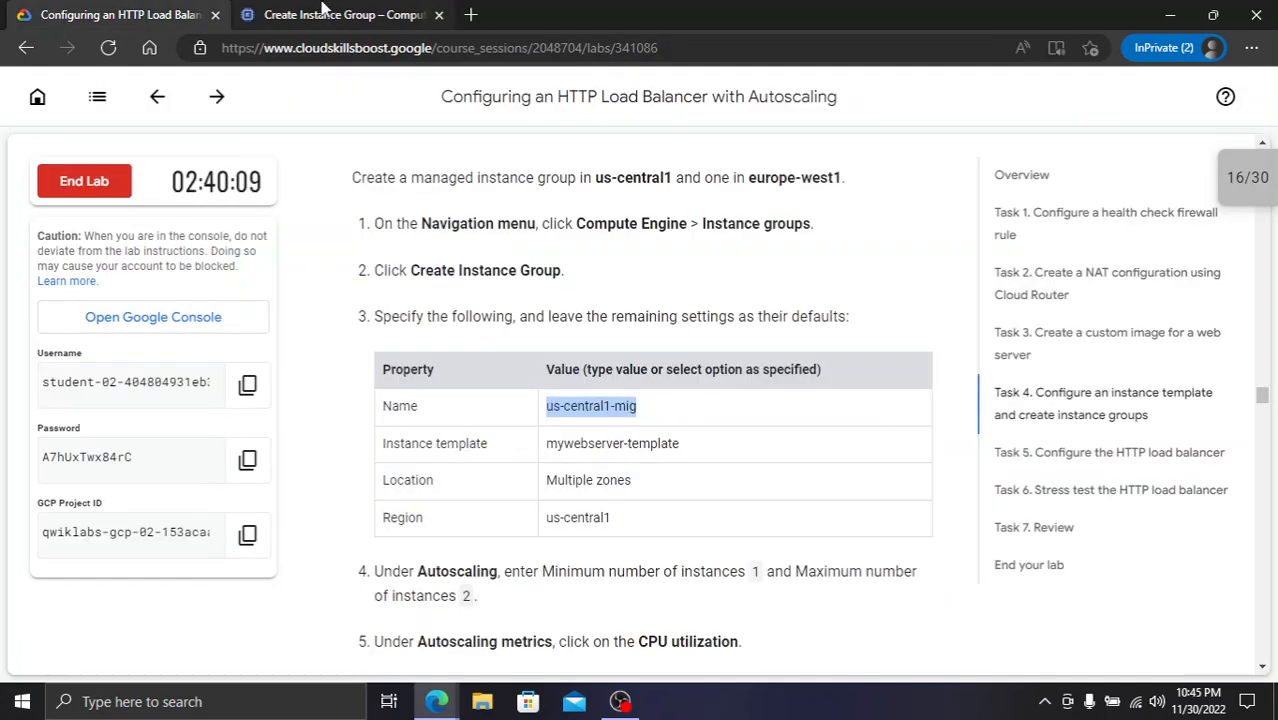
click(322, 10)
click(152, 10)
scroll(521, 476, down, 3)
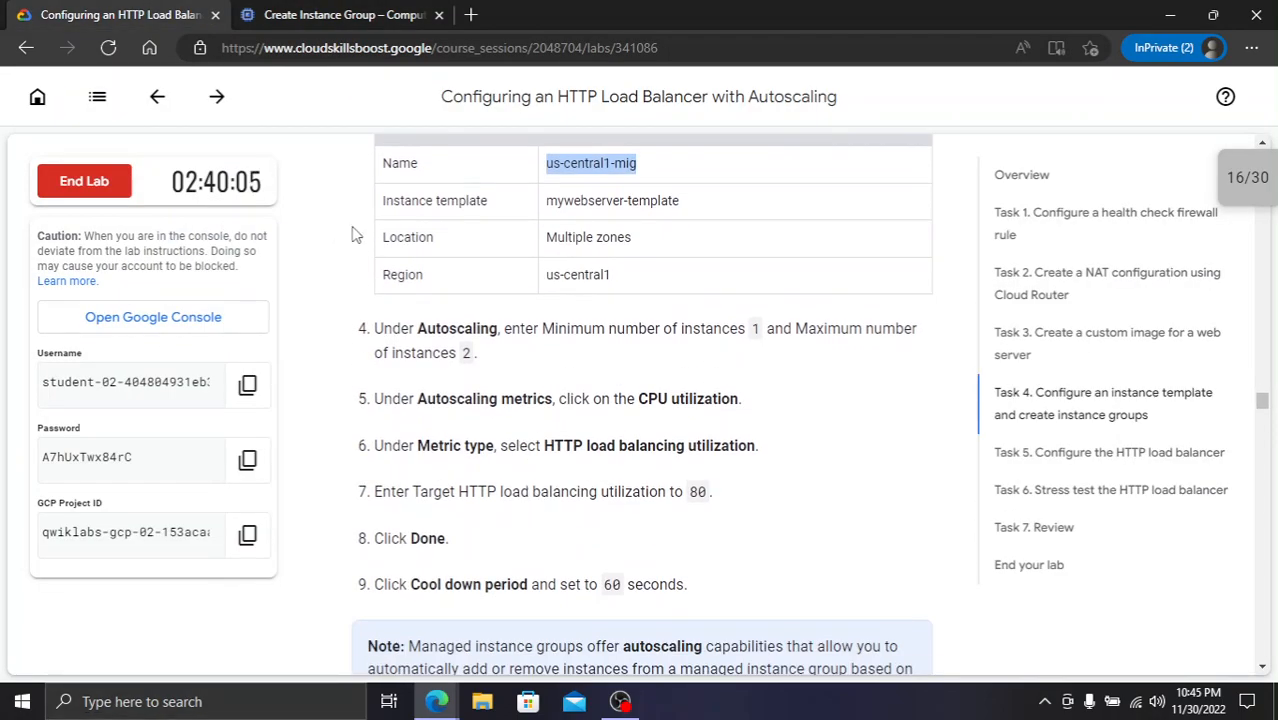
click(385, 12)
scroll(619, 447, down, 1)
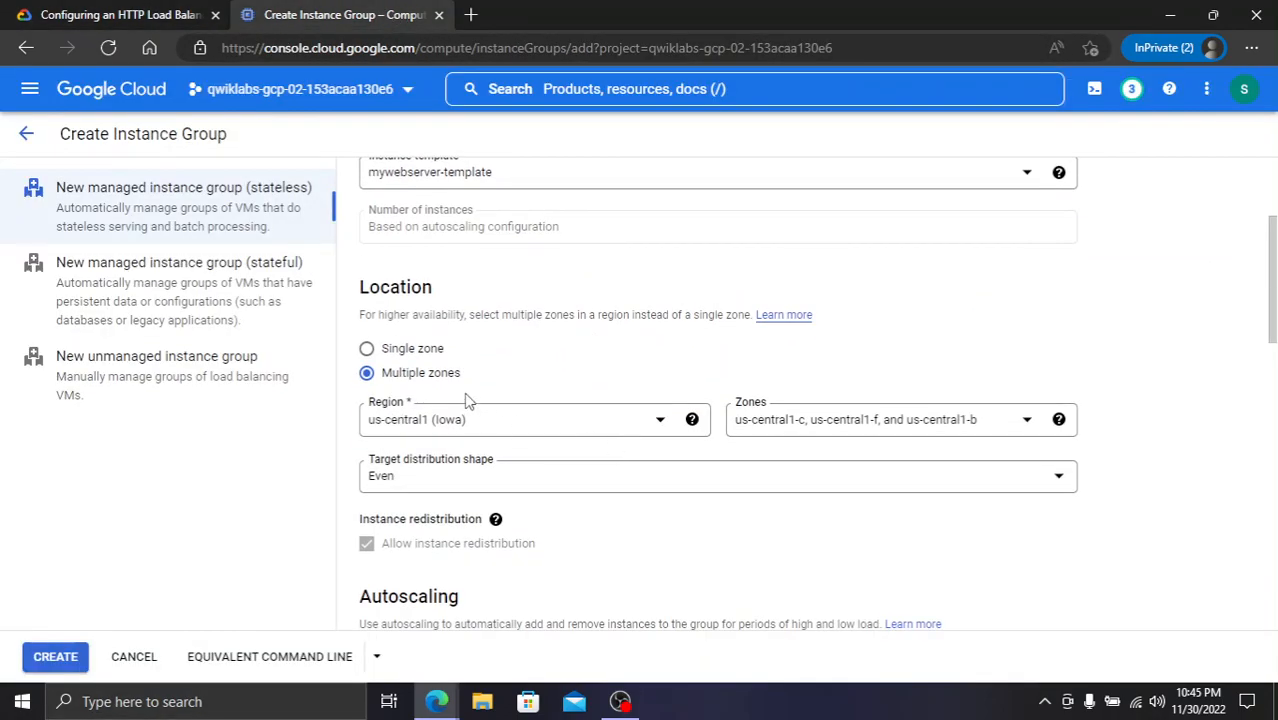
scroll(501, 446, down, 4)
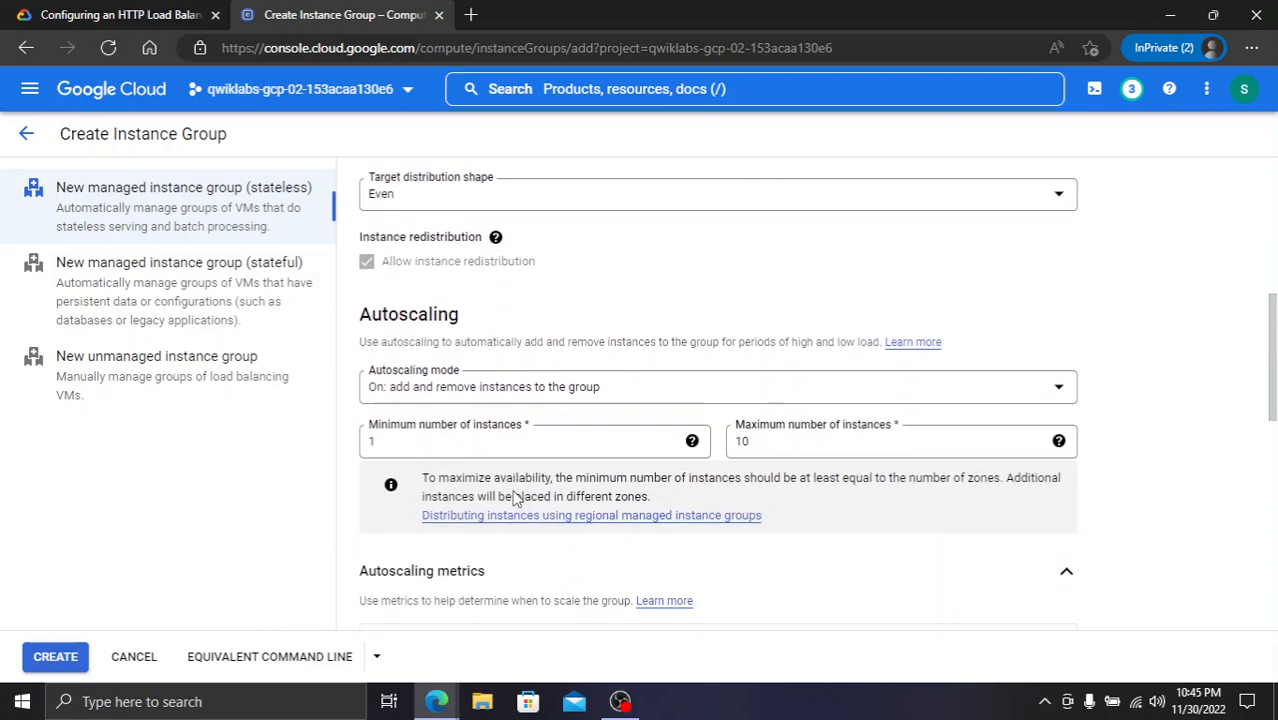
click(110, 14)
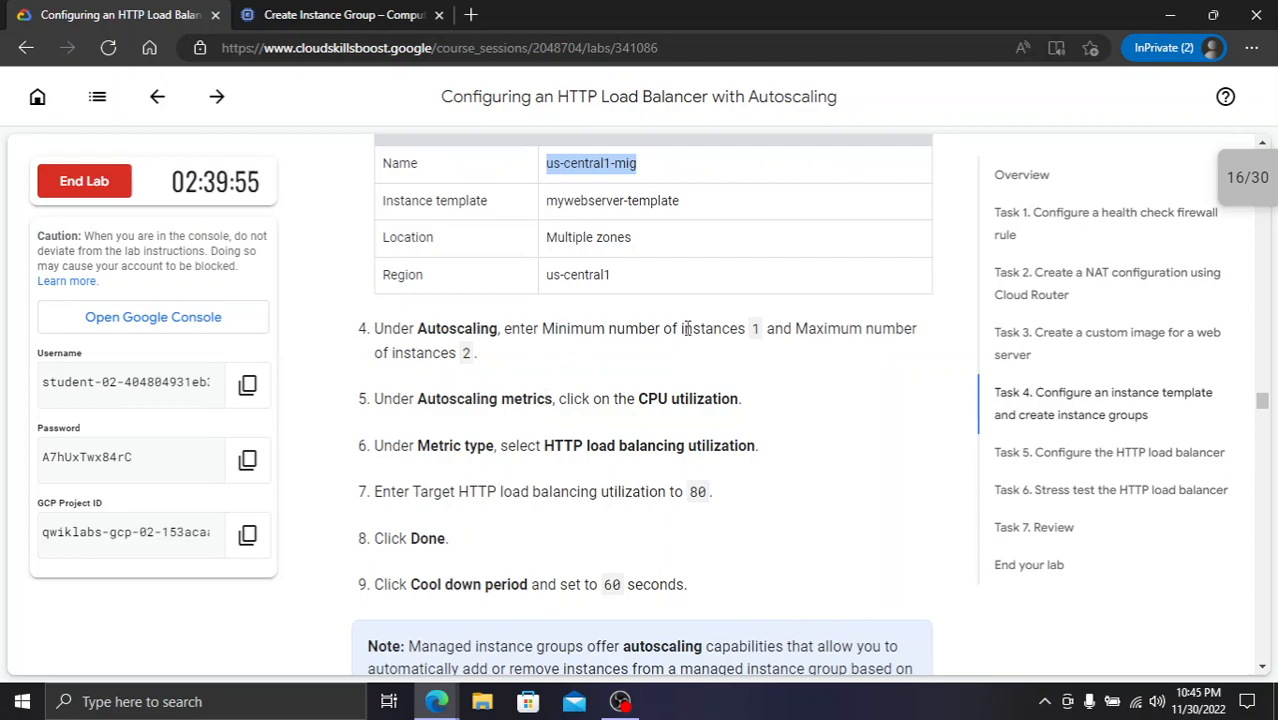
click(352, 14)
double_click(819, 368)
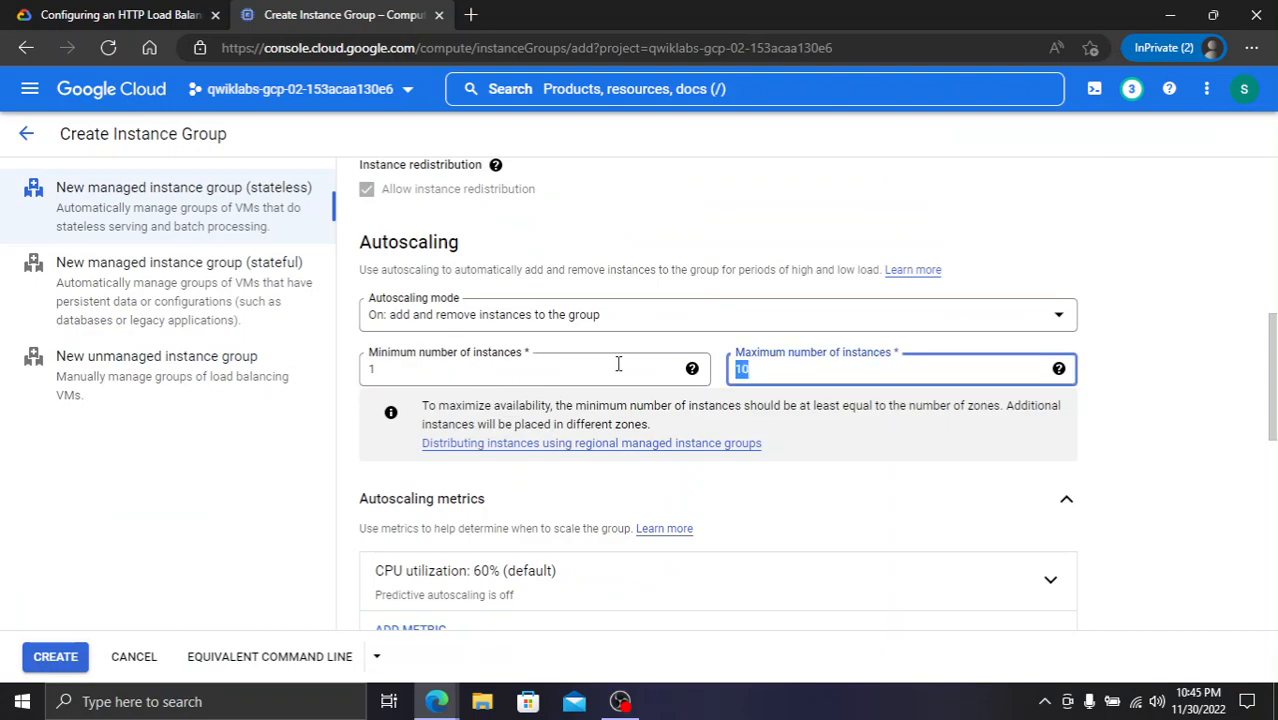
click(84, 15)
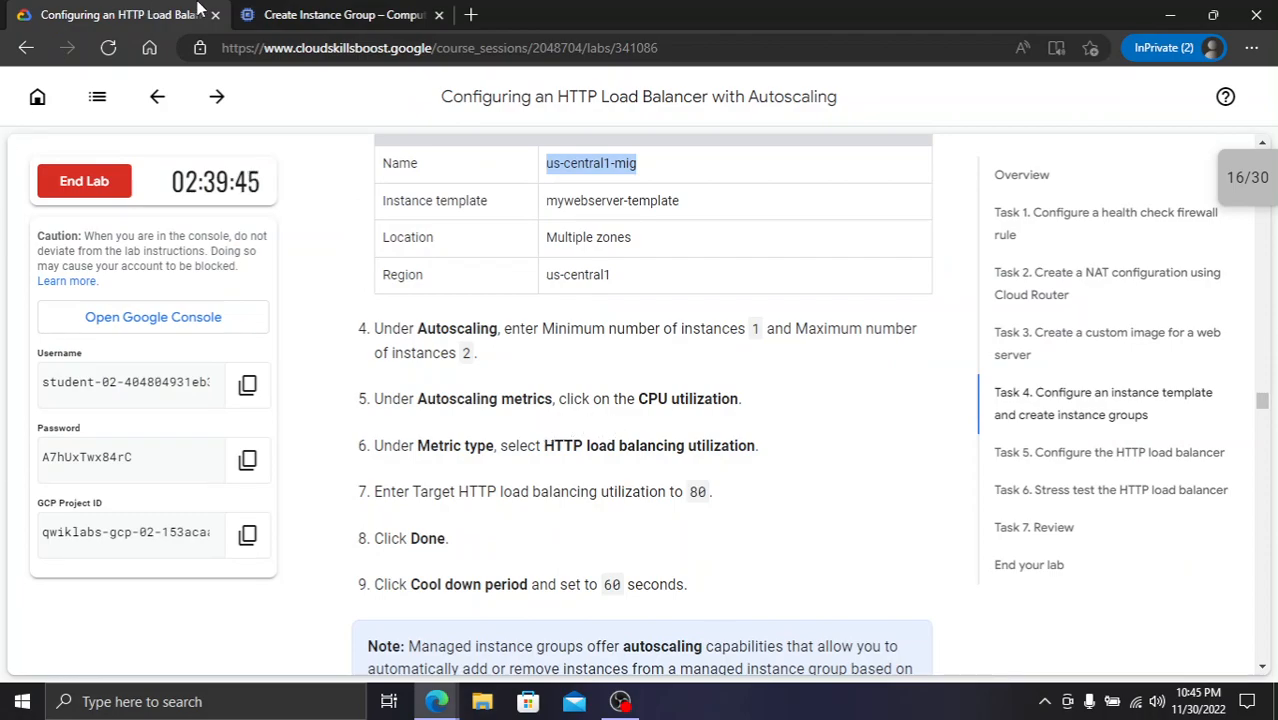
click(271, 10)
- Open the CPU utilization autoscaling metric and examine its settings against the lab's metric instructions
scroll(637, 426, down, 2)
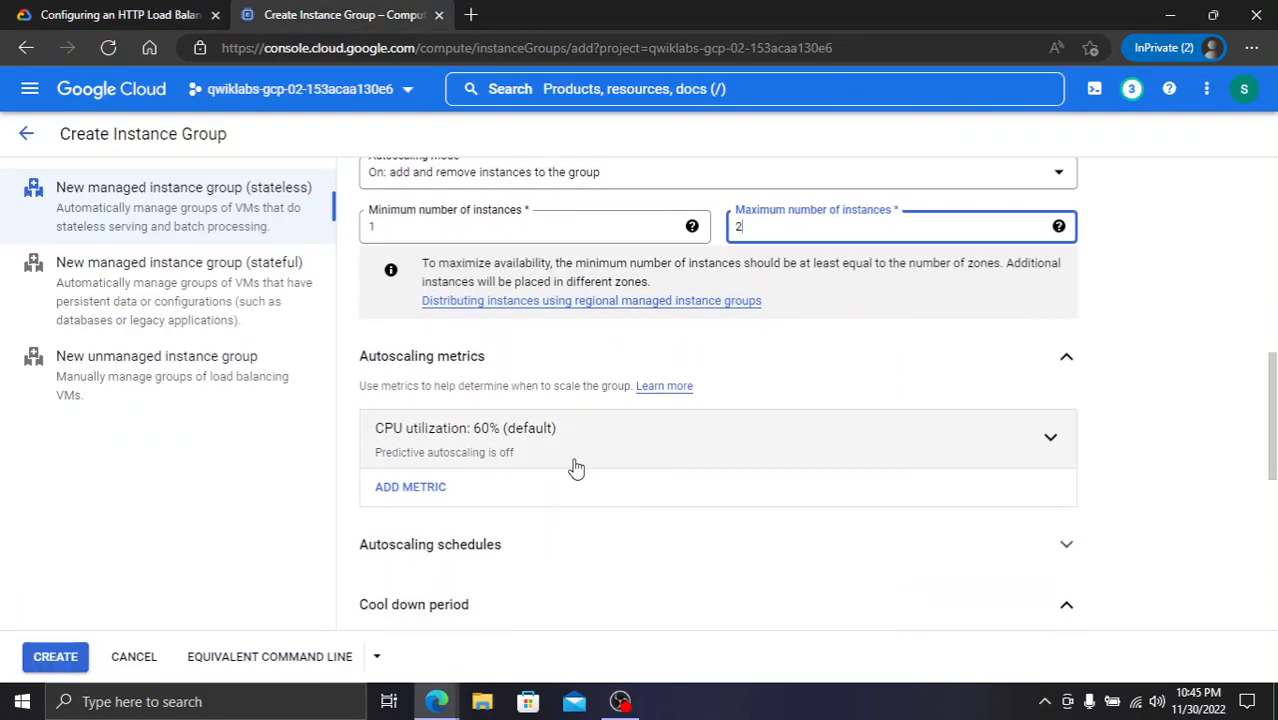
click(177, 10)
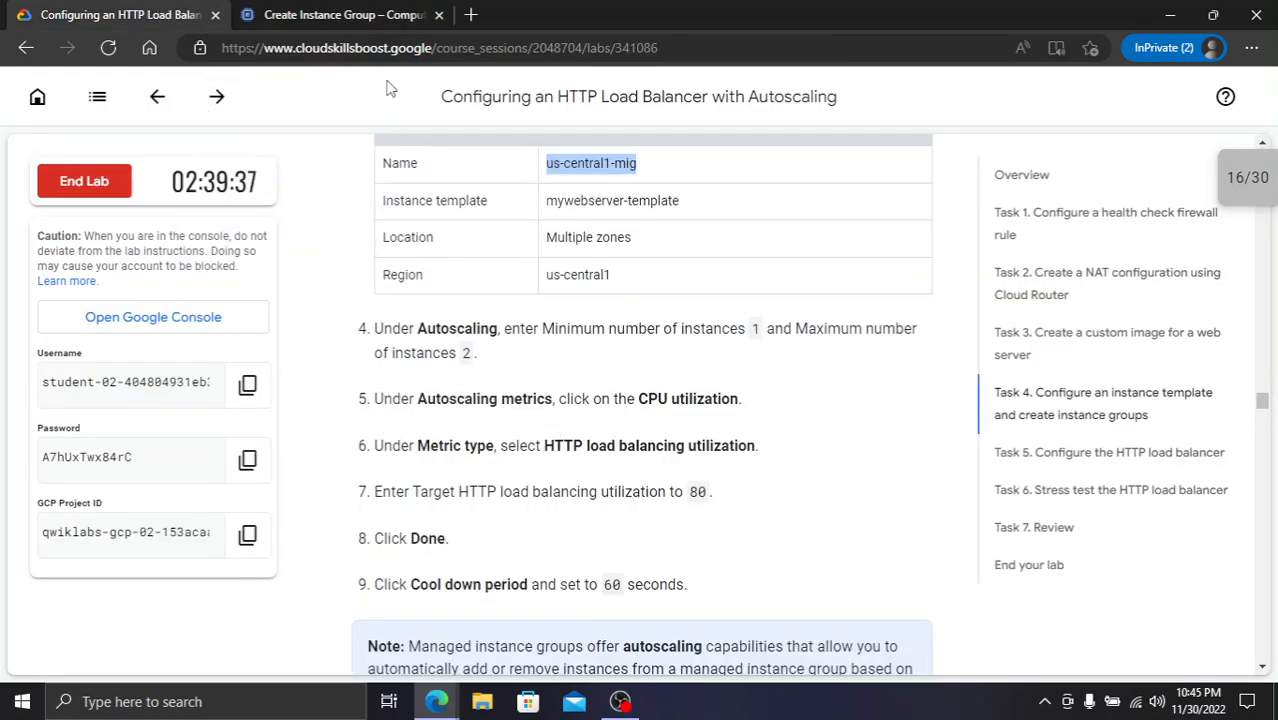
key(ctrl+Tab)
click(457, 432)
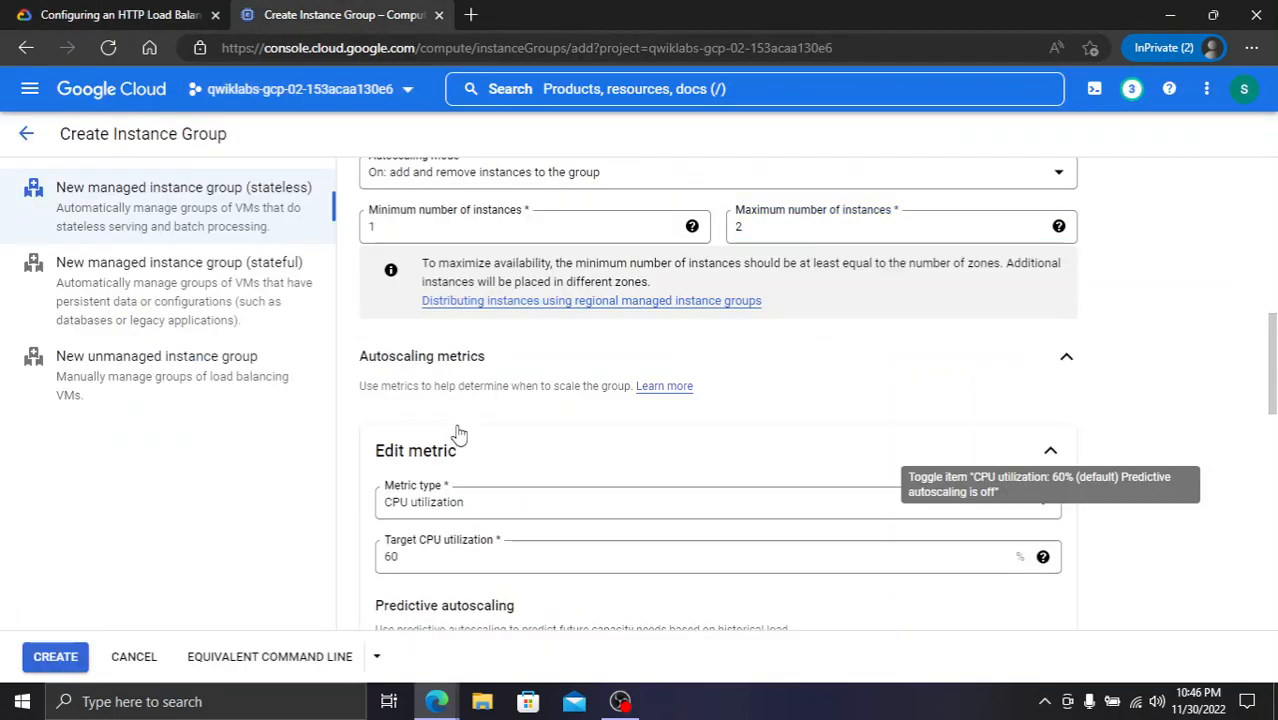
scroll(536, 479, down, 2)
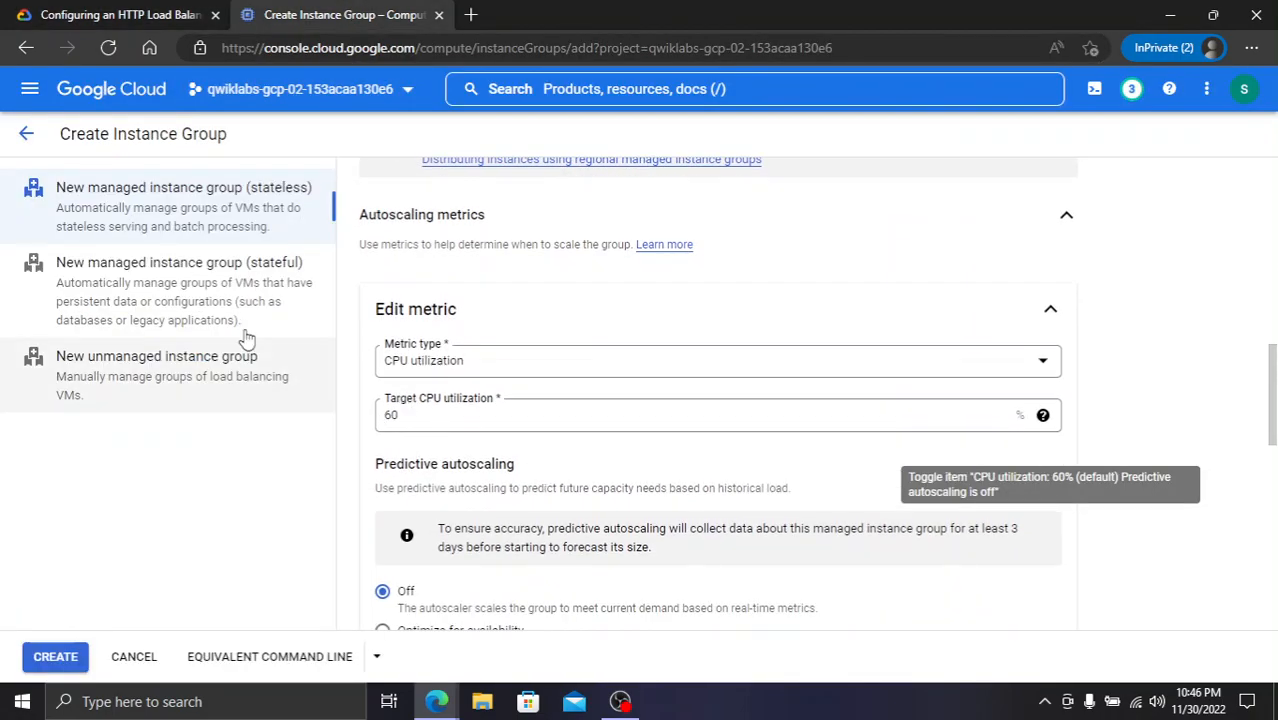
click(120, 14)
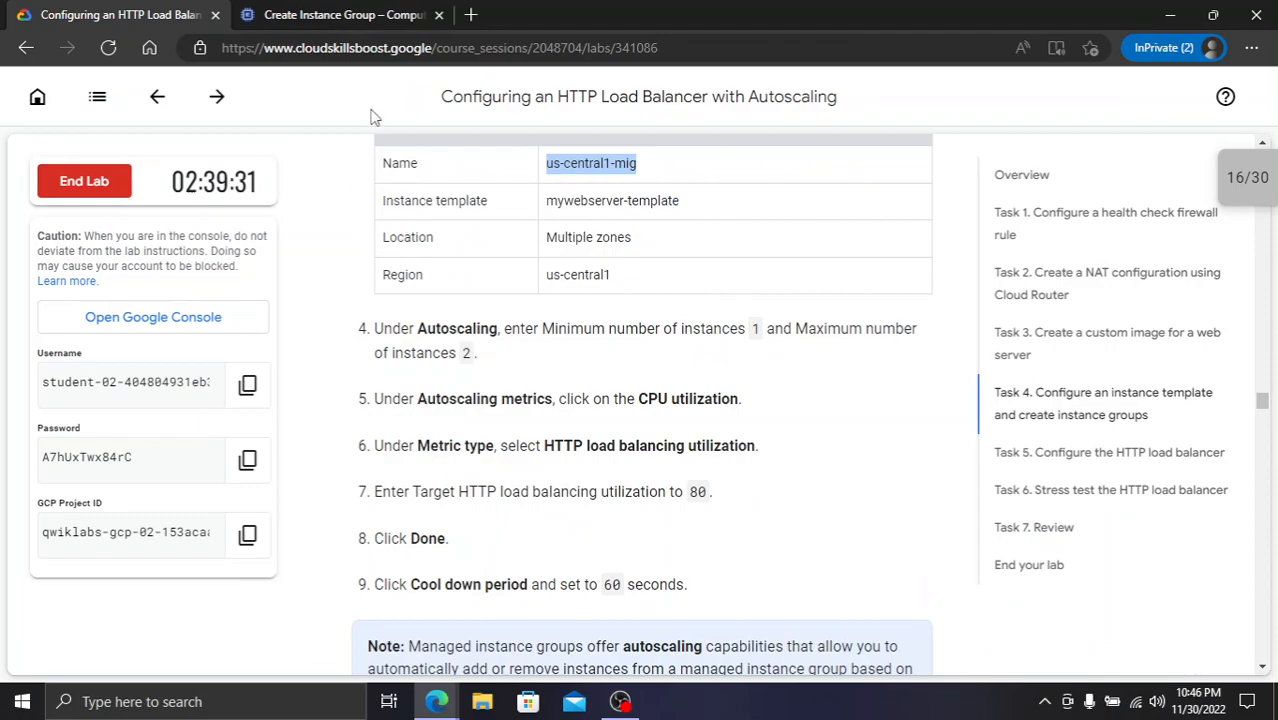
click(350, 16)
scroll(578, 410, down, 2)
scroll(540, 470, down, 1)
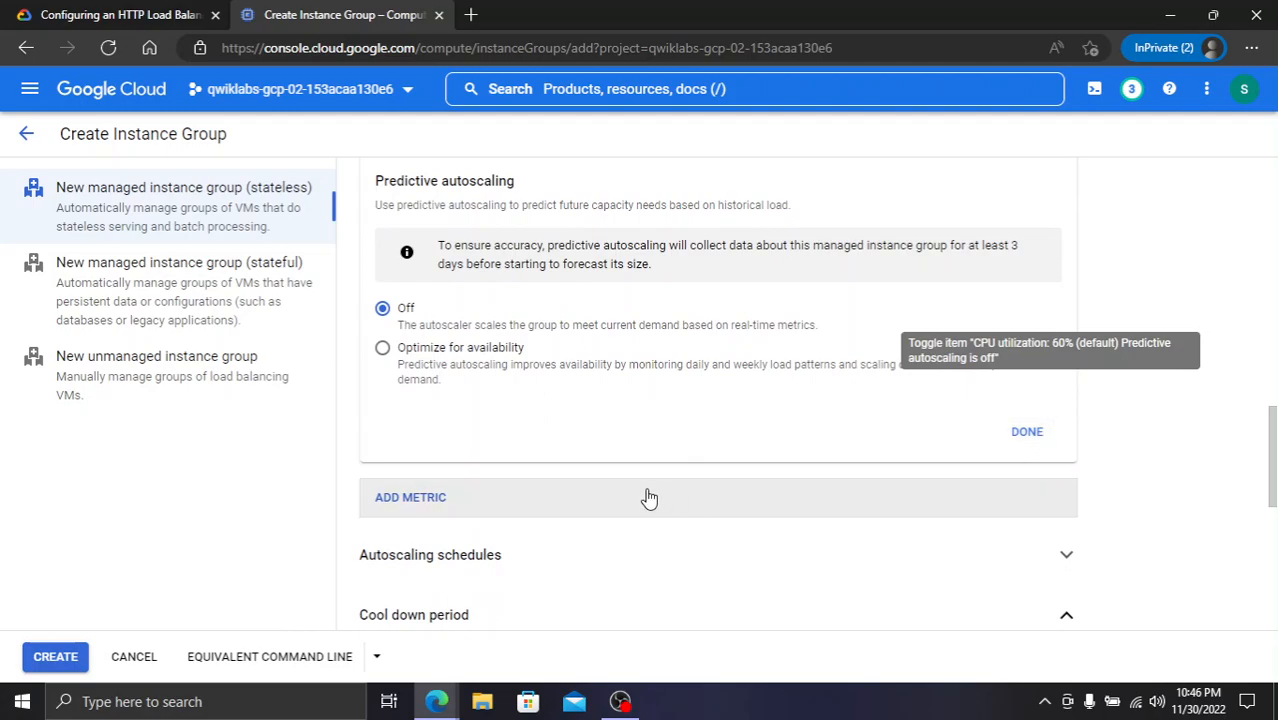
scroll(649, 497, down, 1)
scroll(649, 497, down, 4)
scroll(650, 497, down, 2)
scroll(652, 494, up, 5)
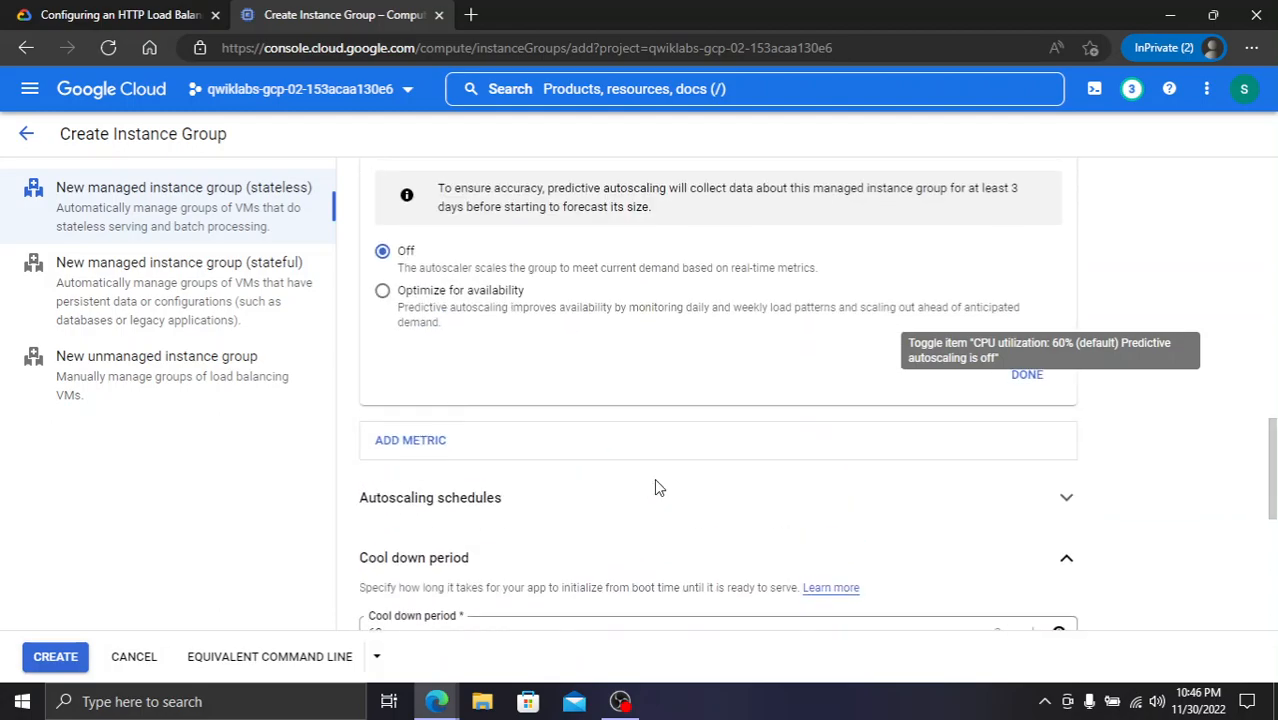
scroll(655, 487, up, 3)
- Add a second autoscaling metric of type HTTP load balancing utilization, as the lab specifies
click(187, 8)
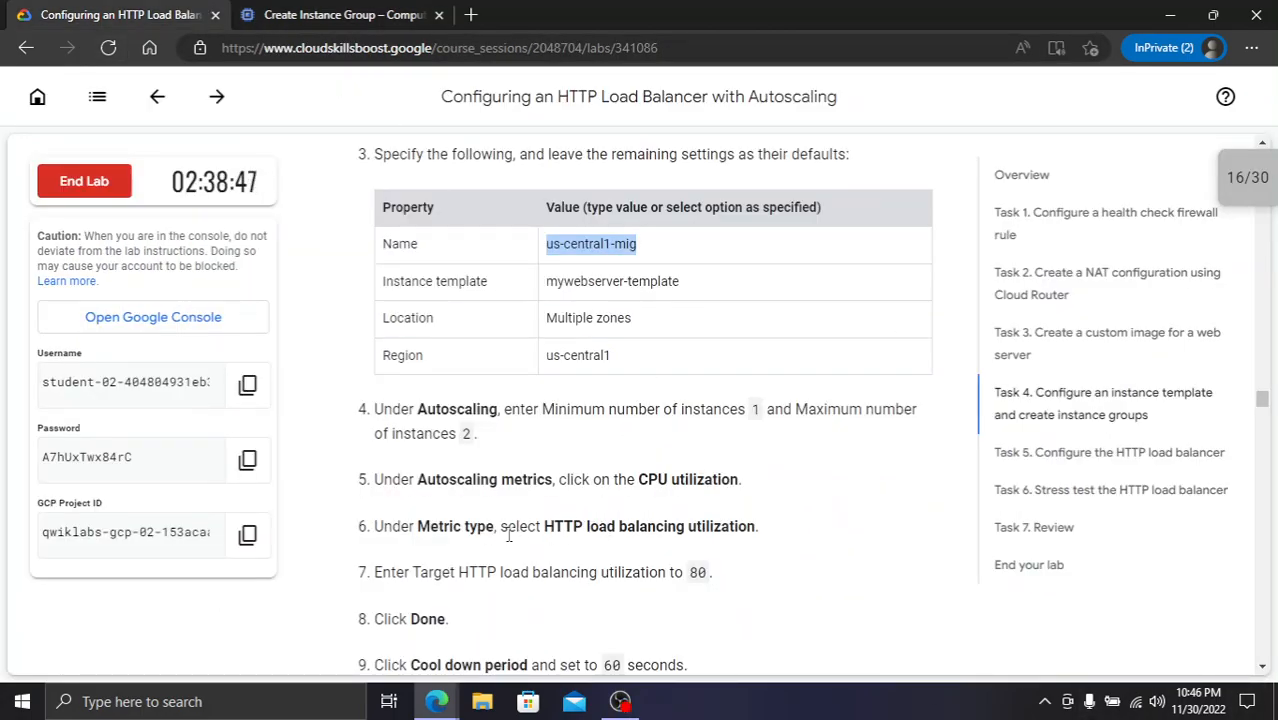
click(336, 14)
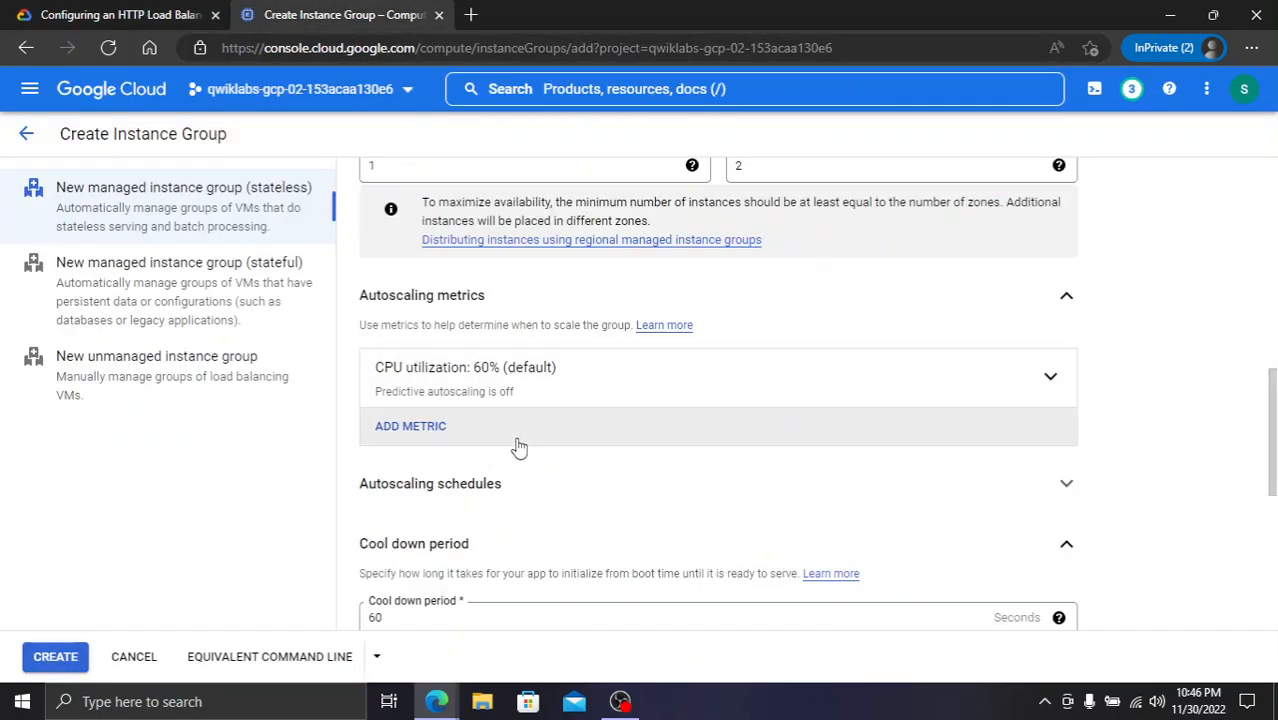
scroll(519, 447, down, 5)
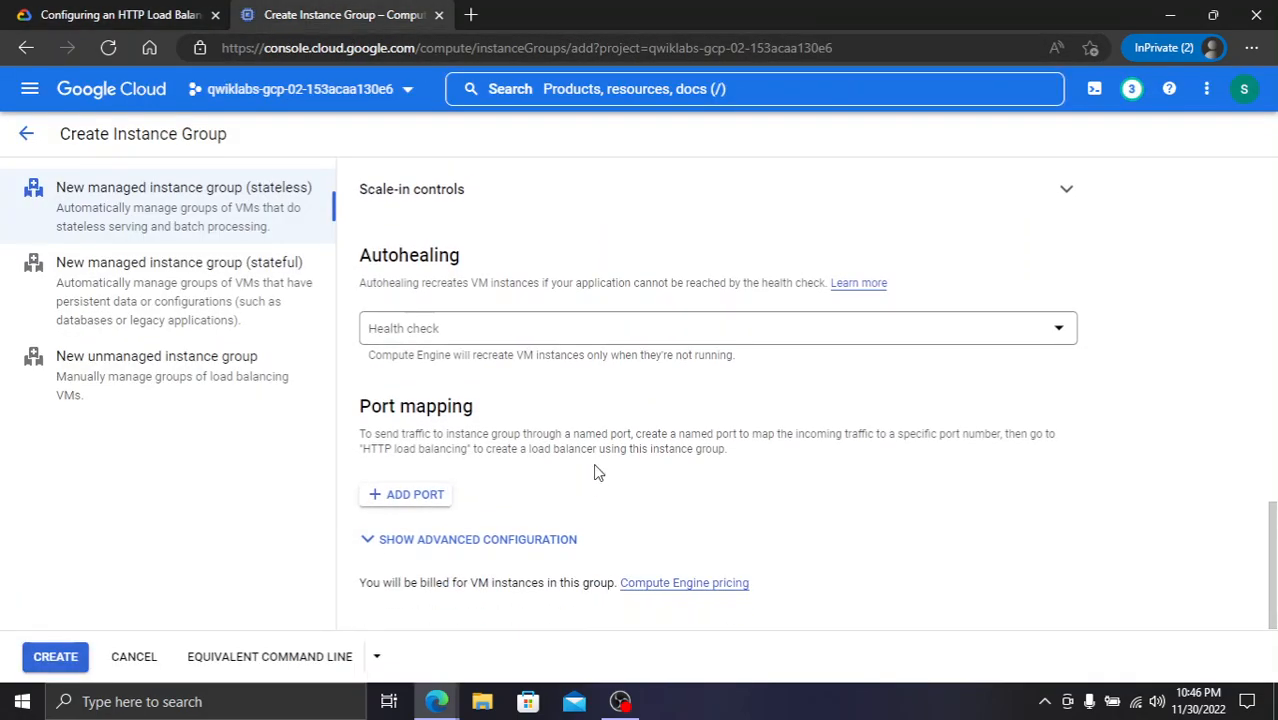
scroll(596, 471, up, 5)
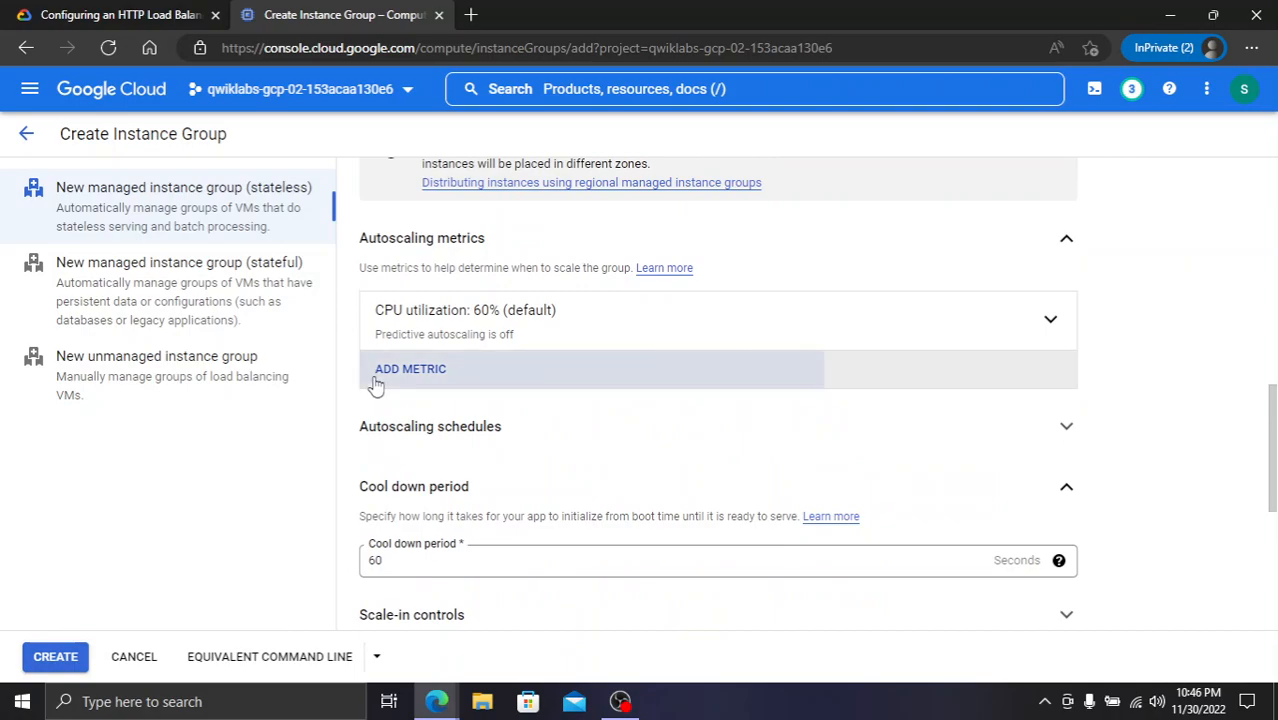
click(375, 381)
click(525, 445)
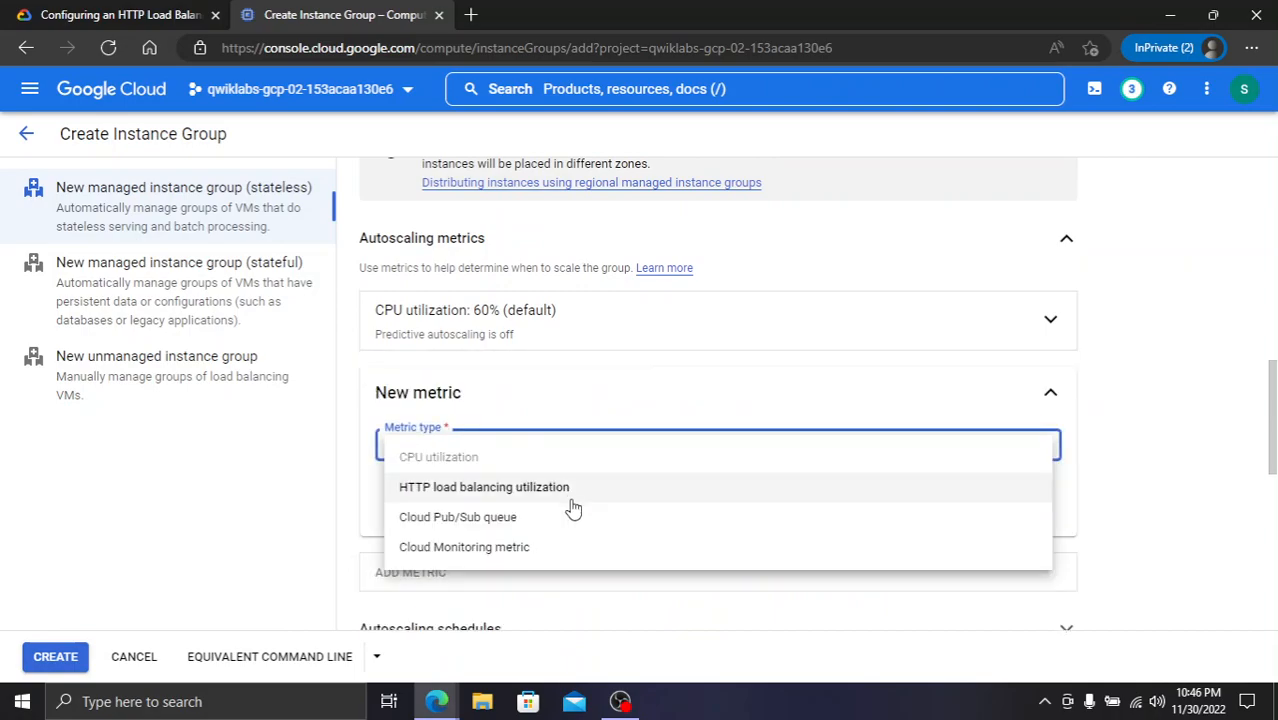
click(571, 492)
- Set the new metric's target HTTP load balancing utilization to 80%, per the lab, and finish the metric
click(72, 8)
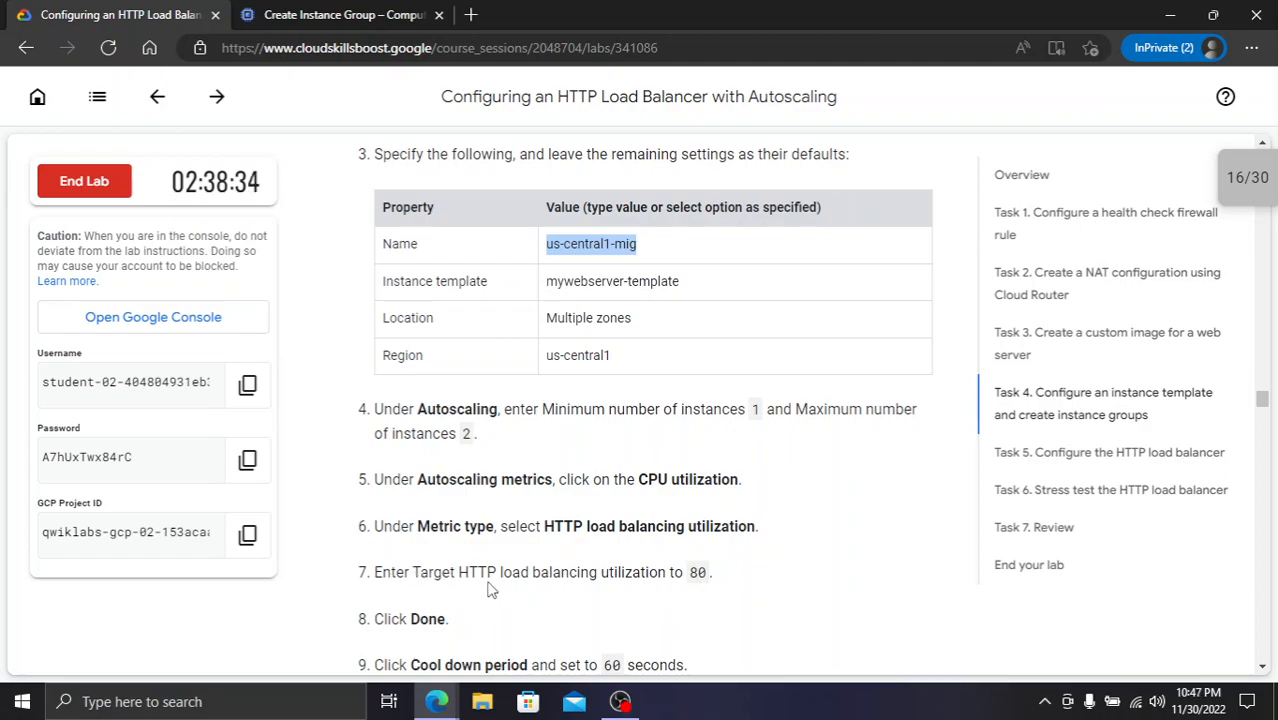
click(382, 12)
click(541, 506)
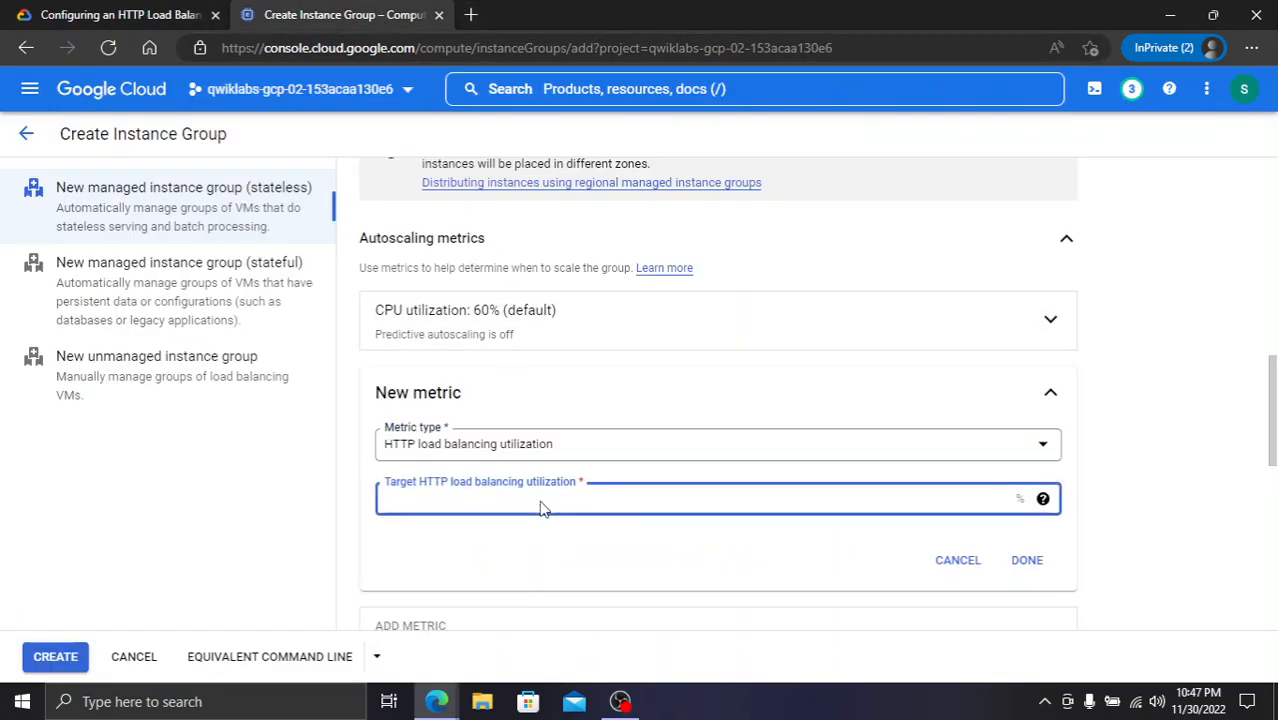
click(72, 13)
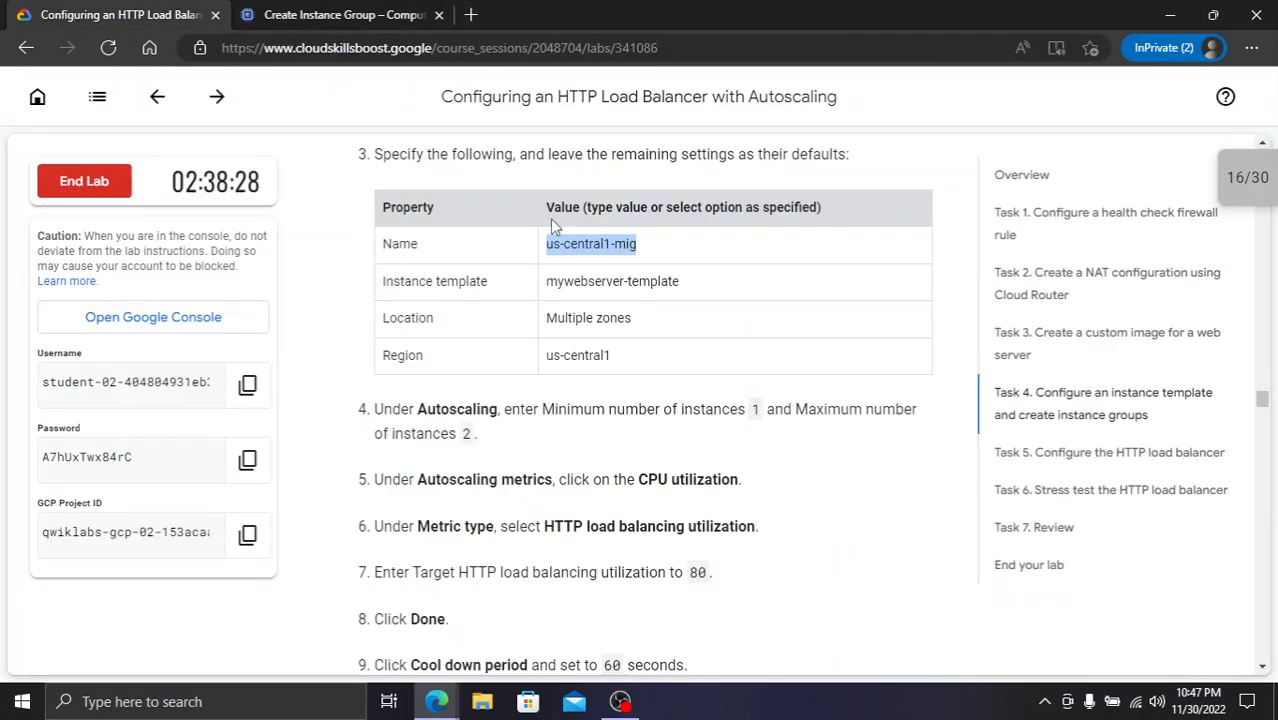
click(400, 15)
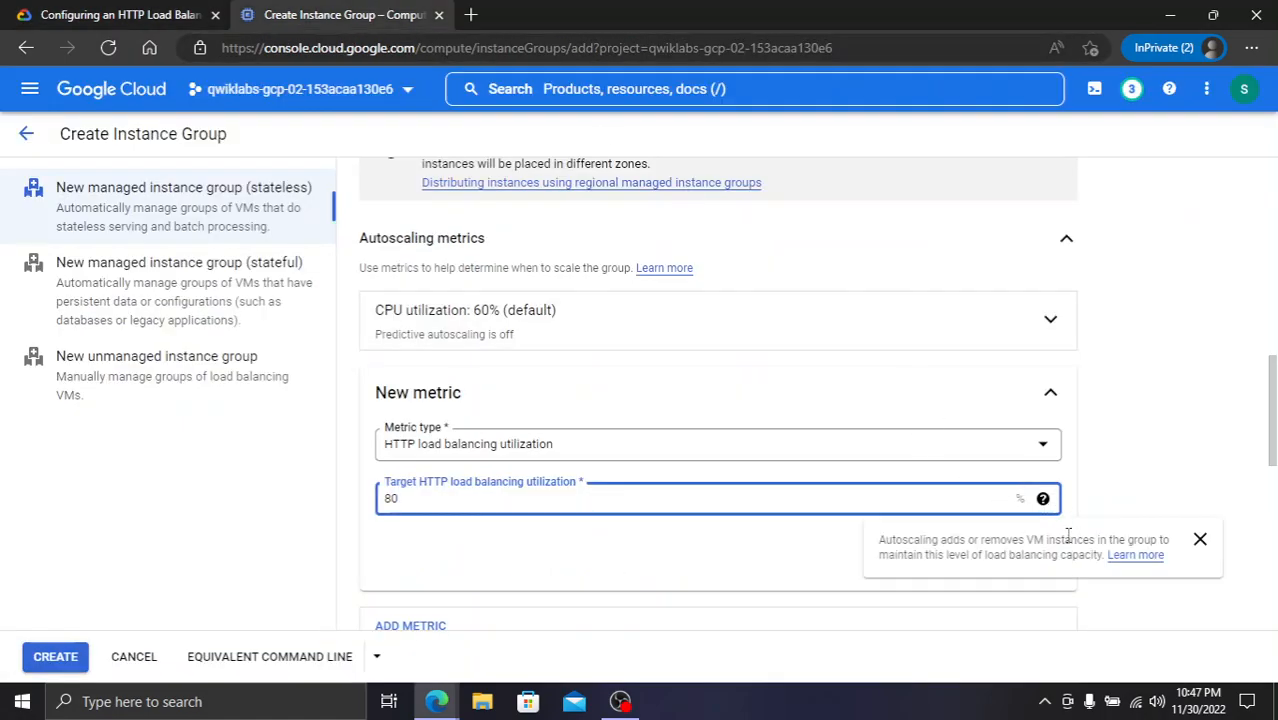
click(1016, 565)
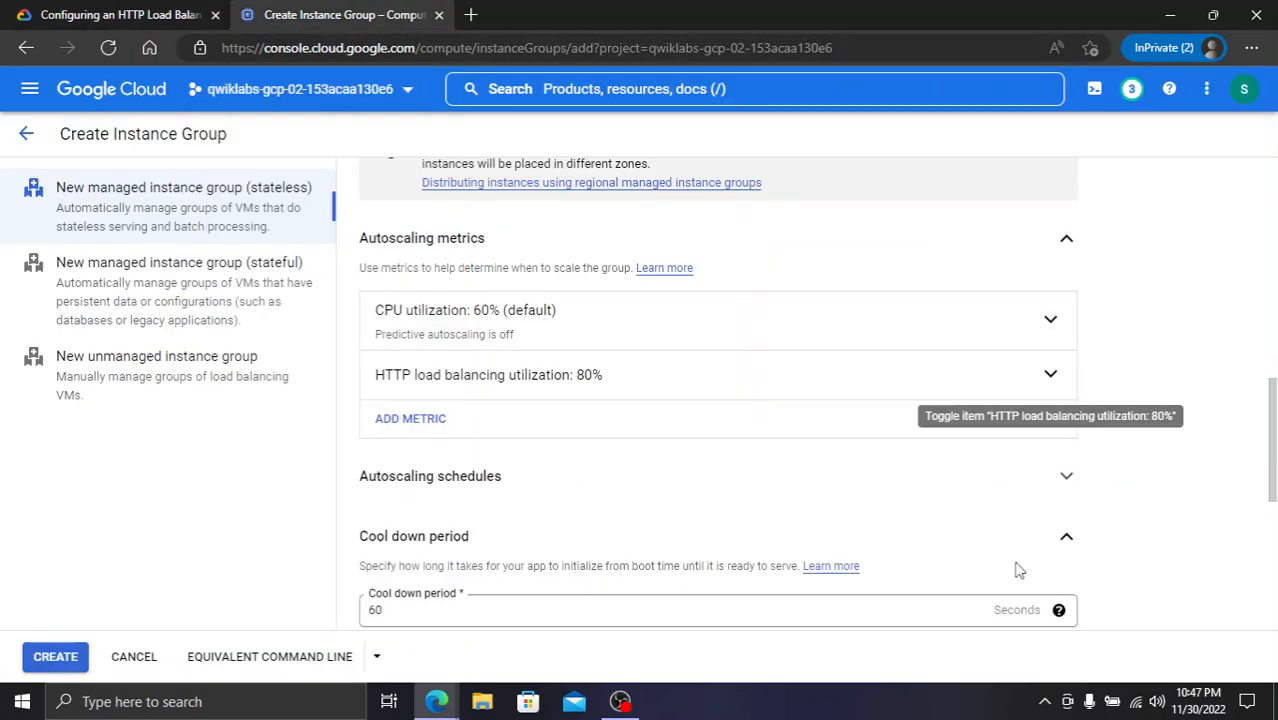
- Compare the instance group's cool down period with the lab's value of 60 seconds
click(60, 12)
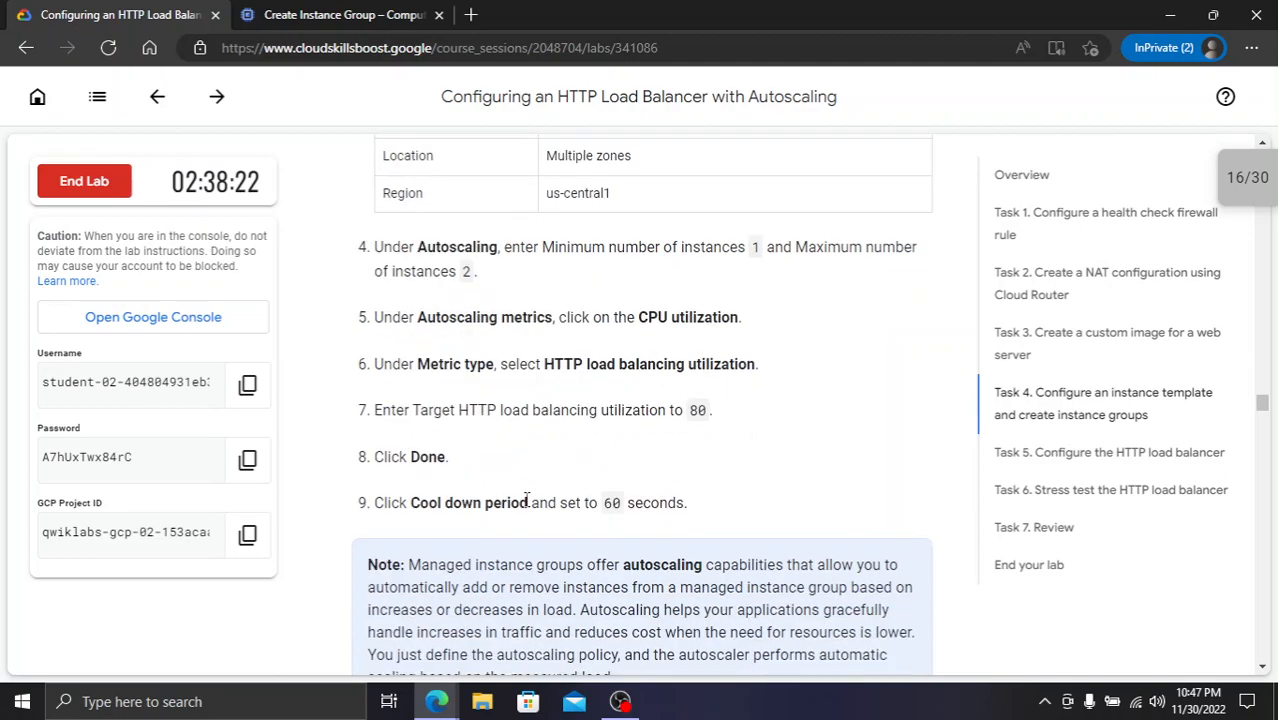
scroll(520, 520, down, 1)
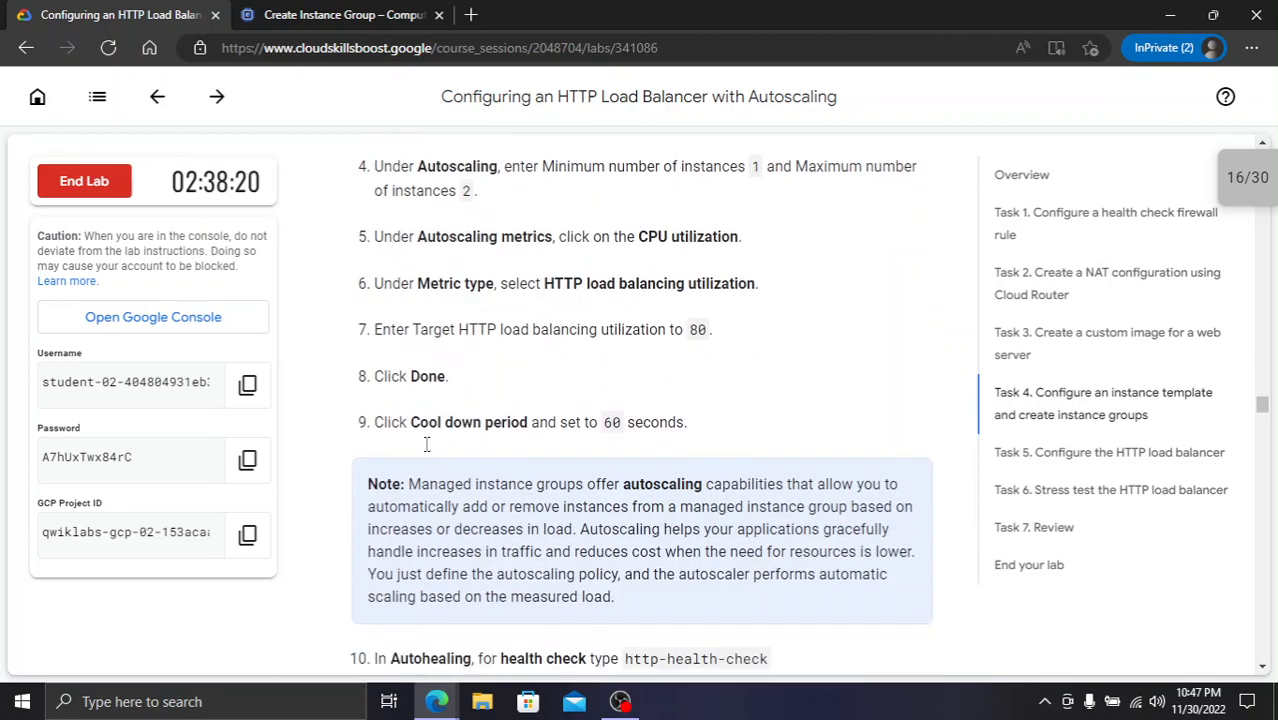
click(396, 12)
scroll(670, 448, down, 2)
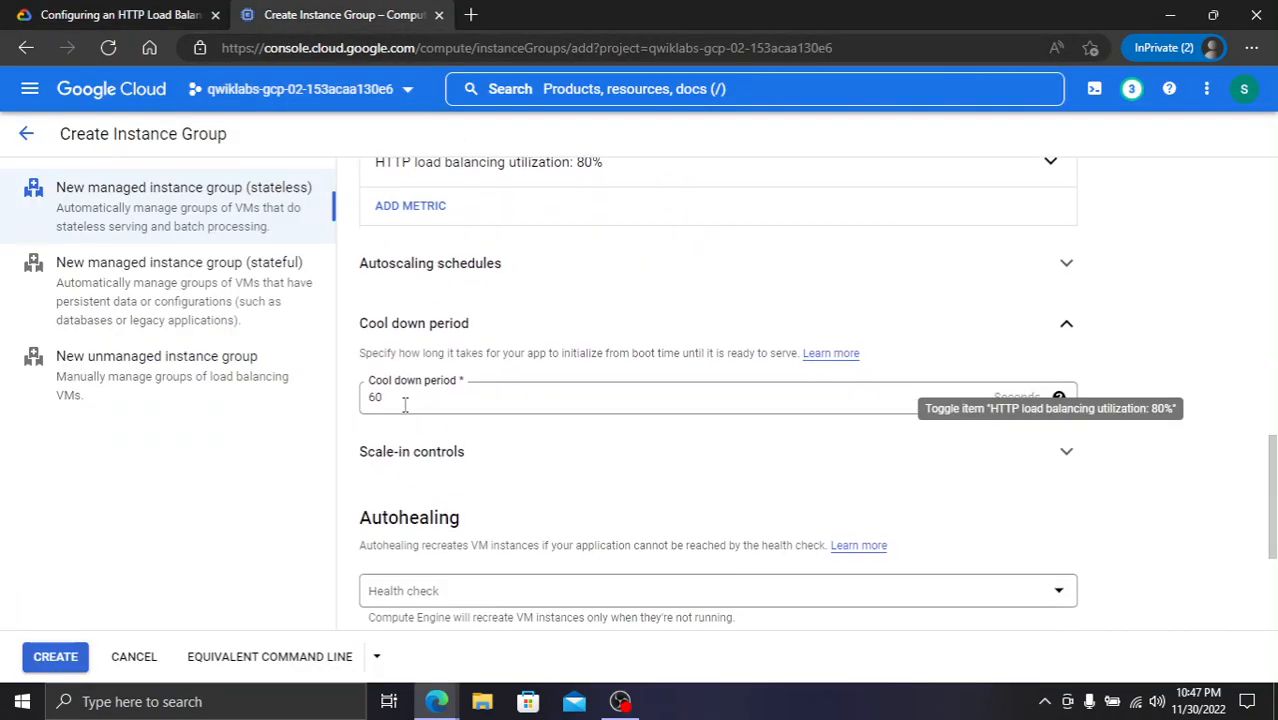
click(166, 10)
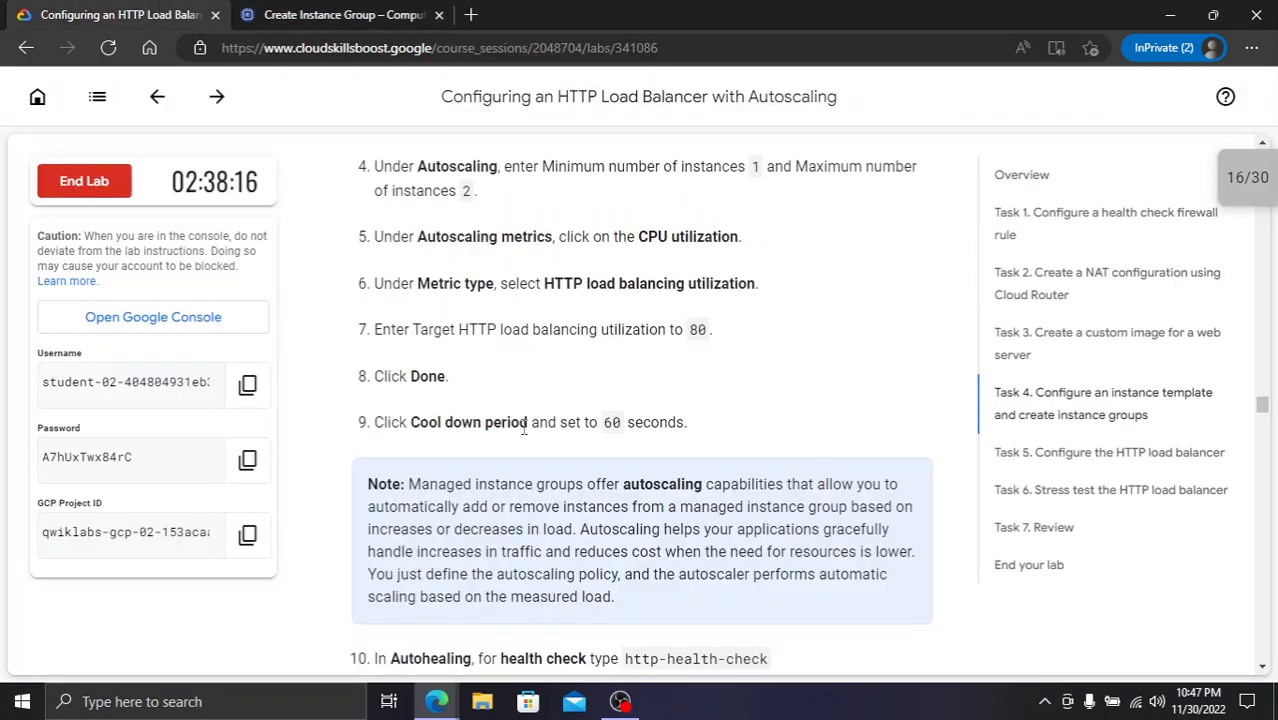
- Following the lab instructions, assign http-health-check (TCP) as the autohealing health check of the new instance group
scroll(521, 428, down, 3)
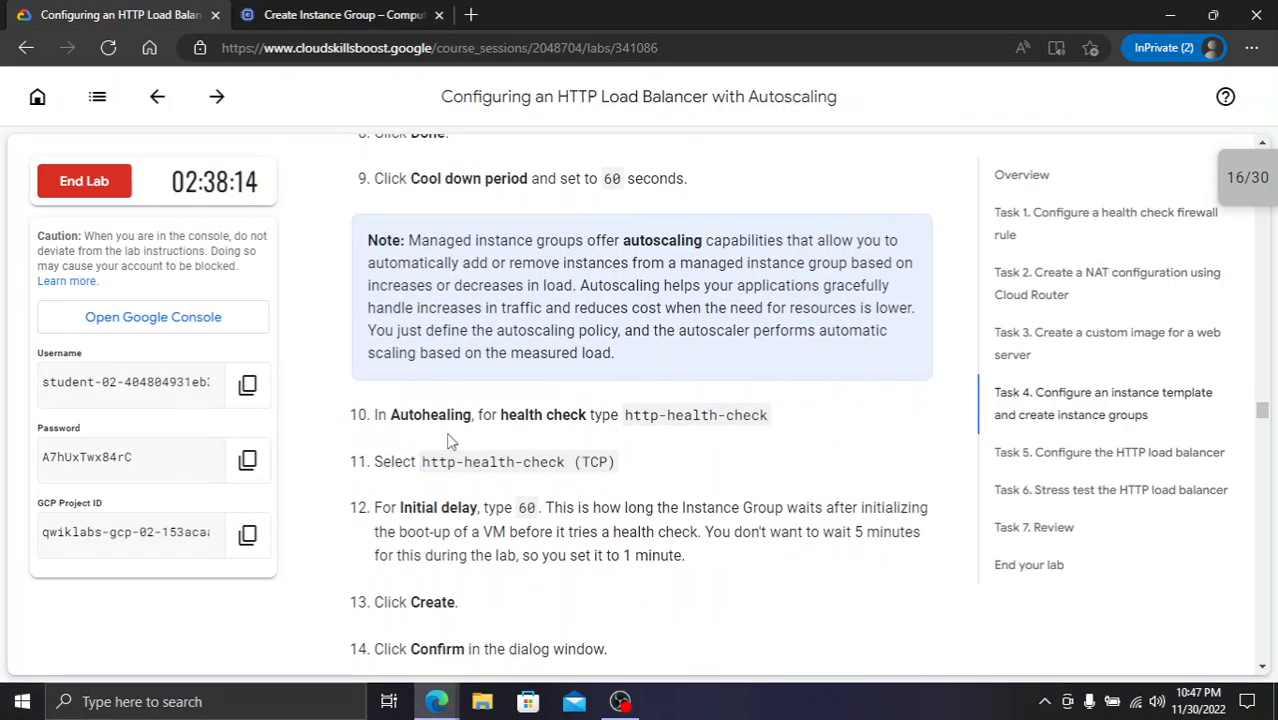
drag(627, 414, 754, 412)
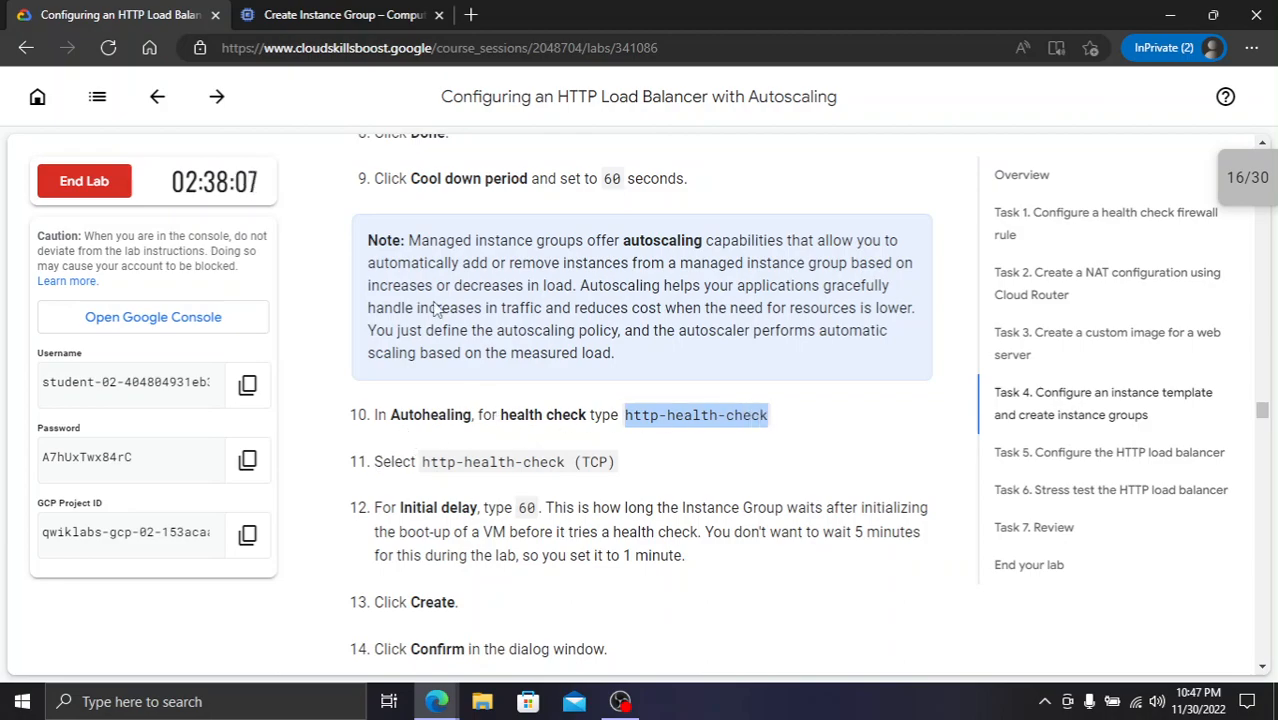
key(ctrl+Tab)
scroll(545, 450, down, 2)
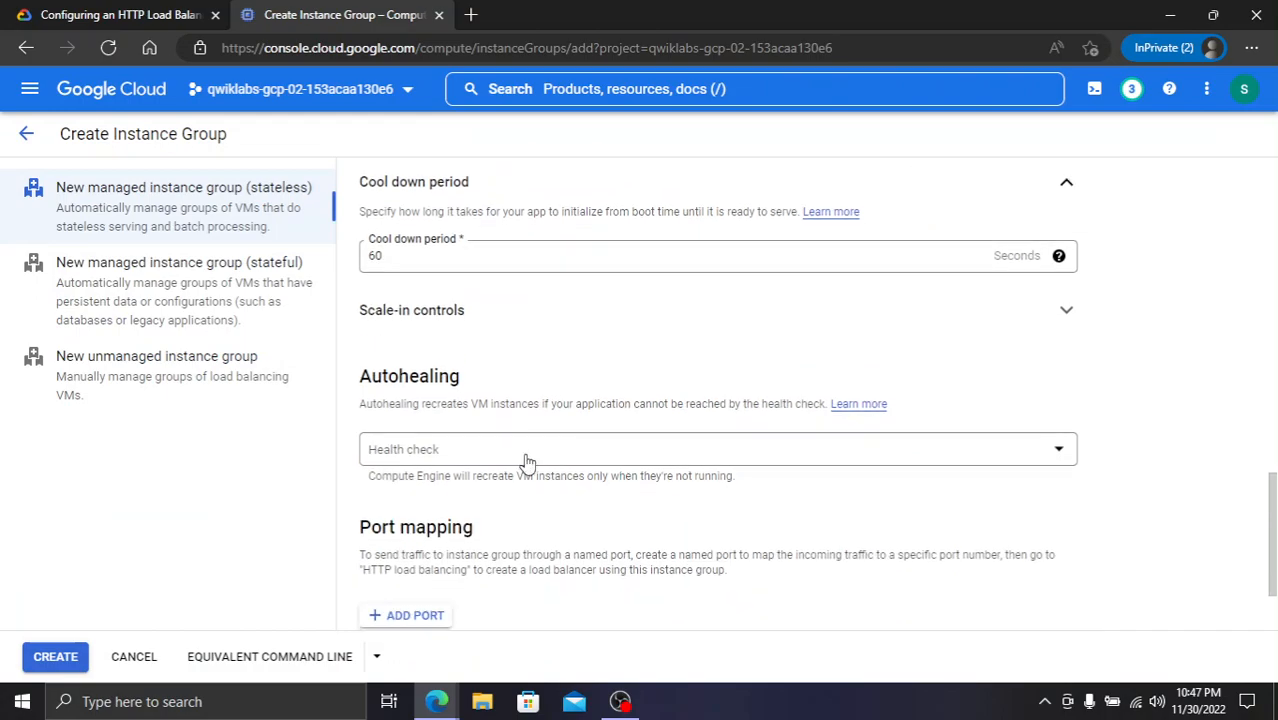
click(527, 458)
click(513, 560)
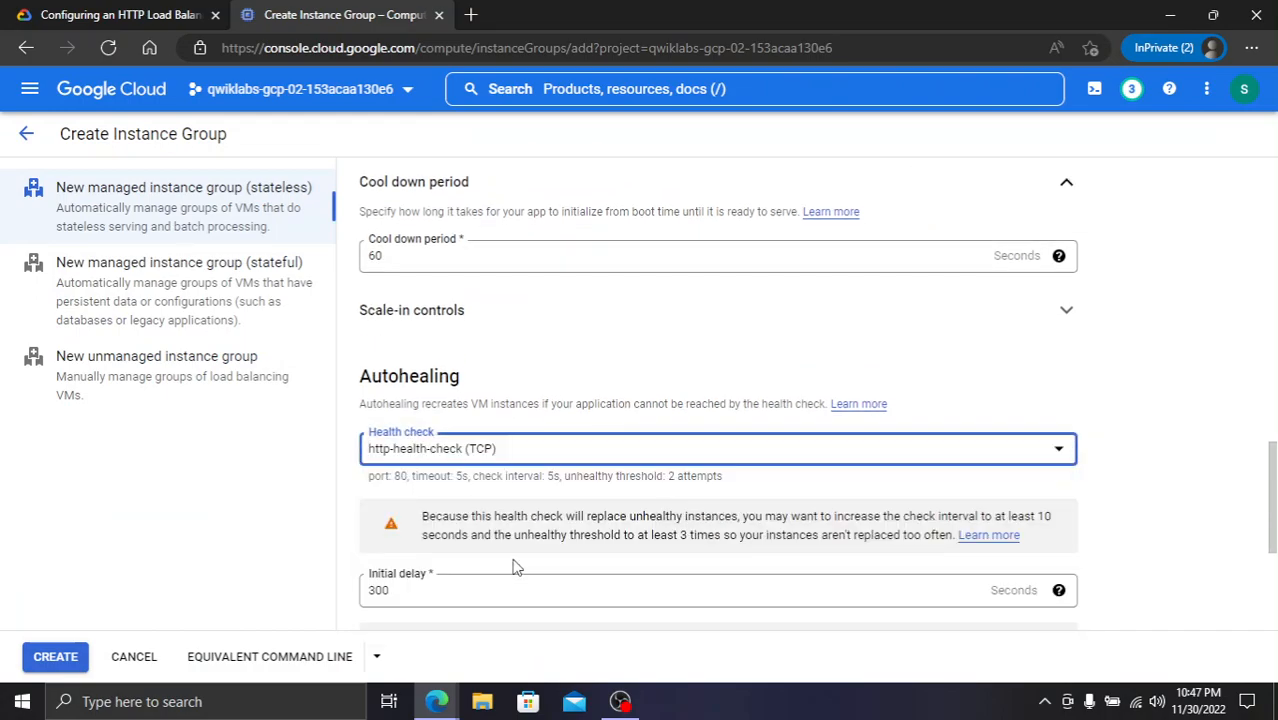
- Look up the autohealing delay in the lab instructions and set the initial delay to 60 seconds
click(105, 12)
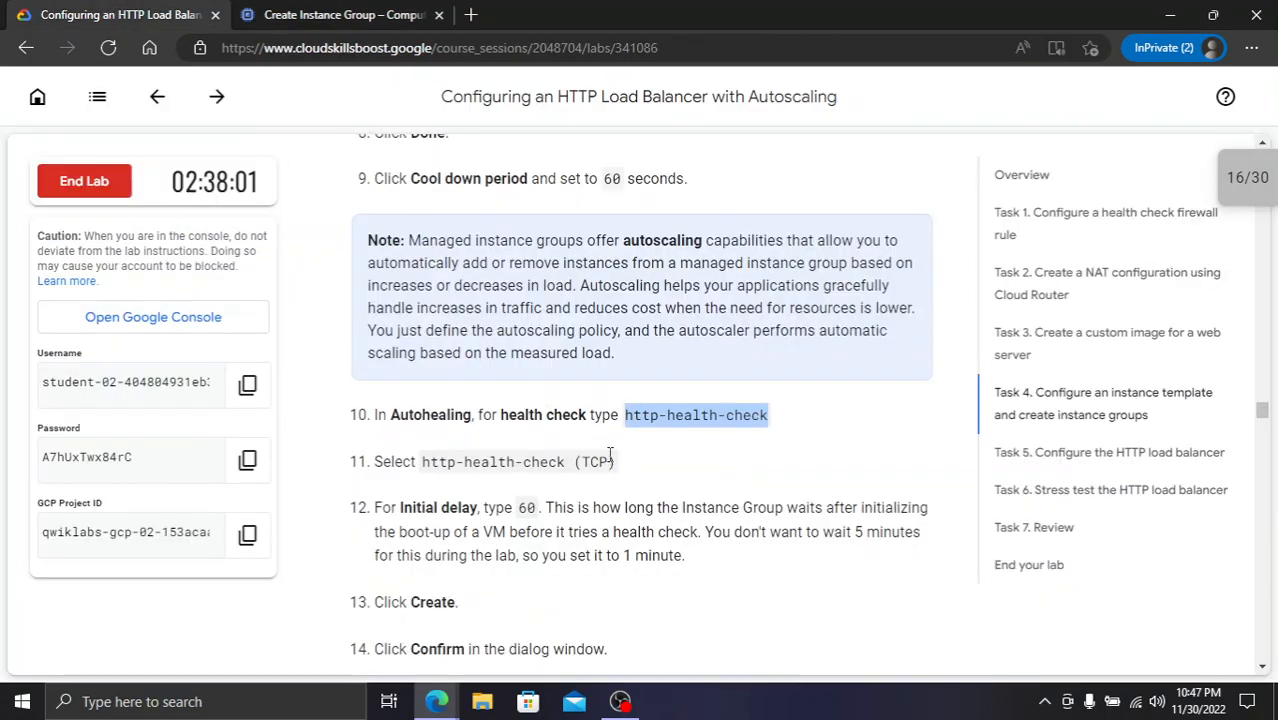
scroll(606, 500, down, 2)
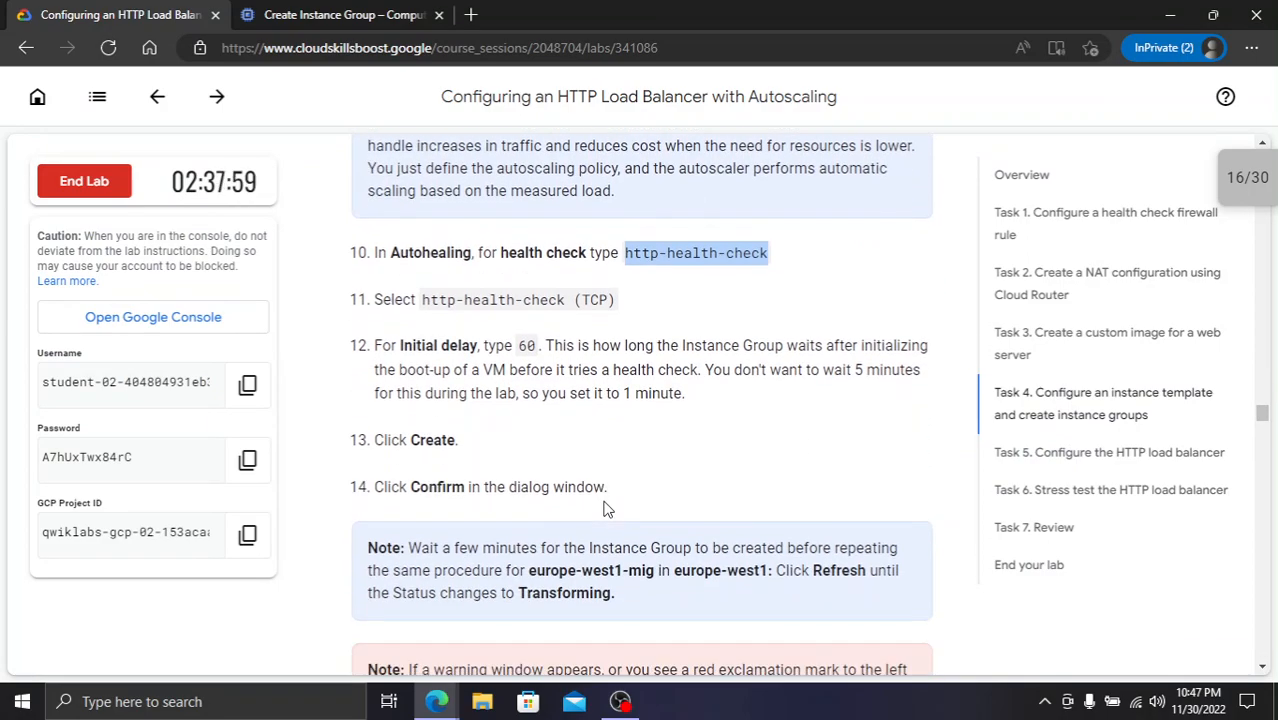
key(ctrl+Tab)
scroll(550, 523, down, 2)
scroll(550, 533, down, 1)
click(95, 12)
click(370, 14)
double_click(429, 315)
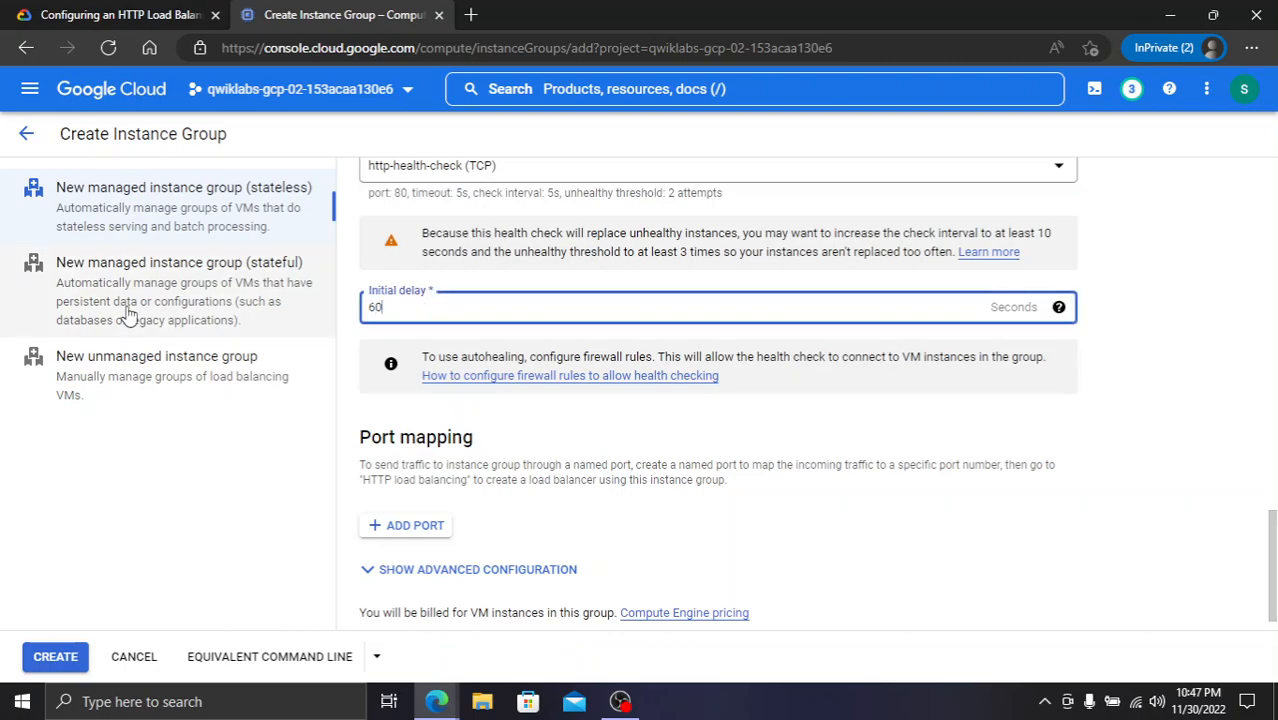
- Create the us-central1-mig instance group, accepting the incomplete autoscaling configuration
click(120, 14)
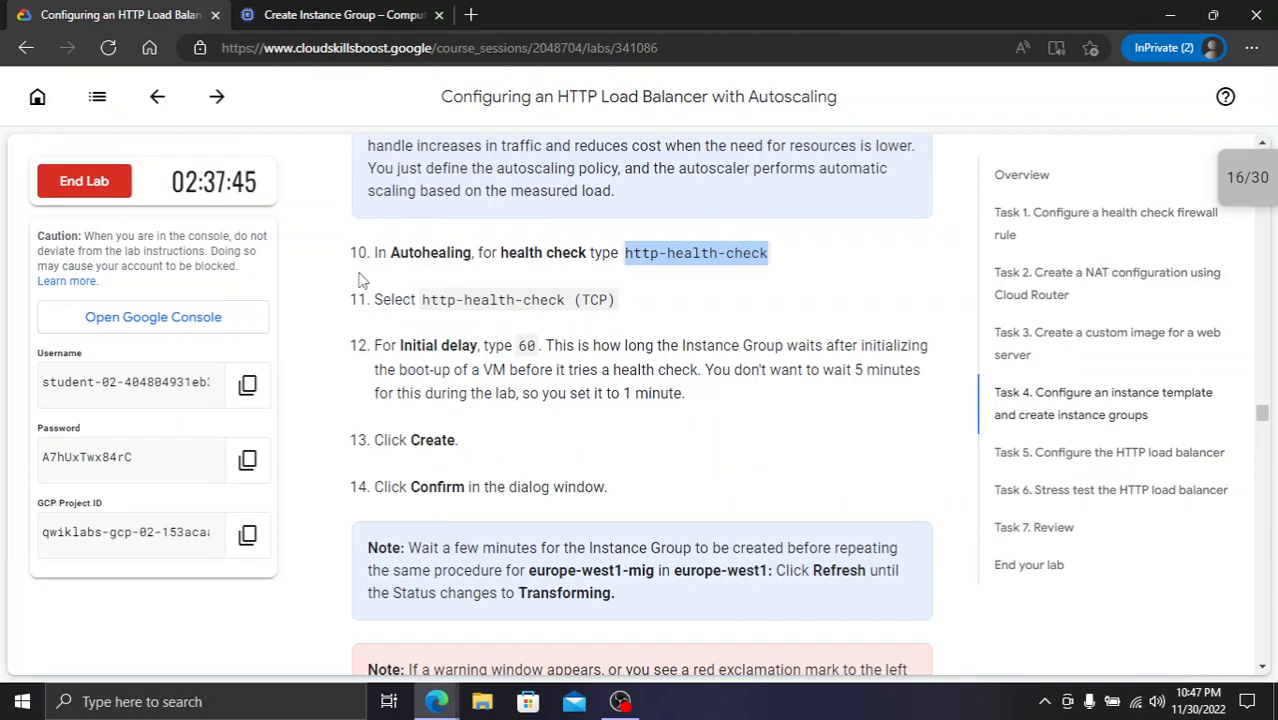
click(340, 14)
scroll(550, 412, down, 1)
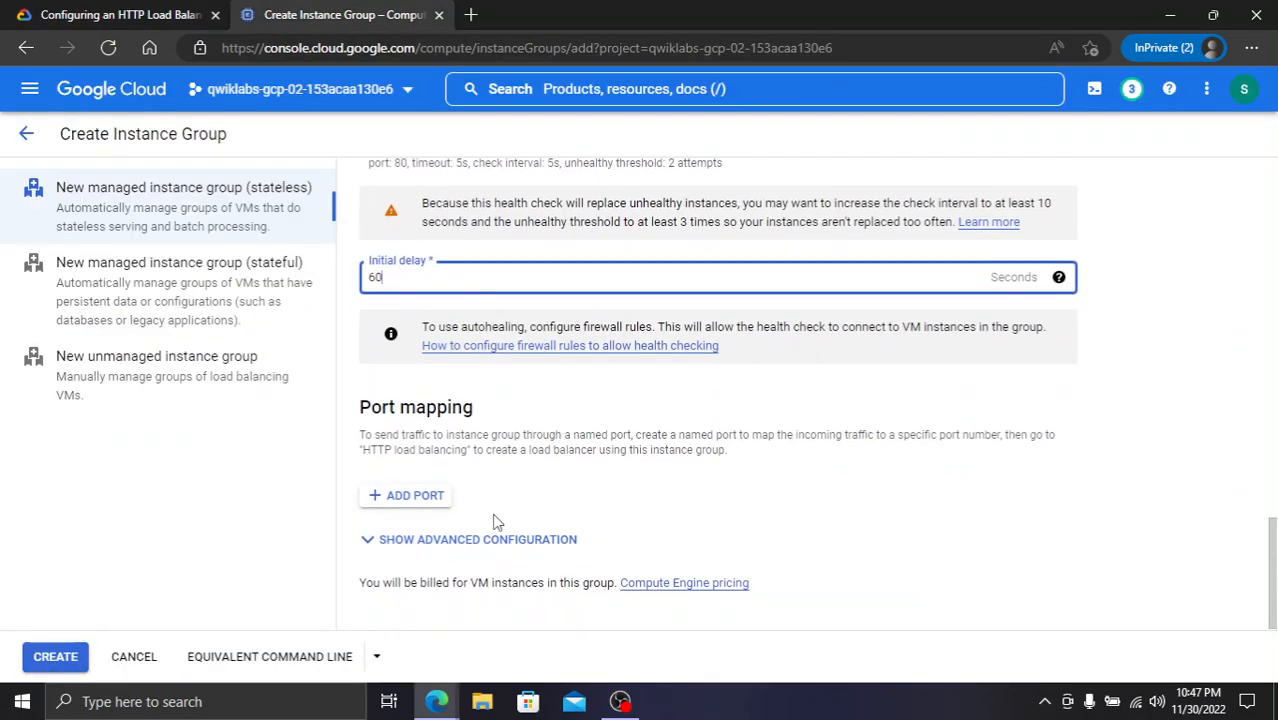
click(52, 660)
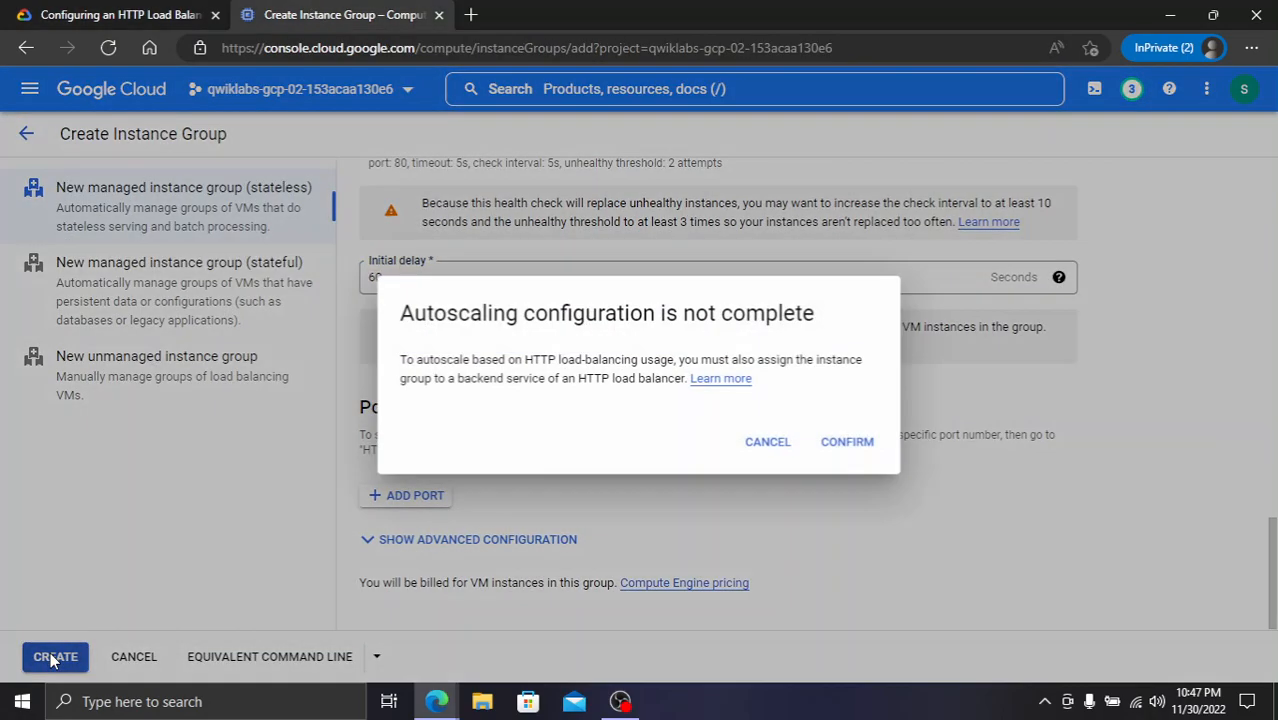
click(846, 445)
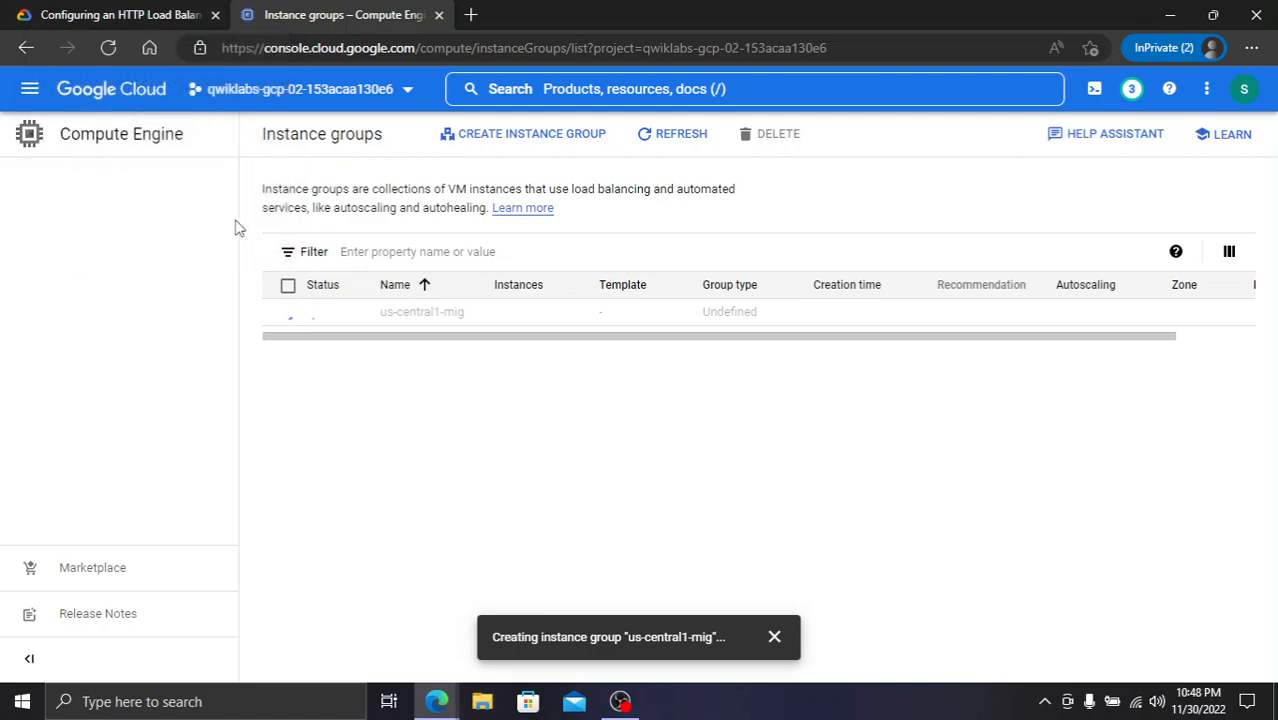
- Read the lab's notes on instance group creation, and refresh the instance groups list to check the status of us-central1-mig
click(120, 14)
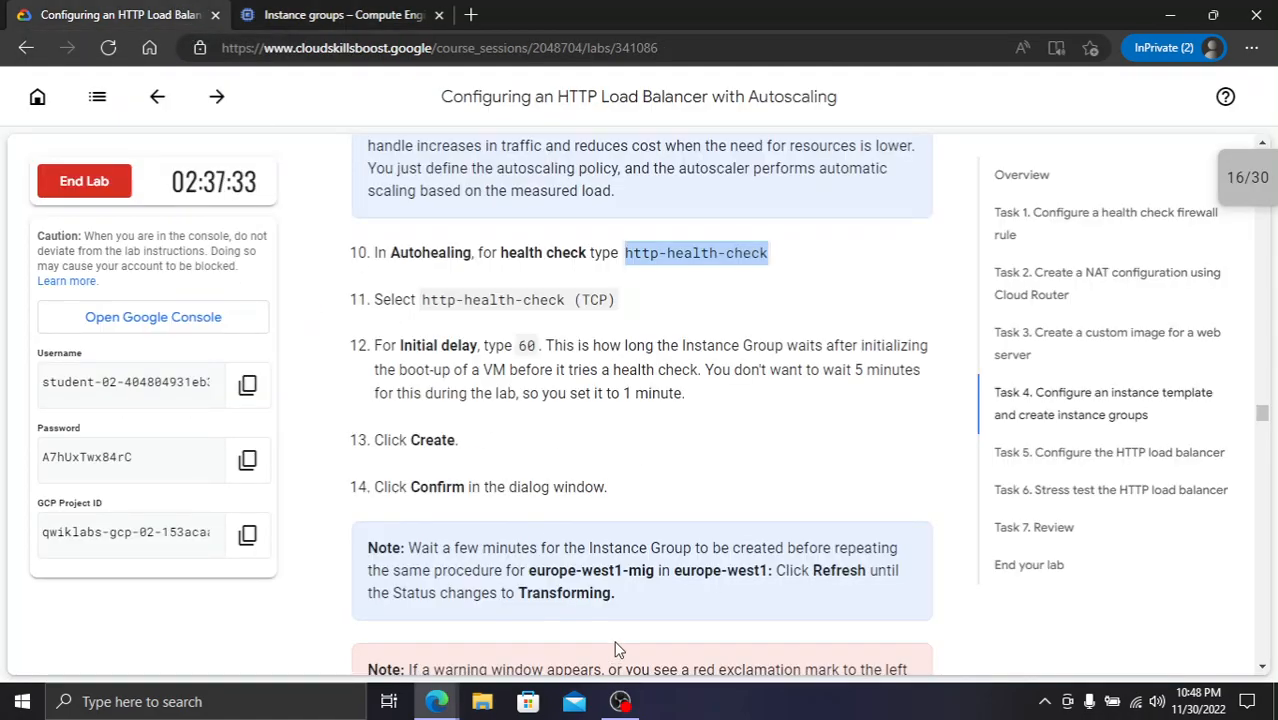
scroll(588, 520, down, 4)
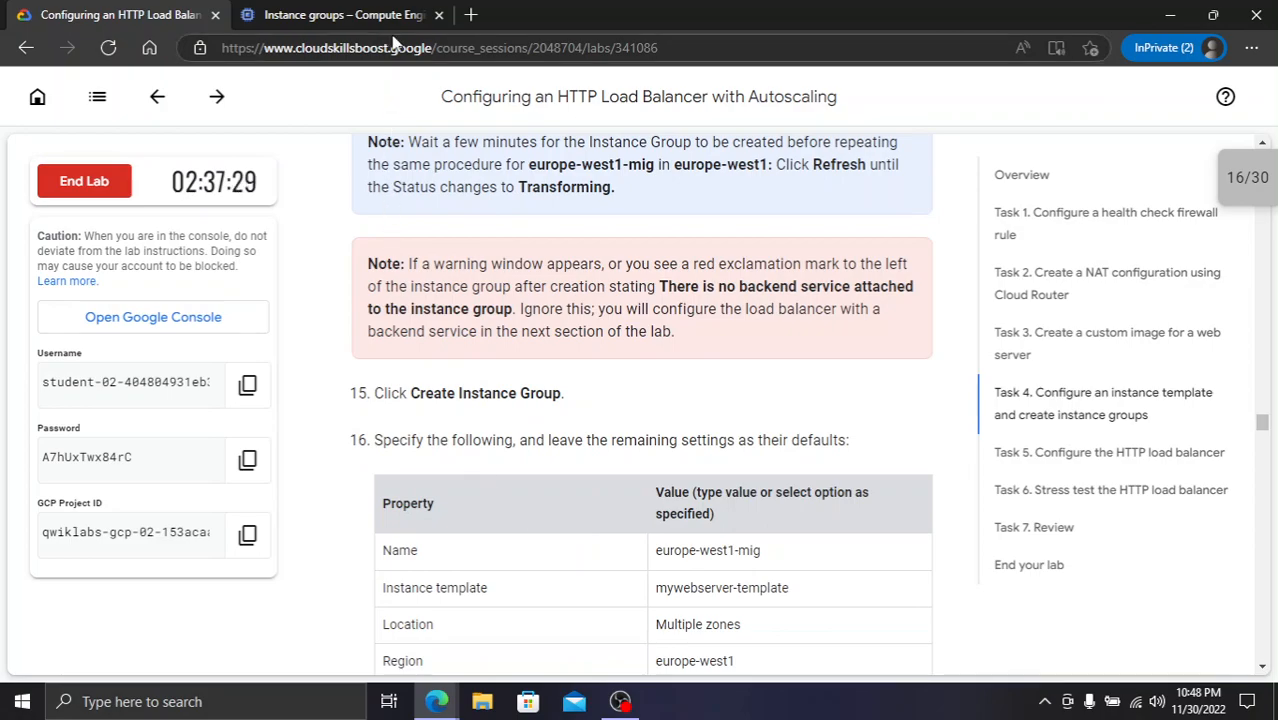
click(372, 14)
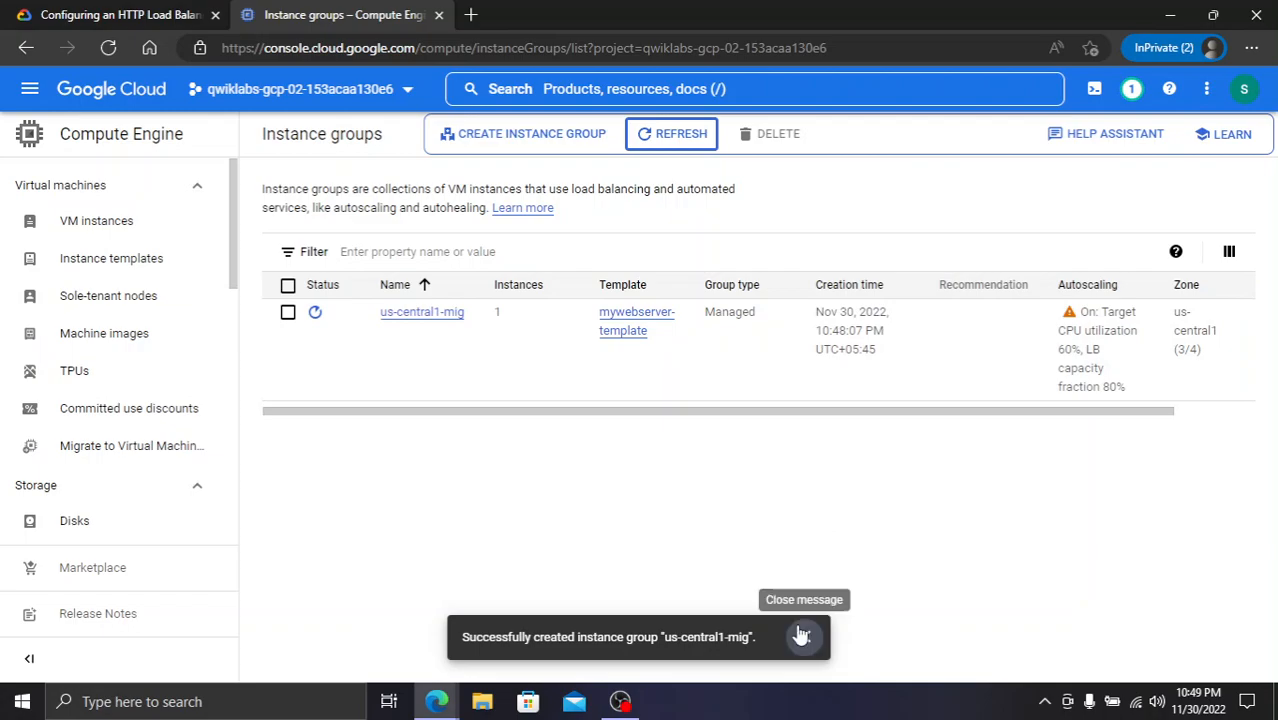
click(672, 138)
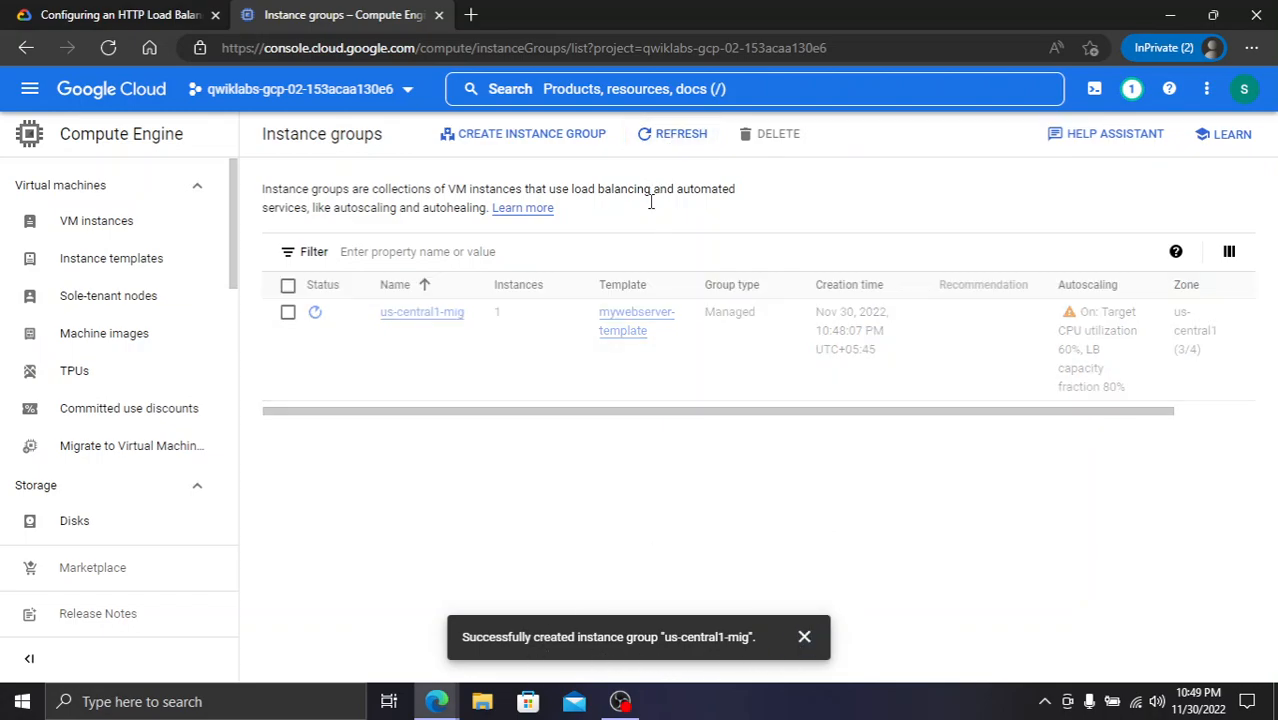
click(804, 637)
- Start a second managed instance group and name it europe-west1-mig, as given in the lab instructions
click(90, 14)
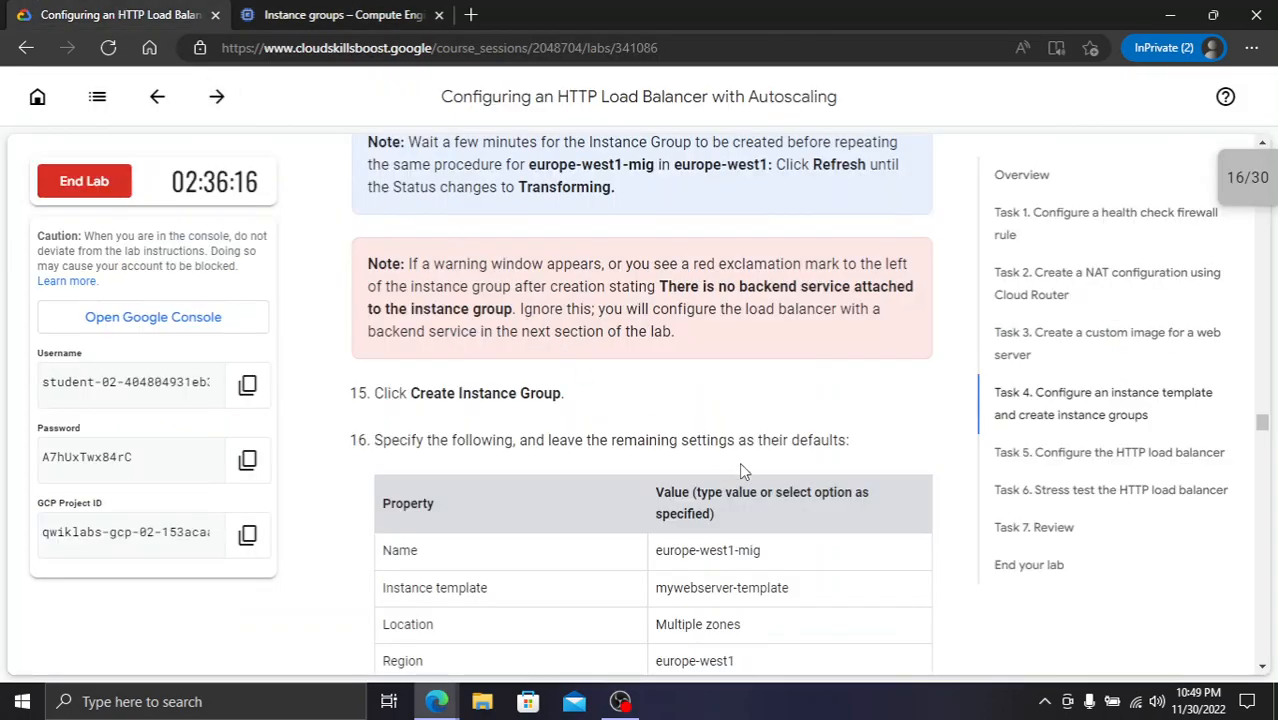
scroll(519, 421, down, 1)
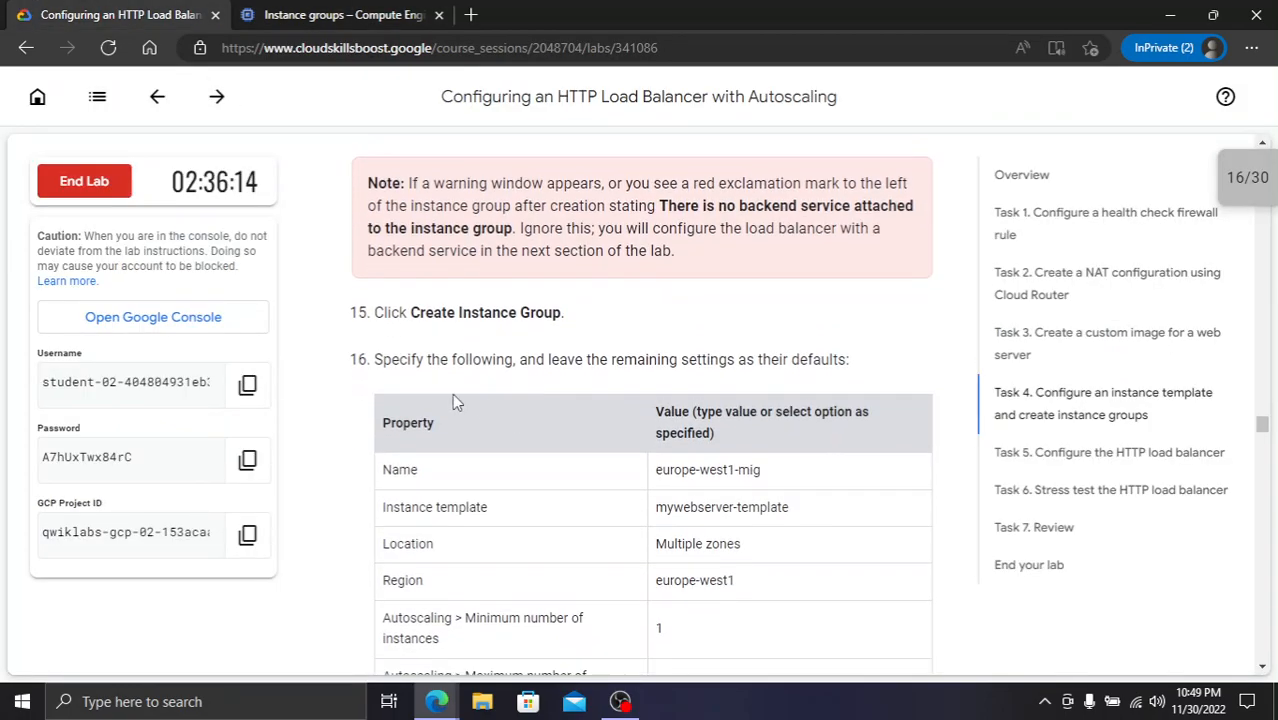
click(322, 14)
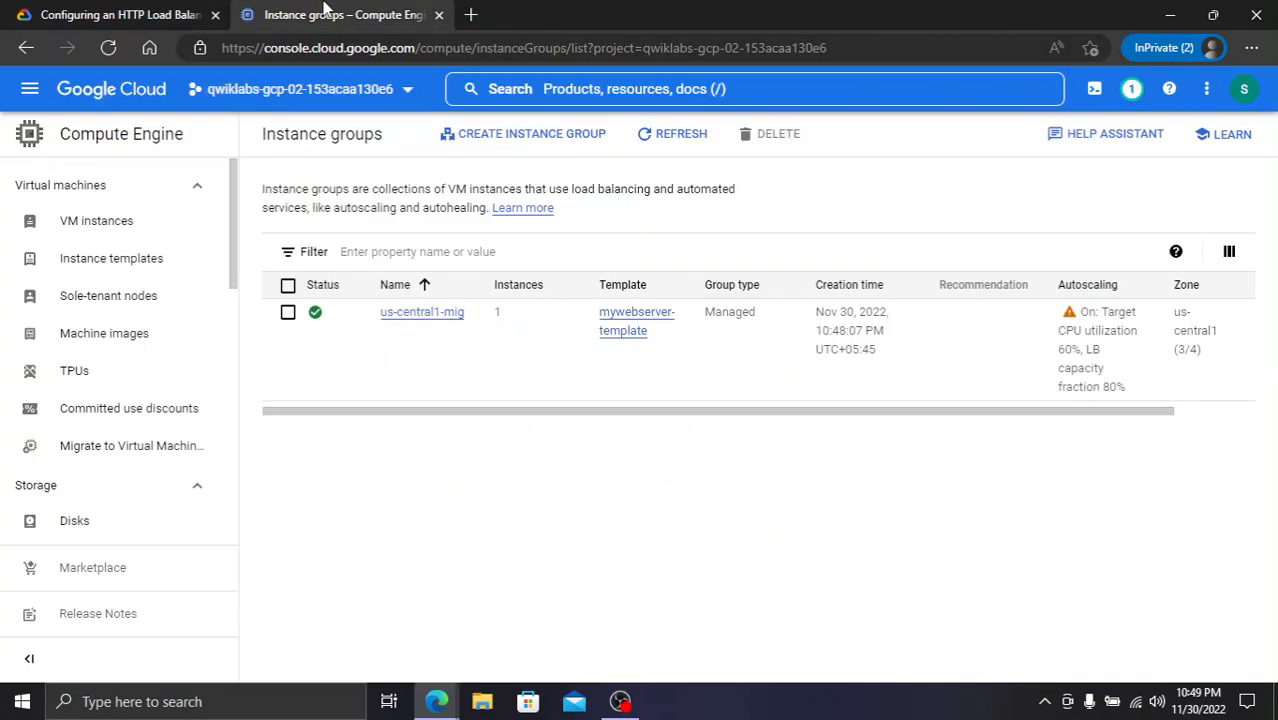
click(484, 151)
click(150, 14)
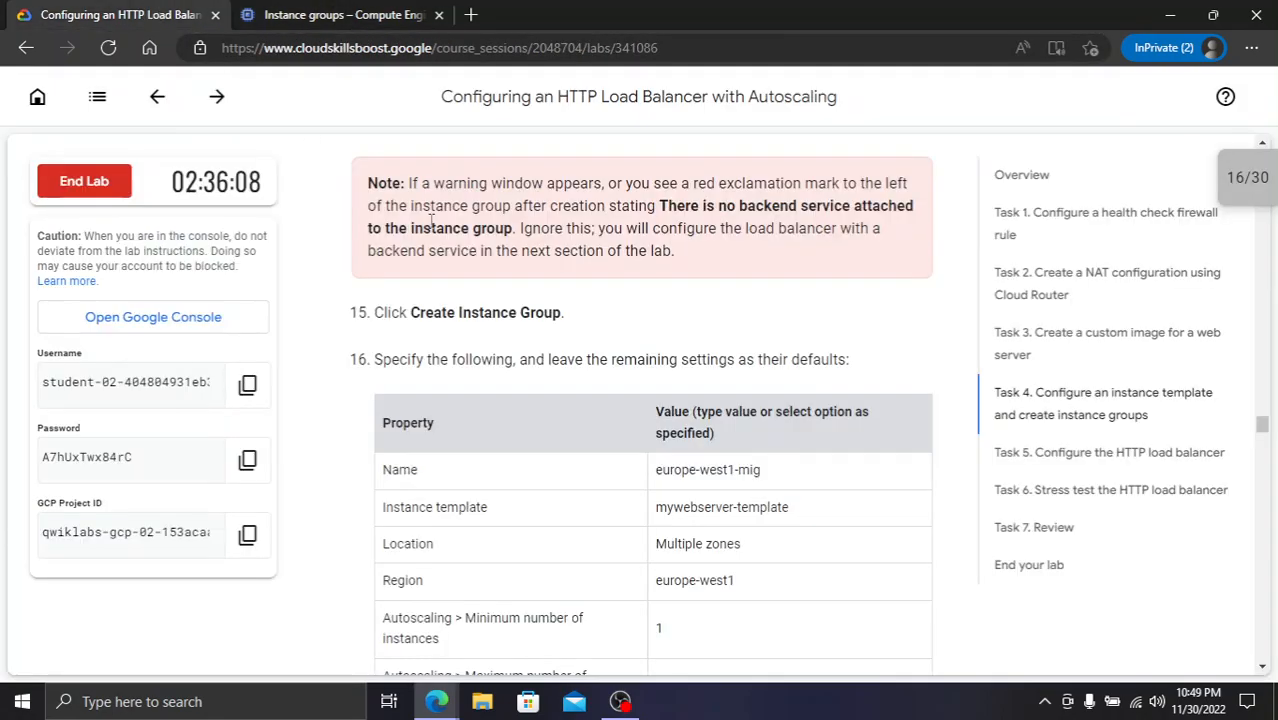
scroll(645, 488, down, 3)
scroll(648, 485, up, 1)
drag(728, 302, 666, 307)
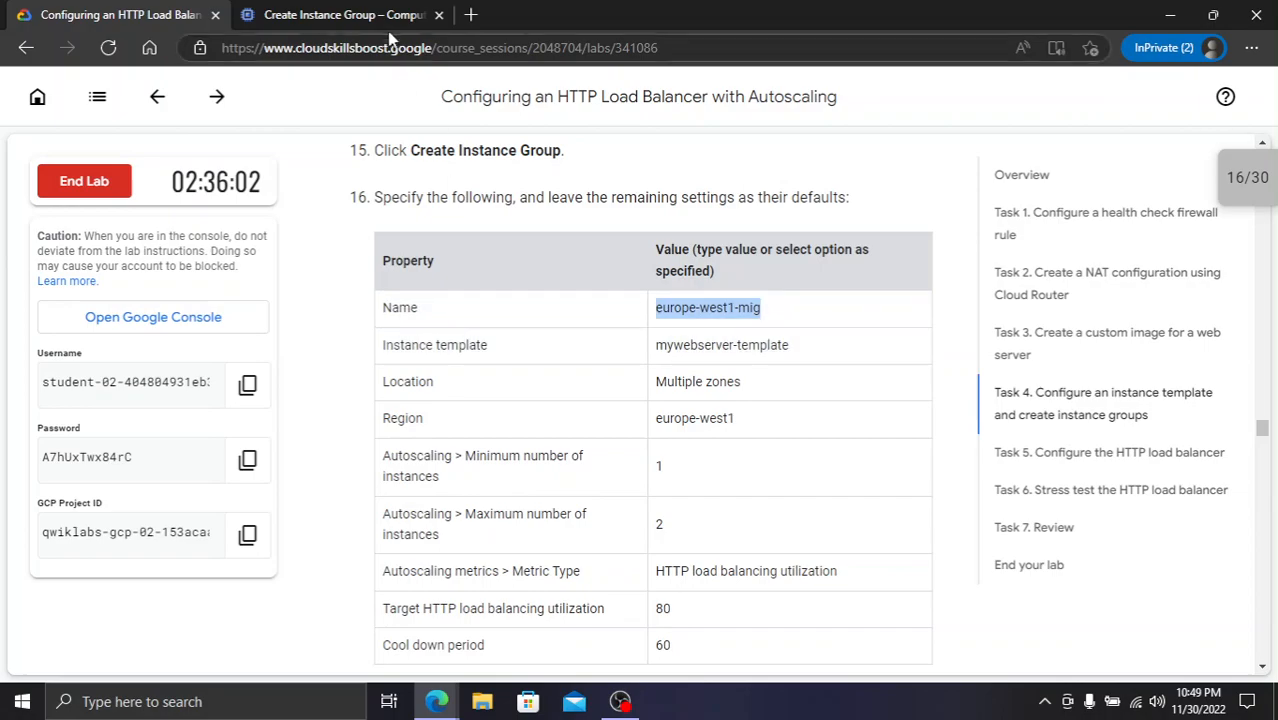
click(345, 14)
drag(472, 256, 30, 245)
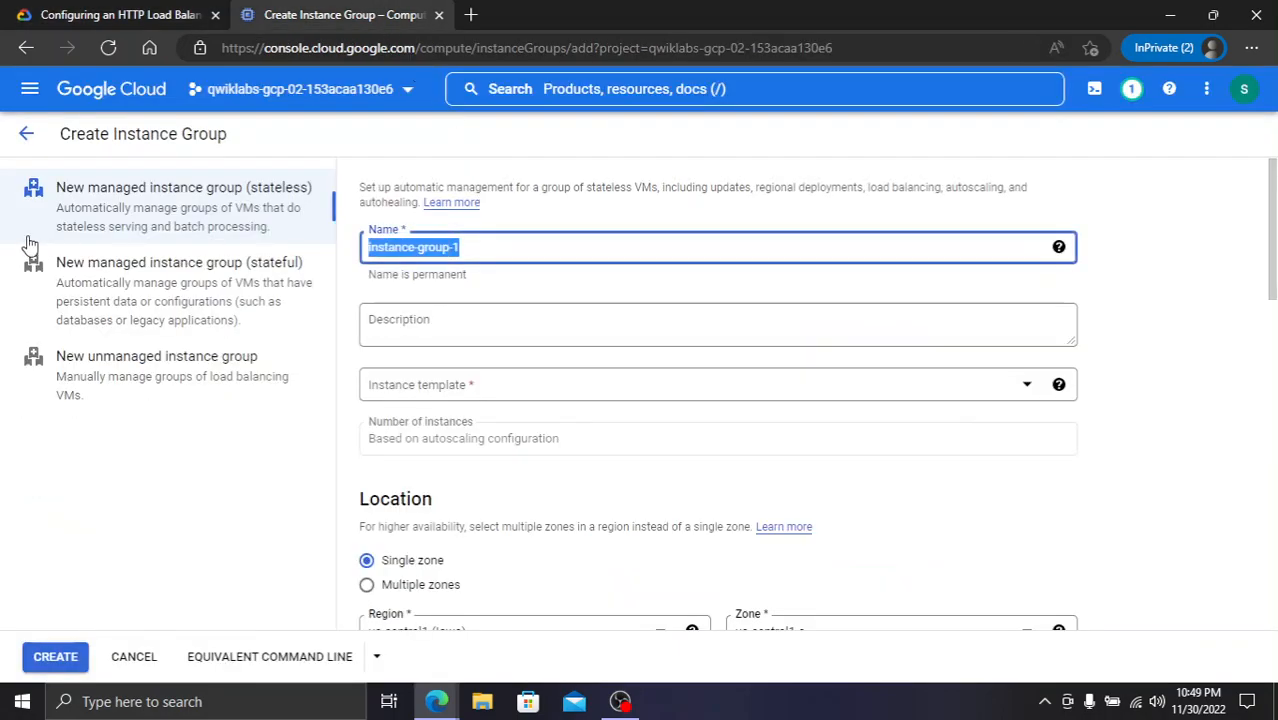
text(europe-west1-mig)
- Base the group on the mywebserver-template instance template and set its location to multiple zones
click(54, 14)
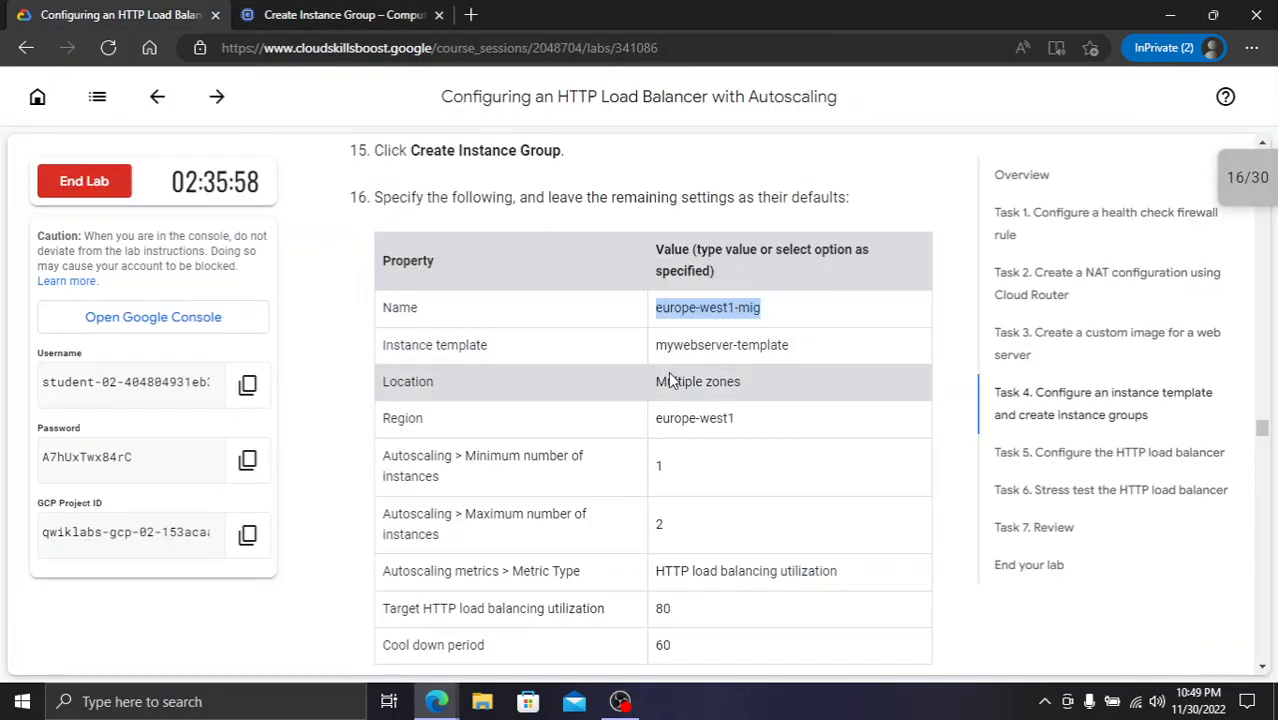
click(329, 14)
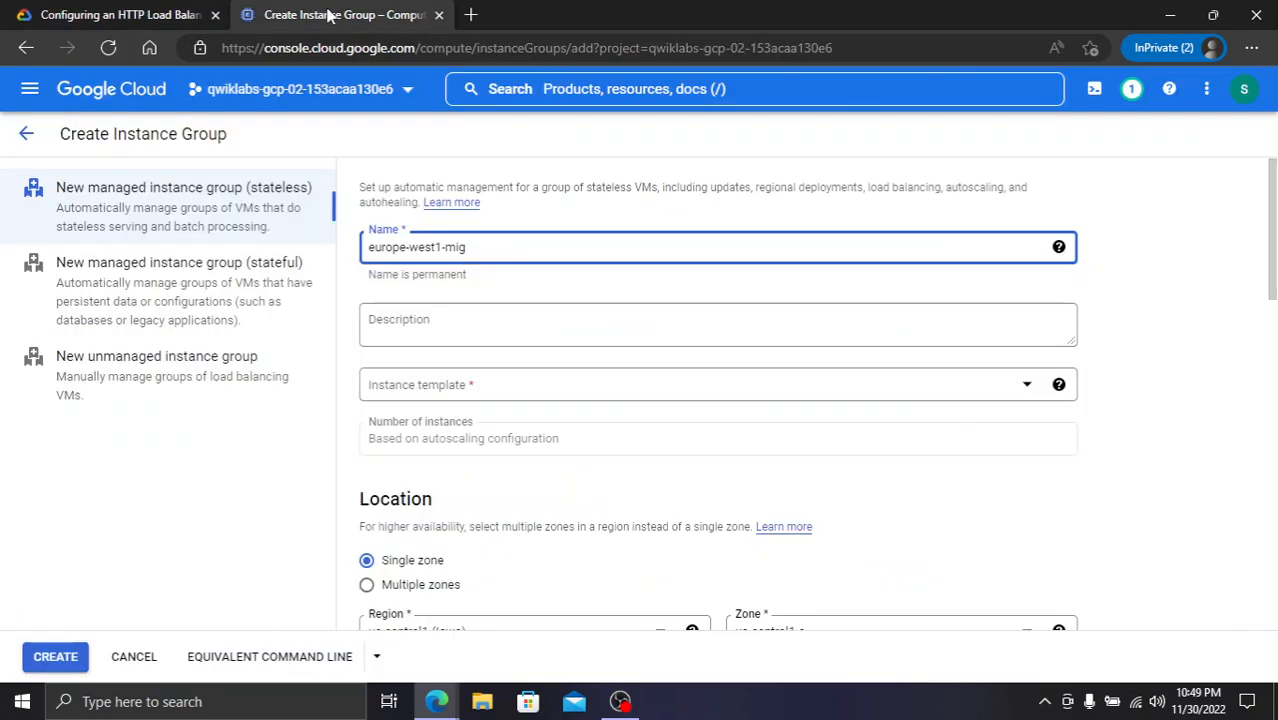
click(537, 400)
click(500, 460)
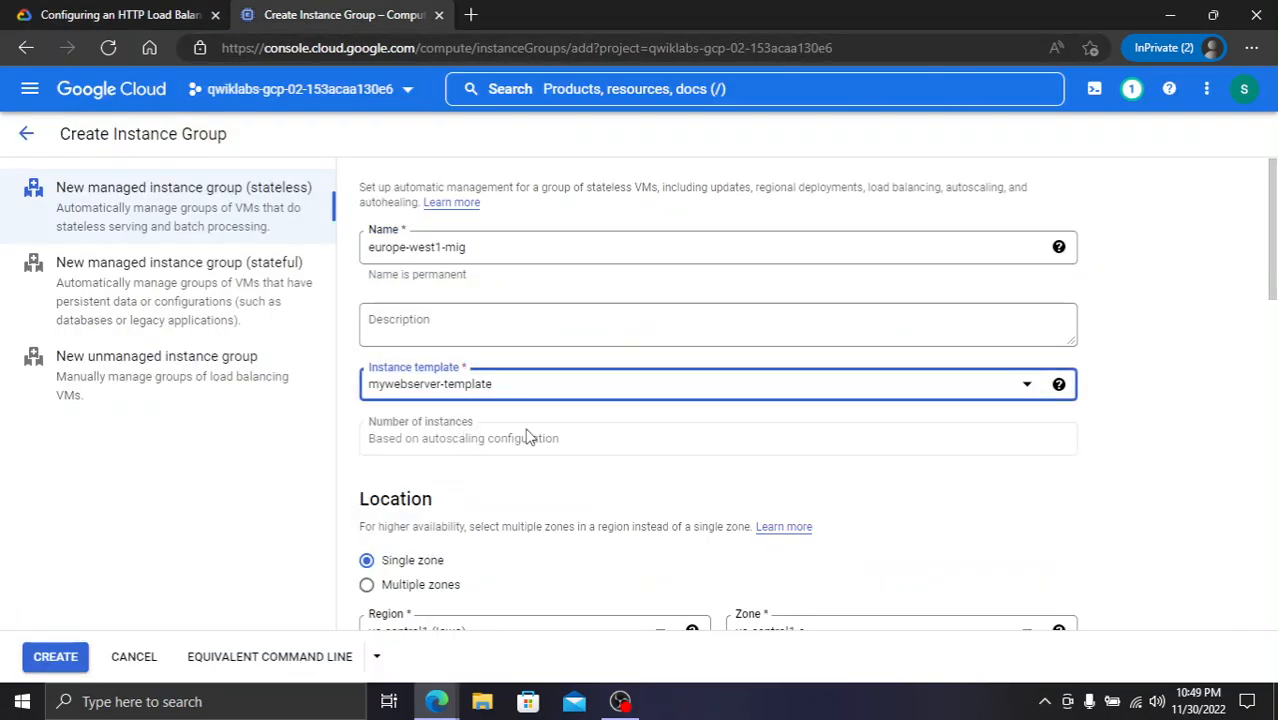
scroll(528, 434, down, 2)
click(442, 443)
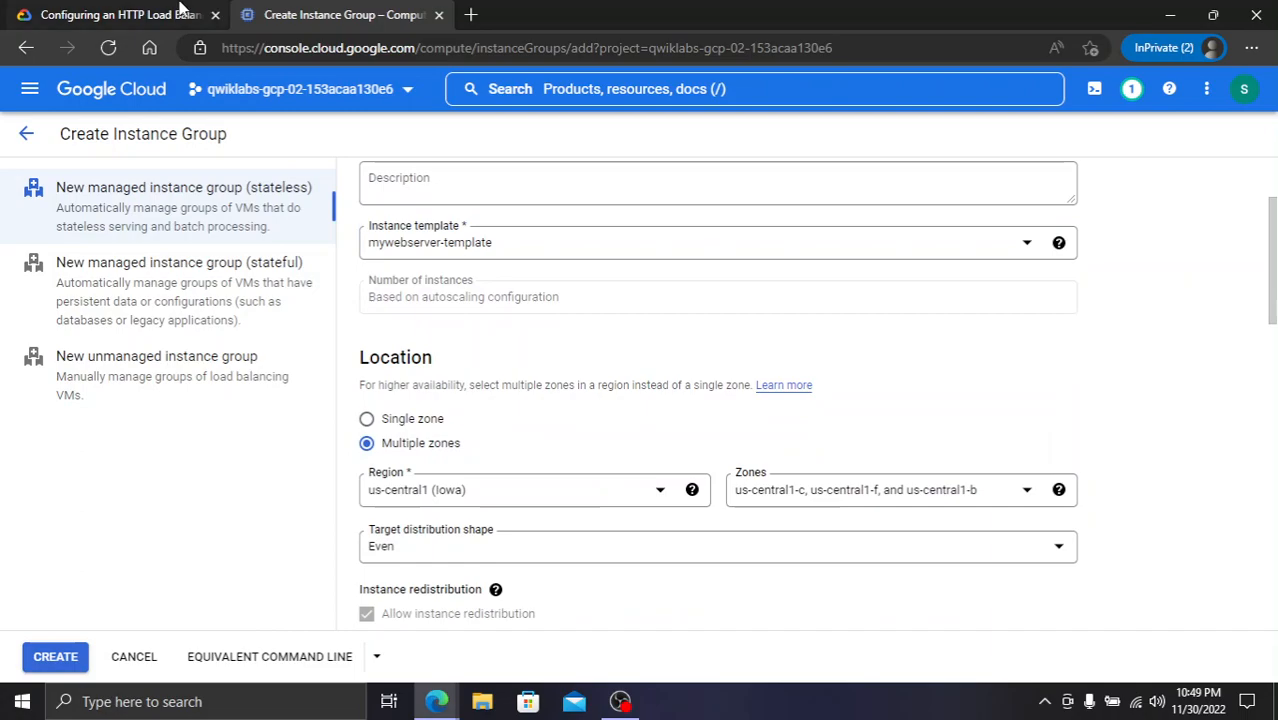
- Check the required region in the lab instructions and set the group's region to europe-west1 (Belgium)
click(167, 12)
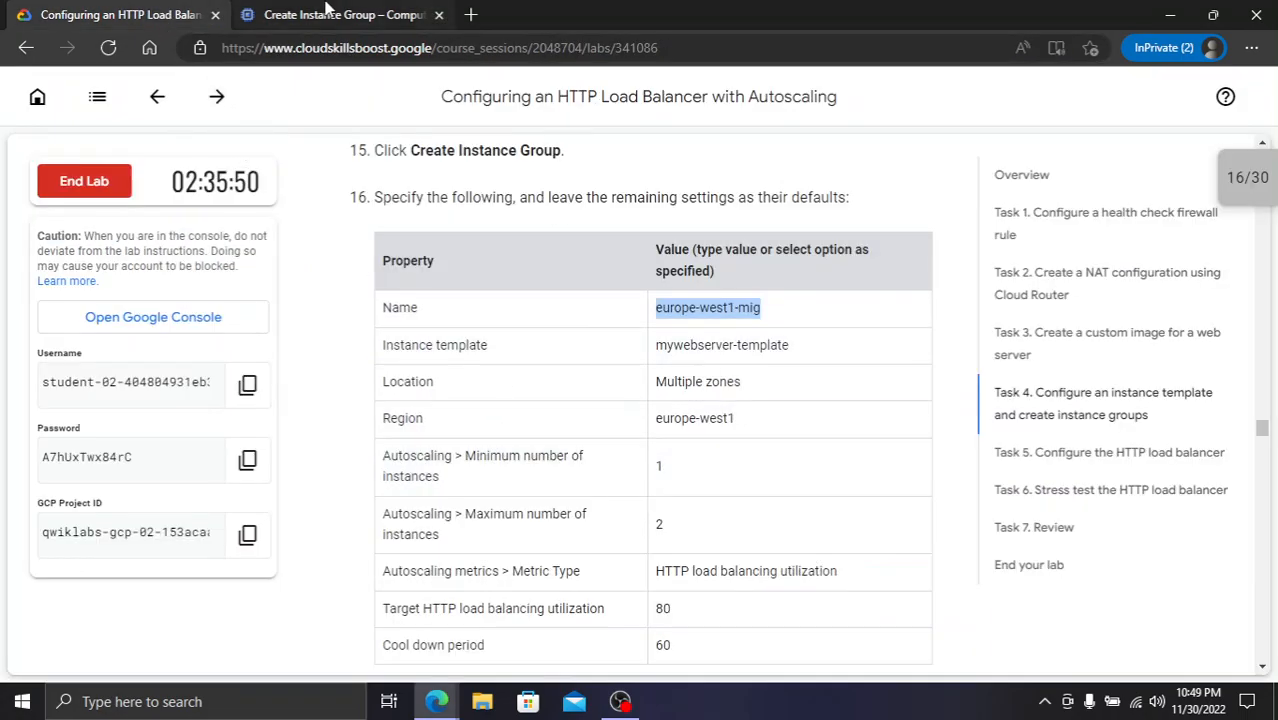
click(340, 14)
click(540, 499)
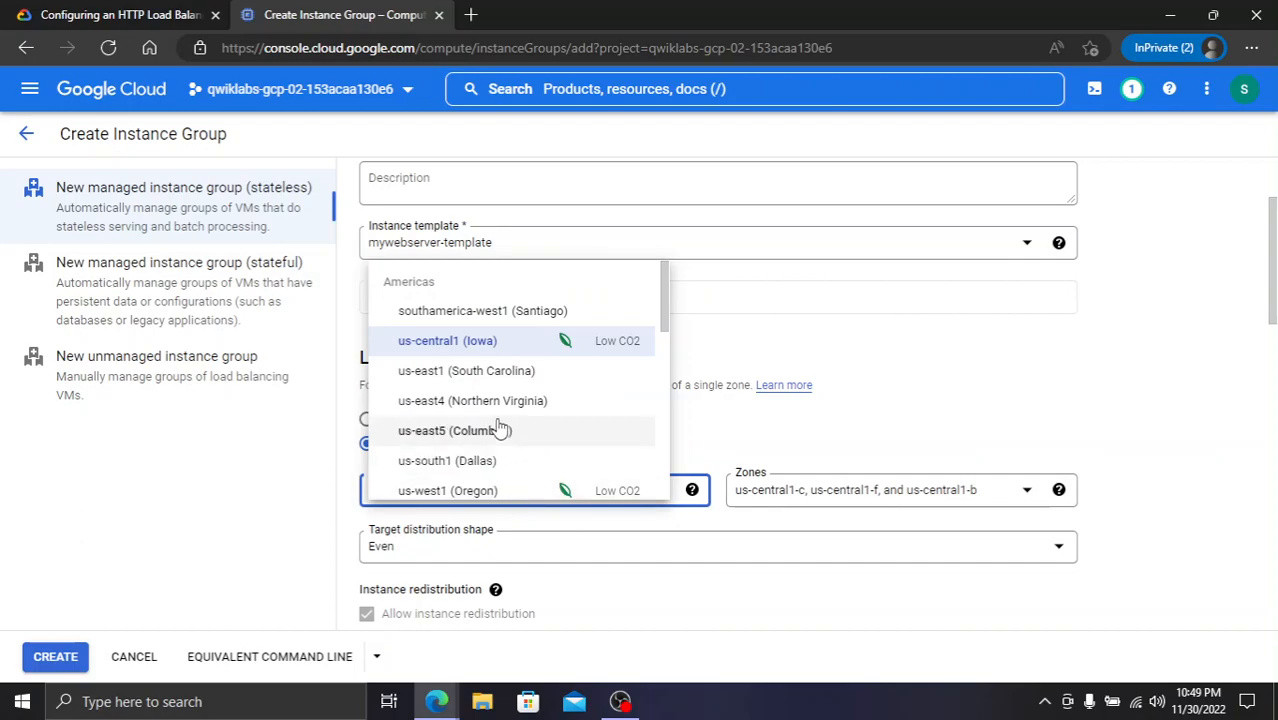
scroll(502, 430, down, 5)
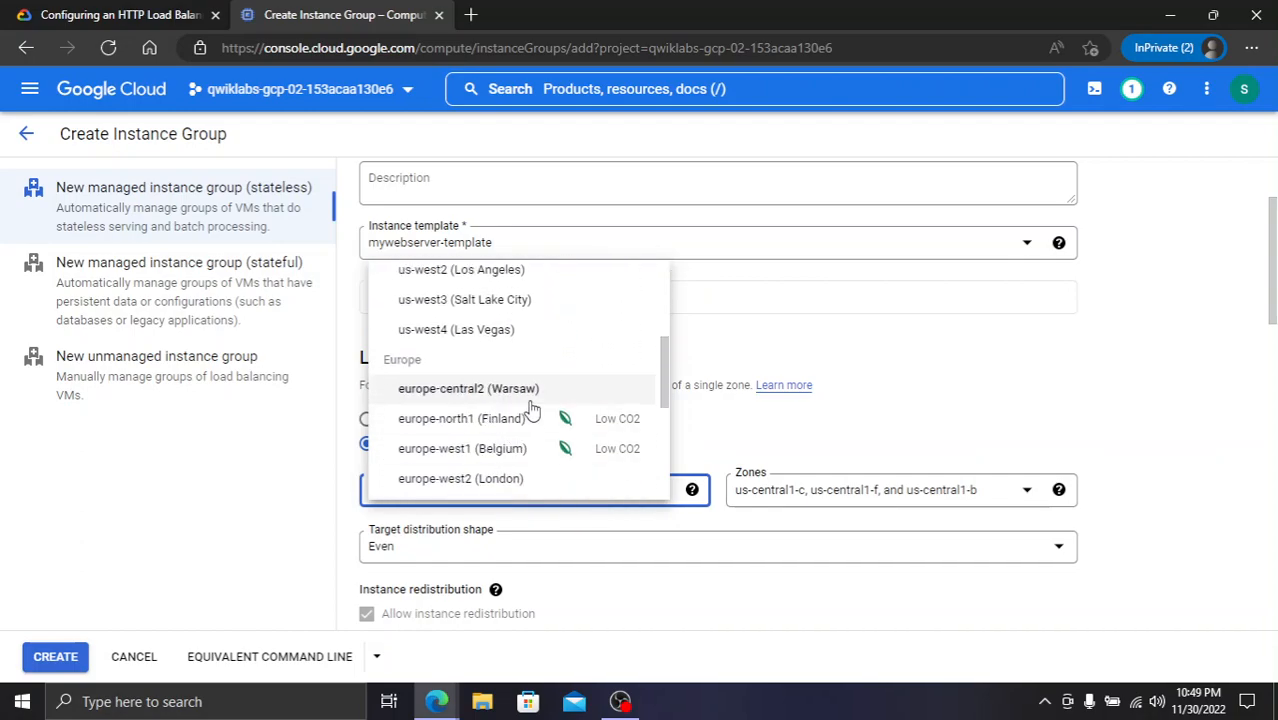
click(514, 450)
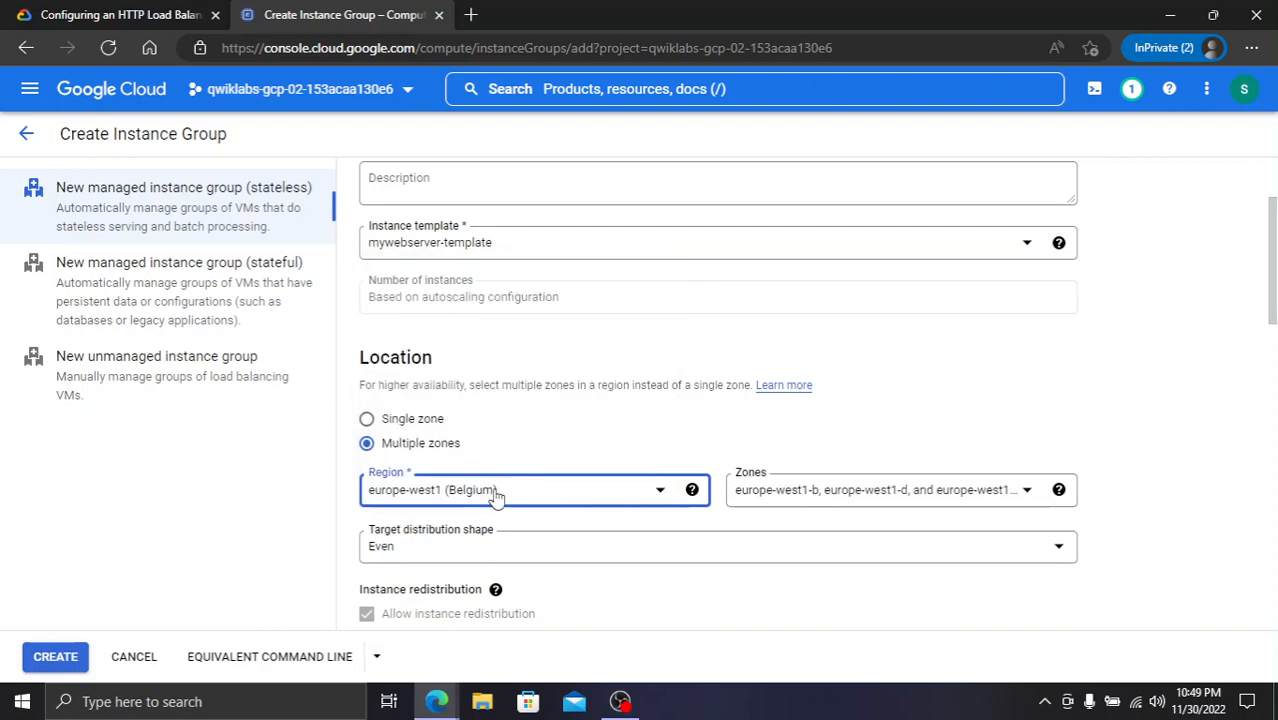
- Check the autoscaling limits in the lab instructions and set the maximum number of instances to 2
click(150, 14)
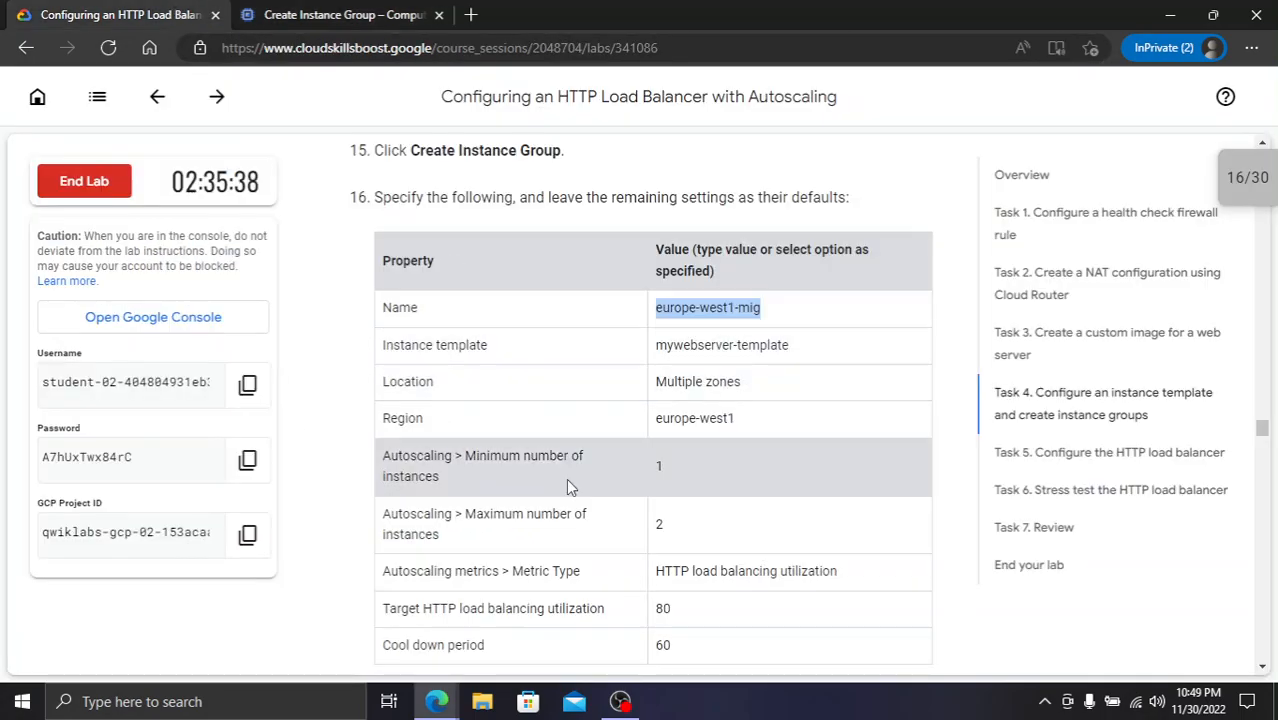
click(343, 10)
scroll(536, 480, down, 2)
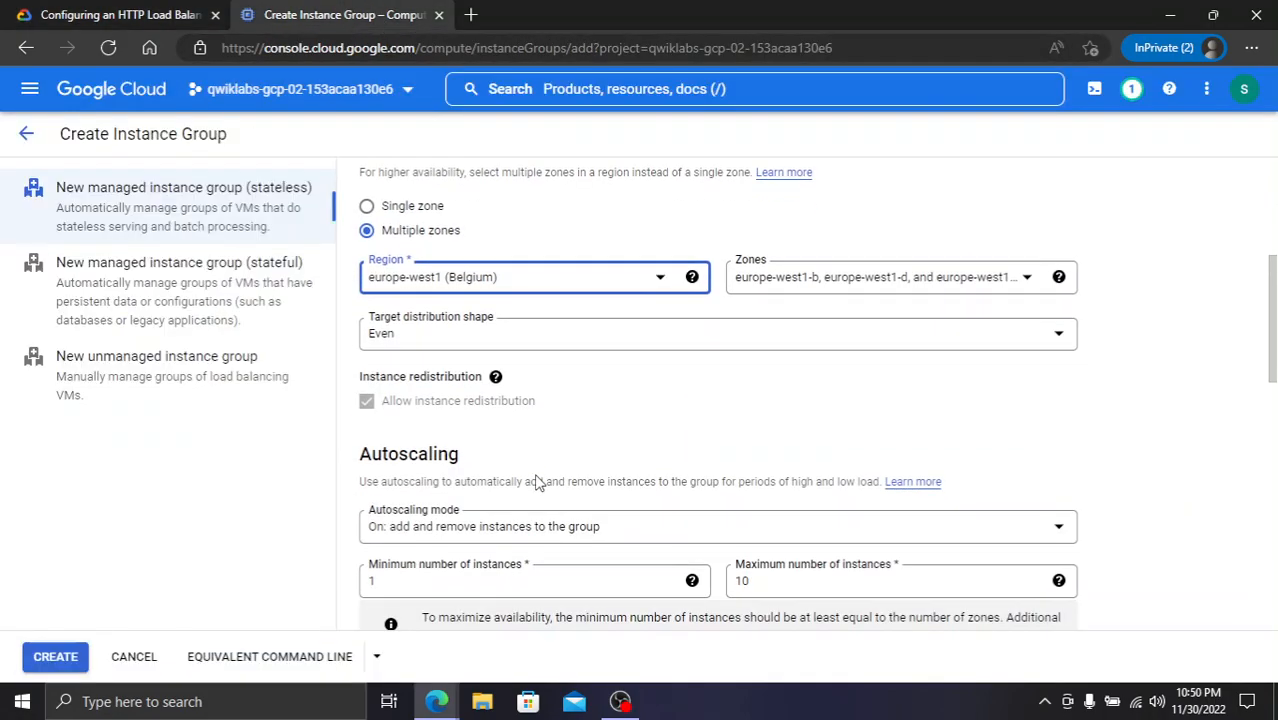
scroll(537, 482, down, 1)
scroll(537, 482, down, 1)
double_click(802, 441)
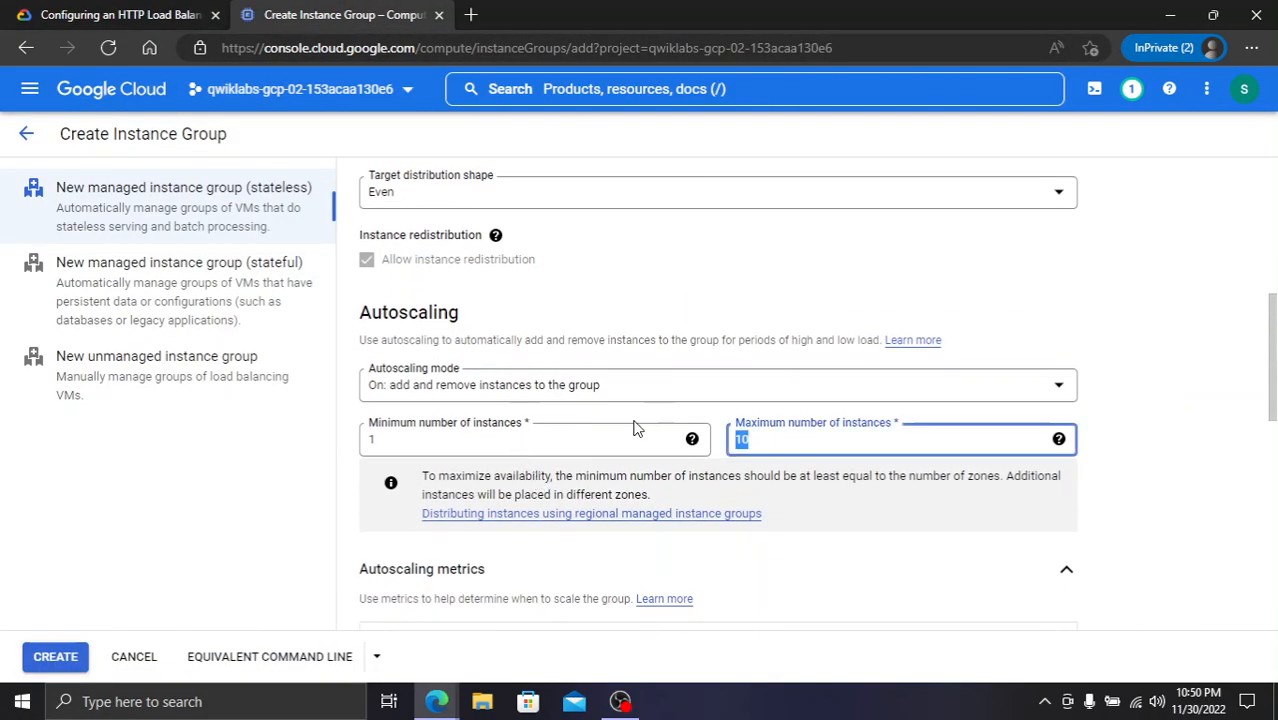
text(2)
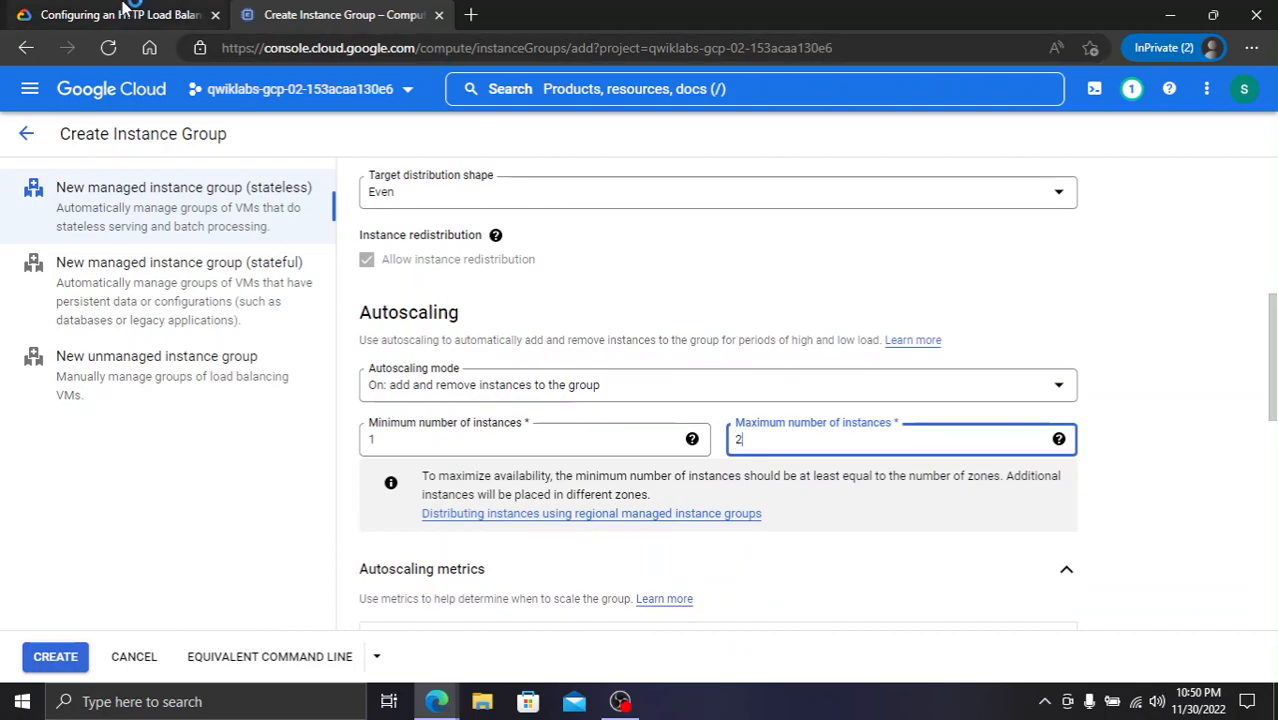
- Check the required autoscaling metric in the lab instructions and add a new metric of type HTTP load balancing utilization
click(120, 14)
scroll(712, 445, down, 2)
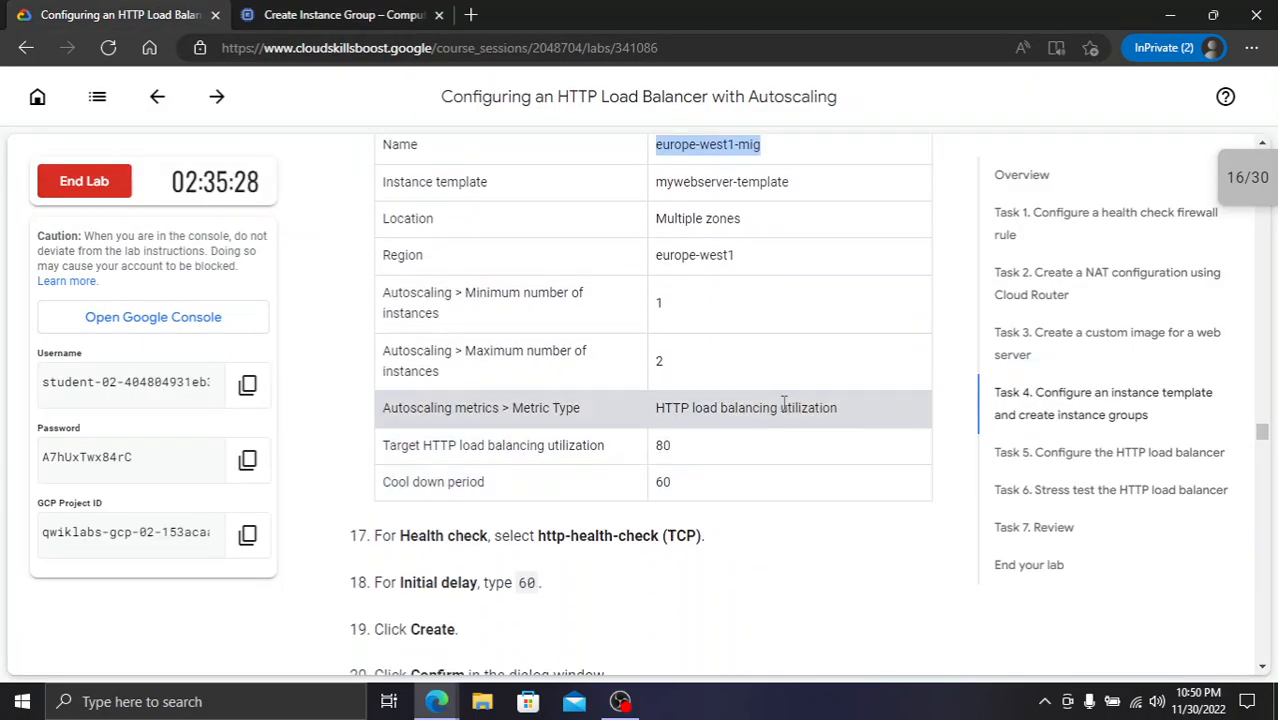
click(340, 14)
scroll(596, 540, down, 3)
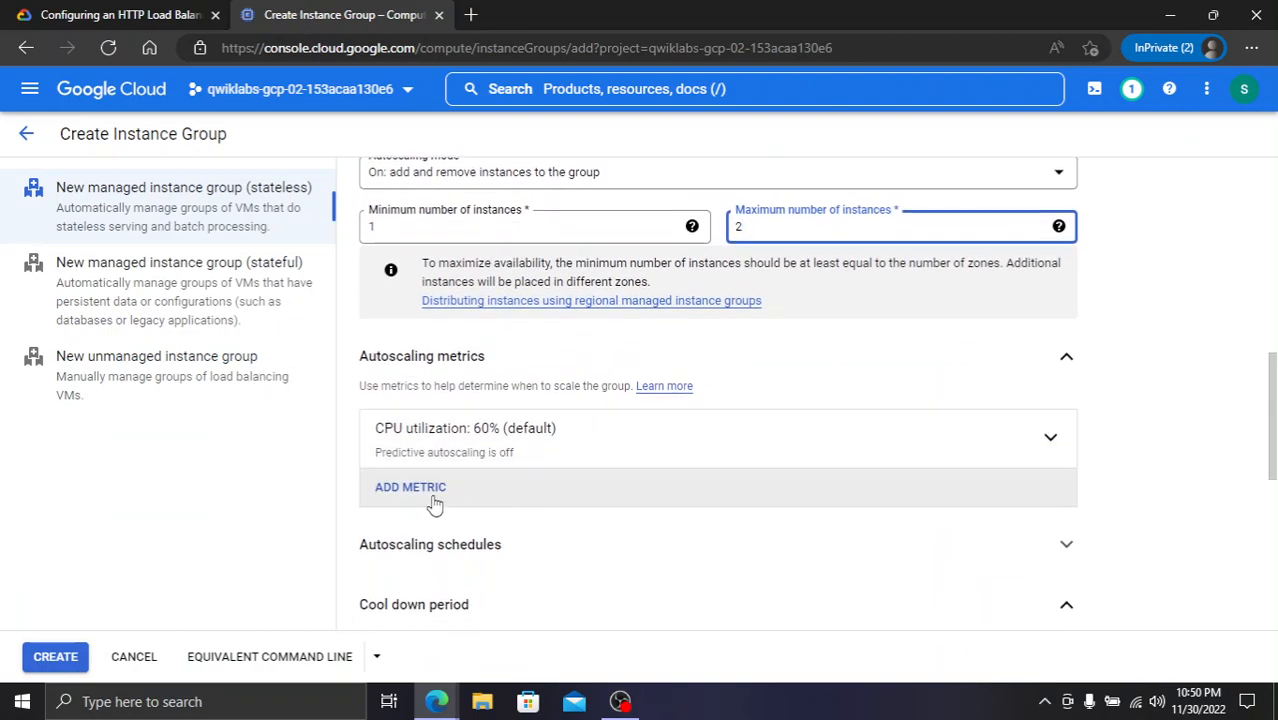
click(435, 503)
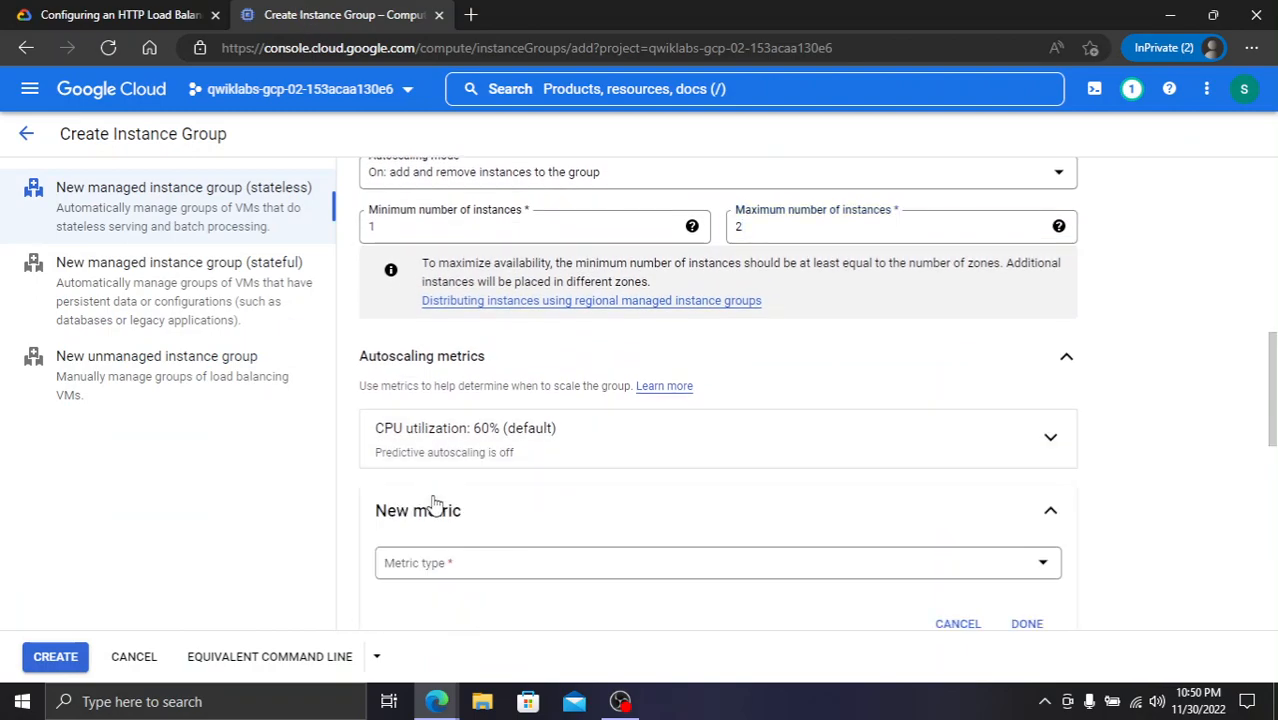
click(484, 576)
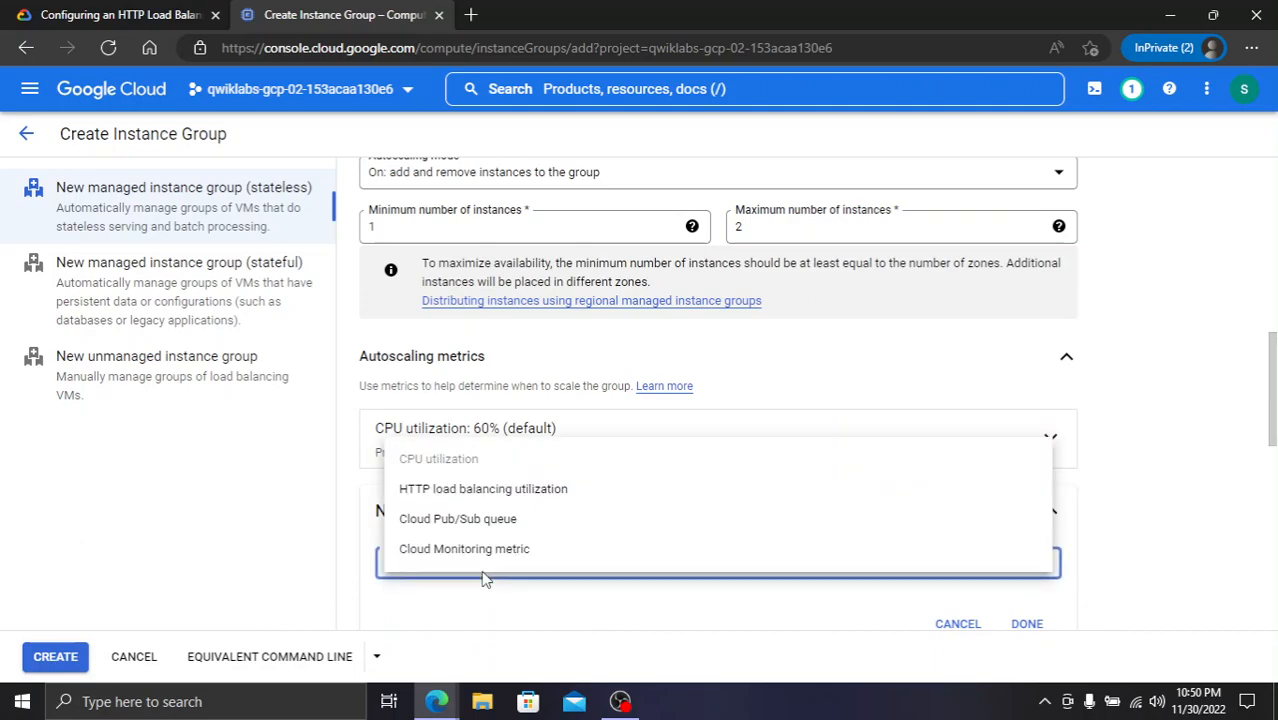
click(483, 490)
- Check the target value in the lab instructions and set the new metric's target HTTP load balancing utilization to 80%
click(33, 10)
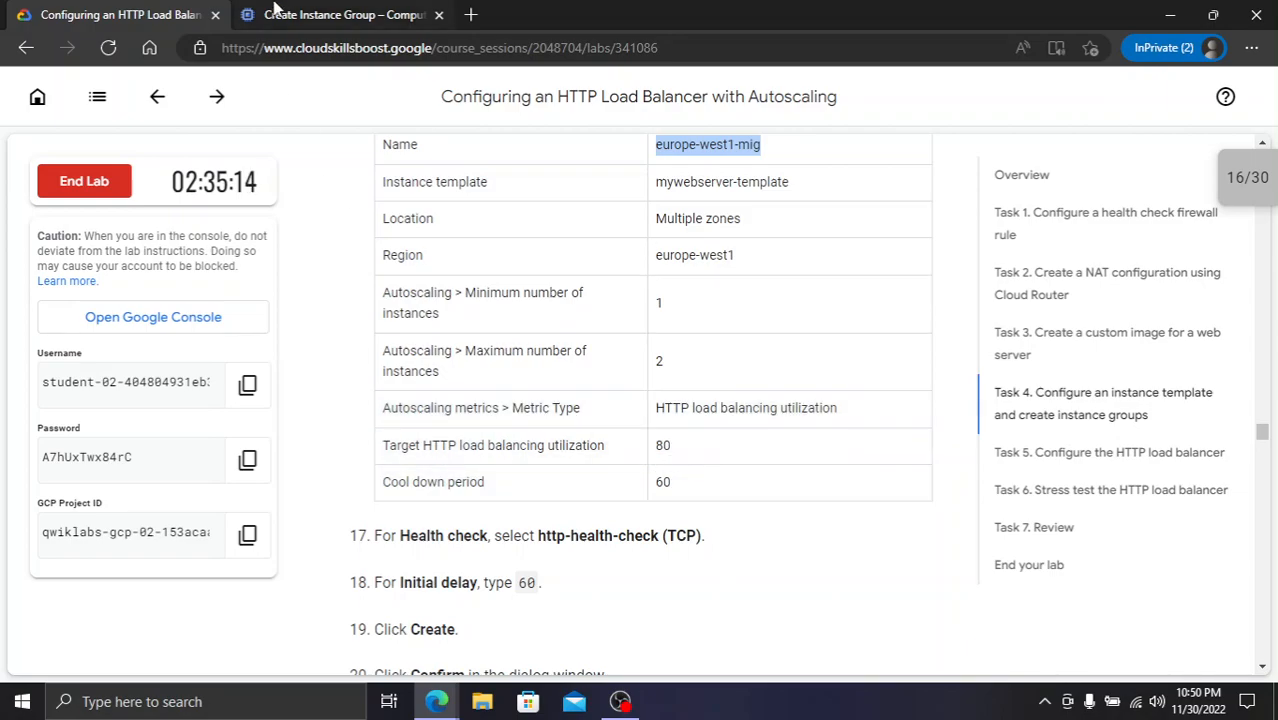
click(330, 14)
scroll(632, 624, down, 3)
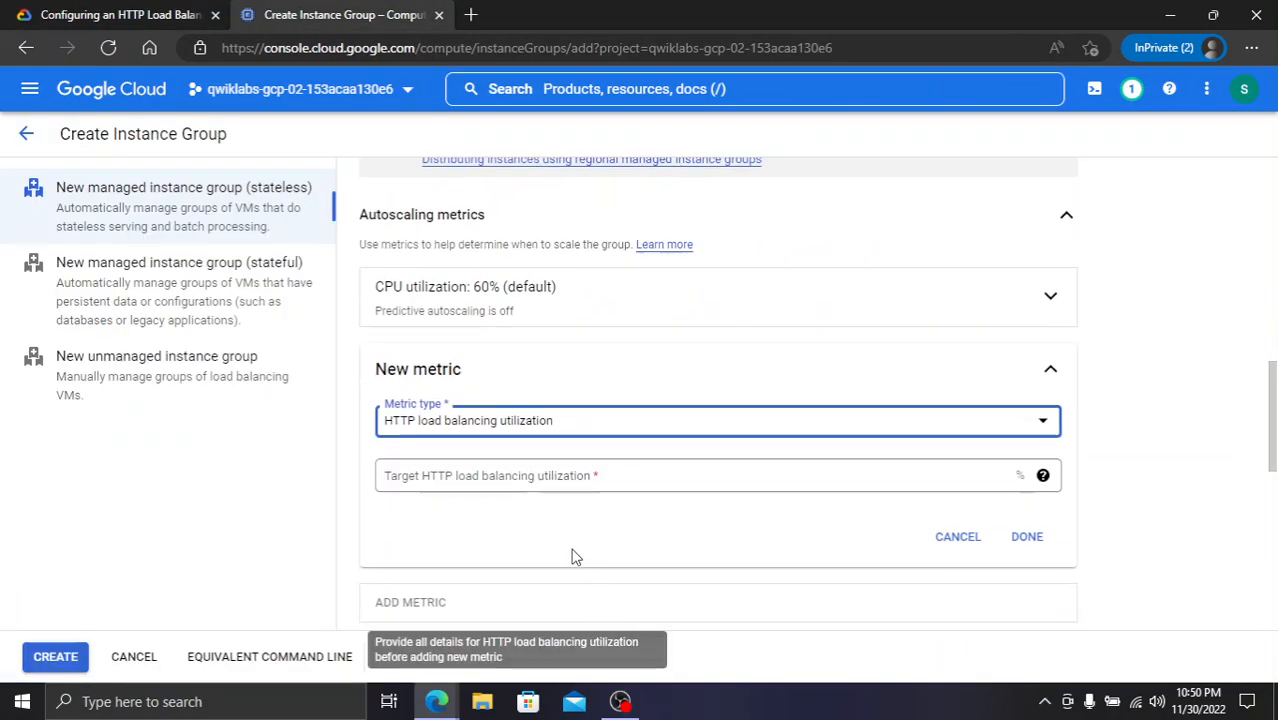
click(550, 485)
text(80)
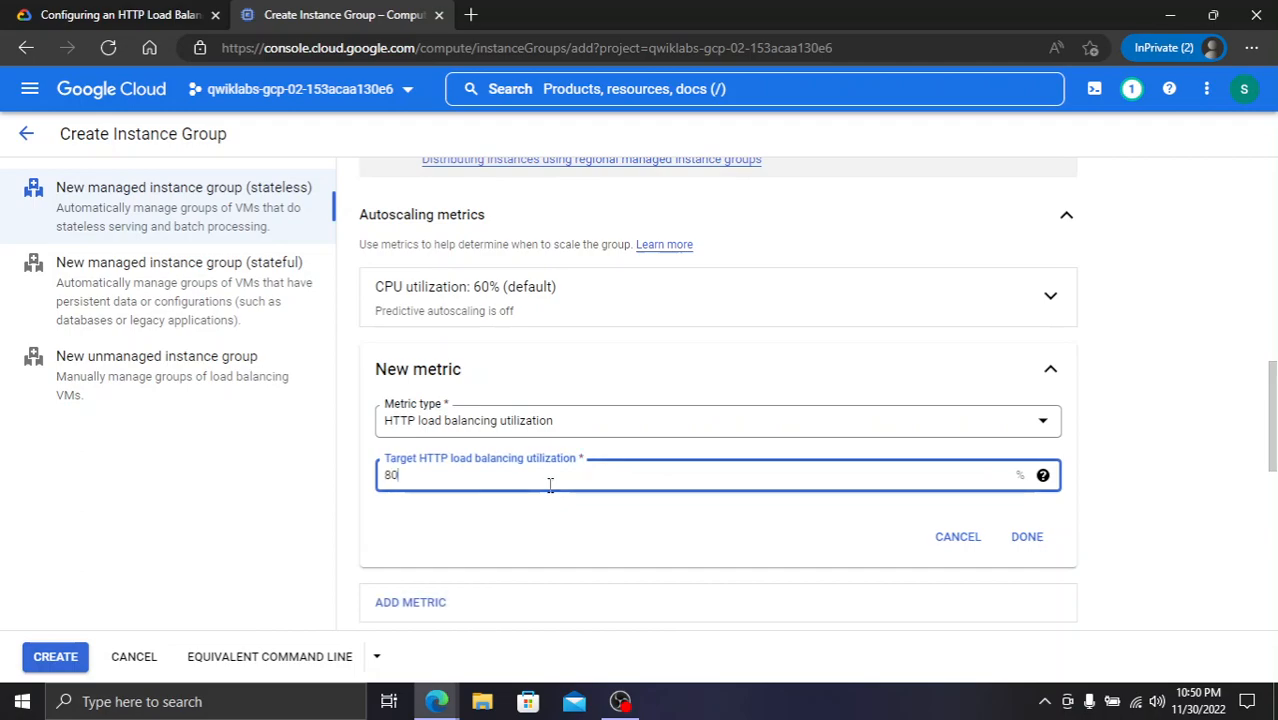
click(1036, 537)
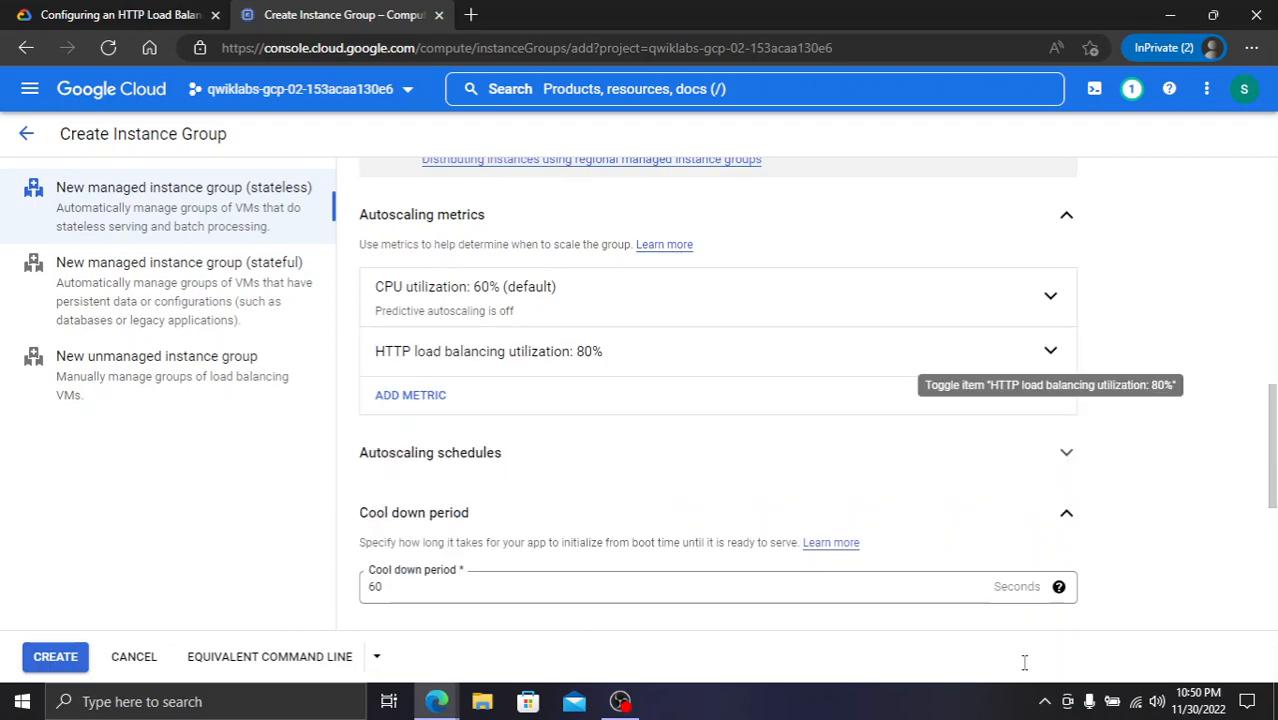
- Check the health check named in the lab instructions and select http-health-check (TCP) for the group's autohealing
click(172, 20)
scroll(759, 402, down, 1)
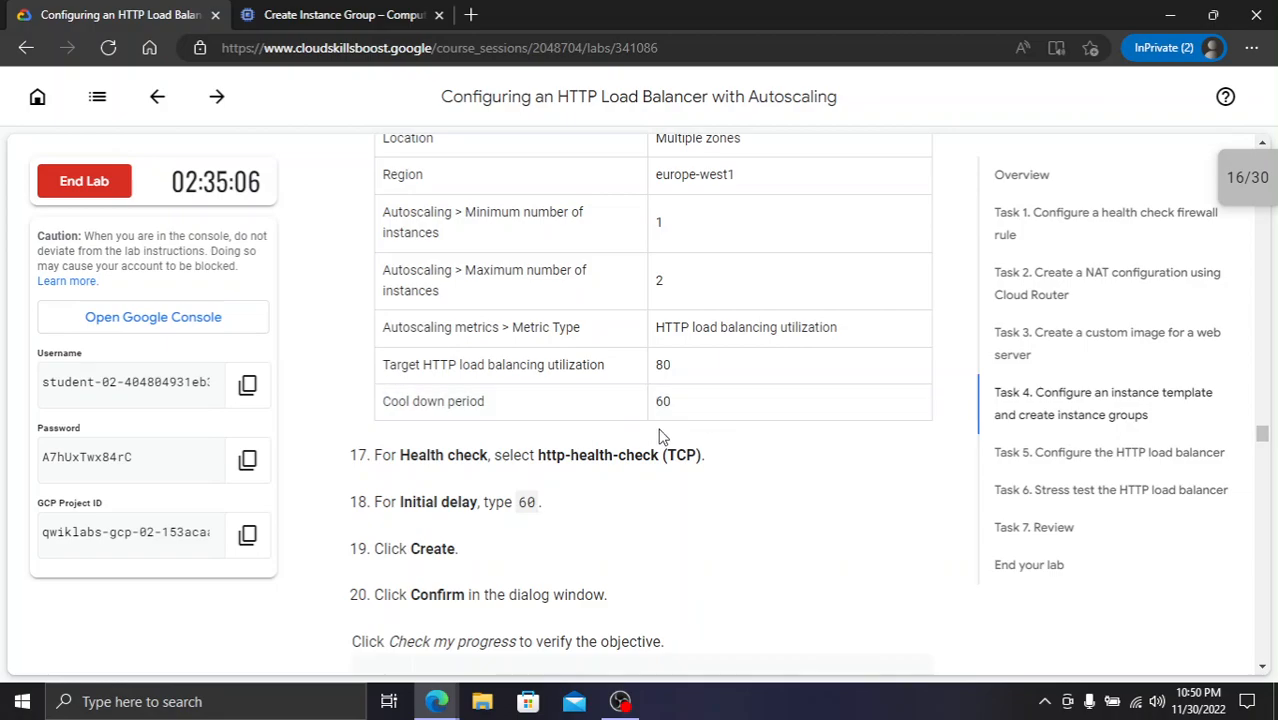
click(367, 10)
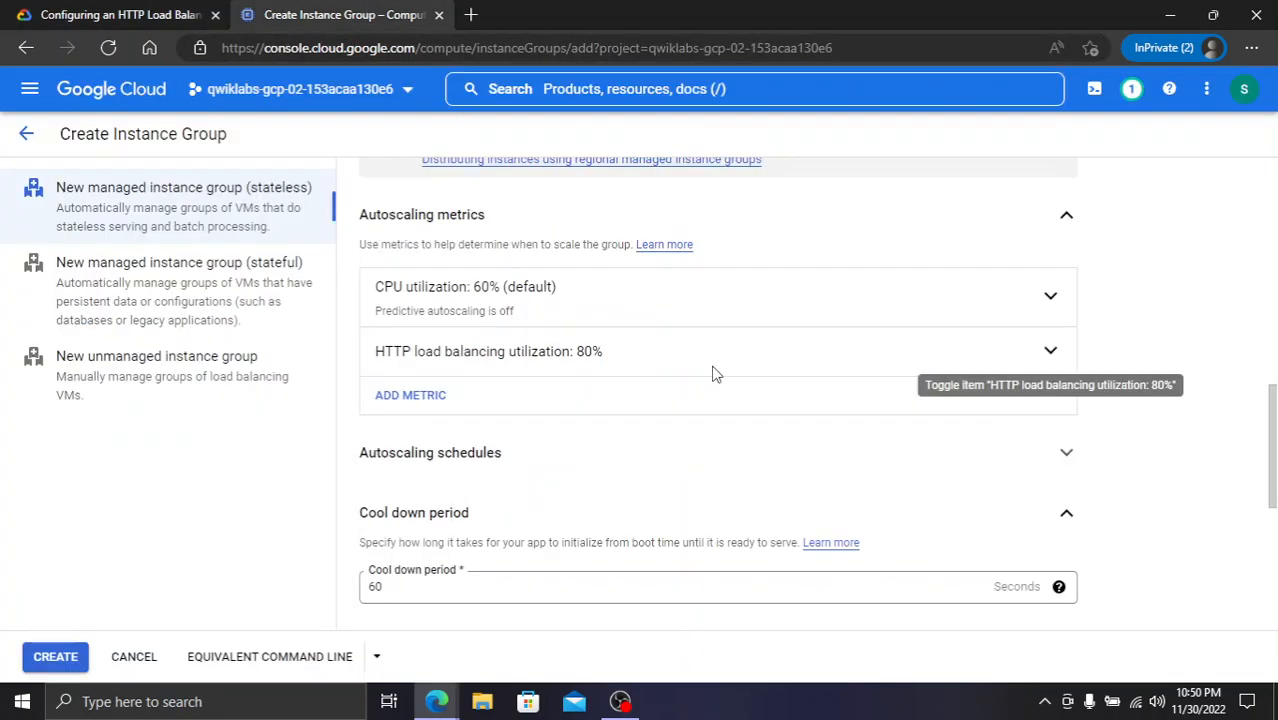
scroll(735, 485, down, 2)
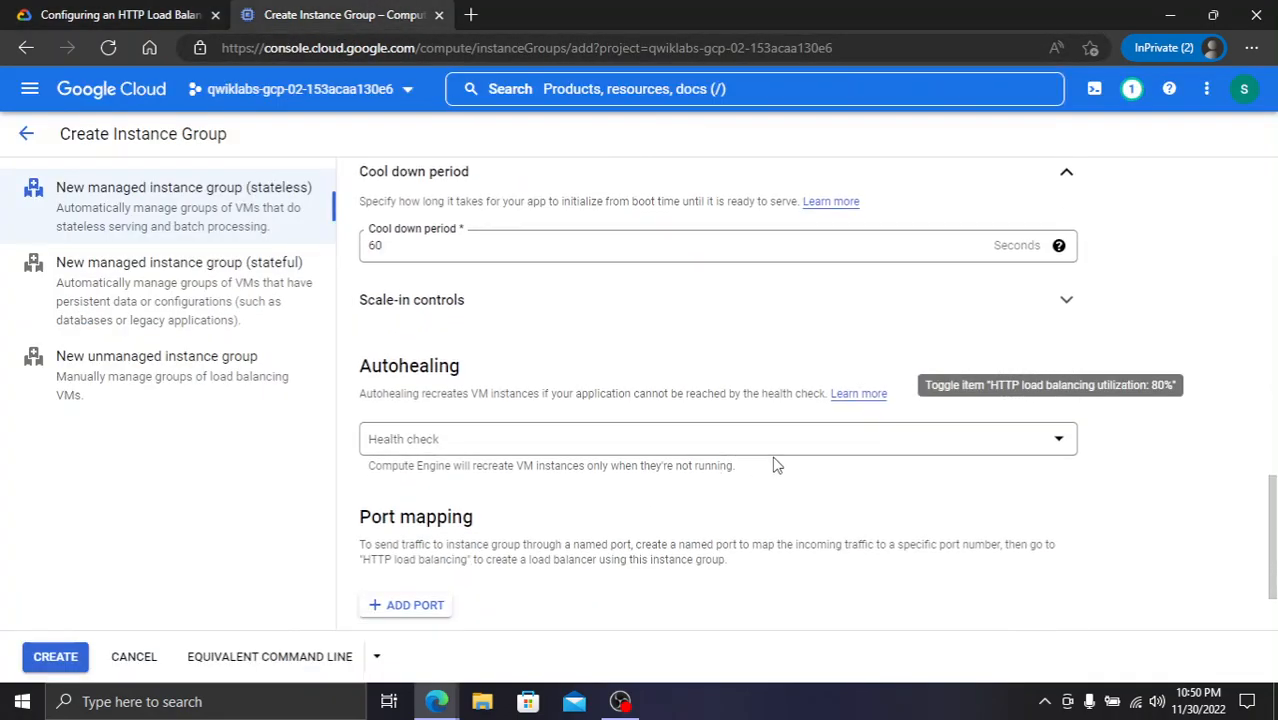
click(576, 429)
click(484, 533)
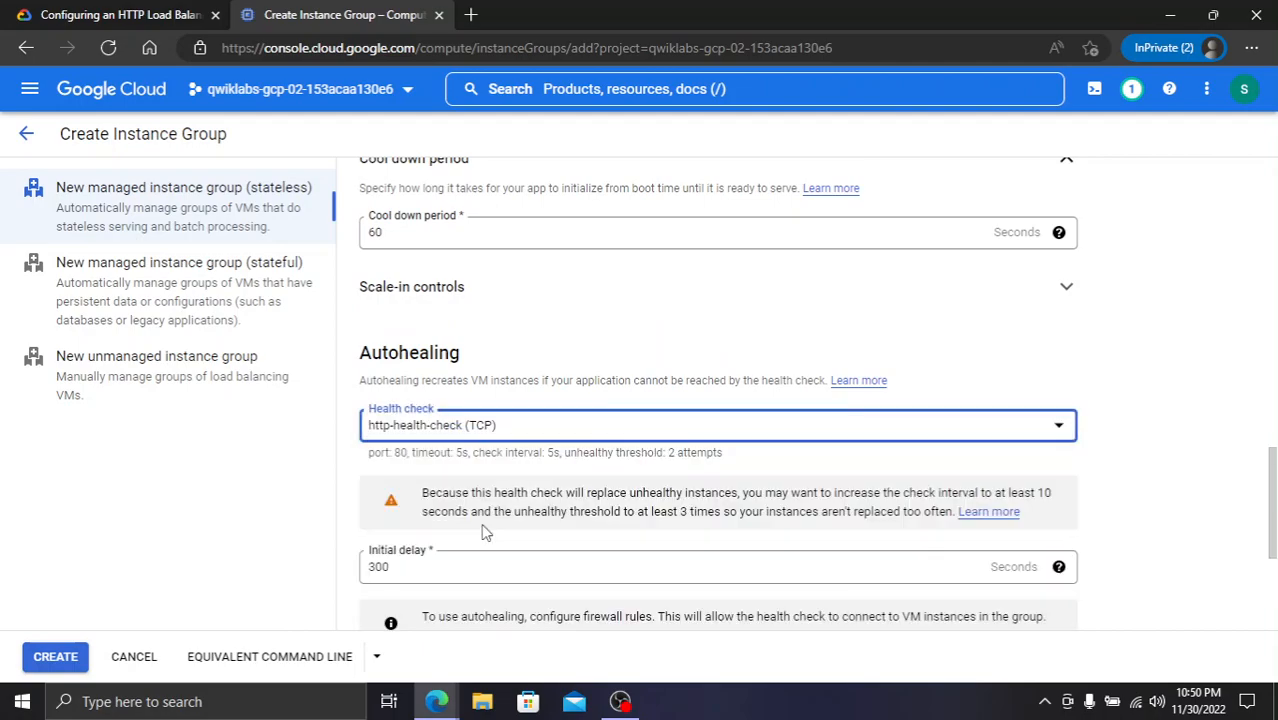
- Check the required initial delay in the lab instructions and set the autohealing initial delay to 60 seconds
scroll(639, 485, down, 2)
click(163, 18)
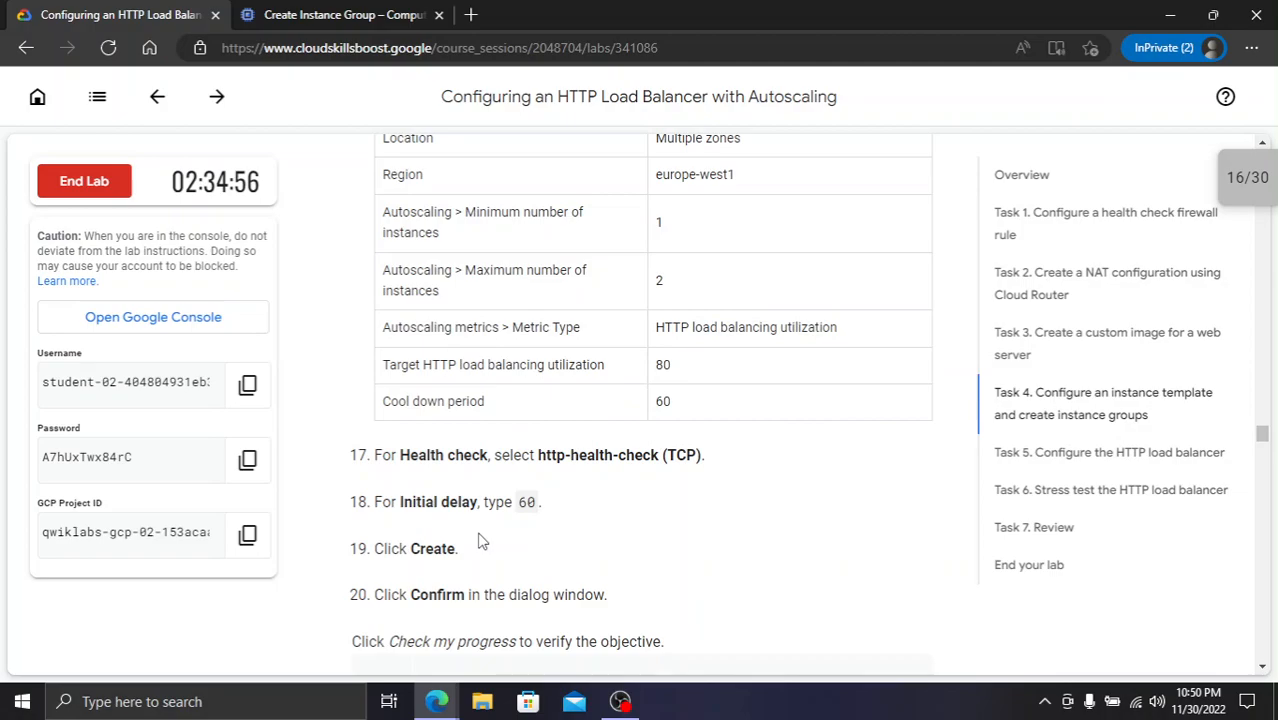
click(345, 15)
double_click(432, 425)
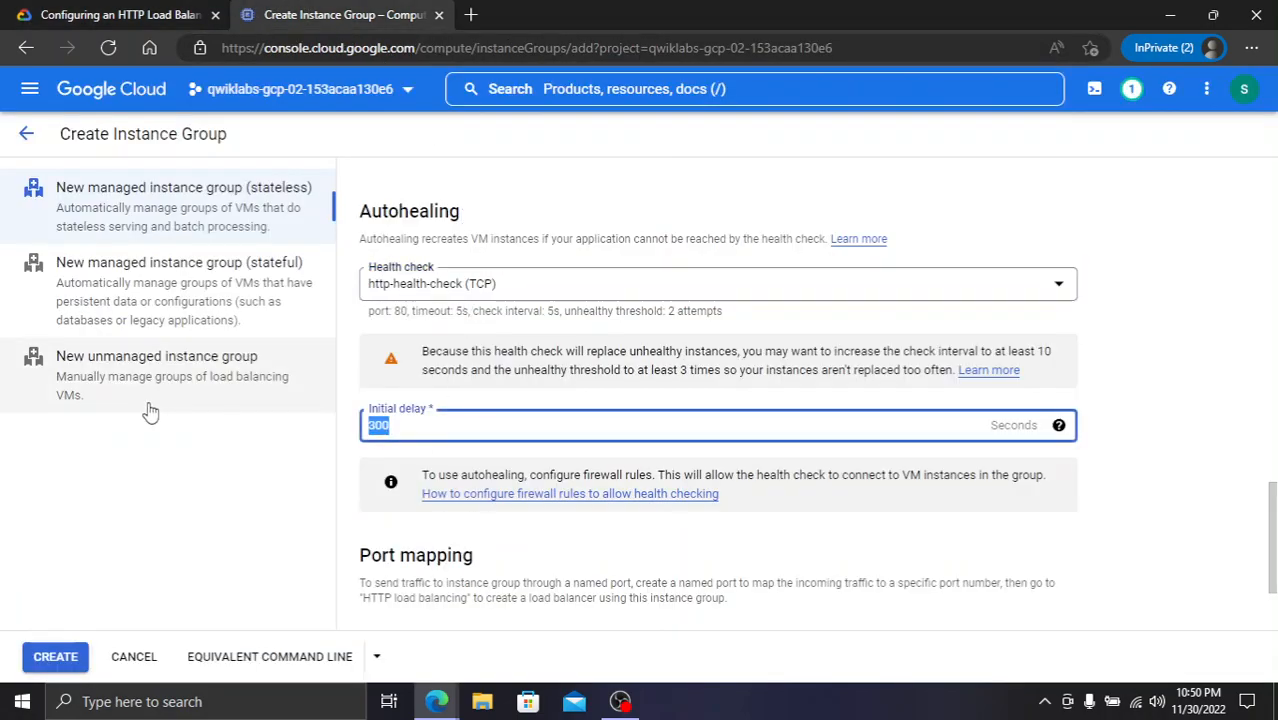
click(110, 15)
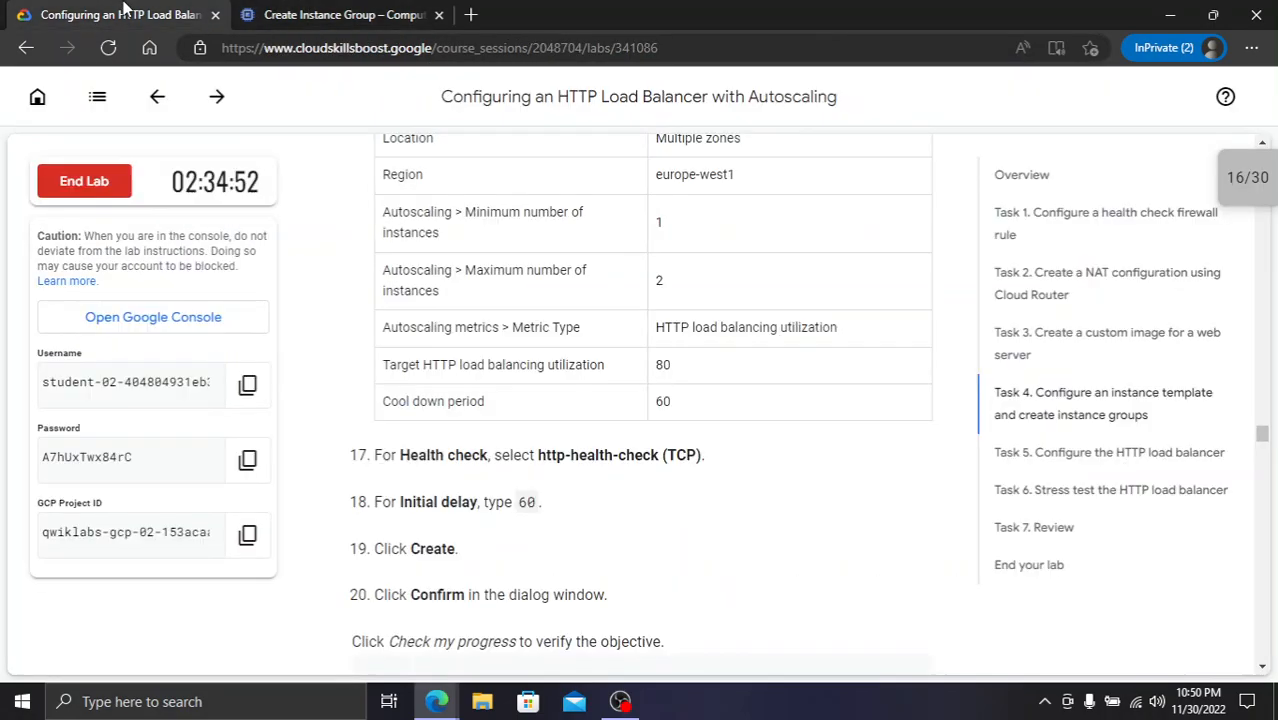
scroll(534, 345, down, 2)
click(349, 12)
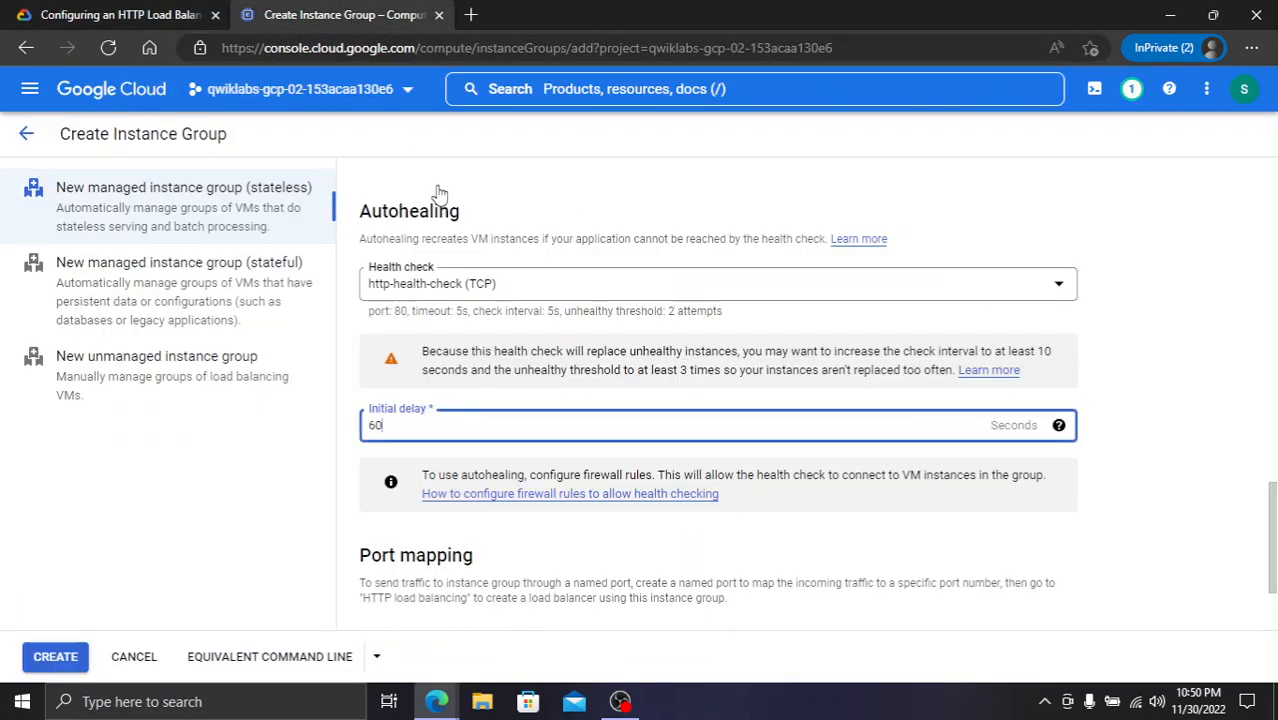
- Create the europe-west1-mig instance group, confirm the dialog, and return to the console after viewing the lab instructions
scroll(480, 475, down, 2)
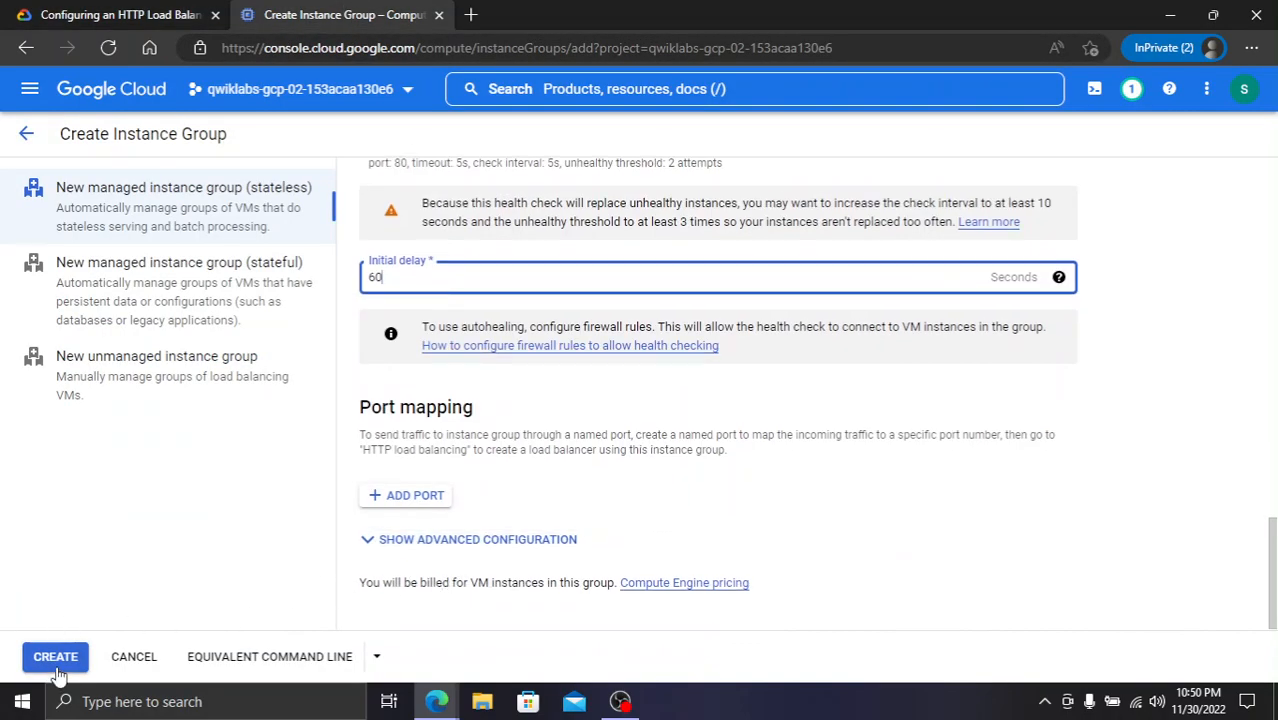
click(57, 668)
click(850, 442)
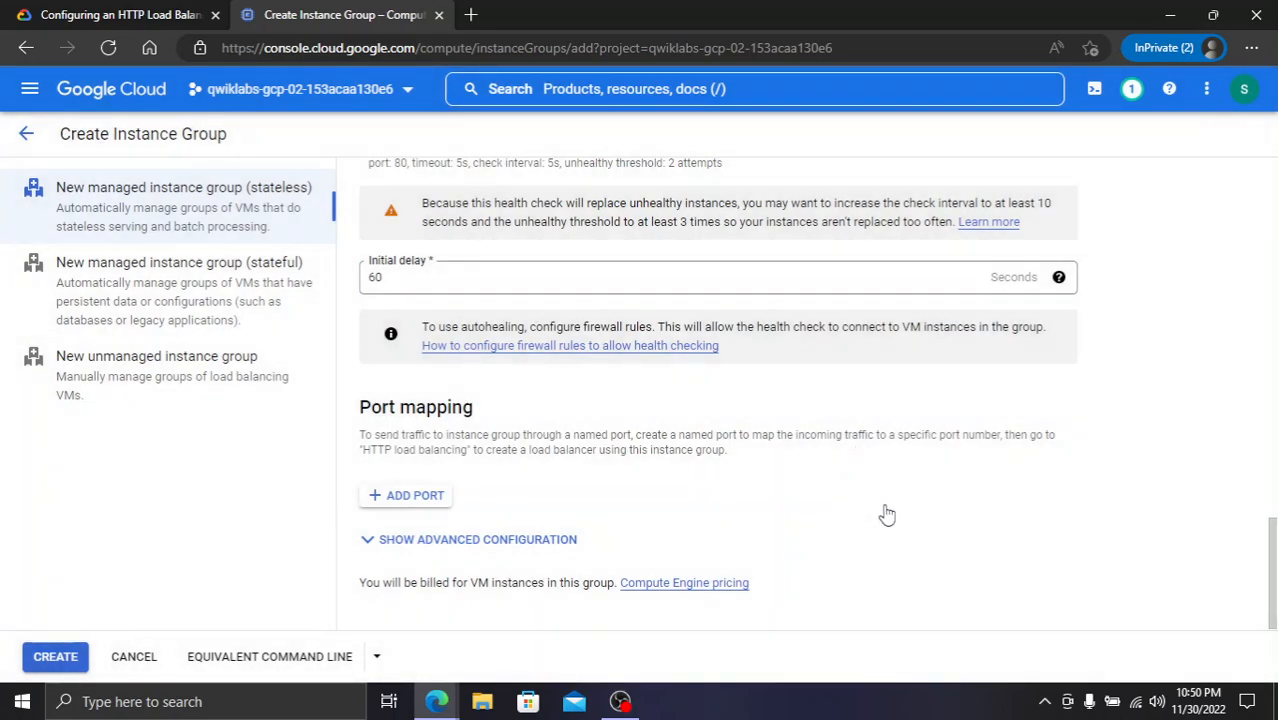
click(170, 14)
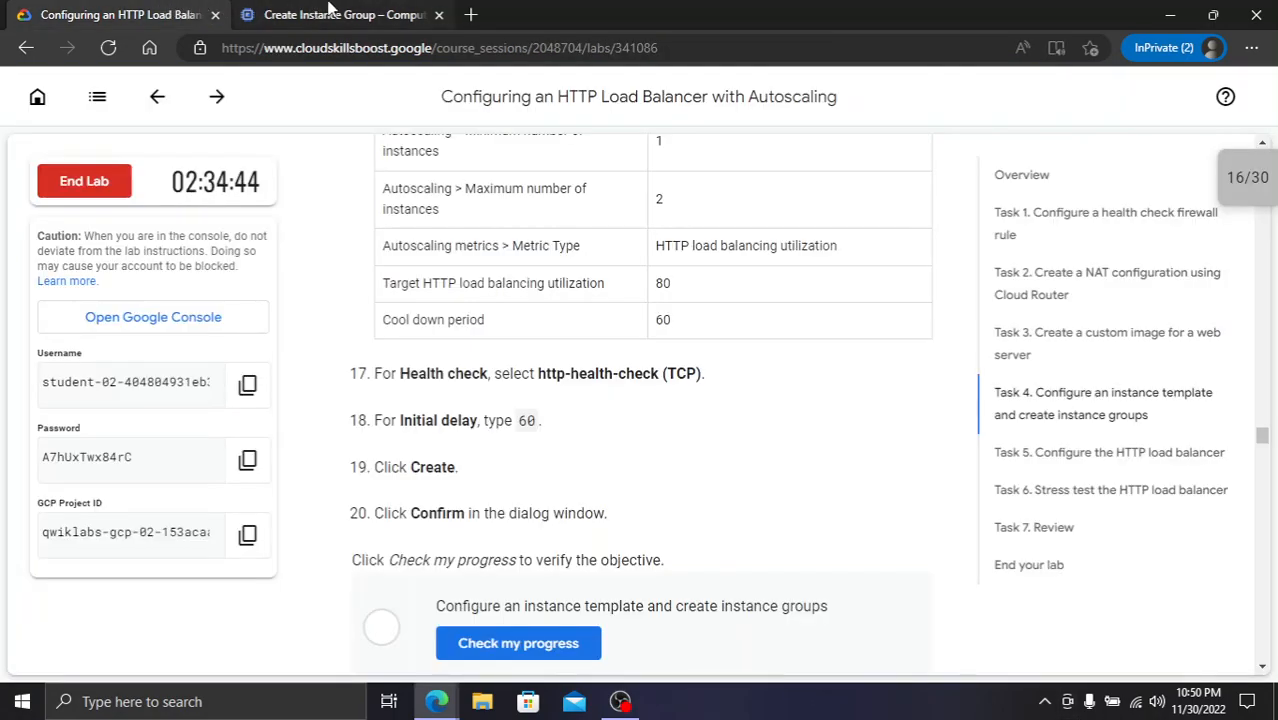
click(330, 10)
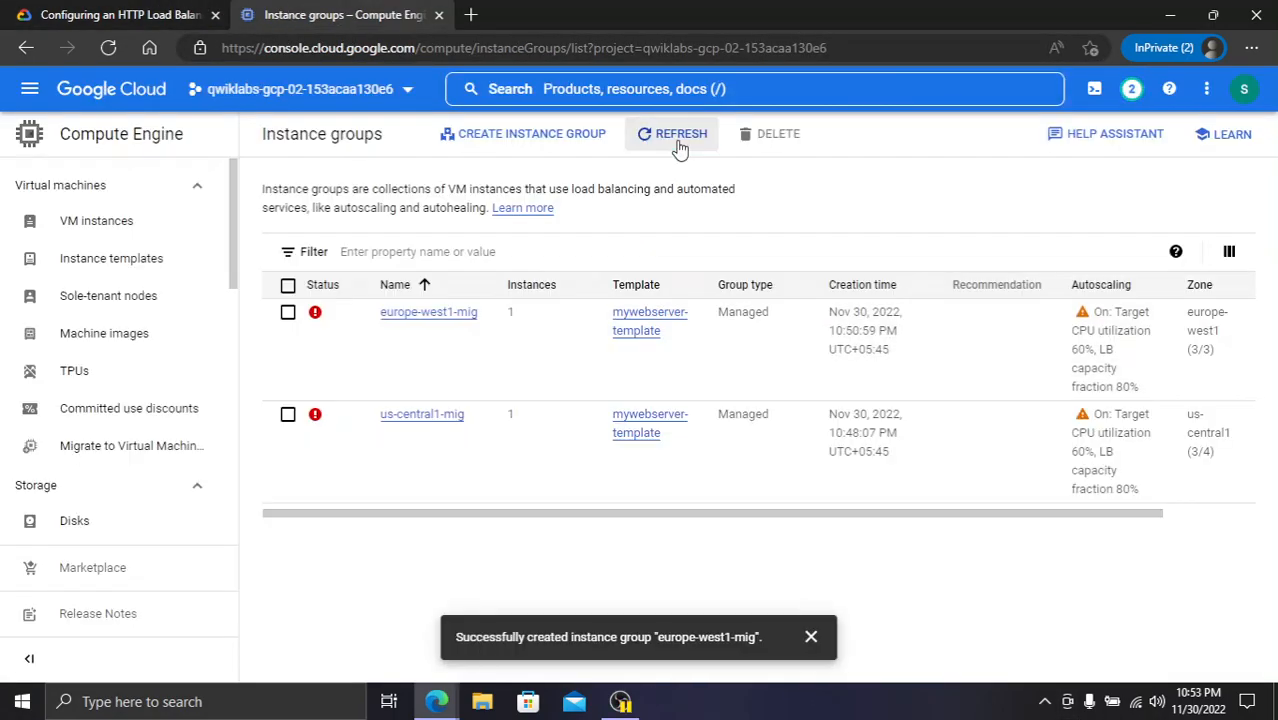
- Refresh the instance groups list and inspect the creation notification and the status warning of europe-west1-mig
click(645, 134)
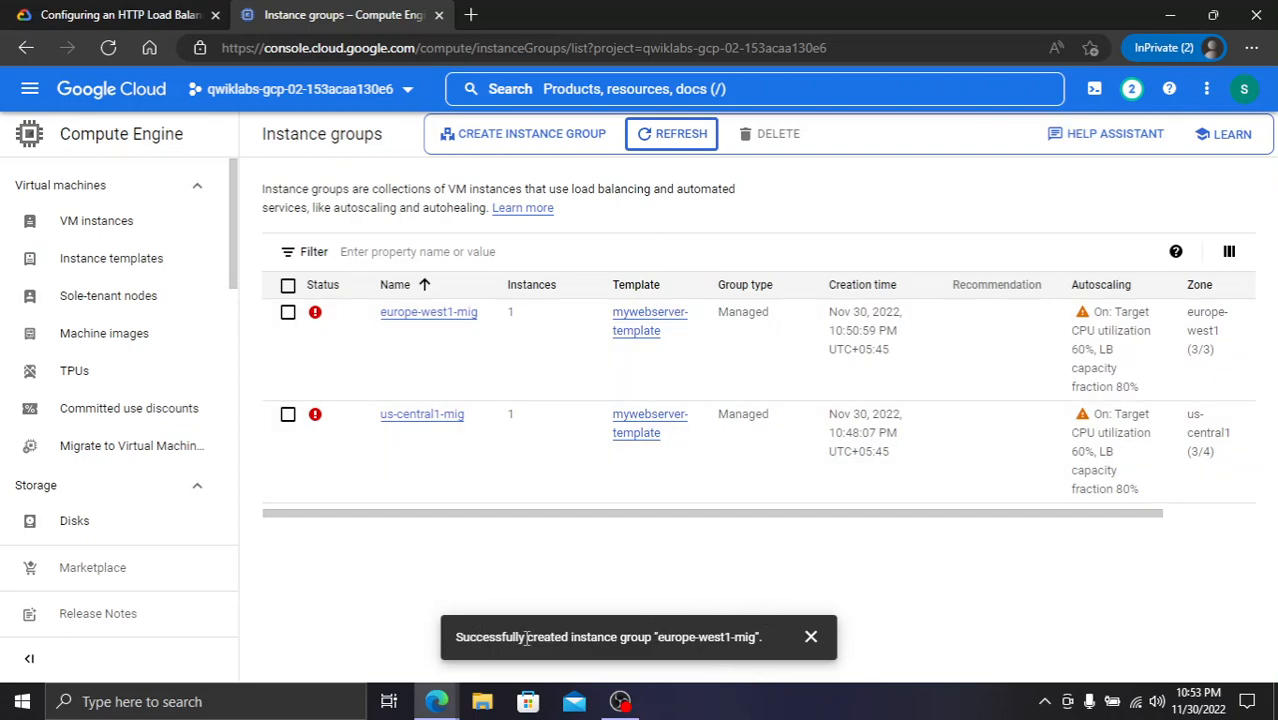
drag(527, 637, 672, 637)
mouse_move(315, 315)
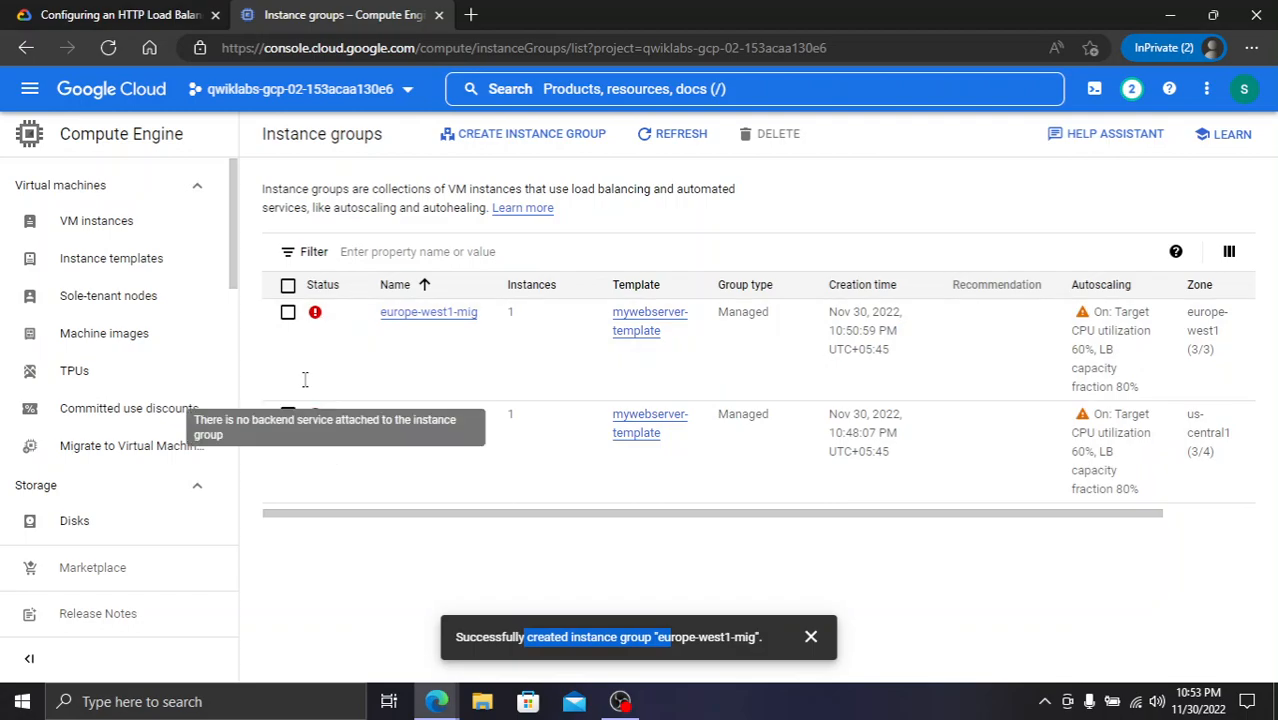
- Run the lab's progress check for the instance template and instance groups objective
click(182, 13)
click(588, 648)
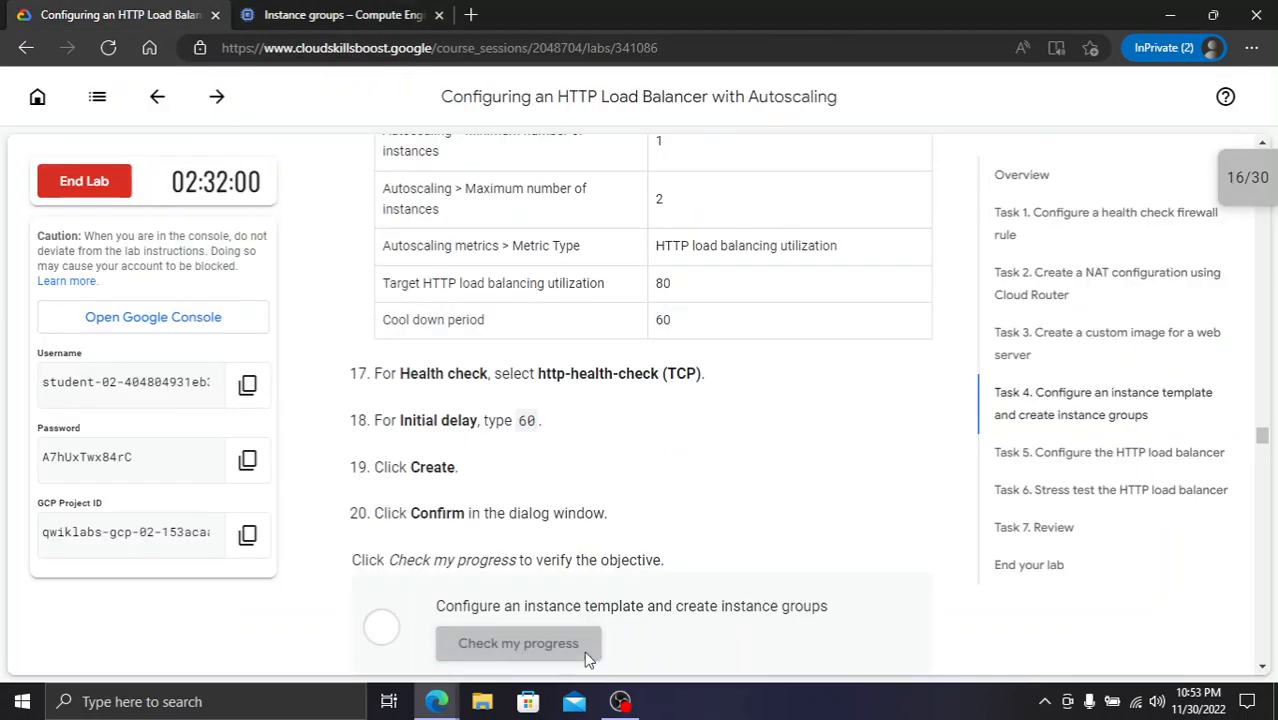
scroll(560, 420, down, 3)
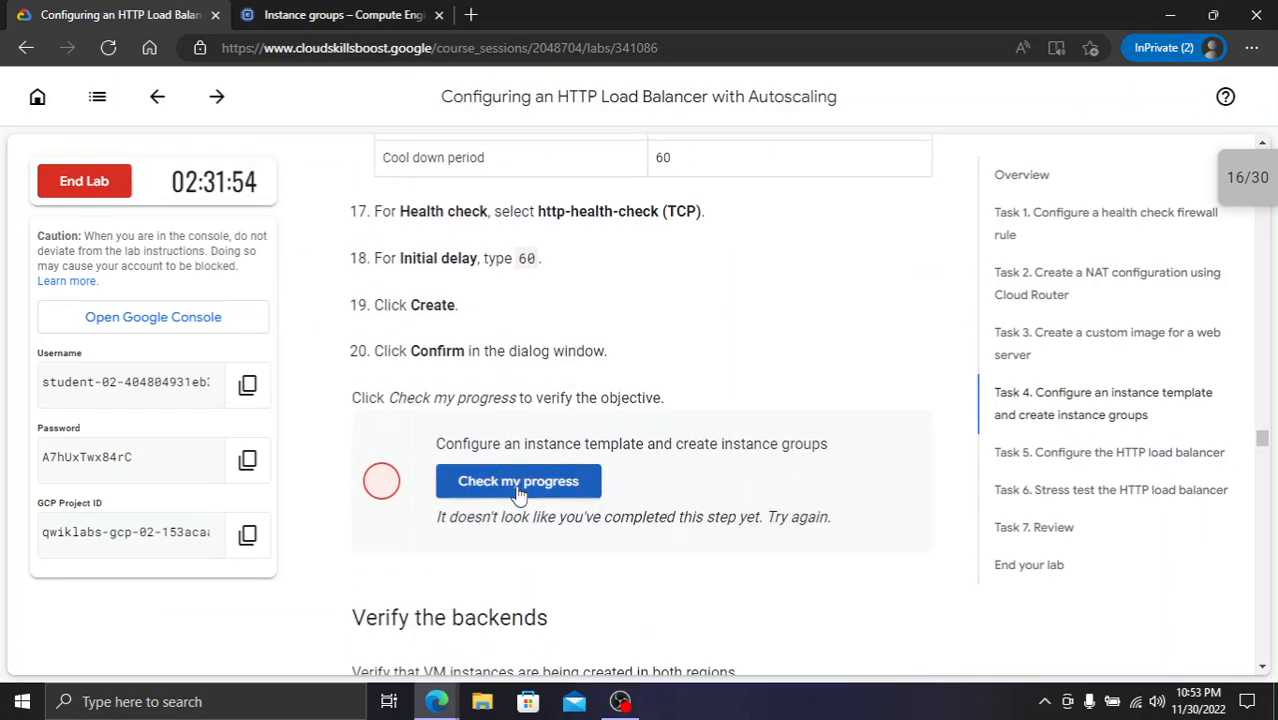
- Dismiss the notification in the instance groups list and repeat the lab's progress check for the instance groups objective
click(330, 12)
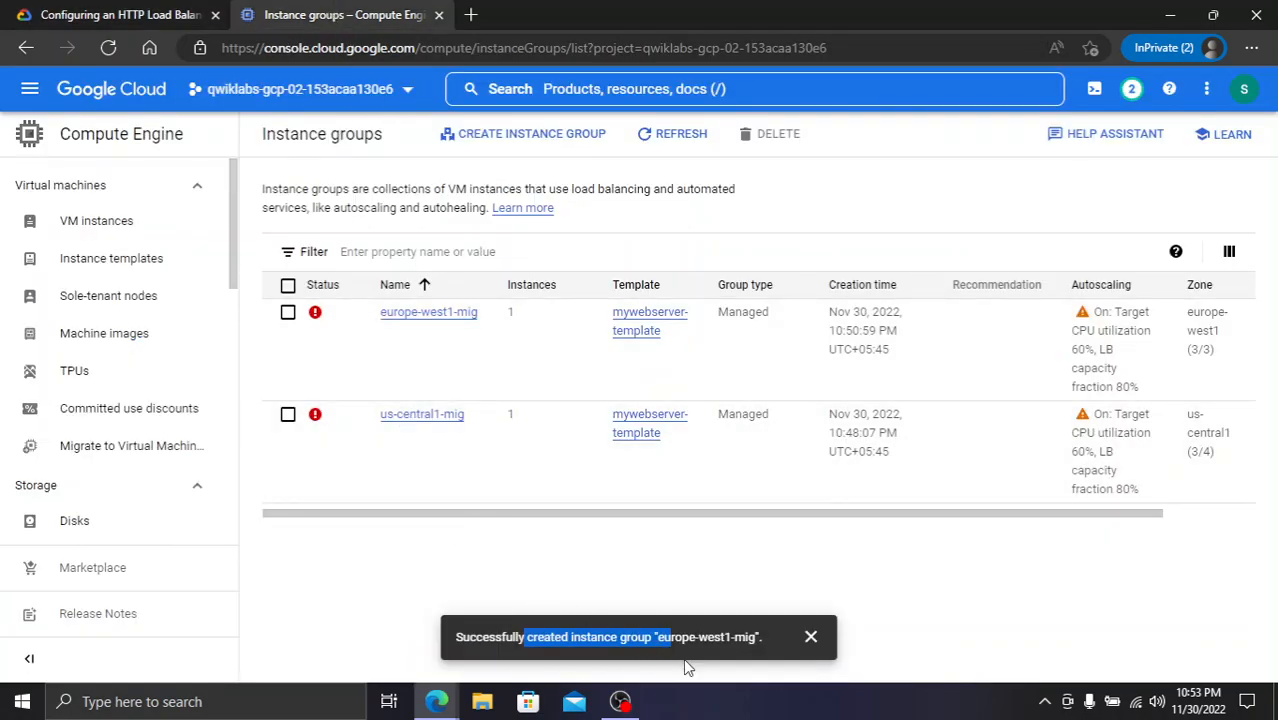
click(811, 641)
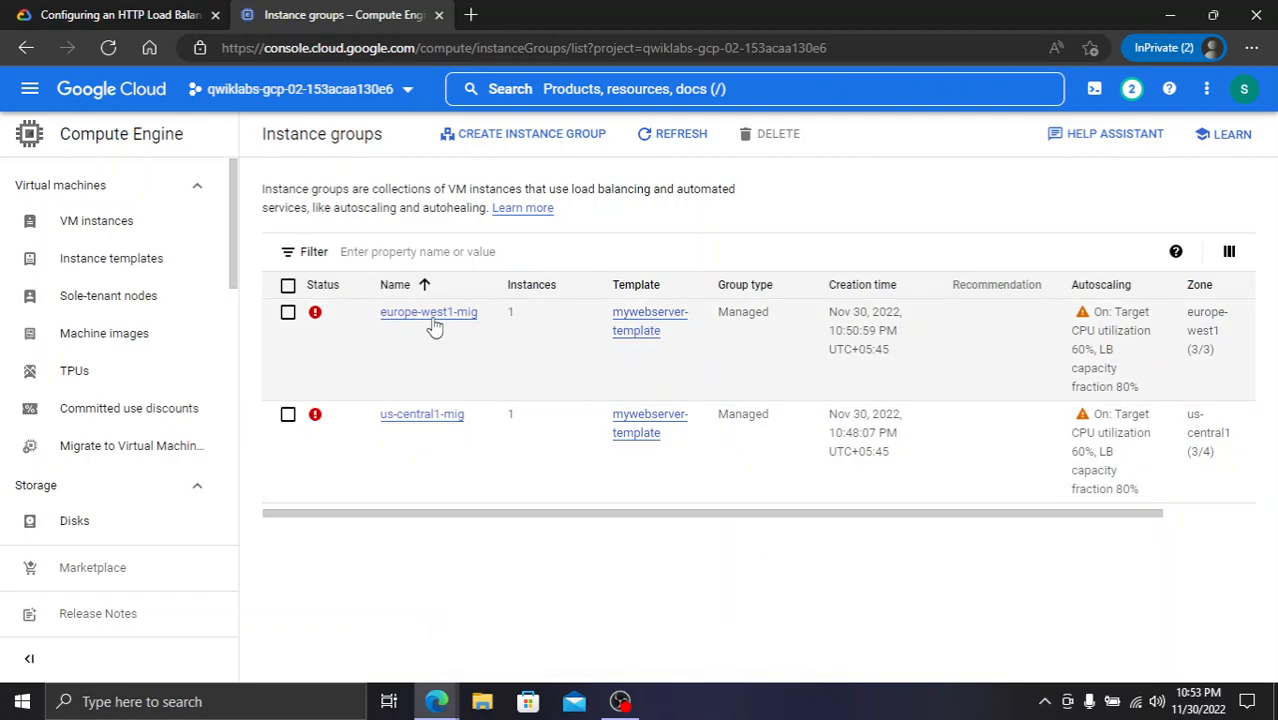
click(138, 14)
click(548, 500)
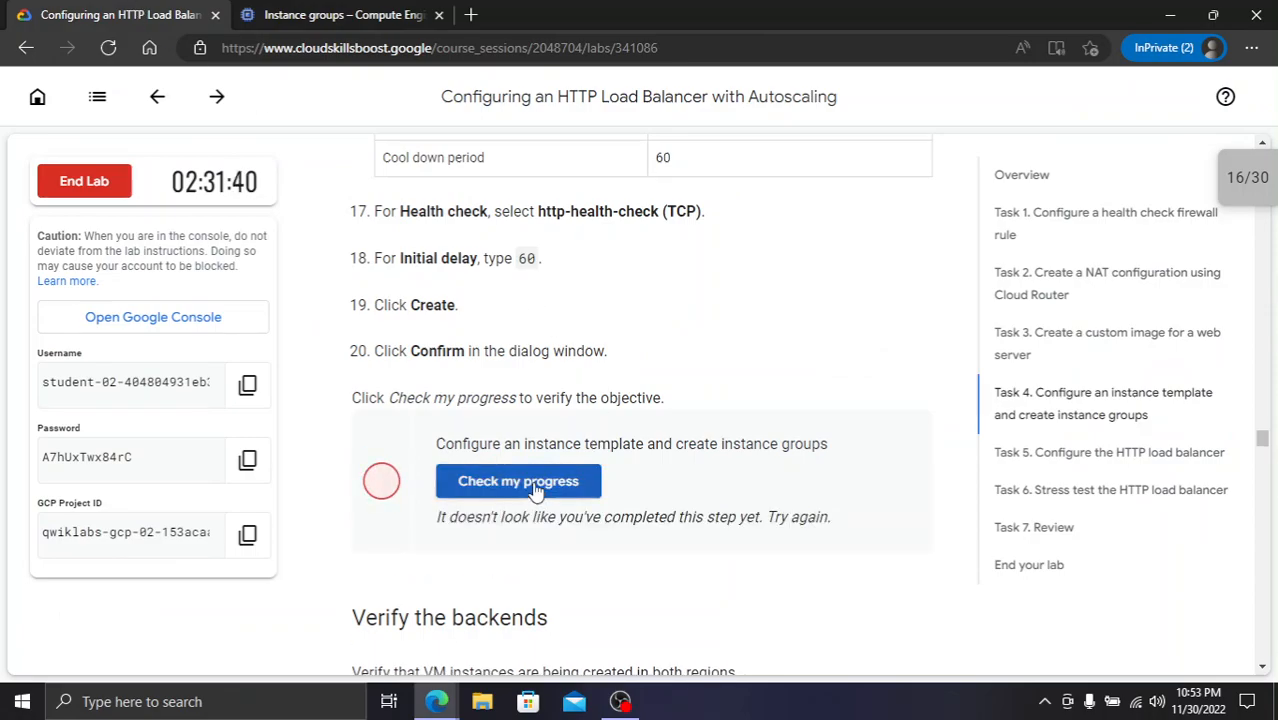
- Compare the europe-west1-mig settings in the lab instructions with the instance groups list and rerun the objective's progress check
scroll(538, 490, up, 3)
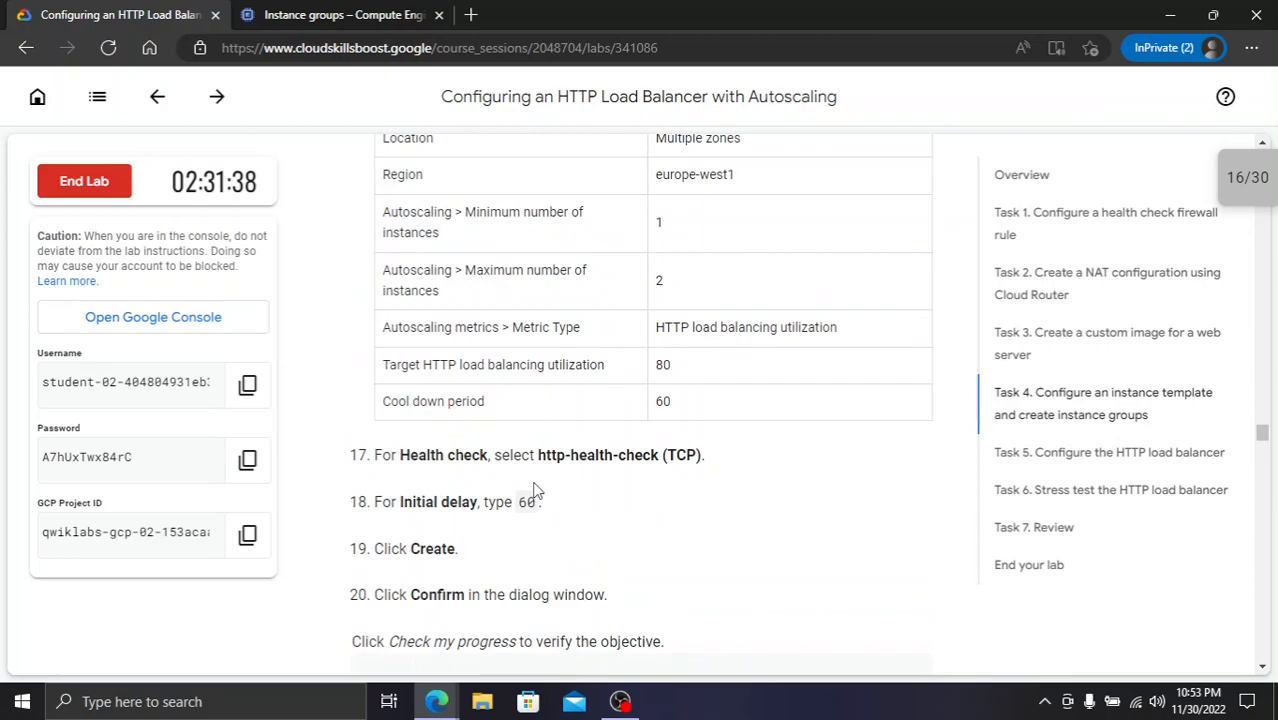
scroll(533, 490, up, 5)
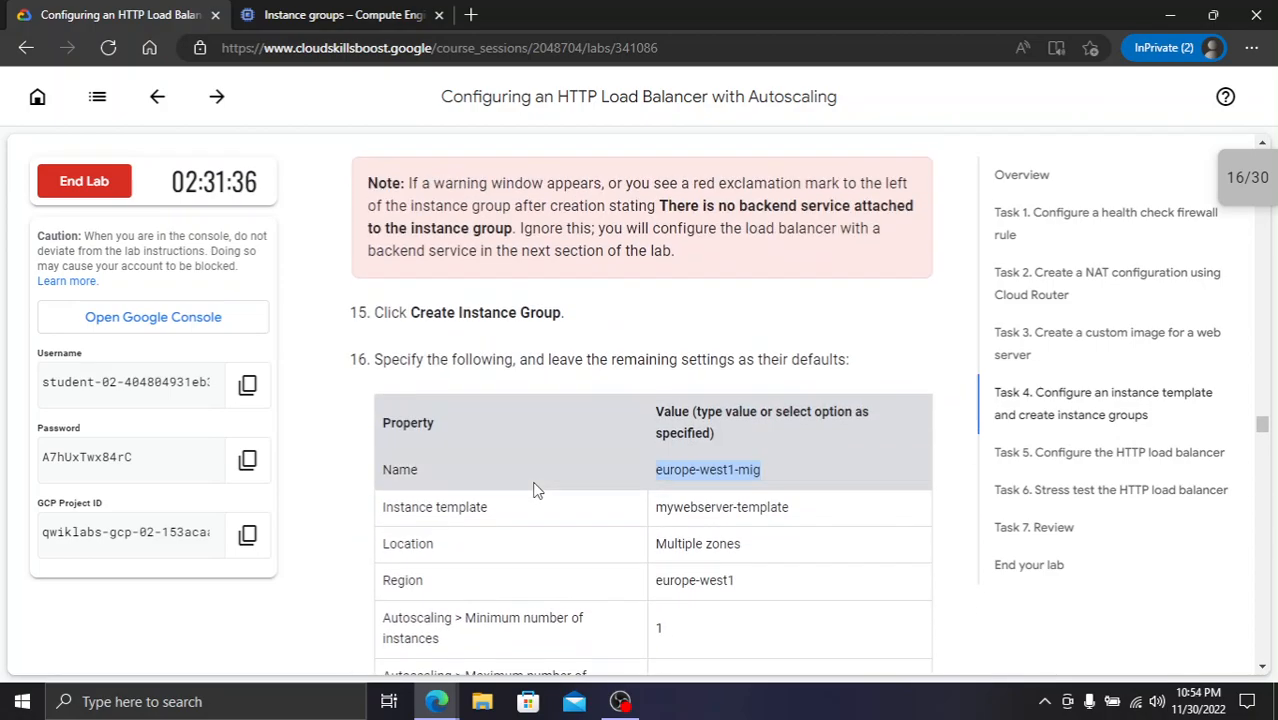
click(370, 14)
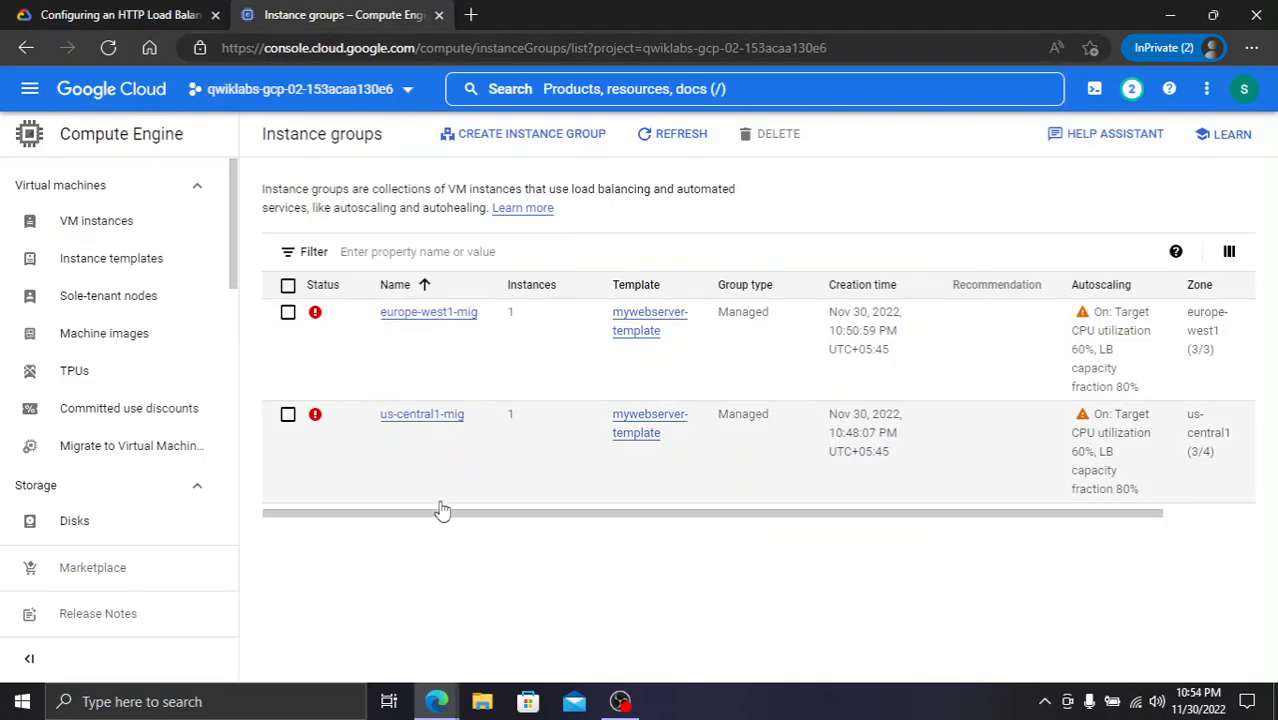
click(194, 12)
scroll(562, 567, down, 7)
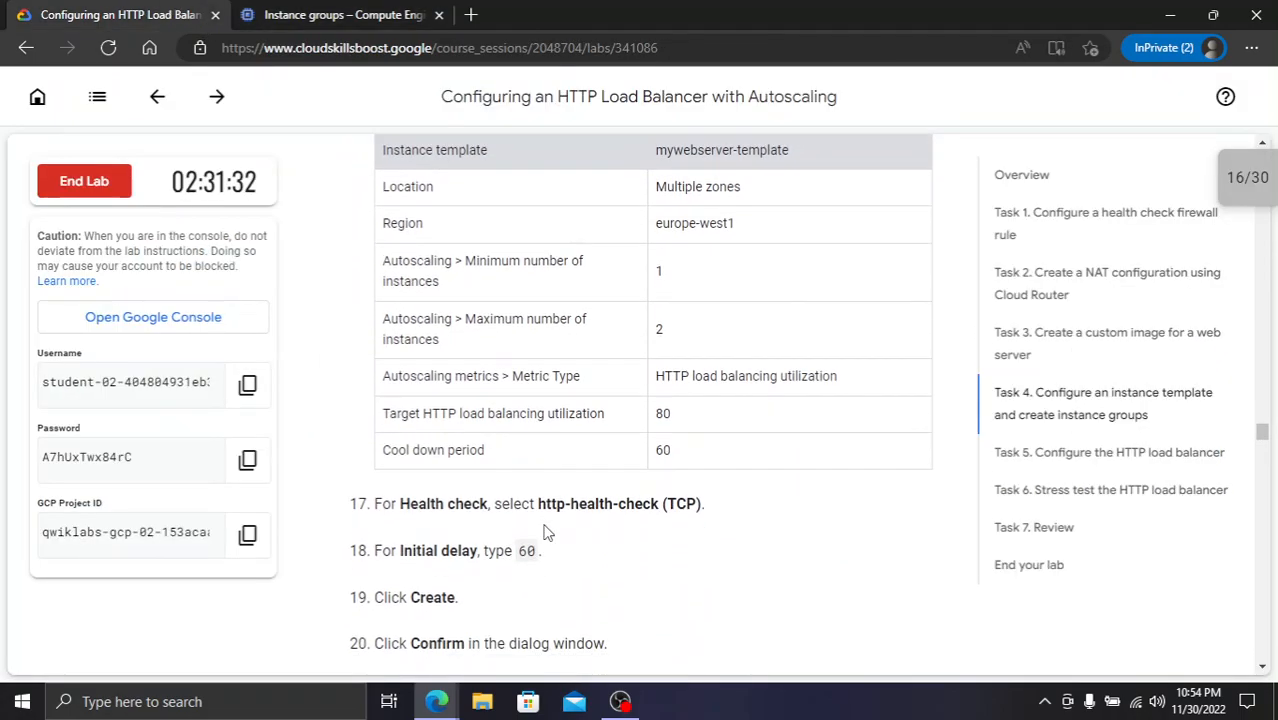
click(562, 567)
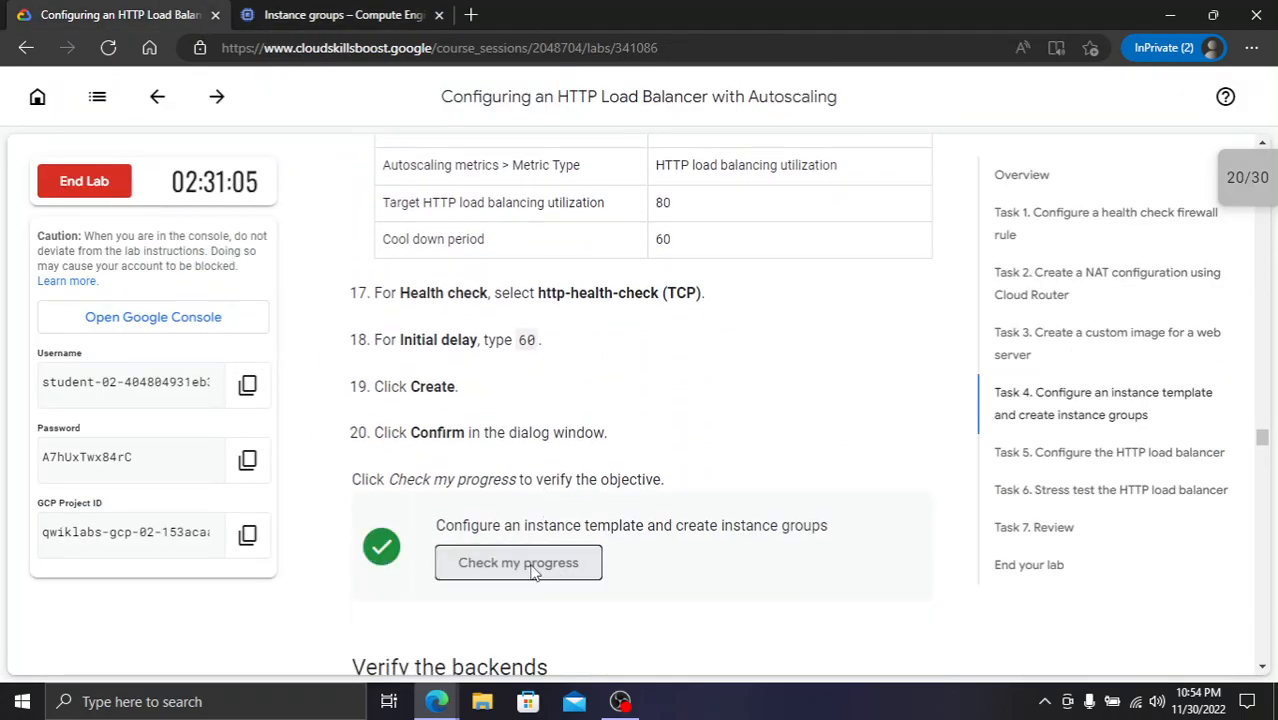
- Look over the europe-west1-mig settings in the lab instructions once more and return to the instance groups list
scroll(605, 520, up, 5)
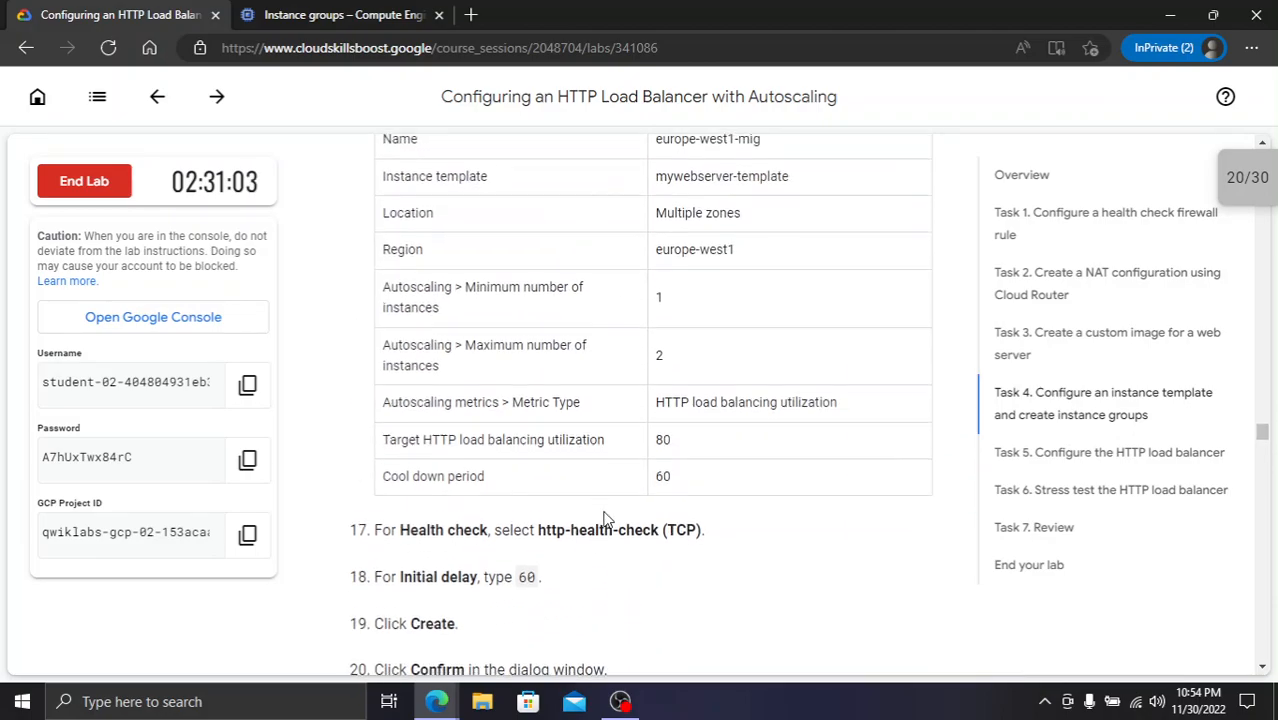
scroll(605, 514, up, 2)
scroll(605, 491, down, 6)
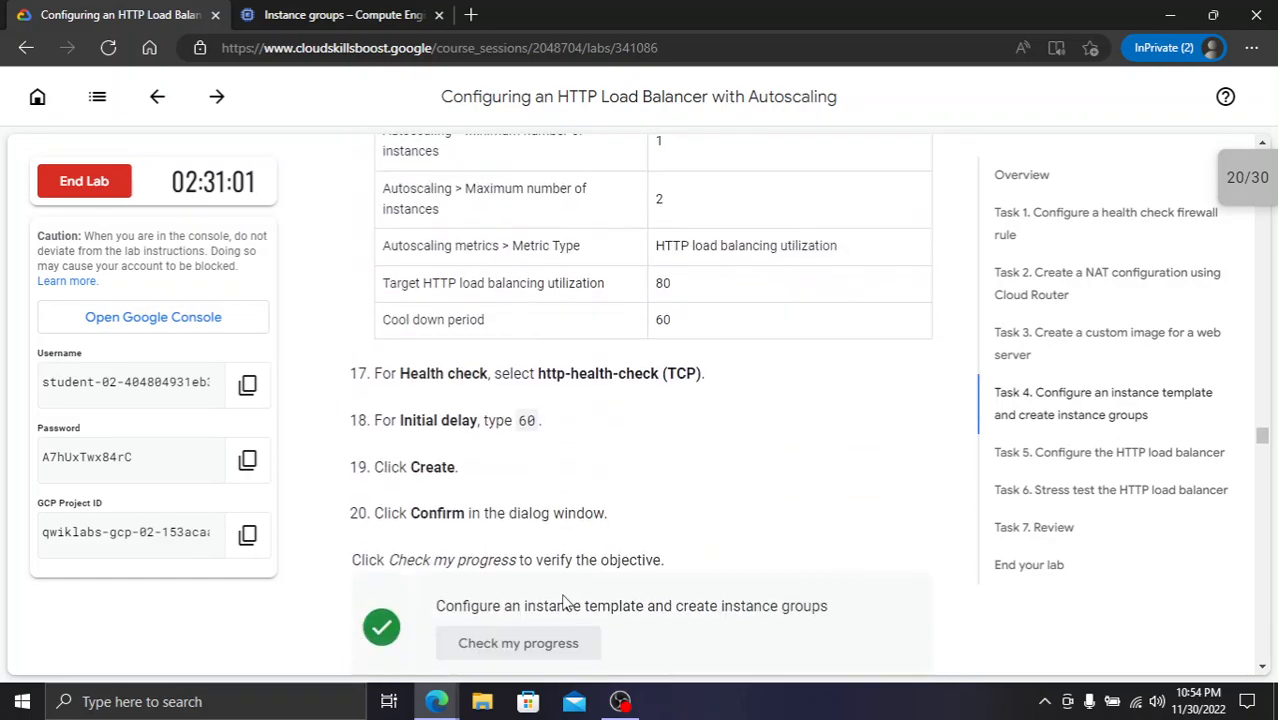
click(365, 13)
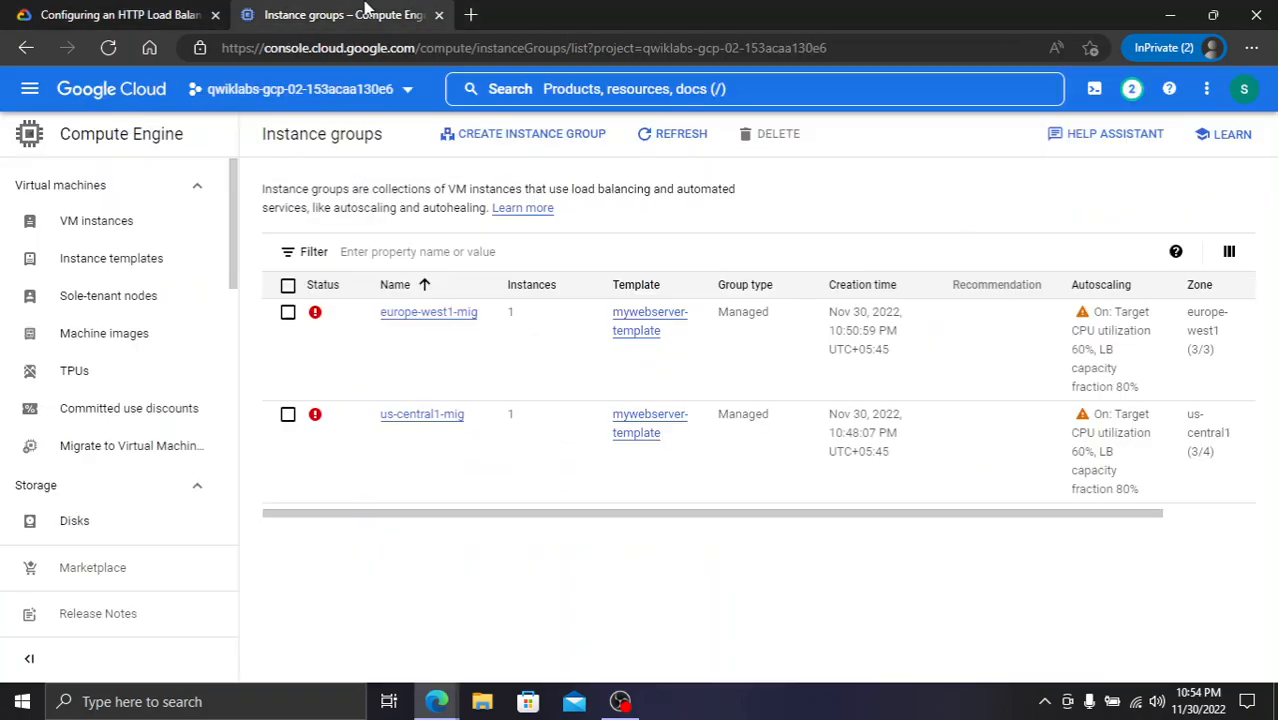
- Review the checkpoint scores in the lab's progress overview, including the instance template and instance groups objective
click(125, 14)
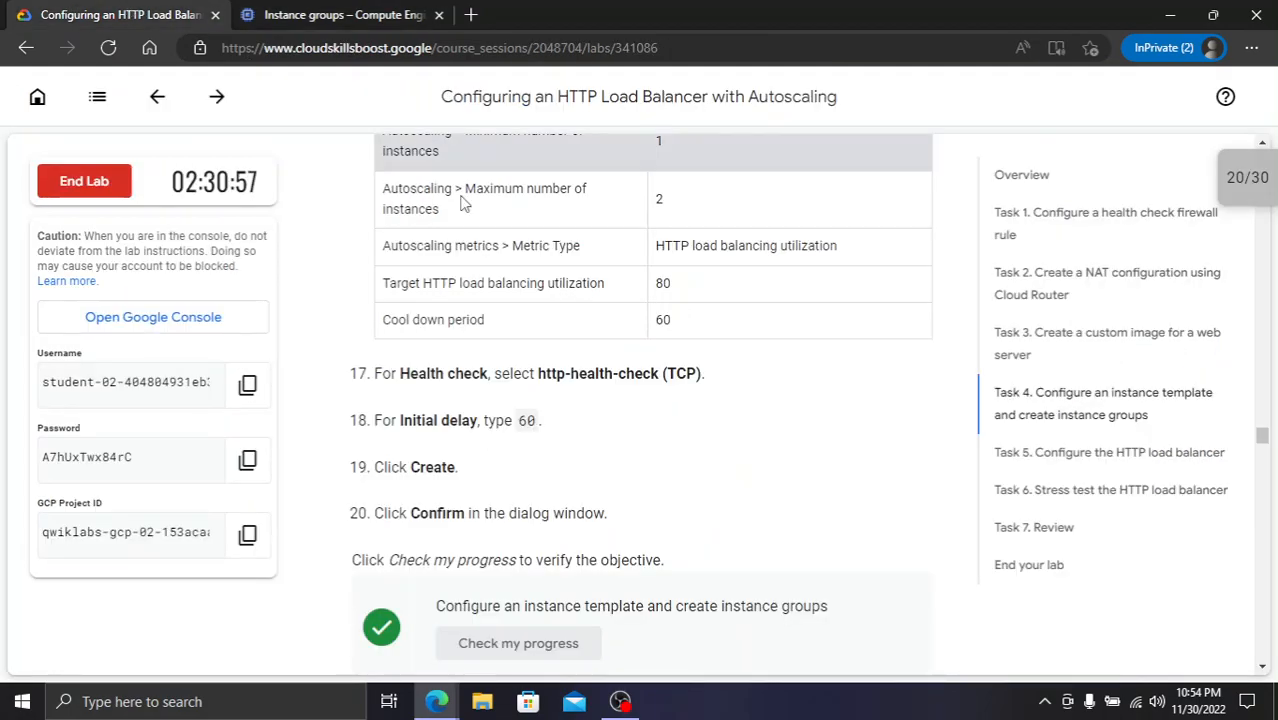
click(1247, 178)
scroll(1000, 330, down, 2)
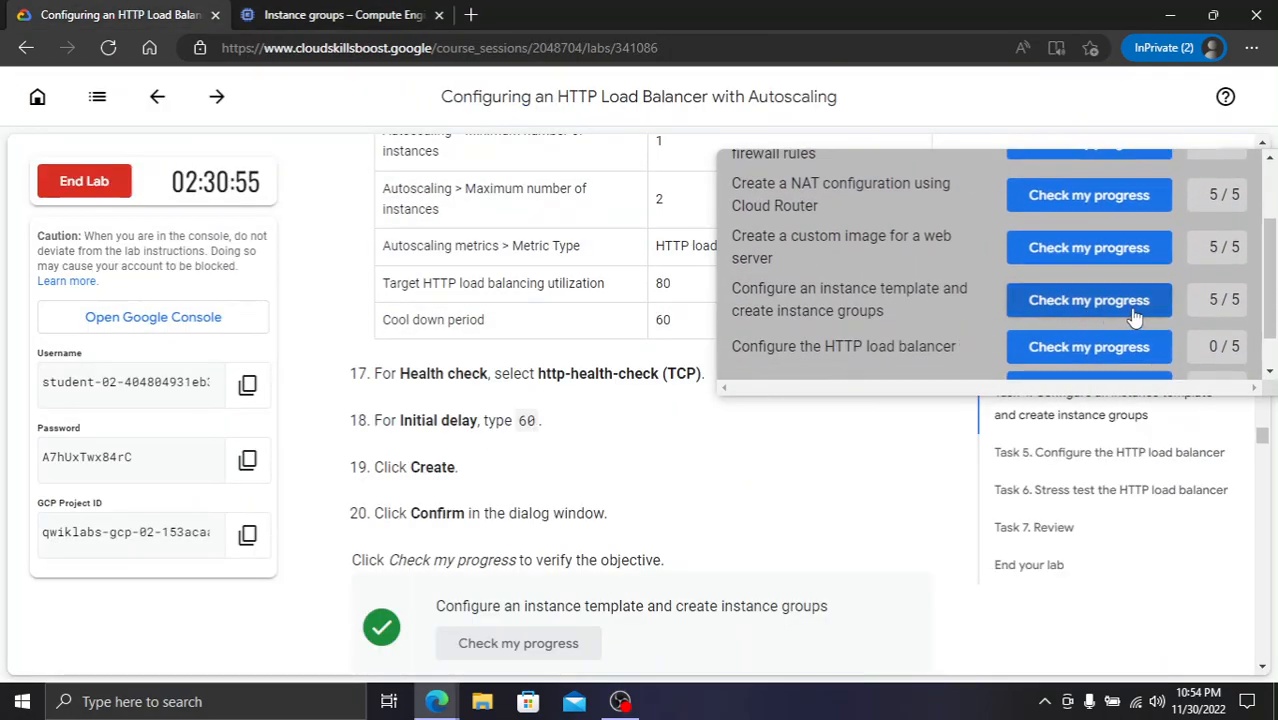
scroll(1190, 214, up, 2)
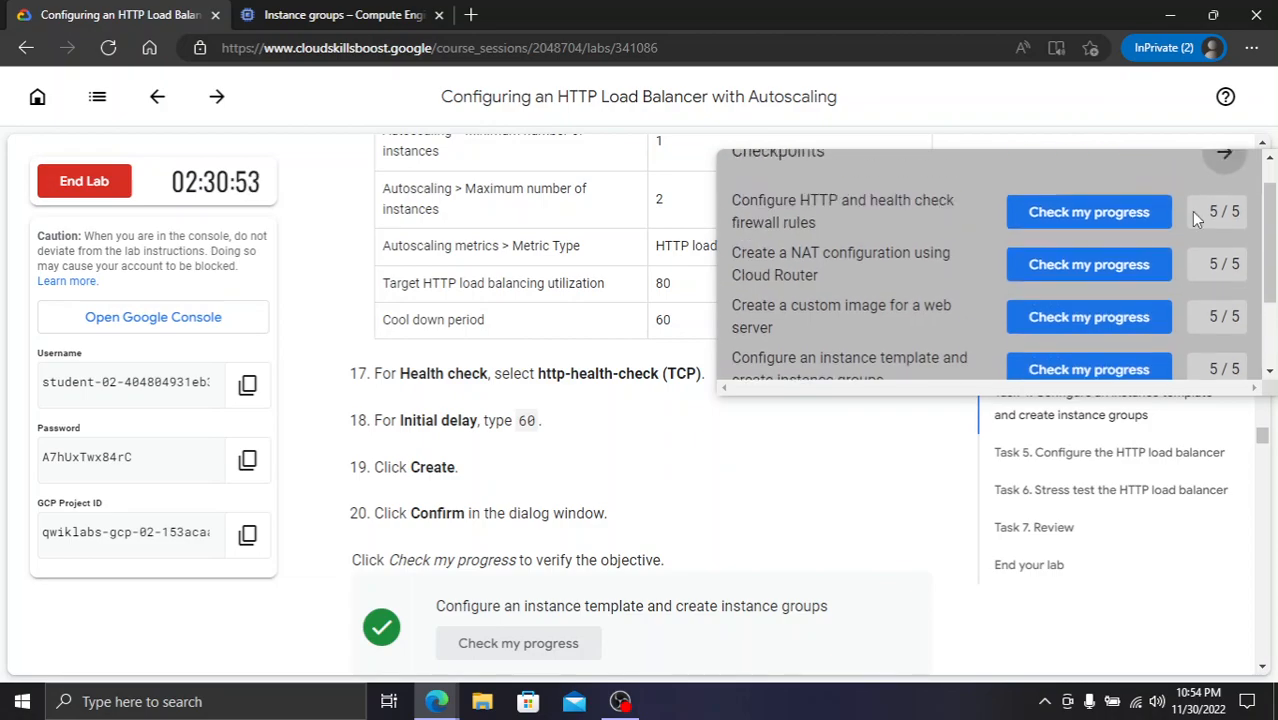
click(1226, 168)
scroll(478, 428, down, 3)
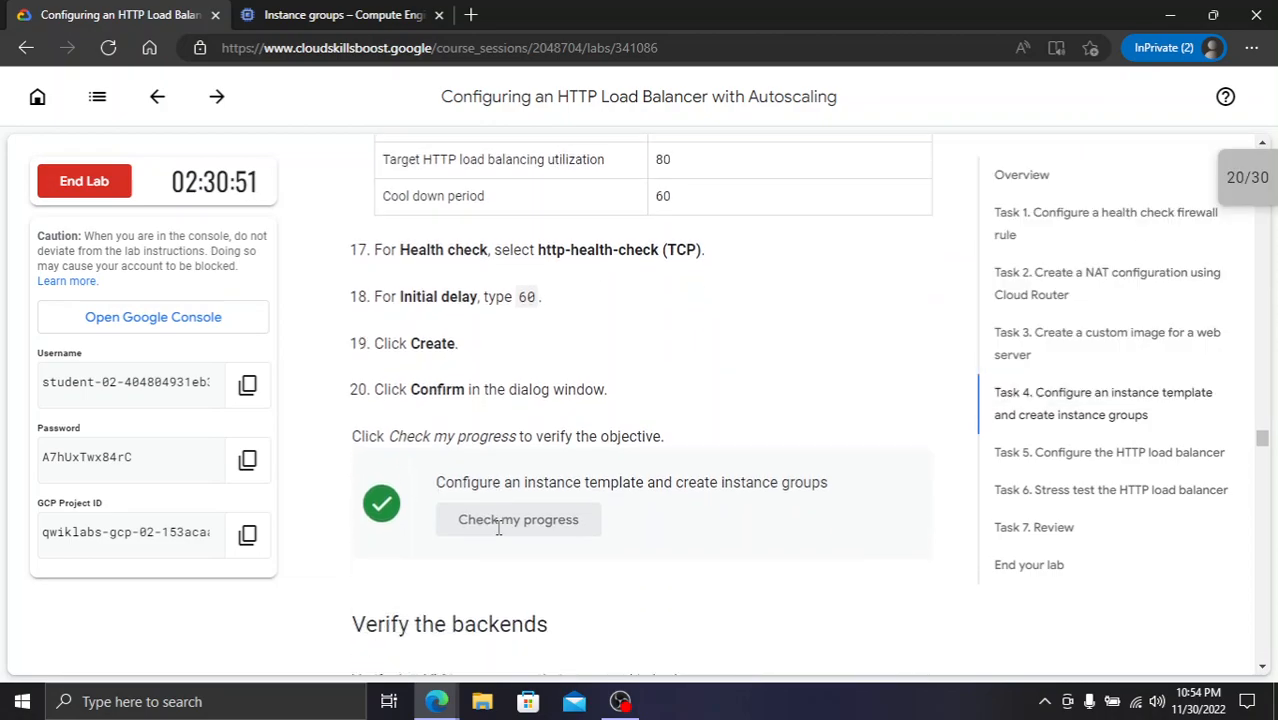
- Read the lab's backend verification notes and go to the Task 5 instructions for starting the load balancer configuration
scroll(560, 345, down, 3)
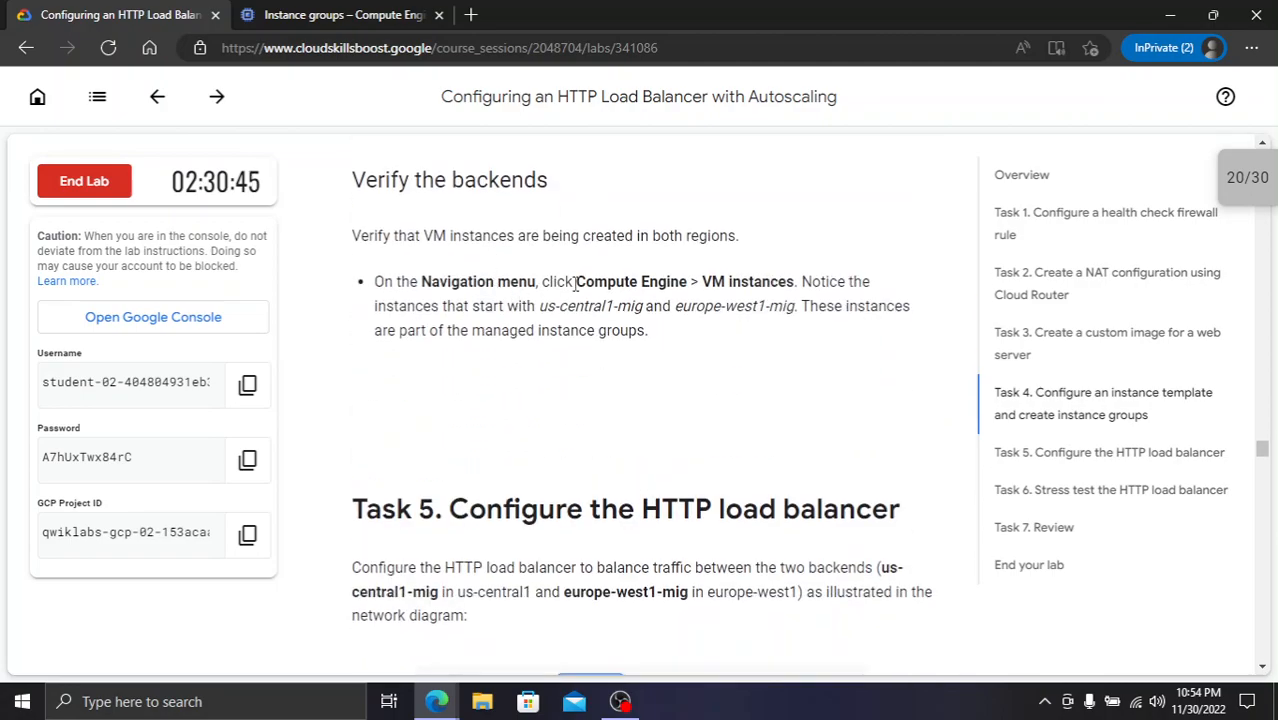
scroll(575, 284, down, 1)
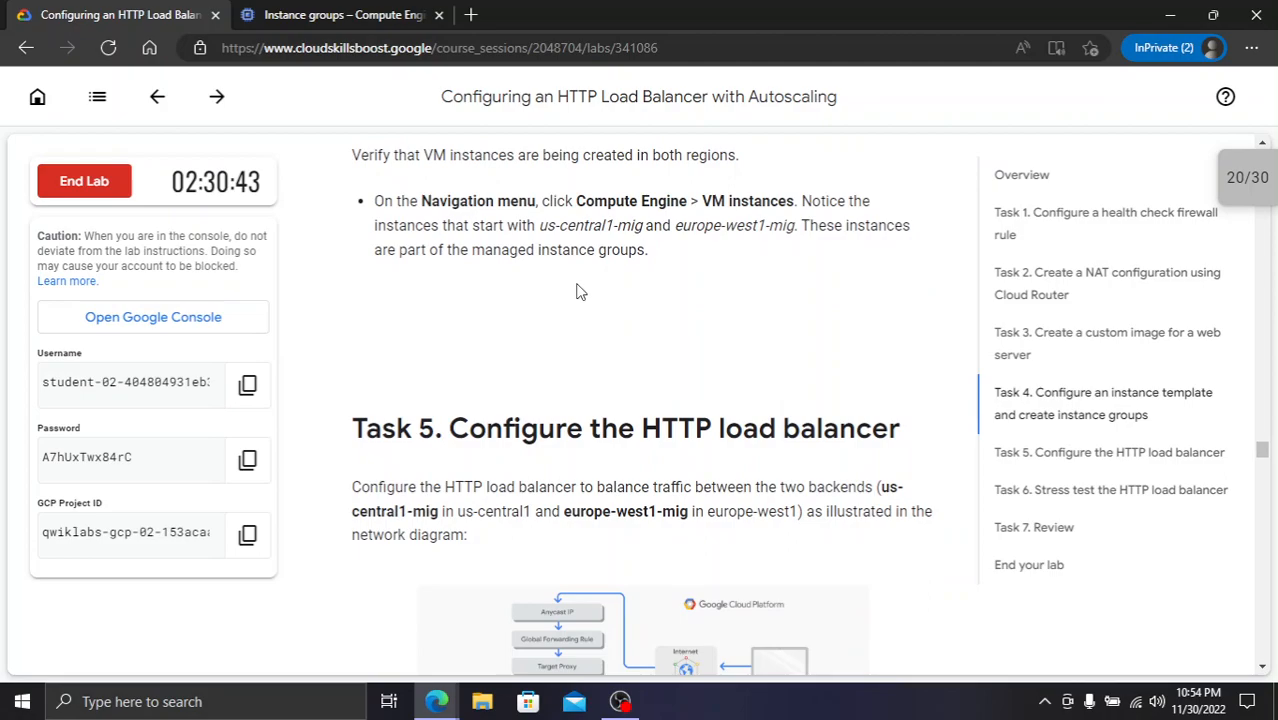
click(1092, 456)
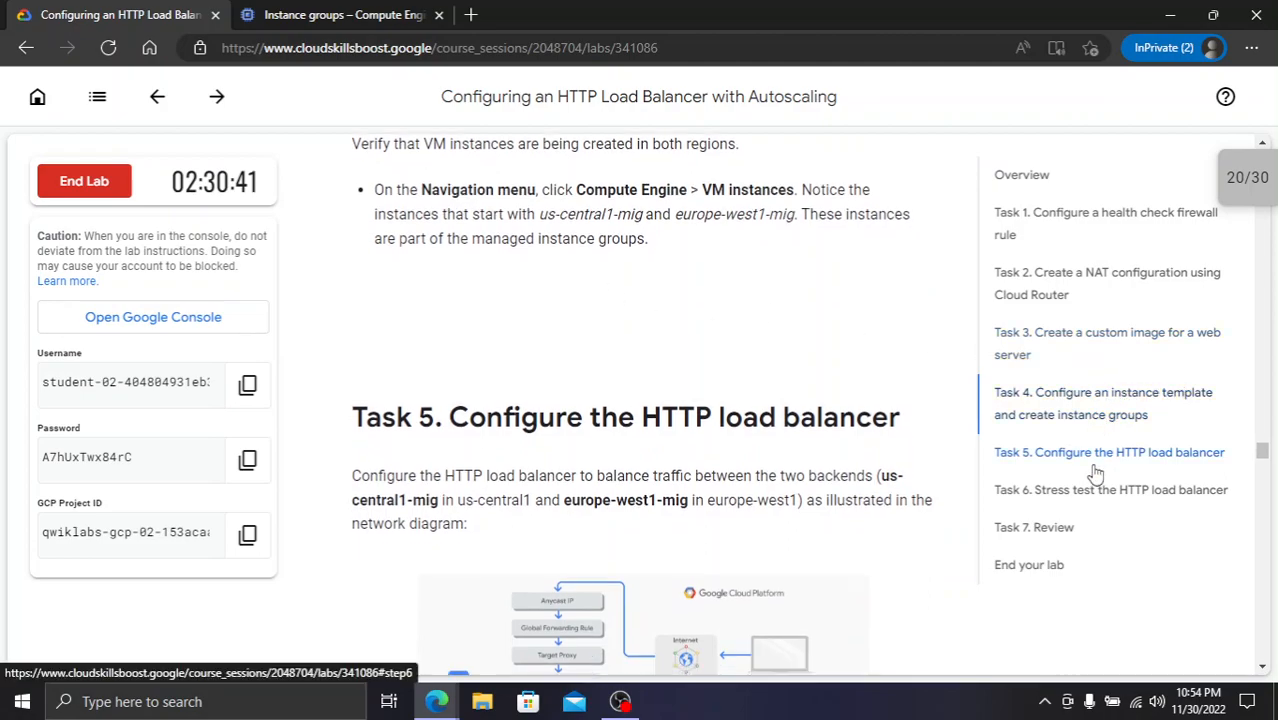
scroll(586, 354, down, 3)
scroll(586, 354, down, 3)
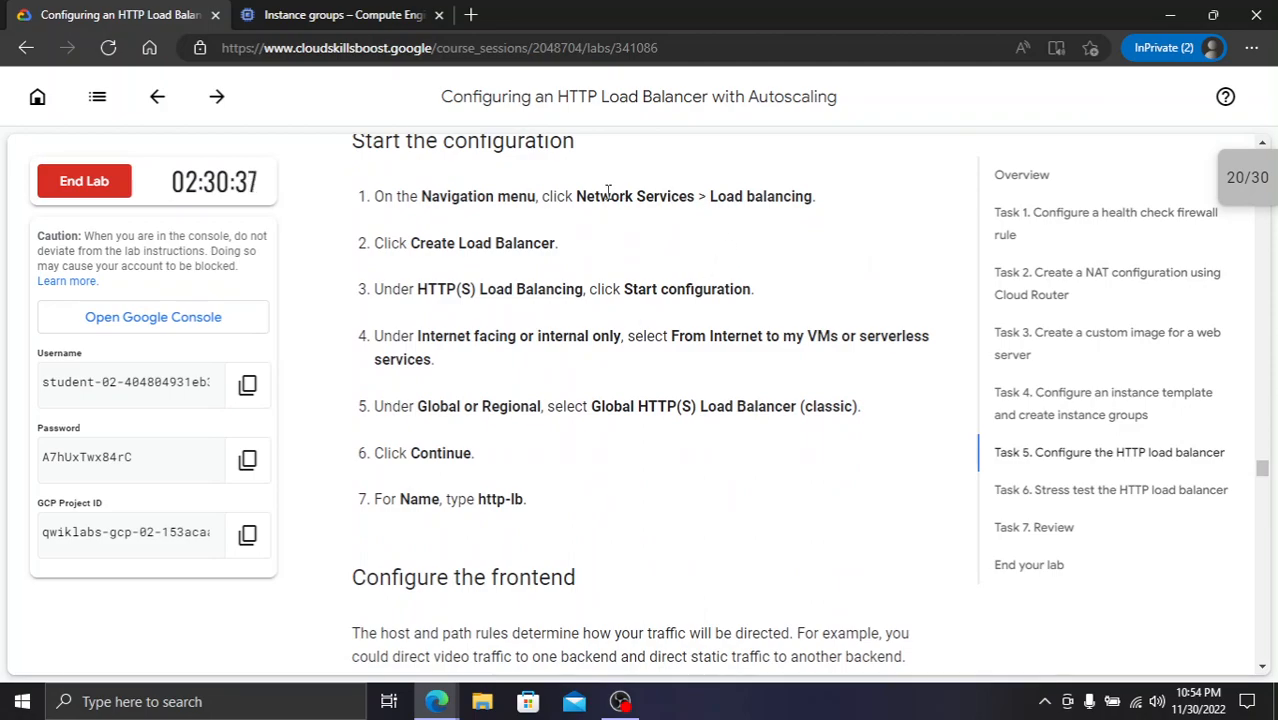
- Open the Load balancing page of Network services in the Google Cloud console
drag(577, 197, 689, 197)
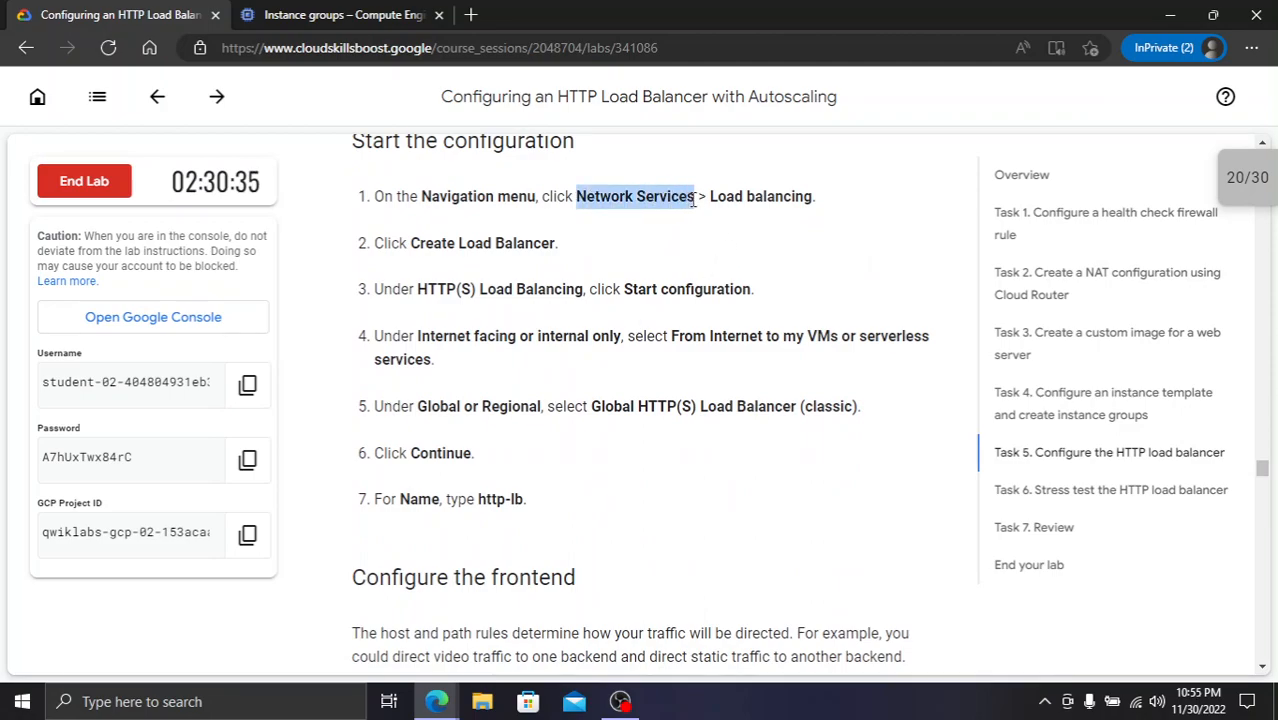
click(392, 10)
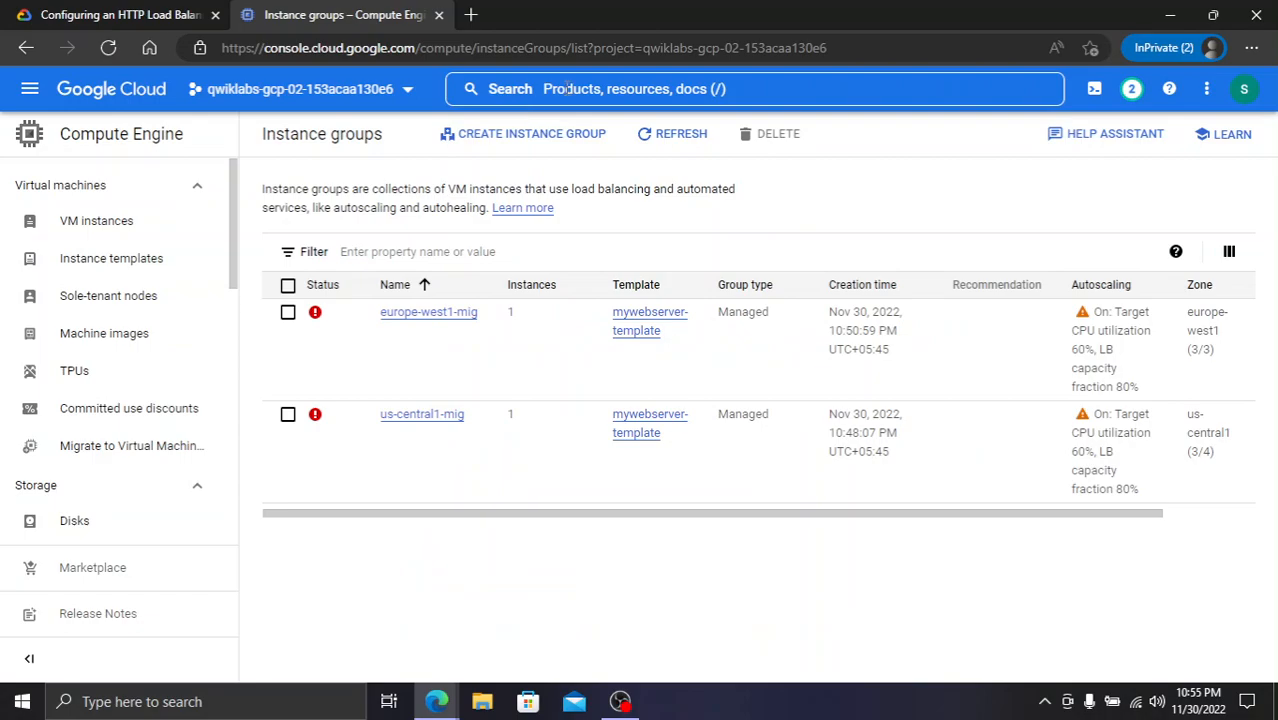
click(568, 88)
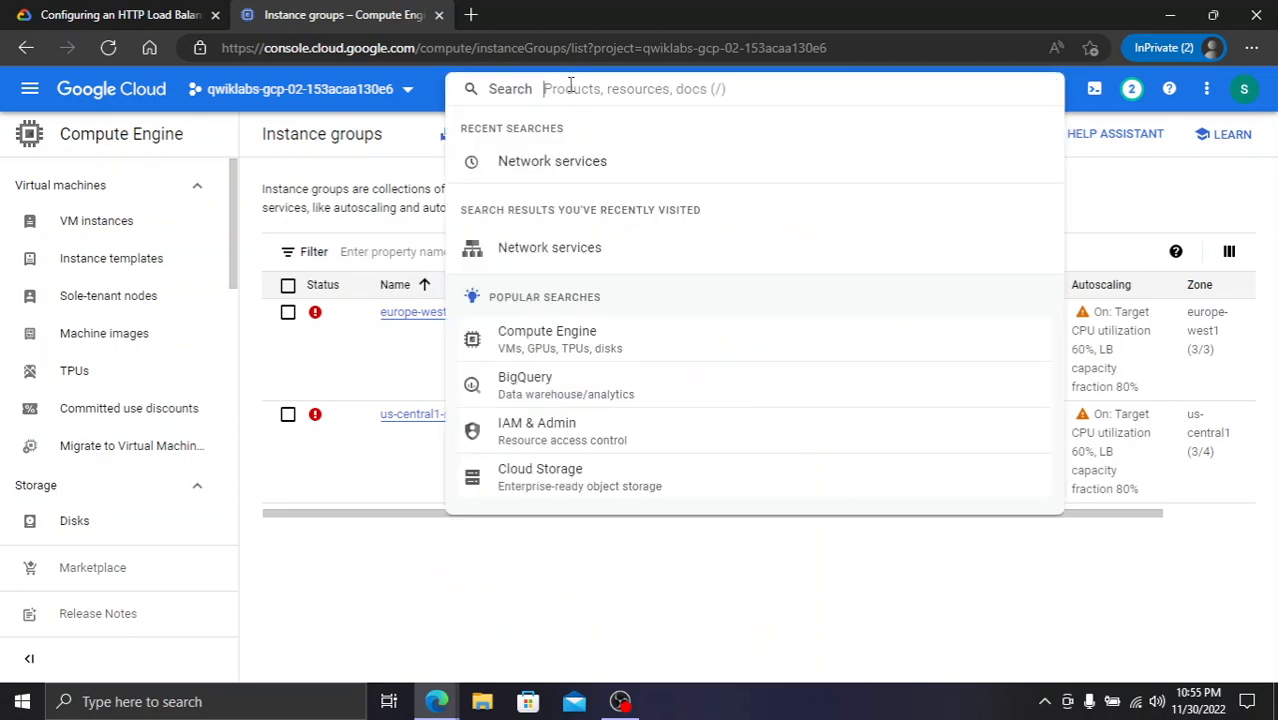
click(545, 162)
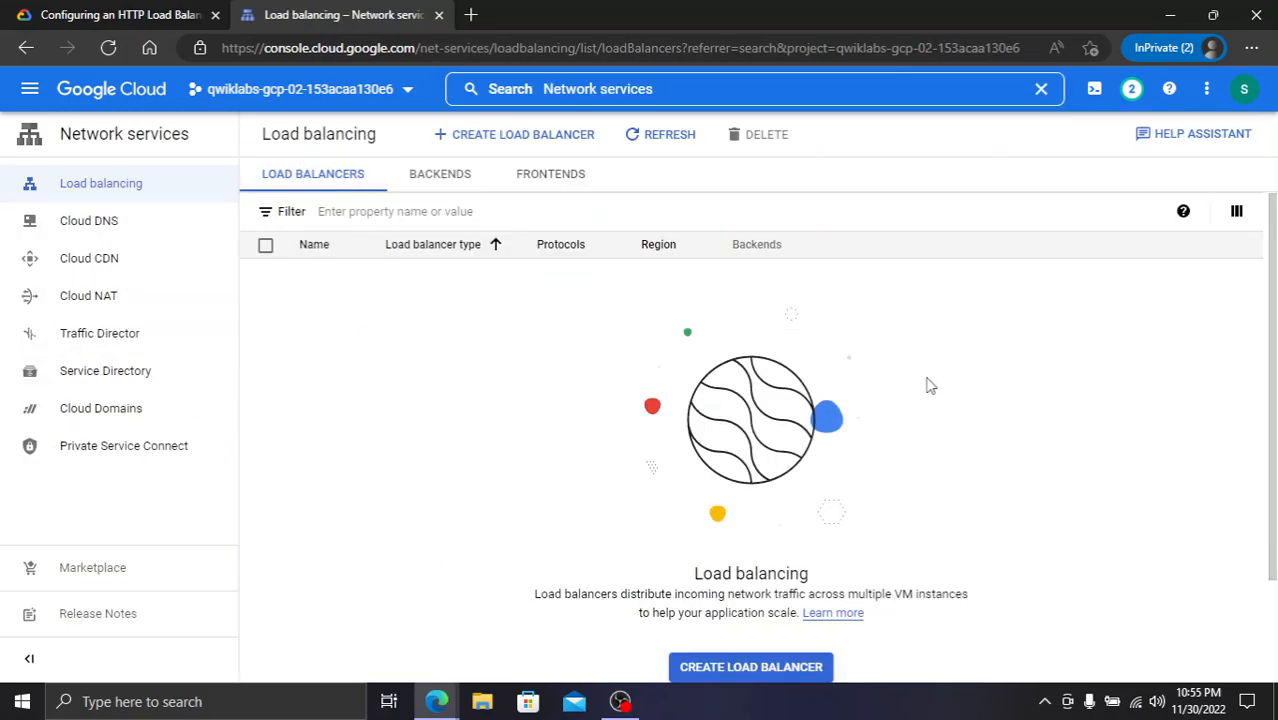
- Create a new load balancer following the lab instructions and start the HTTP(S) Load Balancing configuration
click(40, 14)
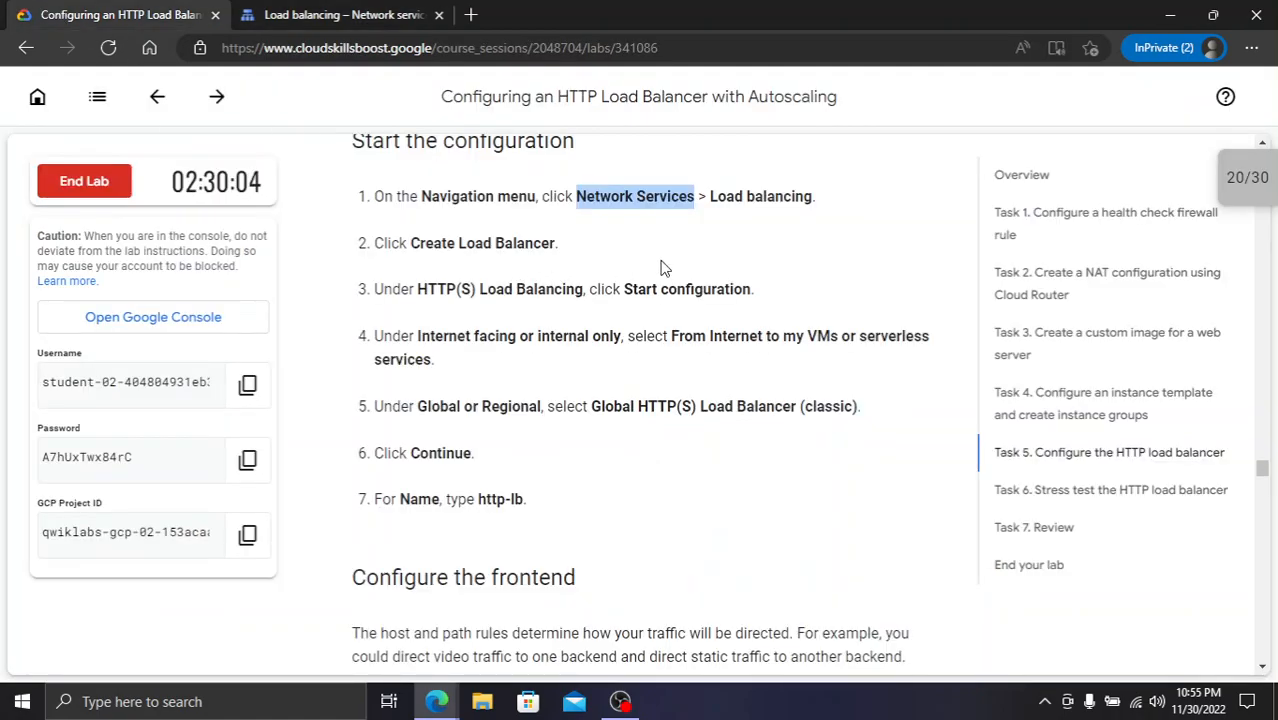
click(372, 14)
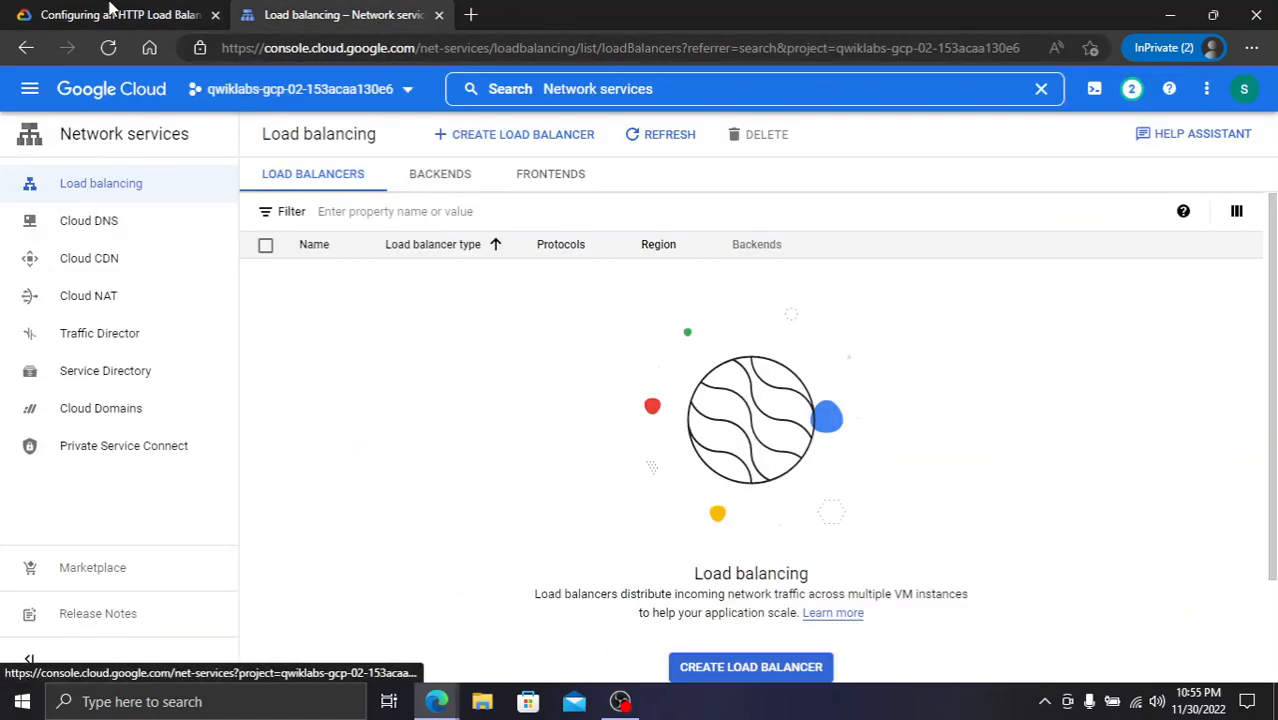
click(112, 12)
click(350, 12)
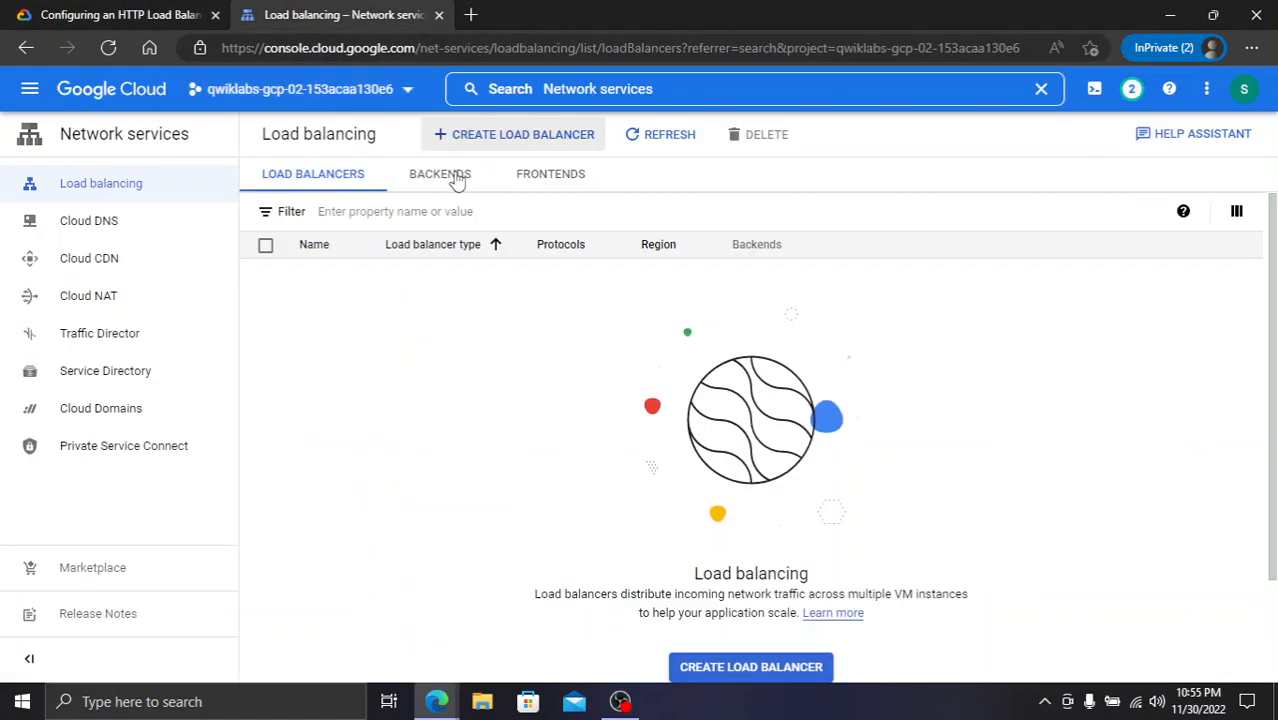
click(514, 134)
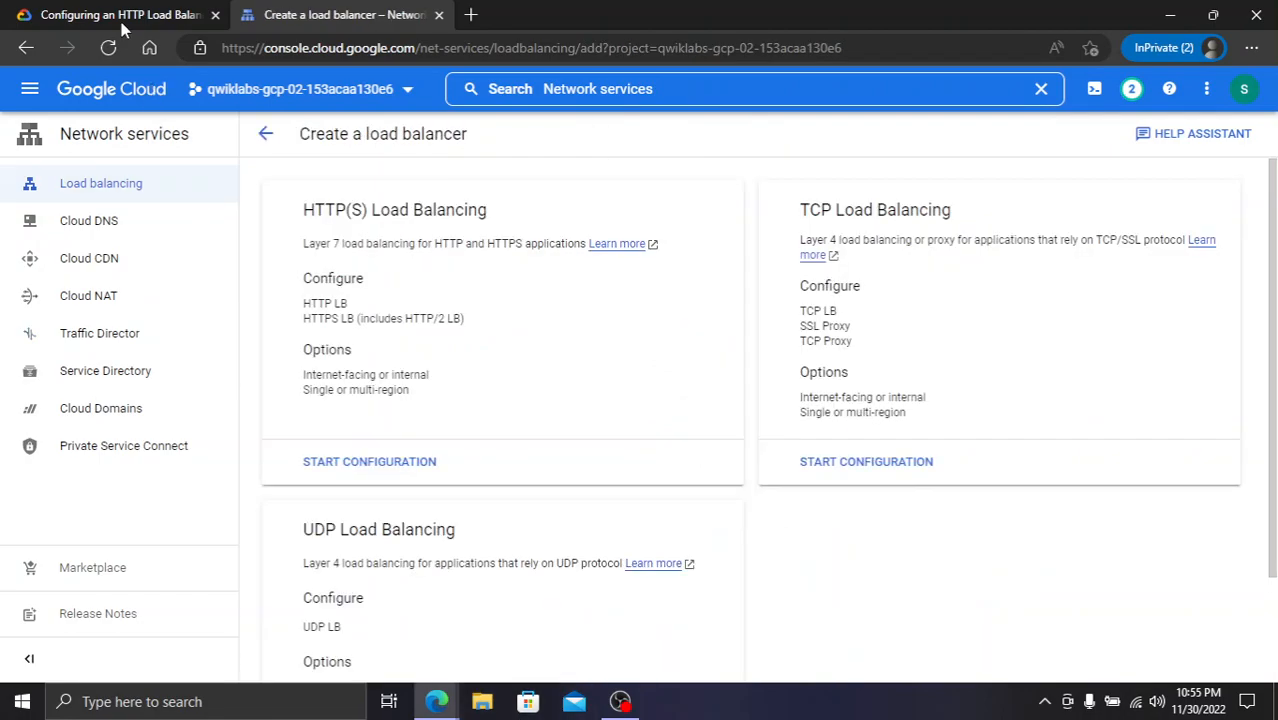
click(128, 18)
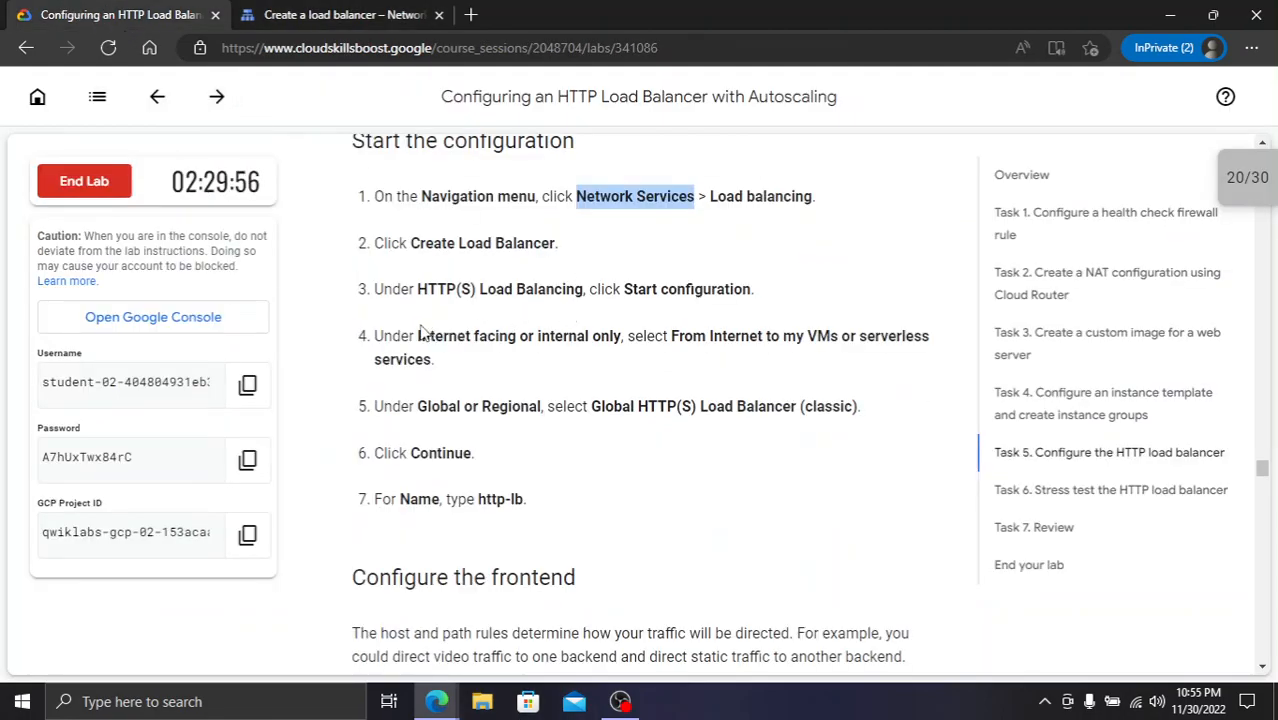
click(385, 14)
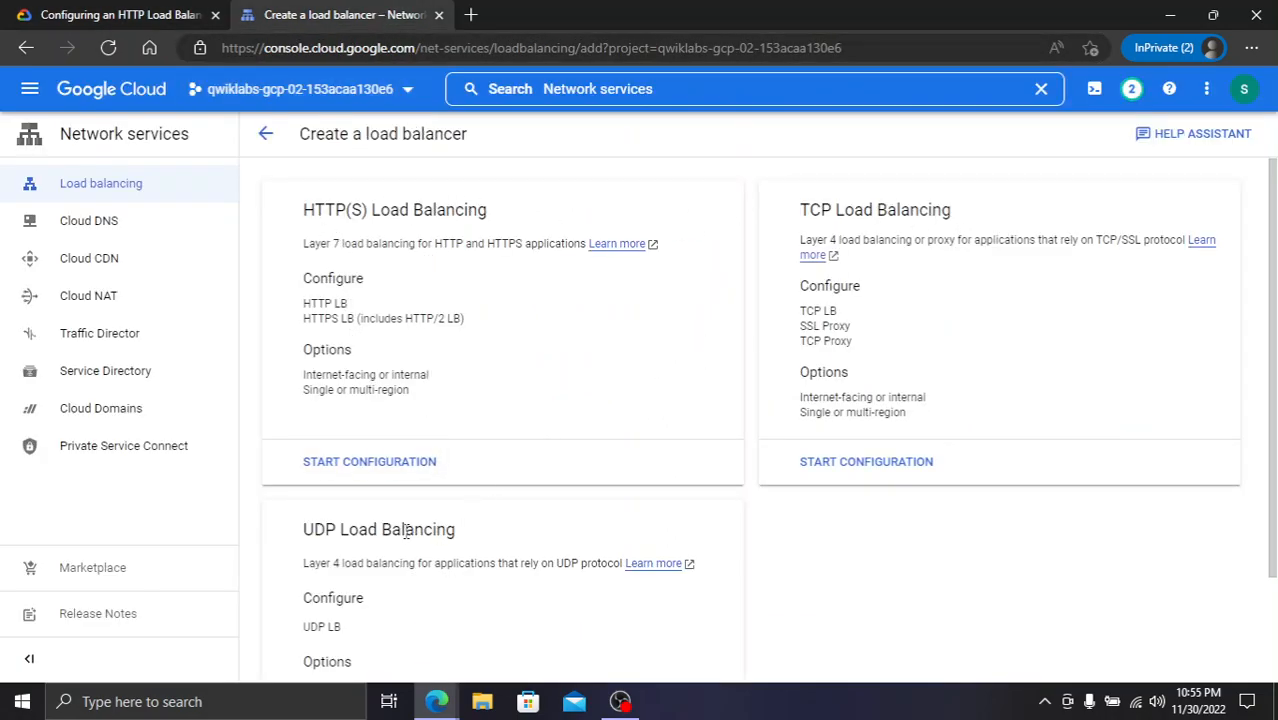
click(350, 470)
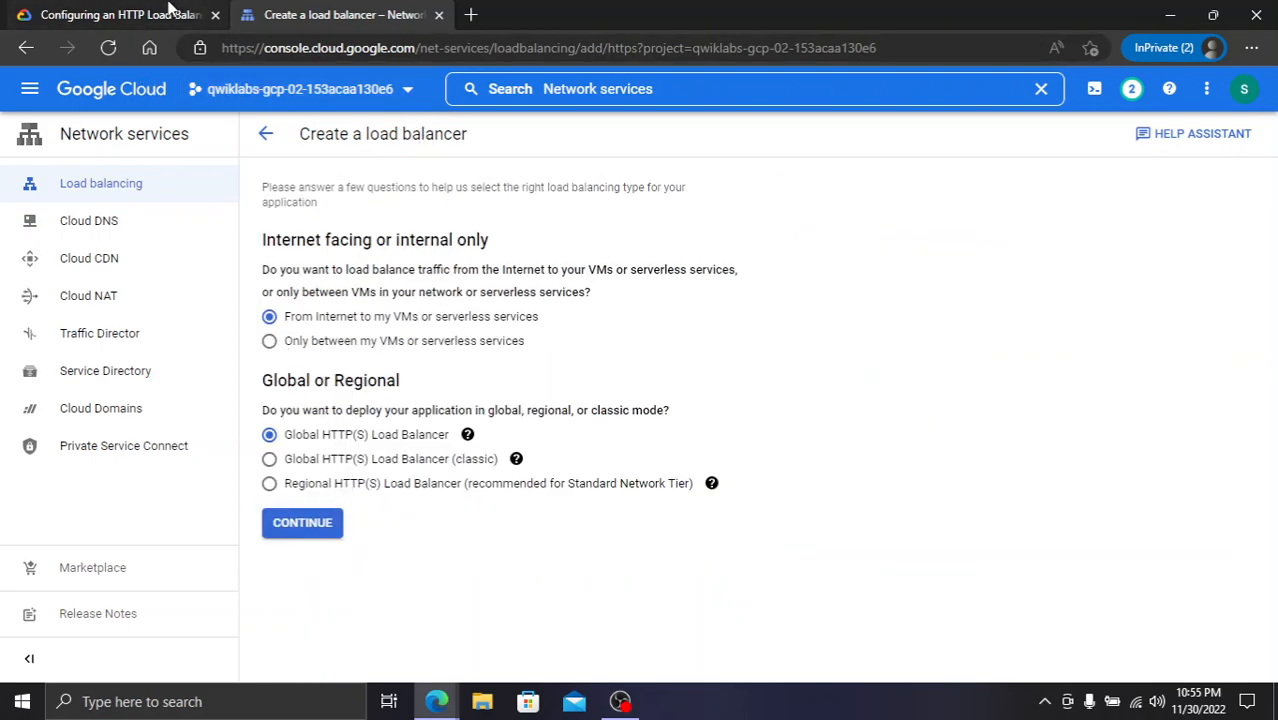
- Compare the lab's instructions for internet-facing and global or regional settings with the load balancer type options
click(170, 12)
drag(416, 289, 585, 290)
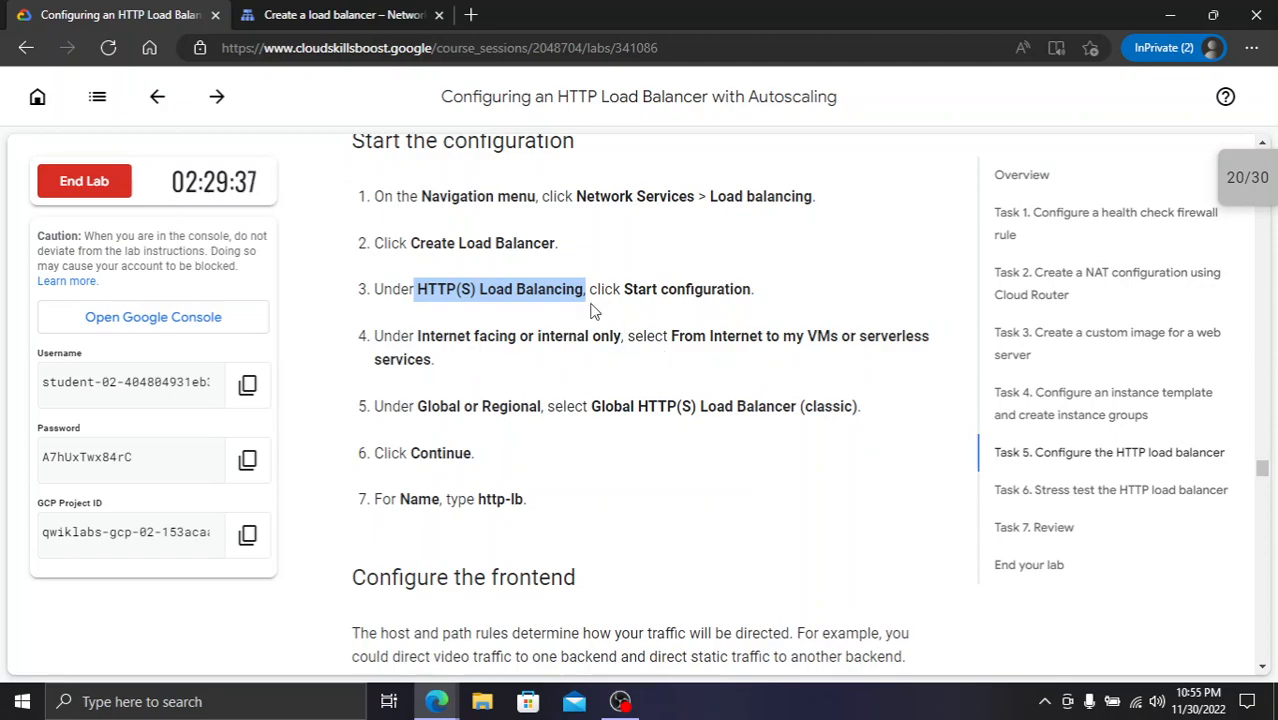
click(388, 14)
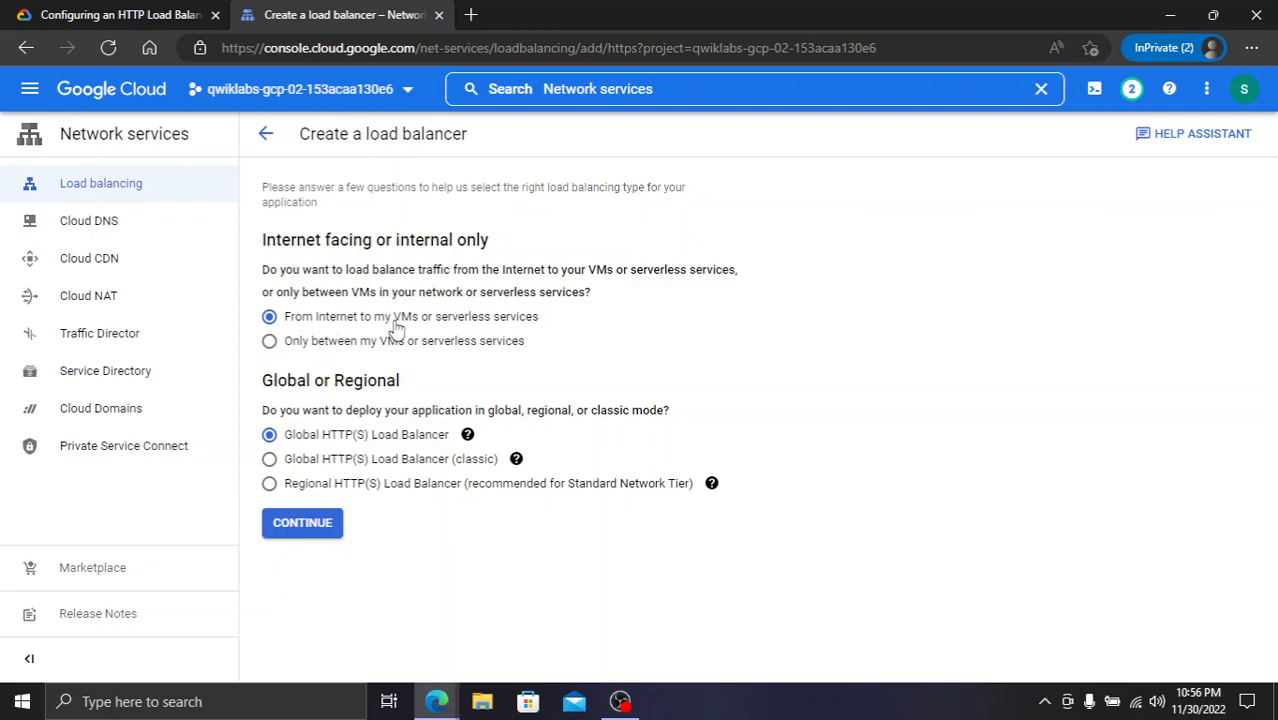
click(84, 10)
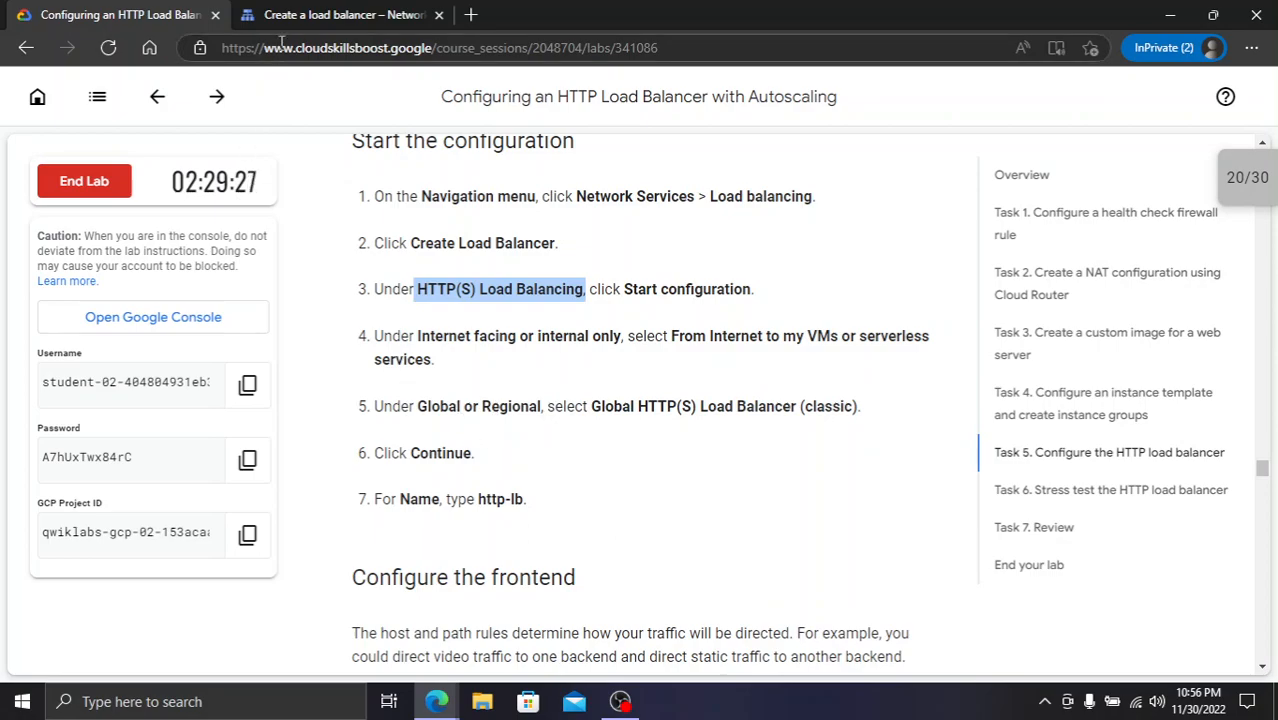
click(296, 9)
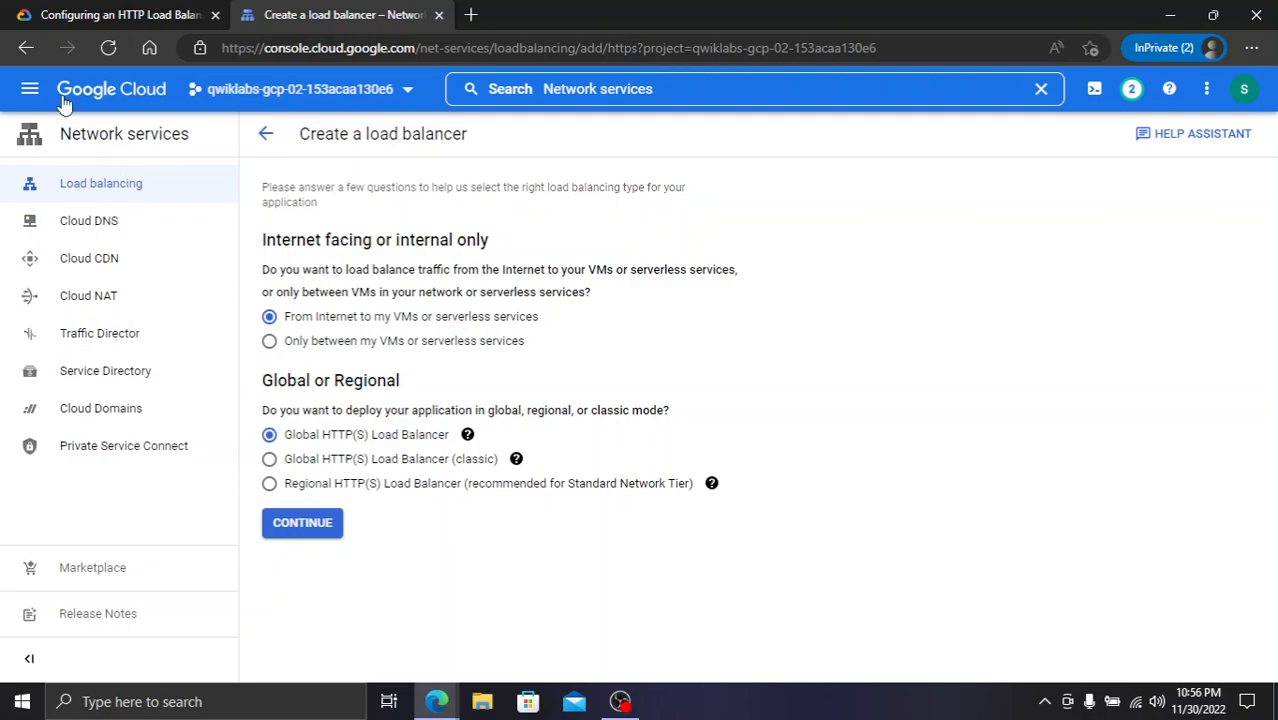
click(40, 9)
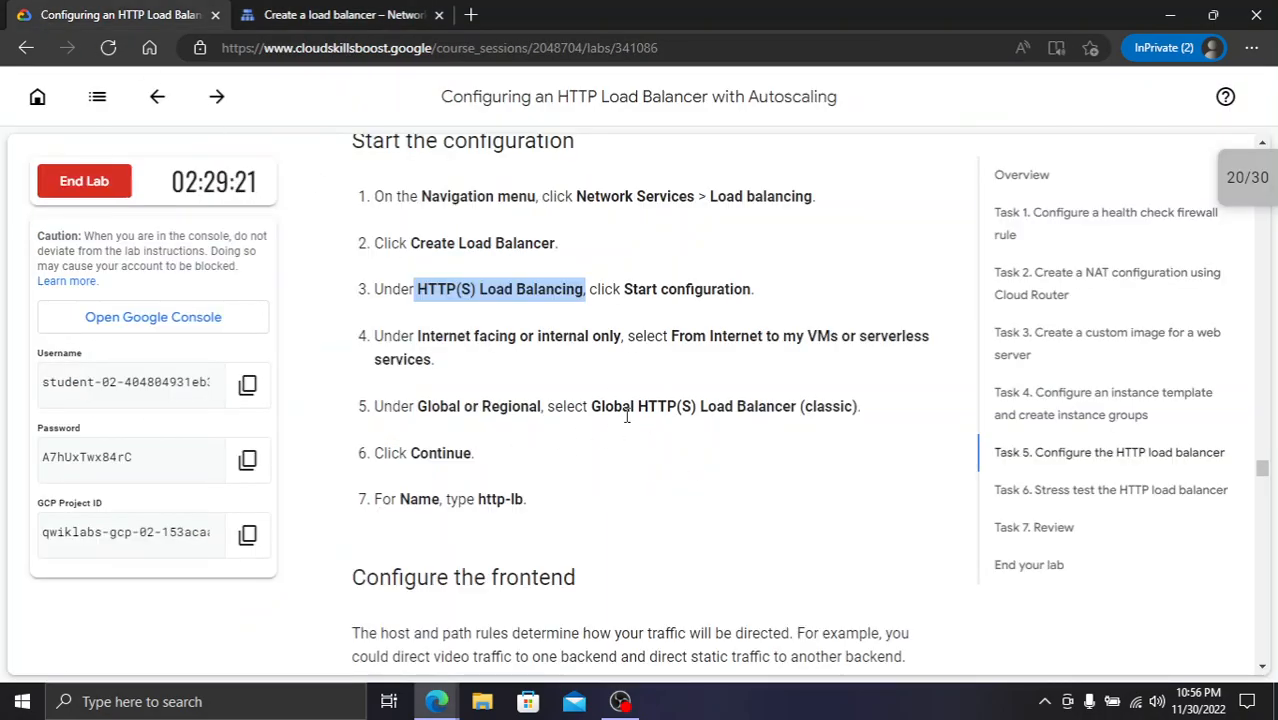
click(298, 10)
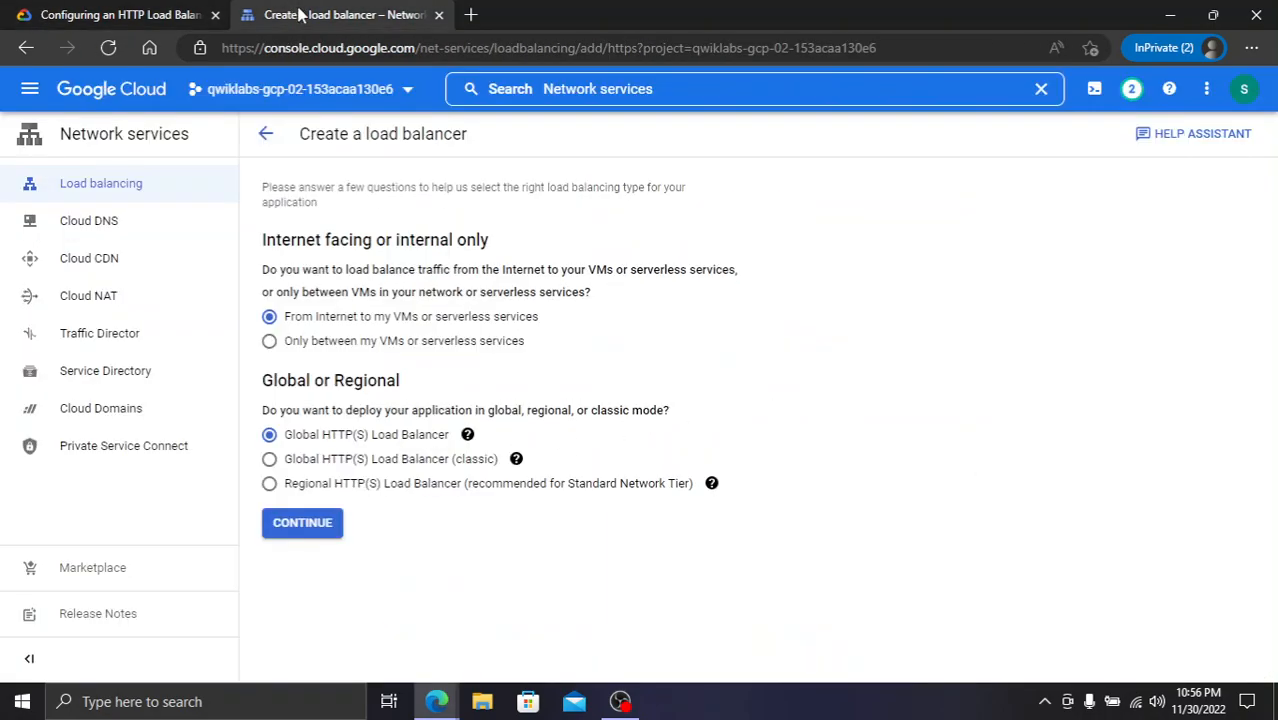
- Select Global HTTP(S) Load Balancer (classic) as the deployment mode and continue to the load balancer's configuration
click(440, 459)
click(75, 10)
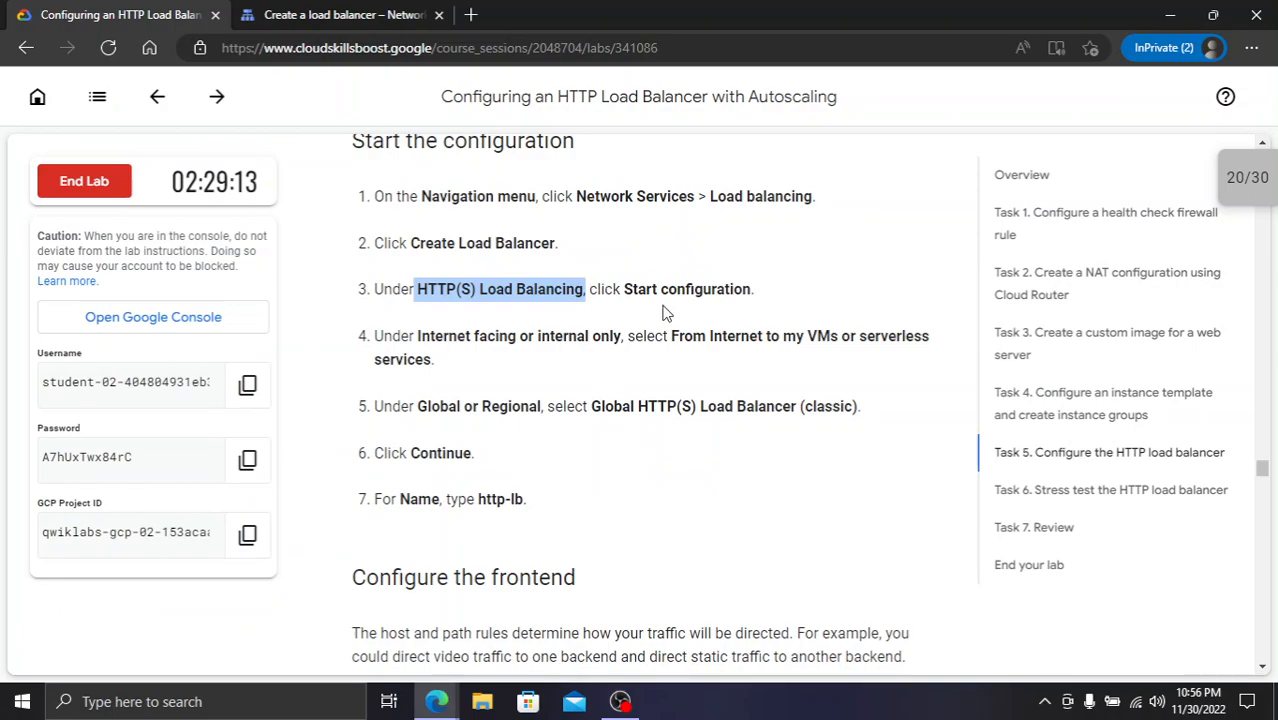
click(294, 12)
click(332, 526)
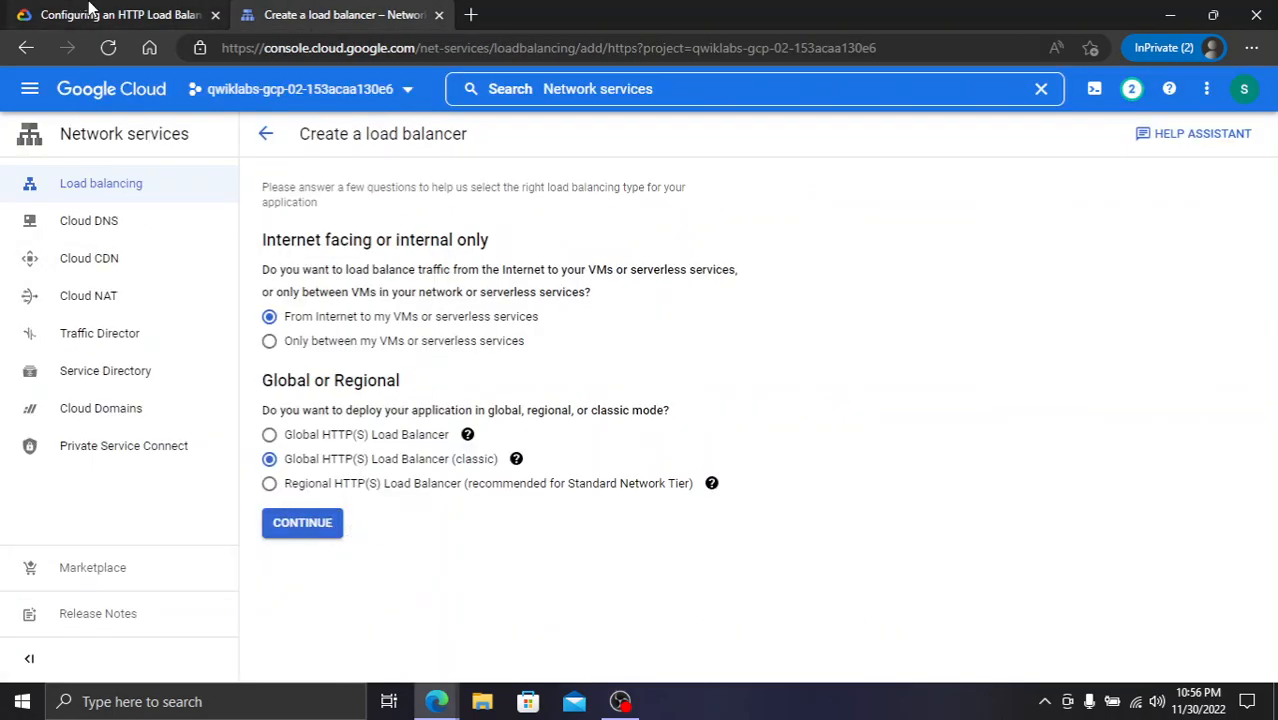
click(294, 532)
- Name the new classic HTTP(S) load balancer http-lb as given in the lab instructions
click(130, 15)
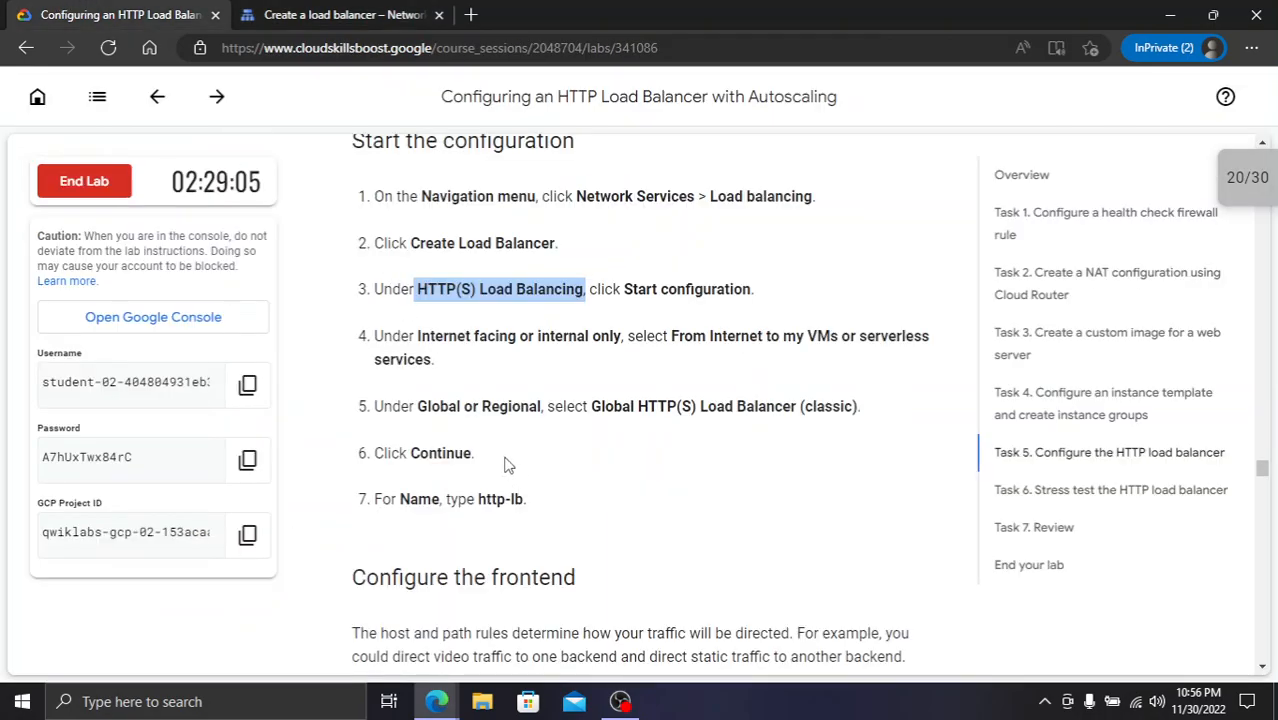
drag(524, 498, 494, 497)
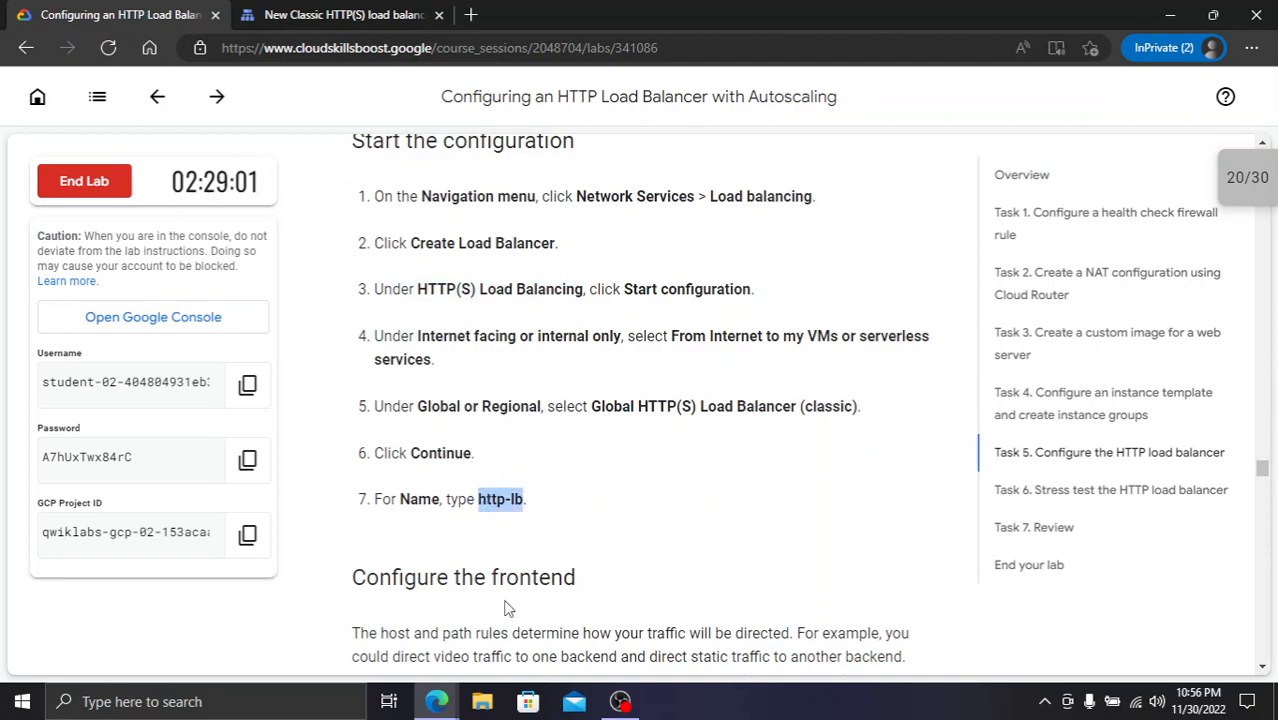
click(340, 15)
click(364, 196)
text(http-lb)
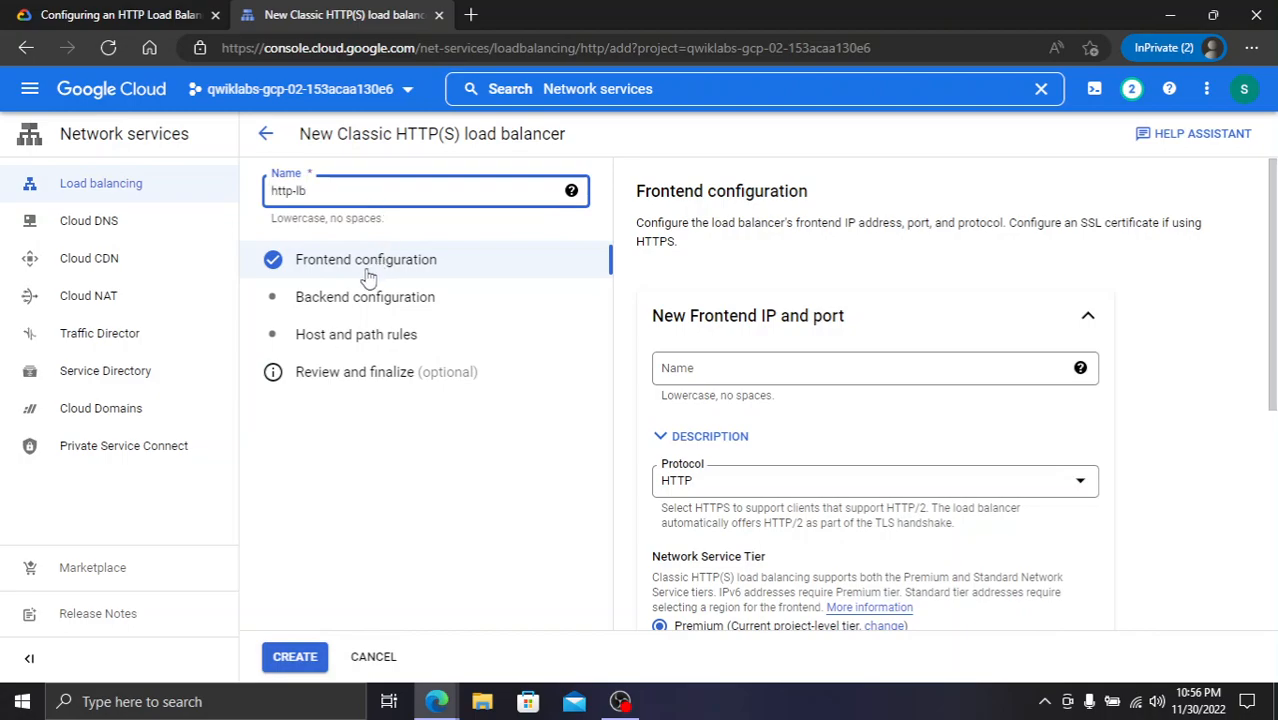
- Compare the lab's frontend property table with the protocol and IP version settings of the new frontend
click(160, 14)
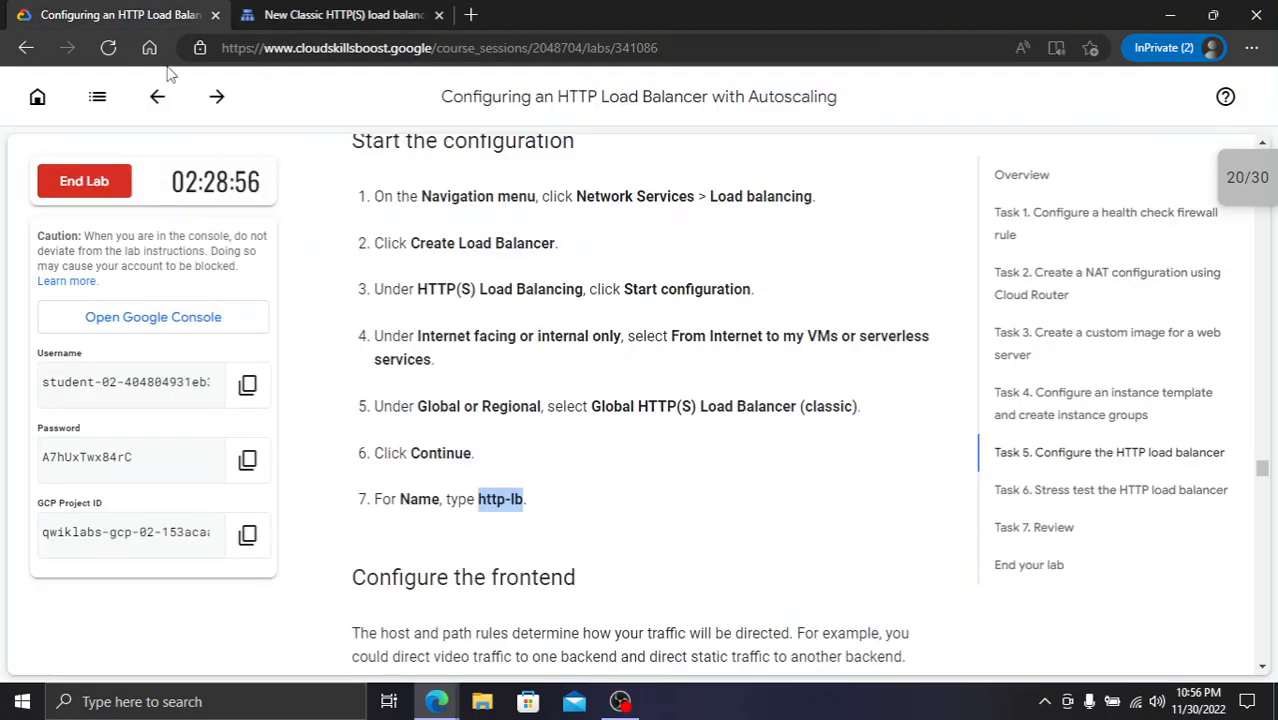
scroll(641, 477, down, 3)
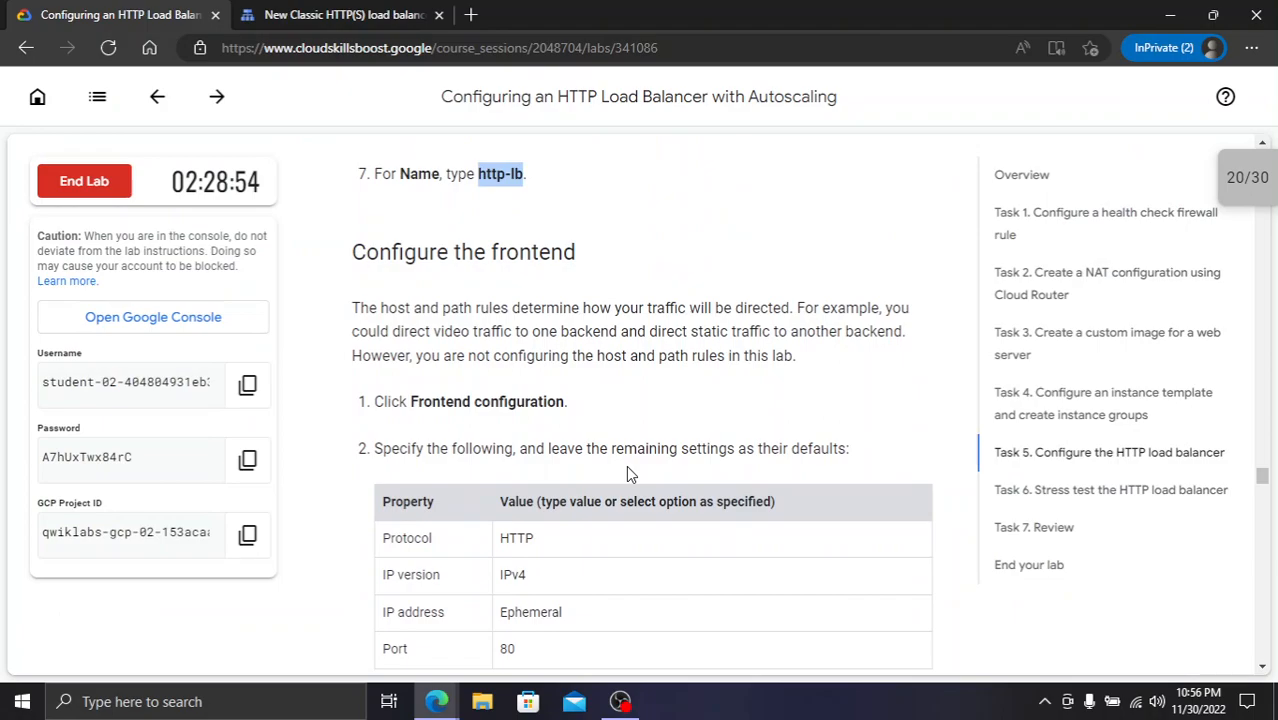
scroll(477, 331, down, 1)
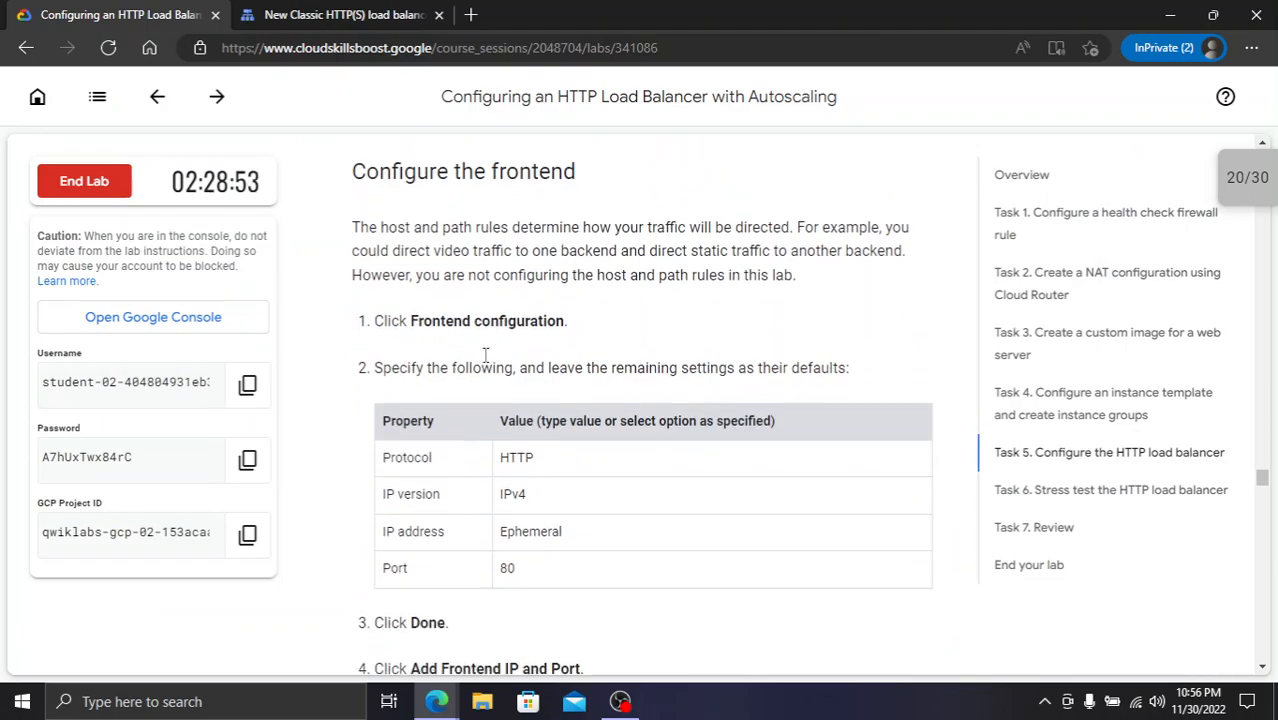
click(323, 14)
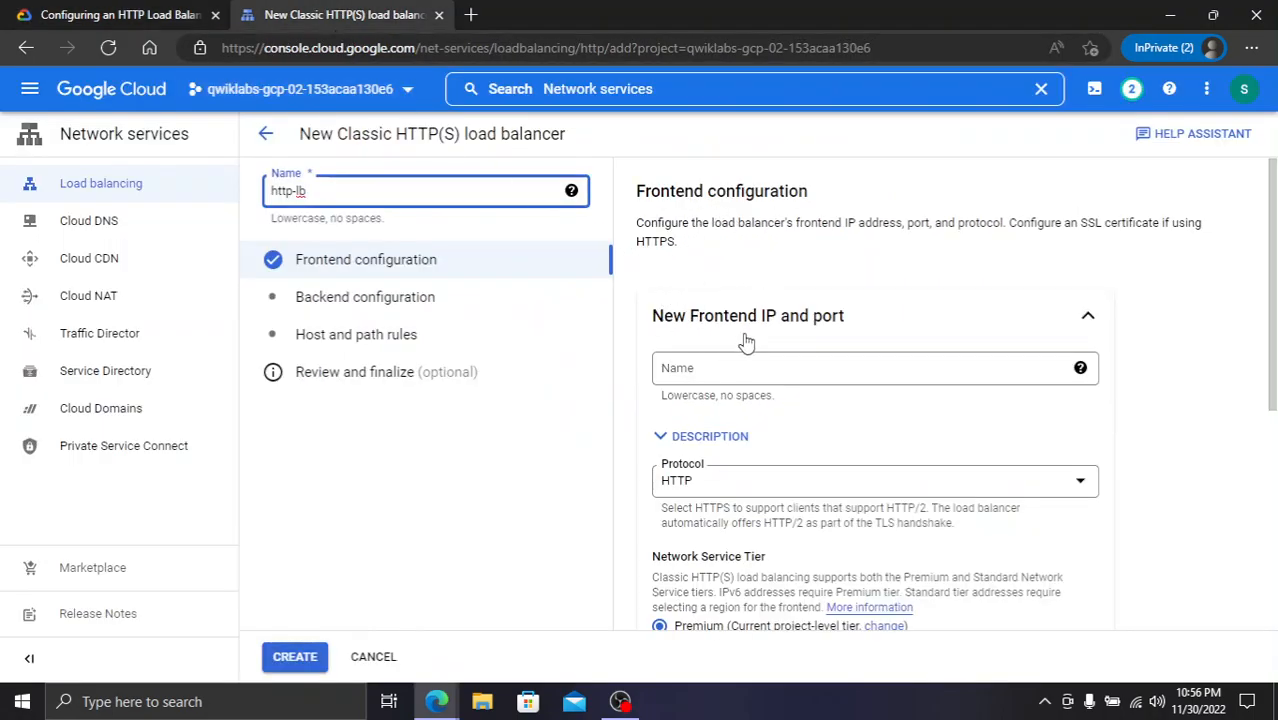
scroll(830, 390, down, 1)
click(843, 300)
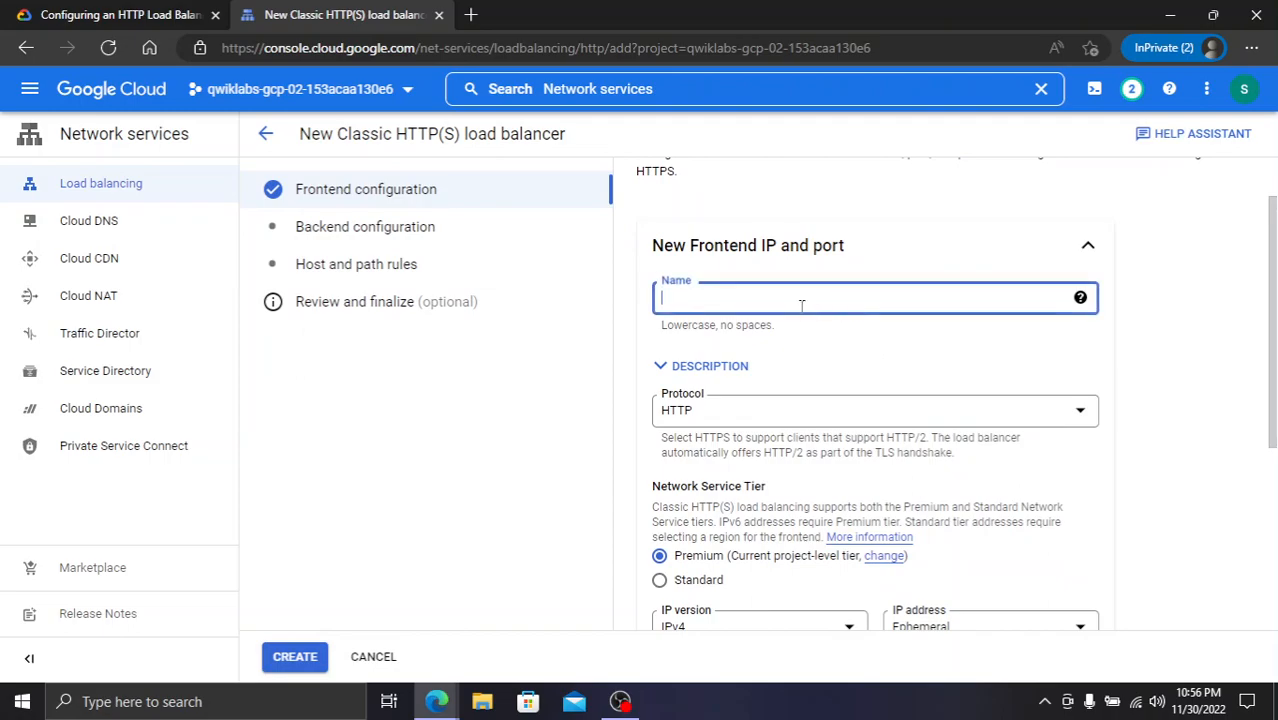
click(150, 14)
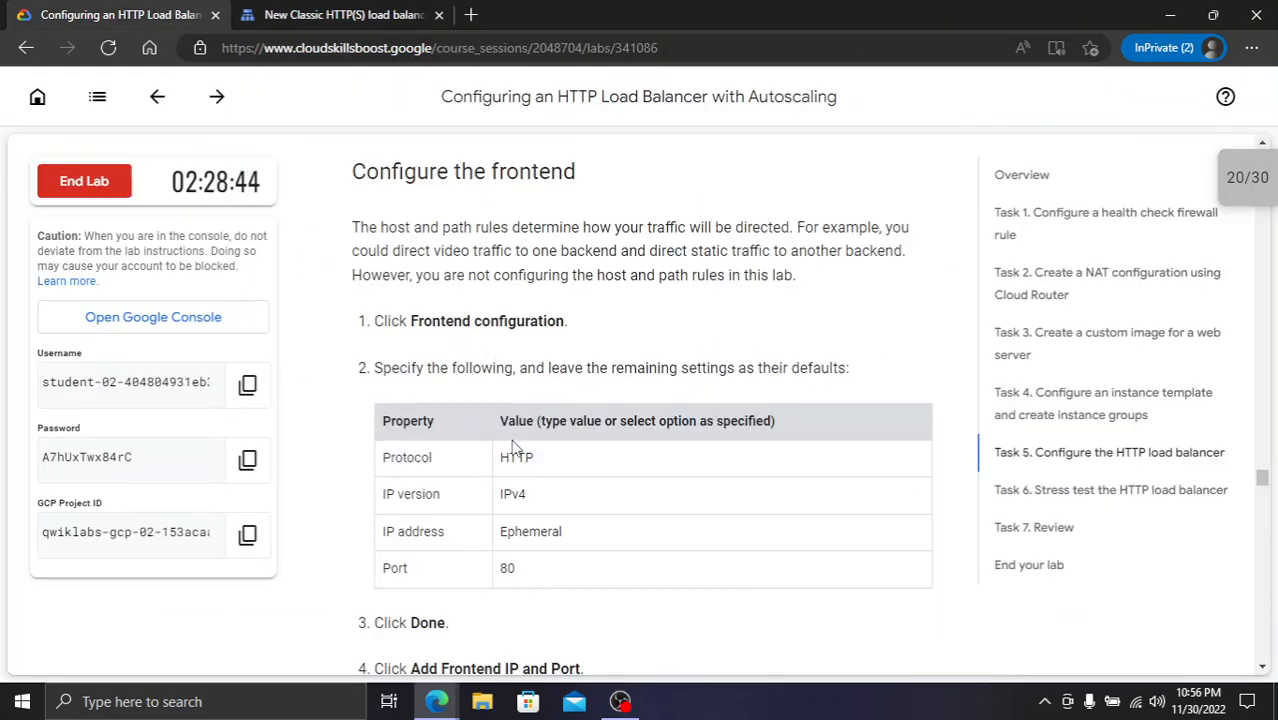
click(300, 14)
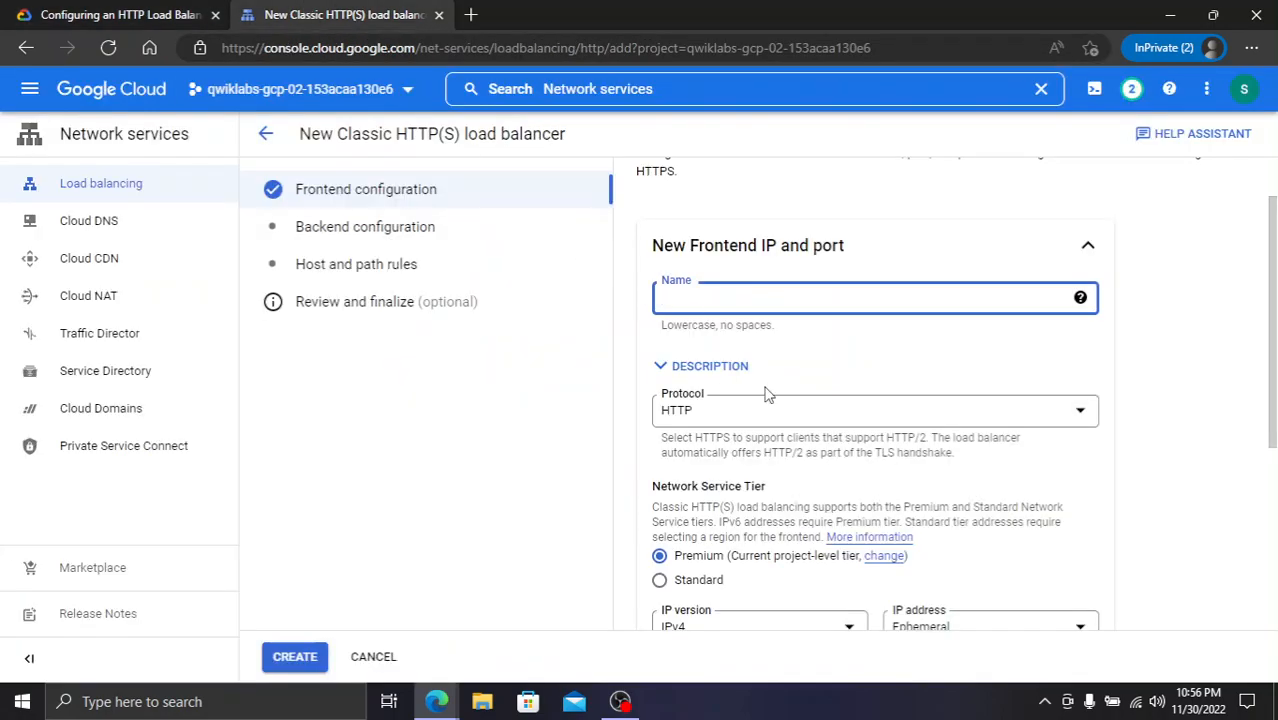
click(12, 10)
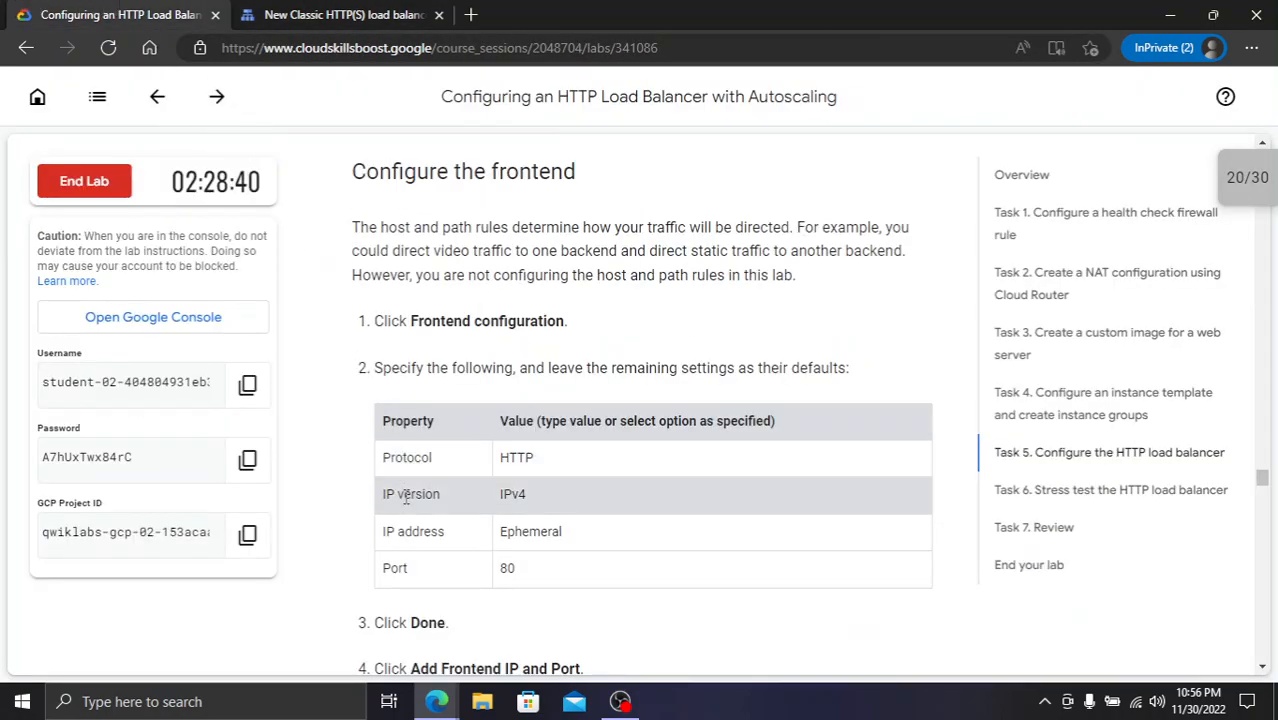
click(338, 16)
scroll(828, 505, down, 3)
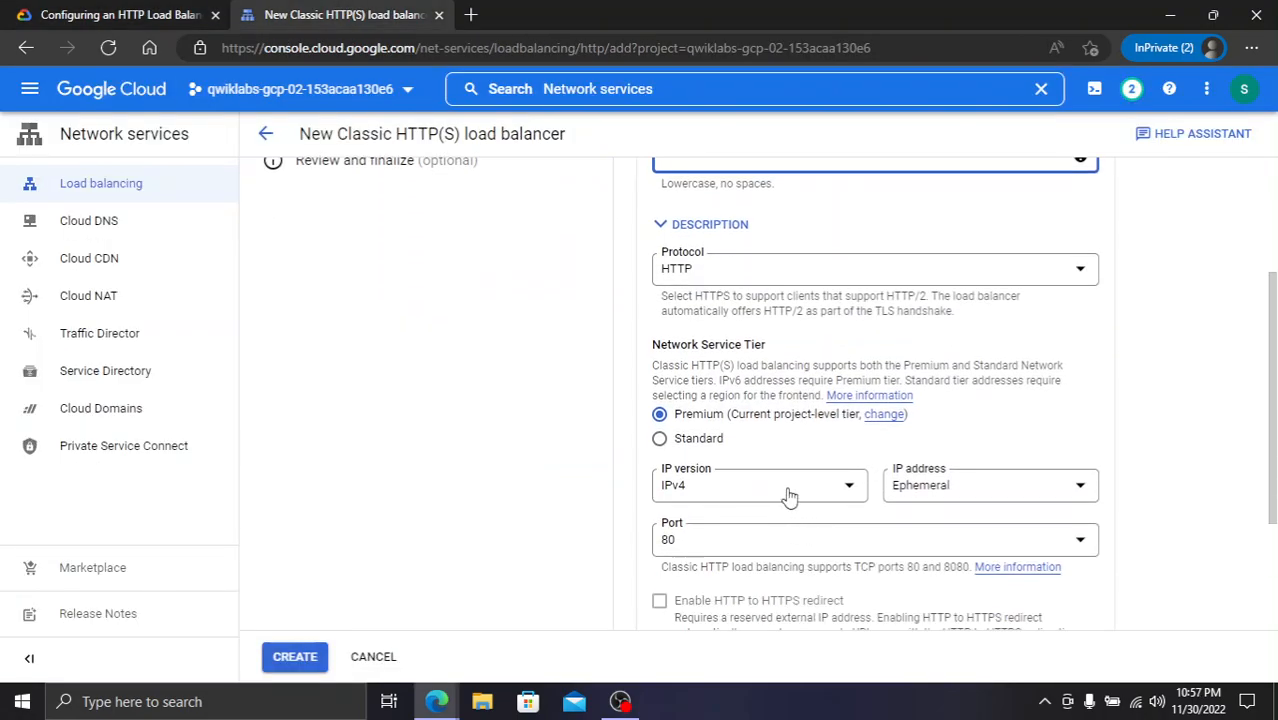
- Check the port against the lab's table and finish the first frontend with HTTP, IPv4, an ephemeral IP address and port 80
click(180, 15)
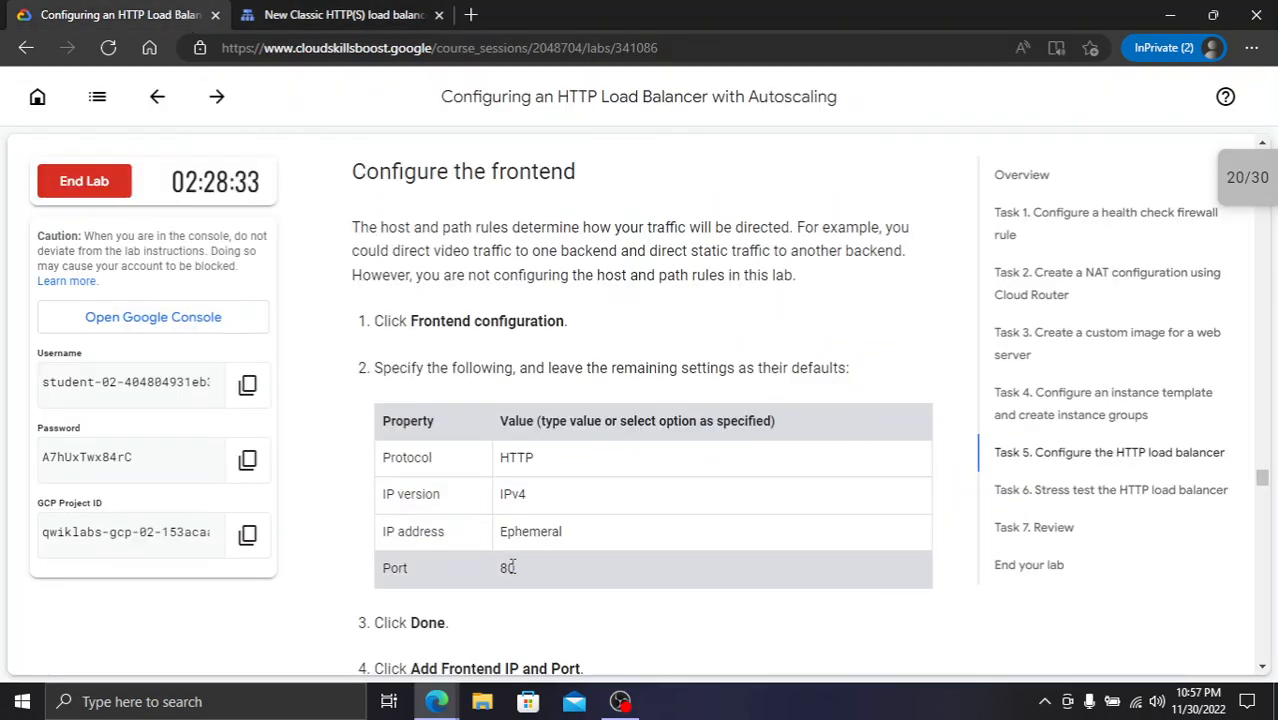
click(316, 10)
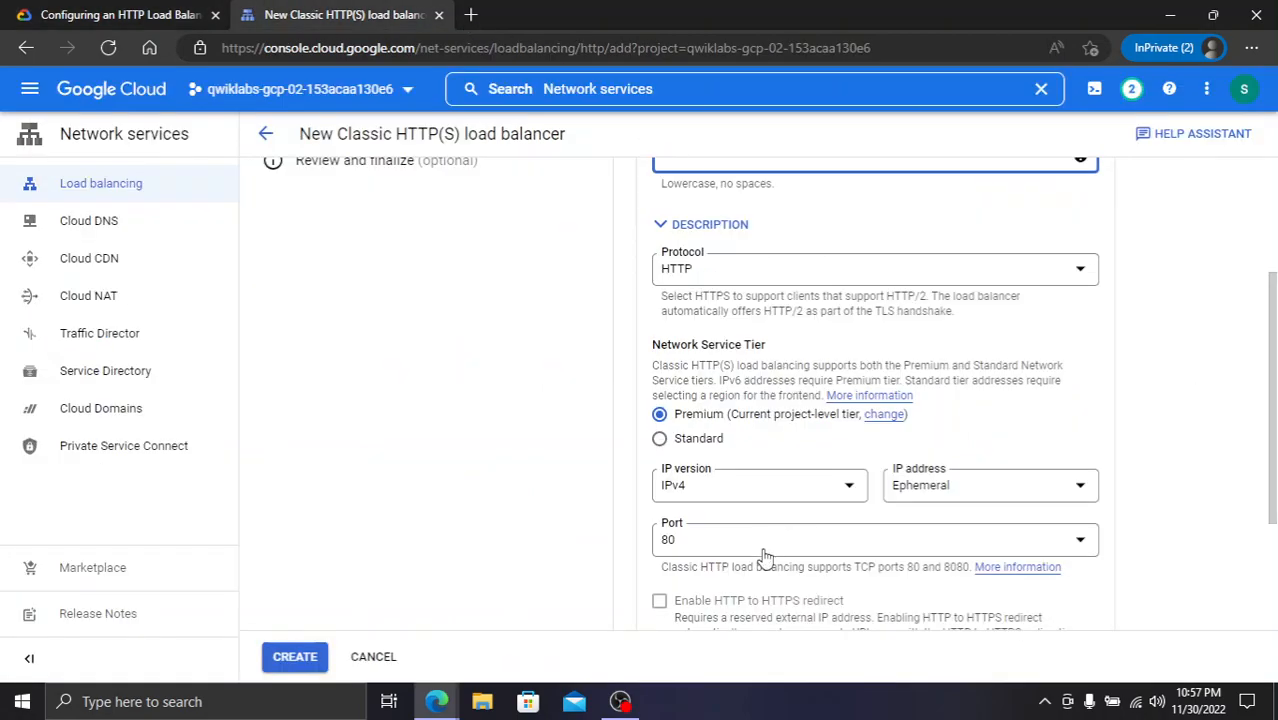
scroll(790, 545, down, 2)
click(1062, 510)
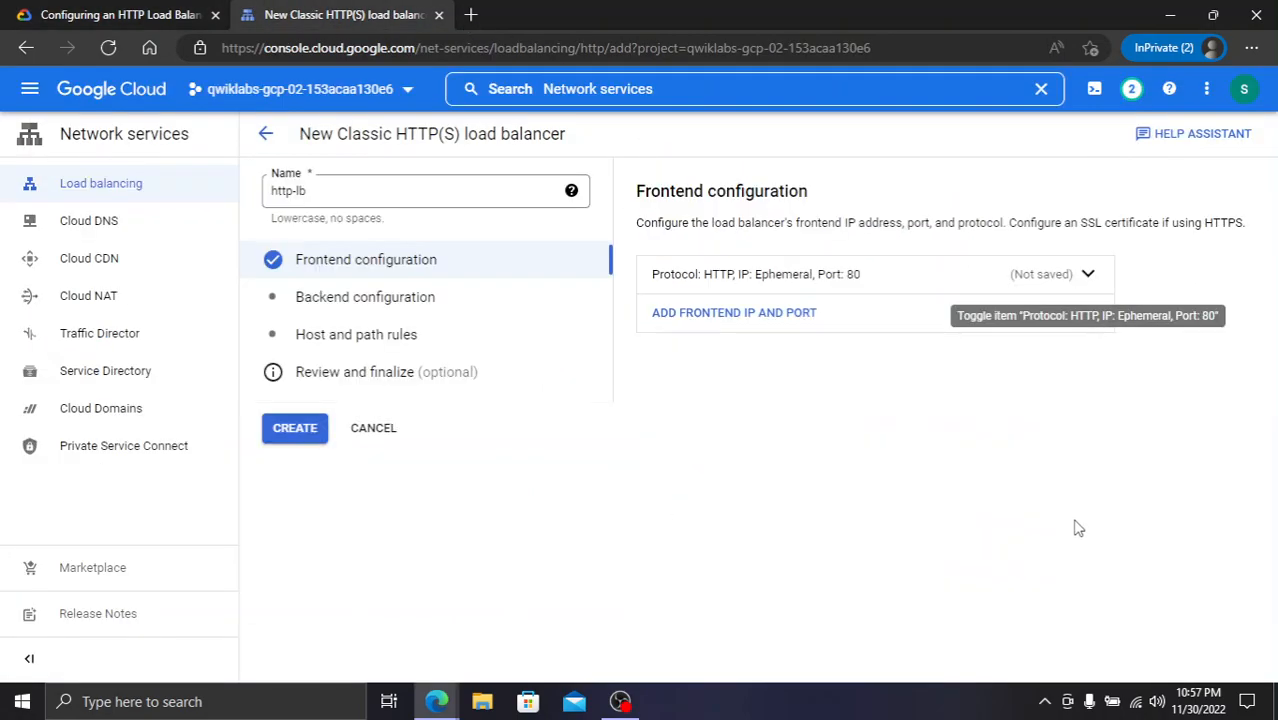
- Add a second frontend IP and port to the load balancer, following the lab instructions
click(120, 14)
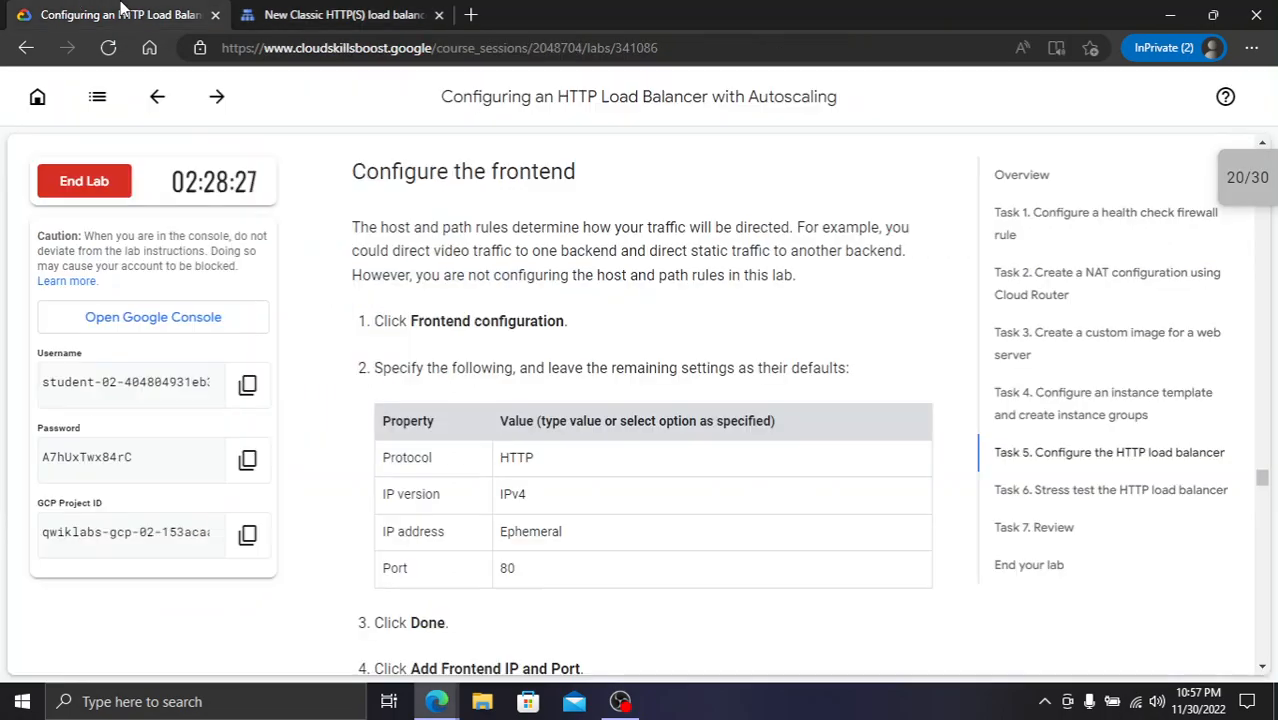
scroll(633, 411, down, 5)
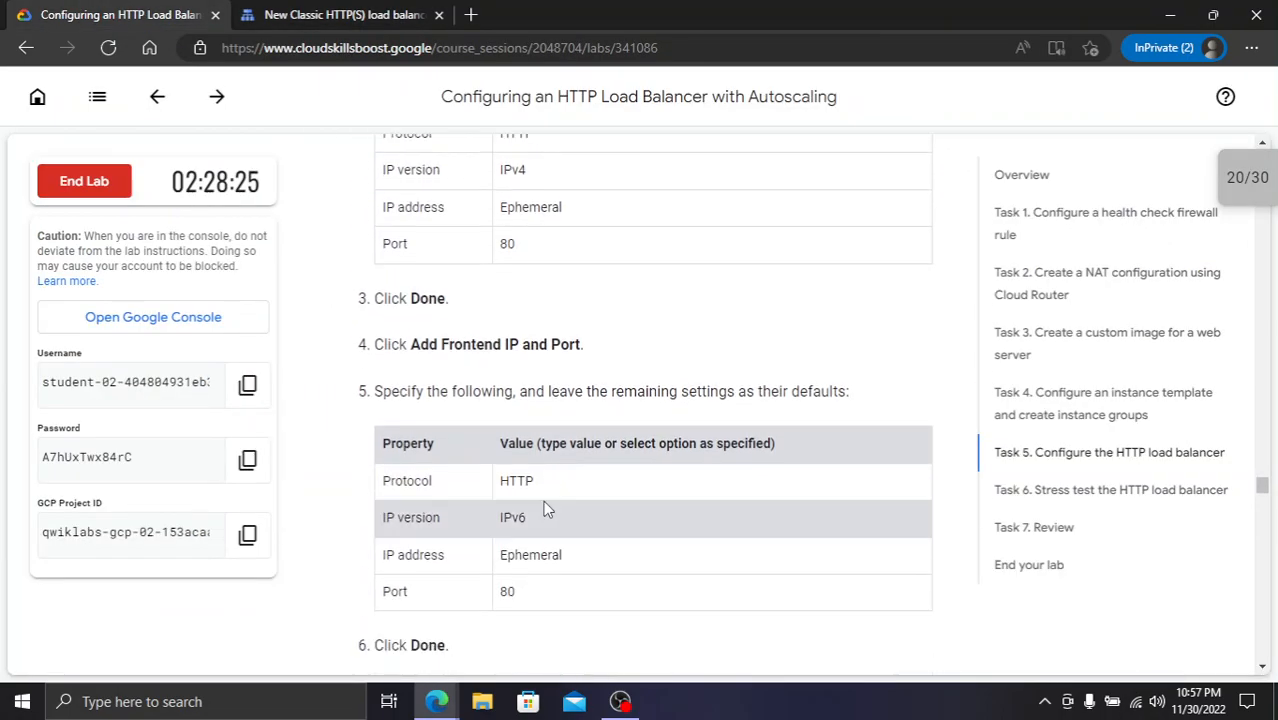
click(341, 10)
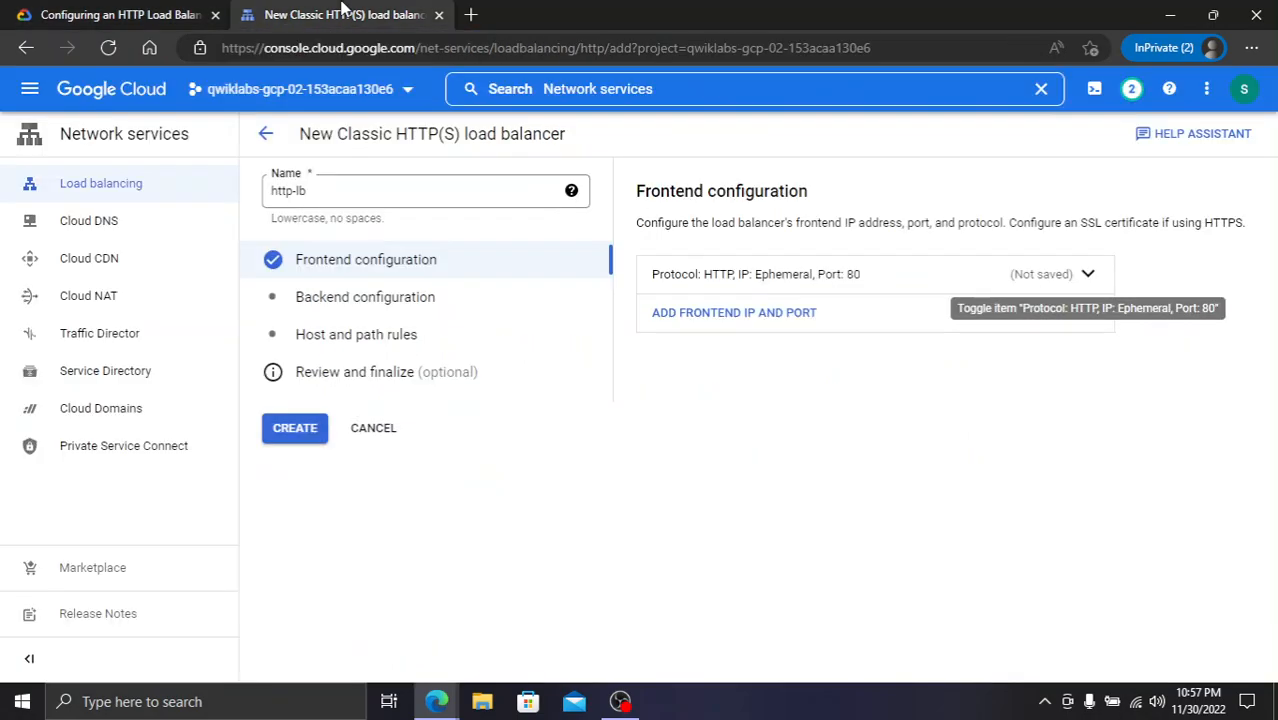
click(778, 315)
- Set the second frontend's IP version to IPv6 and finish it, keeping HTTP, the ephemeral IP address and port 80
click(150, 14)
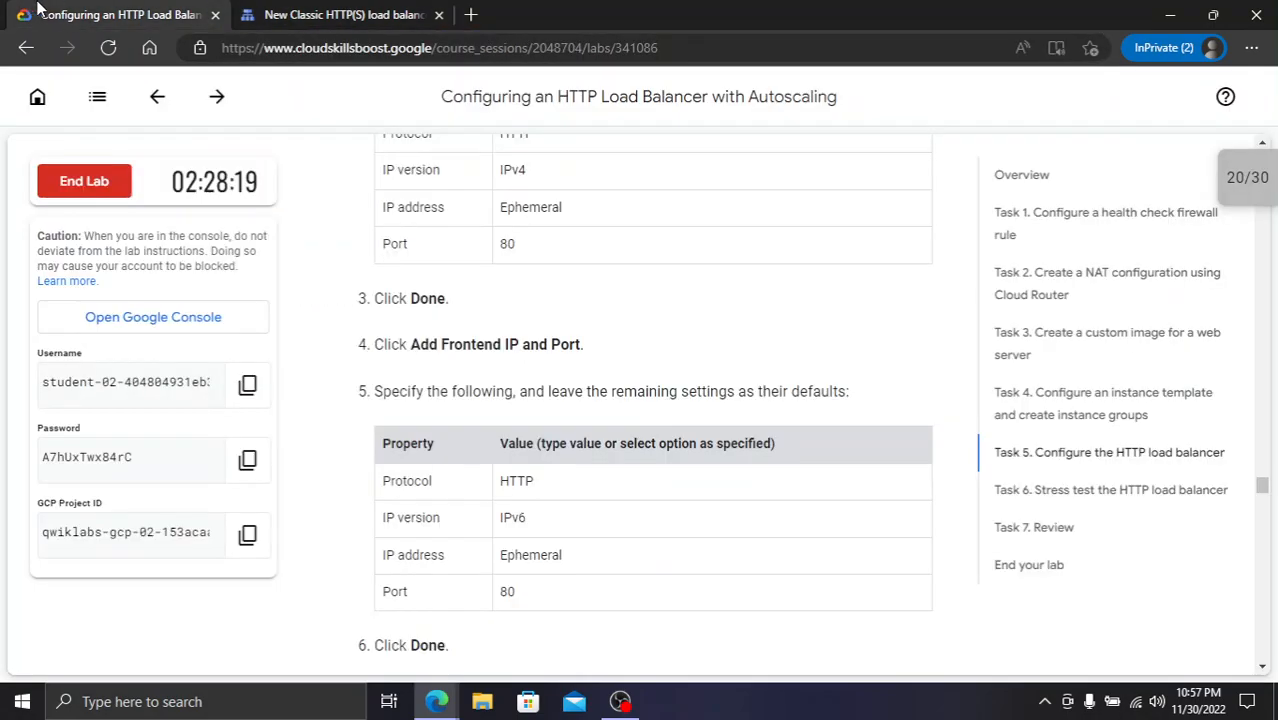
scroll(575, 532, down, 3)
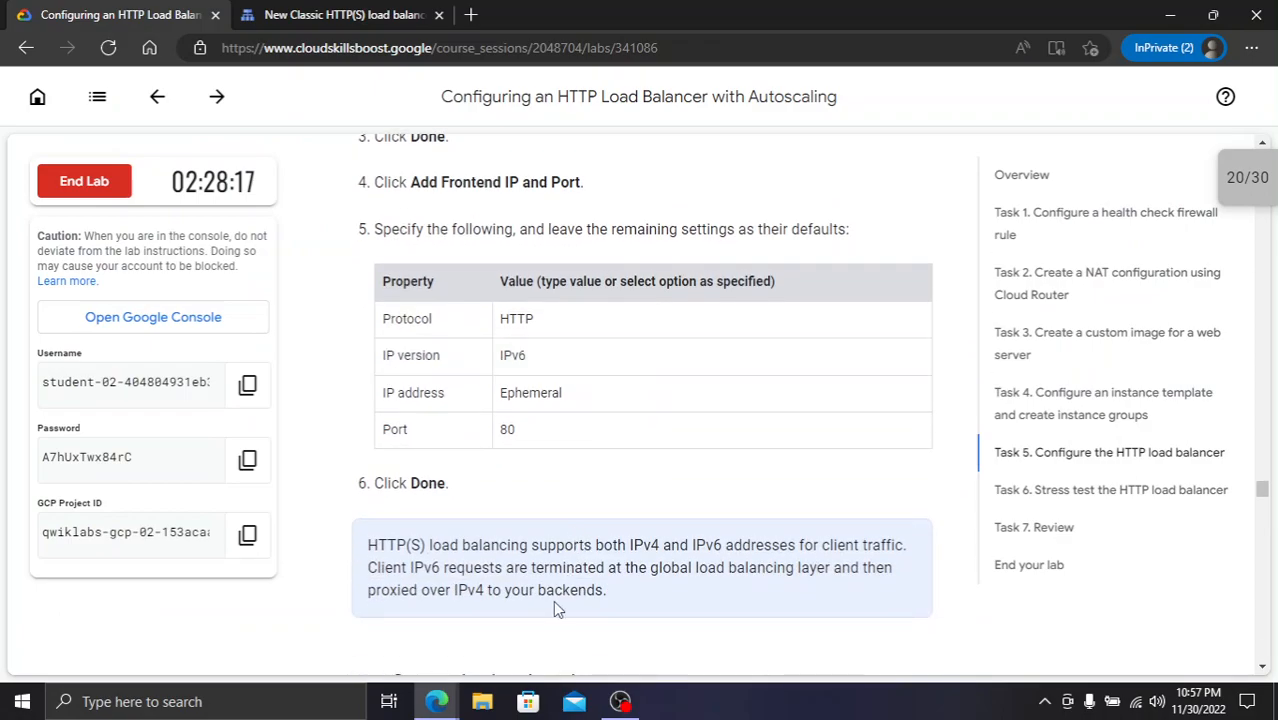
click(340, 14)
scroll(910, 485, down, 4)
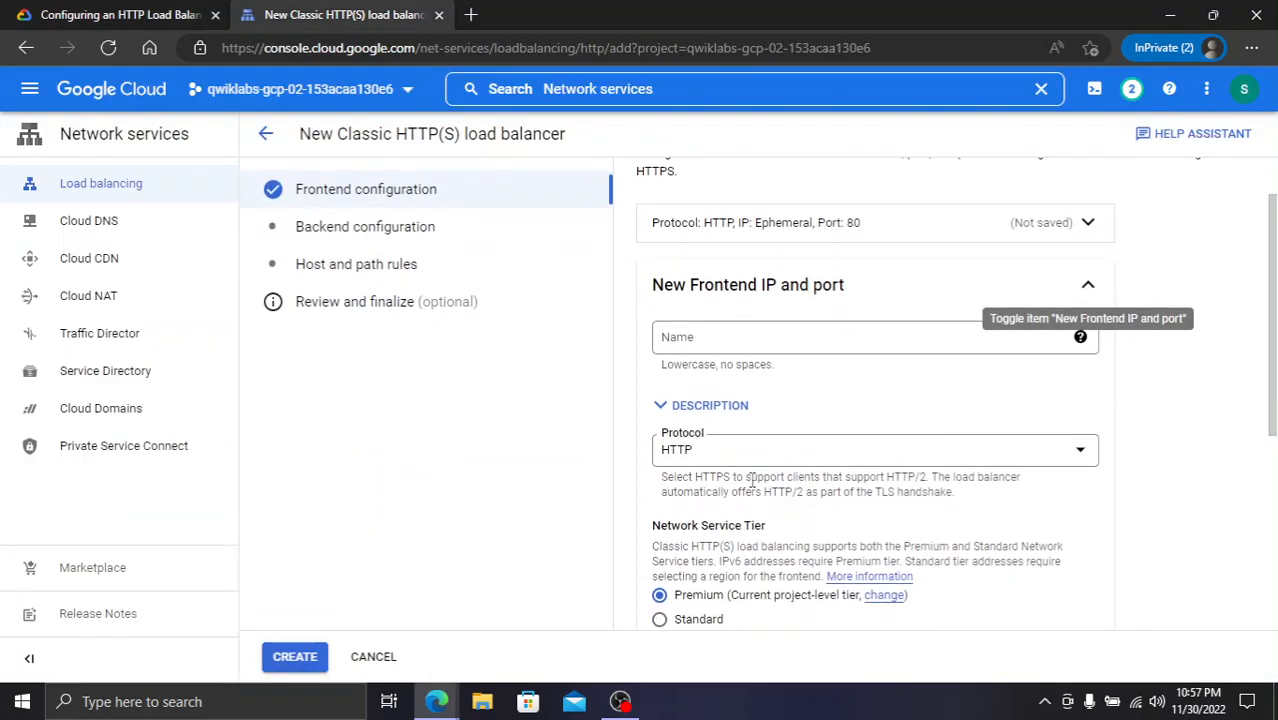
click(740, 531)
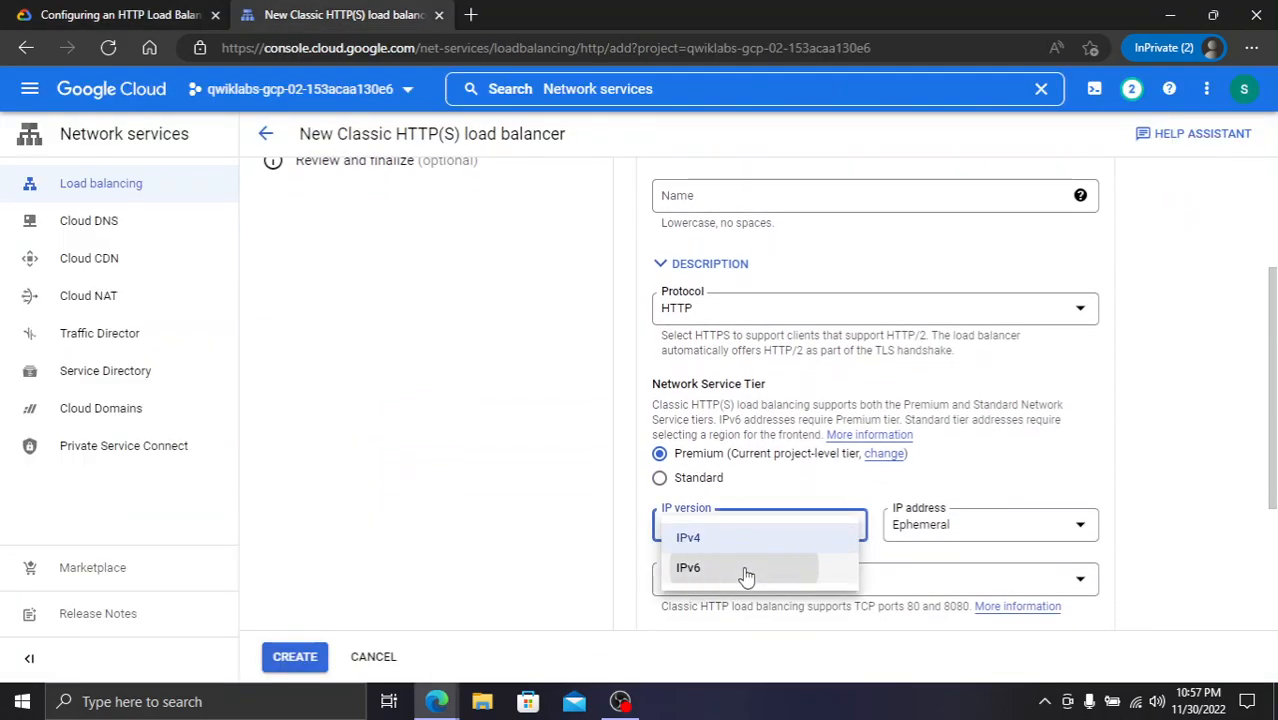
click(742, 572)
scroll(515, 390, down, 1)
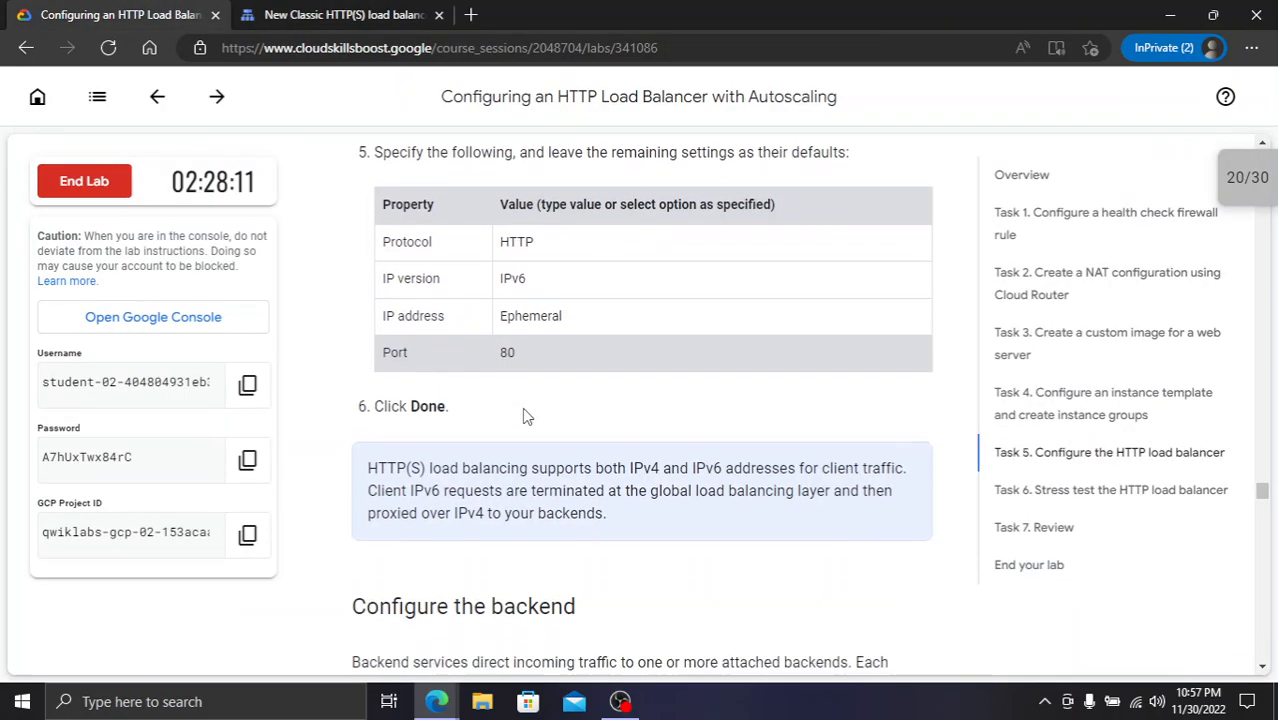
click(411, 25)
scroll(774, 566, down, 3)
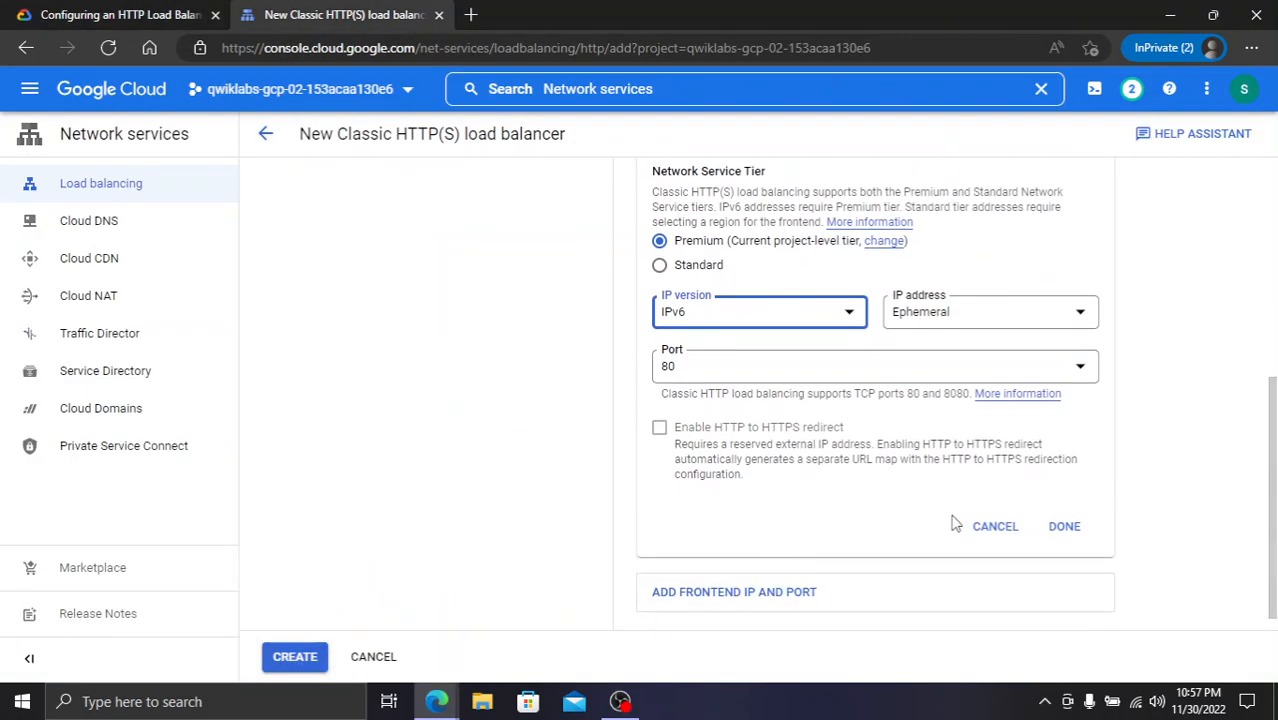
click(1064, 535)
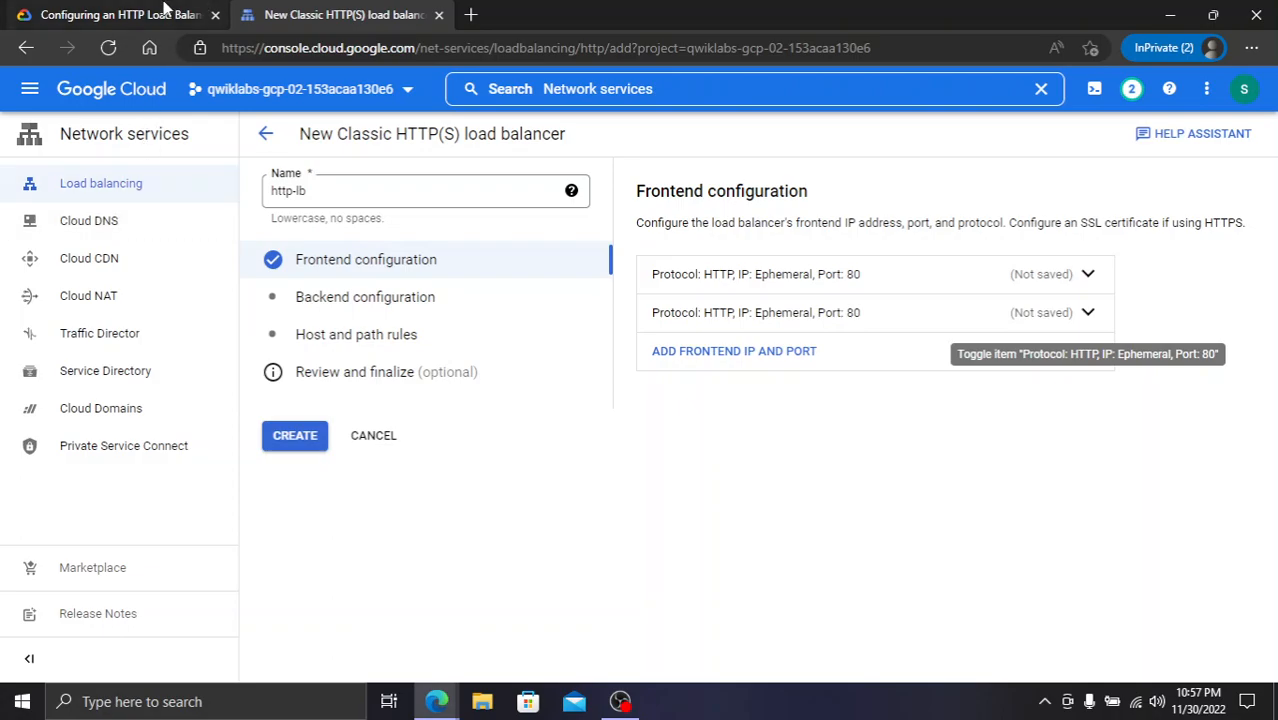
- Open the load balancer's backend configuration and start creating a new backend service, following the lab instructions
click(115, 14)
scroll(416, 410, down, 2)
scroll(416, 420, down, 3)
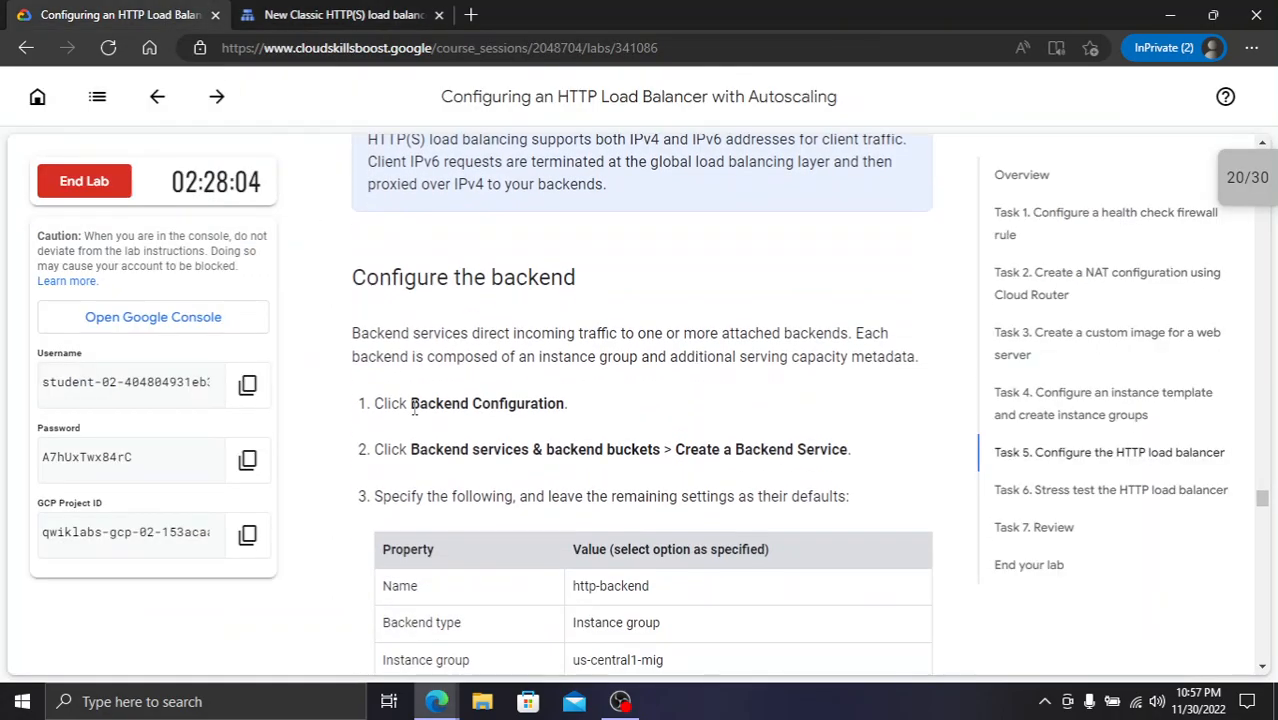
key(ctrl+Tab)
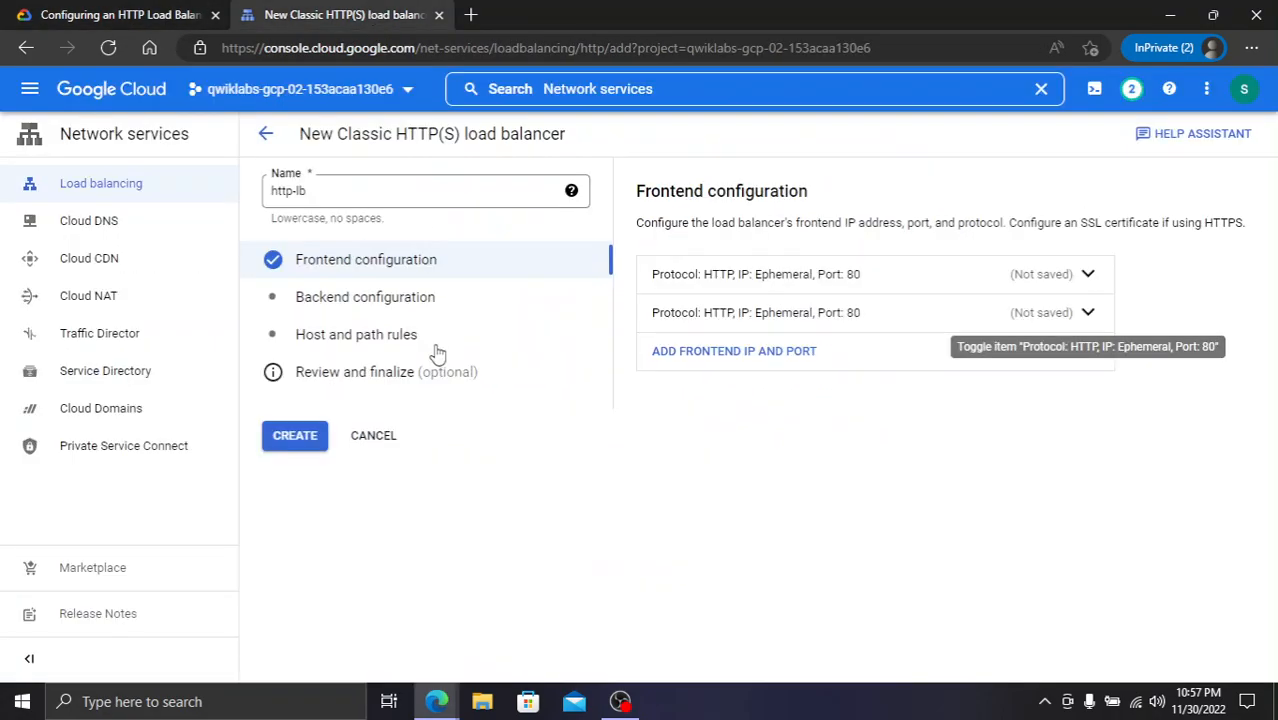
click(375, 296)
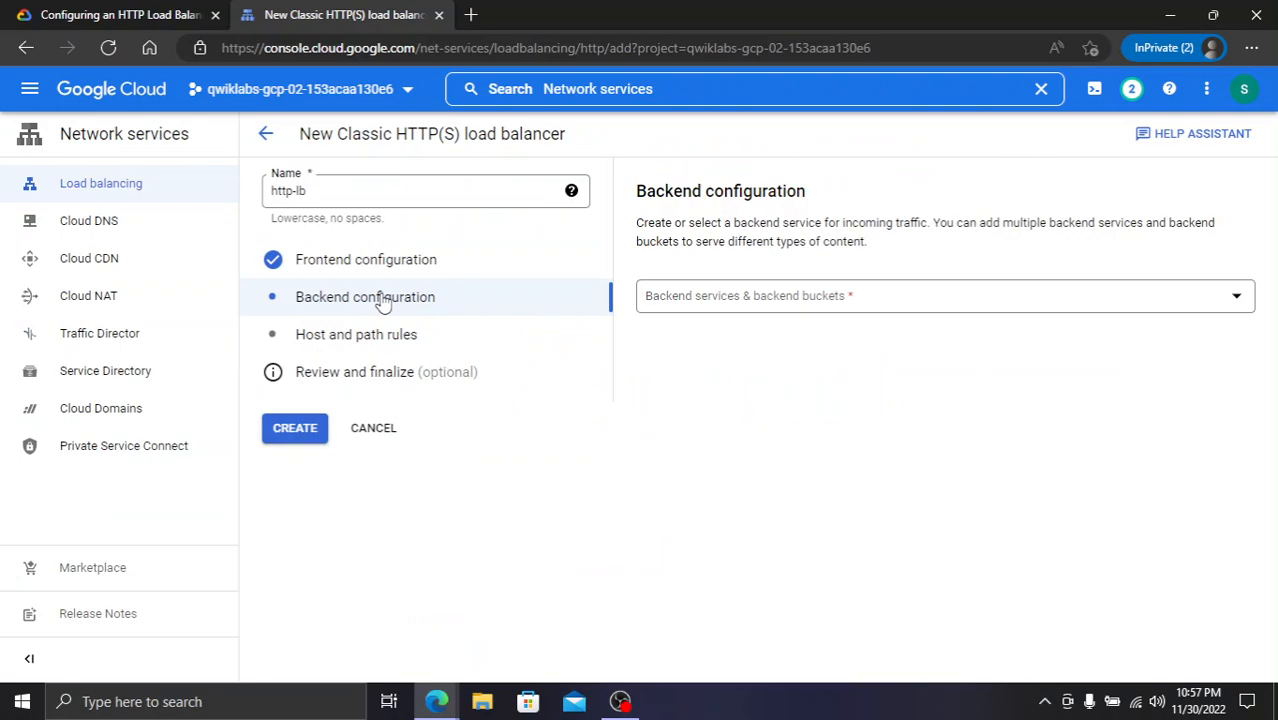
click(665, 306)
click(145, 12)
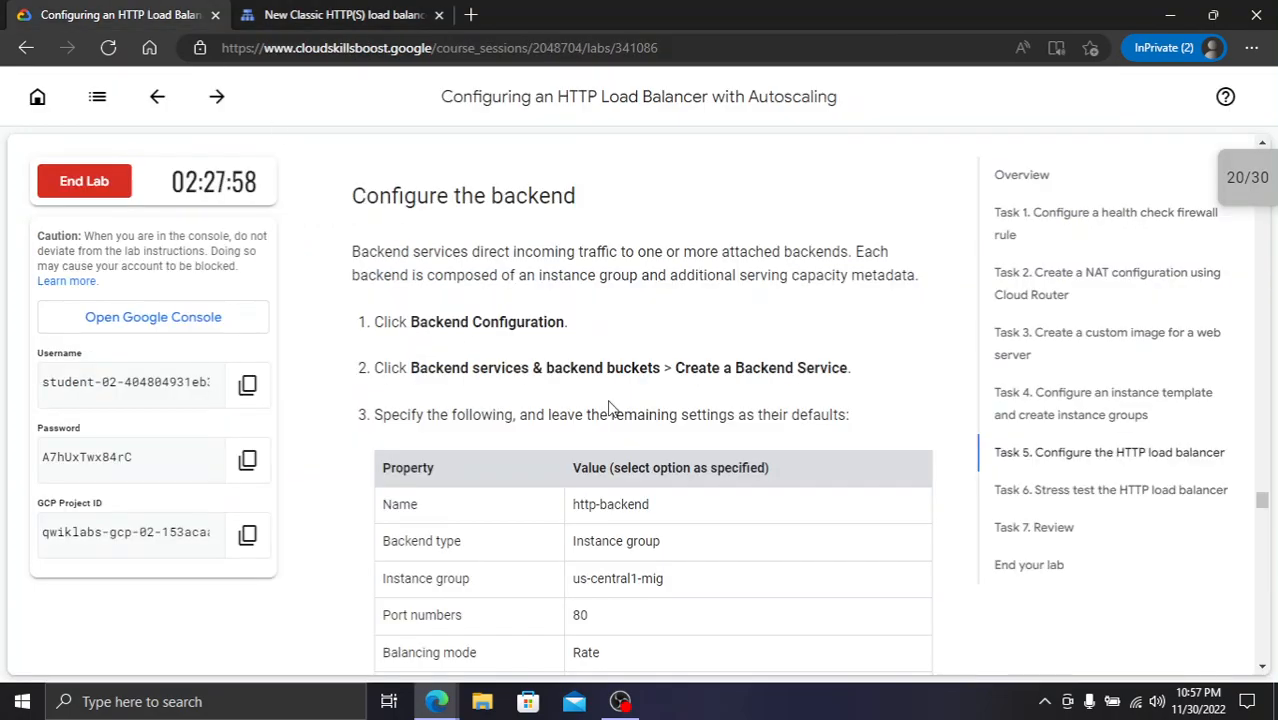
scroll(580, 360, down, 1)
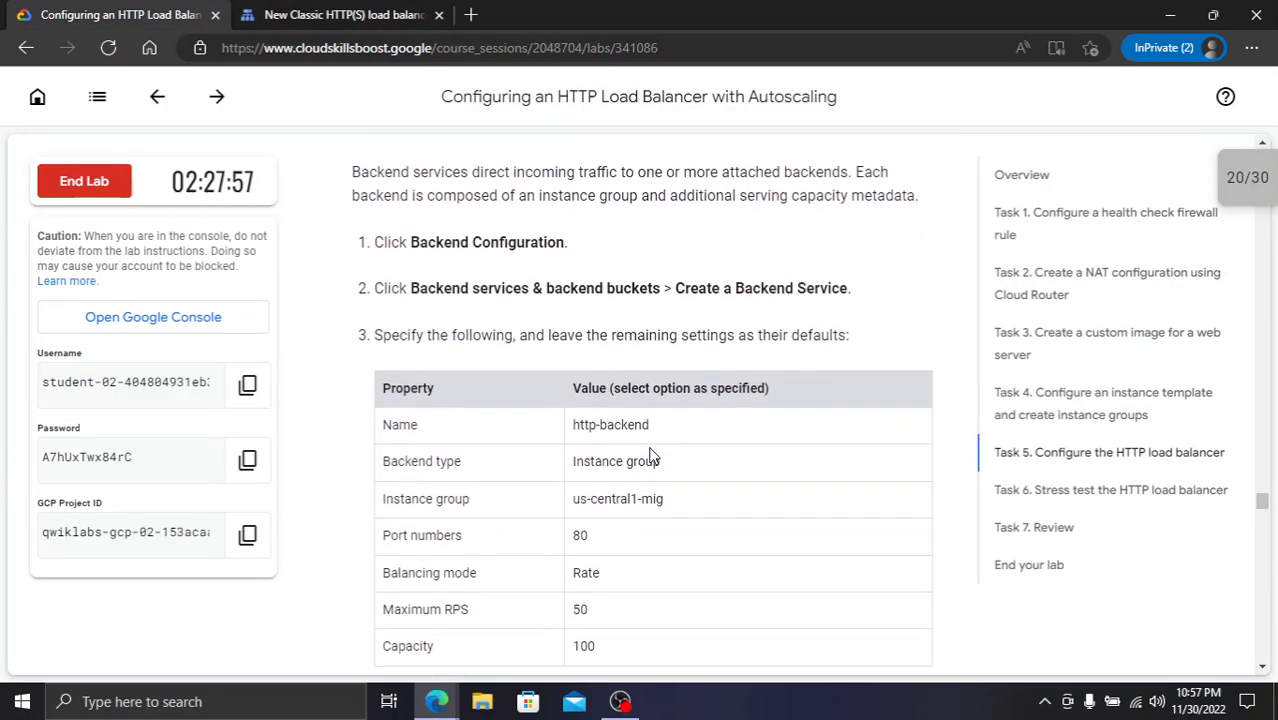
click(368, 12)
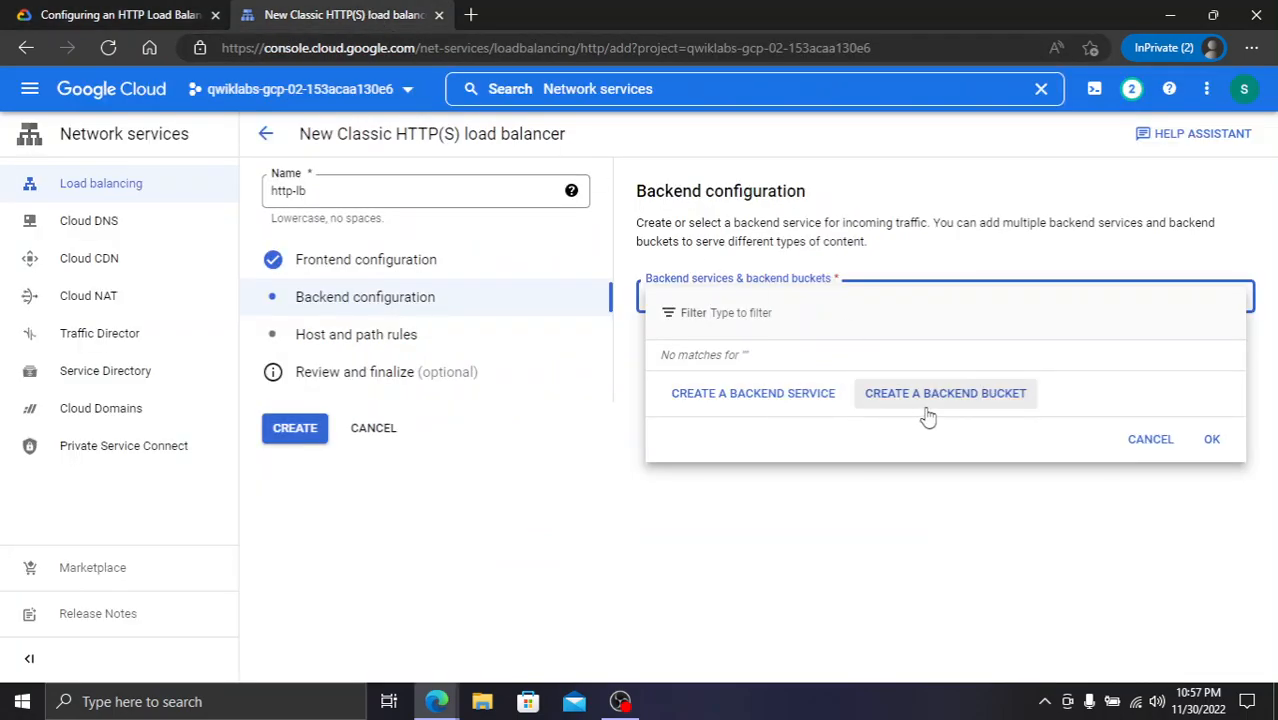
click(760, 406)
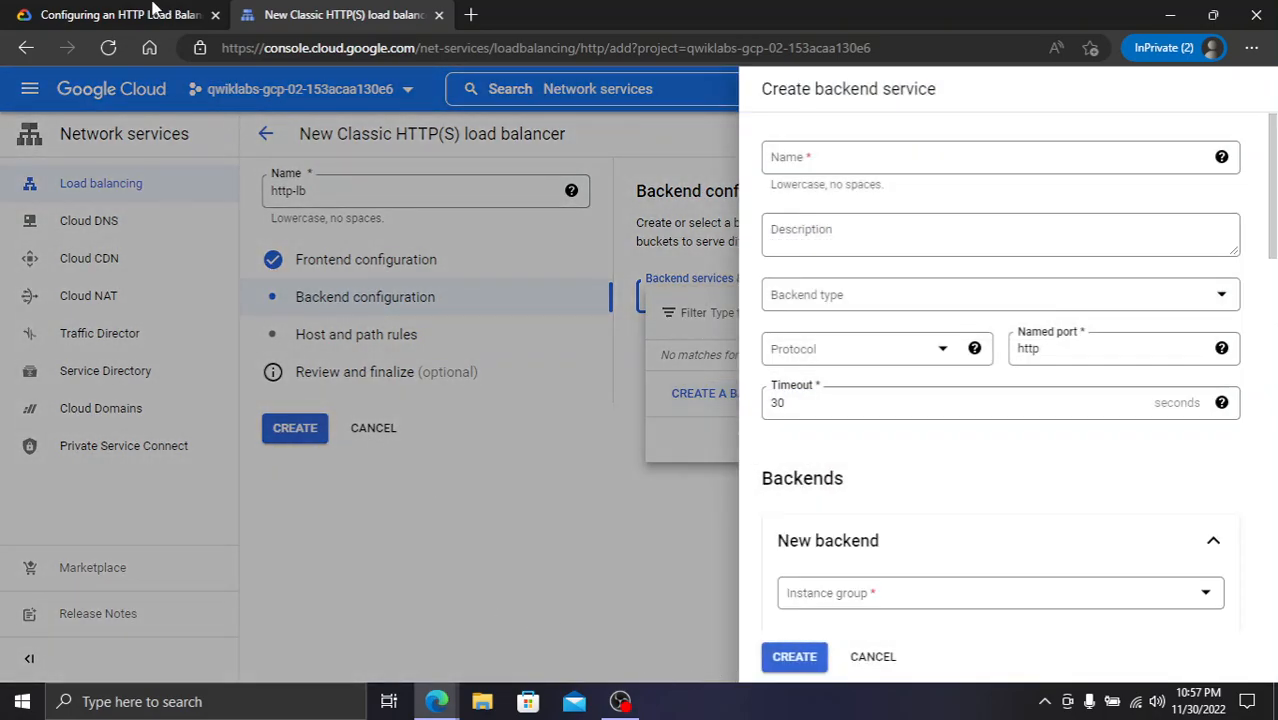
- Name the new backend service http-backend as given in the lab's backend table, without leading spaces
click(127, 15)
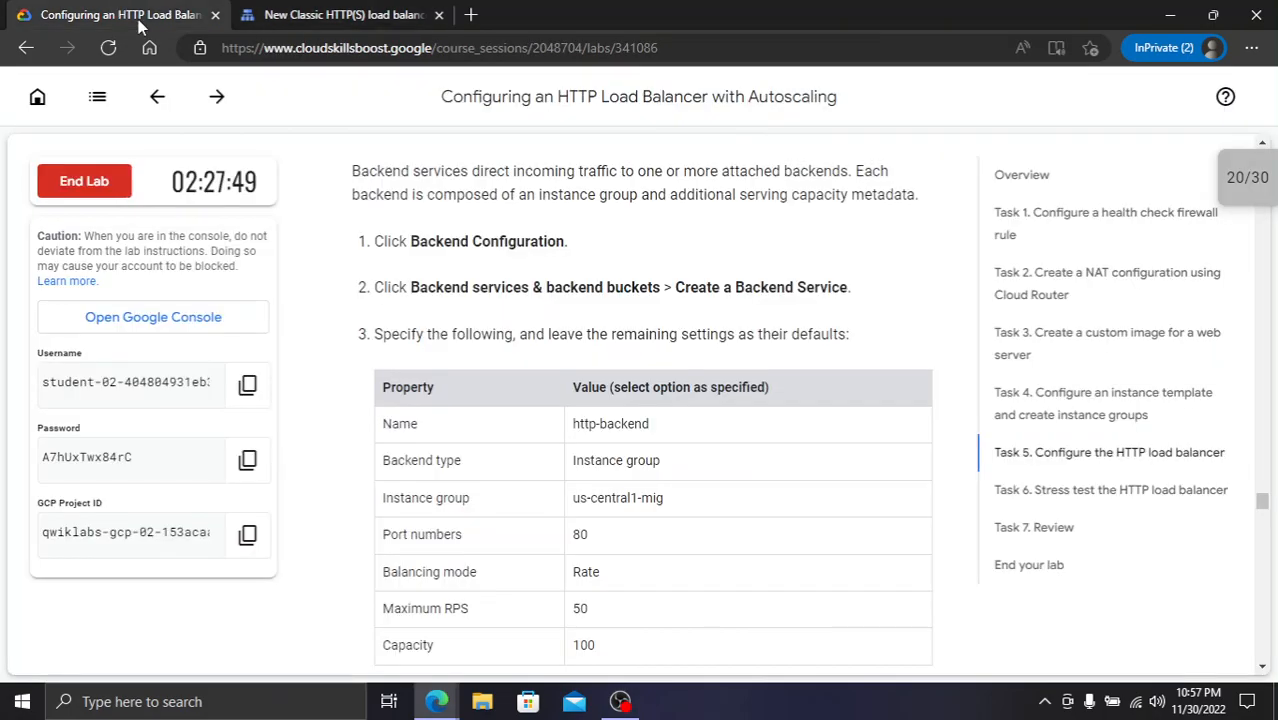
drag(650, 426, 548, 419)
key(ctrl+c)
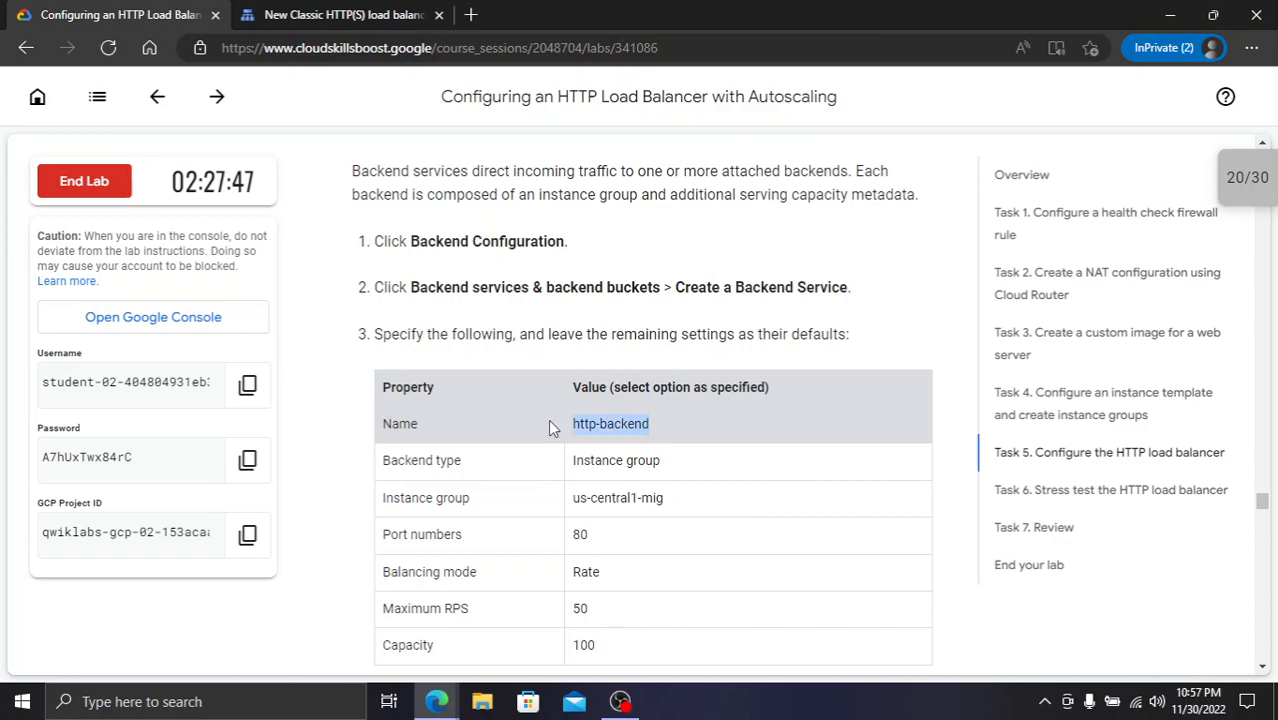
click(424, 10)
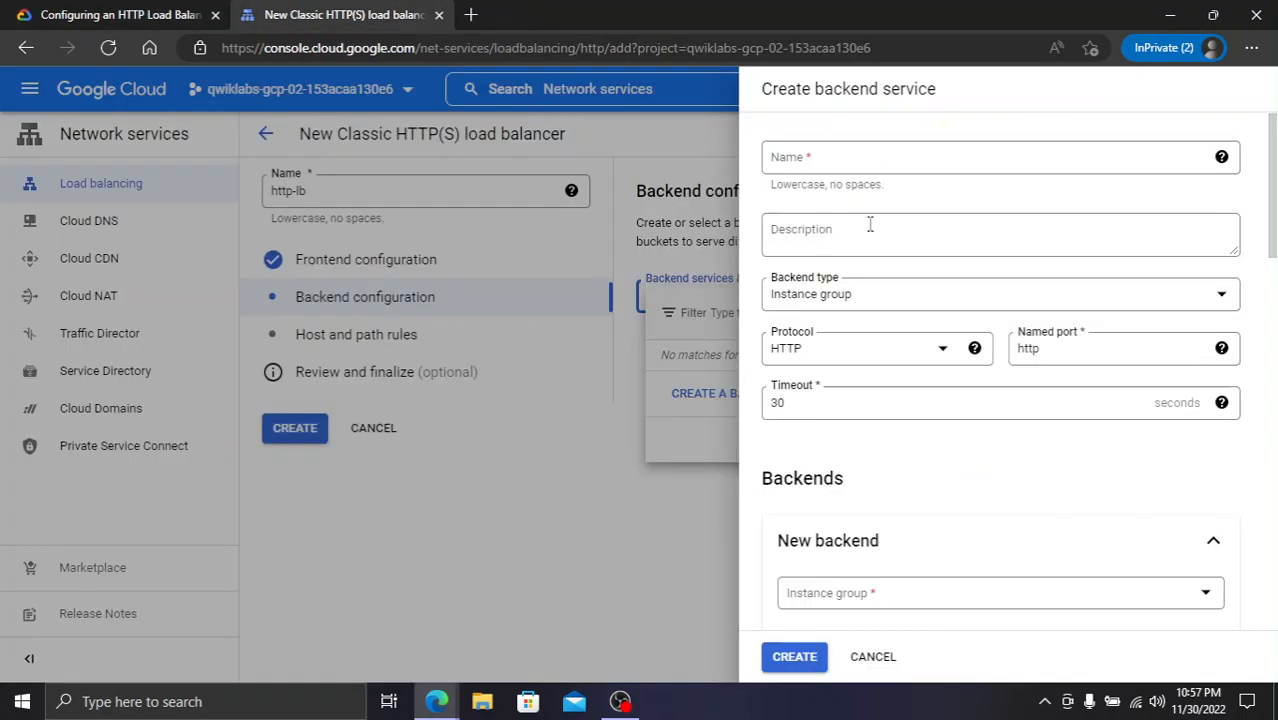
click(830, 160)
key(ctrl+v)
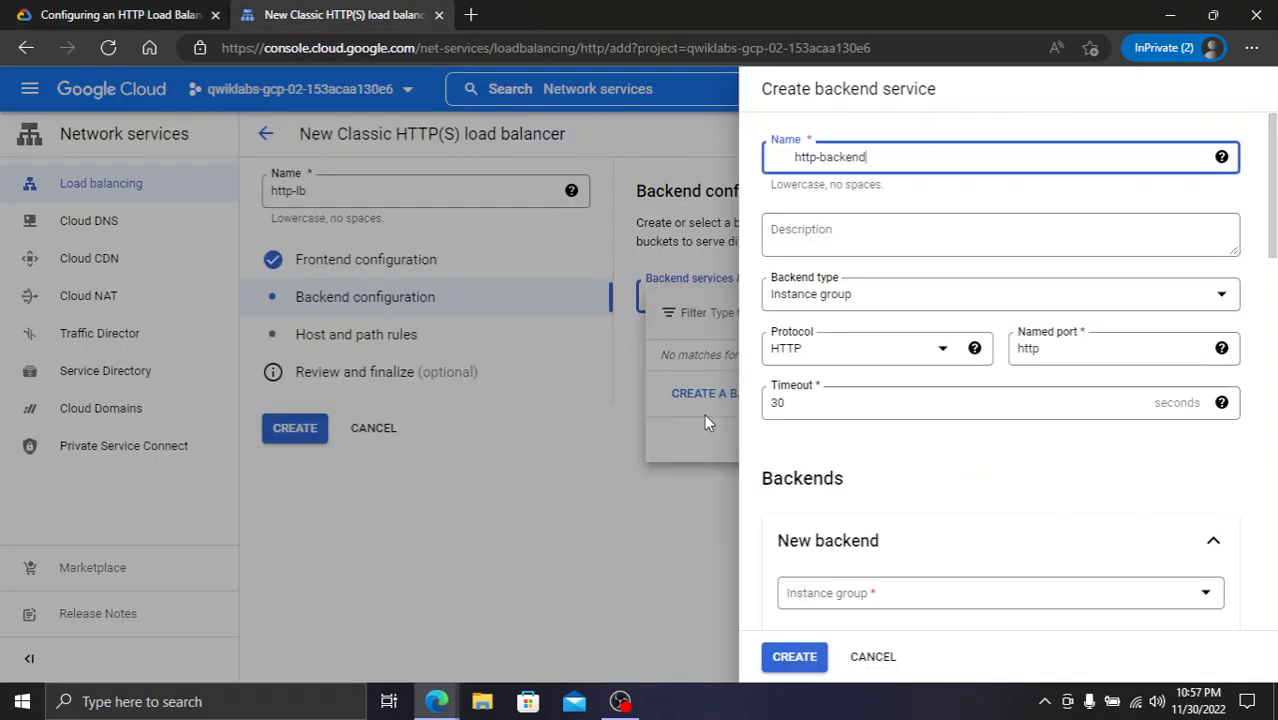
key(BackSpace)
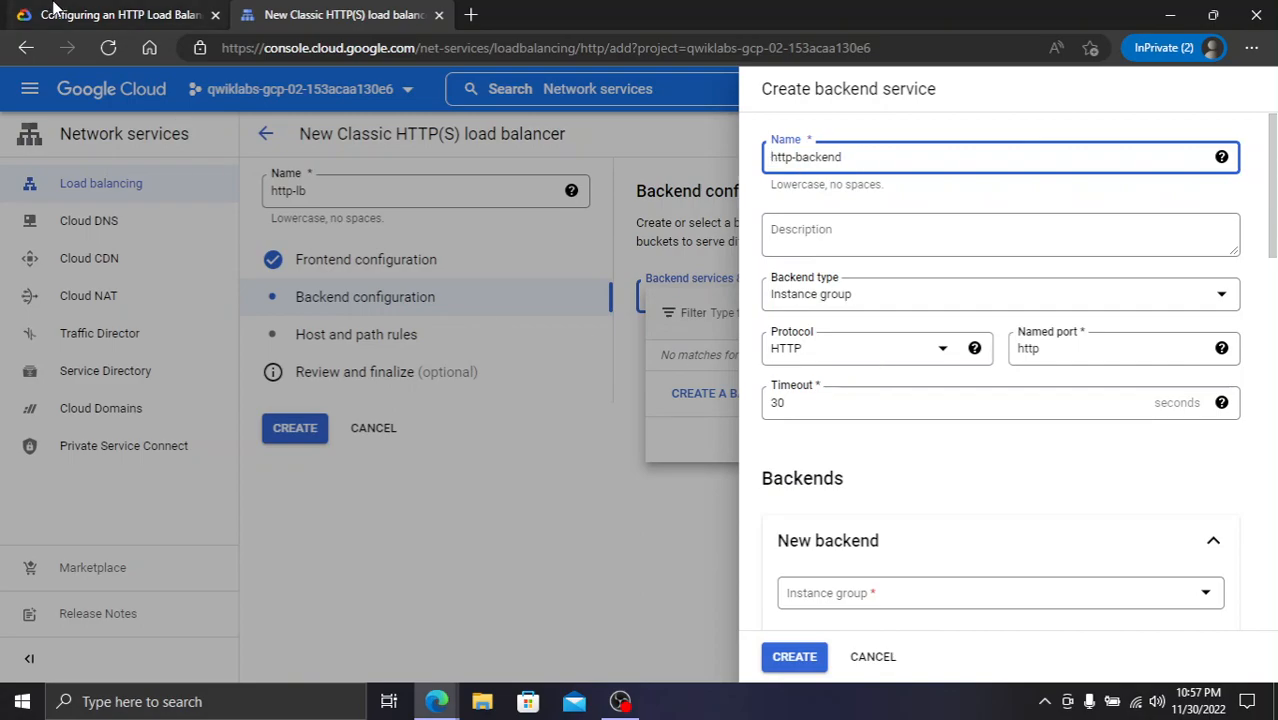
click(55, 8)
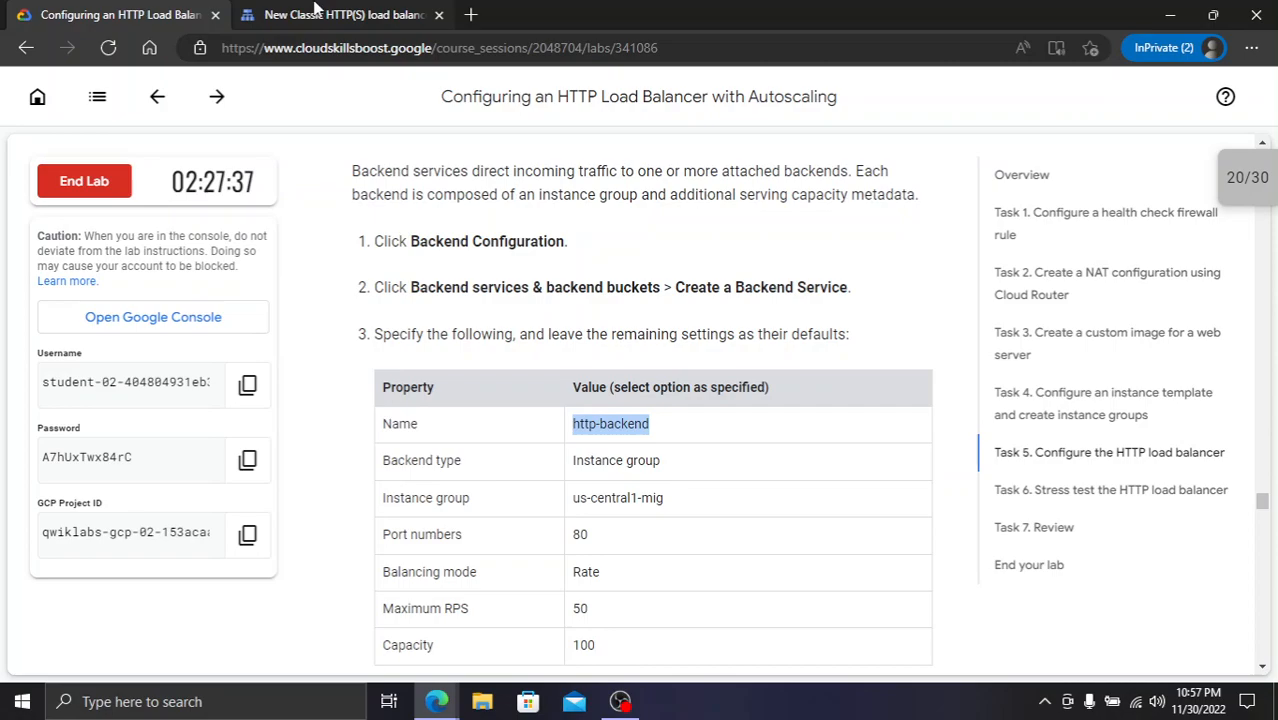
- Keep Instance group as the http-backend service's backend type and choose us-central1-mig as the first backend's instance group
click(315, 10)
click(856, 312)
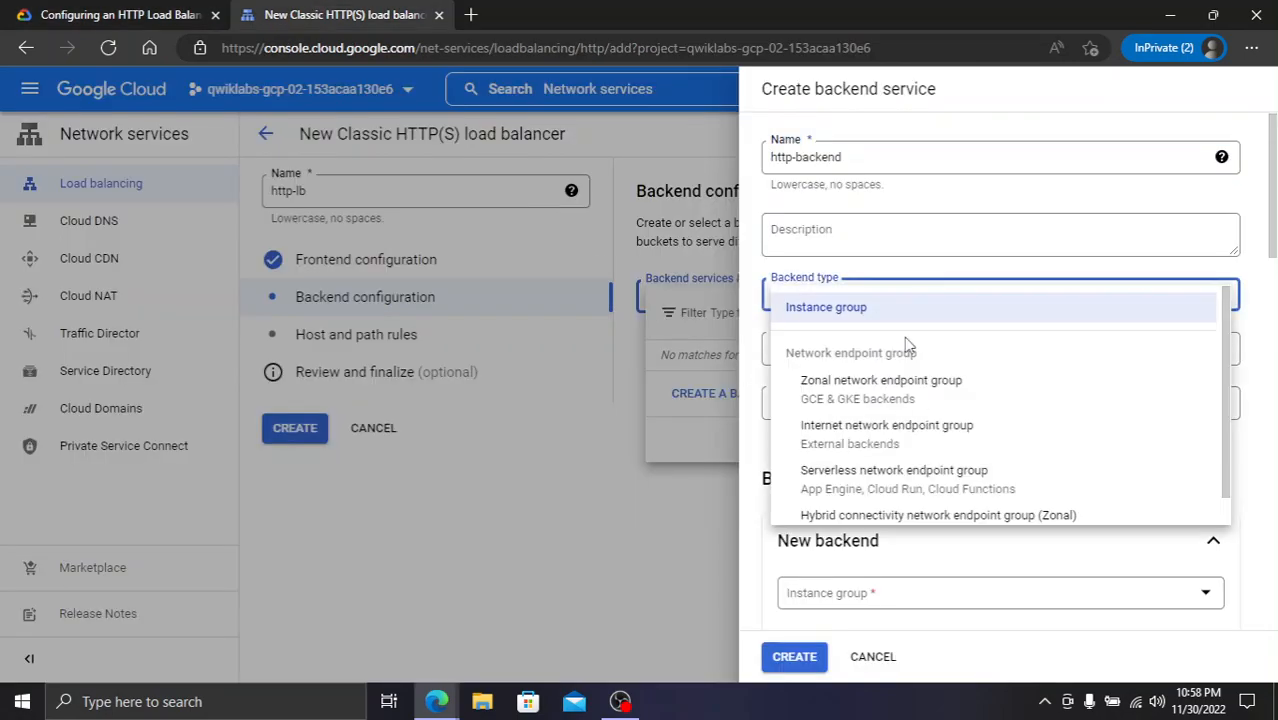
click(853, 307)
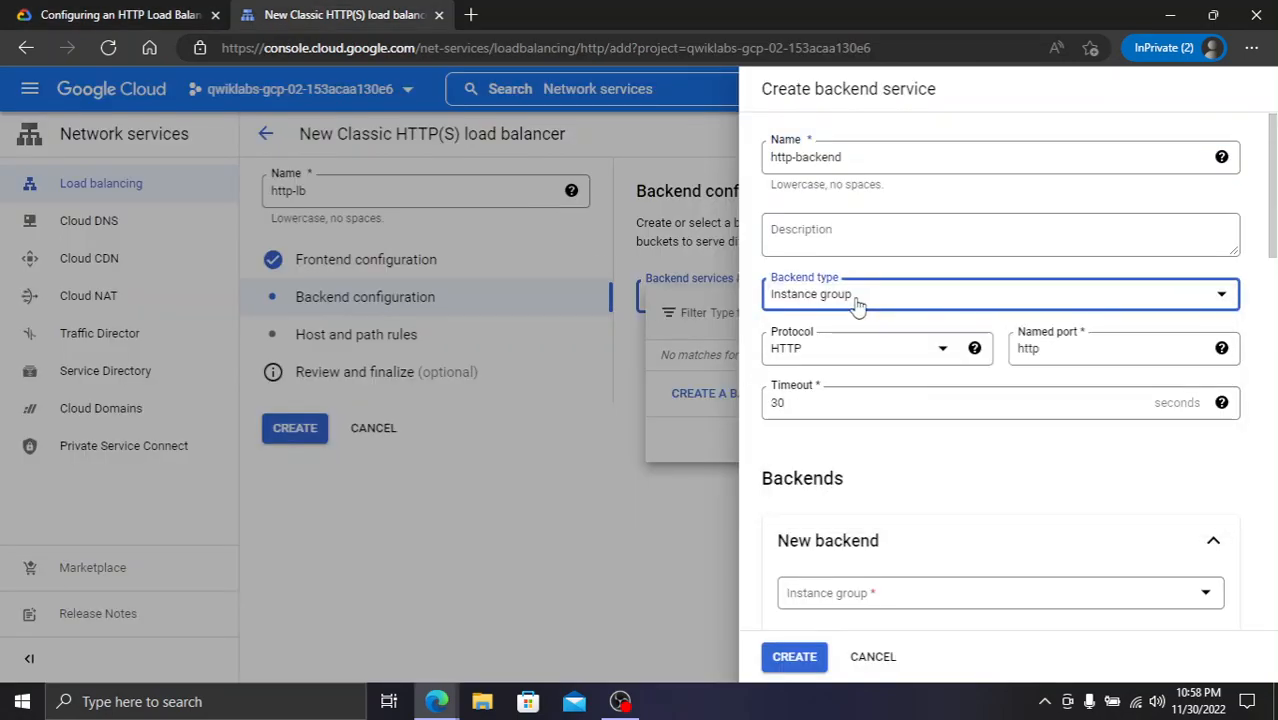
scroll(944, 453, down, 2)
click(928, 440)
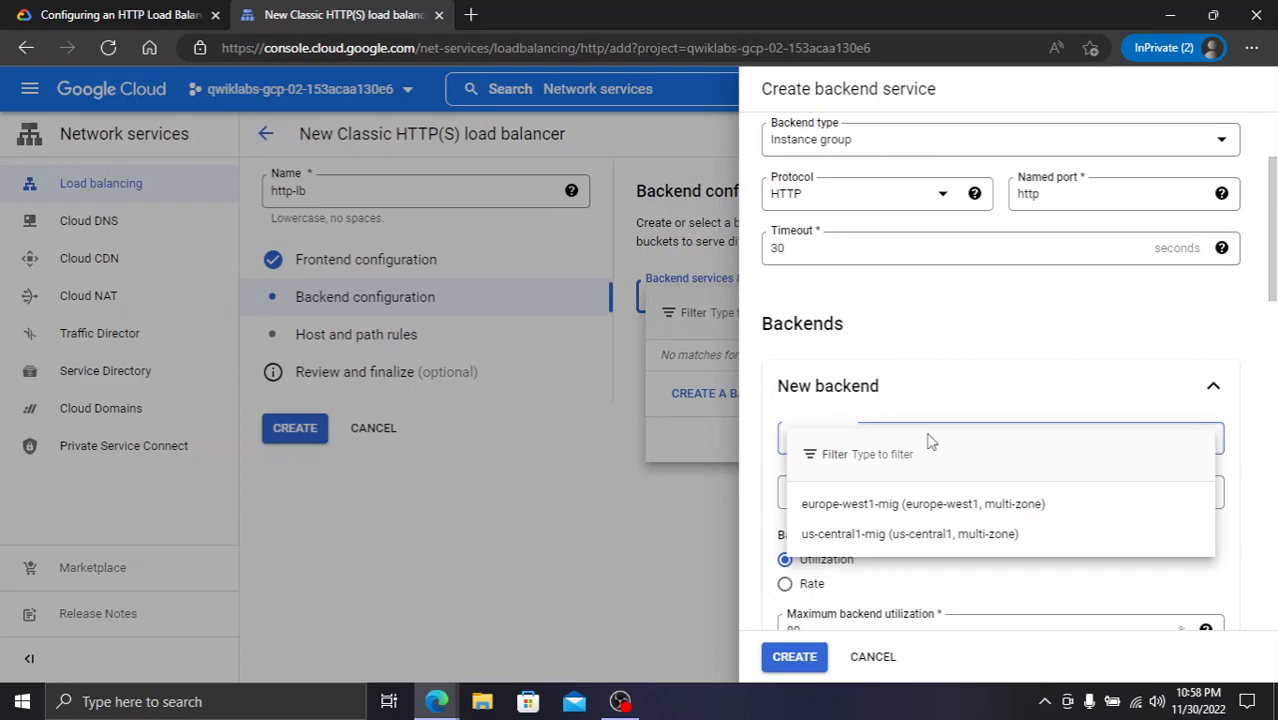
click(927, 538)
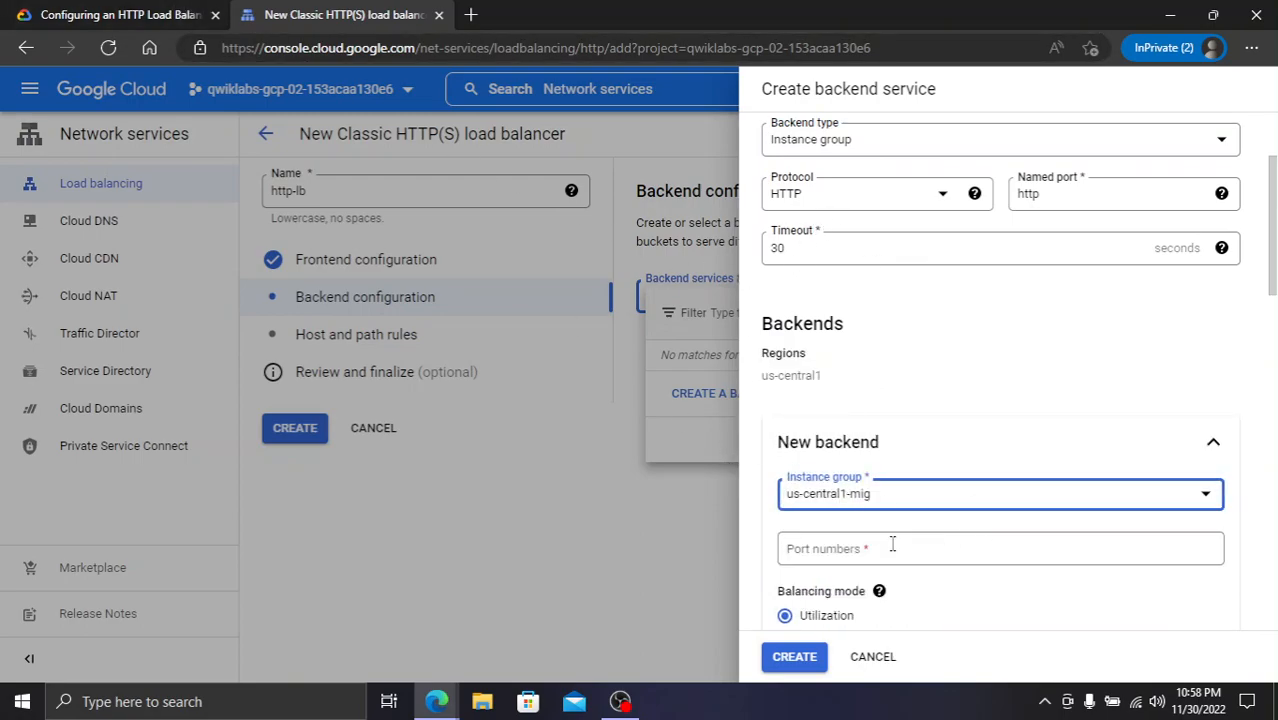
- Set the us-central1-mig backend's port number to 80, as given in the lab's backend table
click(155, 10)
click(575, 423)
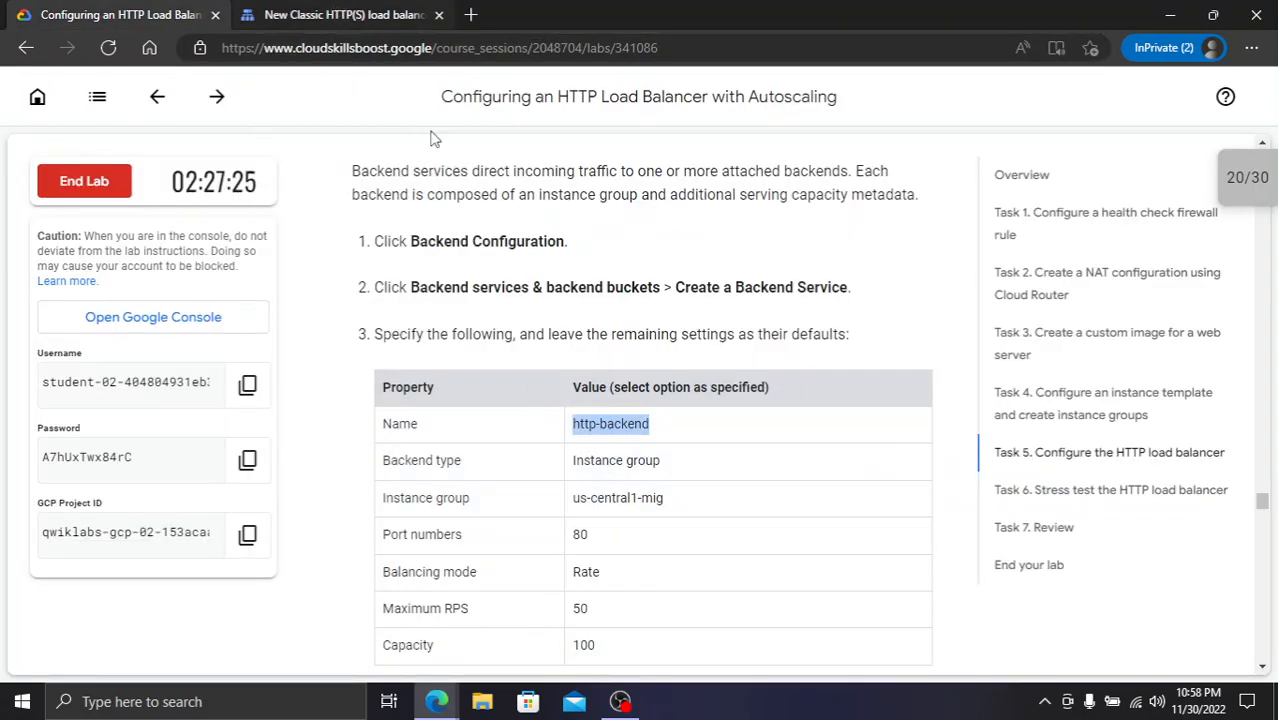
click(340, 14)
click(876, 553)
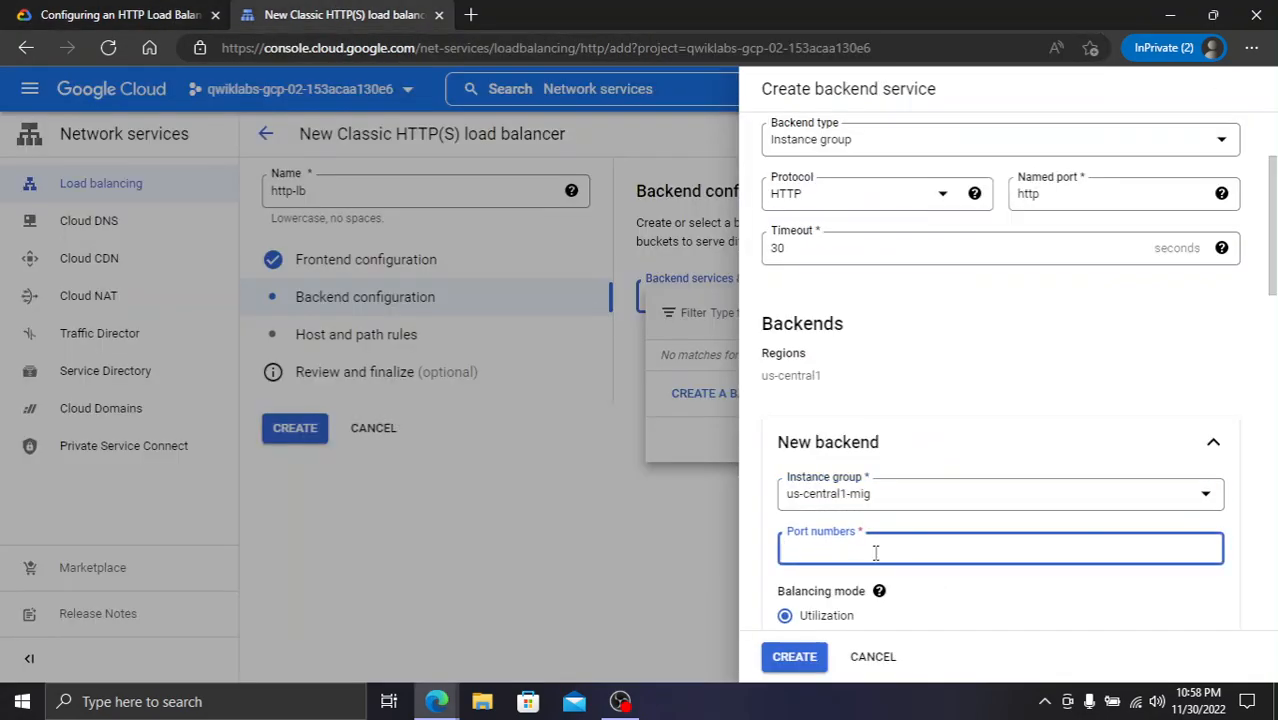
click(117, 14)
scroll(486, 220, down, 3)
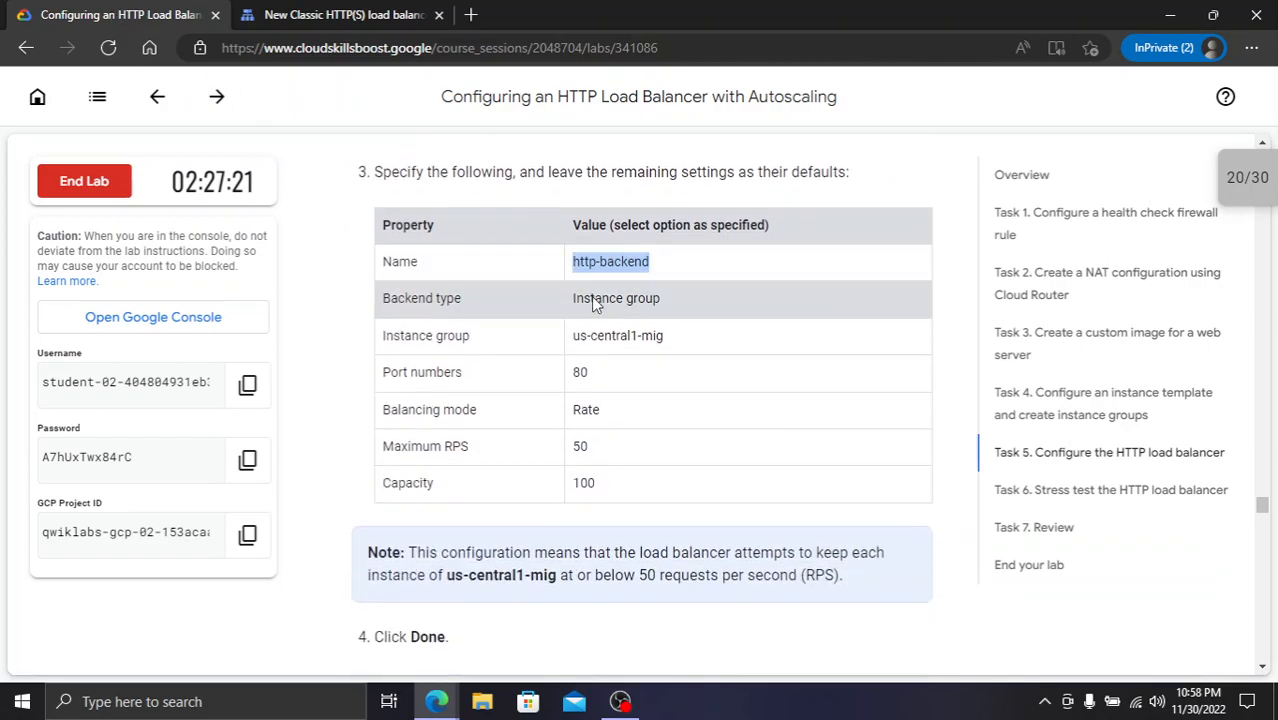
click(337, 12)
- Switch the us-central1-mig backend's balancing mode to Rate and set its maximum RPS to 50
scroll(876, 422, down, 3)
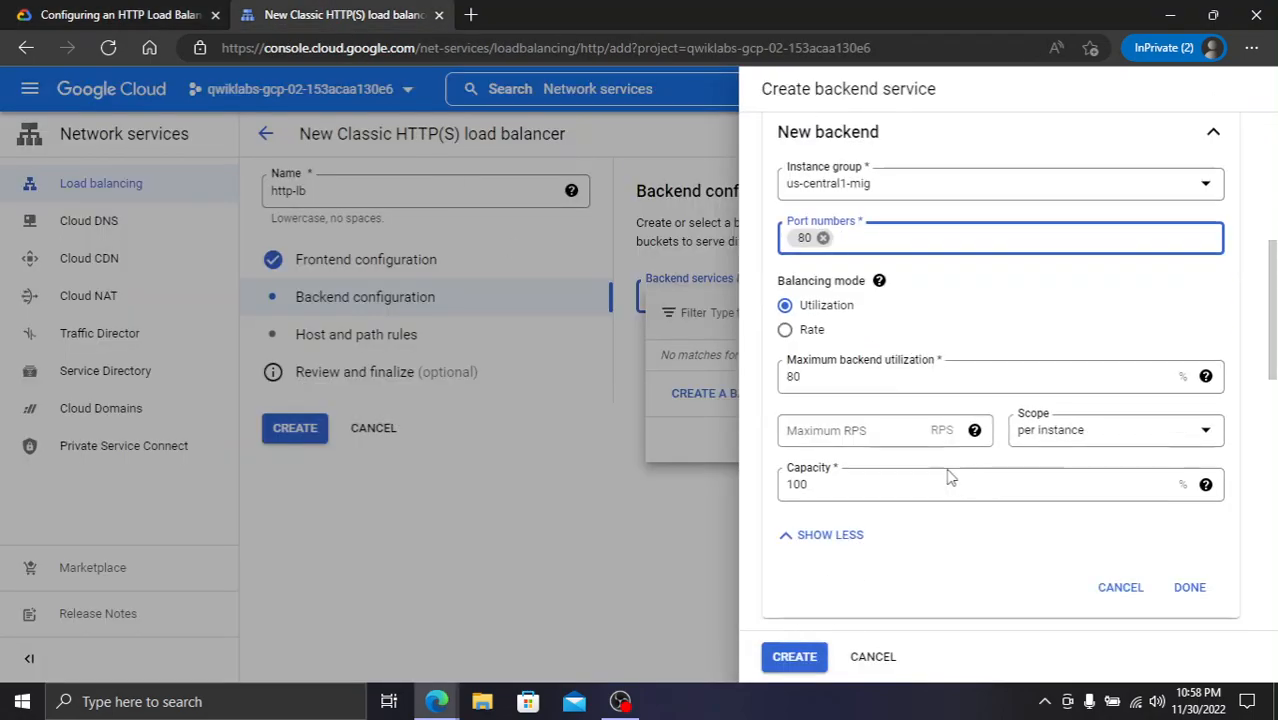
click(803, 335)
click(877, 386)
text(80)
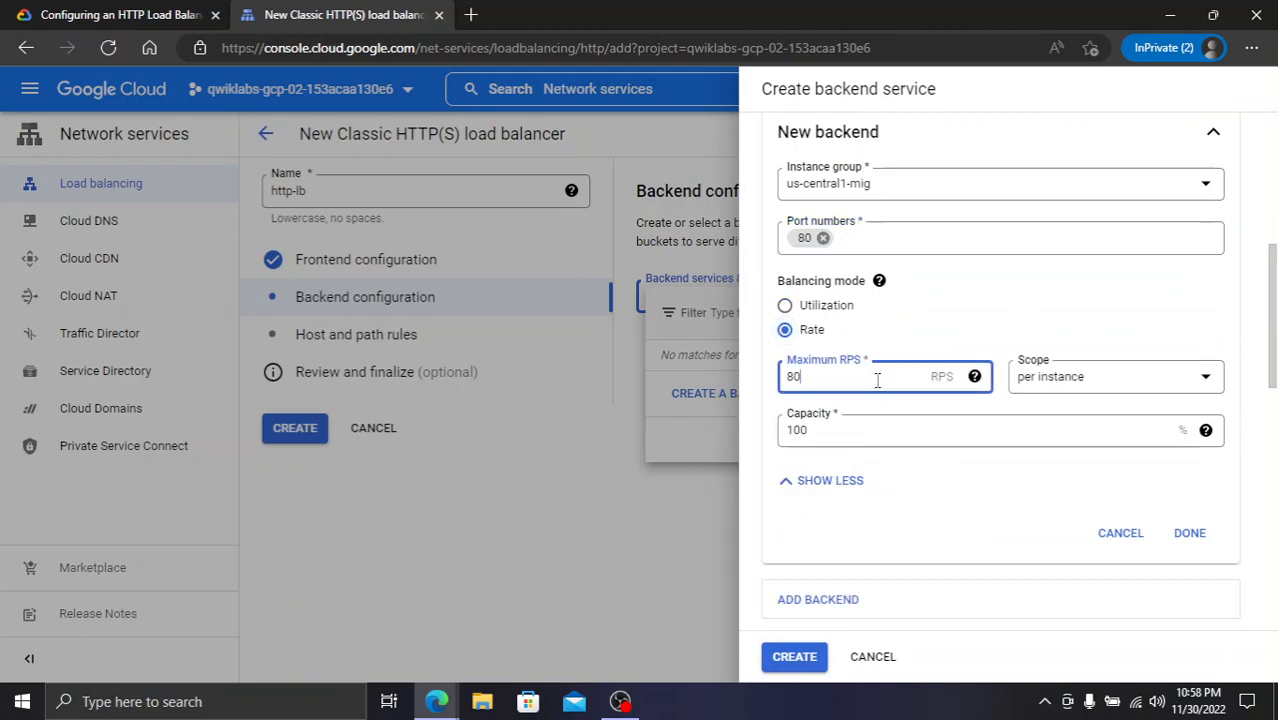
key(BackSpace)
key(BackSpace)
text(5)
- Check the us-central1-mig backend against the lab table and finish it, keeping its capacity at 100
click(120, 14)
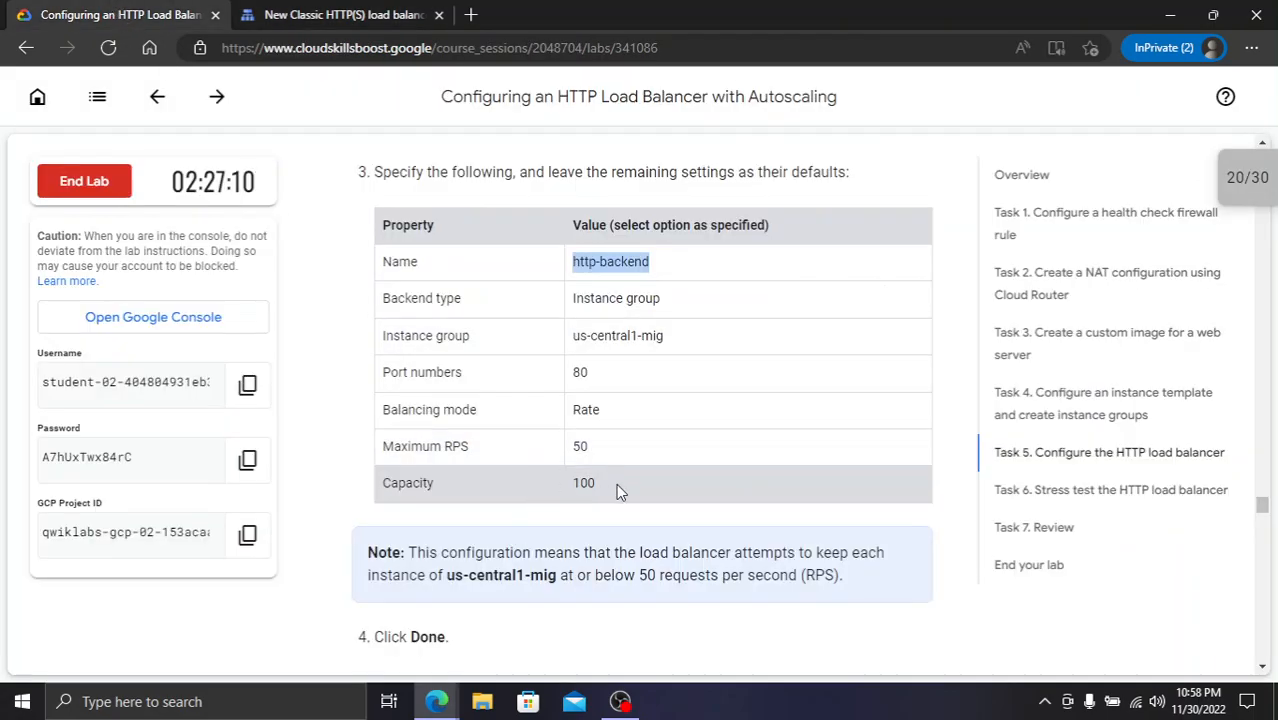
click(345, 14)
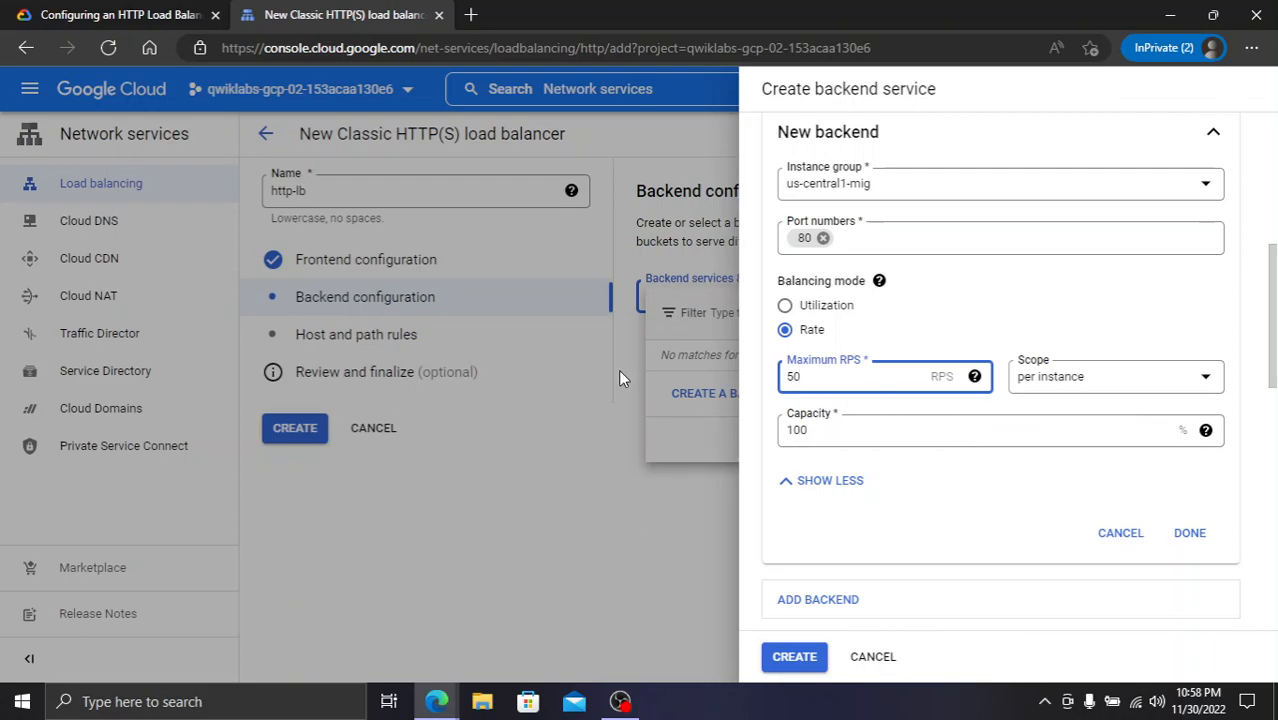
click(120, 14)
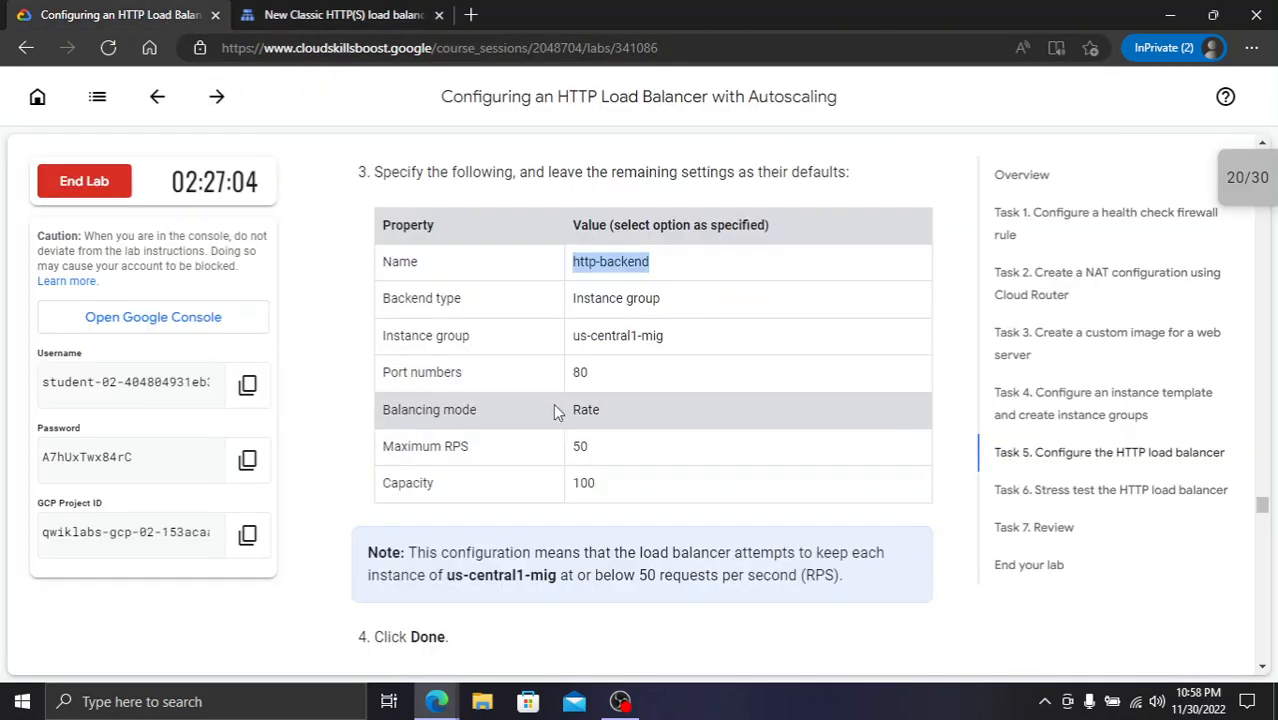
scroll(554, 416, down, 2)
click(345, 14)
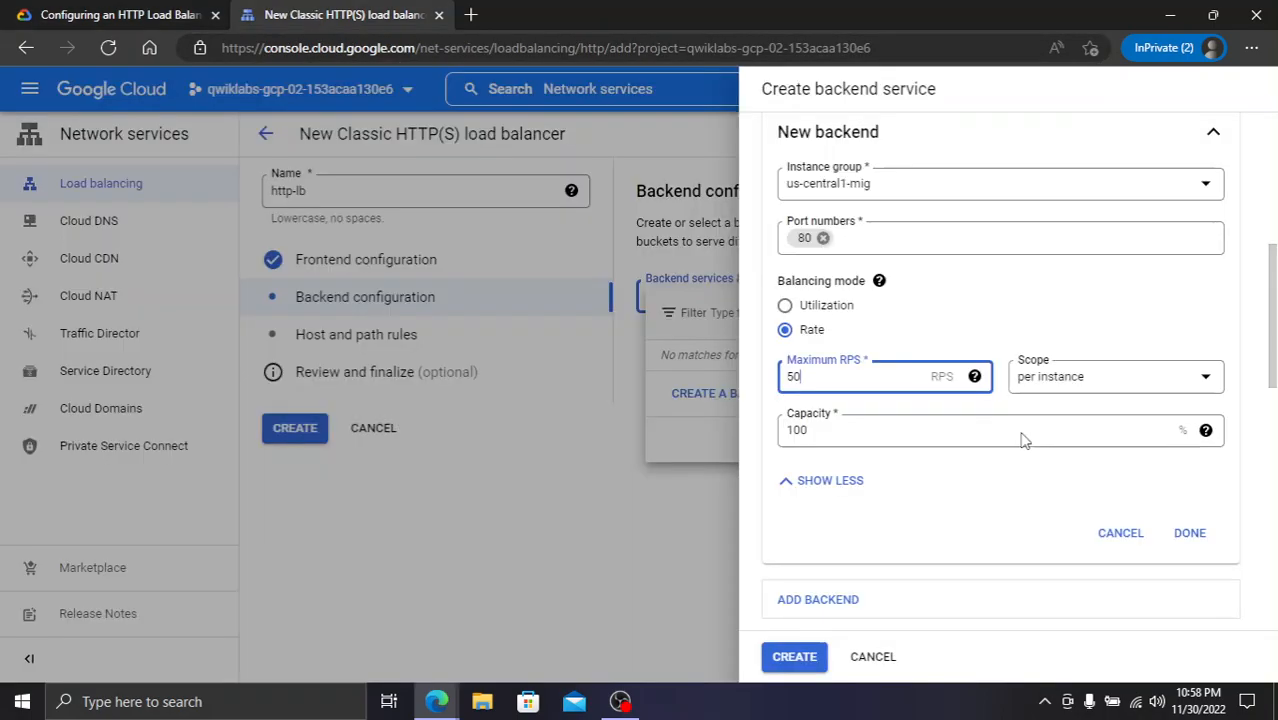
click(1195, 537)
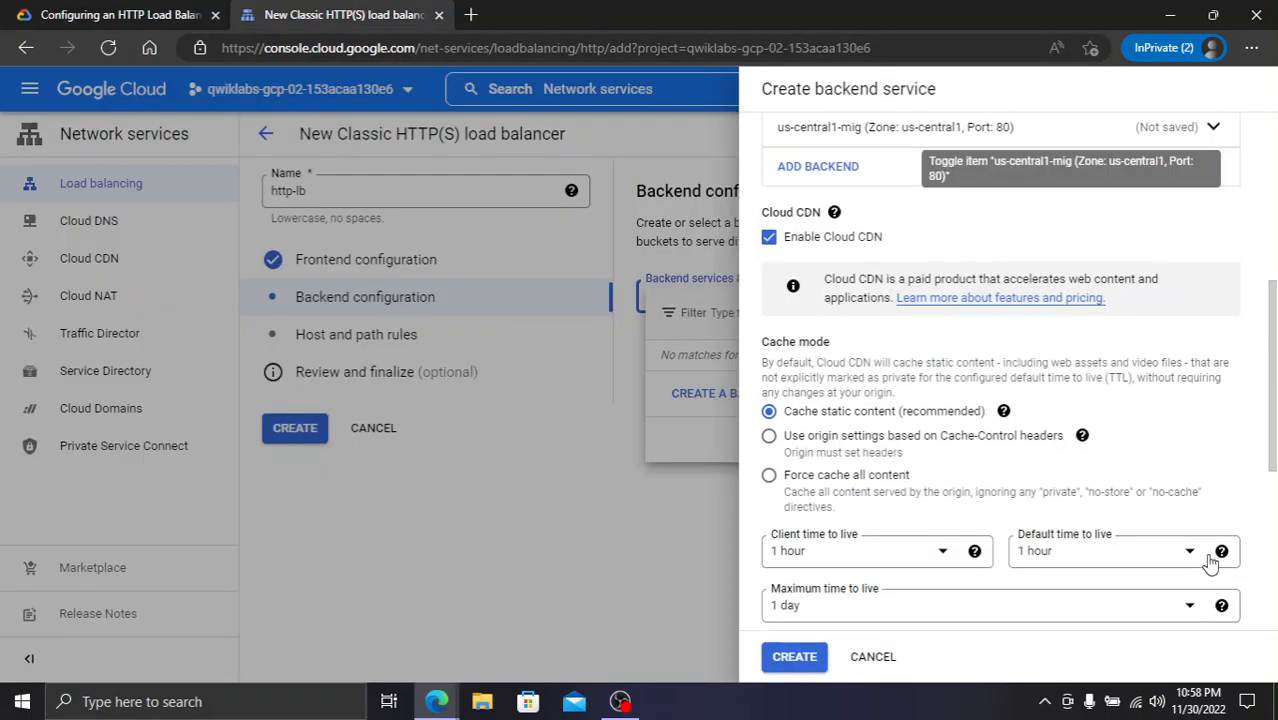
- Add a second backend to the service, following the lab instructions, and choose europe-west1-mig as its instance group
click(77, 12)
scroll(505, 548, down, 1)
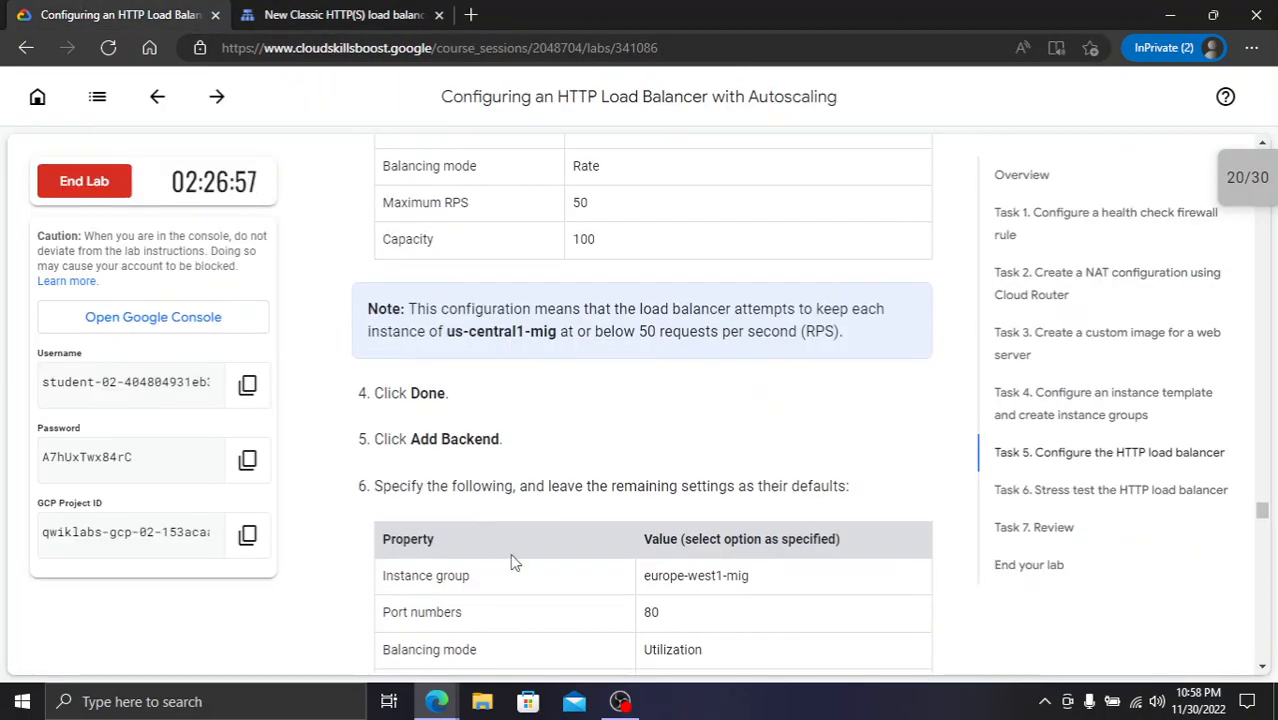
click(330, 12)
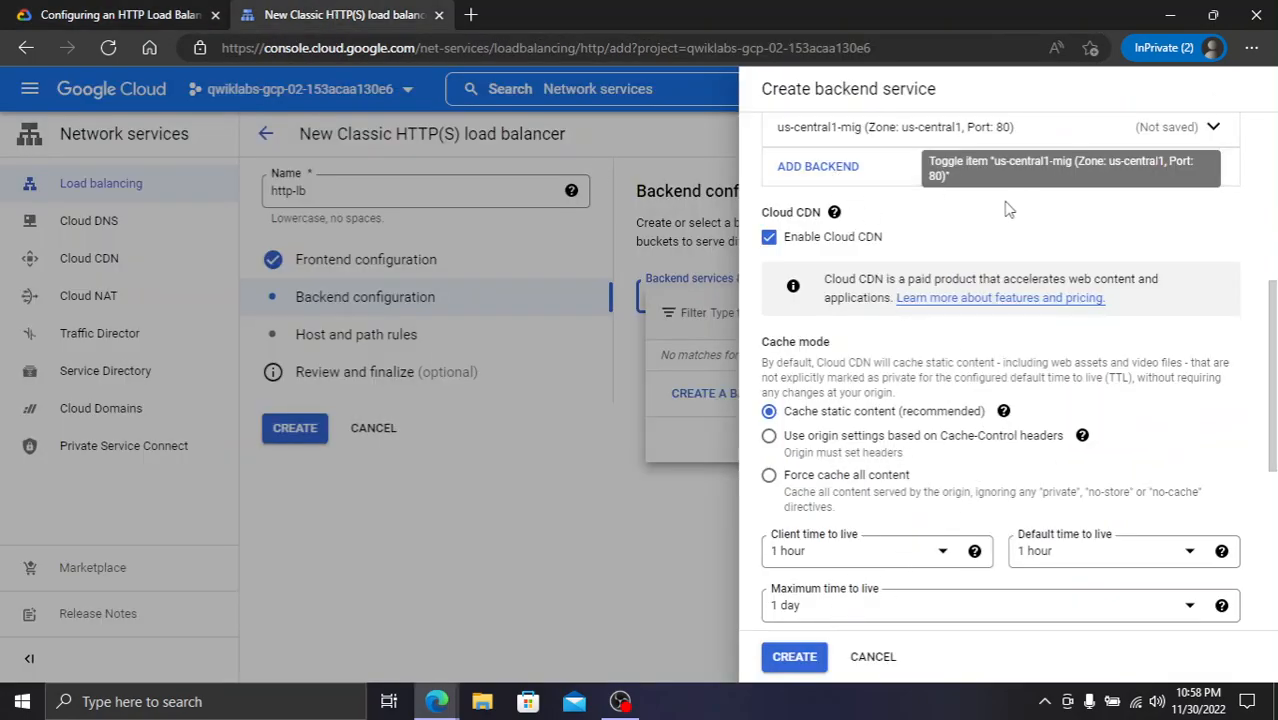
scroll(1007, 211, up, 3)
scroll(859, 402, down, 2)
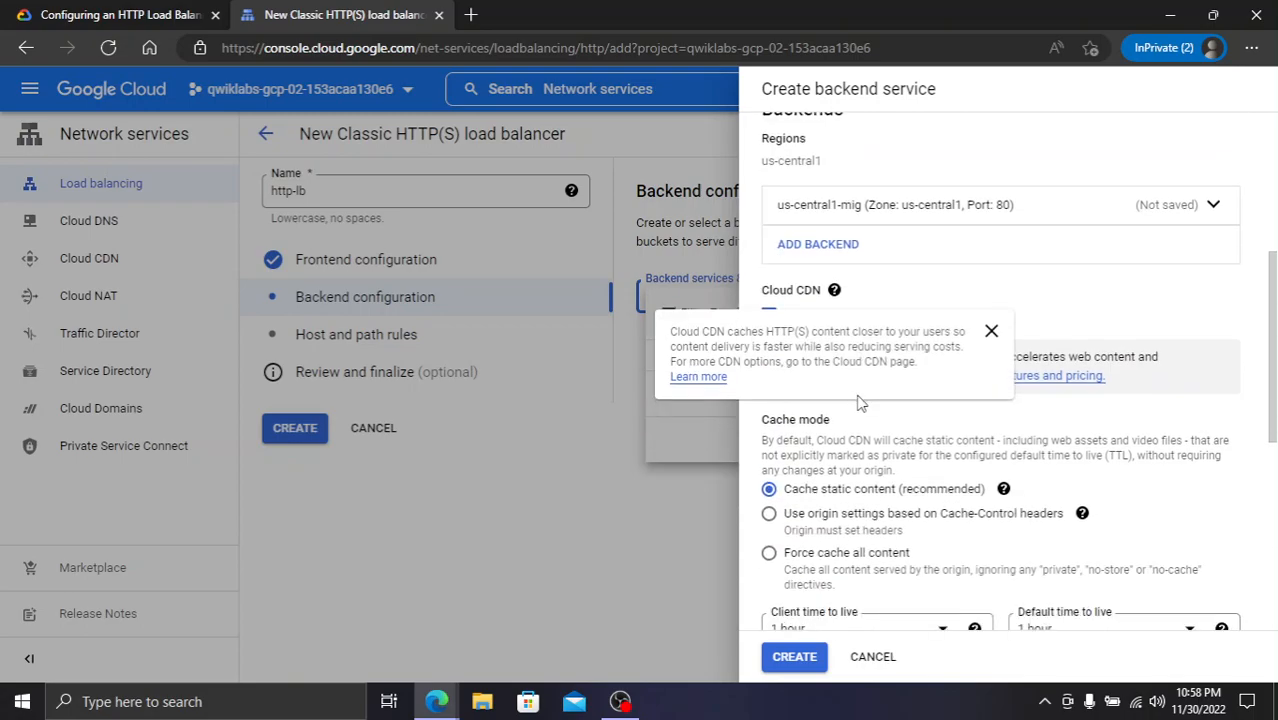
scroll(825, 380, down, 1)
click(807, 172)
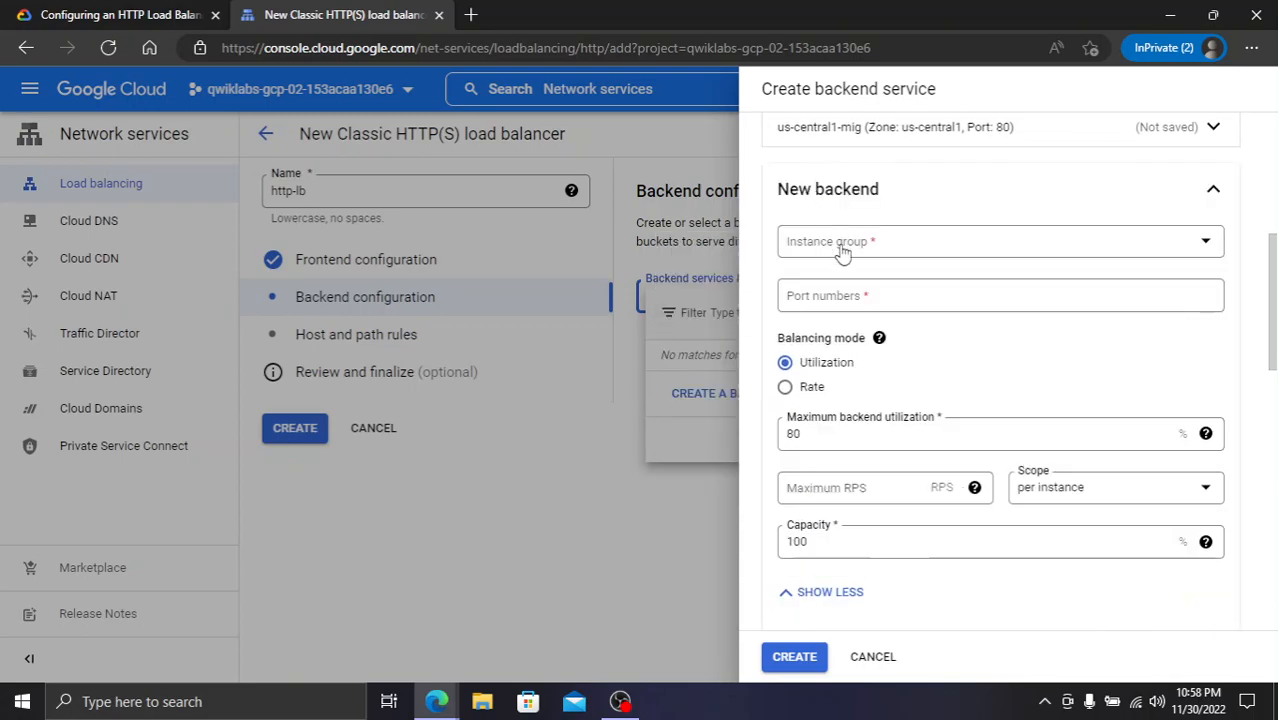
click(878, 248)
click(868, 310)
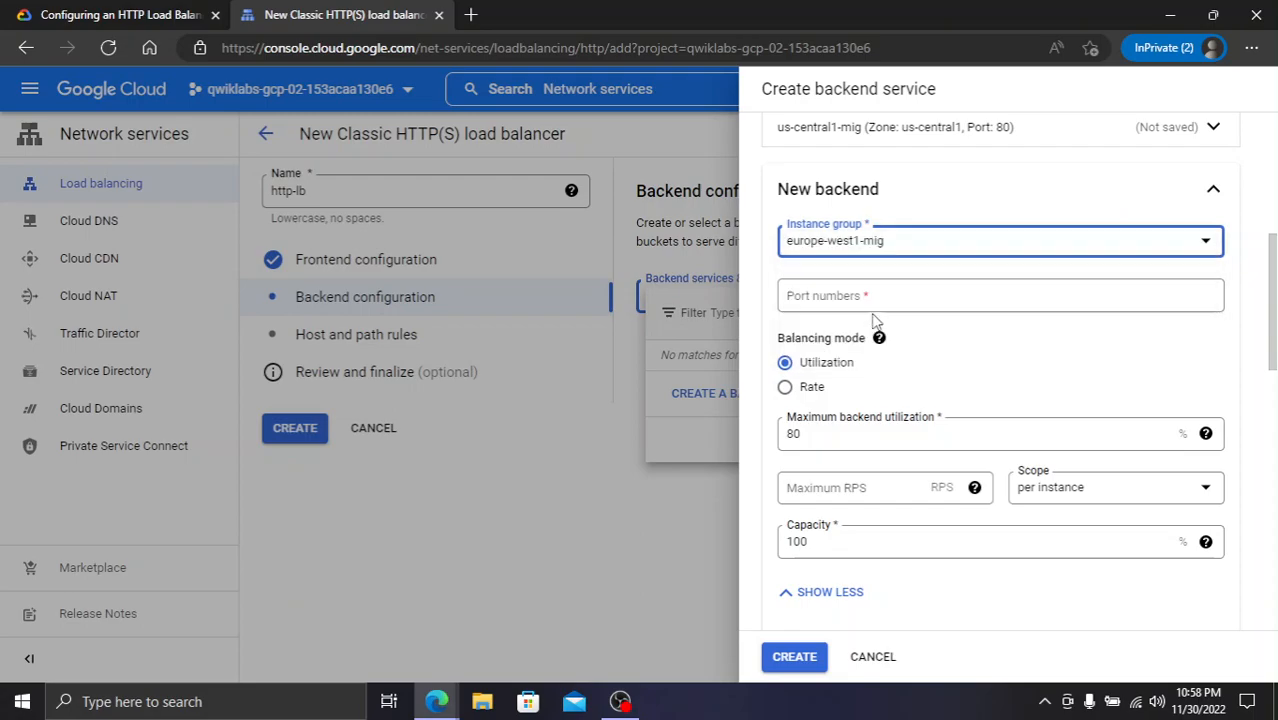
- Set the europe-west1-mig backend's port number to 80, as given in the lab's second backend table
click(893, 303)
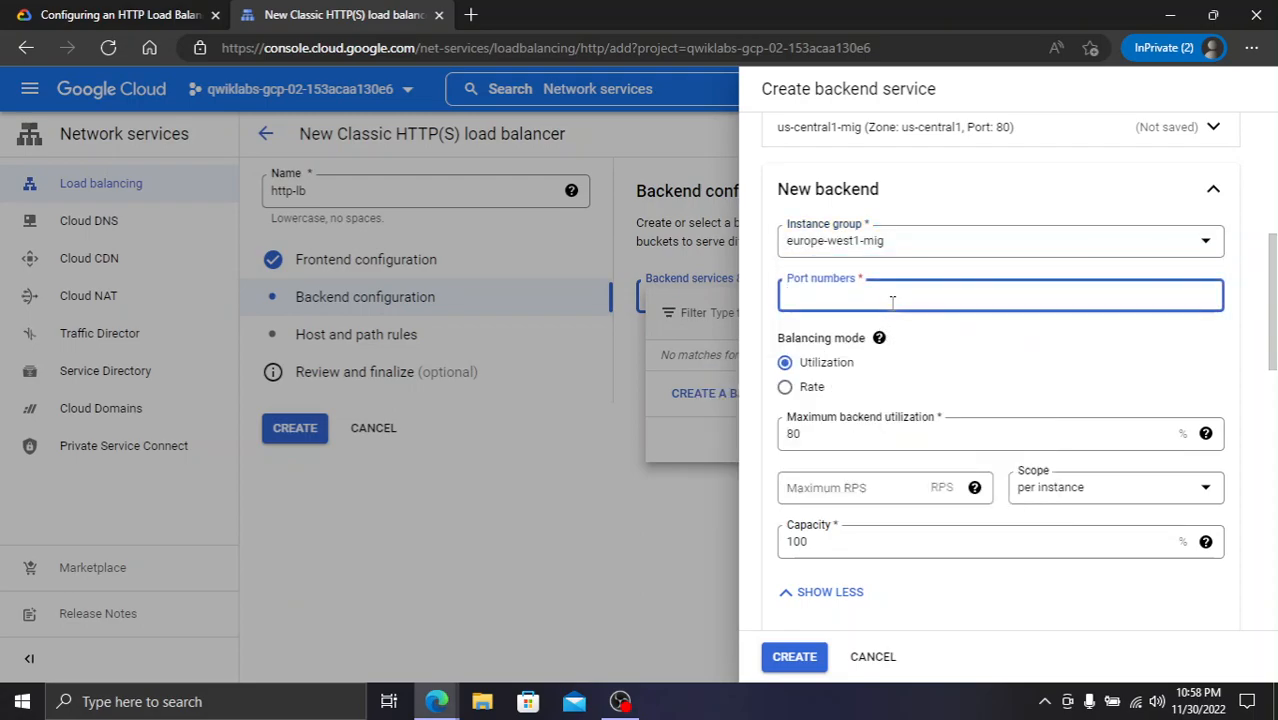
click(30, 9)
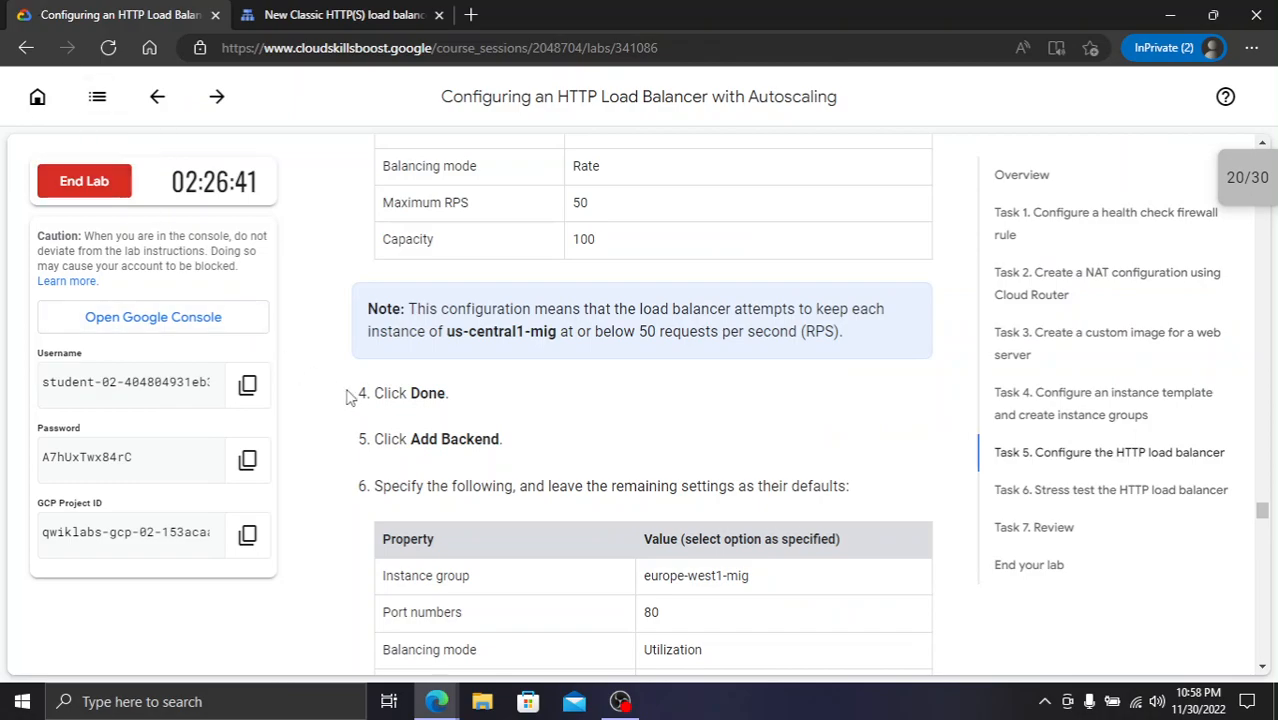
scroll(345, 396, down, 2)
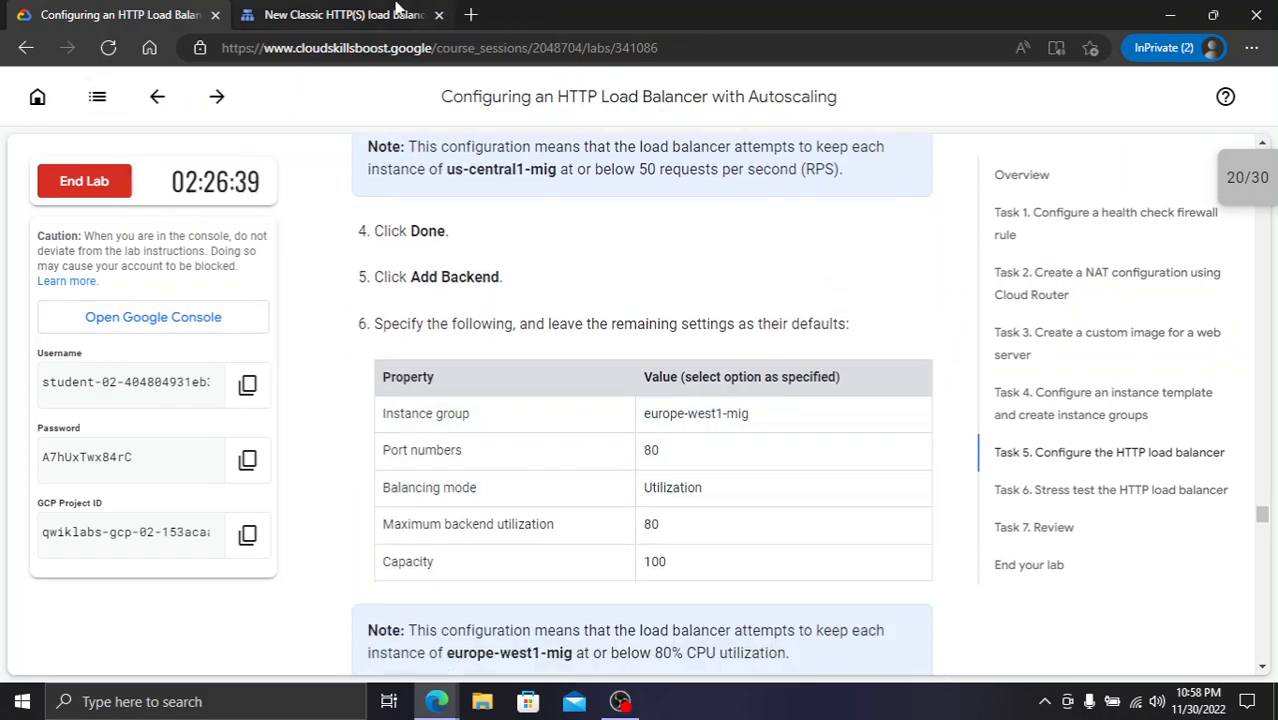
click(395, 10)
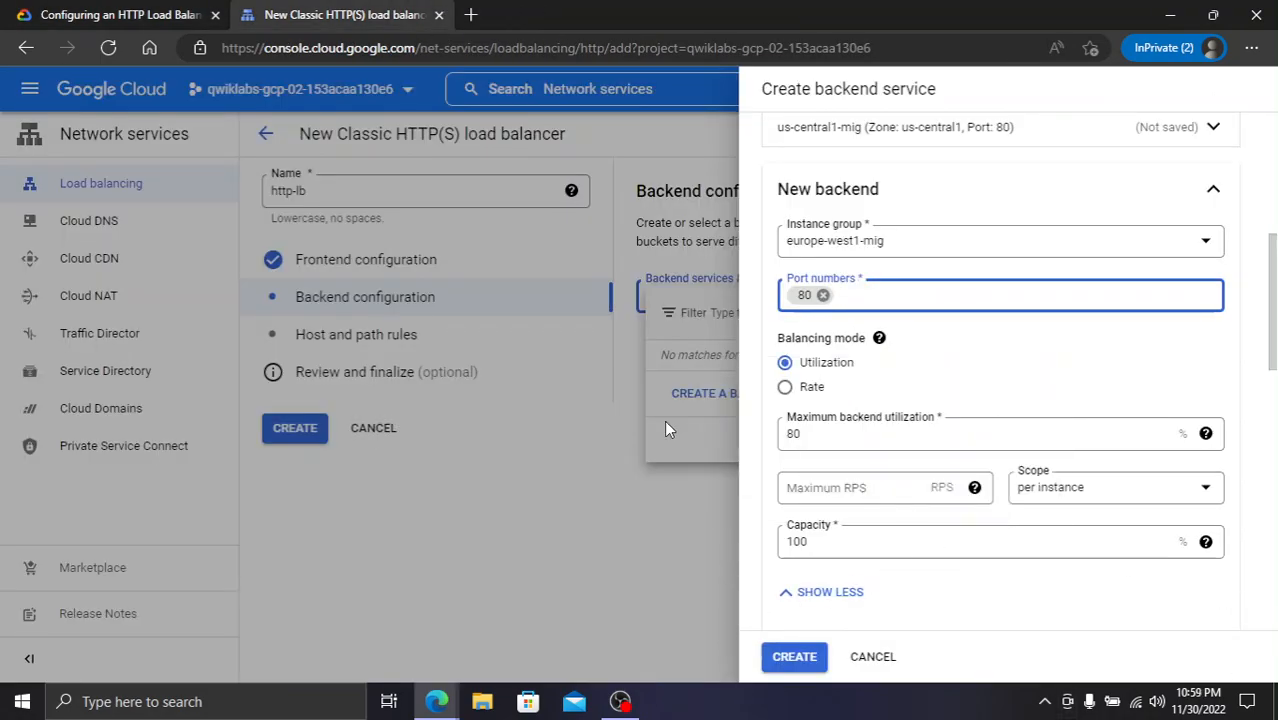
- Compare the europe-west1-mig backend with the lab table and finish it, keeping Utilization balancing, maximum utilization 80 and capacity 100
click(40, 10)
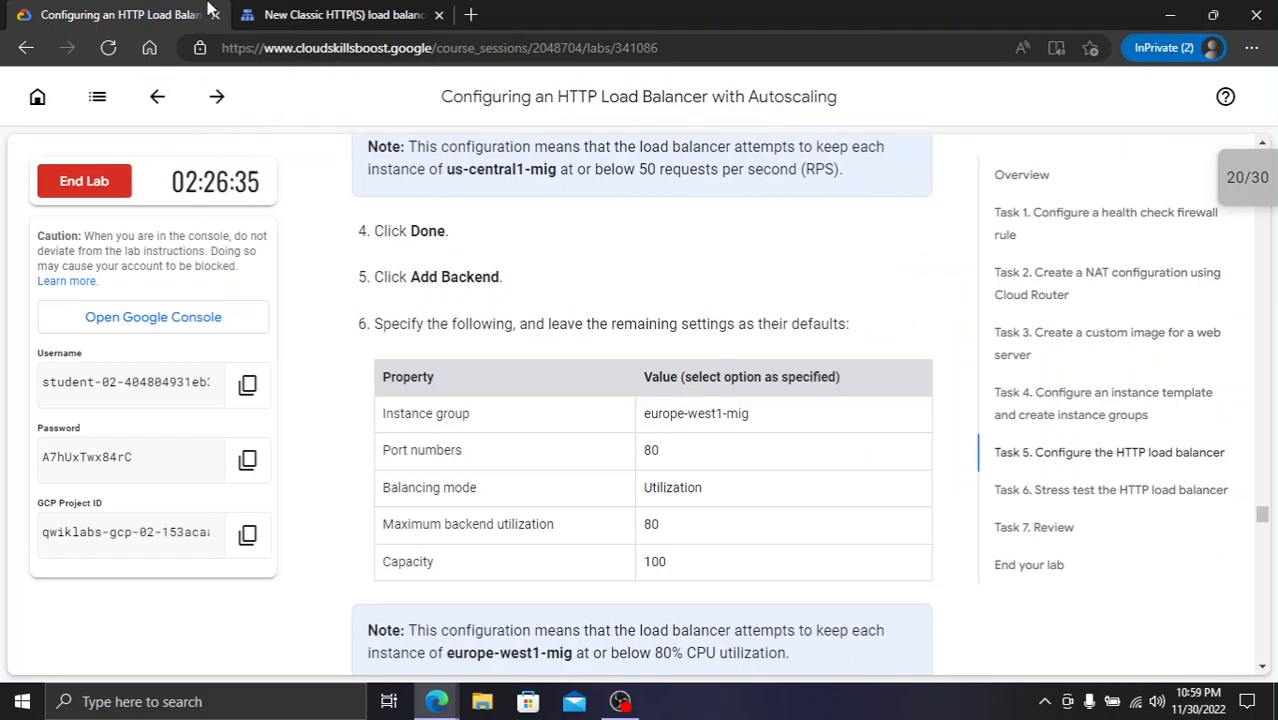
click(328, 10)
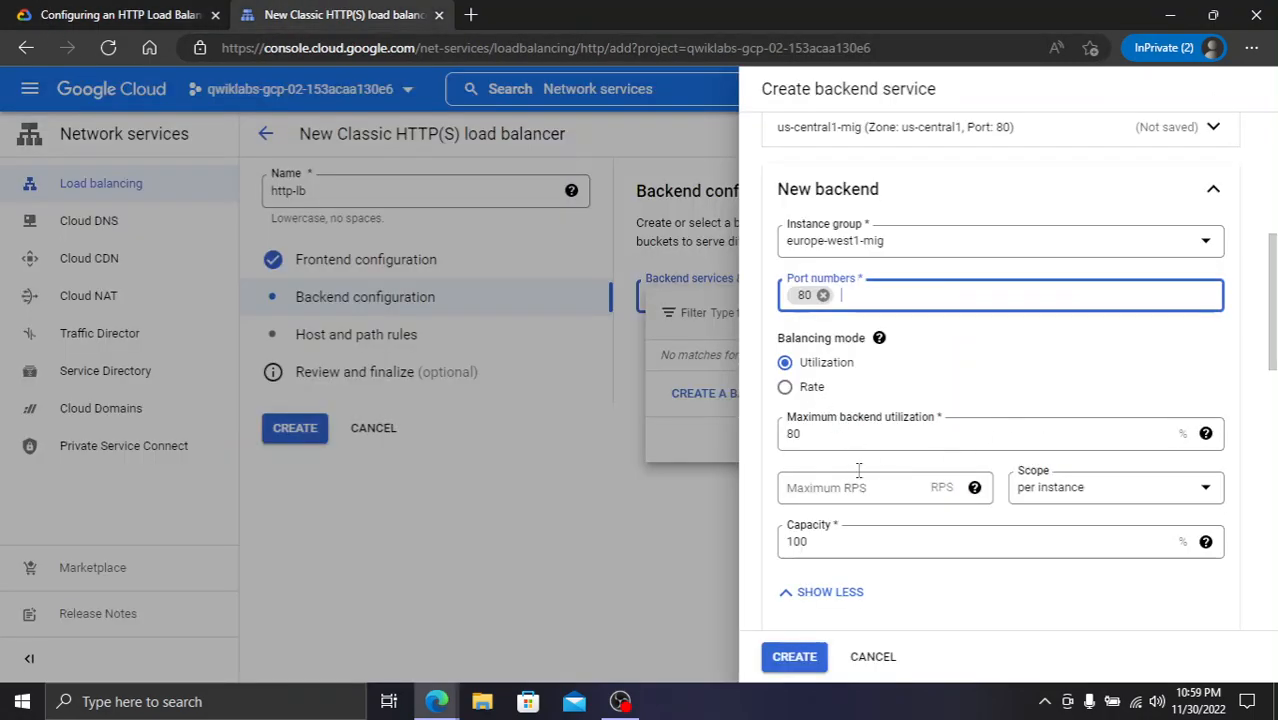
click(20, 10)
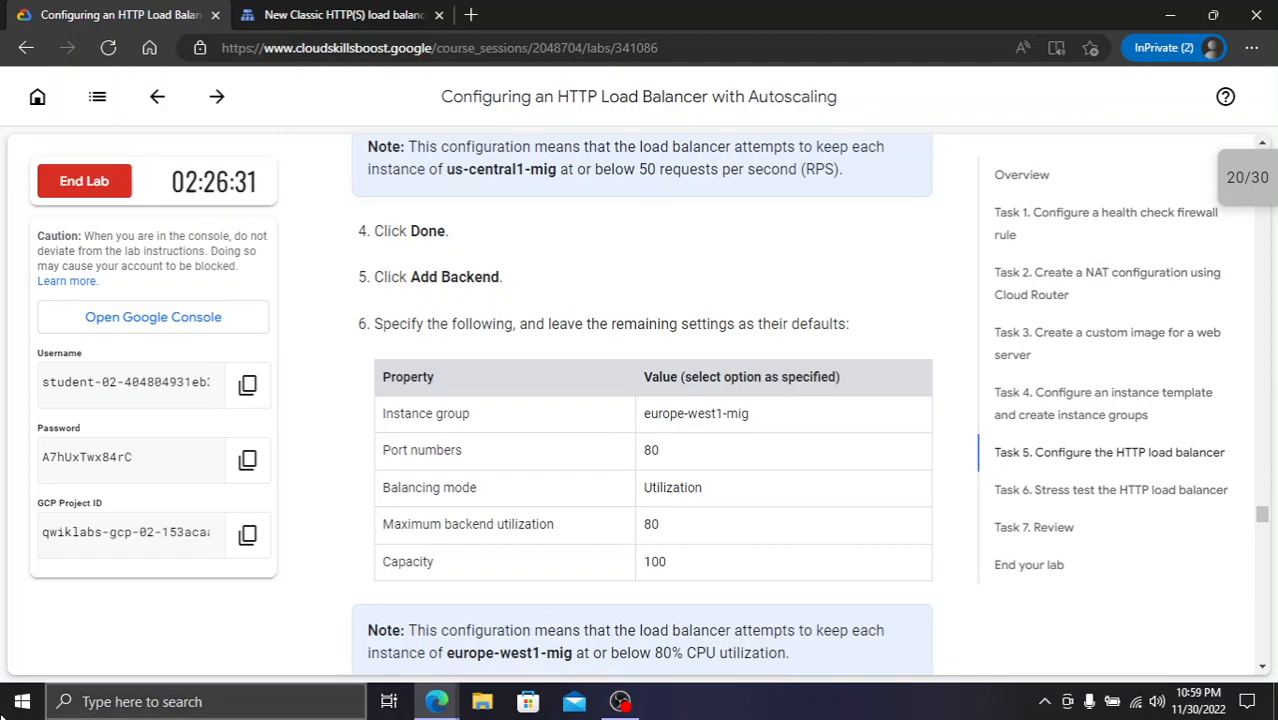
click(380, 10)
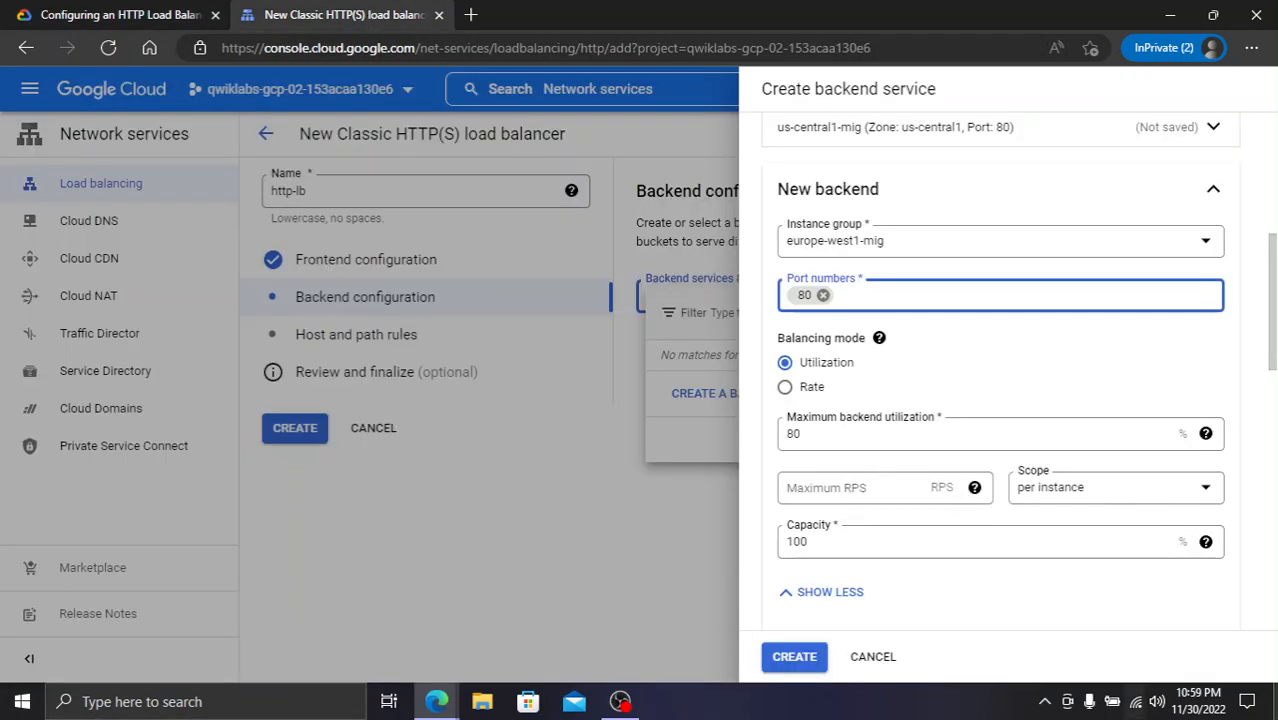
click(72, 10)
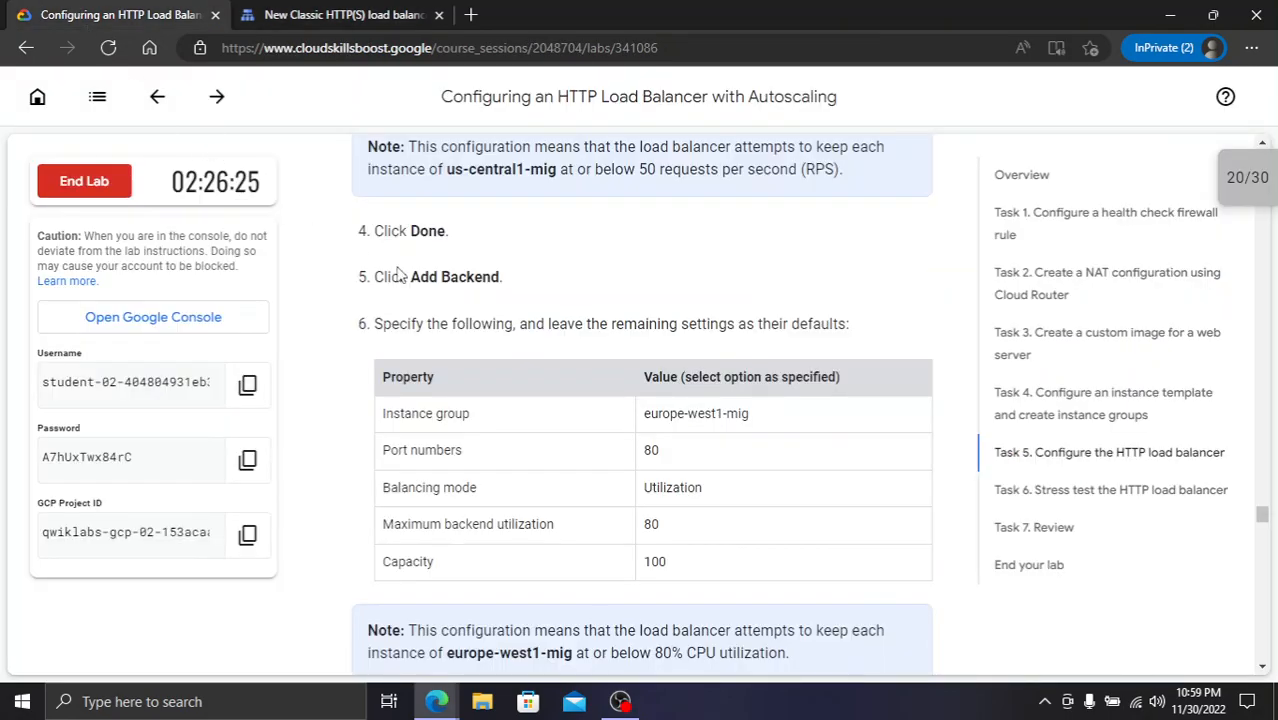
click(378, 10)
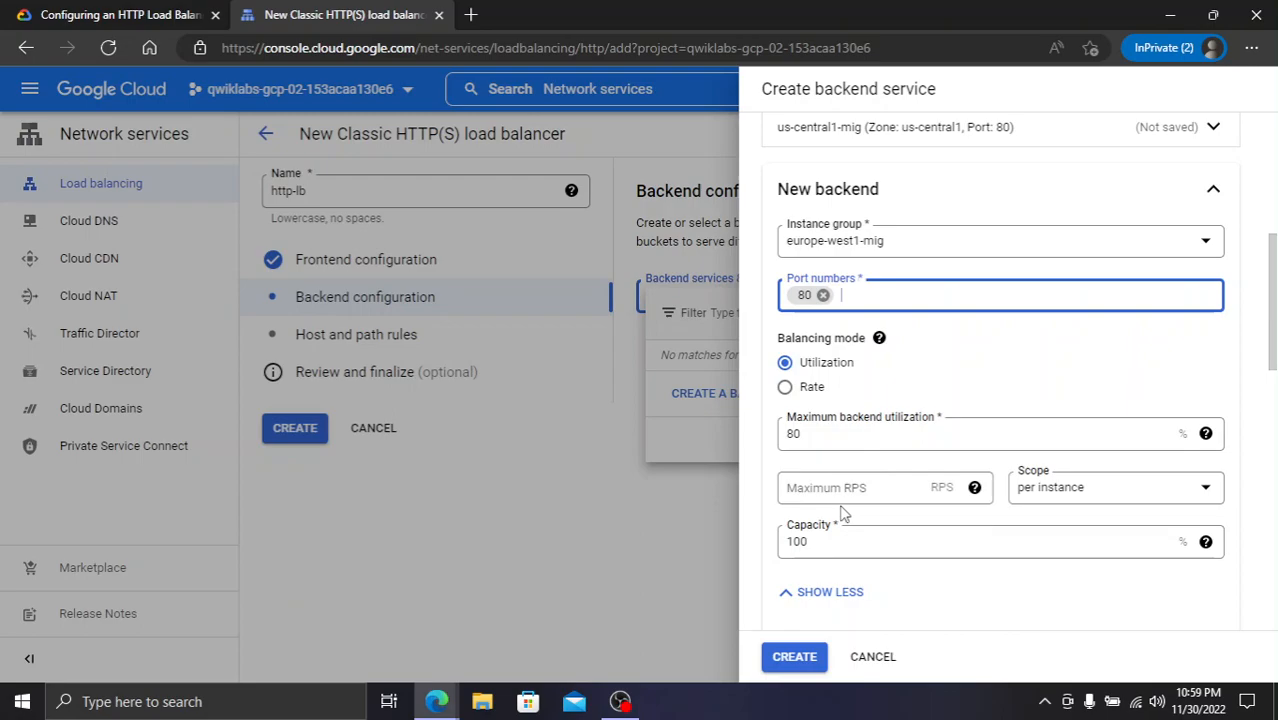
scroll(883, 500, down, 3)
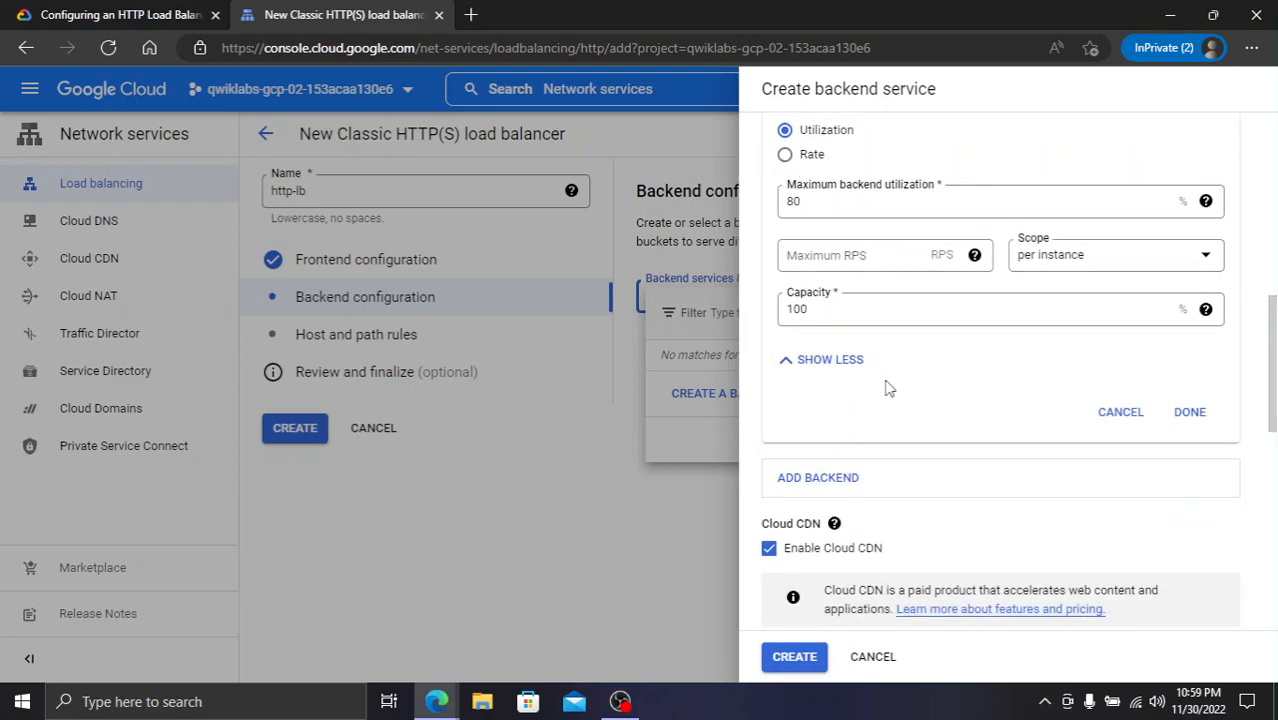
click(1195, 416)
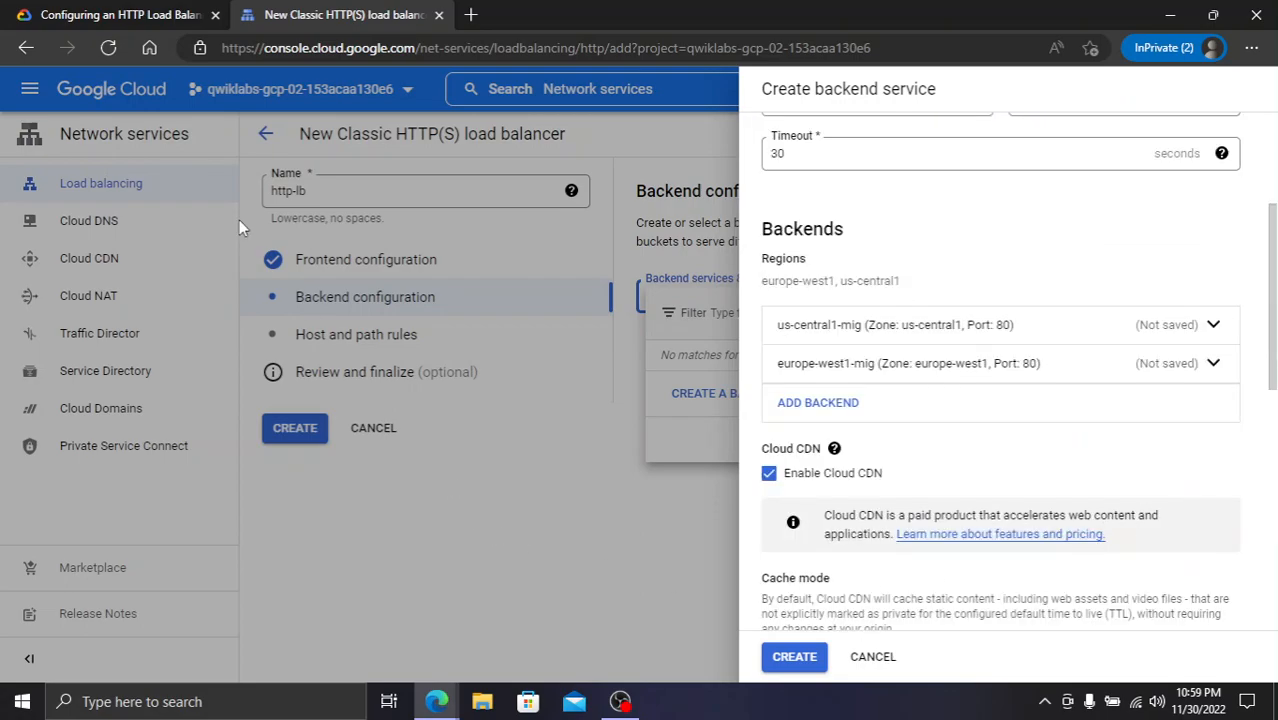
- Following the lab instructions, set the backend service's health check to http-health-check
click(112, 14)
scroll(603, 413, down, 3)
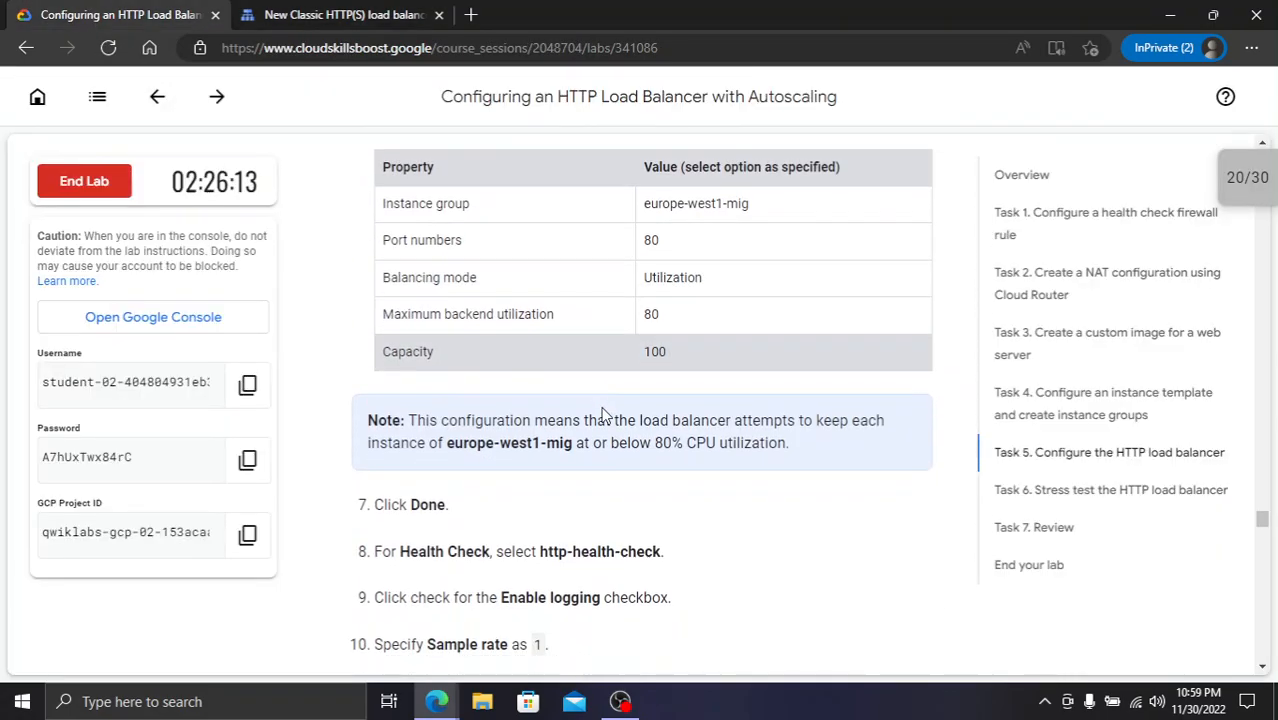
scroll(603, 413, down, 2)
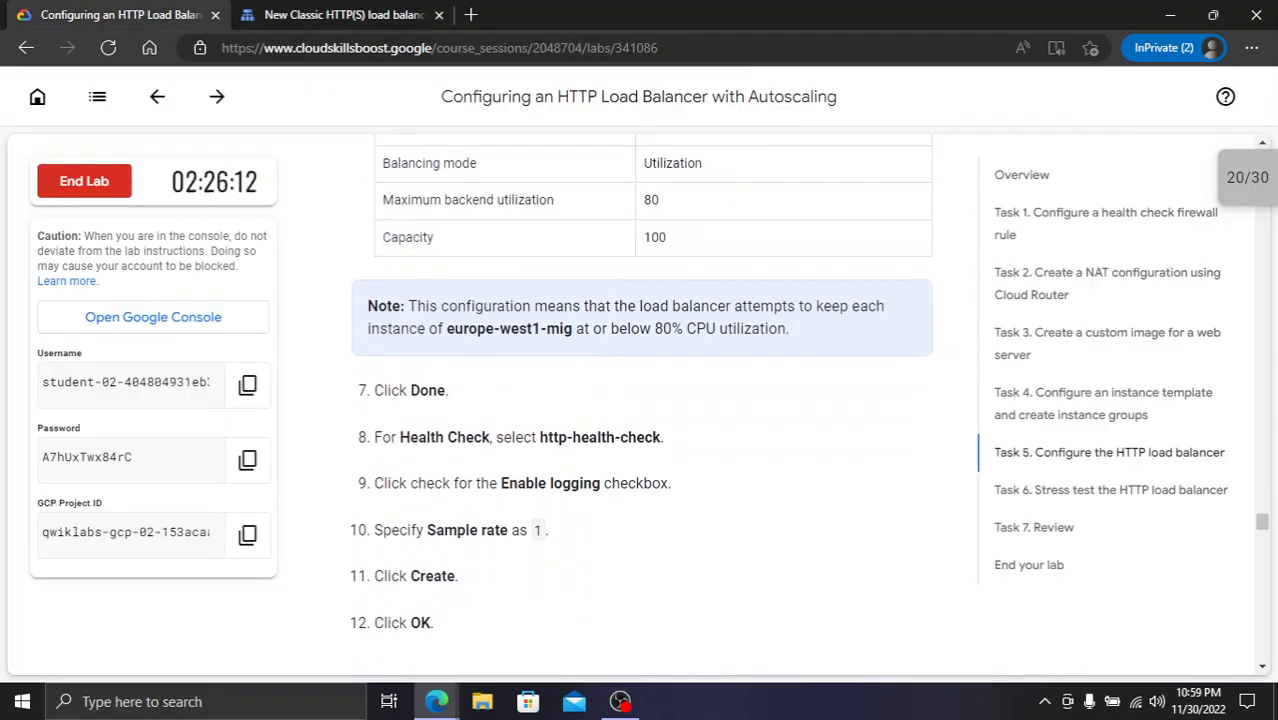
click(322, 8)
scroll(978, 503, down, 3)
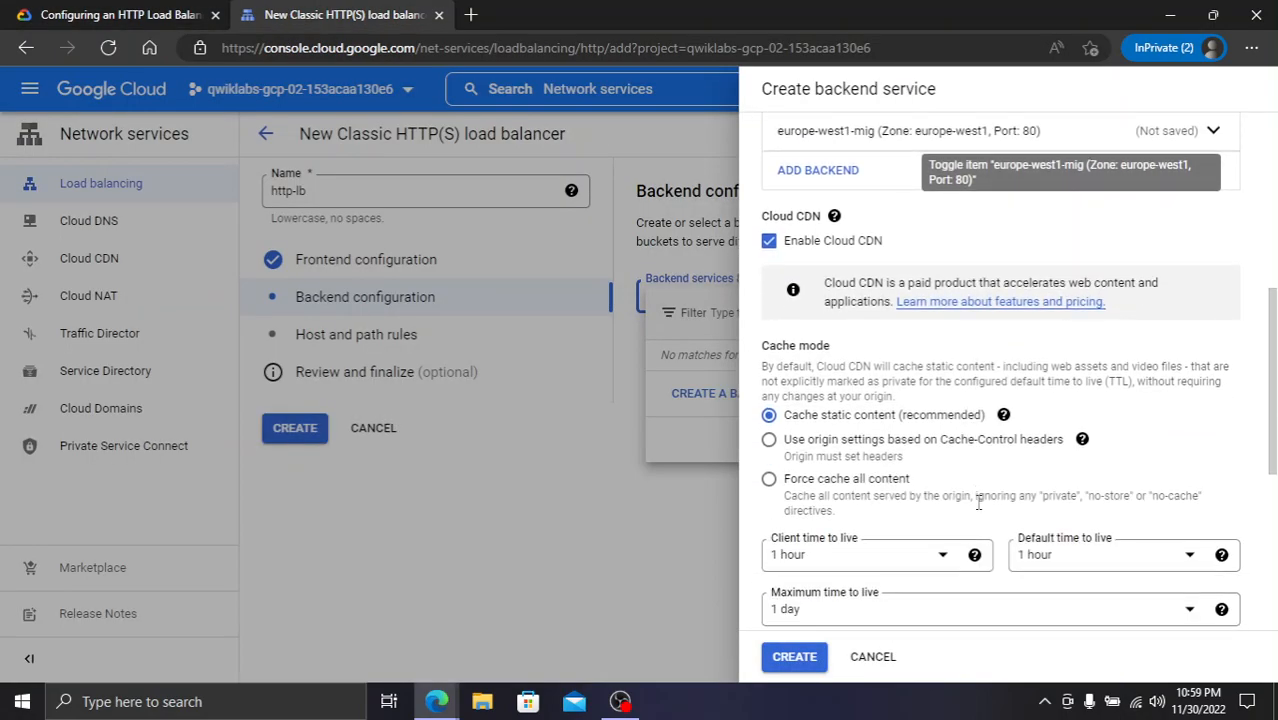
scroll(978, 503, down, 5)
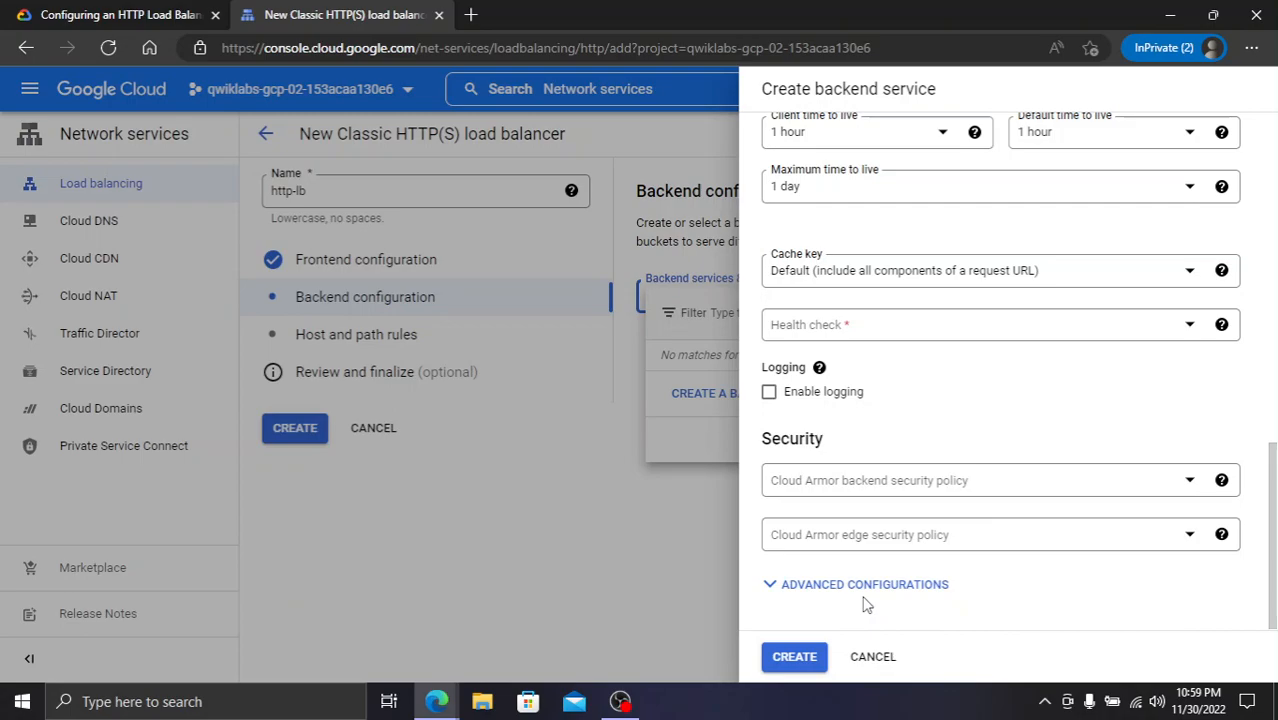
click(880, 332)
click(893, 406)
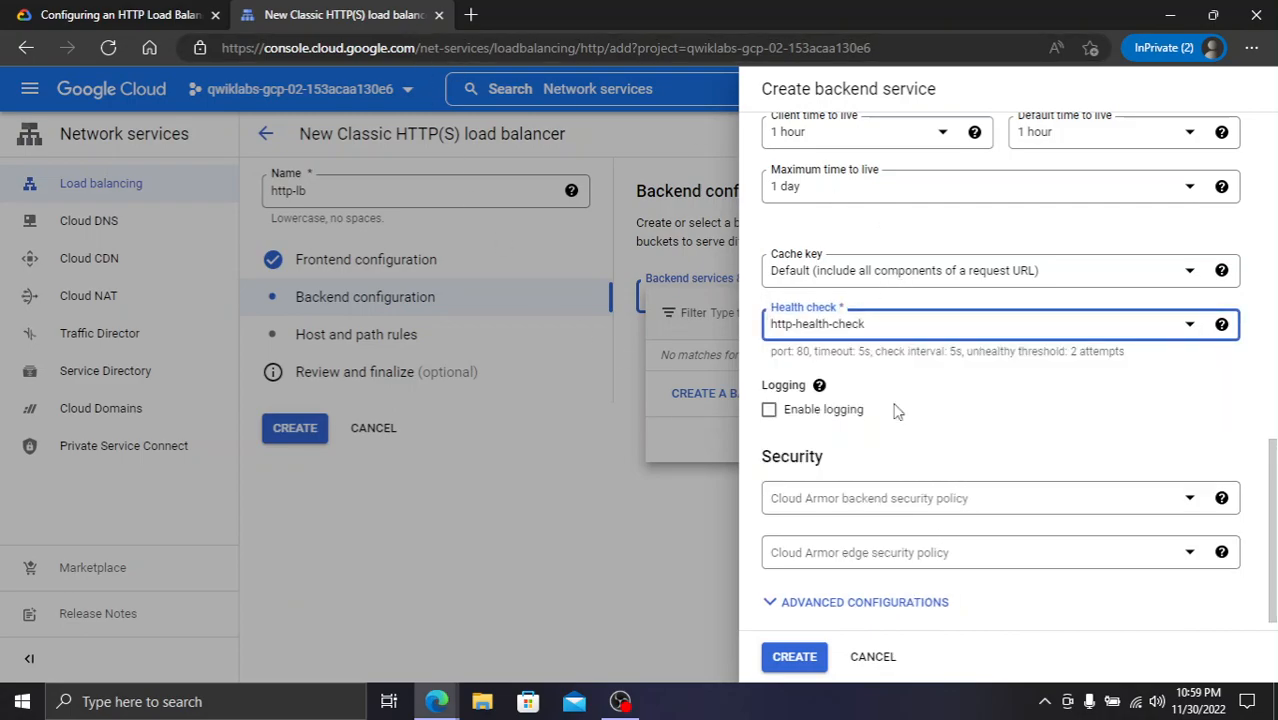
- Enable logging for the backend service, as the lab instructions specify
click(12, 12)
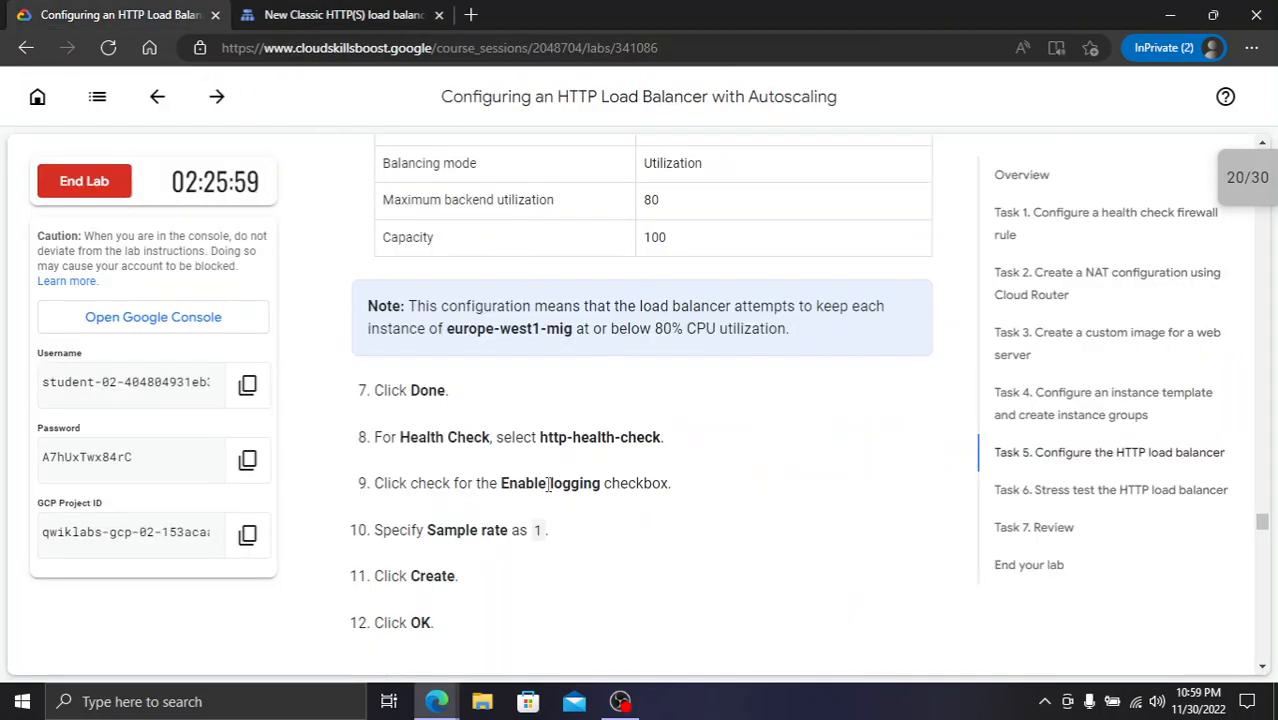
click(335, 12)
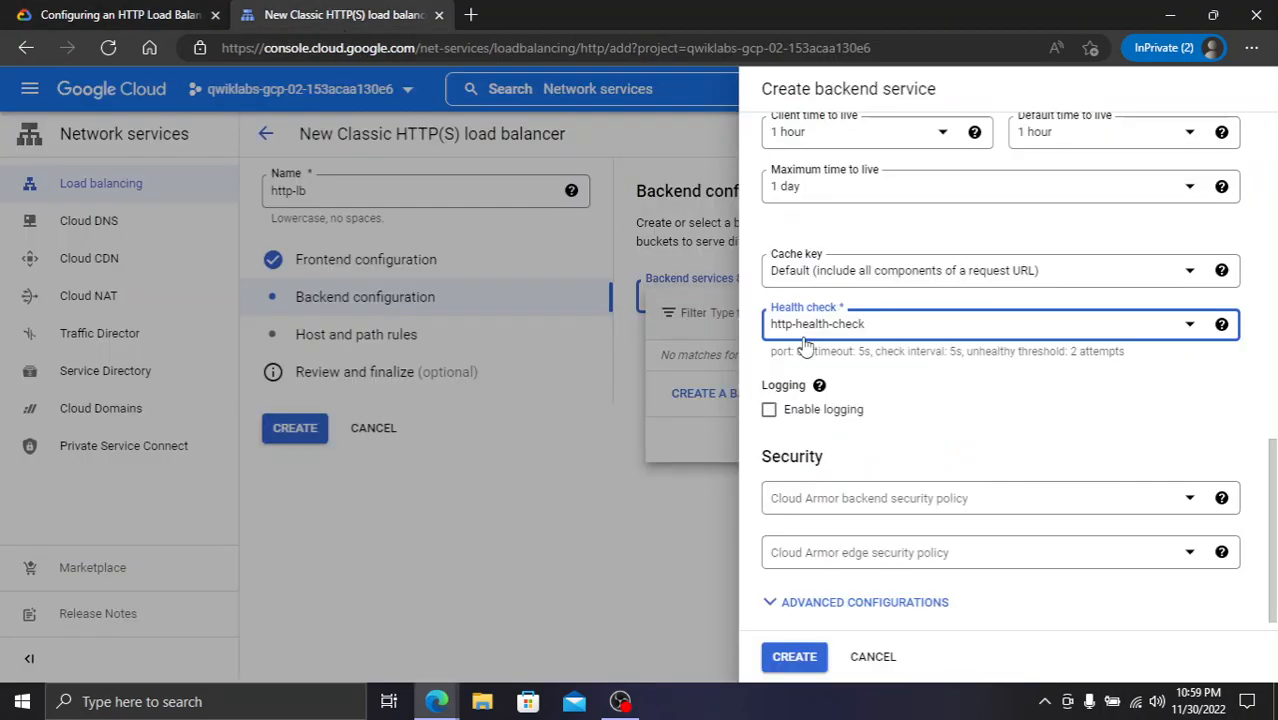
click(845, 413)
click(30, 14)
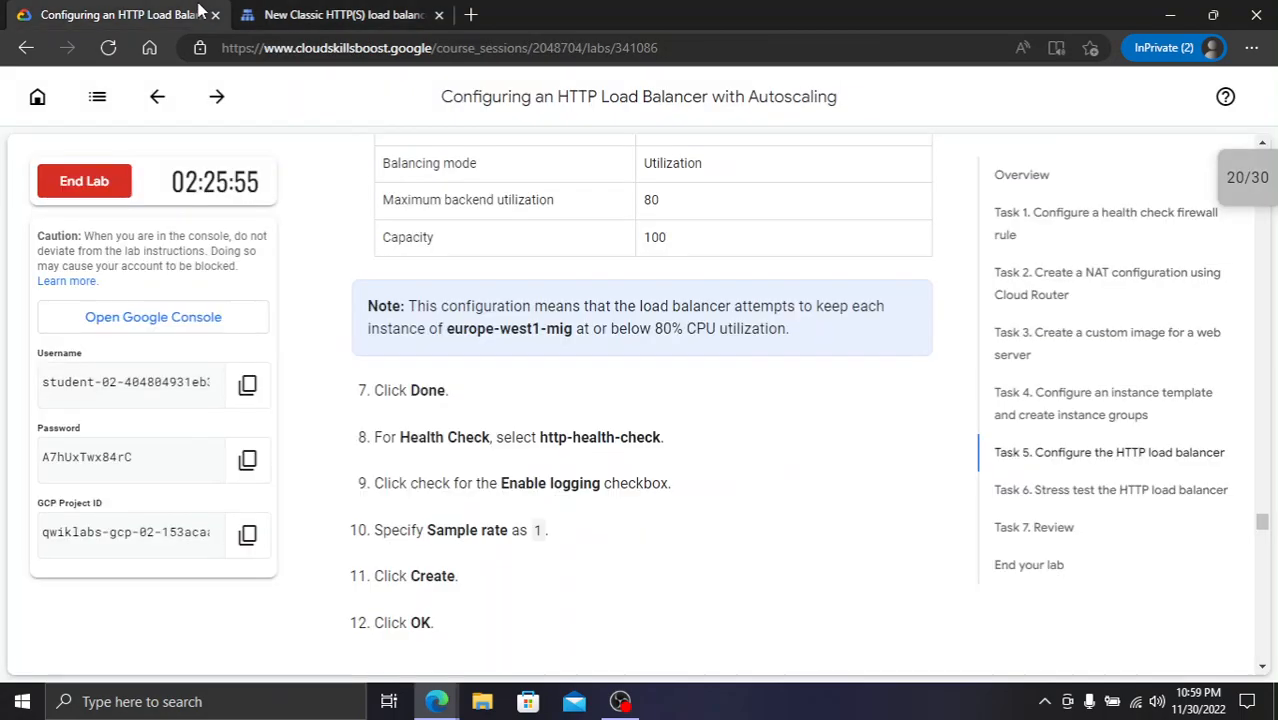
click(292, 12)
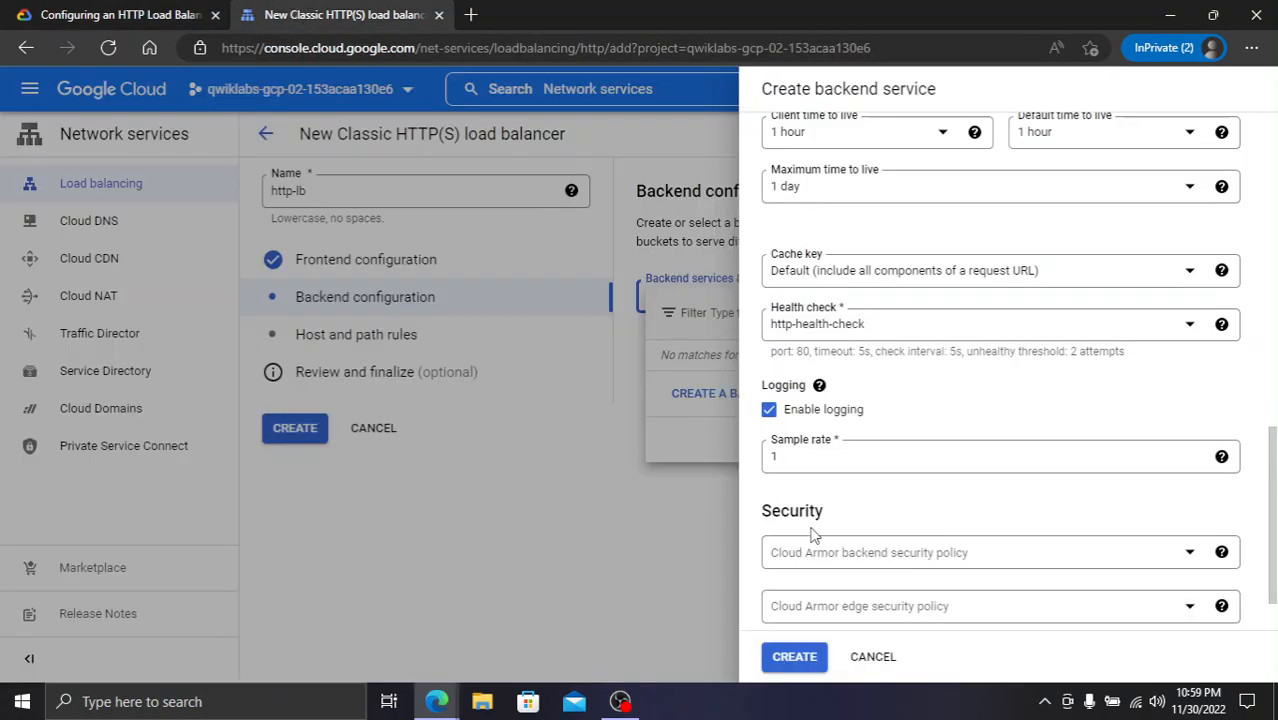
- Check the lab's sample rate of 1, create the backend service, and confirm http-backend as the load balancer's backend
click(21, 10)
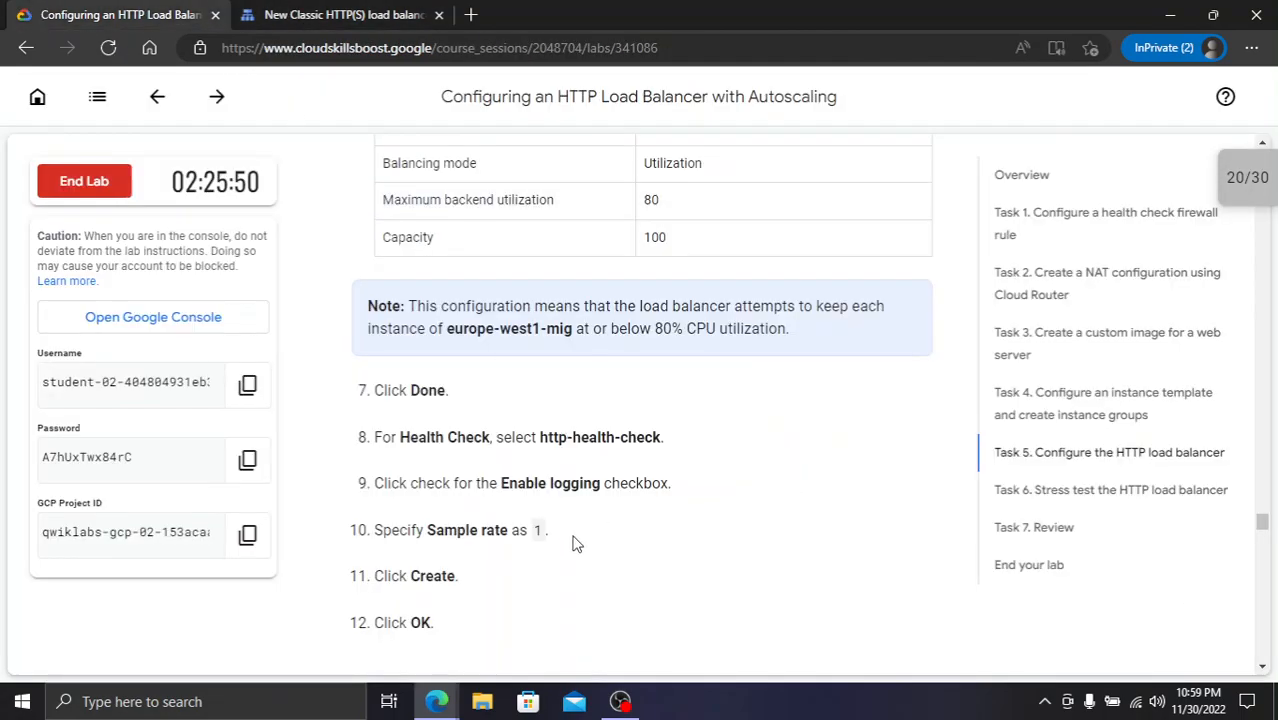
click(340, 14)
scroll(855, 620, down, 2)
click(799, 656)
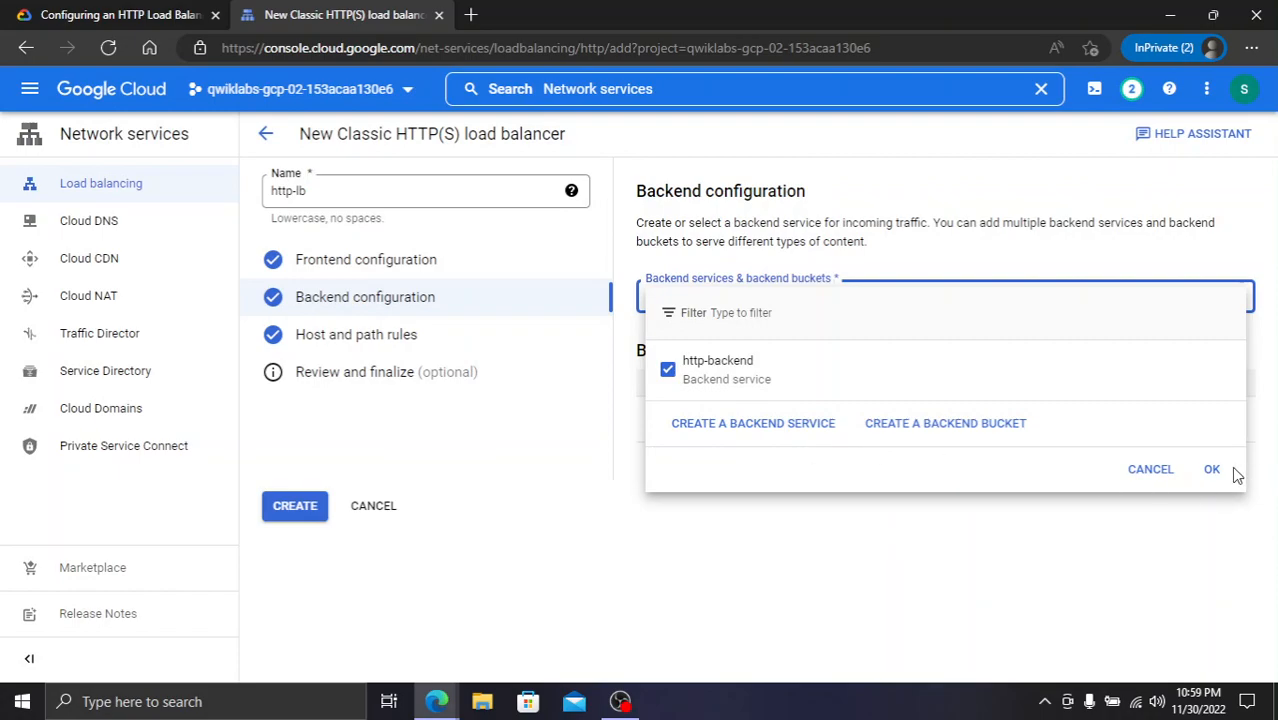
click(1211, 469)
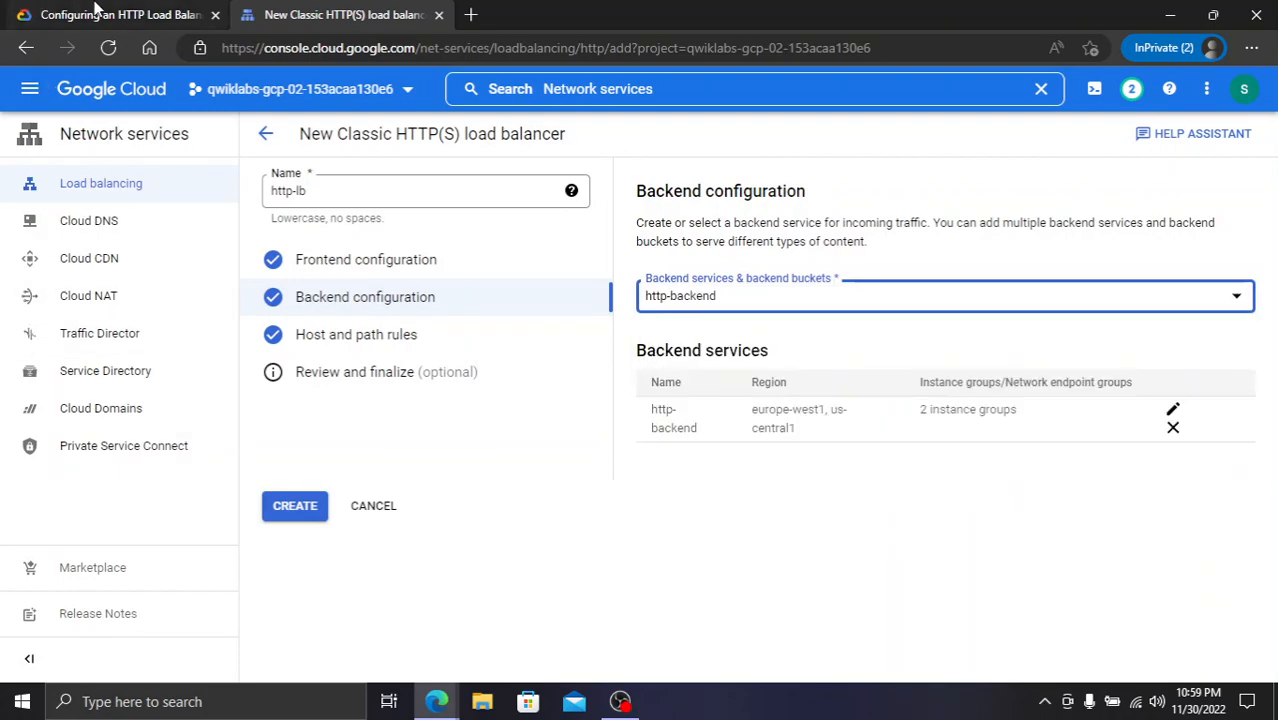
- Read the lab's review and create instructions, and create the http-lb load balancer
click(95, 12)
scroll(565, 445, down, 5)
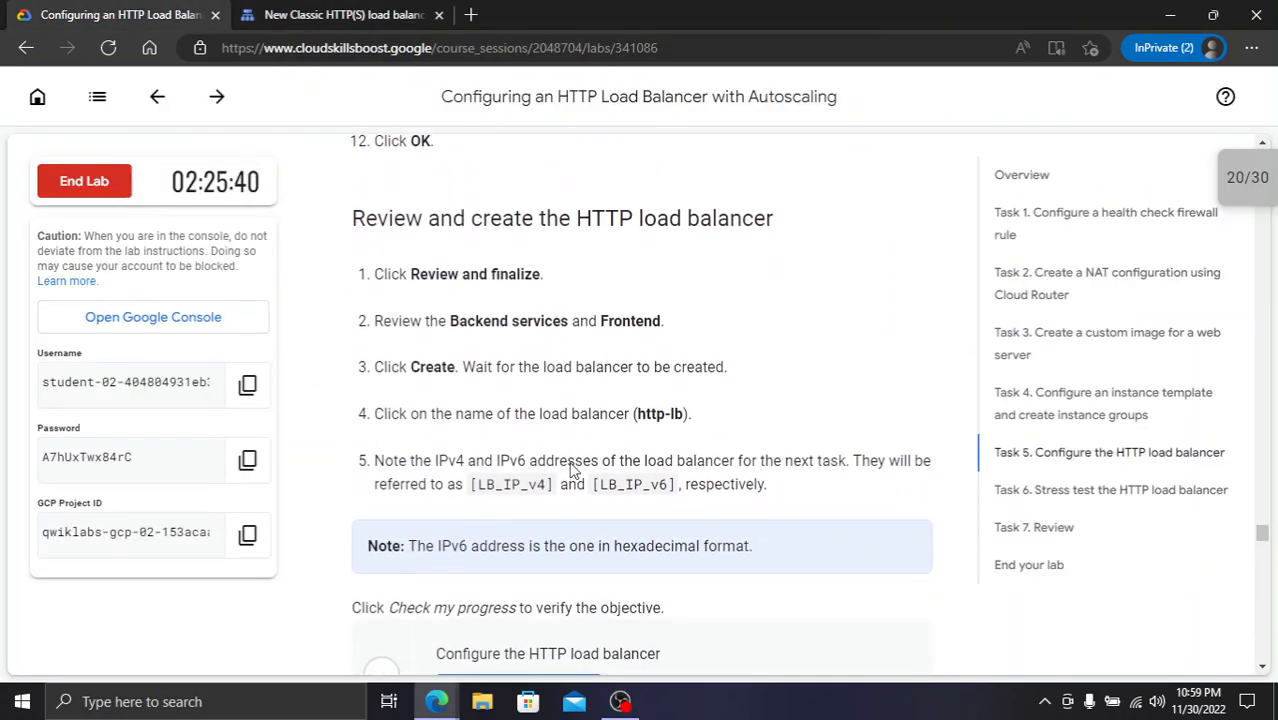
scroll(573, 470, down, 3)
click(290, 14)
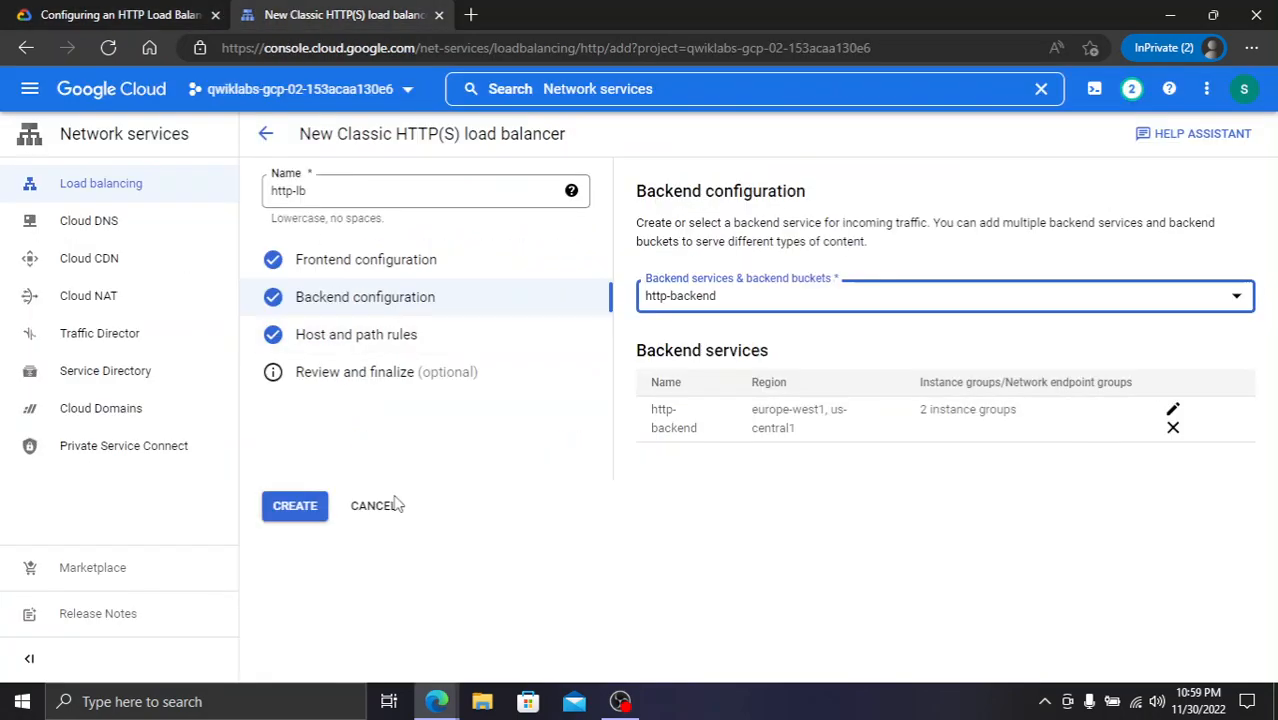
click(294, 508)
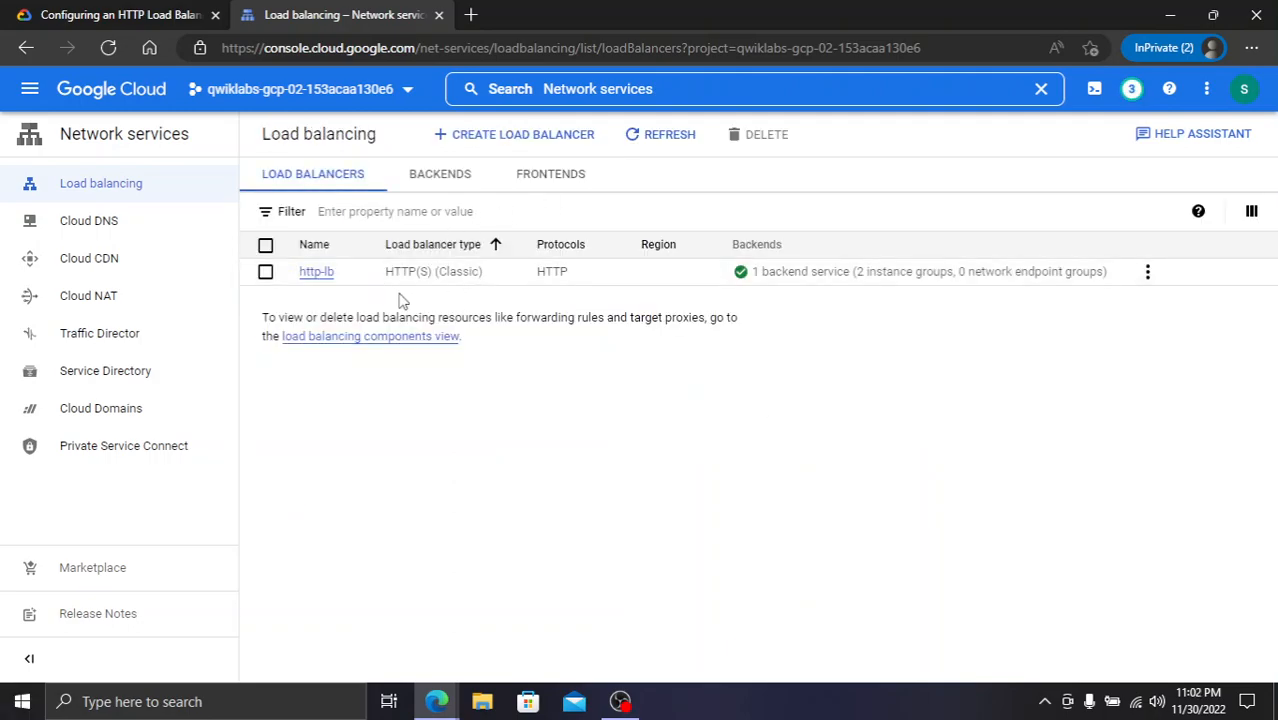
- Check the lab progress for the Configure the HTTP load balancer objective and look over the checkpoint scores
click(140, 14)
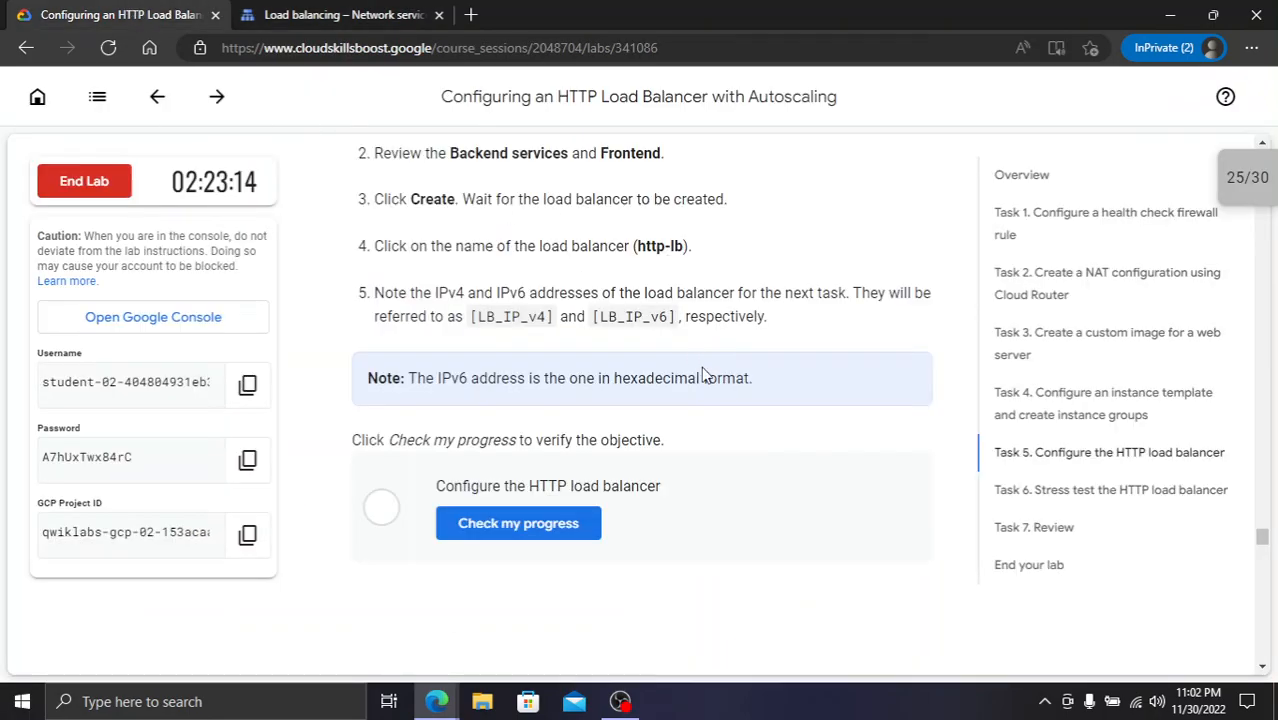
click(557, 526)
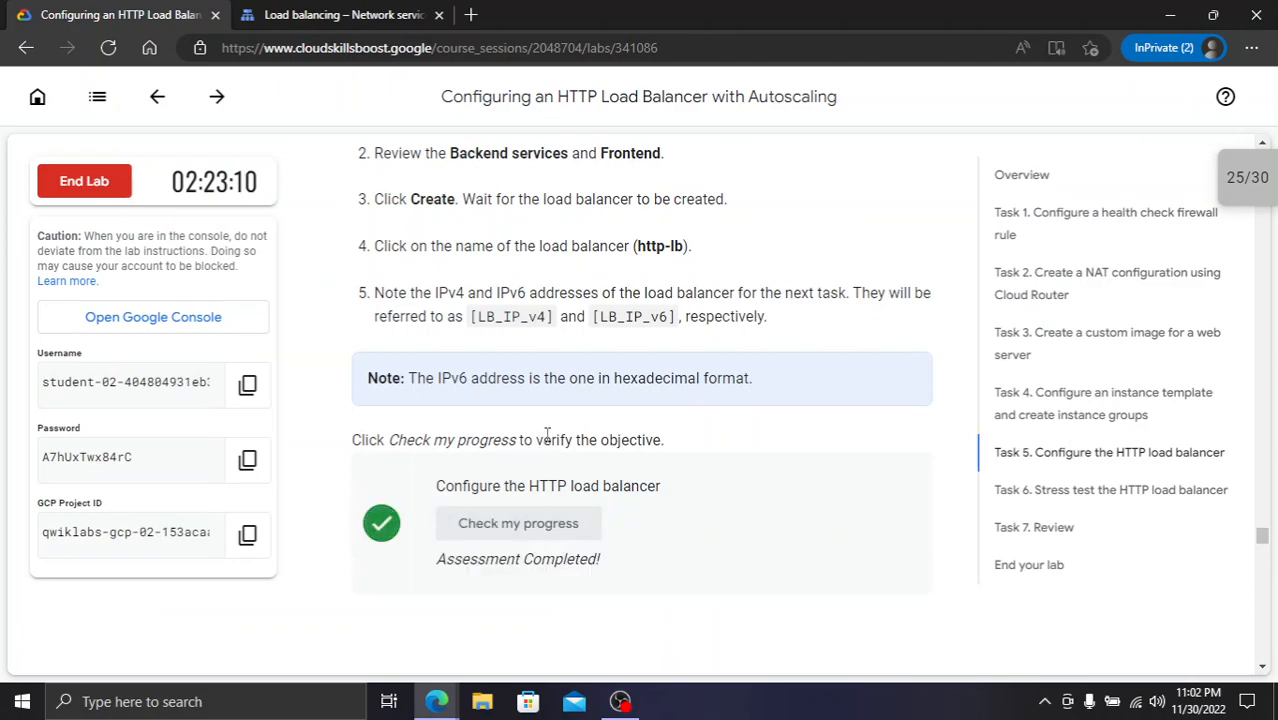
click(1265, 176)
scroll(1160, 255, down, 3)
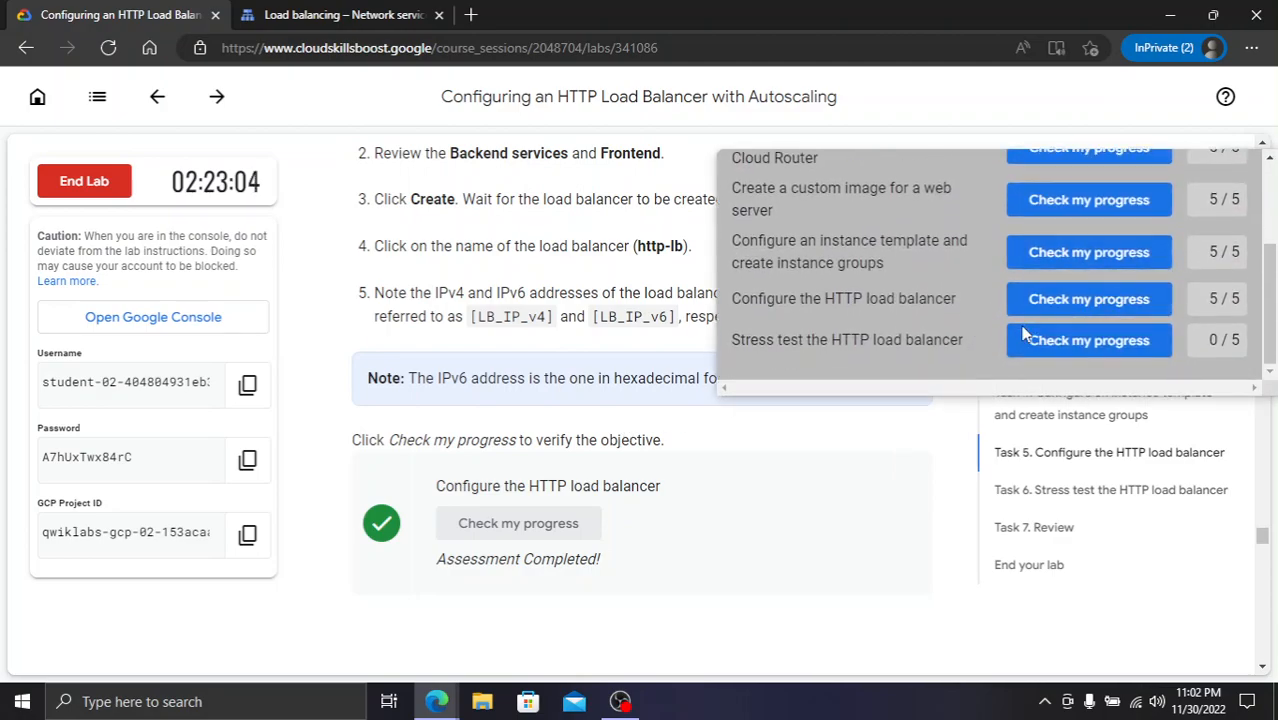
scroll(1229, 220, up, 3)
scroll(1229, 222, up, 1)
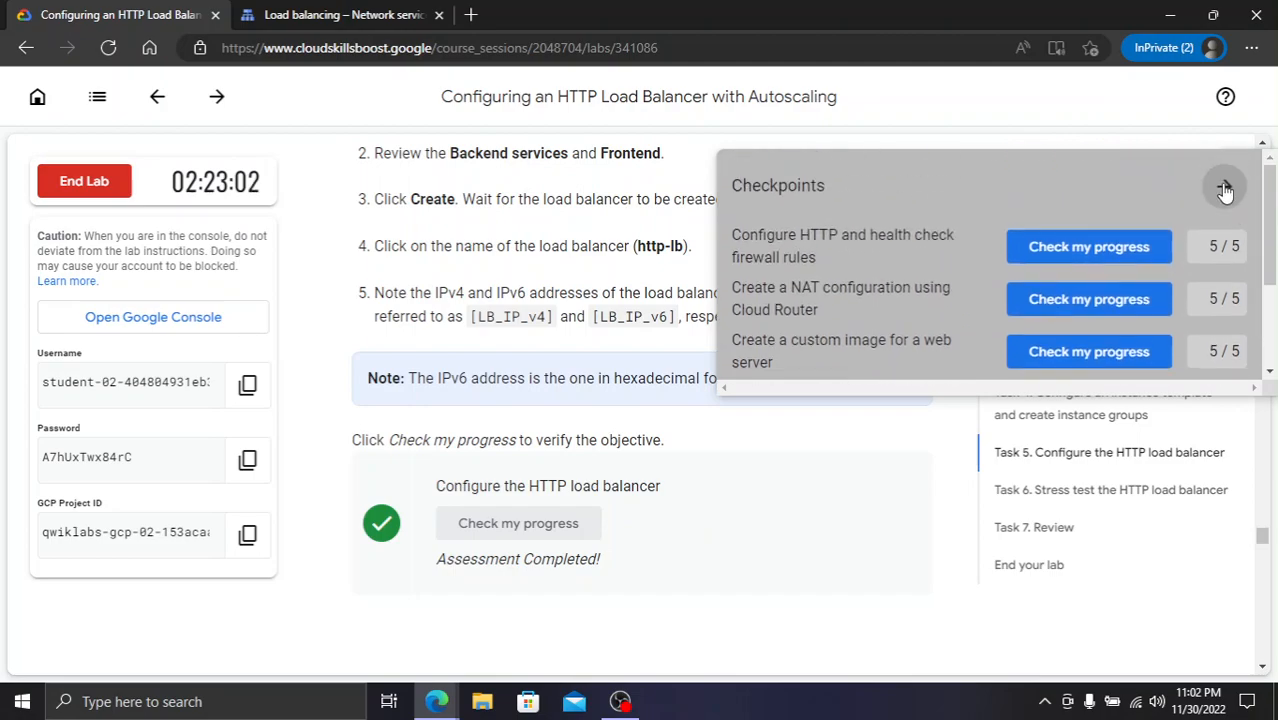
click(1224, 185)
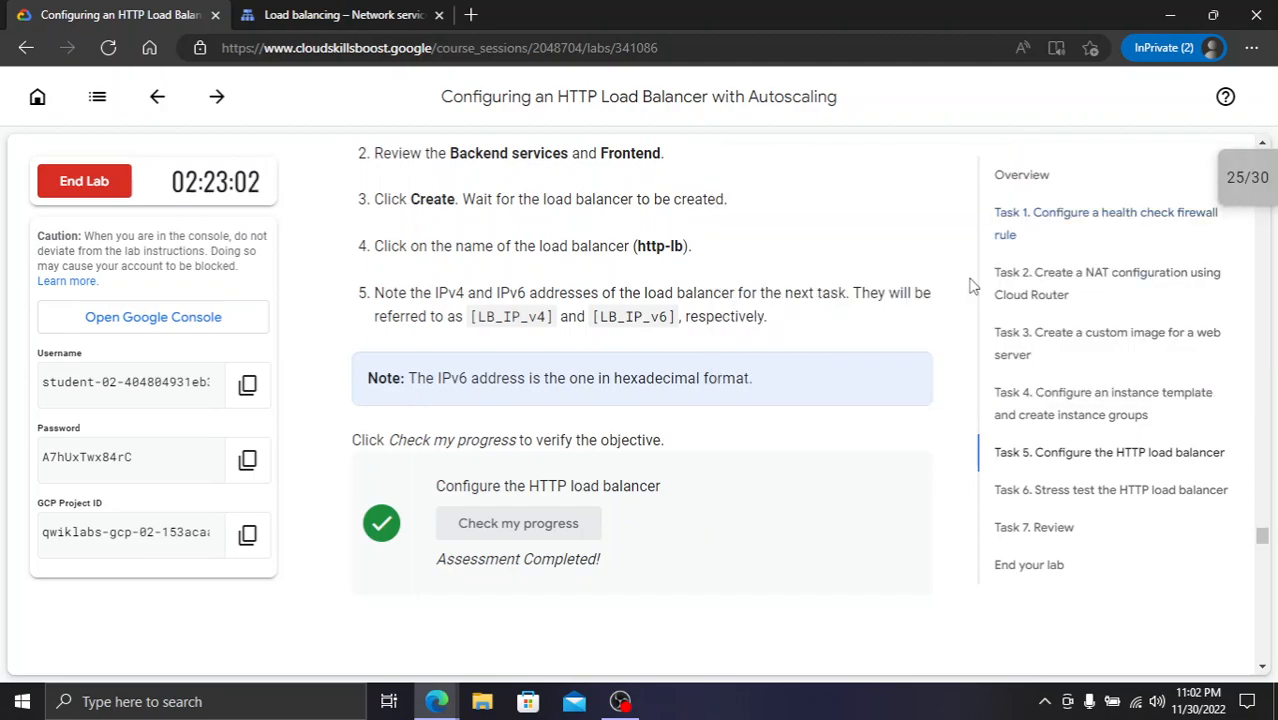
- Go to Task 6 of the lab and answer True to the question about forwarding traffic to the closest region
click(1062, 500)
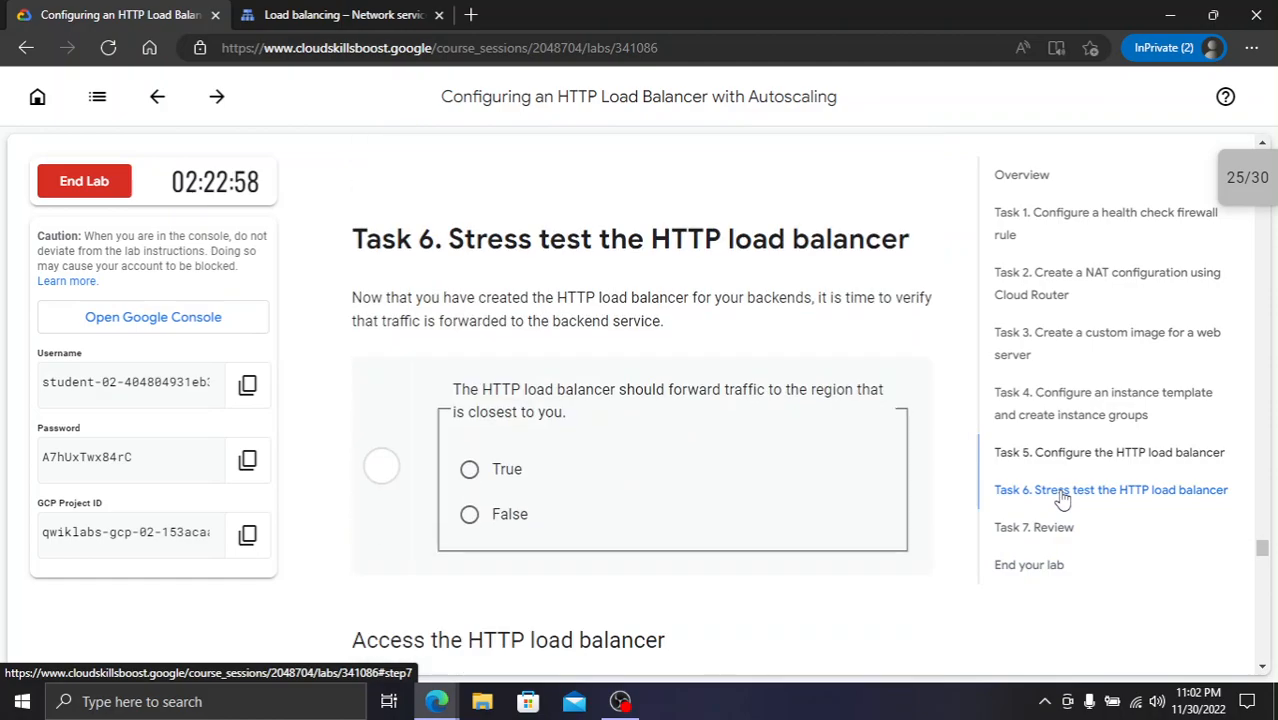
click(525, 405)
scroll(593, 415, down, 2)
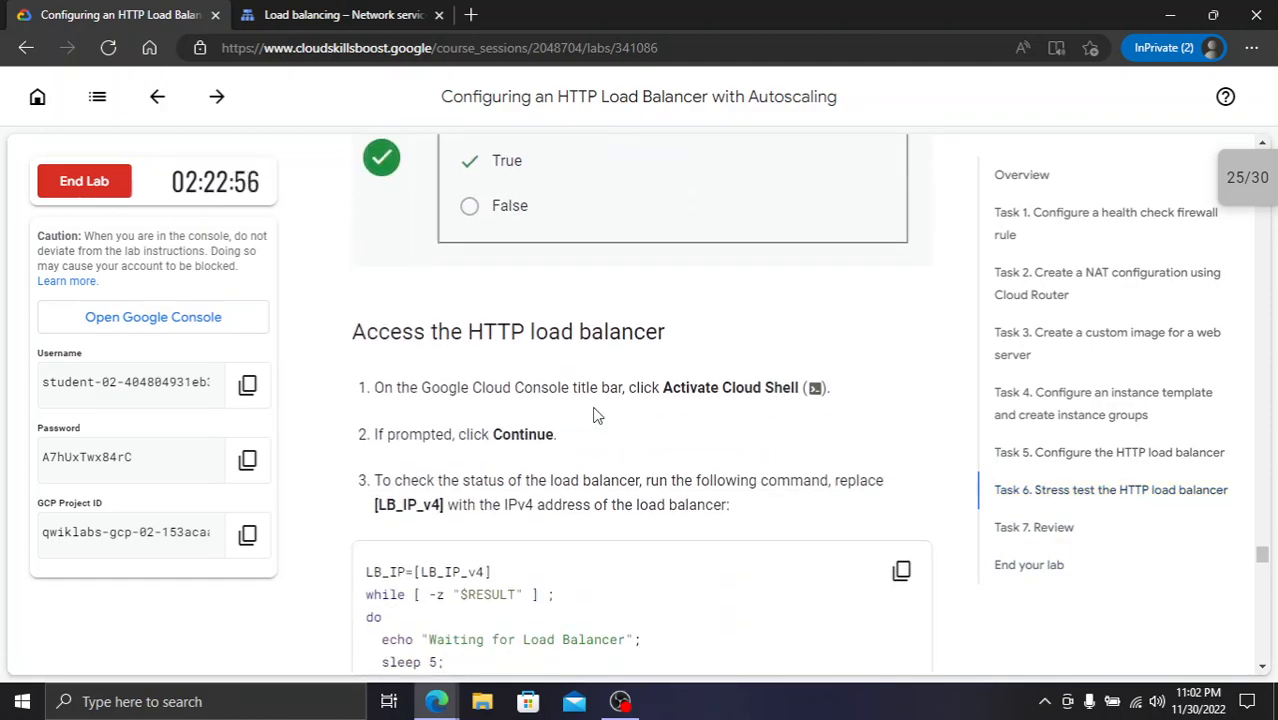
- Read the lab's instructions for accessing the load balancer and activate Cloud Shell in the Google Cloud console
scroll(593, 415, down, 1)
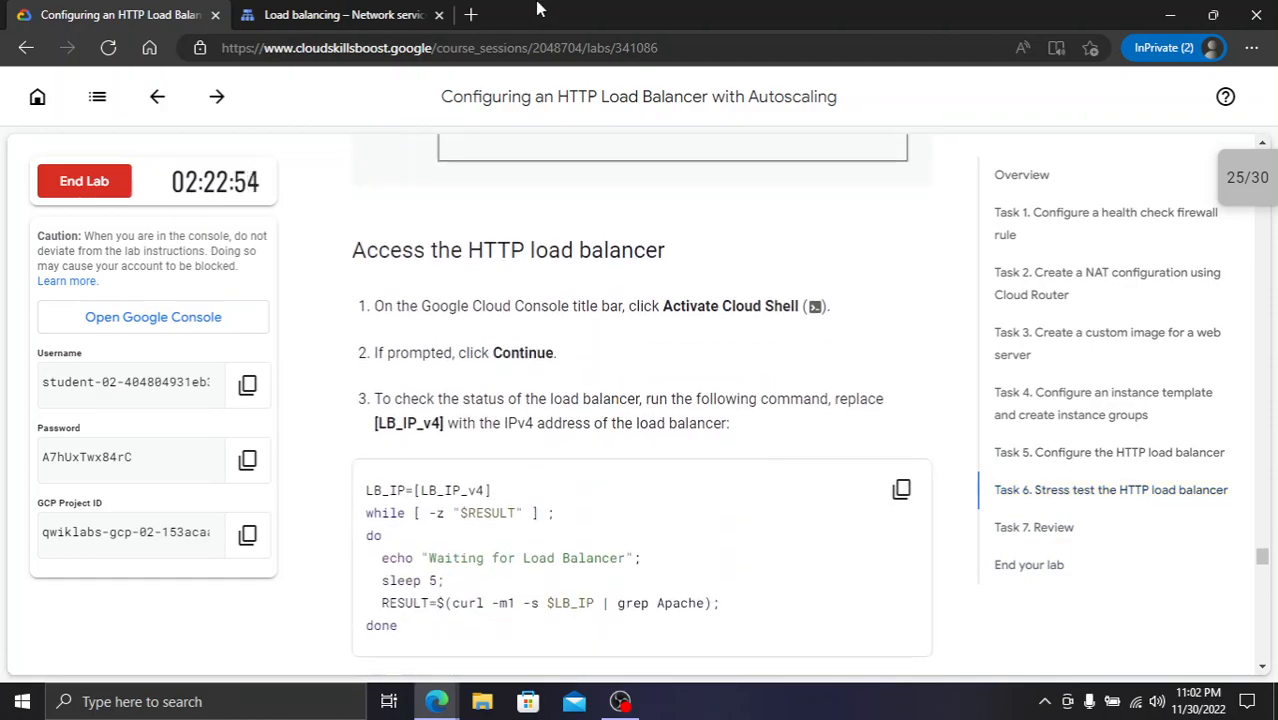
click(378, 12)
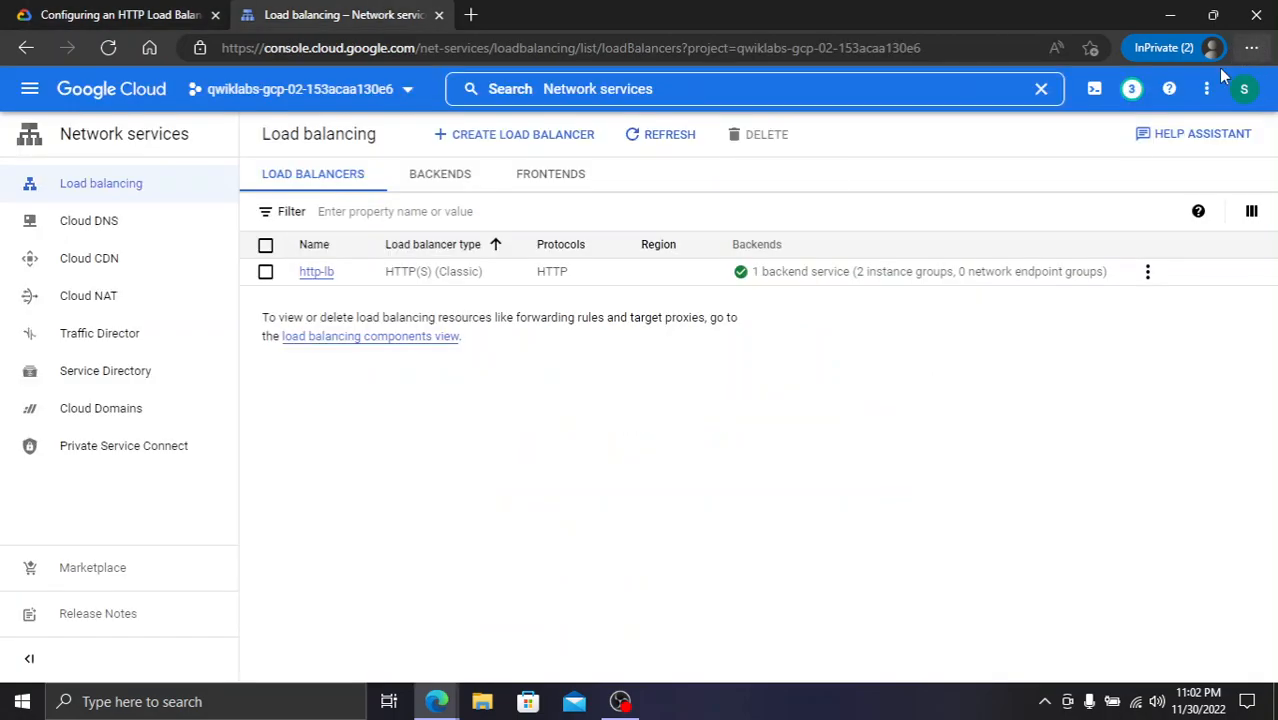
click(1094, 88)
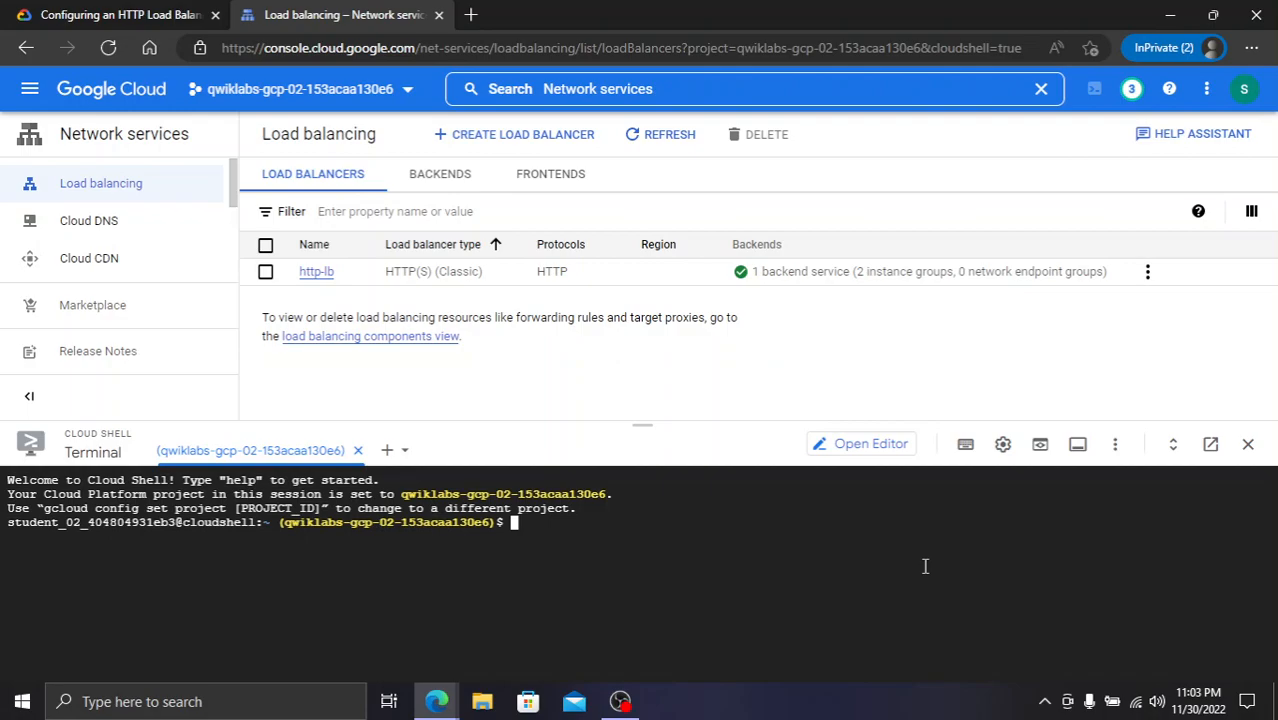
- Try to run the lab's load balancer status script in Cloud Shell with the [LB_IP_v4] placeholder left in
click(180, 14)
scroll(510, 302, down, 5)
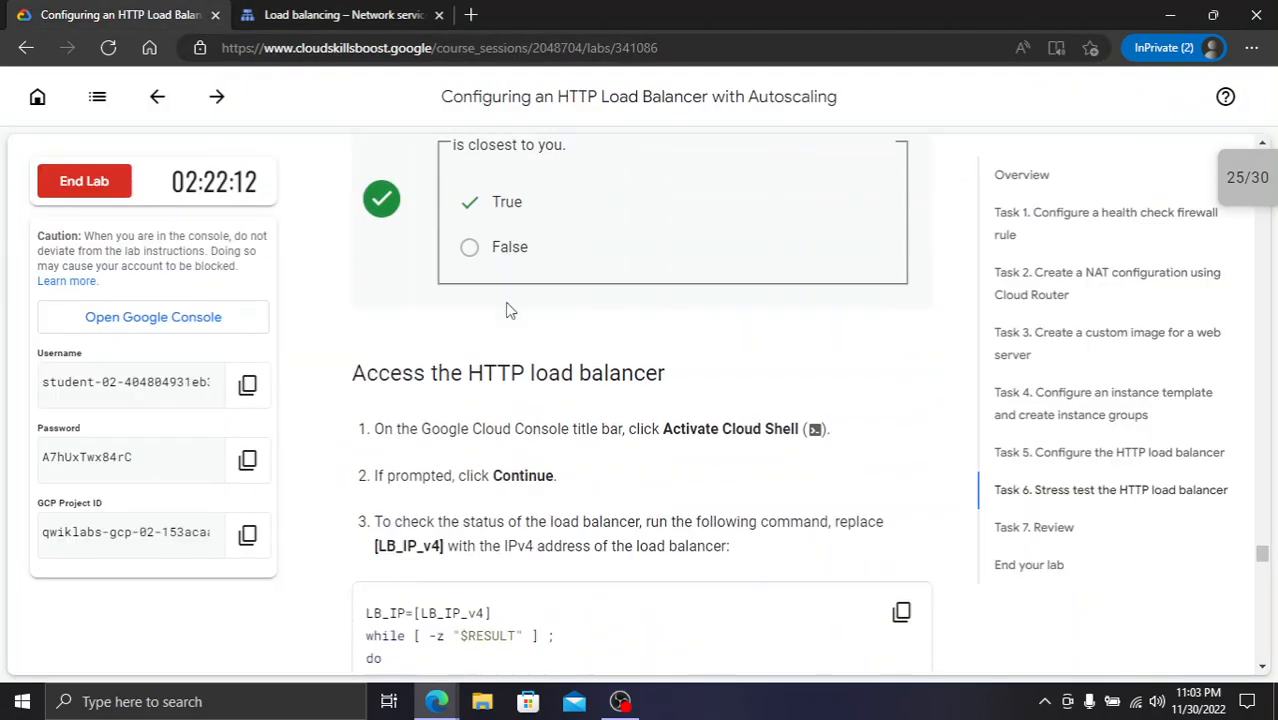
click(901, 410)
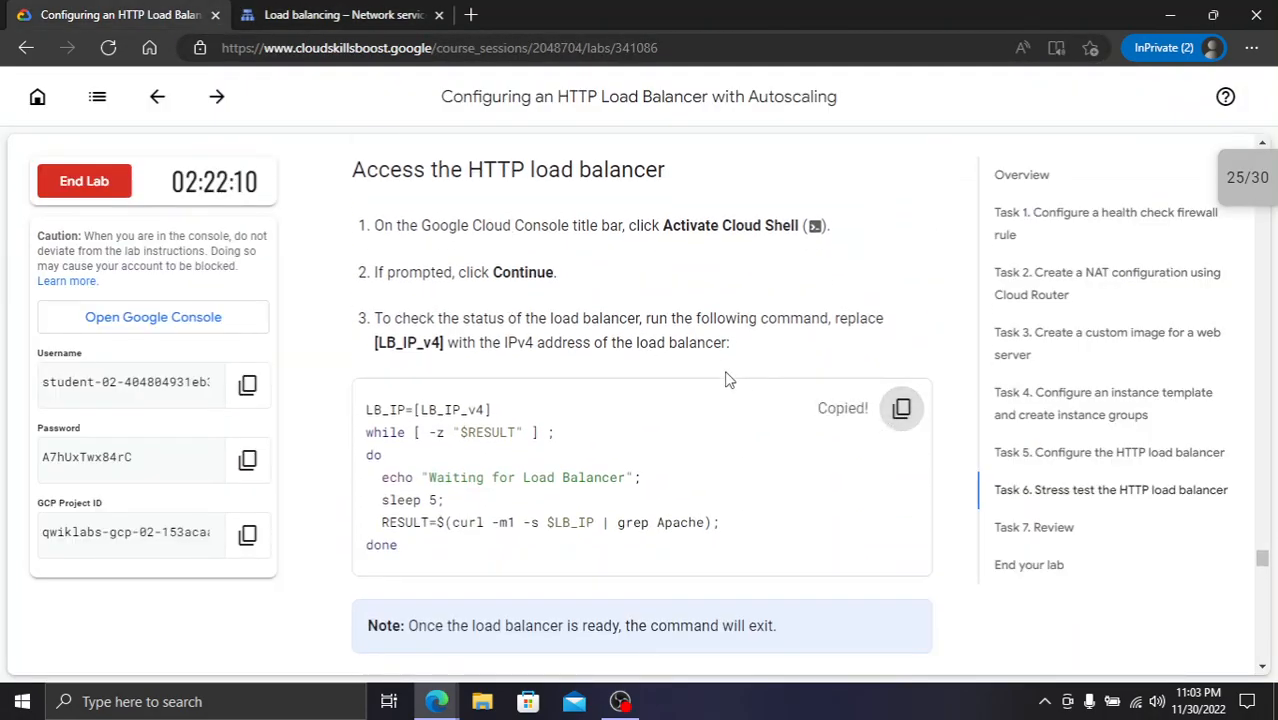
click(380, 14)
key(ctrl+v)
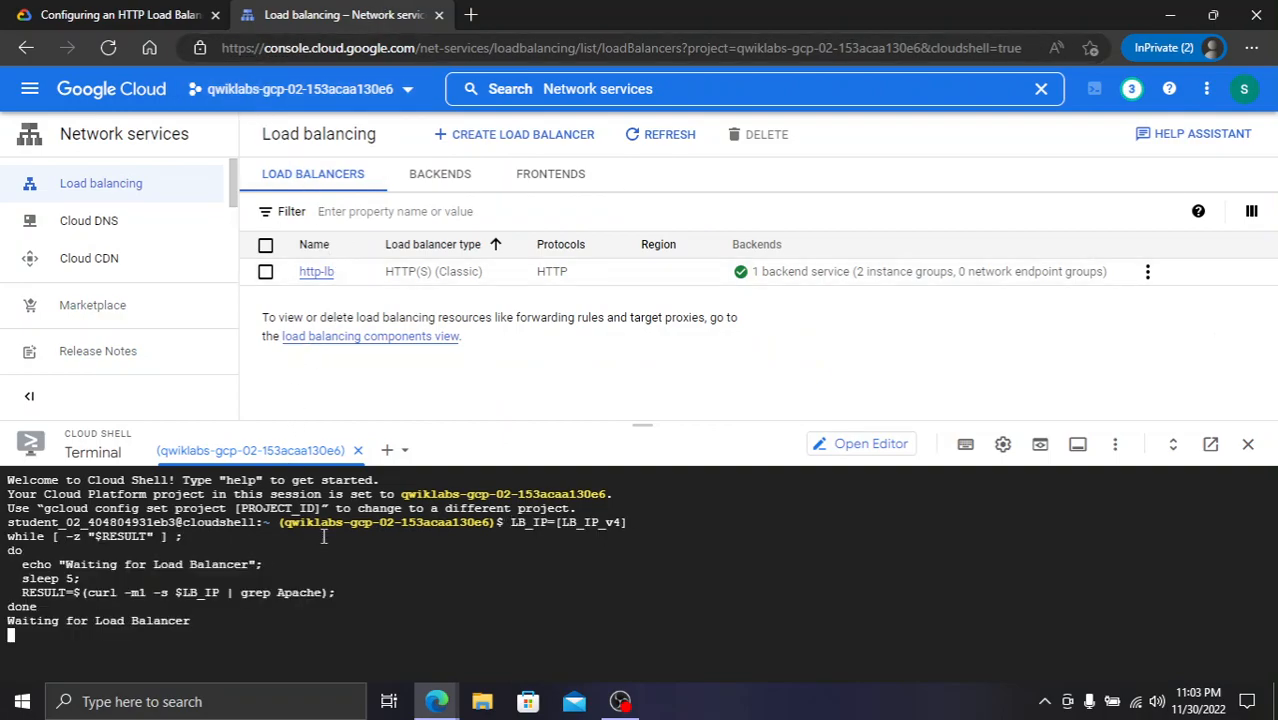
- Recheck the lab's instructions for the status script and interrupt its run in Cloud Shell
click(92, 10)
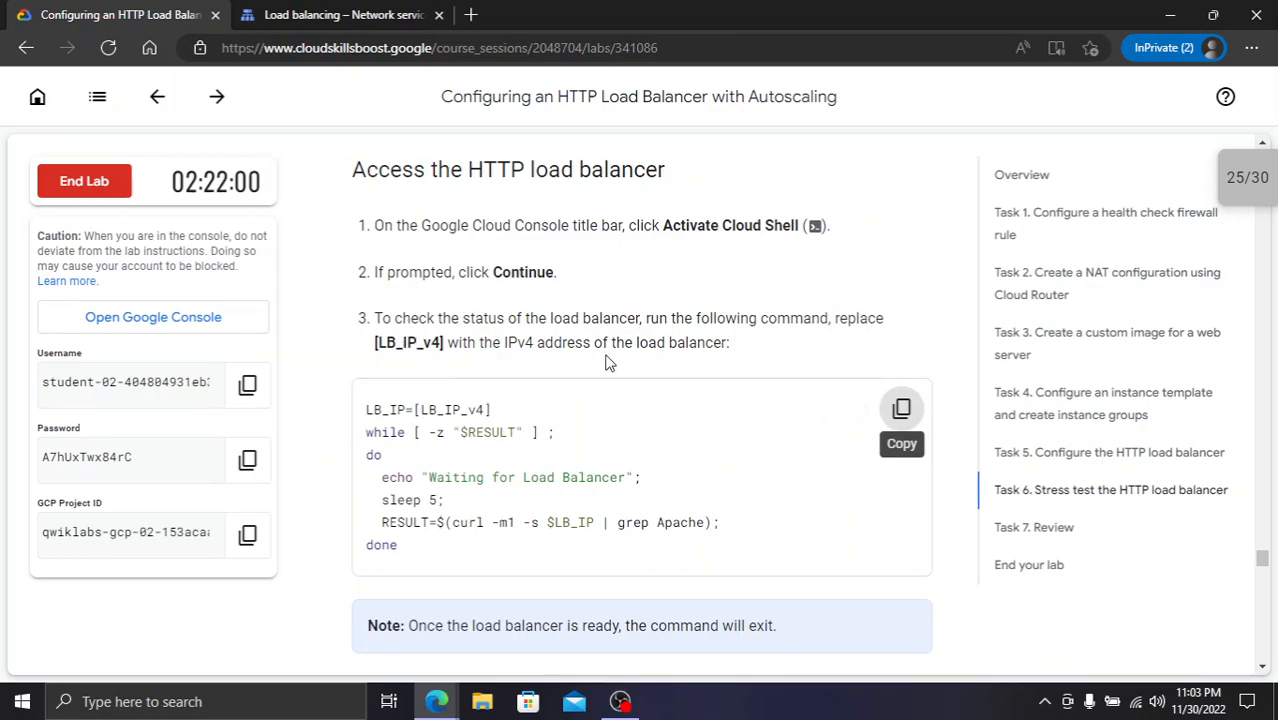
click(250, 12)
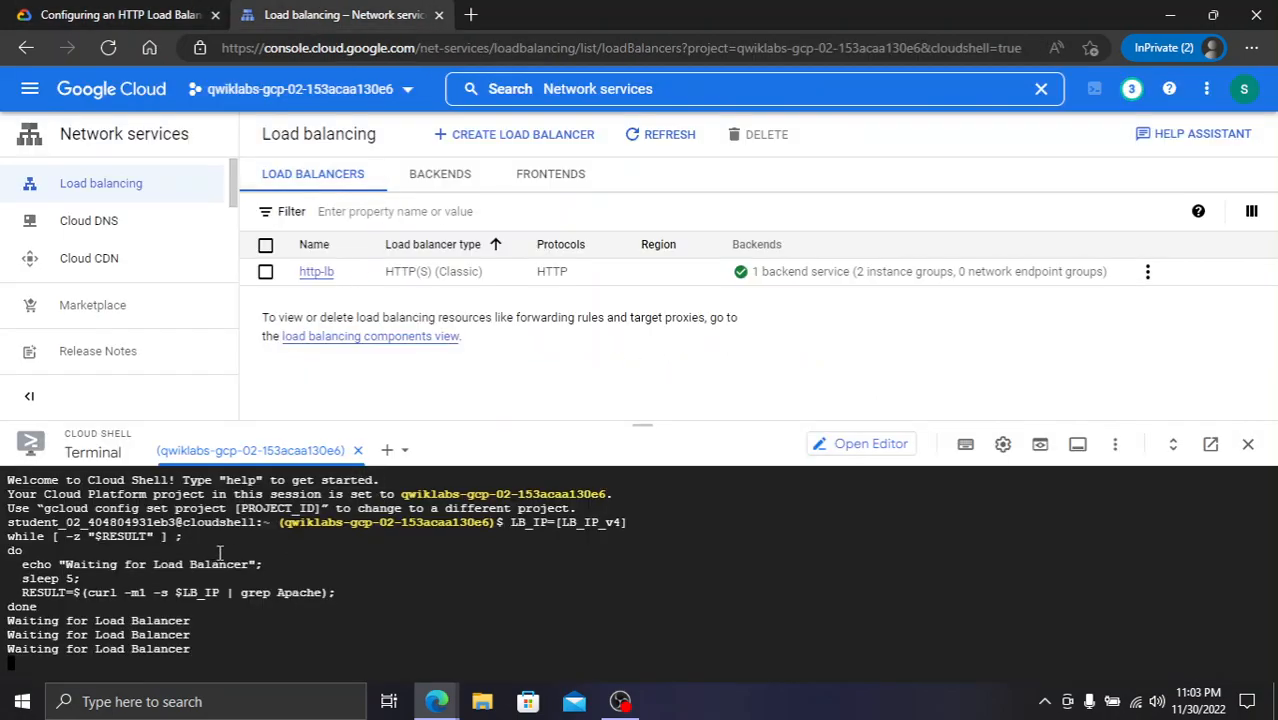
key(ctrl+c)
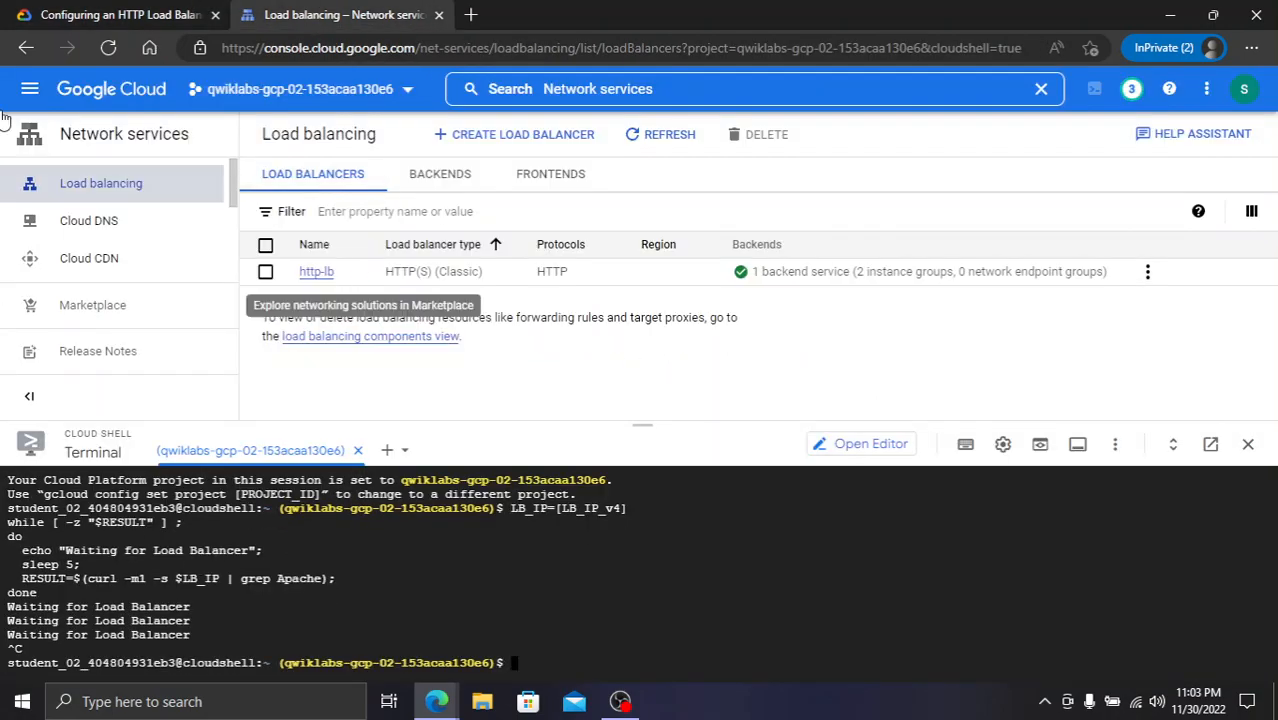
- Reread the lab's steps on replacing [LB_IP_v4] with the load balancer's IPv4 address and return to the console
click(118, 12)
scroll(705, 387, down, 4)
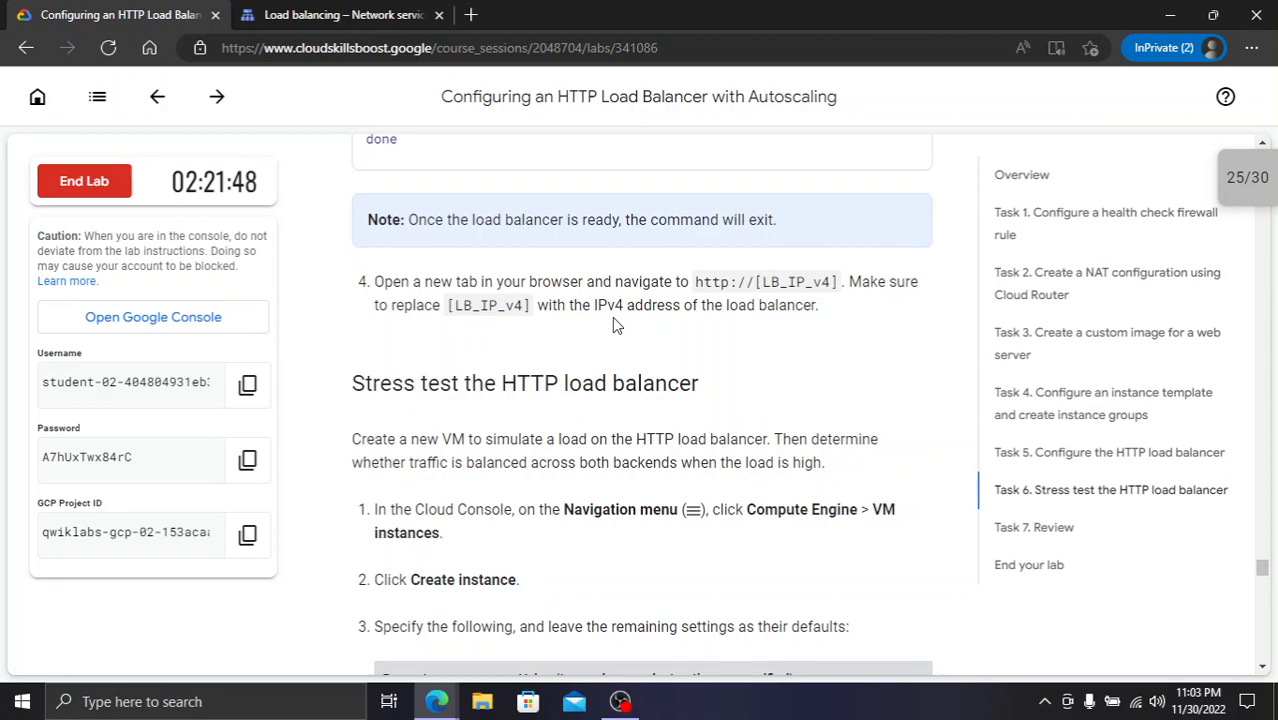
scroll(612, 325, up, 3)
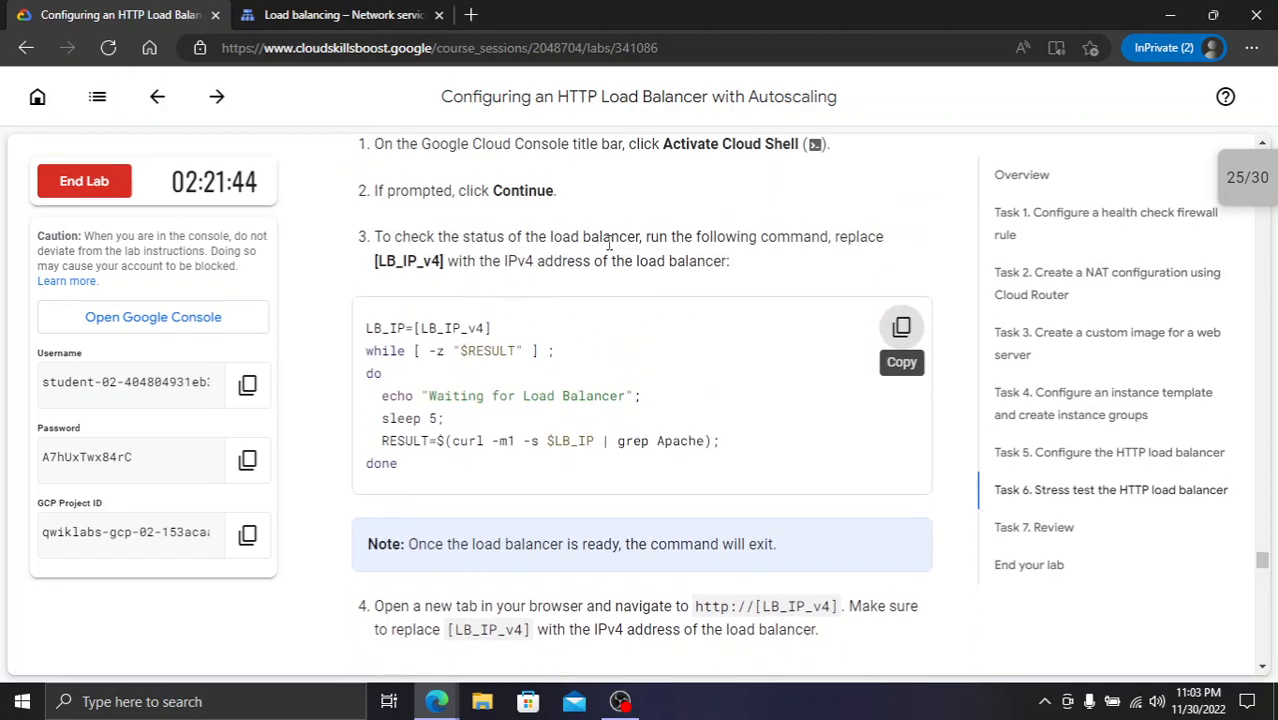
drag(638, 236, 462, 238)
click(463, 242)
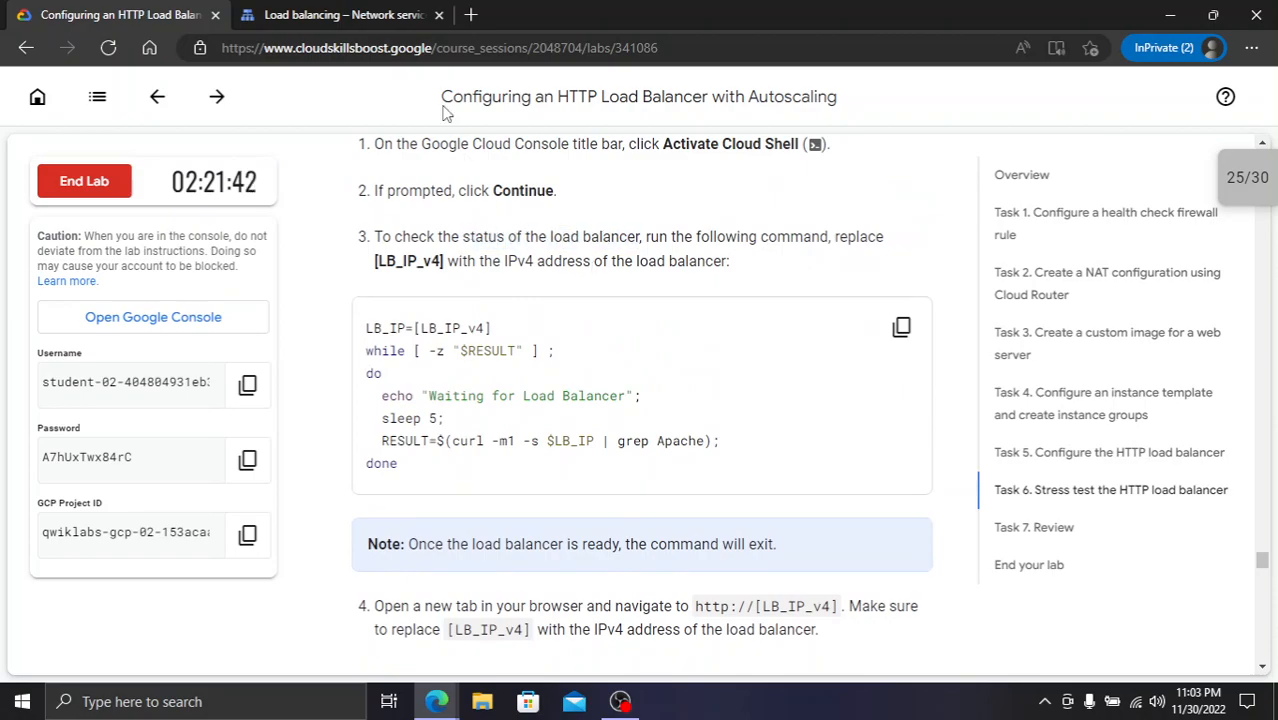
click(399, 12)
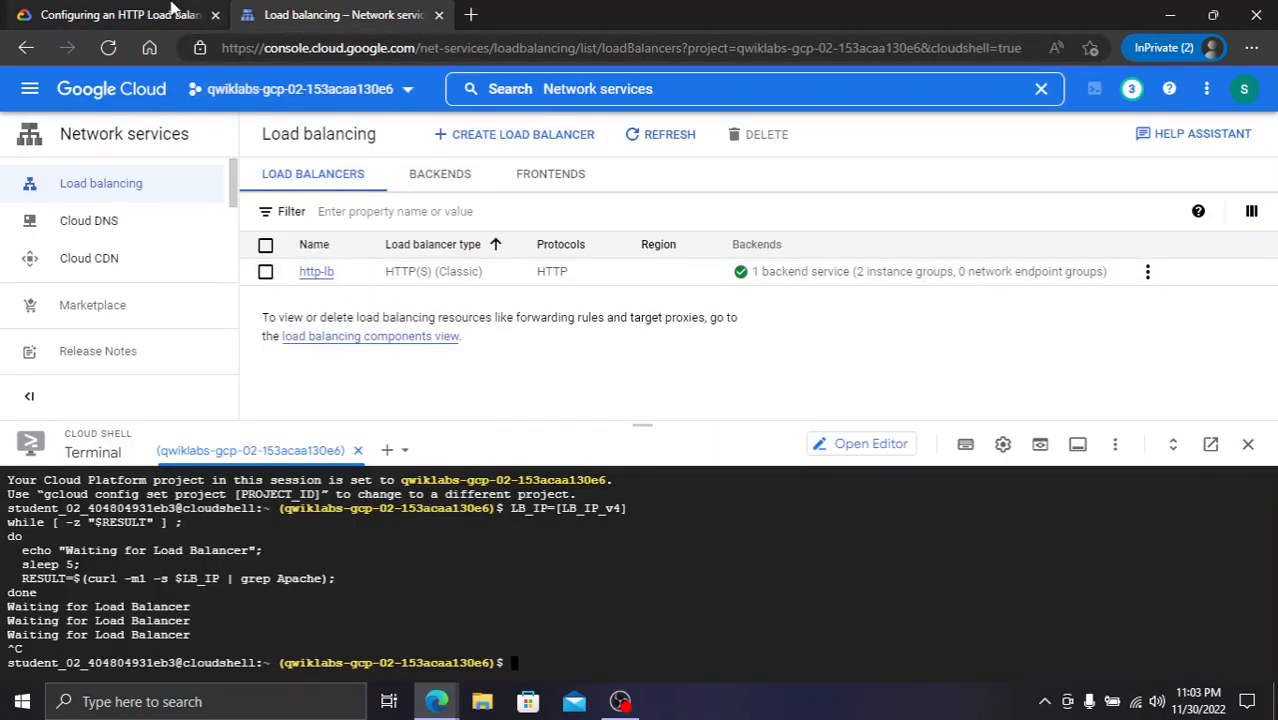
- Read the lab's instructions for stress testing the load balancer and go to Compute Engine in the Google Cloud console
click(174, 10)
scroll(698, 418, down, 3)
scroll(698, 418, down, 1)
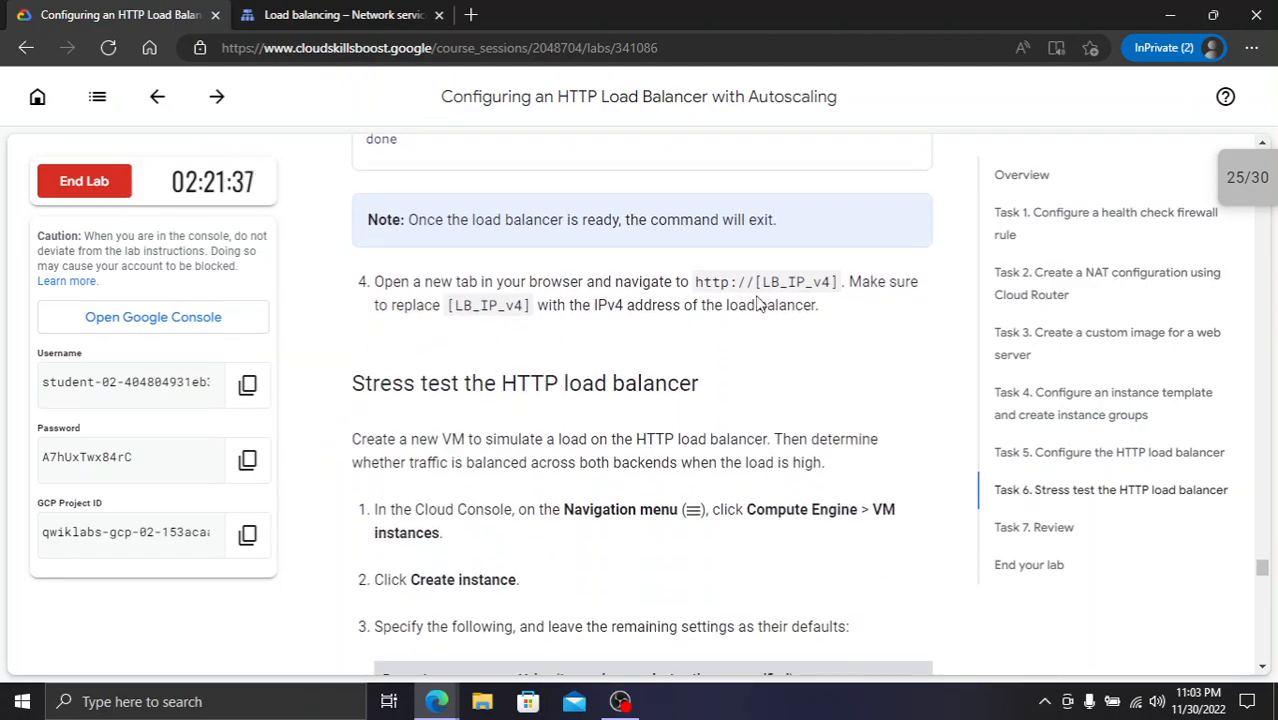
scroll(655, 326, down, 3)
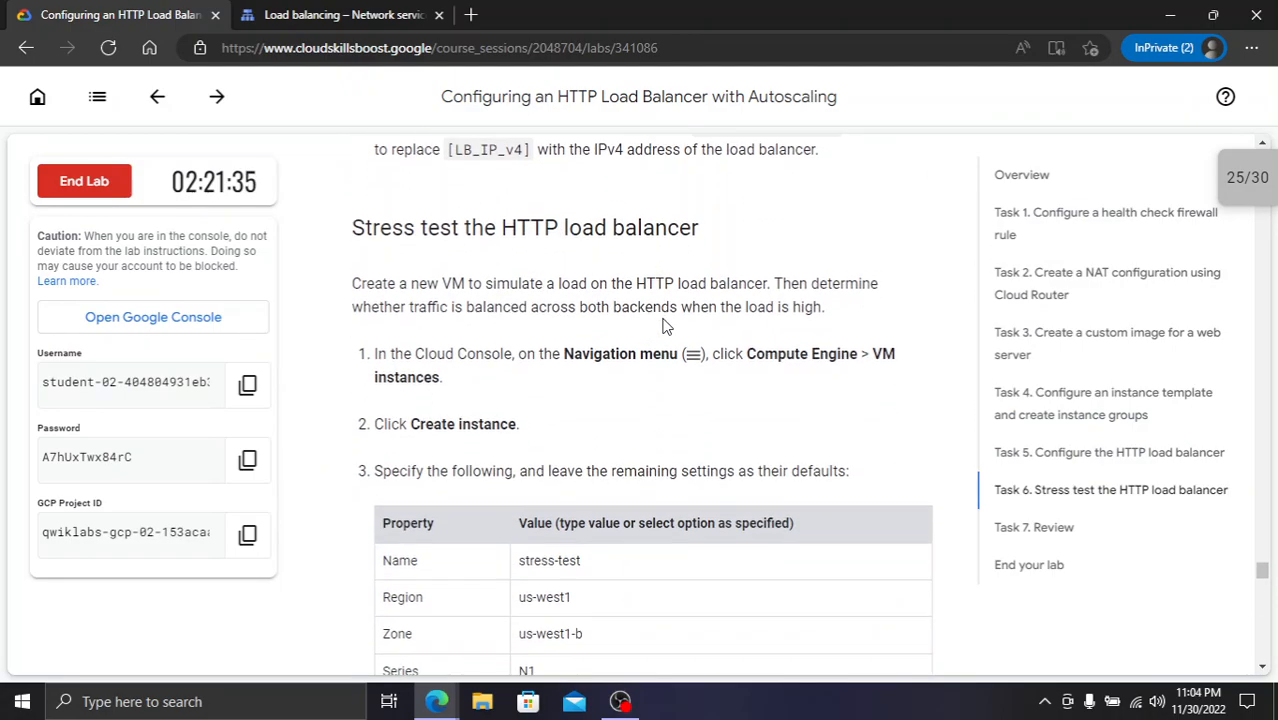
scroll(650, 322, up, 1)
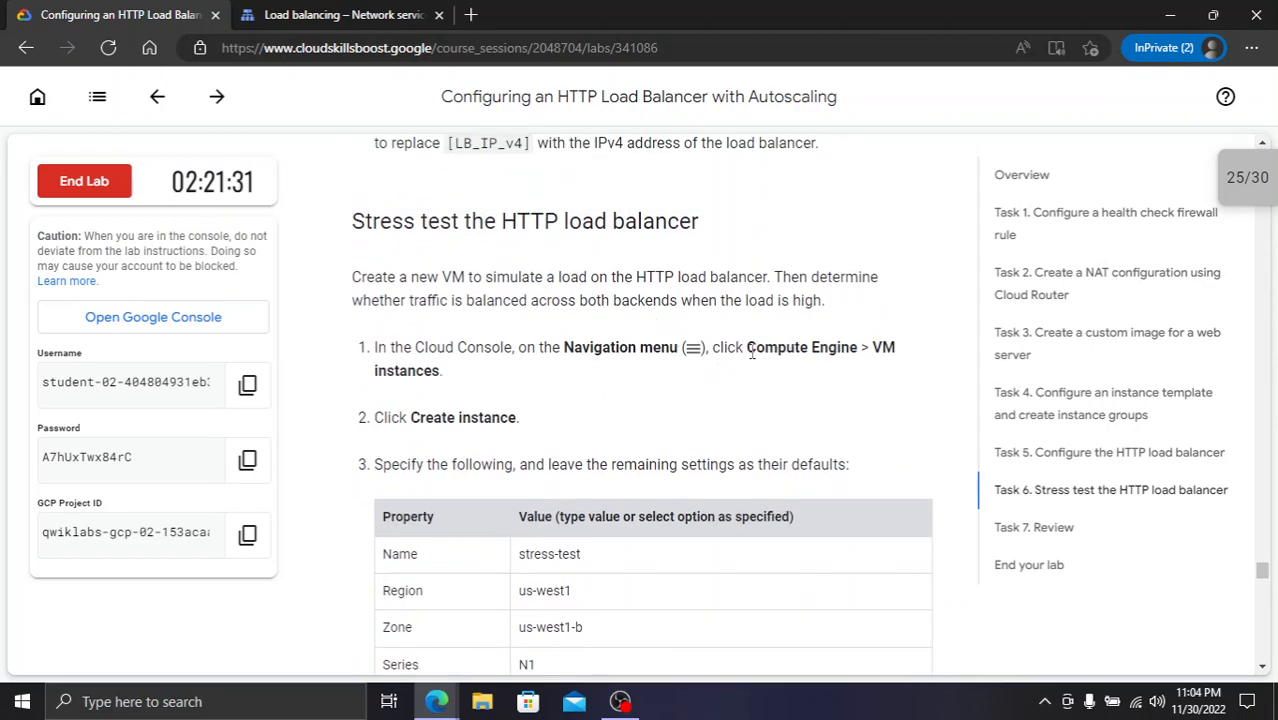
drag(747, 350, 858, 345)
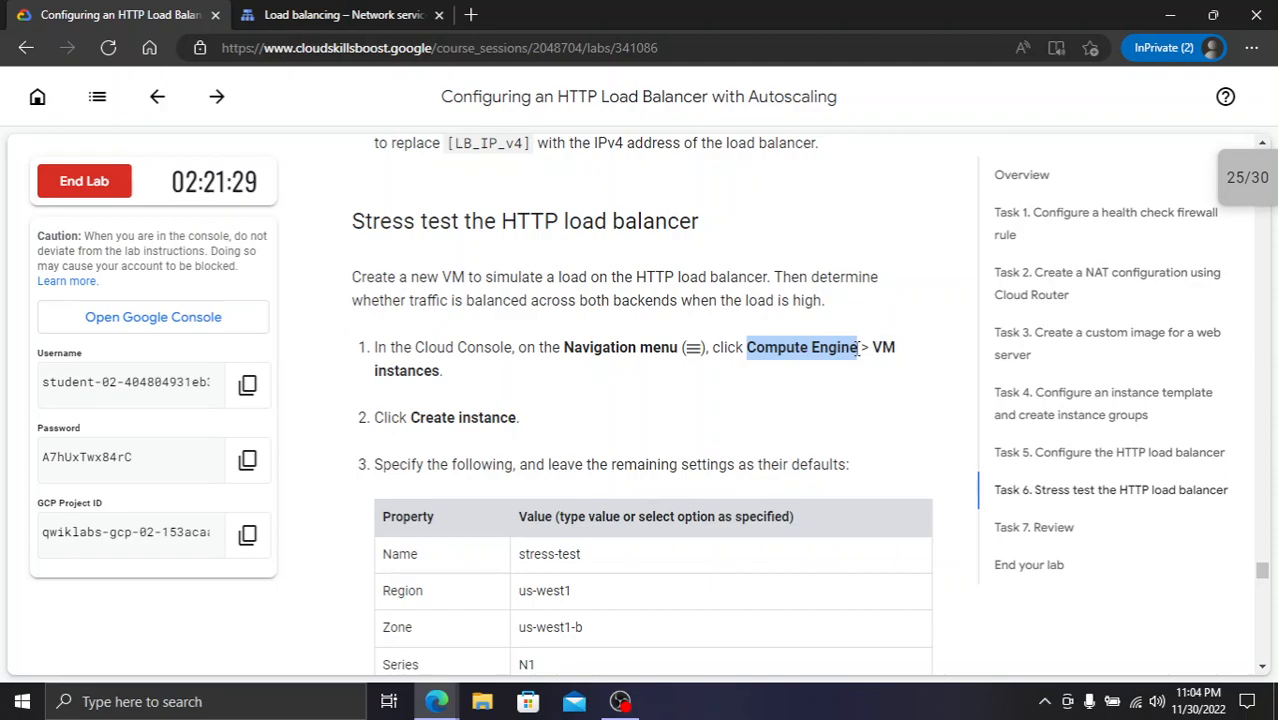
click(370, 12)
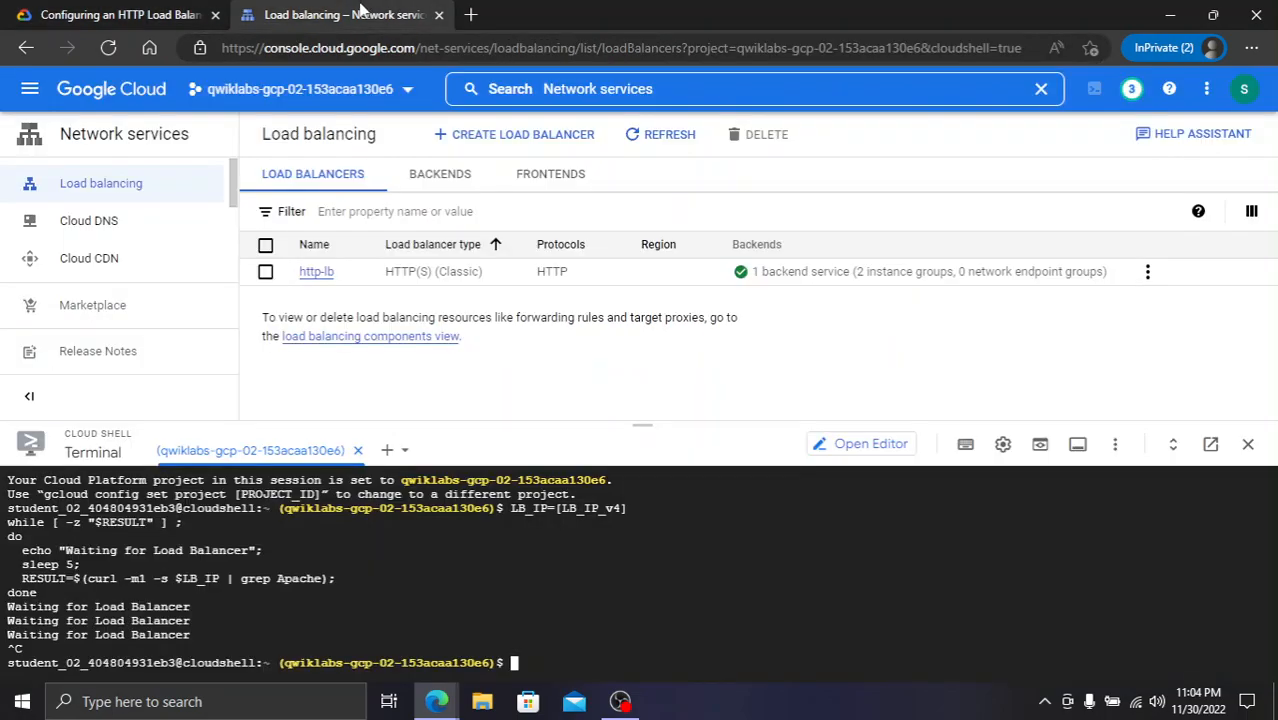
click(573, 92)
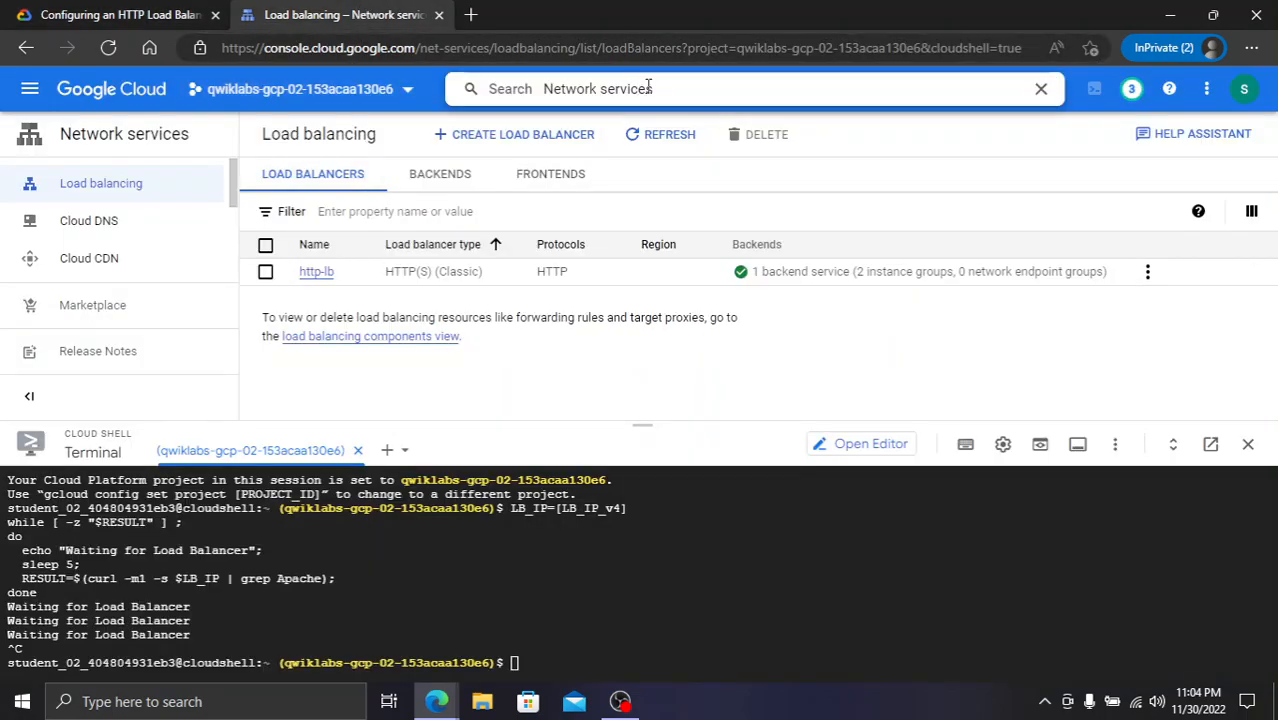
drag(660, 88, 318, 90)
key(ctrl+v)
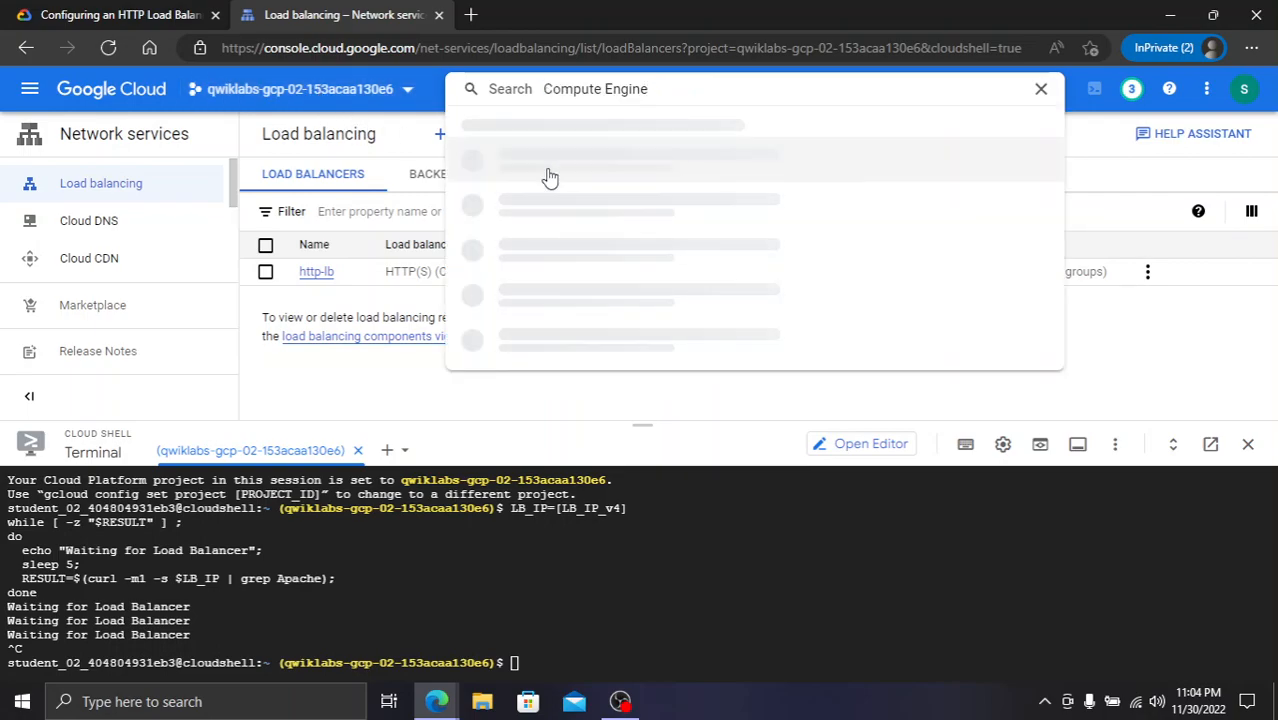
click(548, 167)
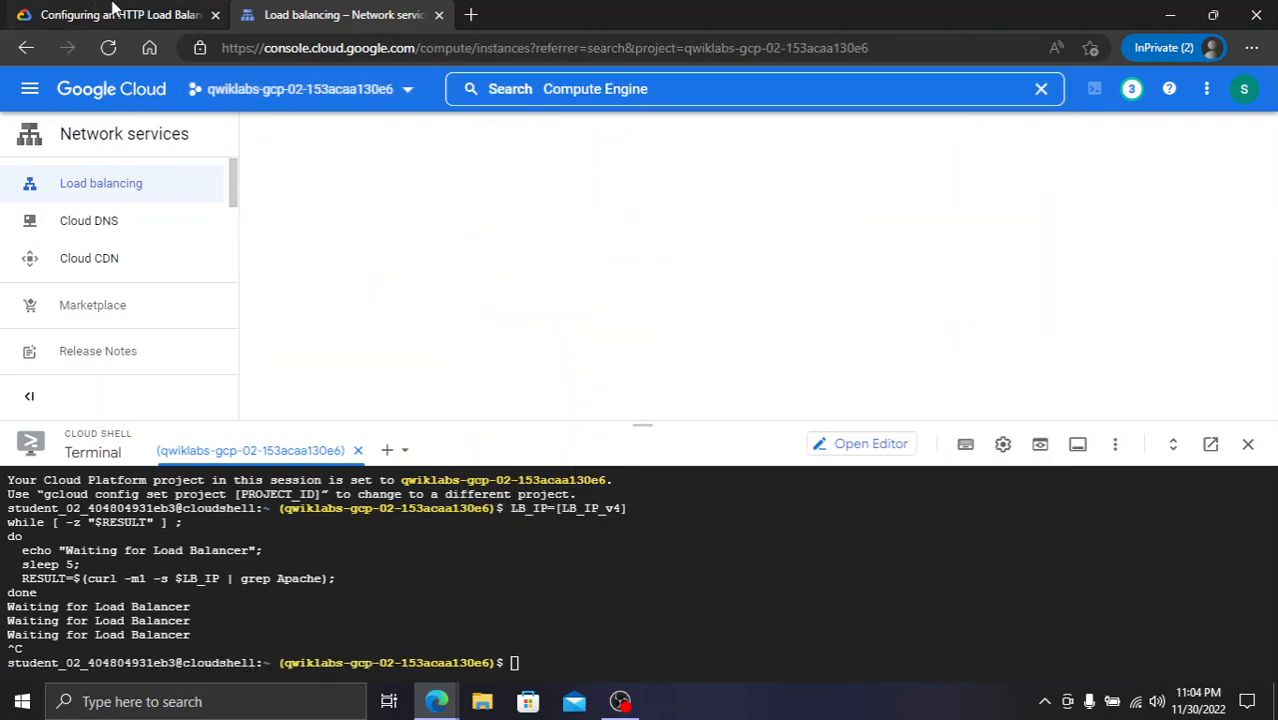
- Review the lab's instructions for accessing the HTTP load balancer and check the VM instances page in the console
click(115, 14)
scroll(643, 408, up, 5)
scroll(640, 400, up, 2)
scroll(644, 441, down, 3)
scroll(636, 441, down, 3)
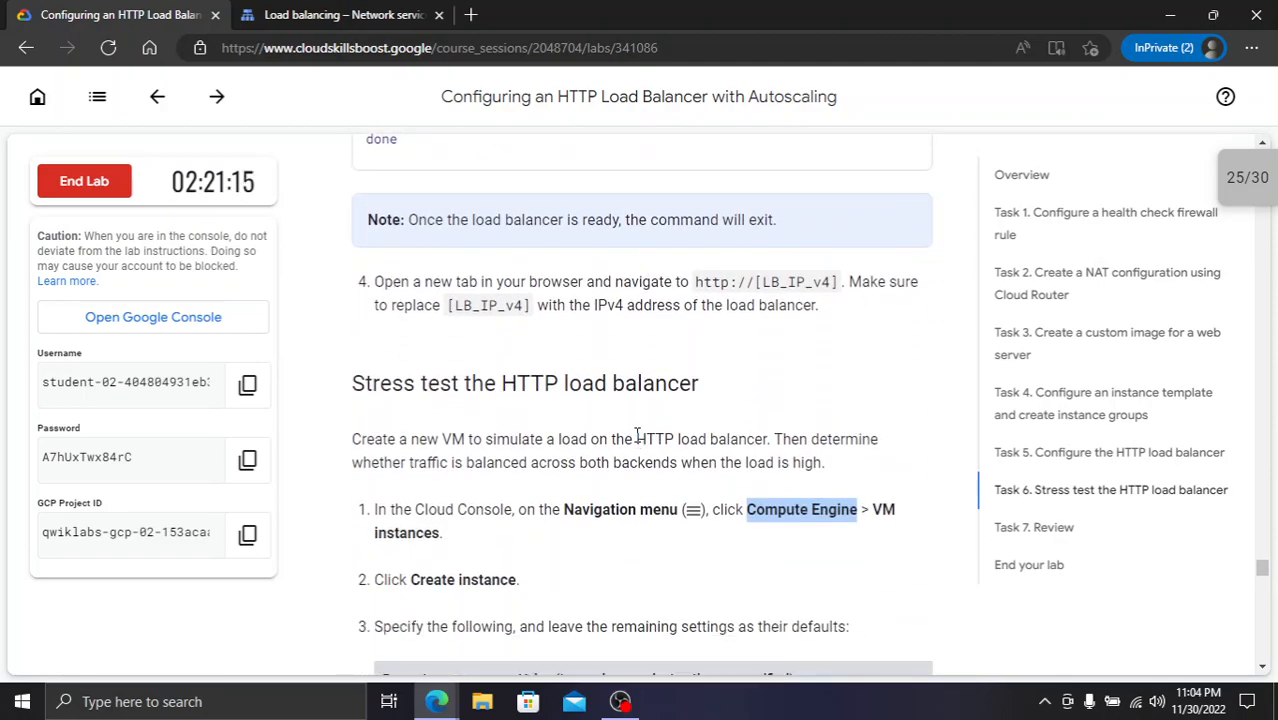
scroll(636, 434, down, 2)
scroll(636, 438, up, 2)
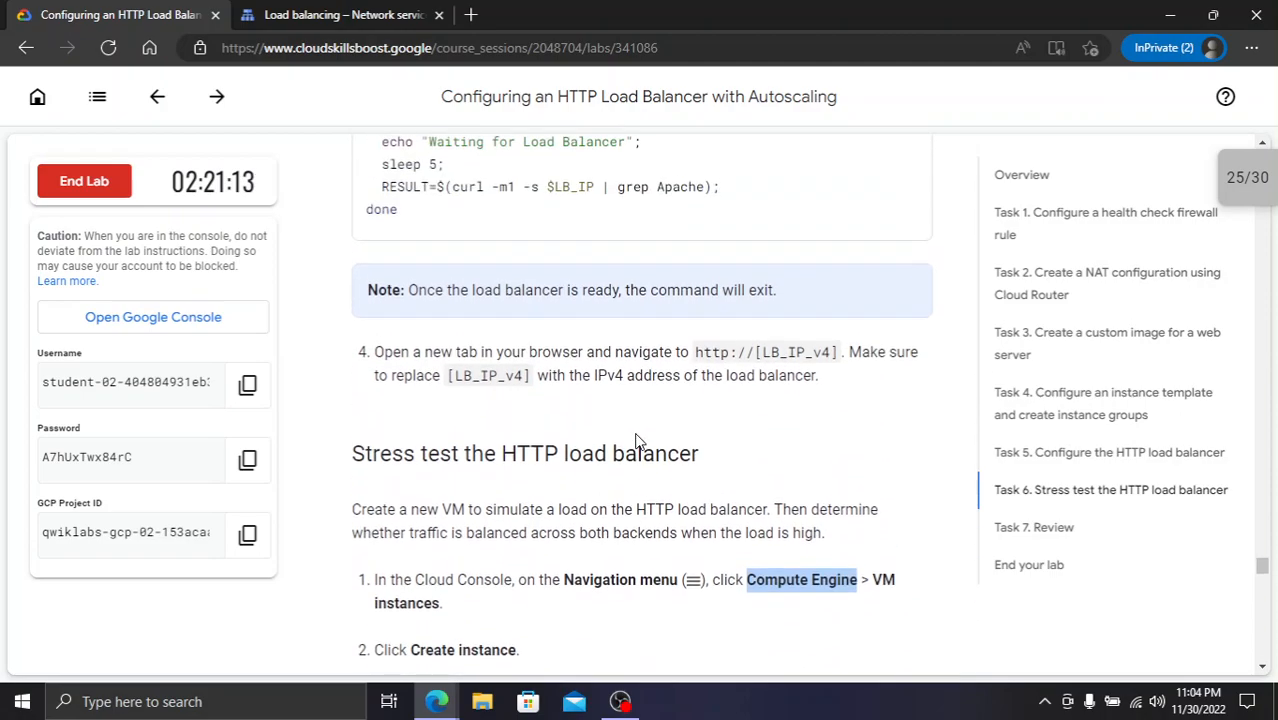
drag(769, 412, 502, 205)
click(622, 370)
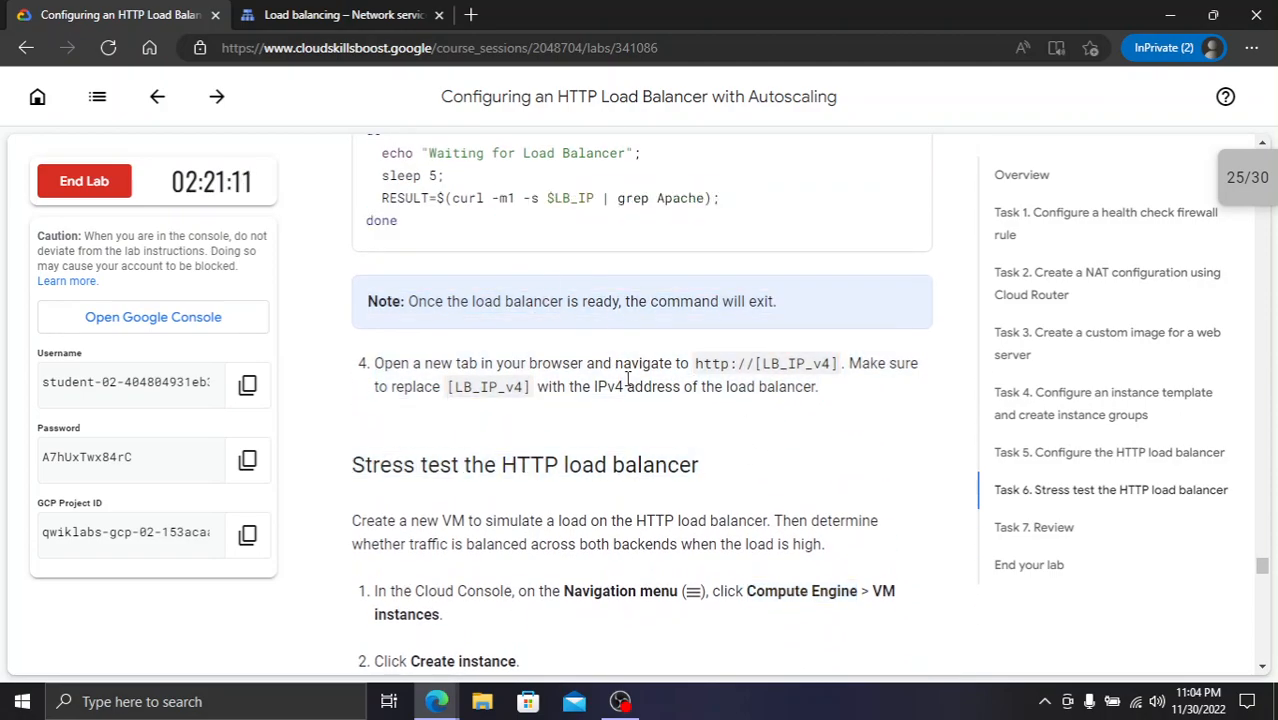
scroll(632, 385, down, 2)
scroll(620, 381, up, 4)
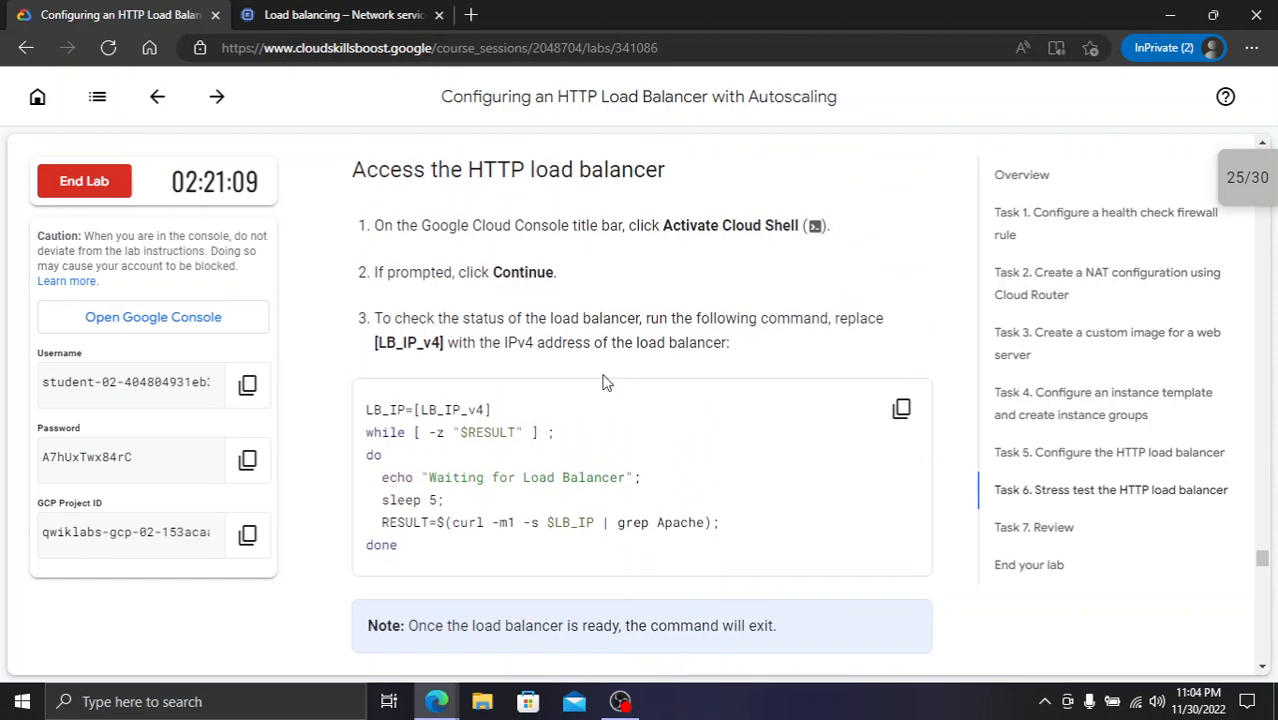
click(315, 12)
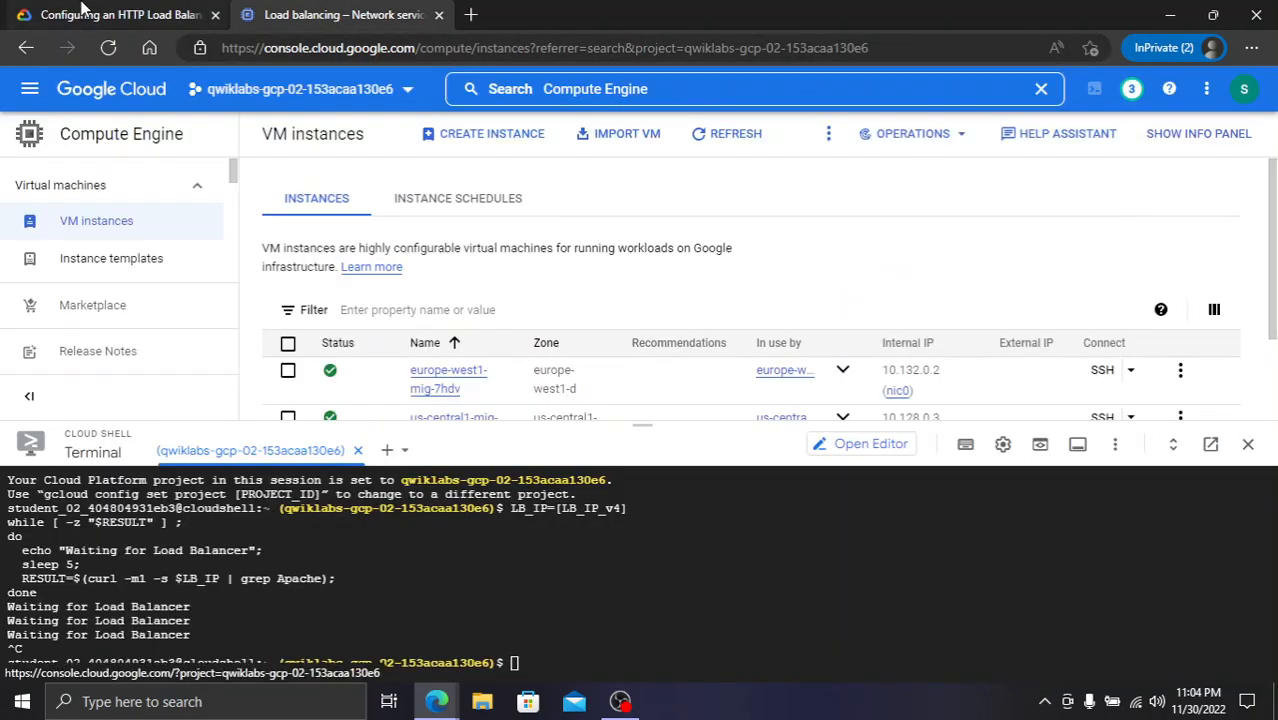
- Review the lab's stress-test VM properties, then start creating a new VM instance with the Cloud Shell terminal shrunk out of the way
click(85, 12)
scroll(436, 362, down, 5)
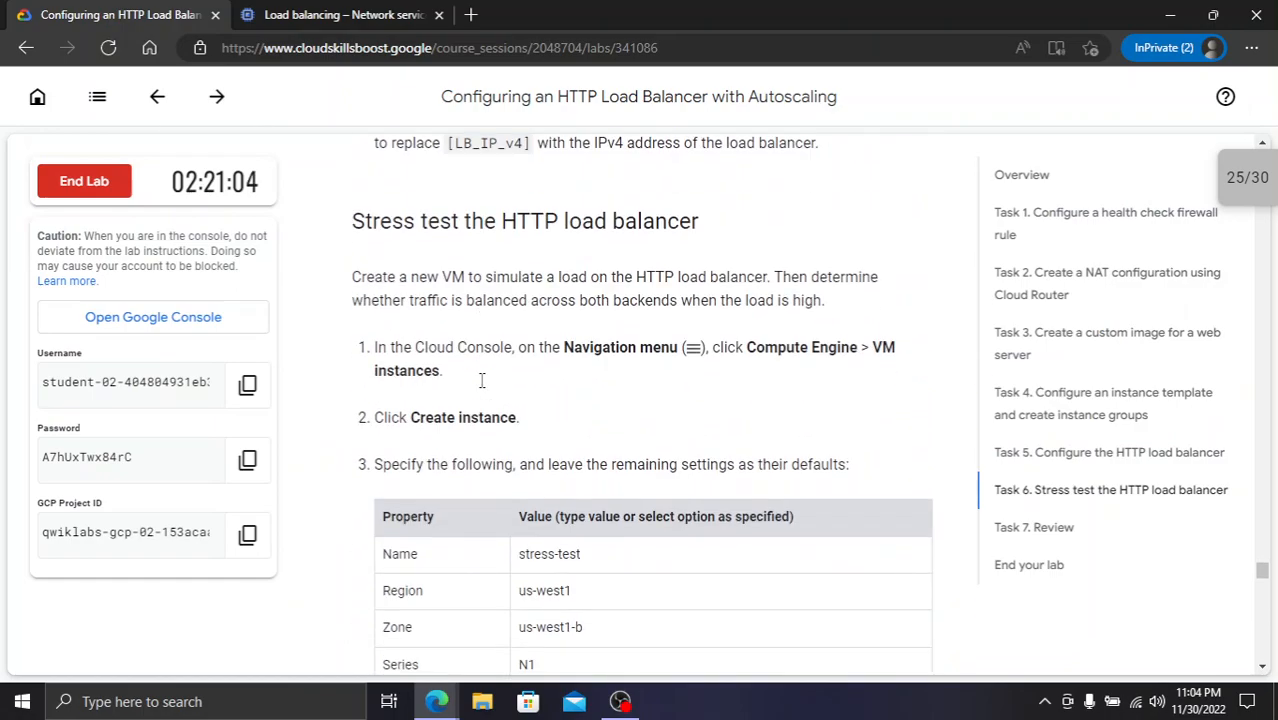
scroll(645, 425, down, 1)
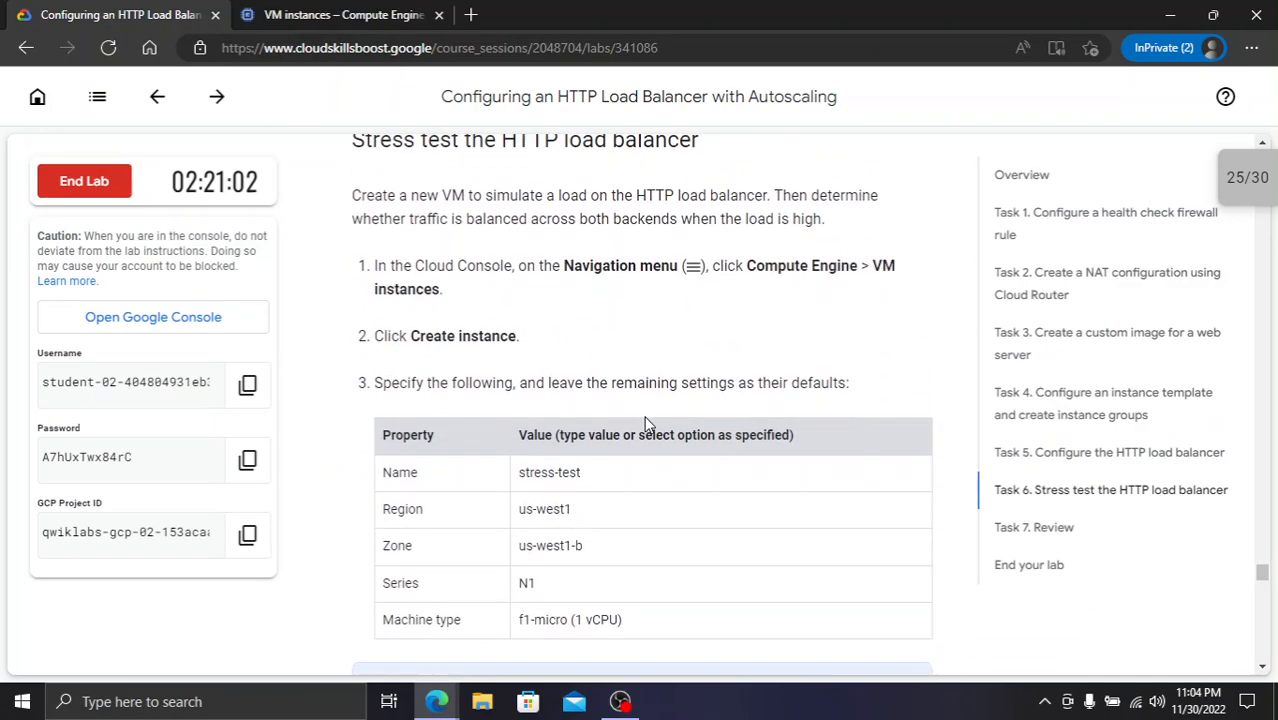
scroll(645, 425, down, 1)
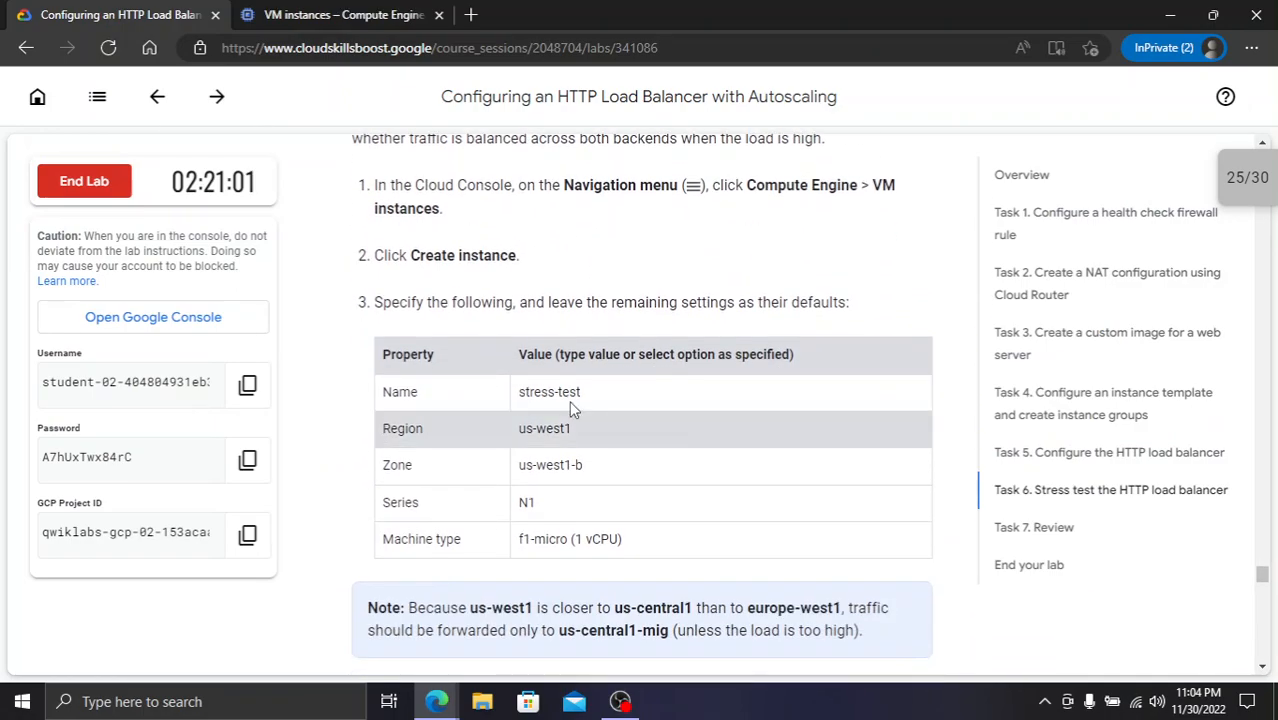
click(337, 12)
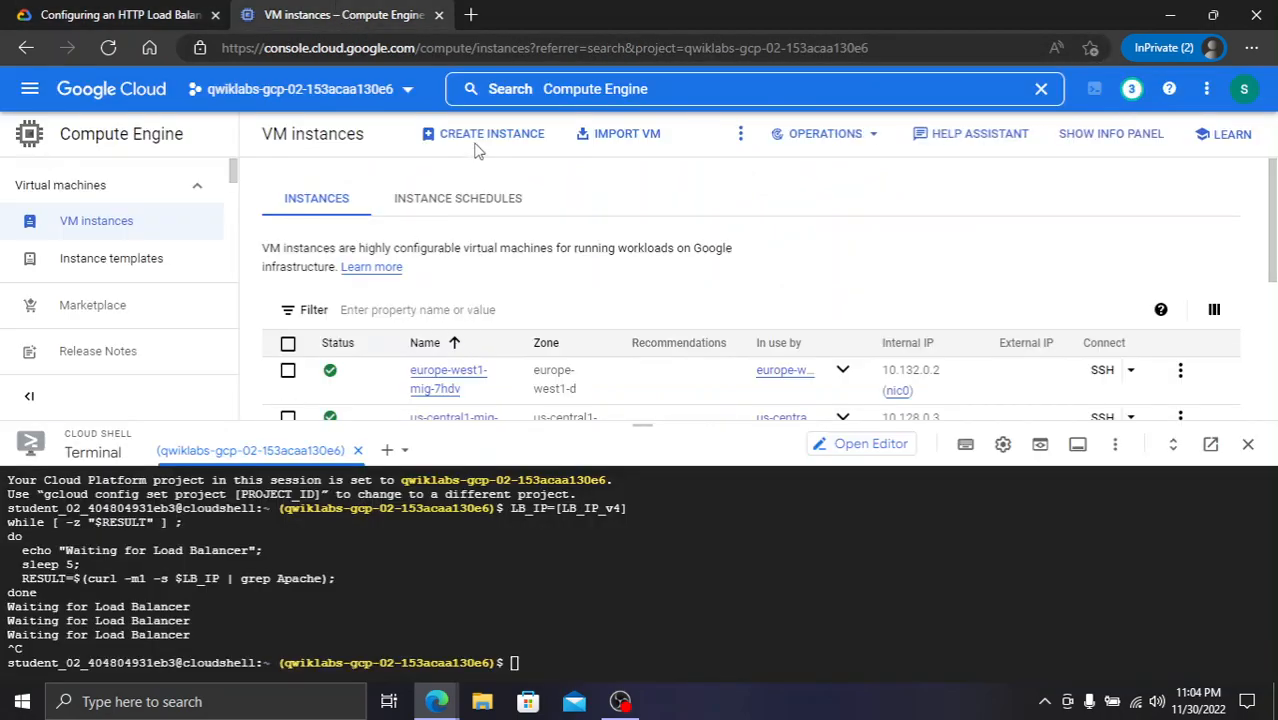
click(485, 135)
drag(638, 430, 616, 582)
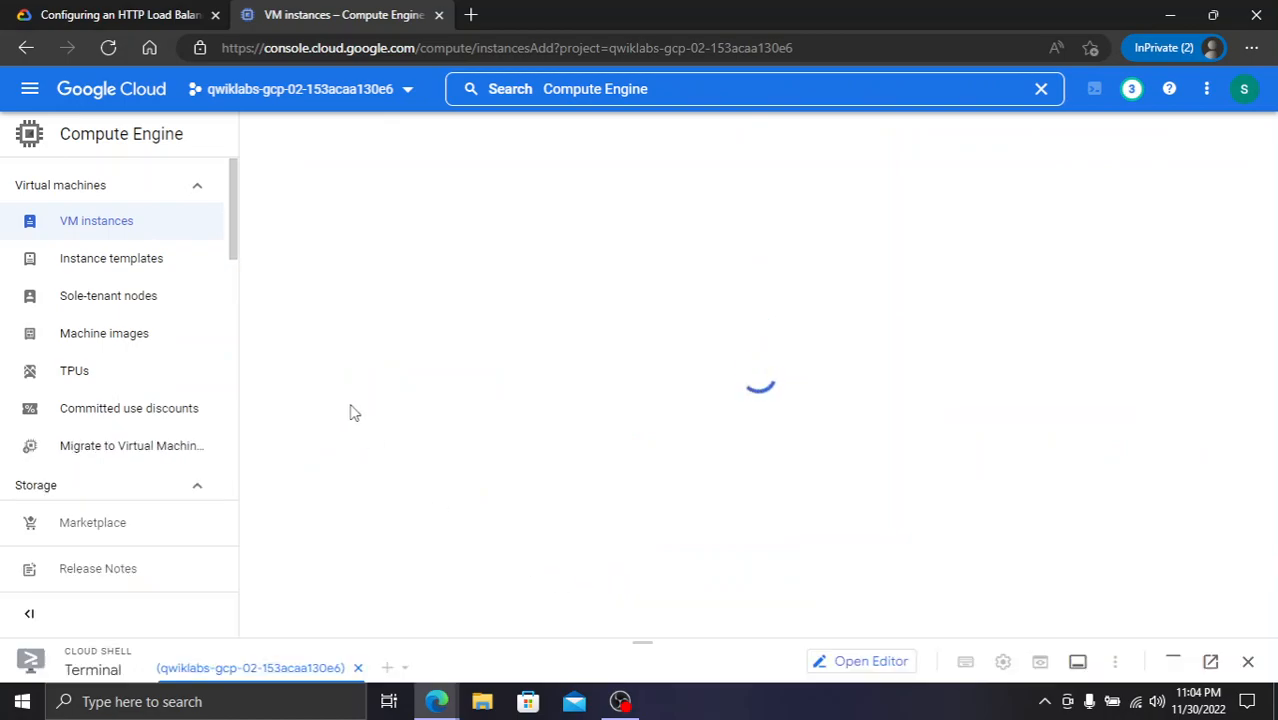
- Name the new VM instance stress-test, copying the name from the lab's property table
click(150, 14)
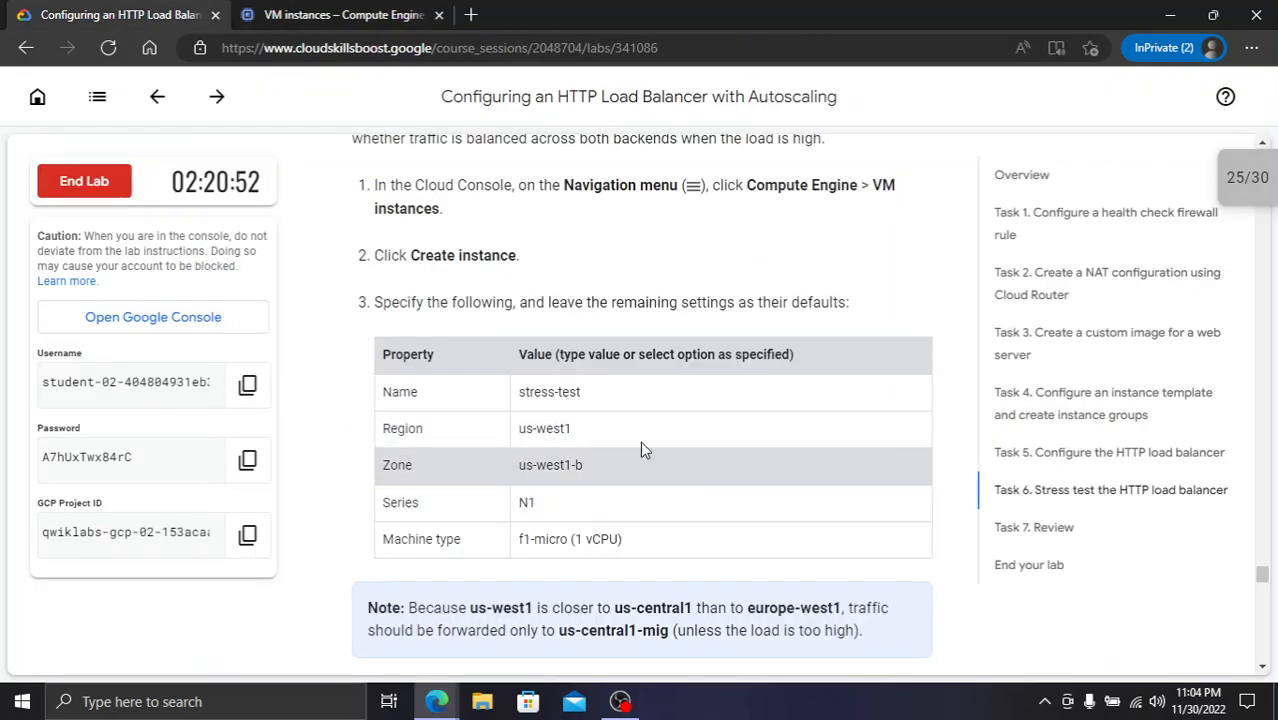
drag(584, 393, 519, 395)
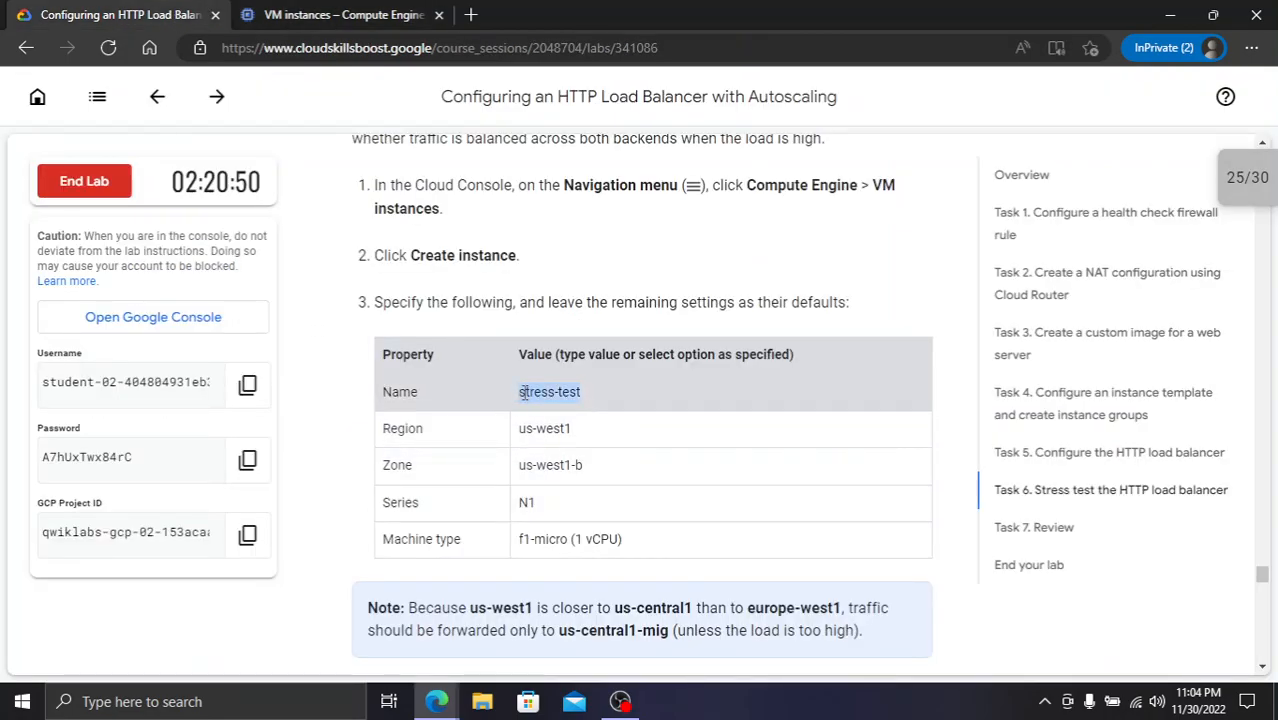
click(337, 15)
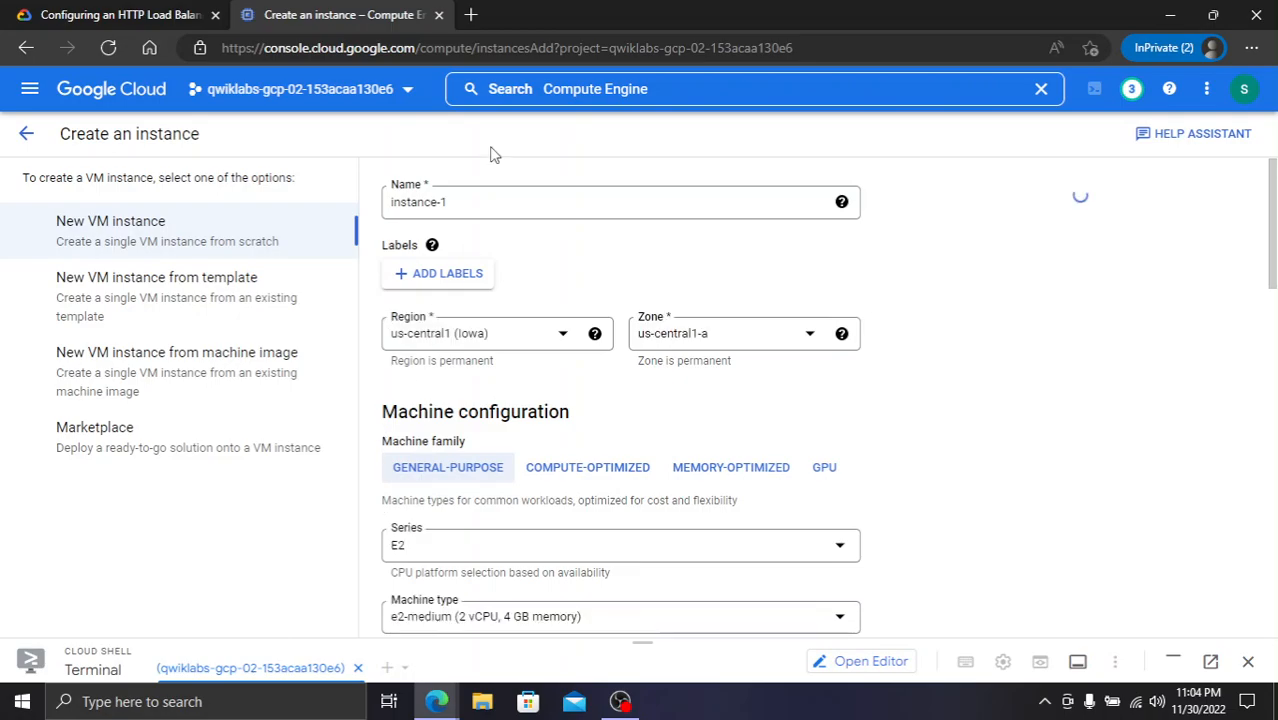
click(455, 199)
drag(455, 199, 357, 200)
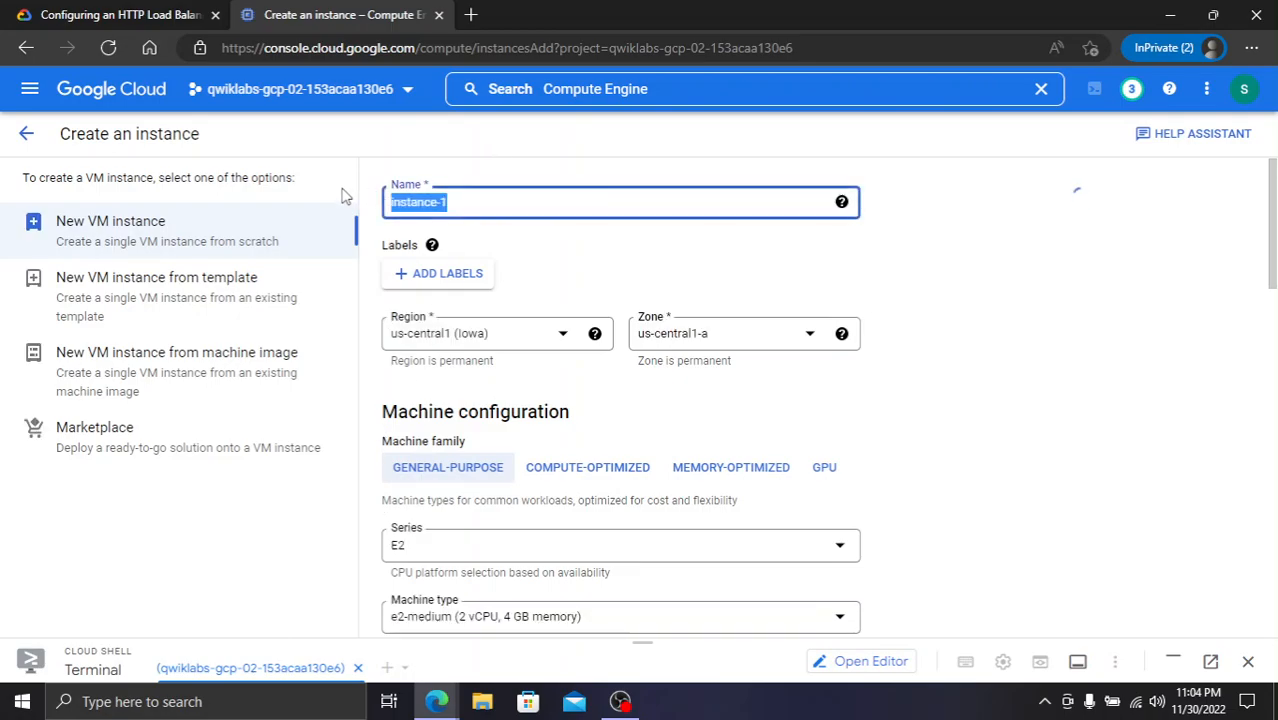
click(137, 10)
click(341, 12)
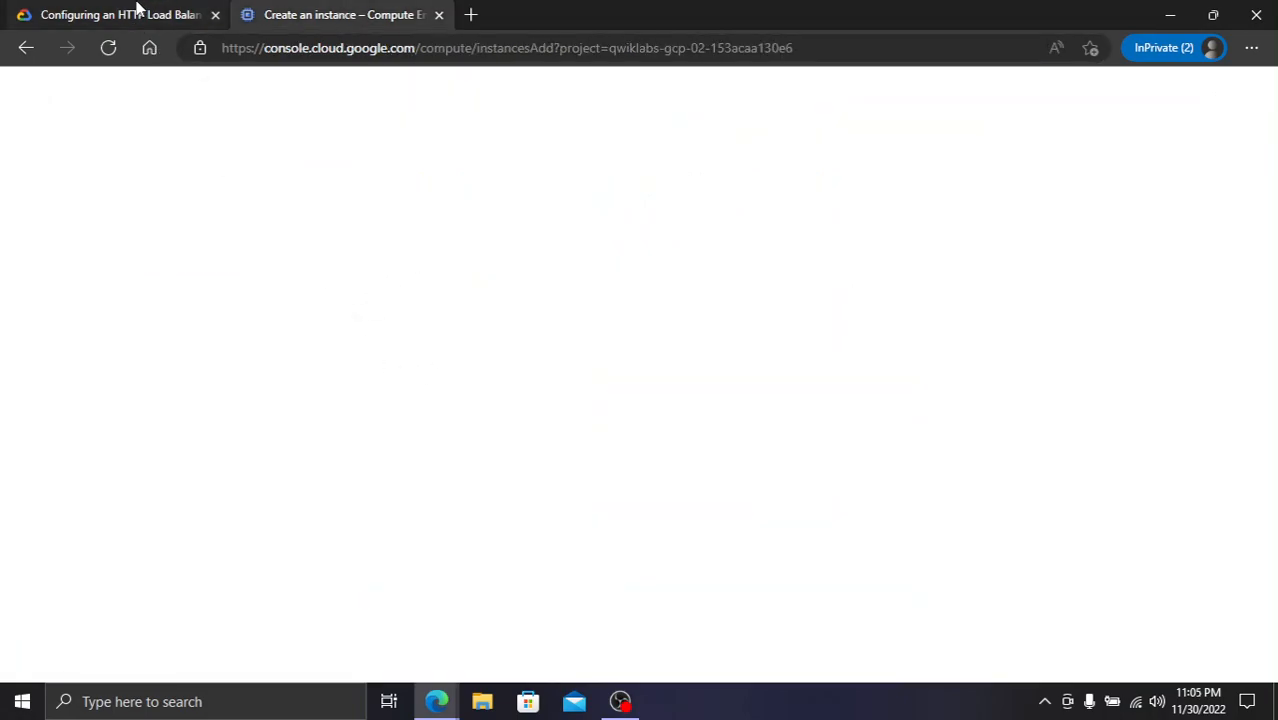
click(228, 12)
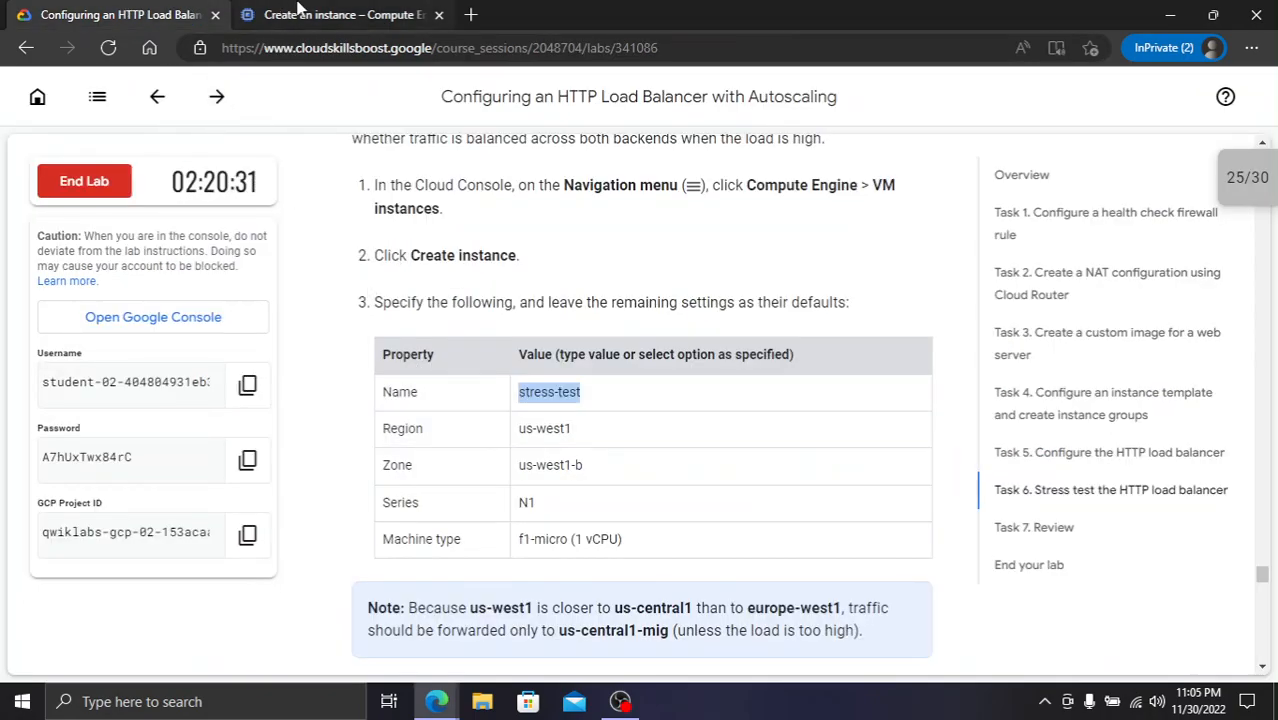
click(297, 8)
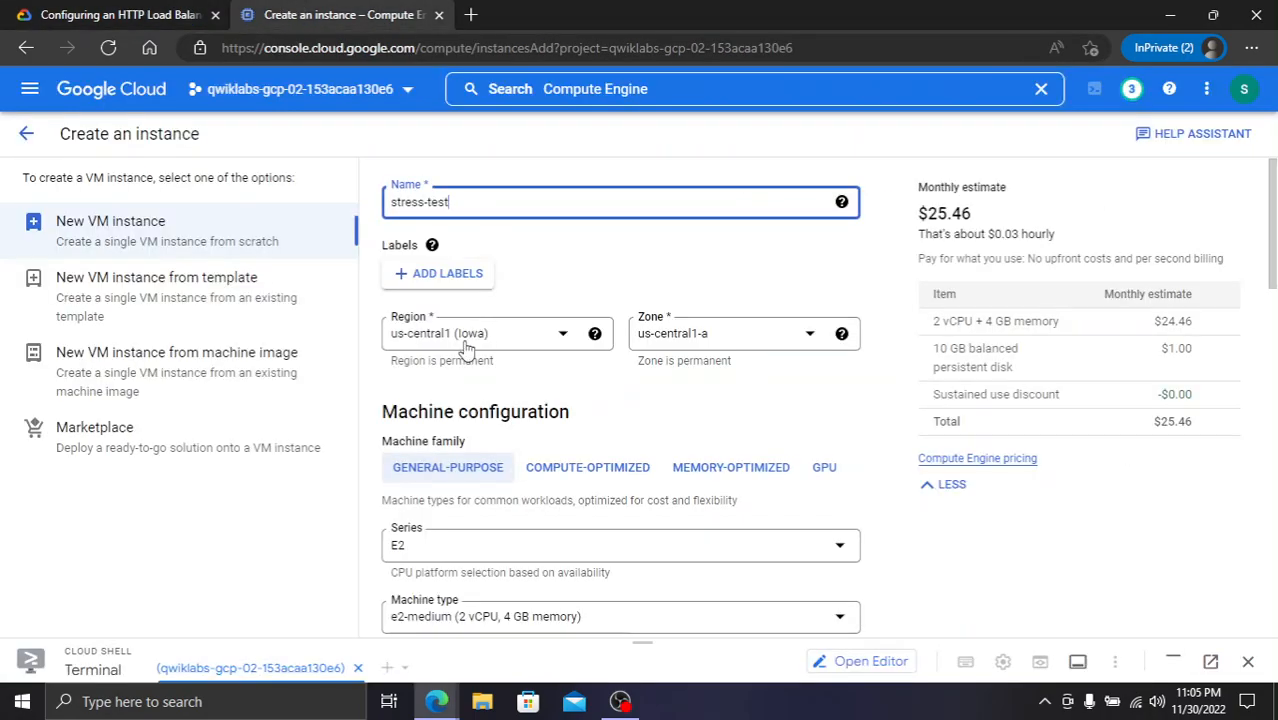
- Set the instance's region to us-west1 (Oregon) and check the region and zone against the lab's table
click(465, 340)
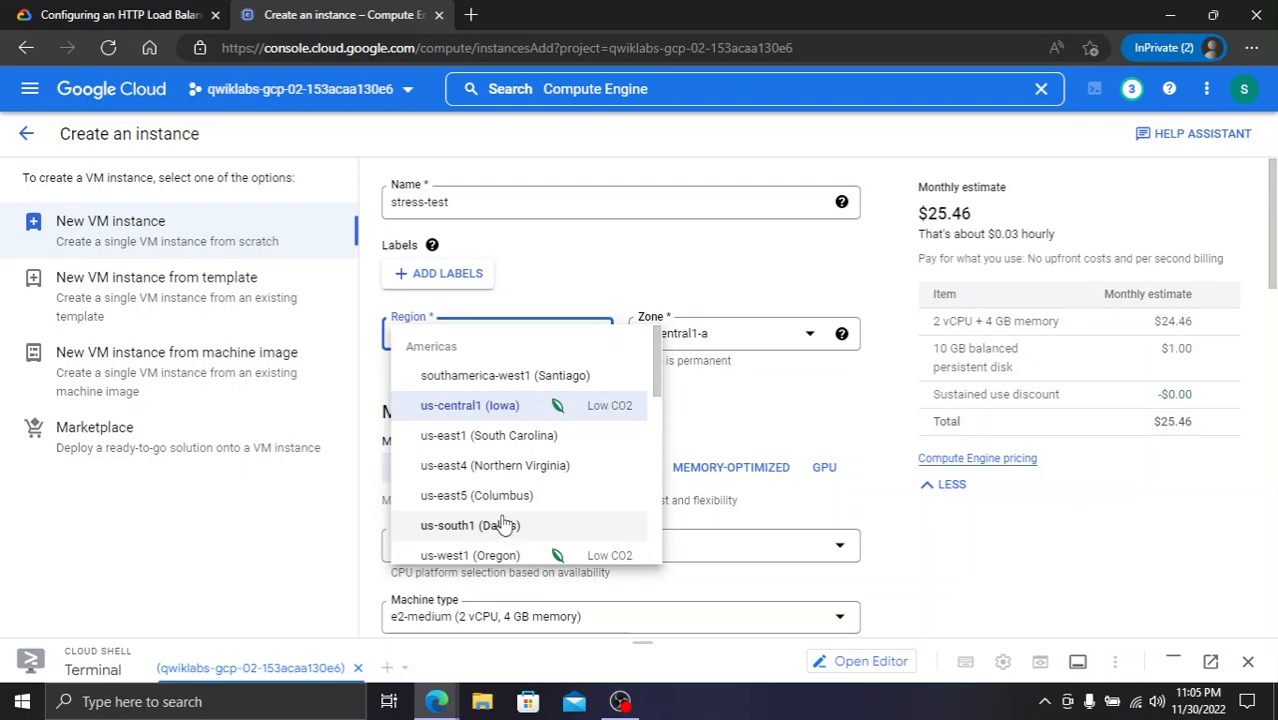
scroll(503, 524, down, 1)
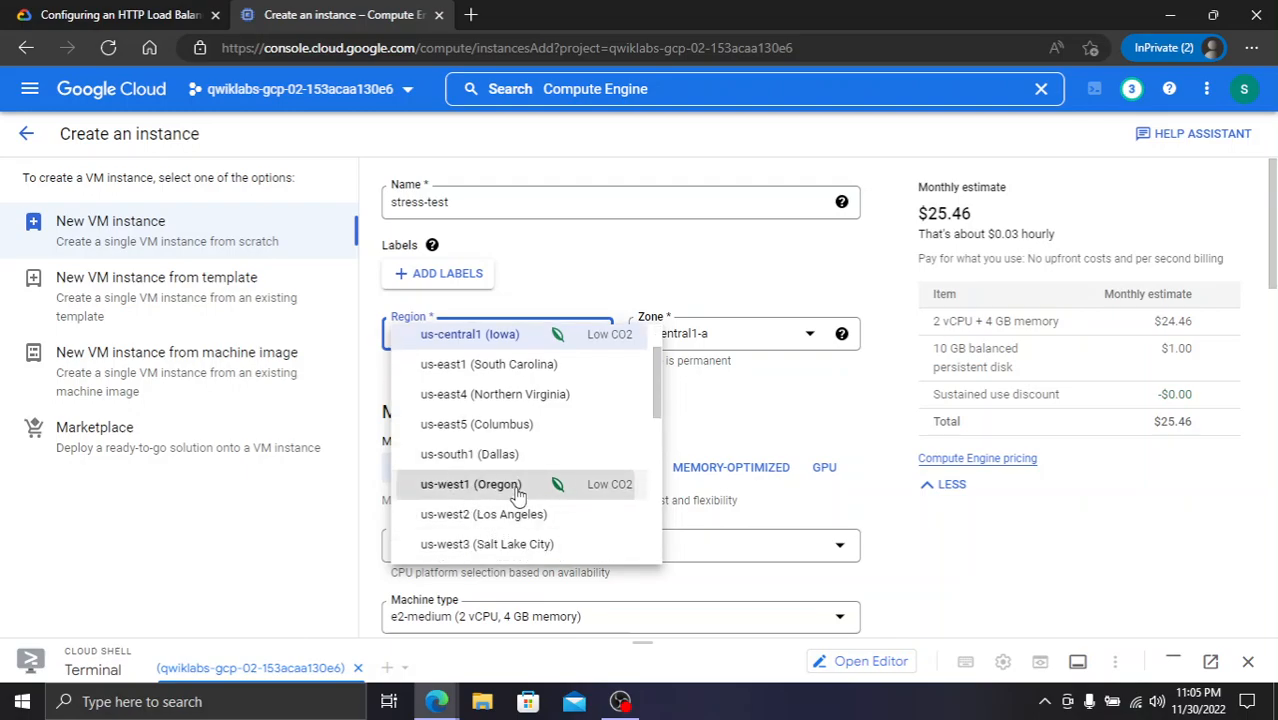
click(517, 486)
click(72, 12)
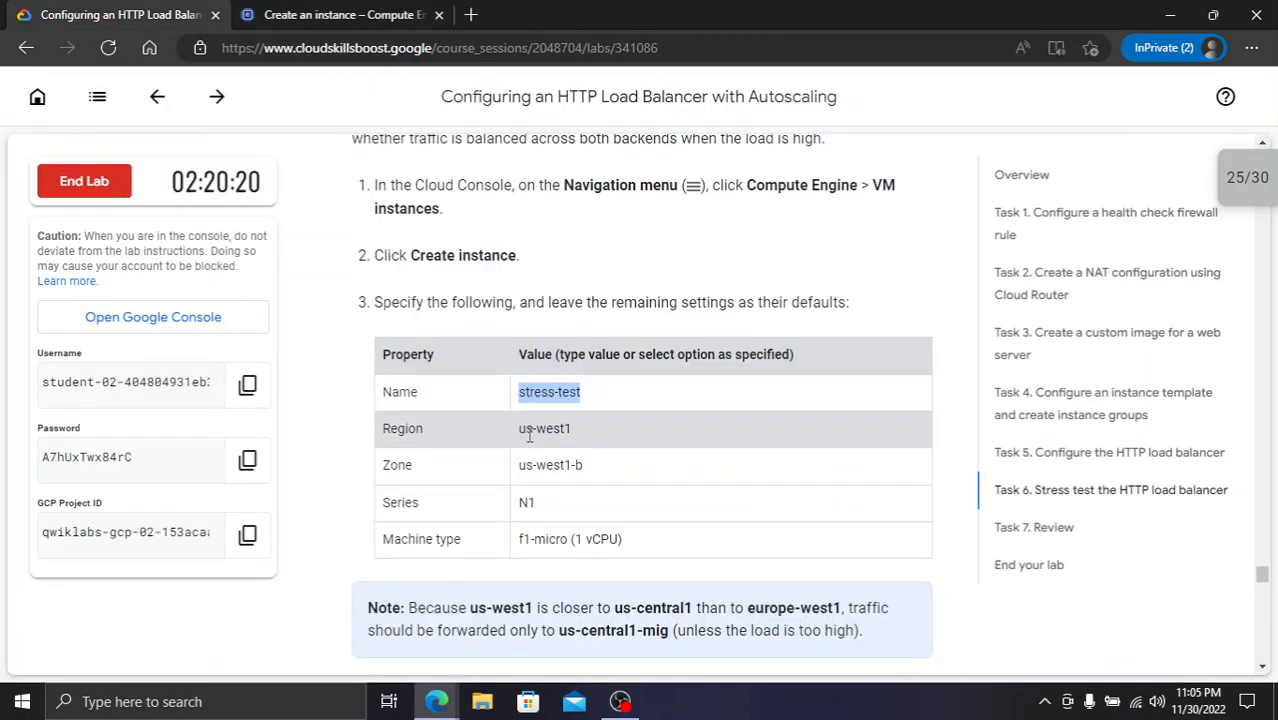
click(378, 10)
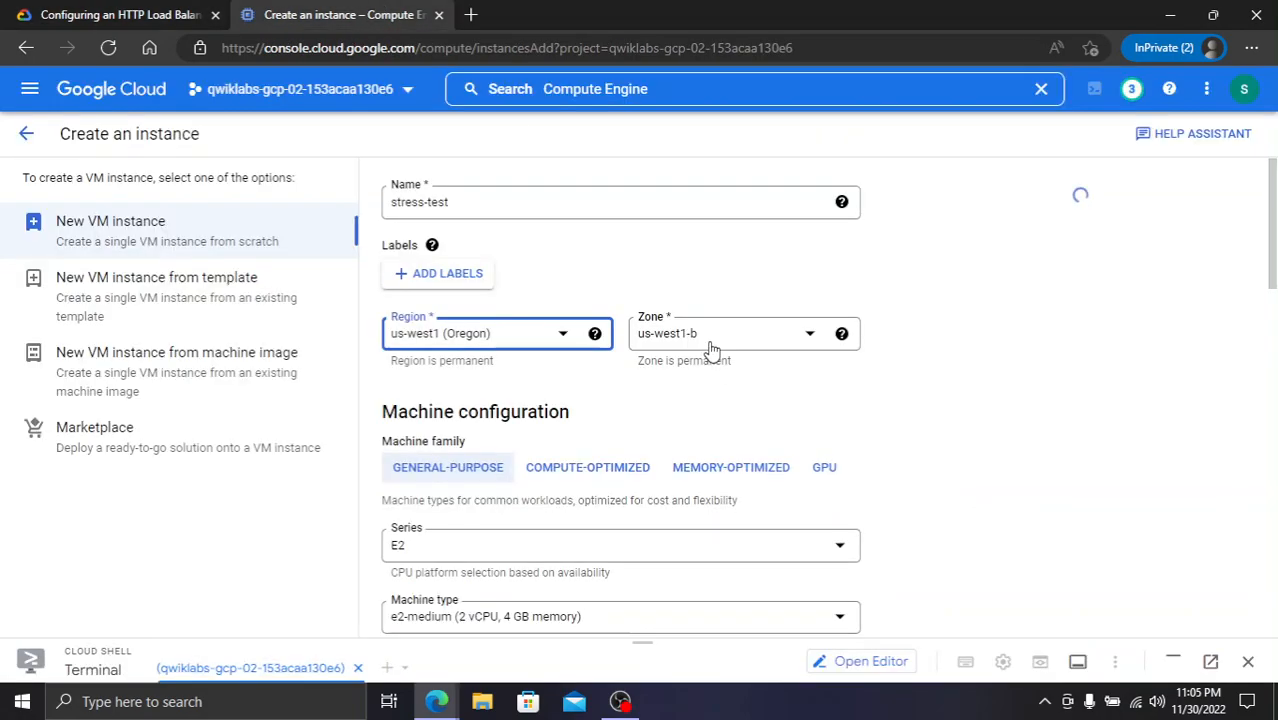
- Set the instance's series to N1 and its machine type to f1-micro, as listed in the lab's table
click(40, 12)
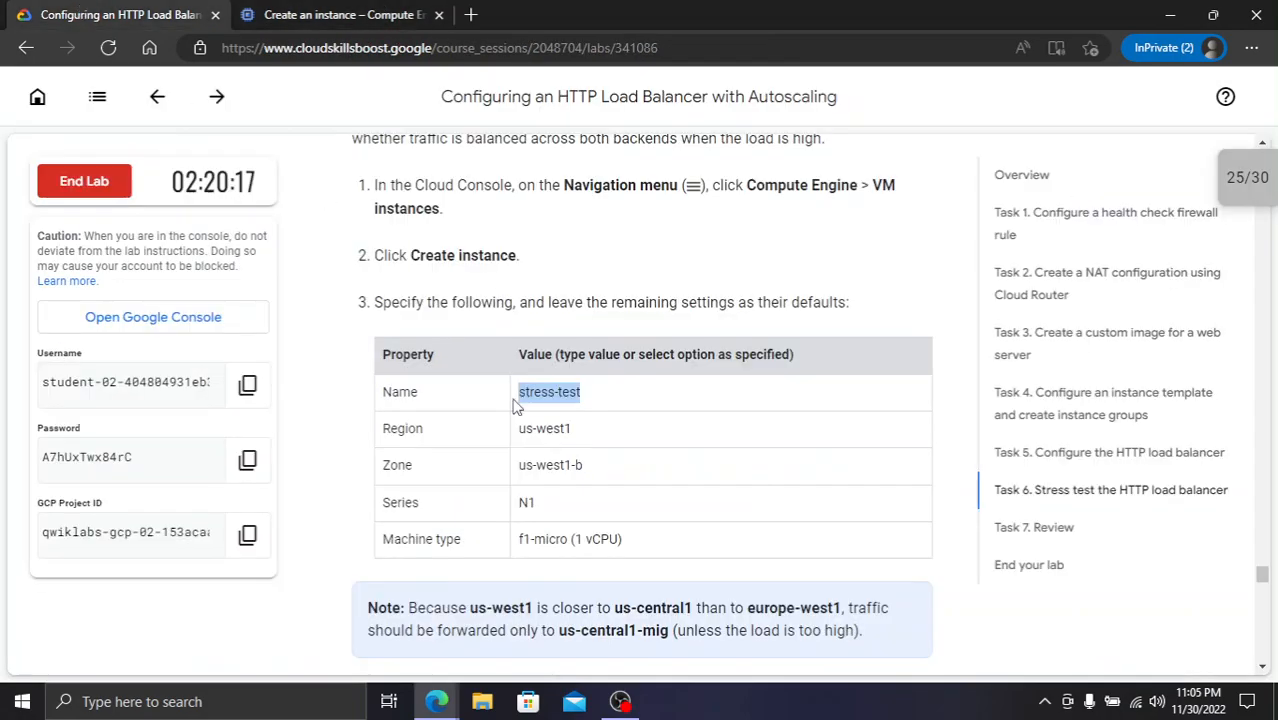
click(333, 8)
scroll(522, 300, down, 2)
click(515, 337)
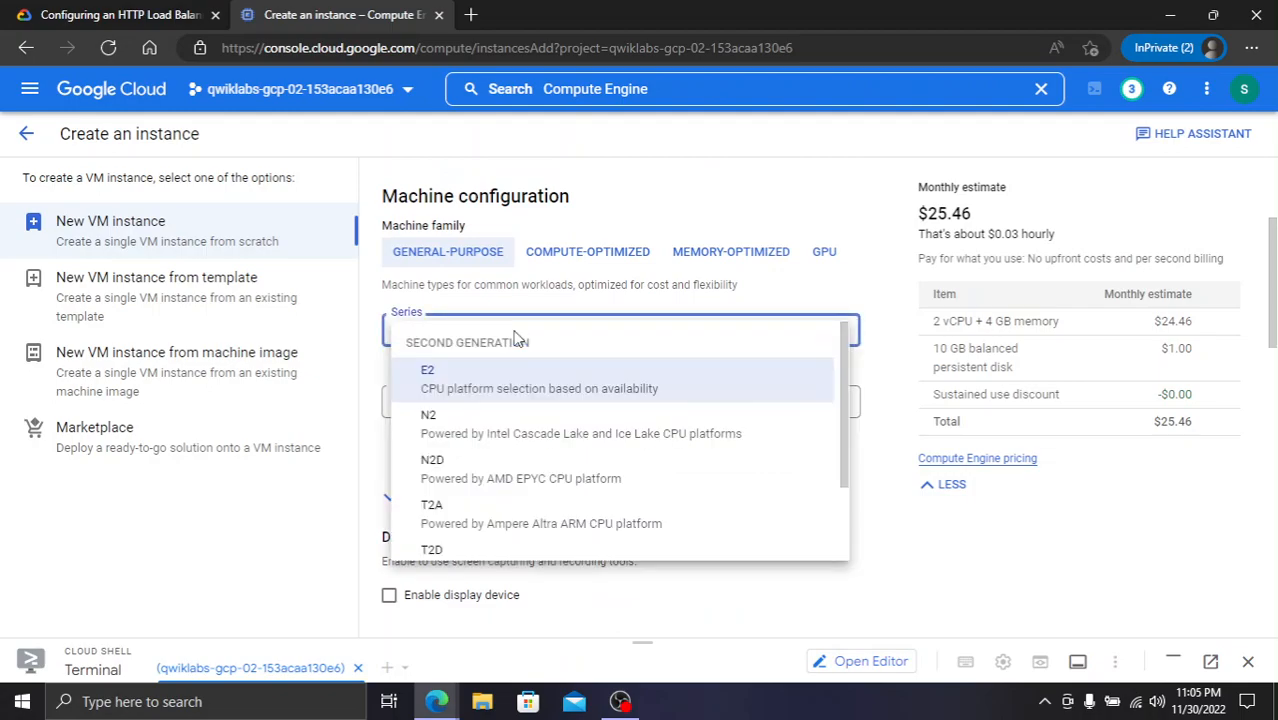
scroll(548, 505, down, 3)
click(540, 525)
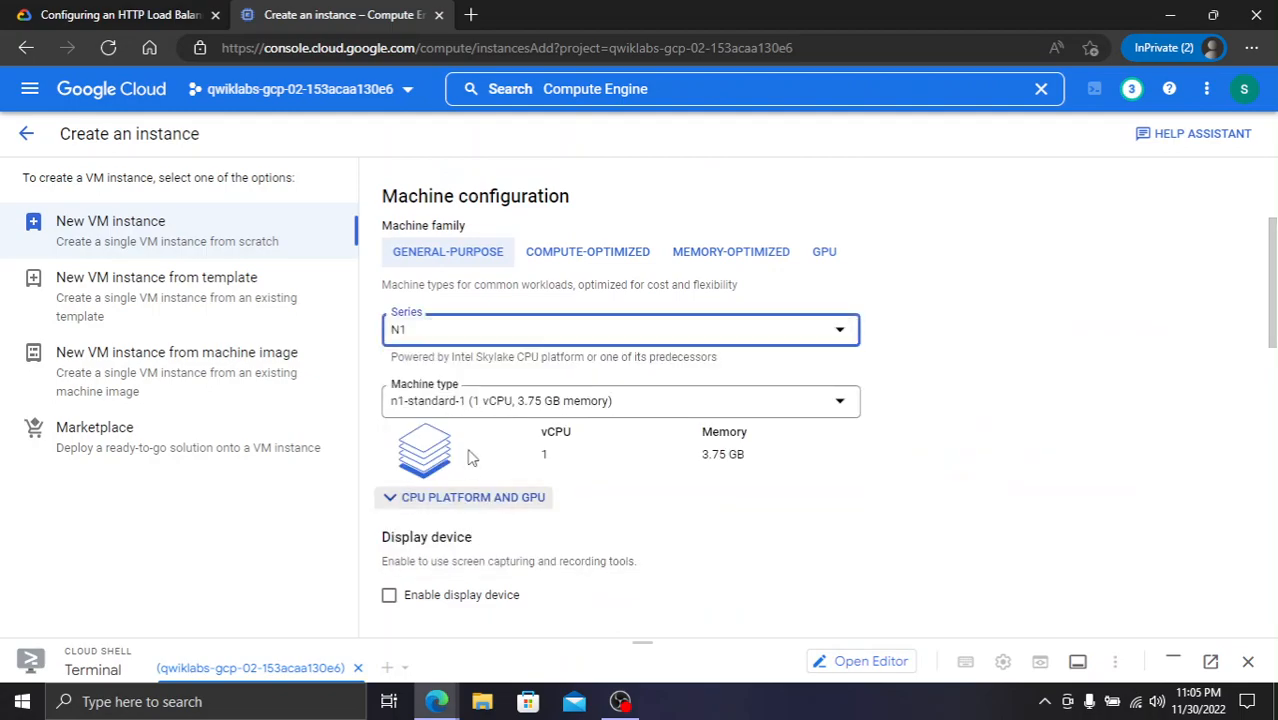
click(482, 403)
click(430, 490)
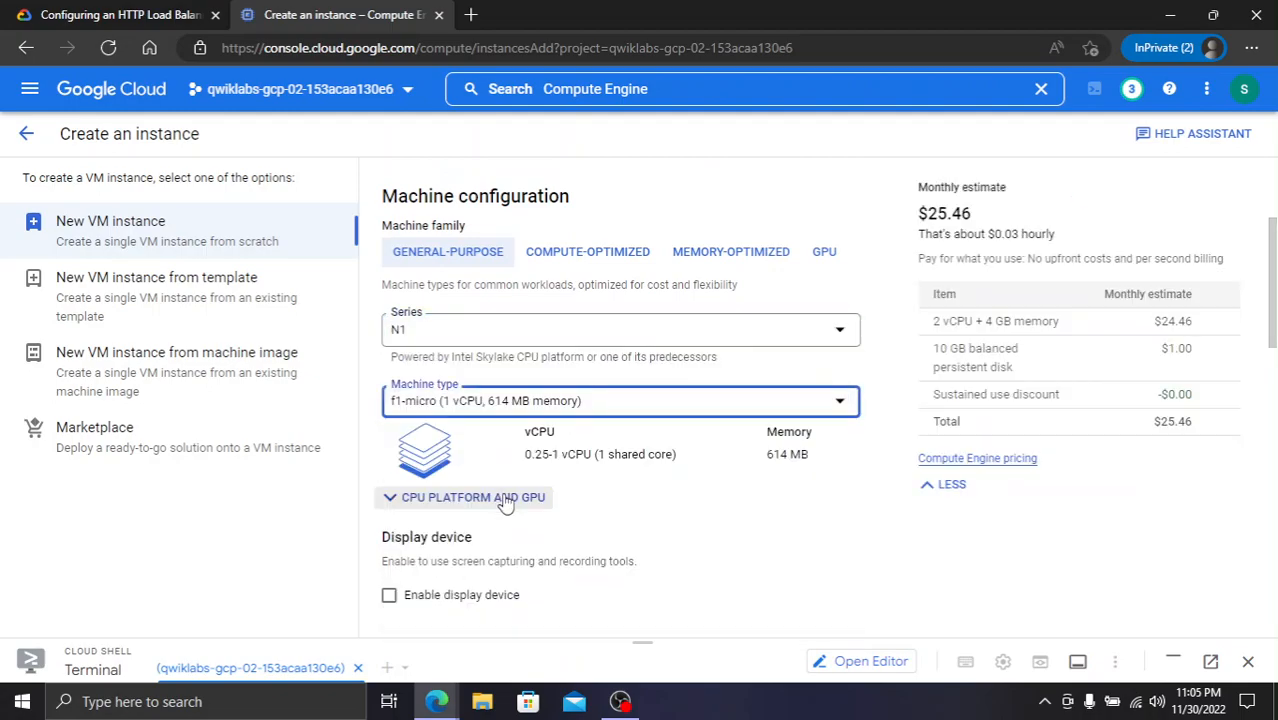
- Read the lab's boot disk instructions for the stress-test VM and open the new instance's boot disk settings
key(ctrl+Tab)
scroll(497, 496, down, 2)
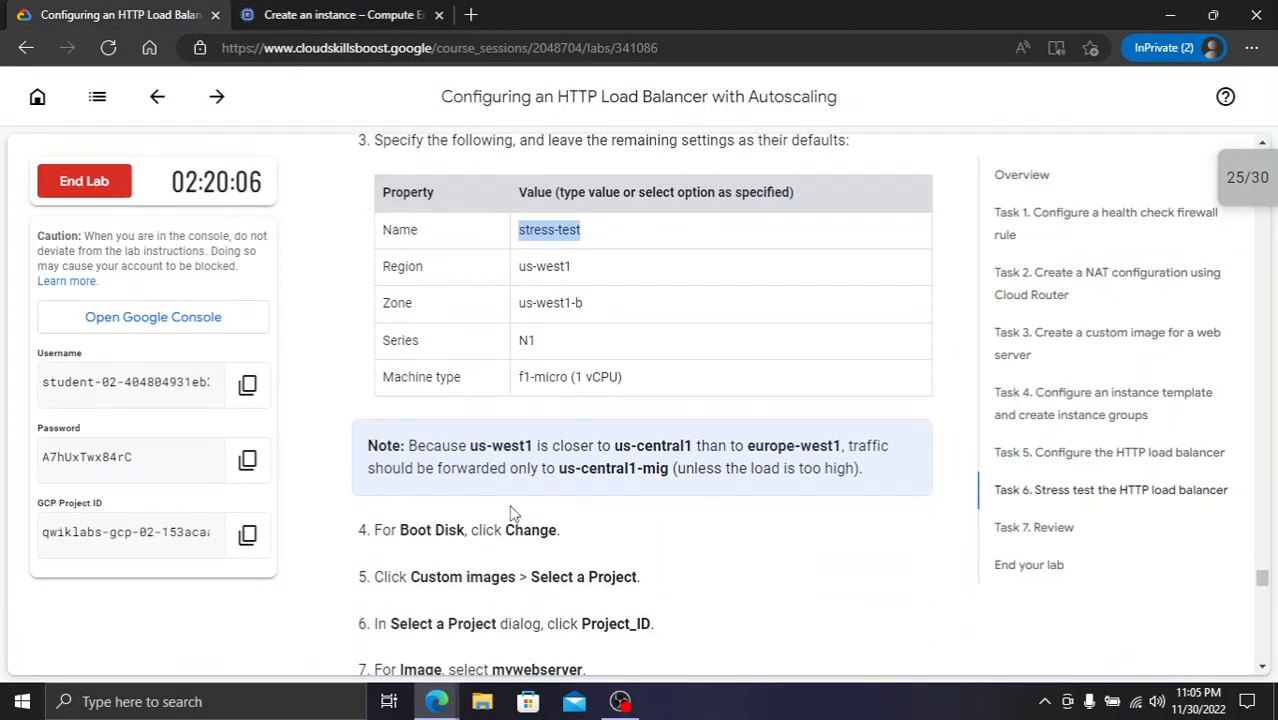
scroll(510, 513, down, 2)
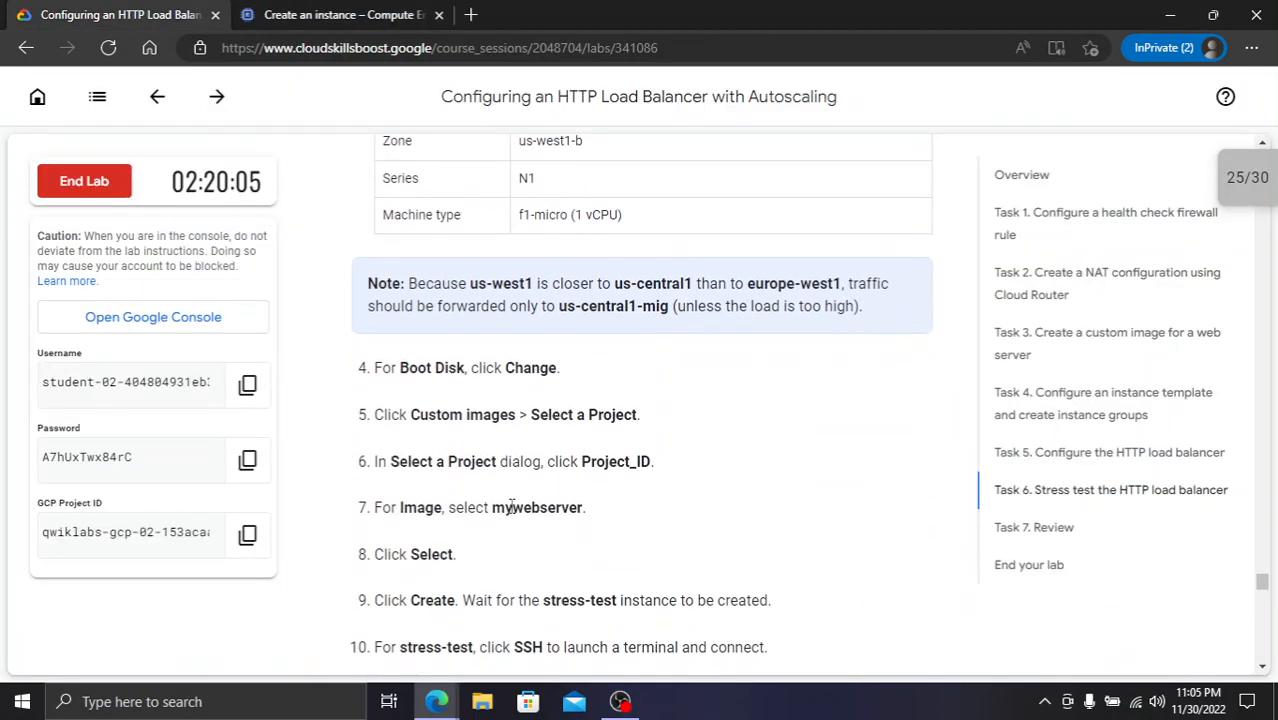
click(343, 18)
scroll(531, 277, down, 5)
scroll(679, 418, down, 1)
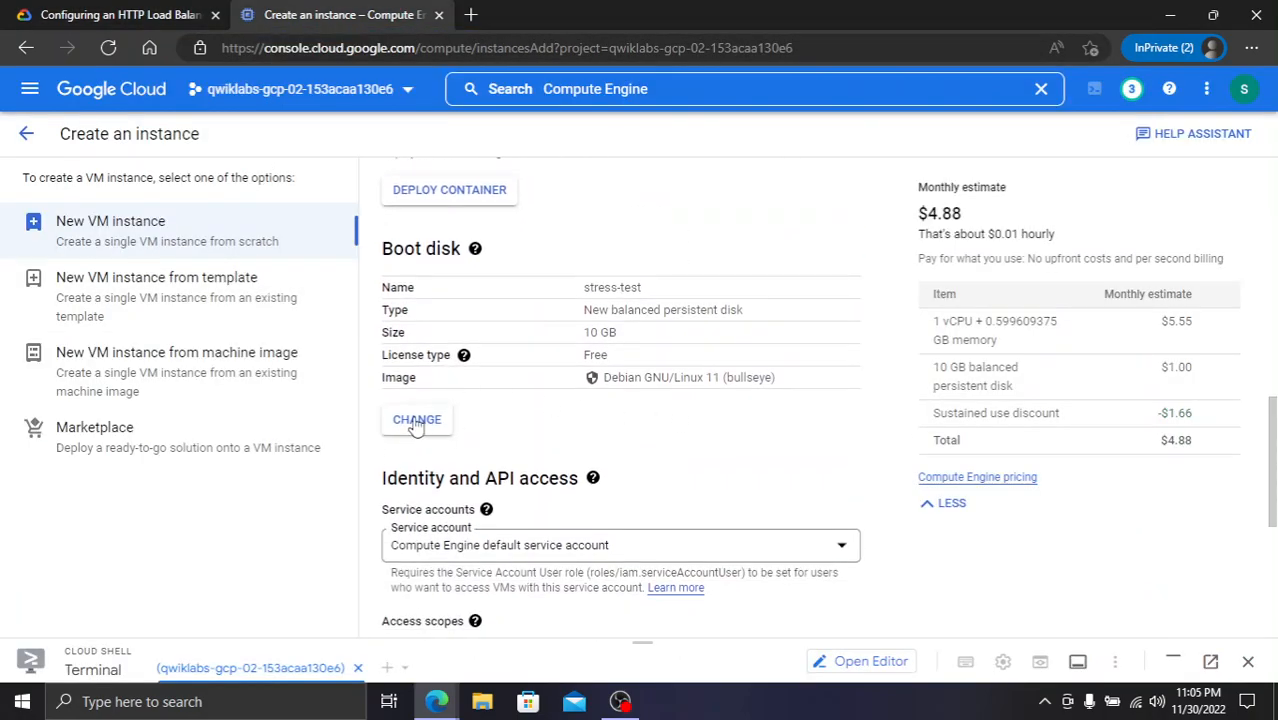
click(417, 421)
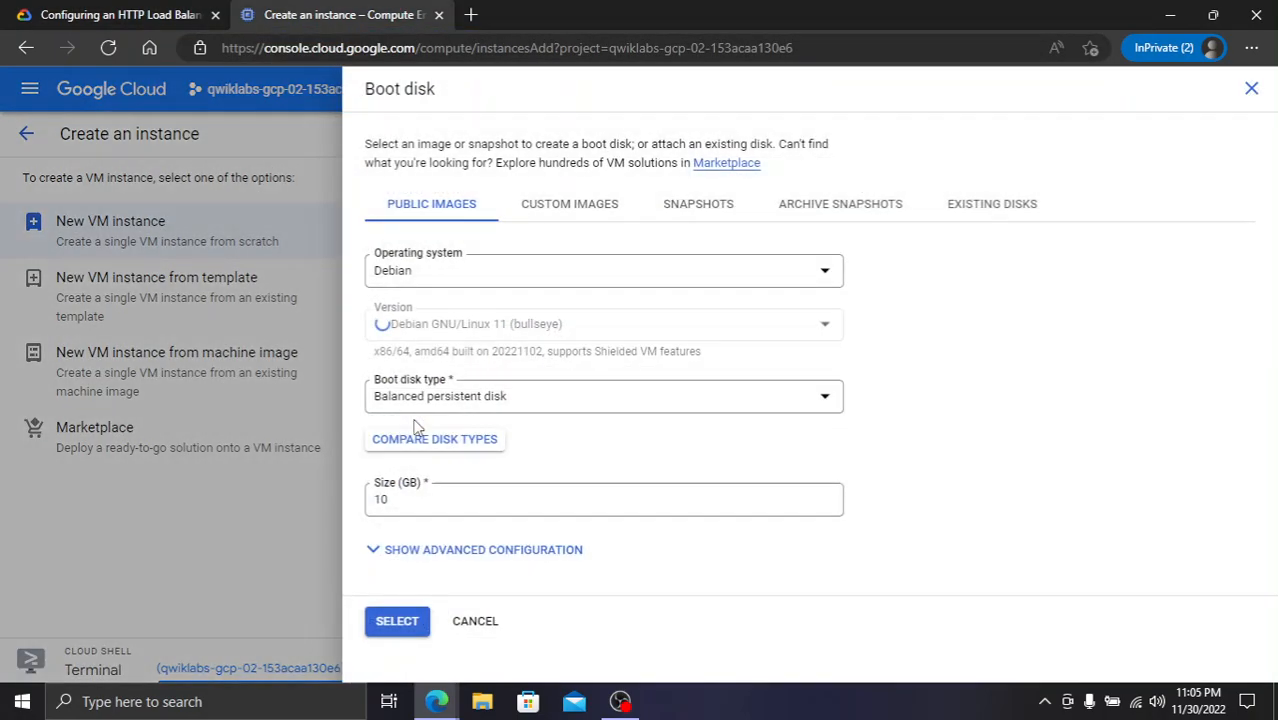
- Set the instance's boot disk to the custom image mywebserver, as the lab instructs
click(586, 213)
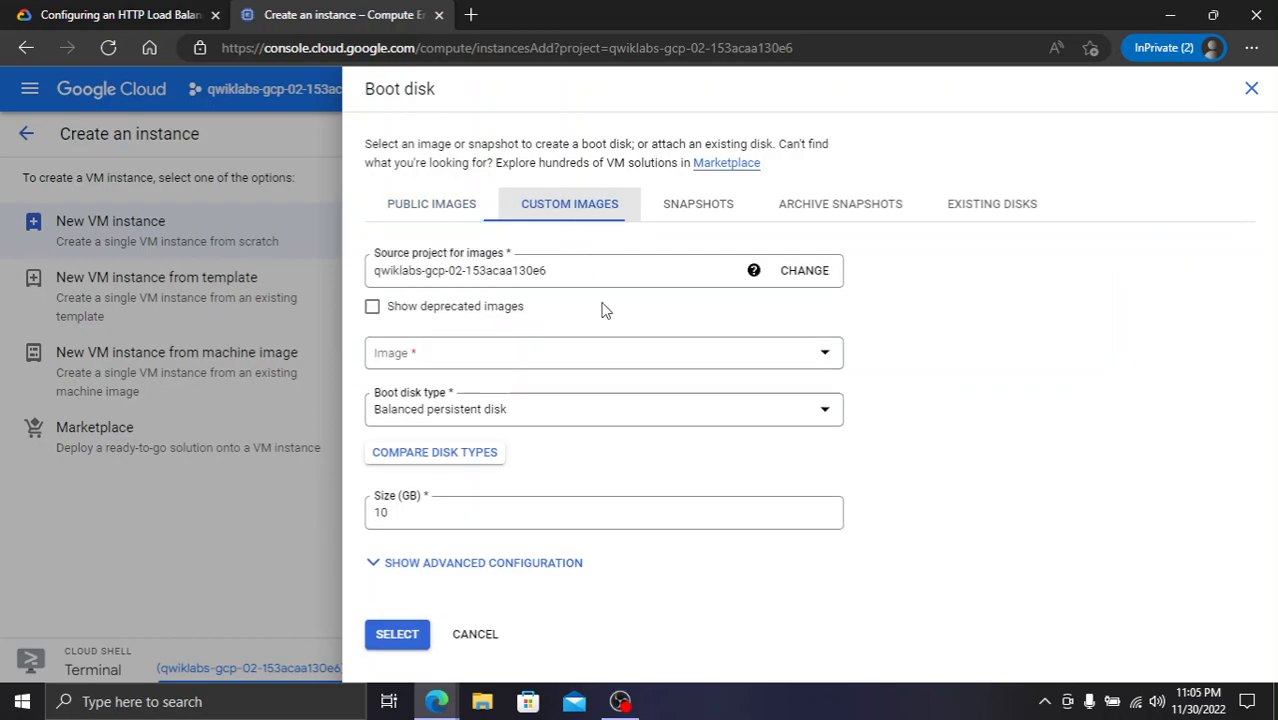
click(491, 366)
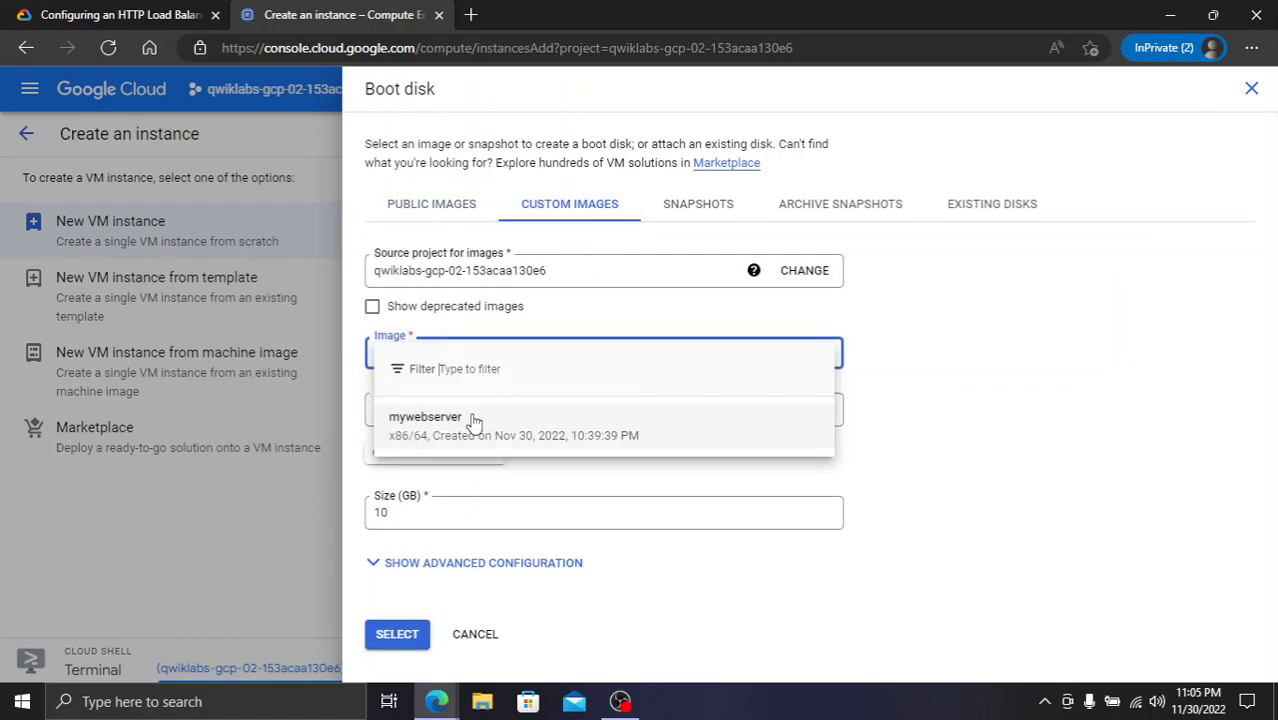
click(480, 422)
click(155, 12)
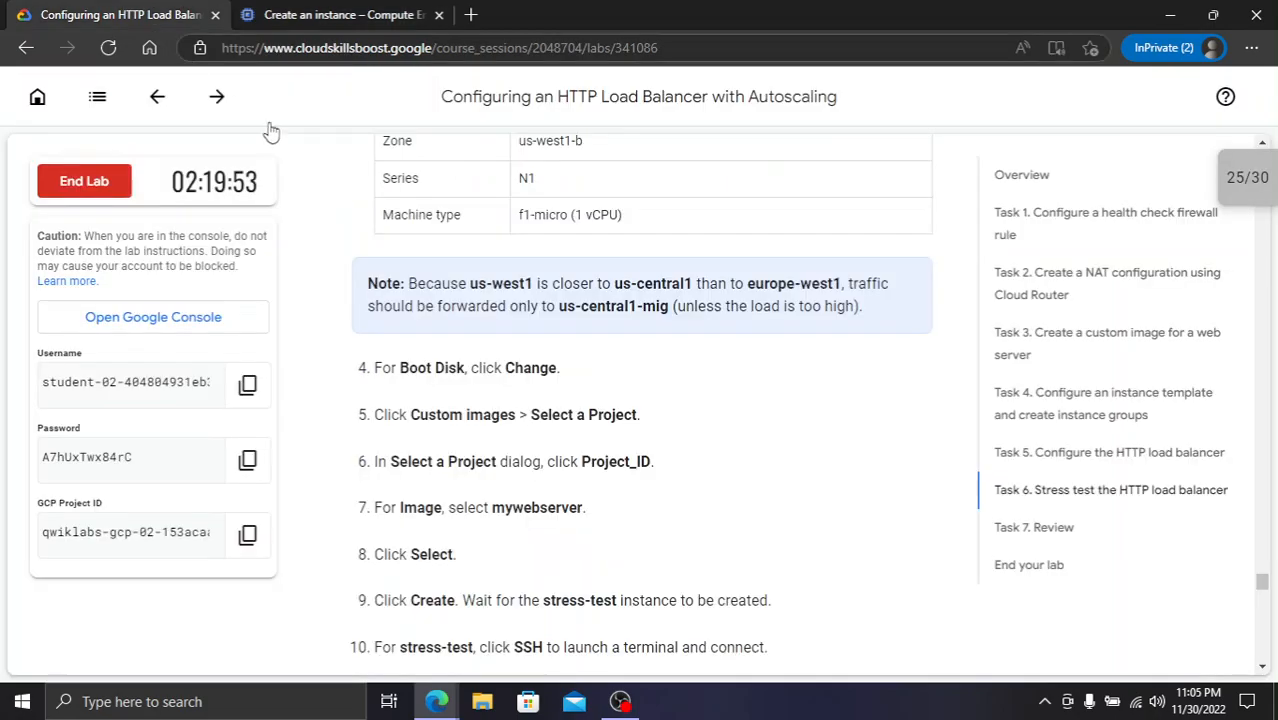
click(341, 12)
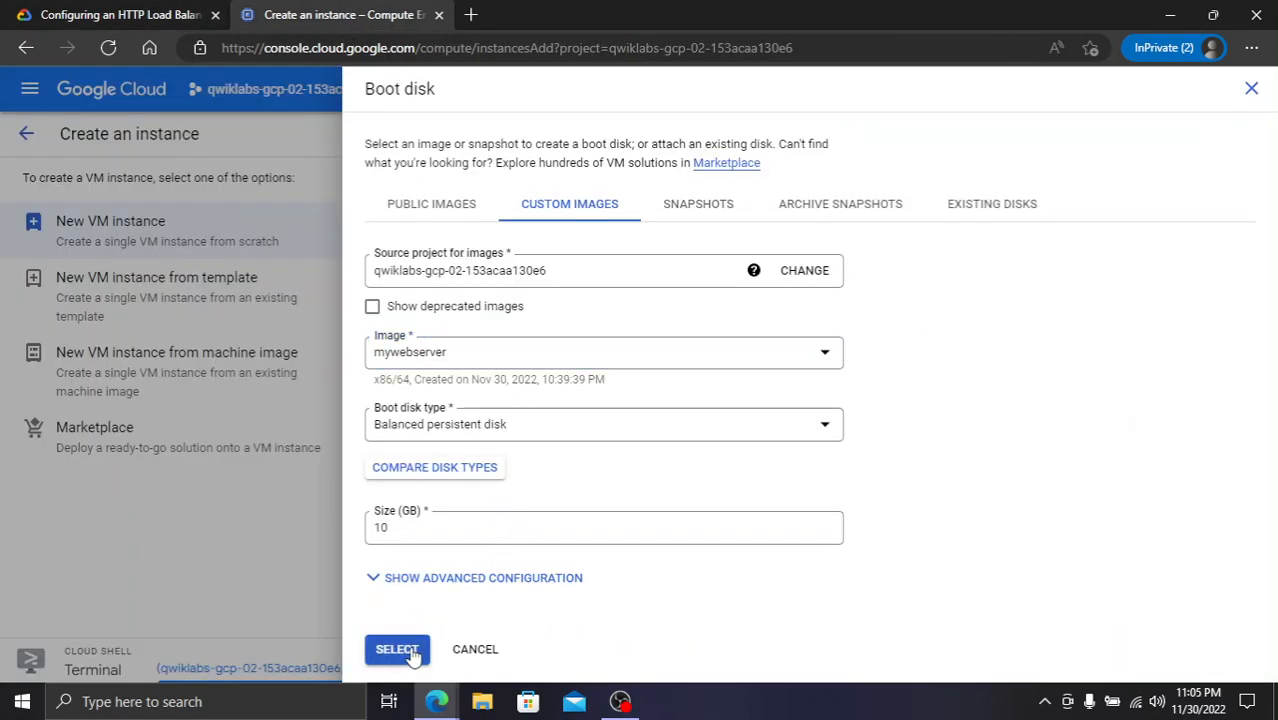
click(399, 650)
- Check the lab's remaining instructions, leave the other settings at their defaults and create the stress-test instance
click(117, 12)
scroll(500, 475, down, 1)
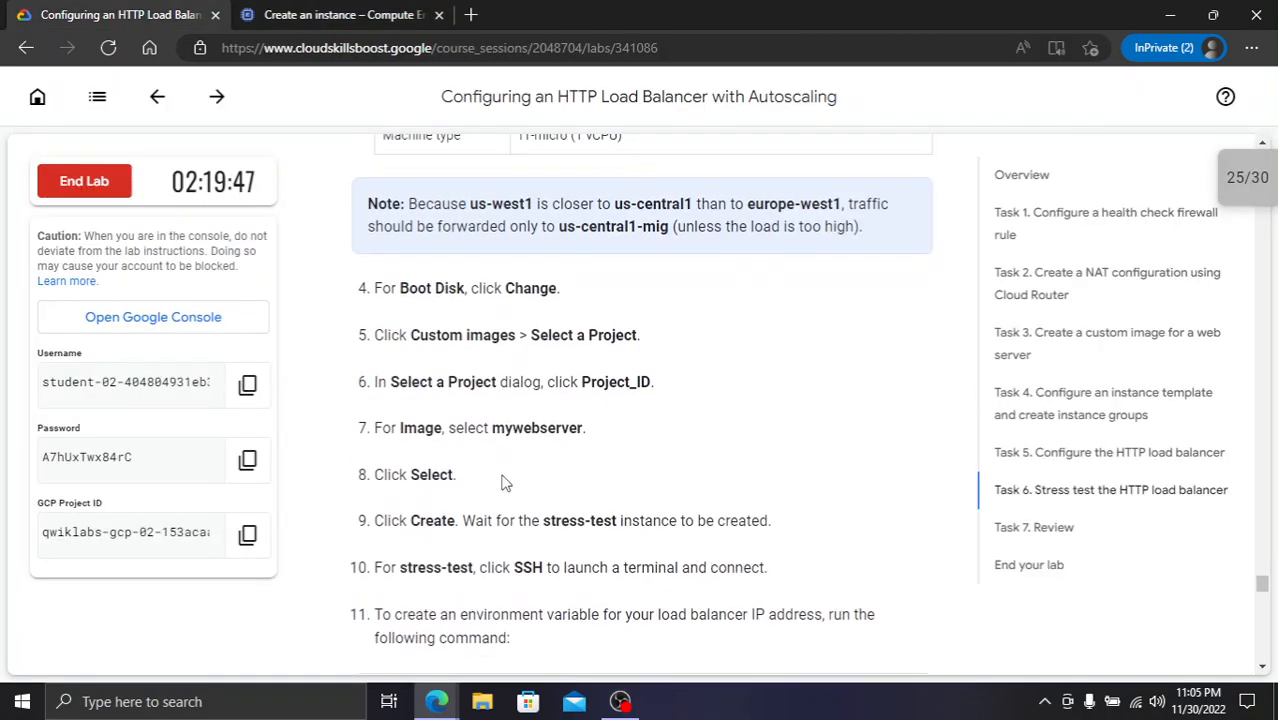
scroll(459, 510, down, 1)
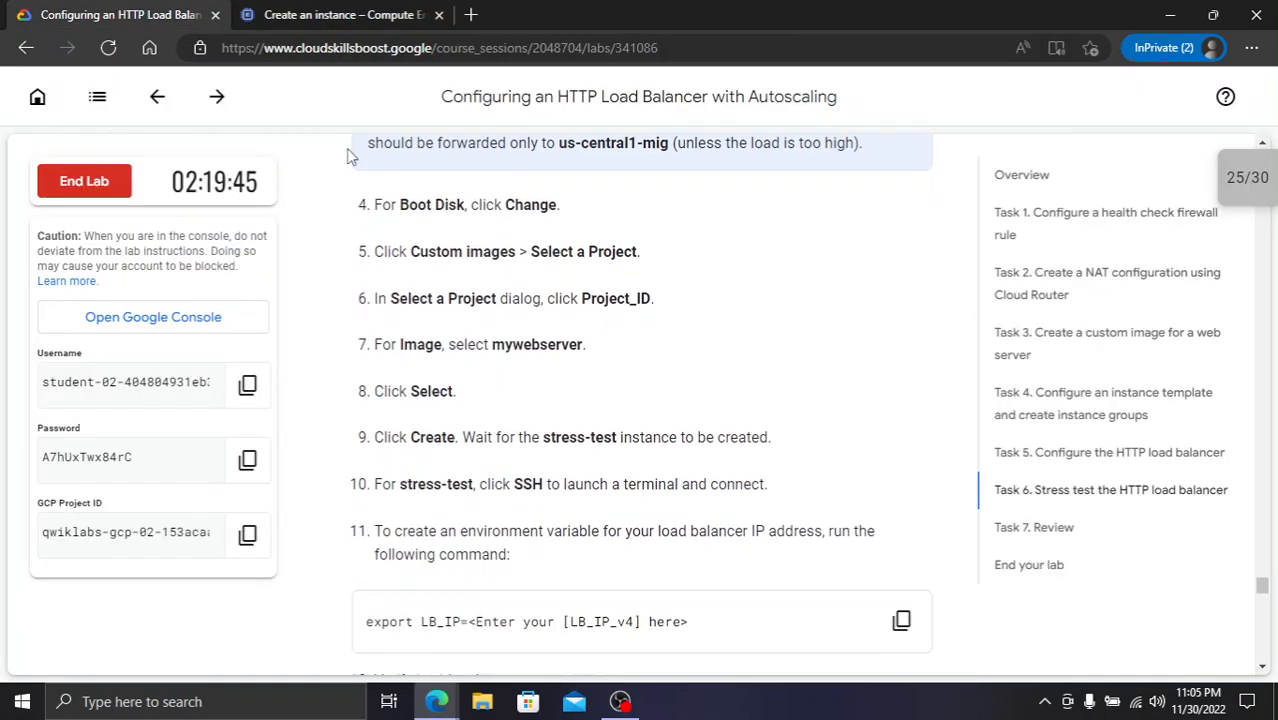
click(308, 12)
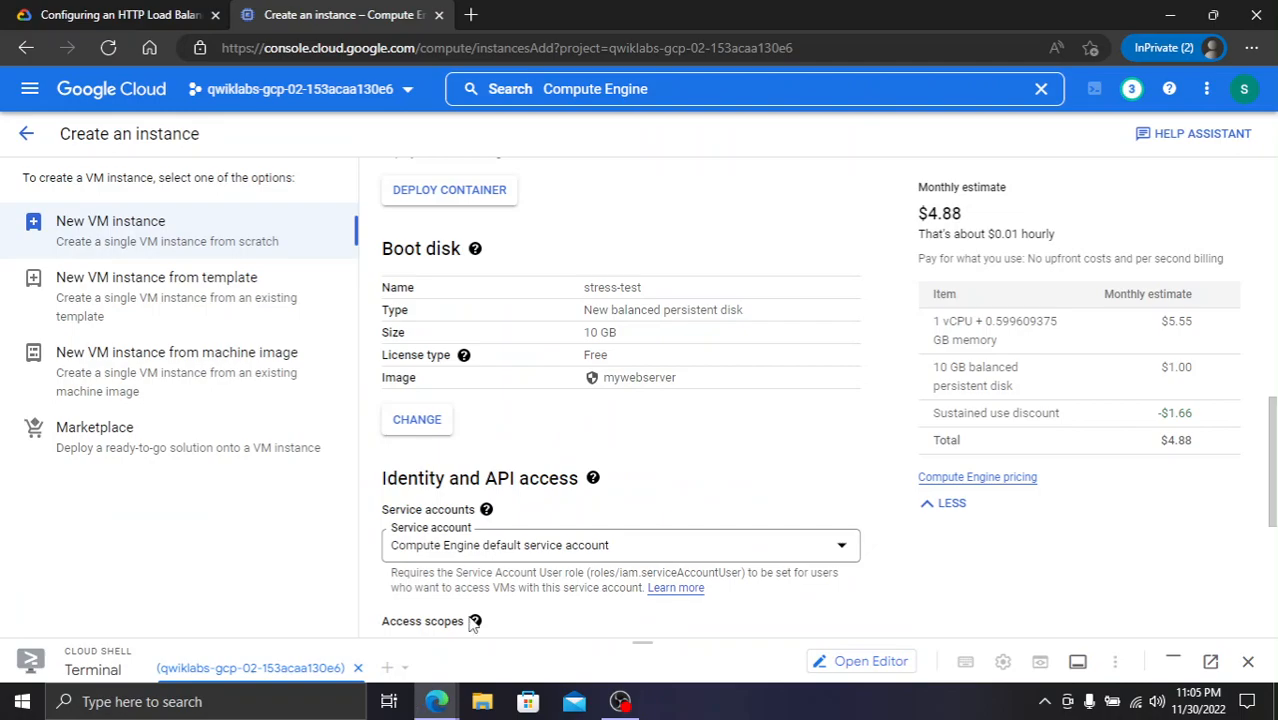
scroll(490, 576, down, 5)
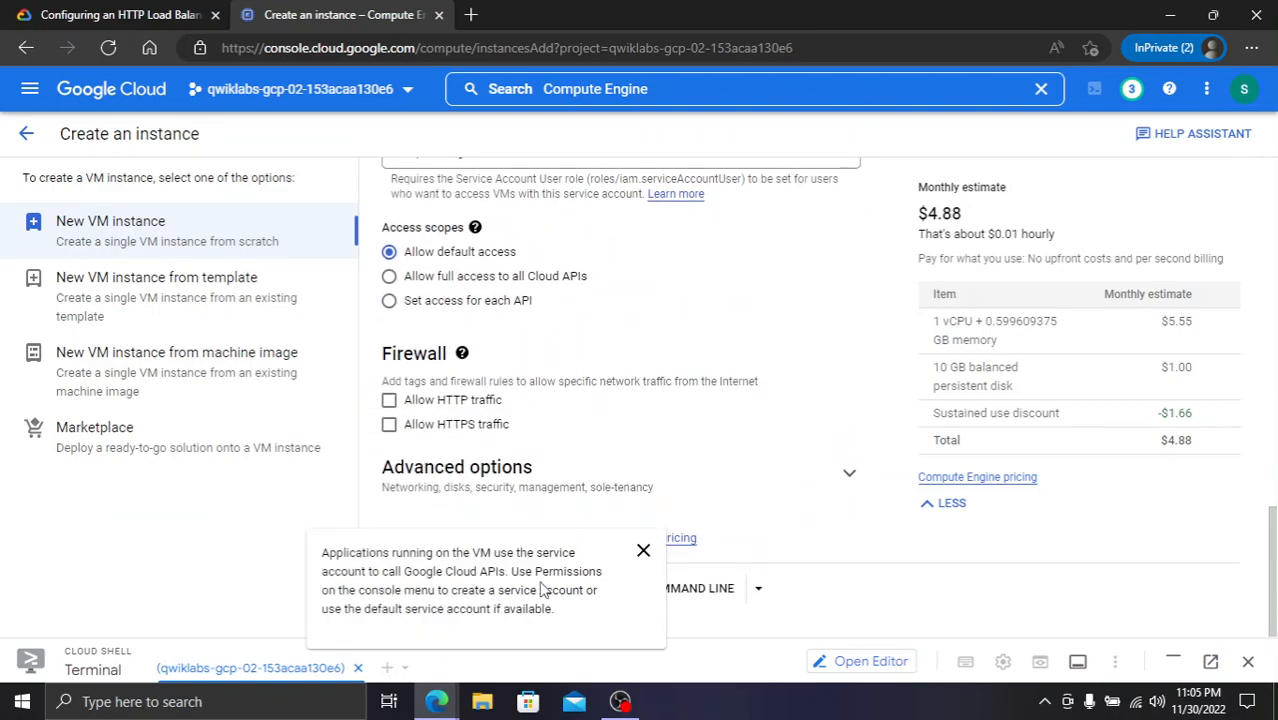
click(178, 13)
scroll(482, 408, down, 3)
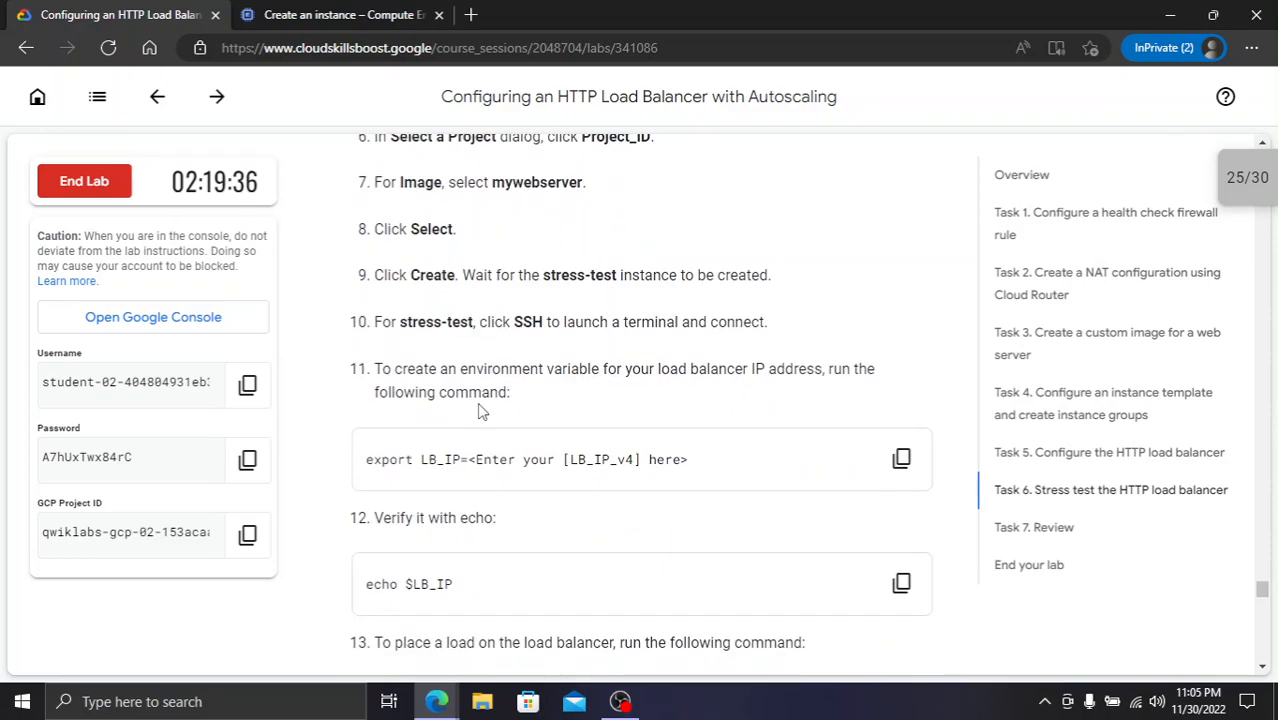
click(361, 12)
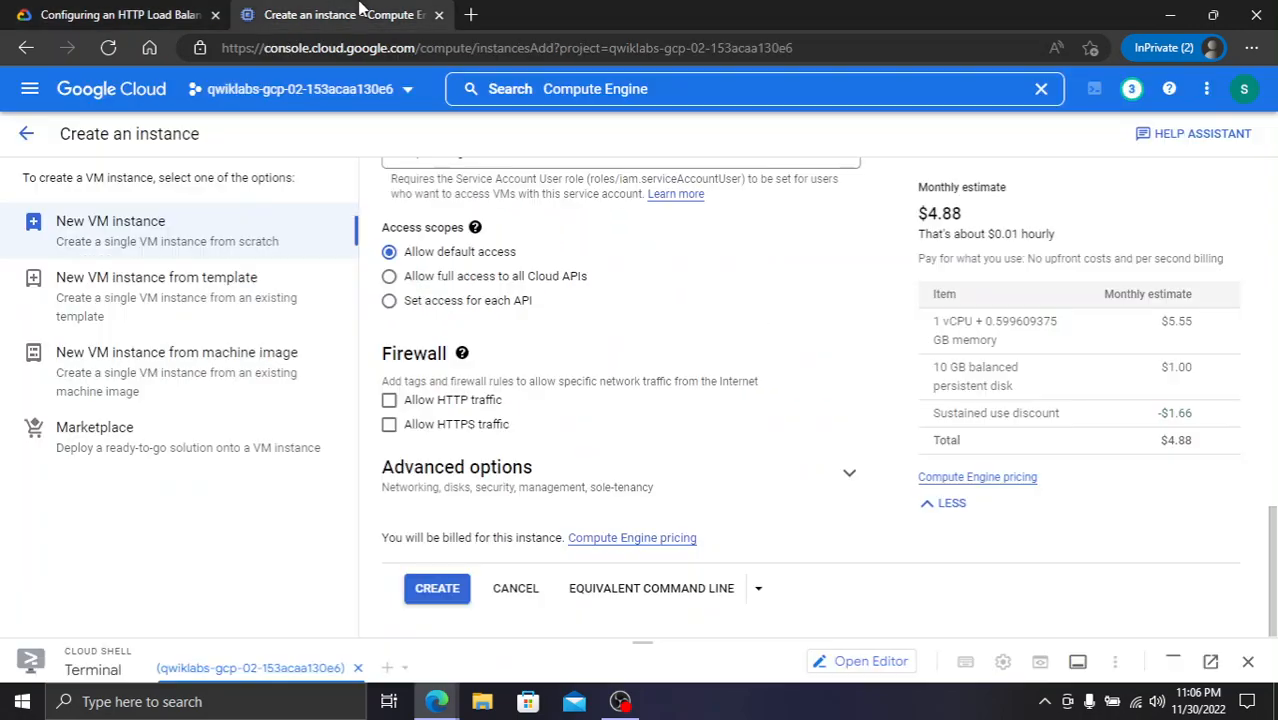
click(428, 591)
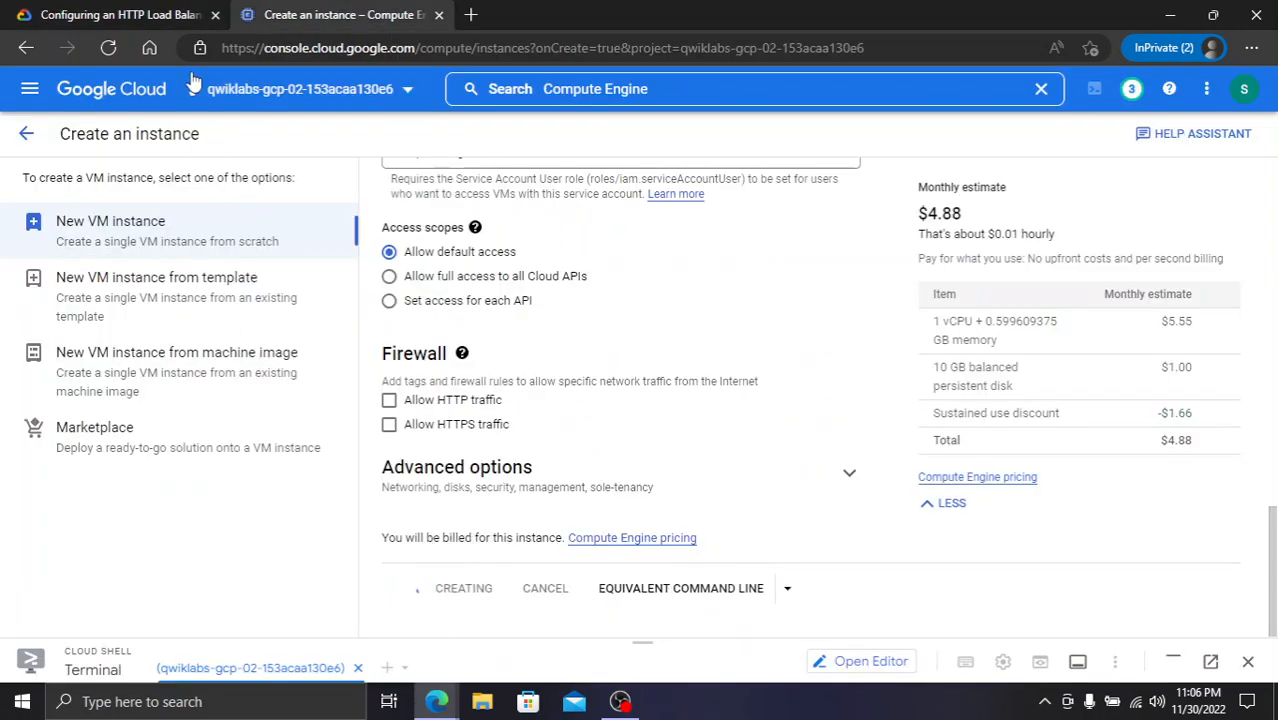
- Review the lab's load test commands, look up stress-test among the VM instances and check progress on the stress test objective
click(163, 12)
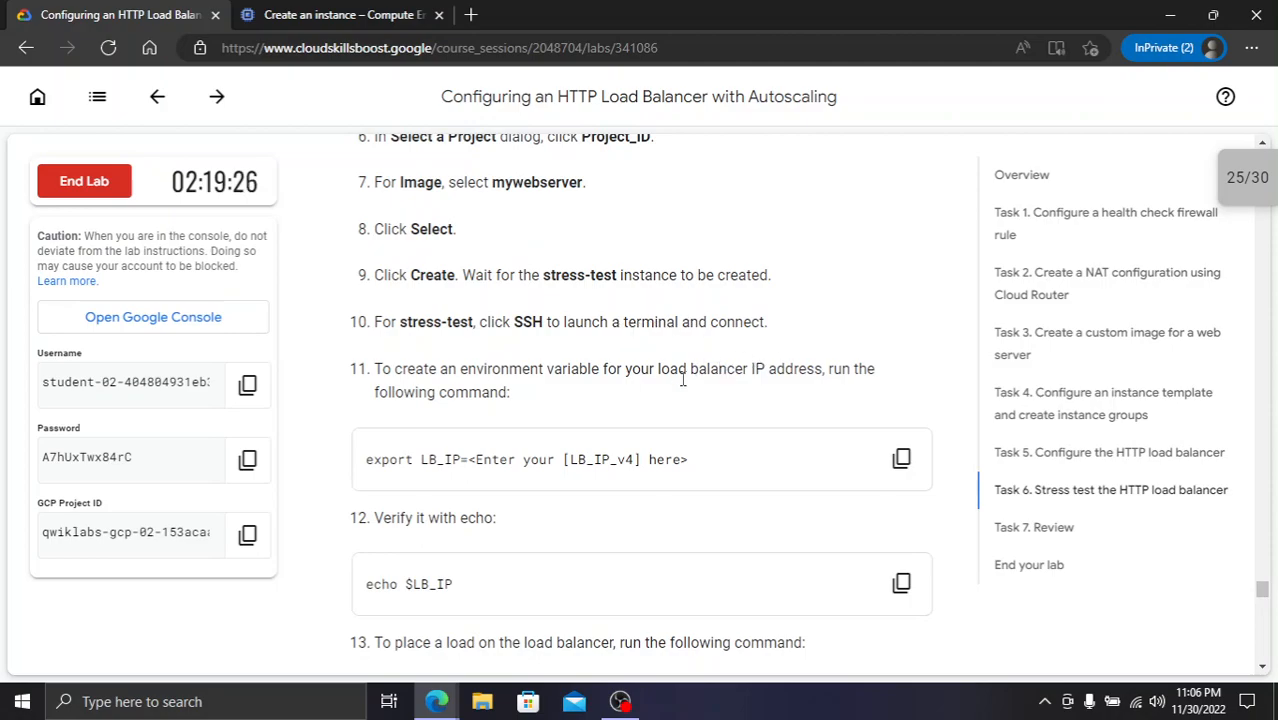
scroll(557, 453, down, 3)
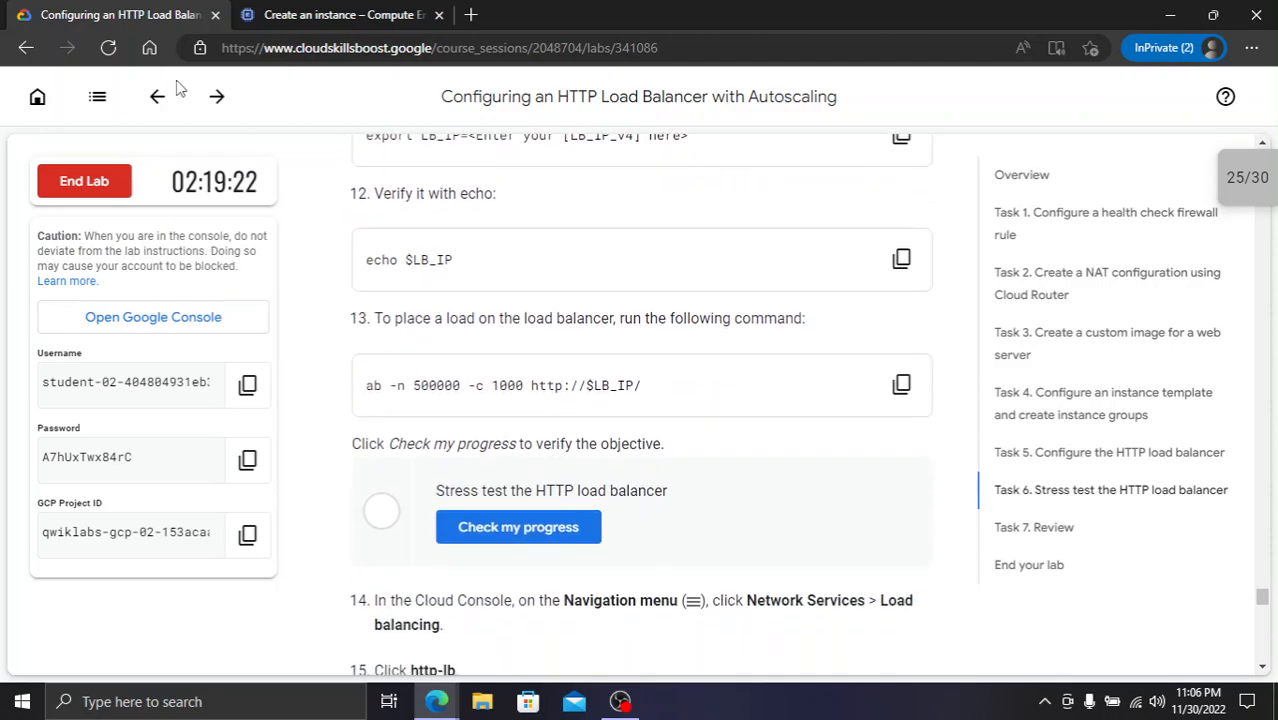
click(320, 12)
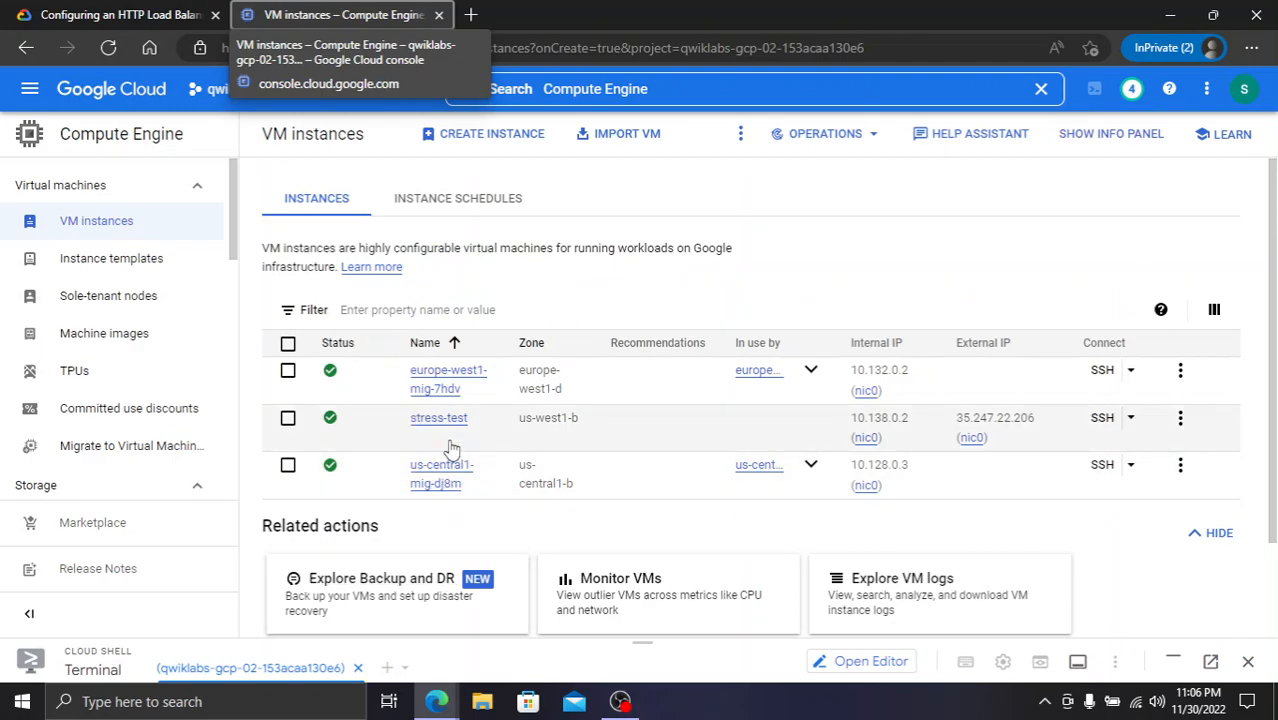
click(114, 16)
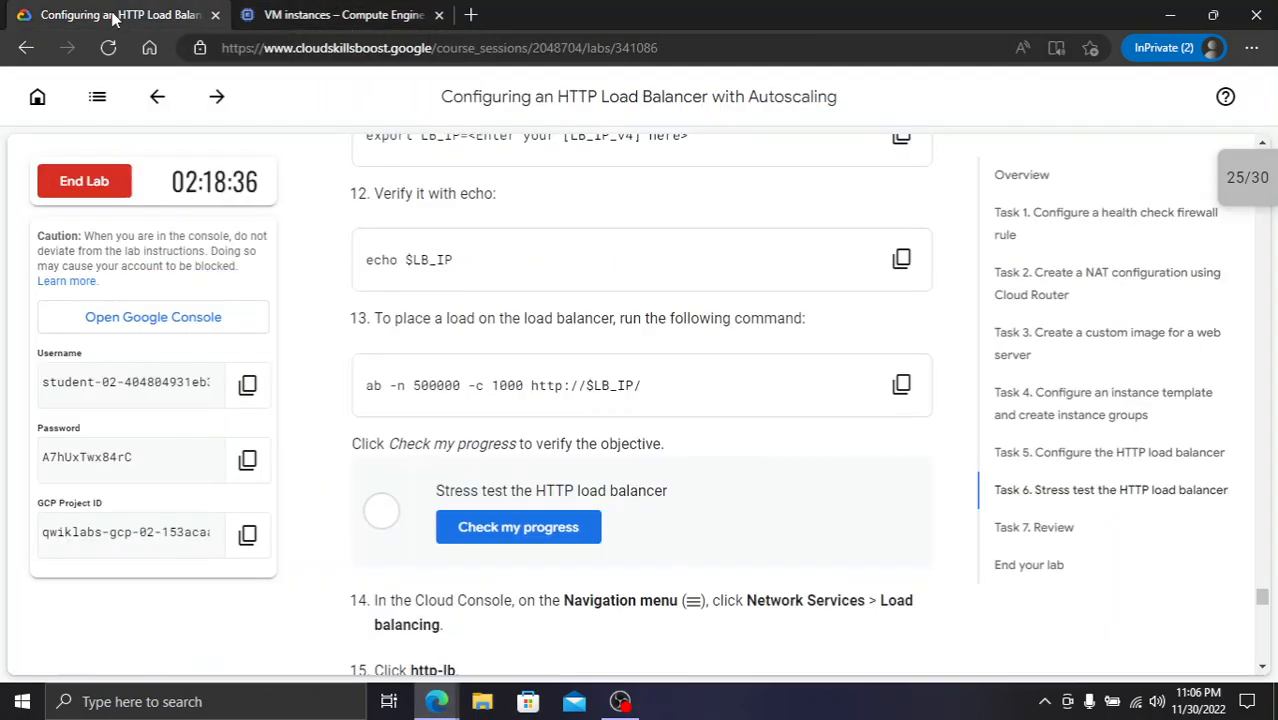
click(553, 535)
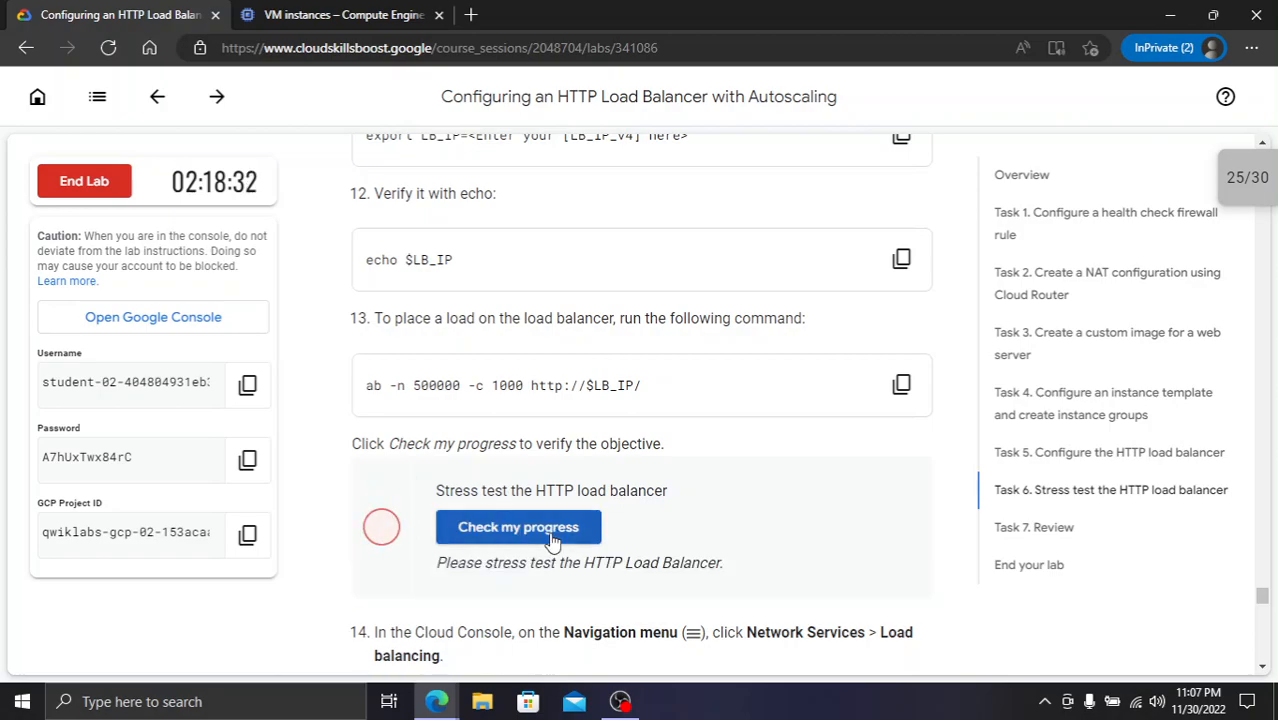
- Connect to the stress-test VM over SSH and close the leftover SSH window of the webserver VM
scroll(551, 540, up, 2)
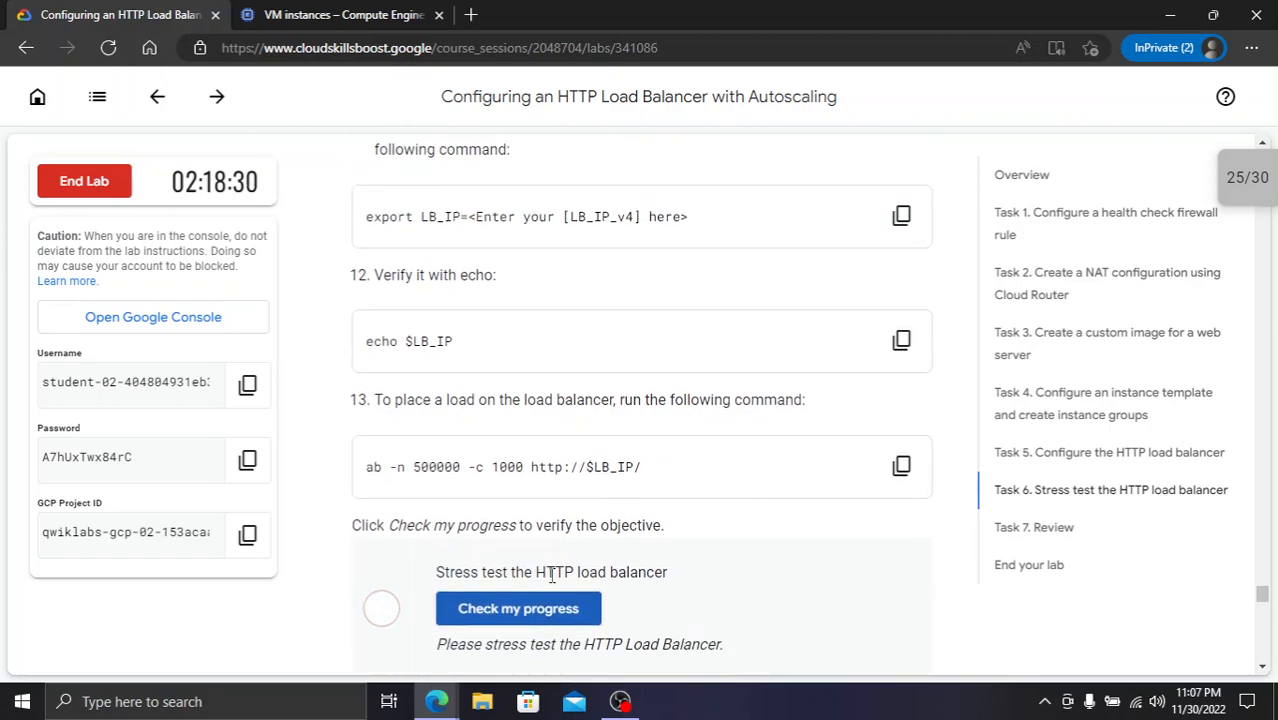
scroll(553, 582, up, 4)
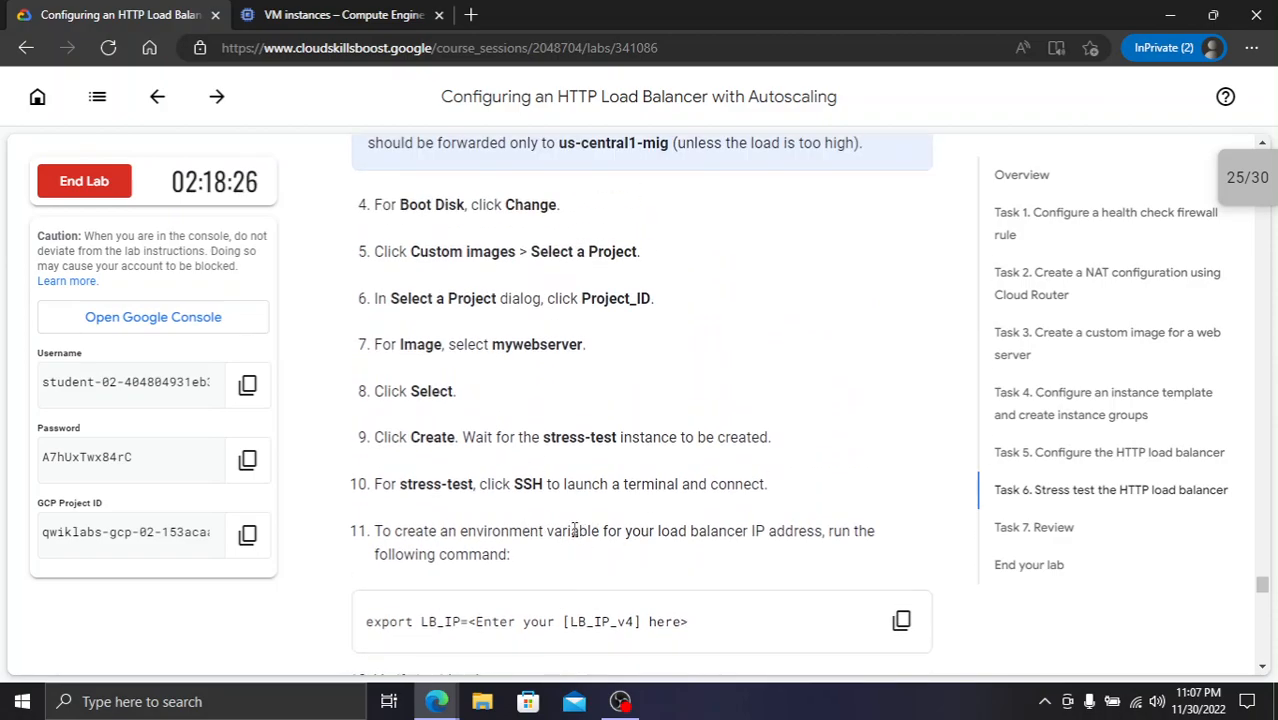
click(400, 12)
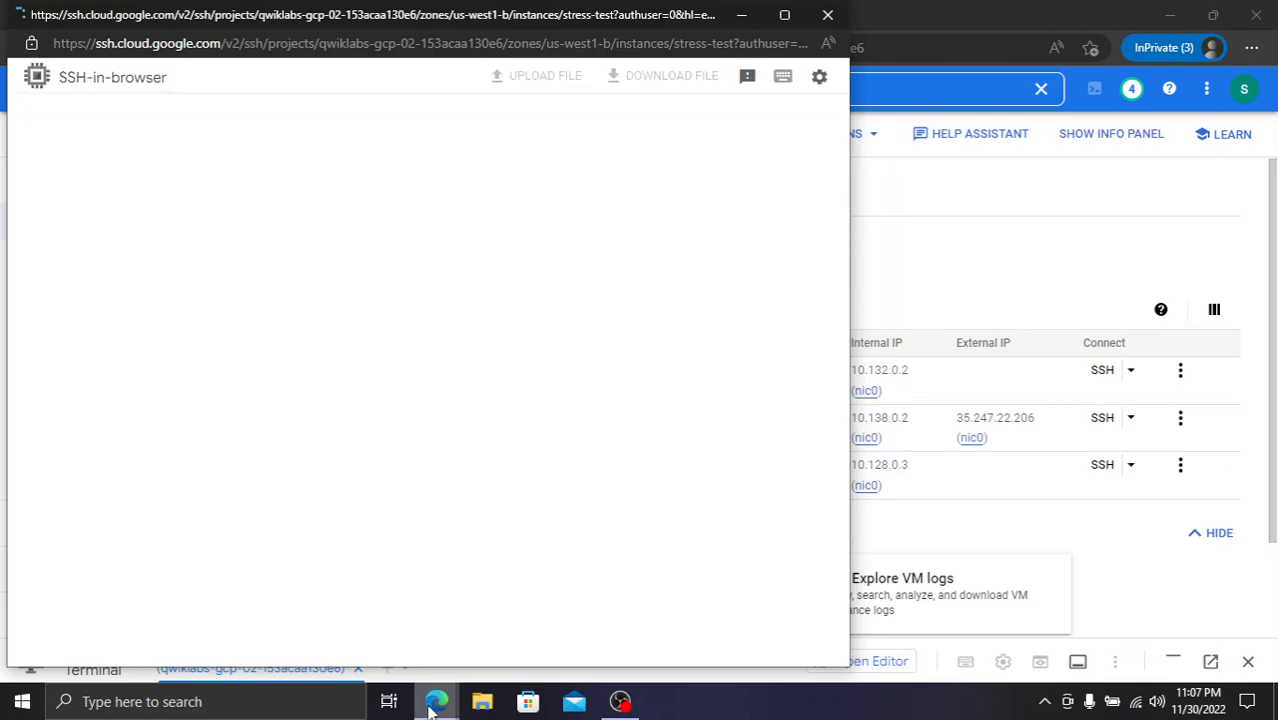
mouse_move(432, 706)
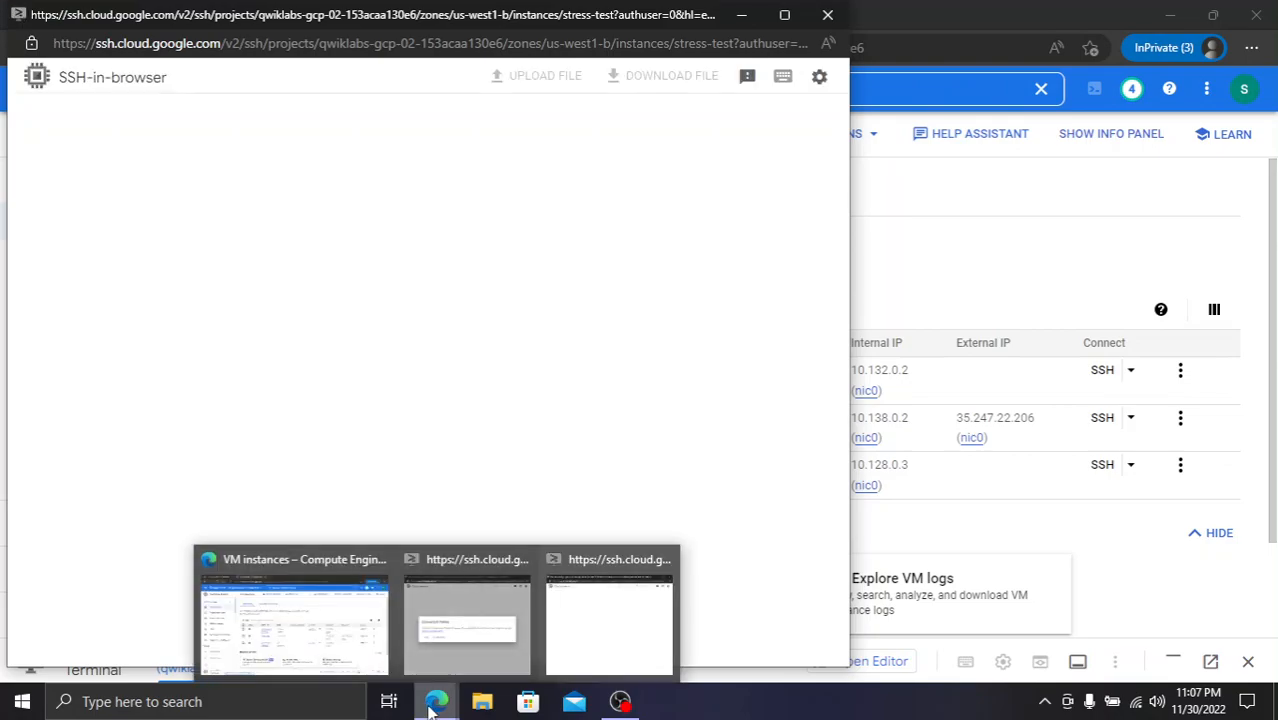
click(499, 610)
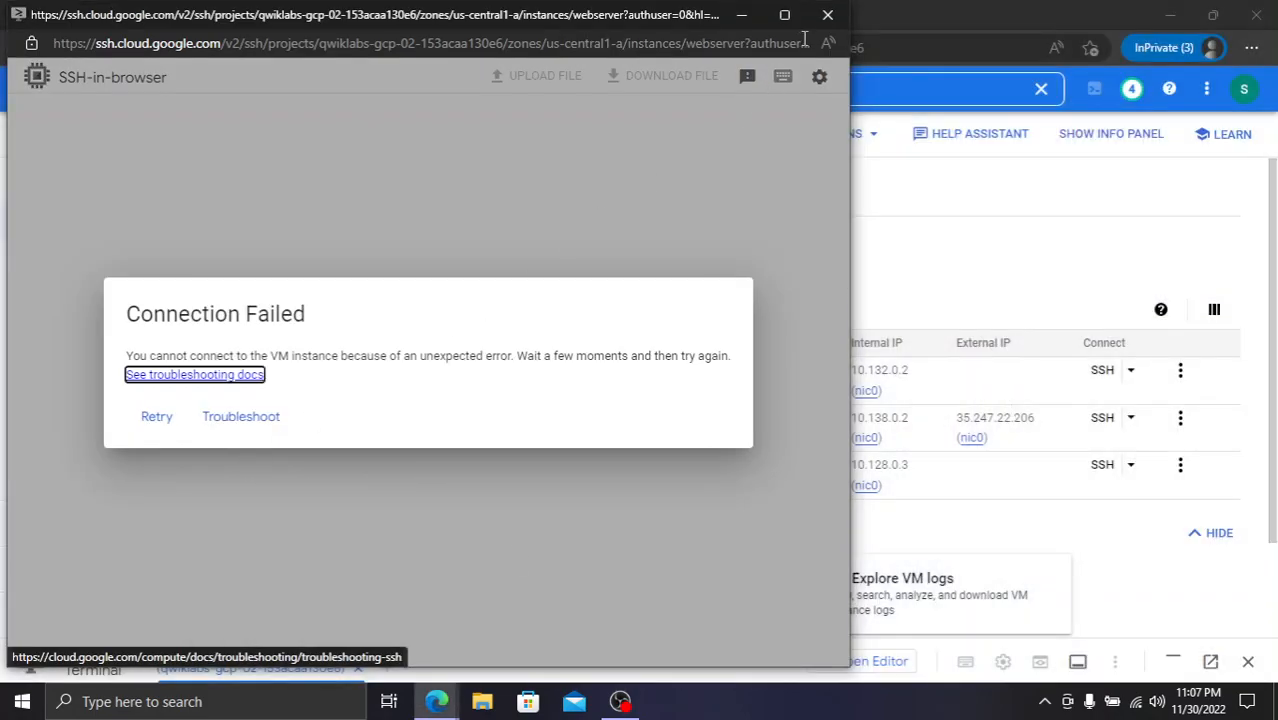
click(827, 14)
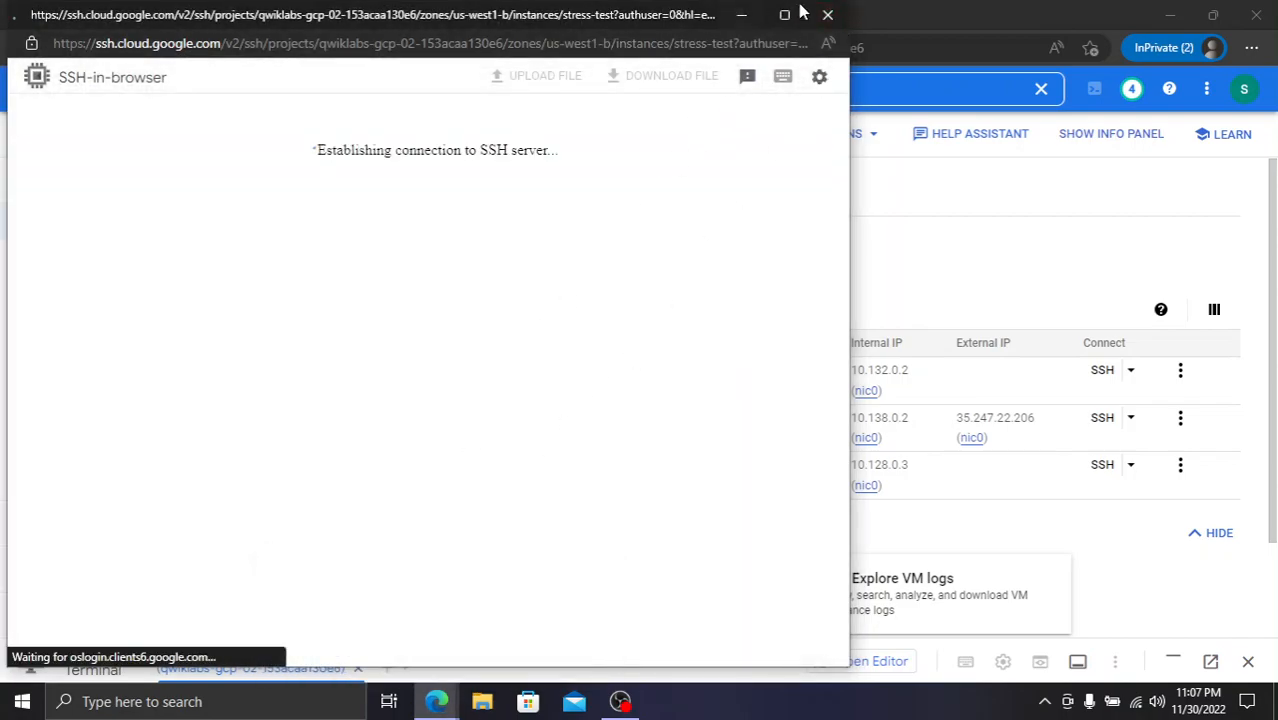
click(955, 14)
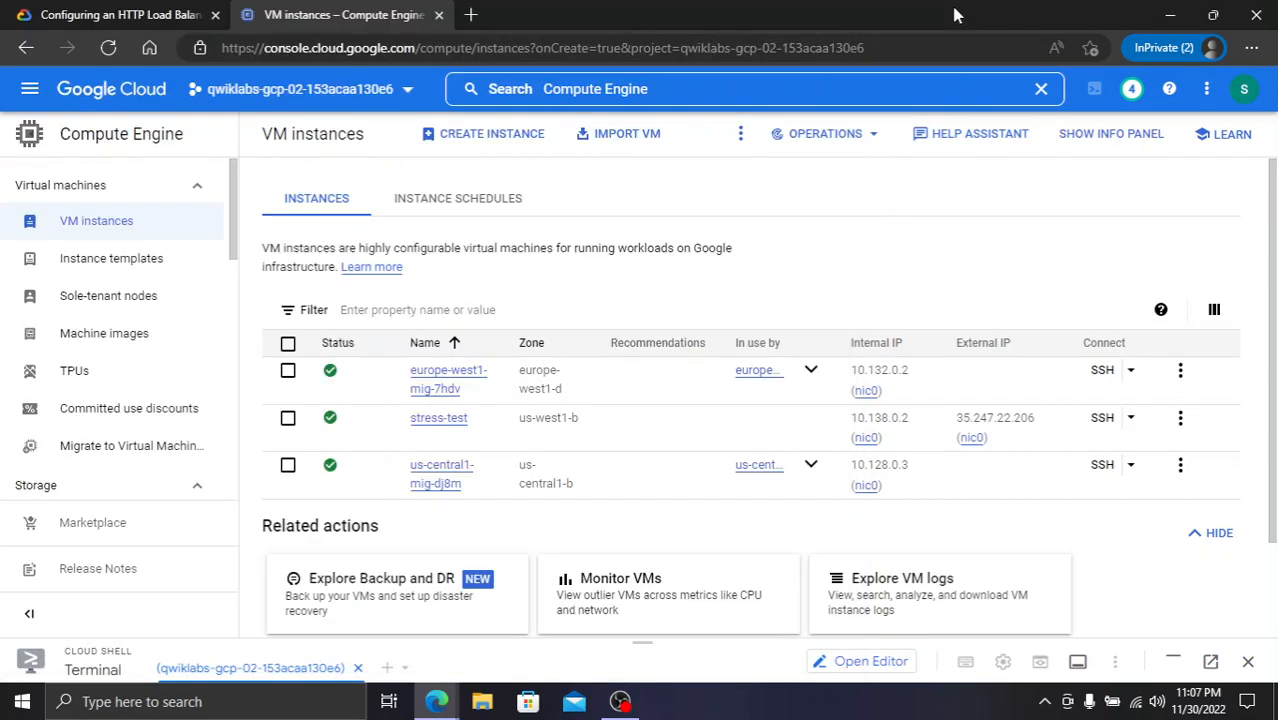
- Copy the lab's export LB_IP command and paste it at the prompt of the stress-test SSH session
click(163, 8)
scroll(557, 444, down, 2)
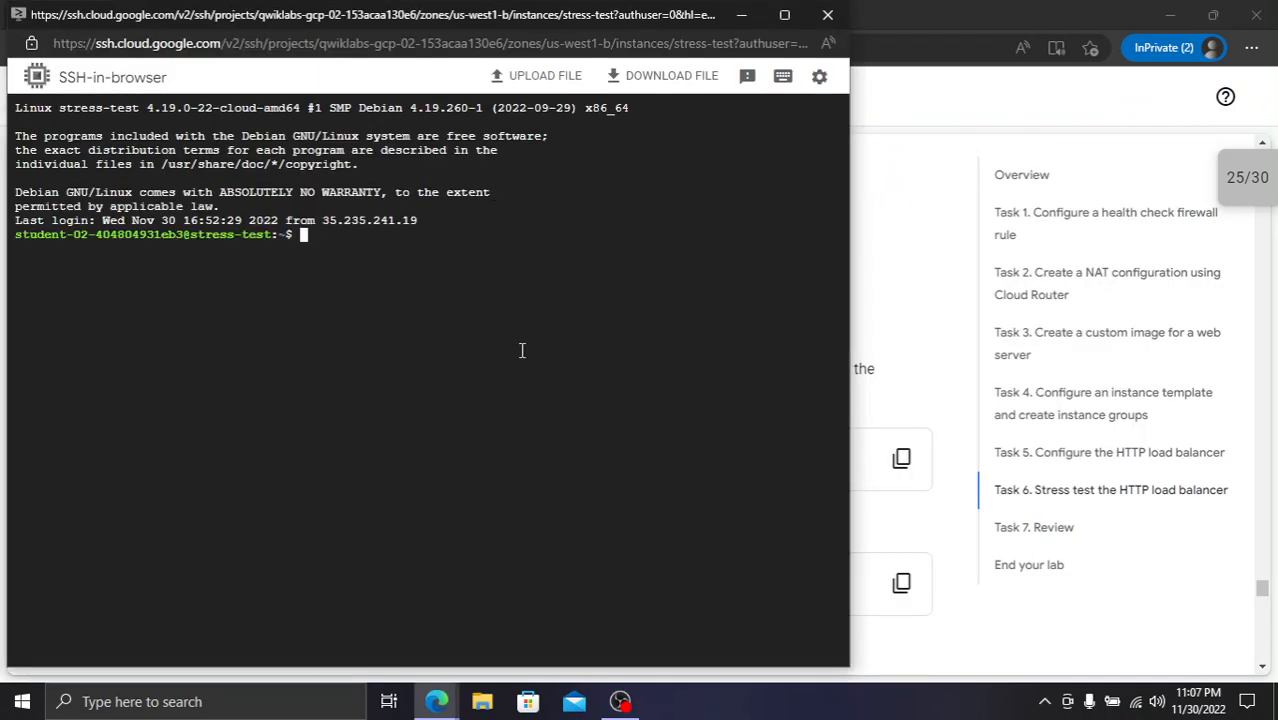
key(alt+Tab)
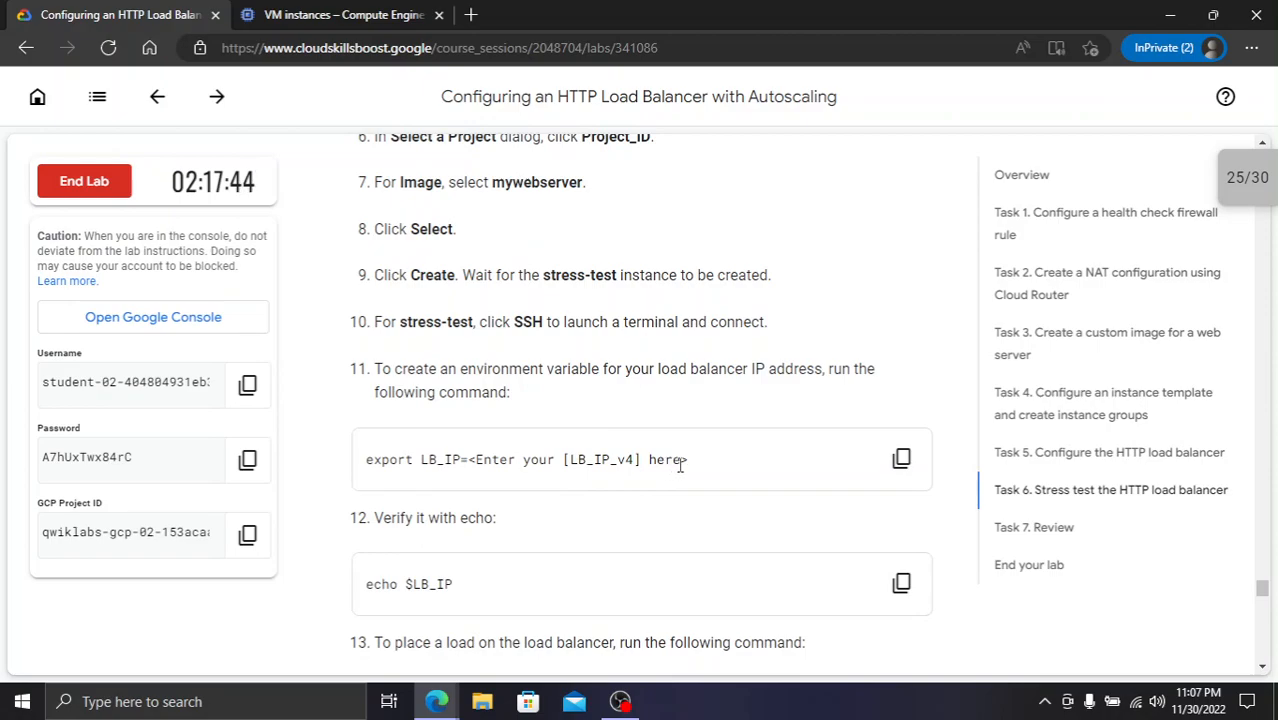
click(902, 475)
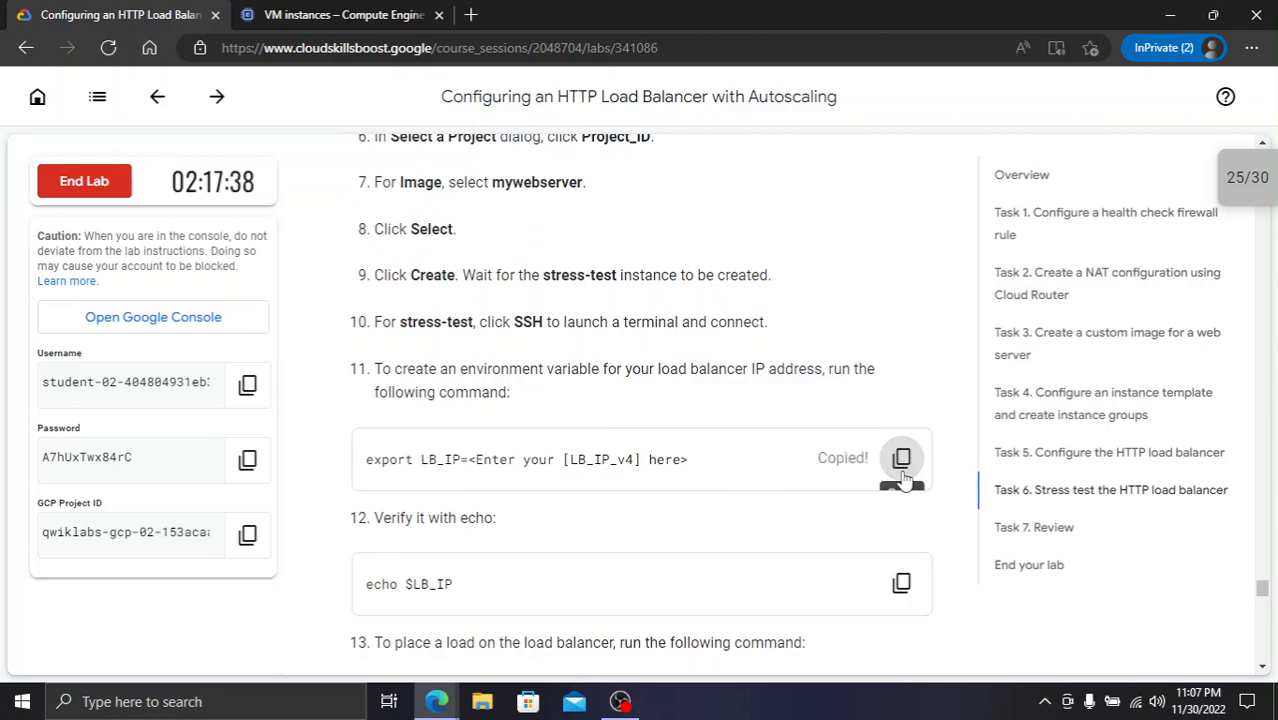
key(alt+Tab)
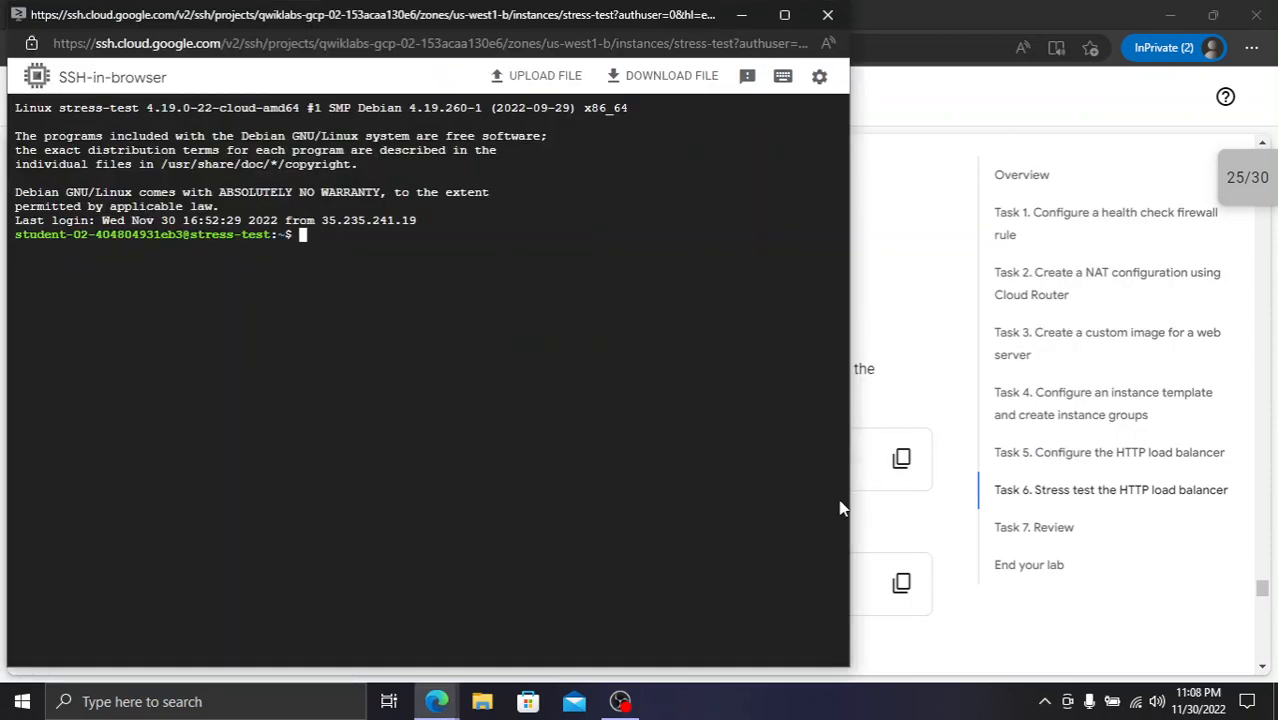
key(ctrl+v)
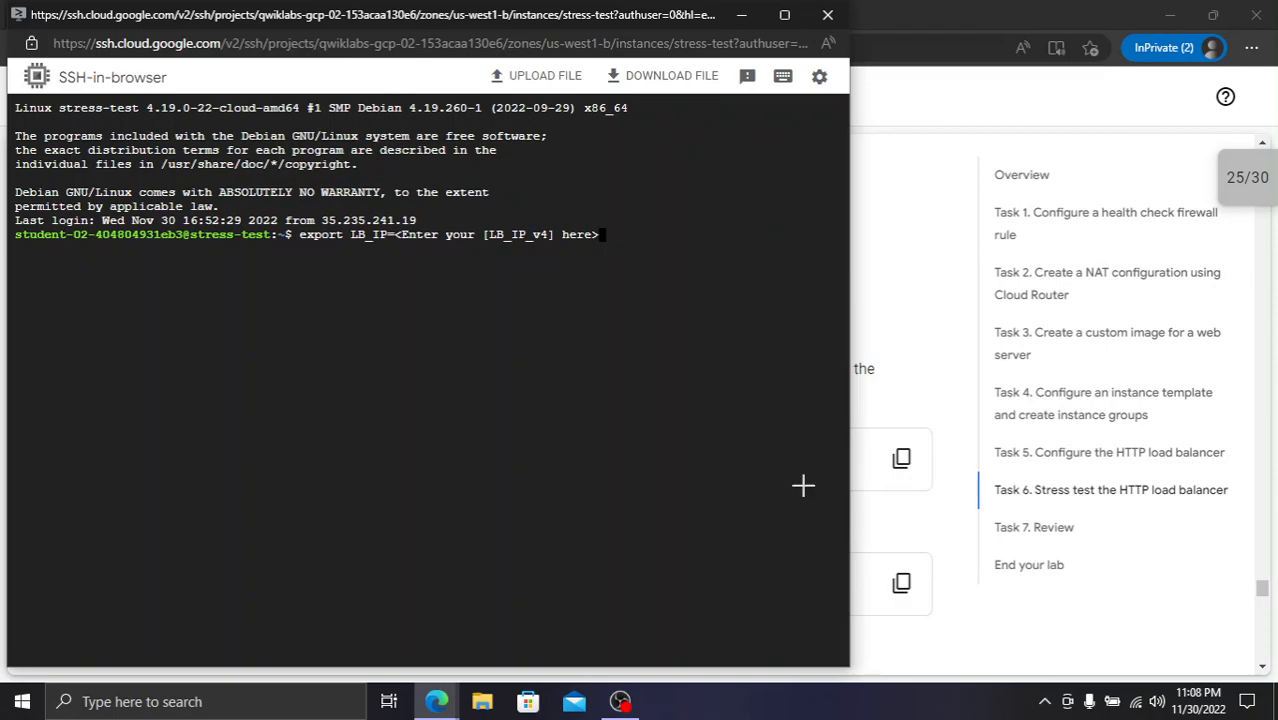
- Check the lab instructions for which load balancer address has to replace the [LB_IP_v4] placeholder
key(alt+Tab)
click(386, 12)
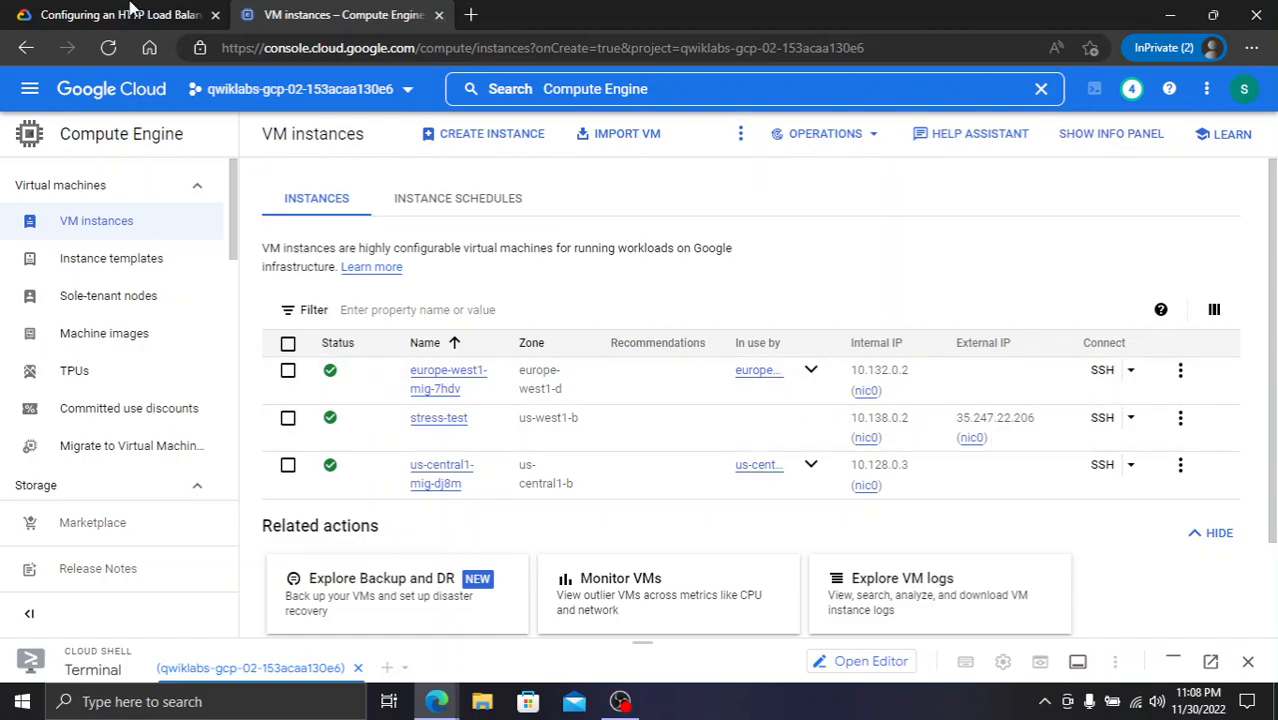
click(60, 12)
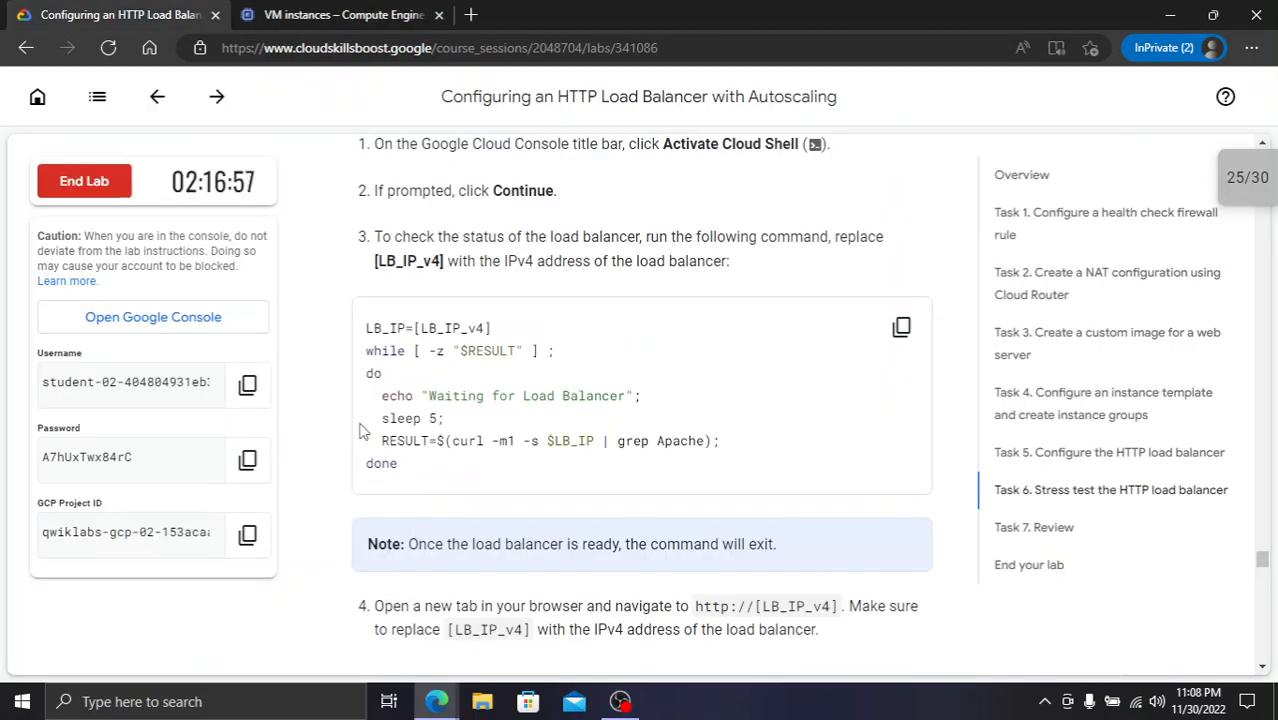
scroll(433, 320, down, 11)
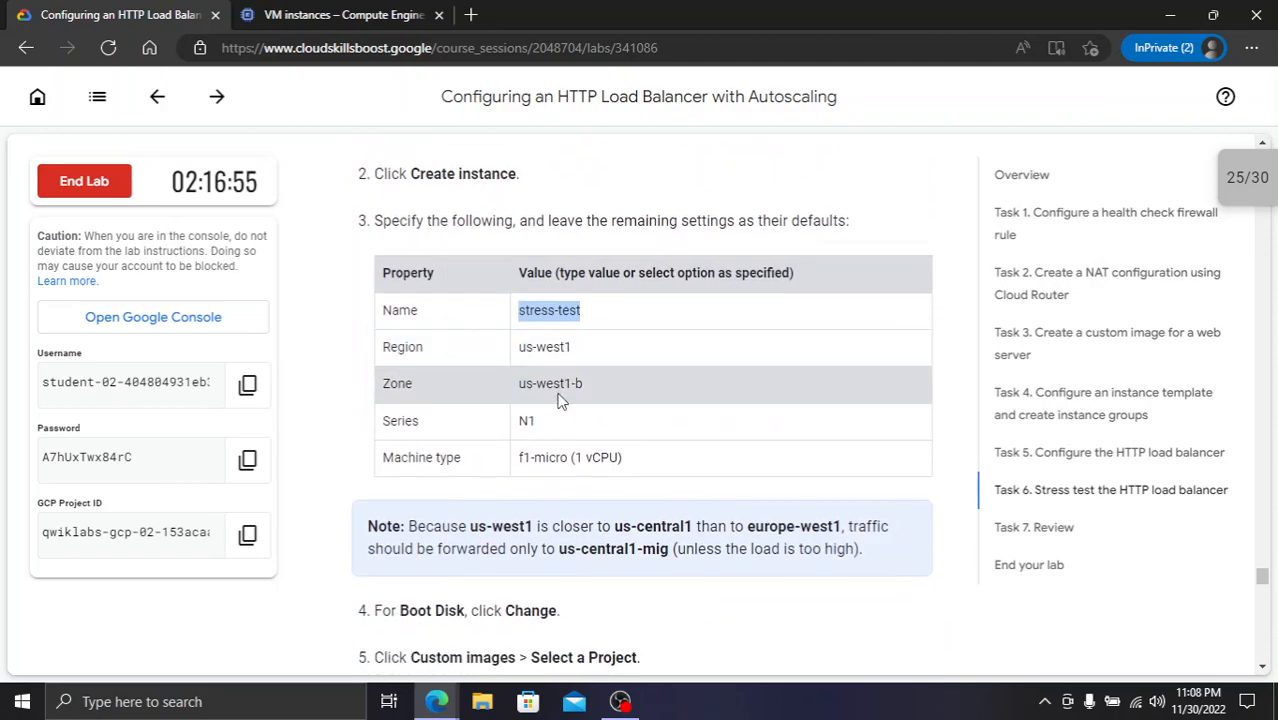
scroll(560, 400, down, 5)
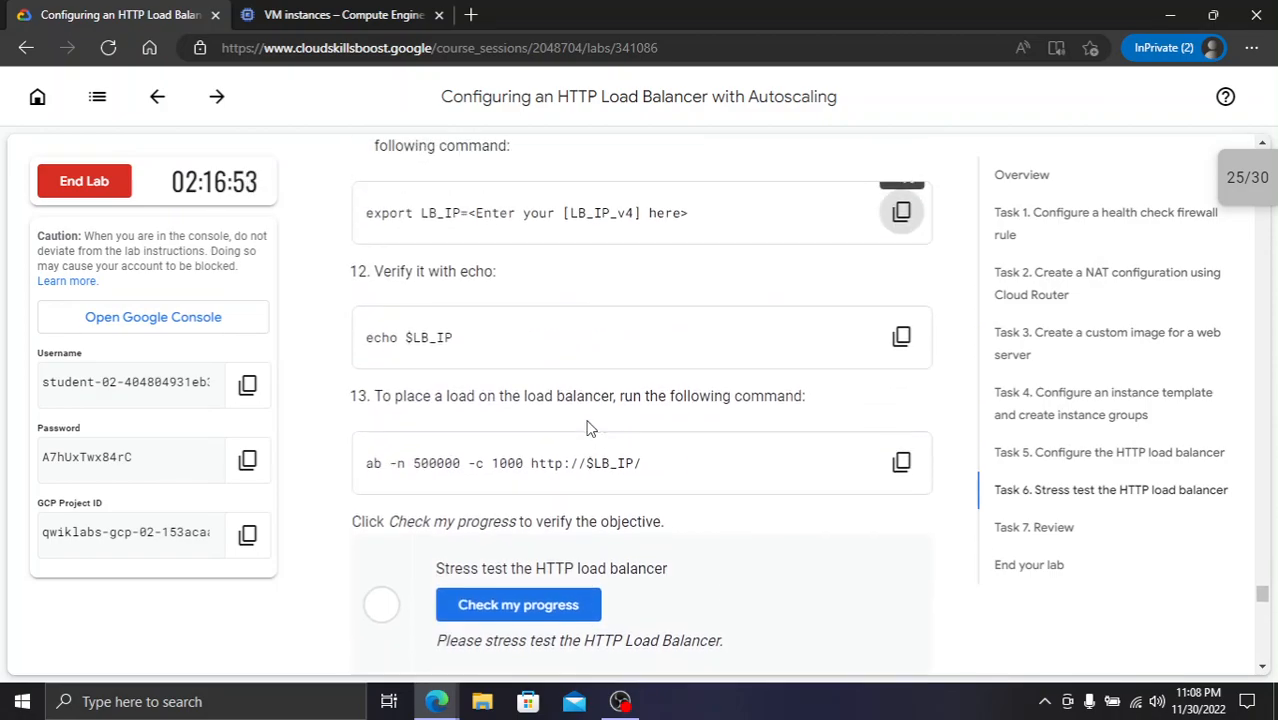
scroll(551, 260, up, 6)
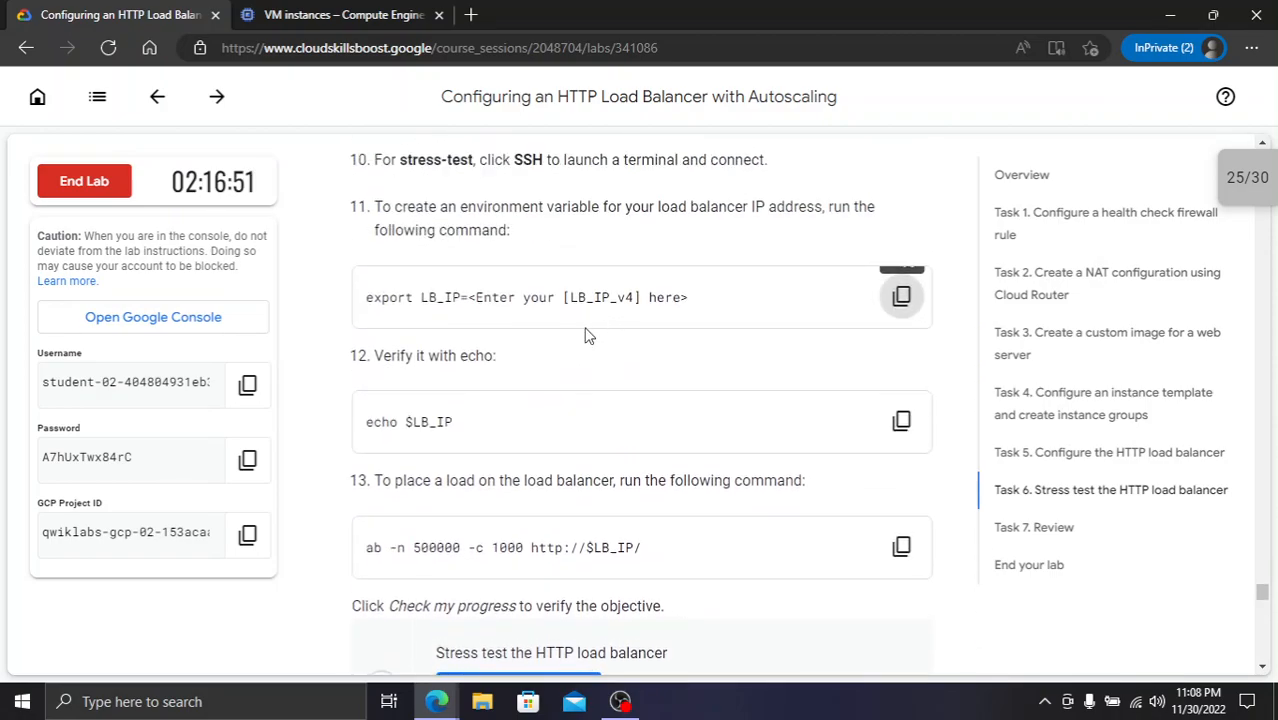
scroll(529, 364, up, 12)
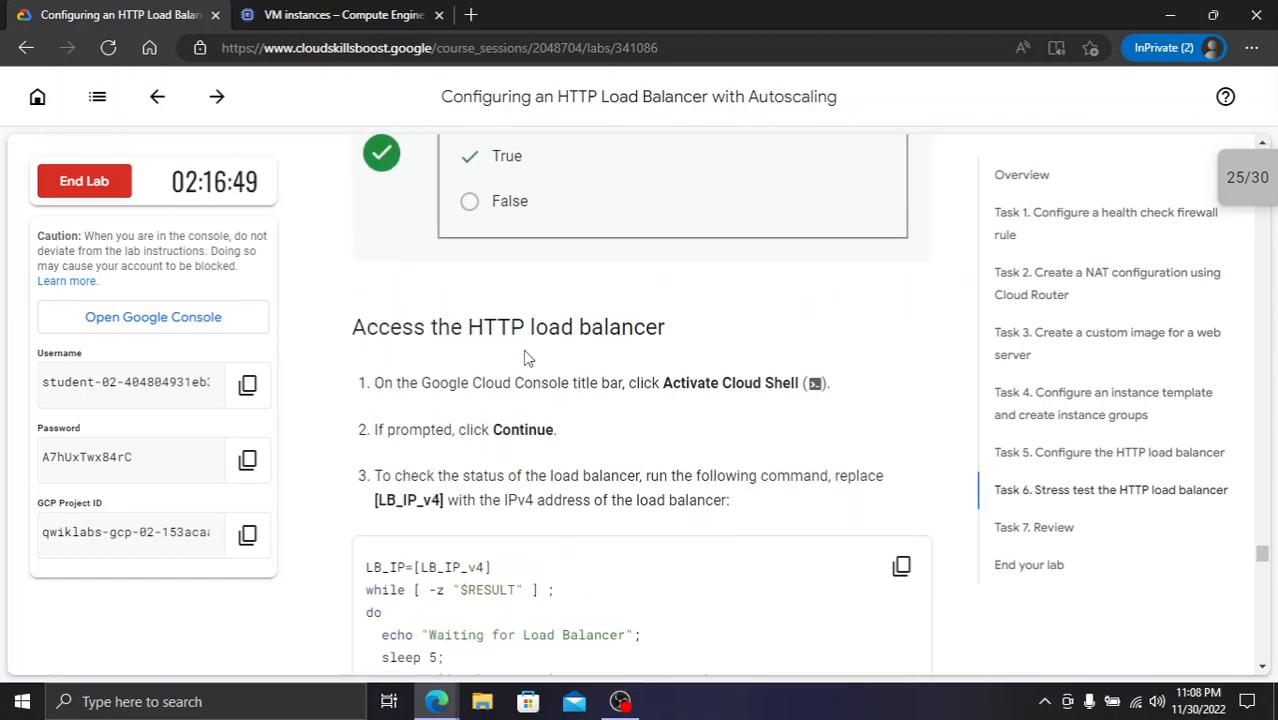
scroll(529, 360, down, 1)
drag(374, 504, 527, 507)
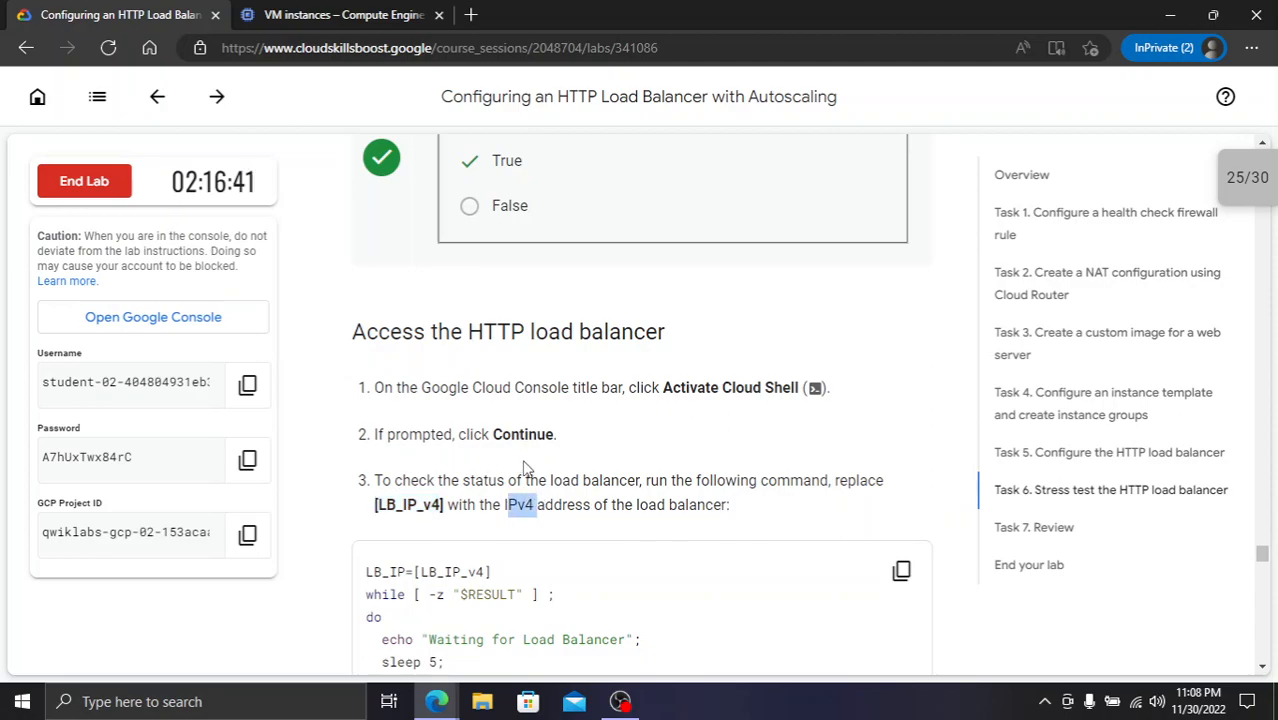
scroll(605, 496, down, 2)
- Go back to the load balancer details of http-lb in the Cloud console and copy its IPv4 frontend address with port, 35.244.196.24:80
click(340, 14)
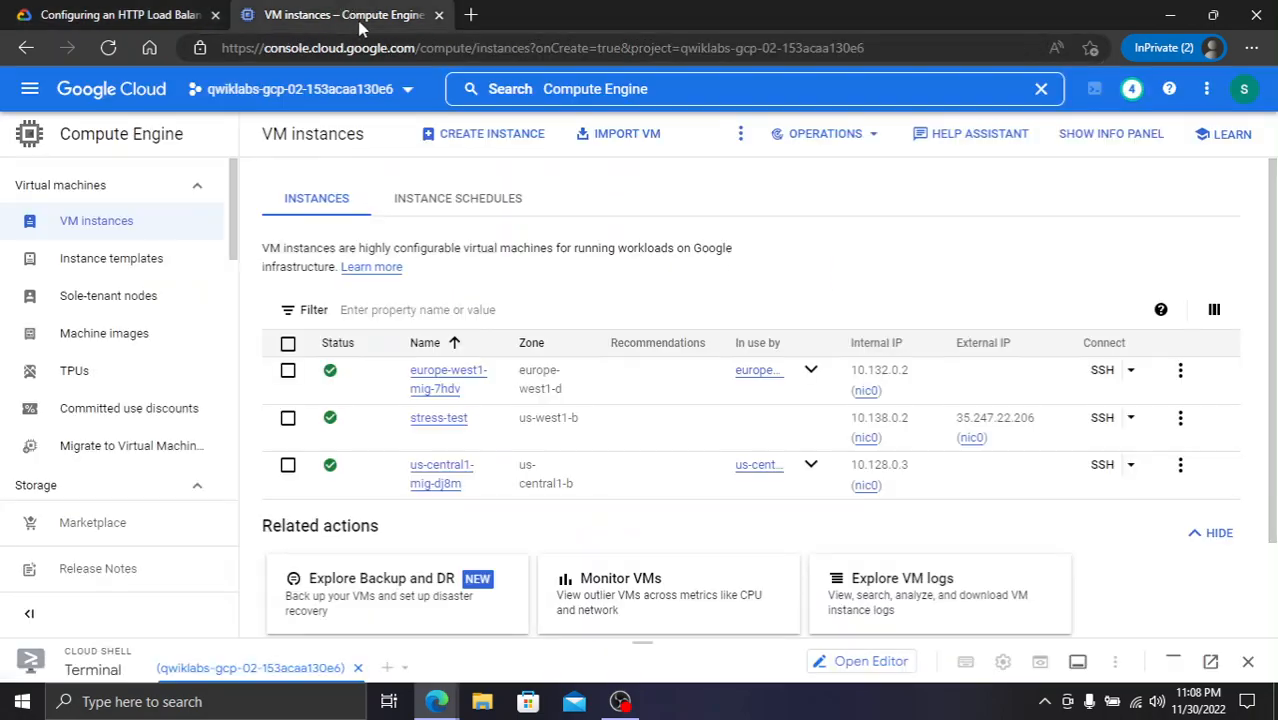
click(30, 48)
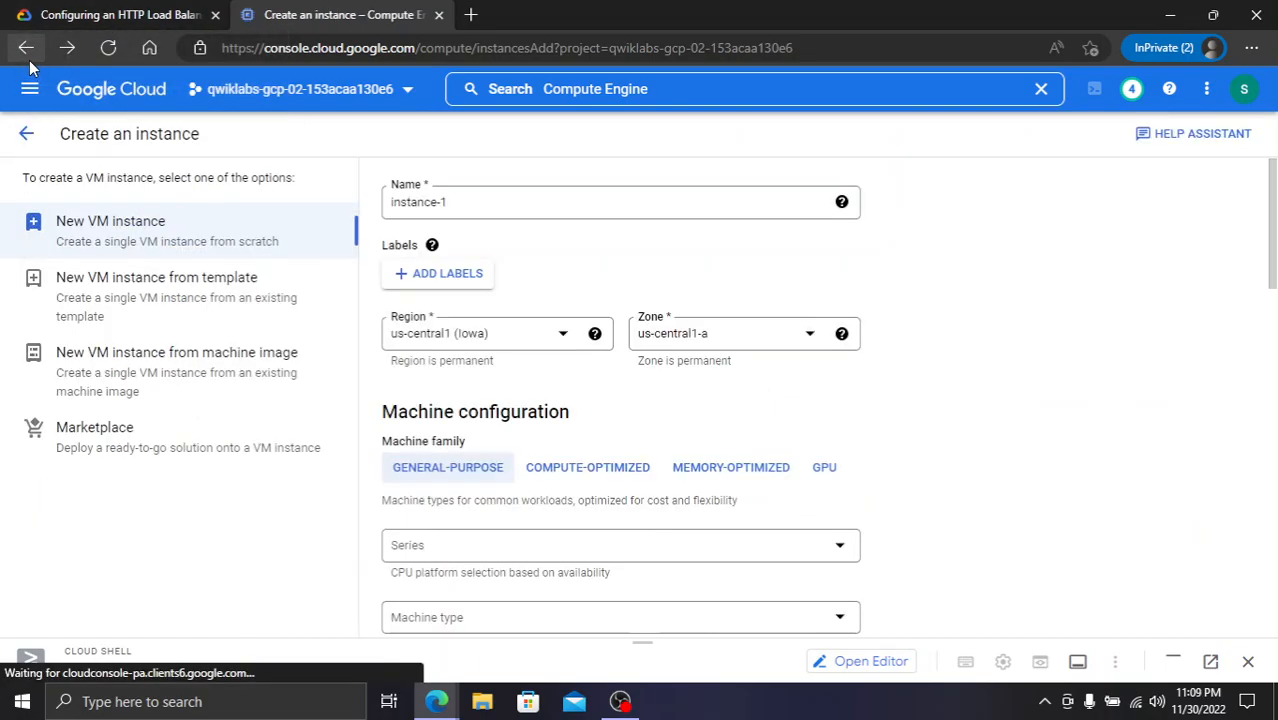
click(30, 62)
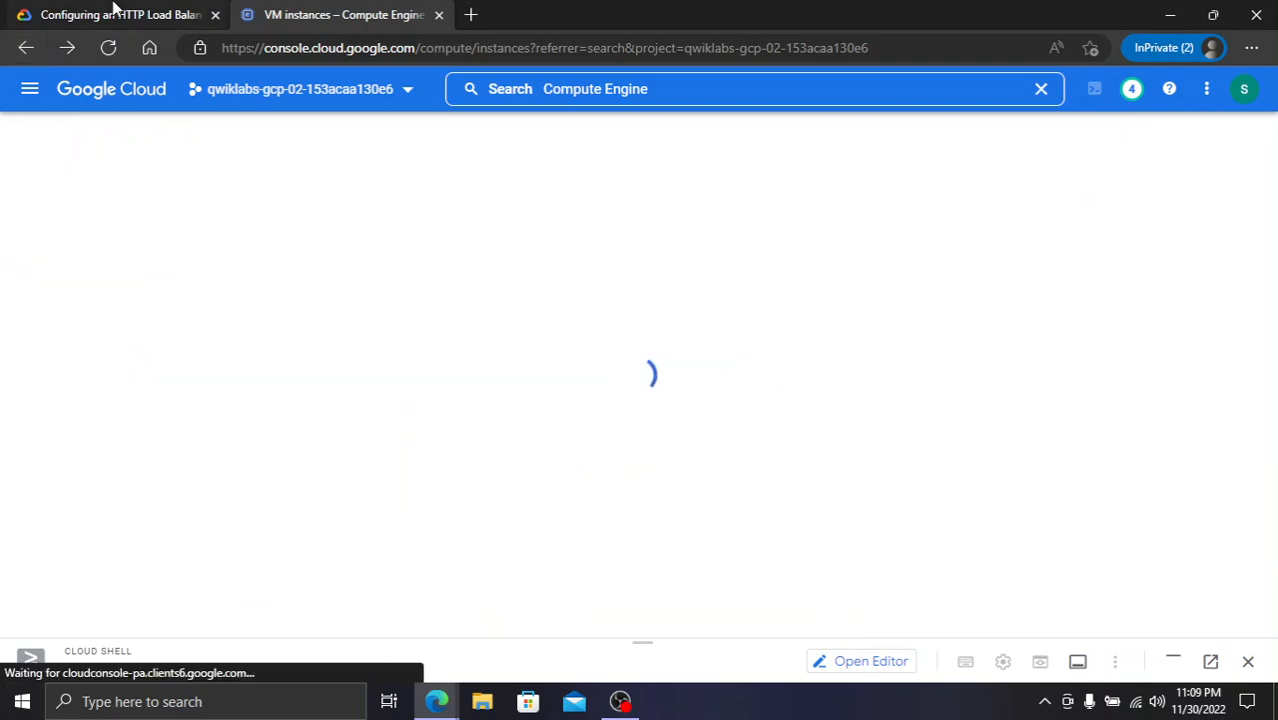
click(108, 14)
click(357, 17)
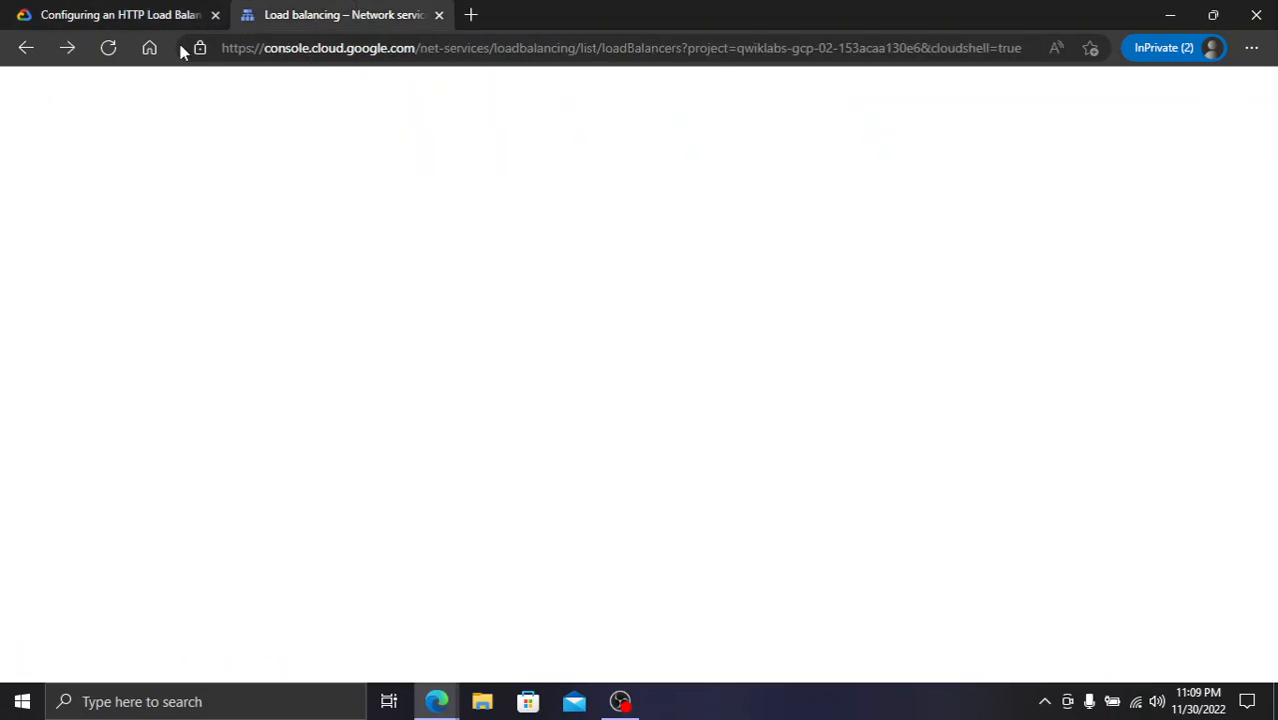
click(155, 10)
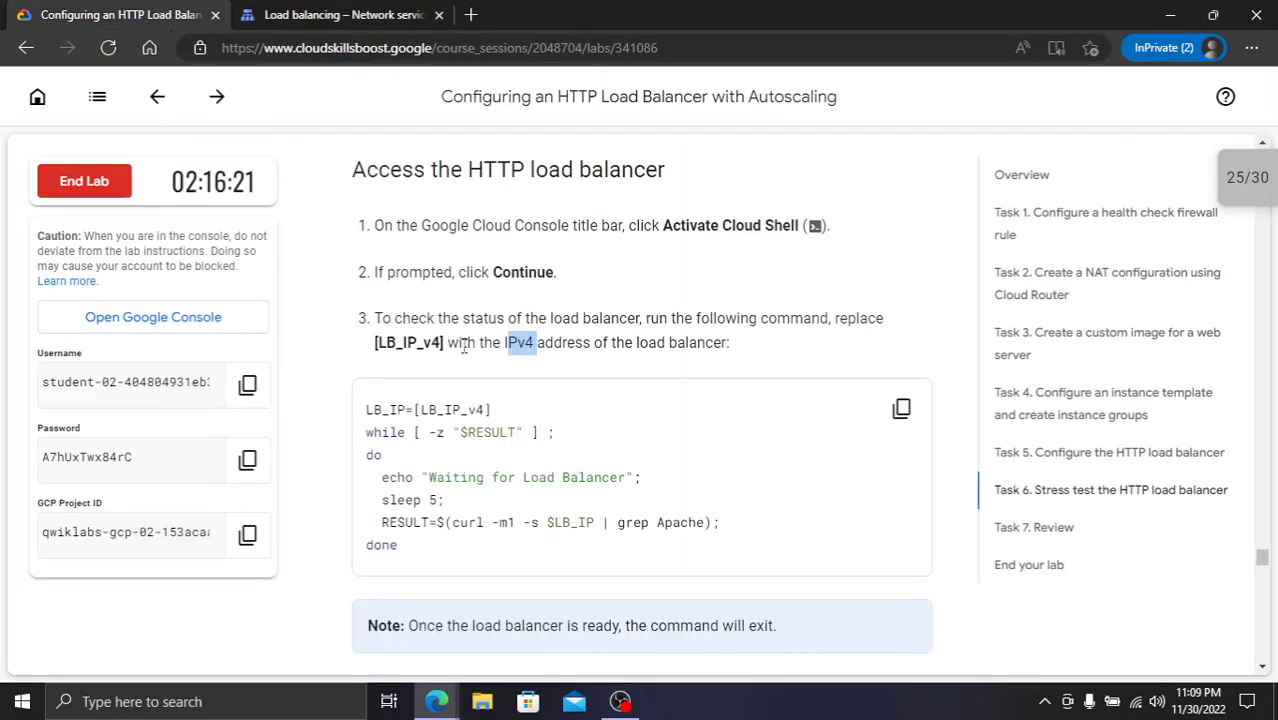
click(420, 12)
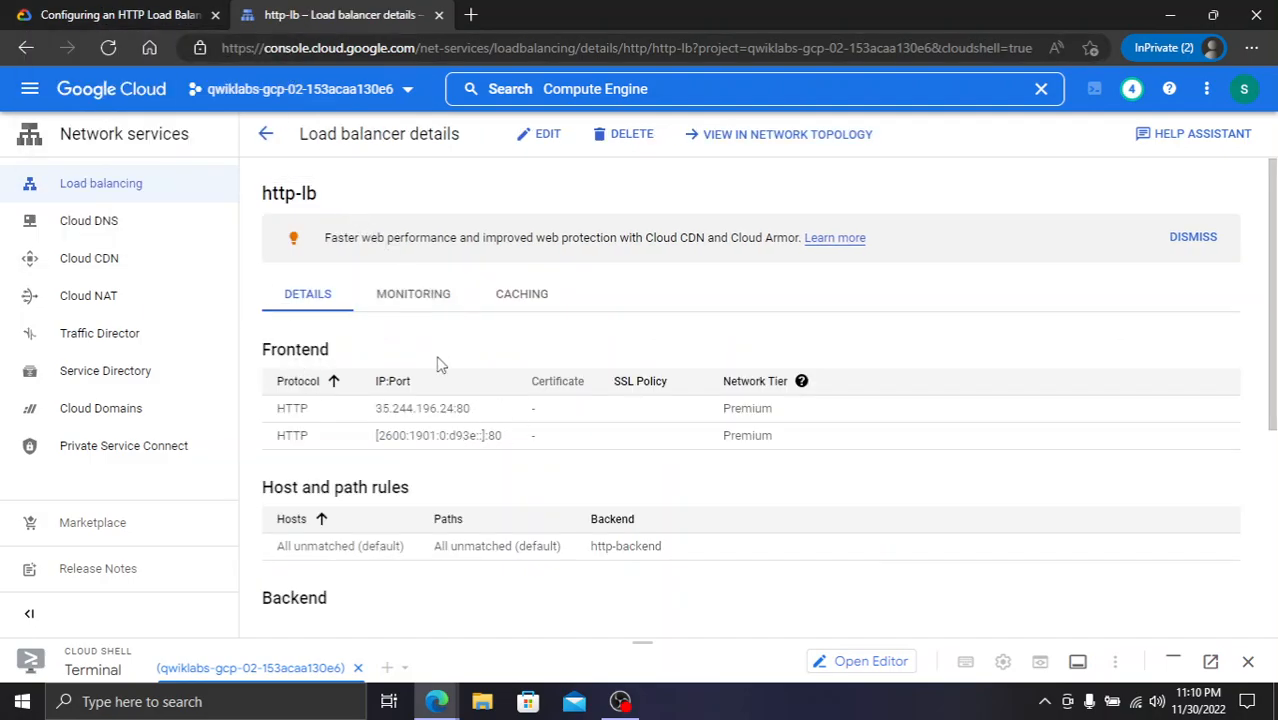
drag(476, 417, 378, 418)
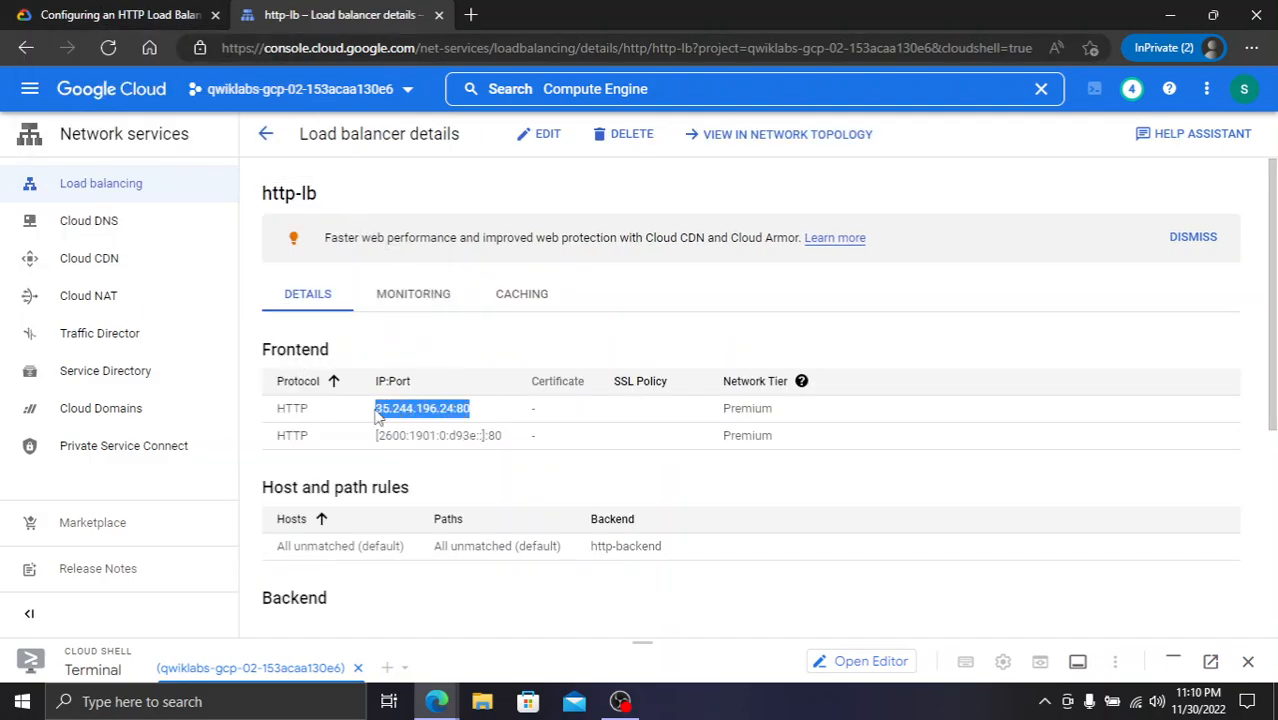
right_click(385, 410)
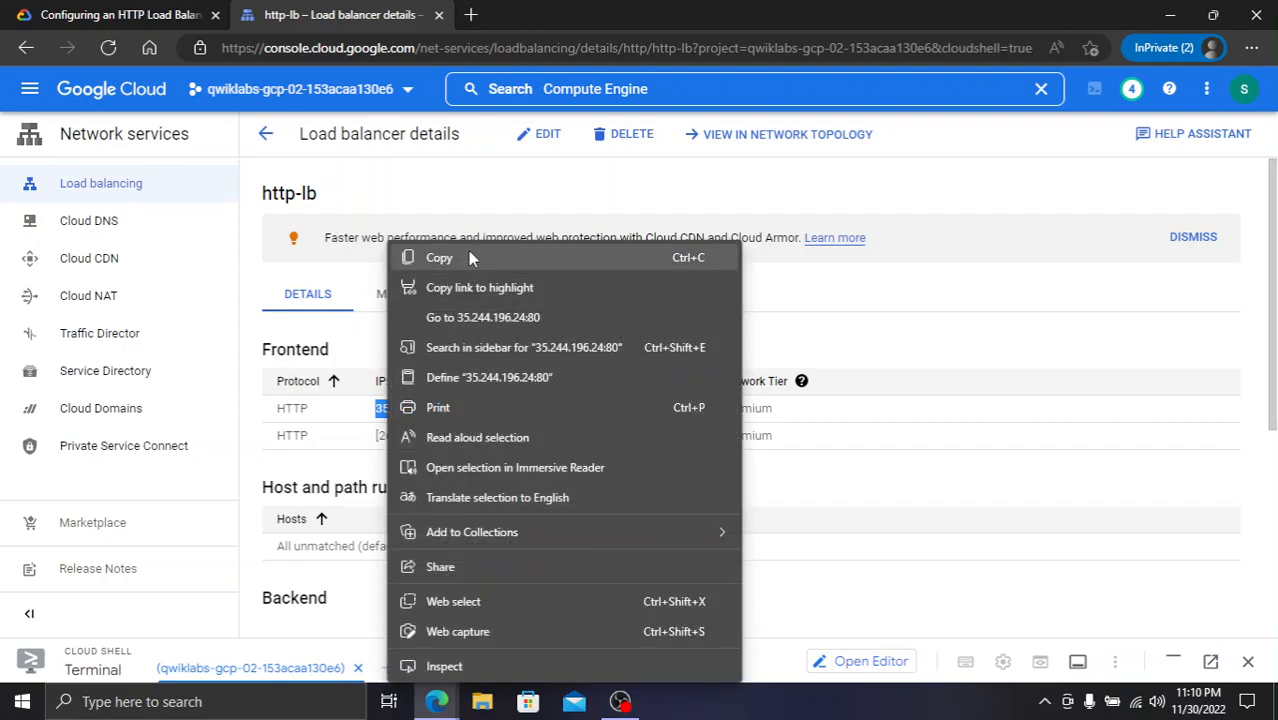
click(471, 257)
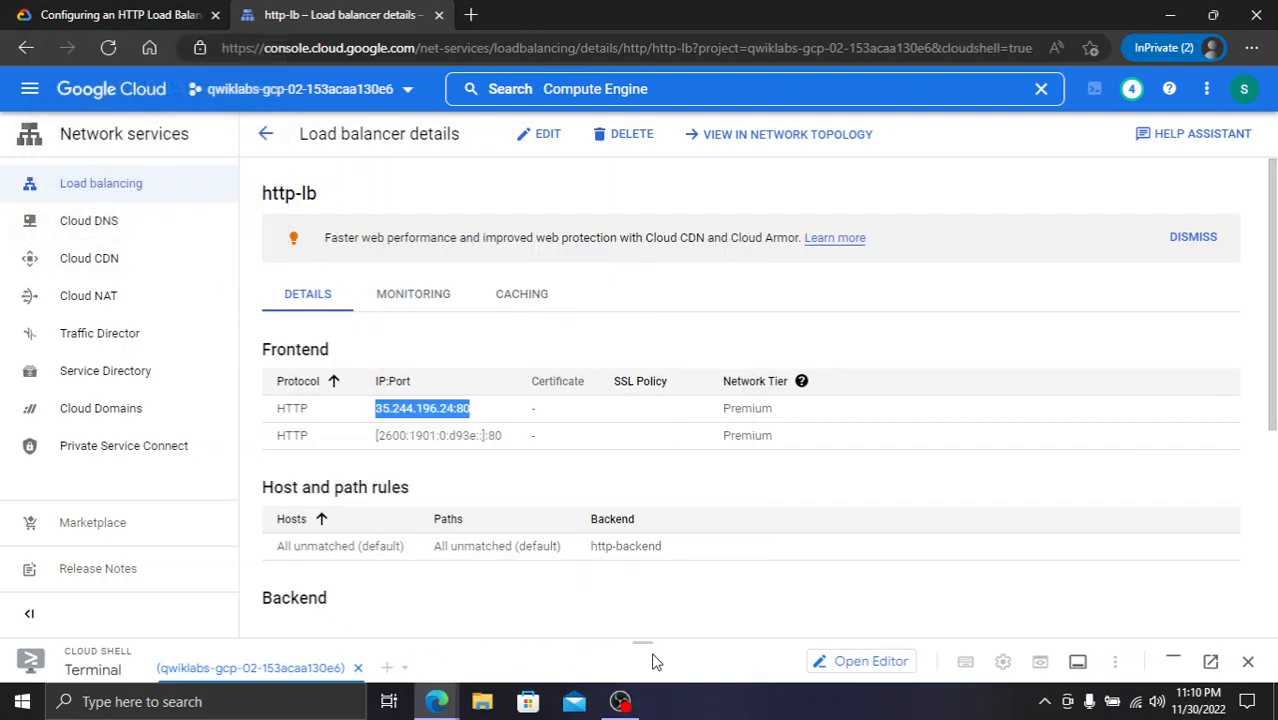
- In the stress-test SSH session, replace the placeholder with the copied address and run export LB_IP=35.244.196.24:80
mouse_move(436, 701)
click(552, 615)
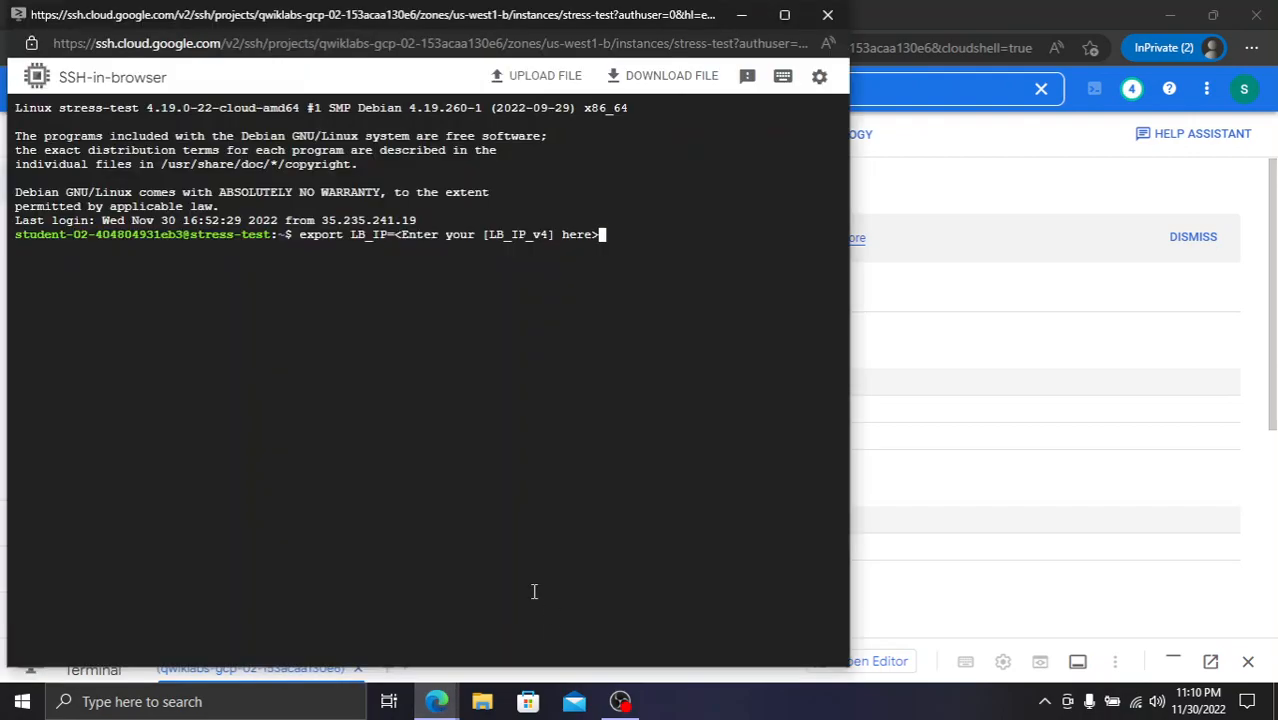
key(BackSpace)
key(BackSpace)
key(BackSpace)
key(BackSpace)
key(BackSpace)
key(BackSpace)
key(BackSpace)
key(BackSpace)
key(BackSpace)
key(BackSpace)
key(BackSpace)
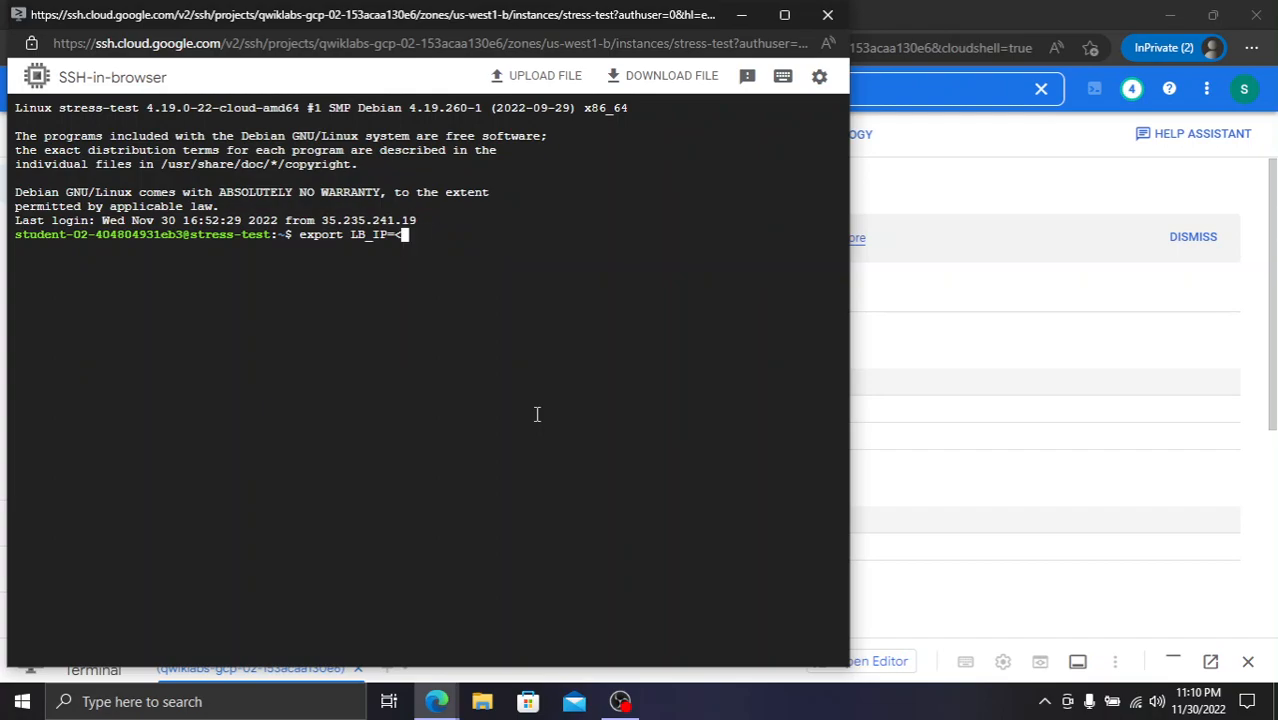
key(ctrl+v)
key(Return)
- Copy the lab's echo $LB_IP command and run it in the stress-test SSH session to verify the variable
key(alt+Tab)
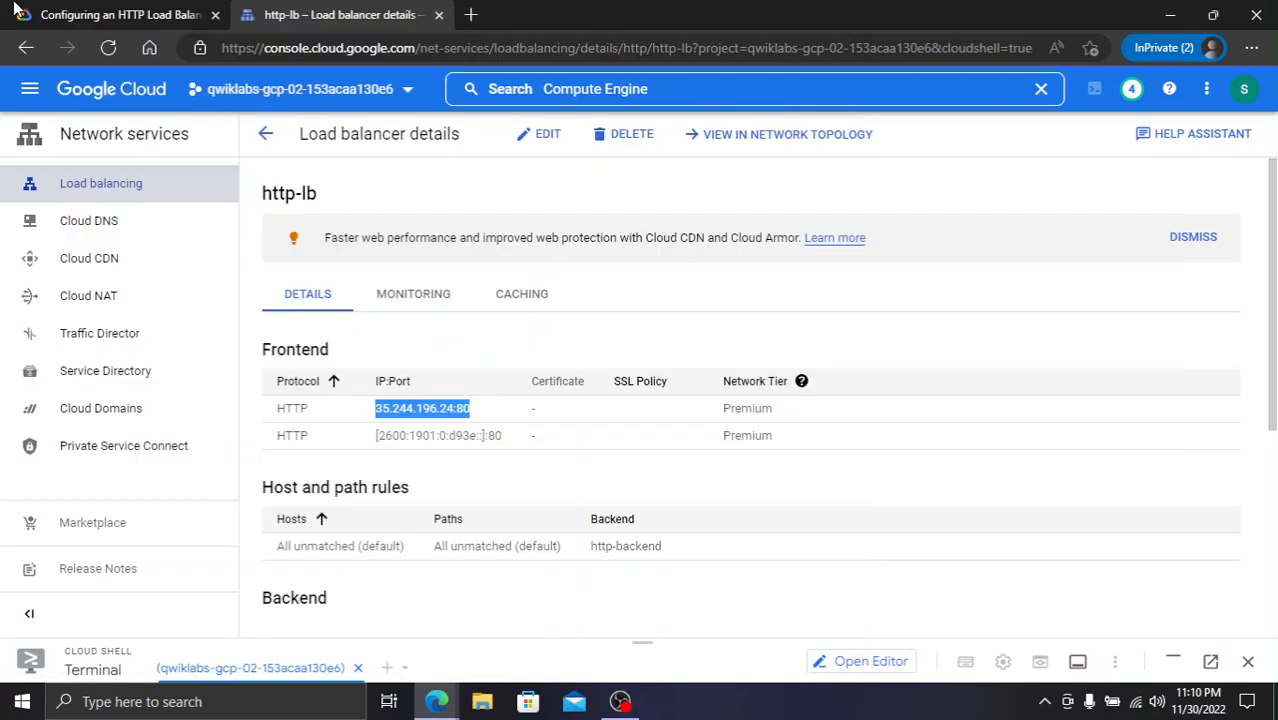
click(30, 14)
scroll(684, 408, down, 10)
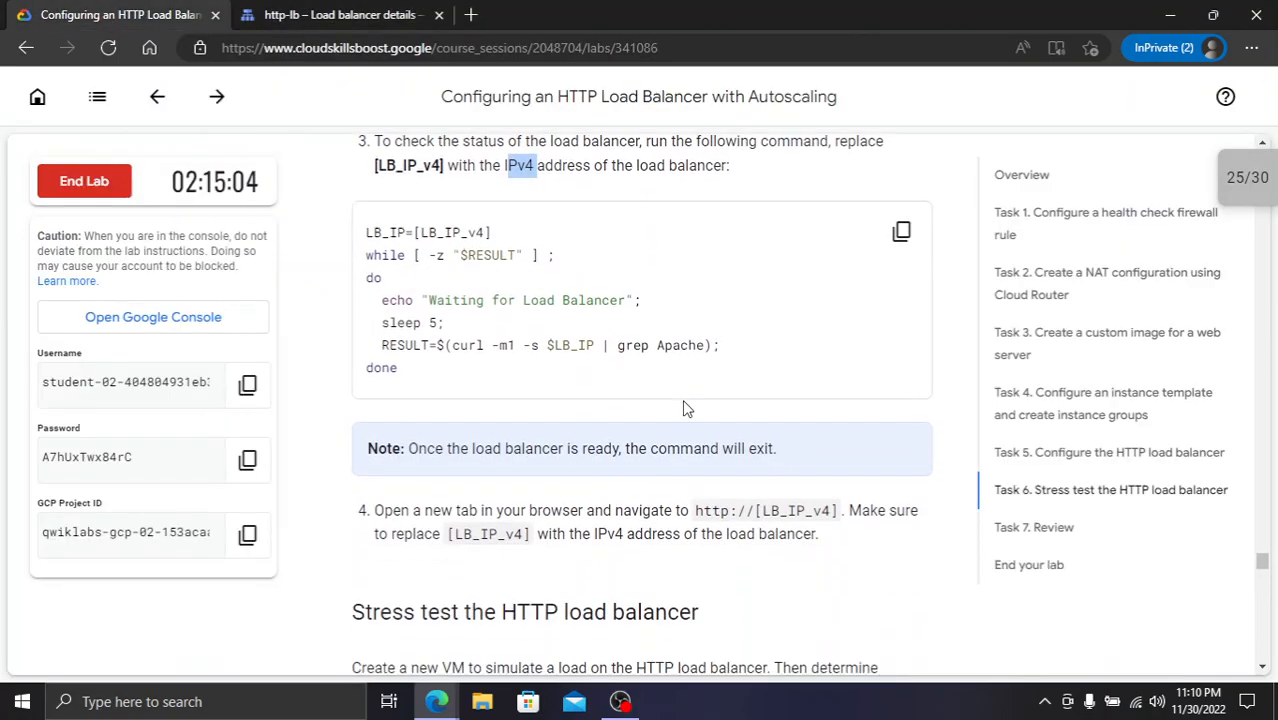
scroll(686, 408, down, 5)
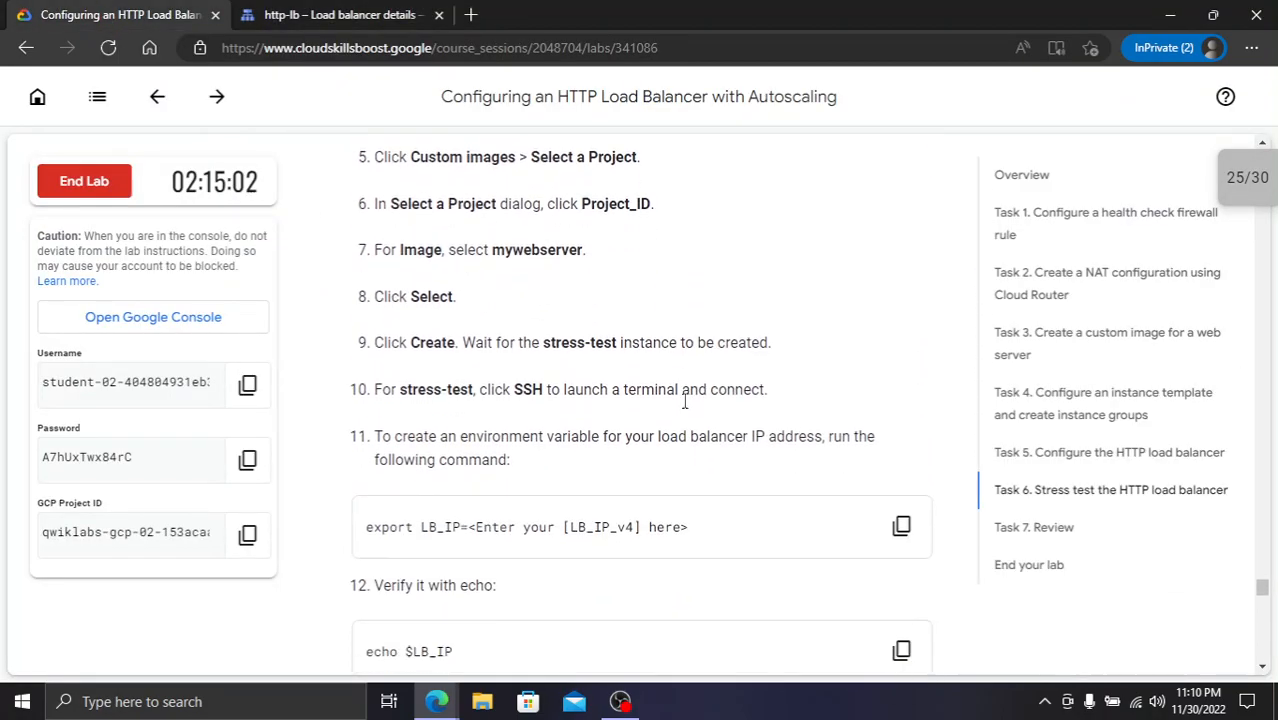
click(901, 341)
key(alt+Tab)
key(ctrl+v)
key(Return)
key(alt+Tab)
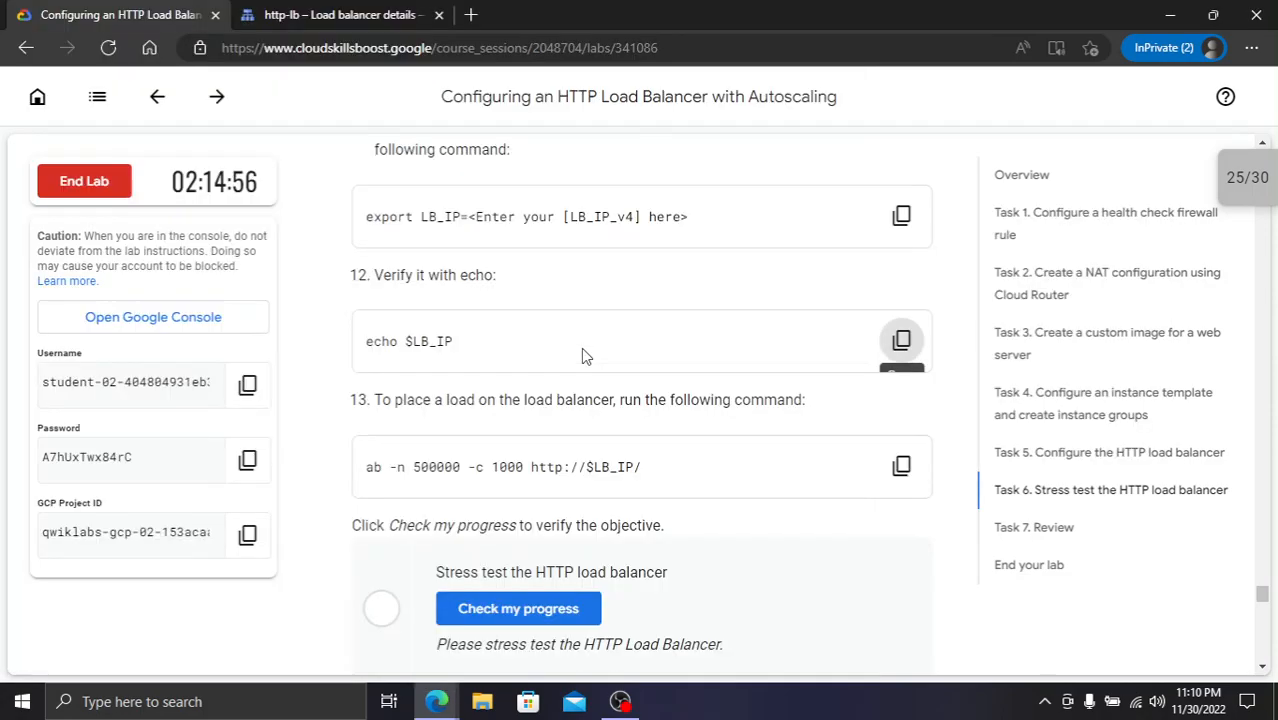
click(922, 468)
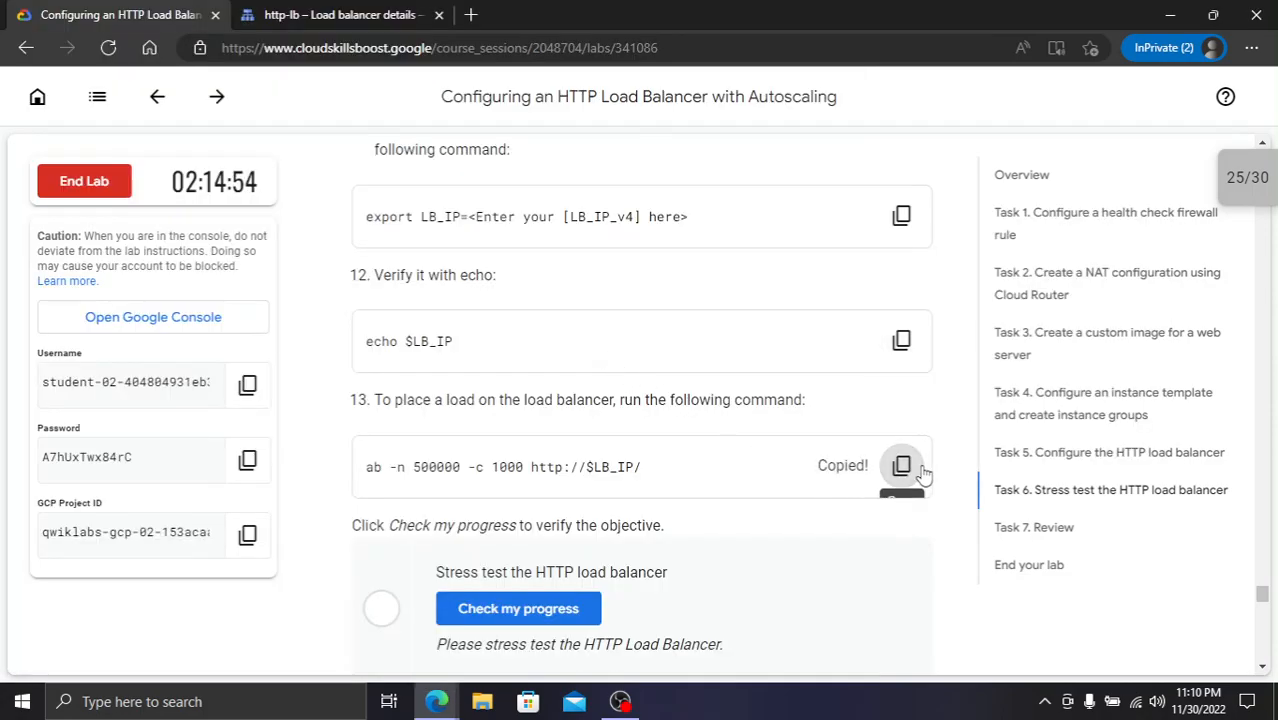
key(alt+Tab)
key(ctrl+v)
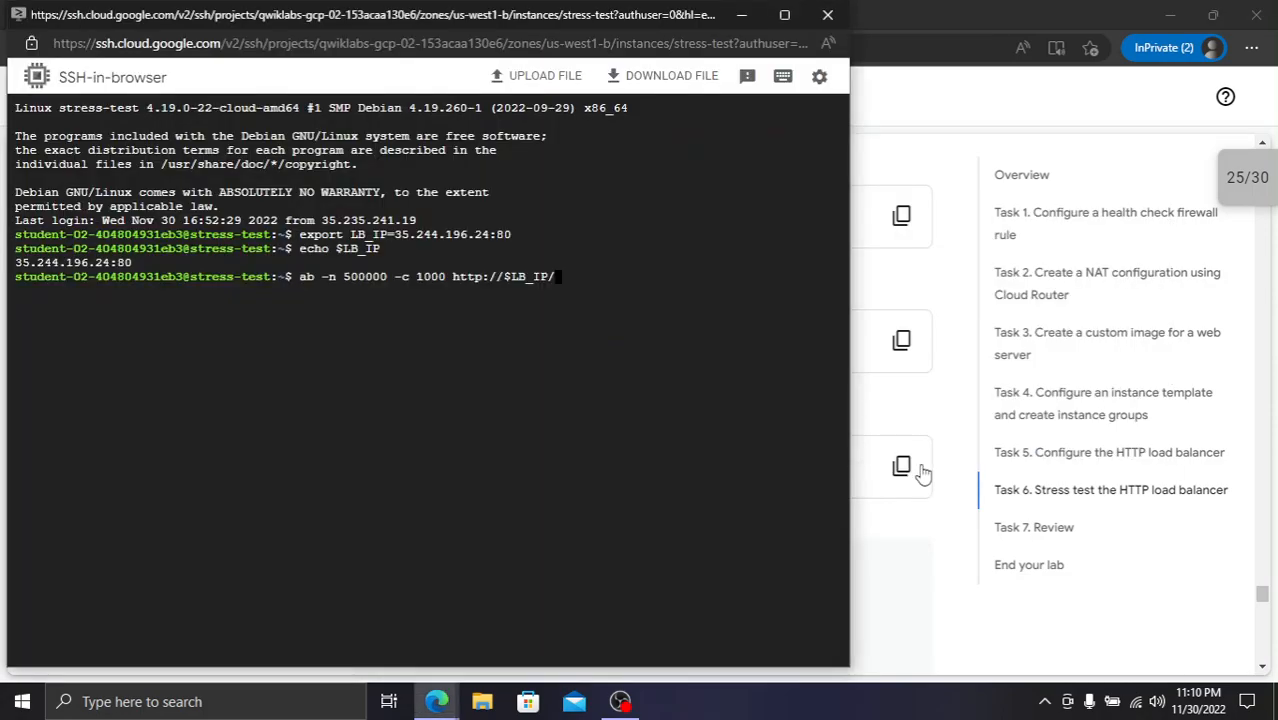
key(Return)
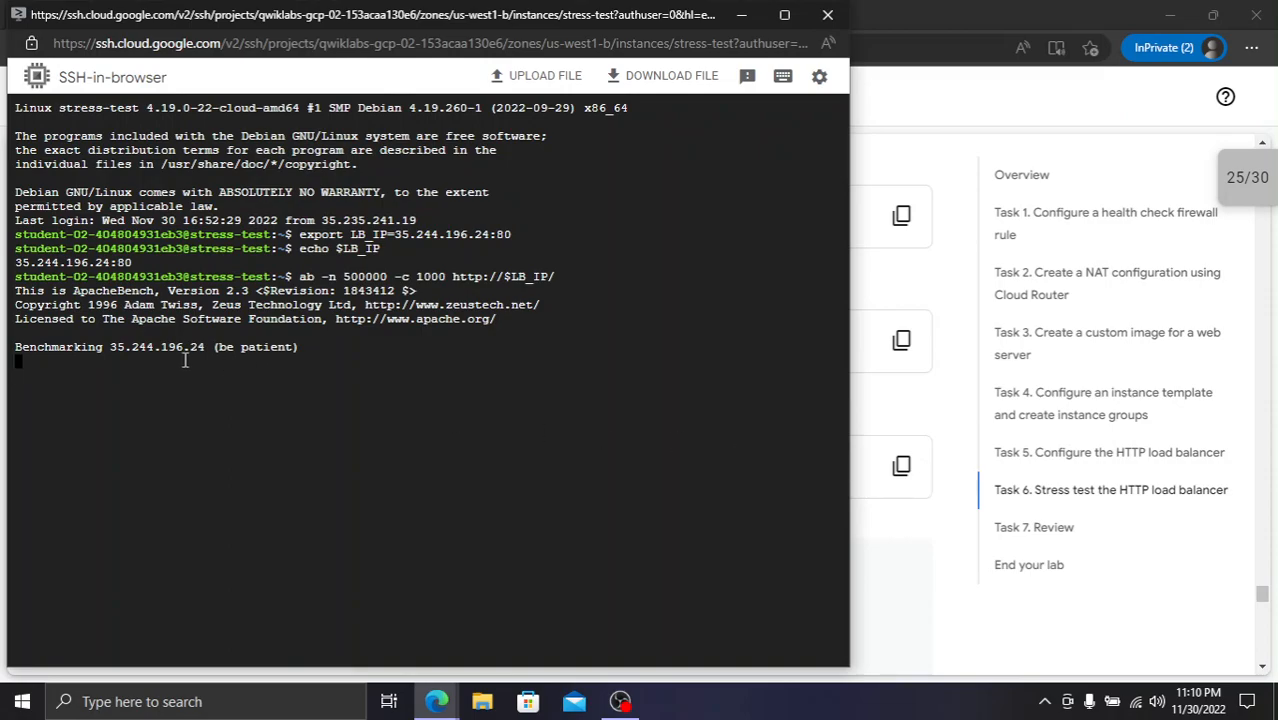
right_click(367, 19)
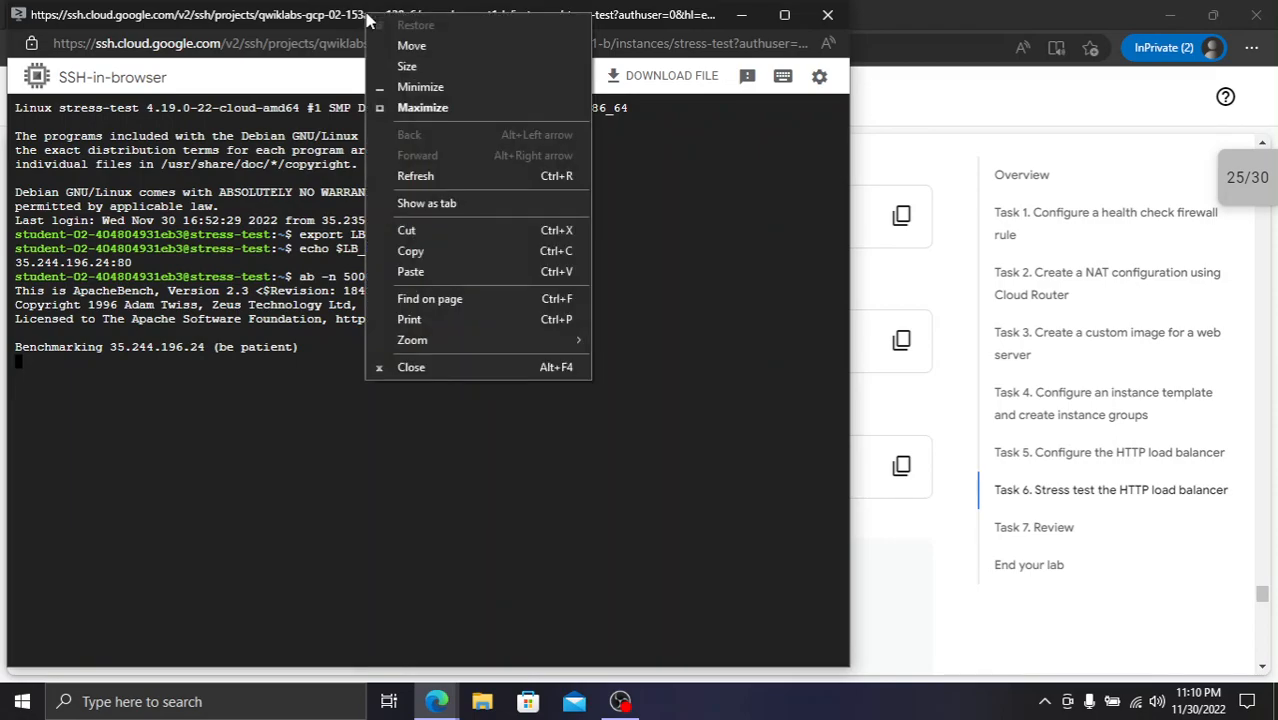
key(F8)
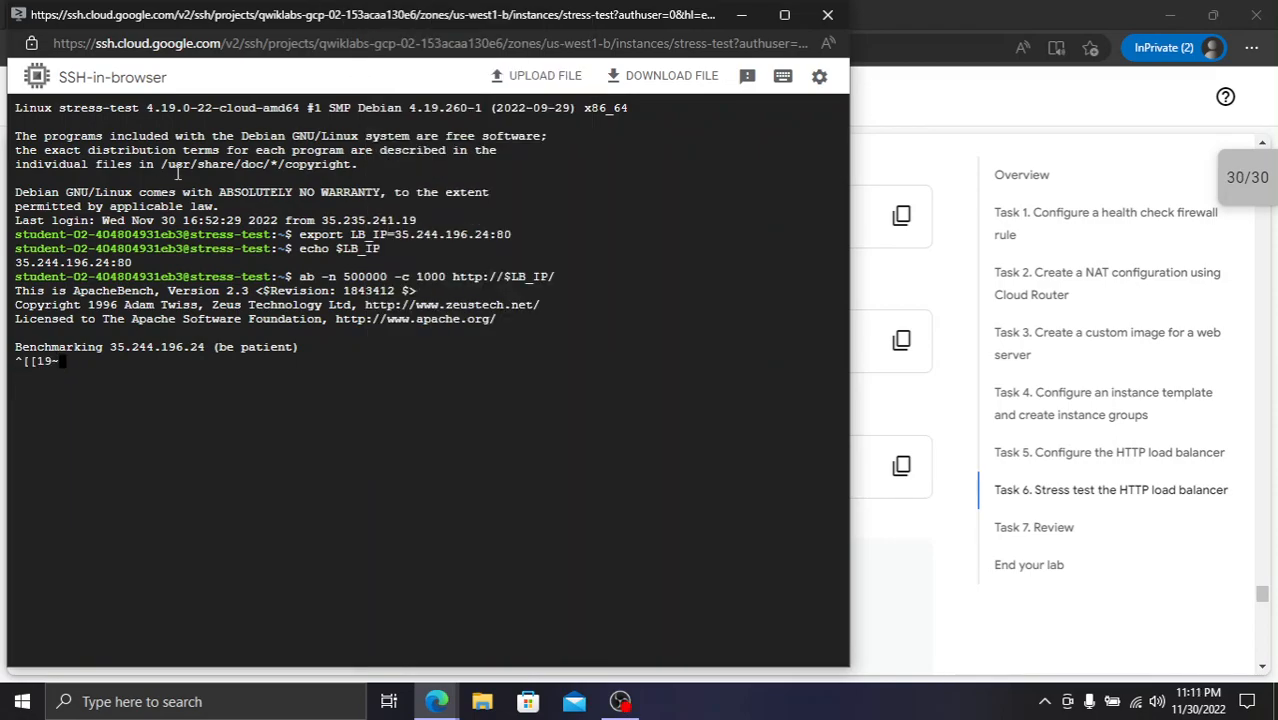
key(BackSpace)
key(BackSpace)
key(BackSpace)
- Return to the lab page and check progress on the Stress test the HTTP load balancer objective
double_click(137, 10)
click(70, 8)
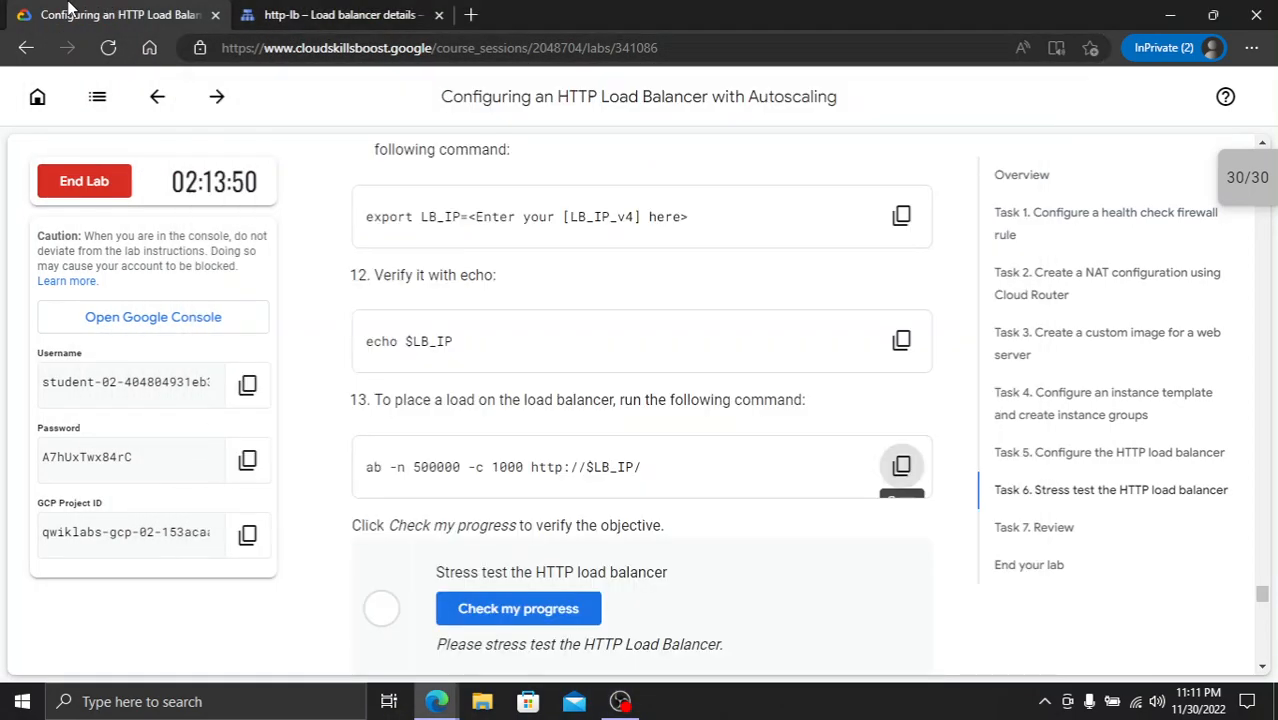
click(518, 608)
scroll(552, 410, down, 2)
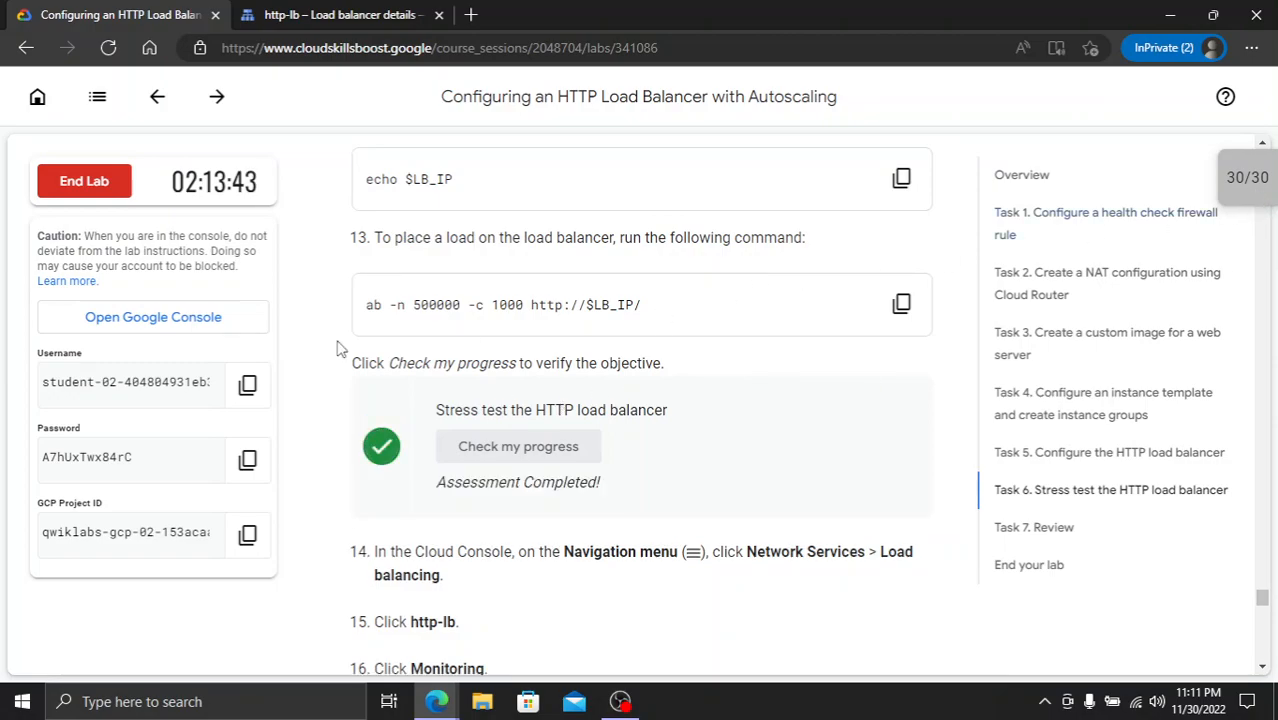
- End the lab, confirm the submission and submit a five-star satisfaction rating without comments
click(63, 195)
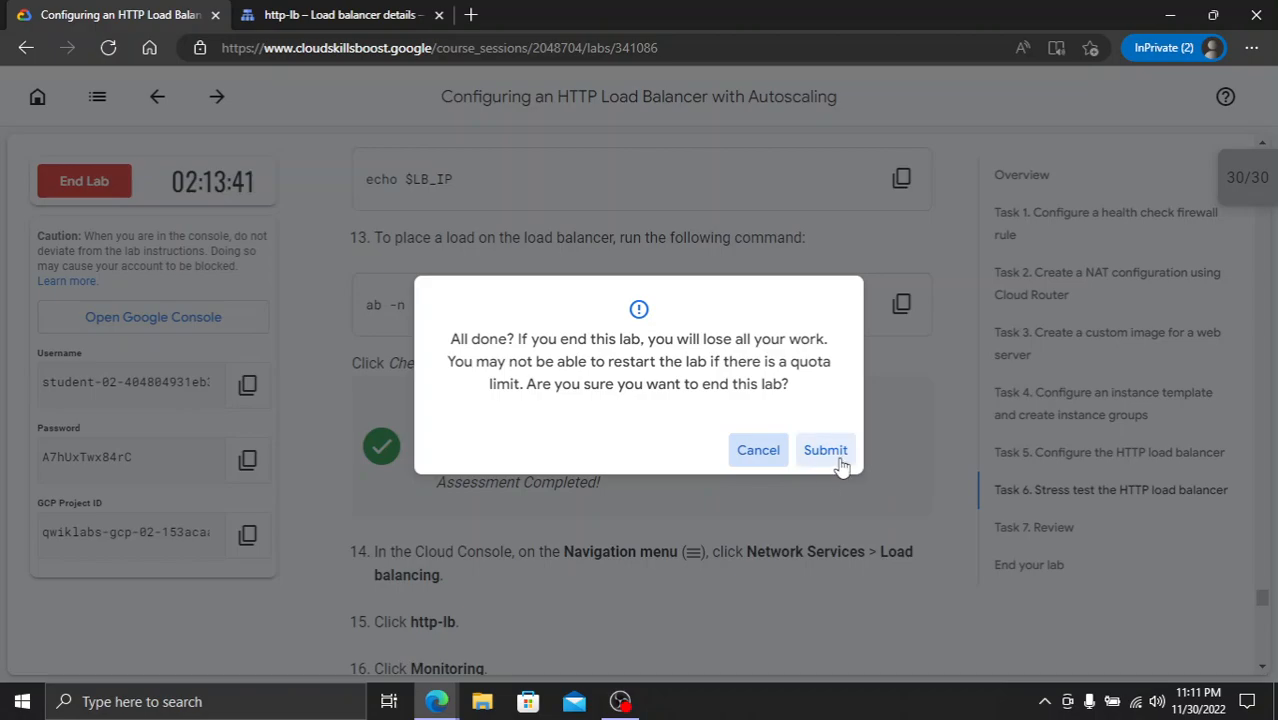
click(840, 462)
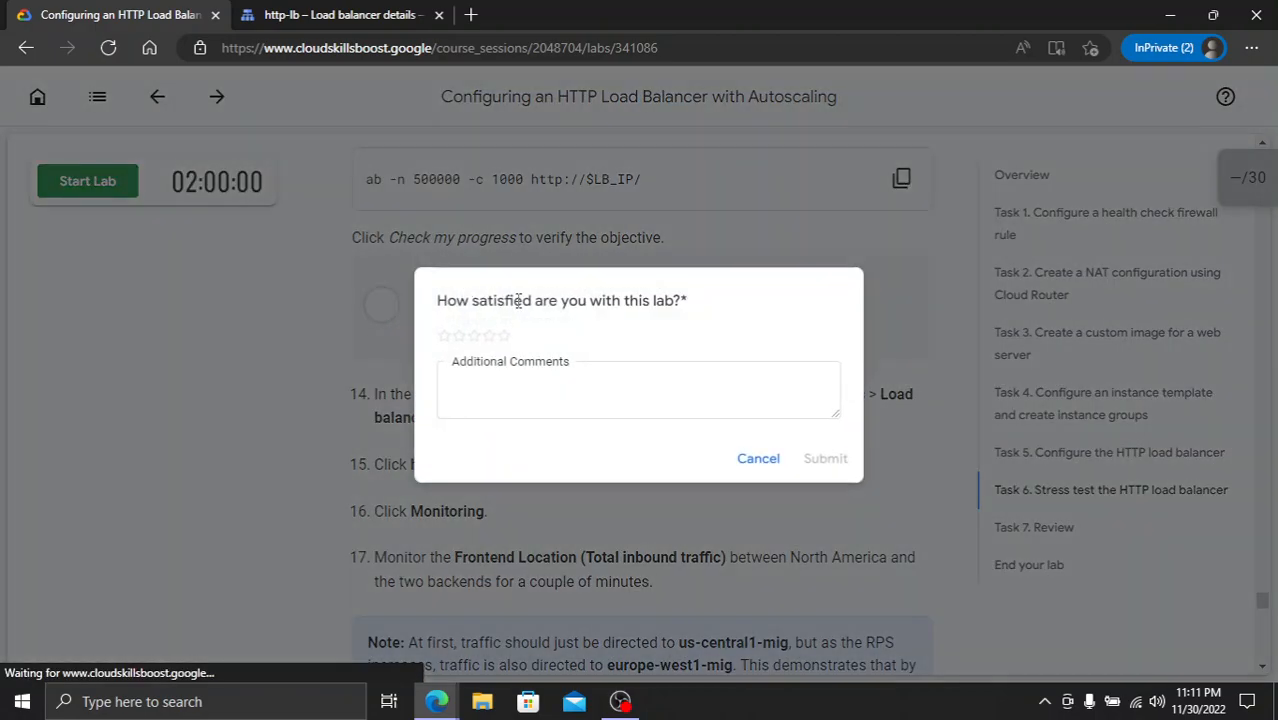
click(504, 336)
click(827, 460)
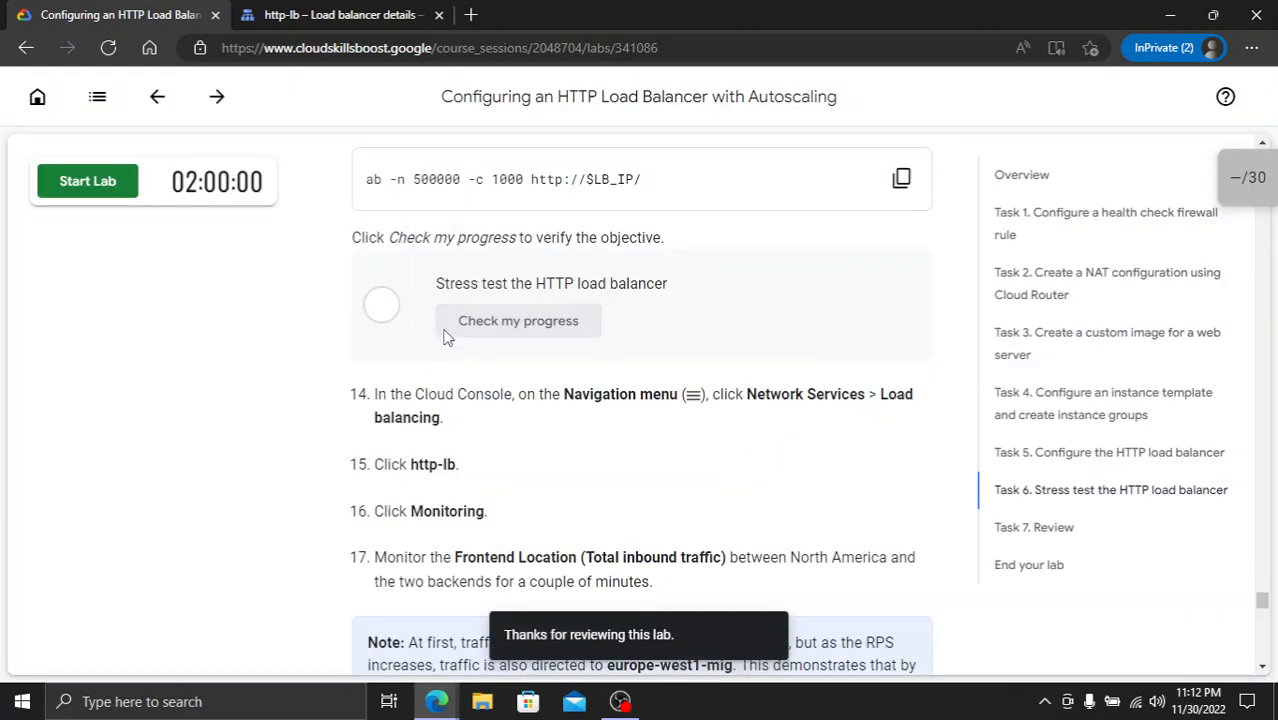
- Sign out of the student account in the Google Cloud console and close the console's browser tab
click(294, 12)
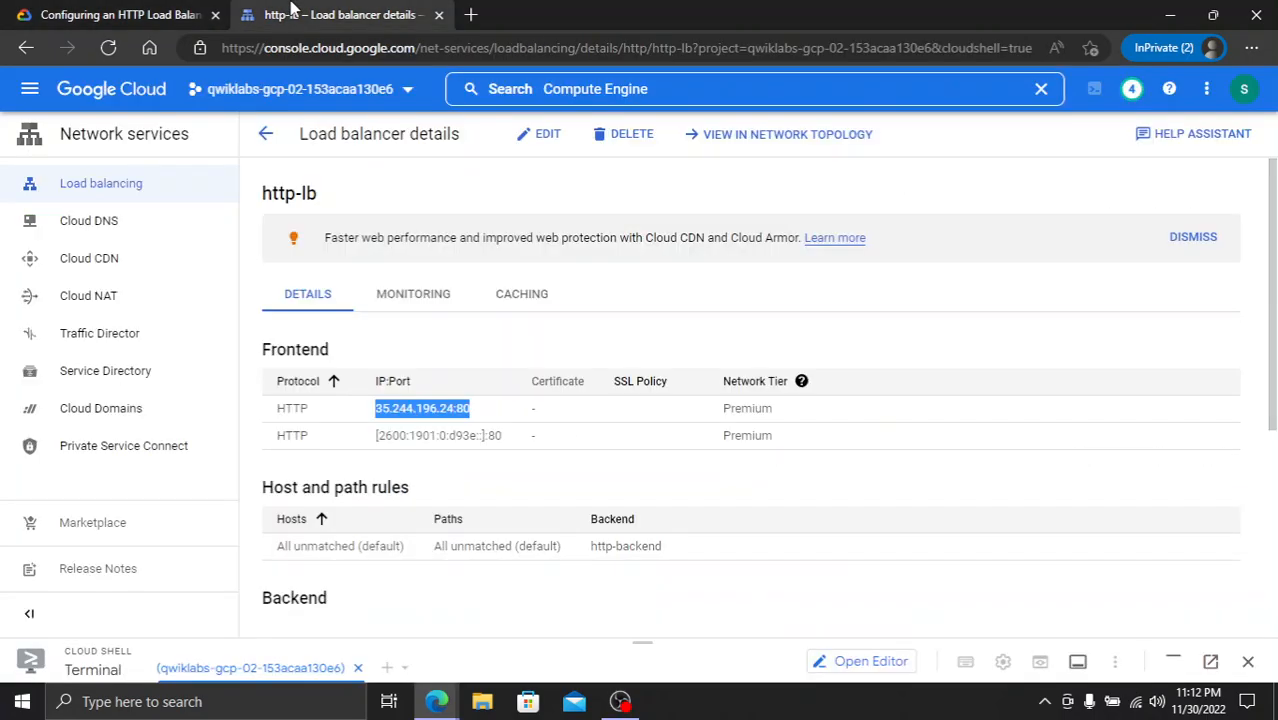
click(1244, 89)
click(1219, 304)
click(729, 152)
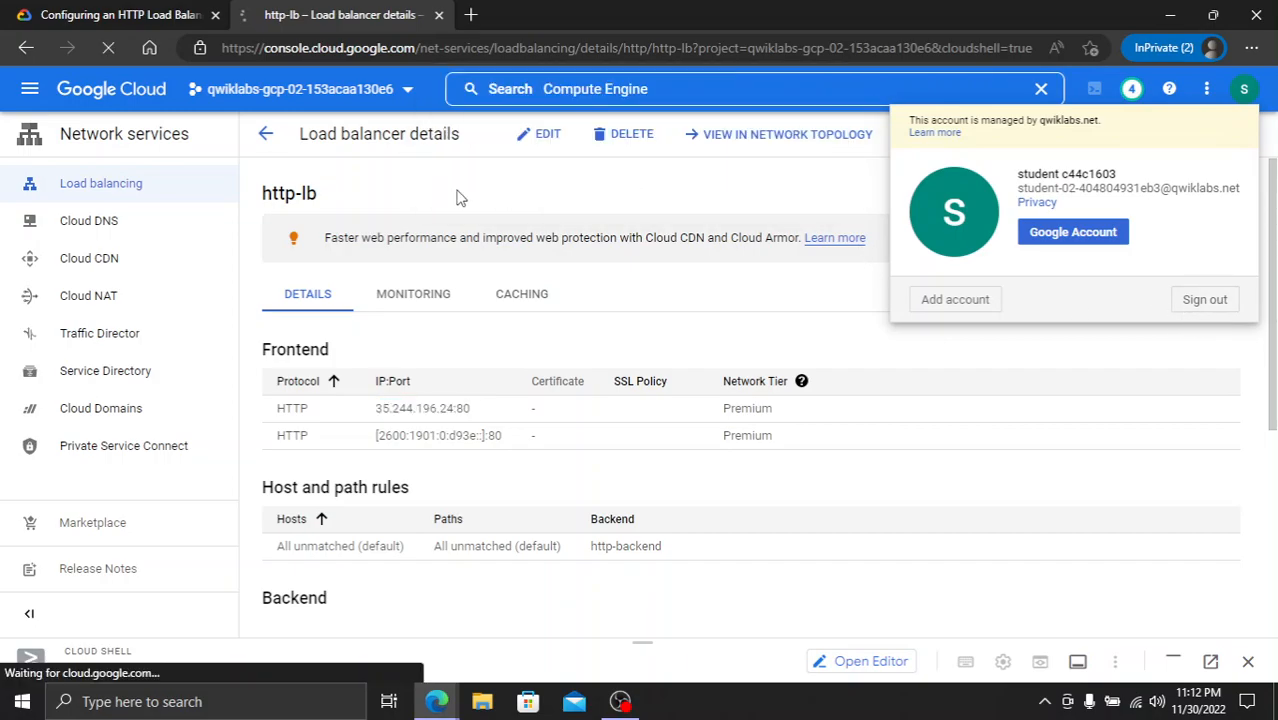
key(ctrl+w)
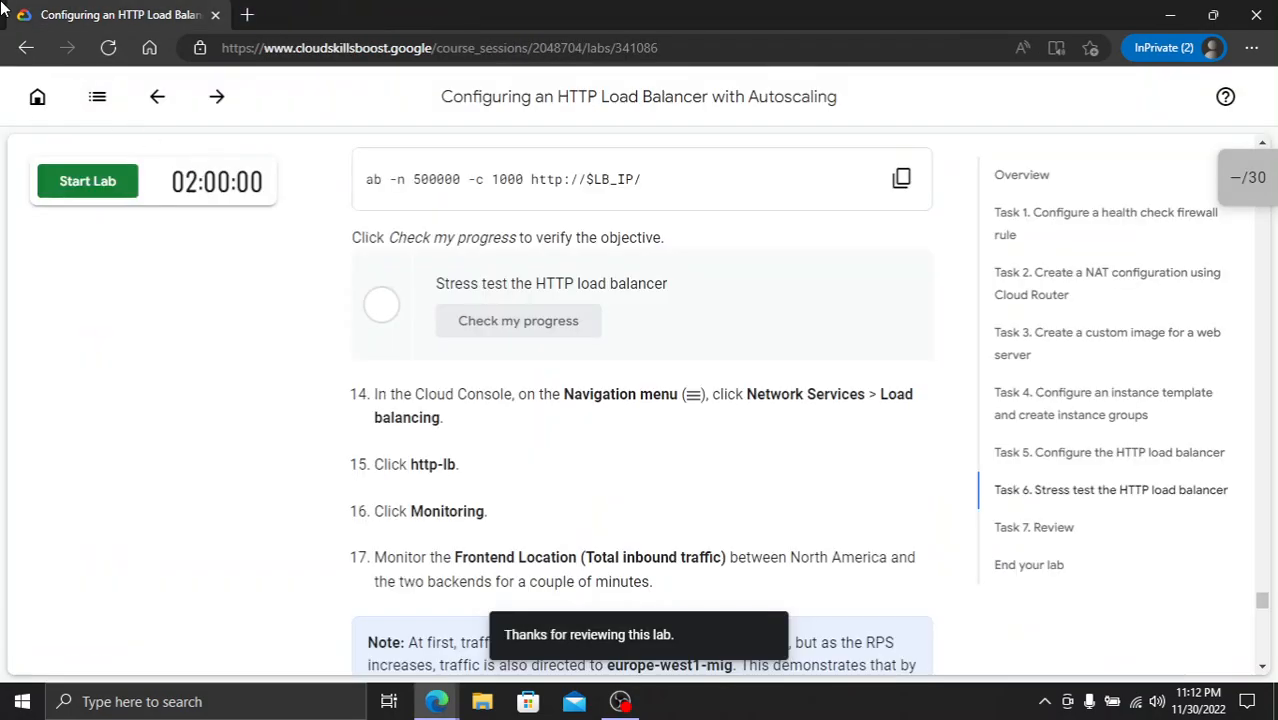
- Review the remaining lab instructions from the Task 6 monitoring steps through the End your lab section
scroll(603, 380, down, 3)
scroll(610, 360, up, 2)
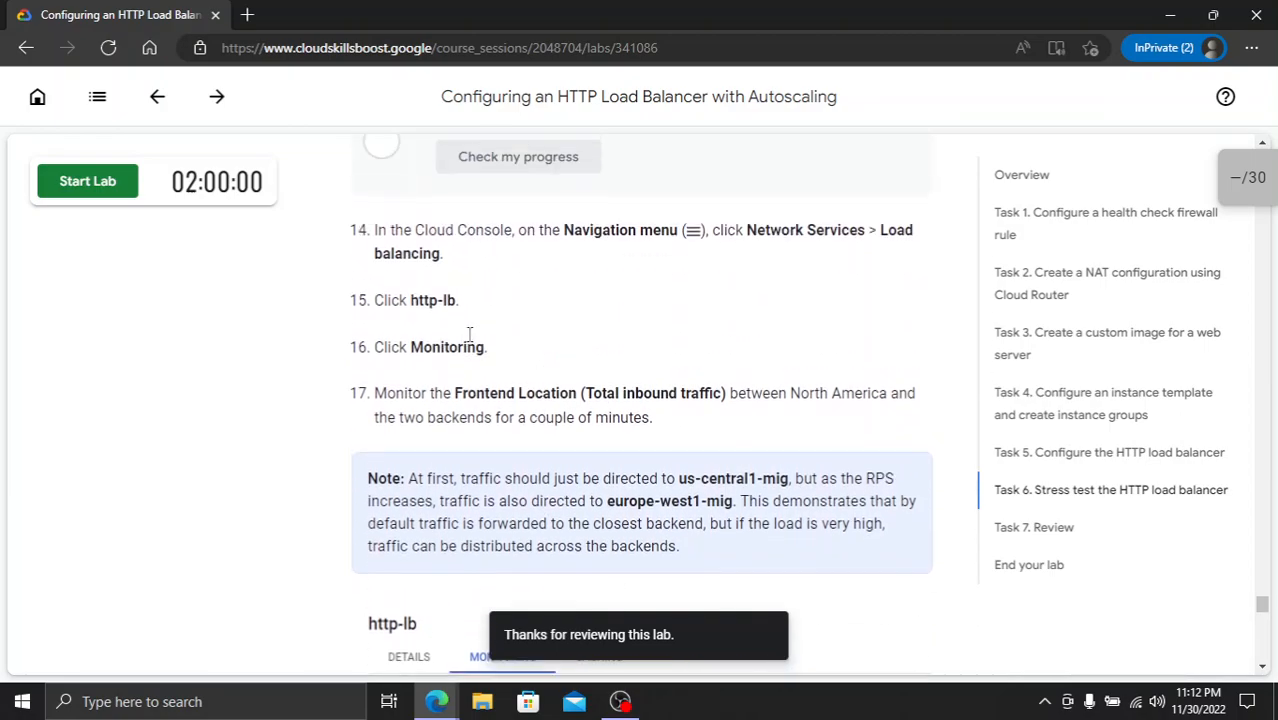
scroll(610, 370, down, 15)
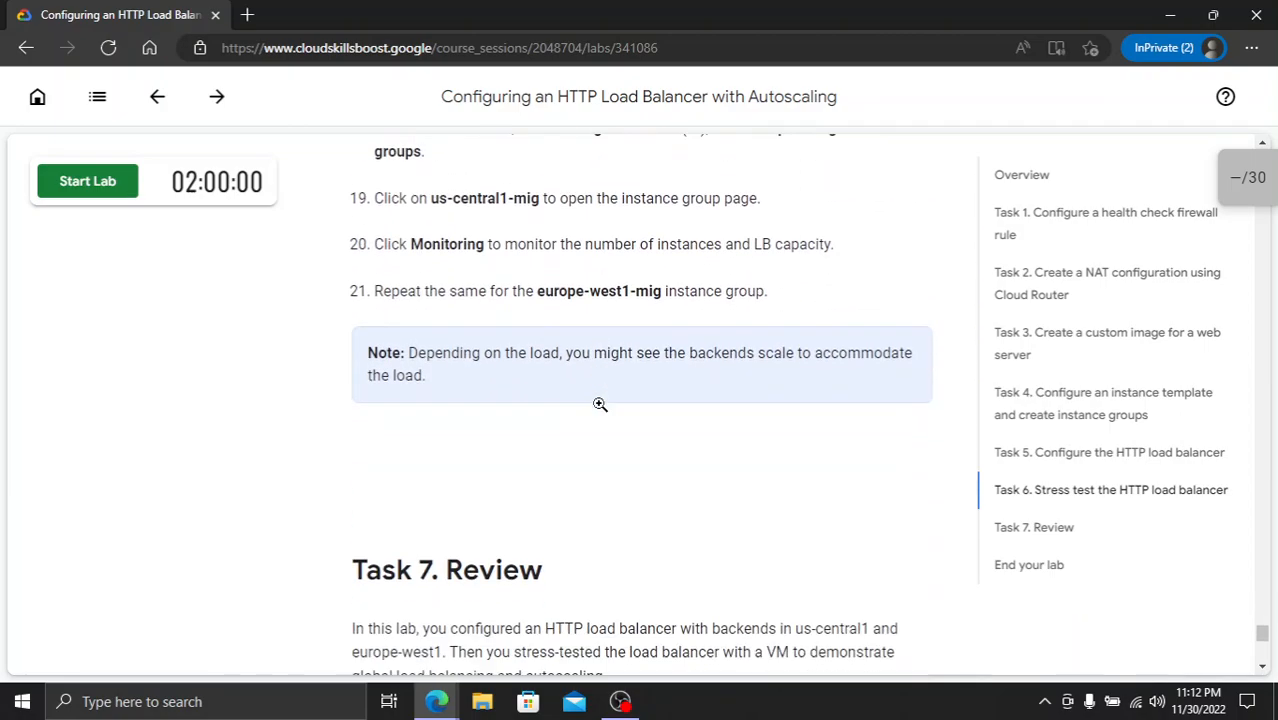
scroll(522, 357, down, 3)
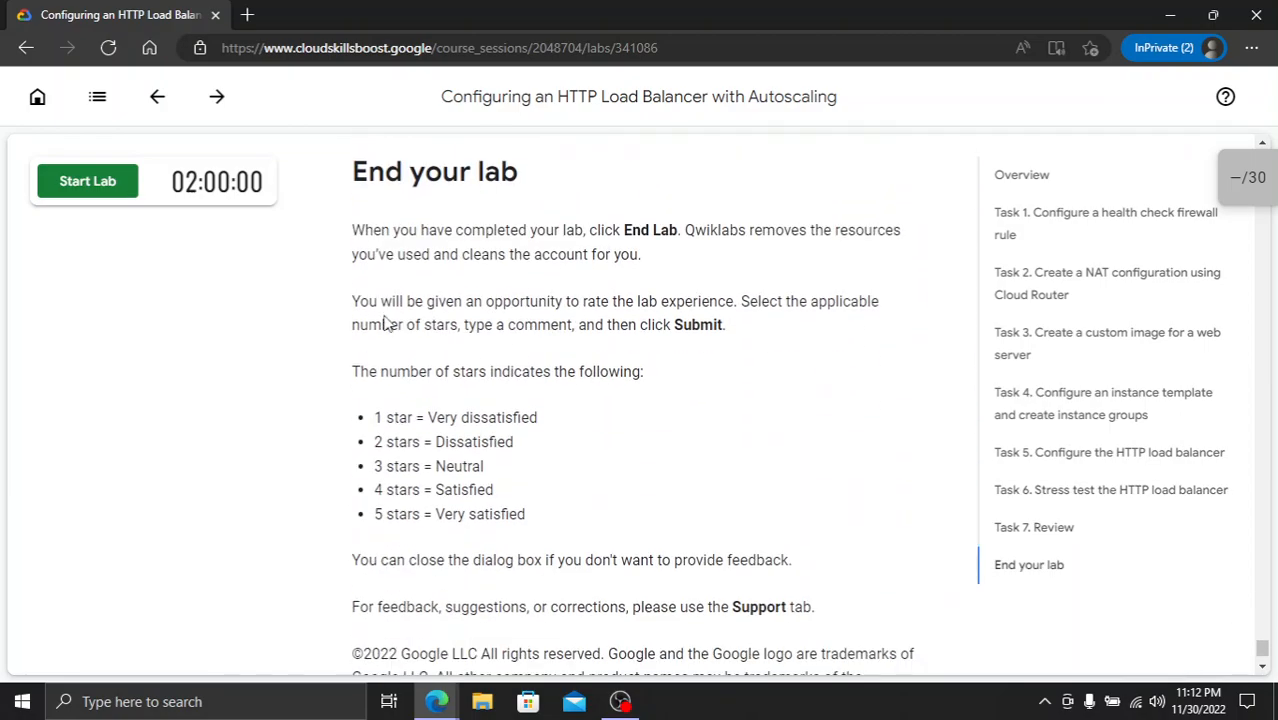
scroll(560, 345, up, 9)
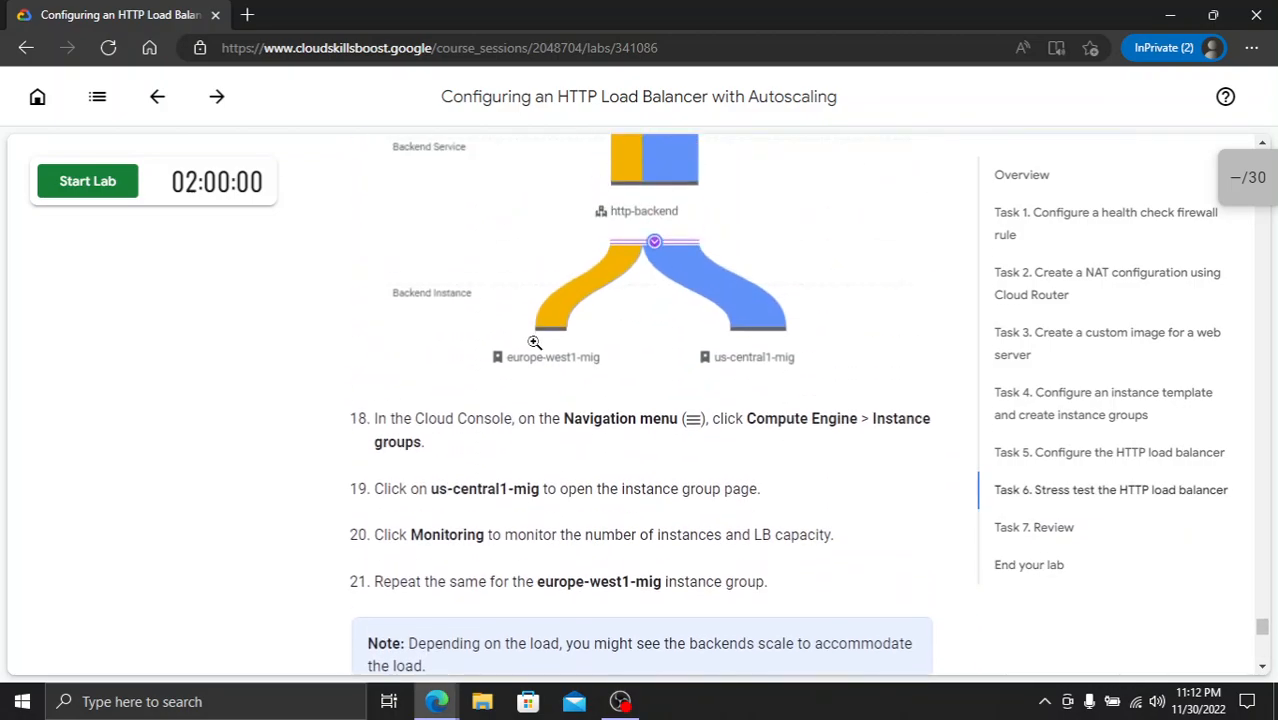
scroll(608, 365, up, 3)
- Switch to the leftover stress-test SSH-in-browser window and close it
key(alt+Tab)
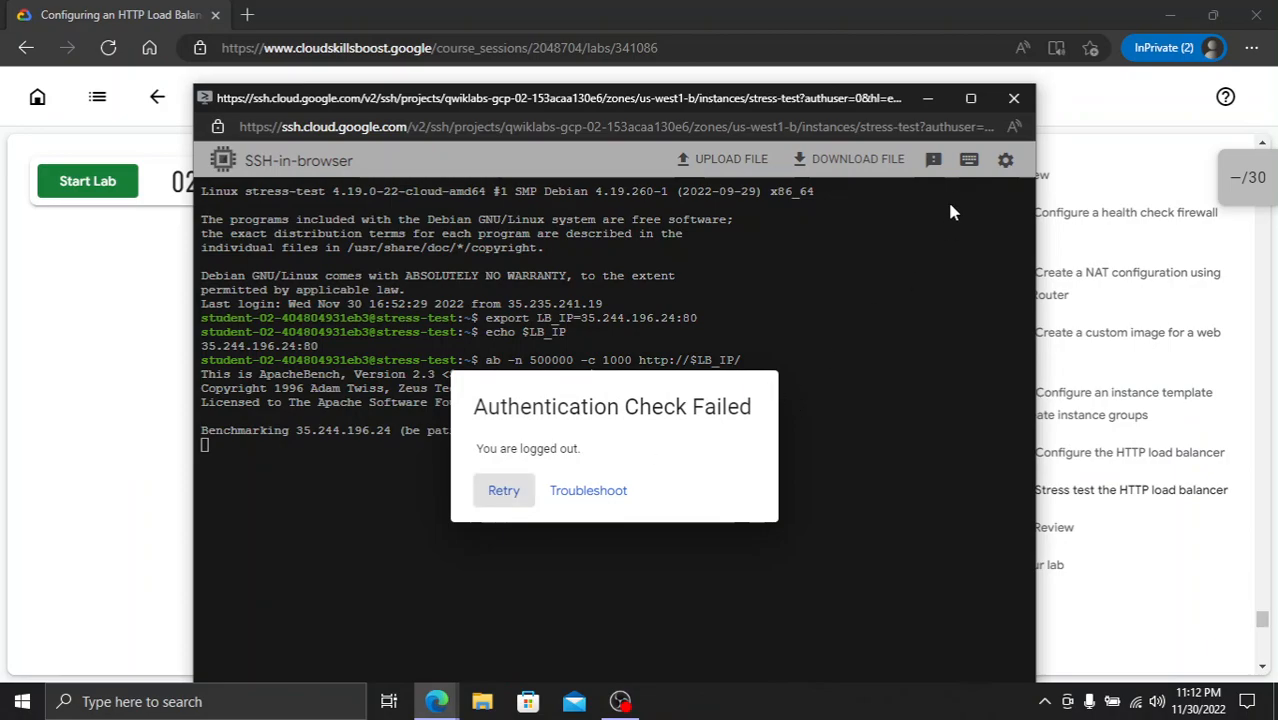
click(1014, 98)
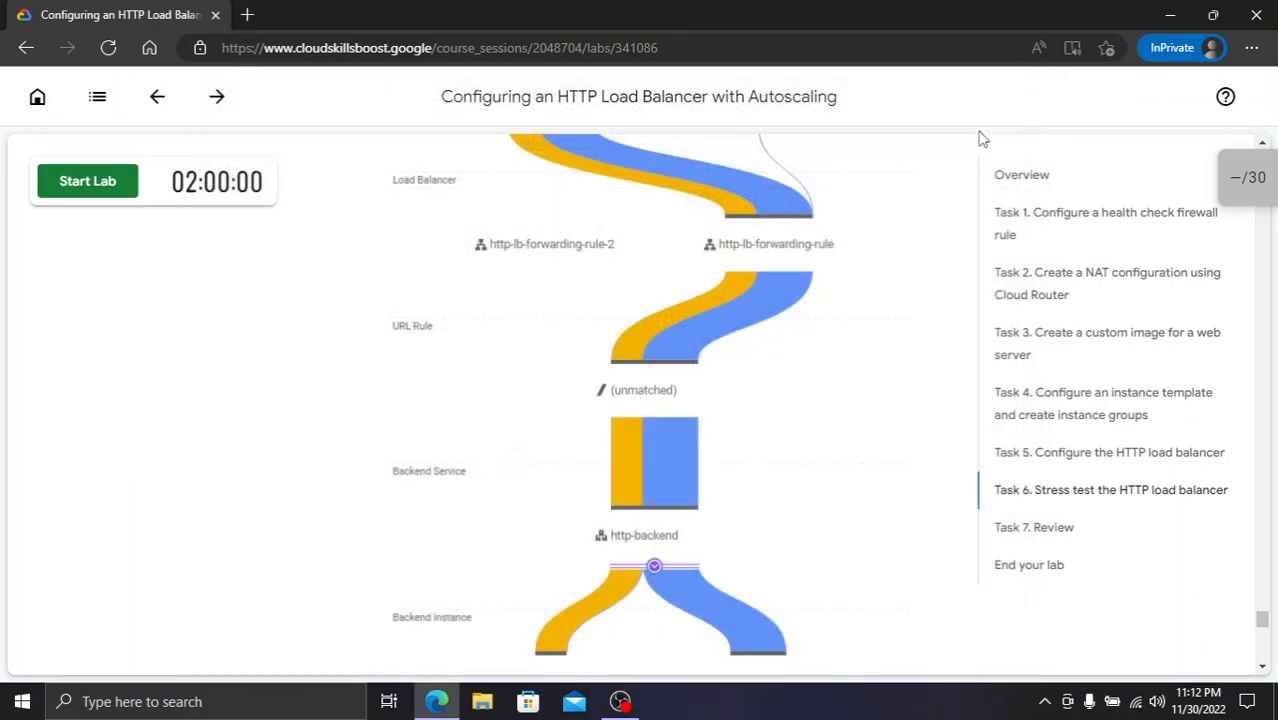
- Look through the course outline and open the lab Configuring an Internal Load Balancer
click(95, 106)
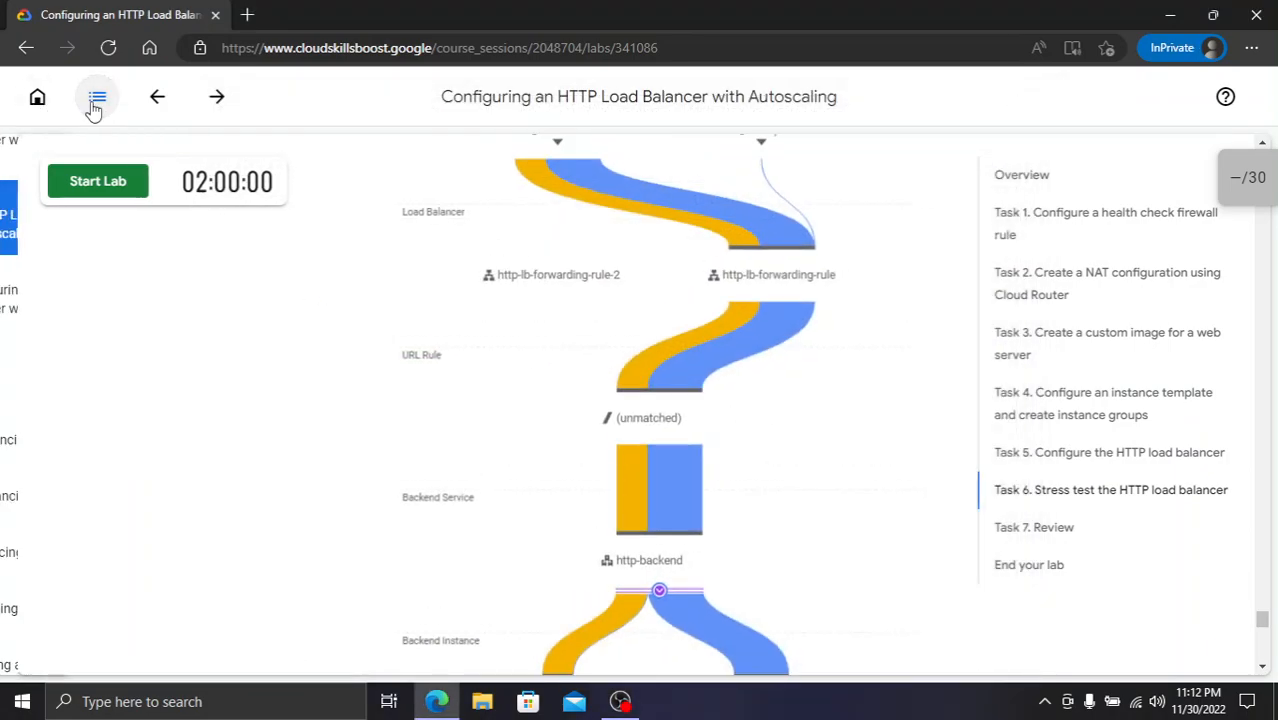
scroll(78, 258, up, 2)
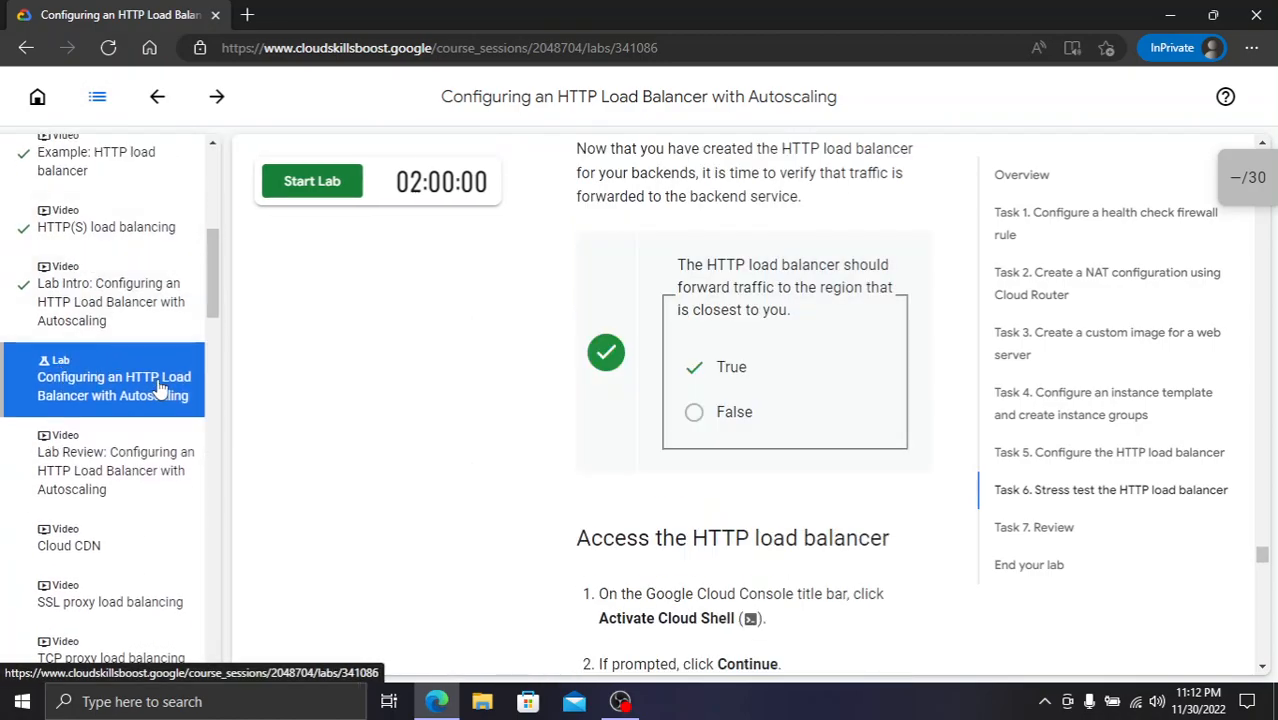
scroll(110, 395, down, 3)
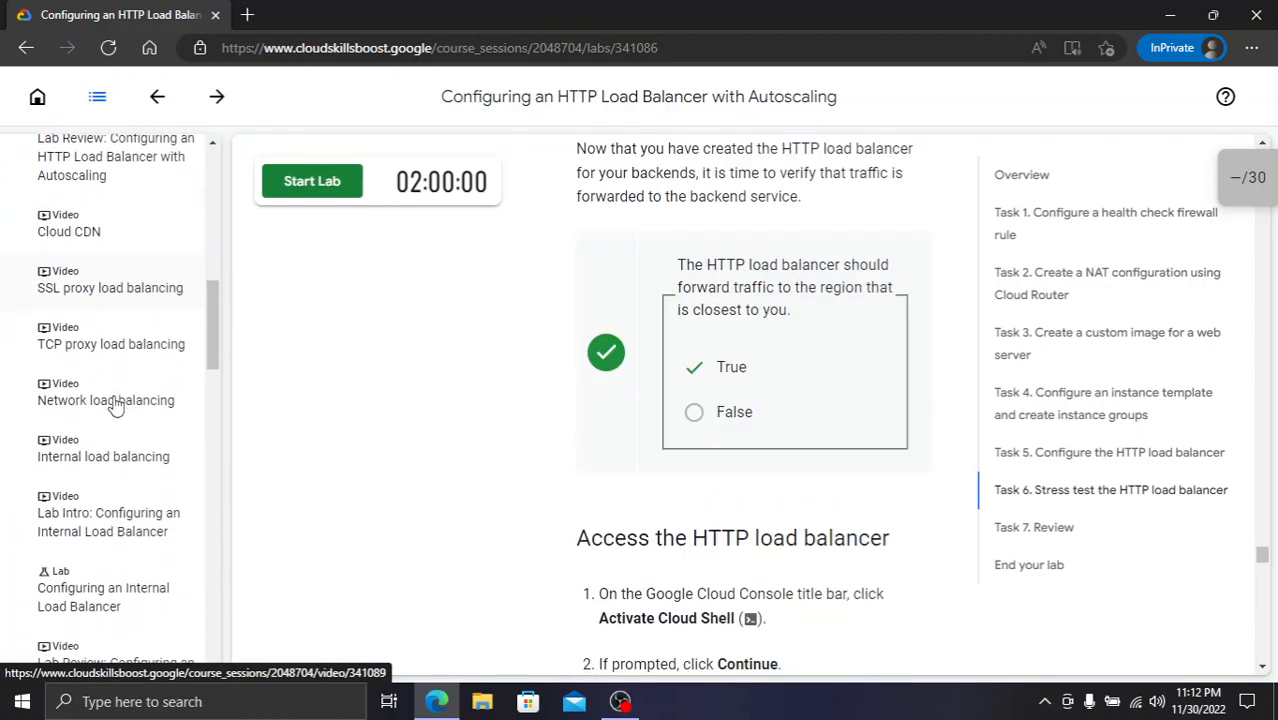
scroll(114, 405, down, 2)
scroll(112, 420, down, 1)
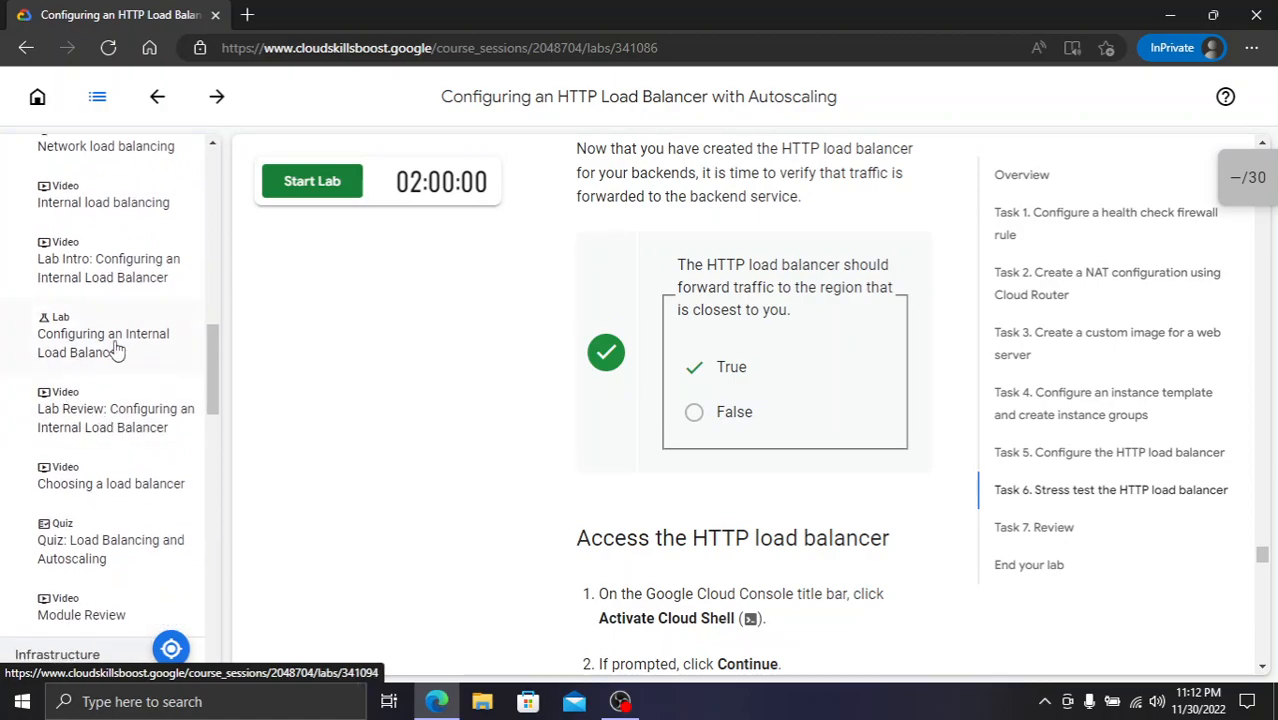
scroll(108, 347, down, 5)
scroll(103, 352, down, 6)
scroll(110, 360, down, 4)
scroll(128, 368, up, 3)
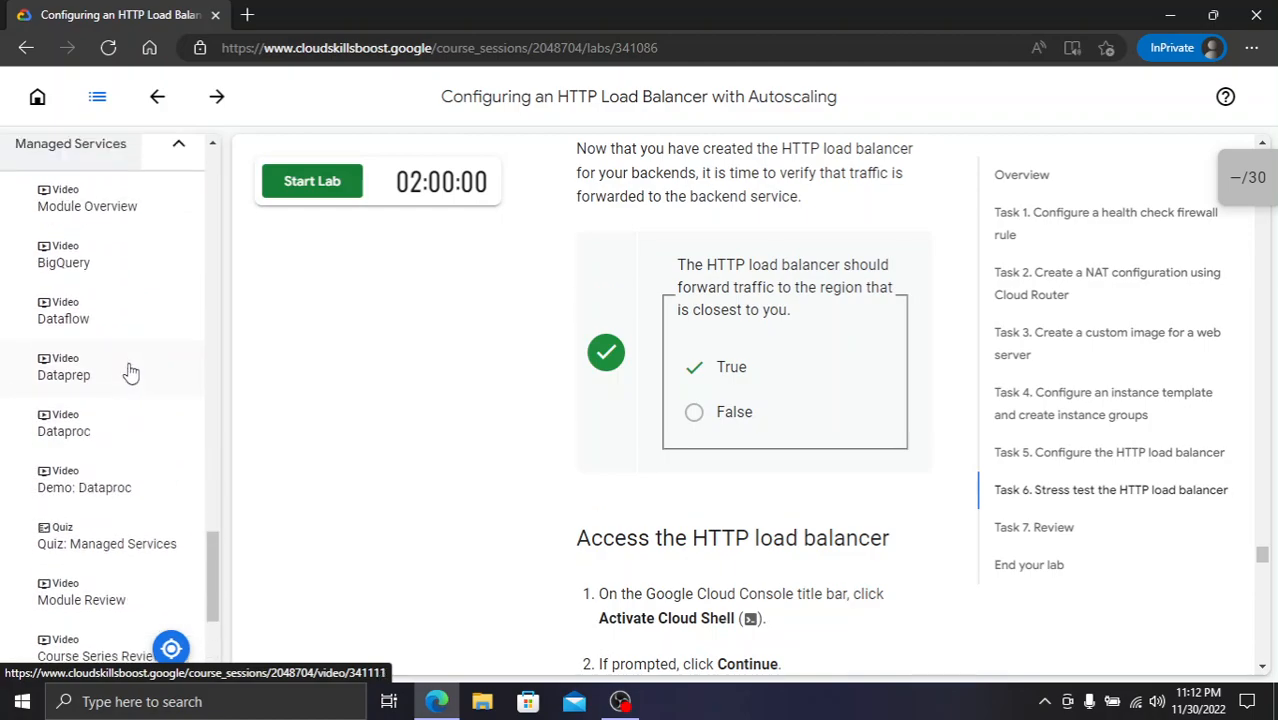
scroll(130, 372, up, 7)
scroll(129, 371, up, 4)
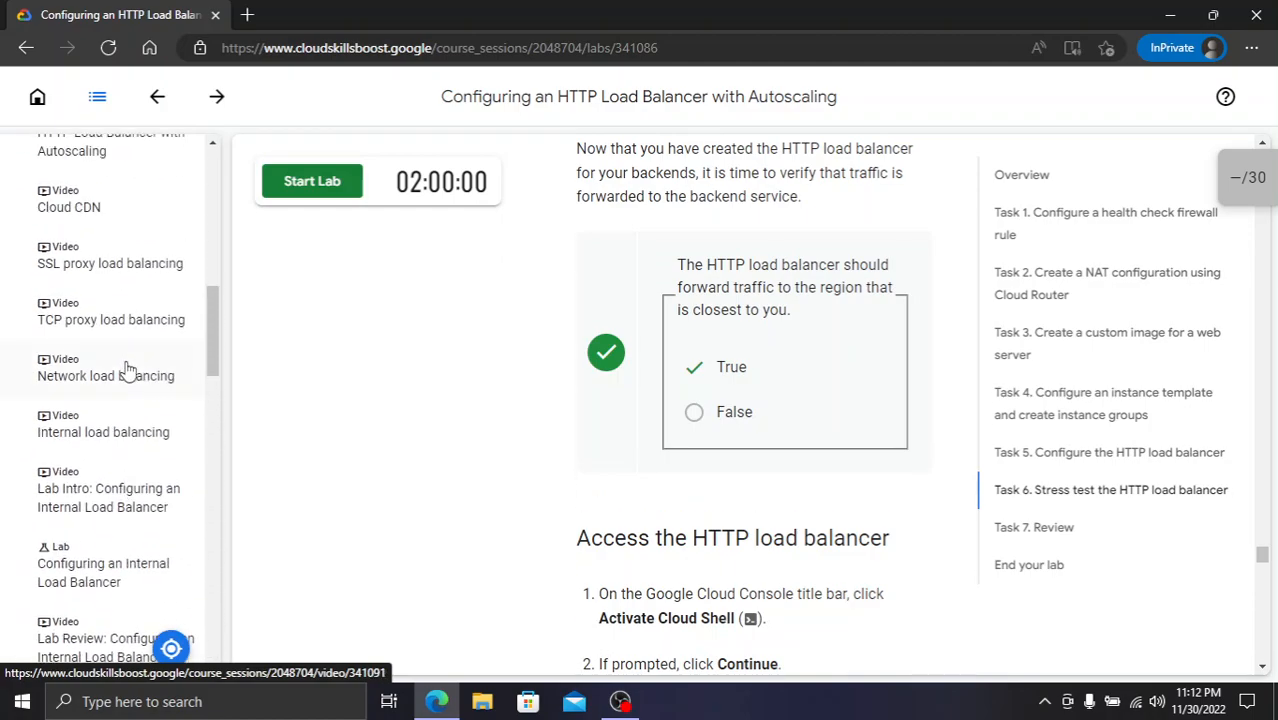
scroll(129, 371, up, 3)
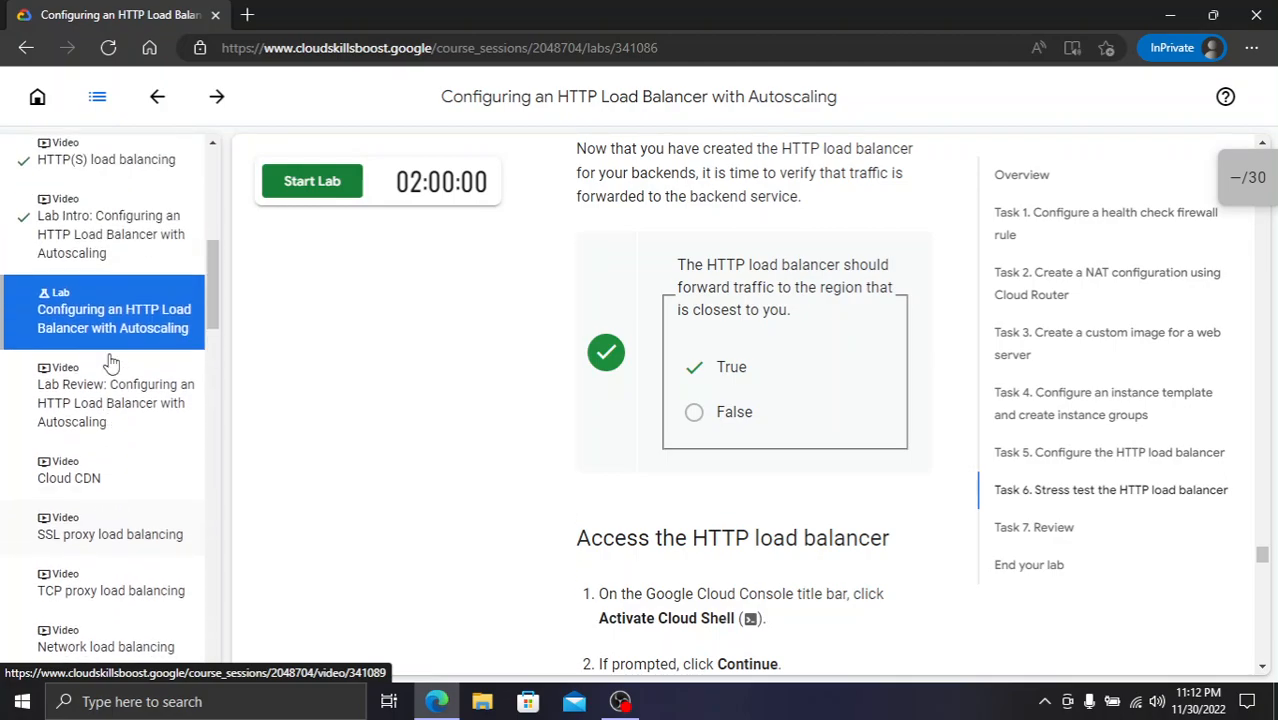
scroll(121, 443, up, 2)
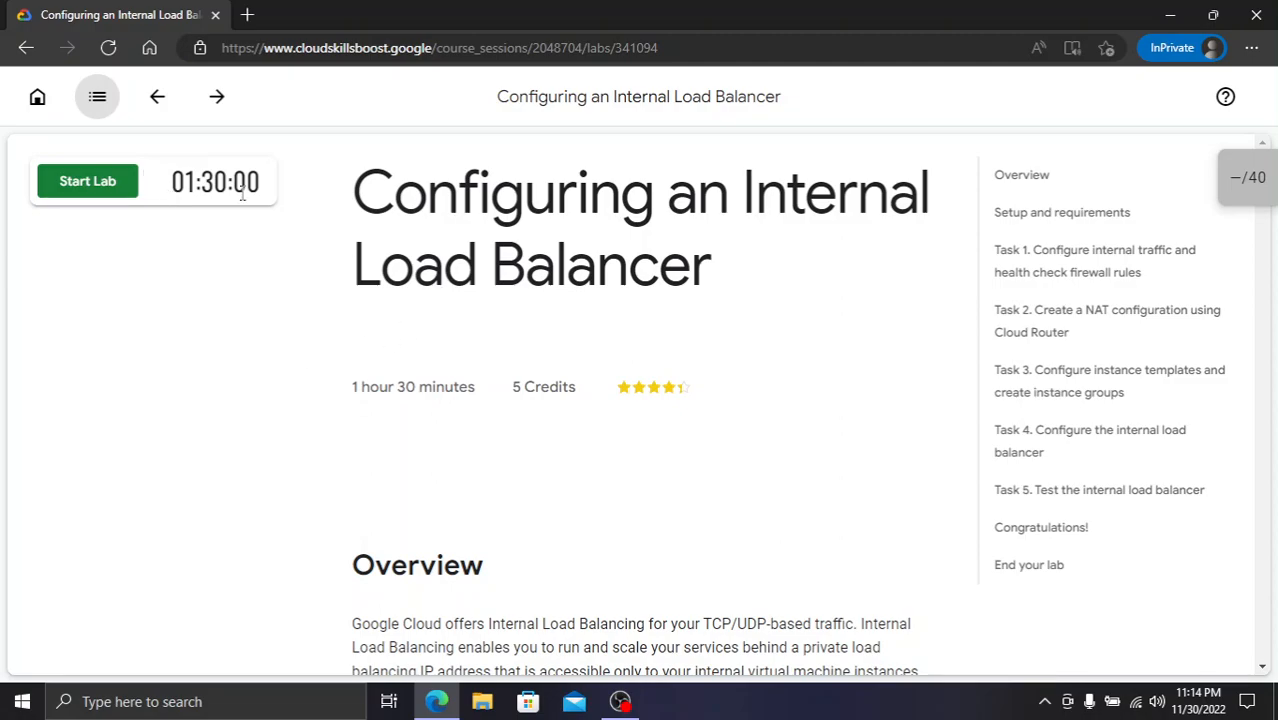
- Start the Configuring an Internal Load Balancer lab and open the Google console from its credentials
click(97, 186)
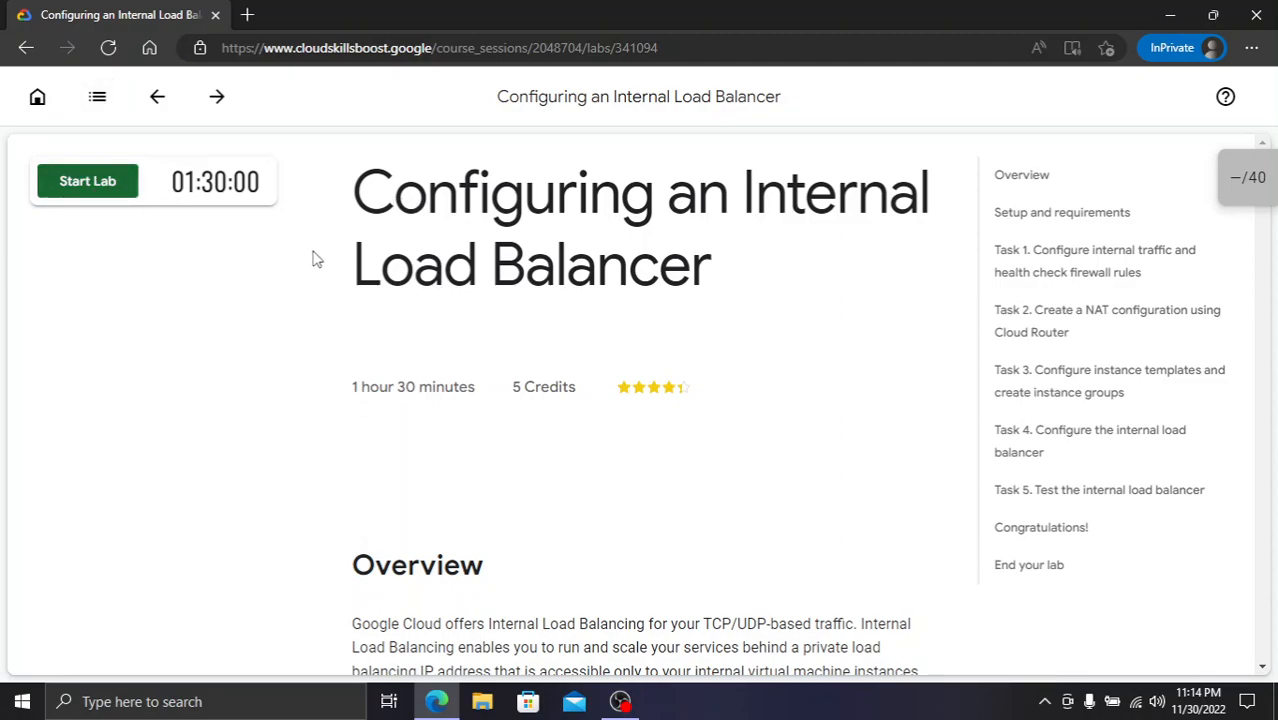
drag(356, 193, 714, 263)
click(670, 268)
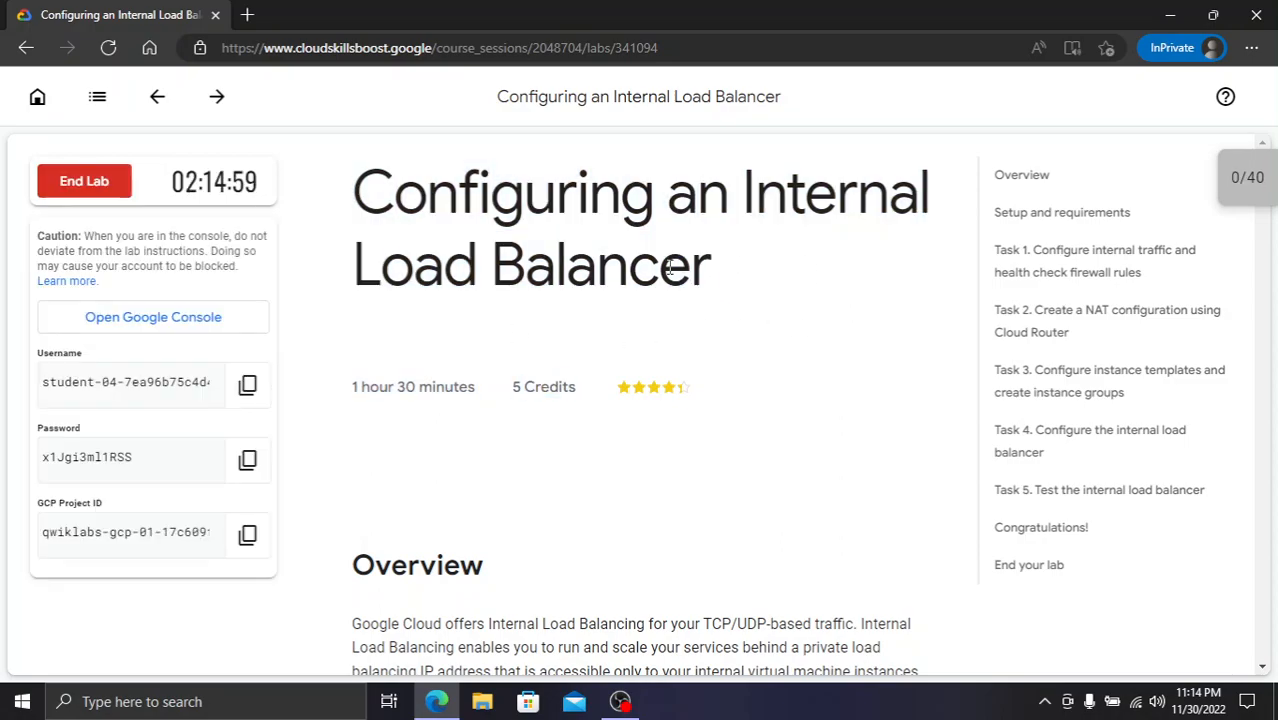
click(137, 317)
- Copy the lab username and submit it on the Google sign-in page as another account
click(148, 8)
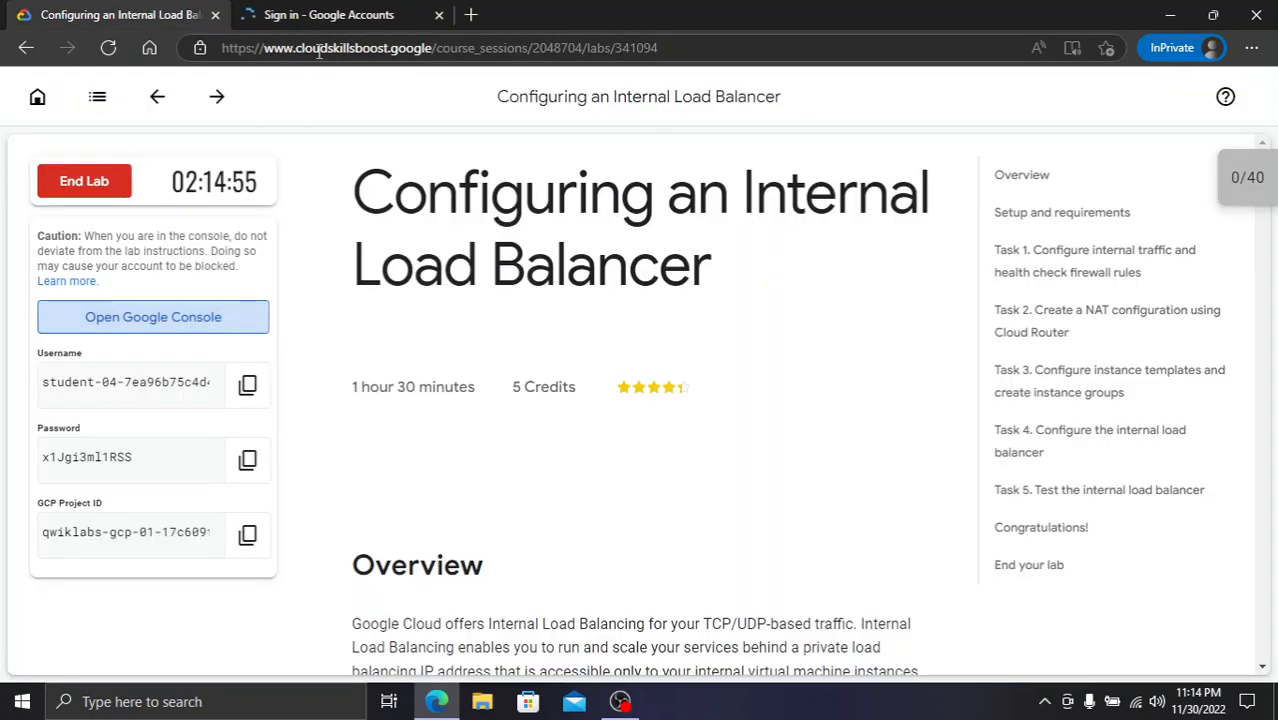
click(330, 14)
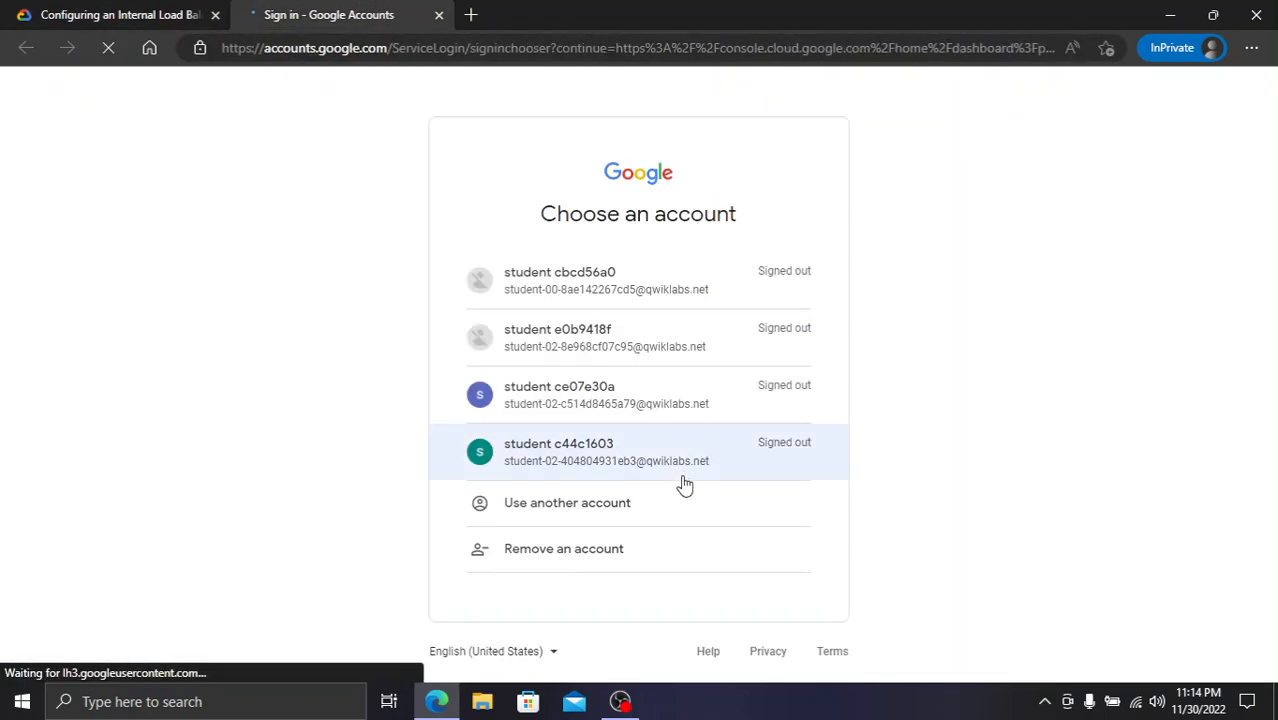
click(627, 502)
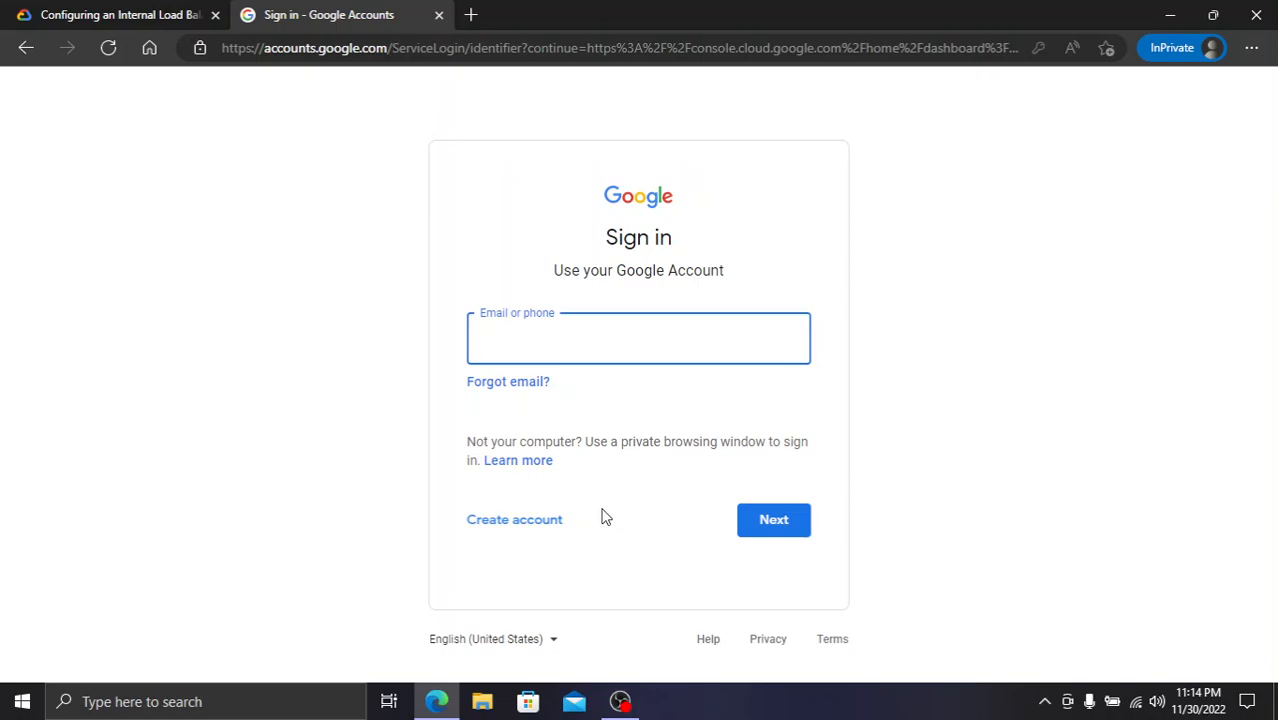
key(ctrl+v)
click(776, 519)
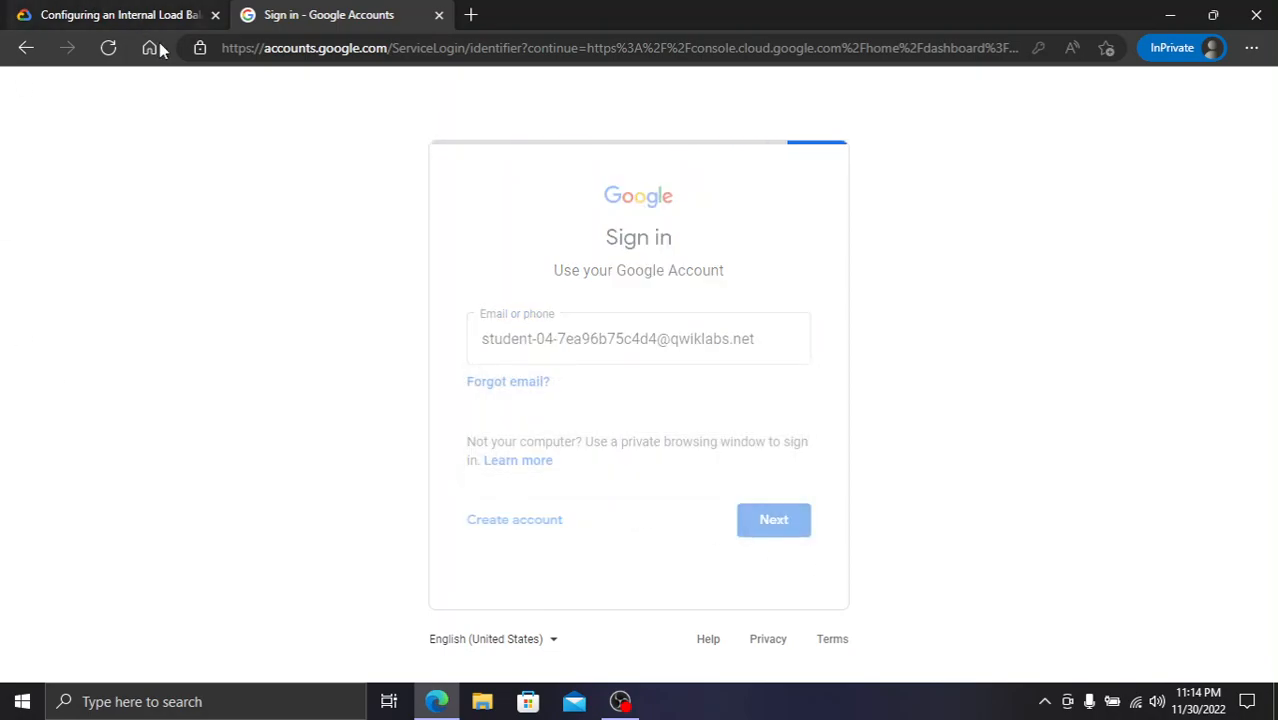
- Copy the lab password and submit it in the Google password field to sign in to the console
click(106, 14)
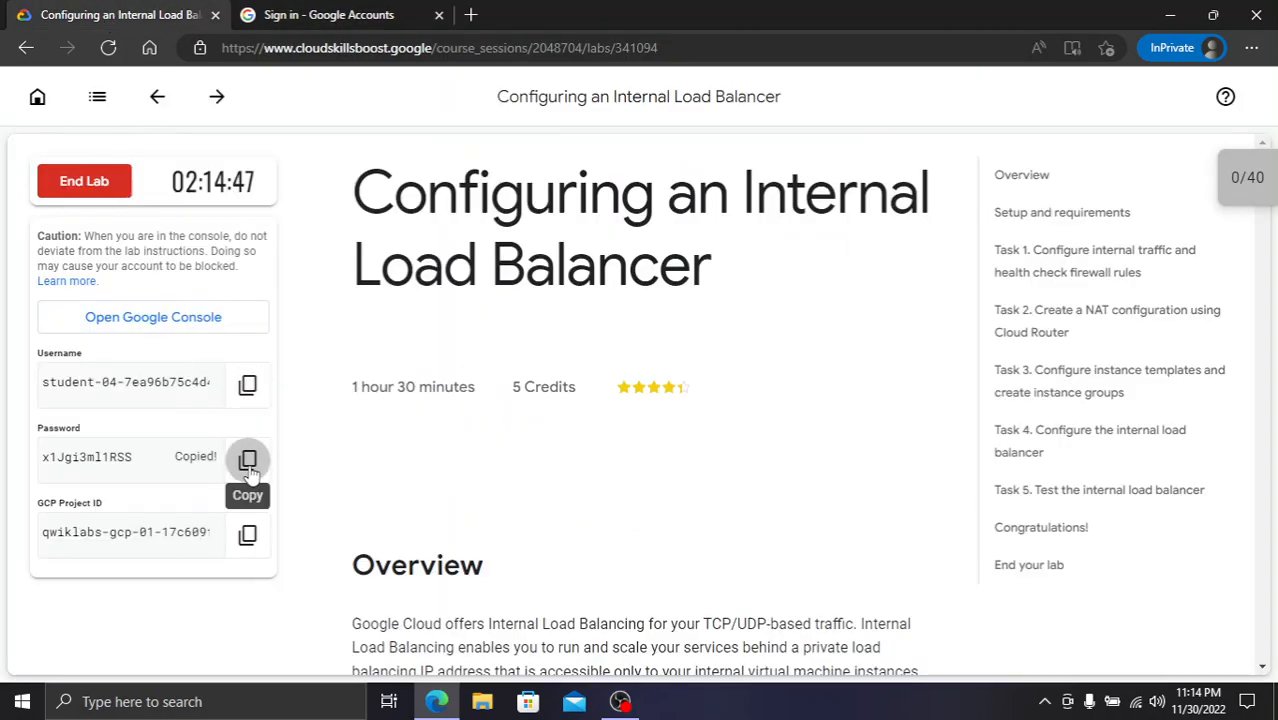
click(247, 460)
click(296, 13)
key(ctrl+v)
key(Return)
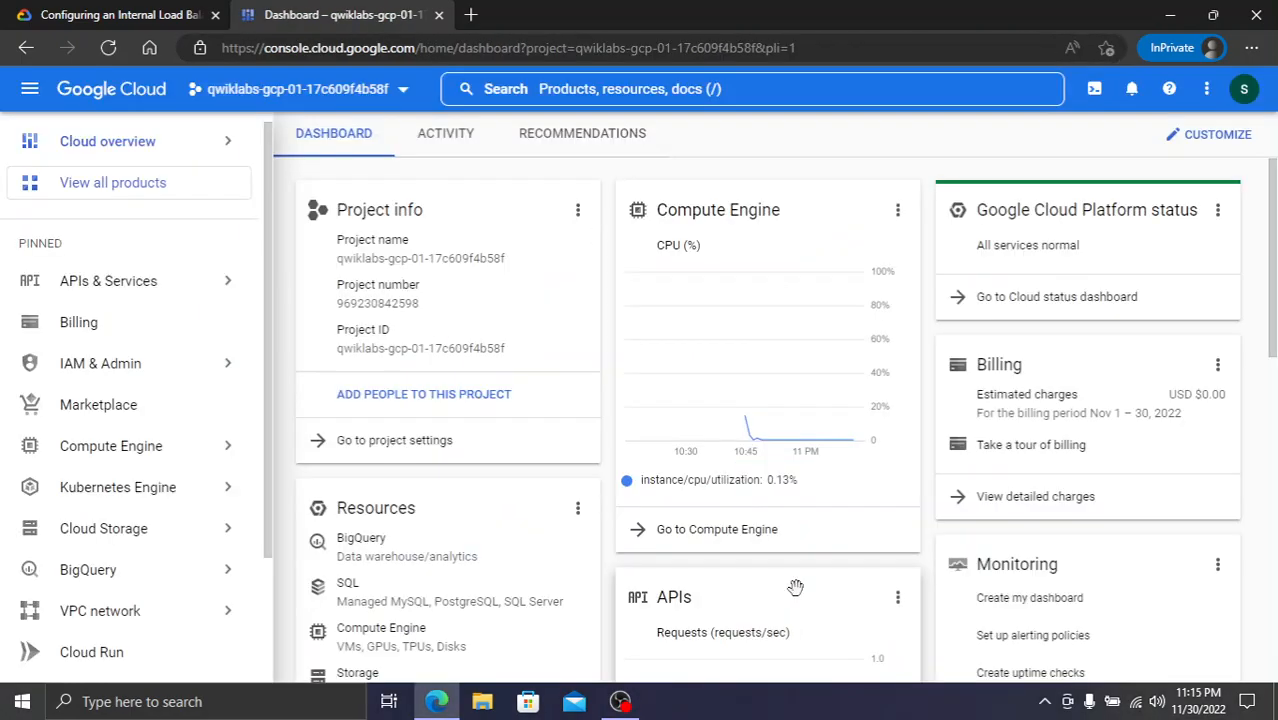
- Read the lab's Task 1 instructions up to the firewall rule section, and open VPC network in the Google Cloud console
click(90, 10)
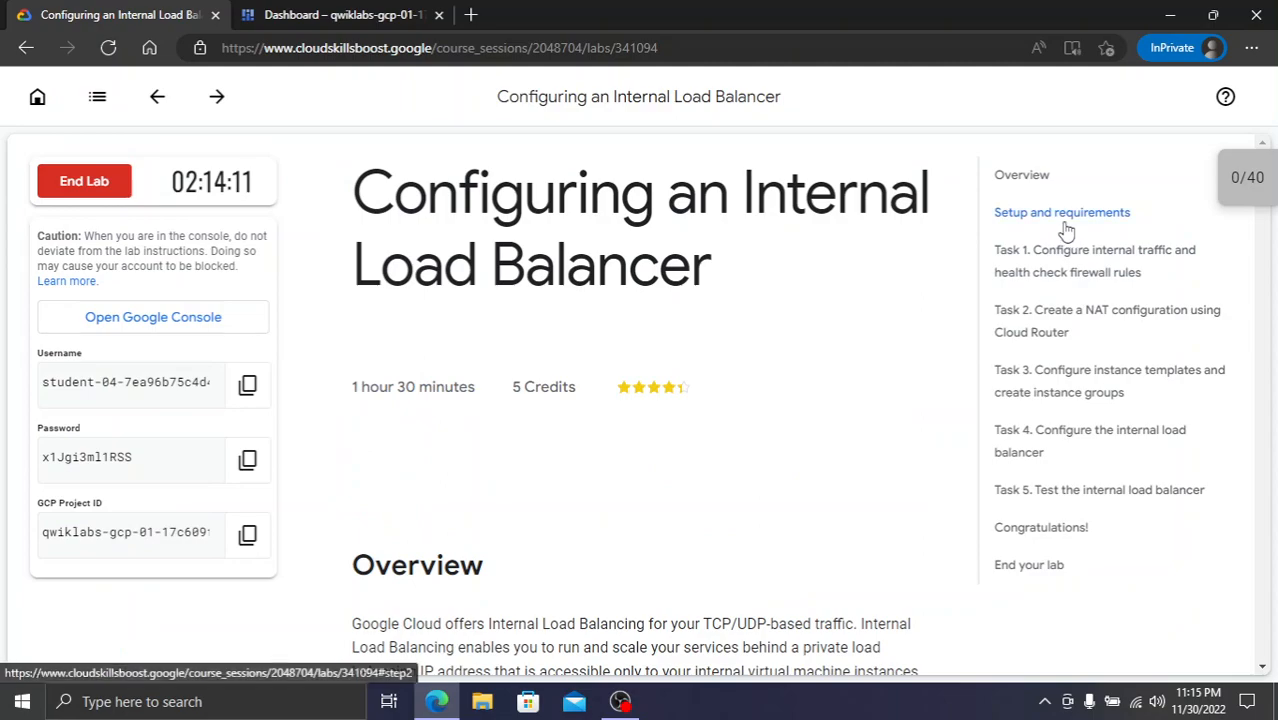
click(1064, 262)
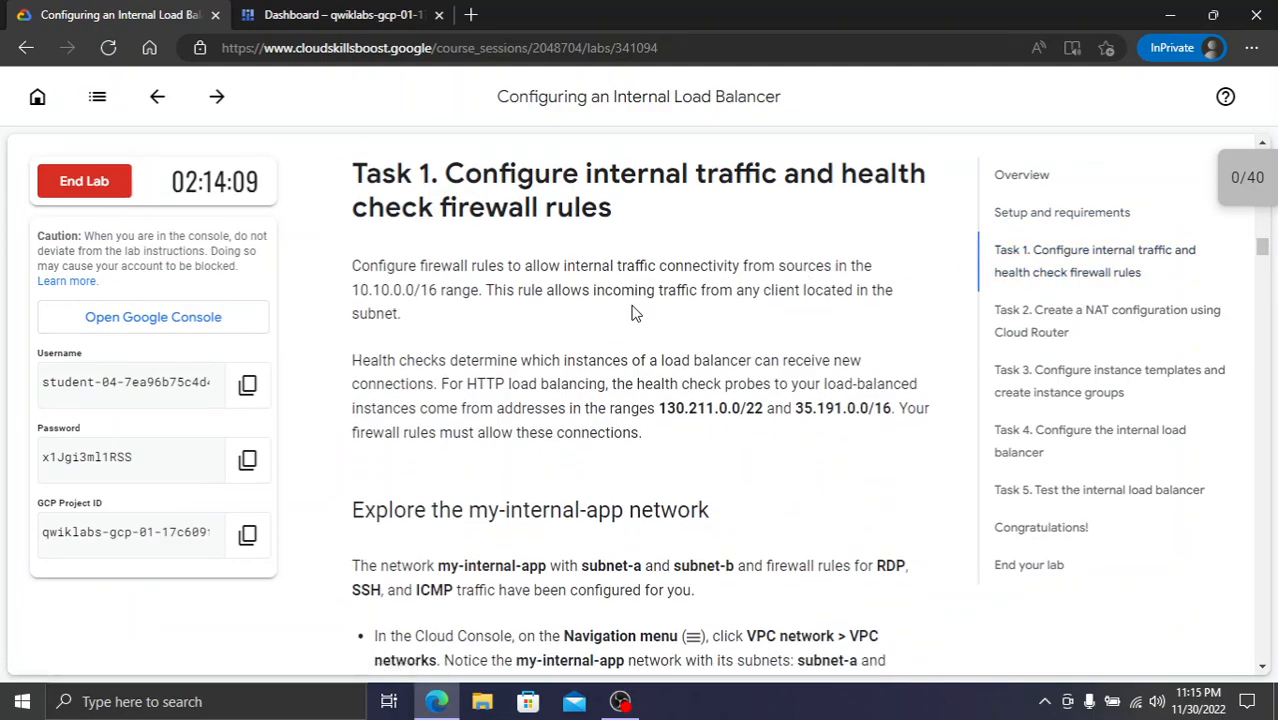
scroll(631, 313, down, 2)
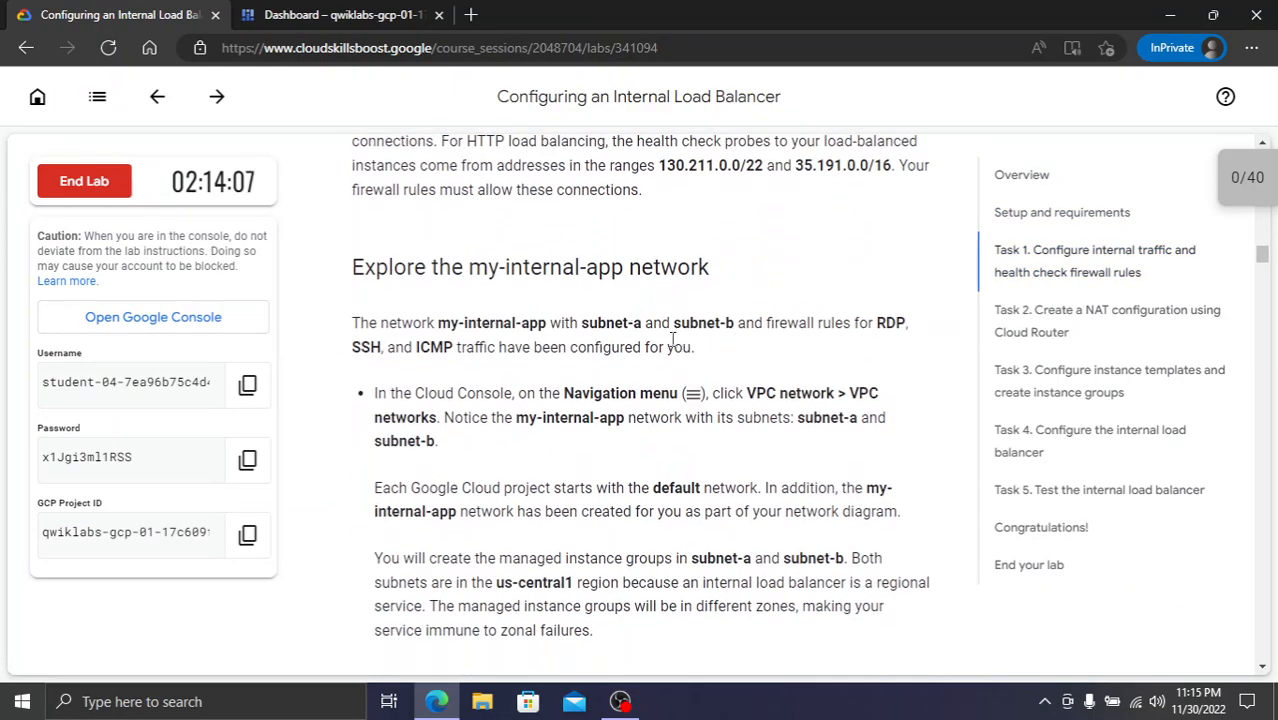
scroll(772, 390, down, 4)
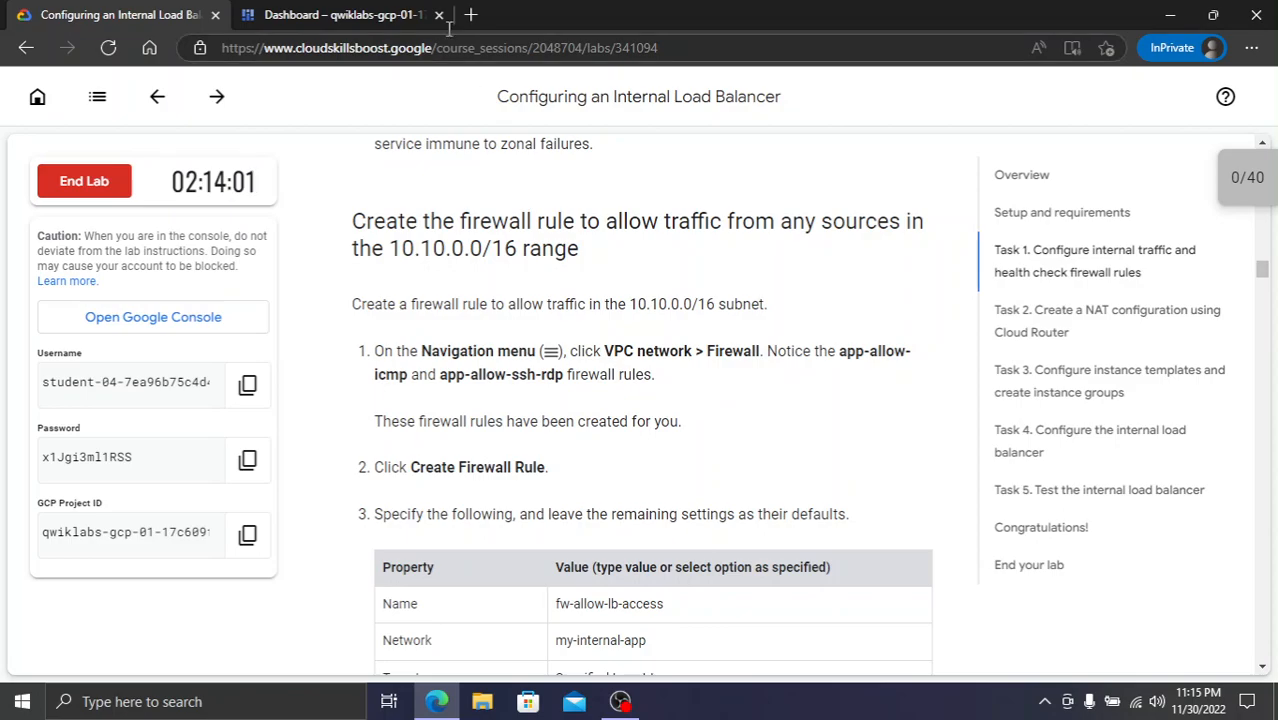
click(370, 10)
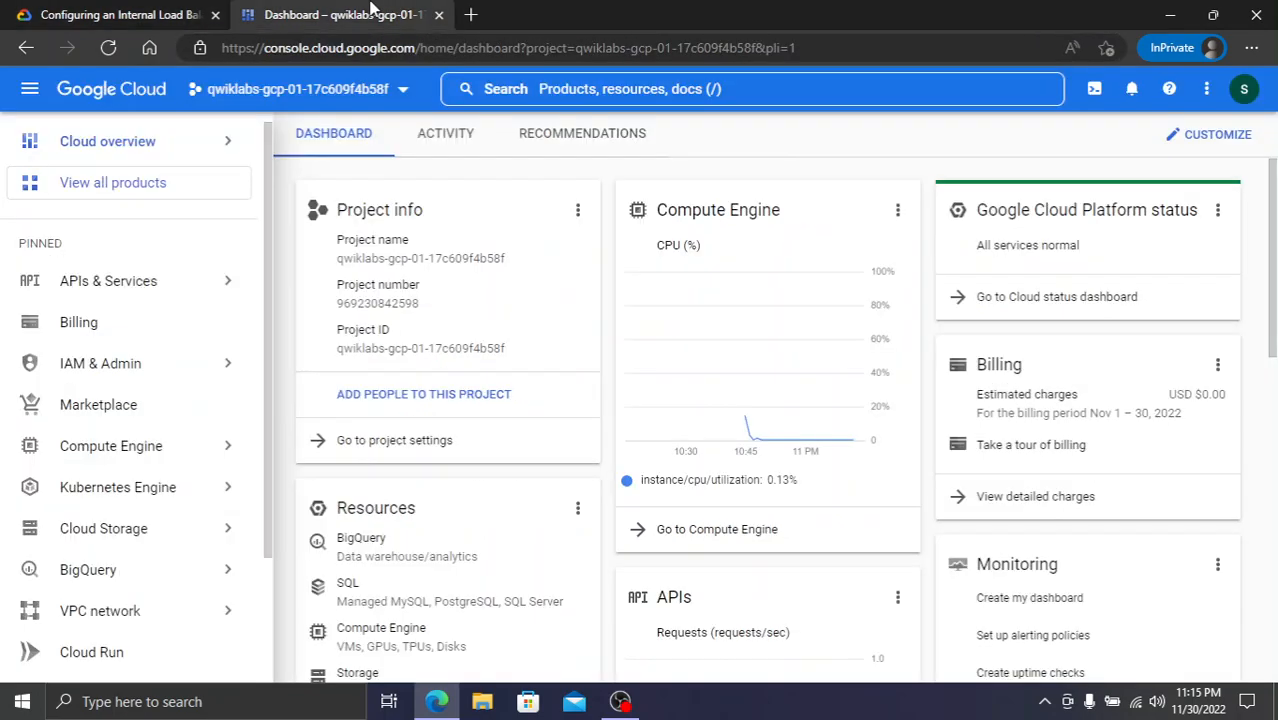
click(90, 630)
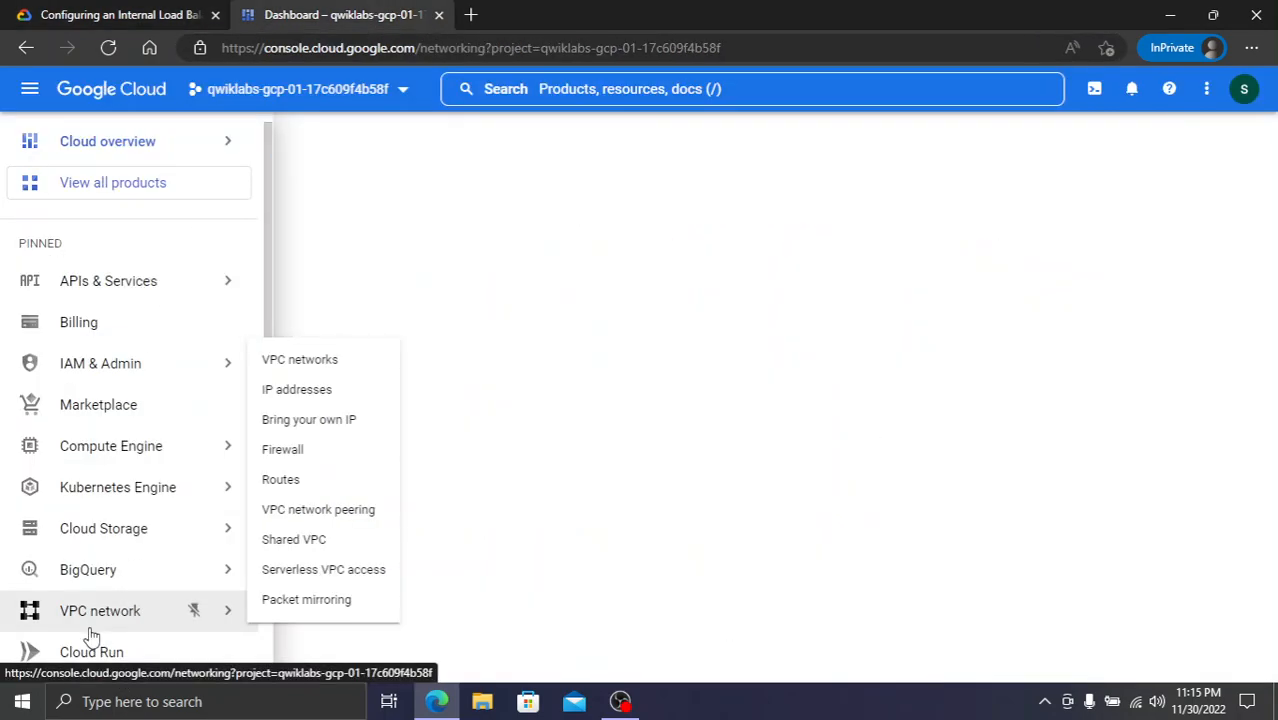
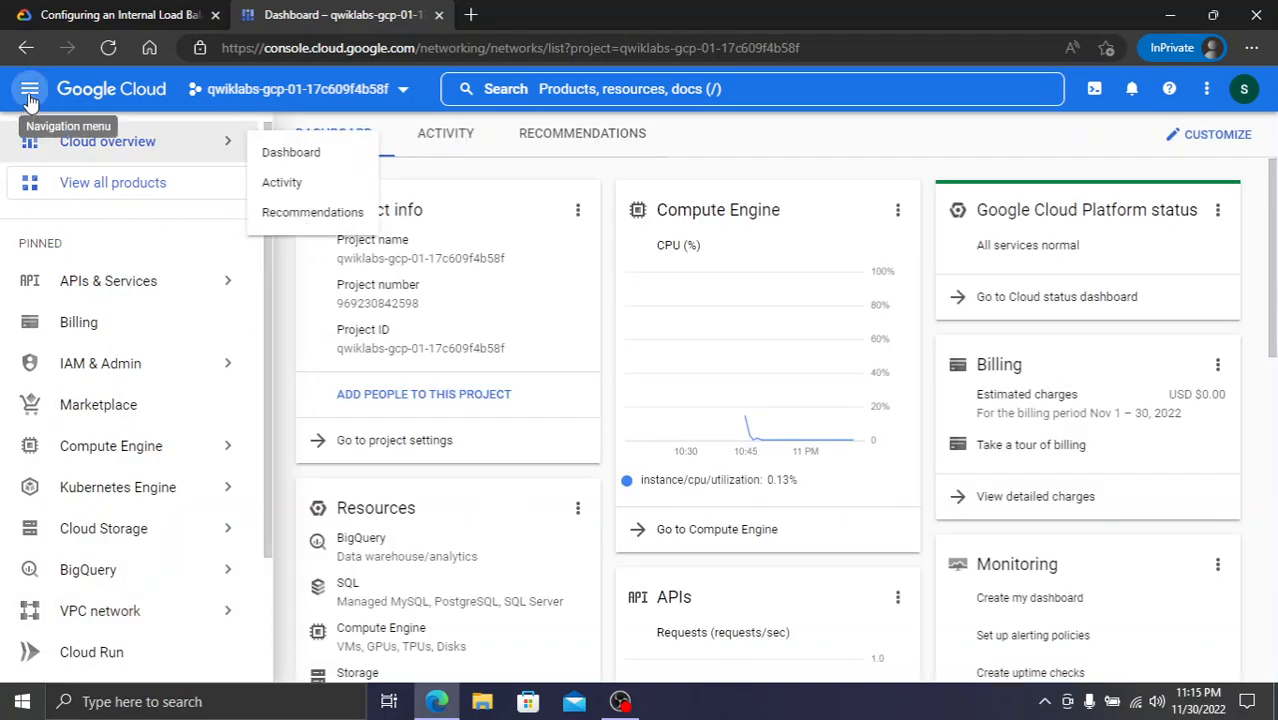
- Copy the rule name from the lab's Task 1 table and start a VPC firewall rule named fw-allow-lb-access
click(110, 14)
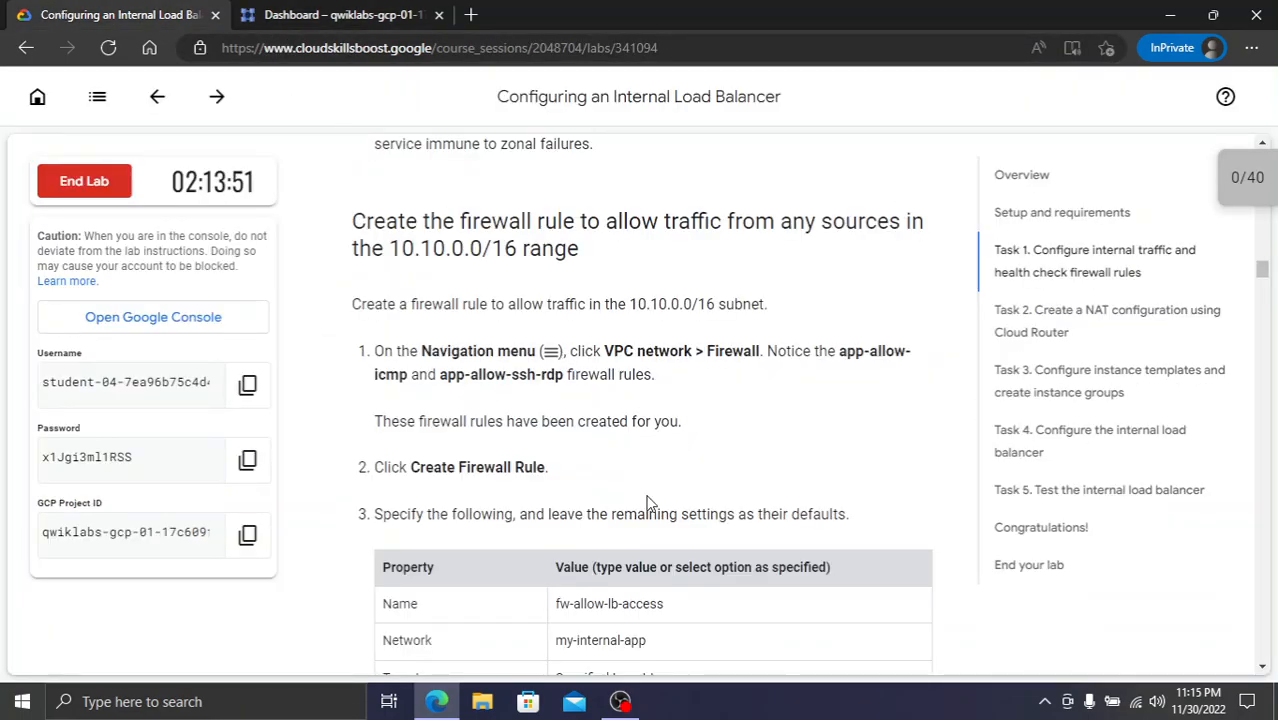
scroll(682, 591, down, 2)
drag(665, 441, 562, 442)
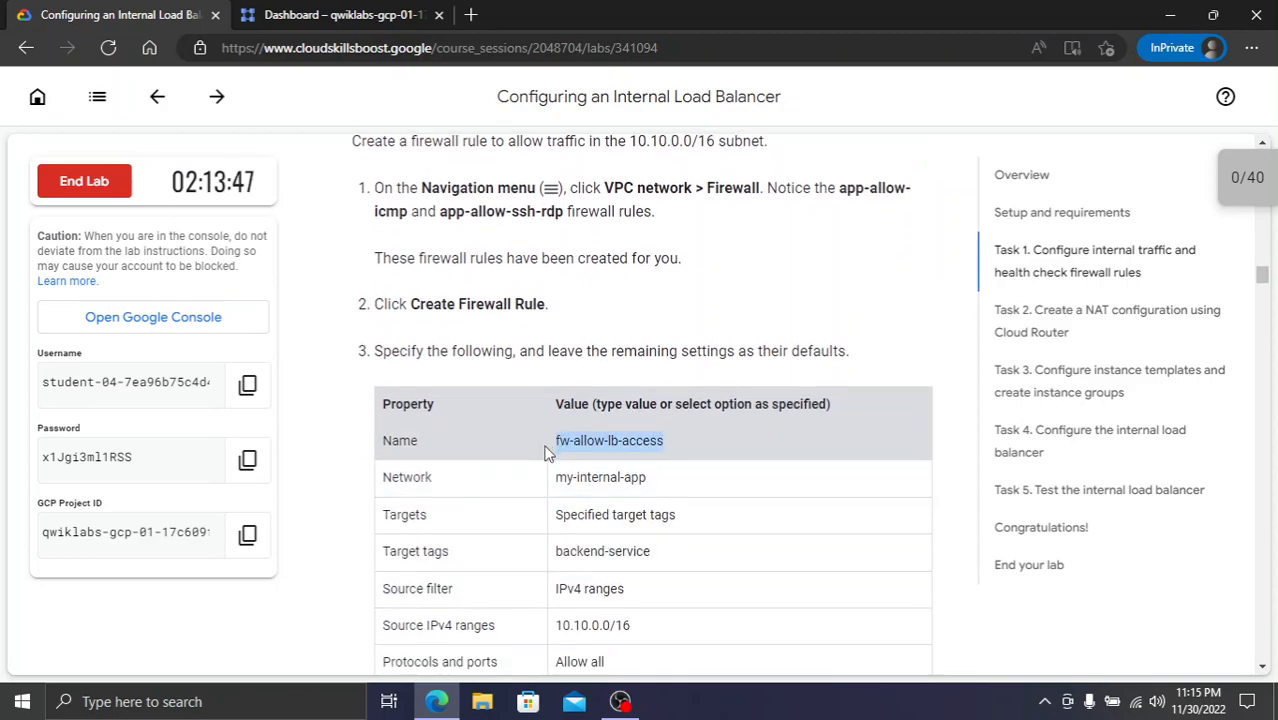
click(322, 12)
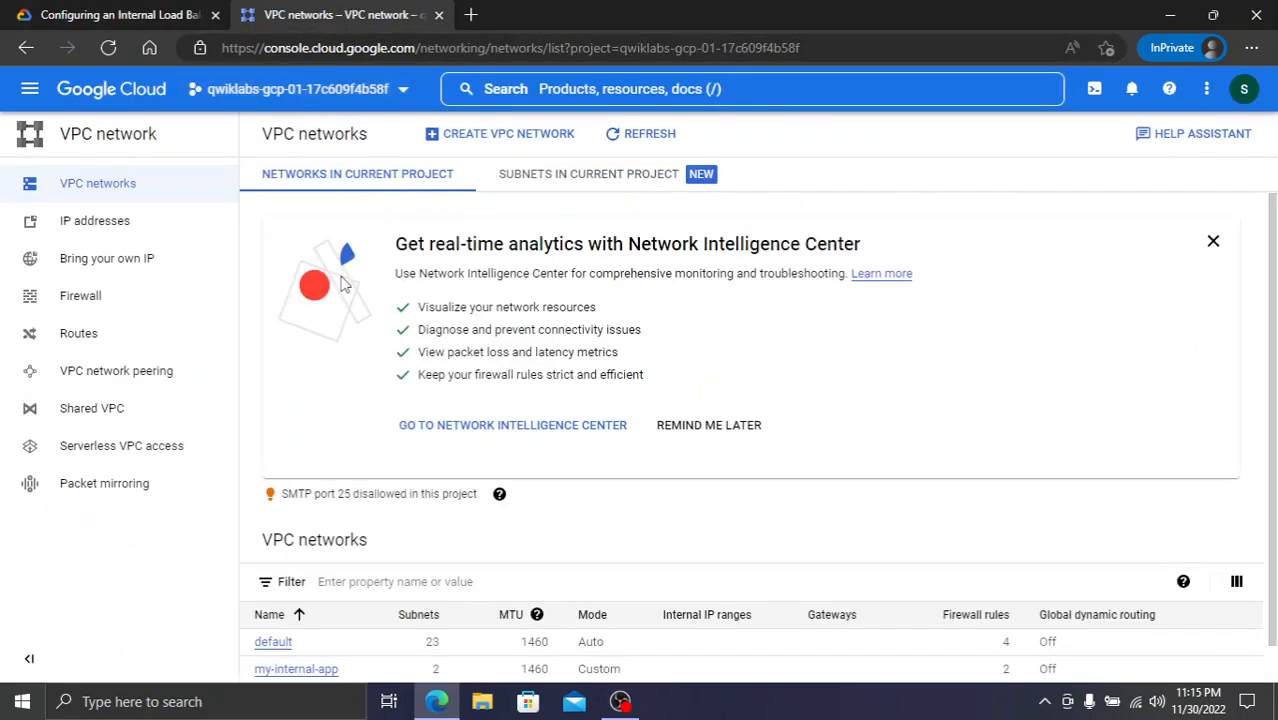
click(88, 300)
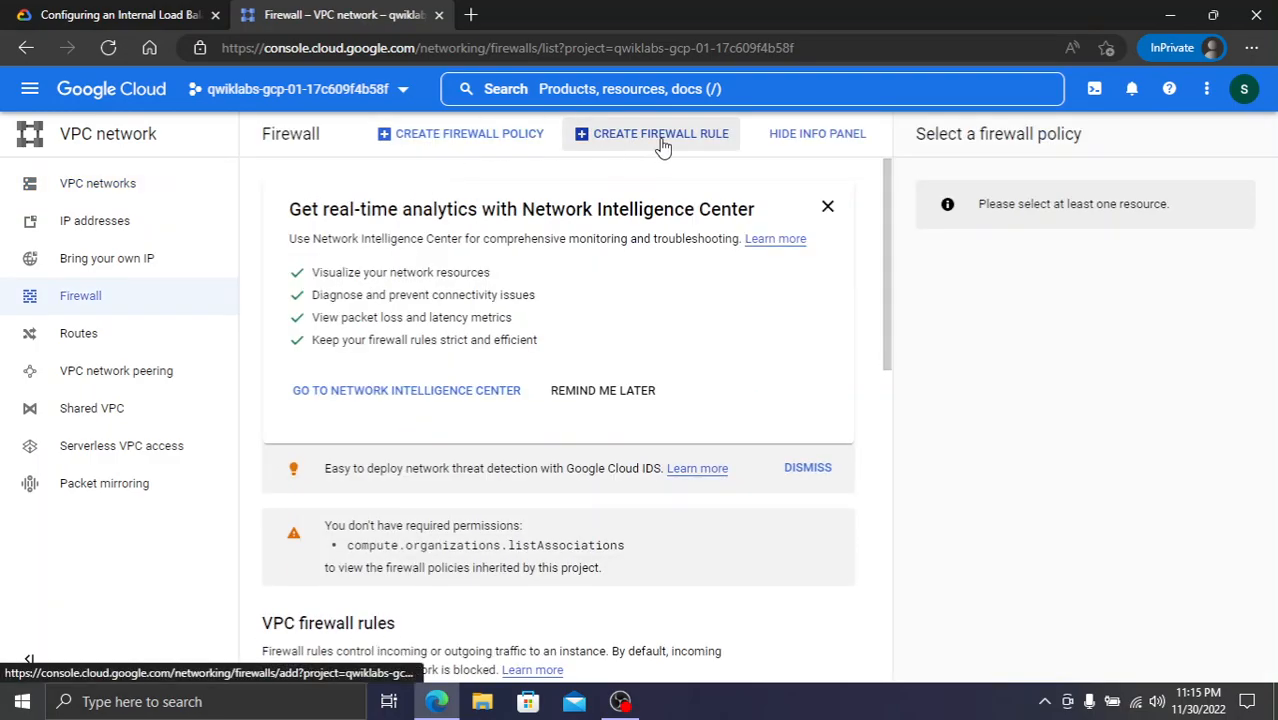
click(660, 140)
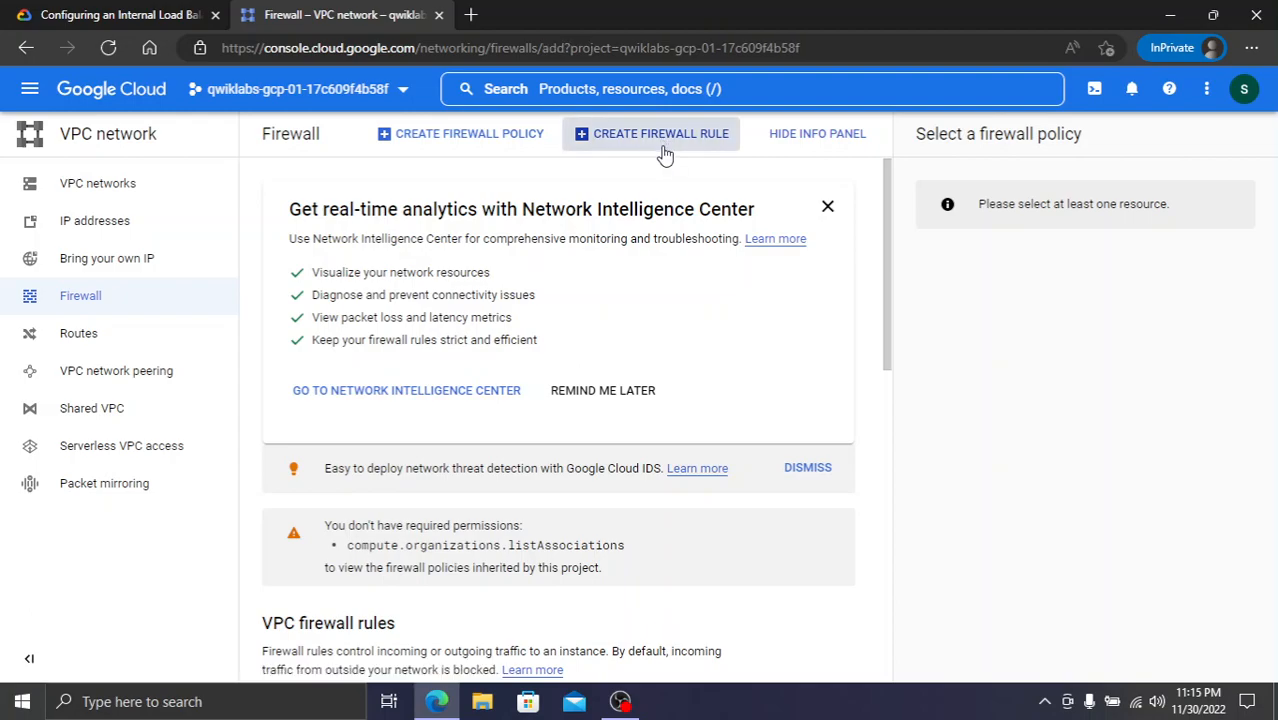
click(377, 252)
text(fw-allow-lb-access)
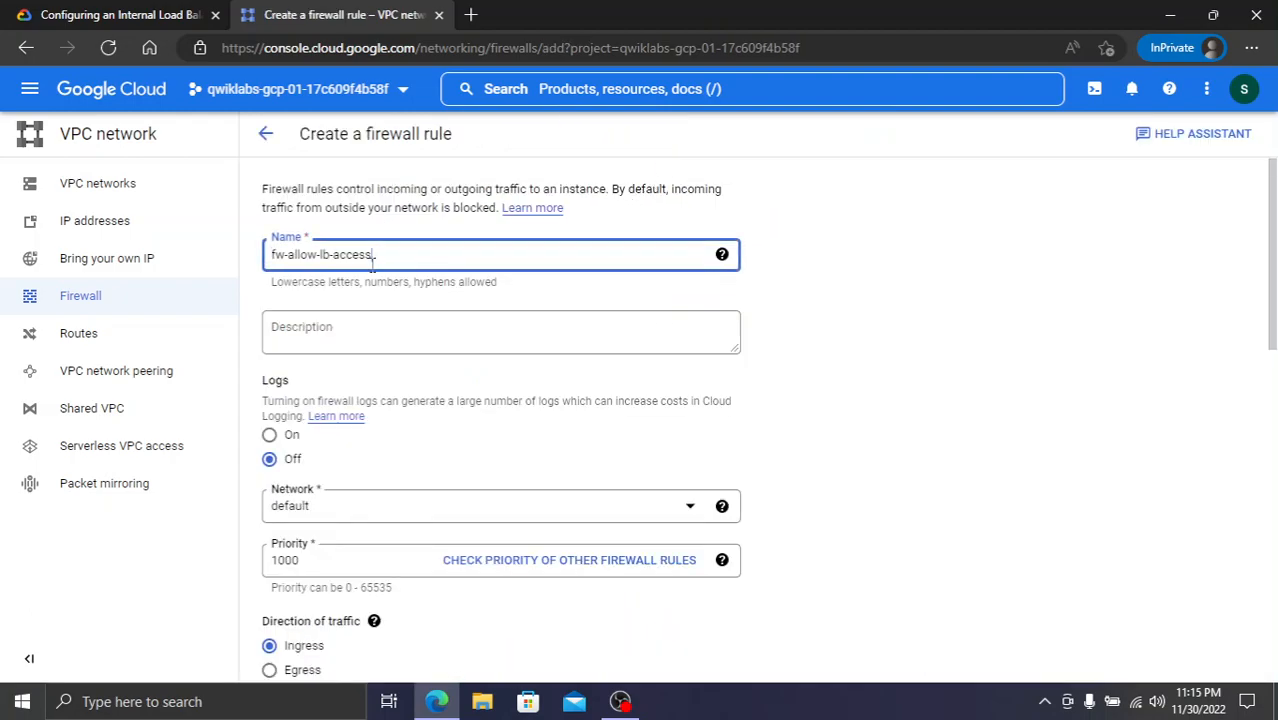
- Check the network in the lab's property table and set the firewall rule's network to my-internal-app
click(150, 14)
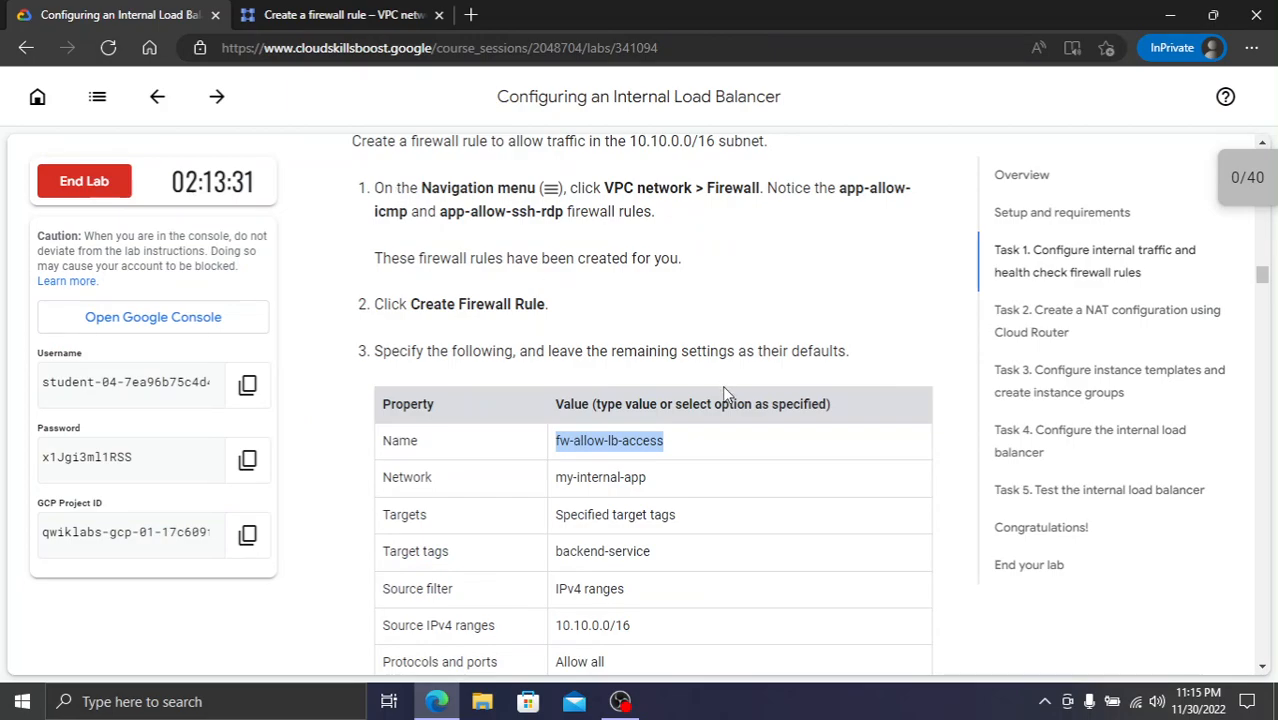
click(380, 8)
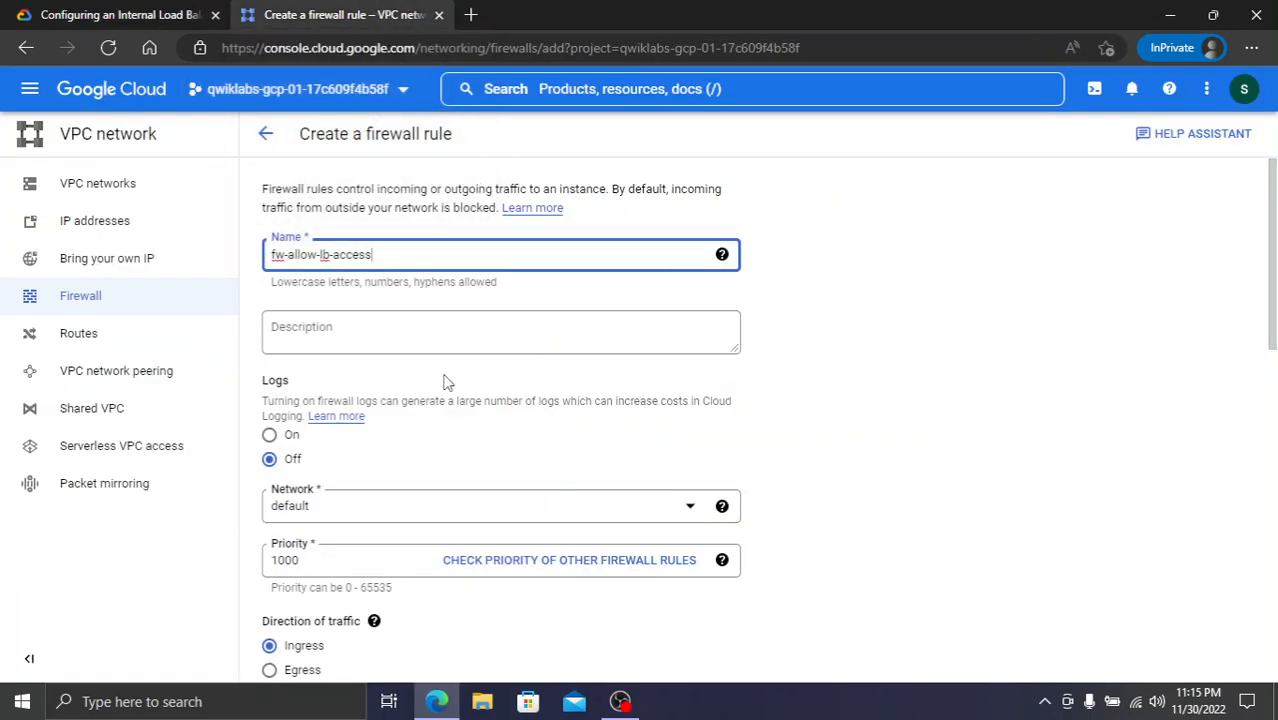
scroll(441, 365, down, 2)
click(419, 343)
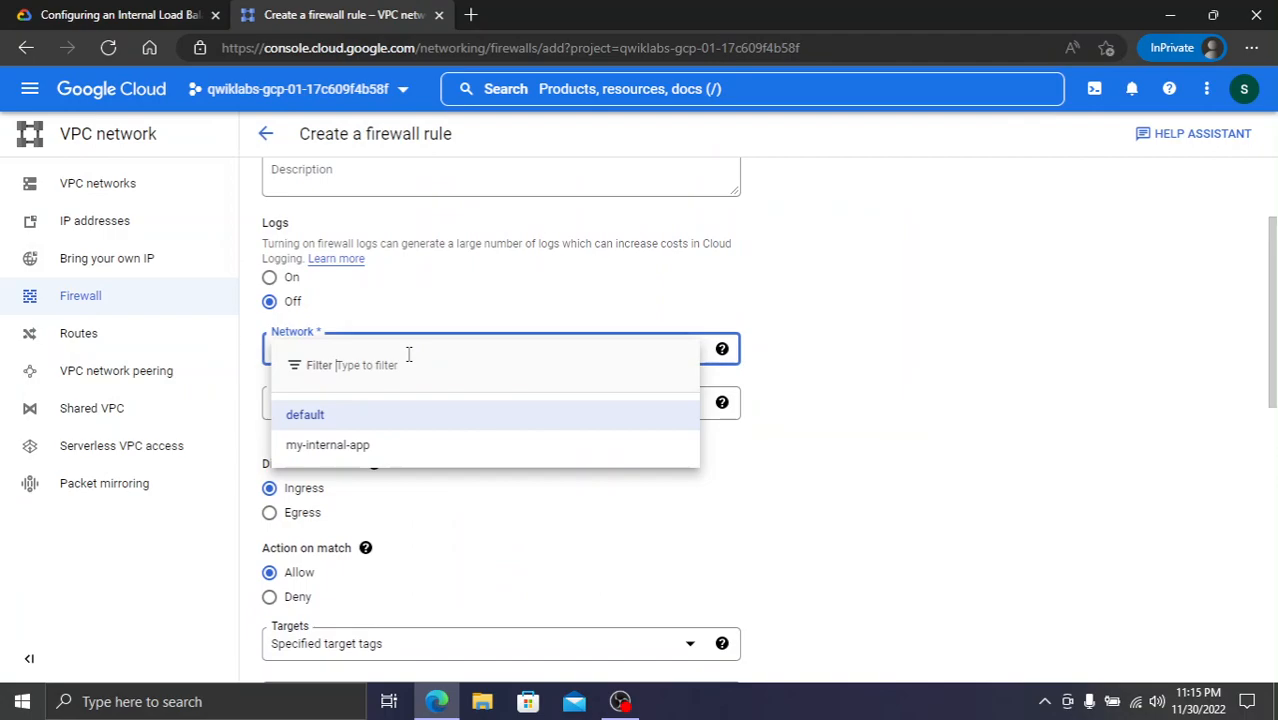
click(365, 445)
- Copy the target tag from the lab's Task 1 table and set the firewall rule's target tag to backend-service
click(124, 8)
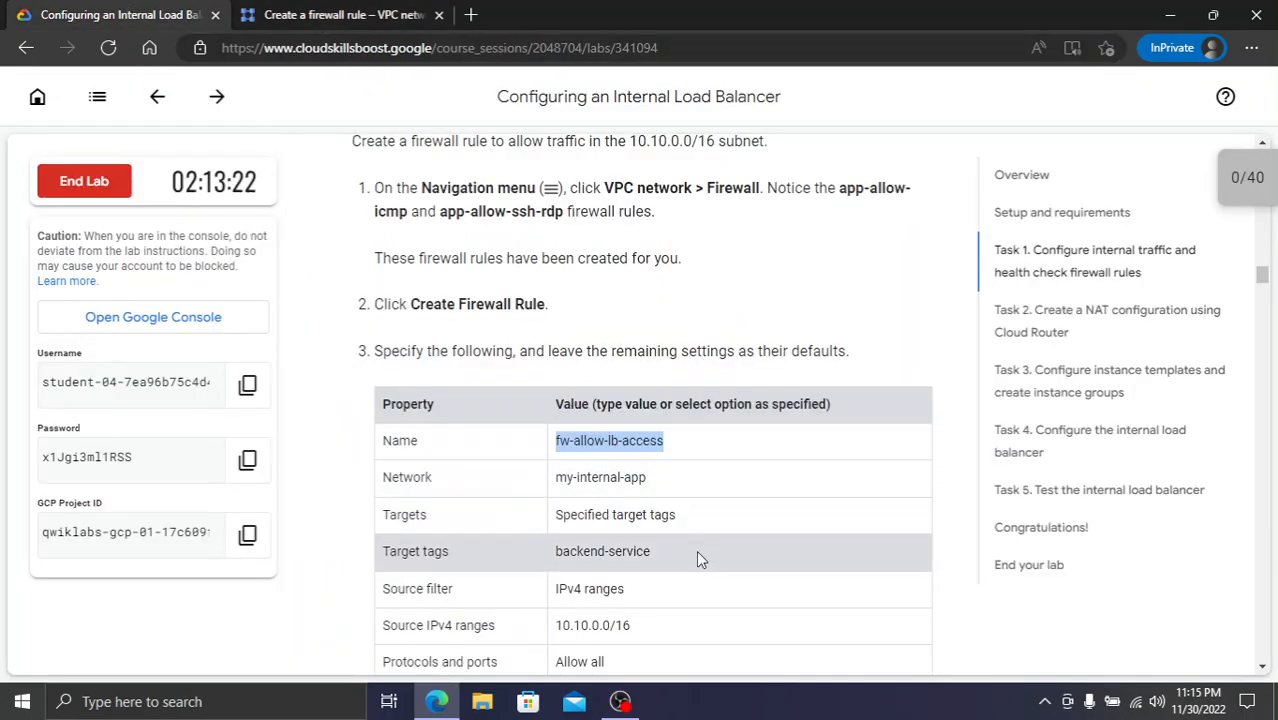
drag(652, 555, 558, 560)
key(ctrl+c)
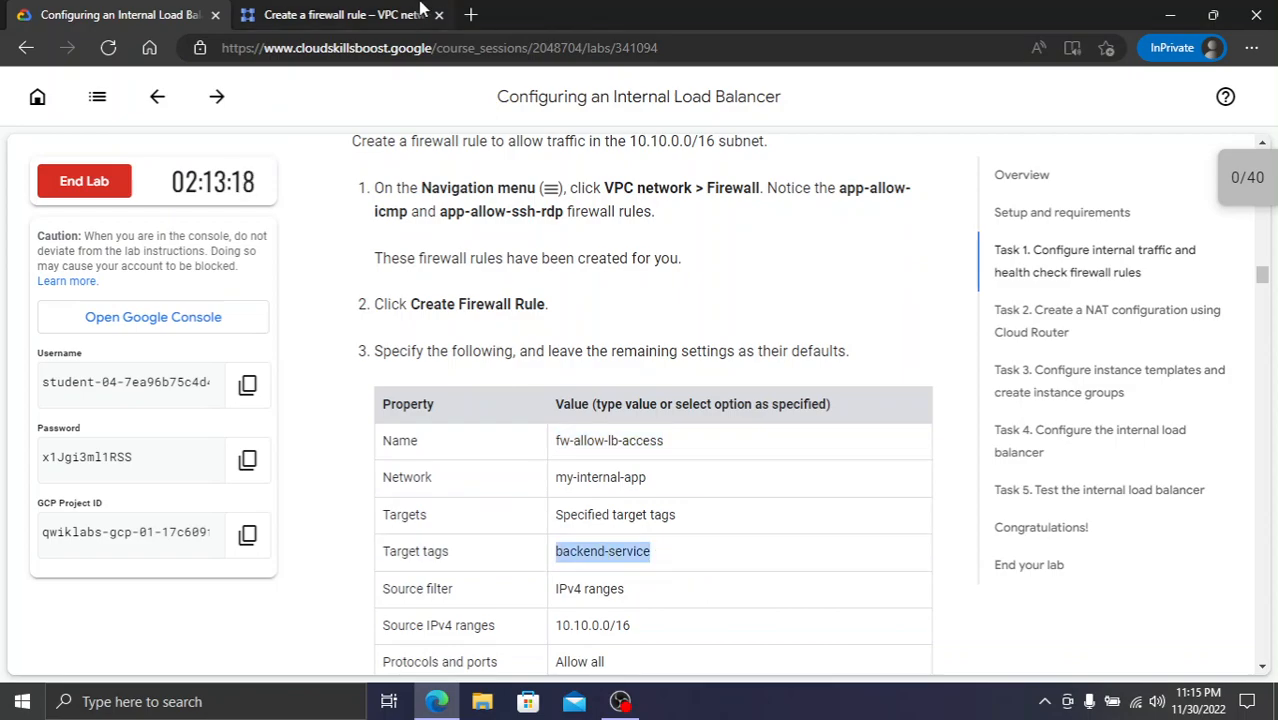
key(ctrl+Tab)
scroll(457, 411, down, 3)
click(397, 553)
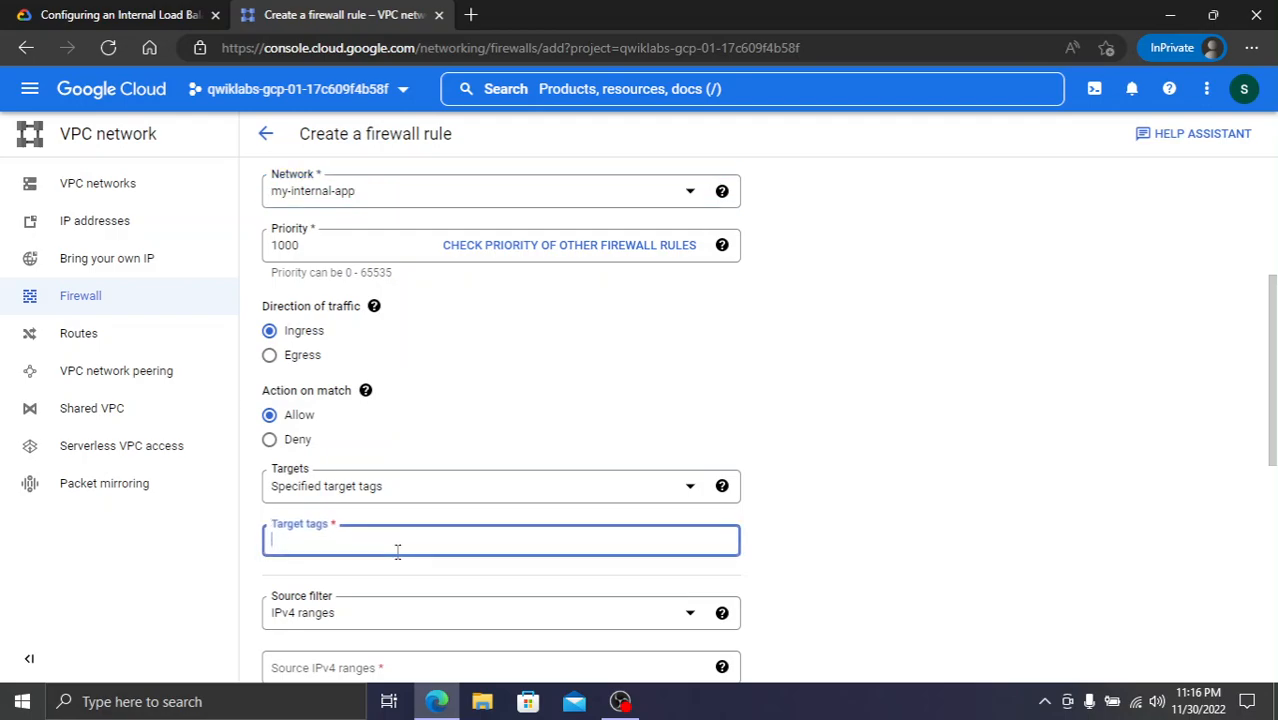
key(ctrl+v)
- Copy the source range from the lab table and set the firewall rule's source IPv4 range to 10.10.0.0/16
click(148, 8)
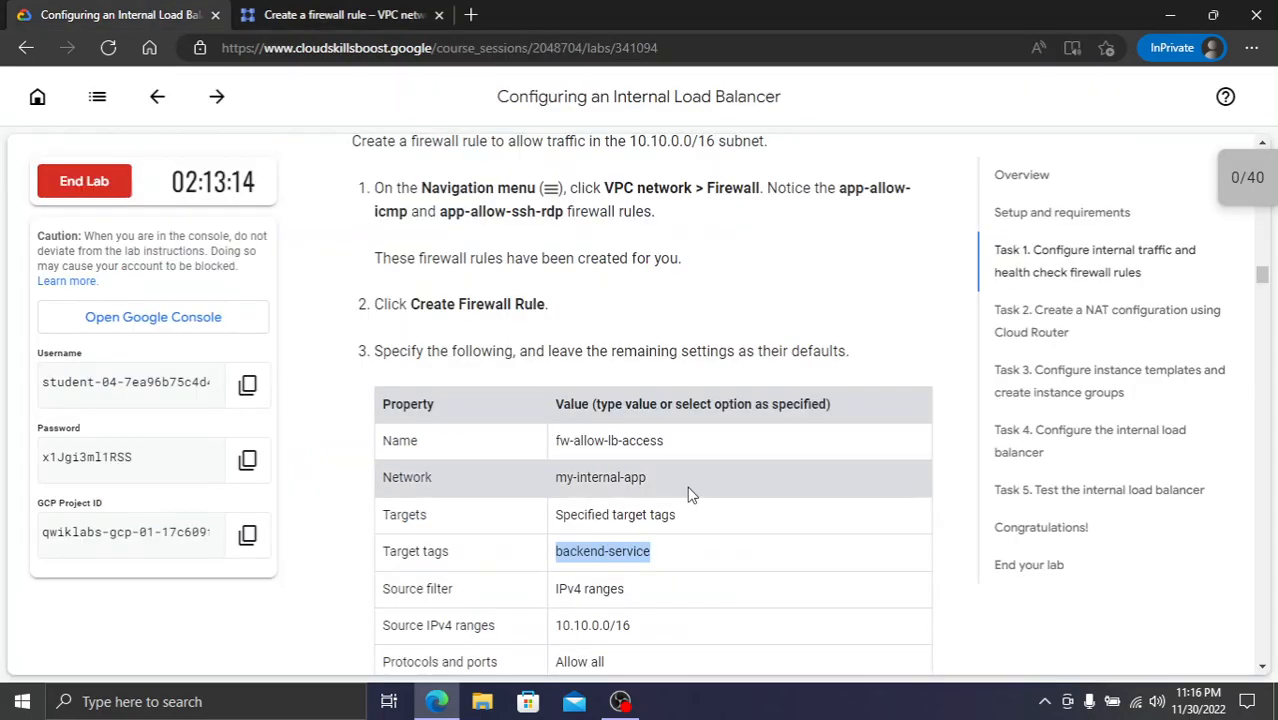
scroll(688, 500, down, 1)
drag(632, 546, 559, 545)
key(ctrl+c)
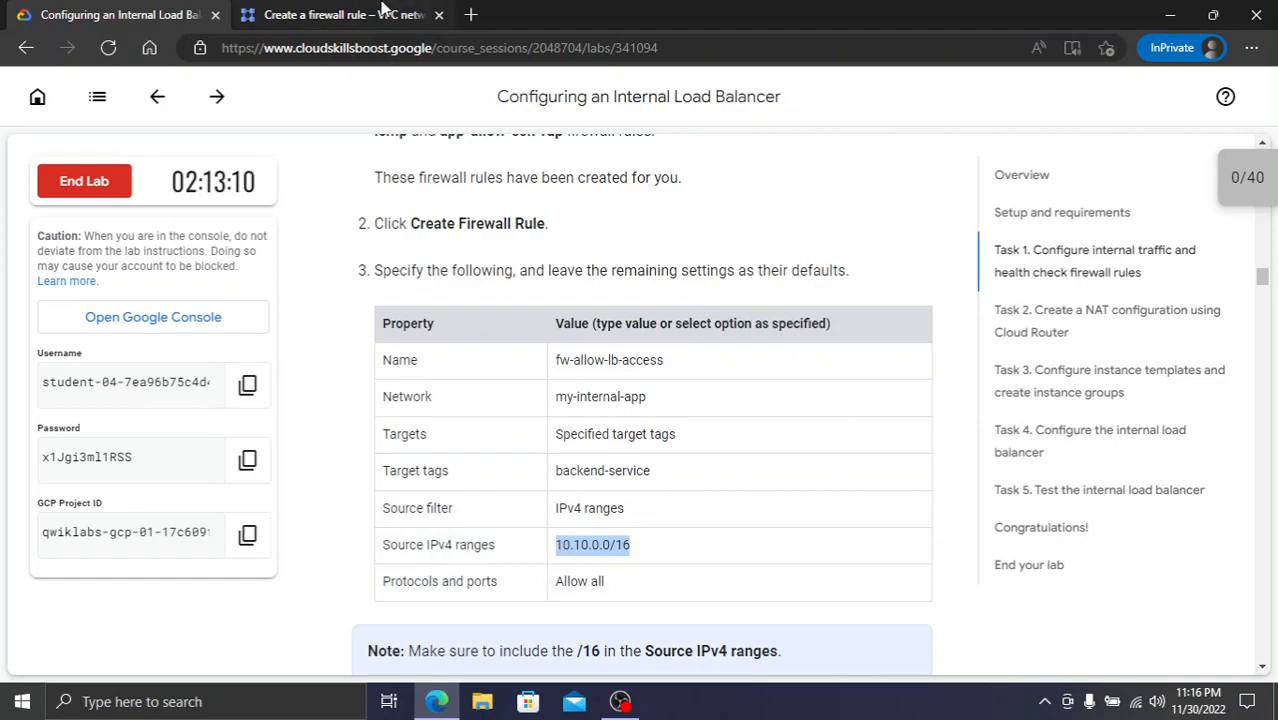
click(335, 14)
scroll(430, 400, down, 1)
click(365, 511)
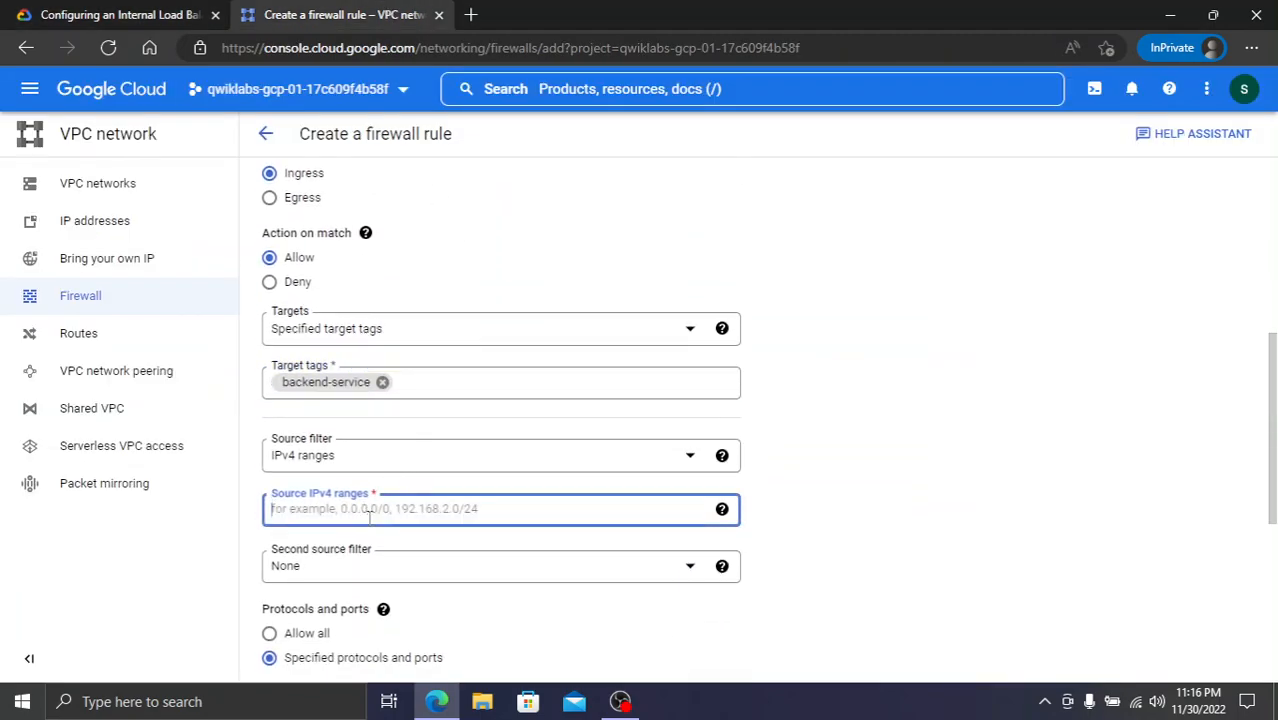
key(ctrl+v)
- Check the lab's protocol setting, allow all protocols and ports in the rule, and create it
click(170, 12)
scroll(632, 437, down, 1)
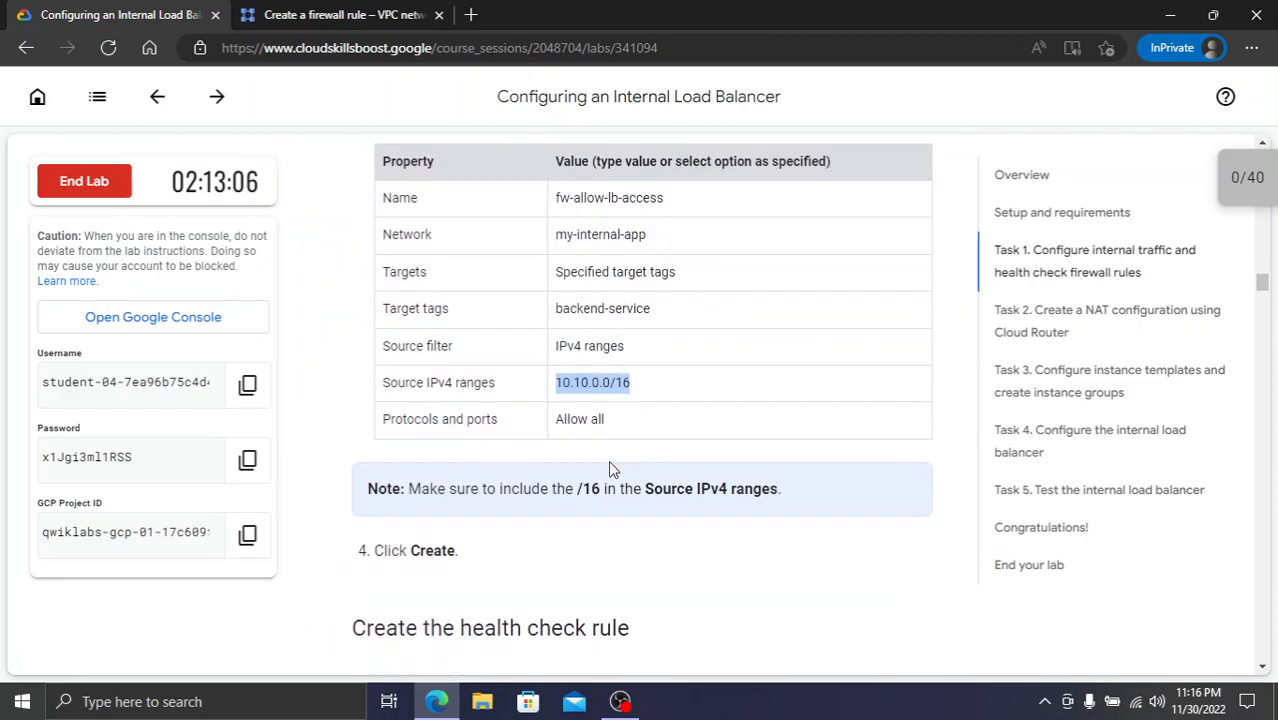
click(375, 8)
scroll(393, 390, down, 1)
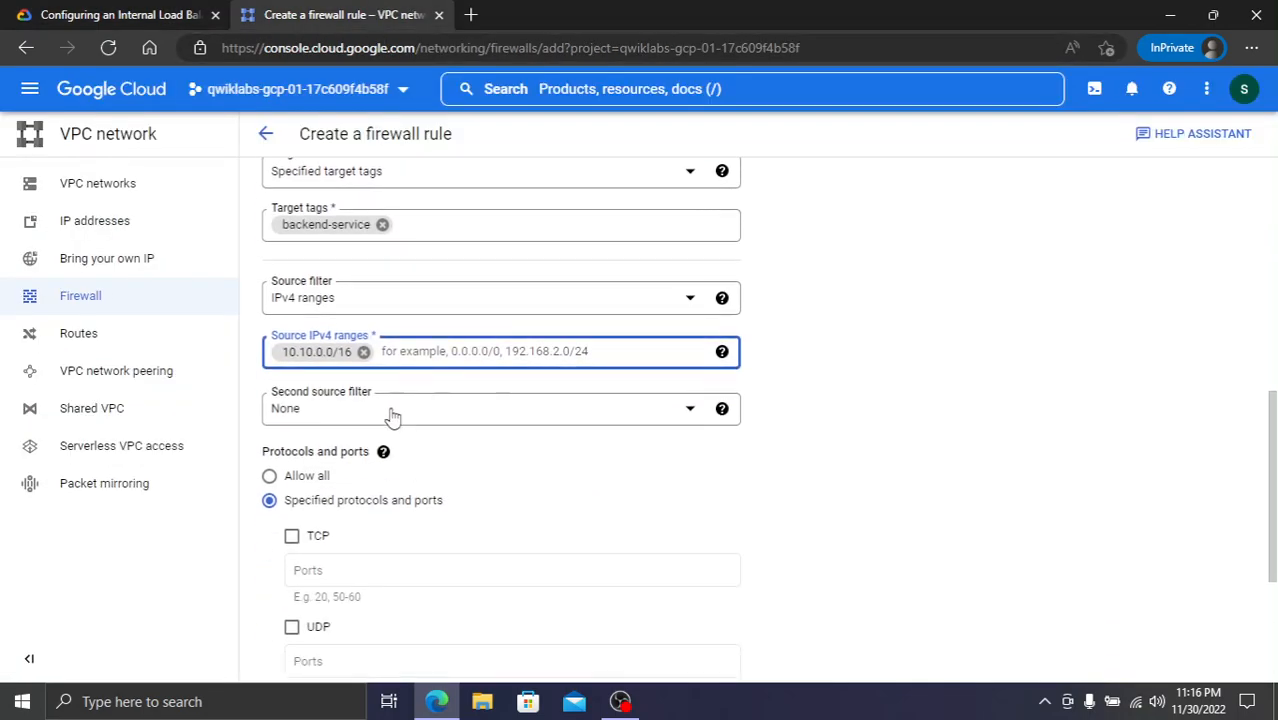
scroll(432, 446, down, 1)
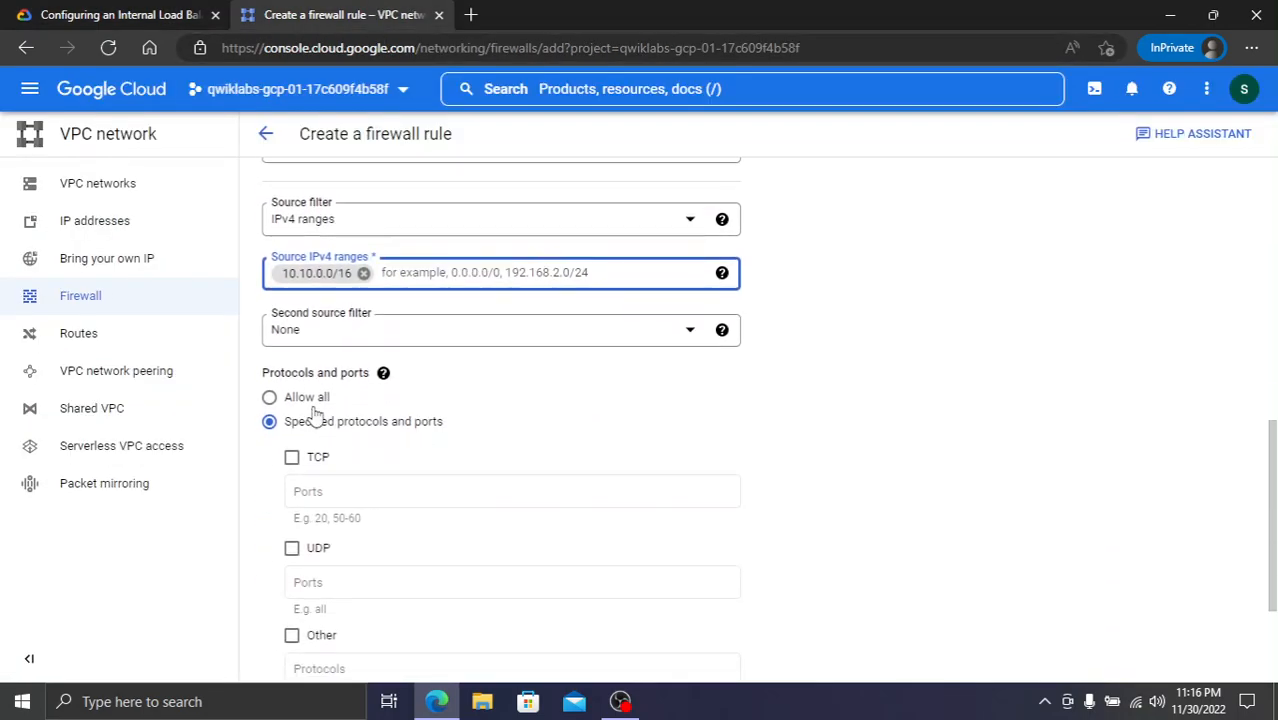
click(312, 400)
click(191, 10)
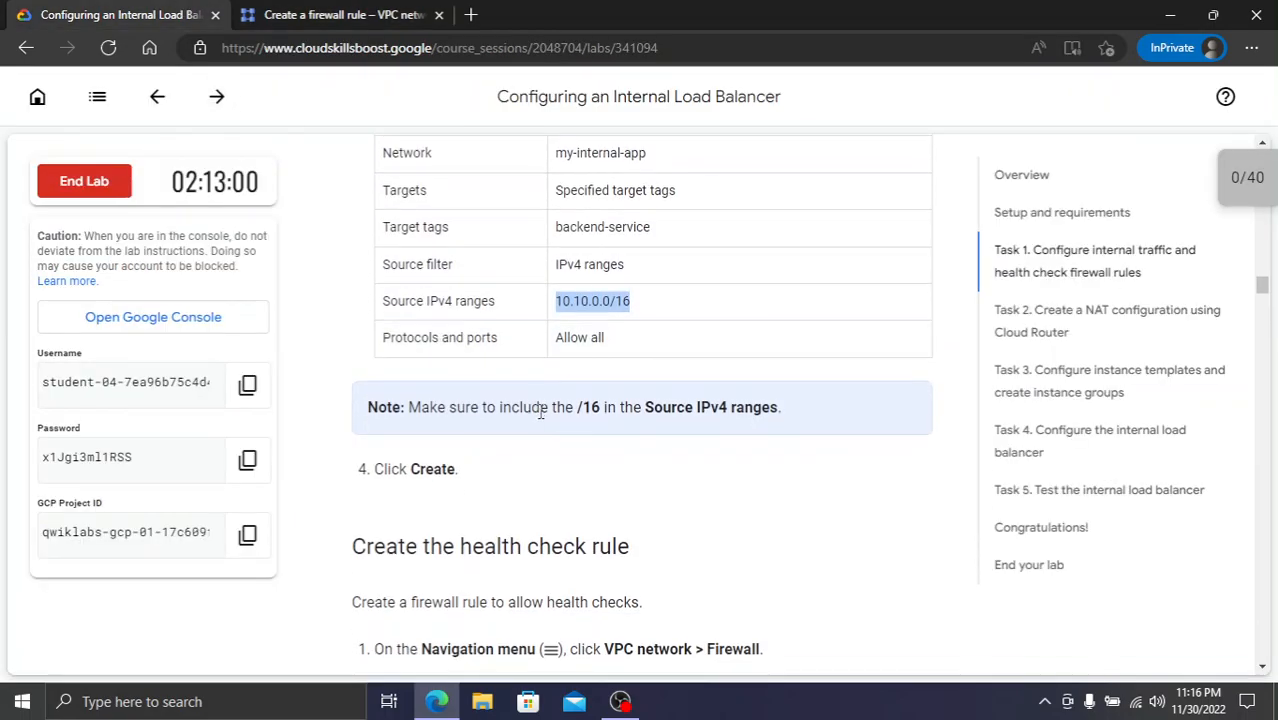
scroll(435, 274, down, 1)
click(355, 14)
click(303, 577)
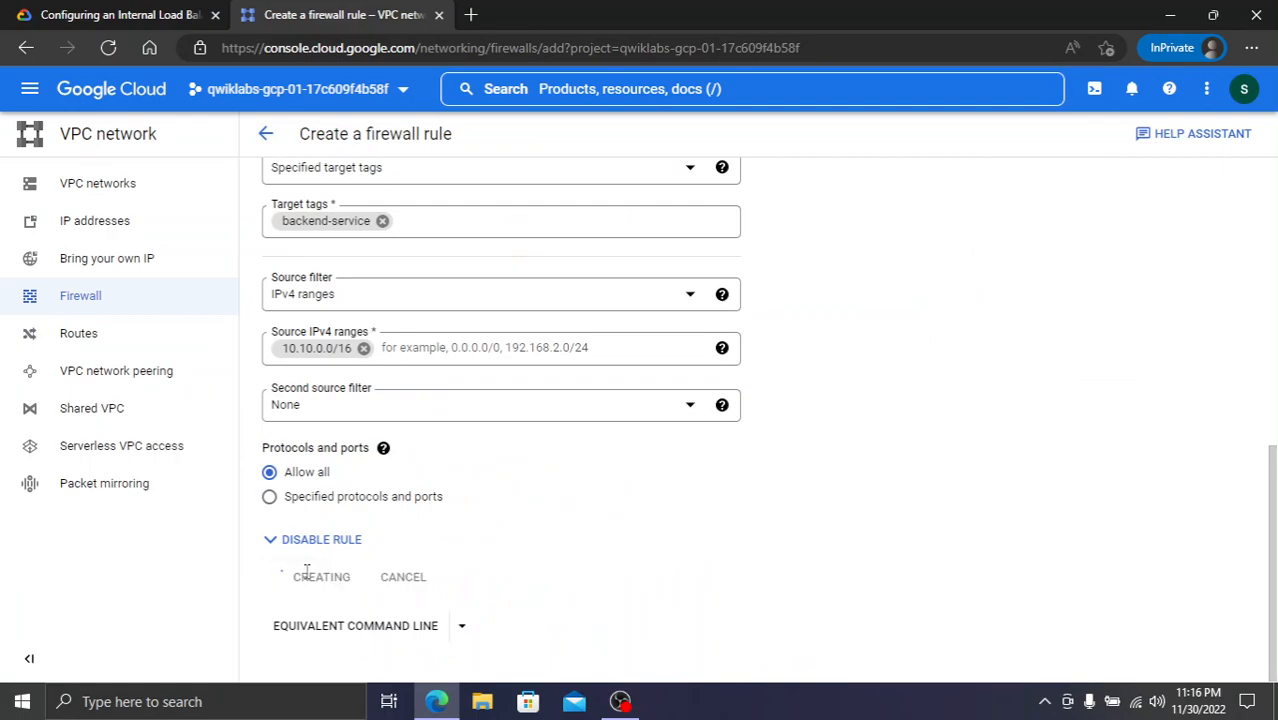
- Copy the name from the lab's health check rule table and start a new firewall rule named fw-allow-health-checks
click(130, 12)
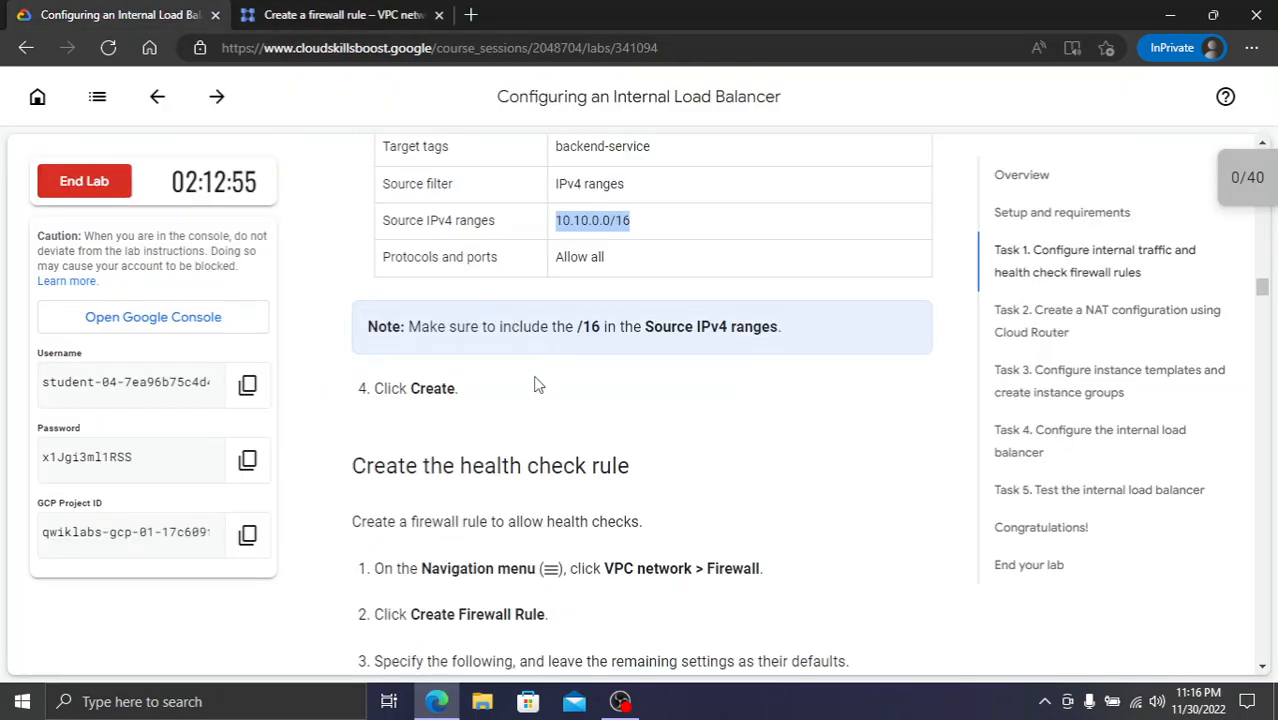
scroll(535, 387, down, 1)
scroll(540, 390, down, 1)
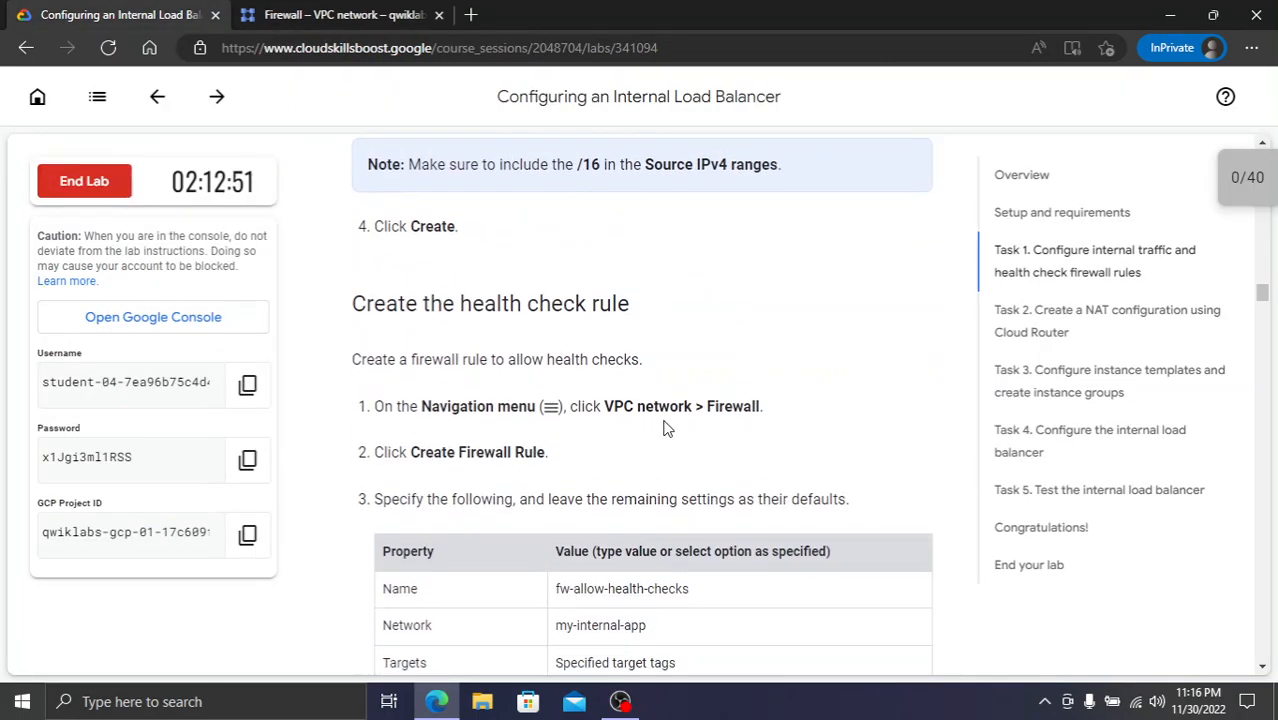
scroll(510, 483, down, 2)
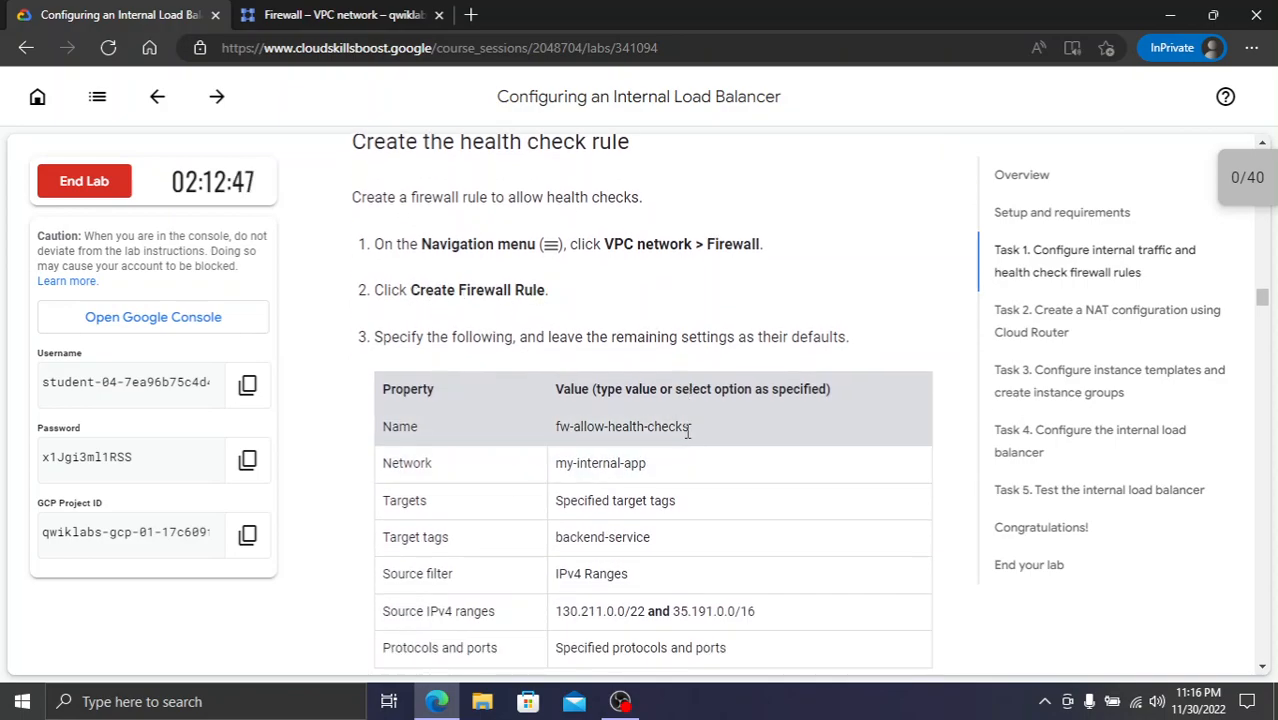
drag(688, 426, 554, 427)
key(ctrl+c)
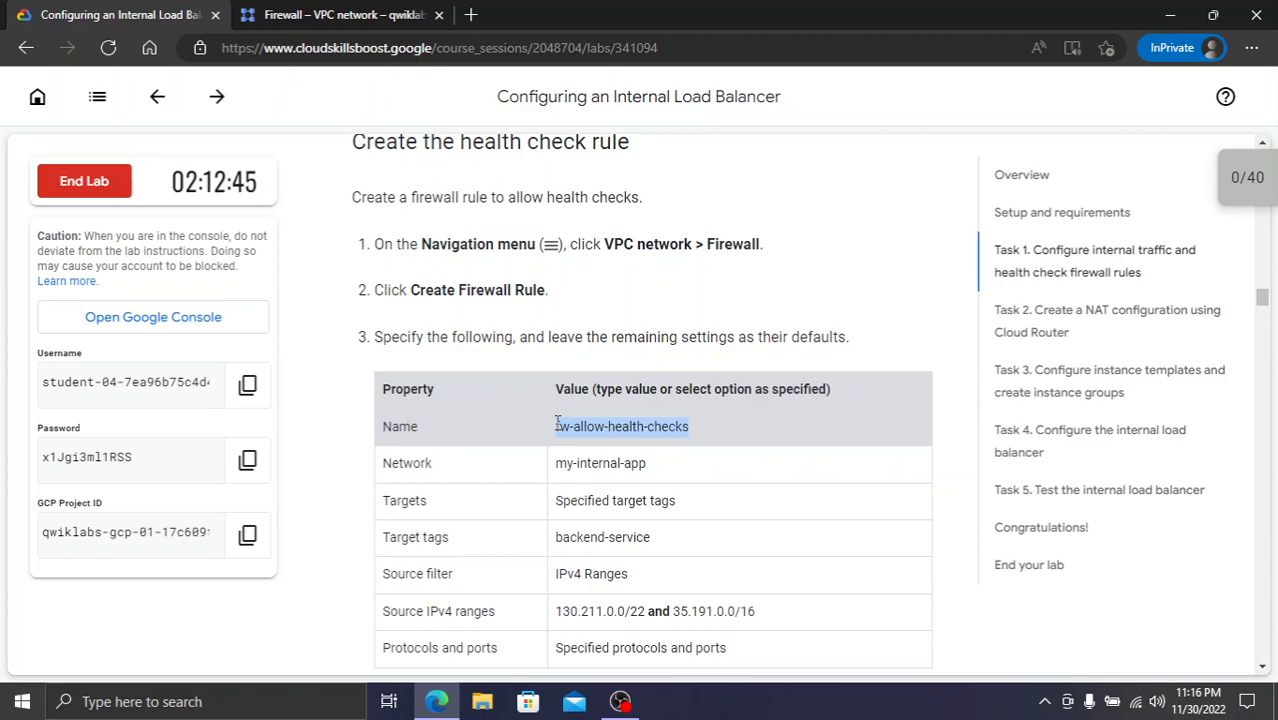
click(383, 14)
click(633, 149)
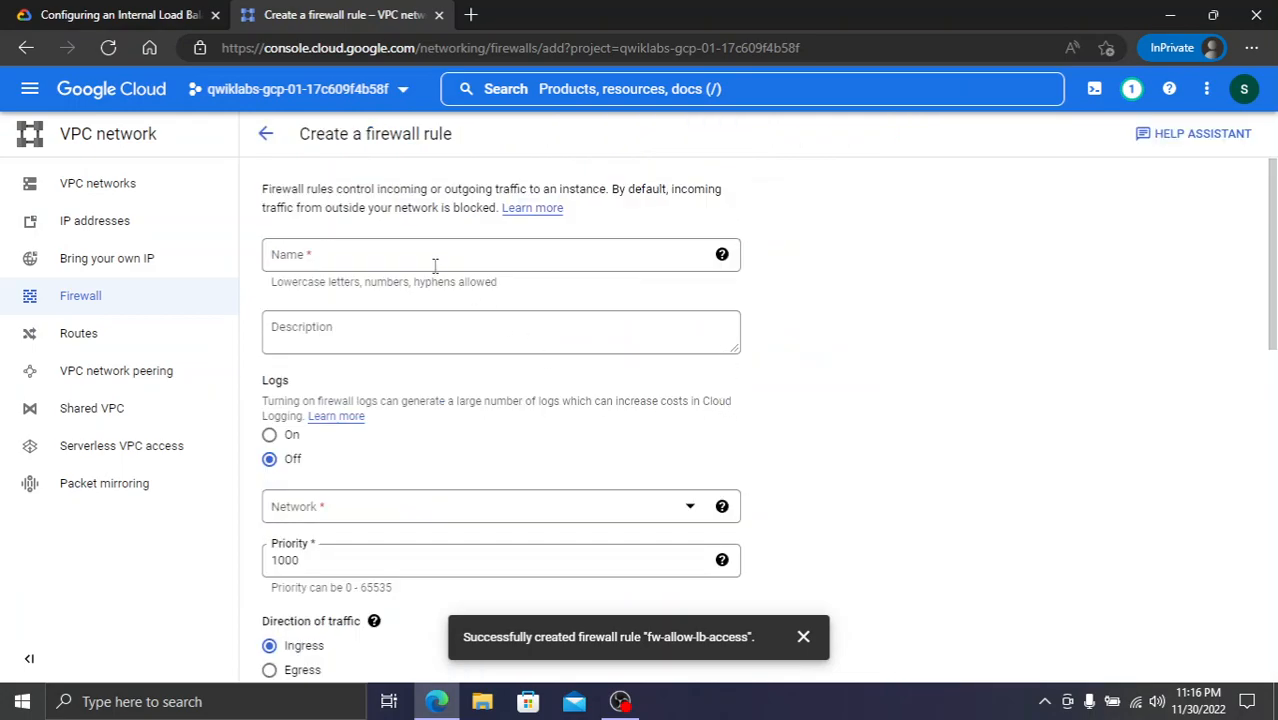
click(436, 265)
key(ctrl+v)
- Set the health check rule's network to my-internal-app and its target tag to backend-service, copied from the lab table
click(131, 12)
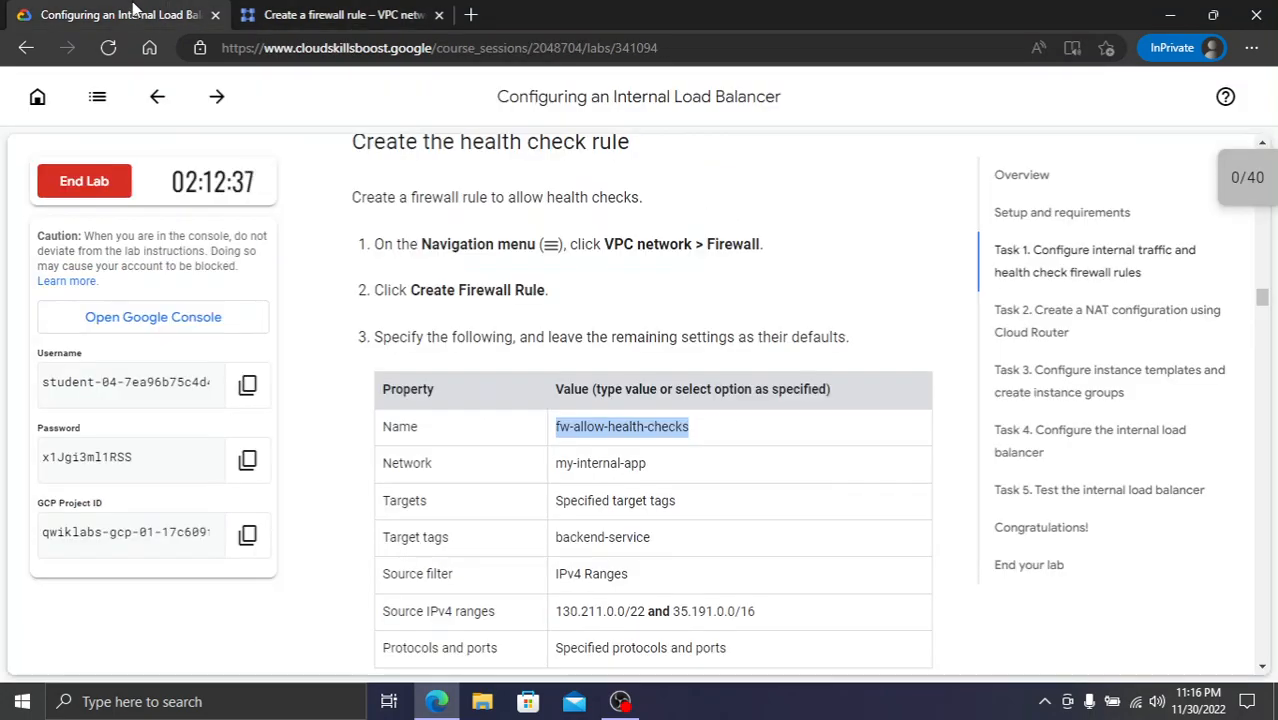
mouse_move(686, 503)
mouse_down()
mouse_move(612, 502)
mouse_move(553, 537)
mouse_up()
key(ctrl+c)
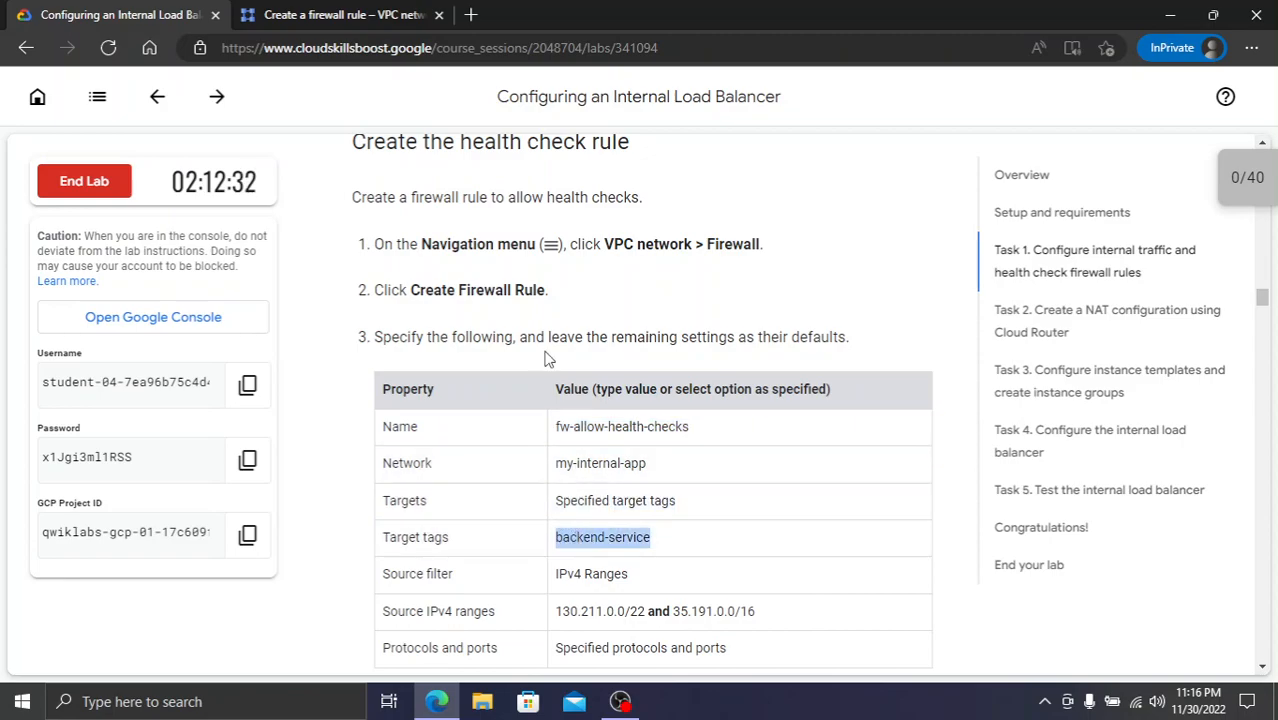
click(357, 14)
scroll(430, 420, down, 2)
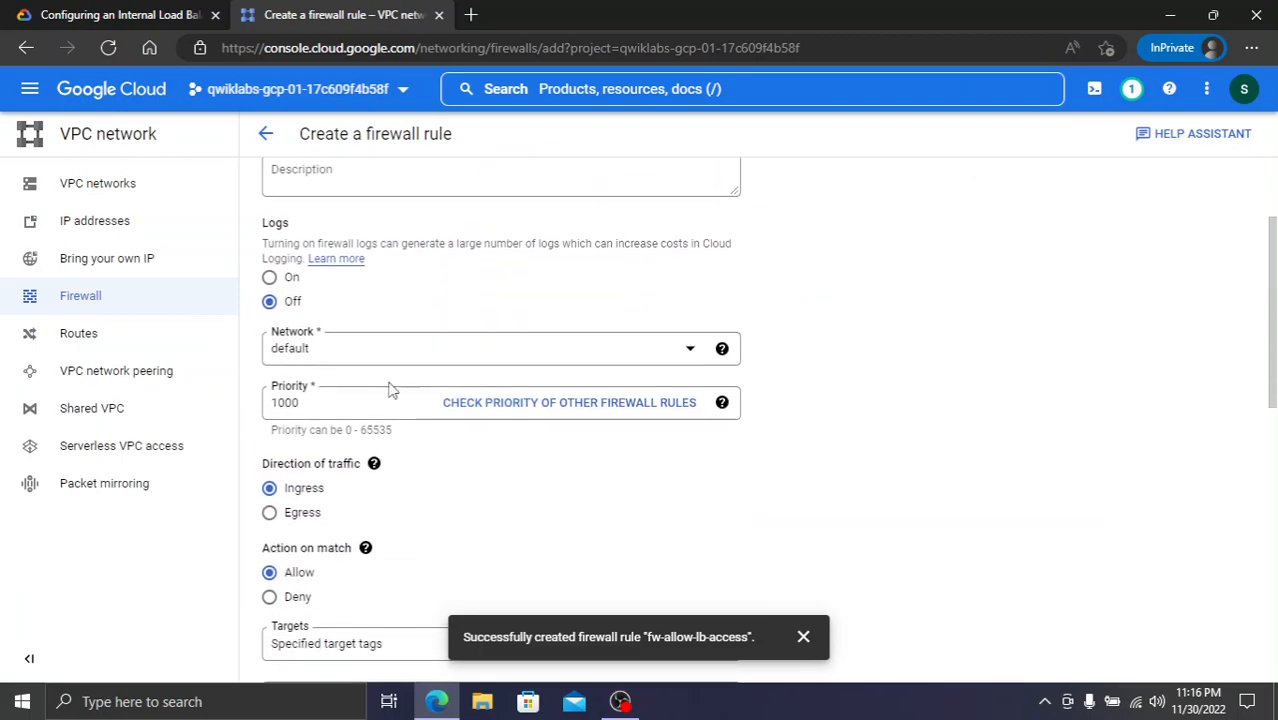
click(362, 350)
click(367, 447)
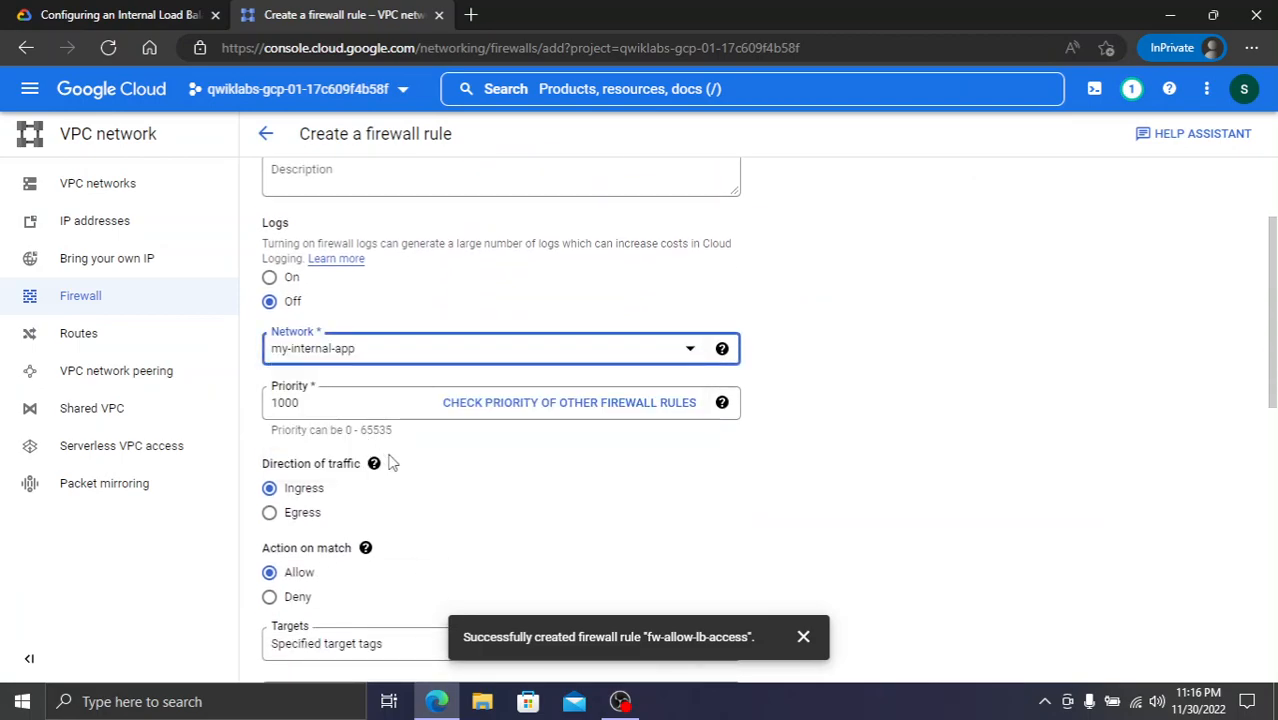
scroll(399, 465, down, 2)
click(379, 540)
key(ctrl+v)
- Copy the first source range from the lab table and enter 130.211.0.0/22 as the health check rule's source IPv4 range
click(130, 10)
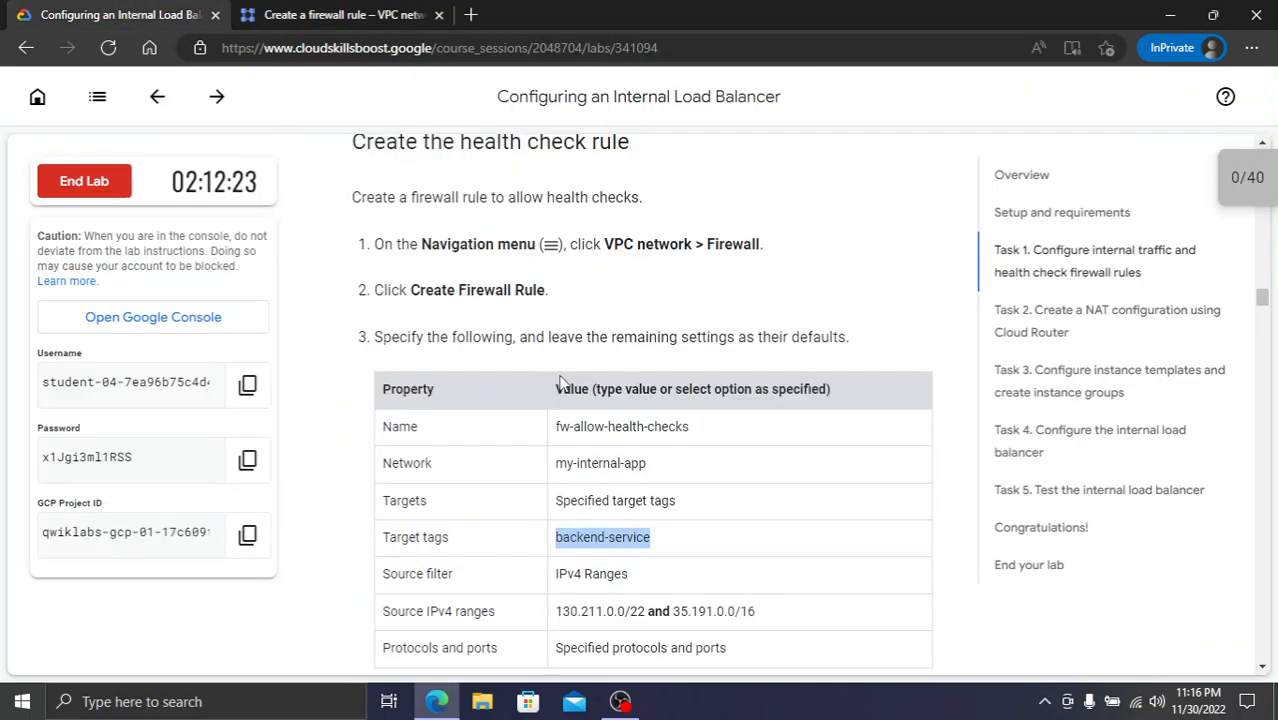
scroll(609, 472, down, 2)
drag(647, 450, 555, 448)
key(ctrl+c)
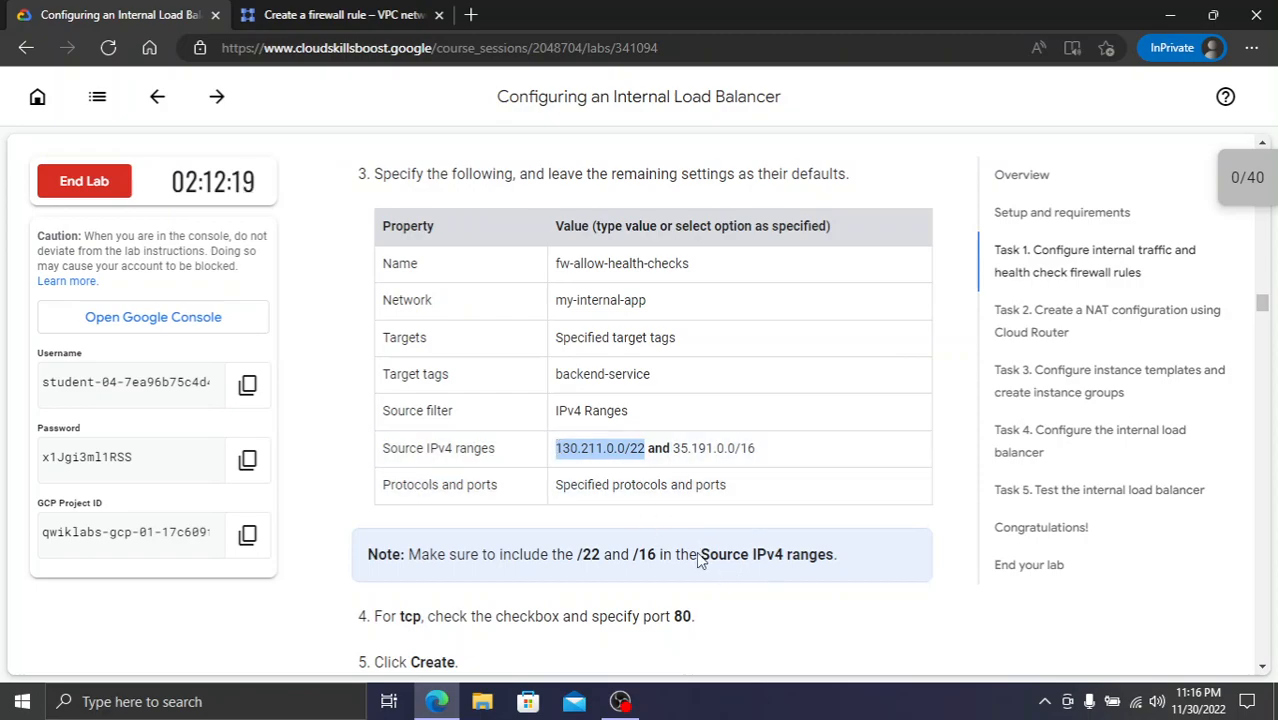
click(385, 12)
scroll(437, 448, down, 3)
click(322, 512)
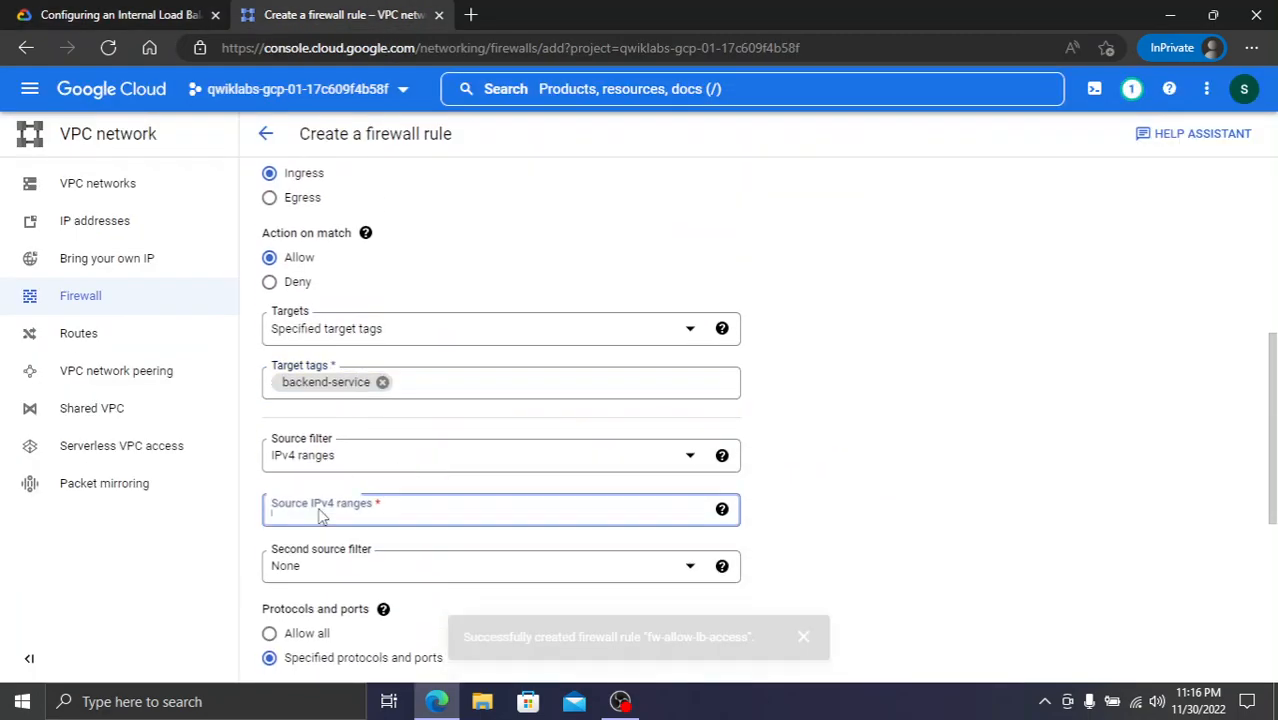
key(ctrl+v)
- Copy the second source range from the lab table and add 35.191.0.0/16 to the health check rule's source IPv4 ranges
click(120, 14)
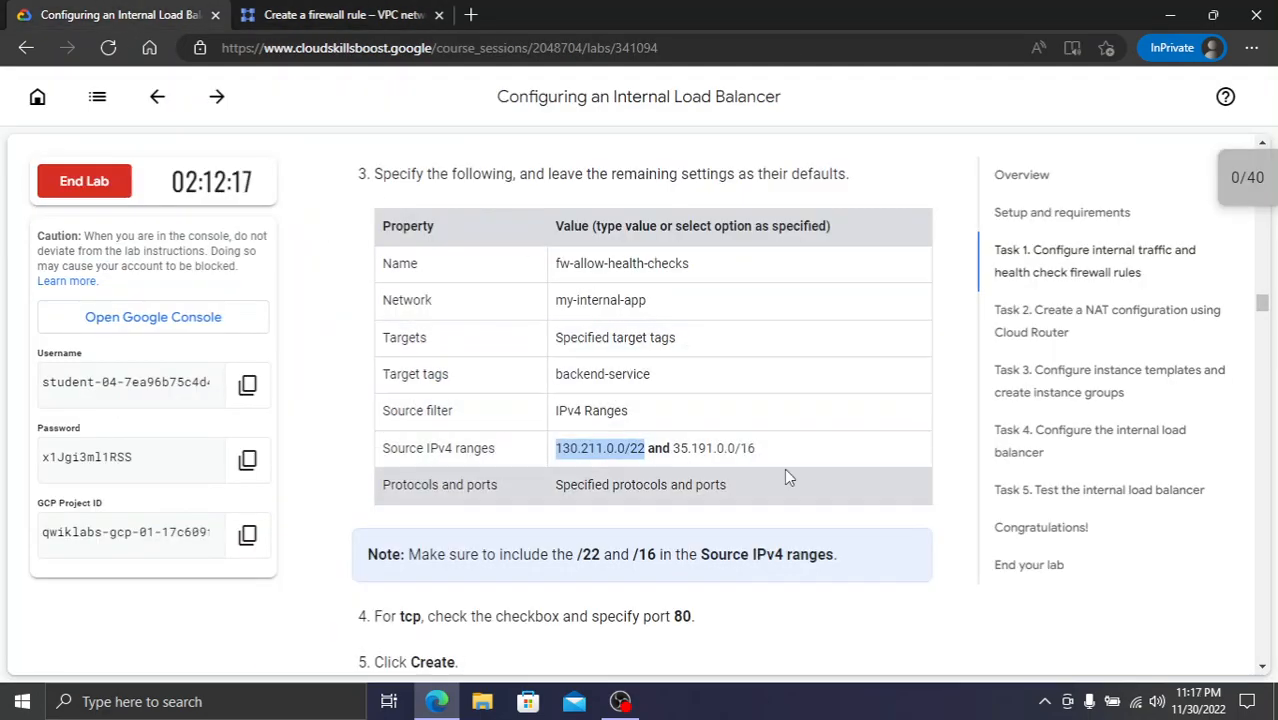
drag(757, 449, 709, 448)
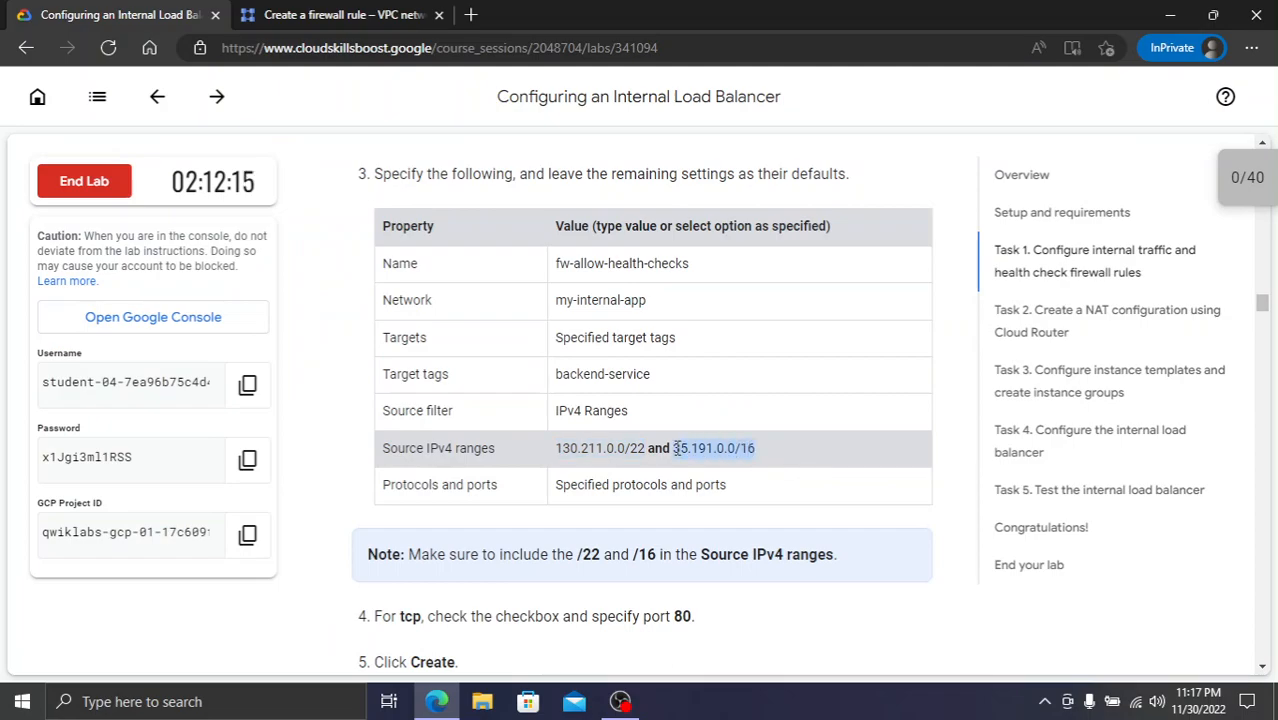
key(ctrl+c)
click(425, 14)
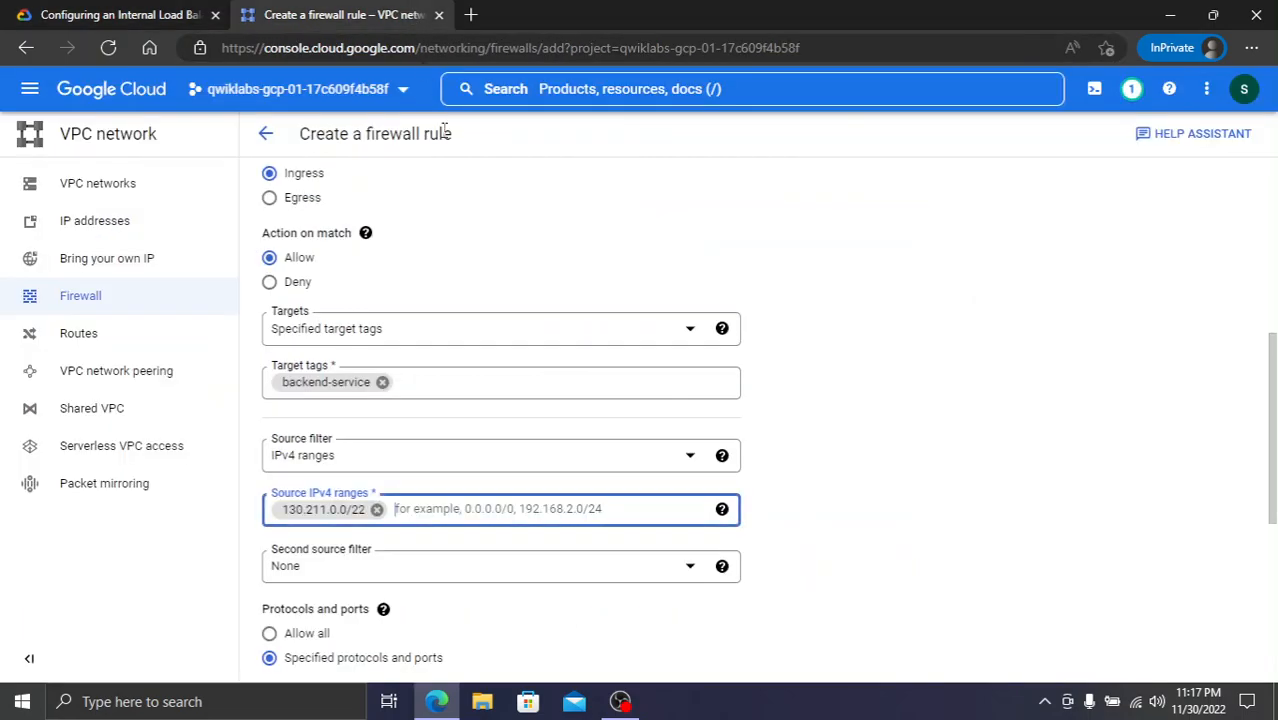
key(ctrl+v)
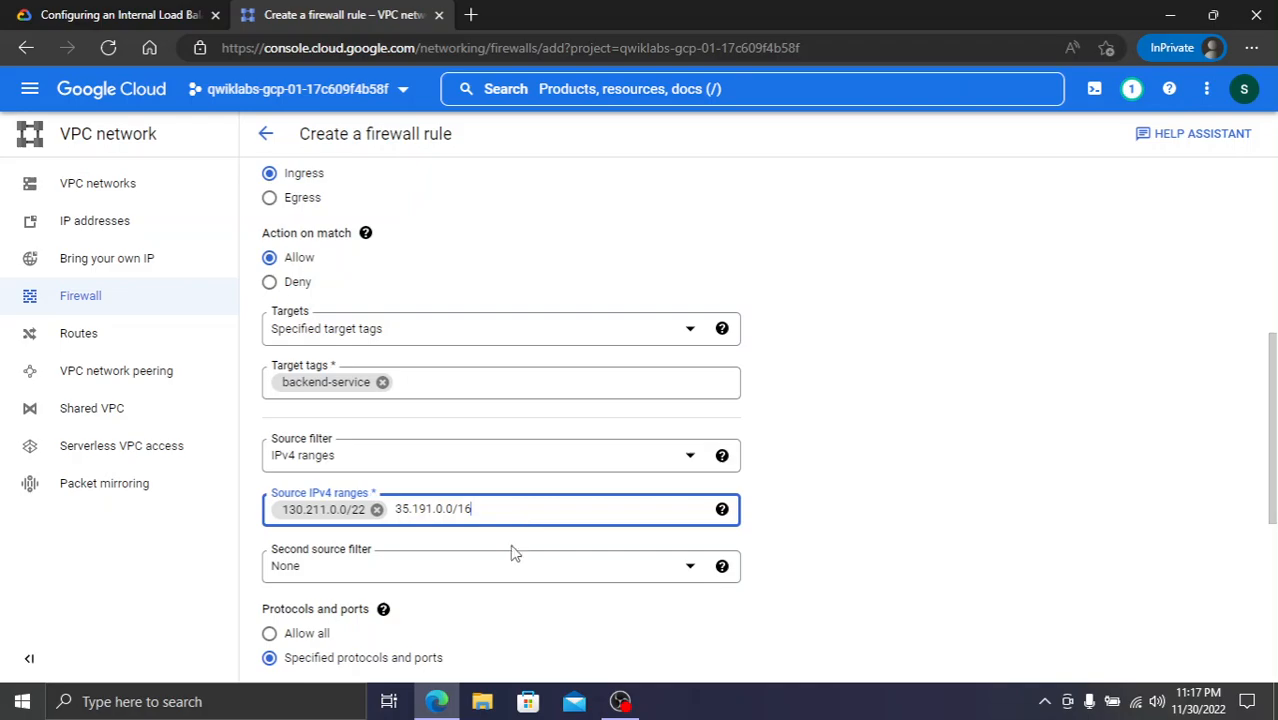
- Check the lab's port instruction and enable TCP with port 80 in the health check rule
click(190, 22)
scroll(610, 460, down, 1)
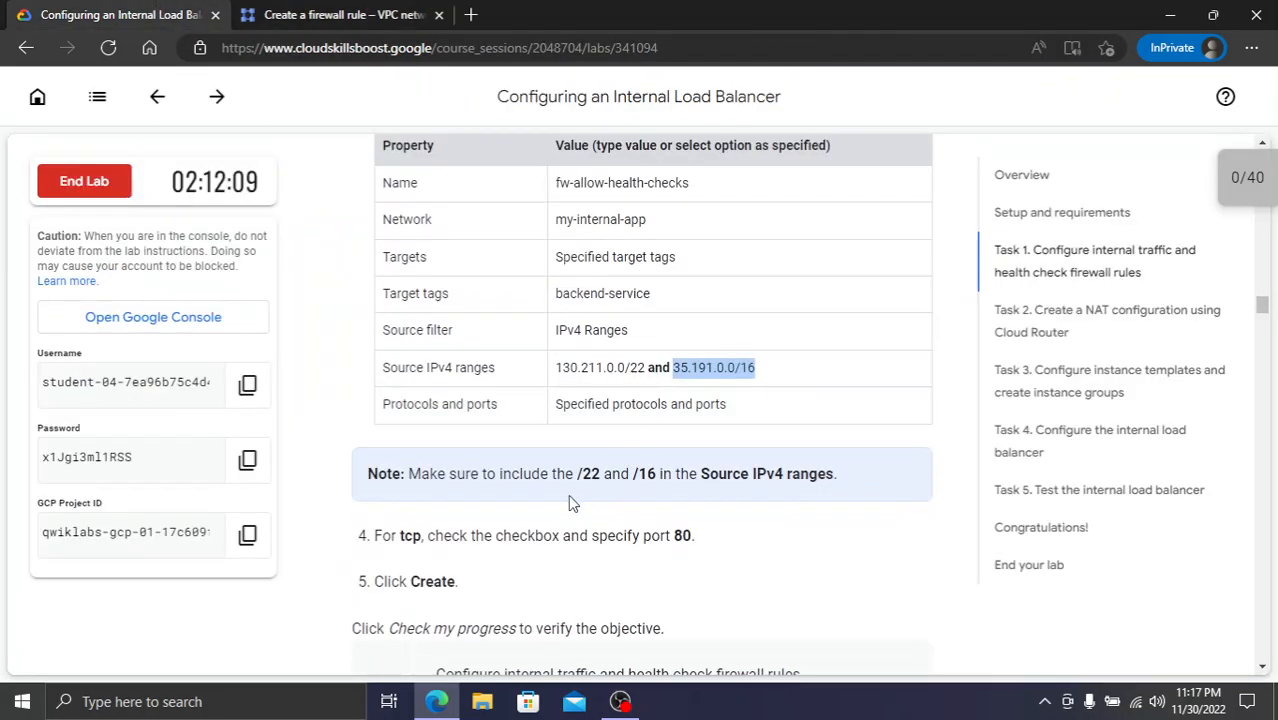
scroll(530, 536, down, 1)
click(352, 13)
scroll(389, 533, down, 2)
scroll(370, 533, down, 2)
click(291, 378)
click(325, 412)
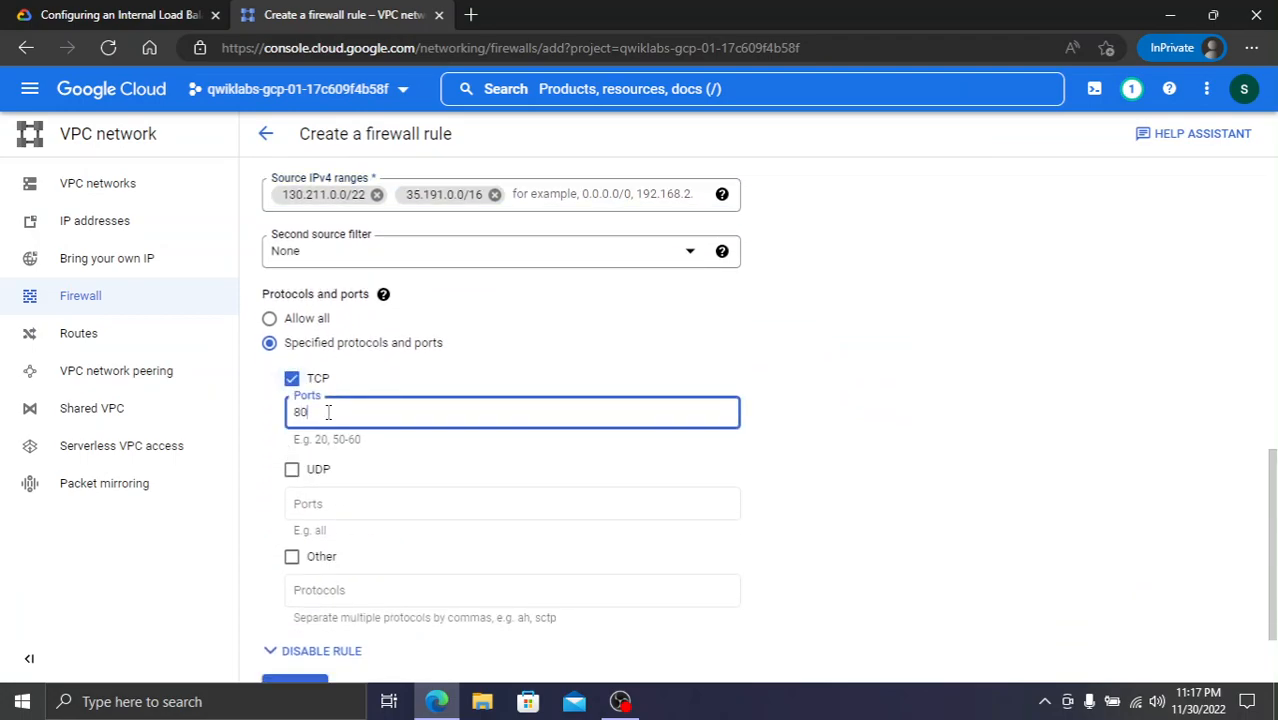
- Recheck the lab instructions and create the fw-allow-health-checks firewall rule
click(210, 22)
click(352, 13)
scroll(363, 485, down, 1)
click(305, 581)
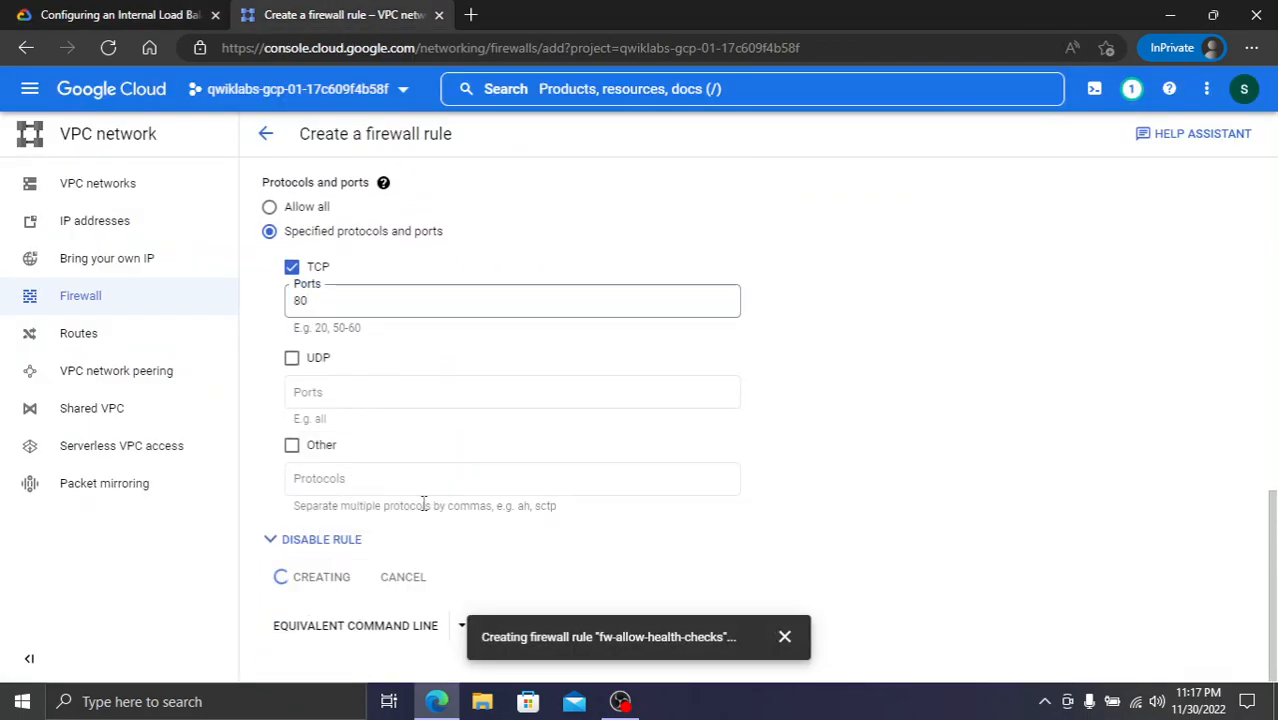
- Run the lab's progress check for the internal traffic and health check firewall rules objective
click(165, 12)
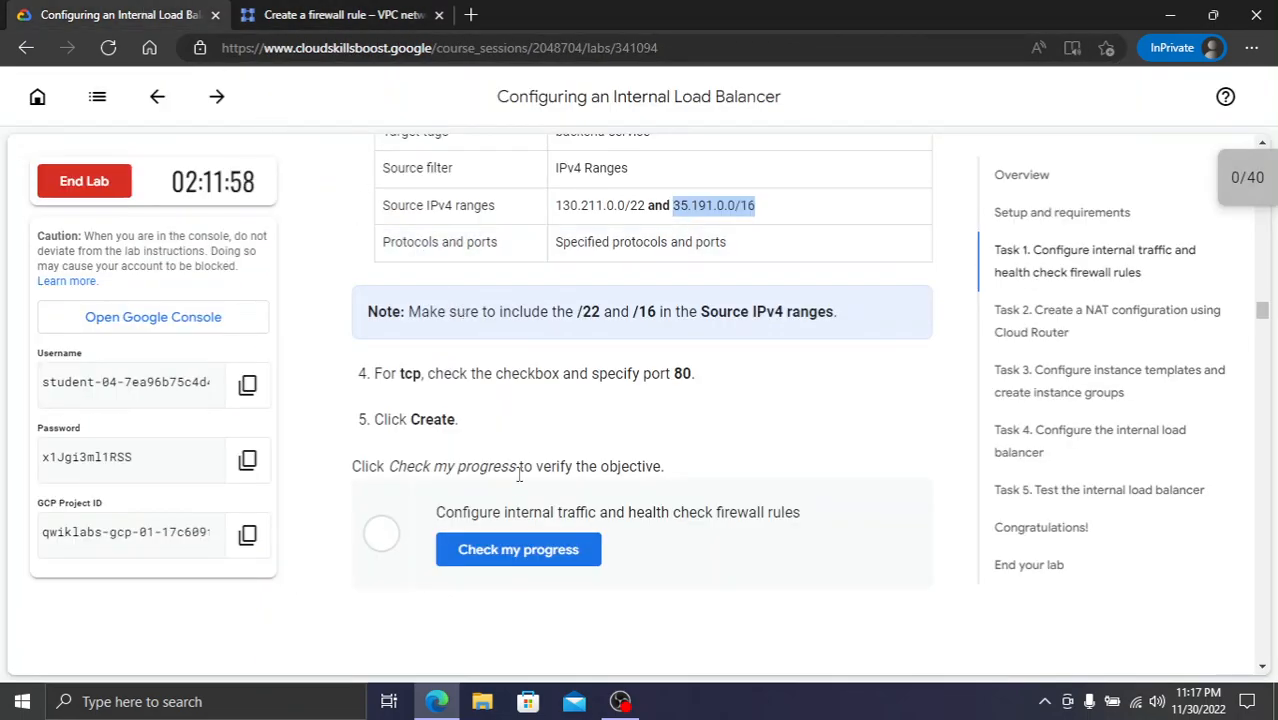
click(515, 550)
click(347, 12)
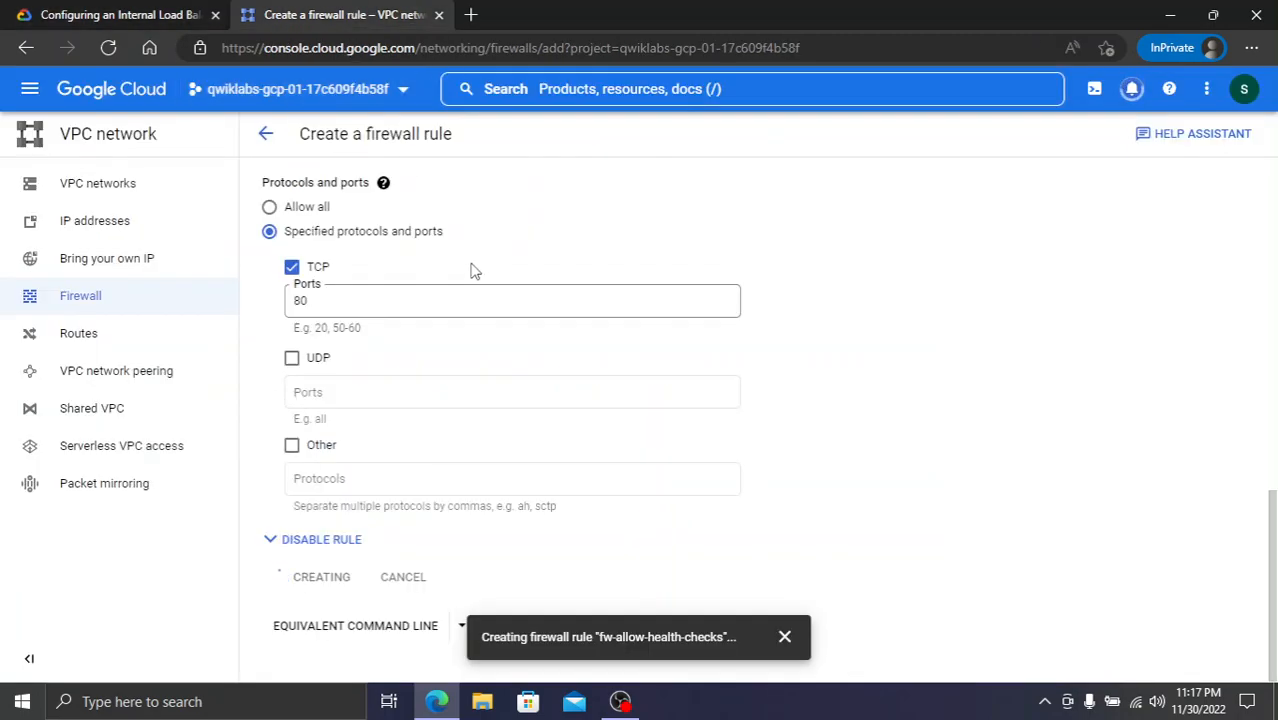
click(90, 12)
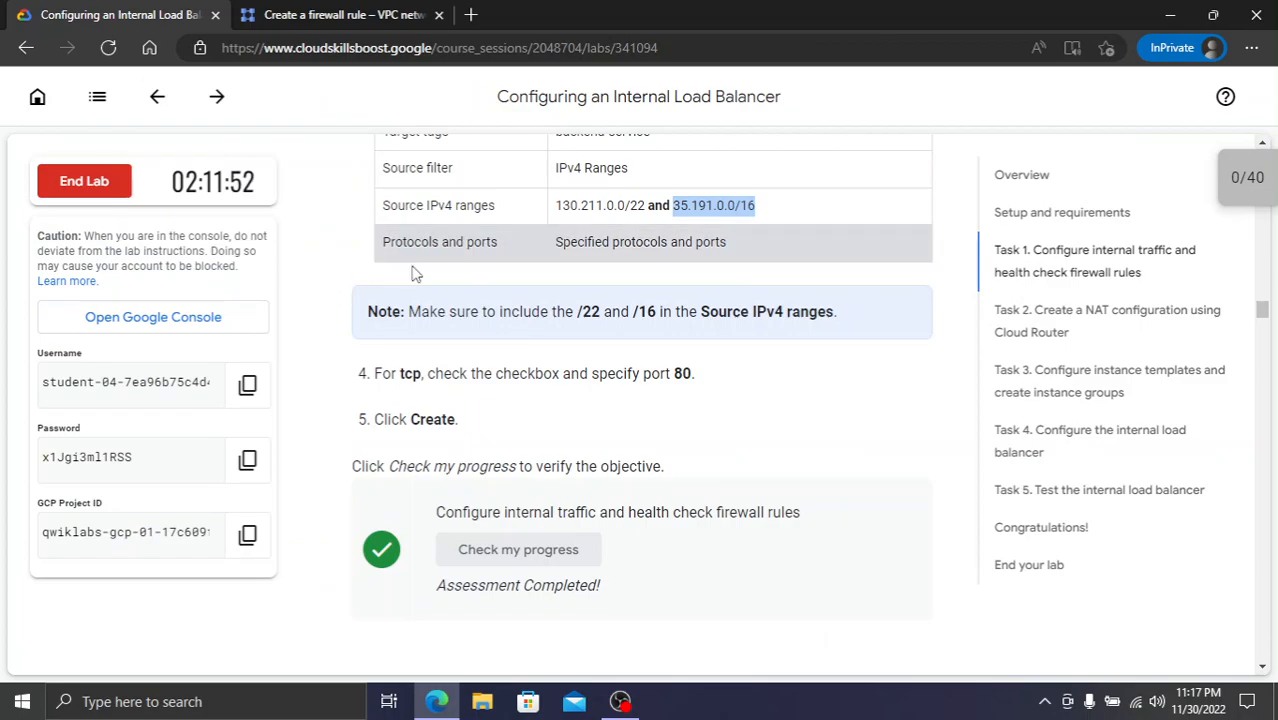
- Return to the console's Firewall page and dismiss the Network Intelligence Center promotion
scroll(458, 320, down, 5)
scroll(458, 320, down, 2)
click(322, 12)
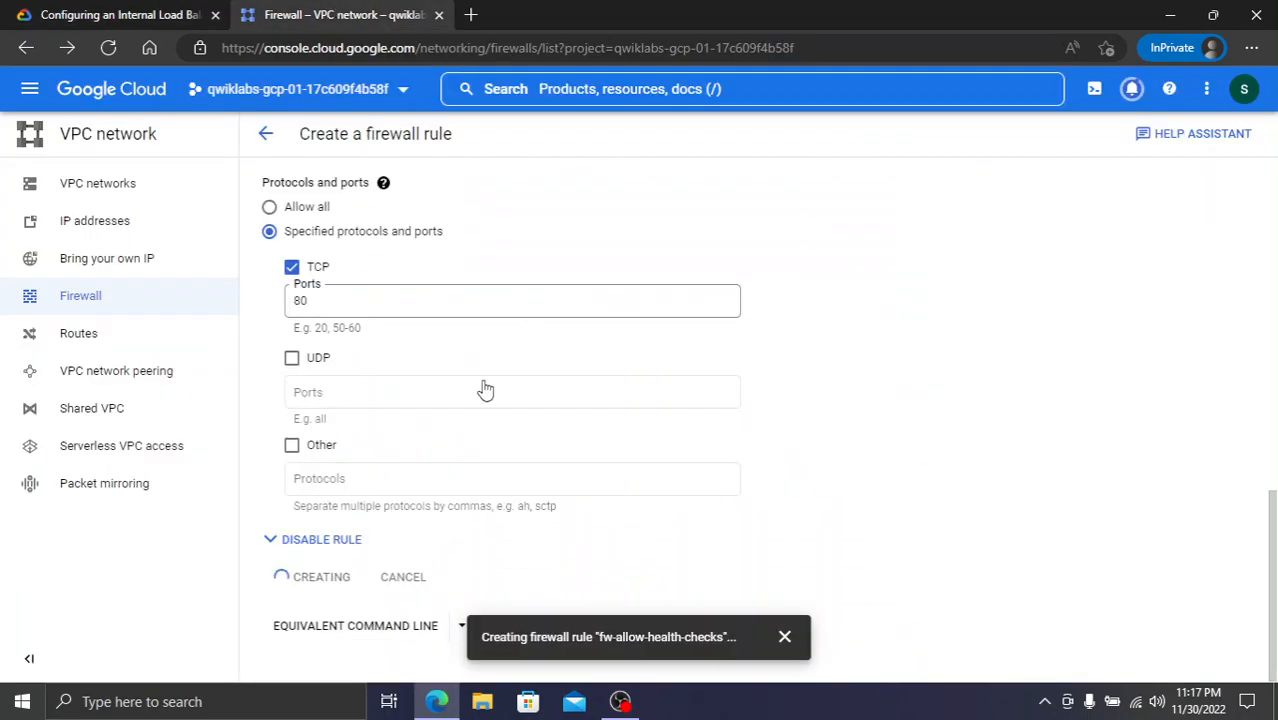
click(46, 248)
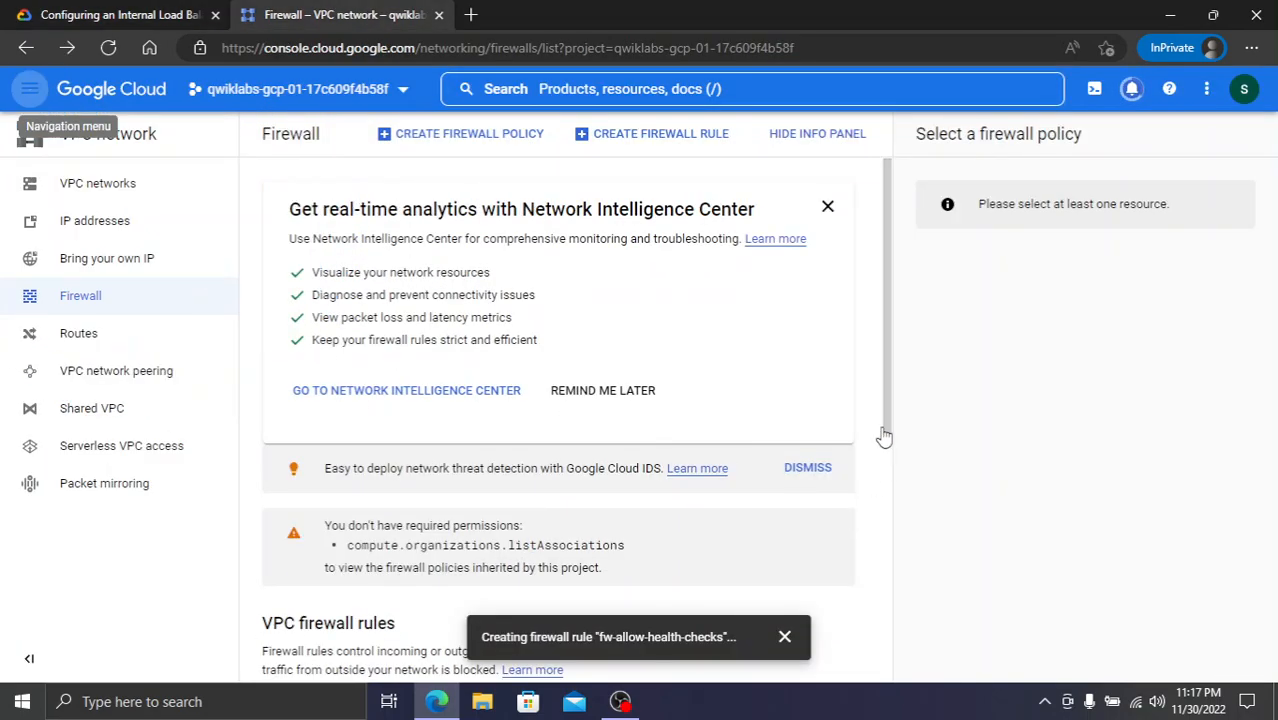
click(828, 207)
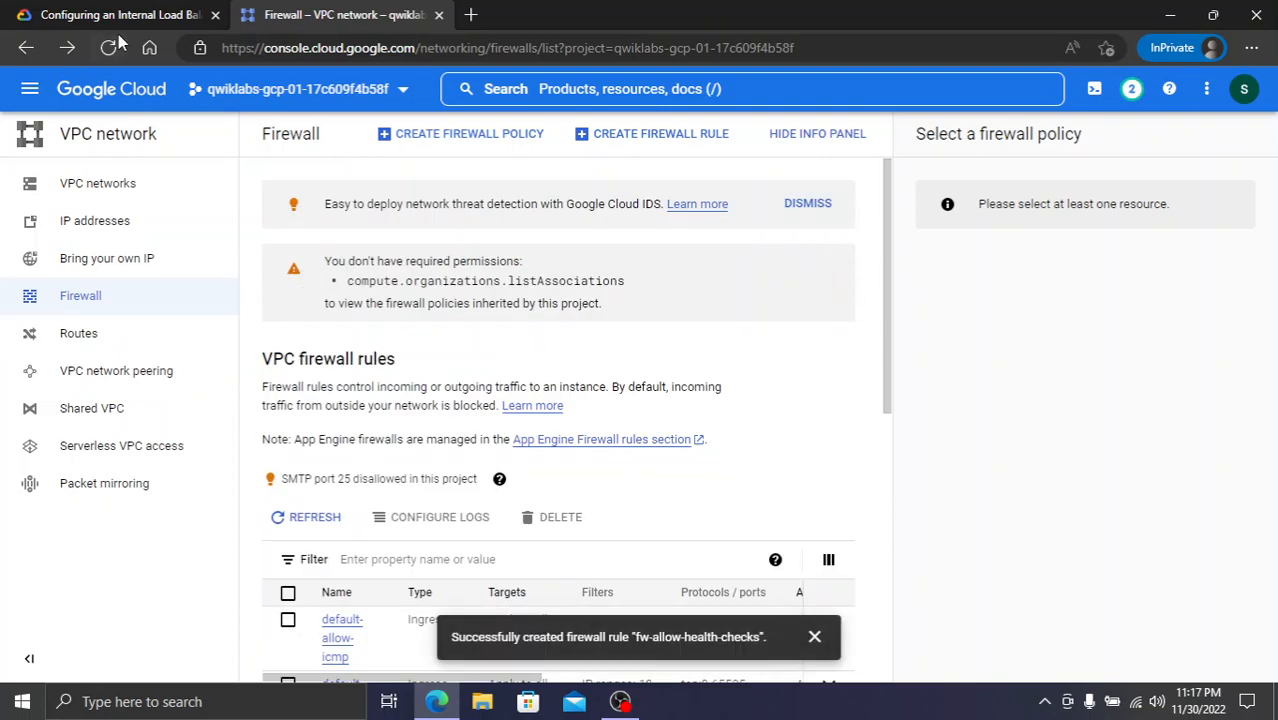
- Copy the service name from the lab's Task 2 instructions and open Network services through the console search
click(92, 12)
scroll(470, 400, down, 1)
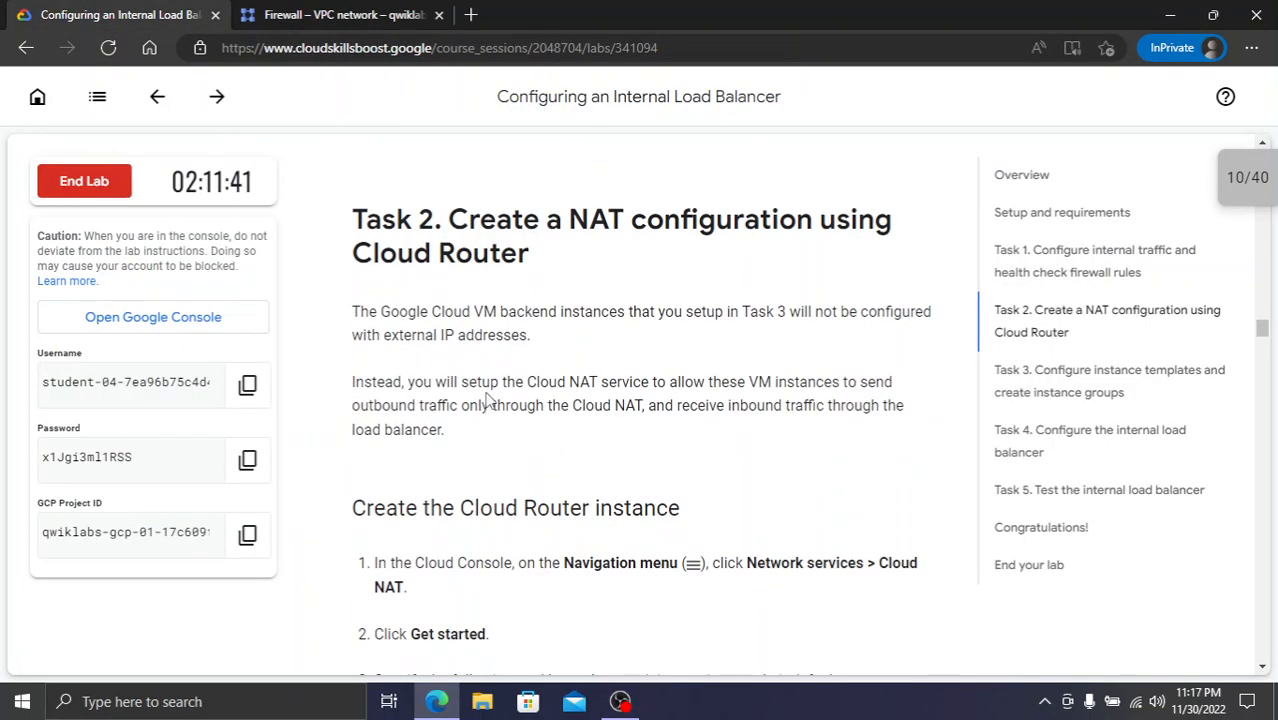
scroll(703, 455, down, 2)
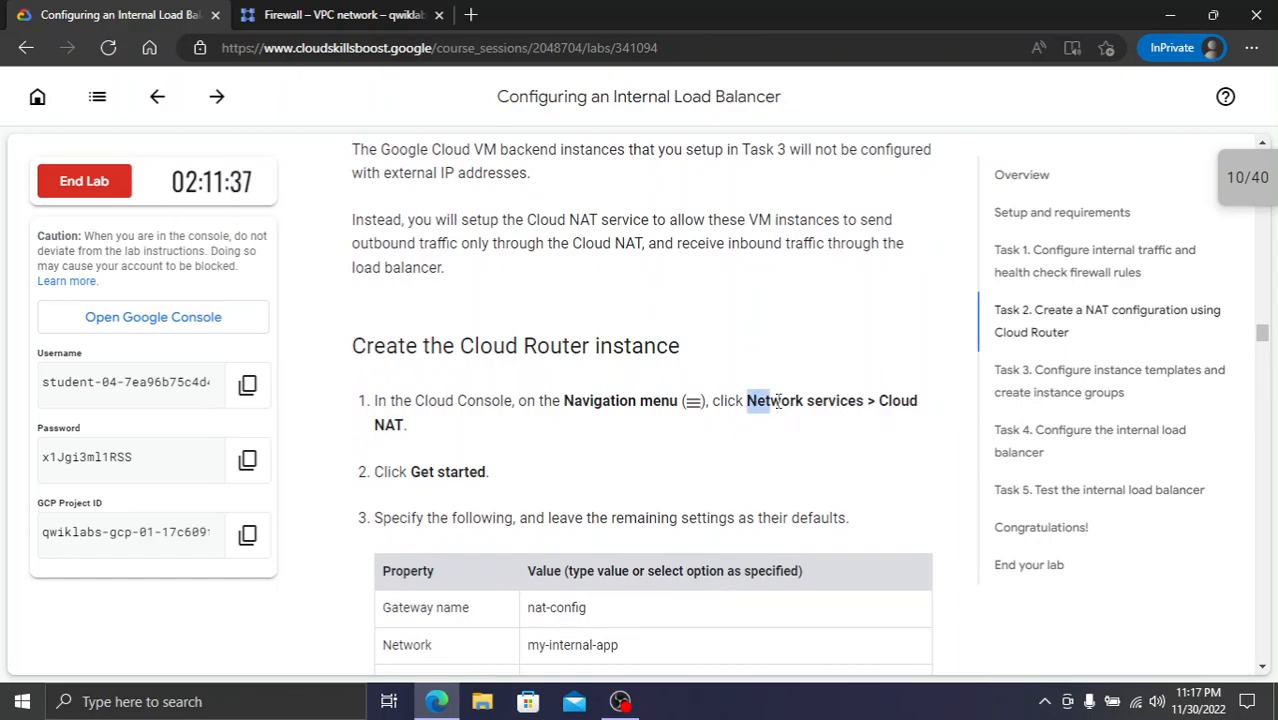
drag(748, 402, 869, 402)
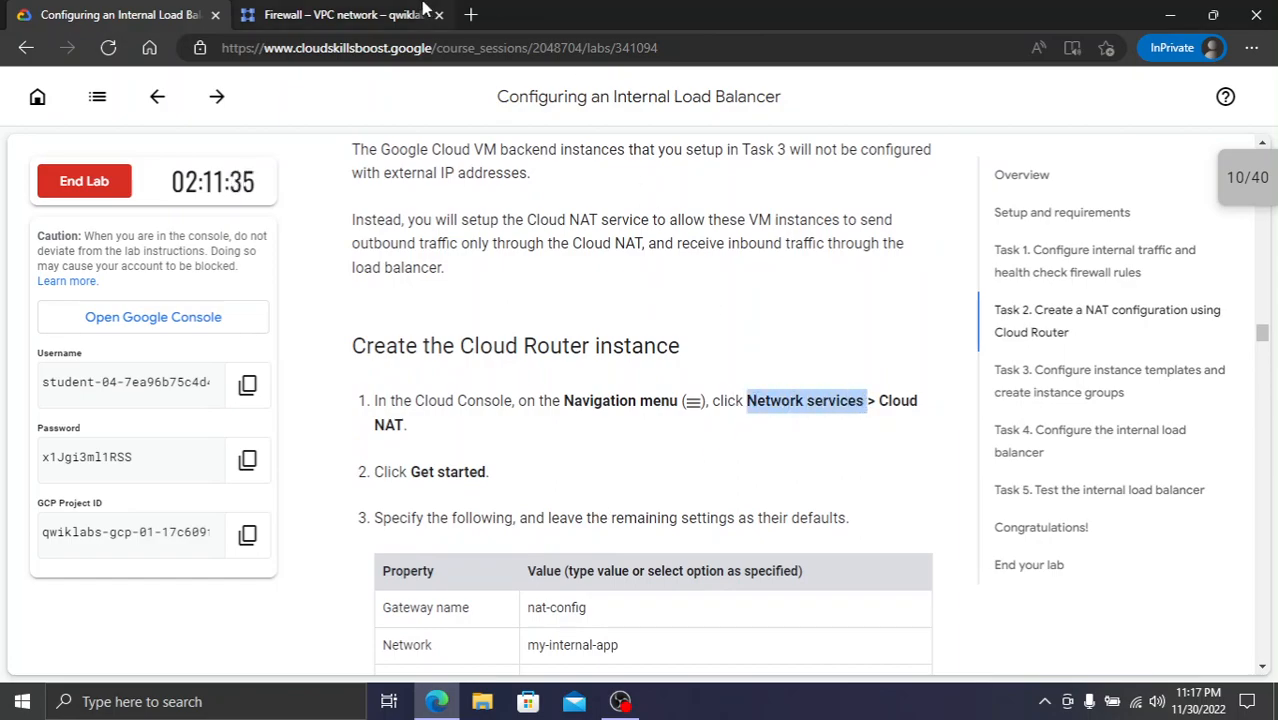
click(340, 14)
click(567, 89)
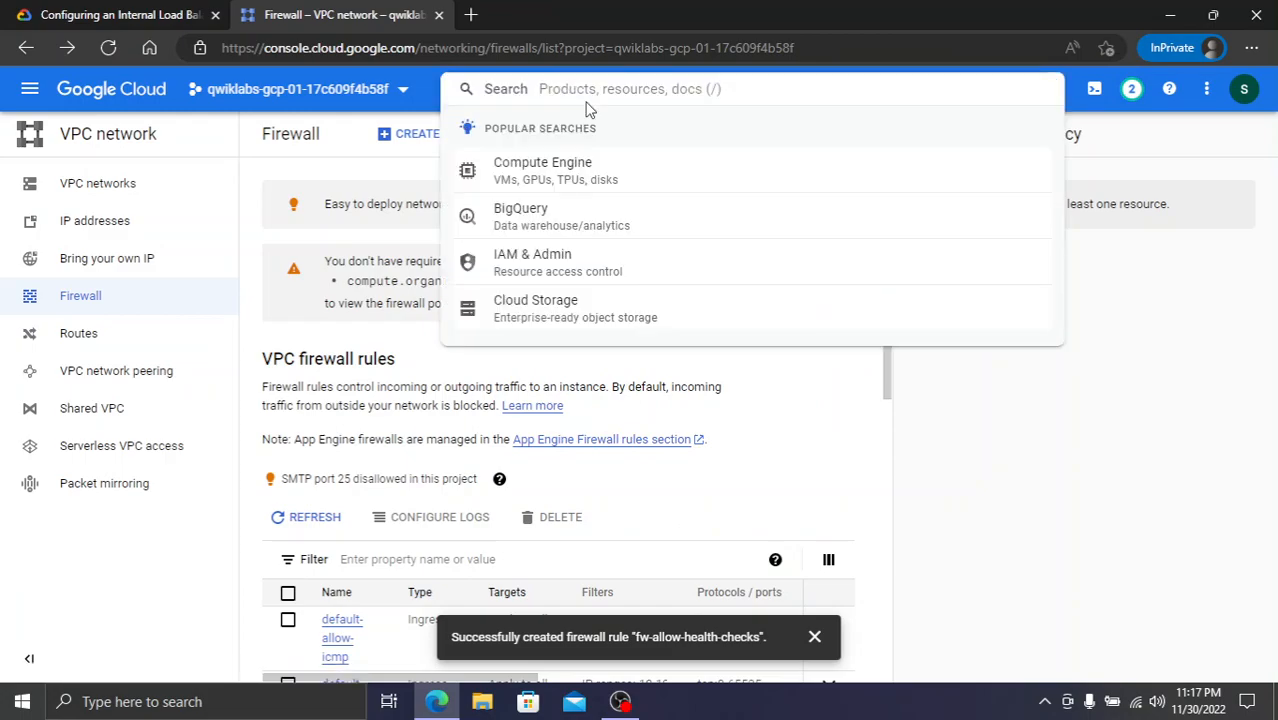
key(ctrl+v)
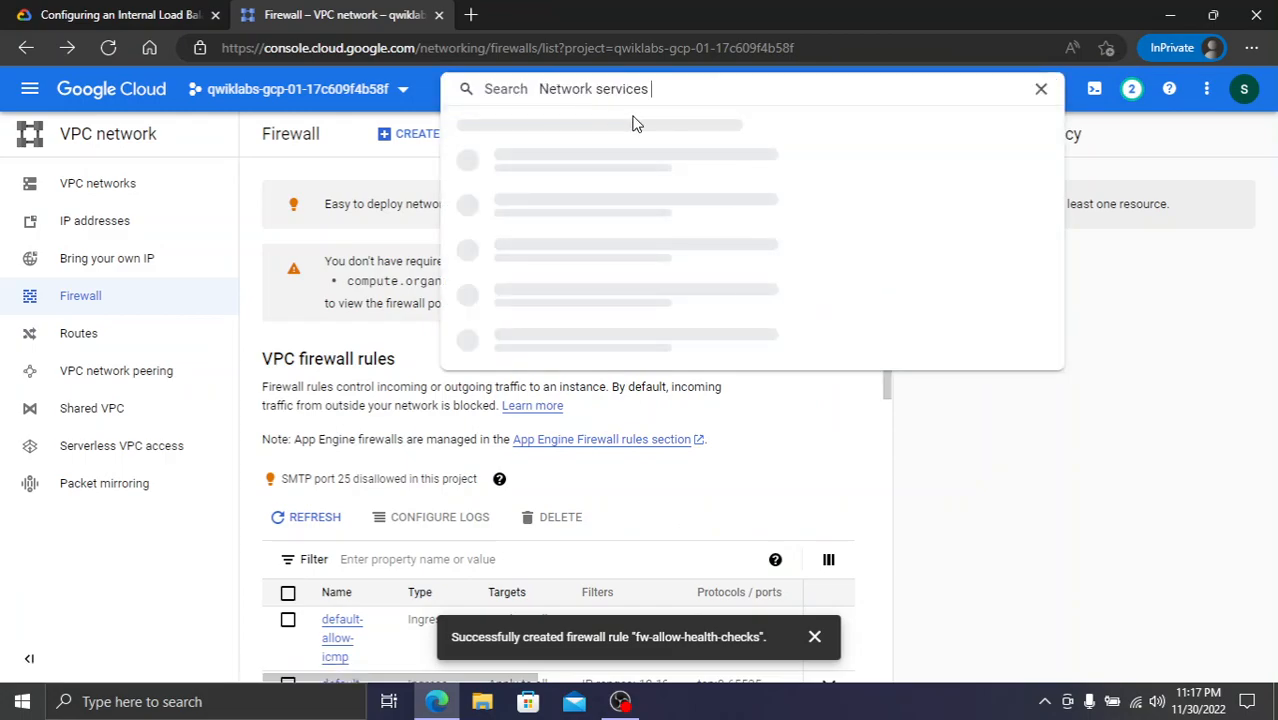
click(531, 169)
- Copy the gateway name nat-config from the lab's Cloud Router instance table
click(36, 10)
scroll(602, 434, down, 1)
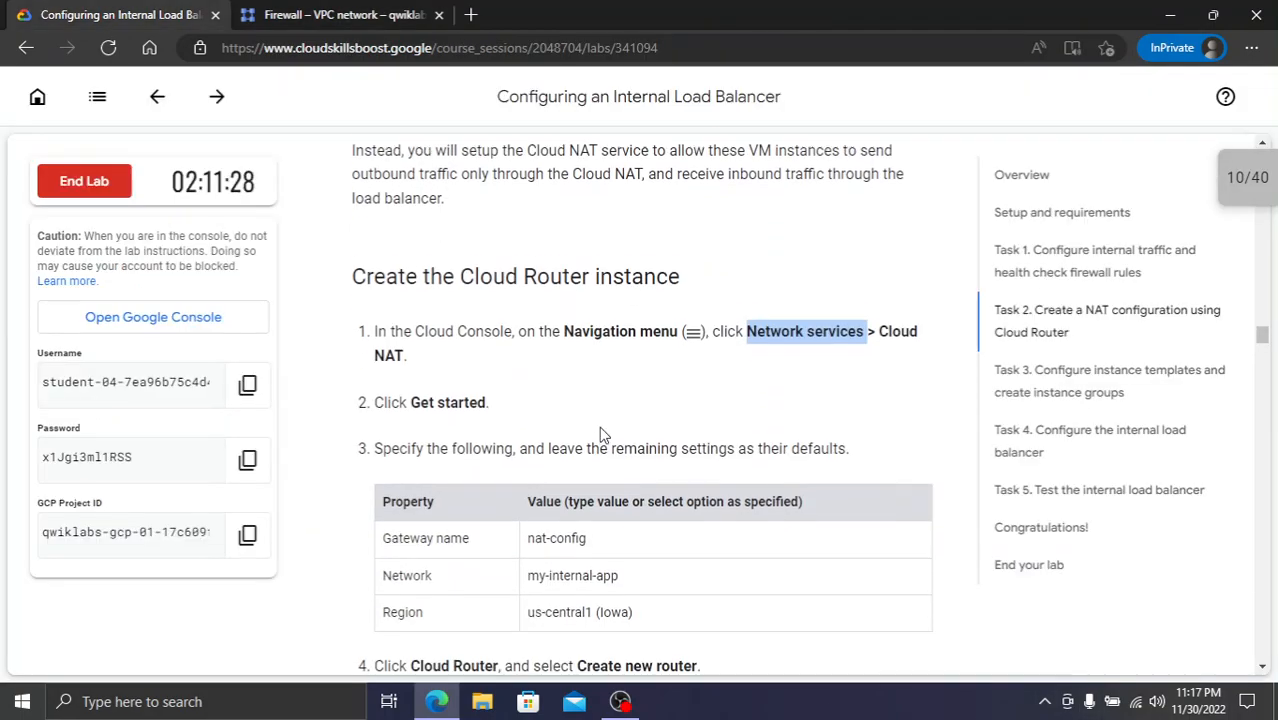
scroll(578, 455, down, 1)
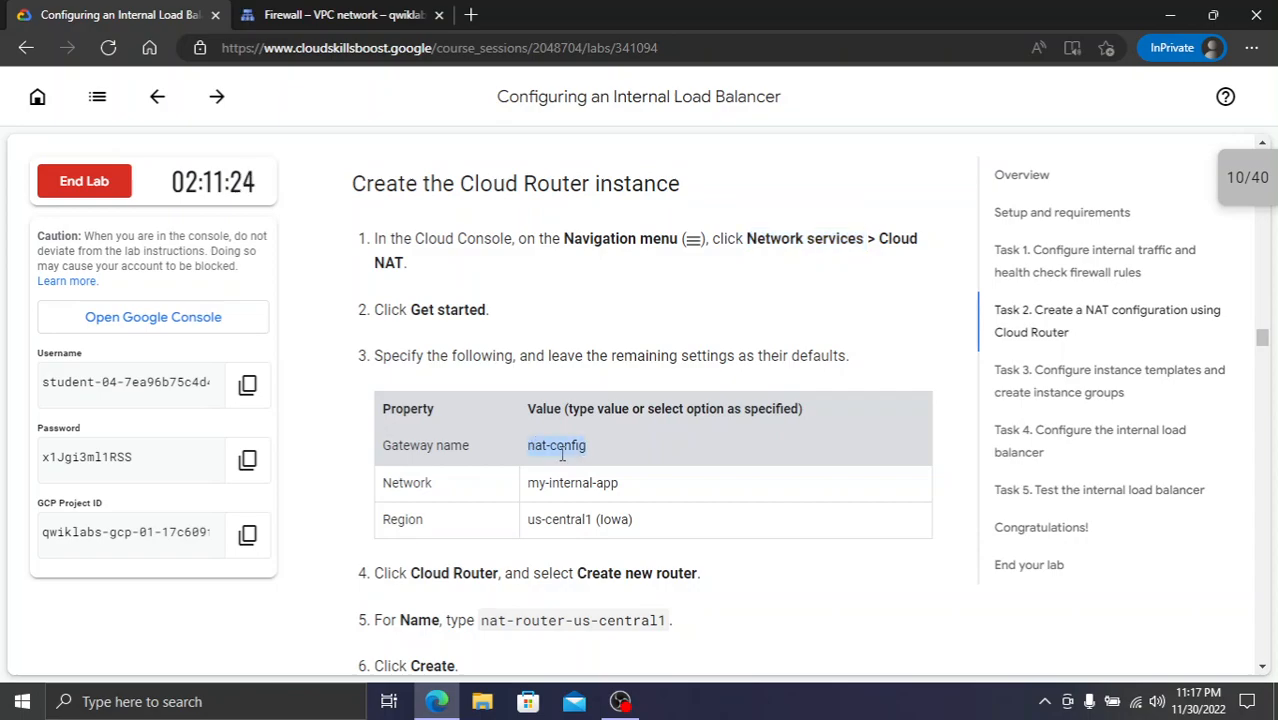
- Recheck the lab's navigation instruction, open Cloud NAT in the console and start creating a NAT gateway
click(262, 12)
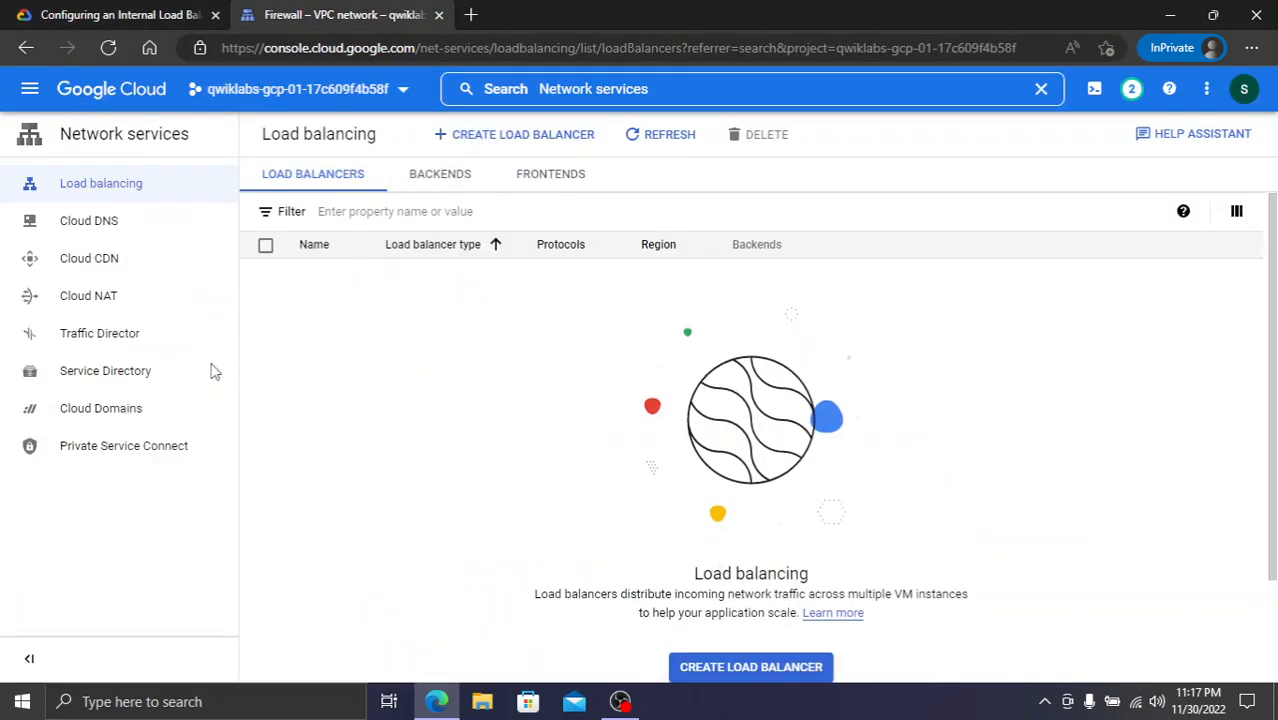
click(102, 10)
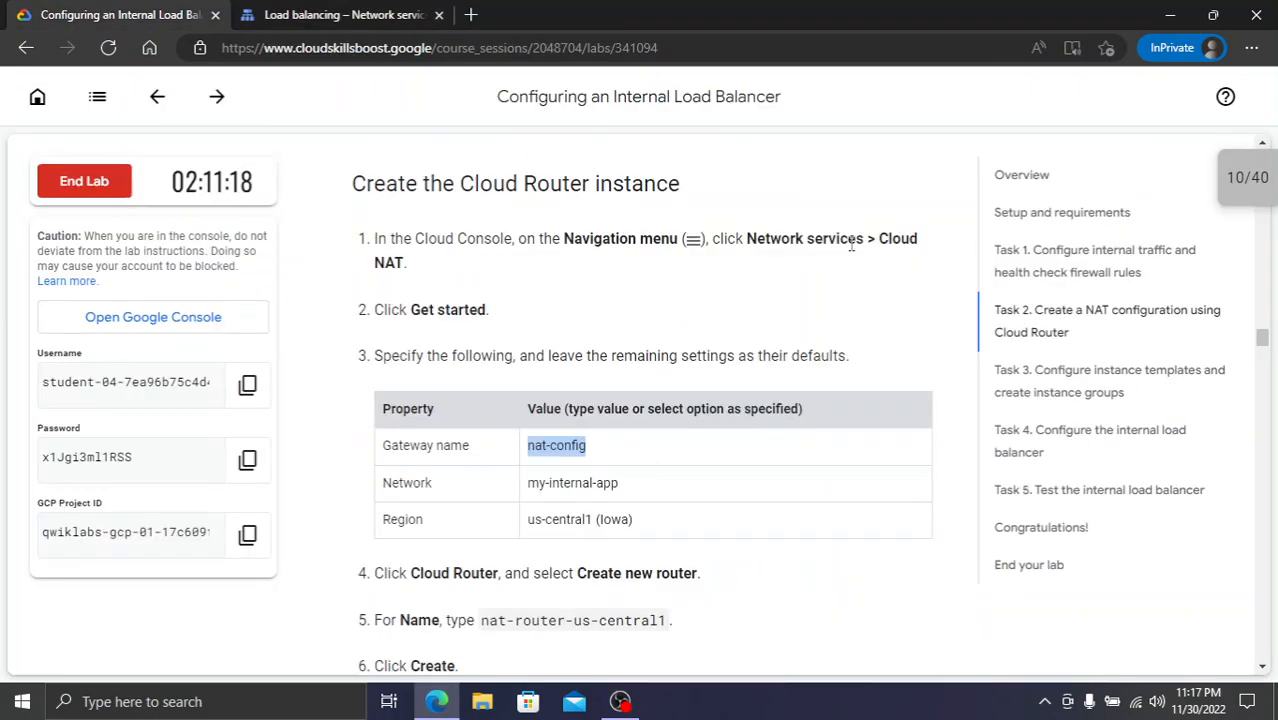
click(305, 12)
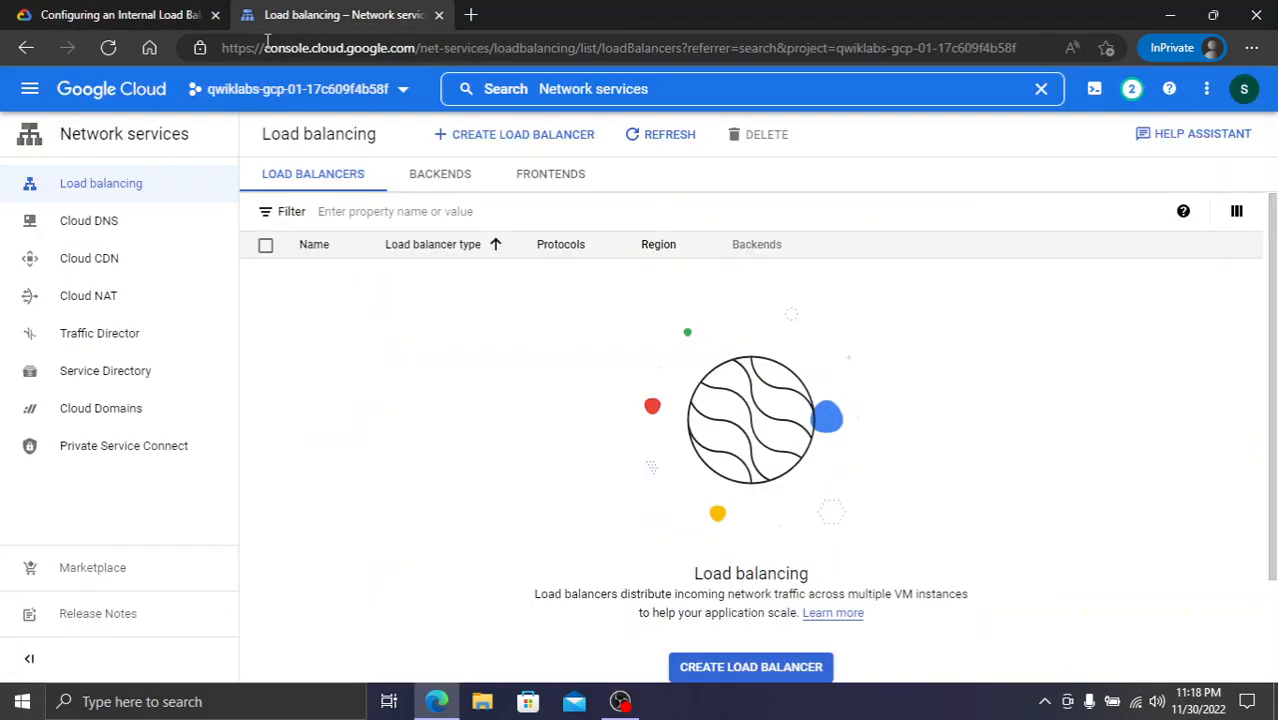
click(137, 300)
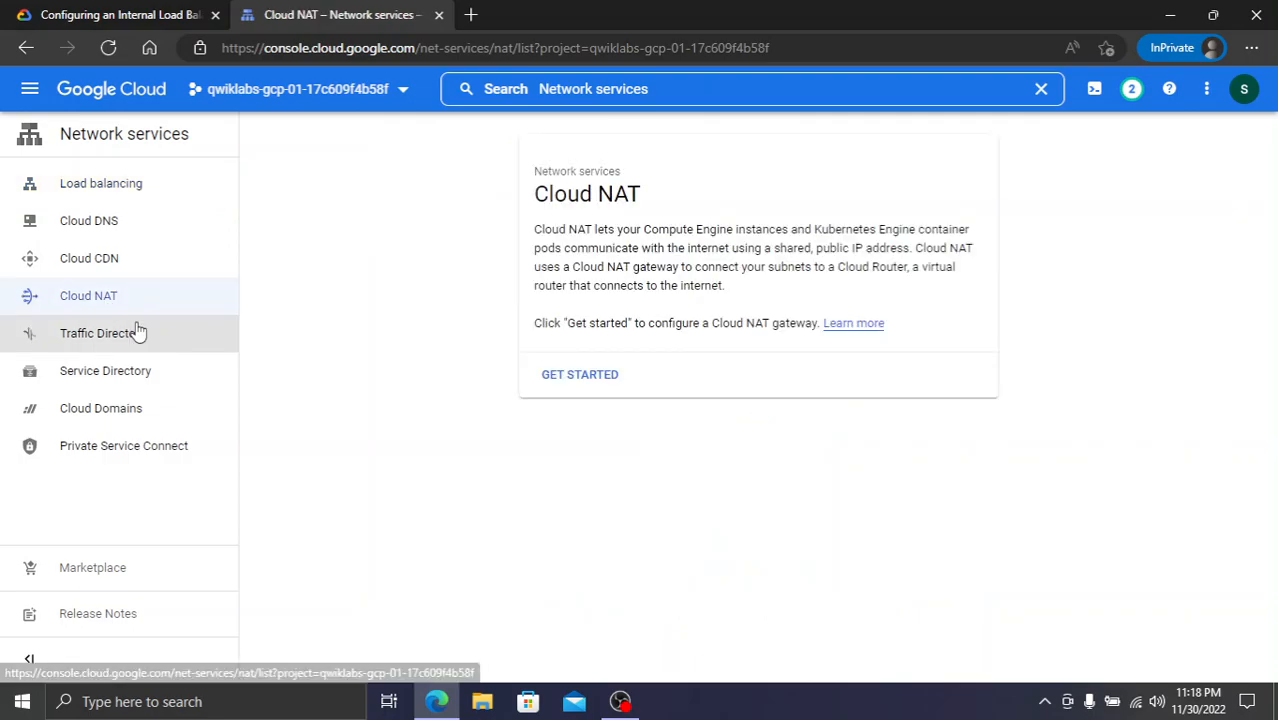
click(556, 375)
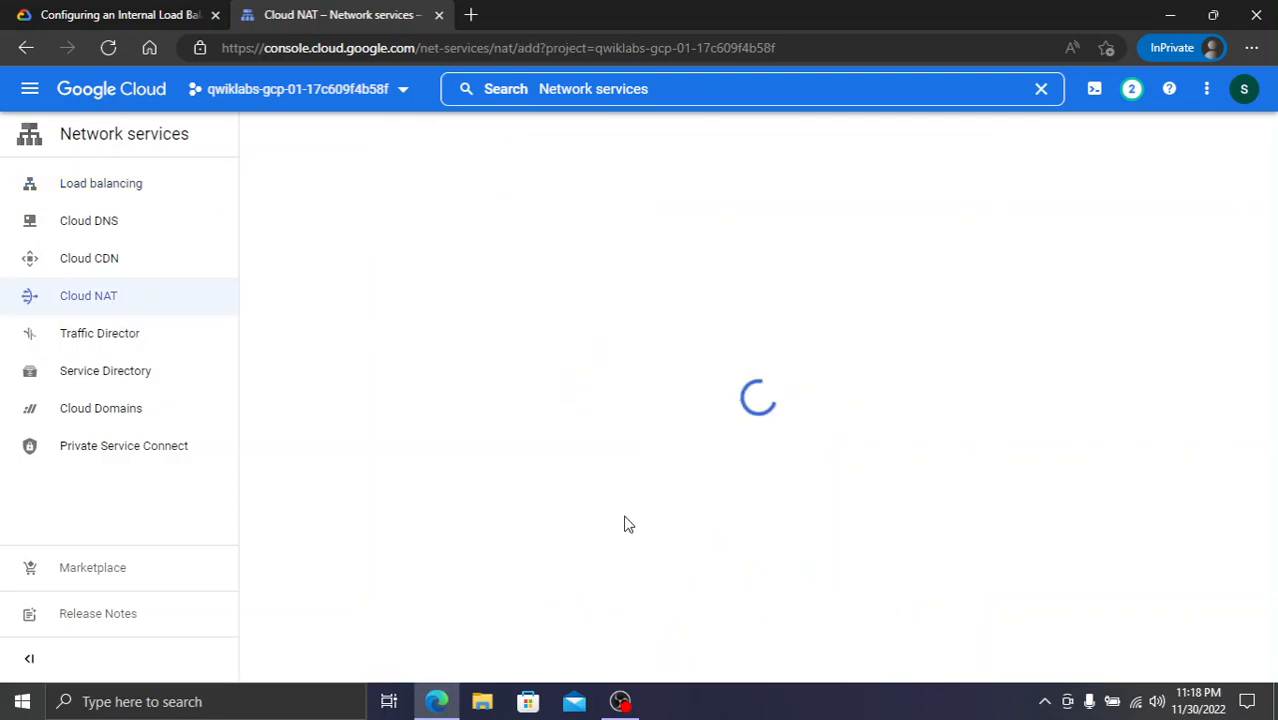
- Enter nat-config as the Cloud NAT gateway name and check it against the lab table
click(137, 12)
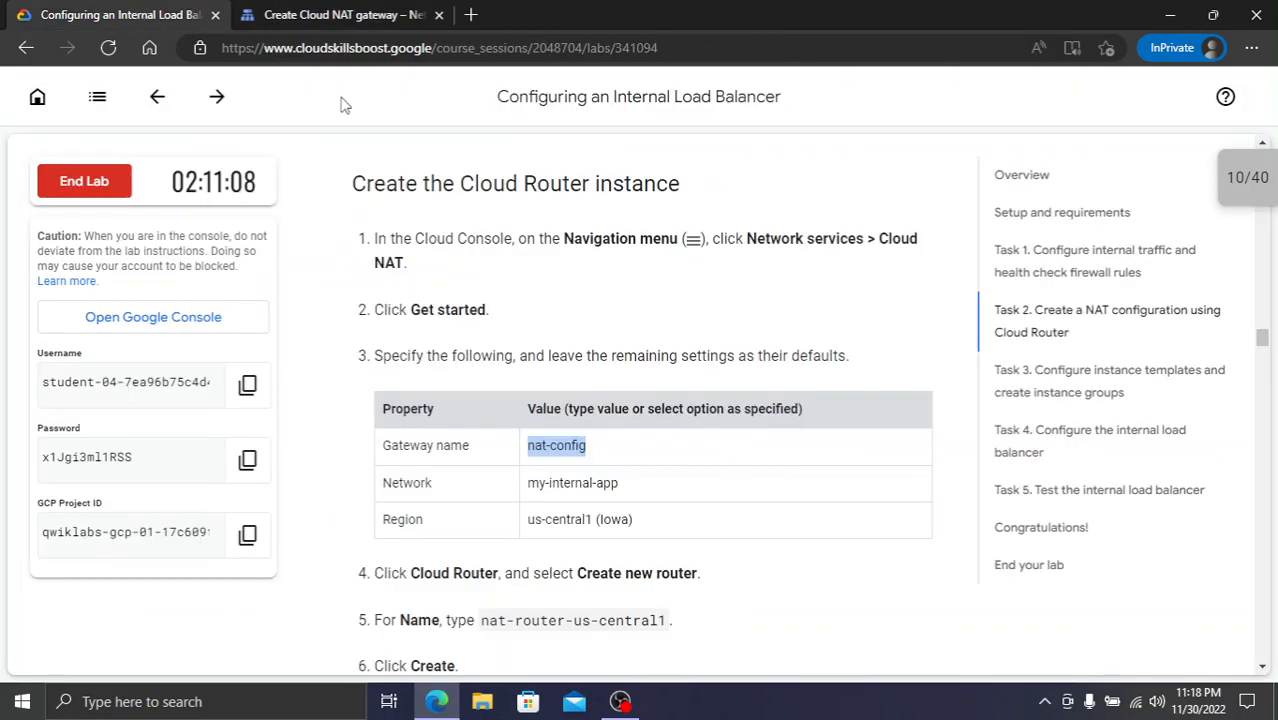
click(305, 12)
click(330, 325)
text(nat-config)
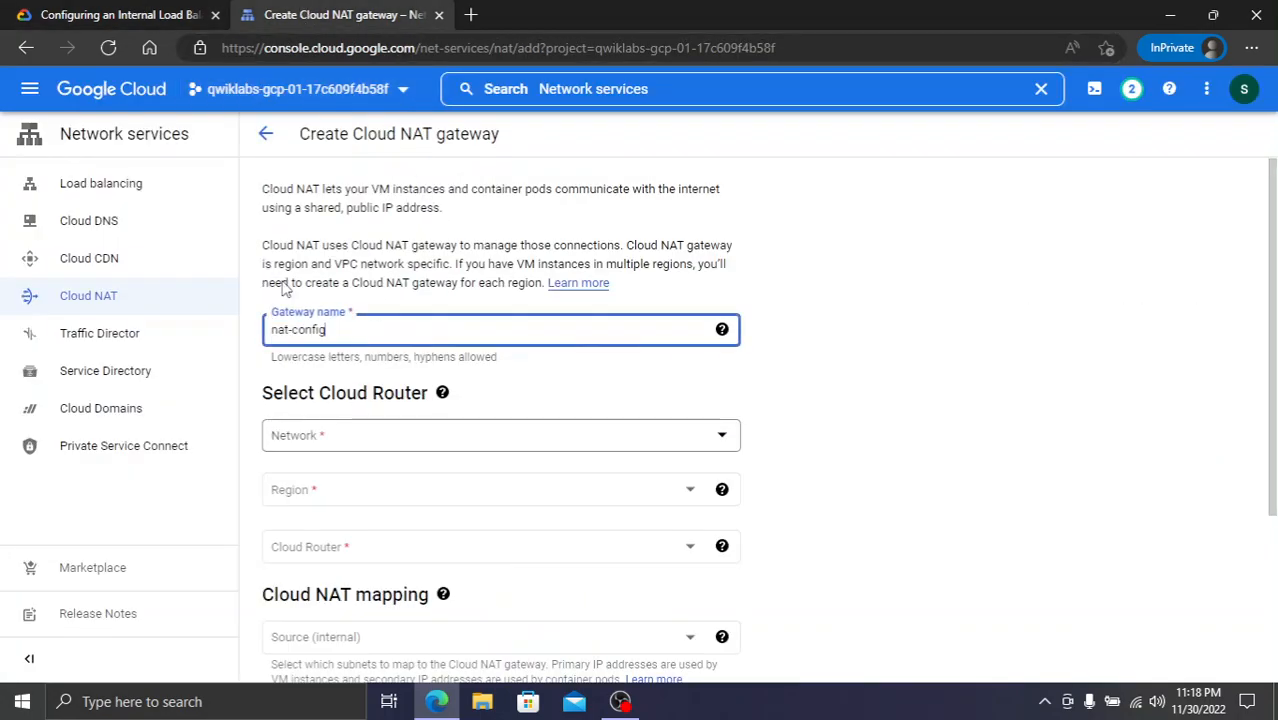
click(78, 12)
click(330, 14)
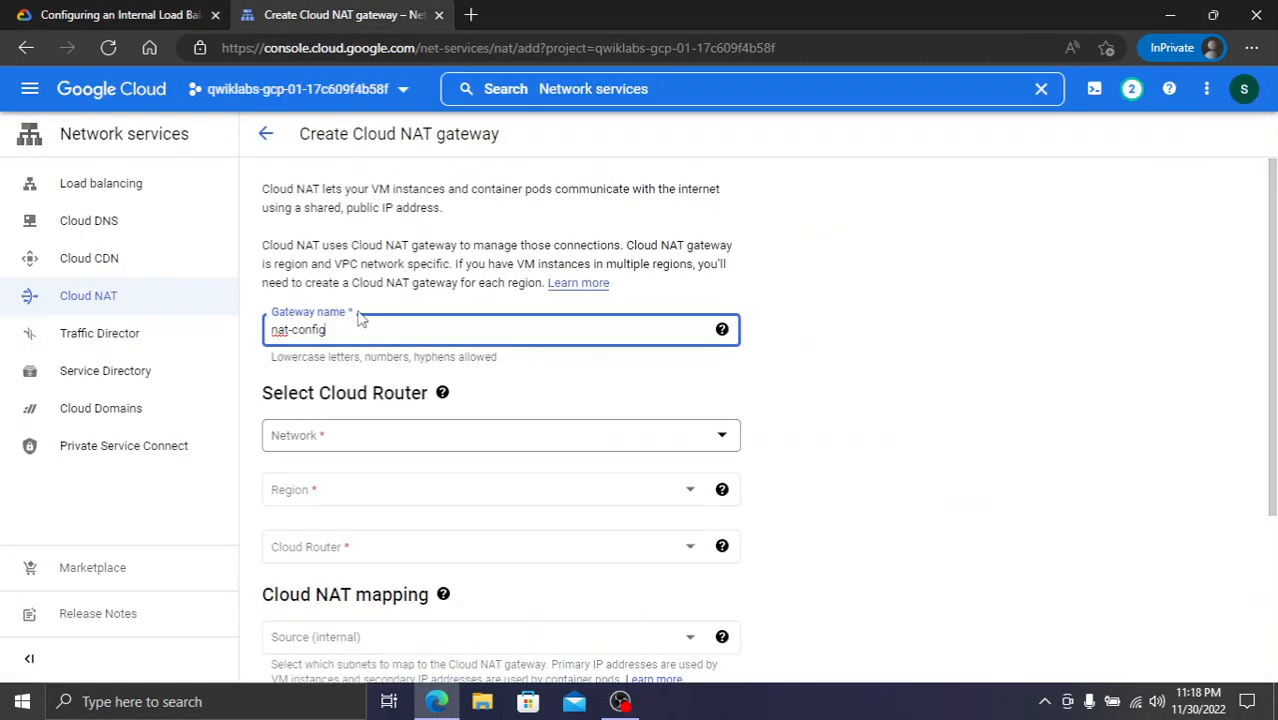
- Set the NAT gateway's network to my-internal-app and its region to us-central1 (Iowa)
click(376, 450)
click(345, 529)
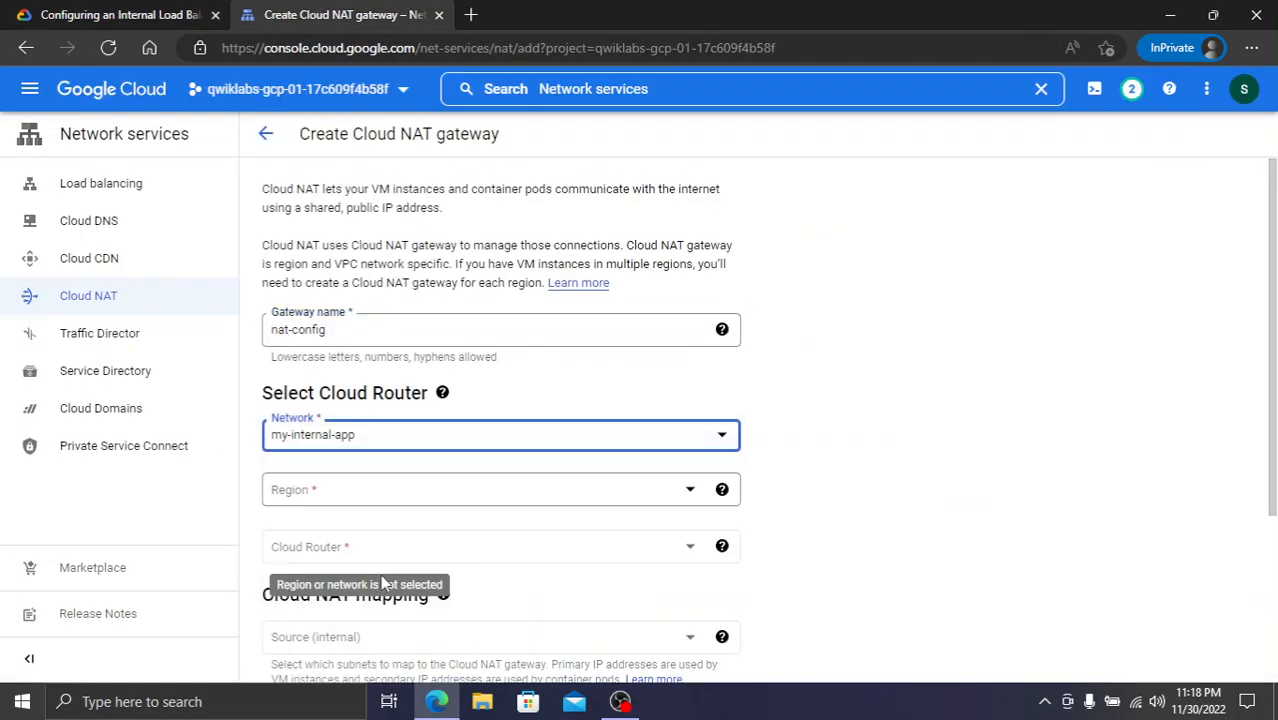
click(357, 497)
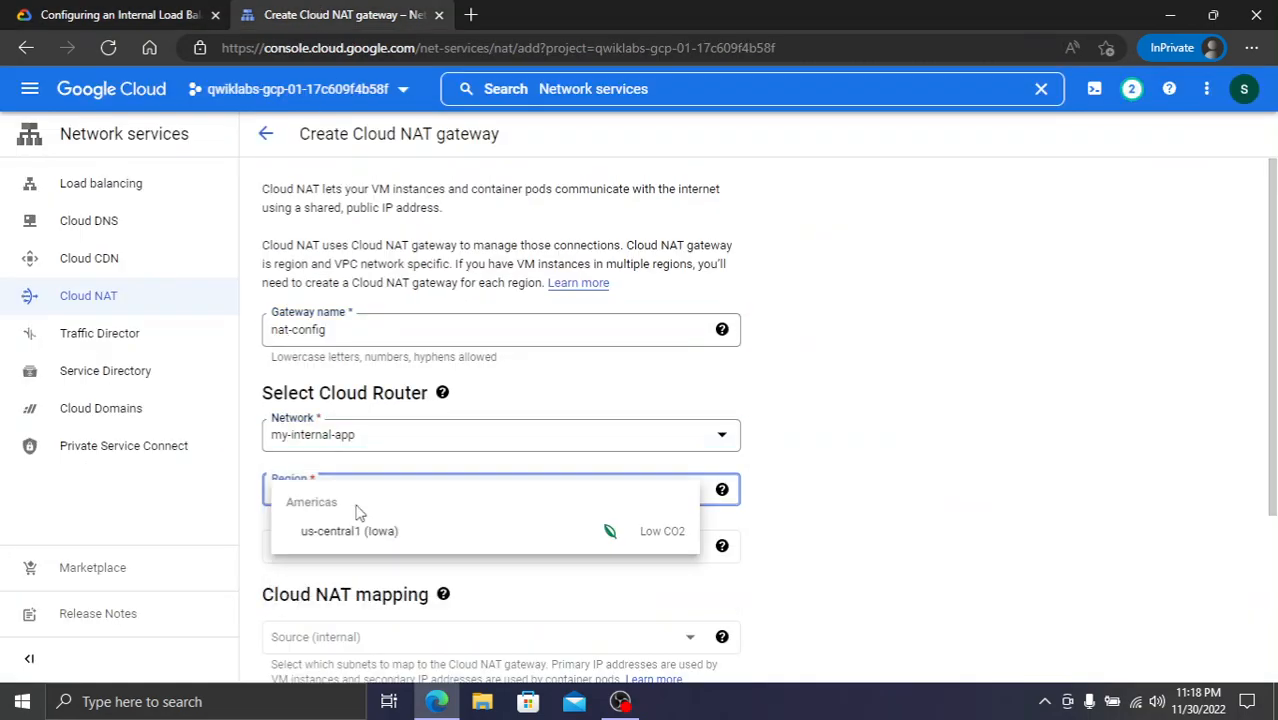
click(422, 535)
- Copy the router name nat-router-us-central1 from the lab instructions
scroll(422, 538, down, 2)
click(40, 13)
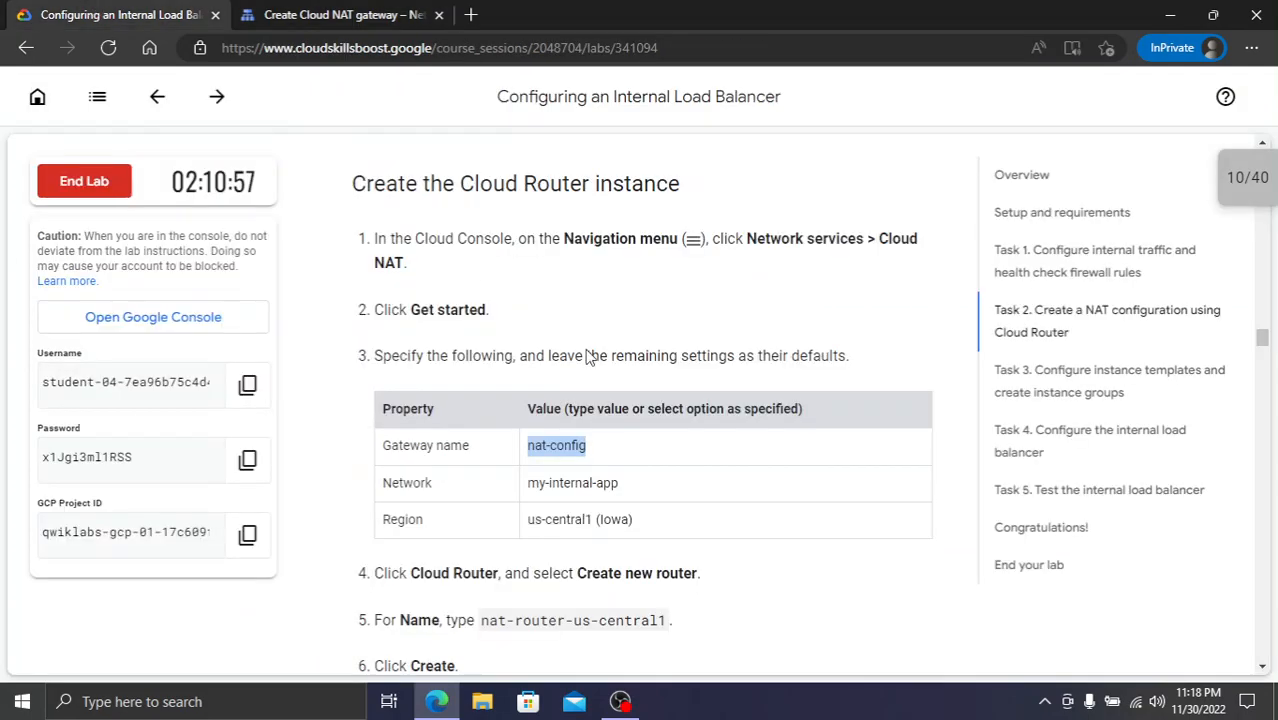
scroll(577, 550, down, 2)
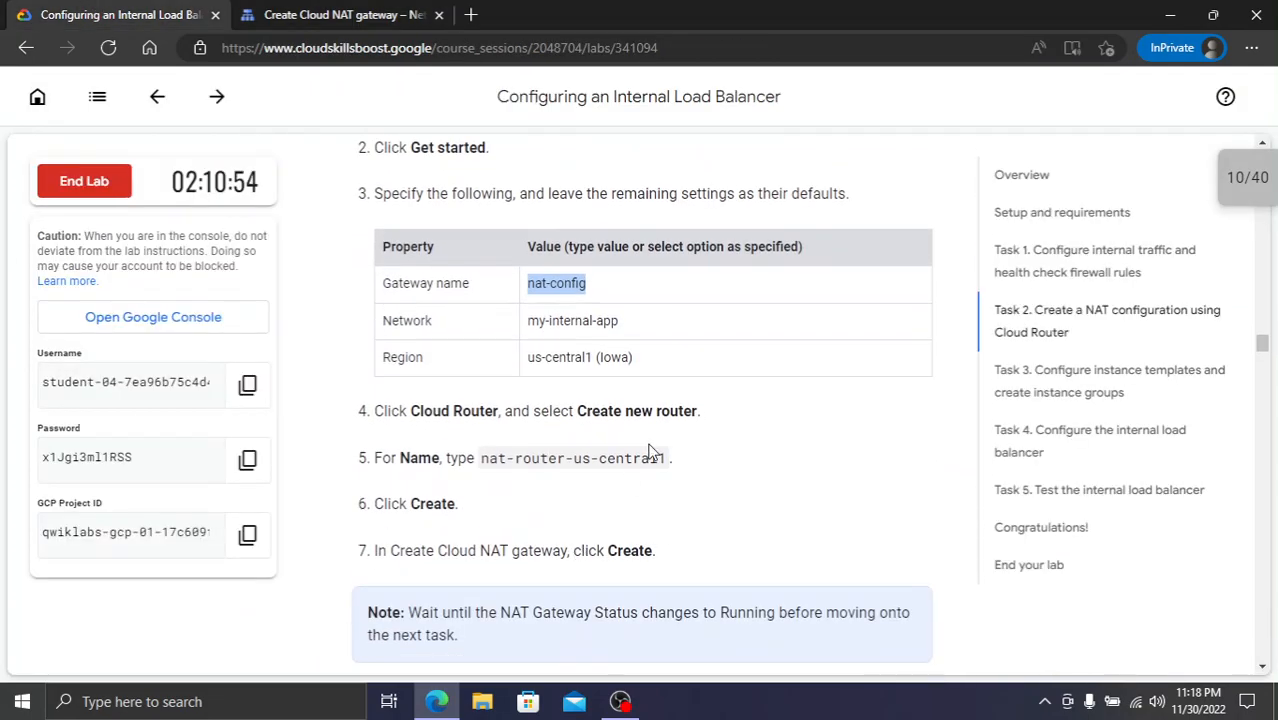
drag(481, 458, 673, 459)
key(ctrl+c)
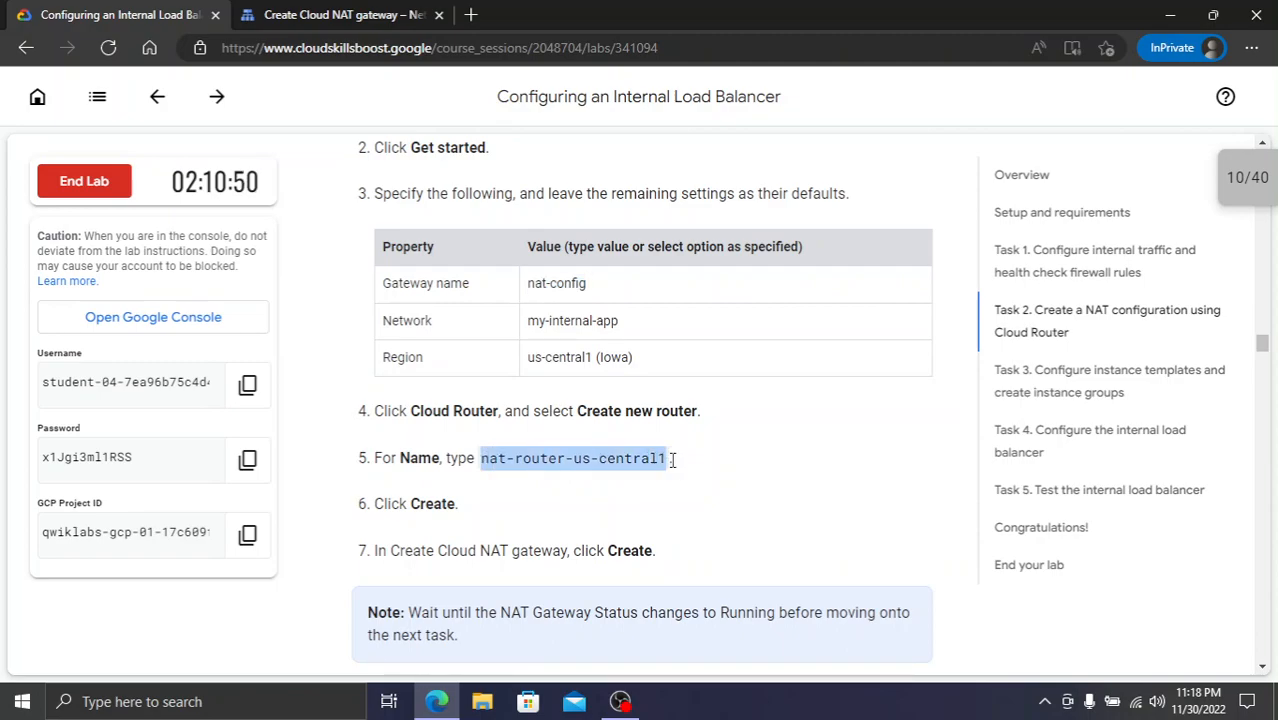
- Create a new Cloud Router named nat-router-us-central1 for the NAT gateway
click(364, 12)
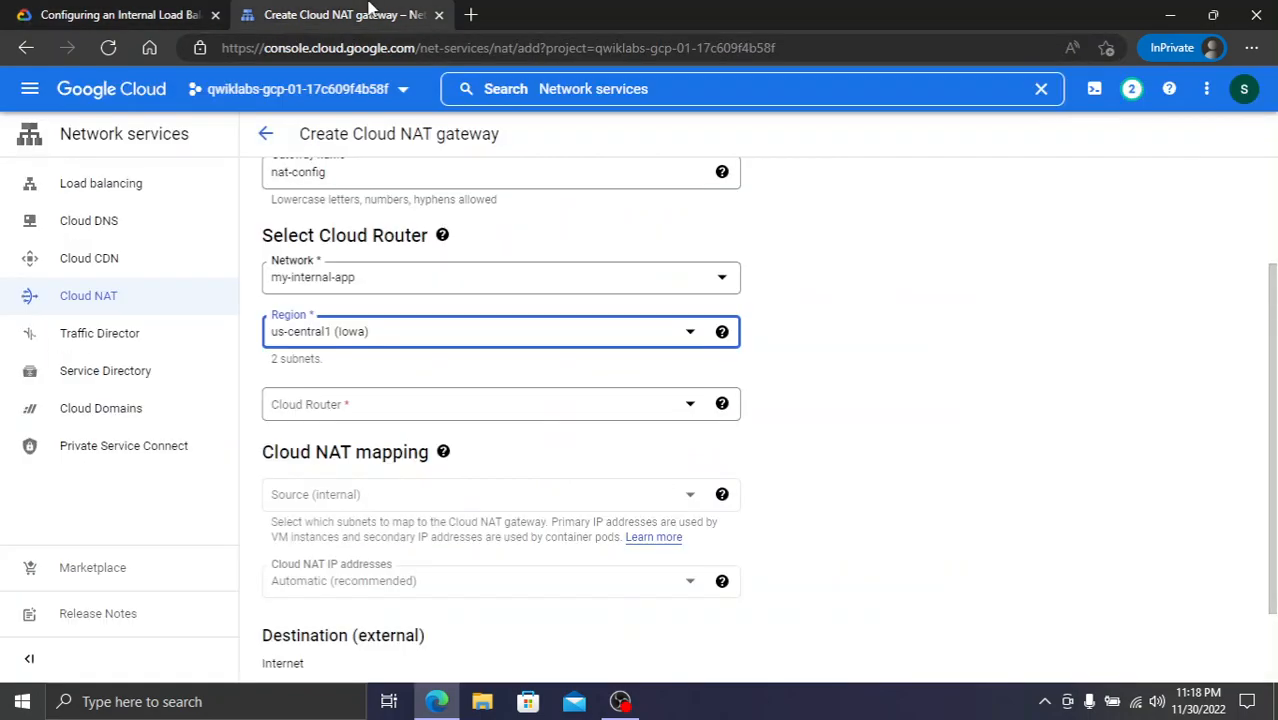
click(471, 404)
click(436, 484)
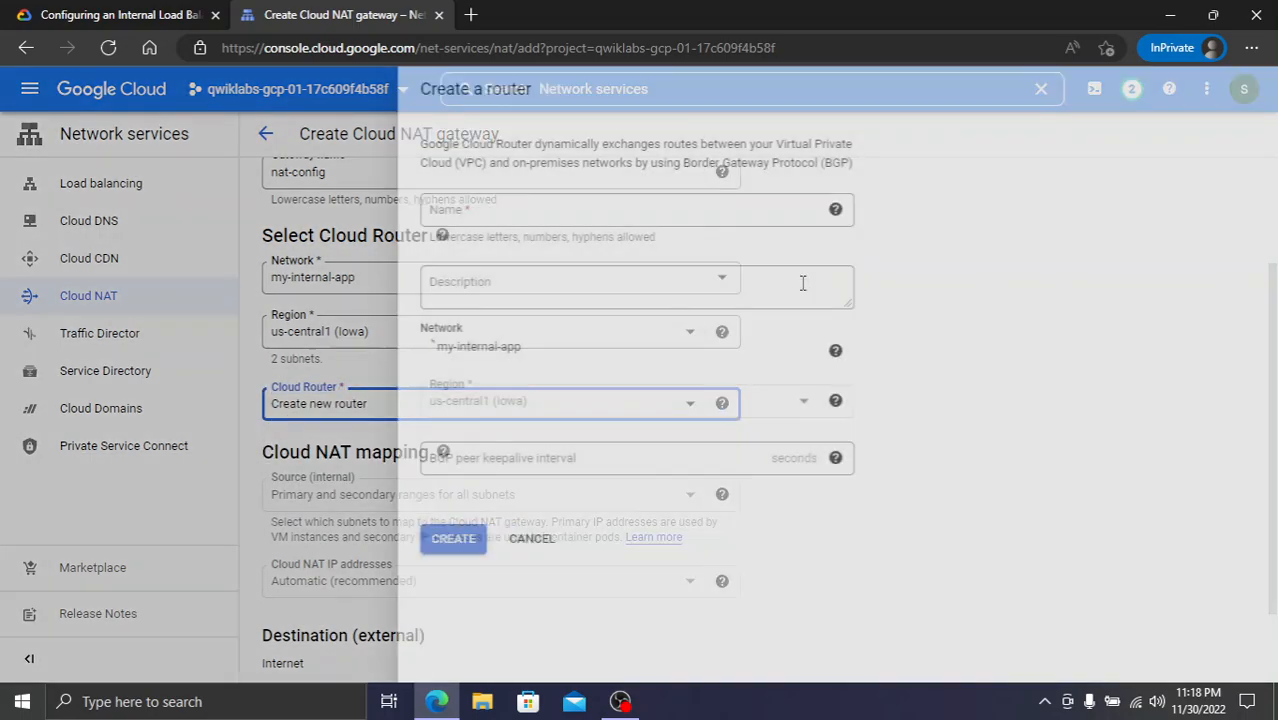
click(665, 220)
key(ctrl+v)
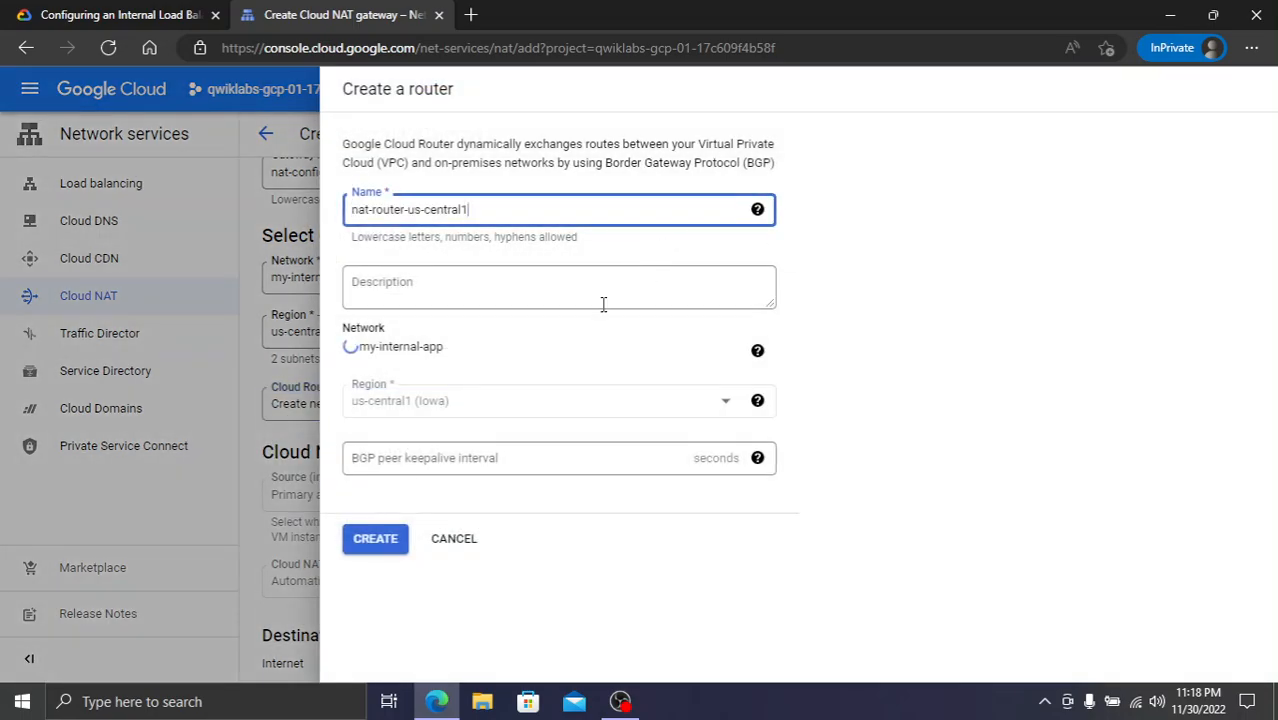
click(391, 548)
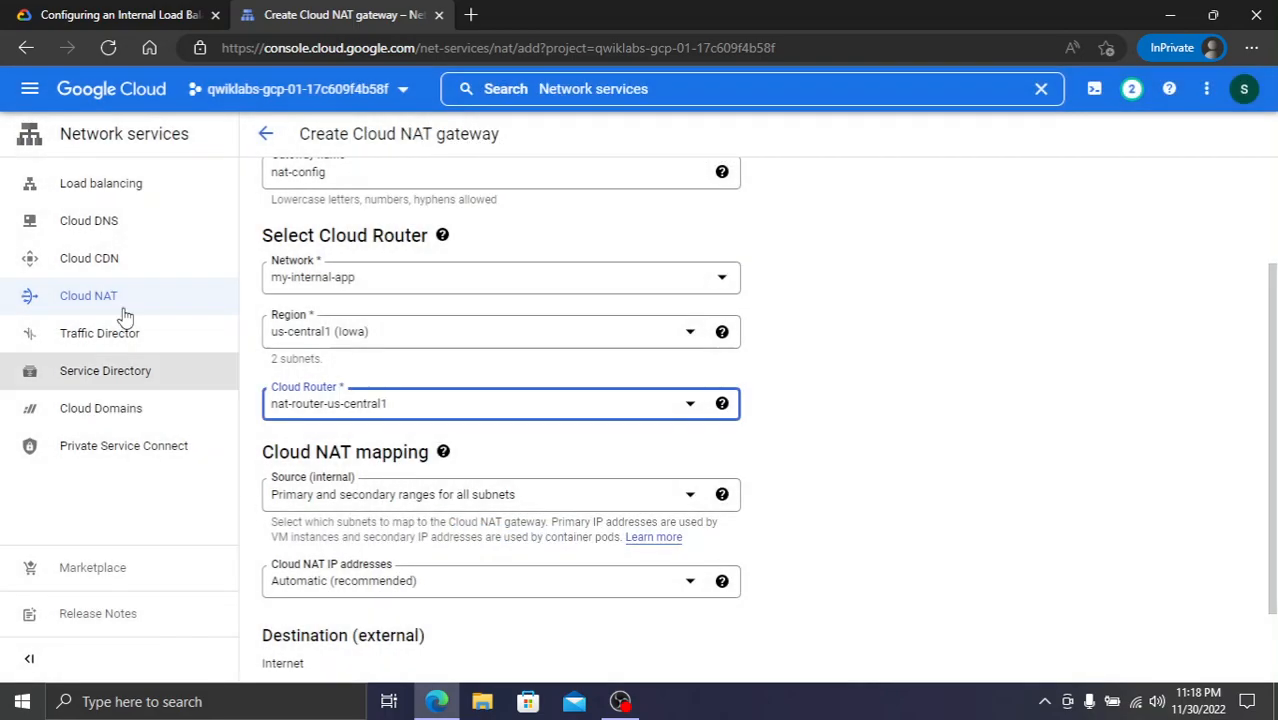
- Check the lab's remaining instructions and create the nat-config gateway with the other settings at their defaults
click(103, 14)
scroll(540, 483, down, 1)
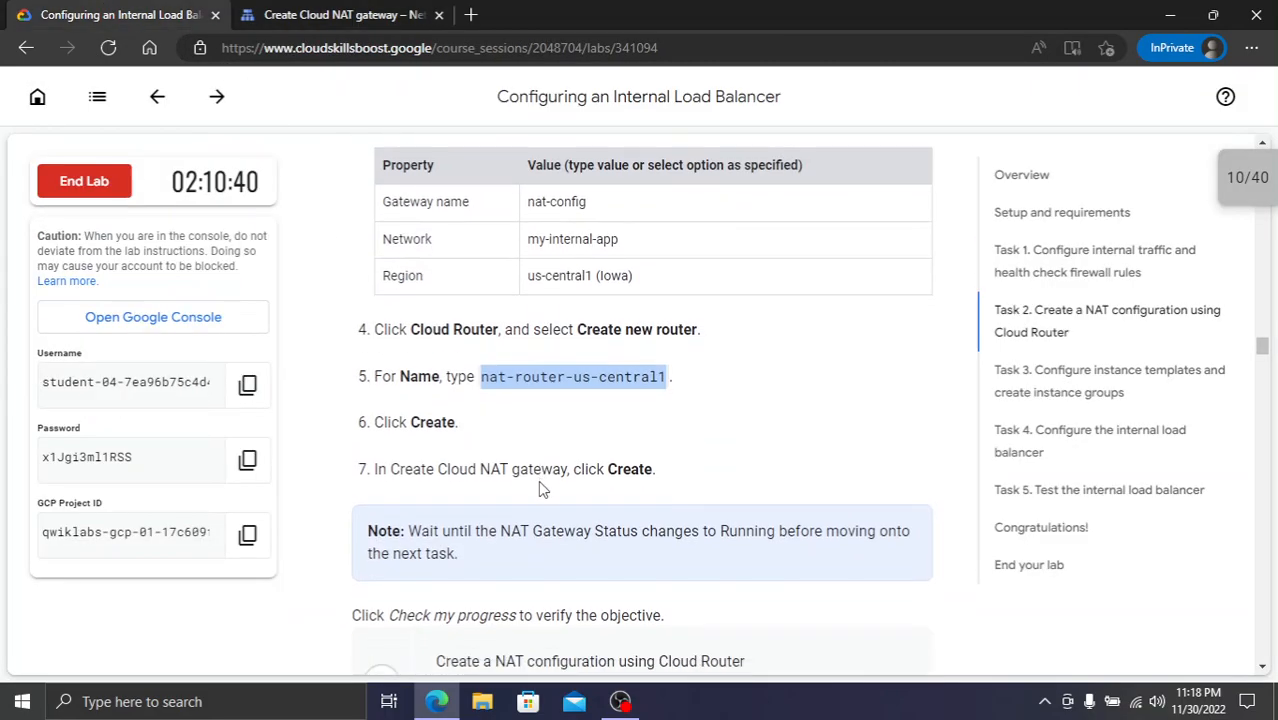
click(338, 14)
scroll(377, 565, down, 1)
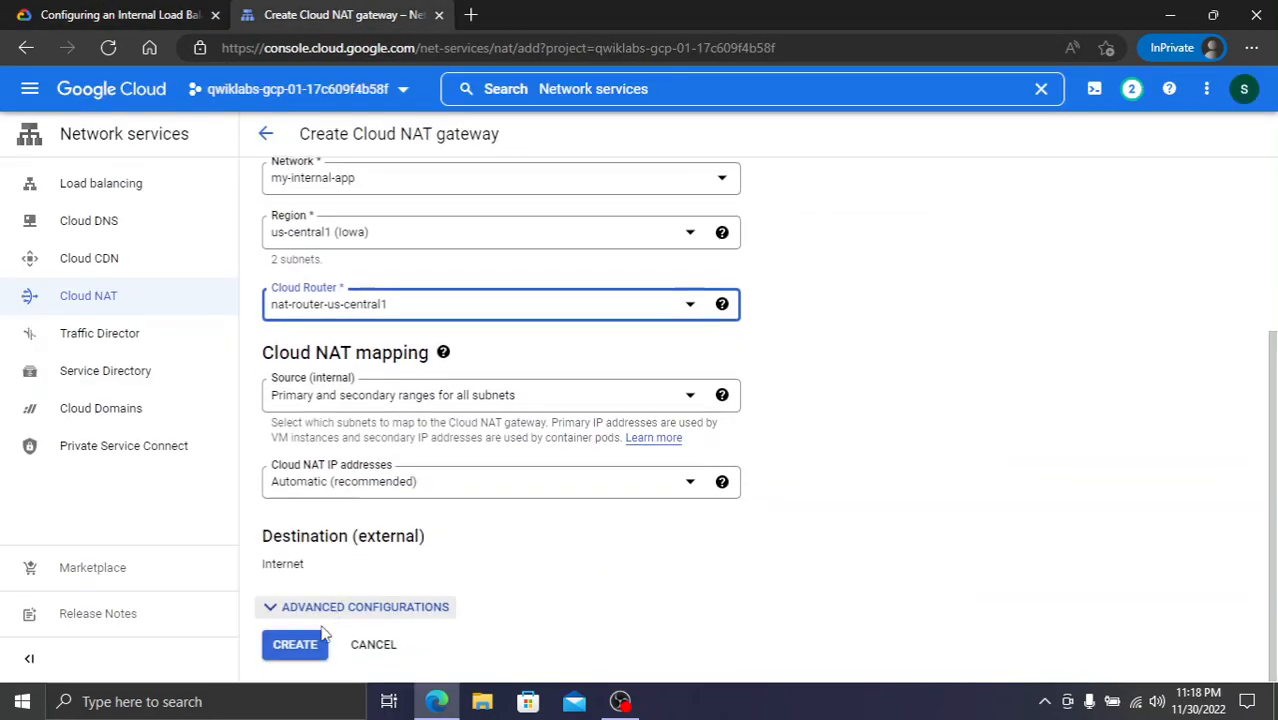
click(295, 644)
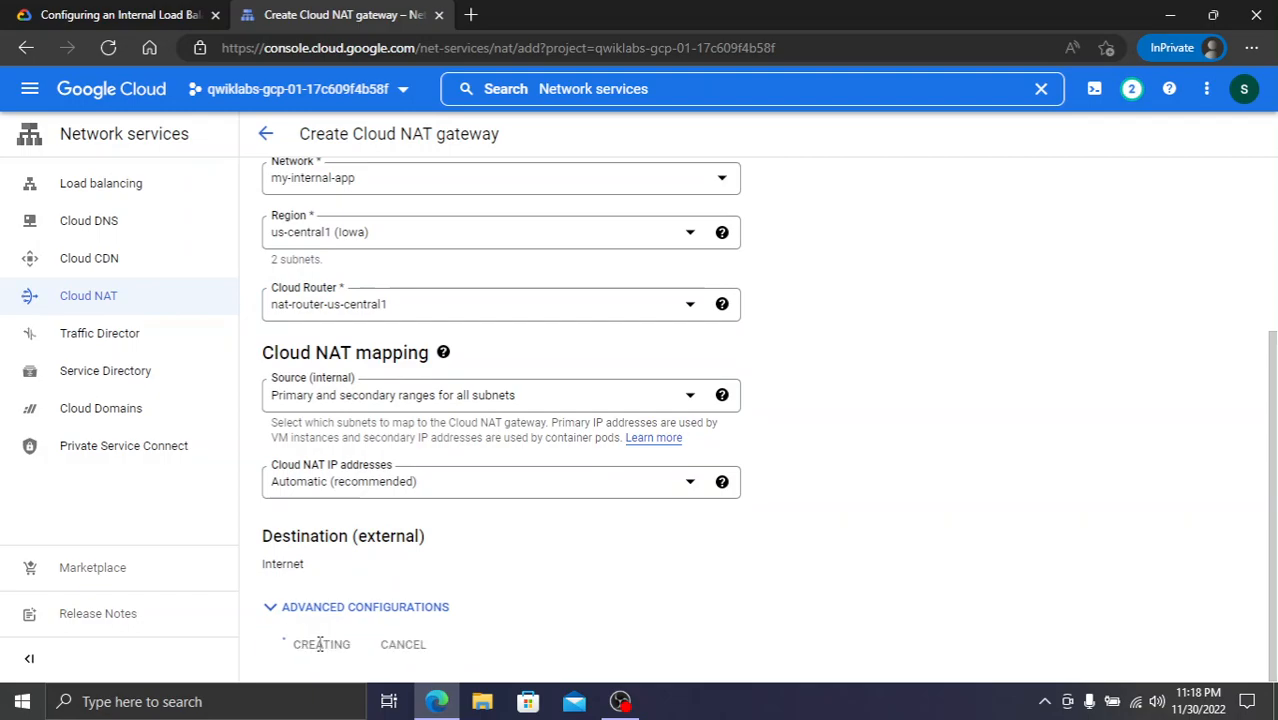
- Read the lab's note about the NAT gateway status and check the nat-config gateway's status in the console
click(191, 14)
scroll(530, 408, down, 2)
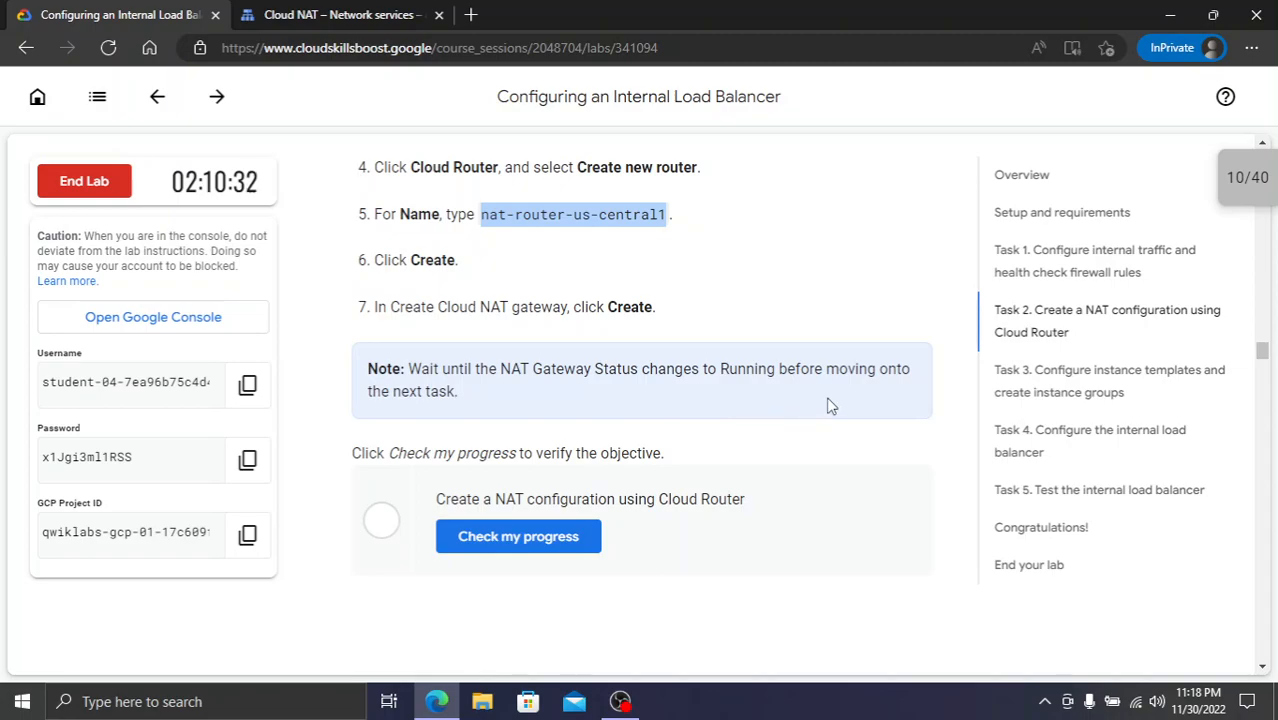
click(268, 12)
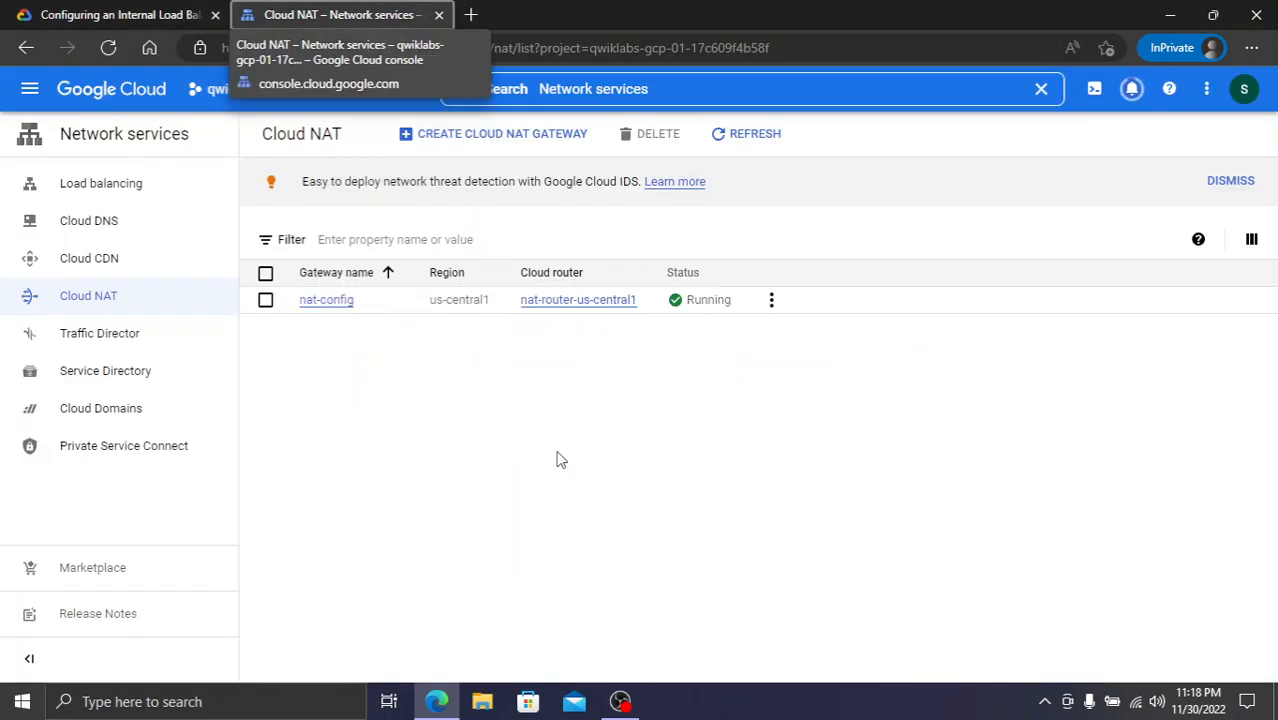
click(50, 14)
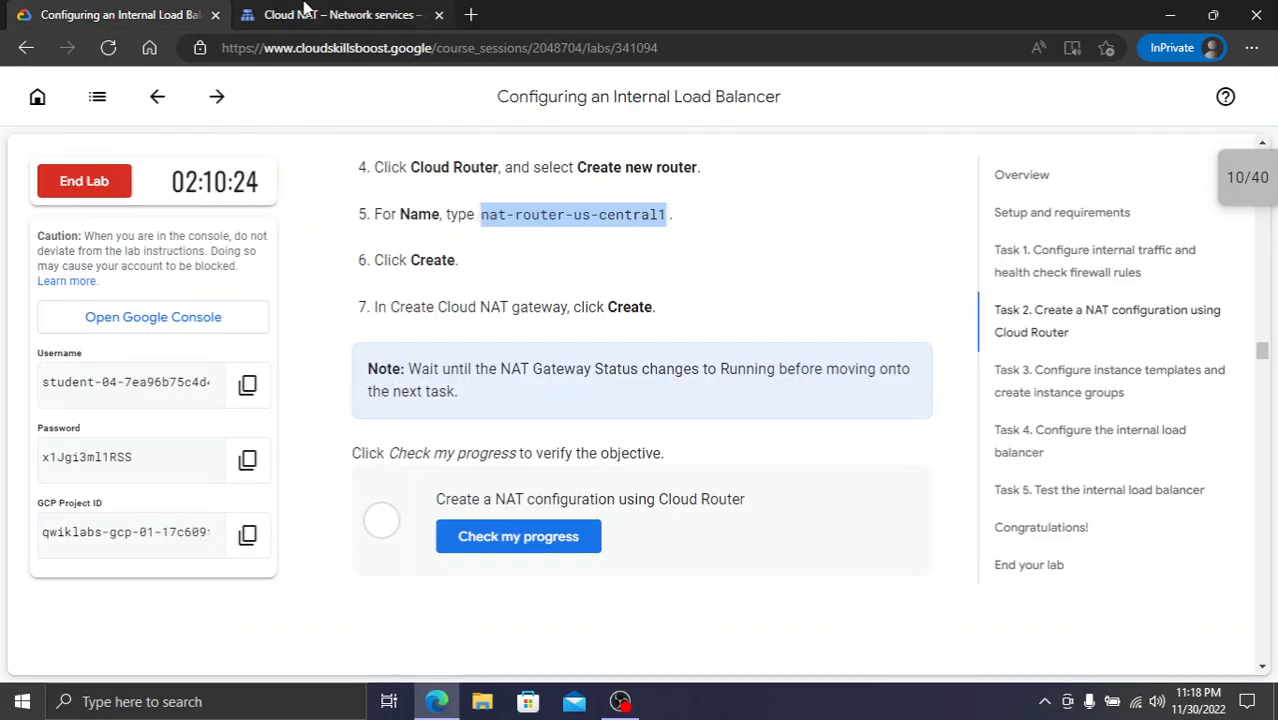
click(250, 13)
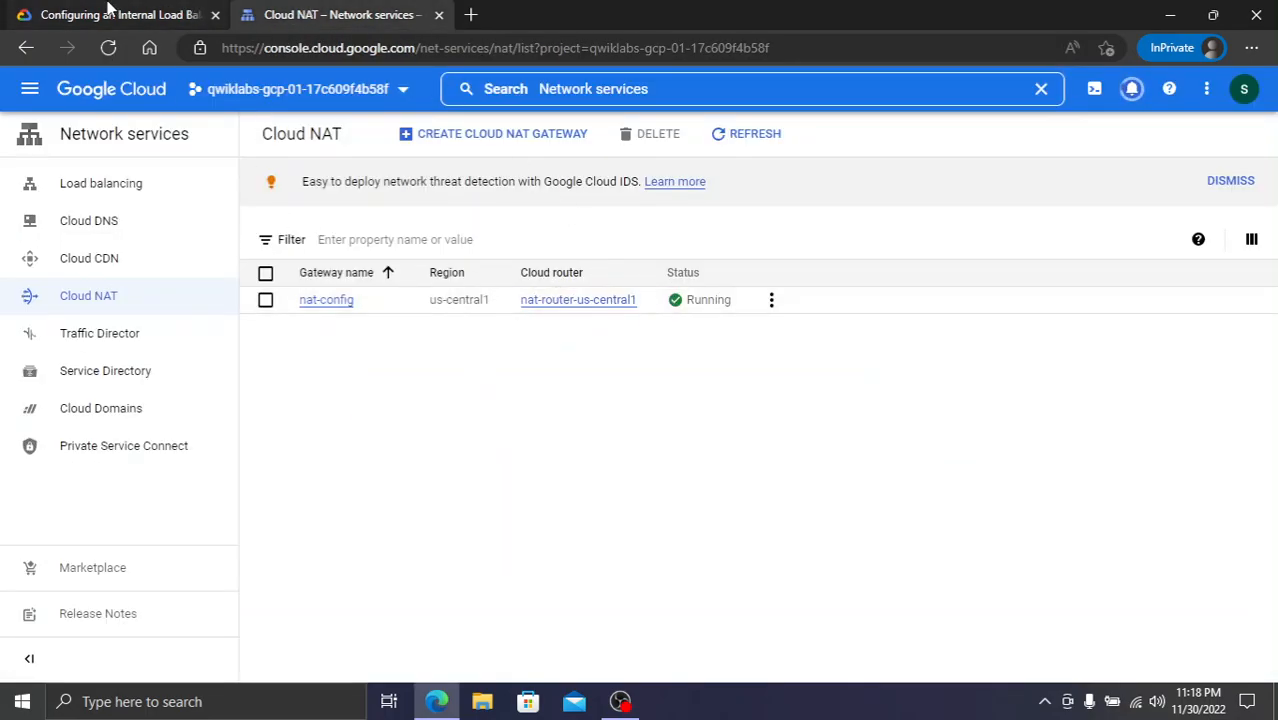
- Run the lab's progress check for the objective of creating a NAT configuration using Cloud Router
click(50, 14)
scroll(575, 440, down, 2)
click(545, 395)
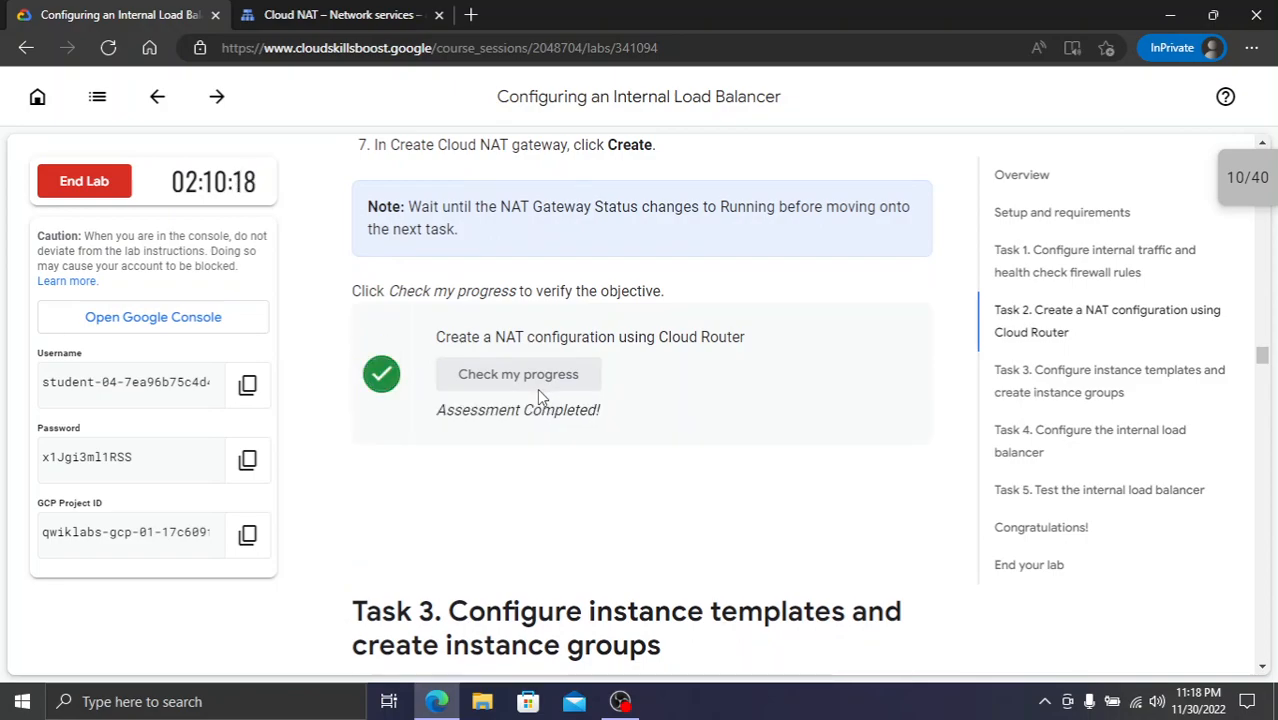
- Read the lab's Task 3 instructions and open the Compute Engine VM instances page in the console
scroll(537, 403, down, 5)
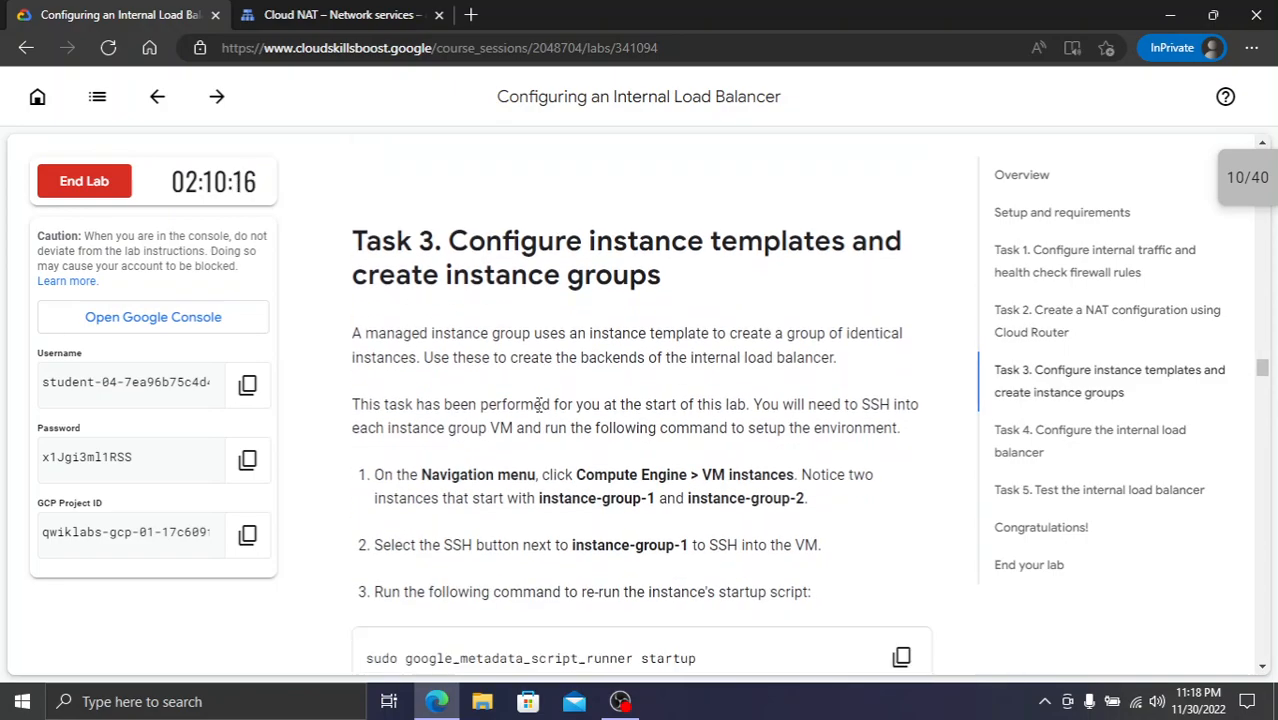
scroll(540, 430, down, 1)
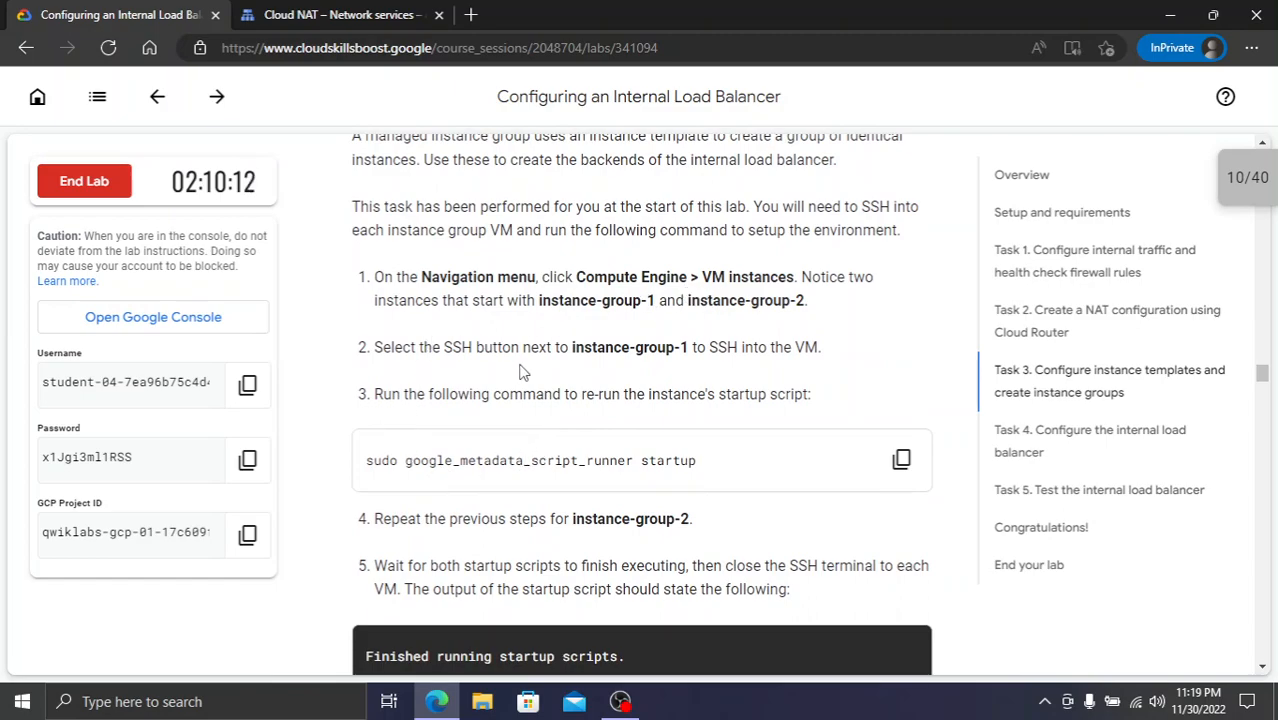
scroll(572, 400, down, 5)
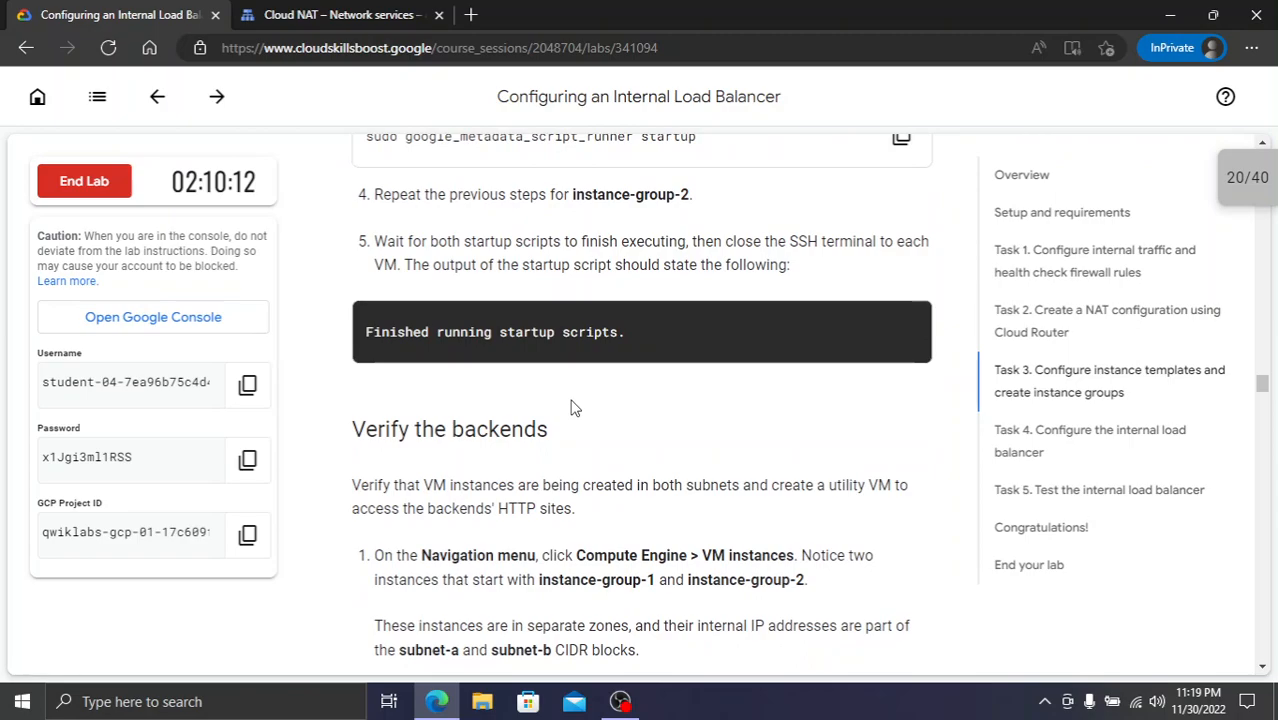
scroll(572, 405, up, 5)
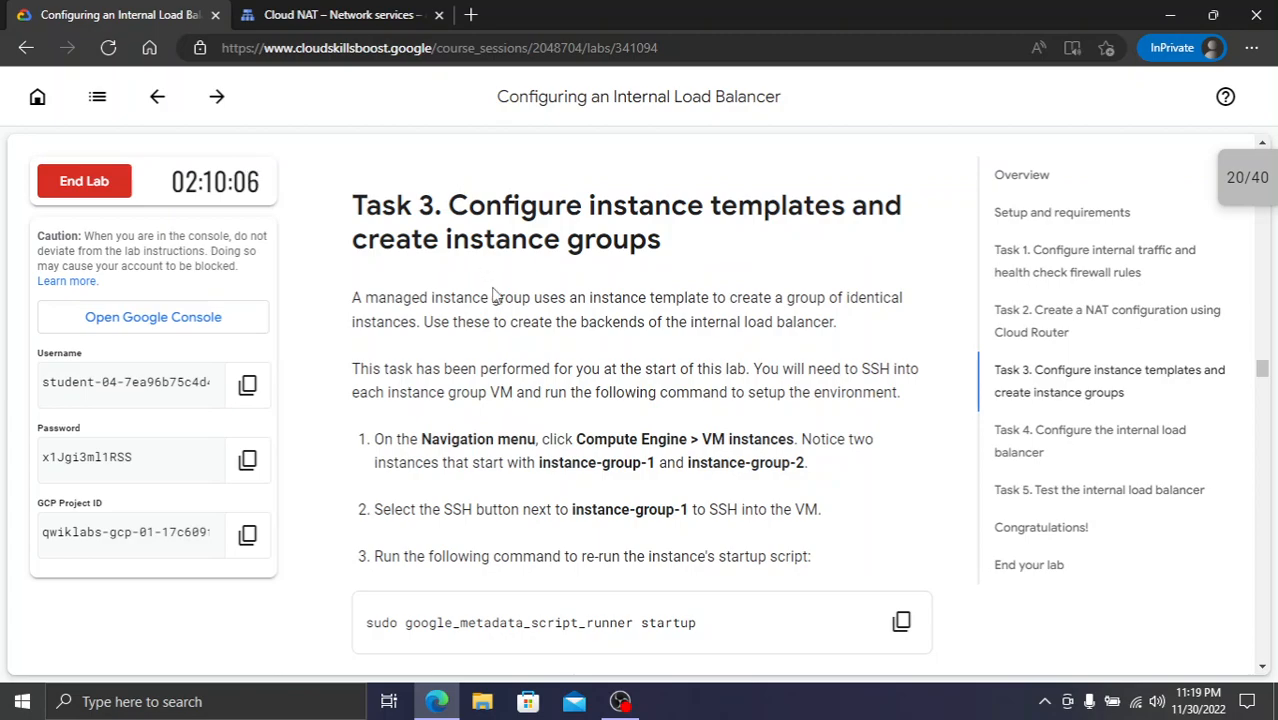
scroll(495, 296, down, 2)
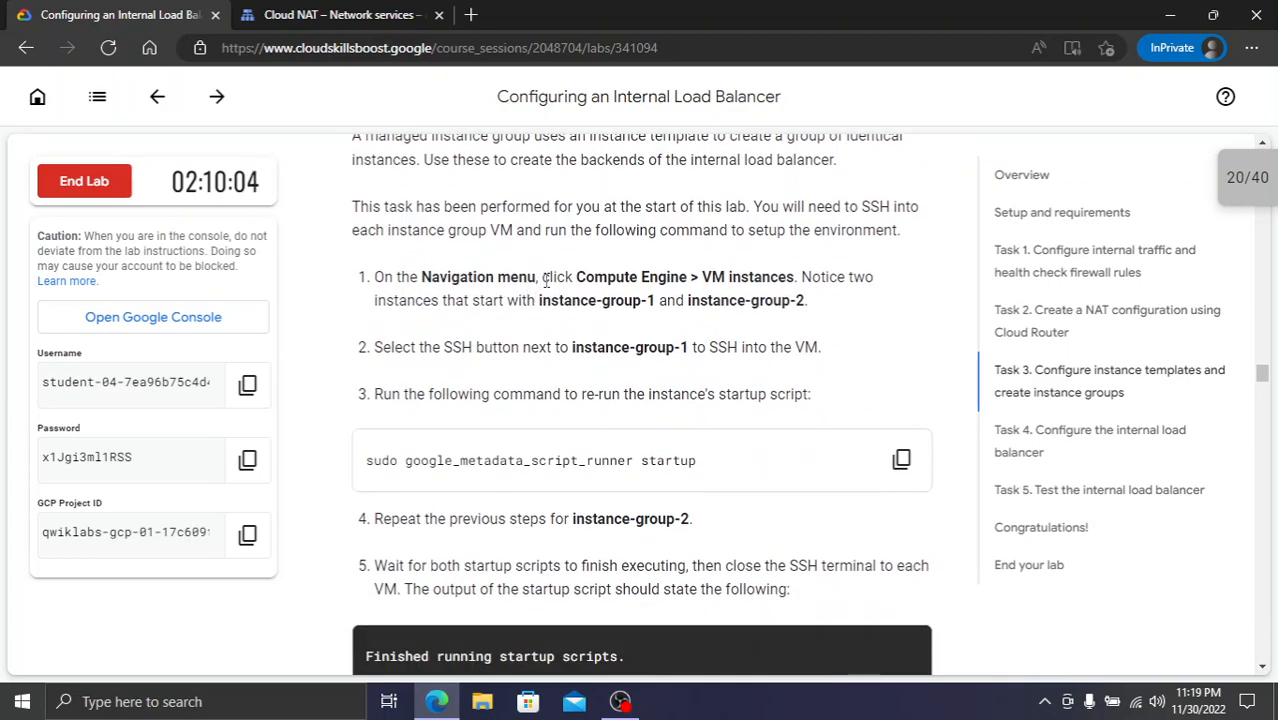
click(415, 14)
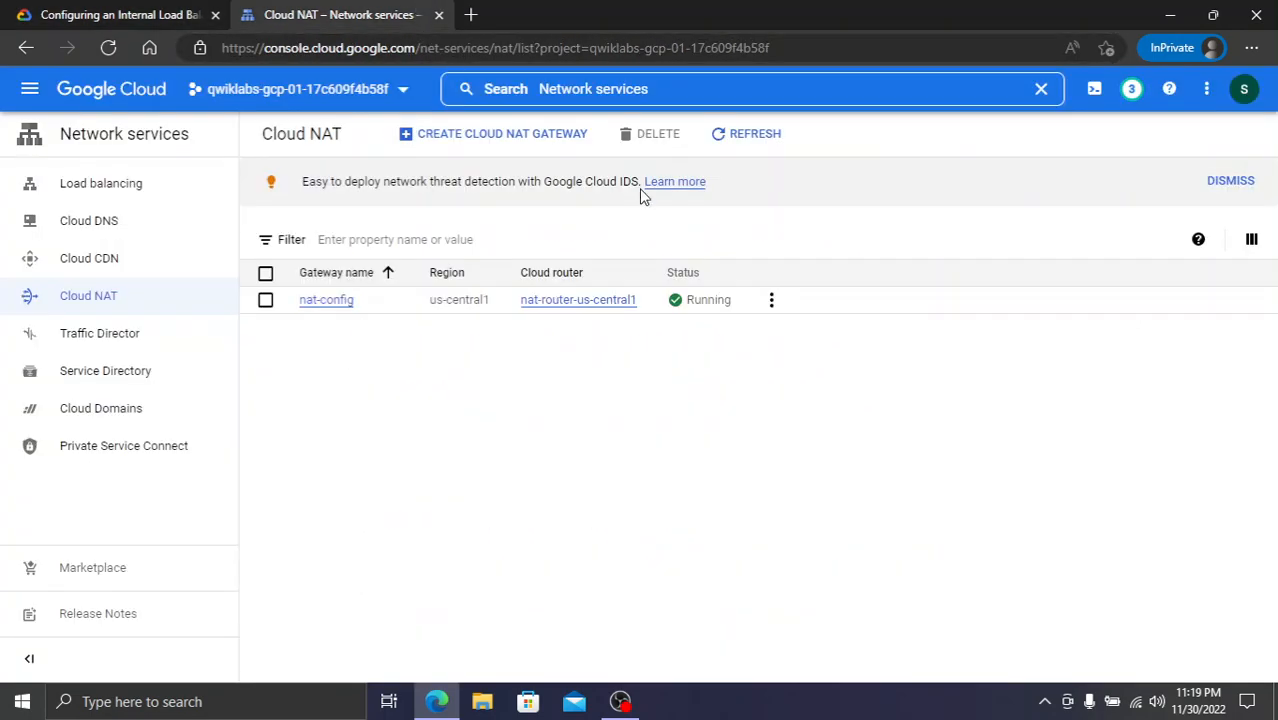
click(680, 90)
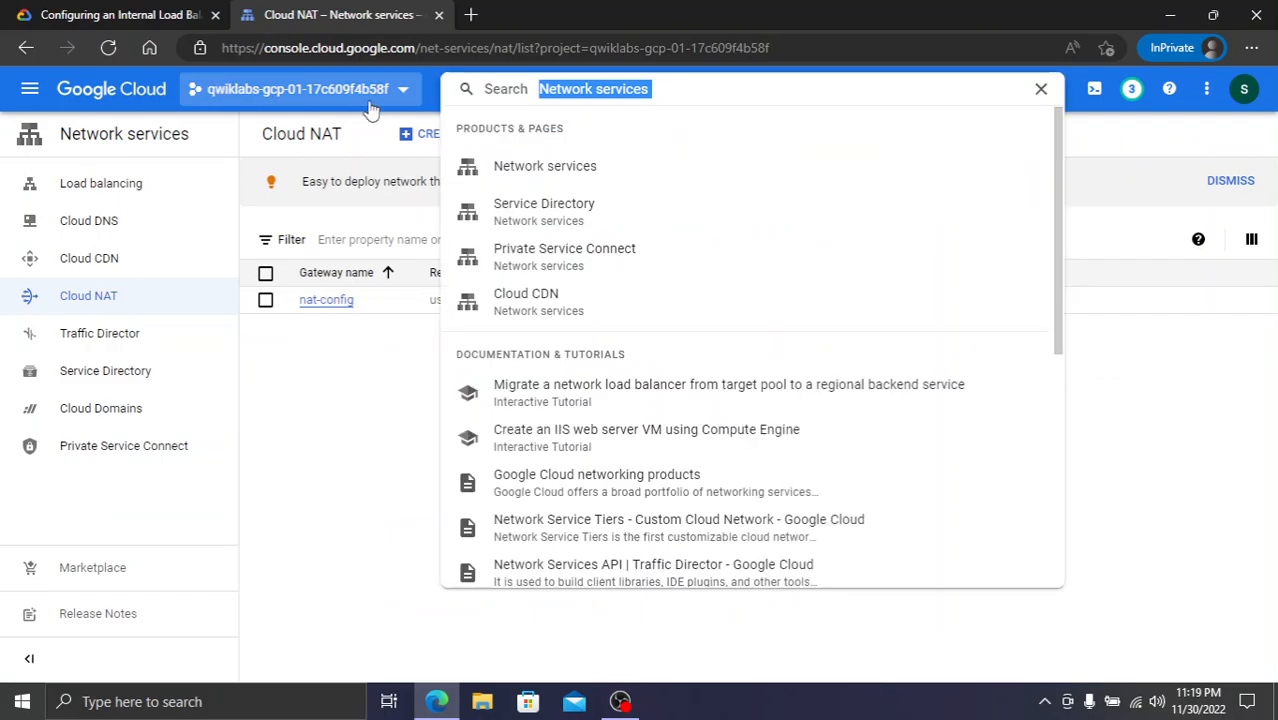
key(BackSpace)
click(553, 343)
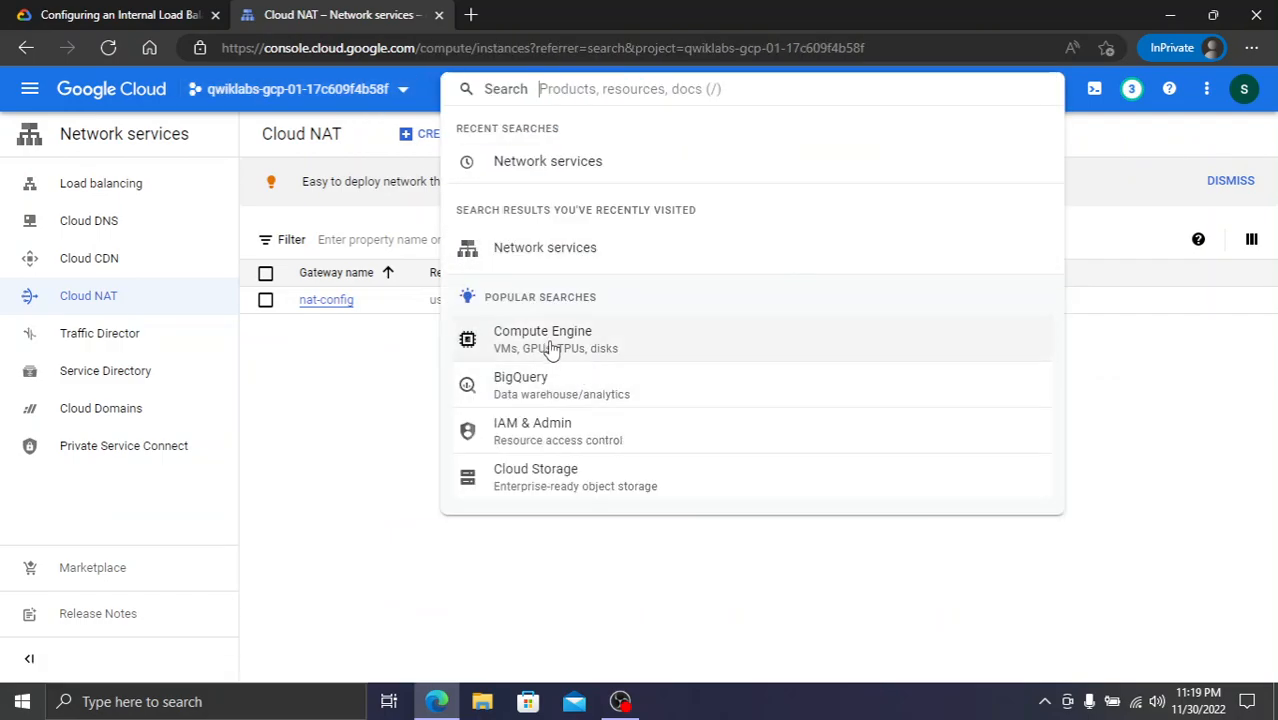
- Recheck the lab's instruction about the two instances and hide the info panel on the VM instances page
click(100, 15)
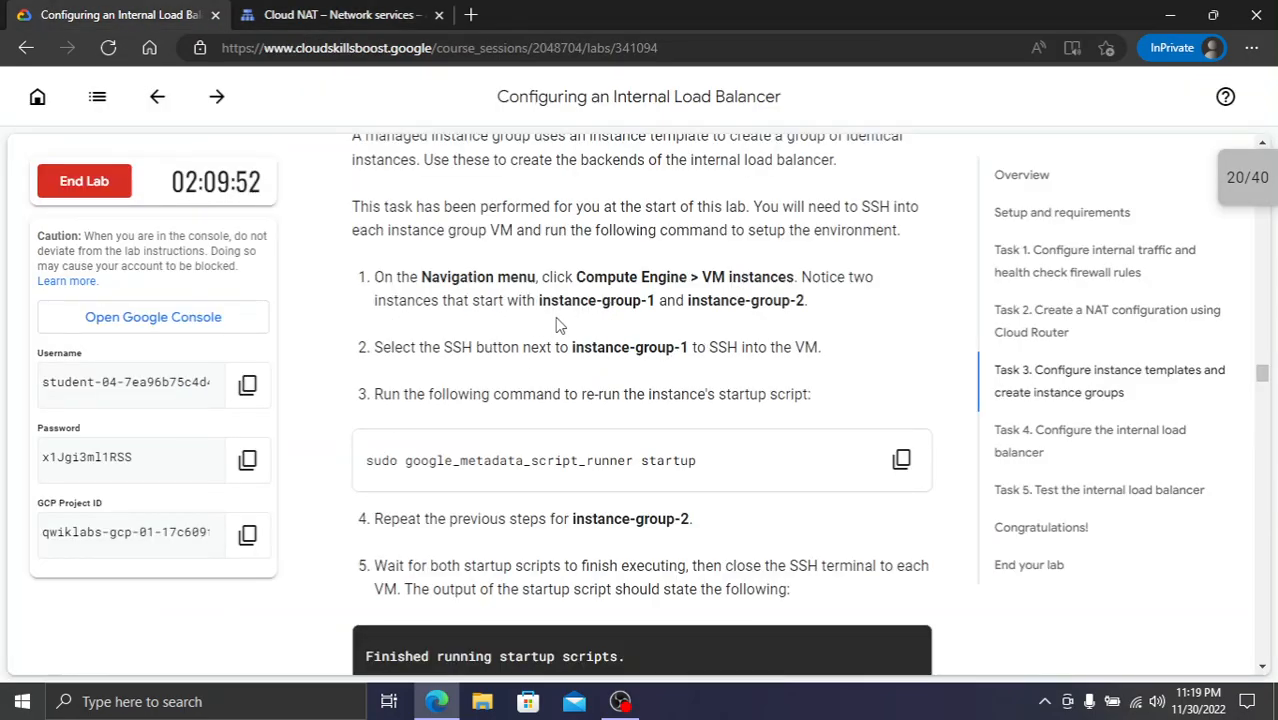
click(312, 12)
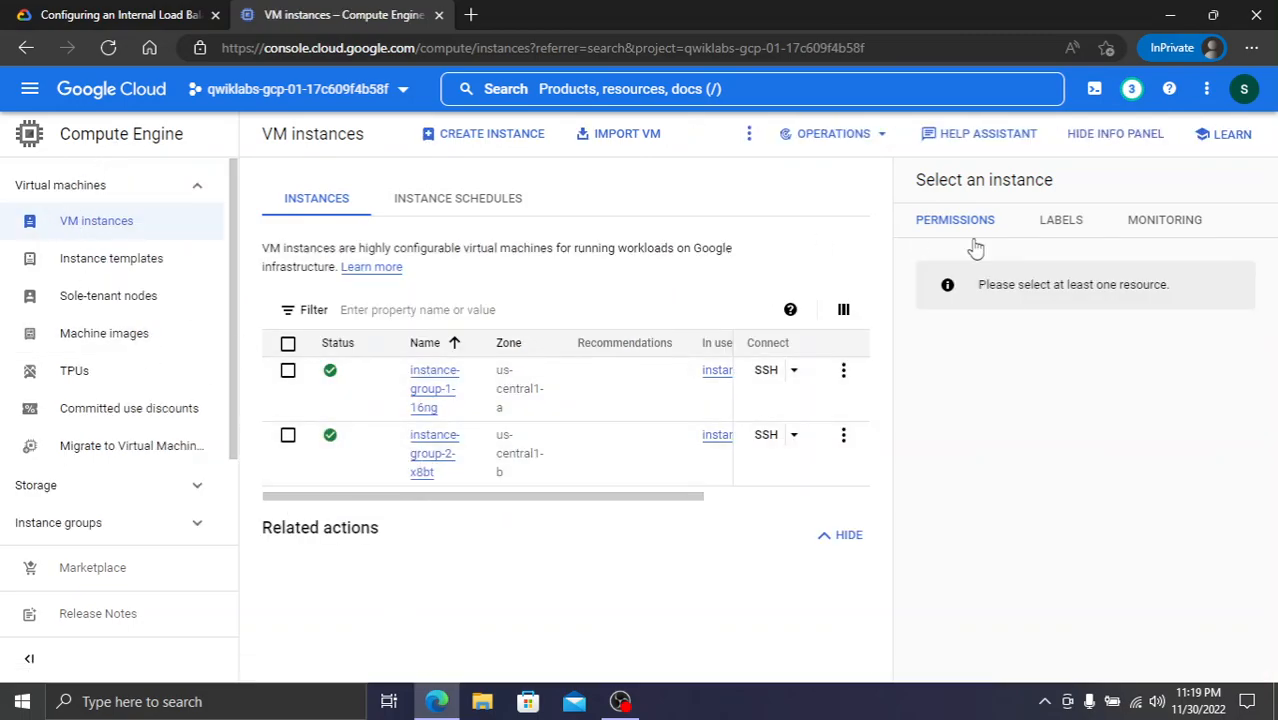
click(1120, 135)
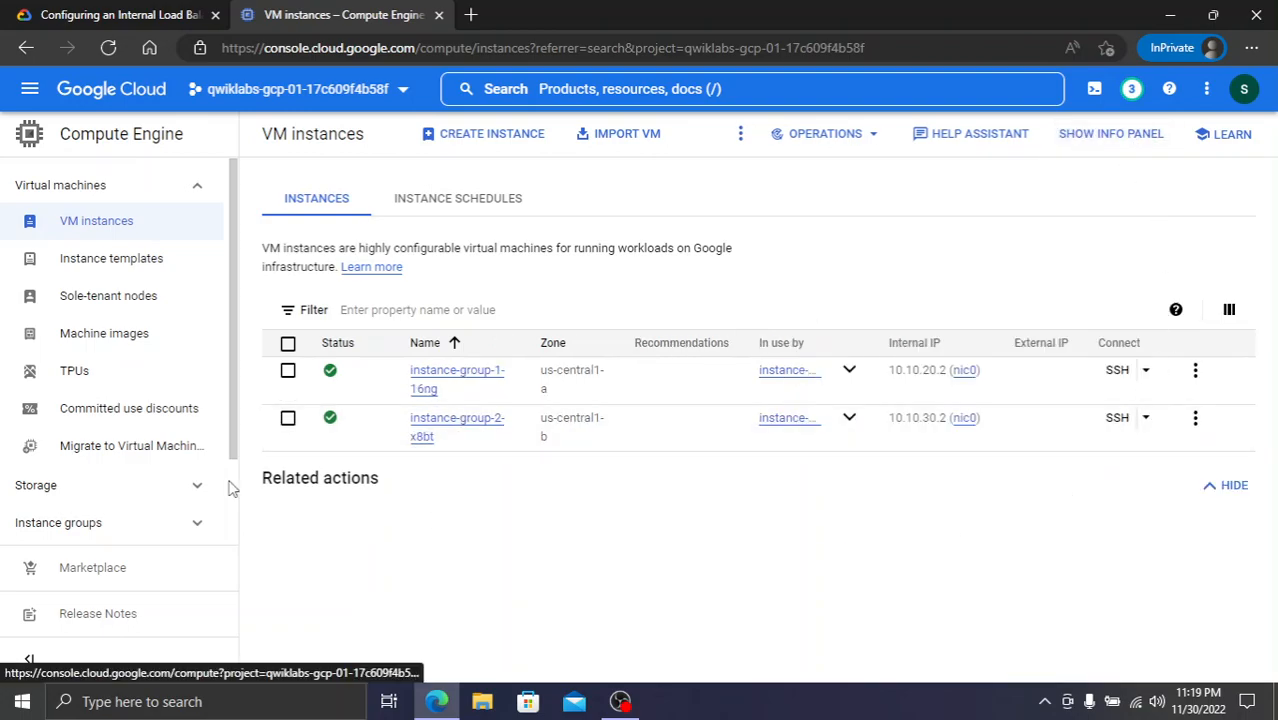
- Open an SSH session to the instance-group-1 VM as the lab instructs and reposition its terminal window
click(141, 7)
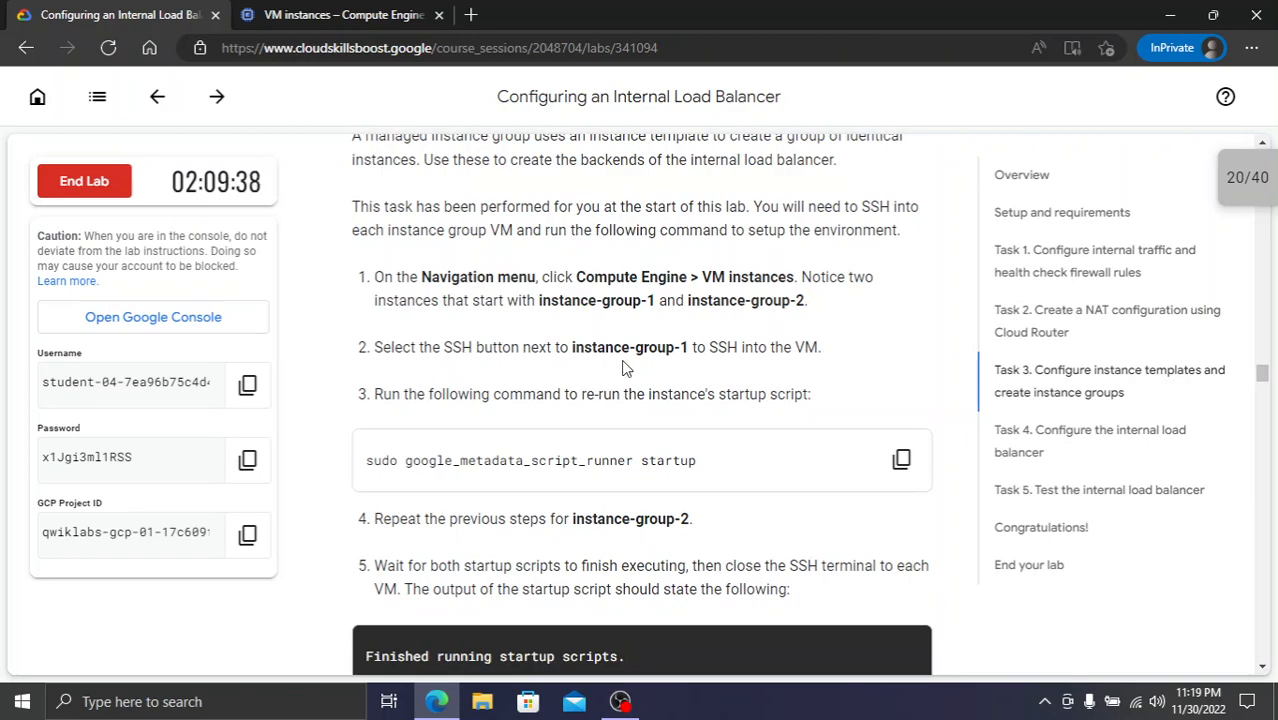
click(300, 13)
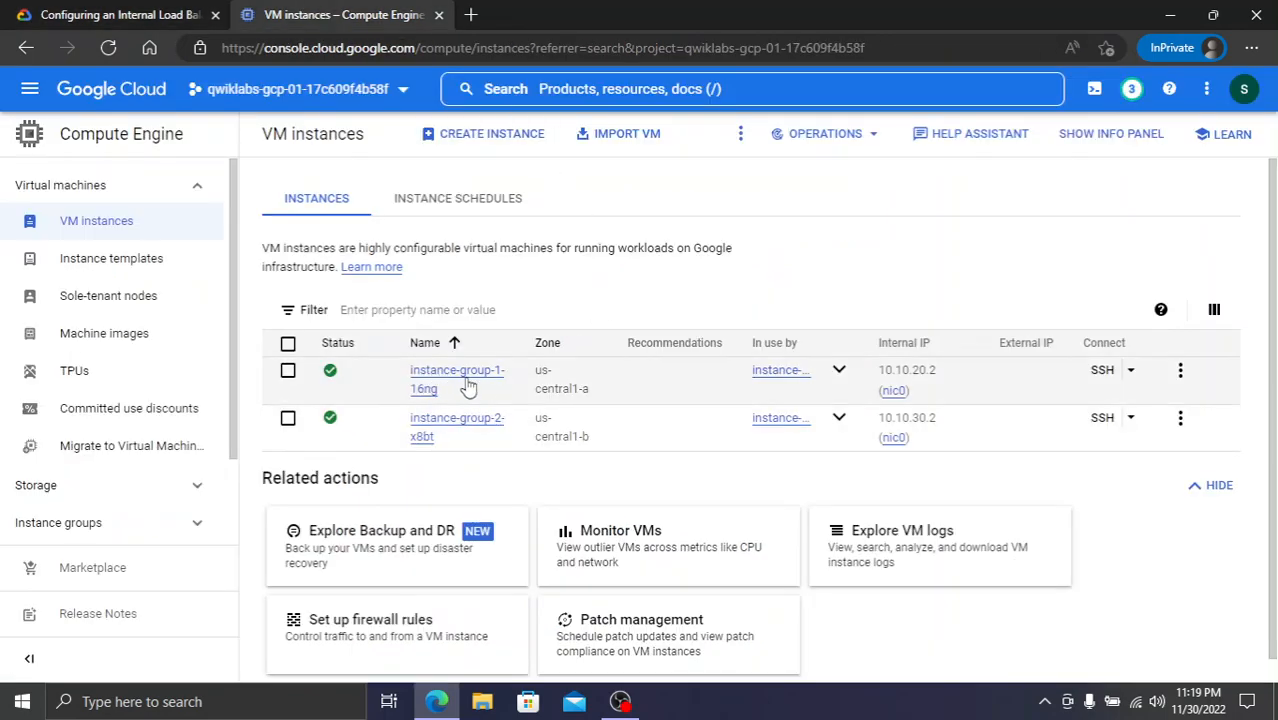
click(1108, 376)
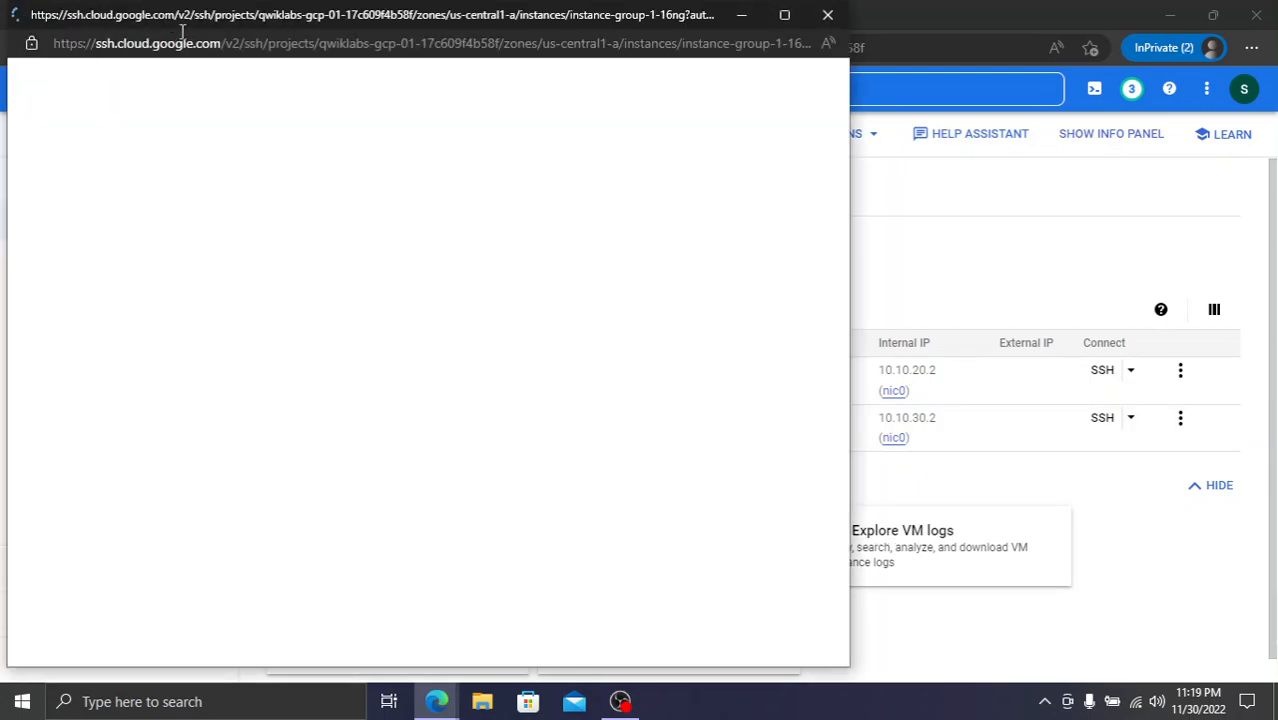
drag(174, 22, 482, 45)
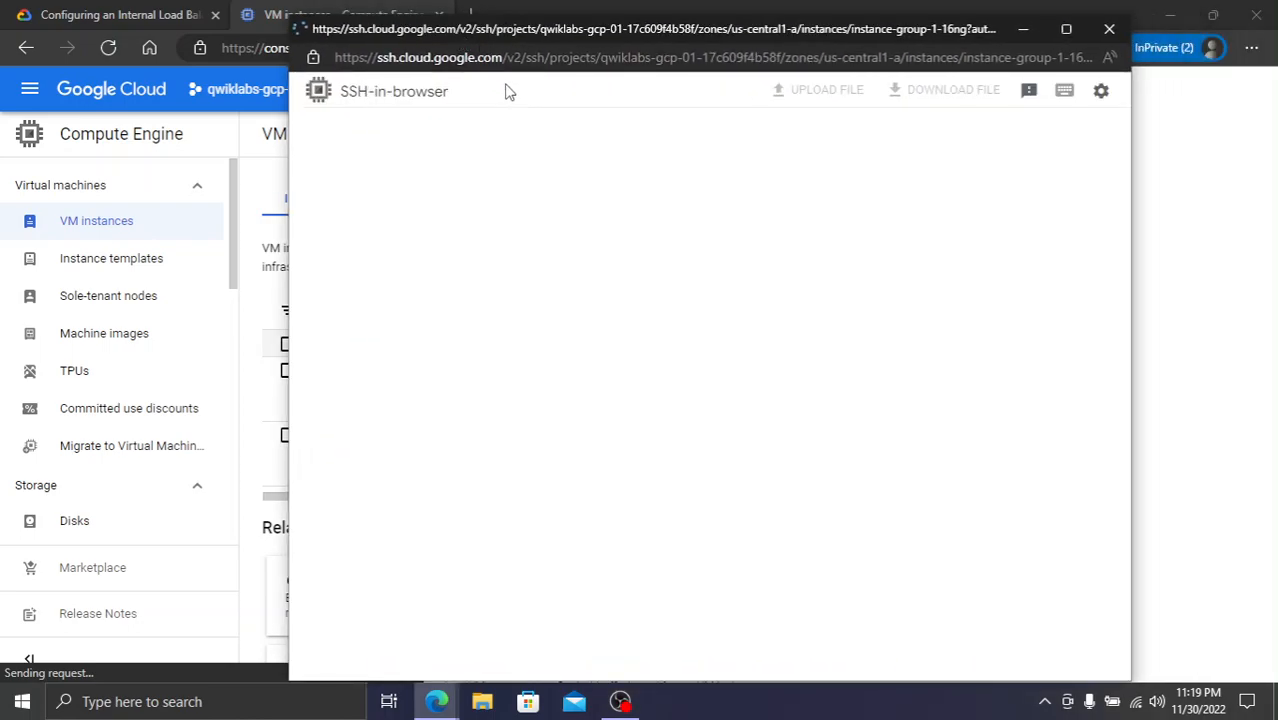
right_click(410, 36)
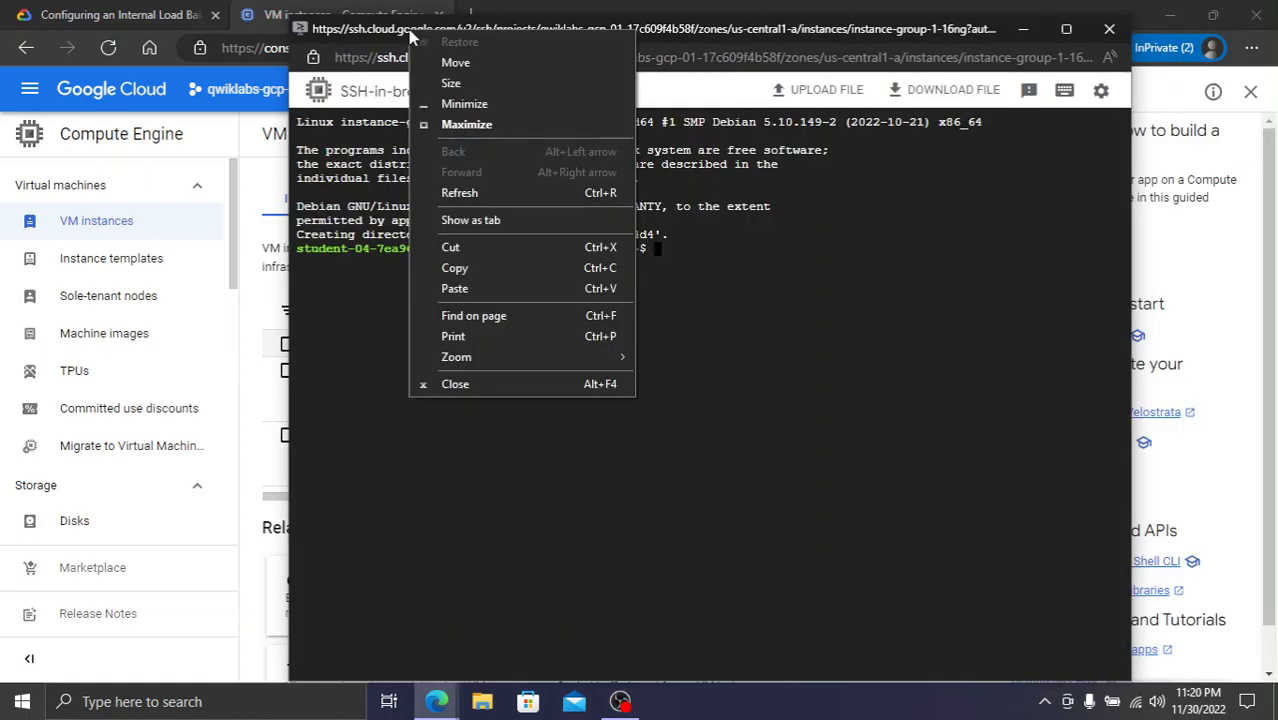
key(Escape)
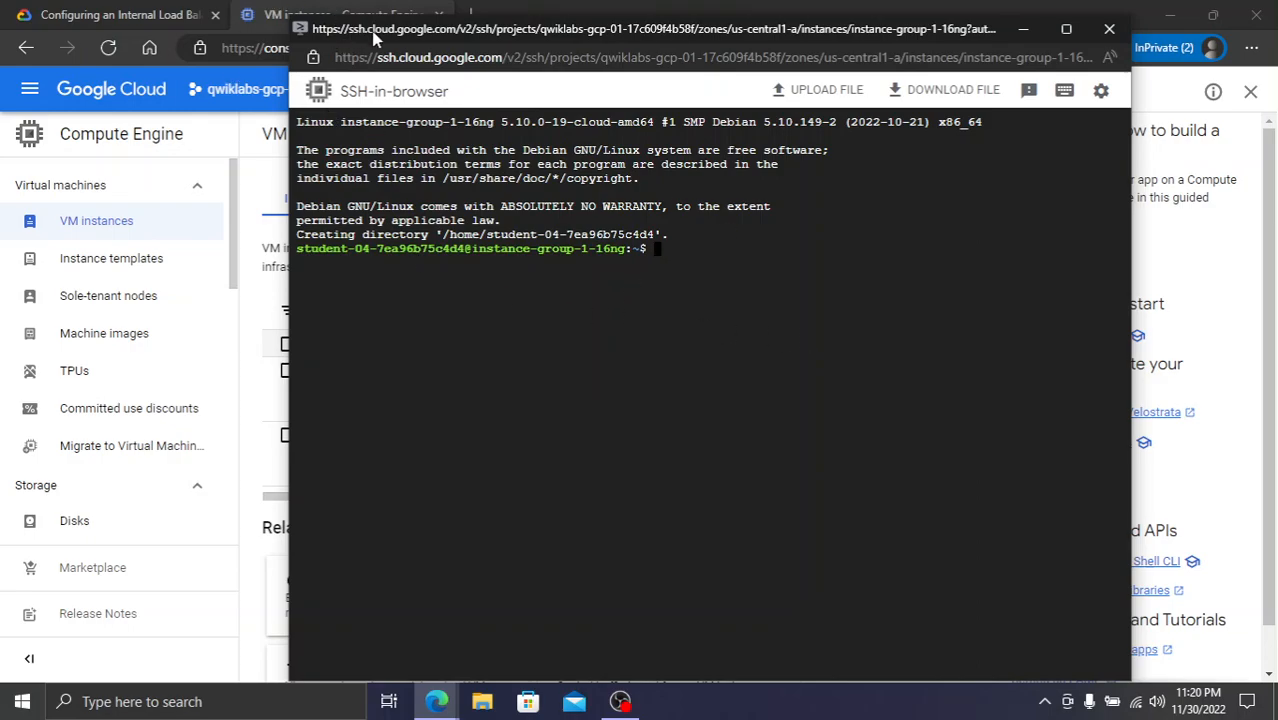
- Copy the lab's startup script command and run sudo google_metadata_script_runner startup in the instance-group-1 terminal
click(197, 10)
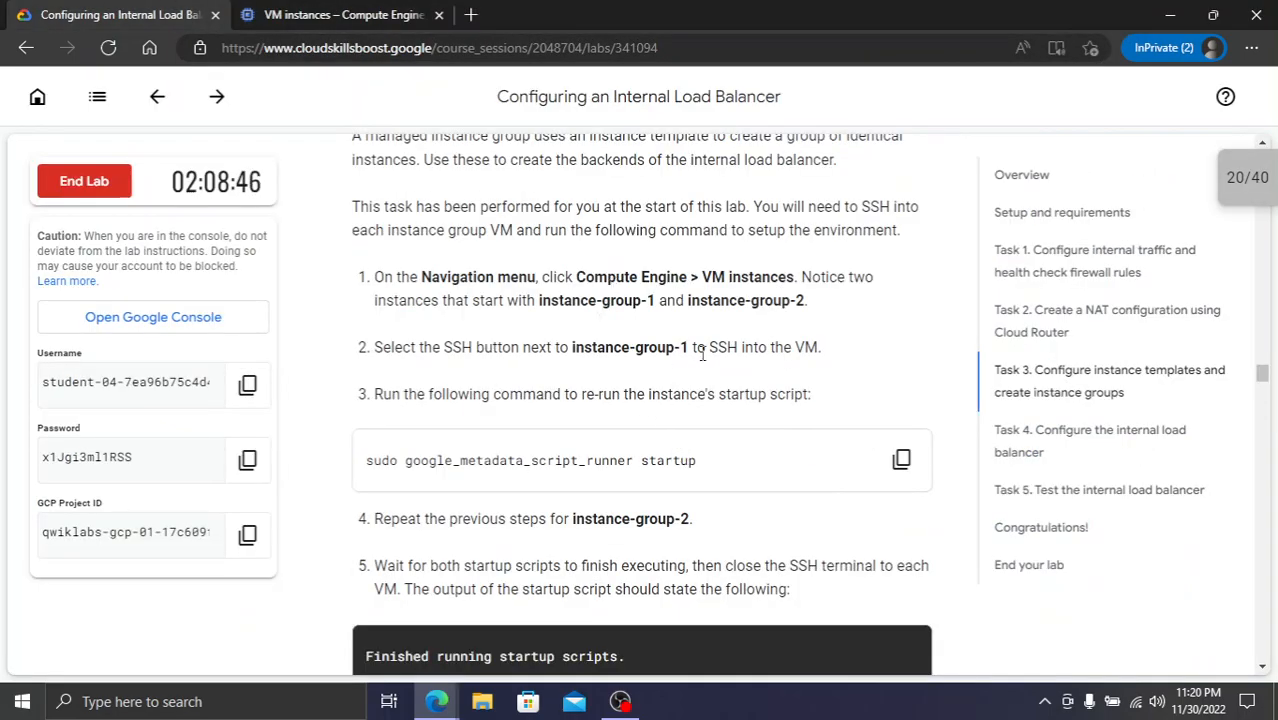
click(901, 460)
key(alt+Tab)
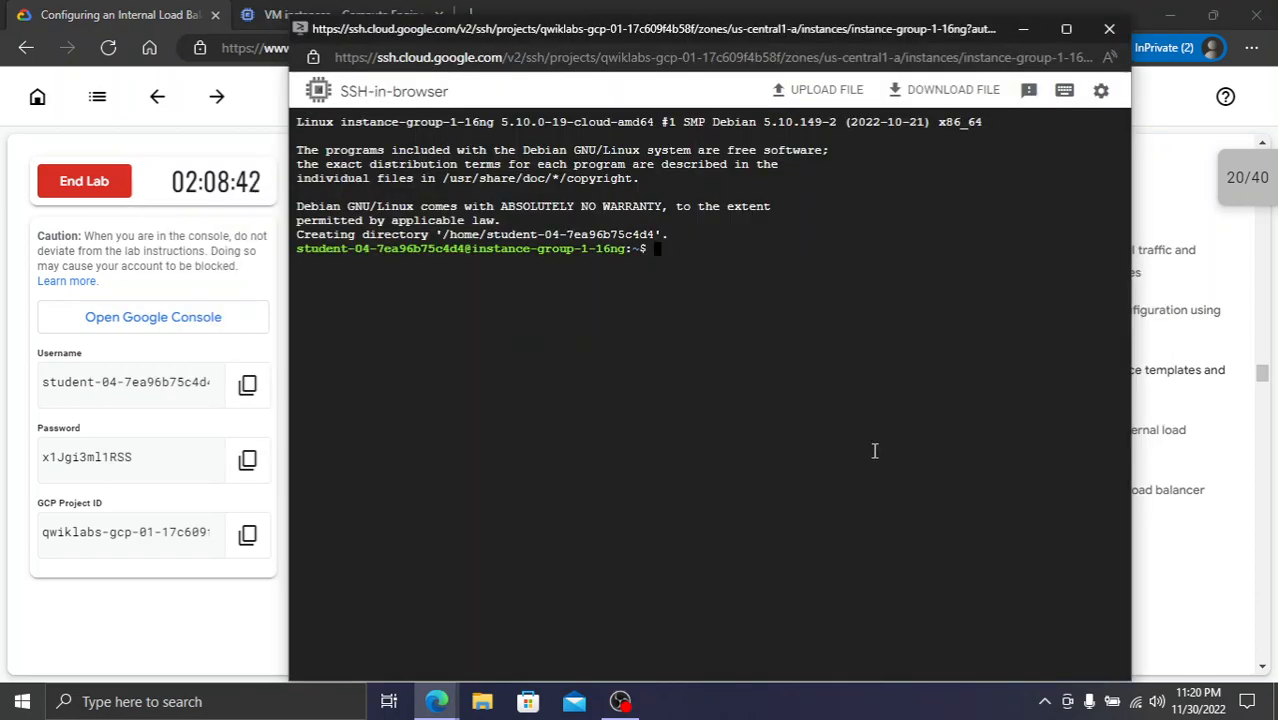
key(ctrl+v)
key(Return)
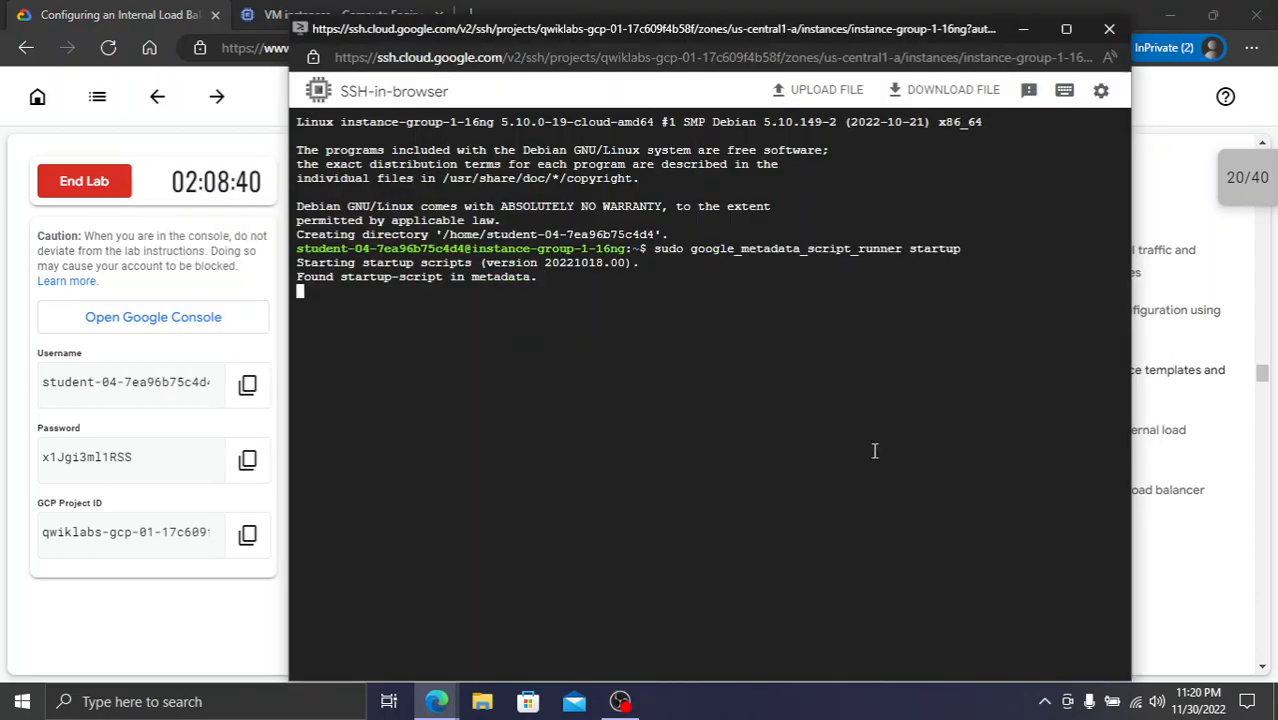
- Read the lab's instructions for instance-group-2 and check the startup script's progress on instance-group-1
key(alt+Tab)
scroll(759, 388, down, 2)
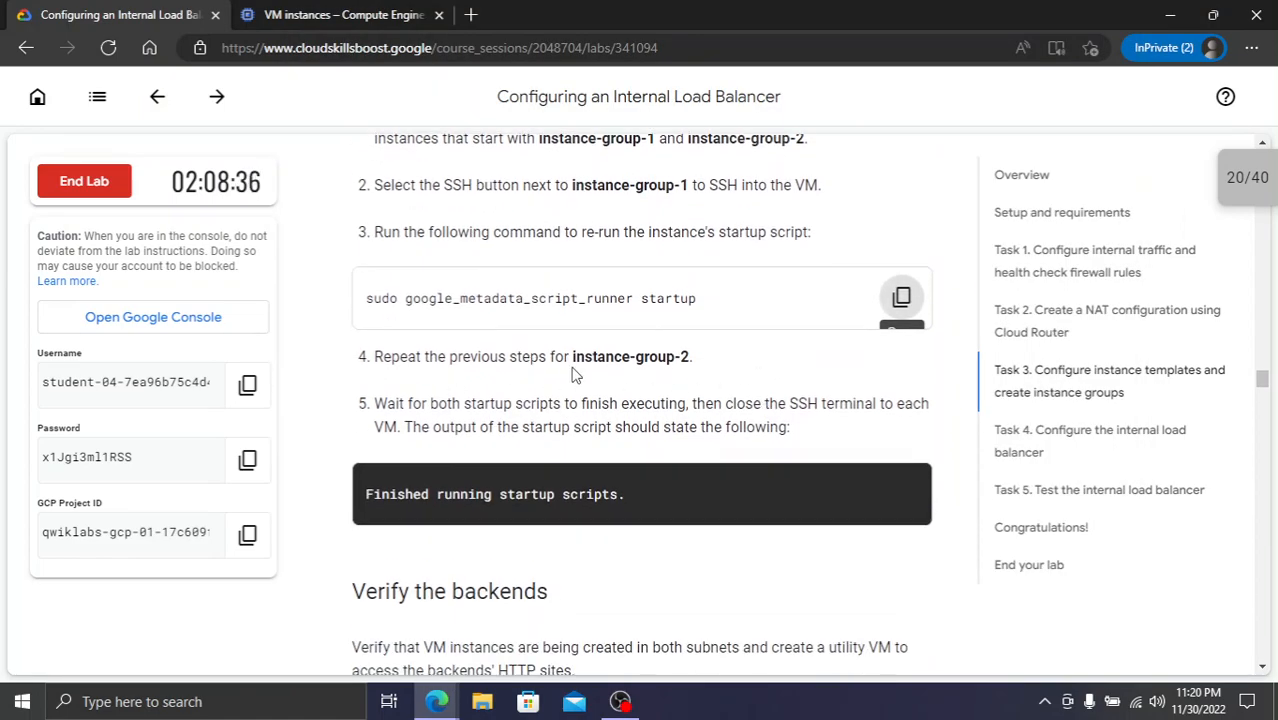
key(alt+Tab)
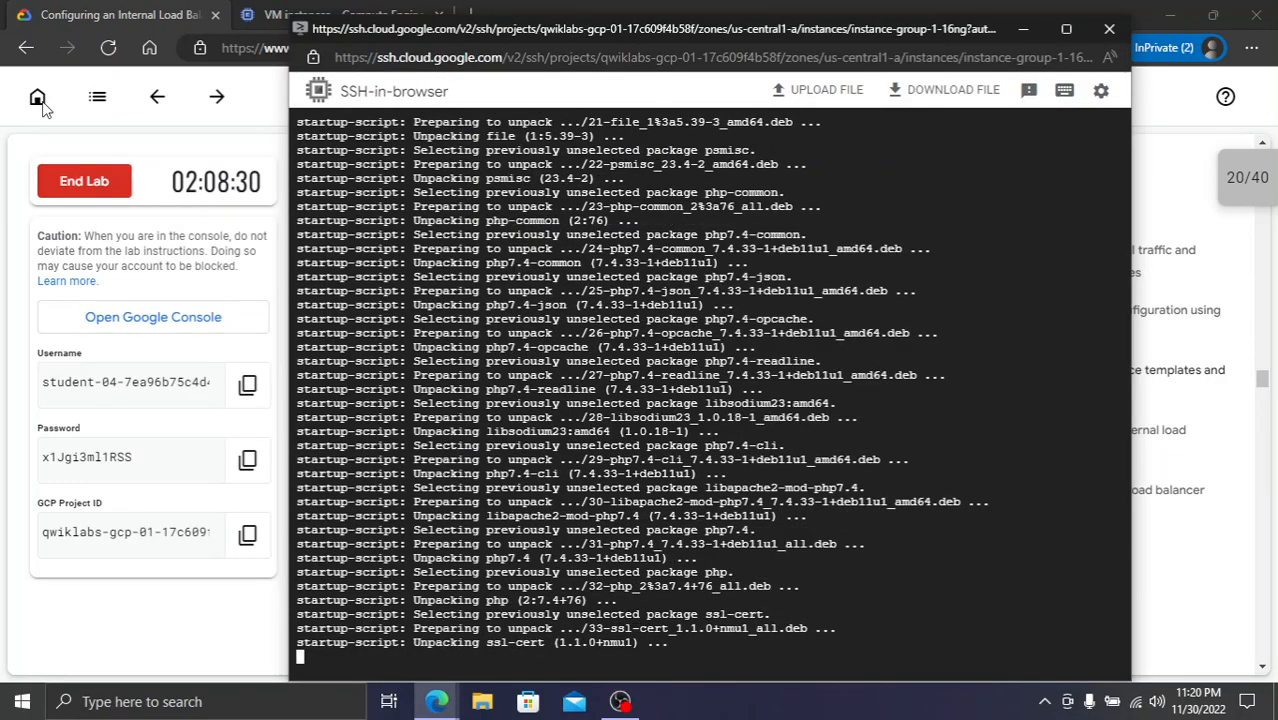
key(alt+Tab)
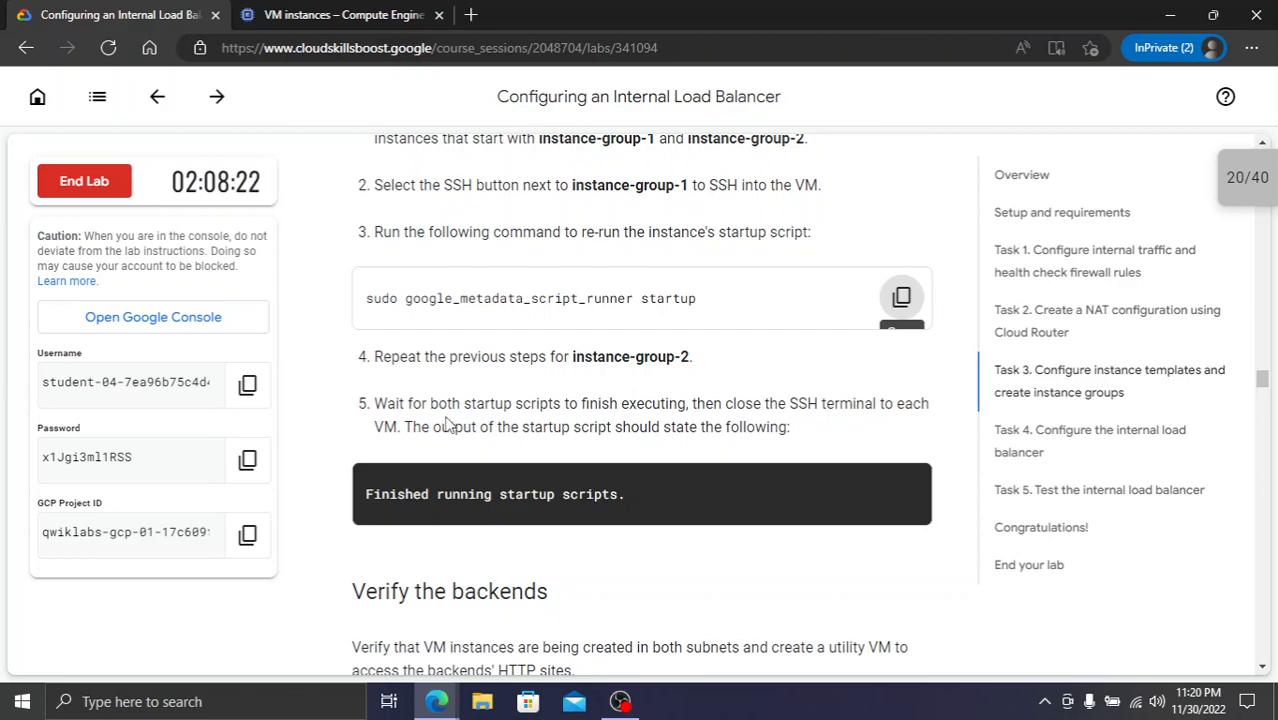
click(335, 14)
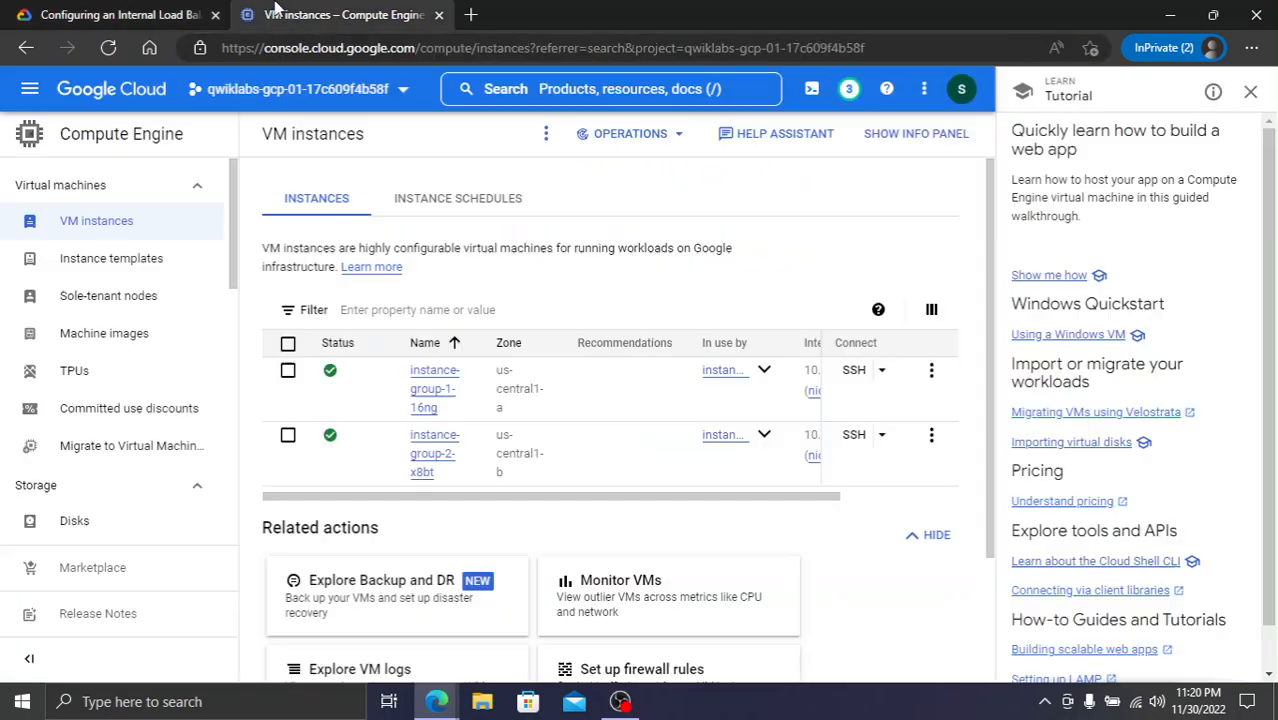
click(872, 444)
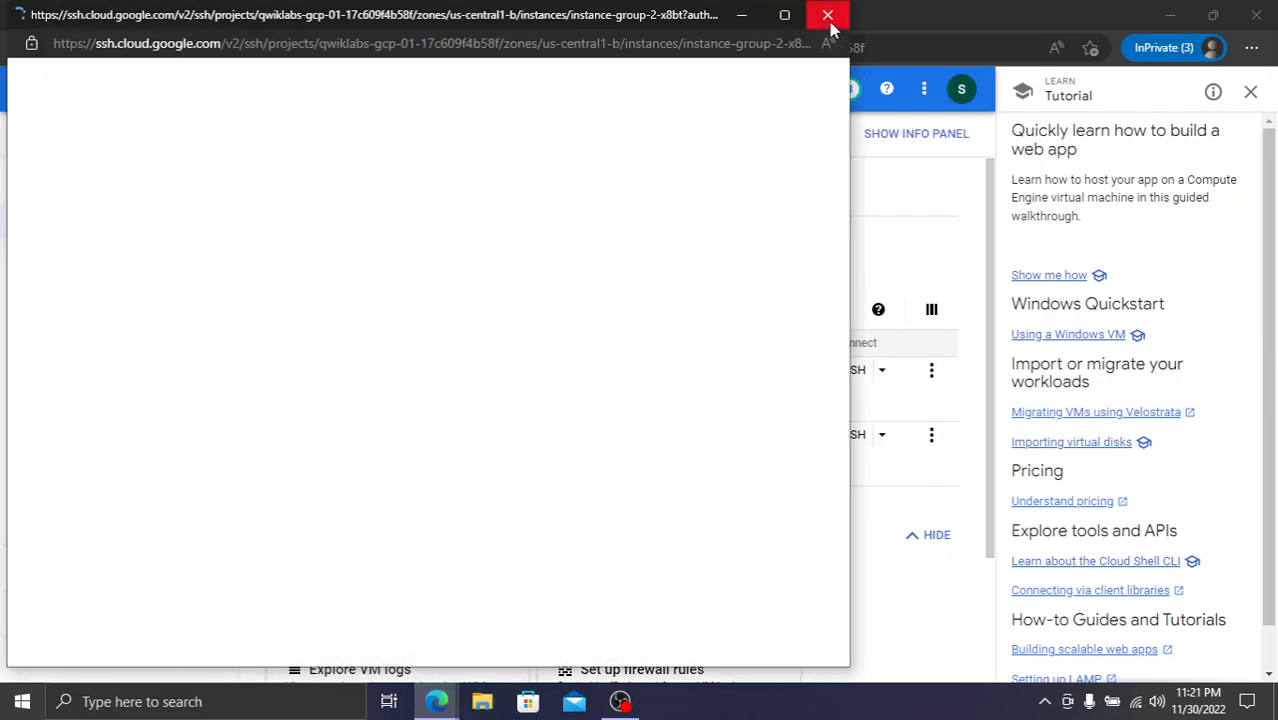
click(827, 14)
- Check the startup script output in the instance-group-1 terminal against the completion message given in the lab
mouse_move(440, 701)
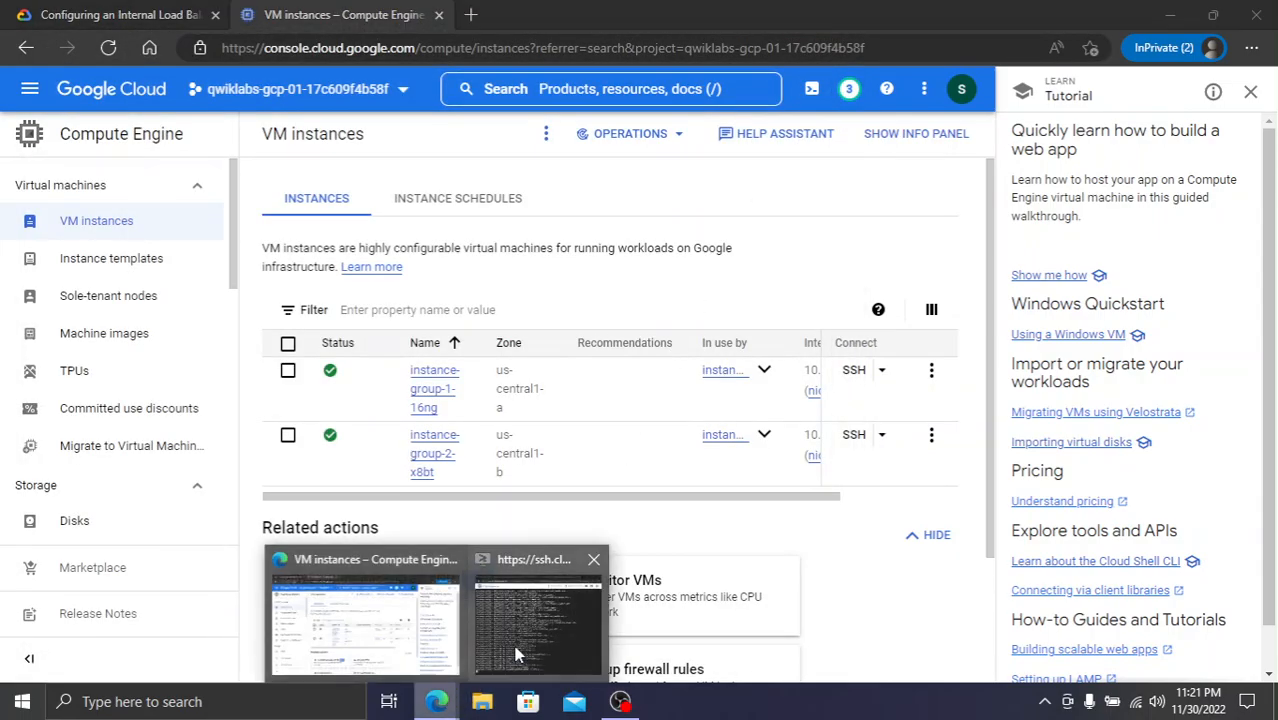
click(533, 645)
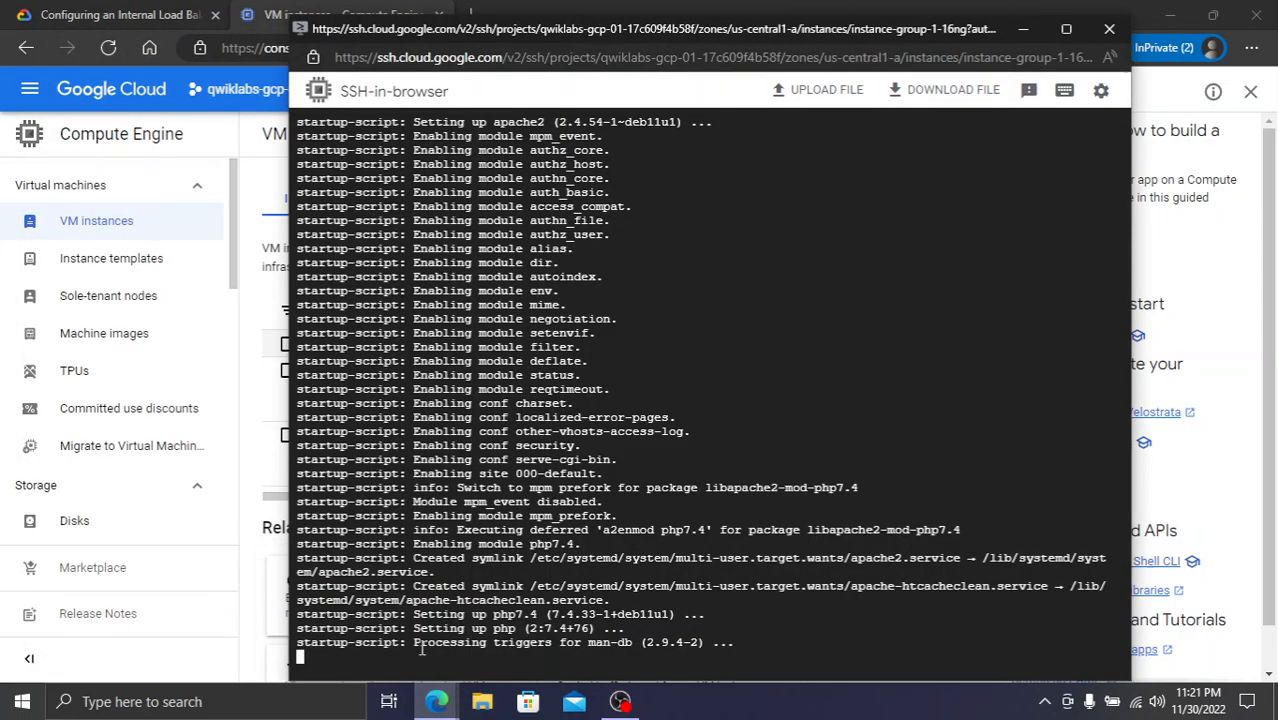
click(130, 10)
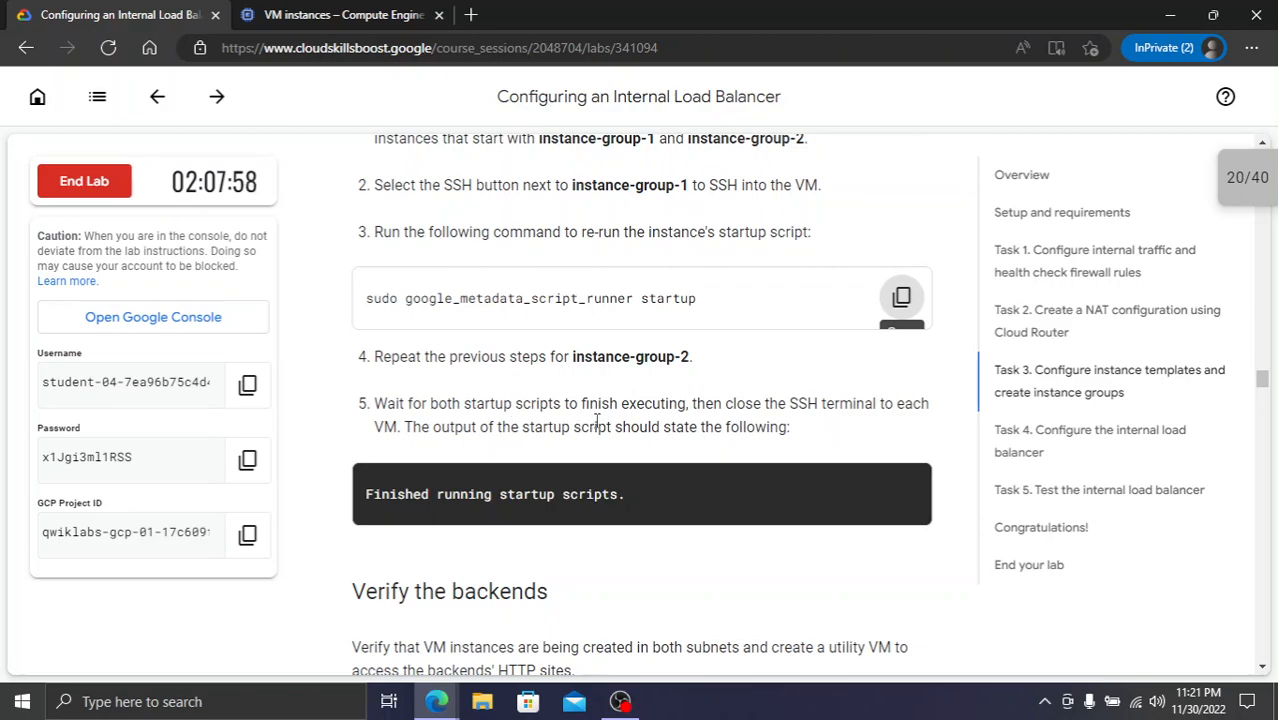
- Open an SSH session to the instance-group-2 VM and arrange both terminal windows so each can be seen
click(340, 14)
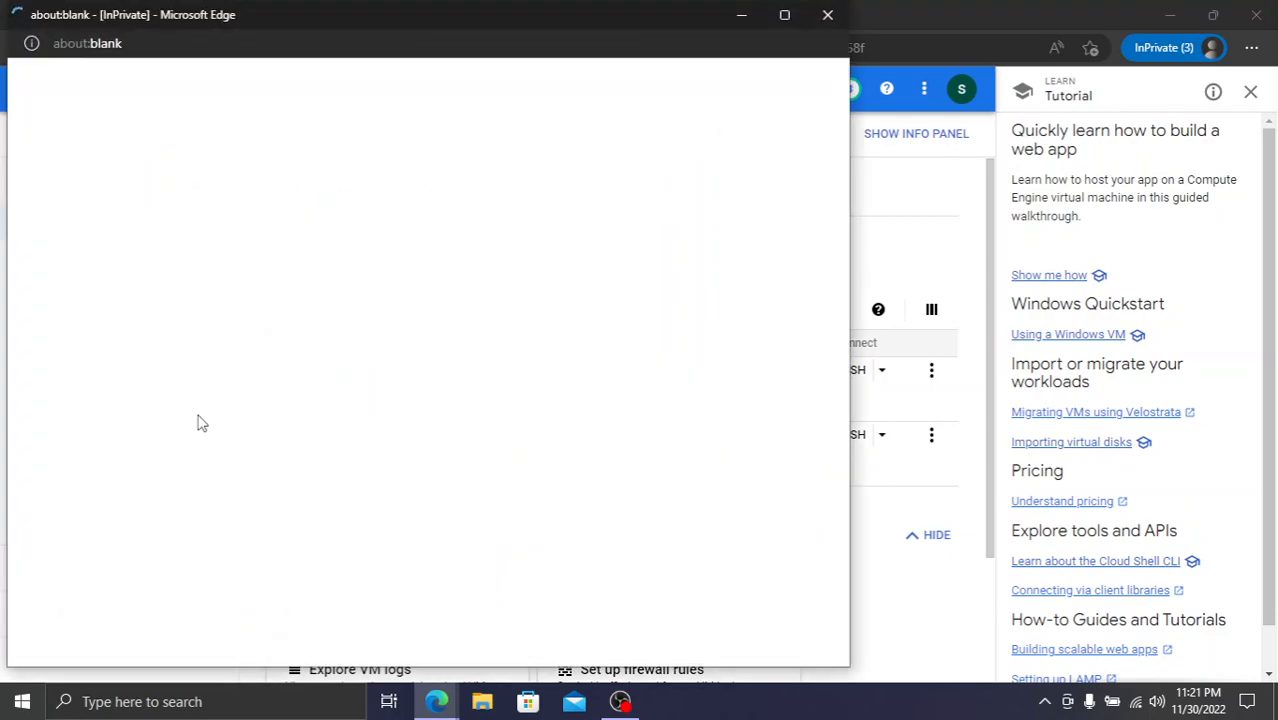
drag(266, 24, 385, 62)
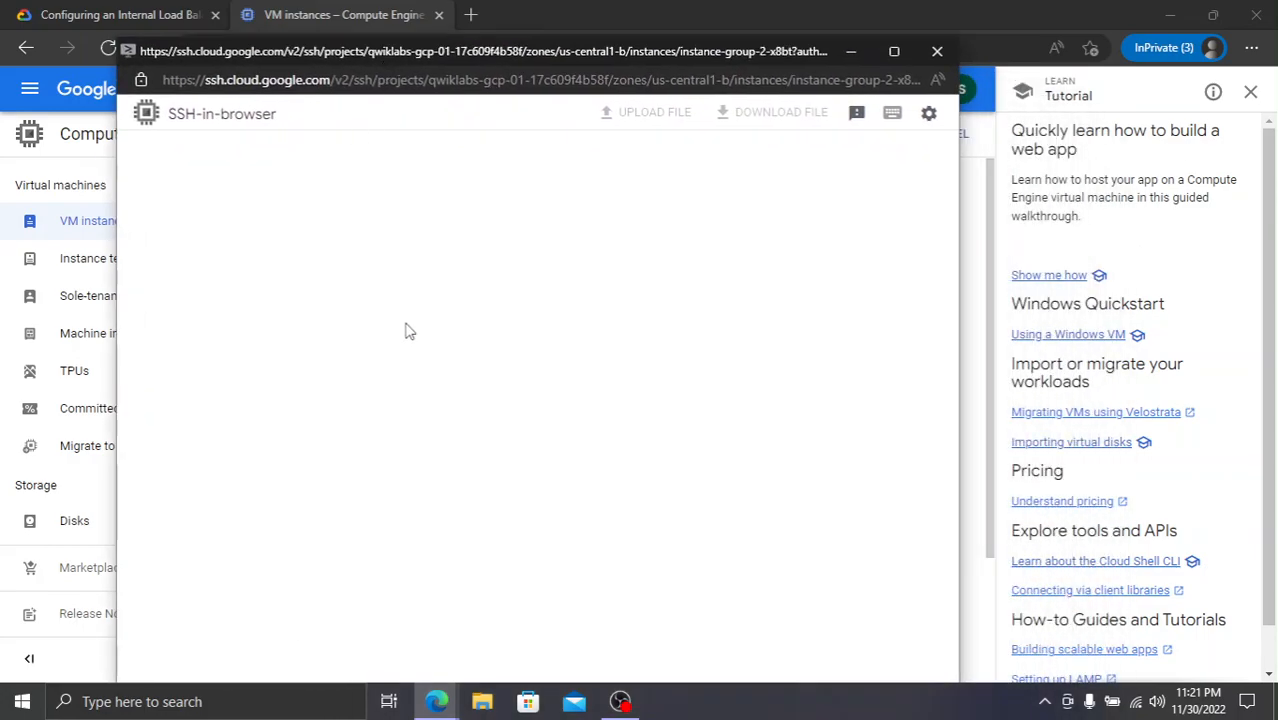
mouse_move(437, 701)
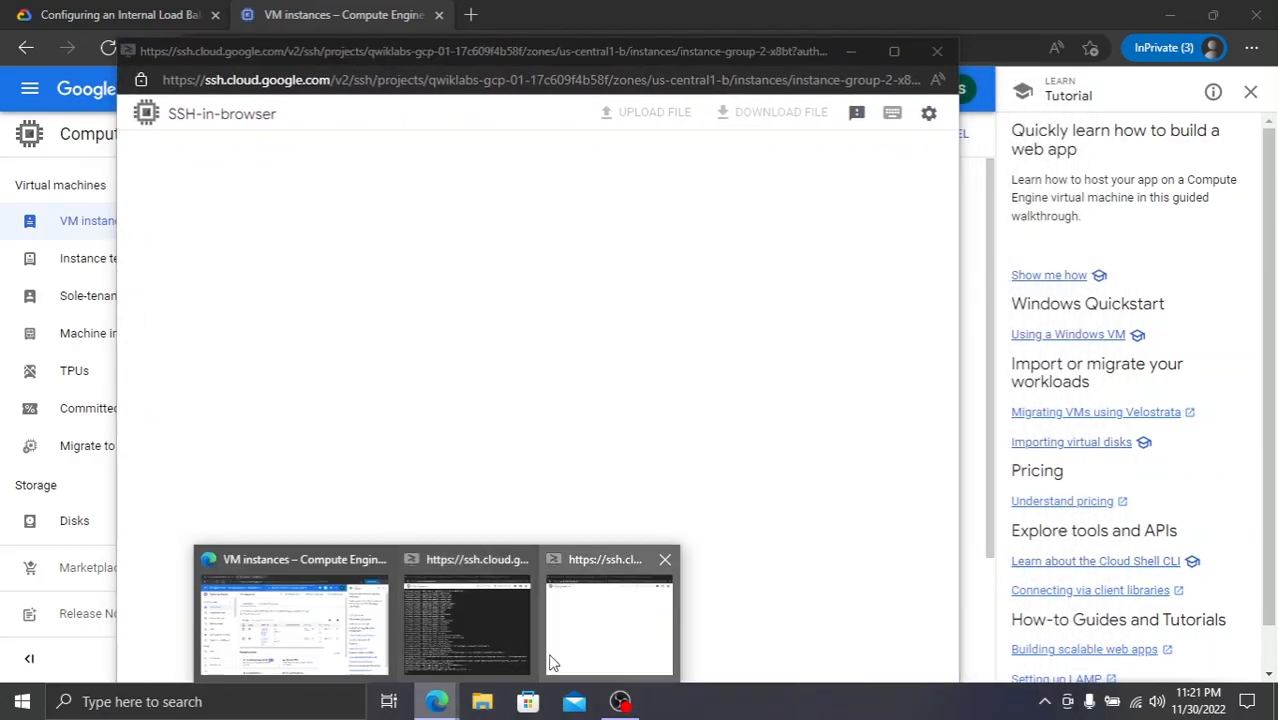
click(502, 645)
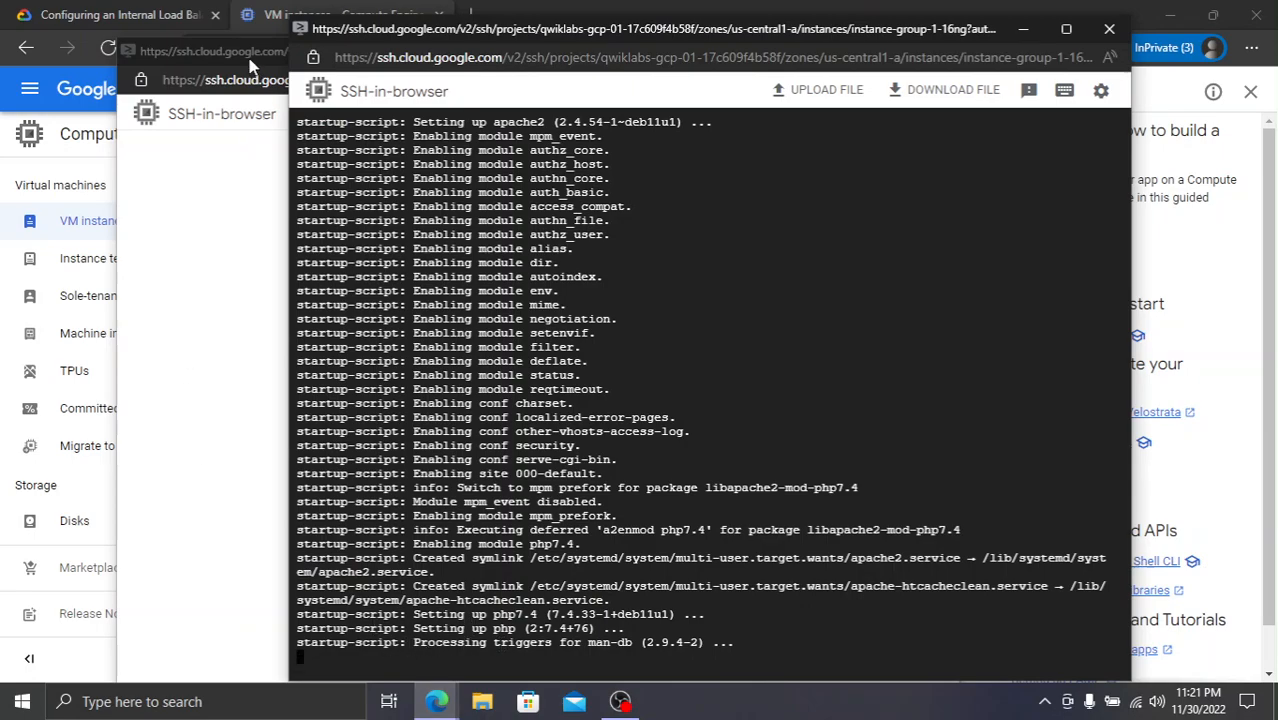
drag(503, 35, 951, 31)
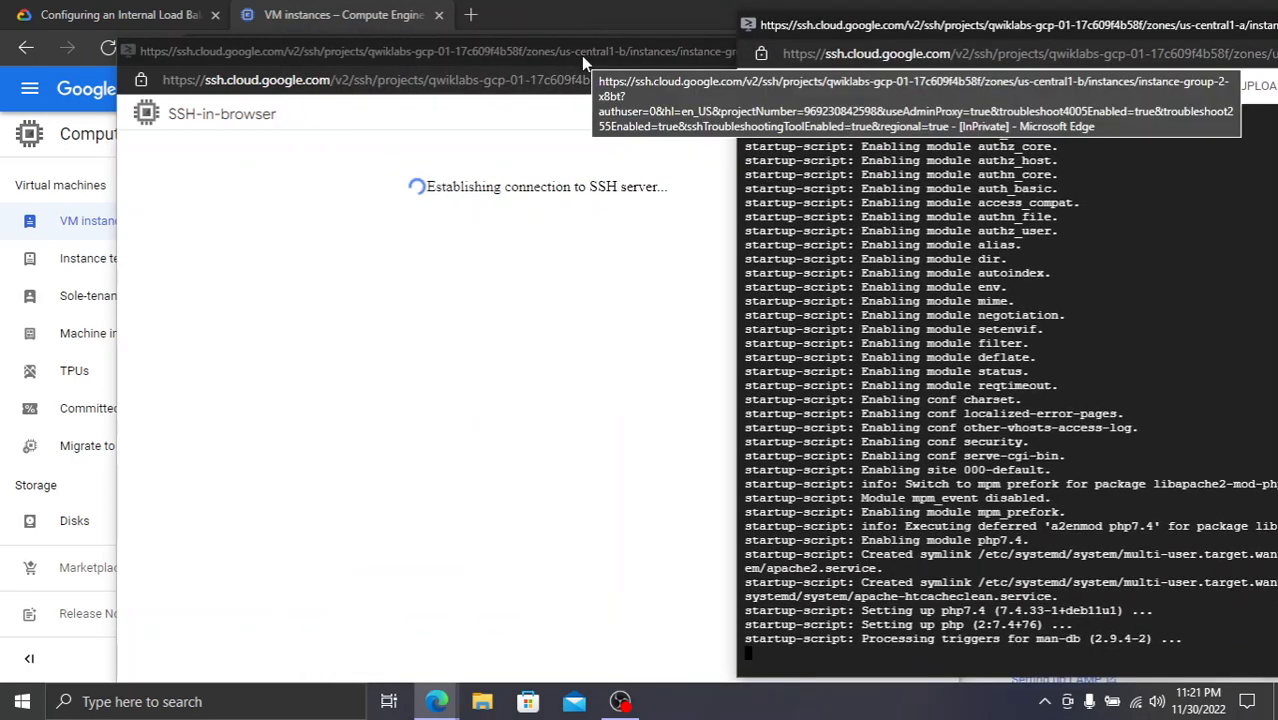
drag(581, 55, 518, 55)
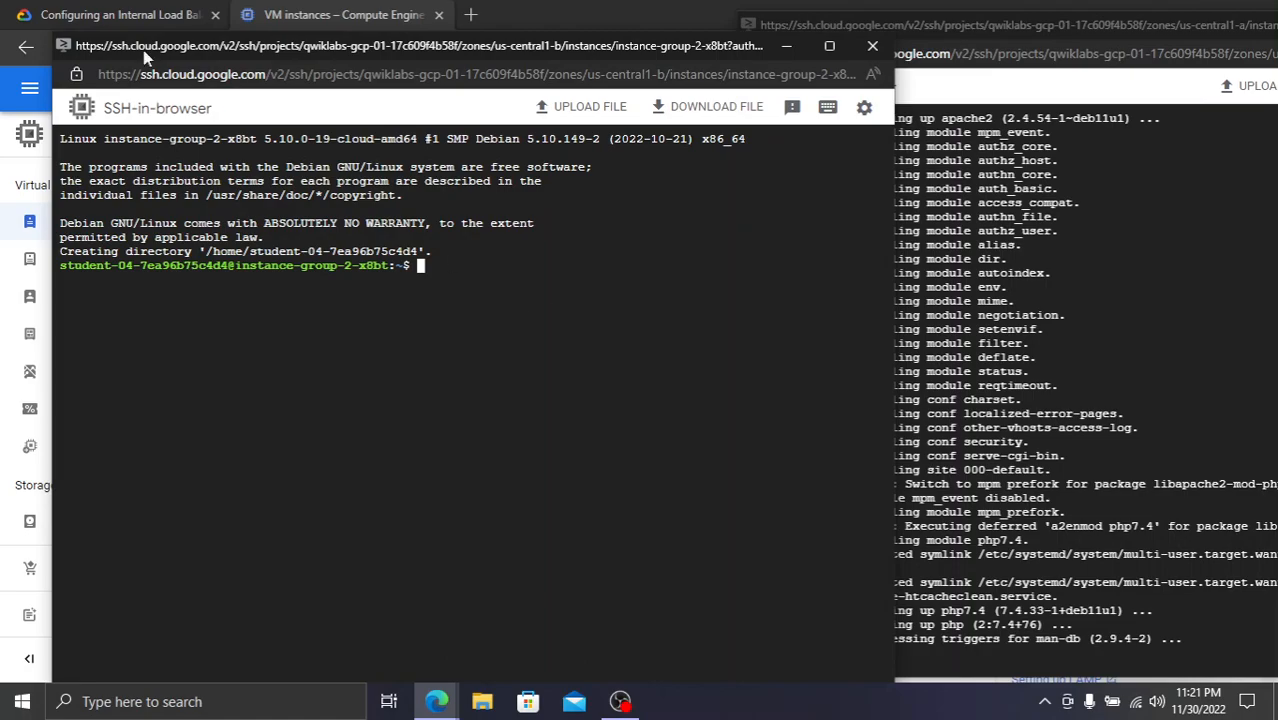
- Copy the lab's startup script command and run sudo google_metadata_script_runner startup in the instance-group-2 terminal
click(165, 12)
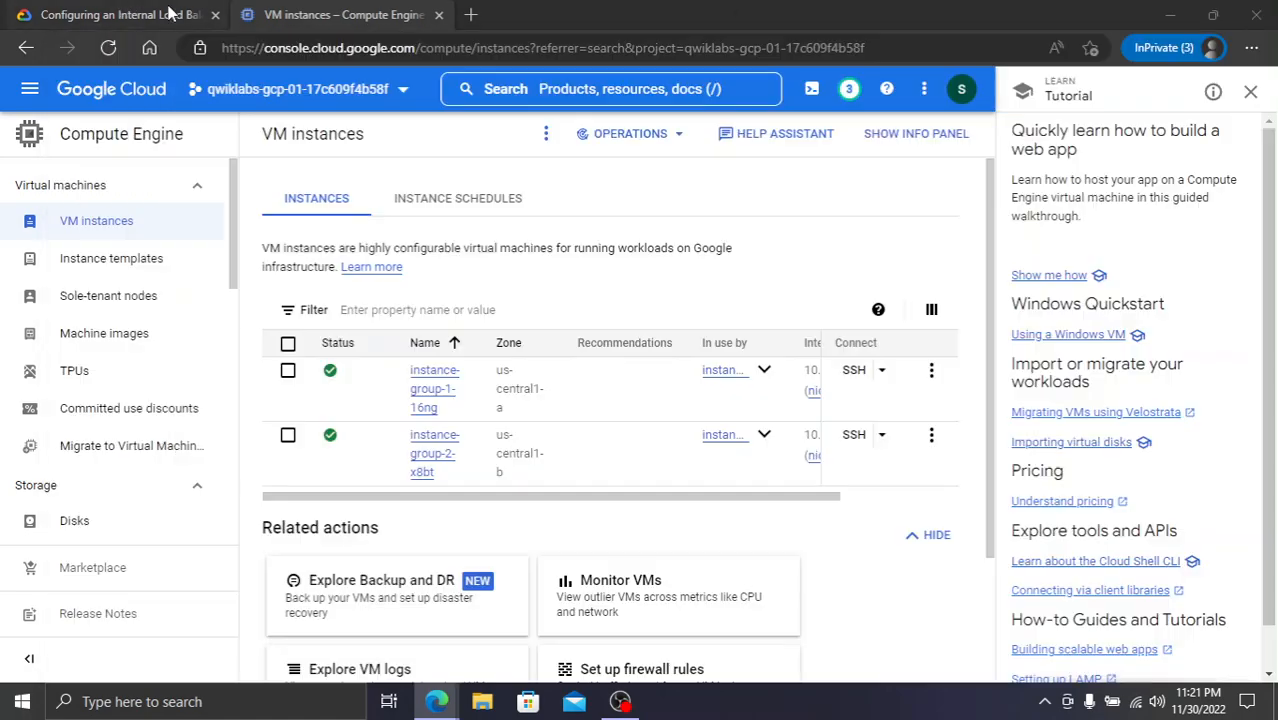
click(903, 298)
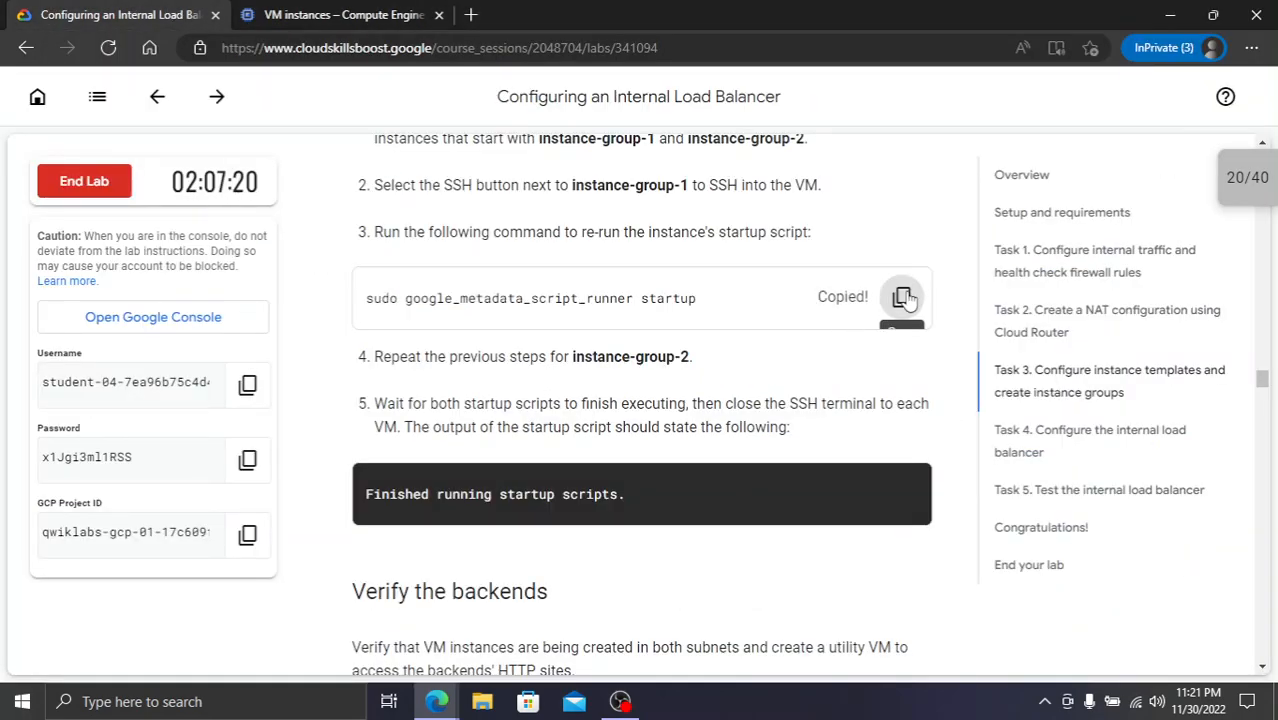
key(alt+Tab)
key(ctrl+v)
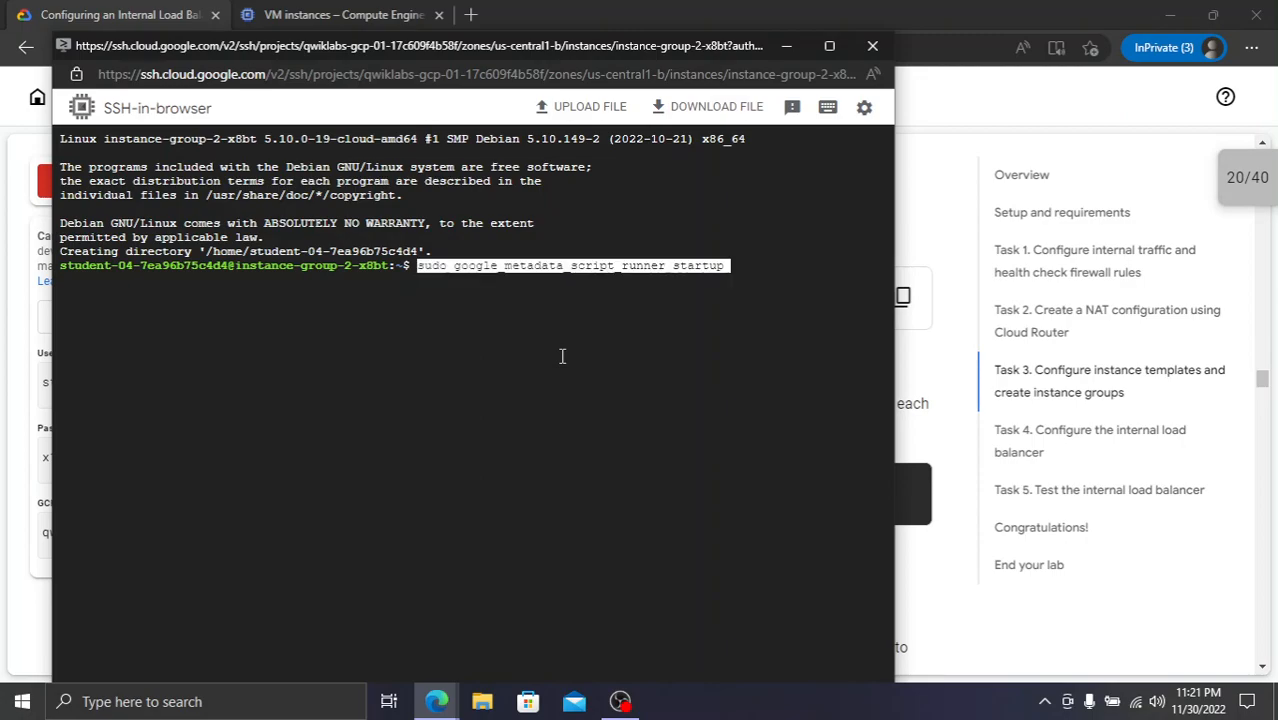
key(Return)
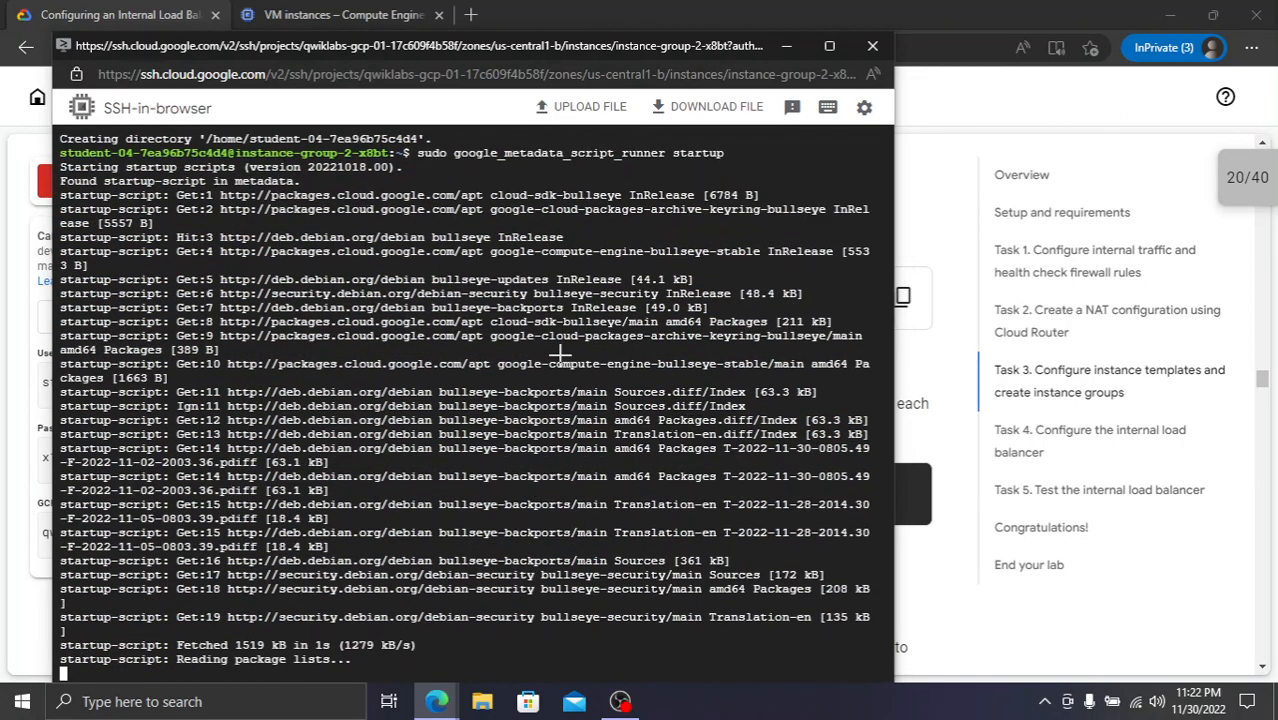
- View the script progress in both SSH terminals and read the expected completion message in the lab instructions
key(alt+Tab)
mouse_move(437, 701)
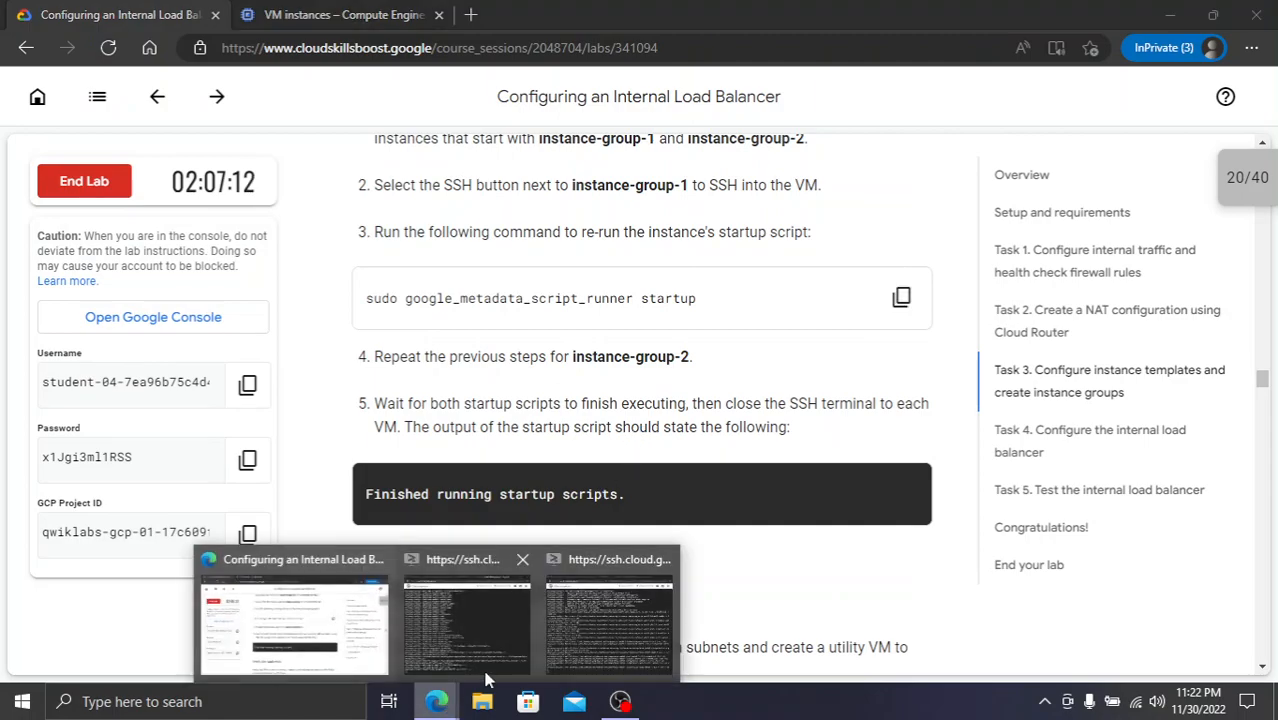
click(590, 638)
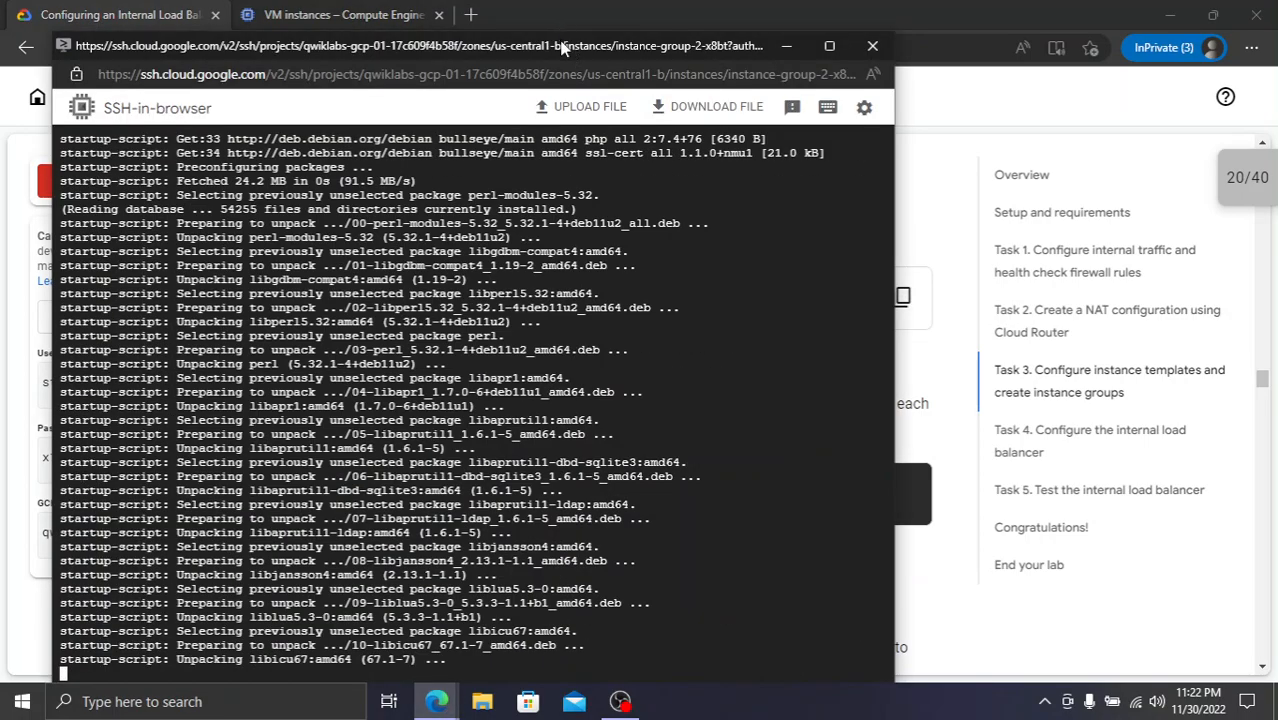
mouse_move(447, 693)
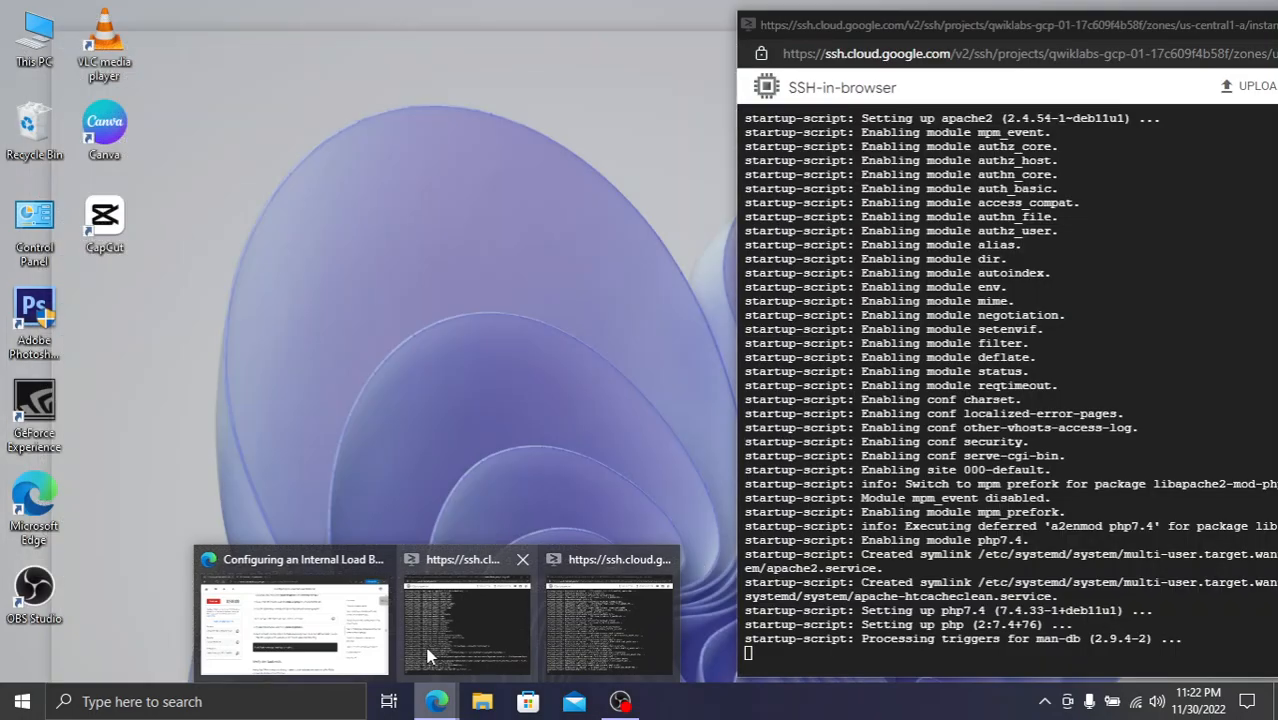
click(426, 652)
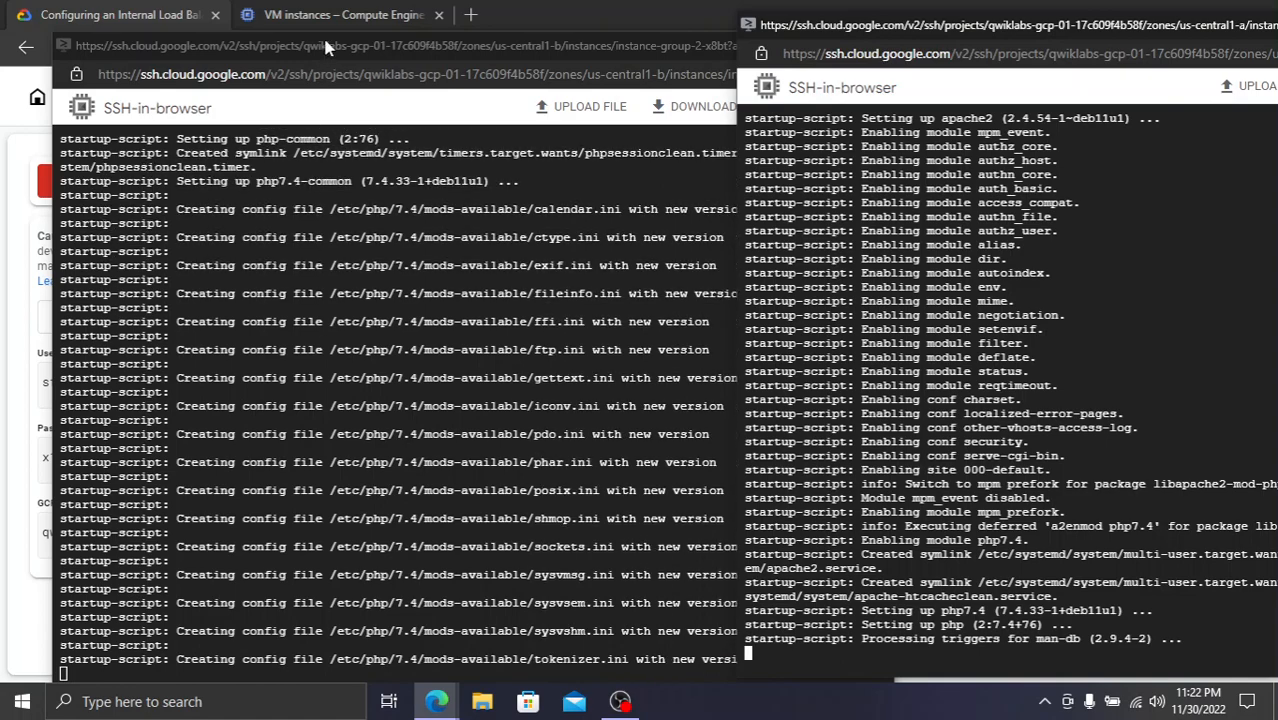
click(524, 12)
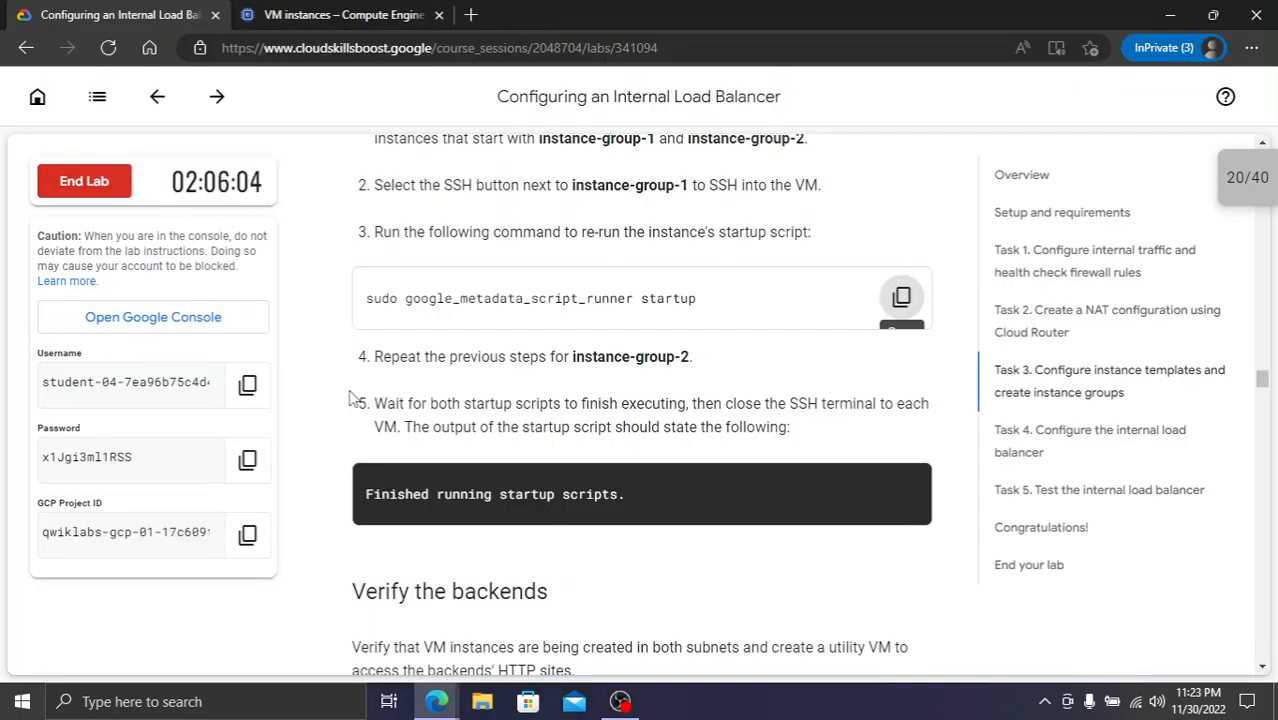
drag(643, 498, 277, 488)
click(575, 497)
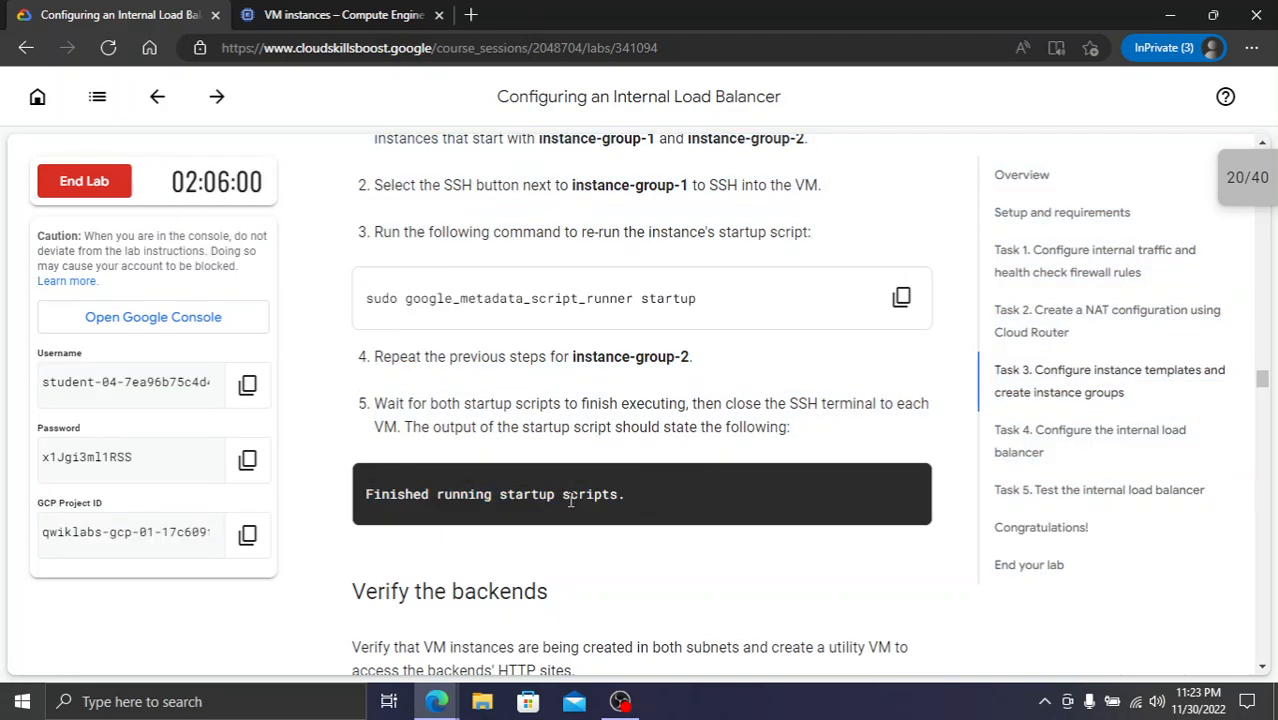
- Compare the startup script output of the instance-group-1 and instance-group-2 terminals to see how far each has run
key(alt+Tab)
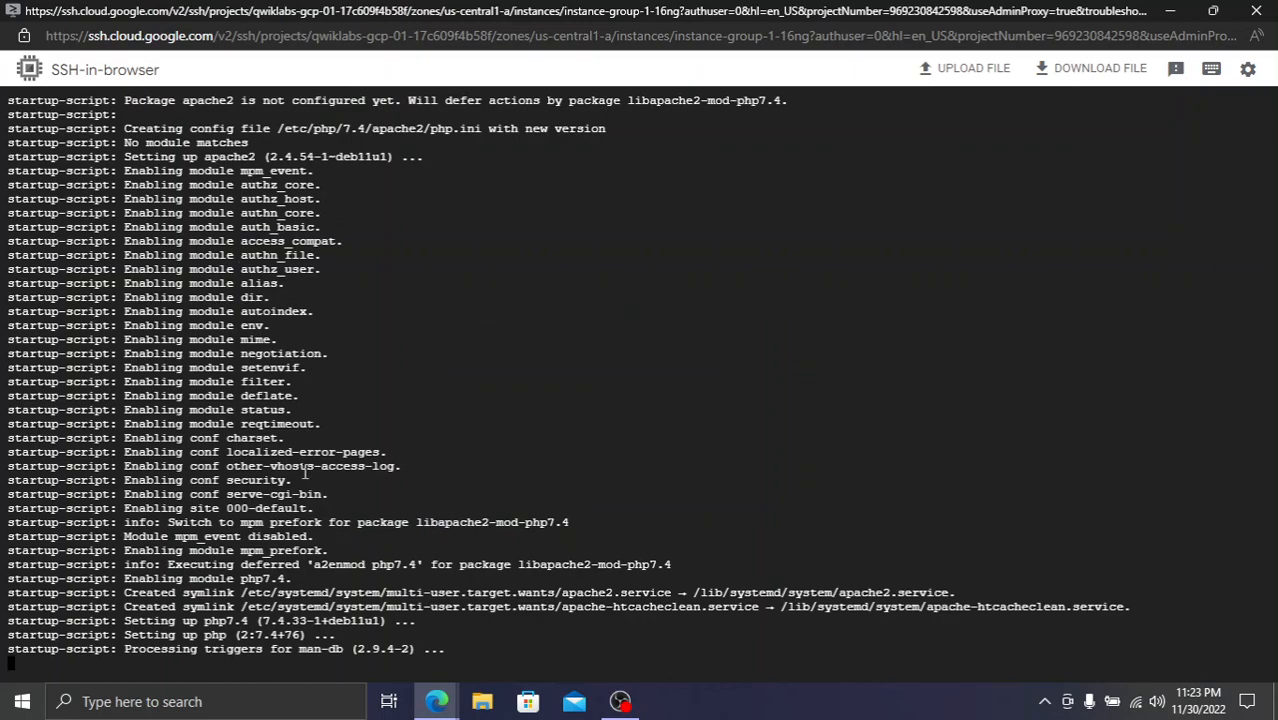
click(449, 706)
click(472, 628)
click(449, 706)
click(648, 631)
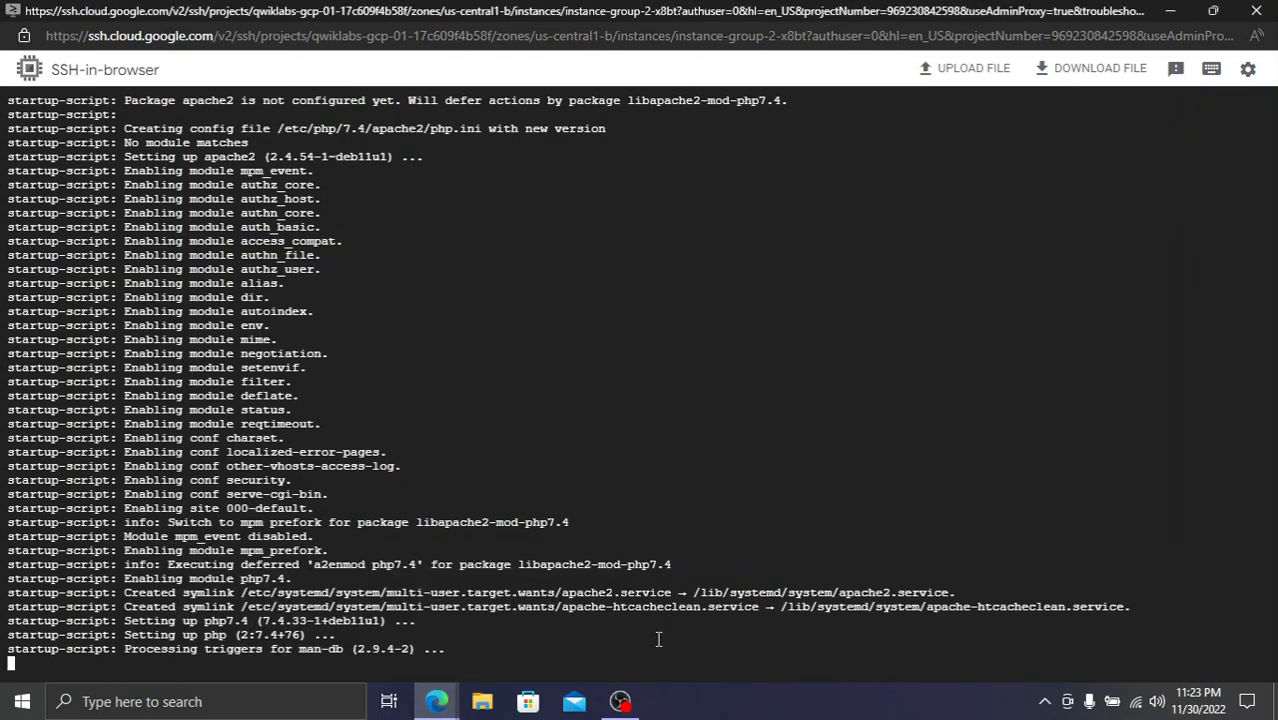
click(449, 706)
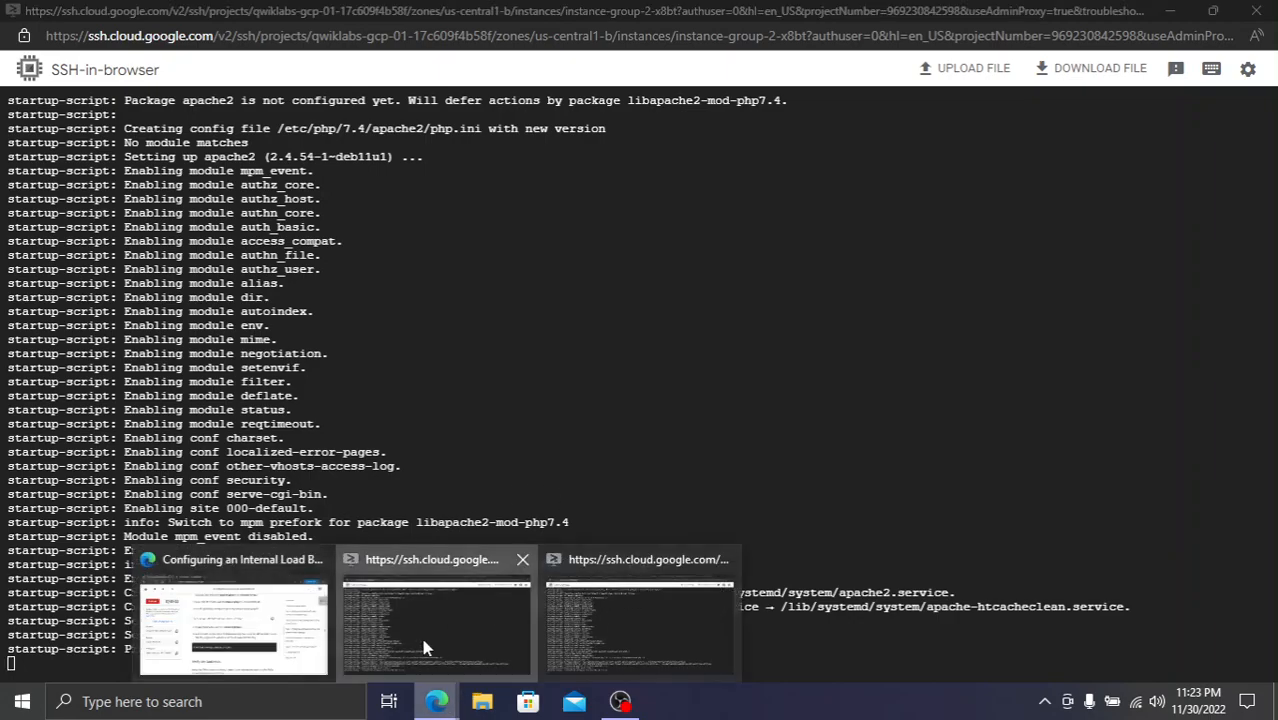
click(420, 633)
click(447, 706)
click(304, 645)
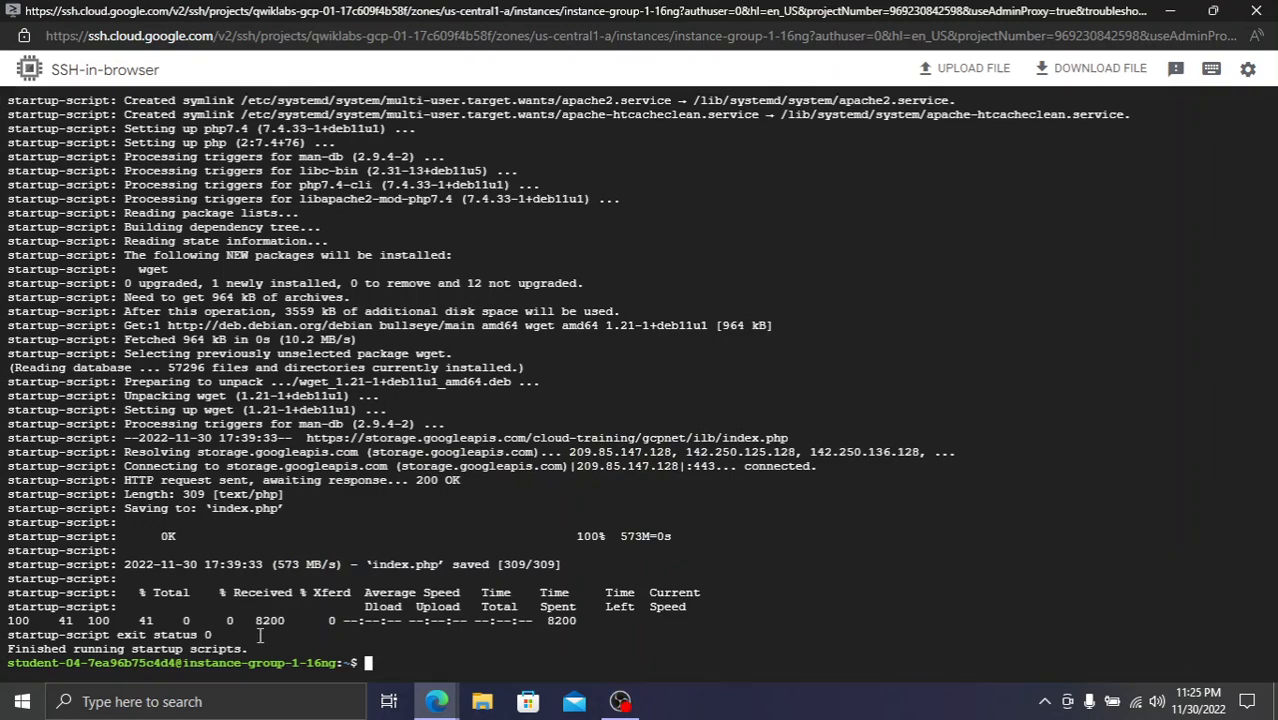
- Check the last output lines of both SSH terminals for the message Finished running startup scripts
drag(263, 649, 6, 652)
key(alt+Tab)
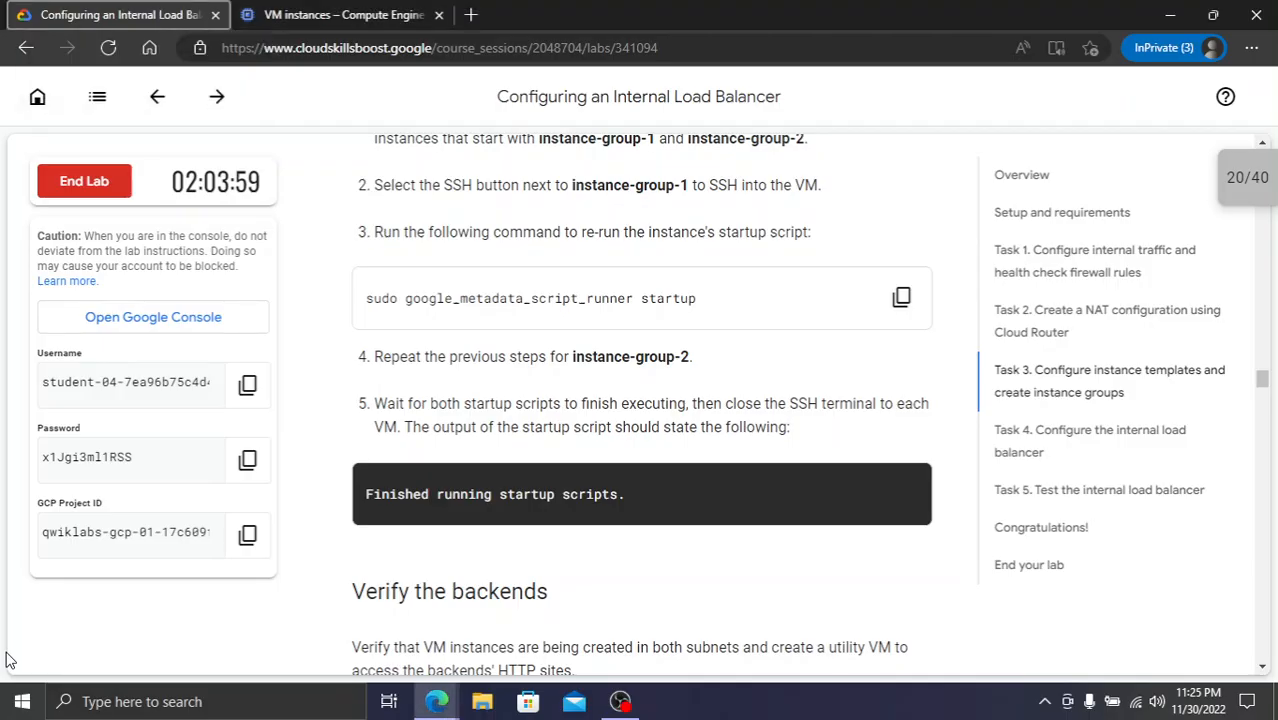
key(alt+Tab)
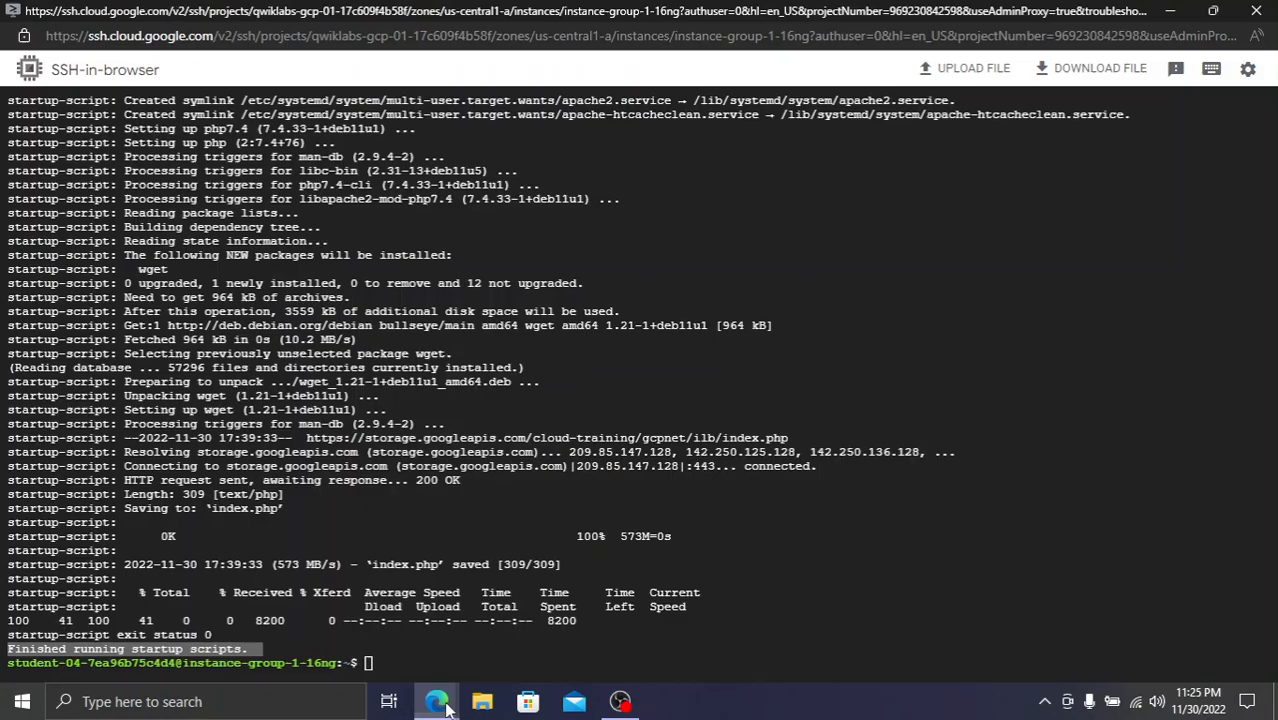
click(434, 698)
click(599, 634)
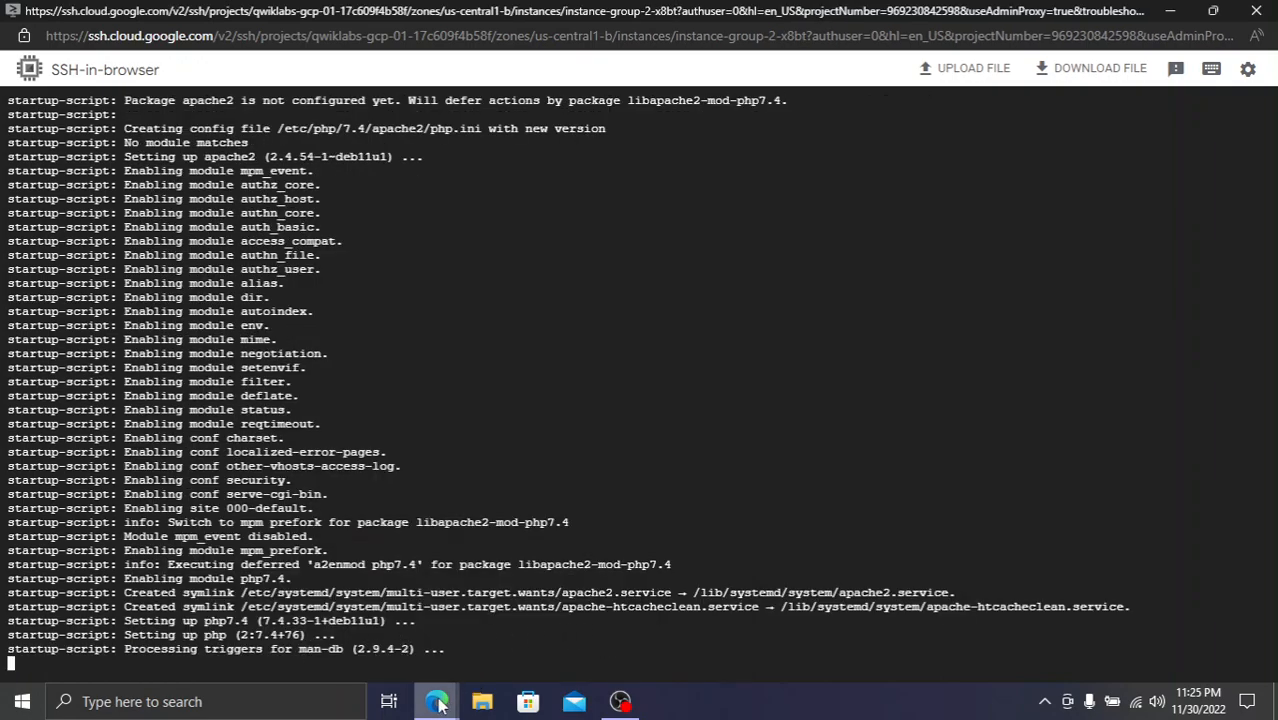
click(437, 698)
click(422, 649)
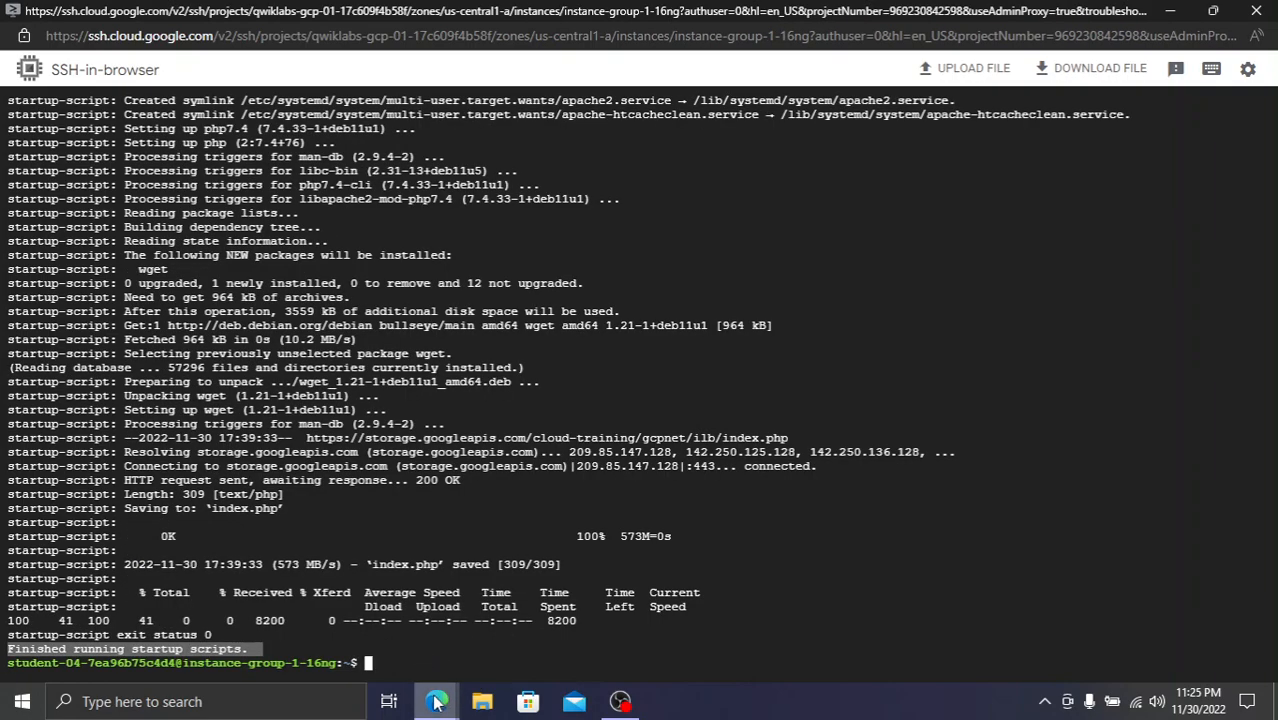
click(437, 703)
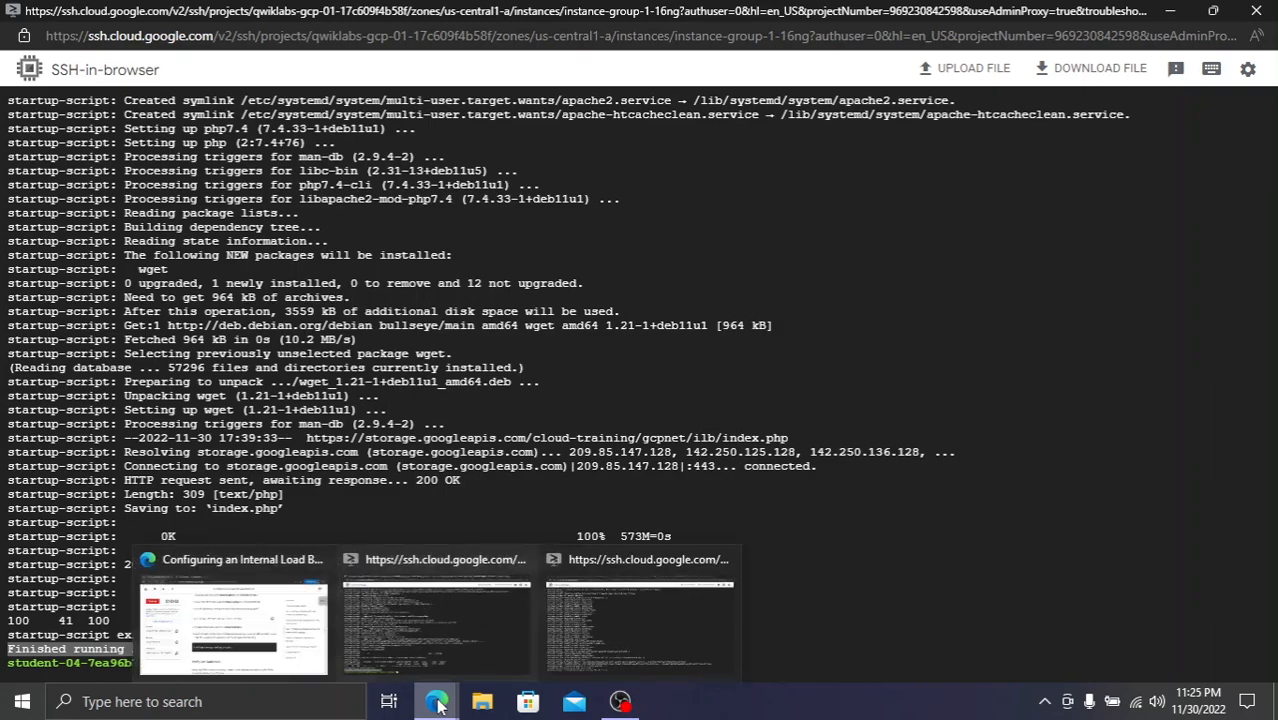
click(605, 650)
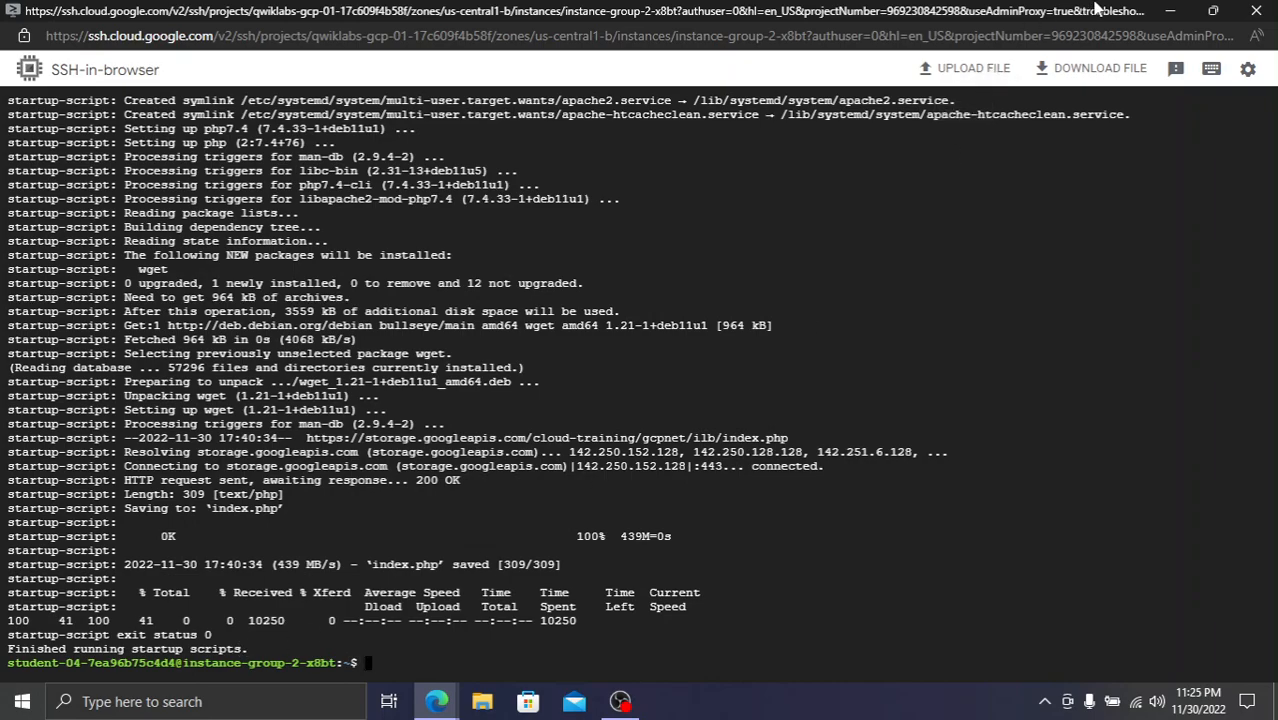
- Minimize the SSH terminals and read the lab's Verify the backends section with the utility VM's properties
click(1166, 12)
click(1166, 12)
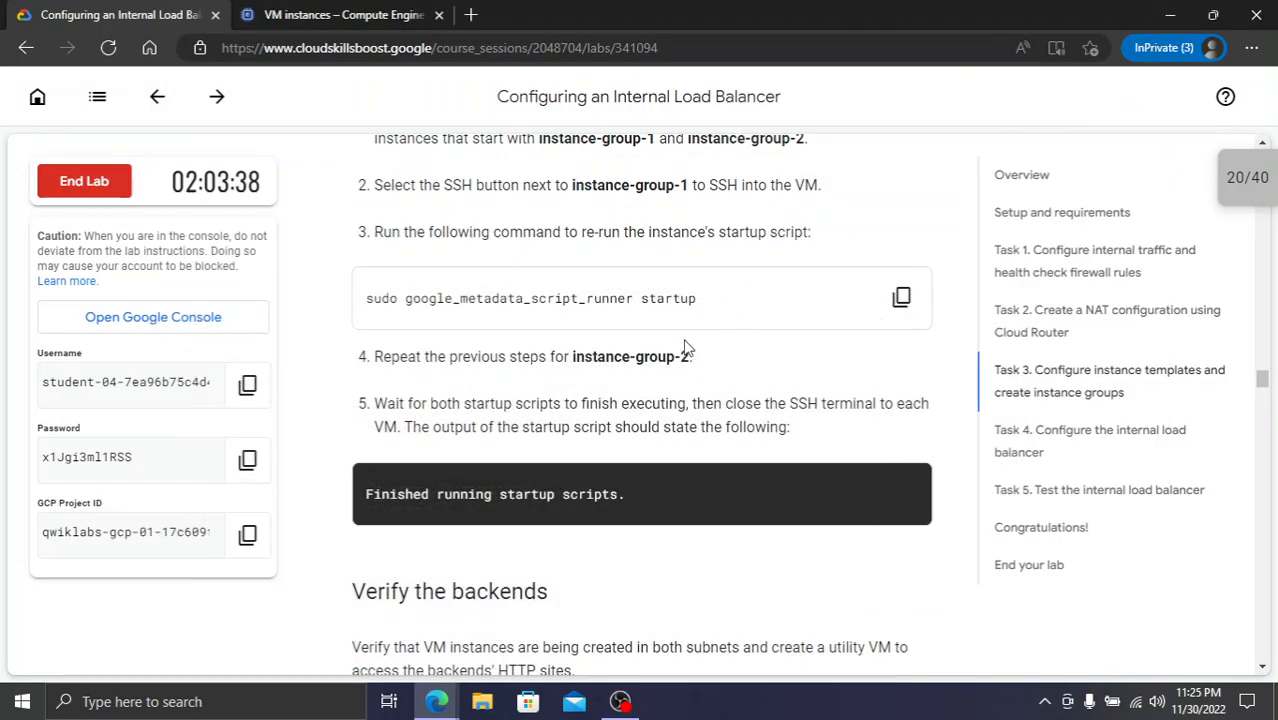
scroll(626, 360, down, 3)
scroll(620, 365, down, 1)
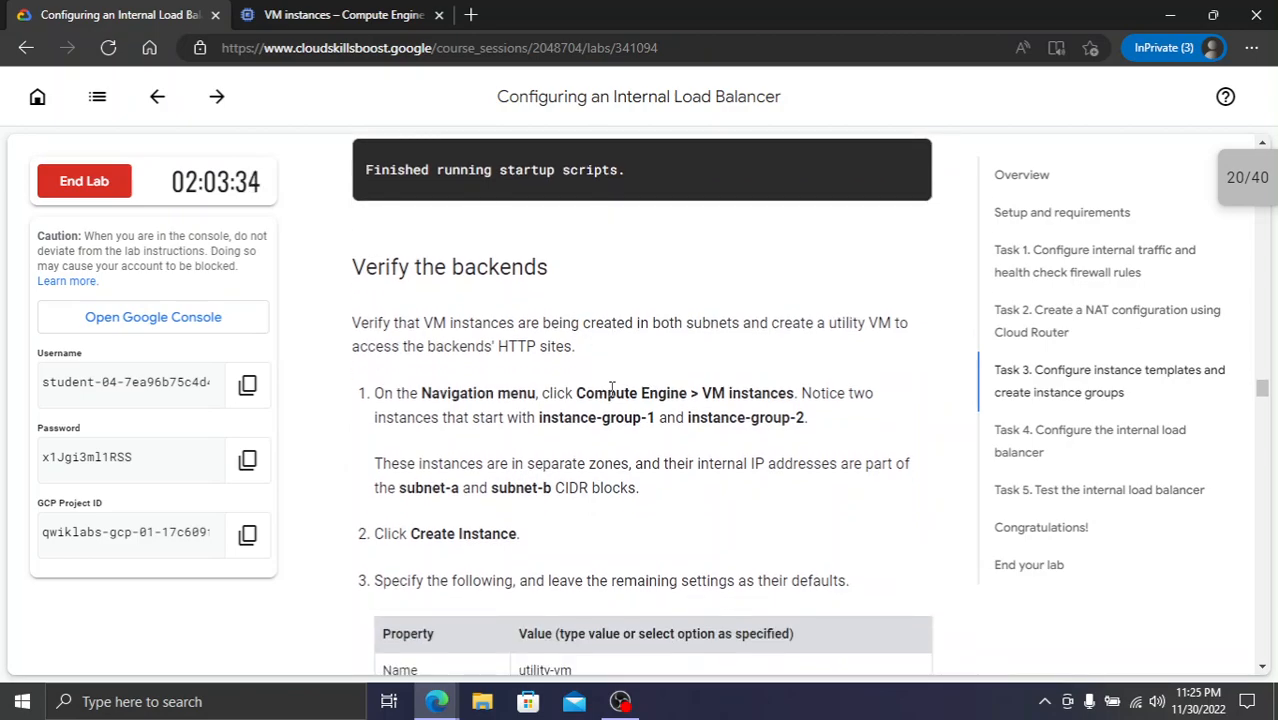
scroll(561, 395, down, 2)
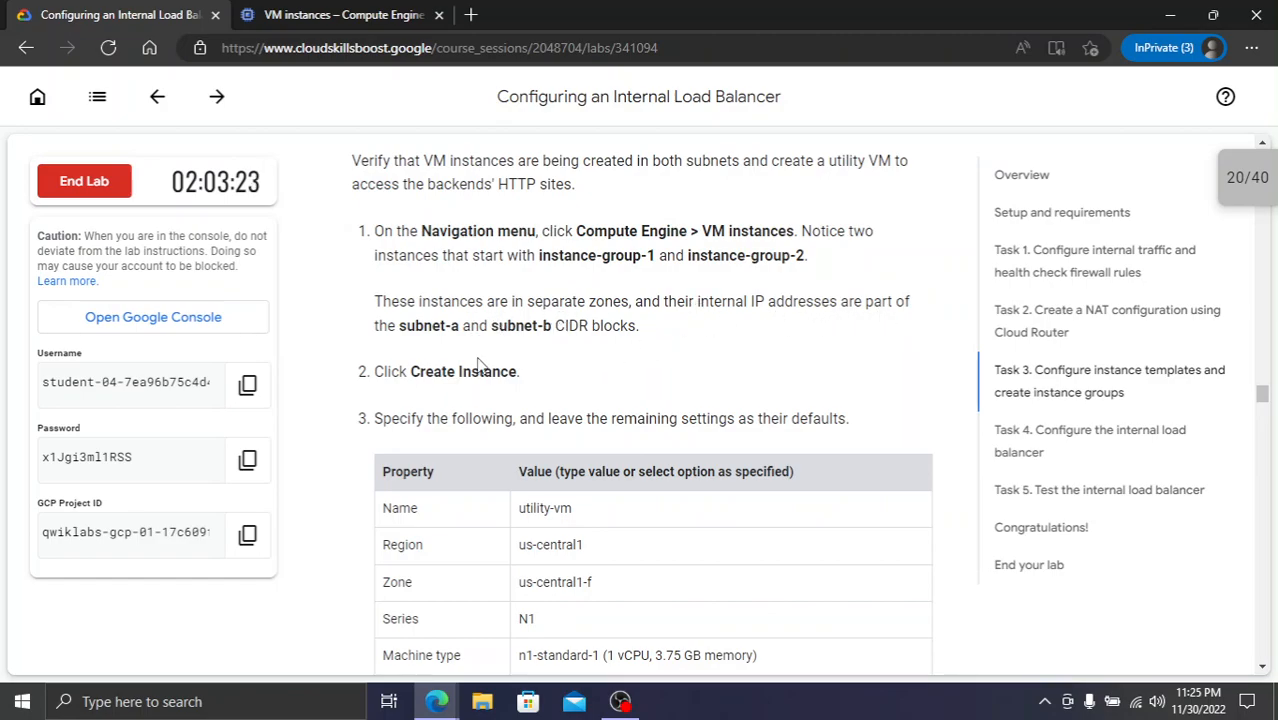
scroll(479, 365, down, 1)
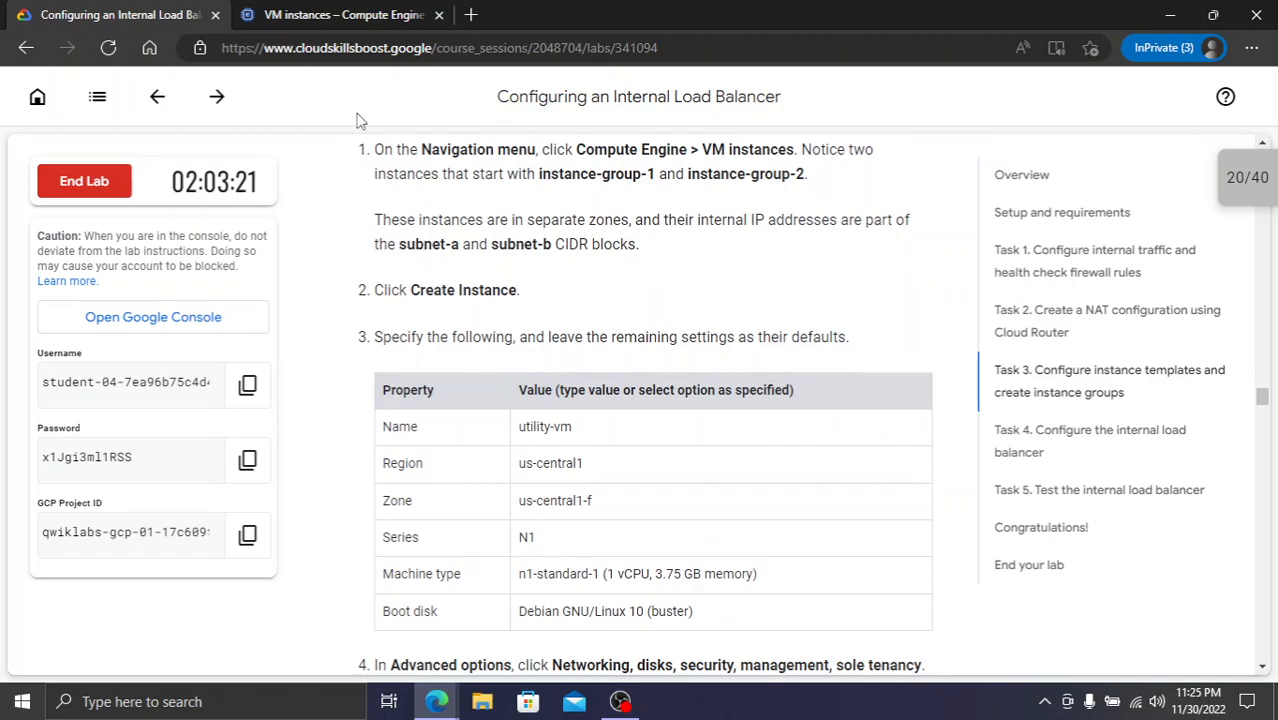
- Close the Learn tutorial panel on the VM instances page and return to the lab instructions
click(339, 12)
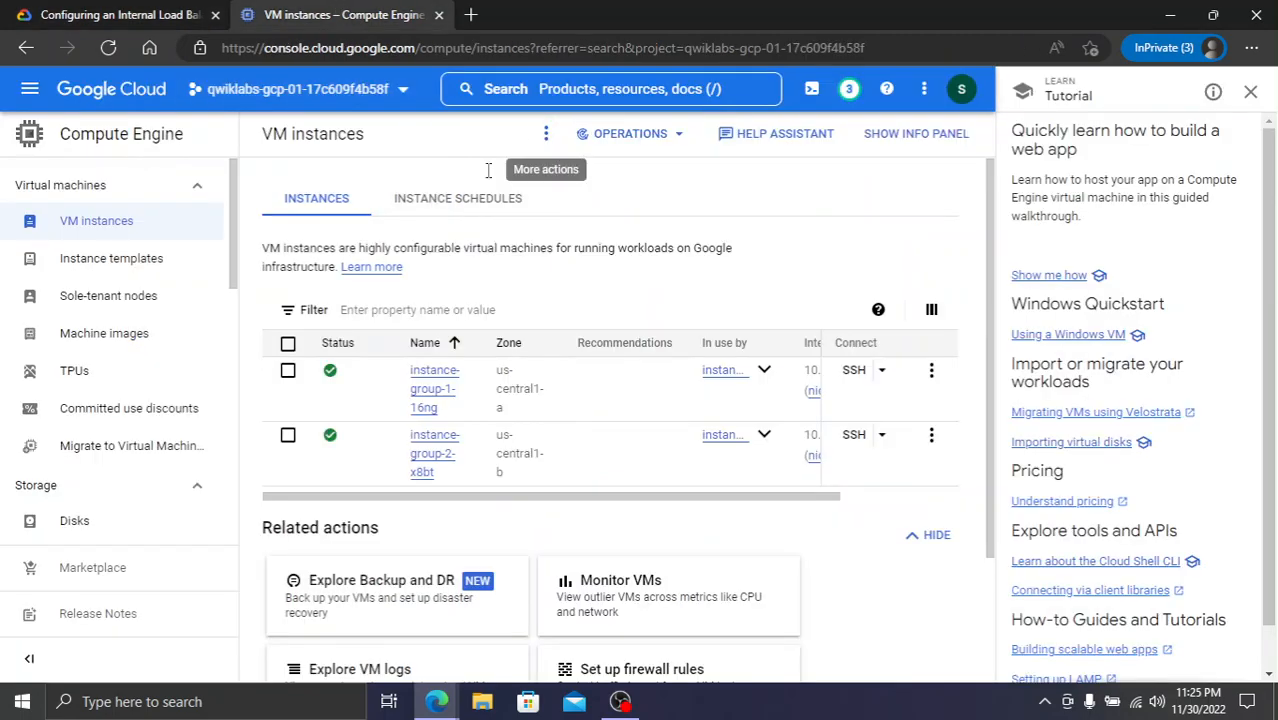
click(1250, 91)
click(158, 14)
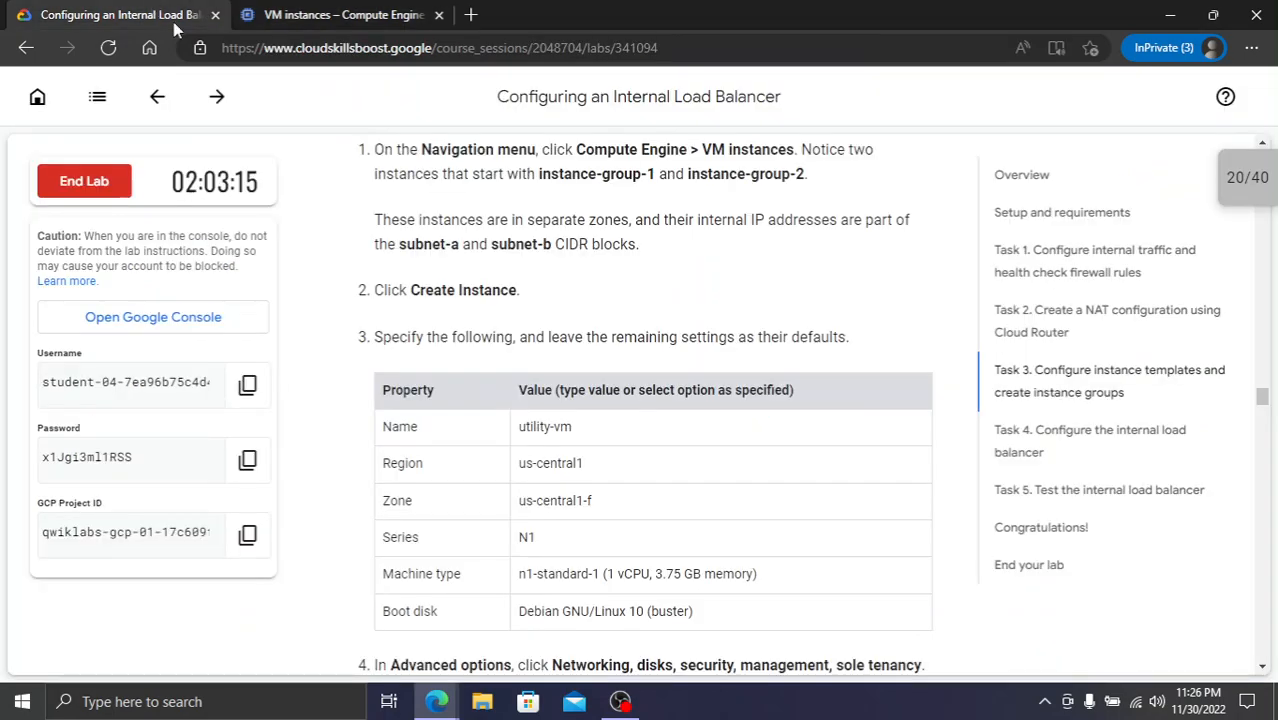
- Close the SSH terminals of instance-group-1 and instance-group-2 and return to the lab instructions
key(alt+Tab)
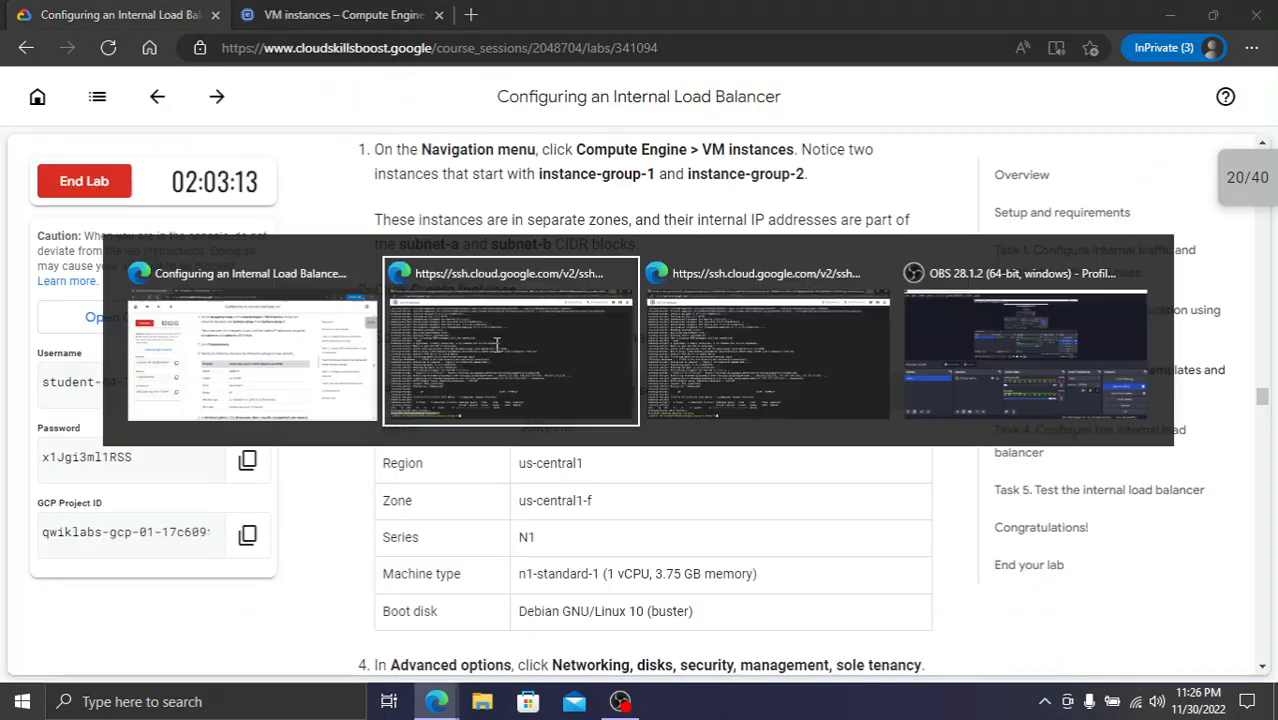
click(1257, 10)
key(alt+Tab)
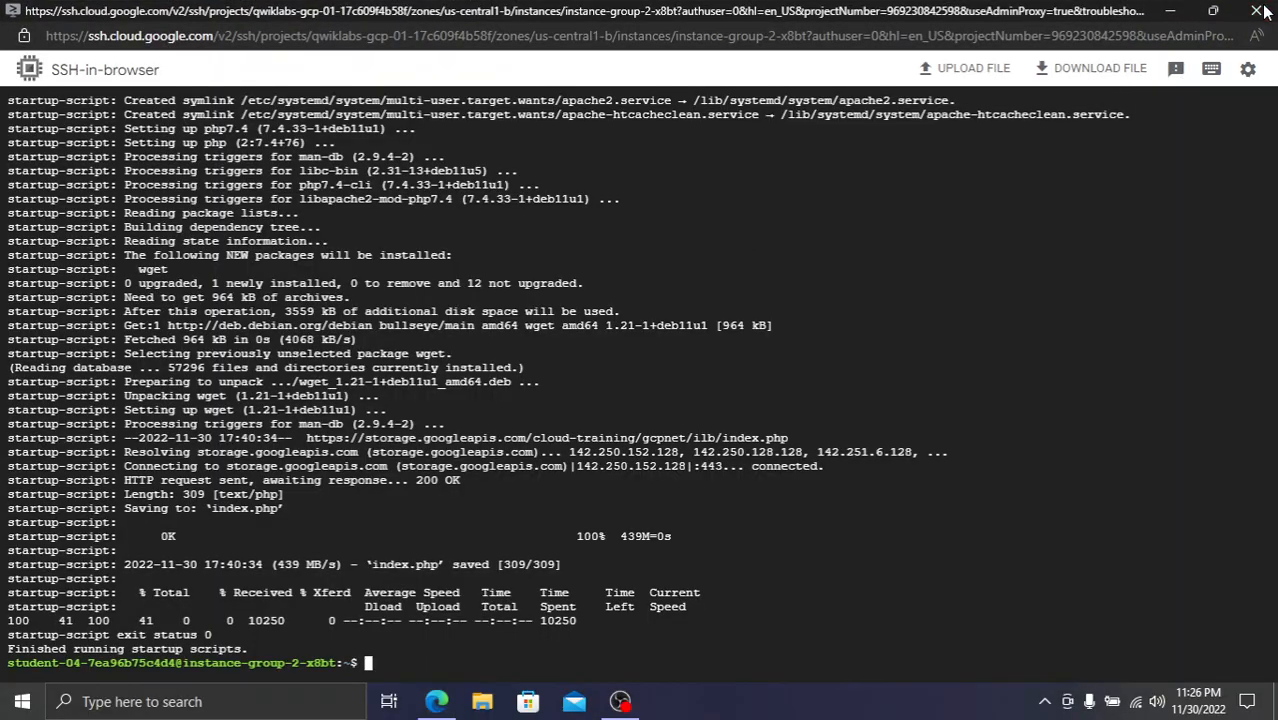
key(alt+Tab)
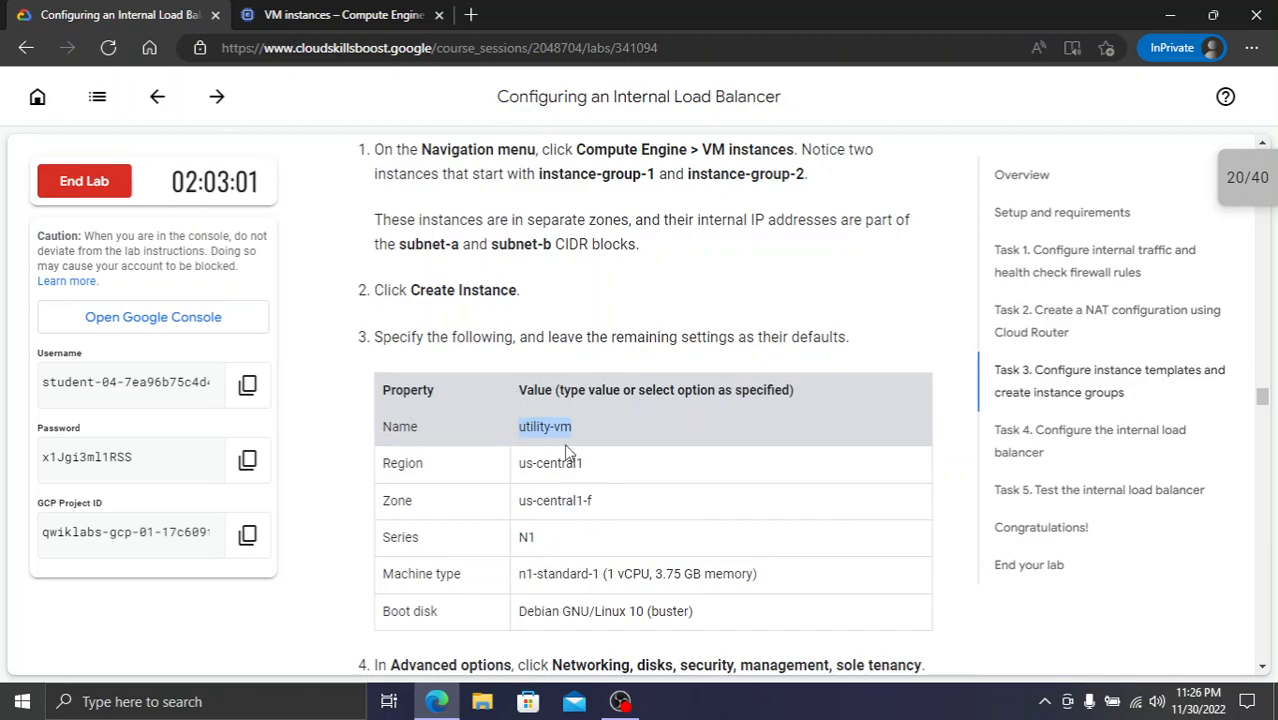
- Start creating a new VM instance from the VM instances page and consult the lab's property table for its settings
click(330, 12)
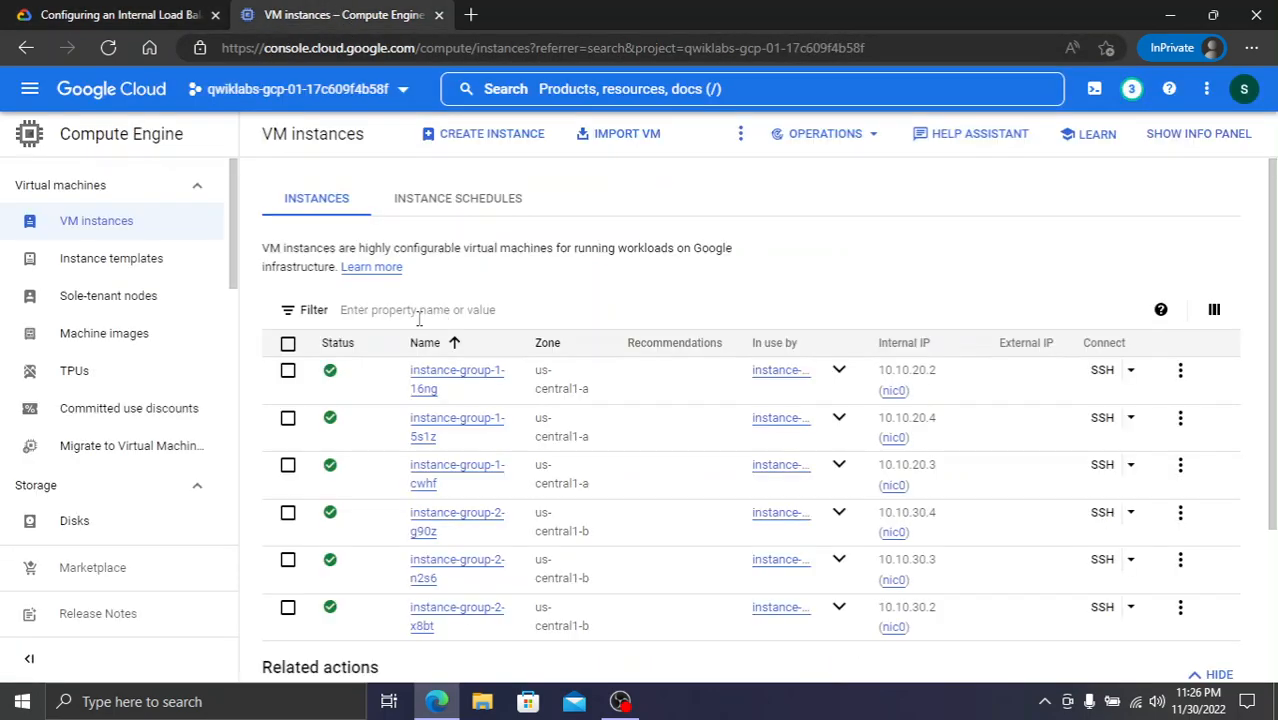
click(482, 133)
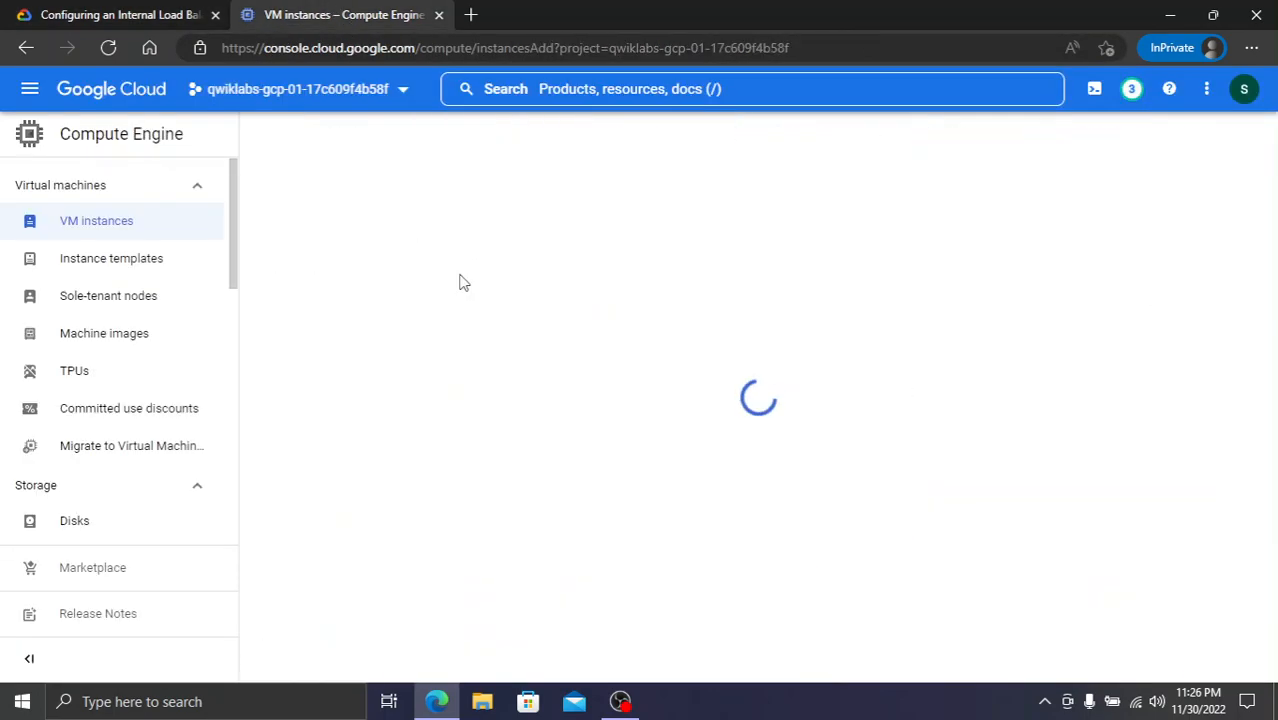
click(165, 12)
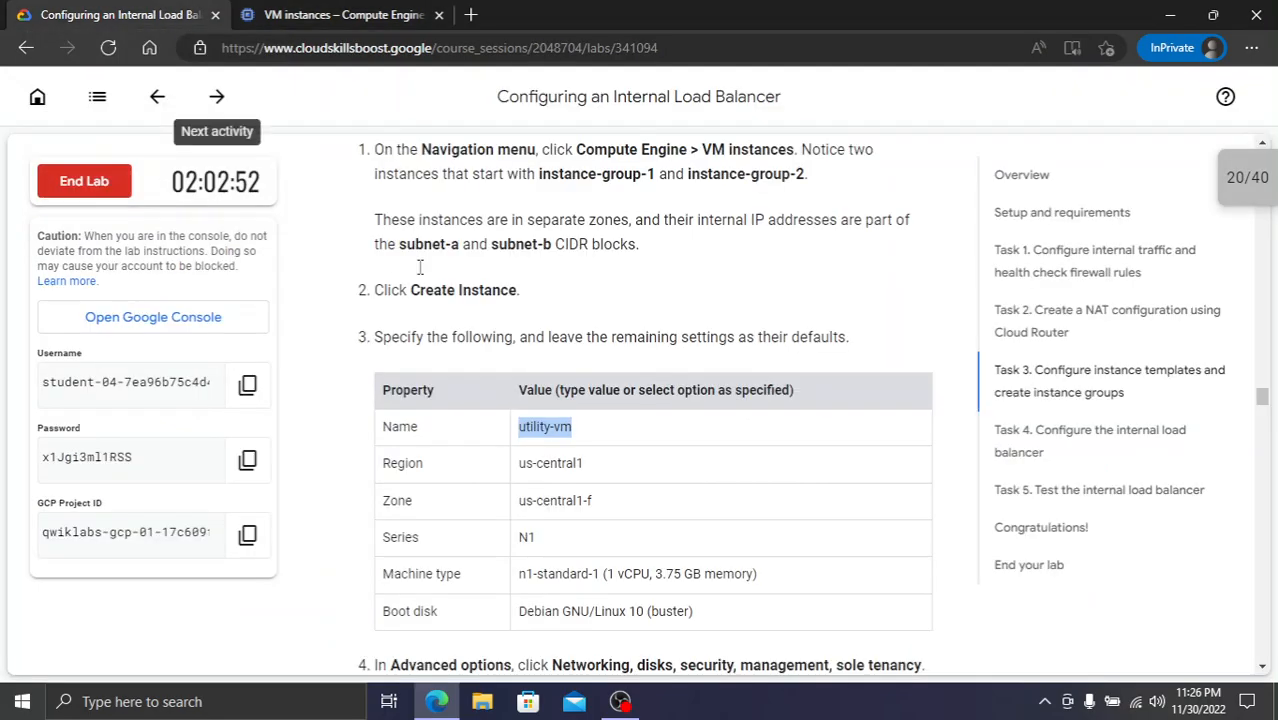
click(252, 14)
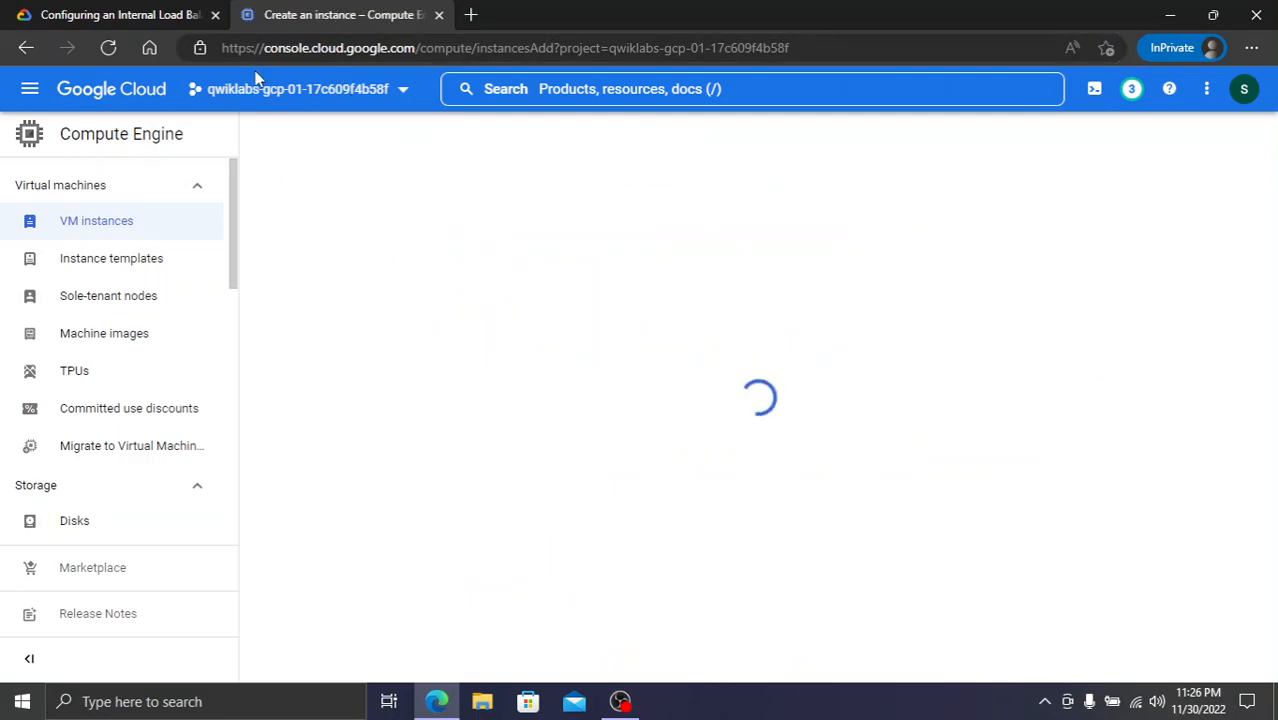
click(157, 12)
click(262, 18)
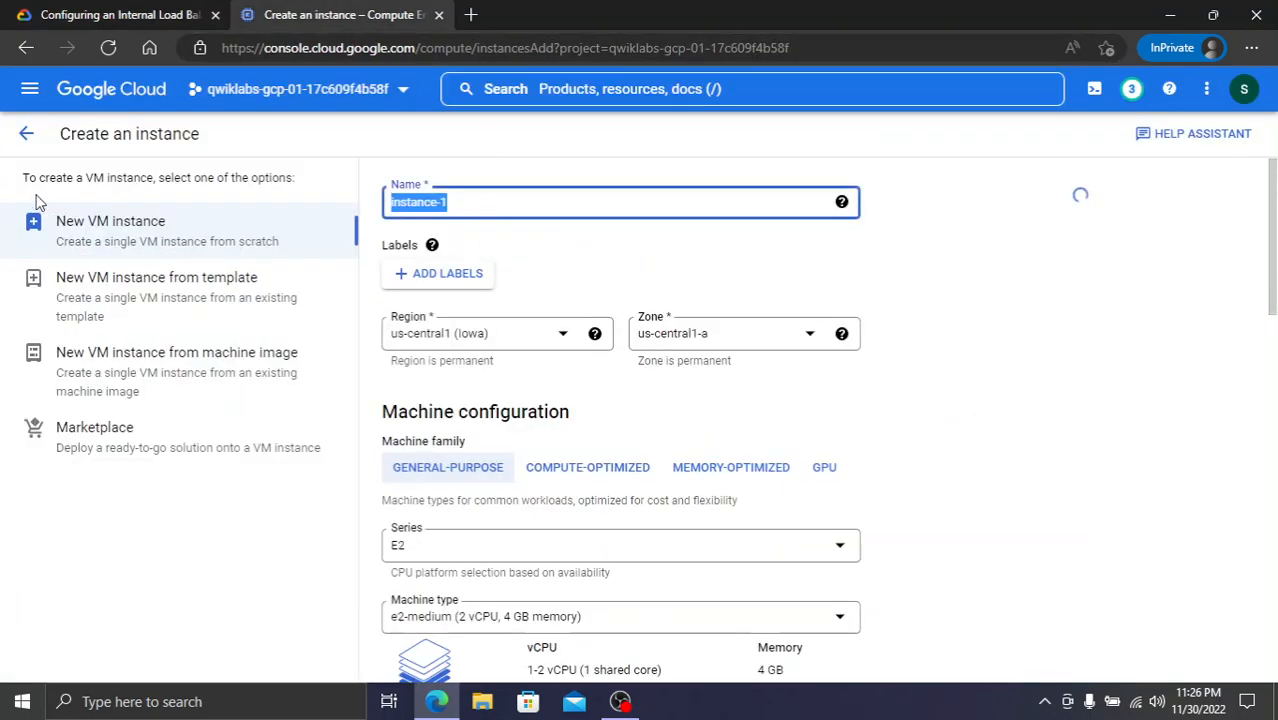
click(30, 14)
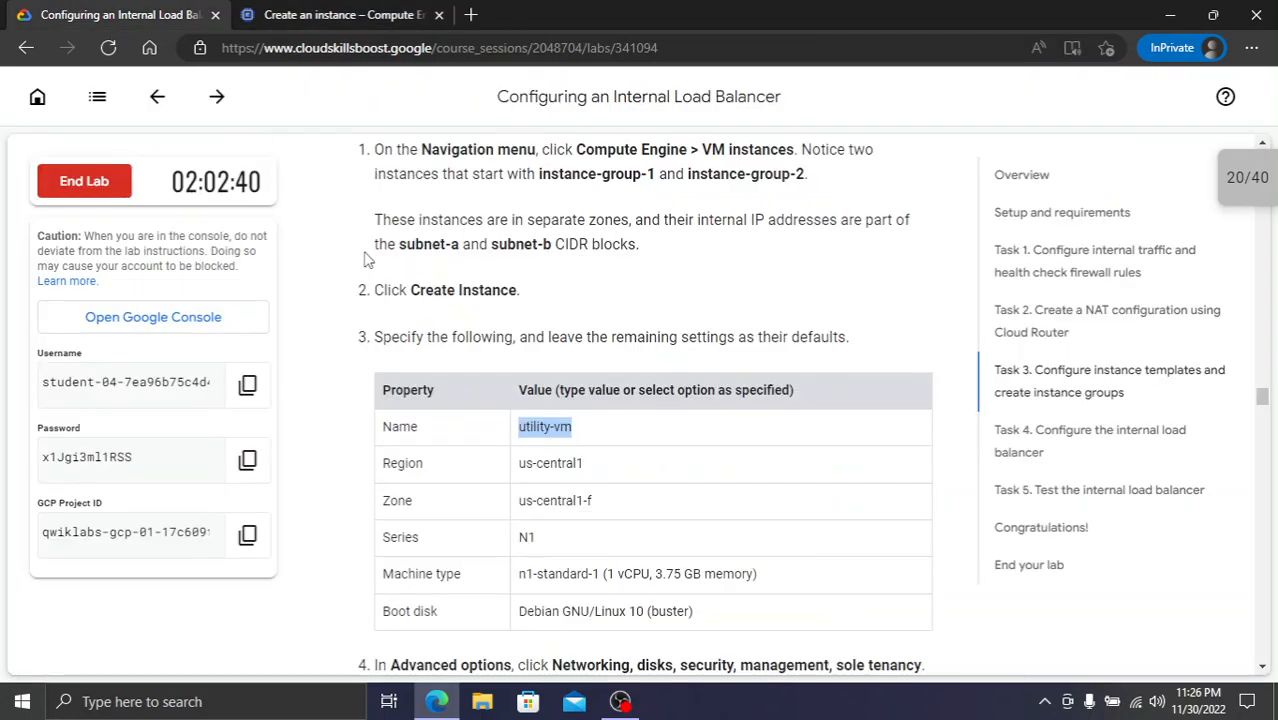
- Name the new instance utility-vm and set its zone to us-central1-f, checking the lab's property table
click(377, 18)
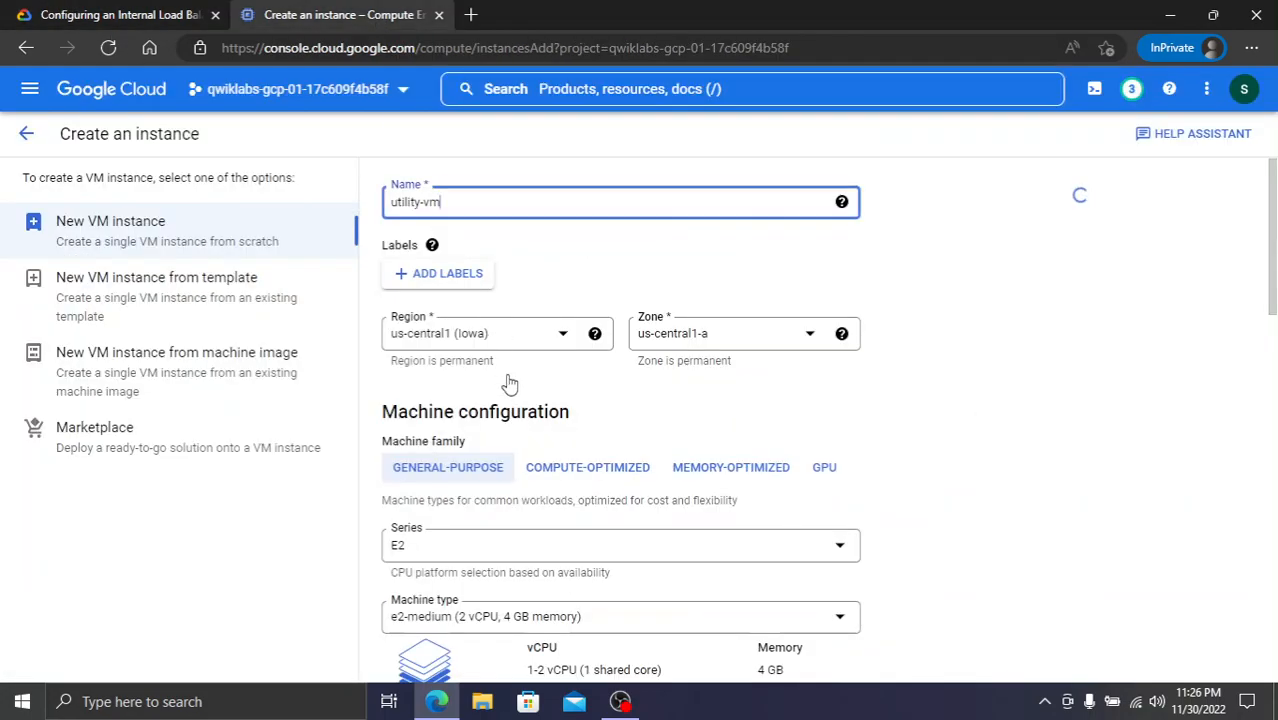
click(104, 10)
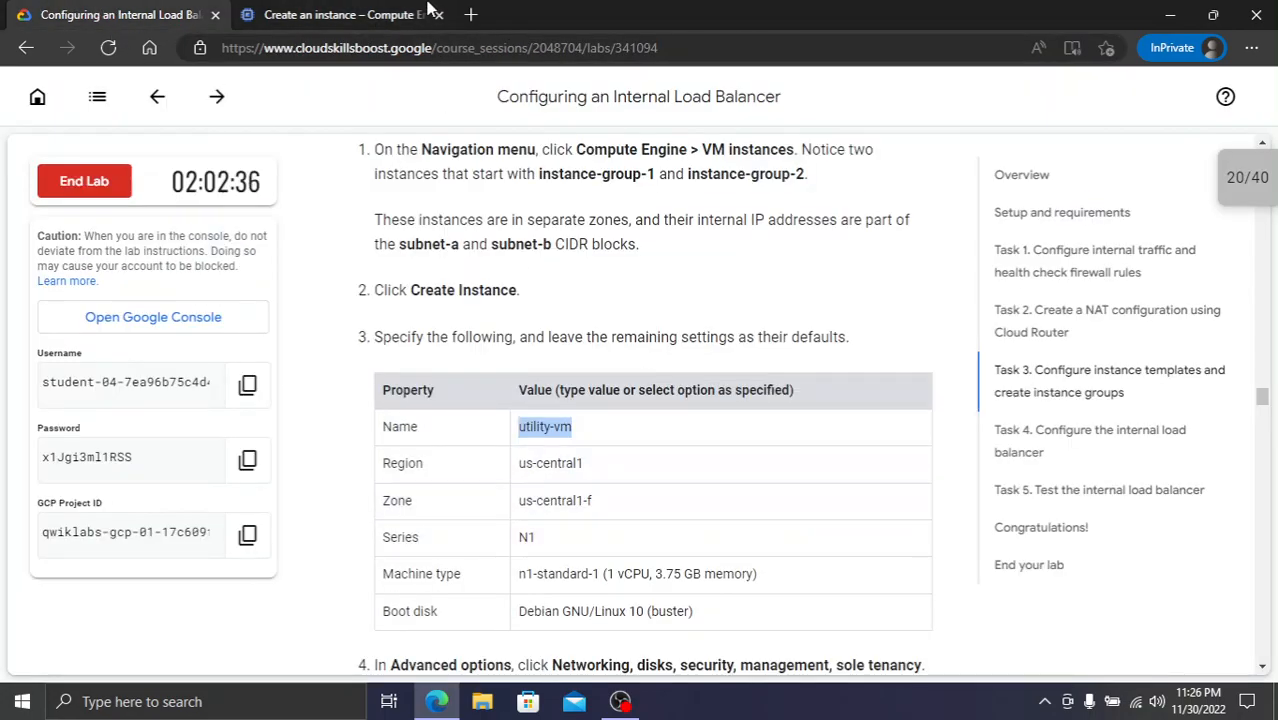
click(247, 12)
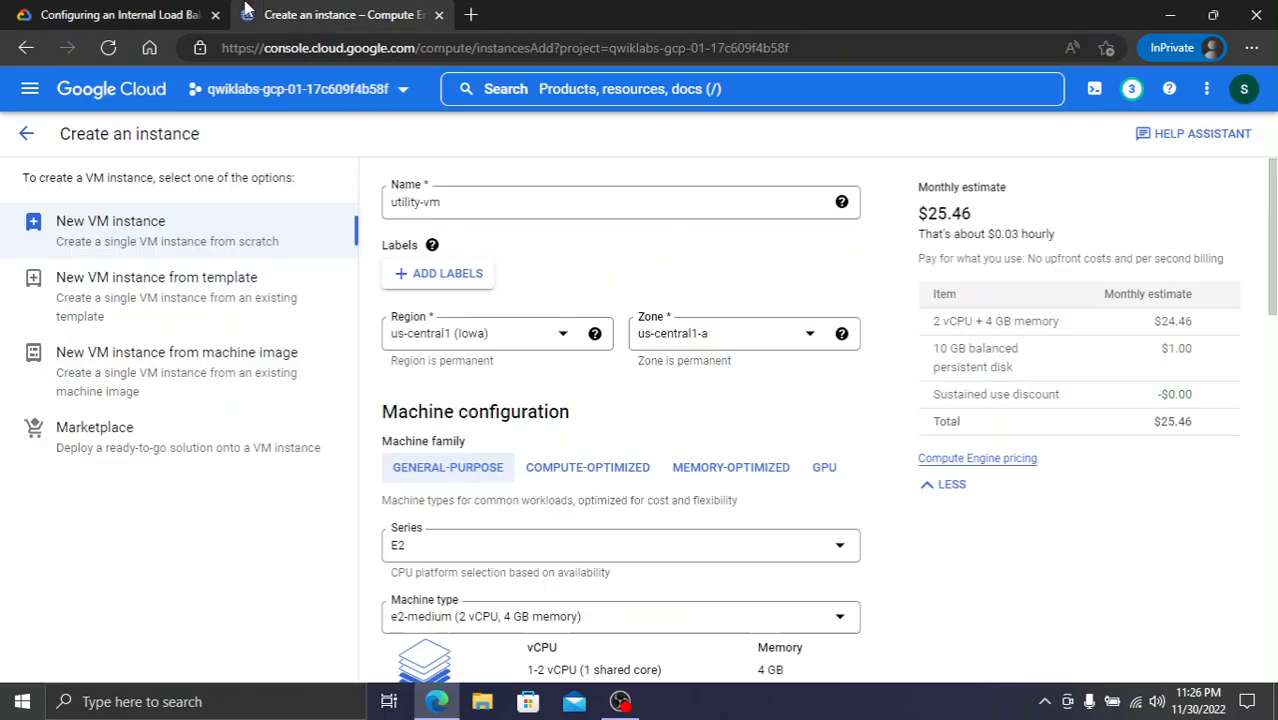
click(667, 340)
click(688, 410)
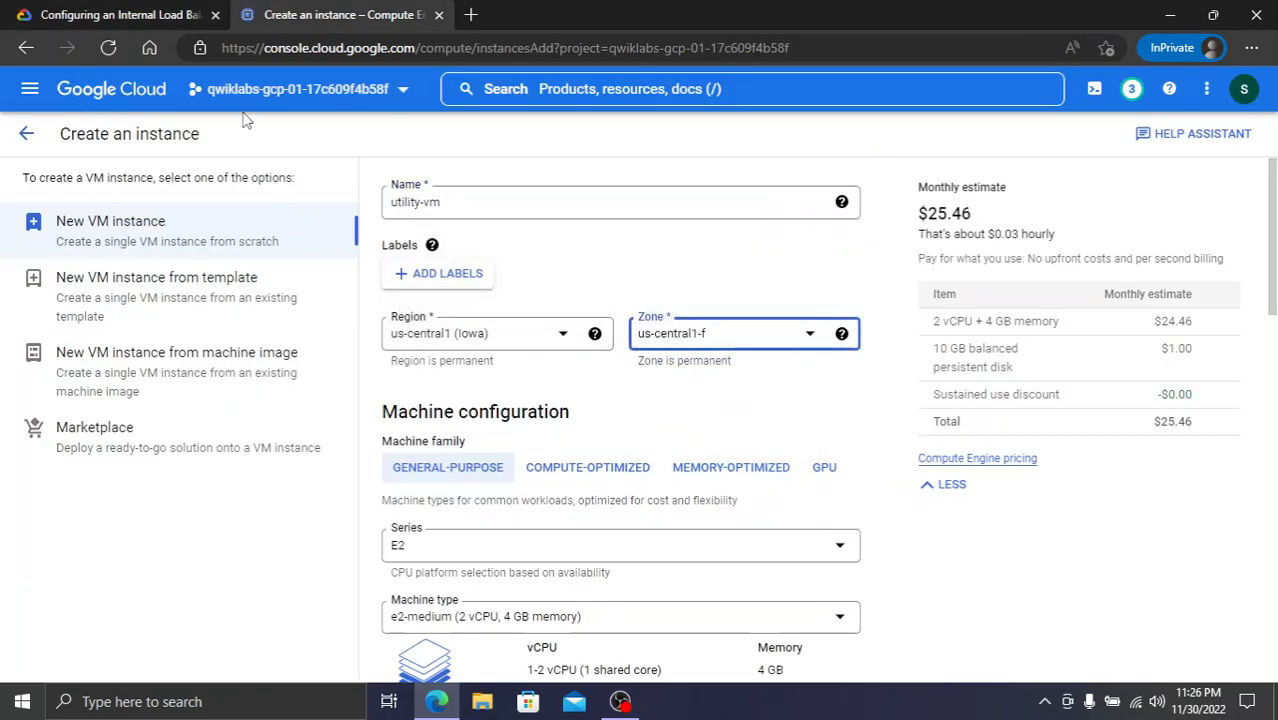
- Set the instance's machine series to N1 as specified in the lab instructions
click(150, 14)
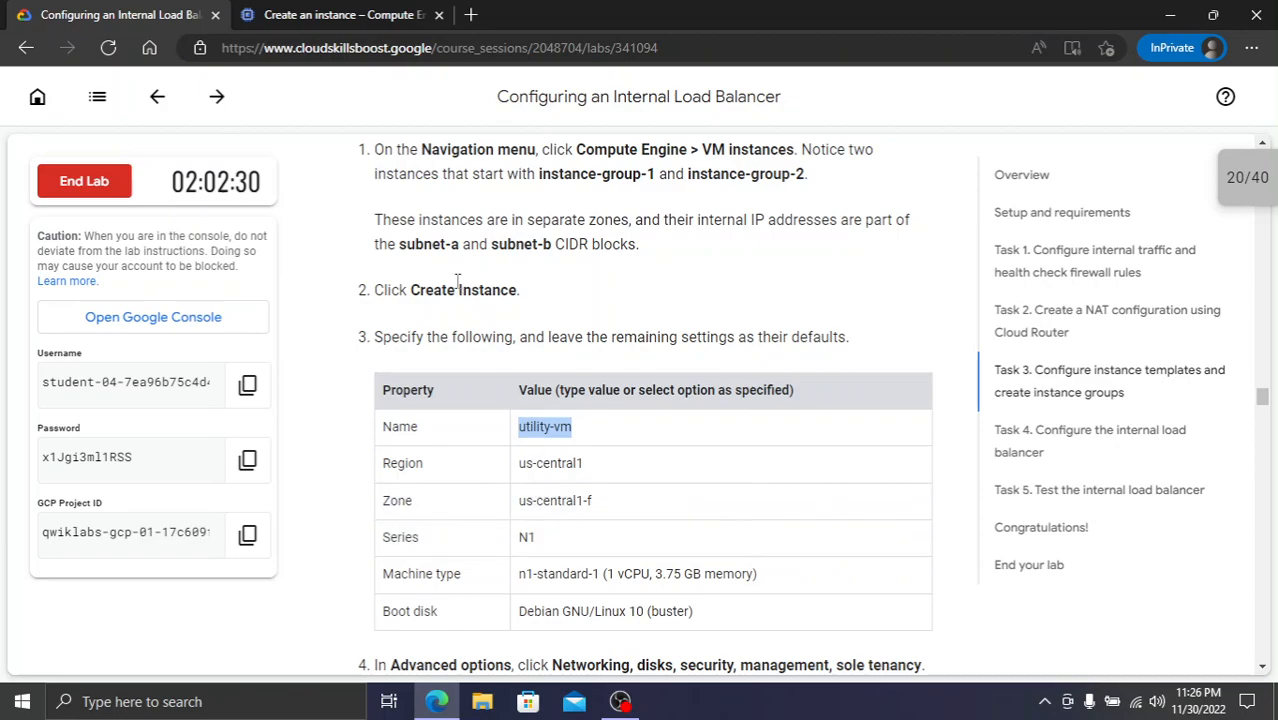
click(372, 14)
scroll(519, 484, down, 1)
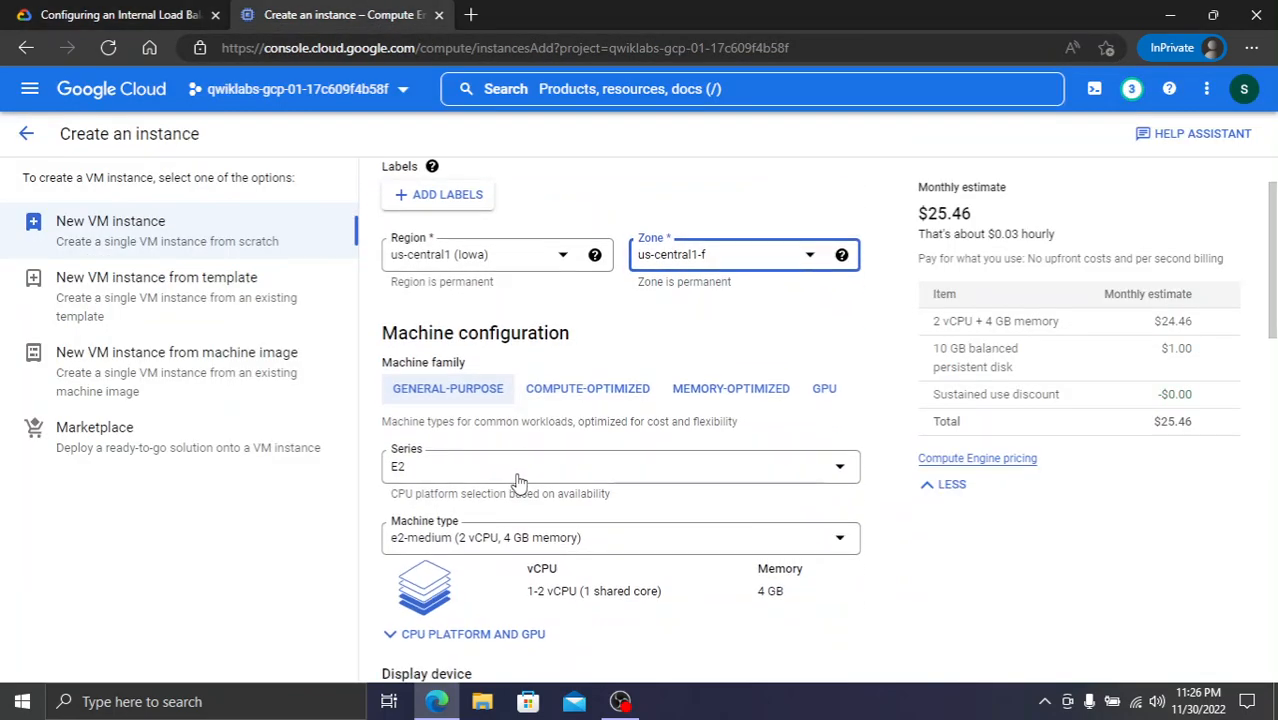
click(519, 478)
scroll(500, 420, down, 3)
click(500, 455)
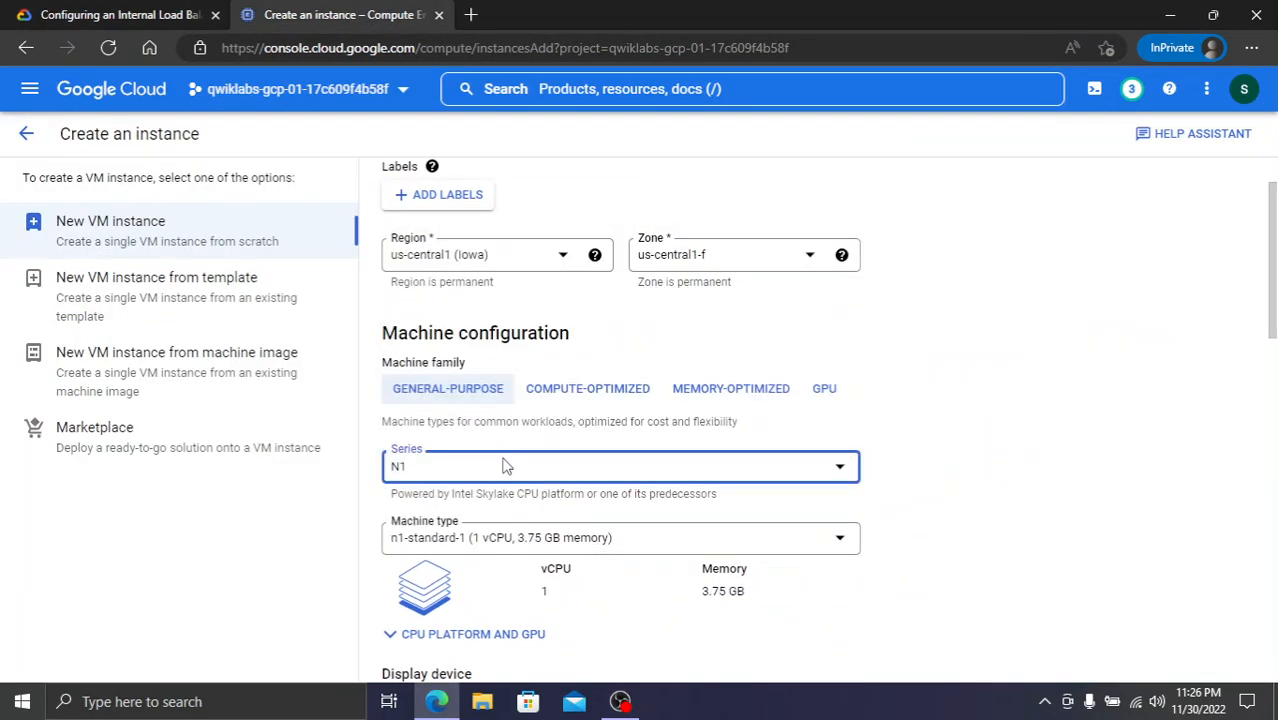
- Change the boot disk image to Debian GNU/Linux 10 (buster) as the lab table specifies
click(118, 14)
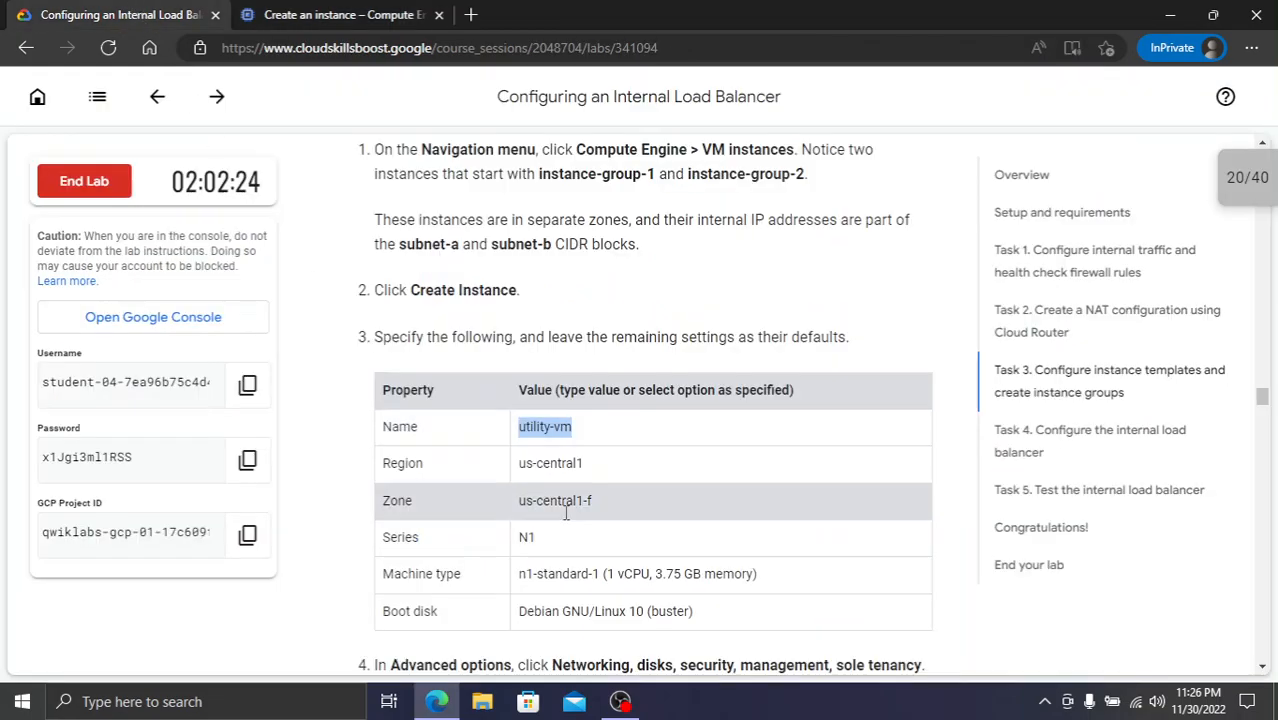
scroll(548, 507, down, 1)
click(345, 14)
scroll(490, 470, down, 6)
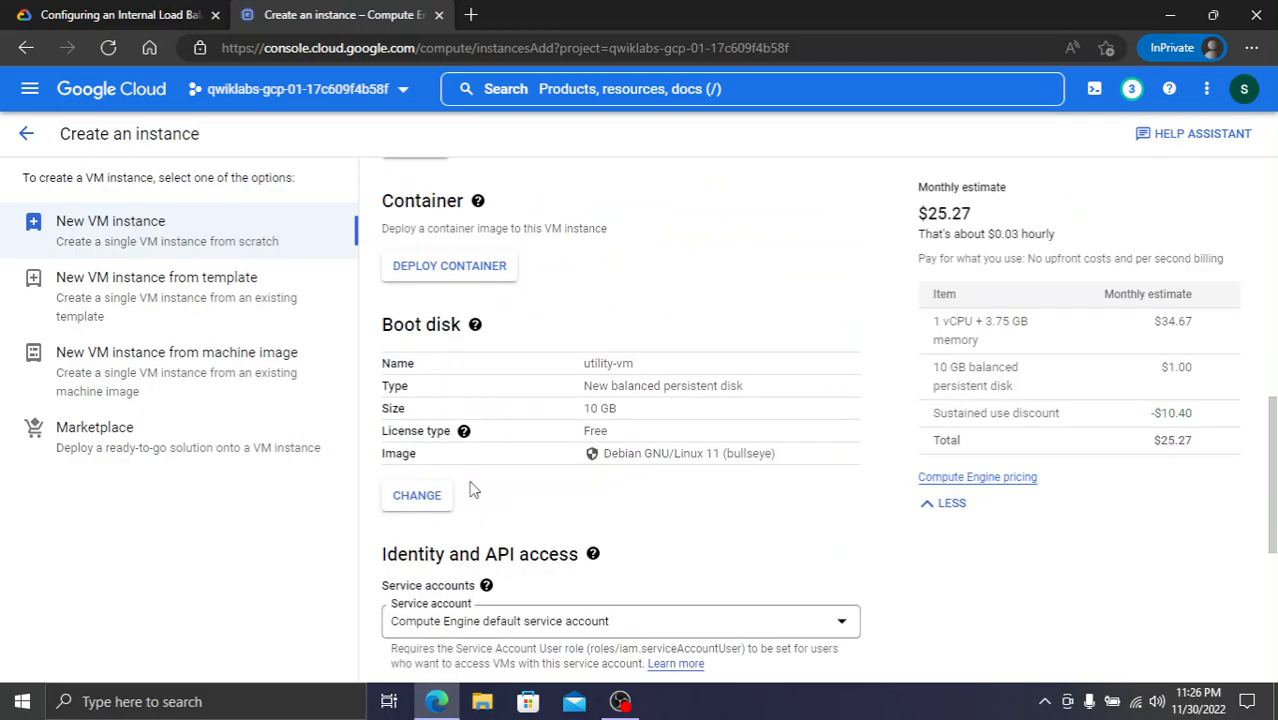
scroll(432, 418, down, 2)
click(417, 340)
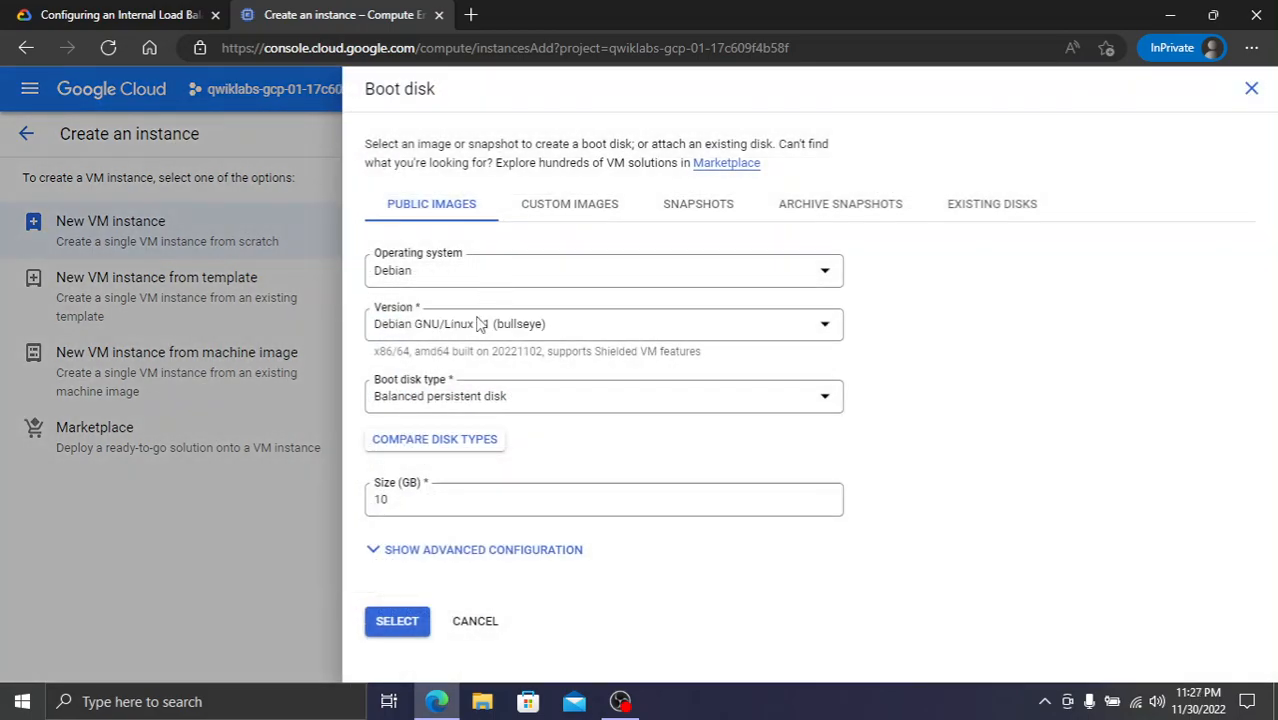
click(490, 332)
click(504, 397)
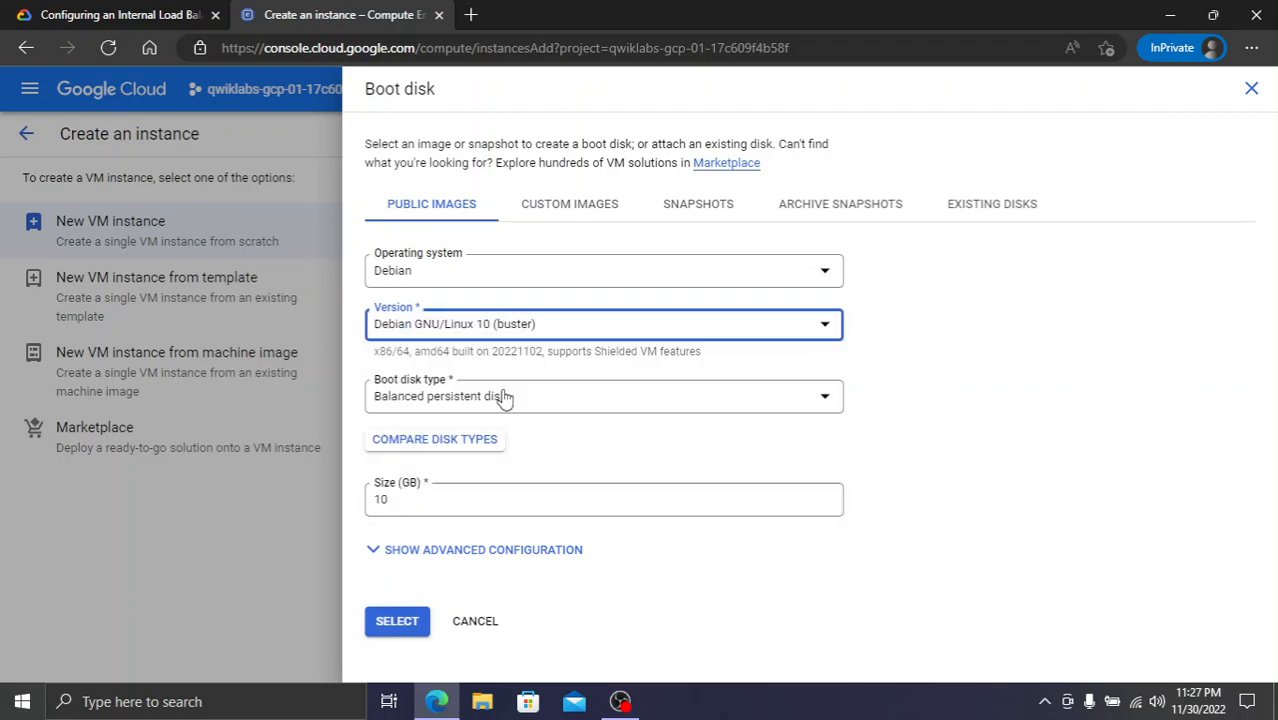
click(391, 641)
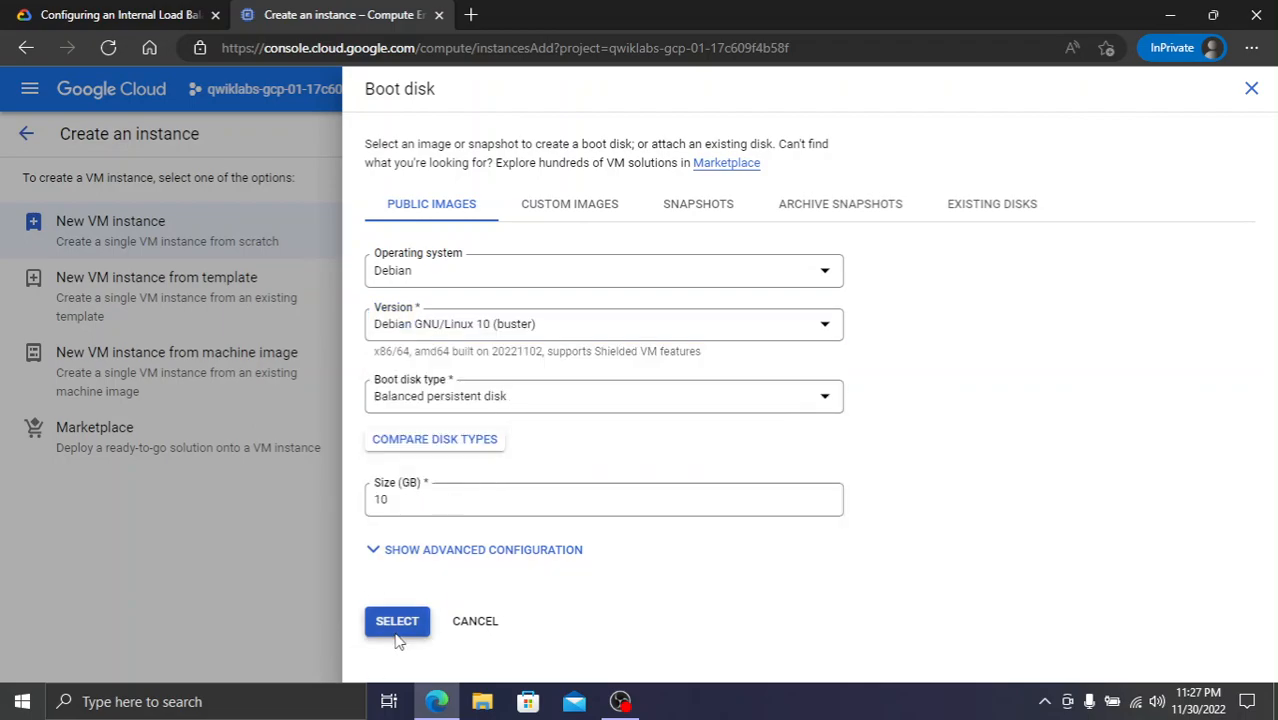
click(397, 633)
- Consult the lab's networking properties and set the default network interface's network to my-internal-app in the advanced networking options
click(175, 14)
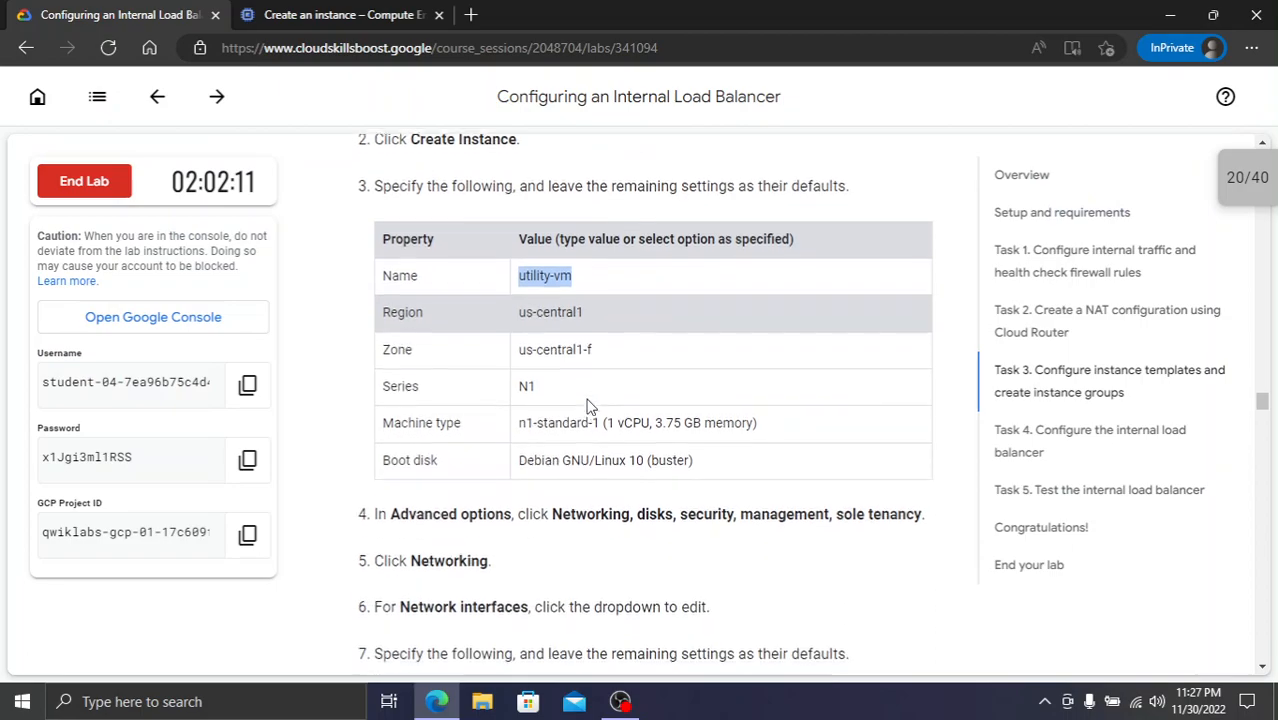
scroll(589, 407, down, 1)
scroll(641, 481, down, 3)
scroll(637, 484, down, 3)
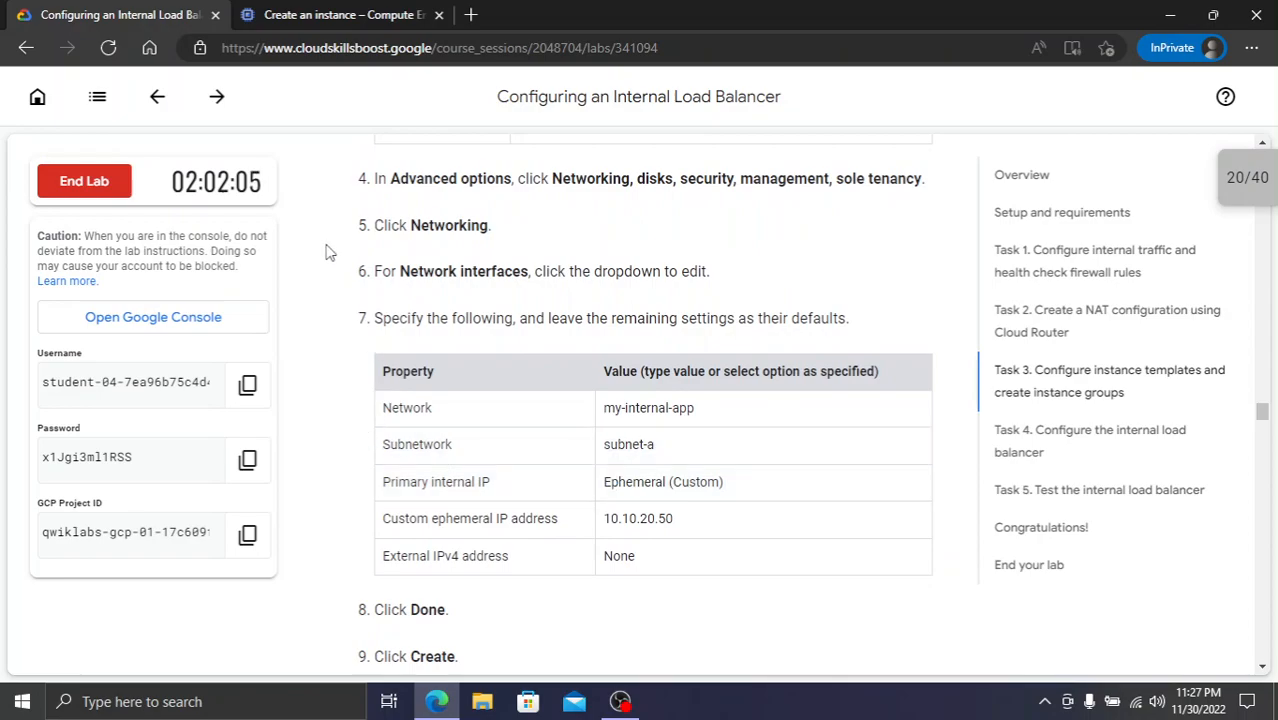
click(330, 14)
scroll(720, 600, down, 3)
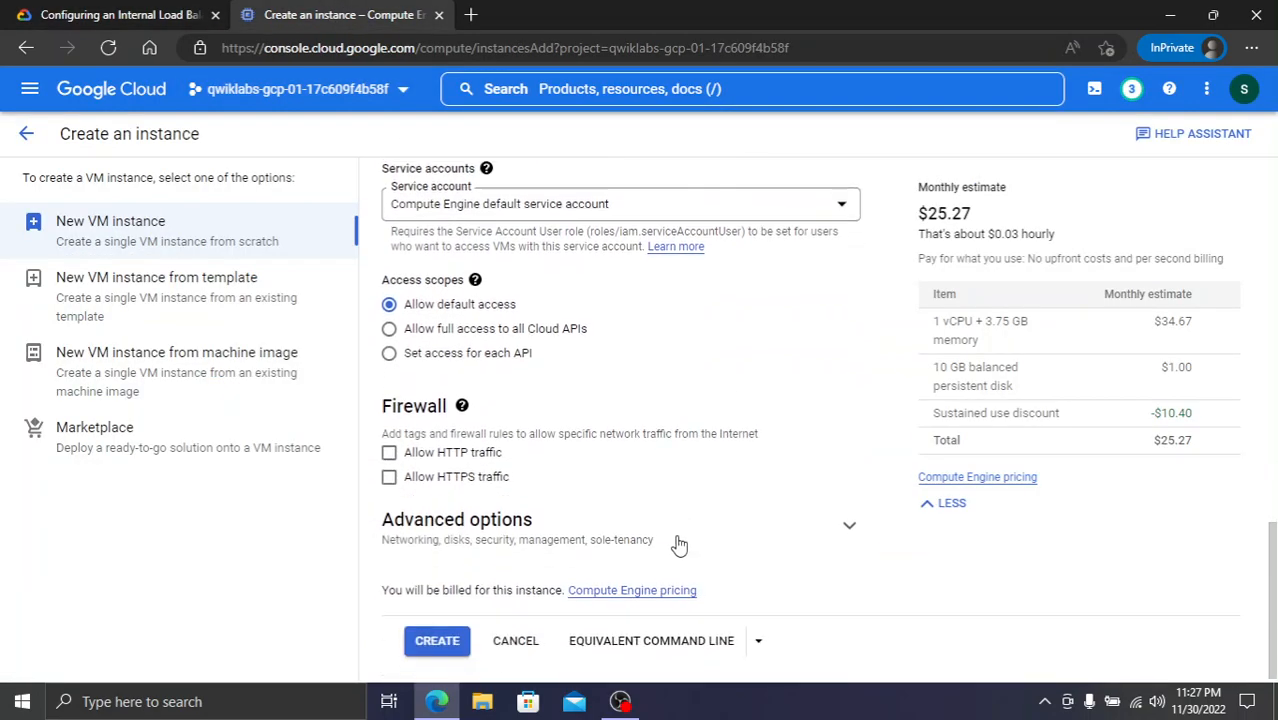
click(616, 524)
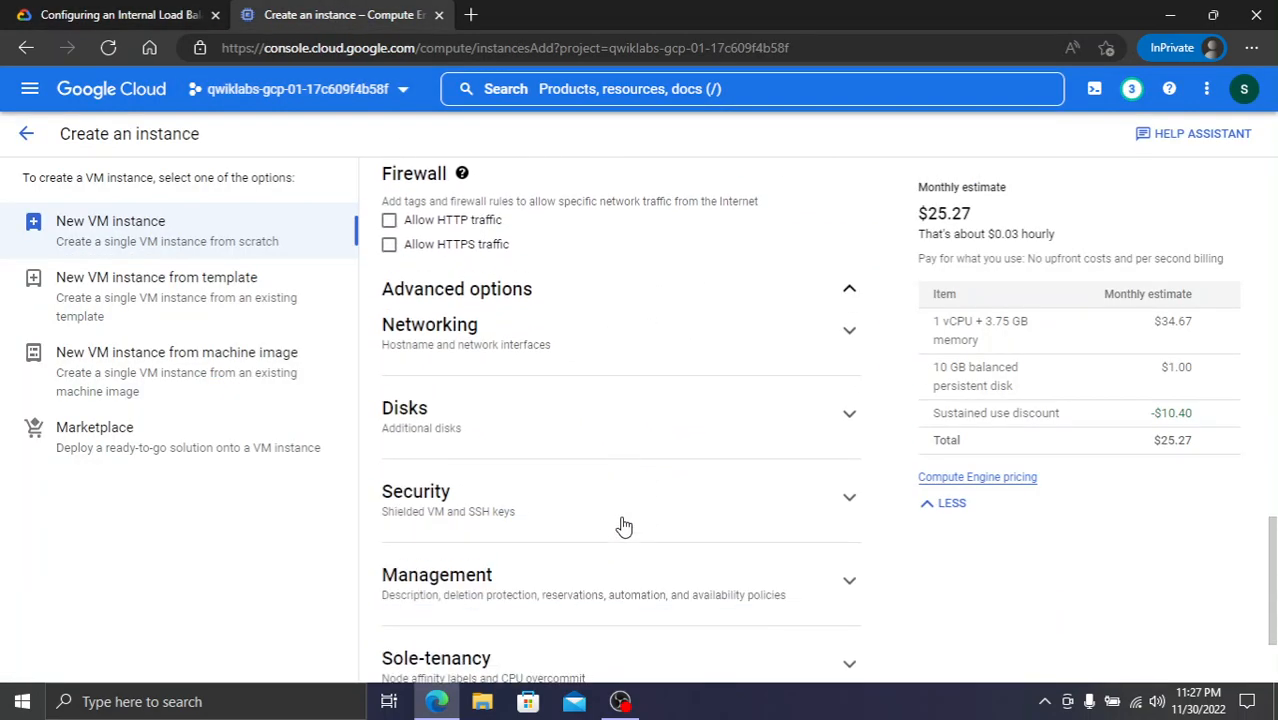
click(543, 334)
scroll(545, 337, down, 4)
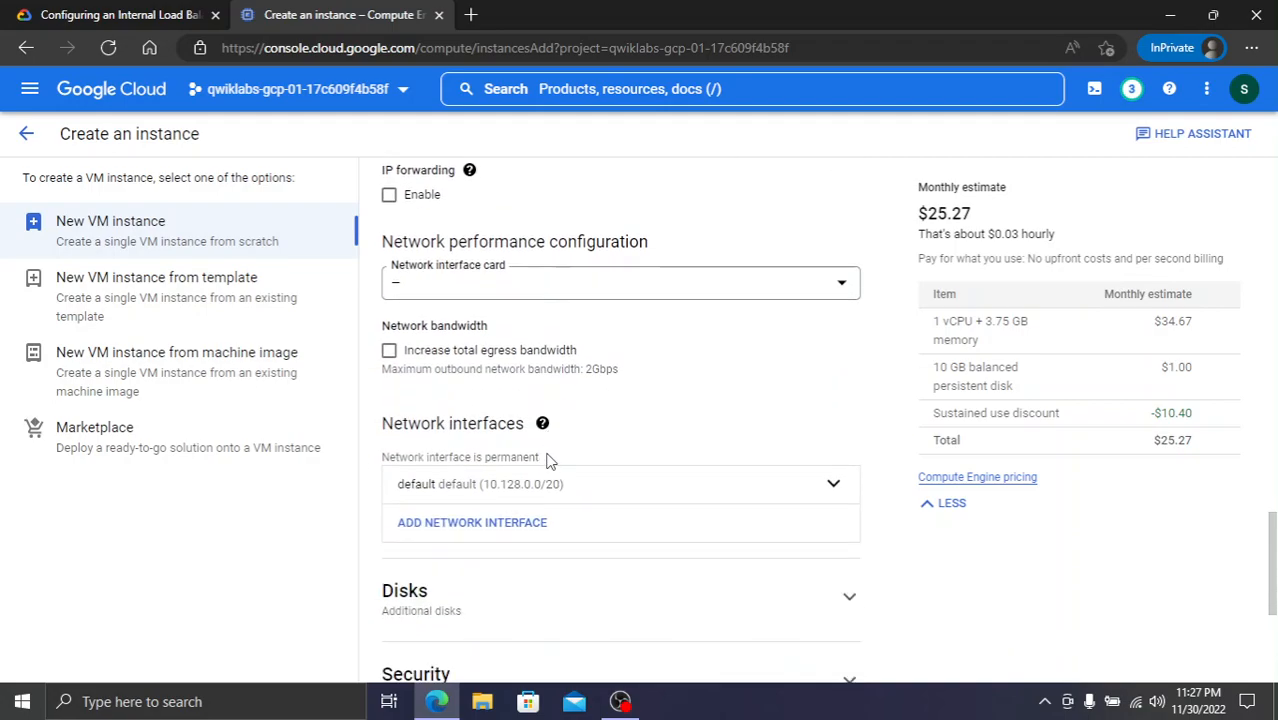
click(552, 411)
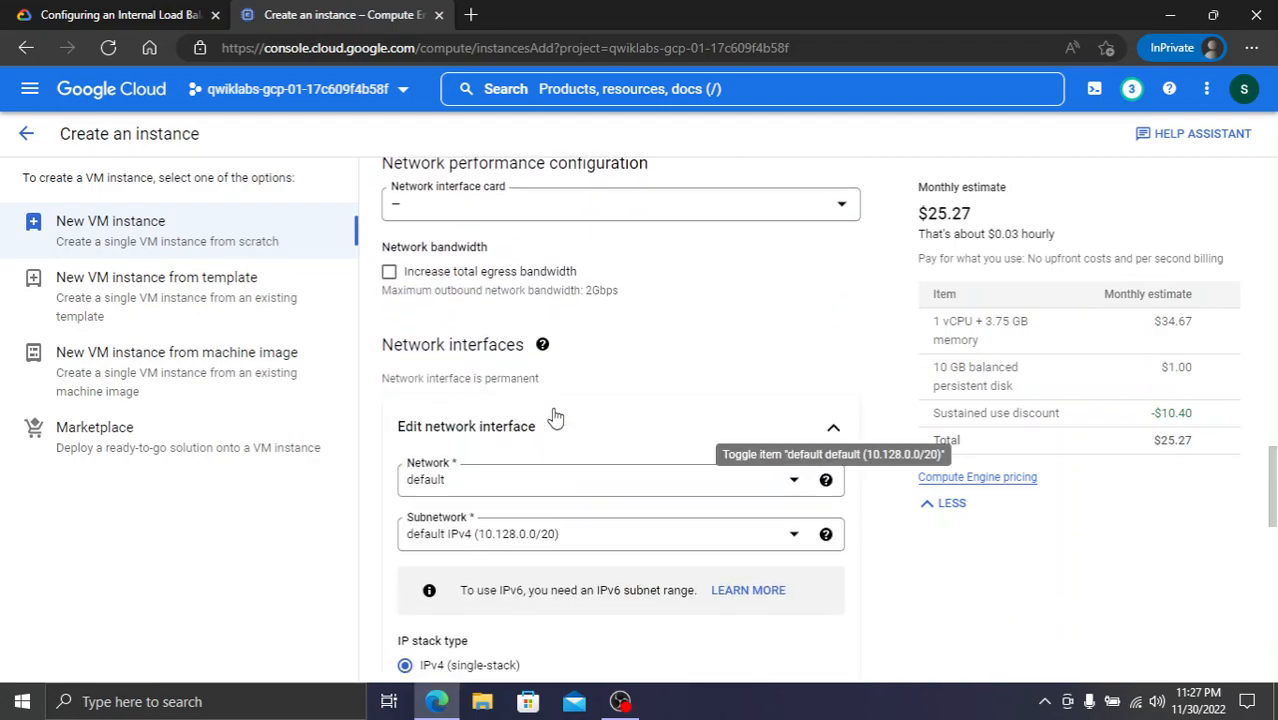
click(560, 489)
click(528, 584)
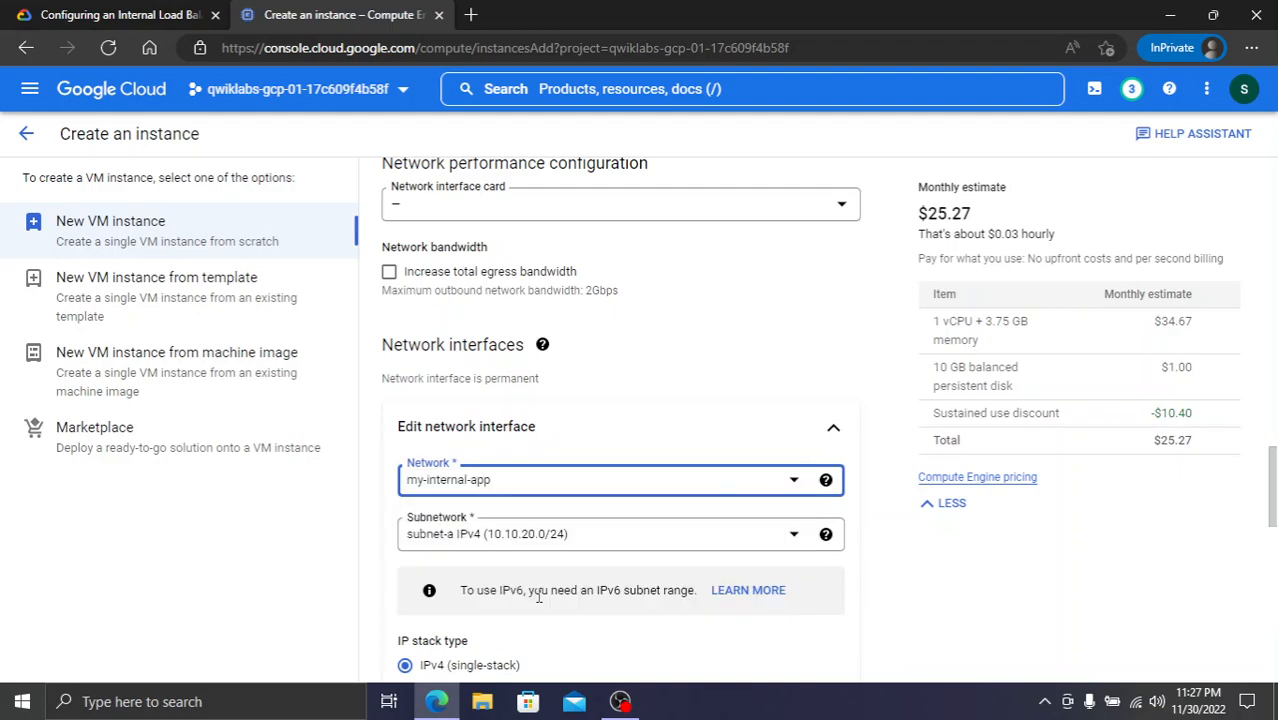
- Copy the custom ephemeral IP address 10.10.20.50 from the lab's table and return to the instance form
click(150, 12)
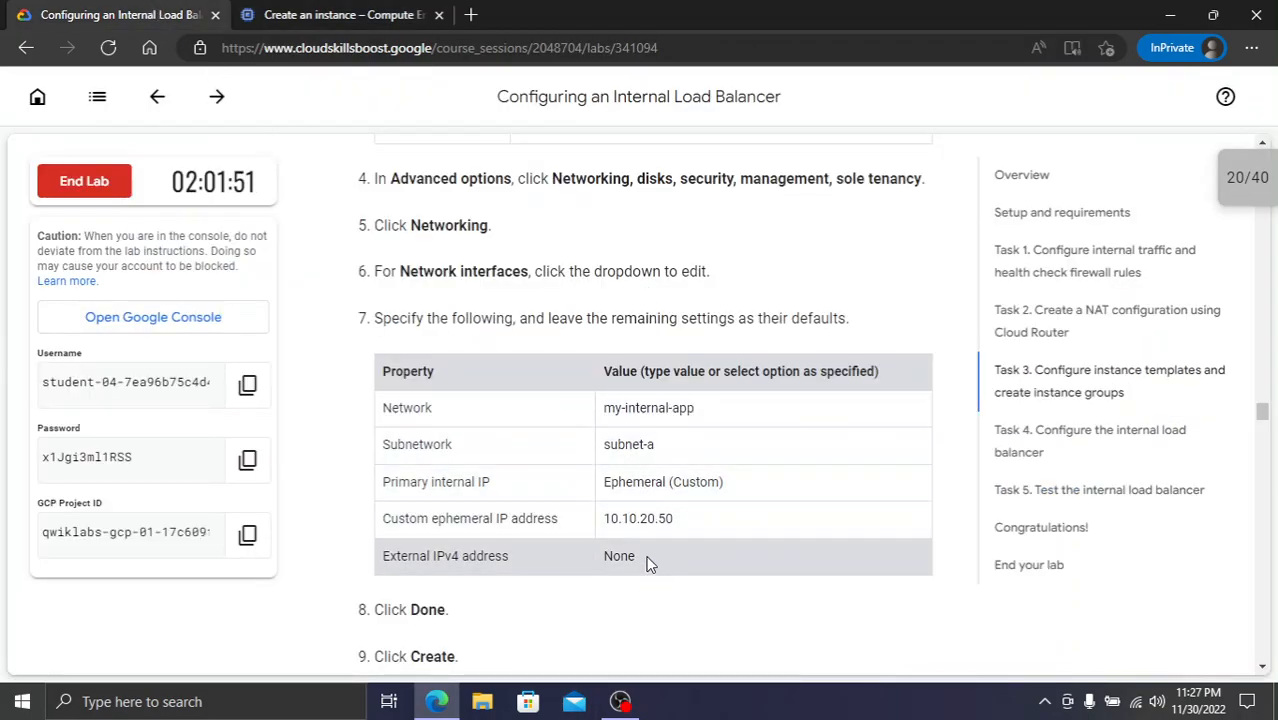
drag(684, 518, 615, 516)
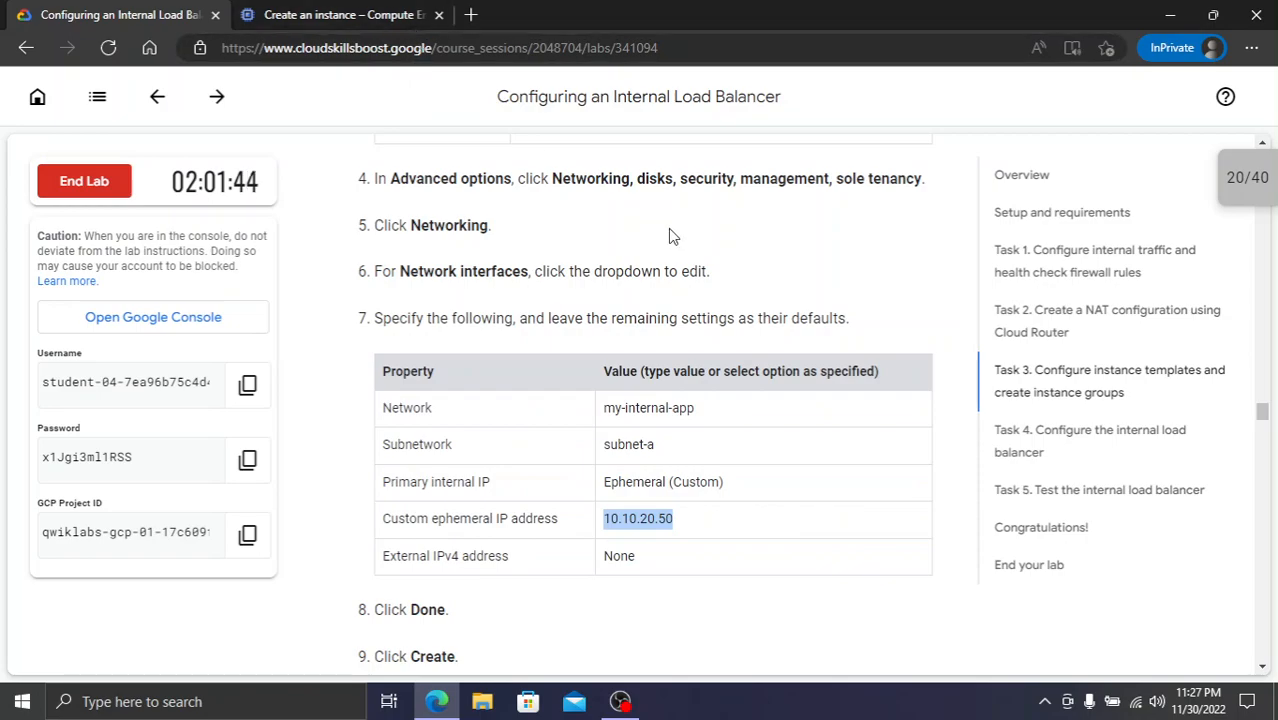
click(340, 14)
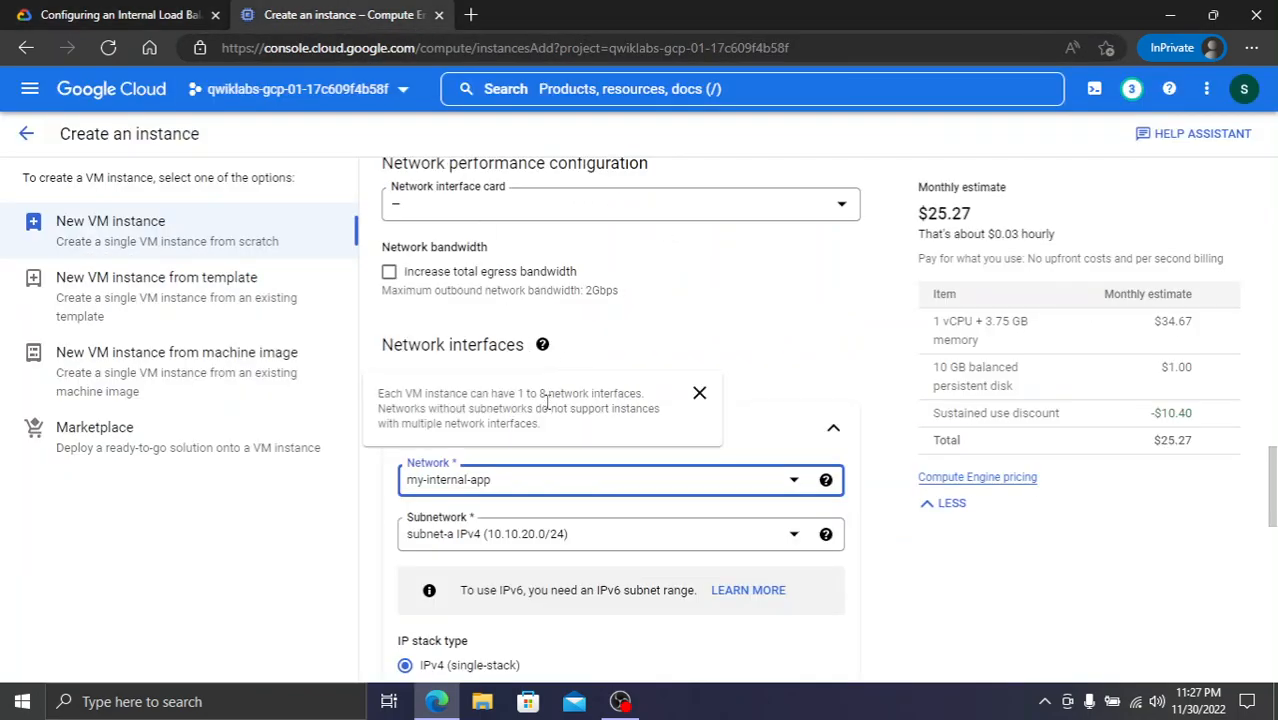
- Compare the network interface's internal IP and external IPv4 settings with the lab's property table
scroll(610, 493, down, 3)
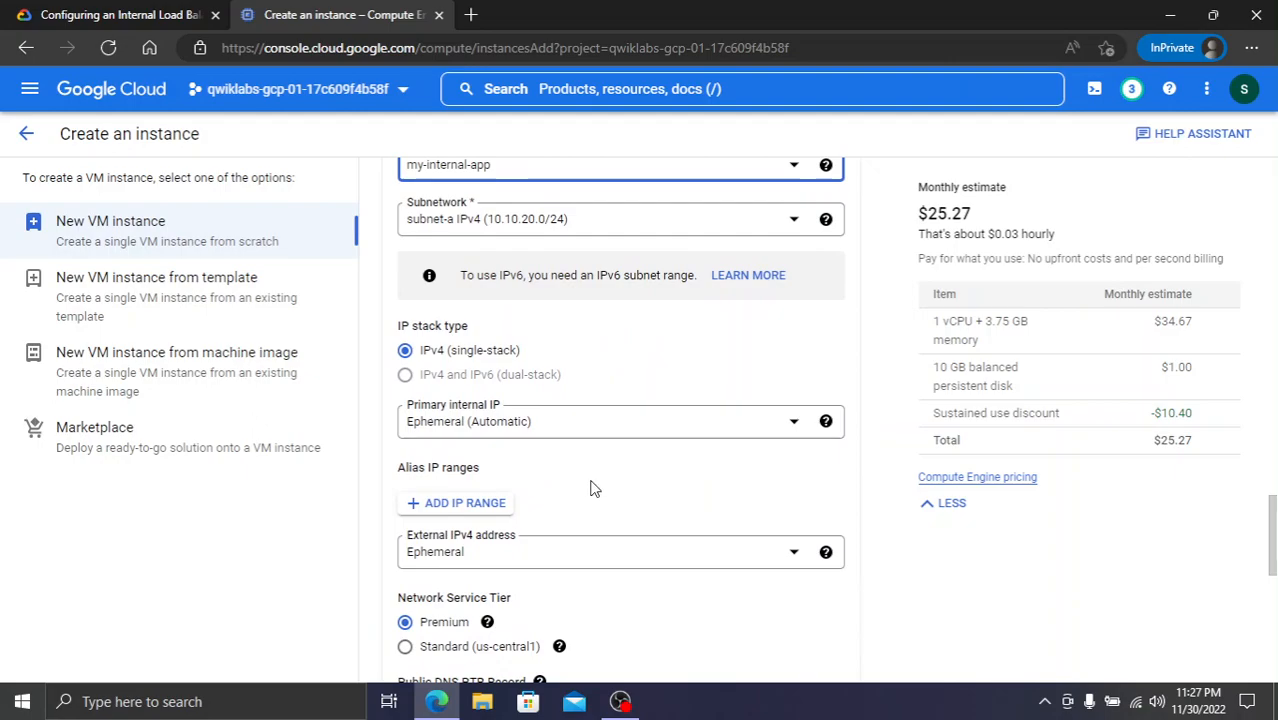
scroll(590, 488, down, 2)
scroll(590, 488, down, 1)
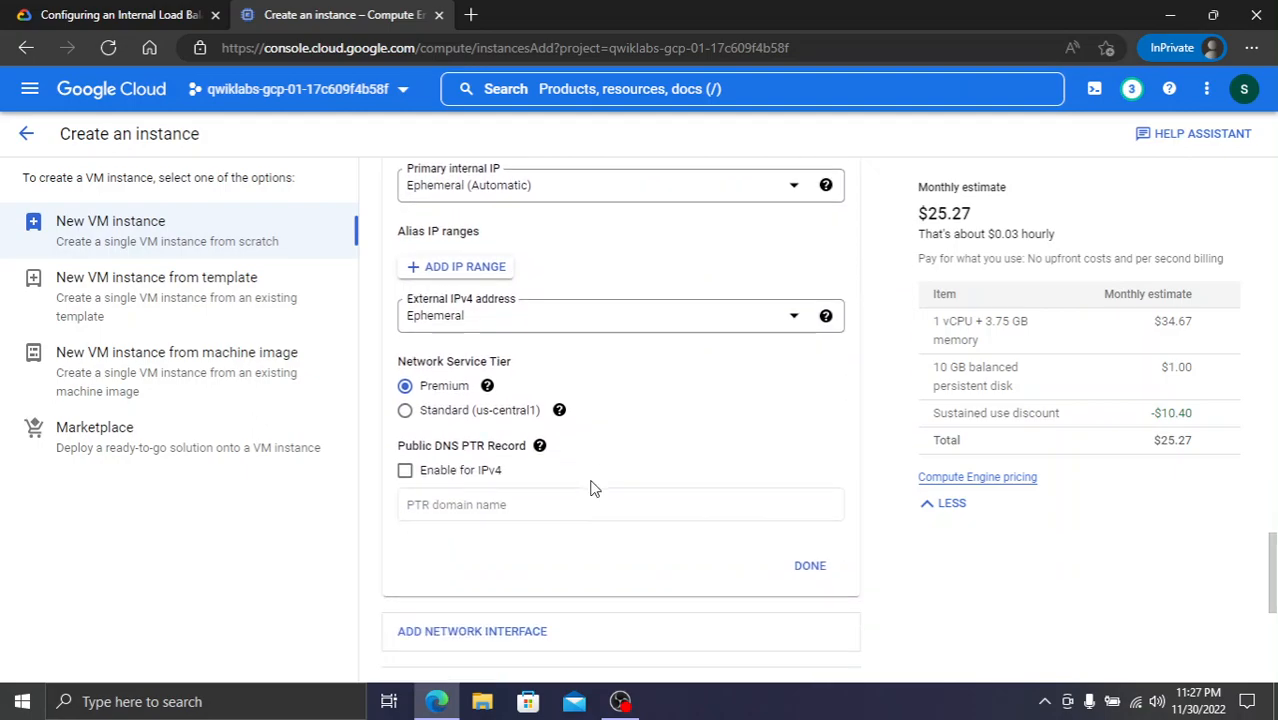
scroll(573, 423, down, 2)
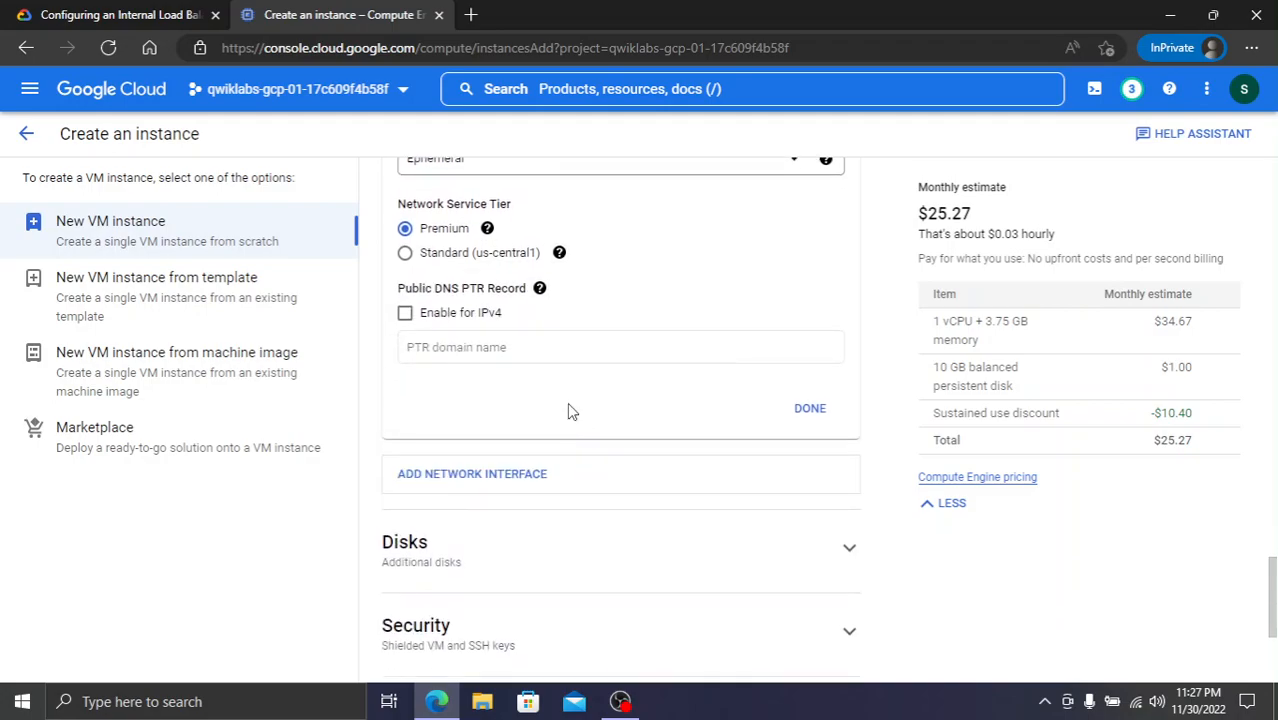
scroll(598, 338, up, 1)
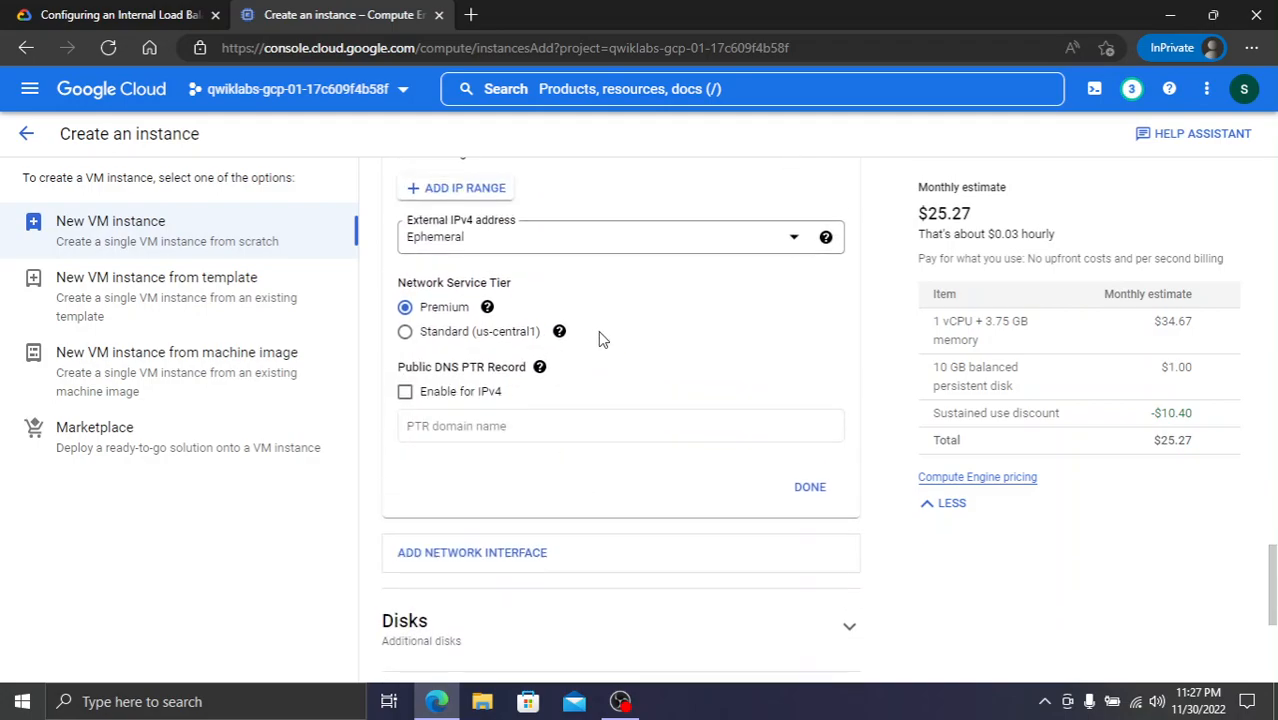
click(538, 247)
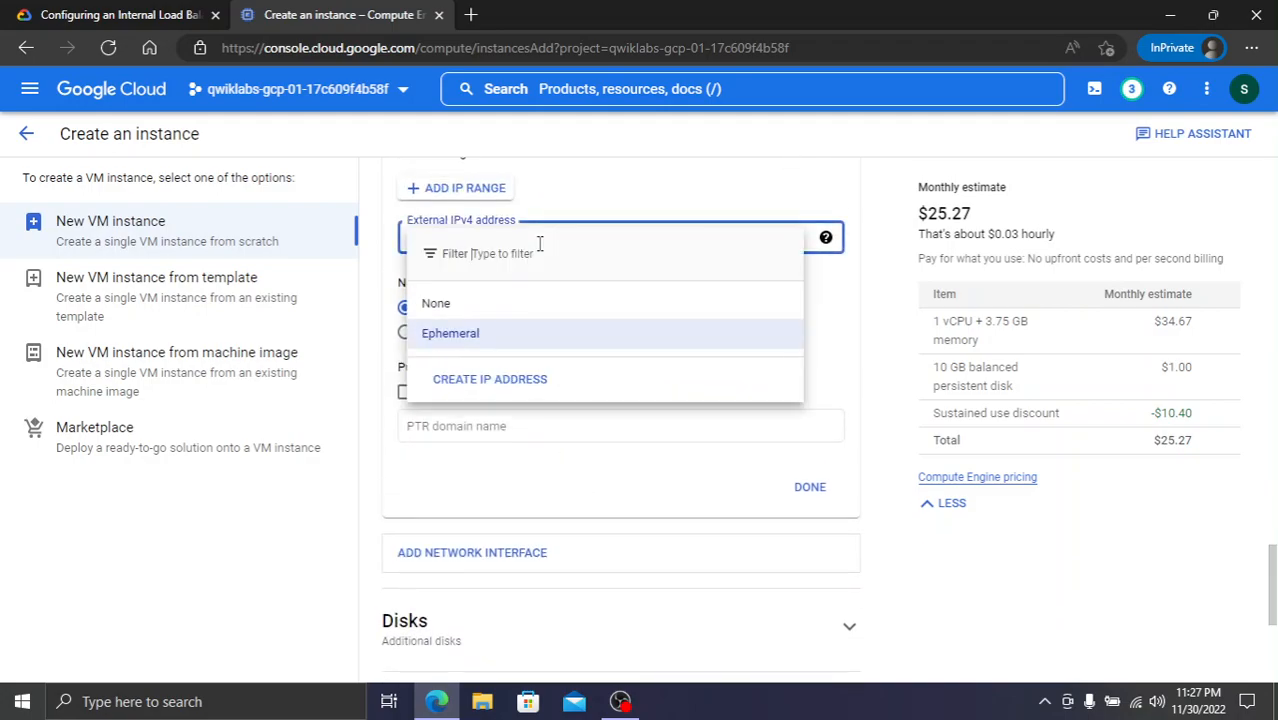
click(90, 14)
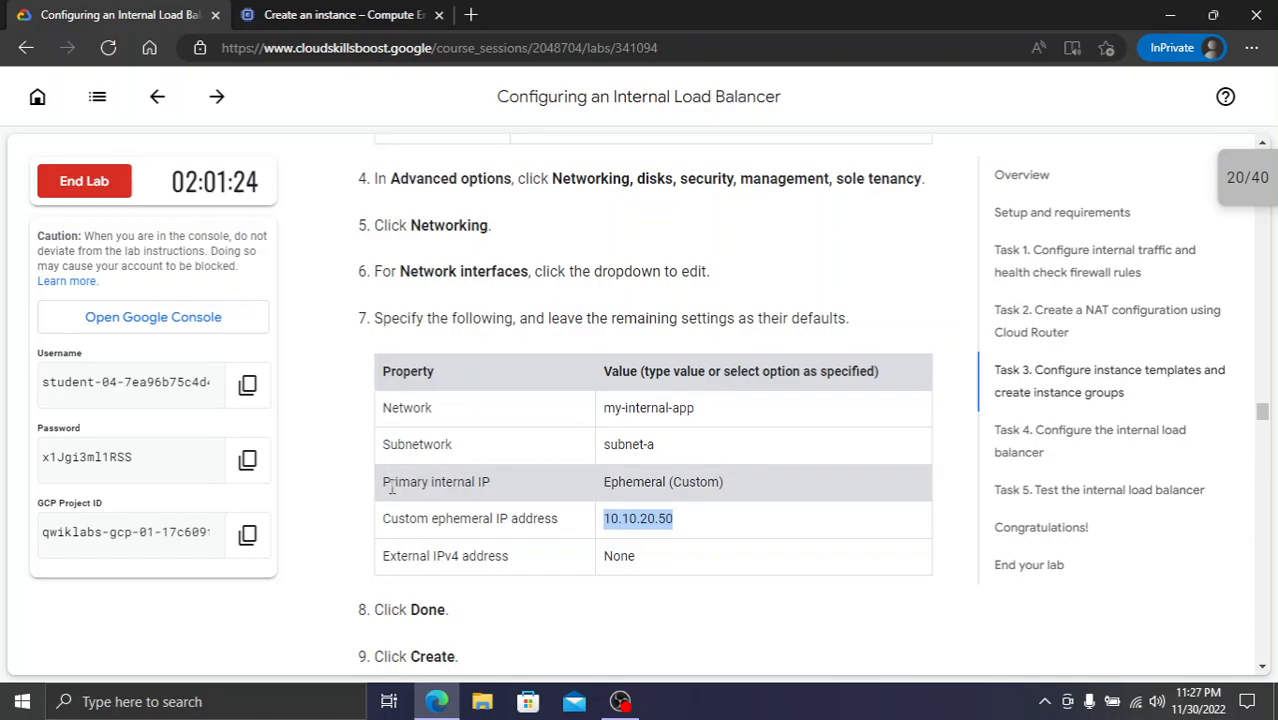
click(340, 14)
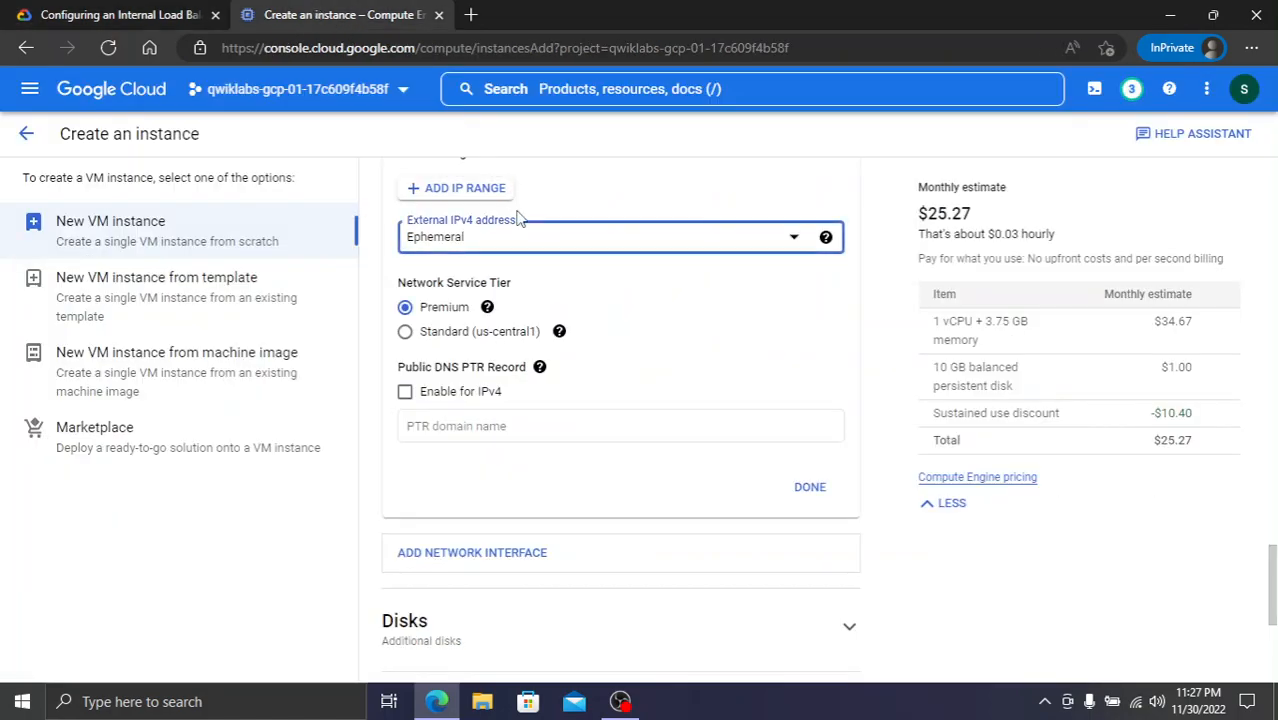
- Select subnet-a as the network interface's subnetwork
scroll(597, 380, up, 3)
scroll(571, 435, up, 1)
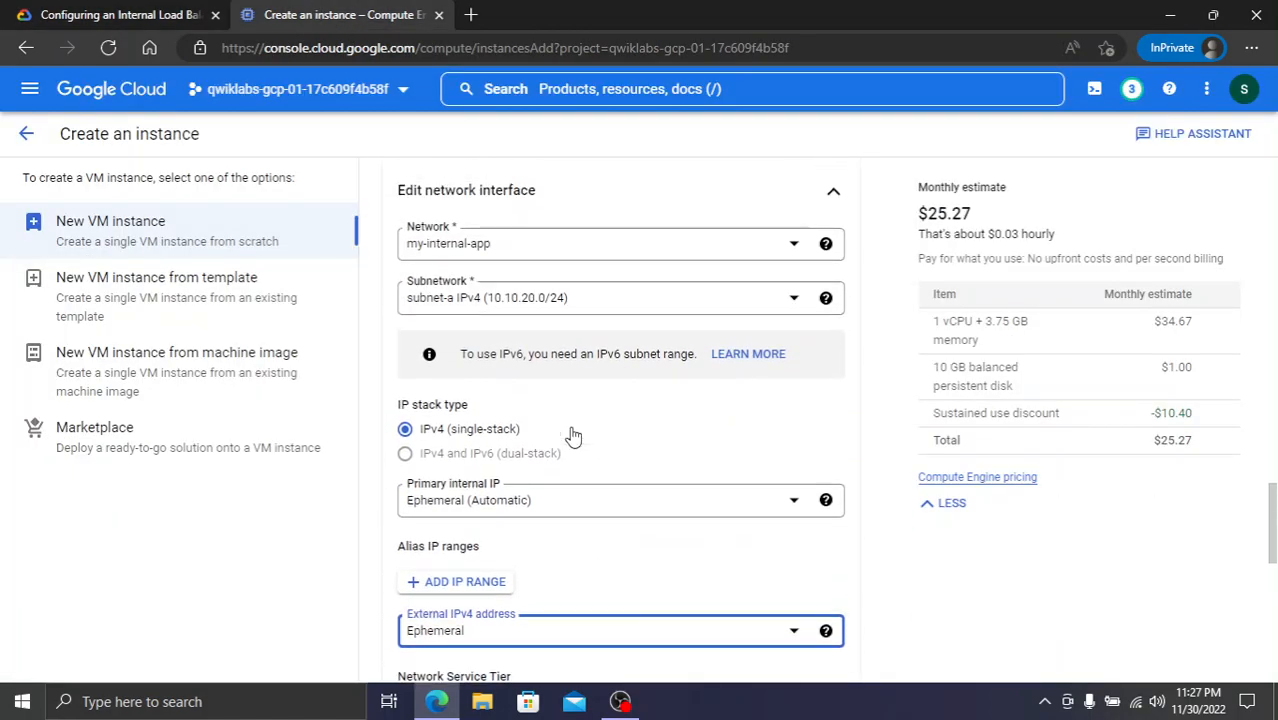
click(483, 313)
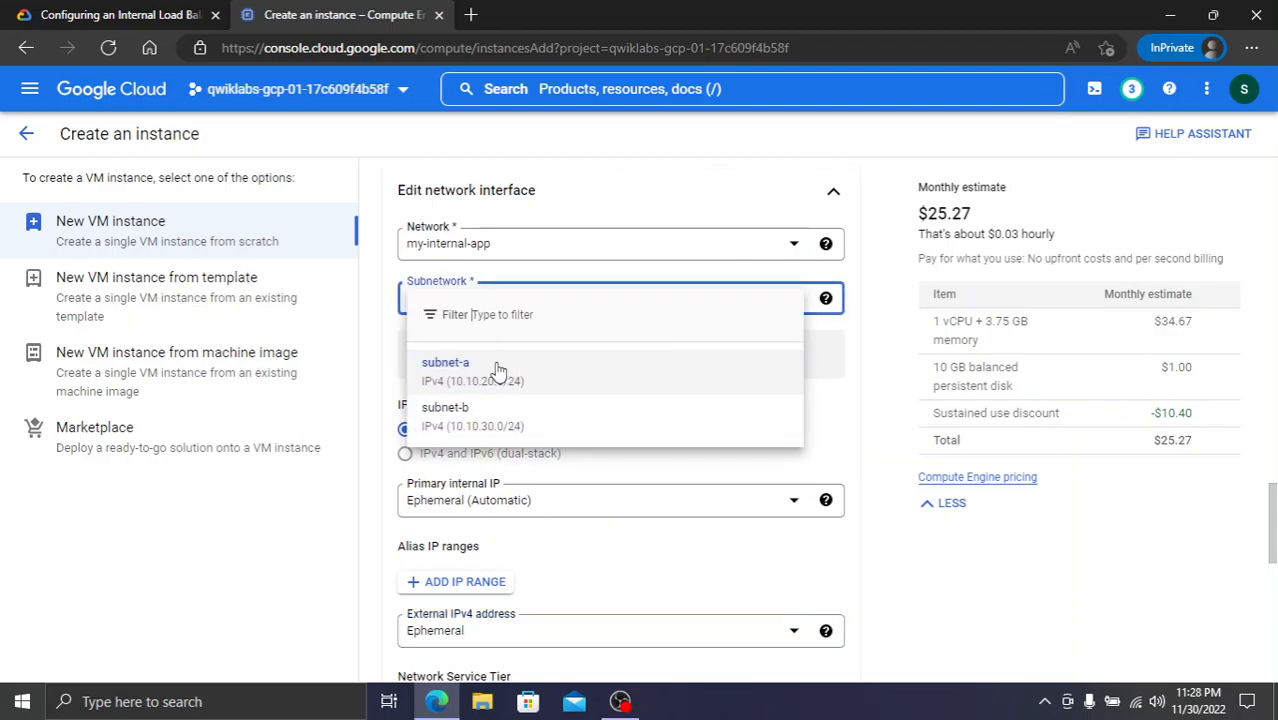
click(507, 372)
- Set the primary internal IP to Ephemeral (Custom) with the custom ephemeral IP address 10.10.20.50
scroll(511, 505, down, 1)
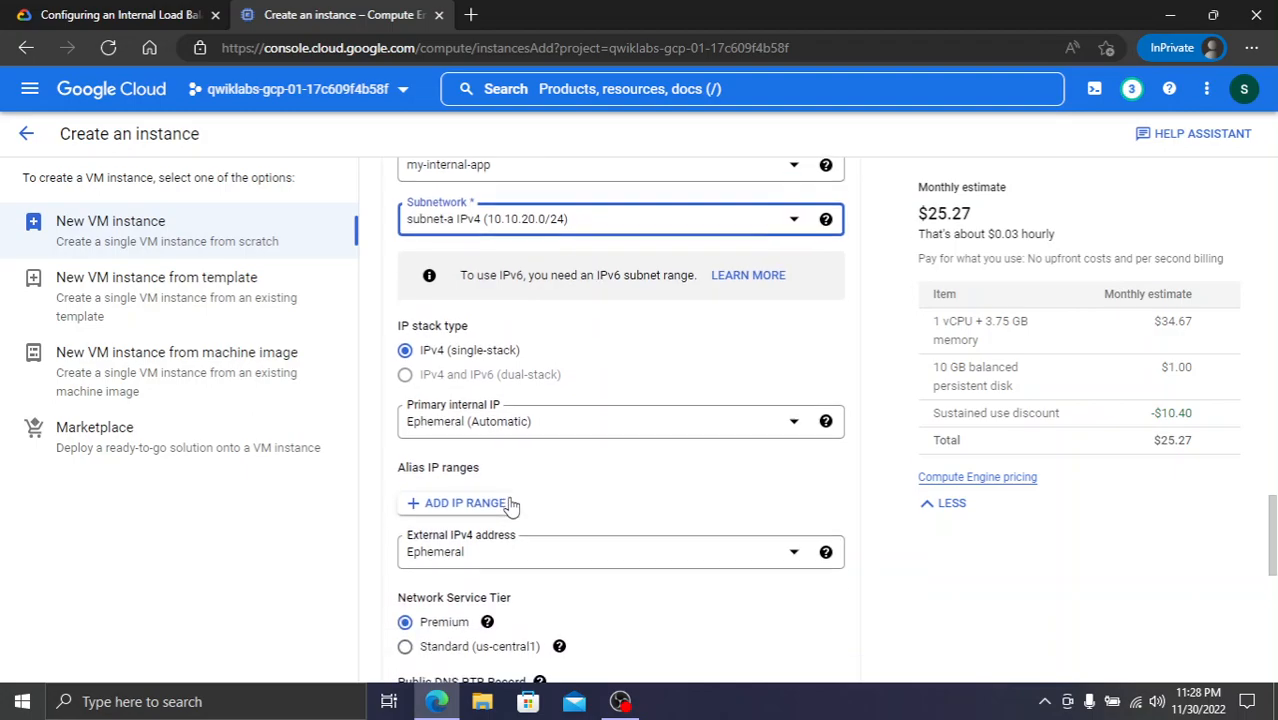
click(553, 423)
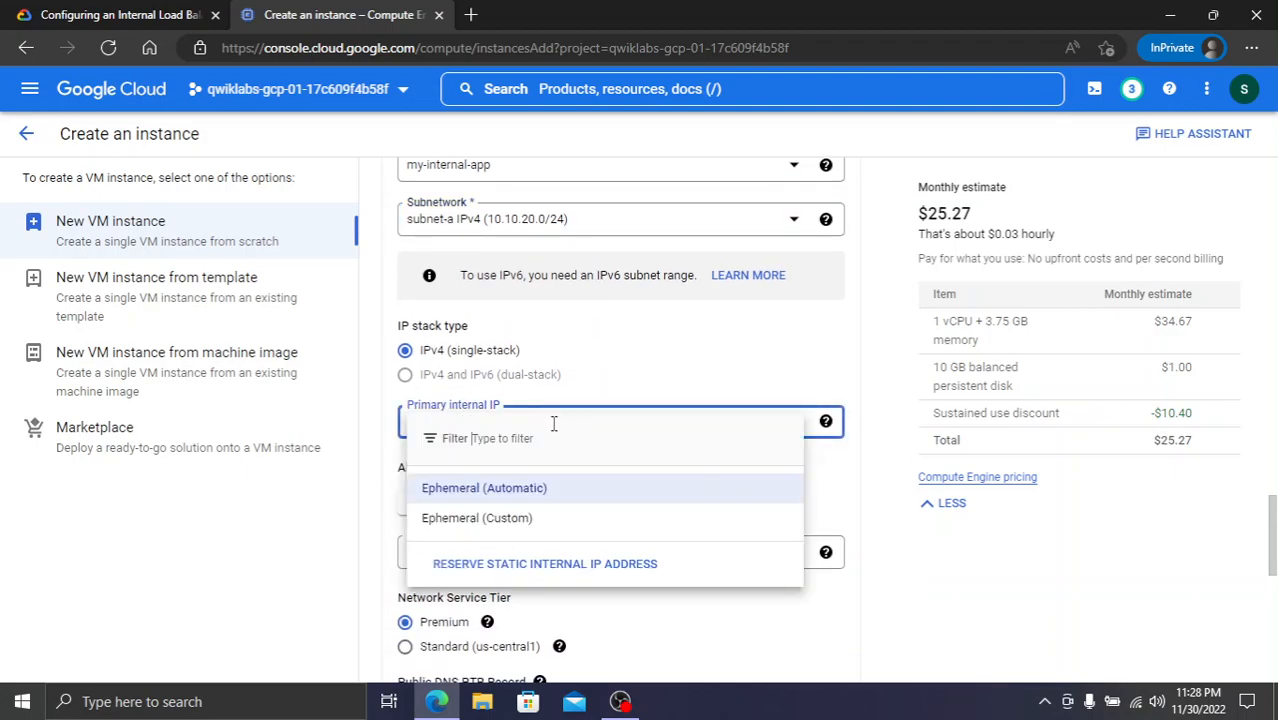
click(530, 520)
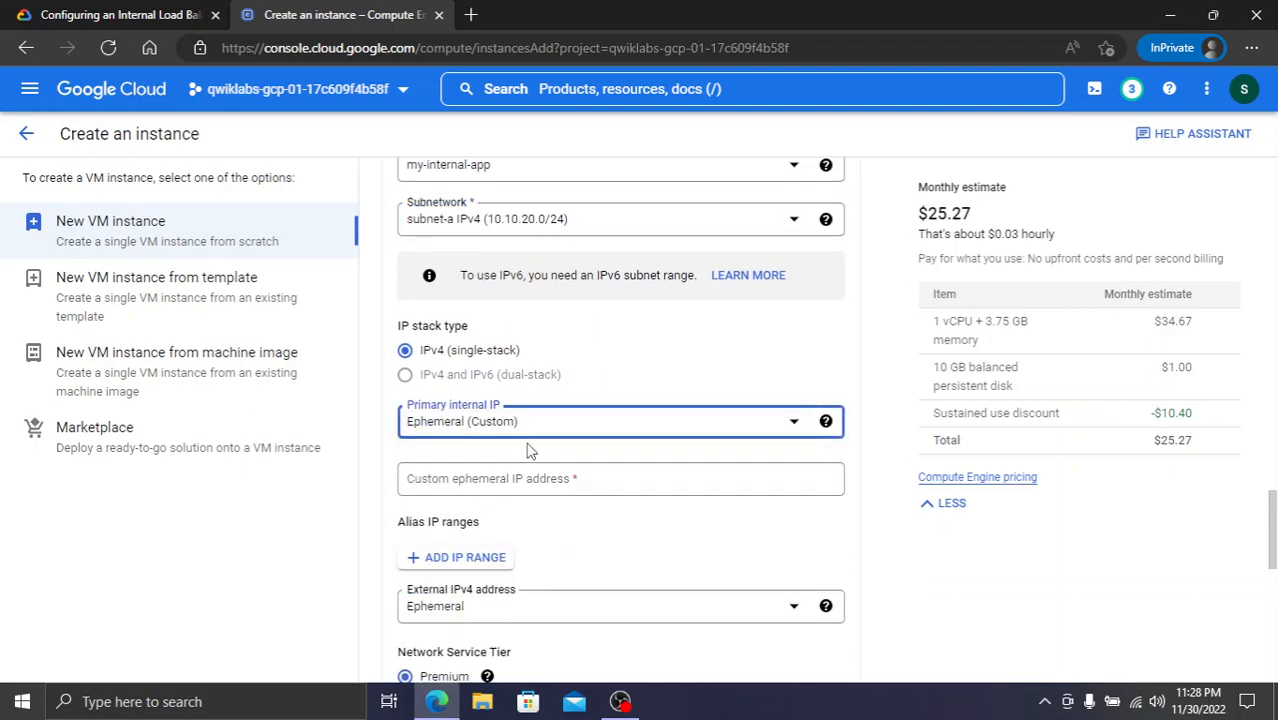
click(511, 482)
text(10.10.20.50)
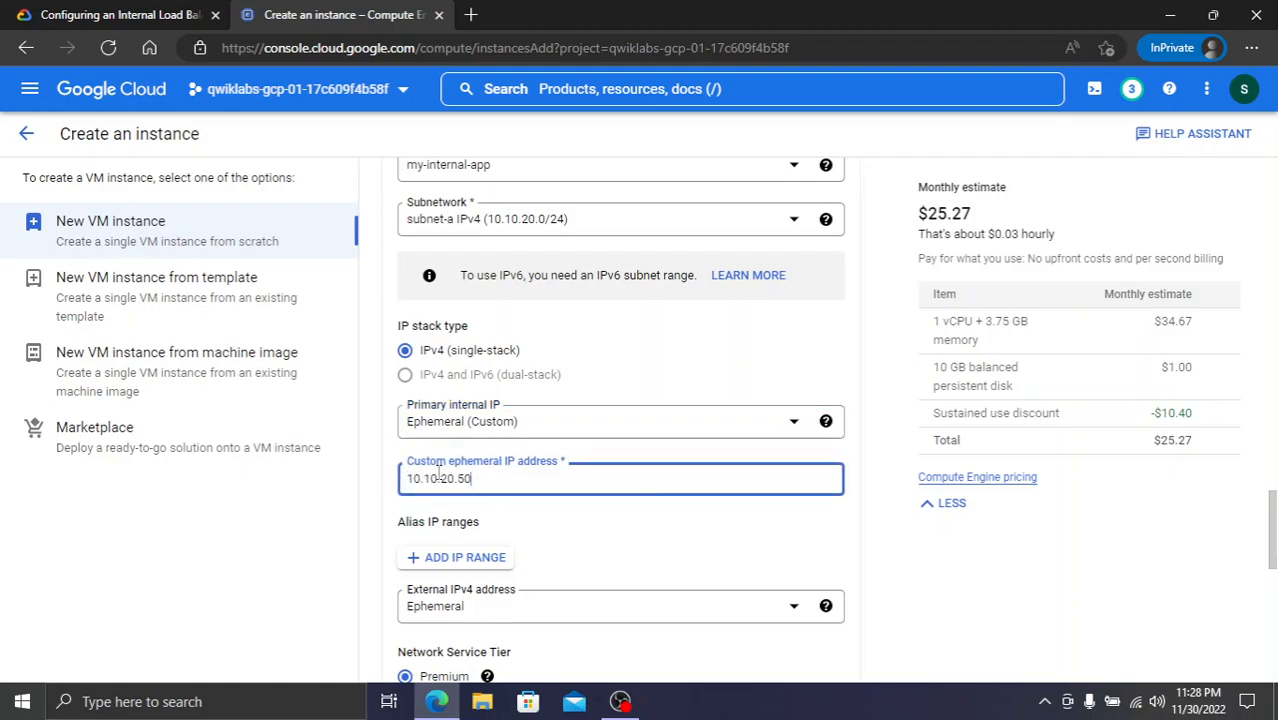
- Set the network interface's external IPv4 address to None, as the lab's table specifies, and finish editing the interface
click(110, 14)
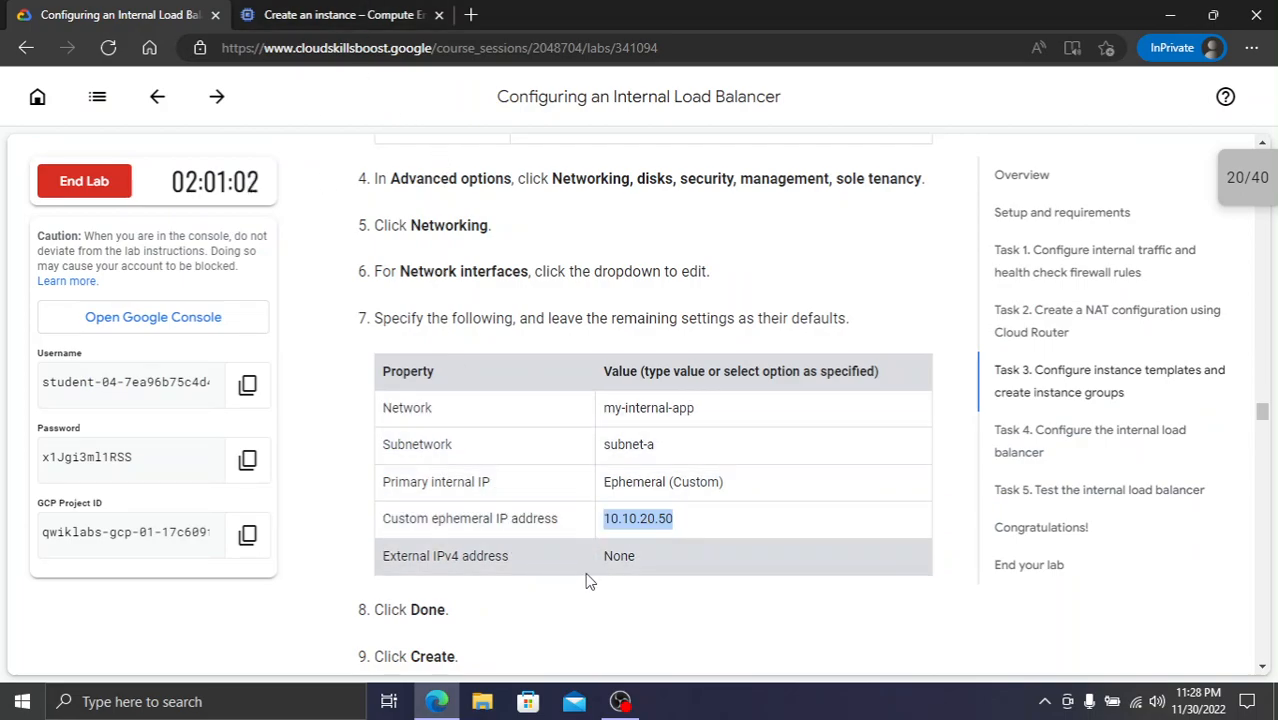
key(ctrl+Tab)
scroll(565, 470, down, 2)
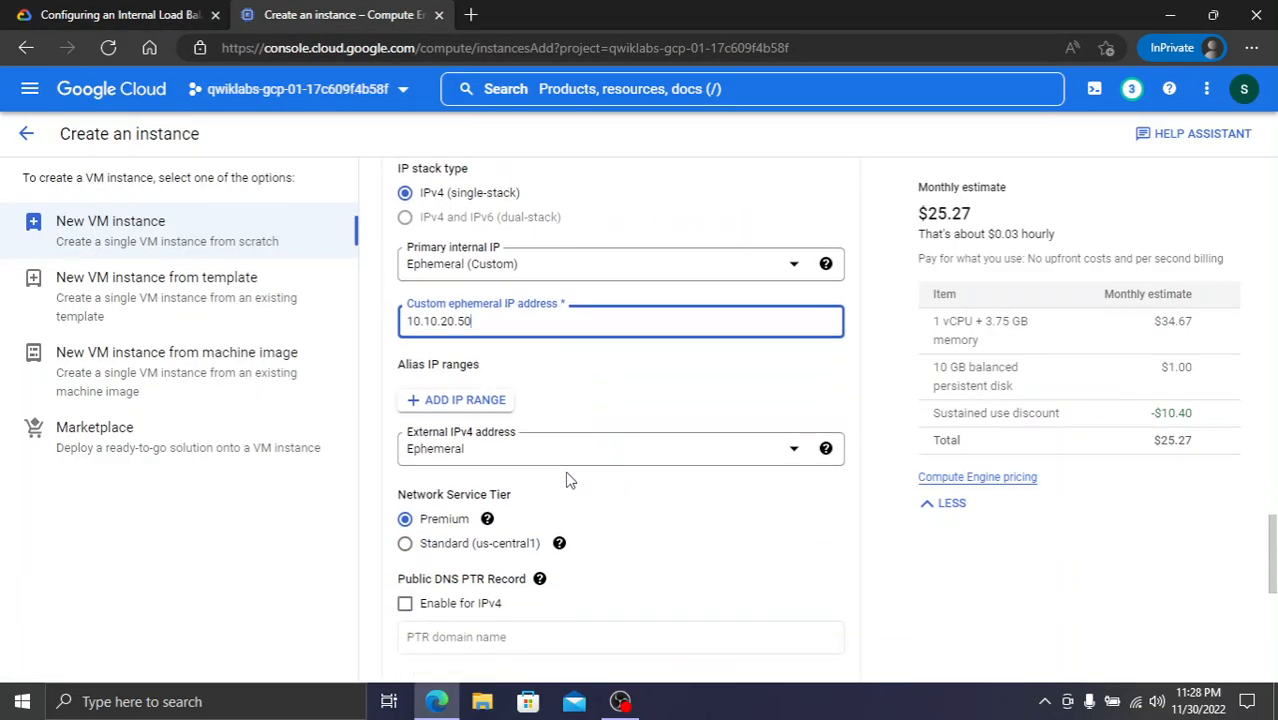
click(507, 452)
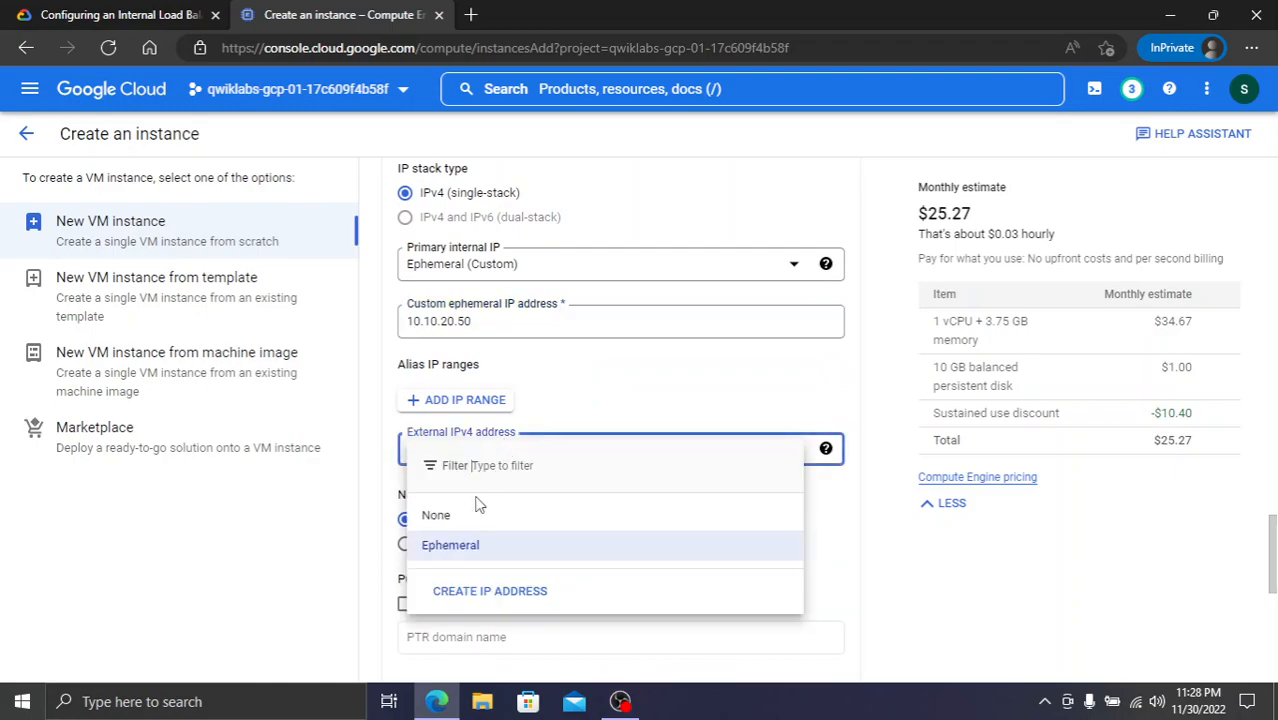
click(470, 520)
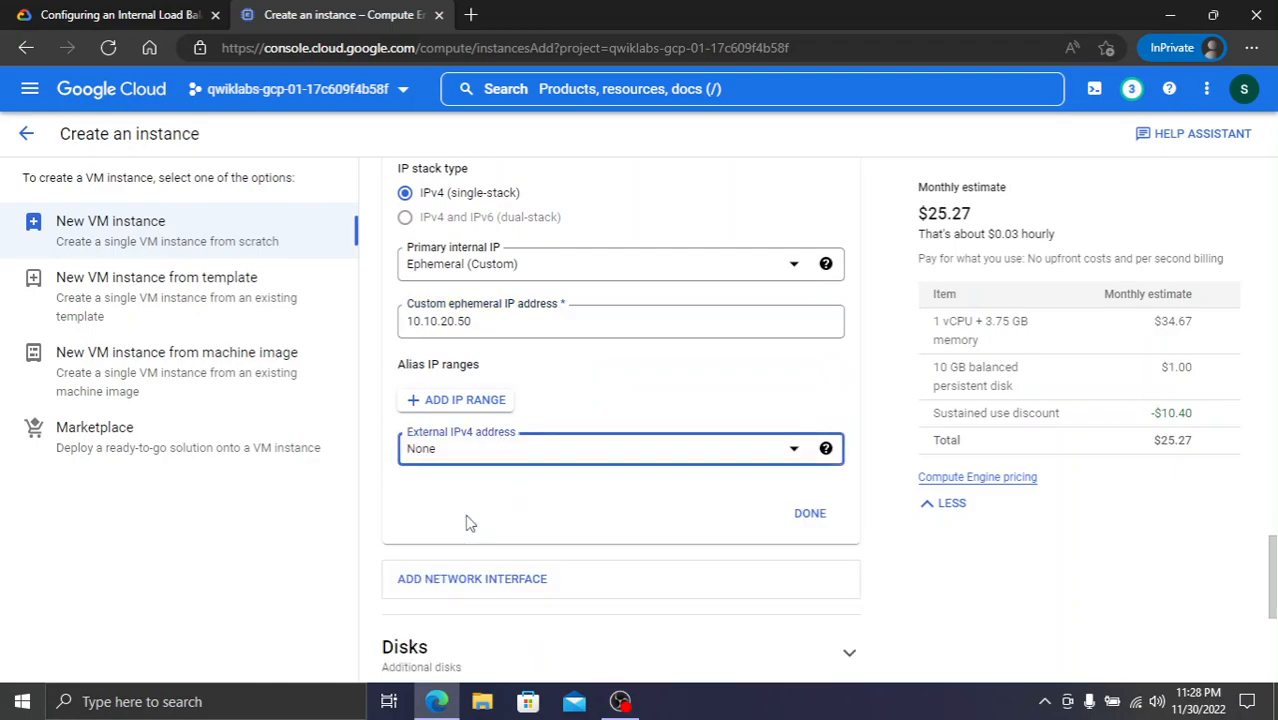
click(806, 515)
- Check the remaining lab instructions for the VM and create the utility-vm instance
click(68, 12)
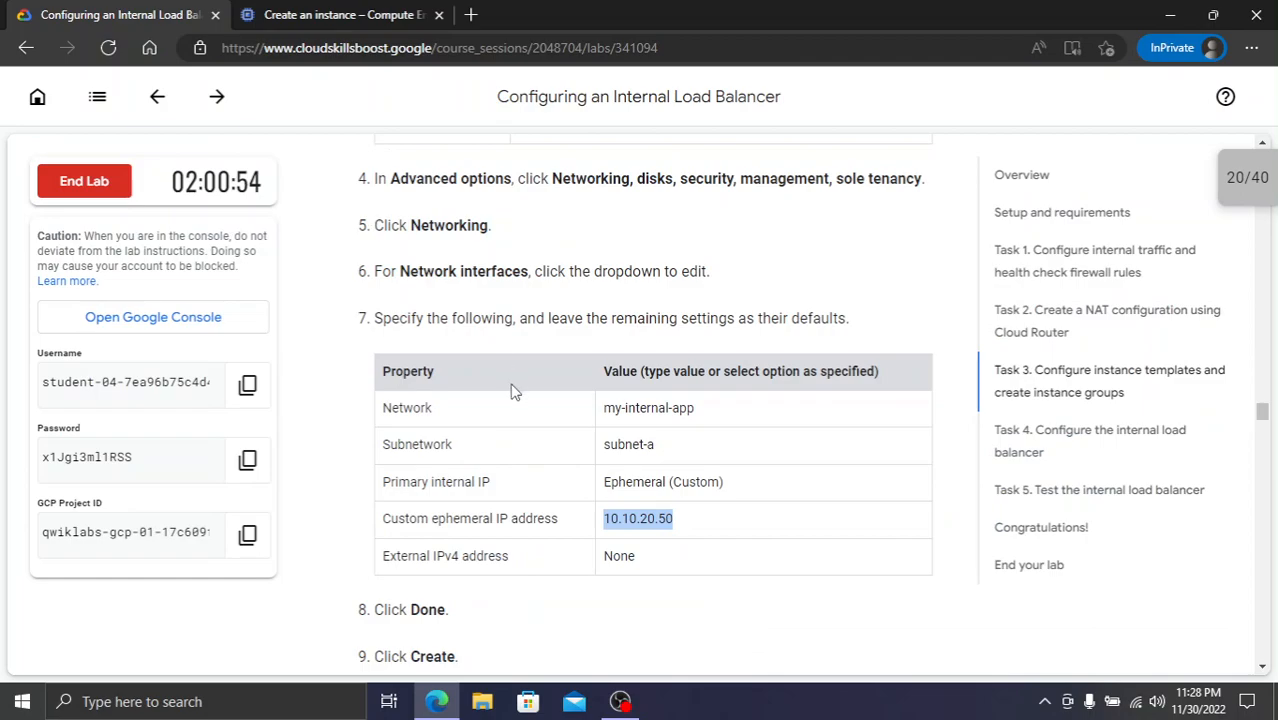
scroll(514, 390, down, 3)
click(292, 12)
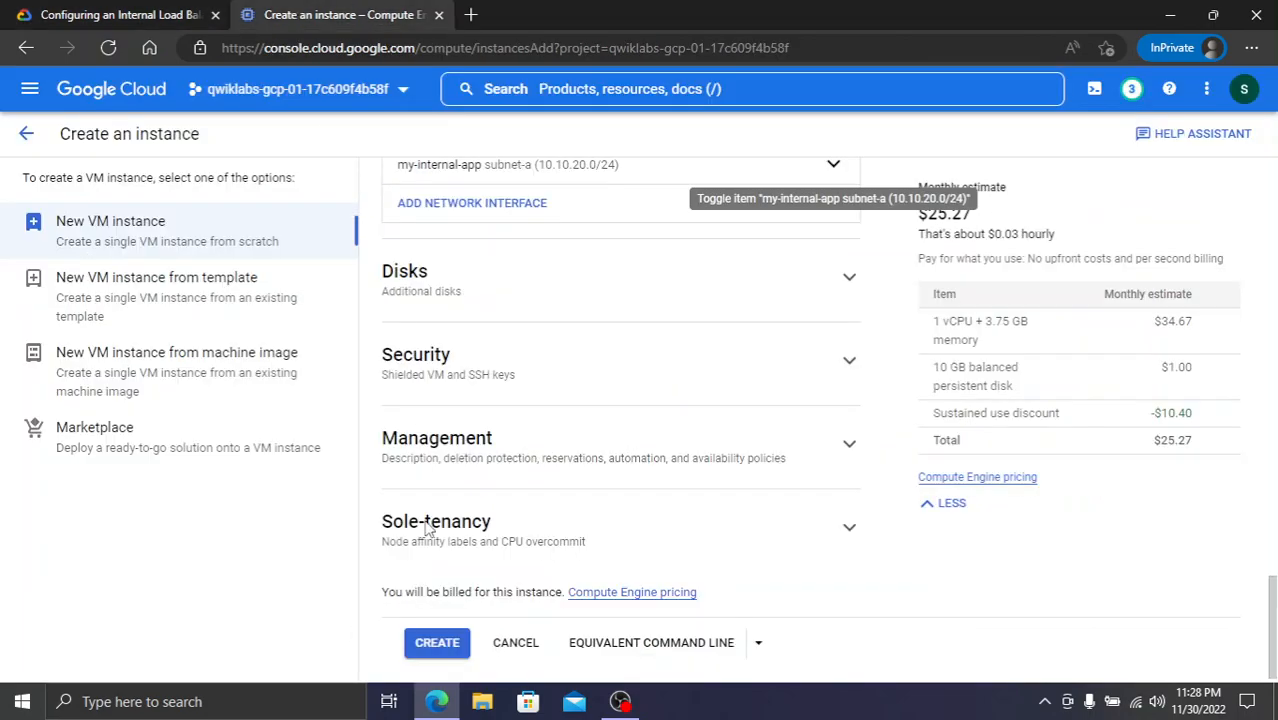
click(432, 645)
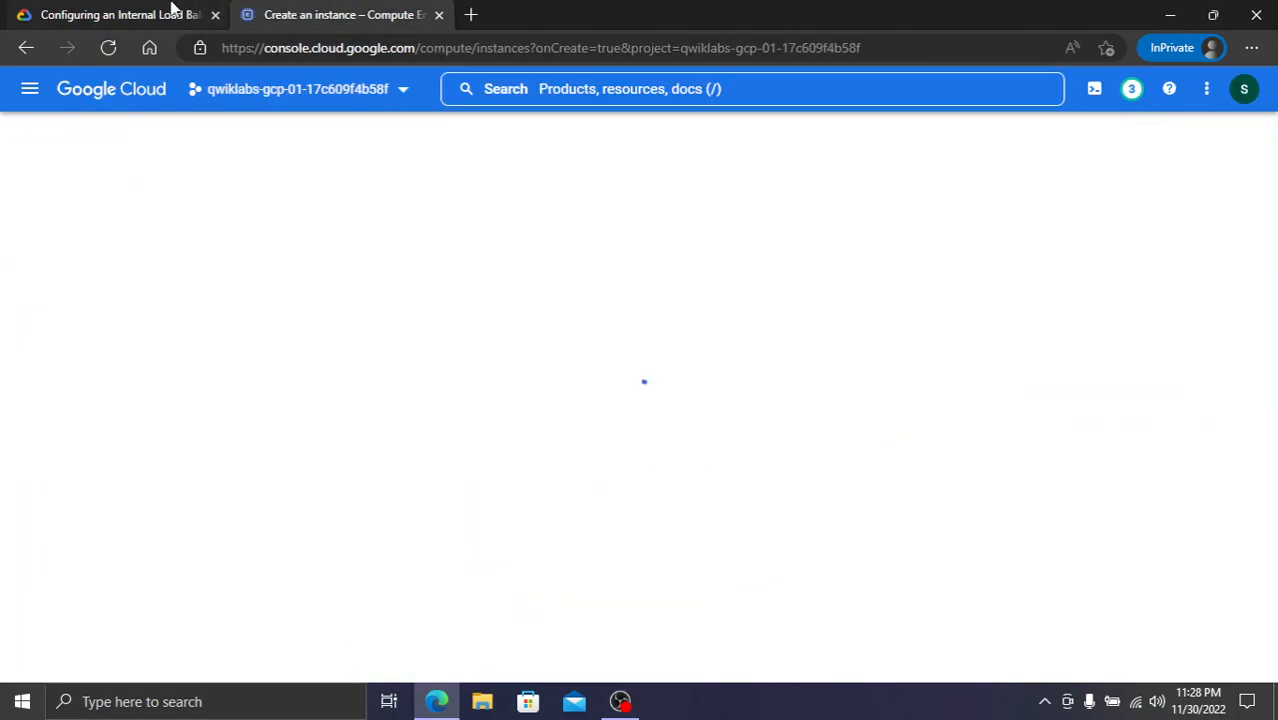
- Check that utility-vm is listed among the VM instances and verify the lab objective "Configure instance templates and create instance groups"
click(180, 8)
scroll(480, 418, down, 2)
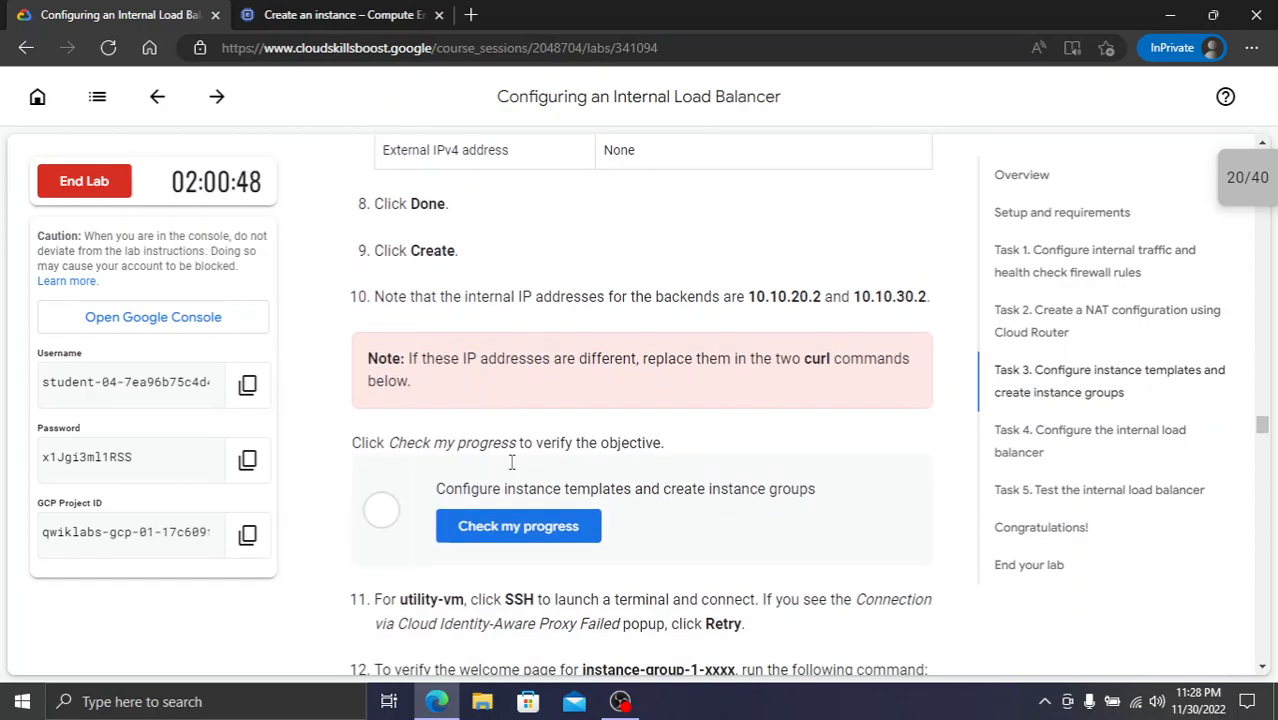
click(343, 12)
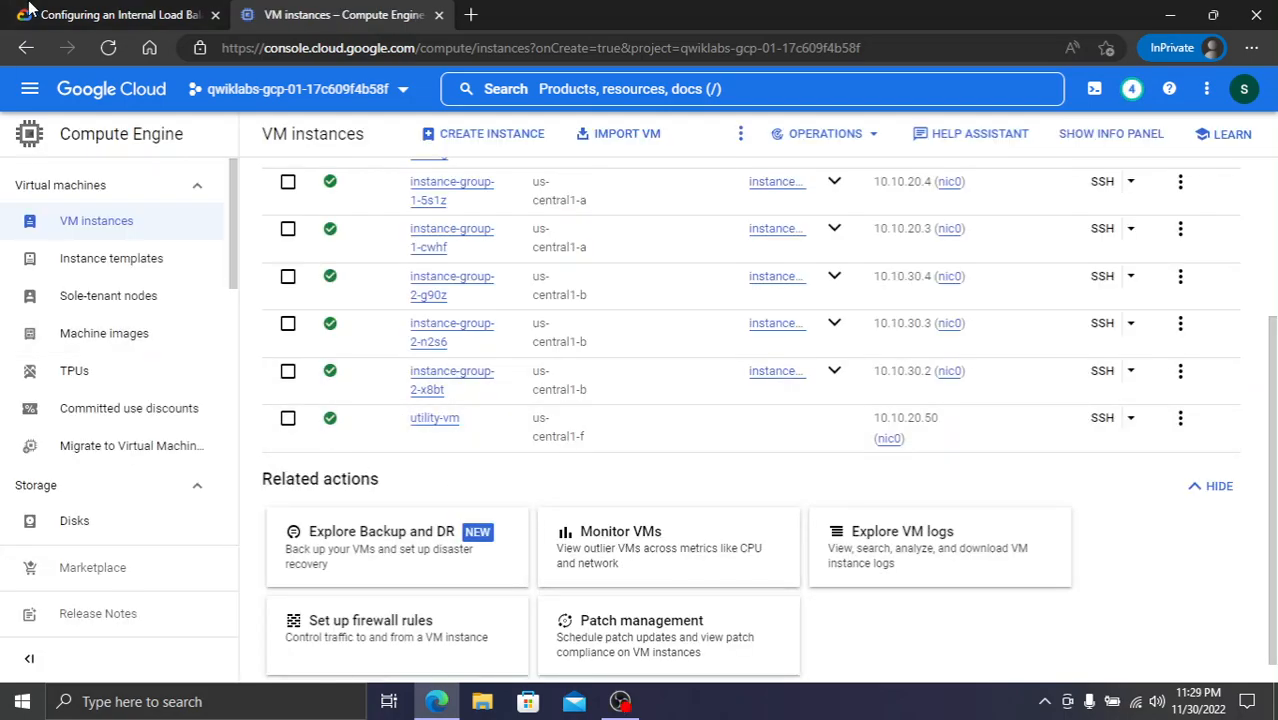
click(120, 14)
click(563, 375)
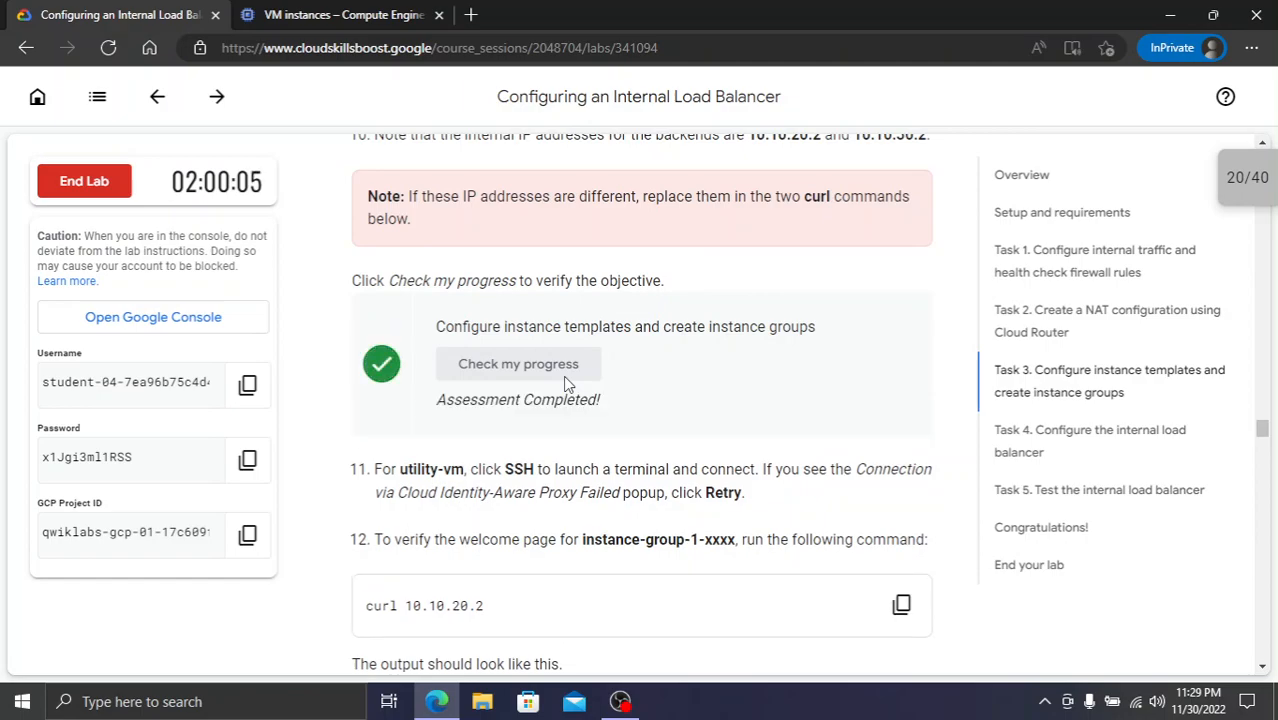
- Find the Task 4 section on starting the configuration in the lab and copy the service name Network Services
scroll(563, 375, down, 2)
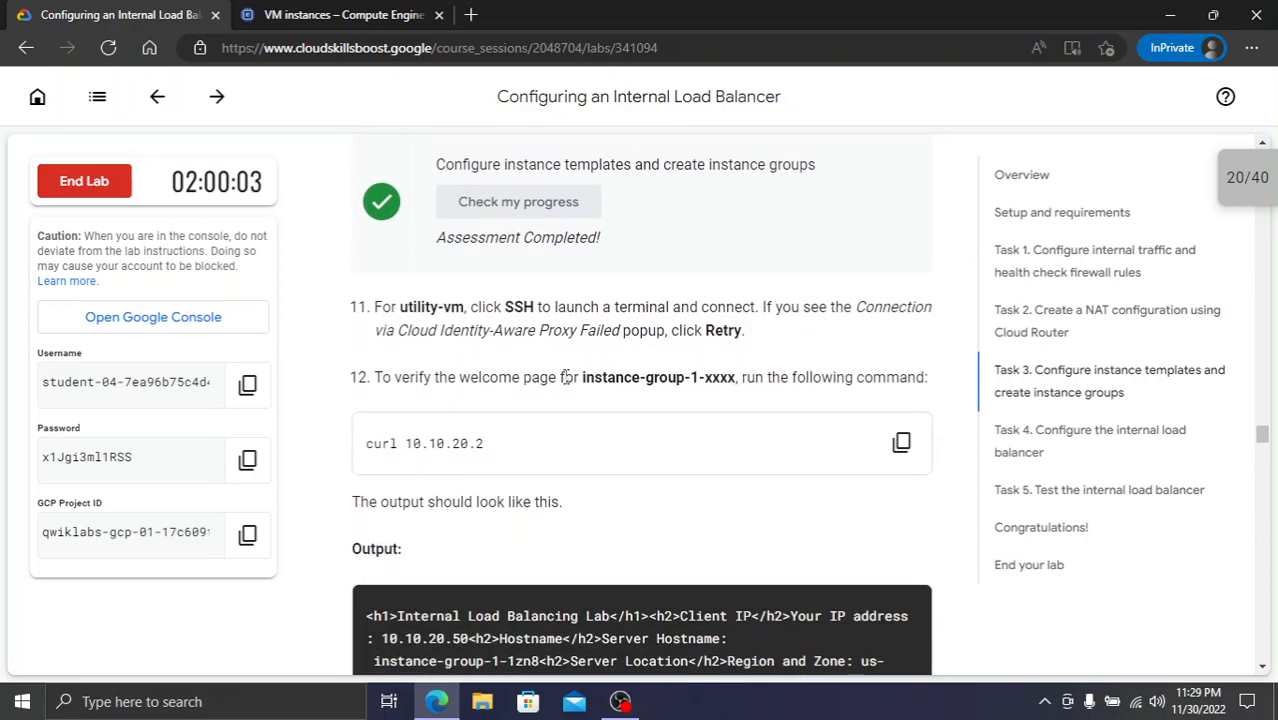
scroll(730, 421, down, 7)
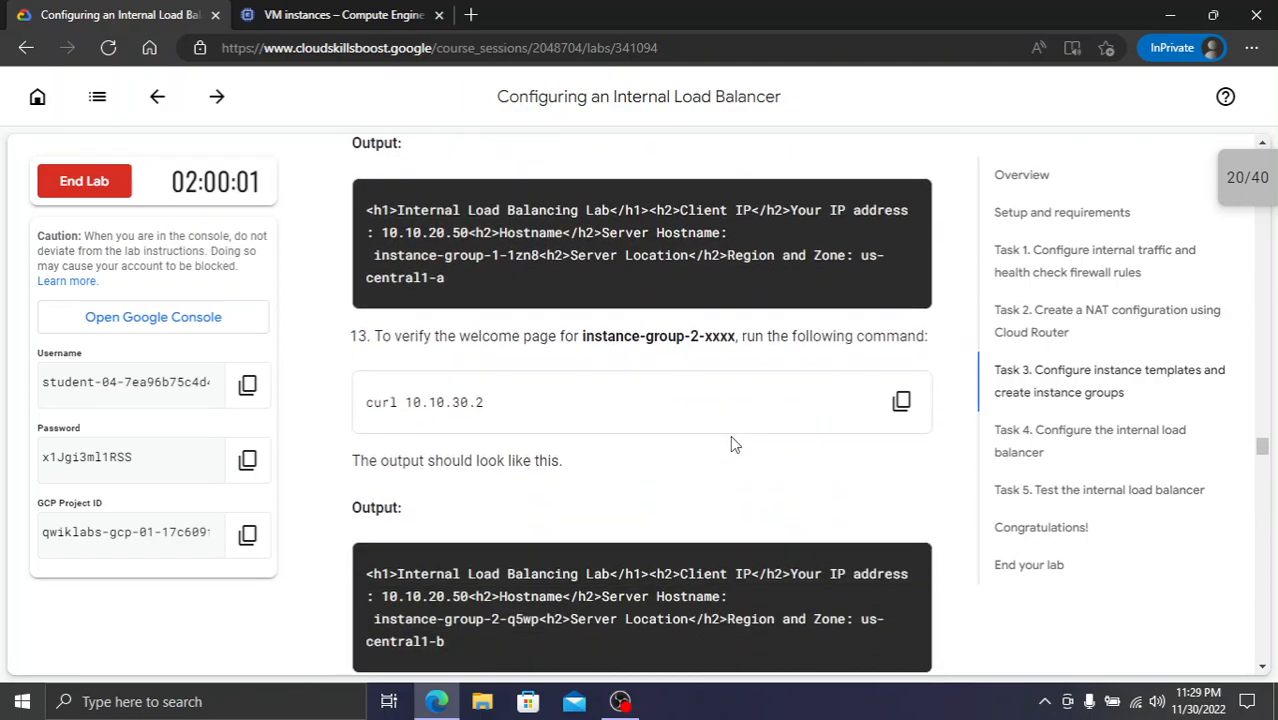
scroll(729, 447, down, 5)
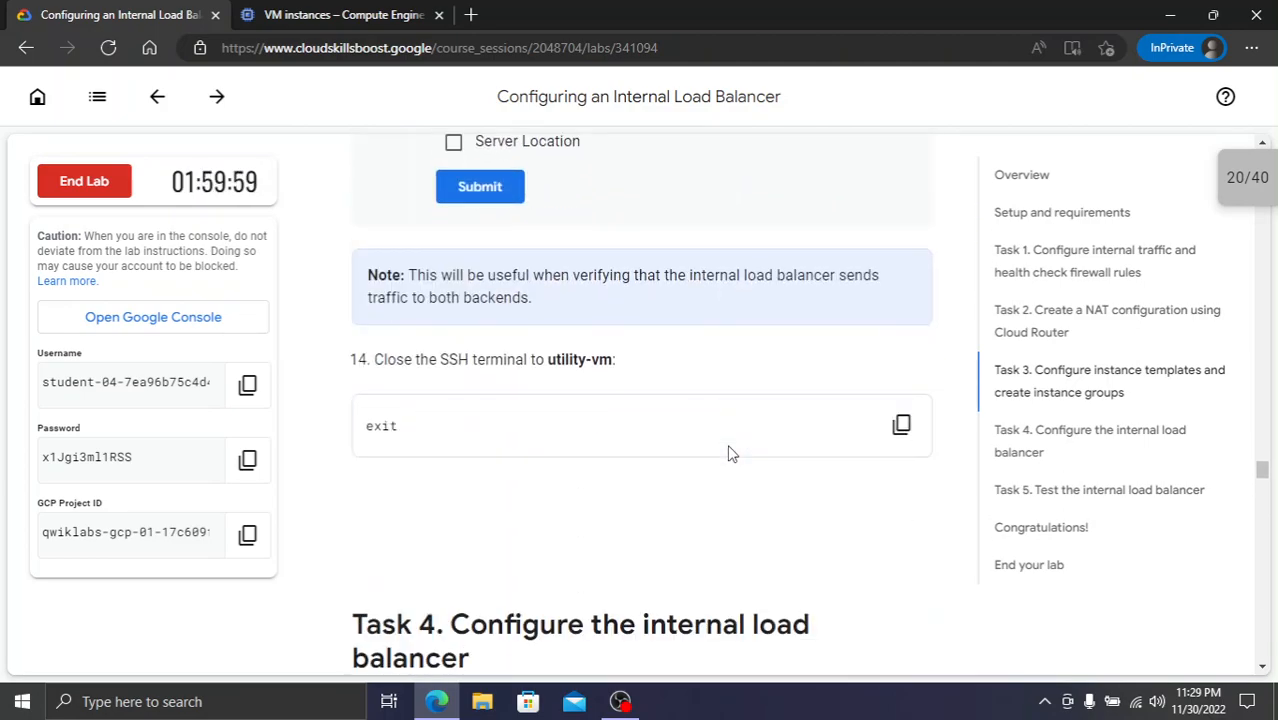
scroll(729, 453, down, 3)
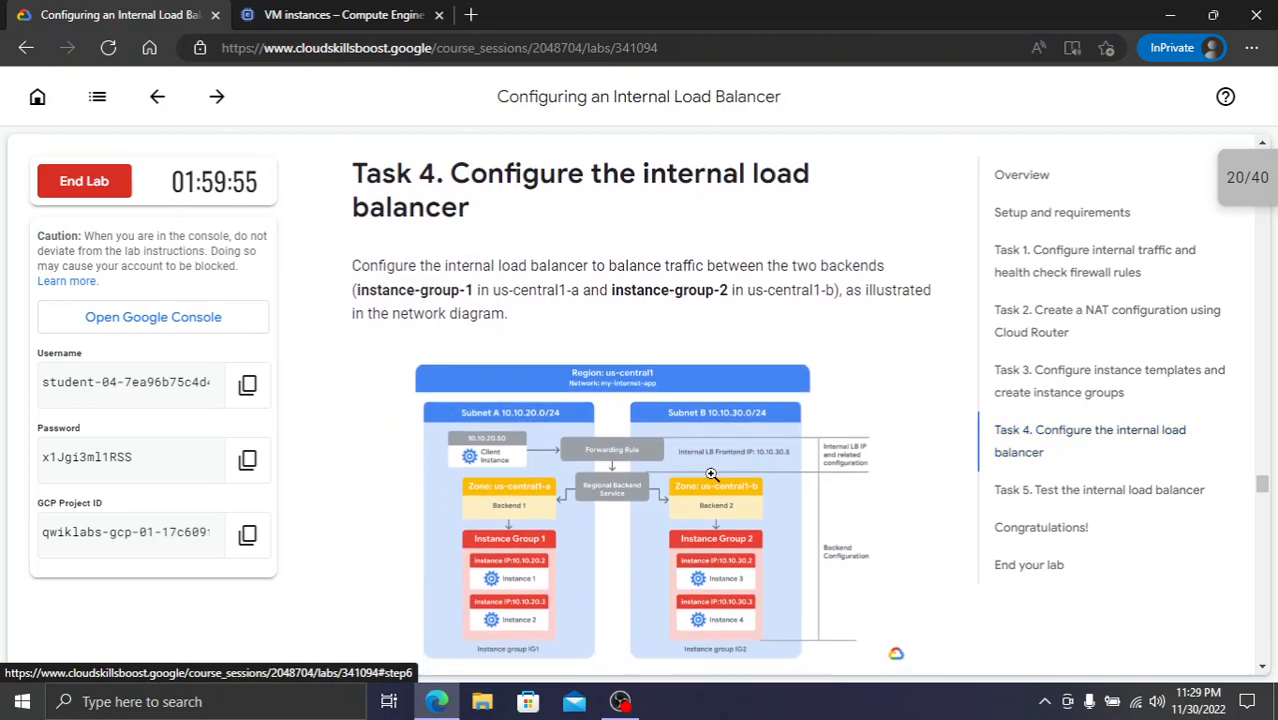
scroll(706, 477, down, 5)
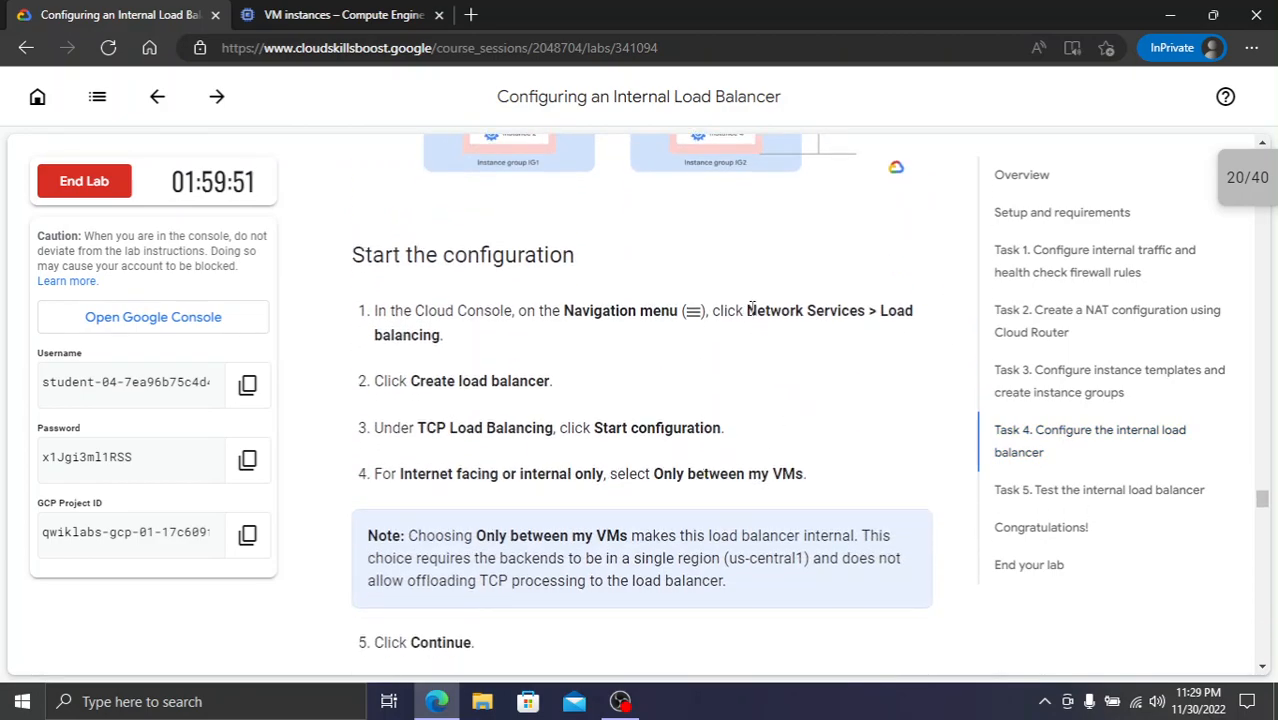
drag(749, 310, 864, 321)
key(ctrl+c)
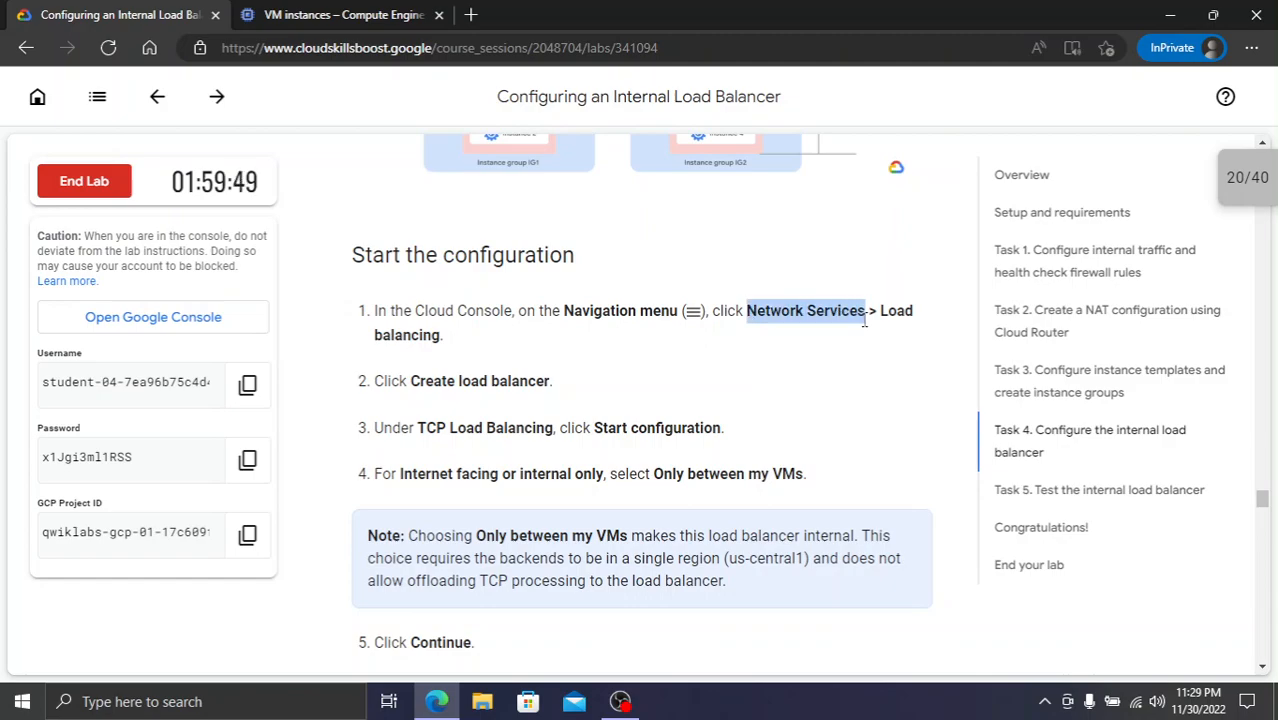
- Search the Cloud console for Network Services and open the Network services page
click(440, 6)
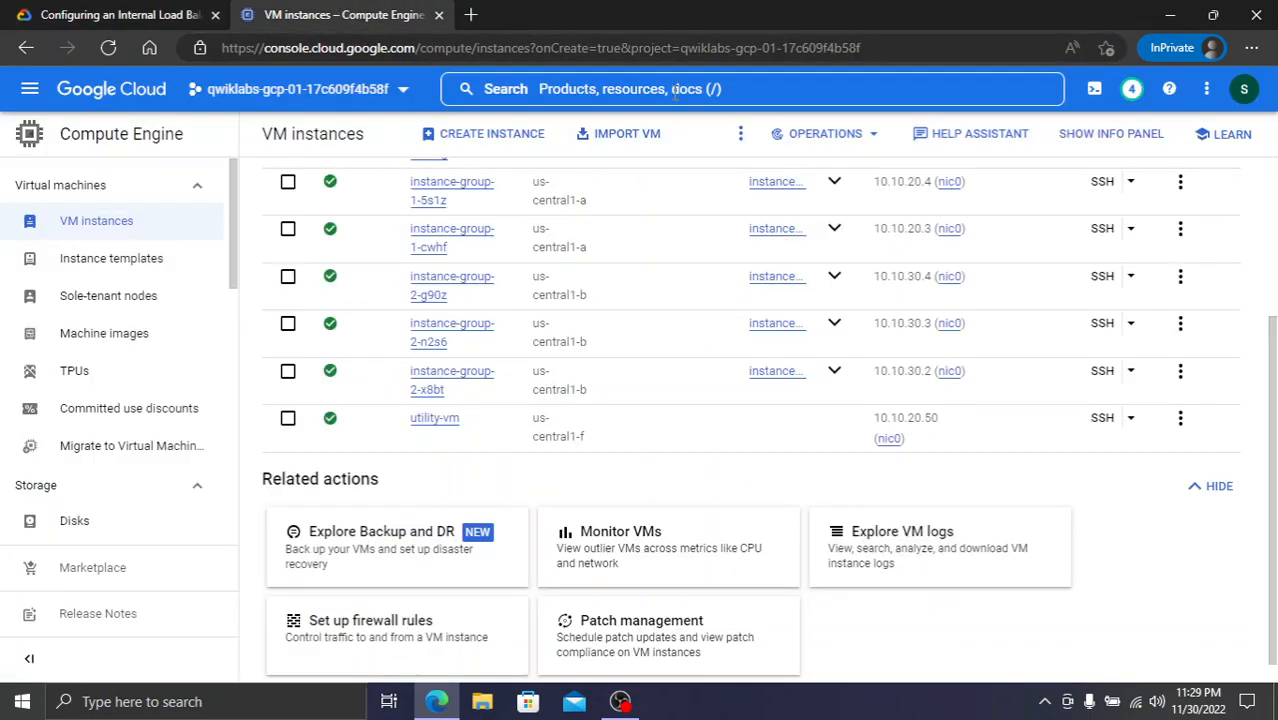
click(714, 92)
key(ctrl+v)
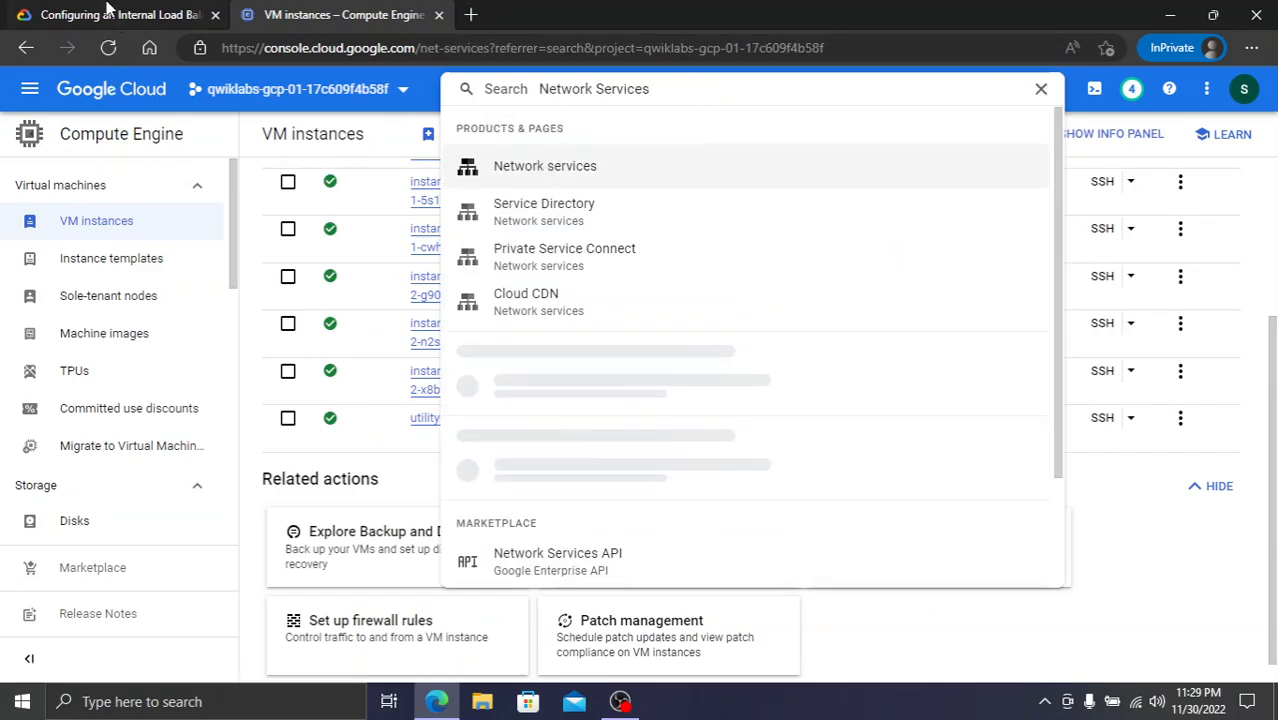
click(541, 172)
- Start creating a load balancer with the TCP Load Balancing configuration named in the lab's instructions
click(110, 14)
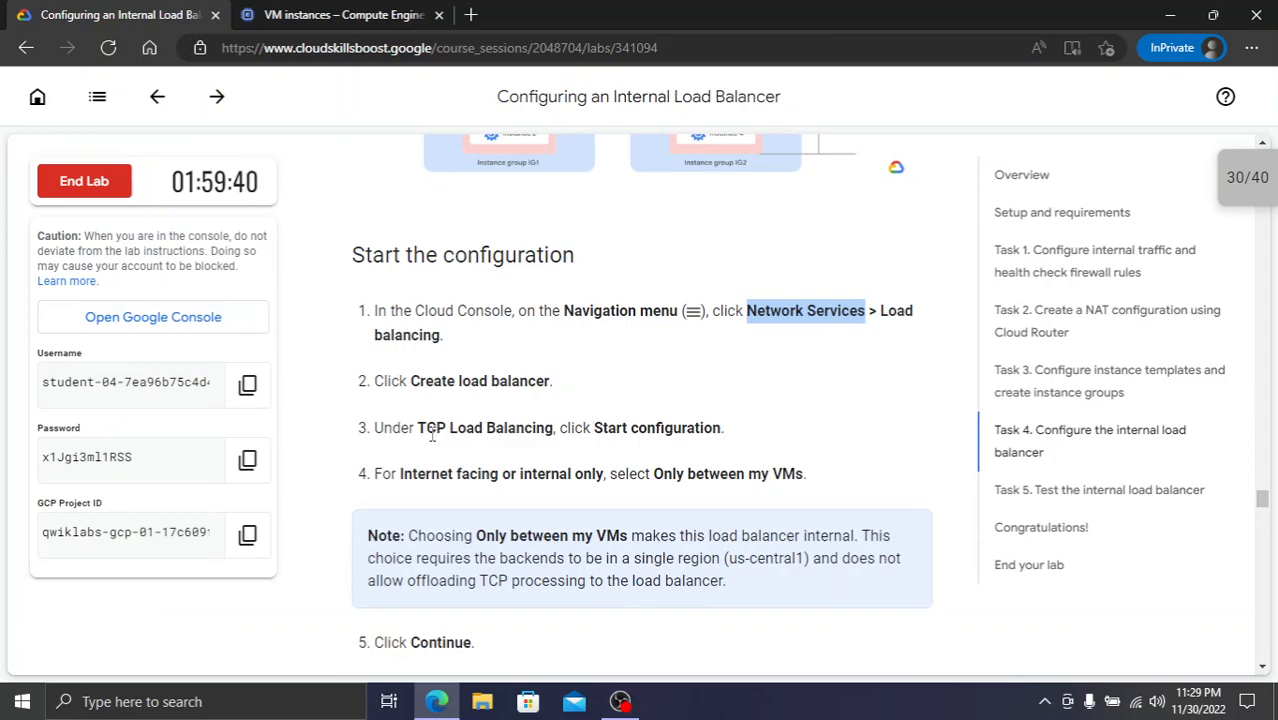
drag(417, 428, 555, 428)
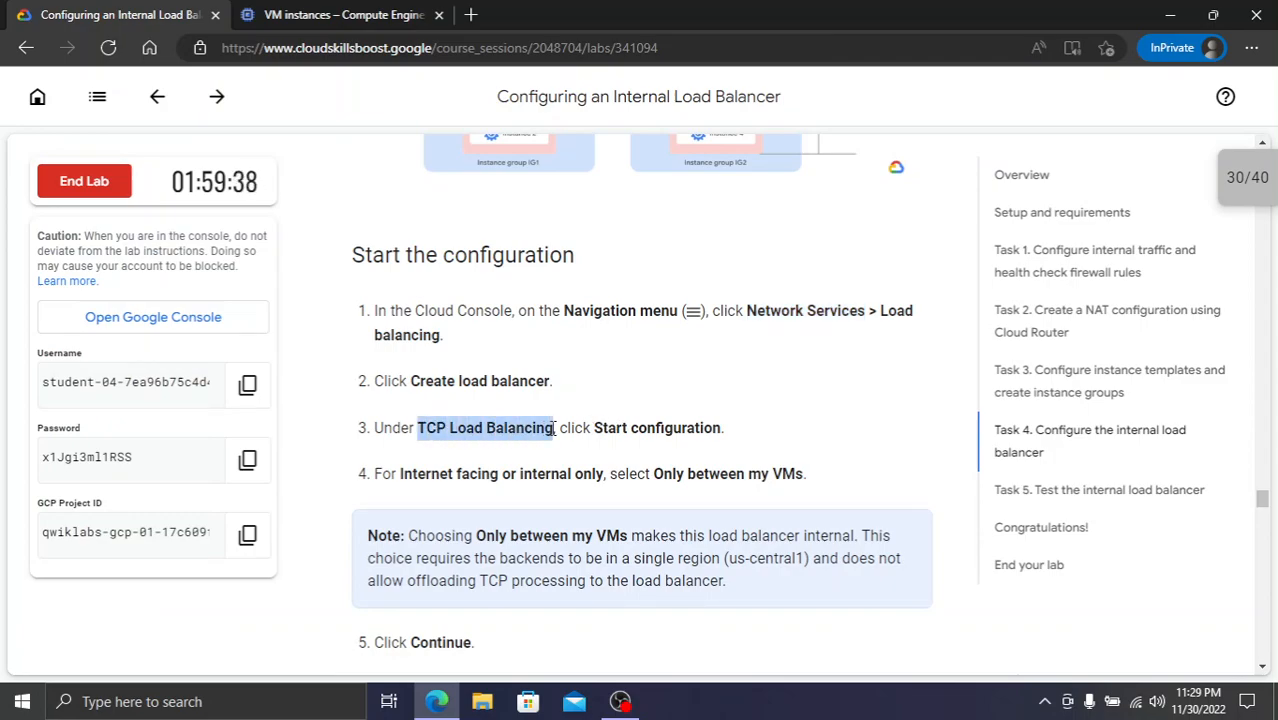
click(500, 482)
click(317, 14)
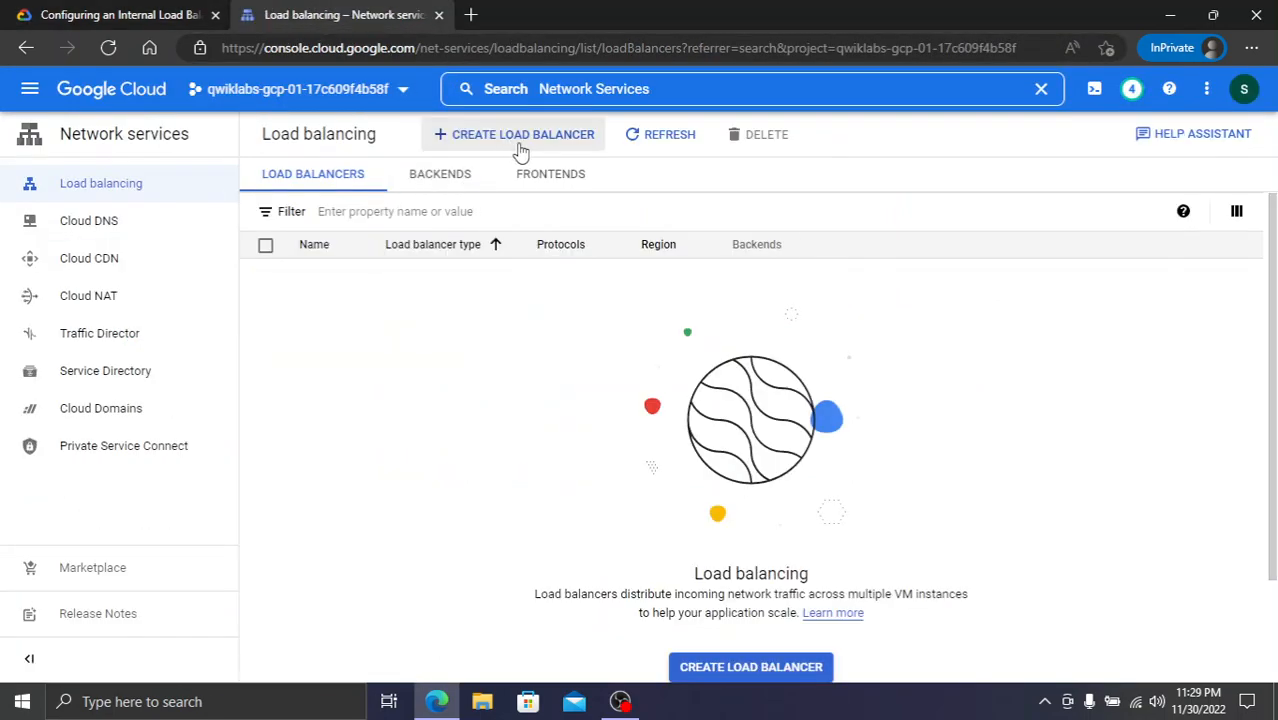
click(519, 140)
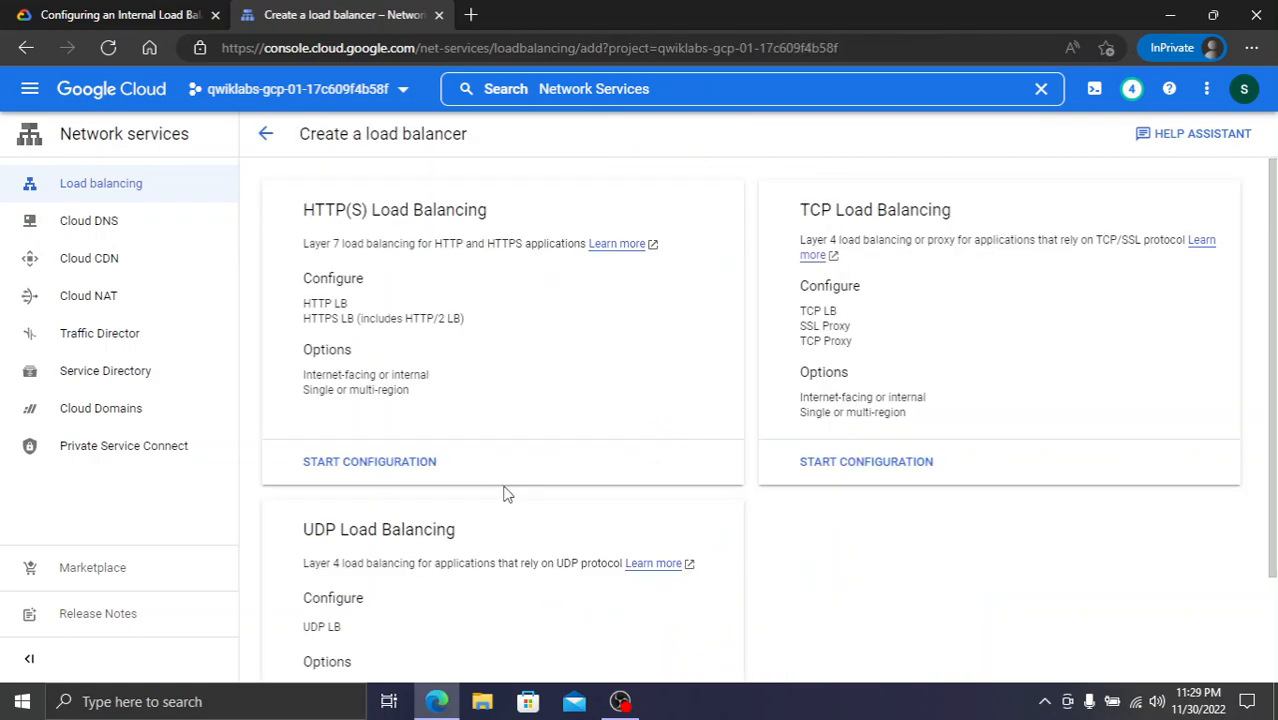
drag(801, 217, 984, 208)
click(866, 470)
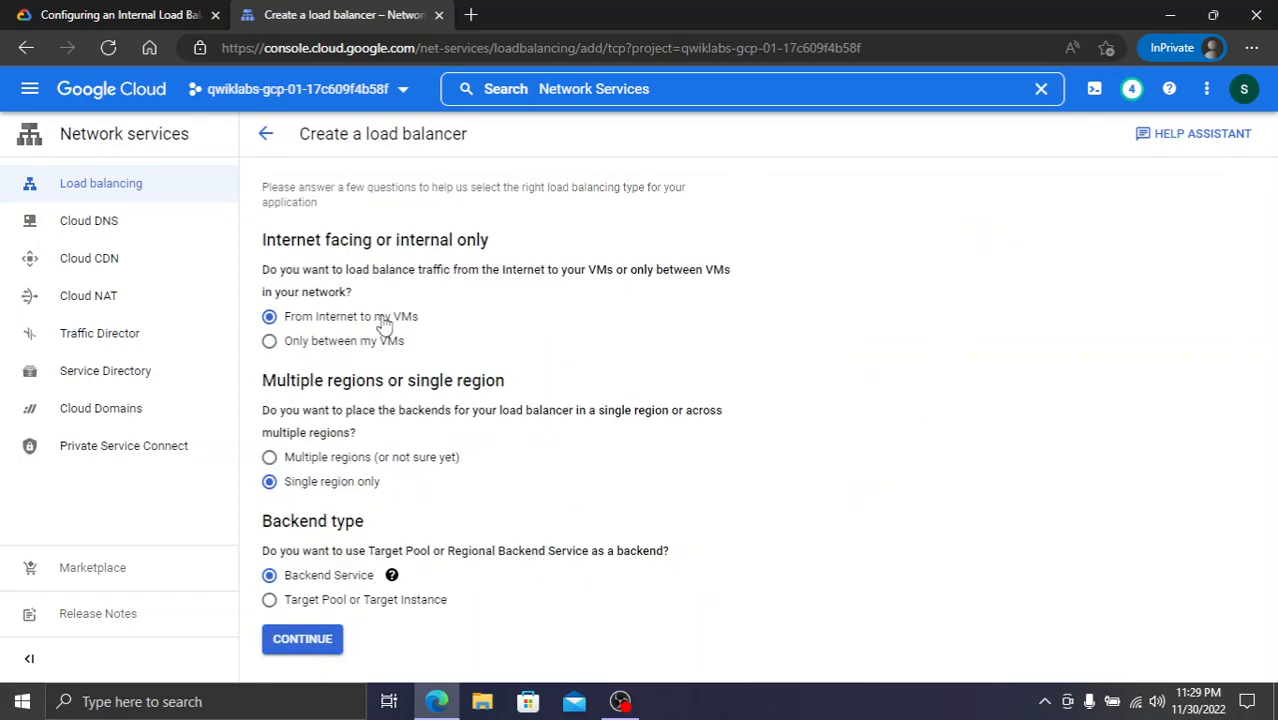
- Set the load balancer's Internet facing or internal only option to Only between my VMs, following the lab
click(125, 14)
scroll(698, 465, down, 1)
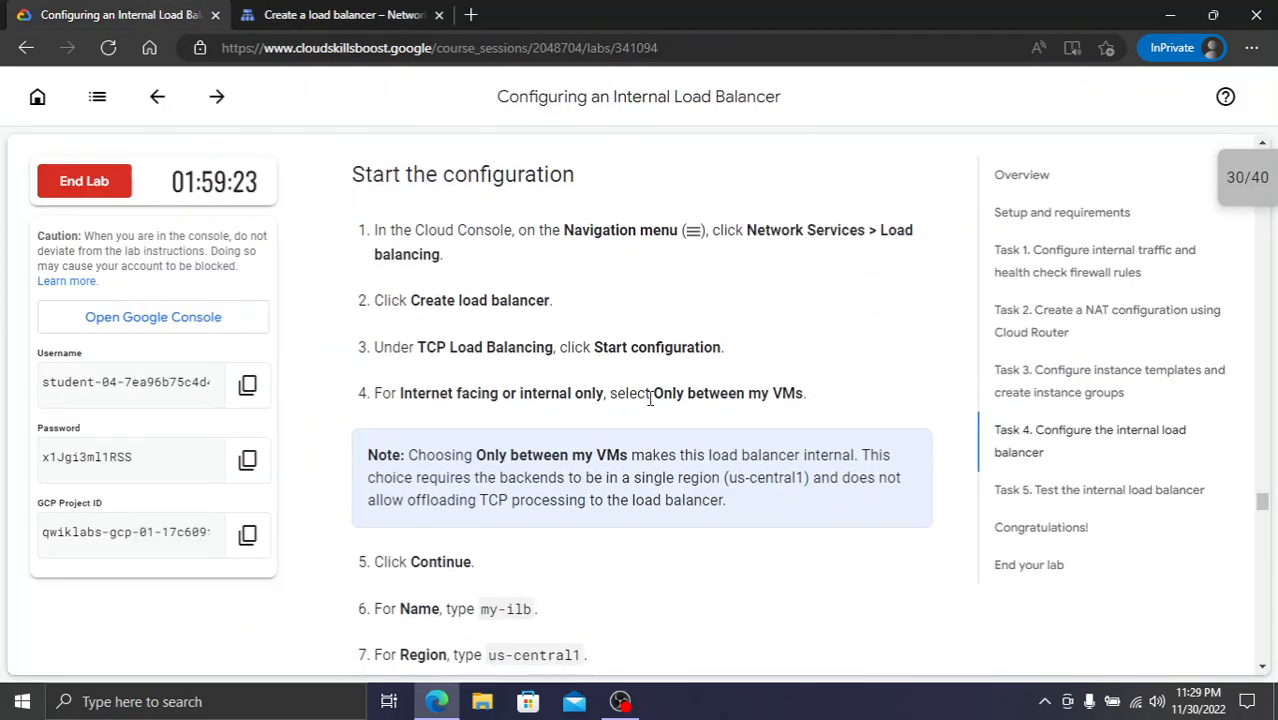
click(300, 14)
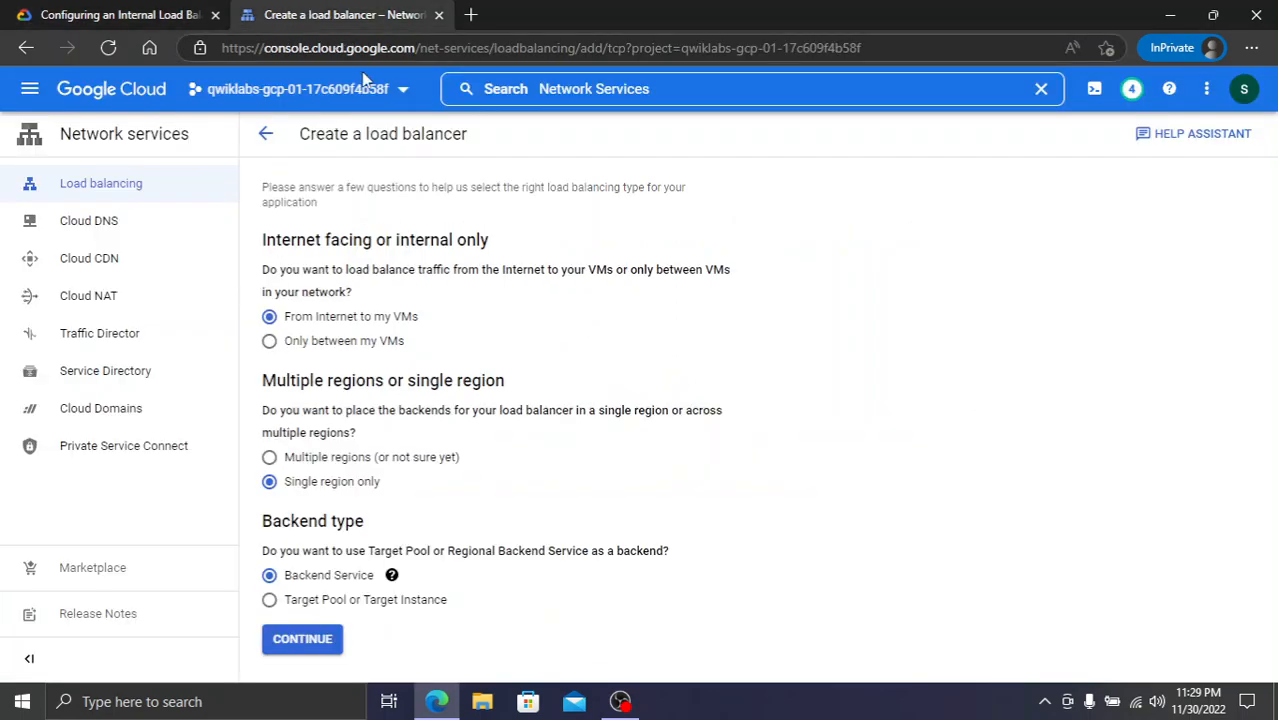
click(370, 345)
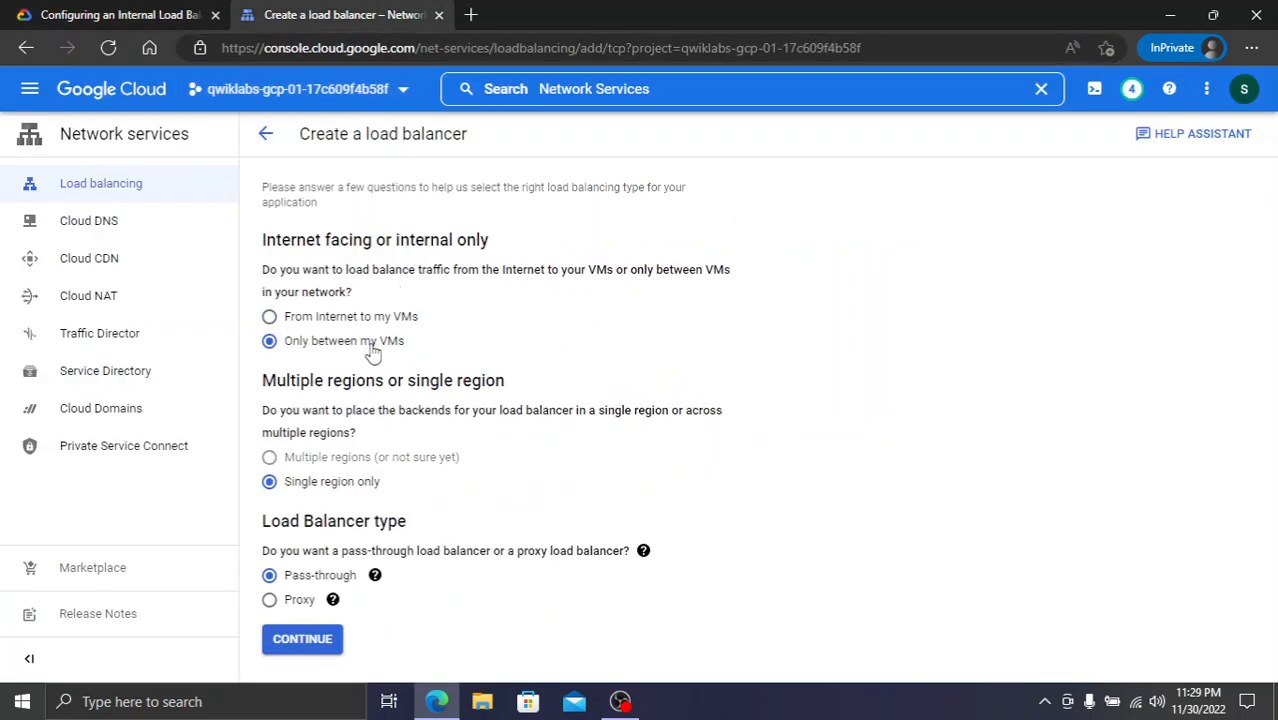
- Look up the load balancer's name, region and network in the Task 4 instructions and return to the console
click(44, 12)
scroll(639, 458, down, 2)
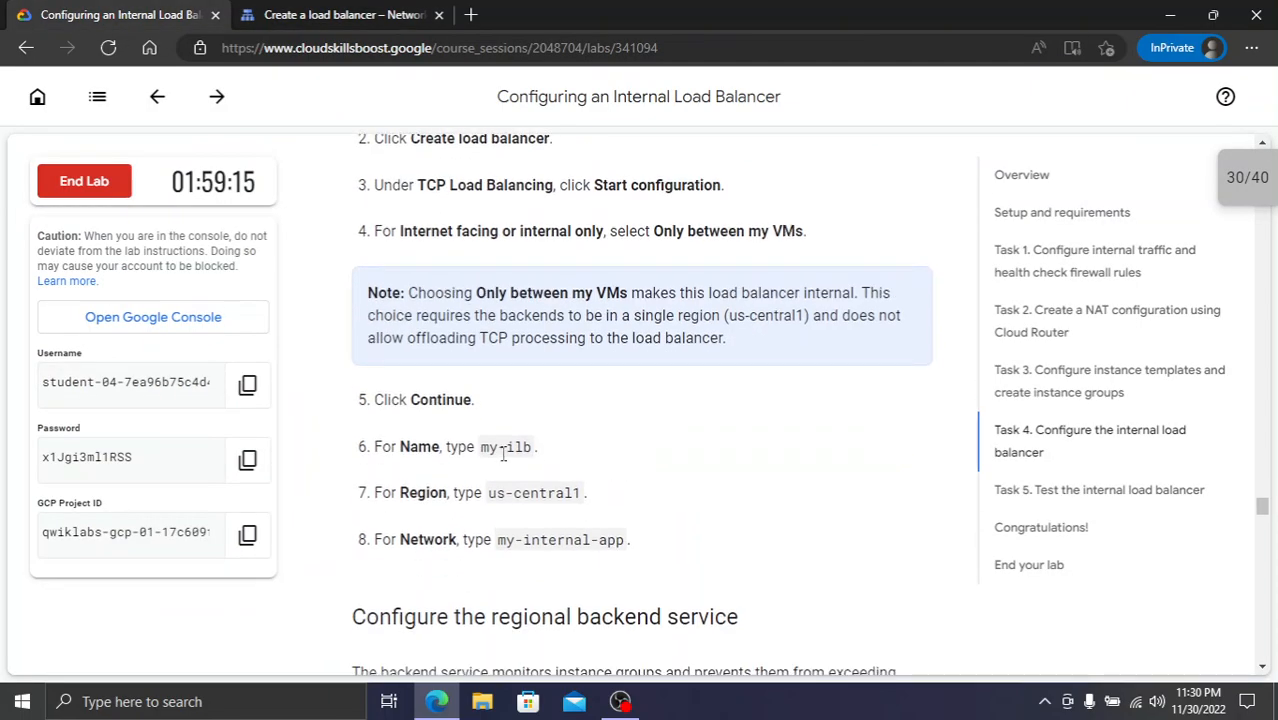
drag(481, 447, 532, 449)
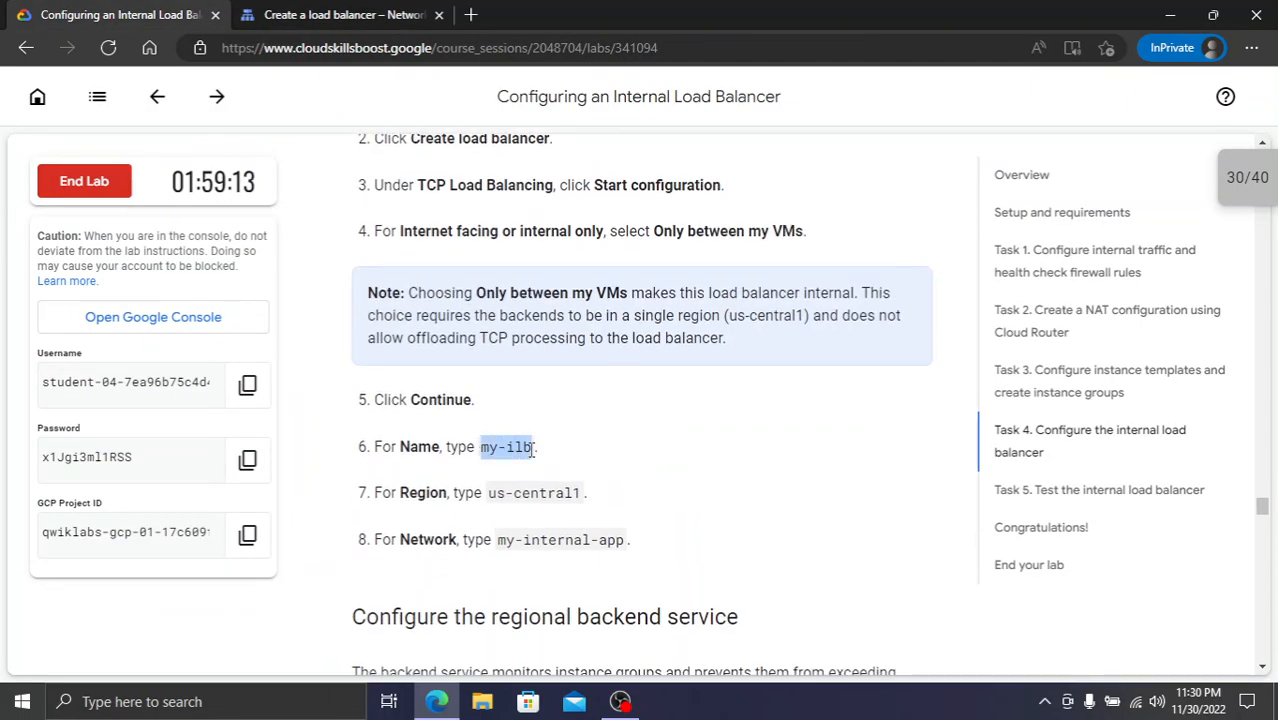
scroll(510, 471, down, 1)
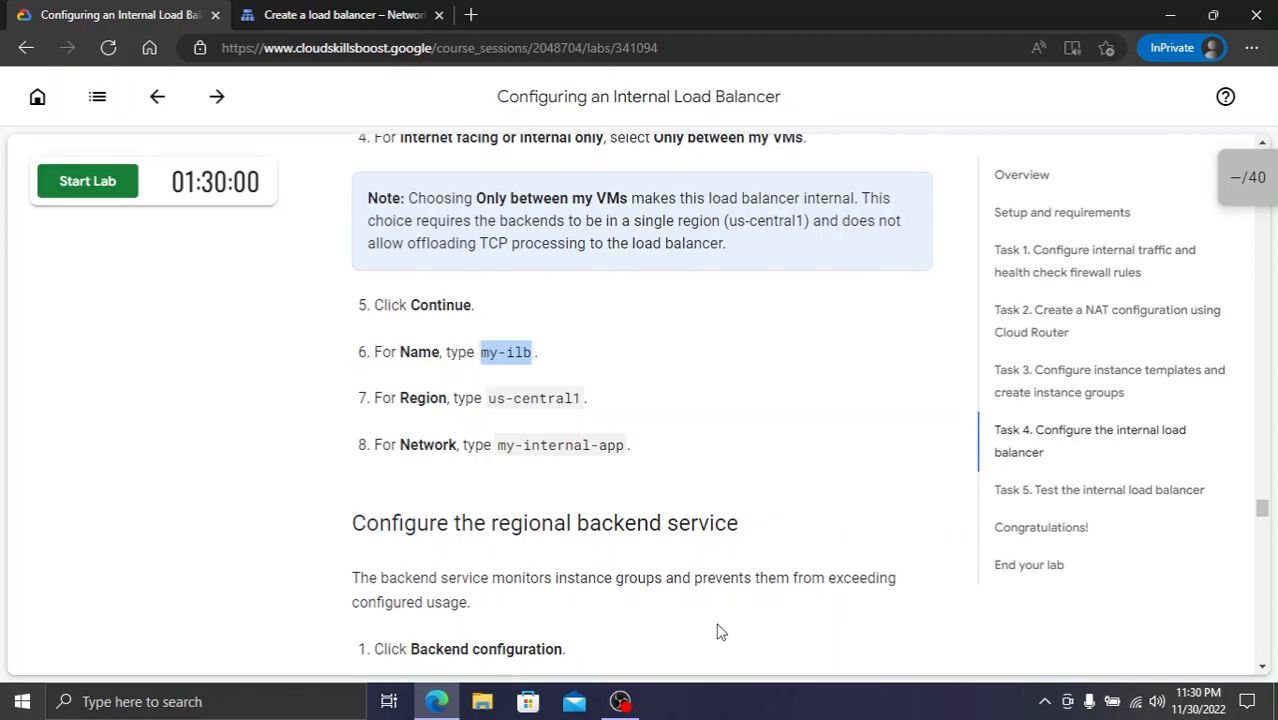
click(651, 562)
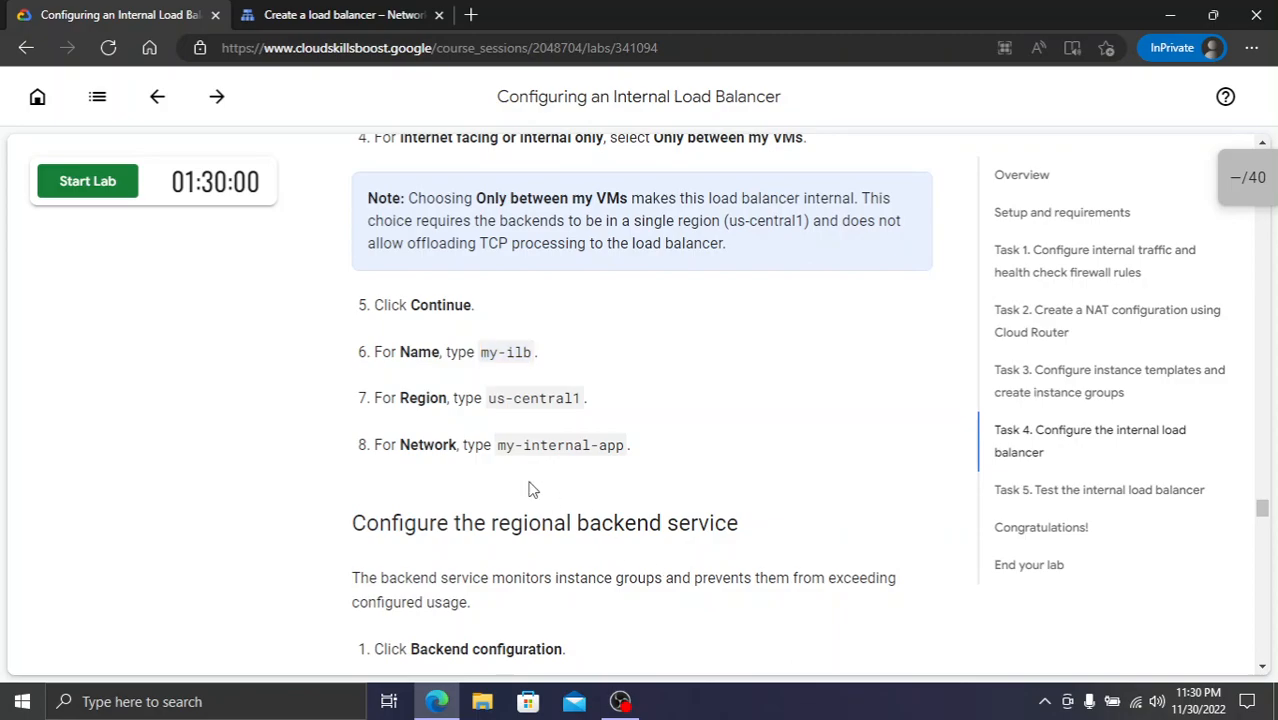
click(345, 14)
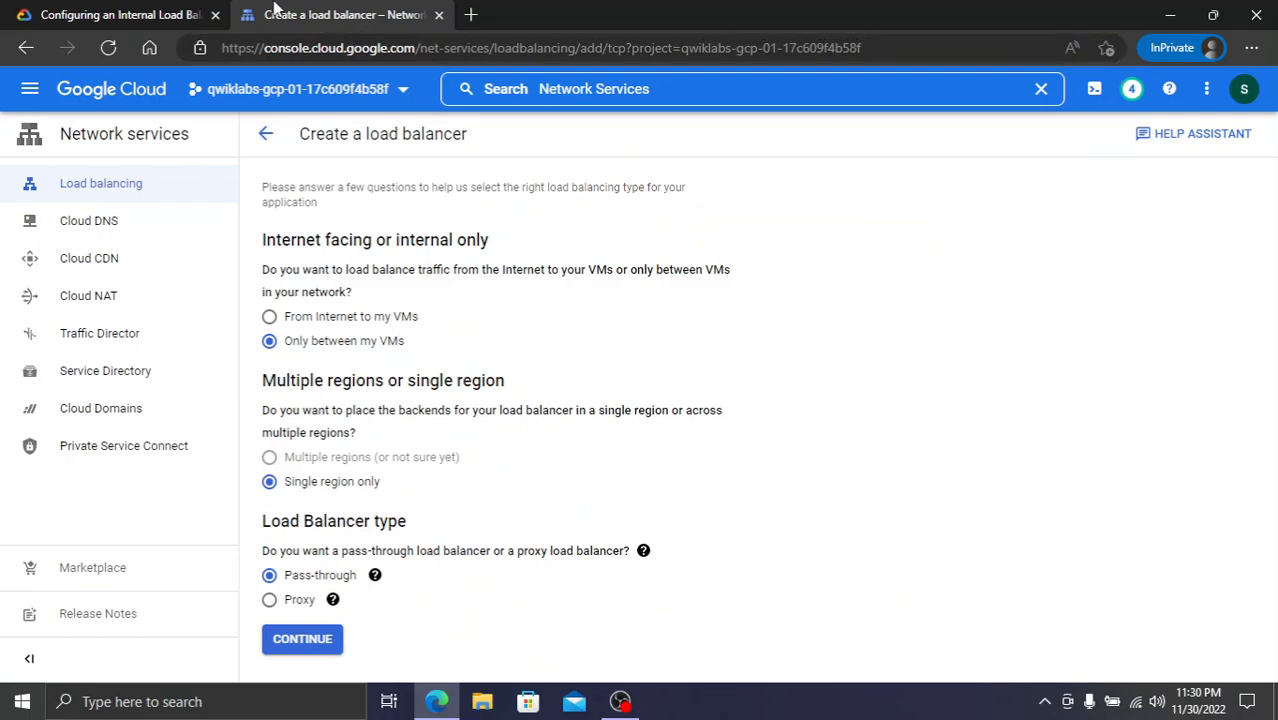
- Review the lab's checkpoint scores for the completed tasks and close the checkpoint list
click(190, 10)
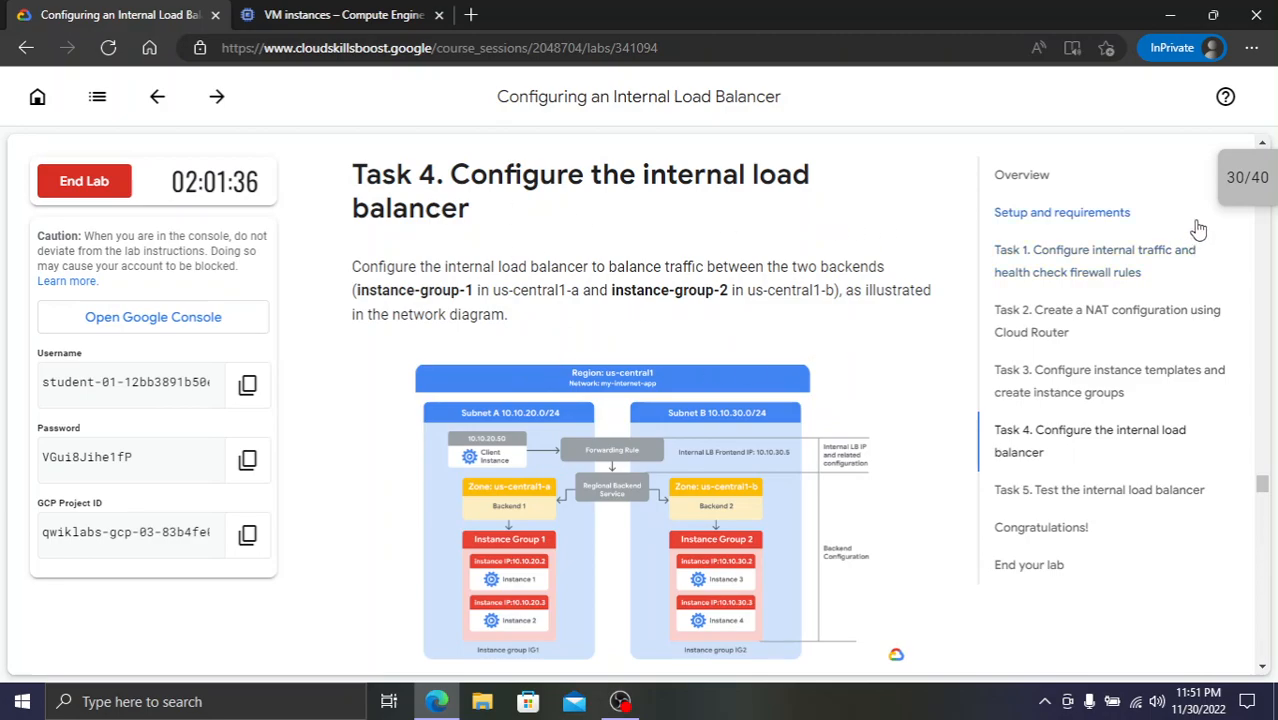
click(1246, 178)
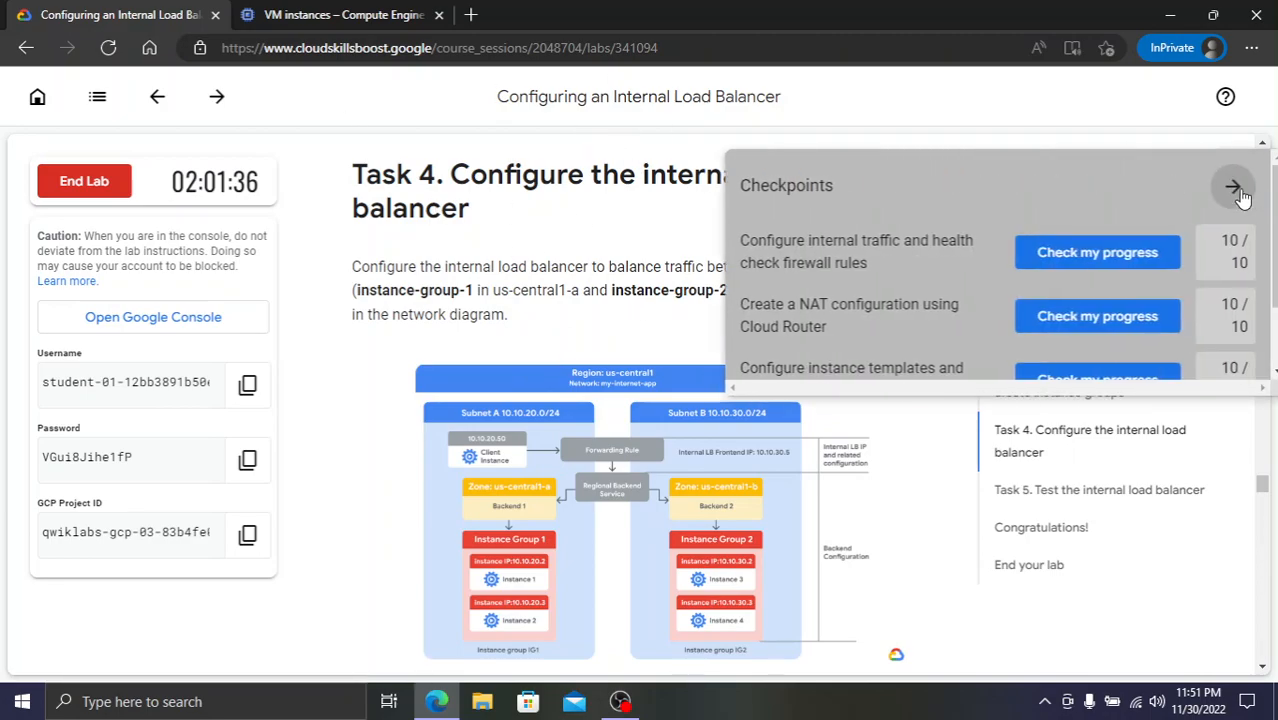
scroll(1112, 270, down, 1)
scroll(1112, 285, up, 2)
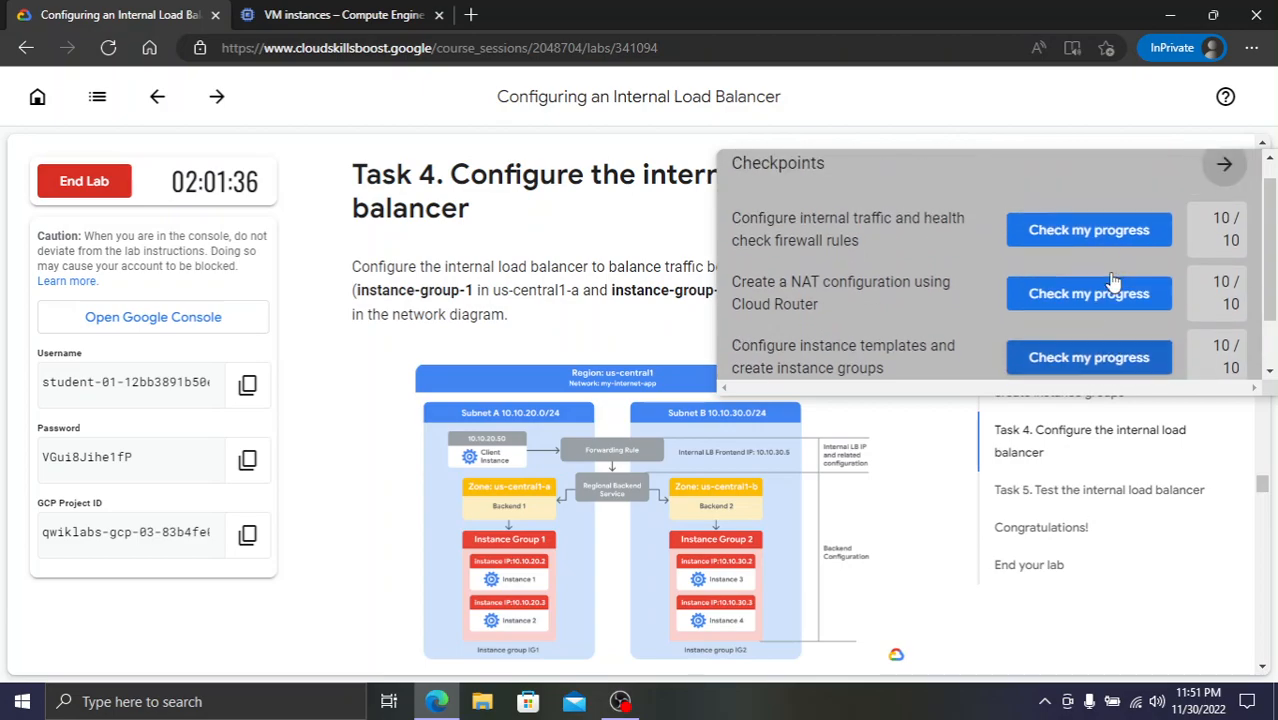
click(1222, 190)
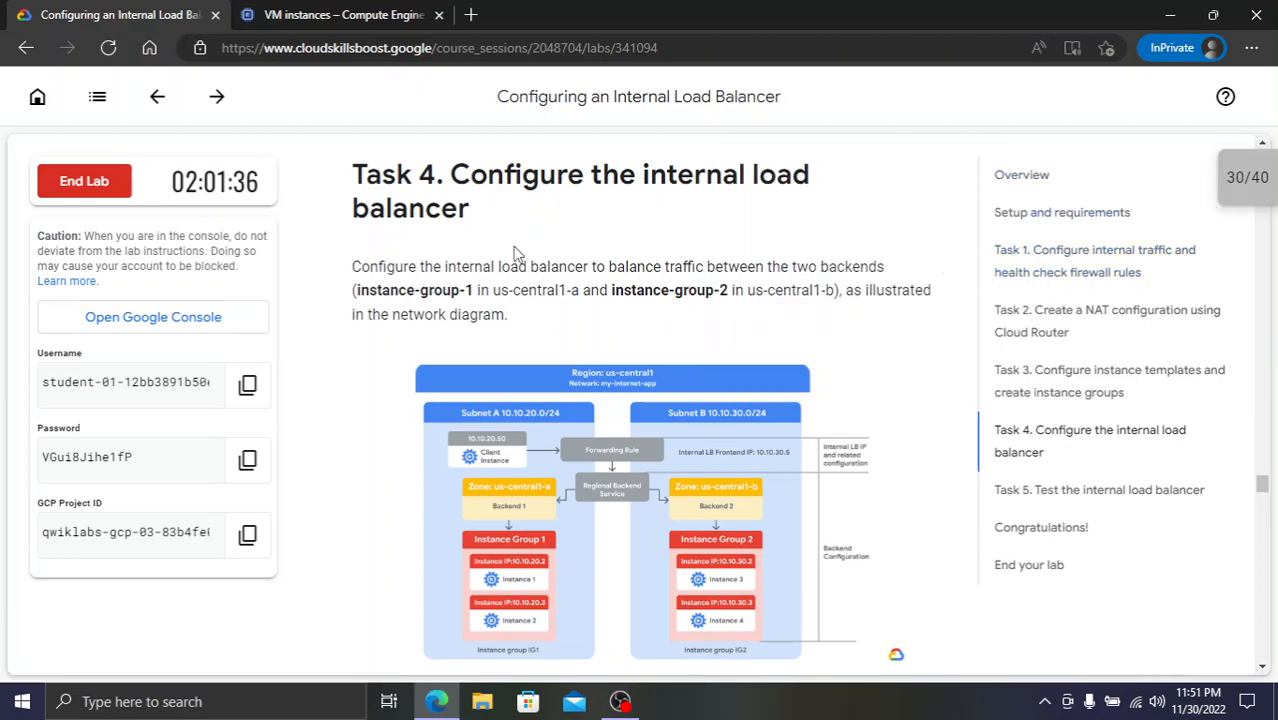
- Find the Network Services page named in the Task 4 instructions through the console search and open its Load balancing section
scroll(701, 327, down, 5)
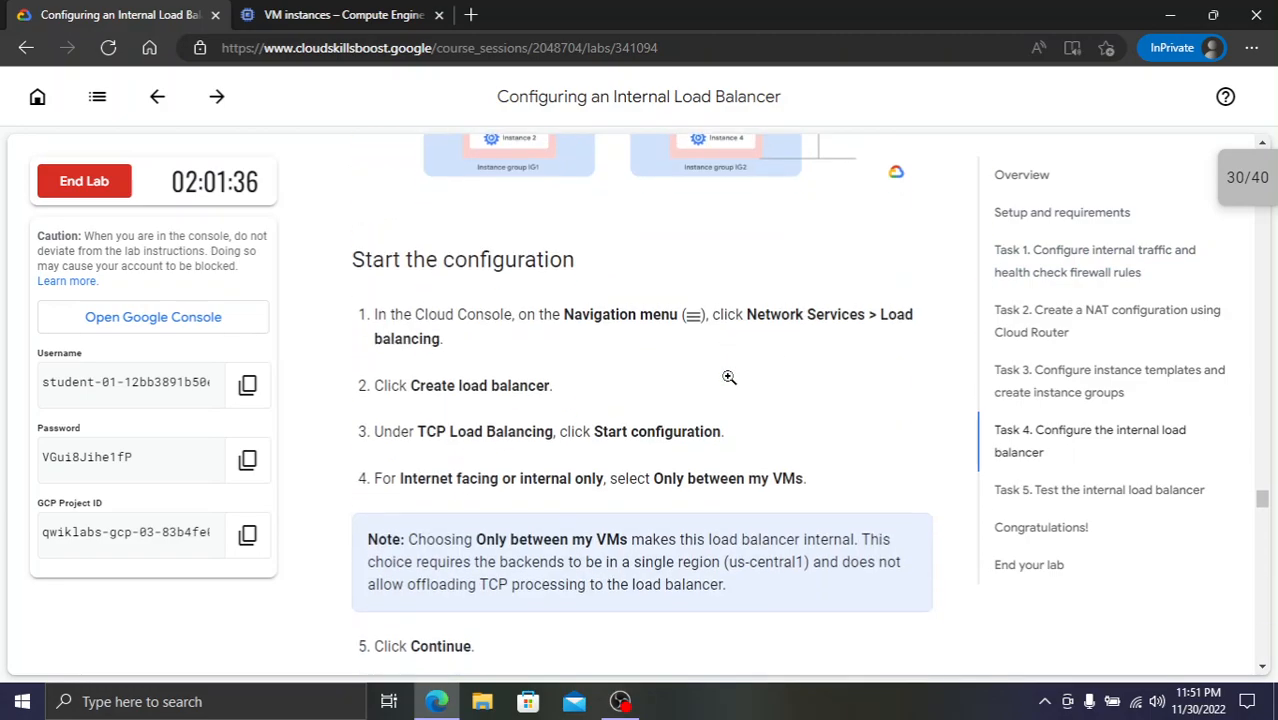
drag(749, 316, 872, 316)
key(ctrl+c)
click(305, 12)
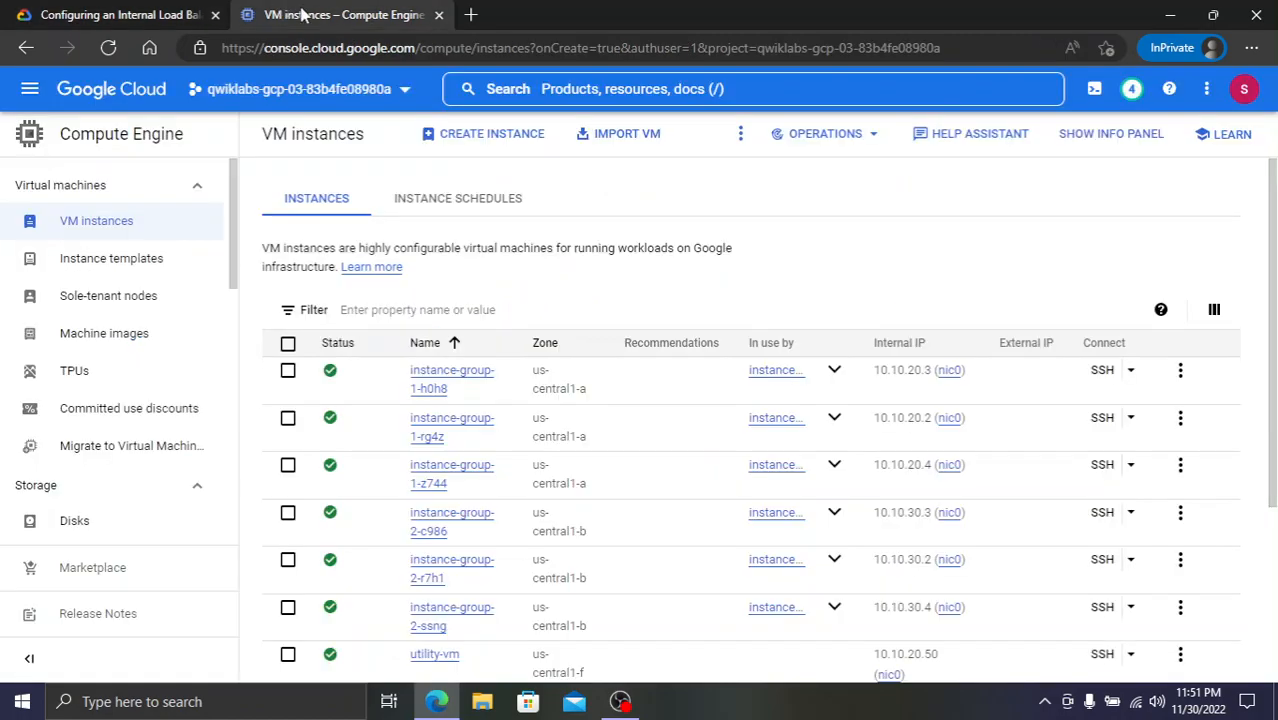
click(600, 89)
key(ctrl+v)
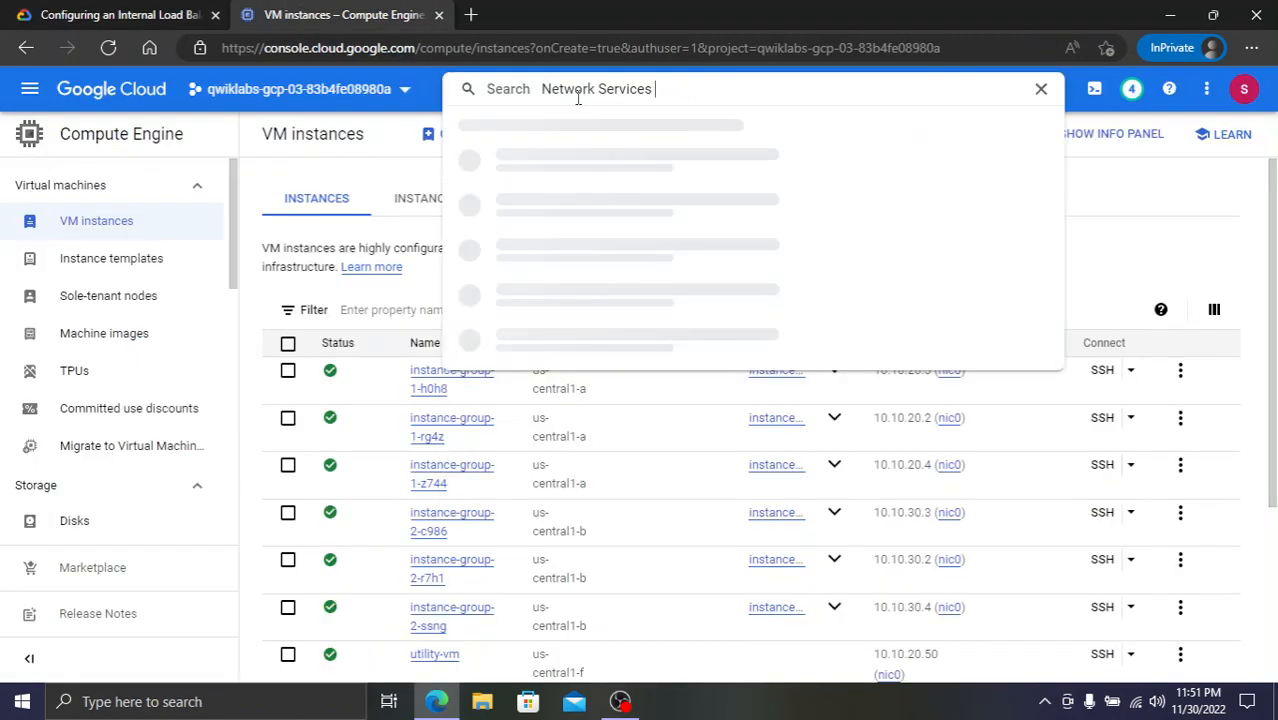
click(540, 170)
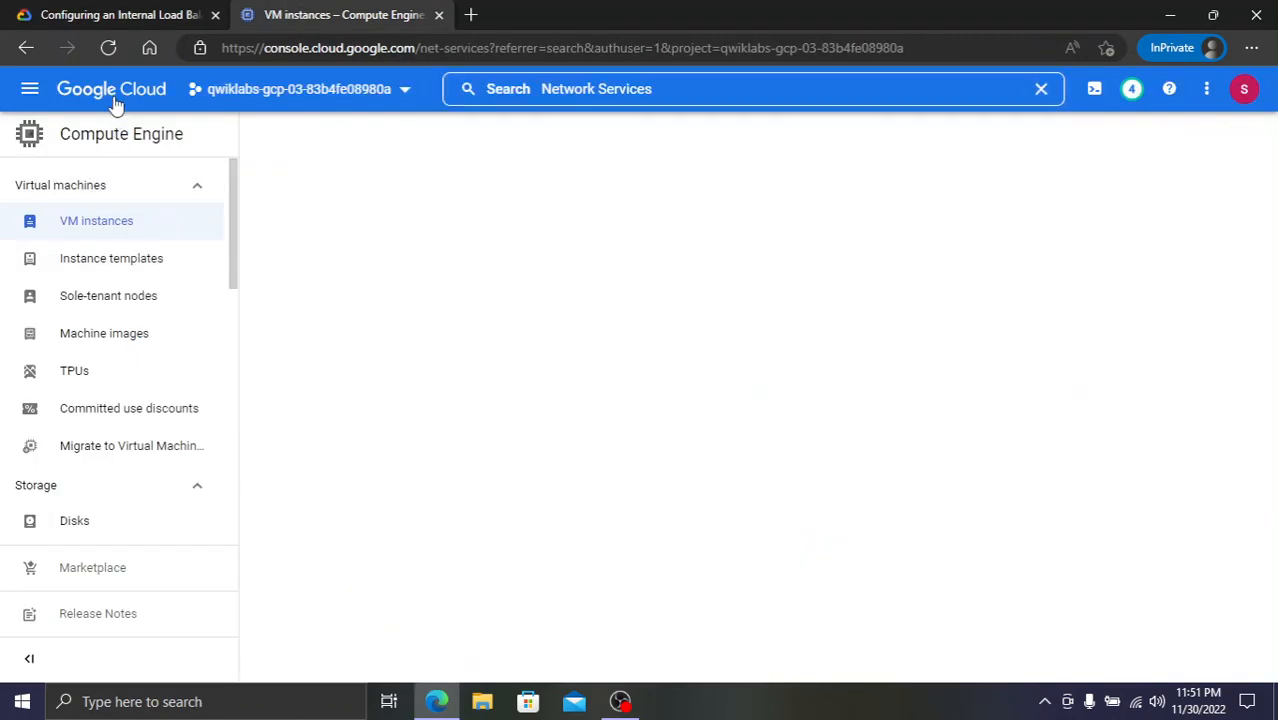
click(130, 14)
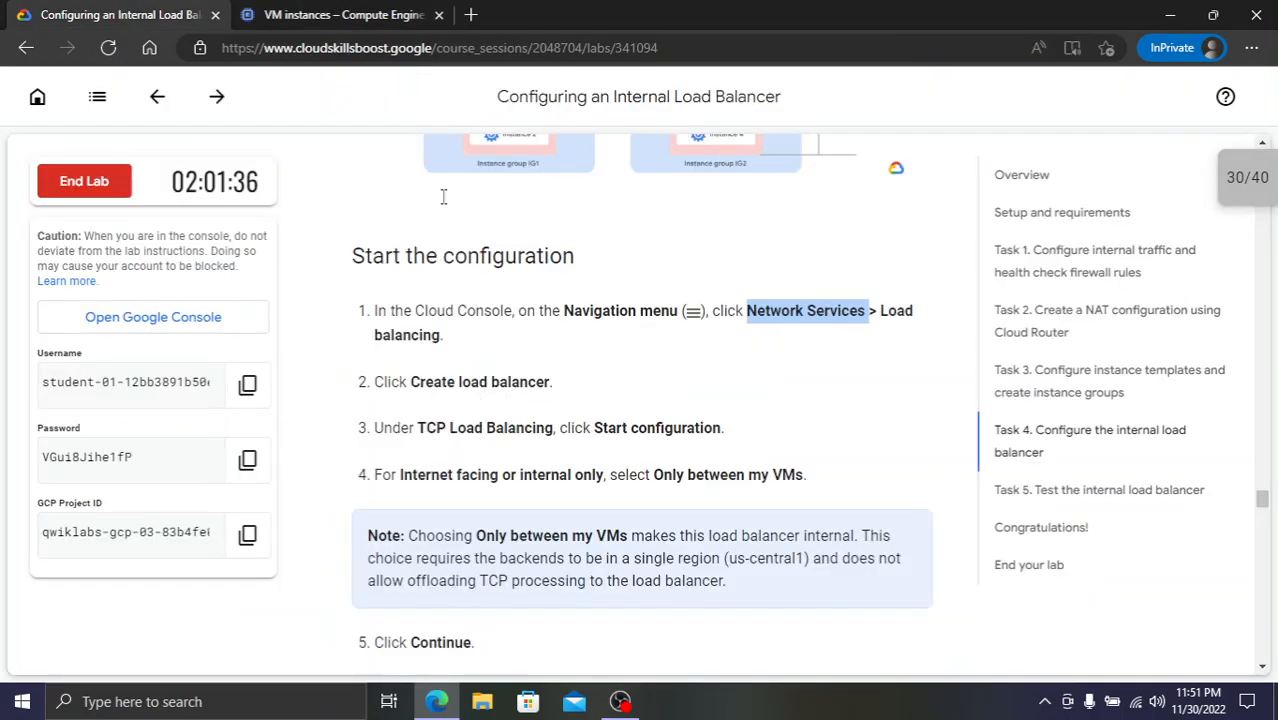
click(340, 12)
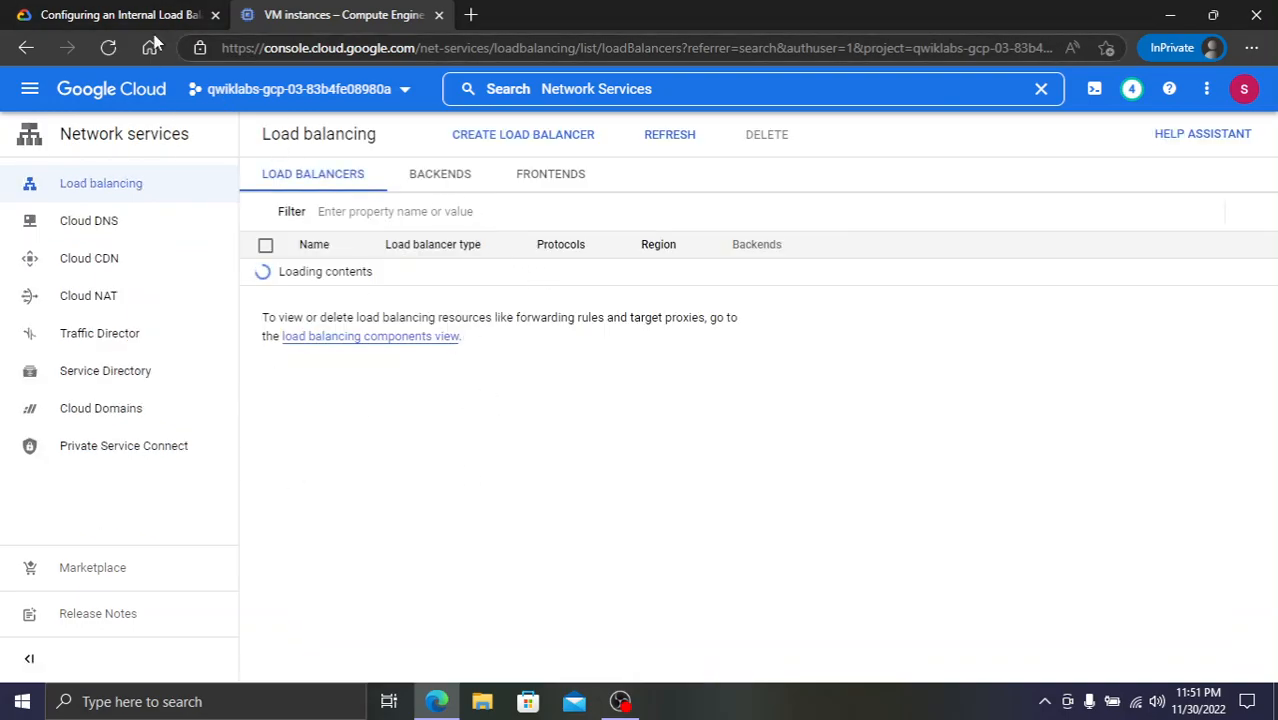
click(135, 12)
click(345, 14)
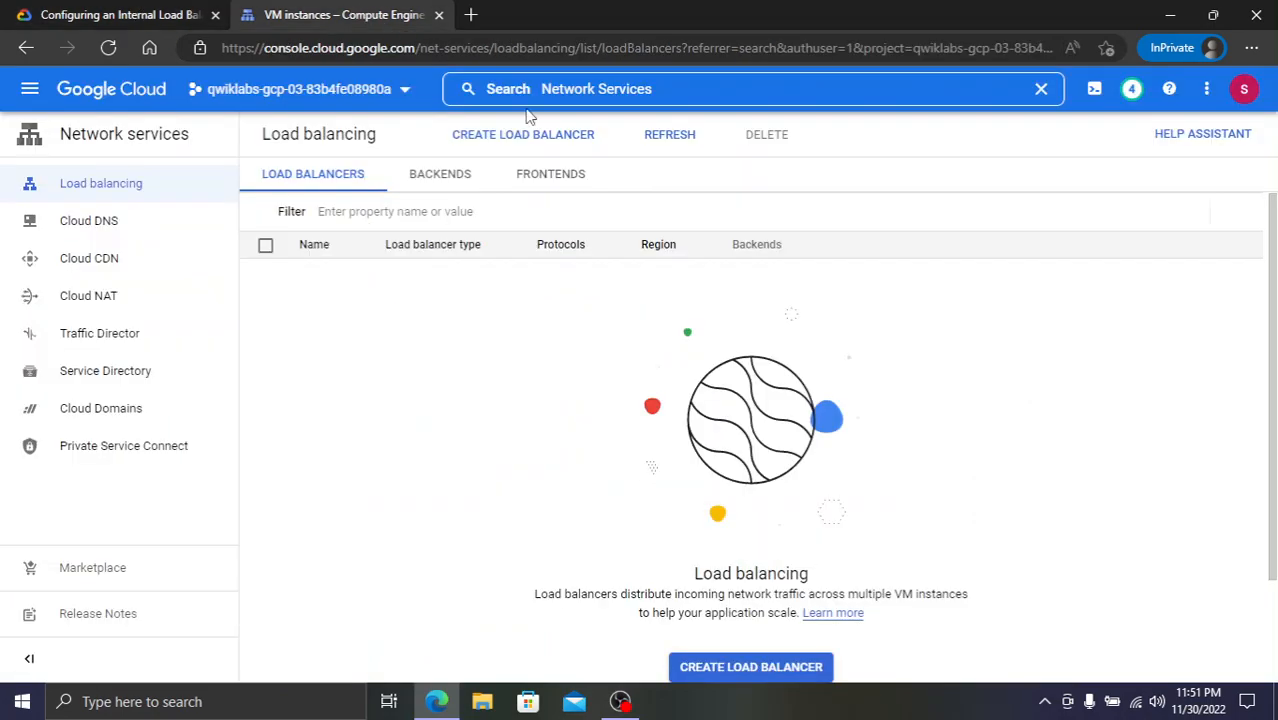
- Start a TCP Load Balancing configuration and set it to Only between my VMs
click(515, 147)
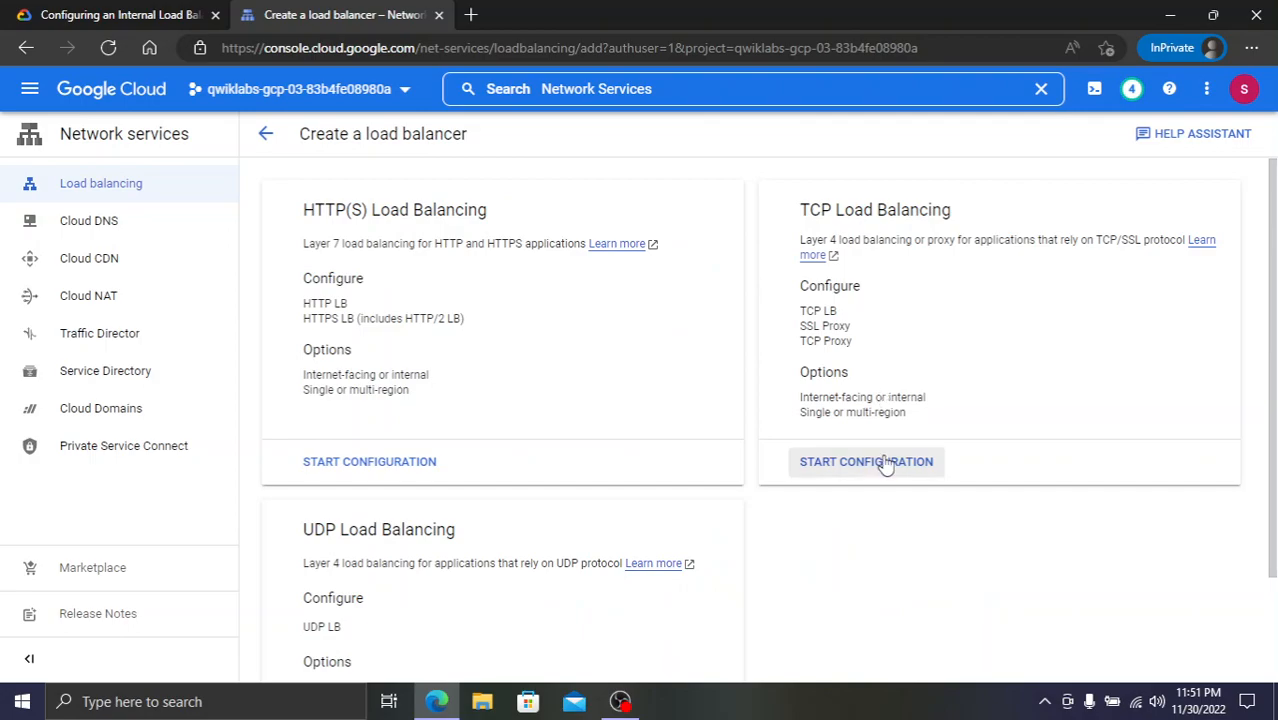
click(886, 464)
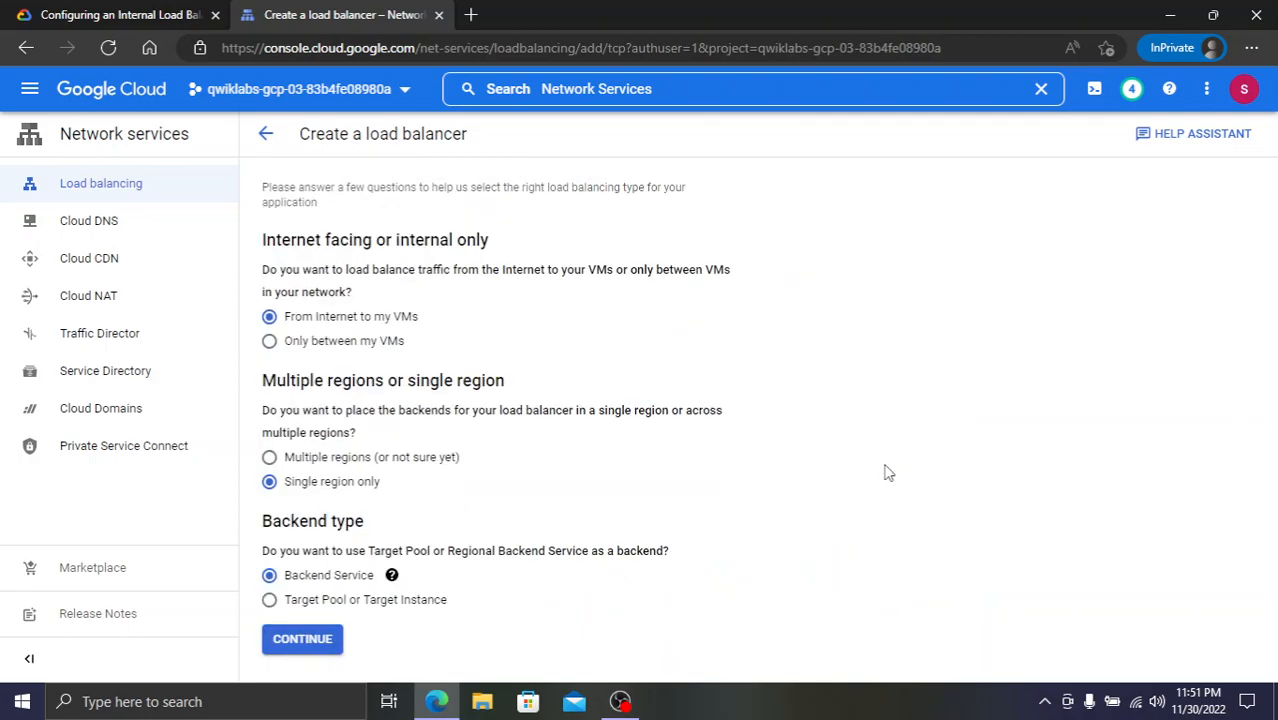
click(335, 350)
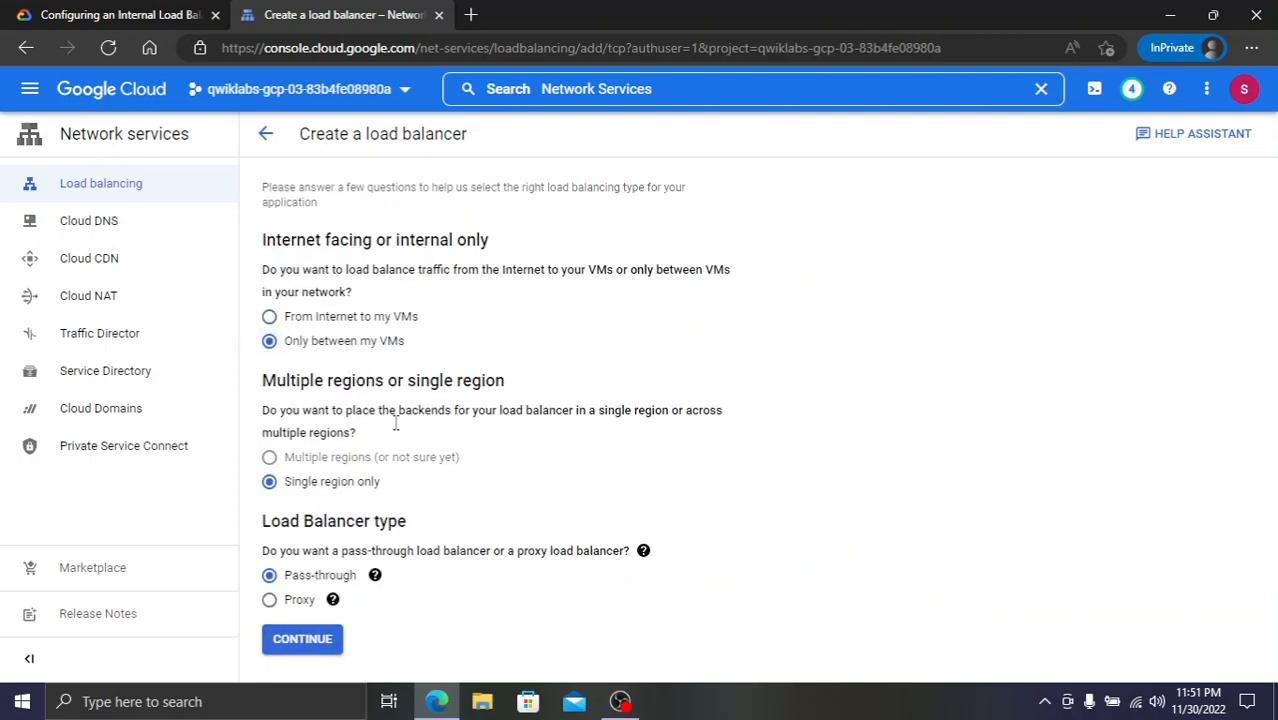
- Check the lab's status, sign out of the Google Cloud console account and close the console page
click(70, 15)
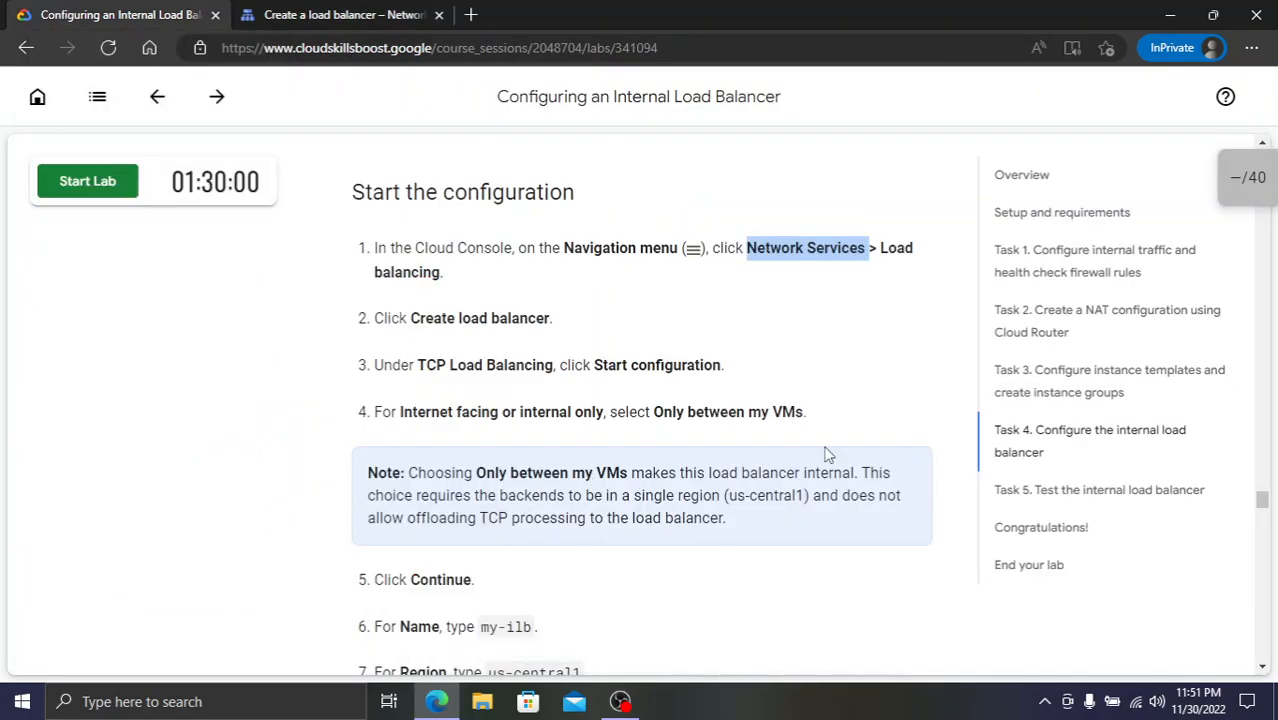
click(305, 12)
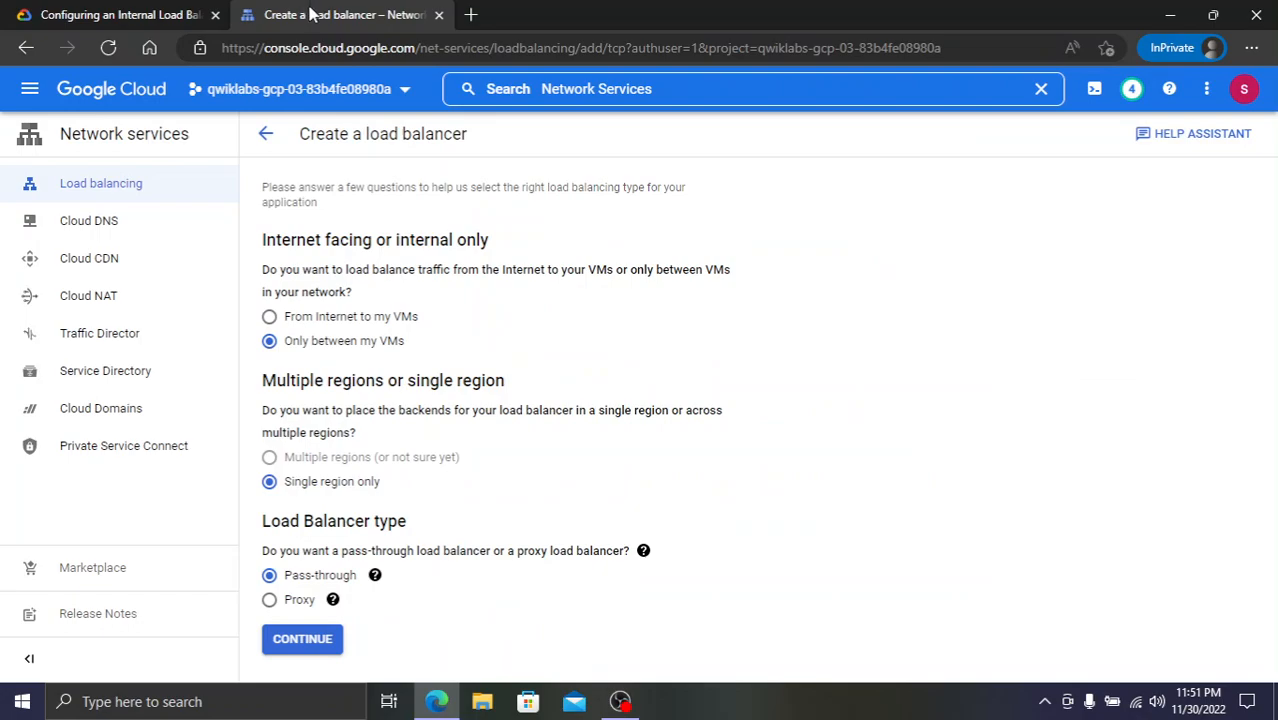
click(1244, 88)
click(1230, 365)
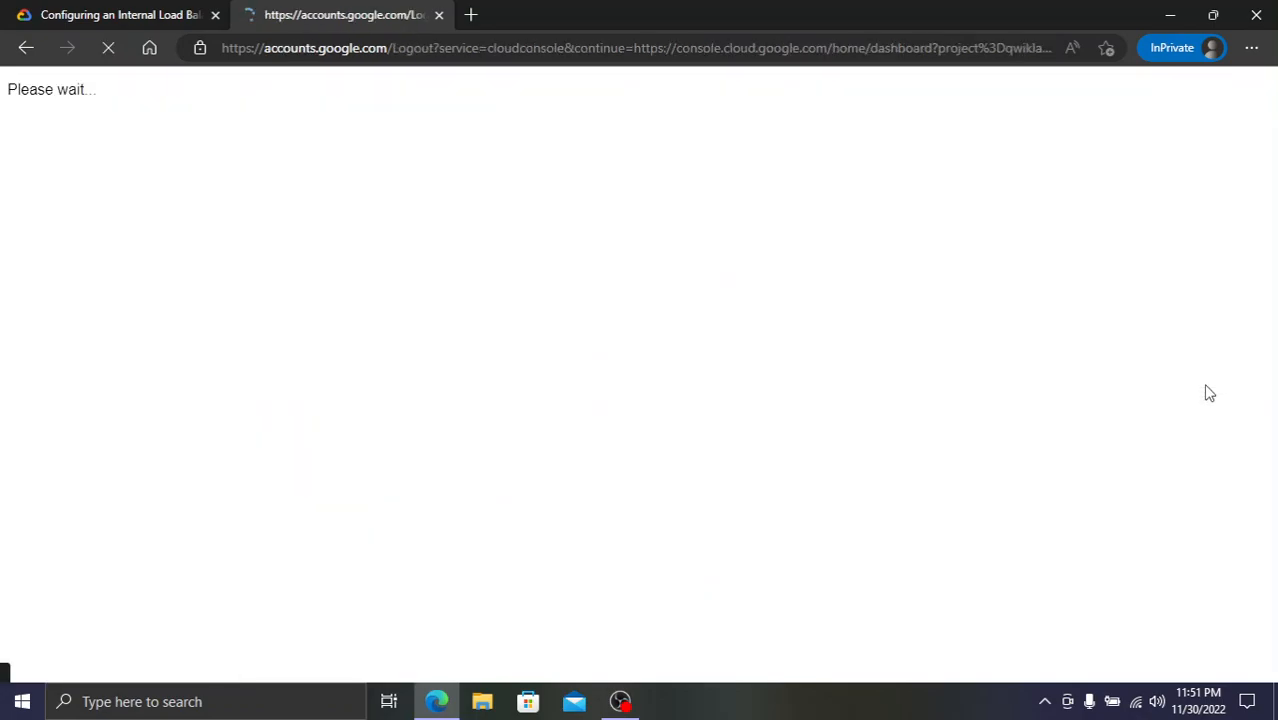
click(160, 10)
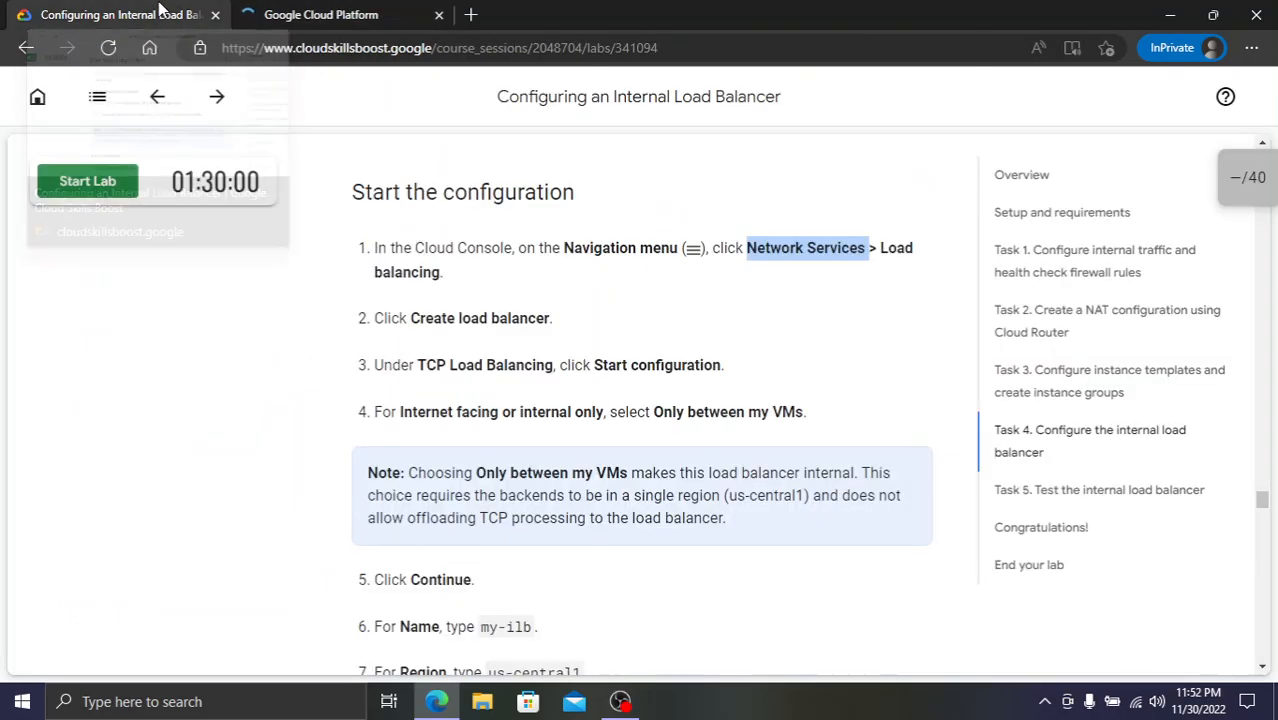
click(310, 10)
click(438, 14)
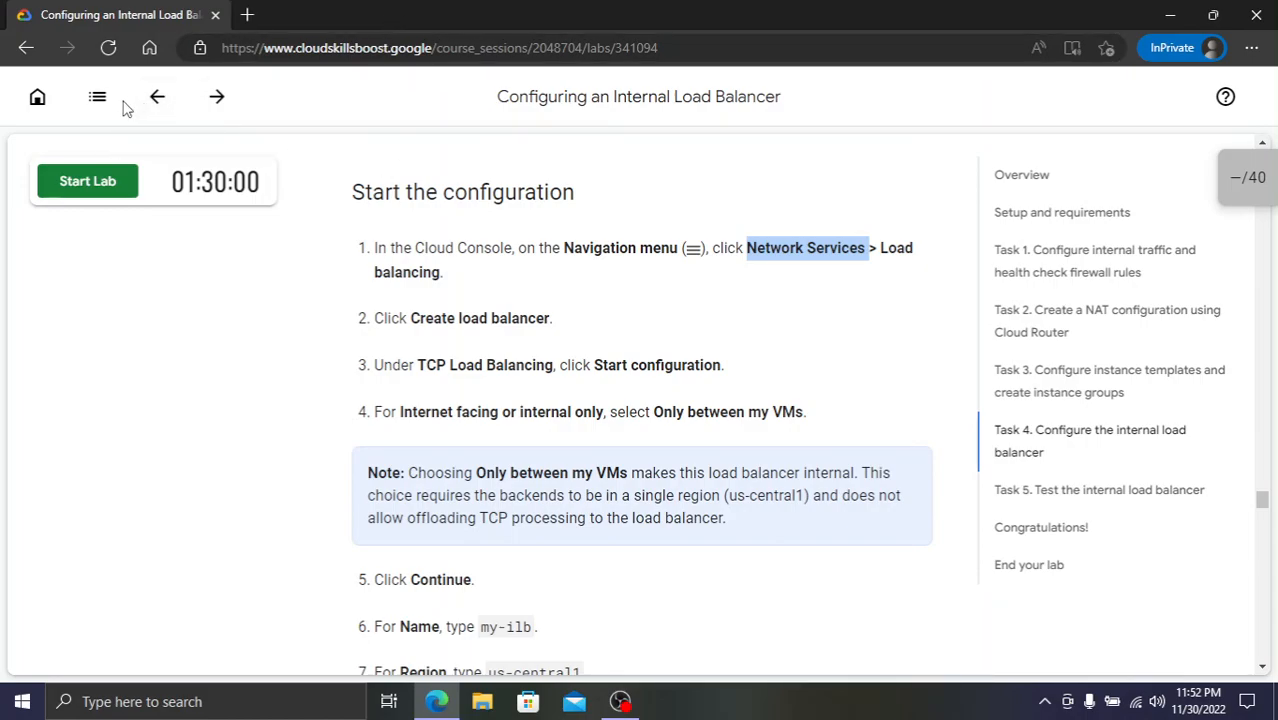
- Reload the lab page and check the lab's completion status in the course outline
key(F5)
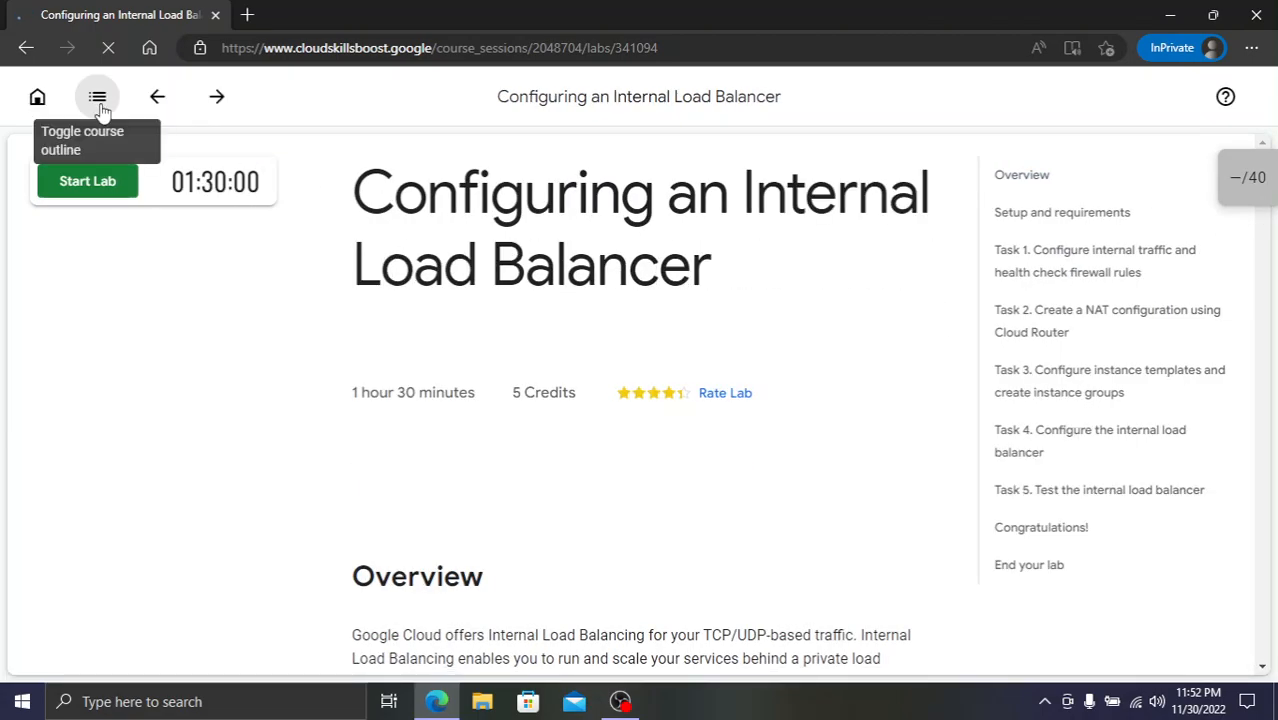
click(100, 101)
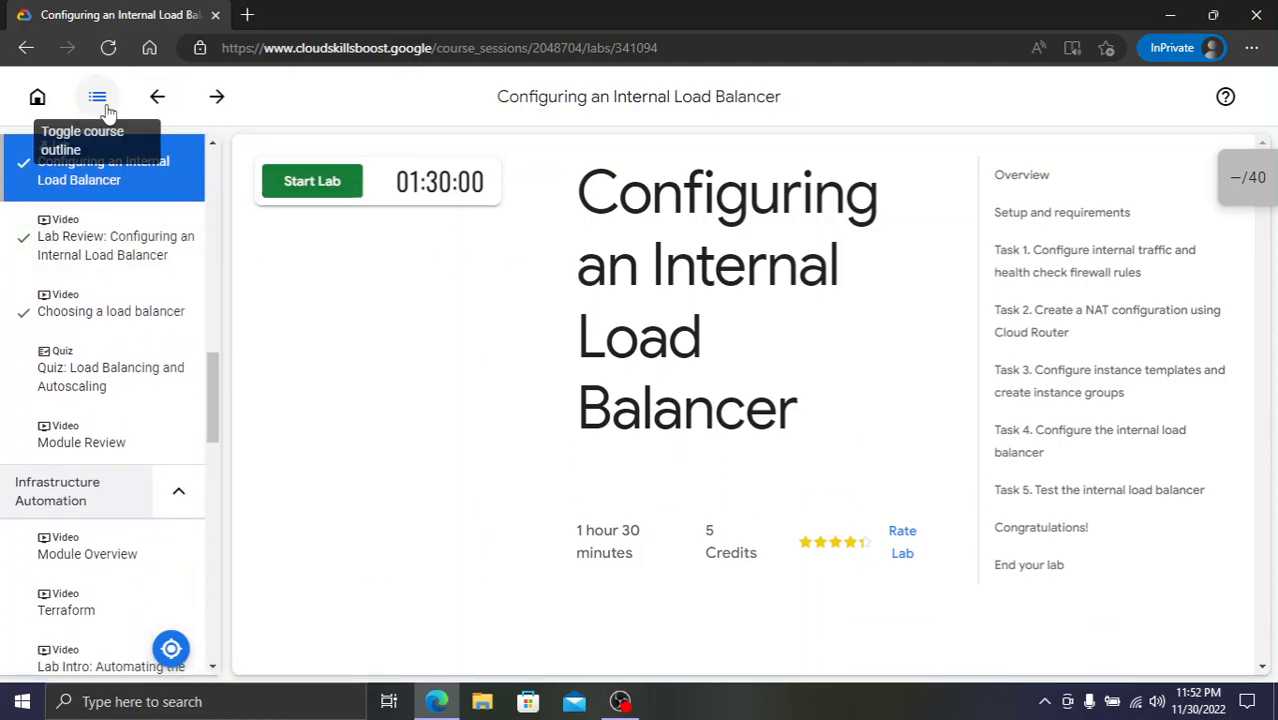
click(98, 97)
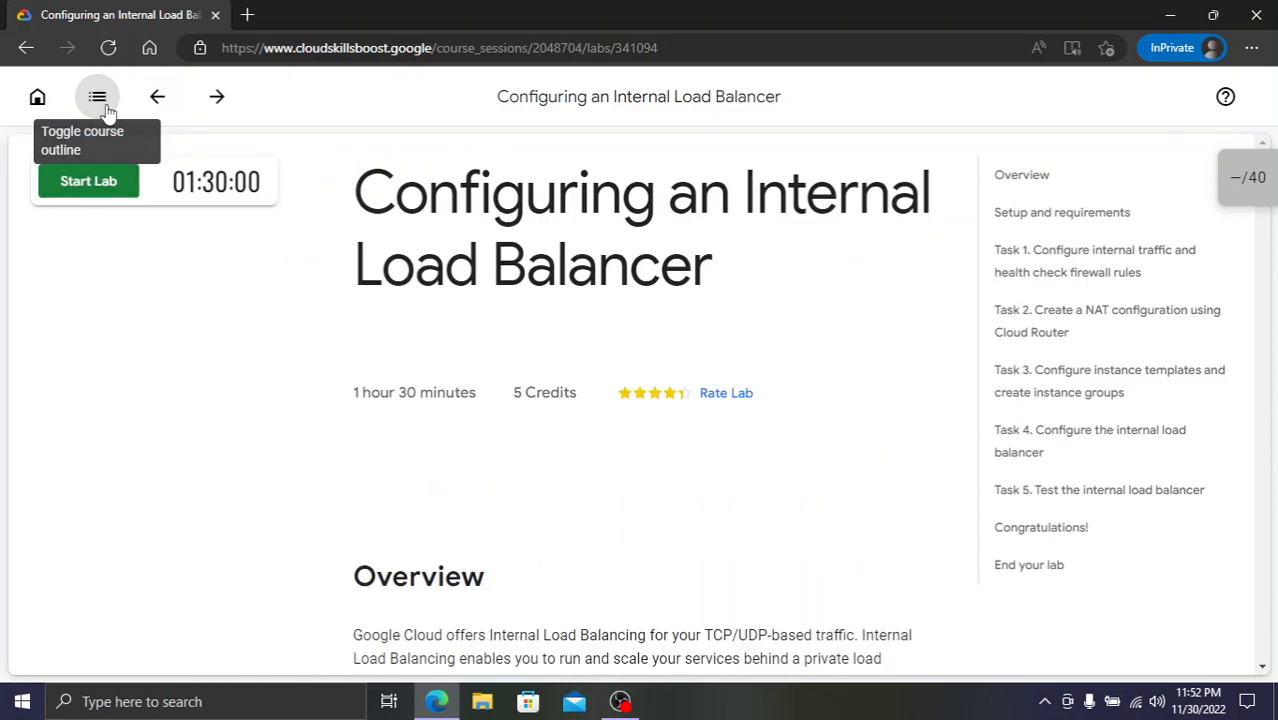
- Skim the Task 4 instructions covering the load balancer's backend, health check and frontend settings
click(1062, 430)
scroll(562, 357, down, 5)
scroll(565, 360, down, 10)
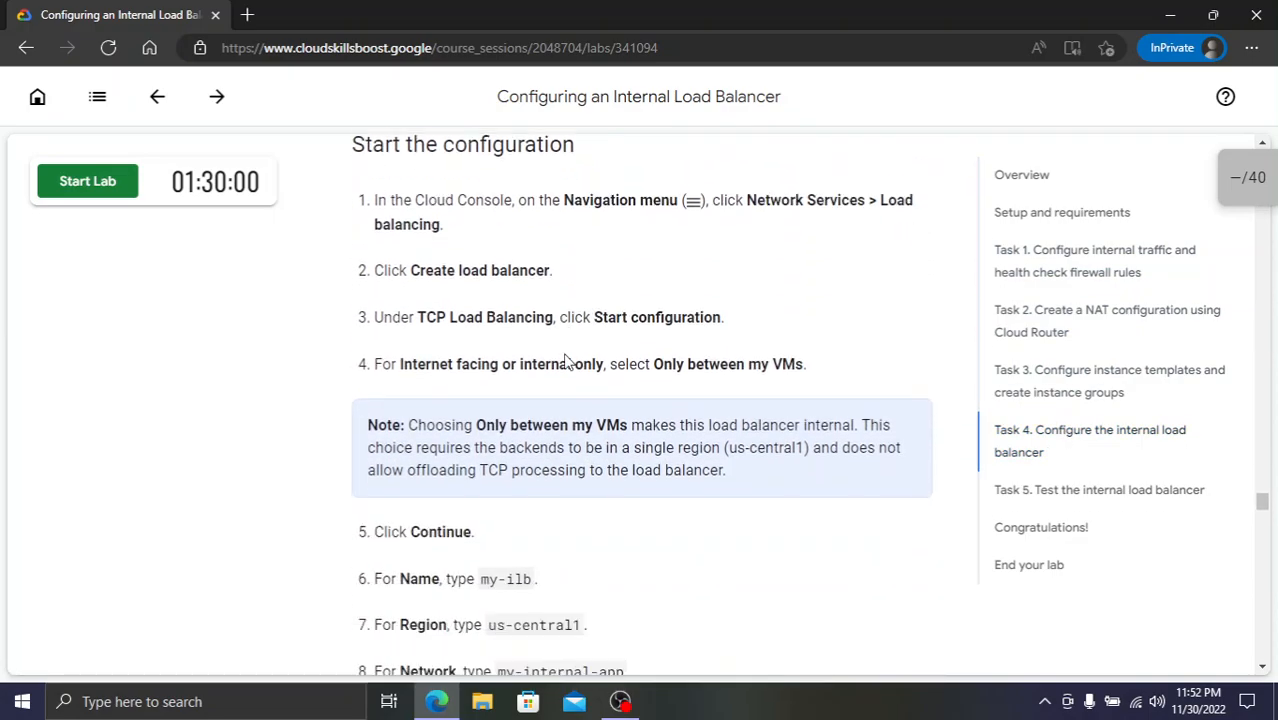
scroll(570, 362, up, 6)
scroll(562, 372, down, 10)
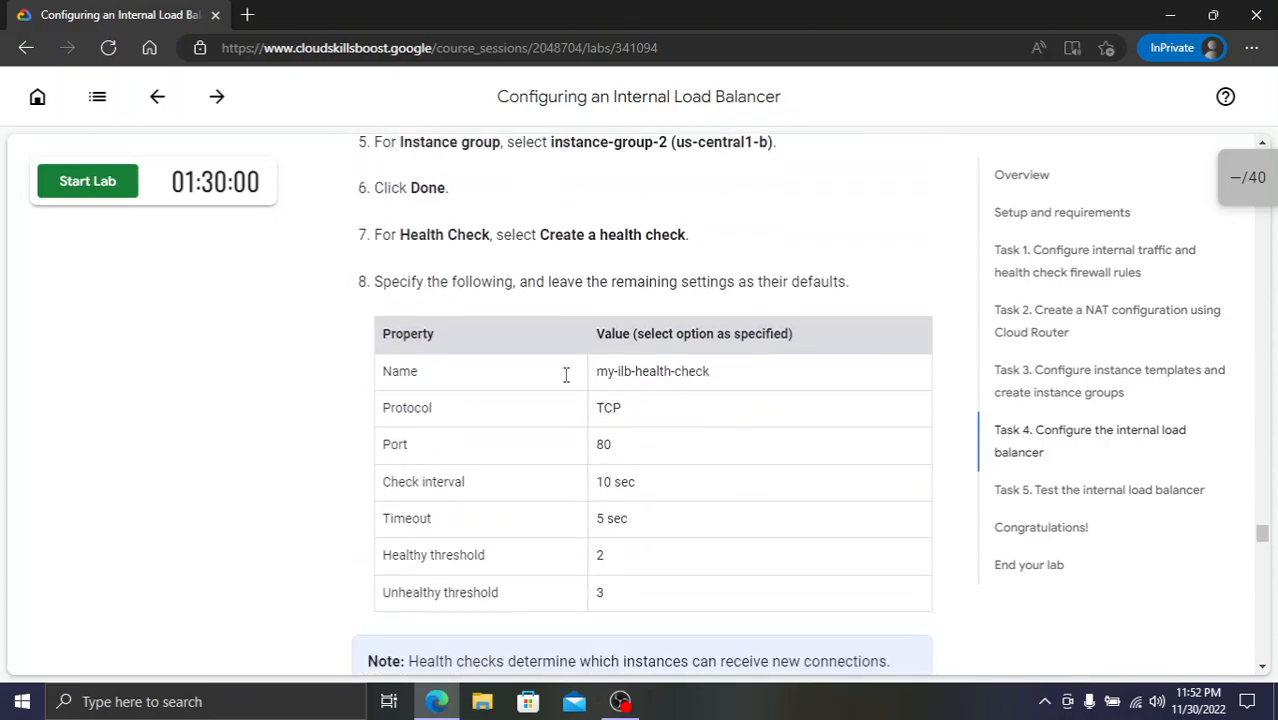
scroll(566, 373, down, 10)
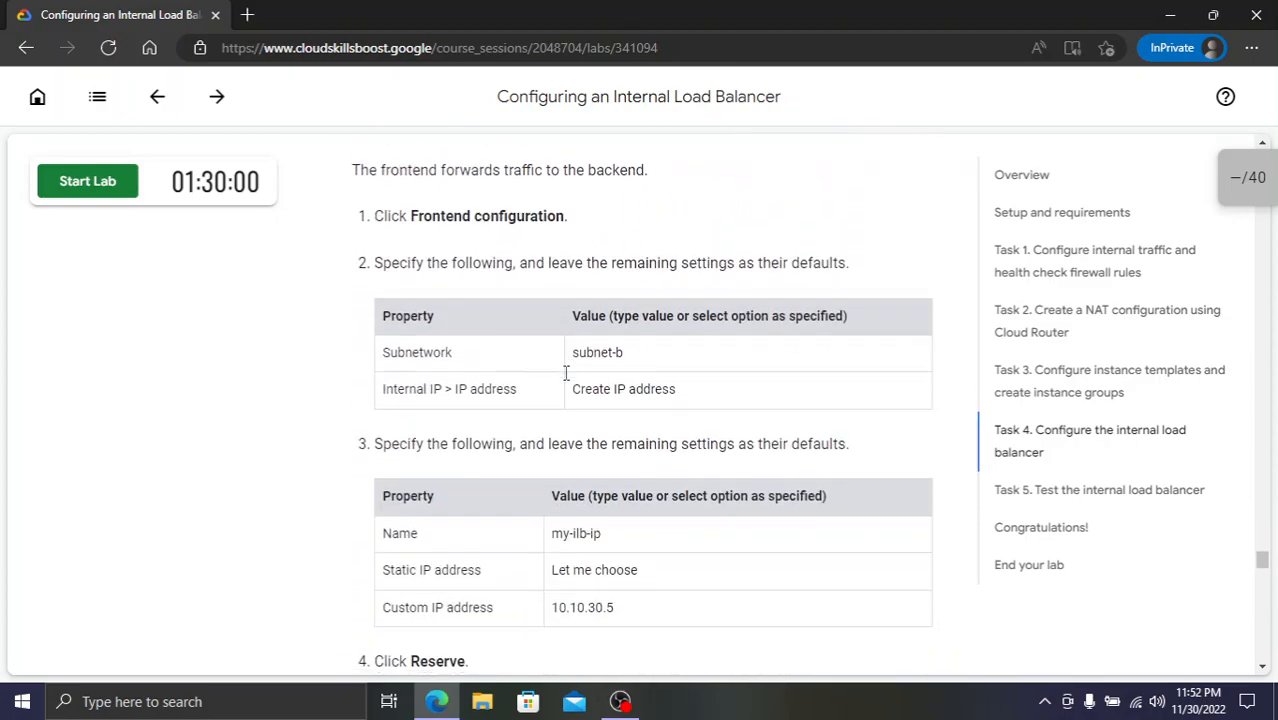
scroll(566, 372, up, 1)
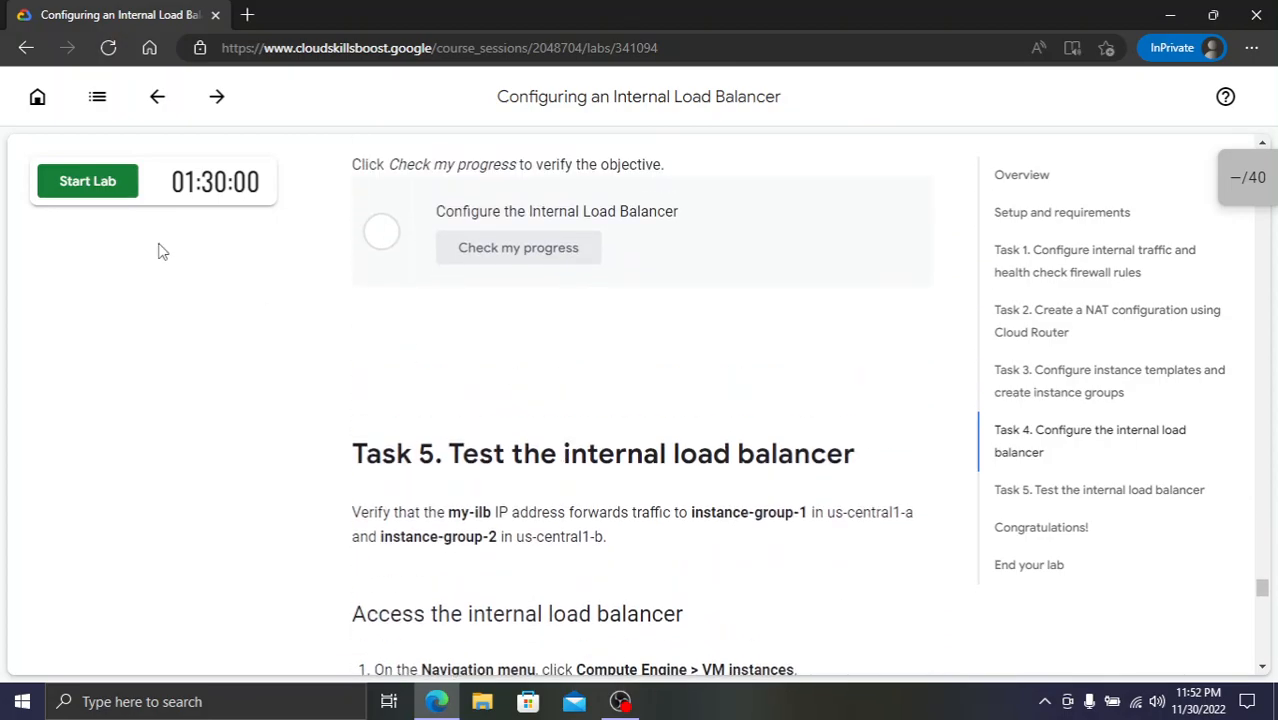
- Look through the course outline's remaining items, from the lab review to Course Resources
click(97, 96)
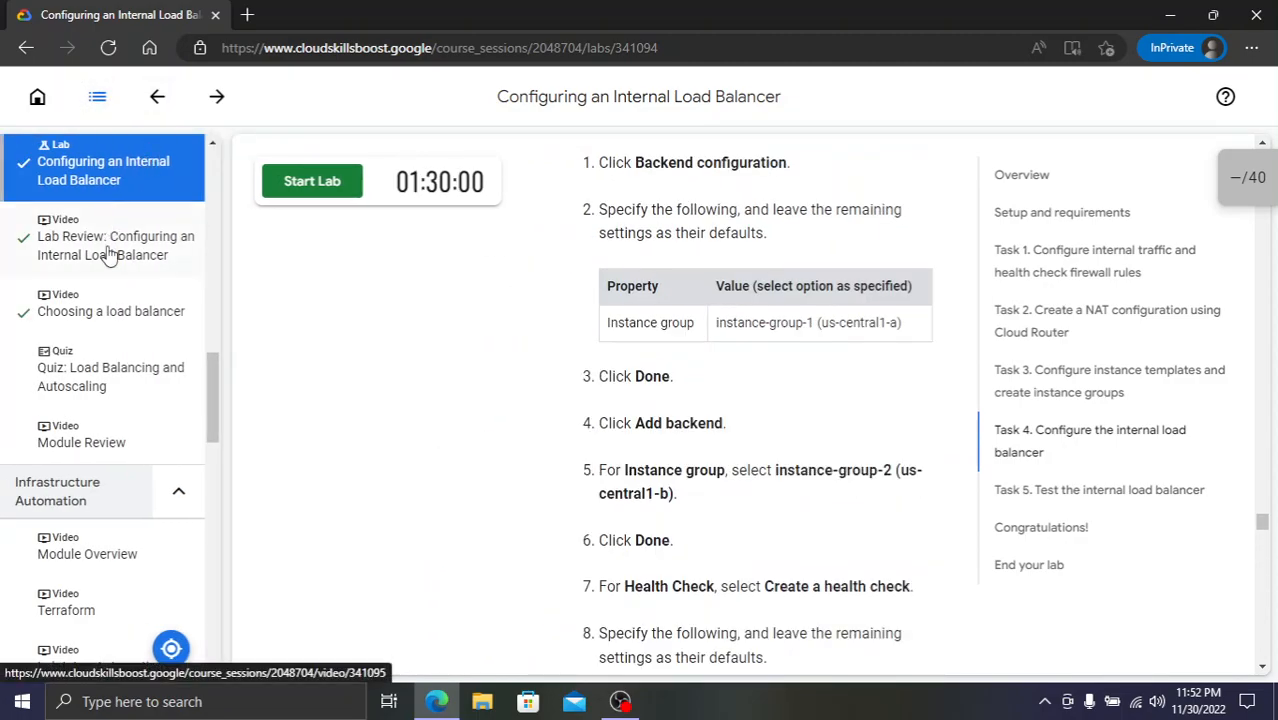
scroll(106, 255, down, 1)
scroll(108, 295, down, 2)
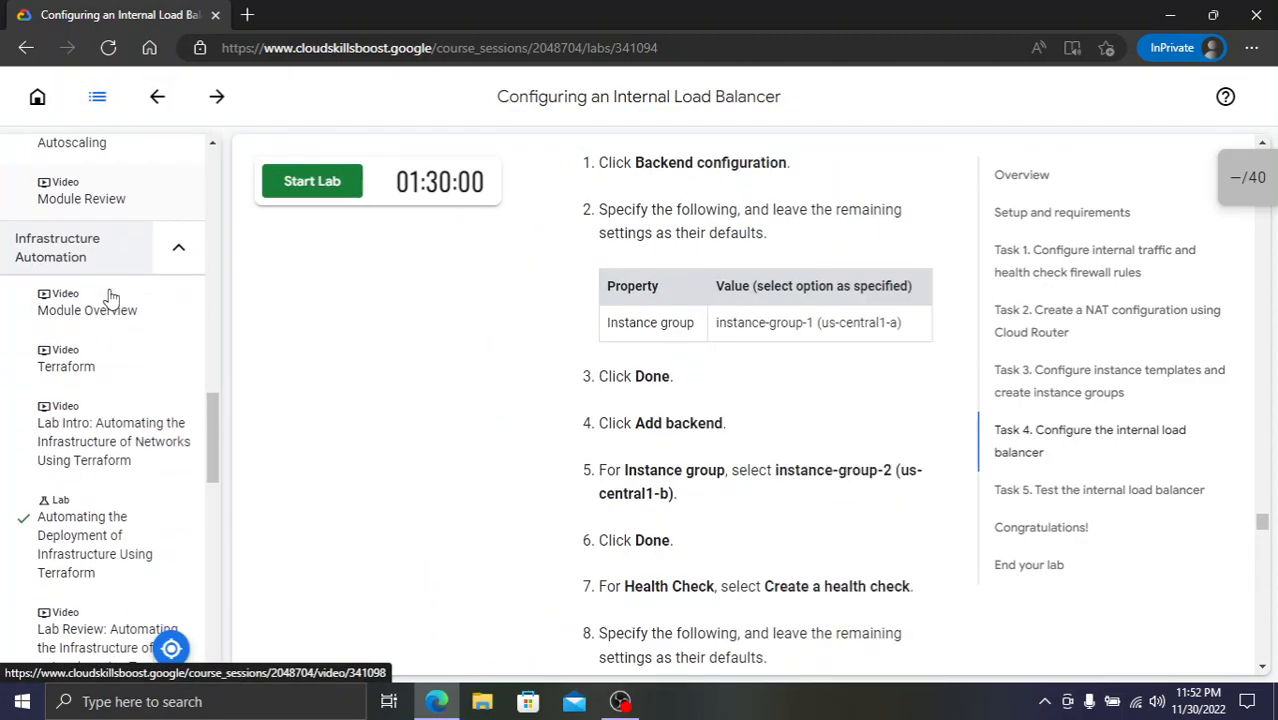
scroll(100, 405, down, 2)
scroll(52, 380, down, 2)
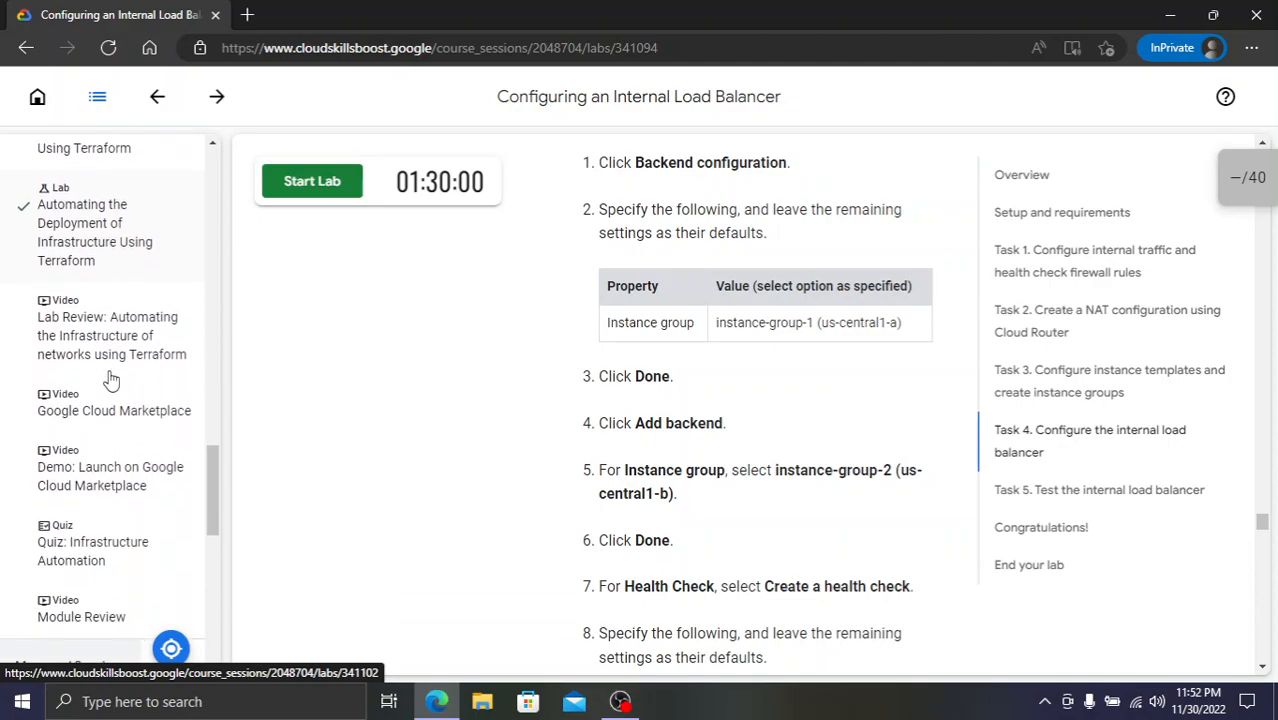
scroll(134, 335, down, 2)
scroll(134, 320, down, 5)
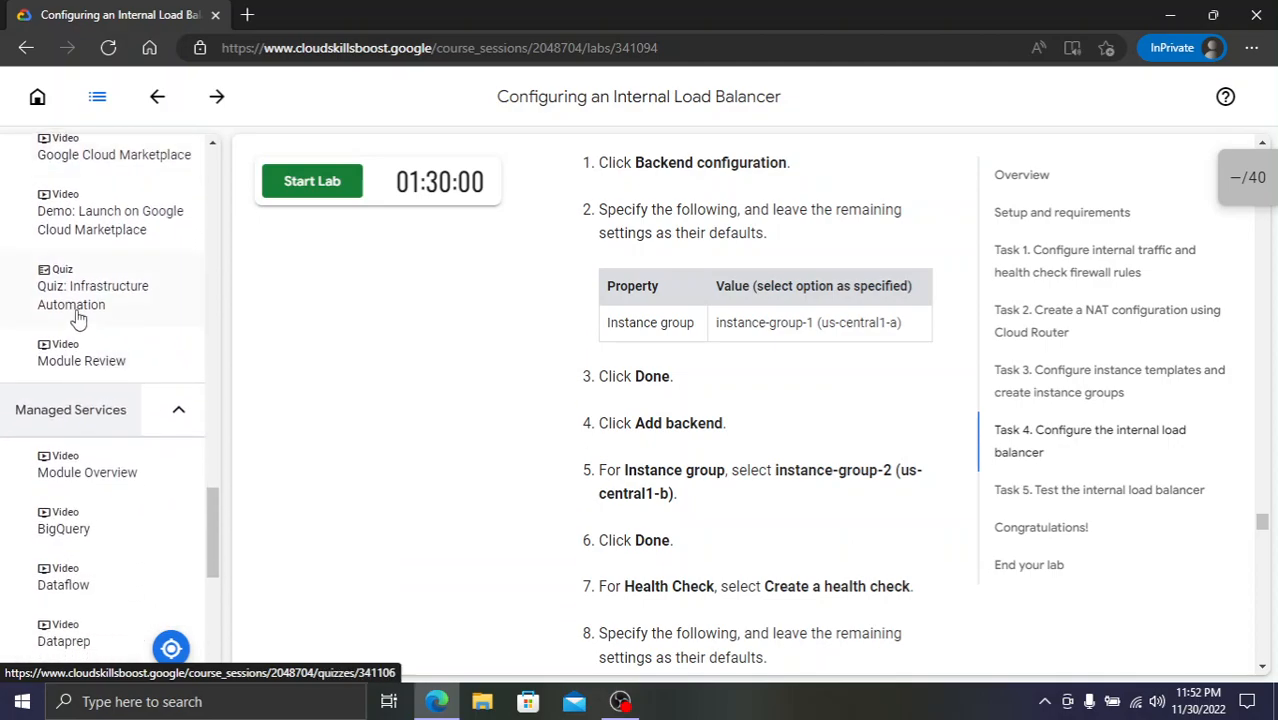
scroll(130, 300, down, 3)
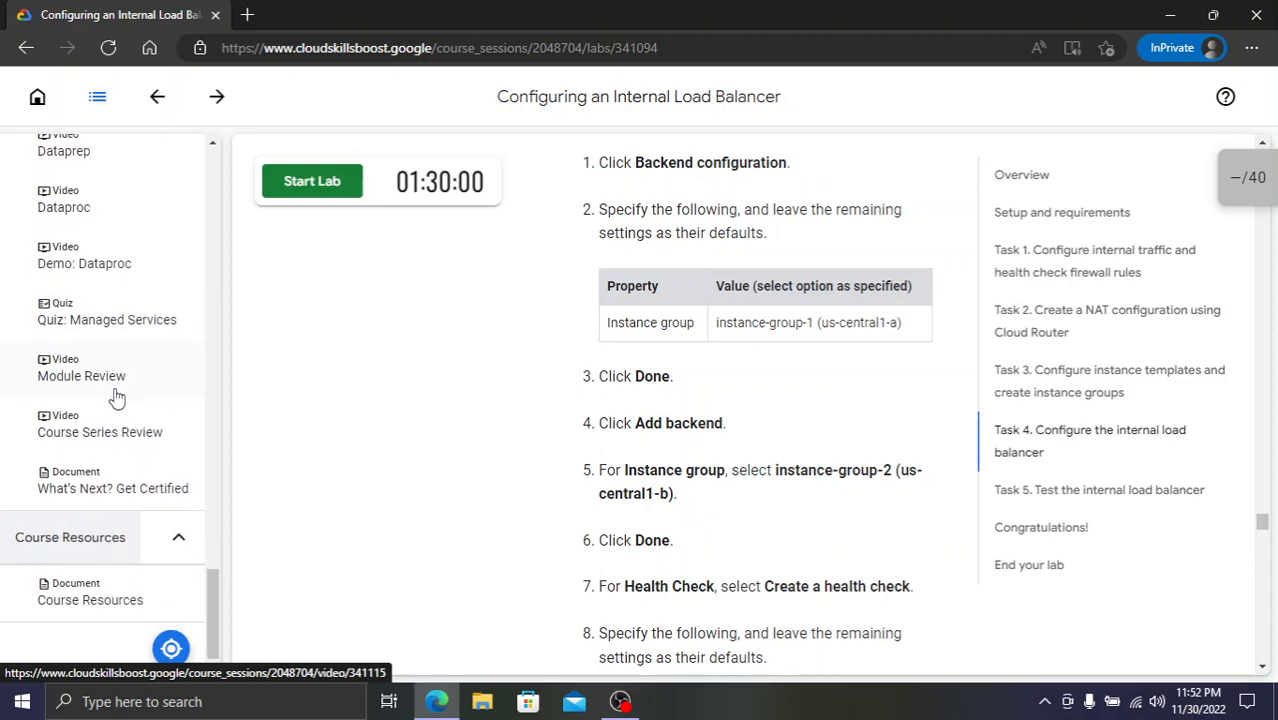
scroll(116, 397, up, 1)
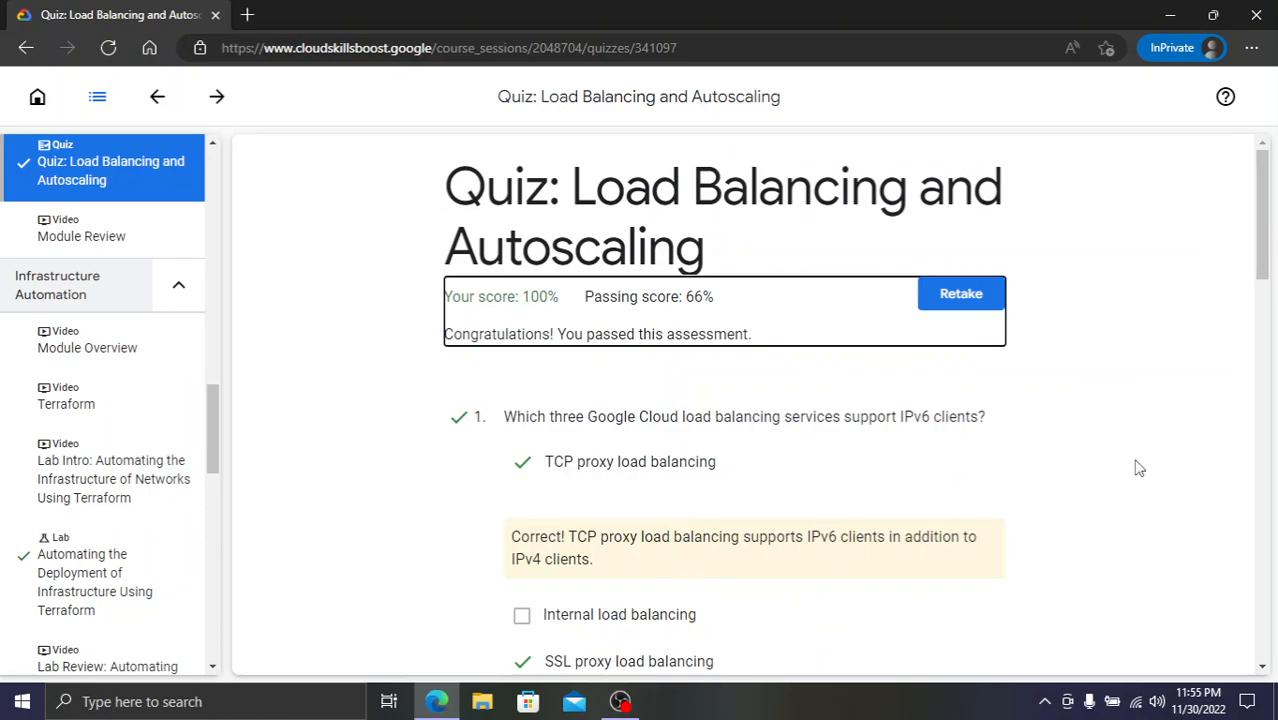
- Review the title and score section of the Load Balancing and Autoscaling quiz
scroll(593, 351, down, 2)
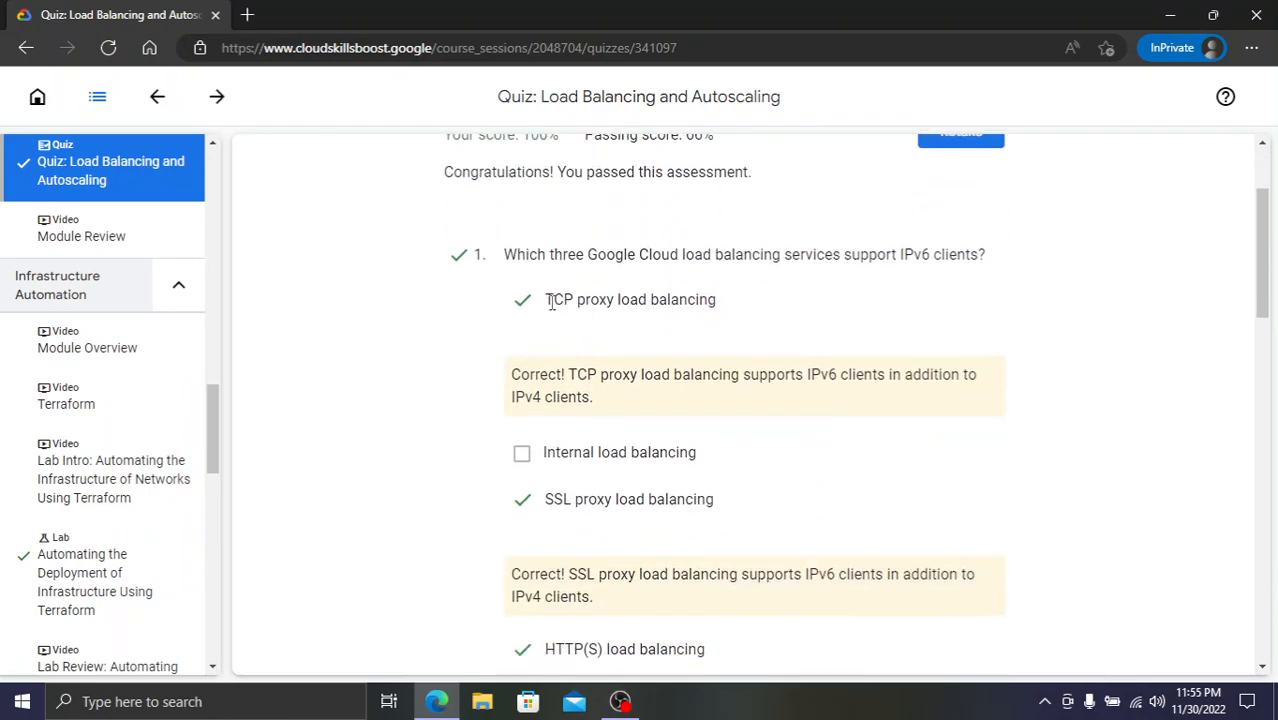
scroll(551, 297, up, 2)
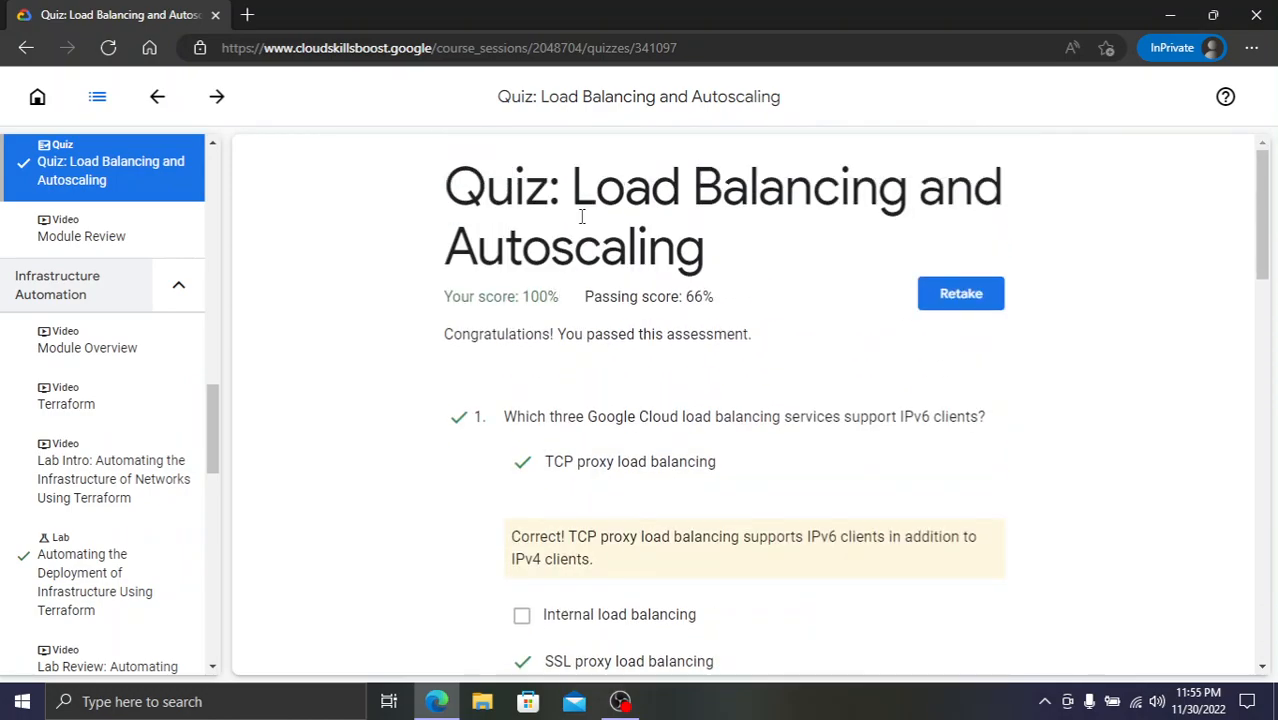
drag(588, 205, 713, 285)
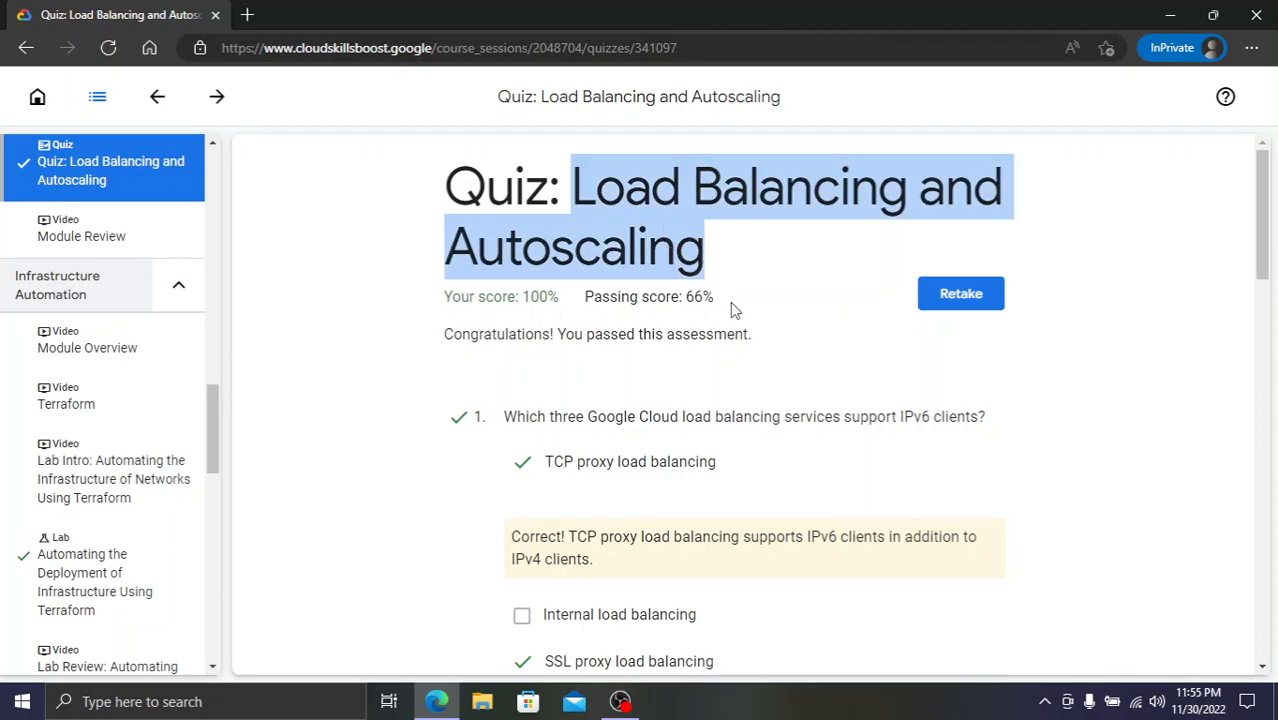
click(745, 380)
- Review the quiz's first question on which Google Cloud load balancing services support IPv6 clients, including its correct answers and explanations
scroll(745, 380, down, 2)
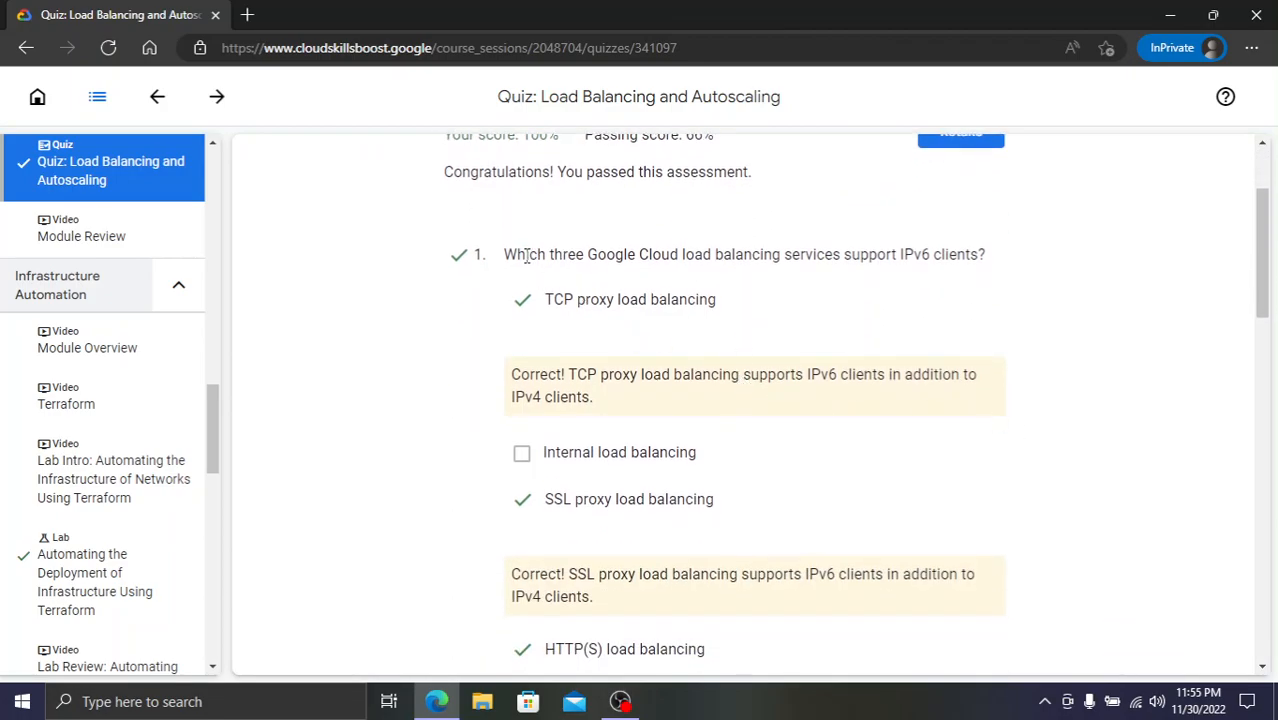
drag(505, 252, 672, 292)
click(1110, 355)
scroll(912, 398, down, 1)
scroll(912, 398, down, 2)
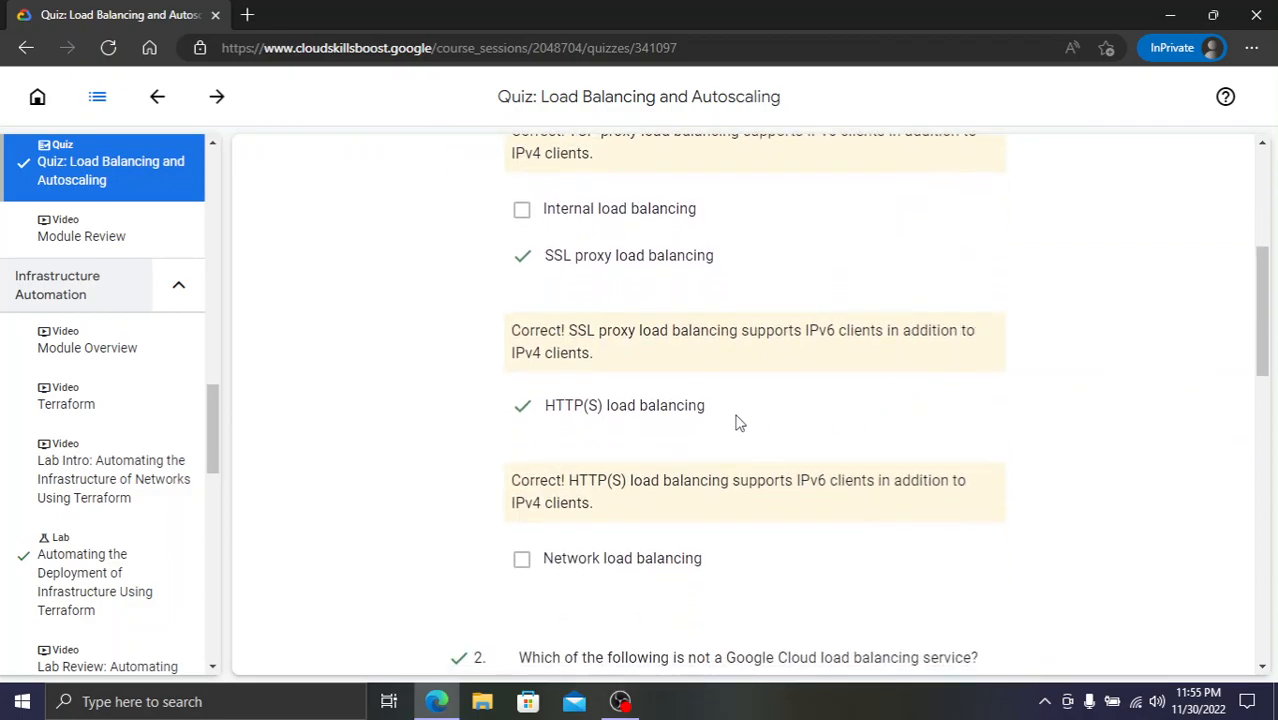
scroll(737, 422, up, 1)
scroll(737, 422, up, 2)
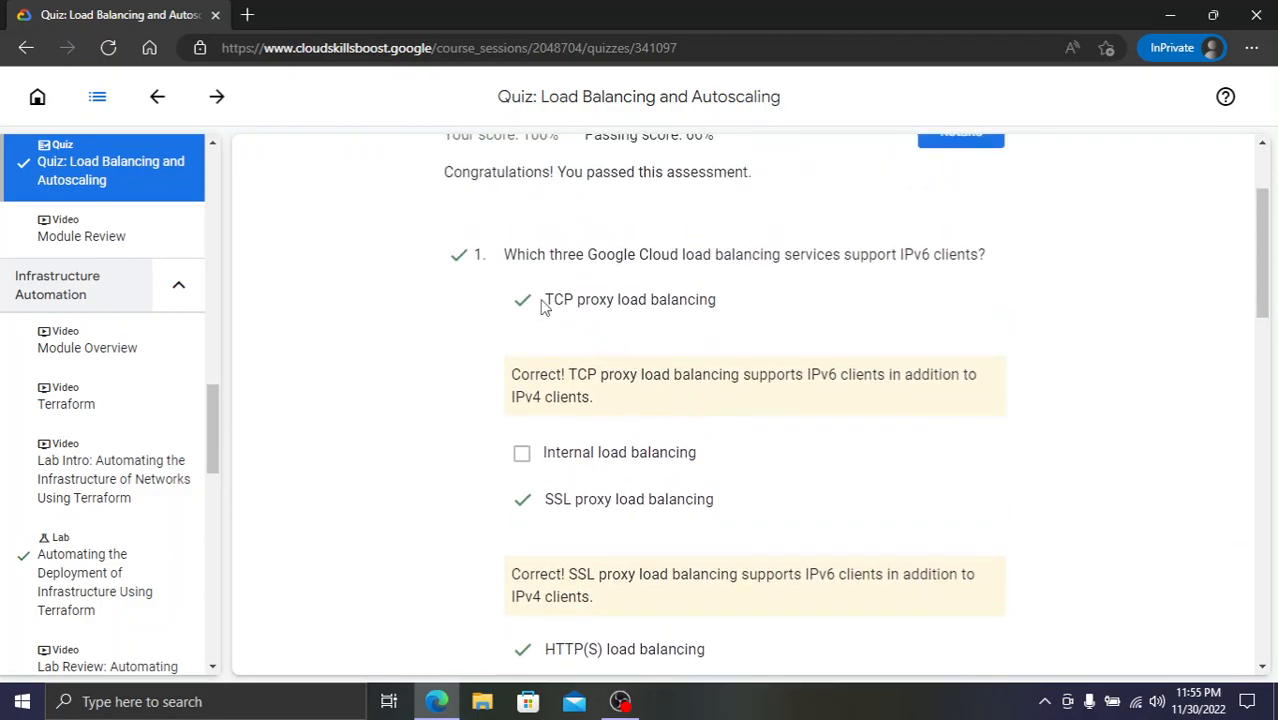
drag(545, 308, 752, 318)
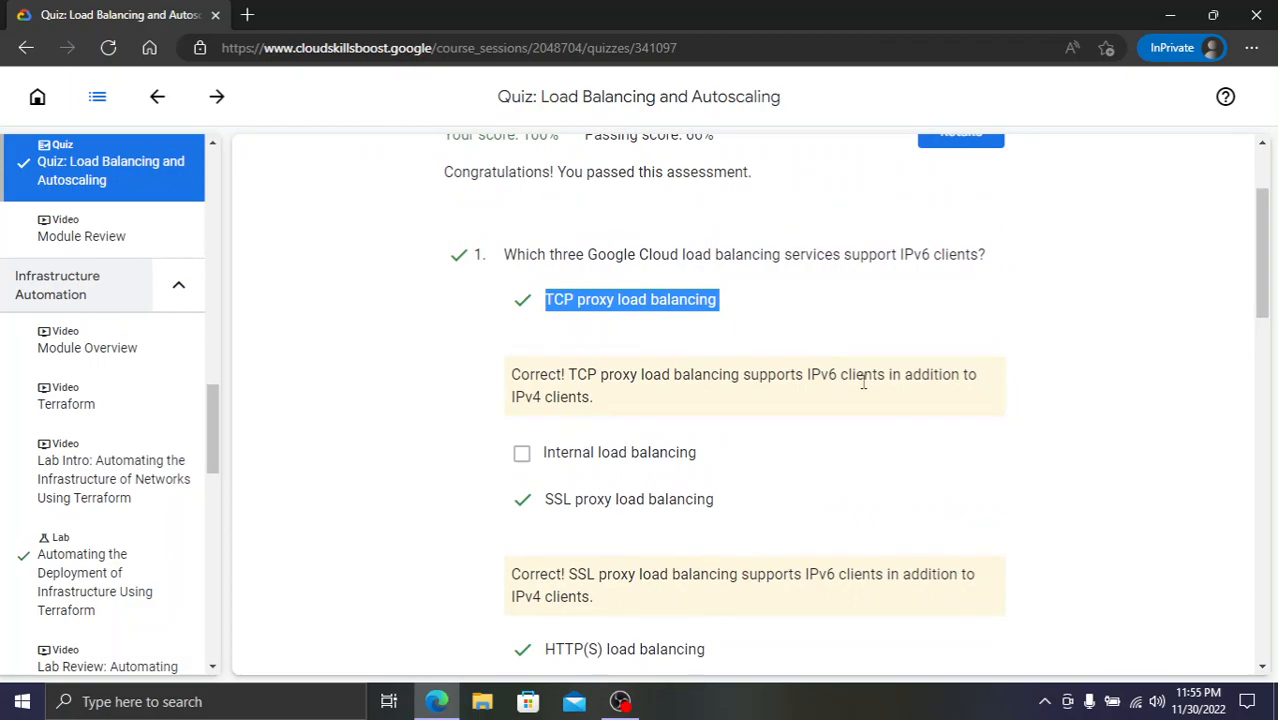
scroll(731, 392, down, 2)
scroll(723, 349, down, 2)
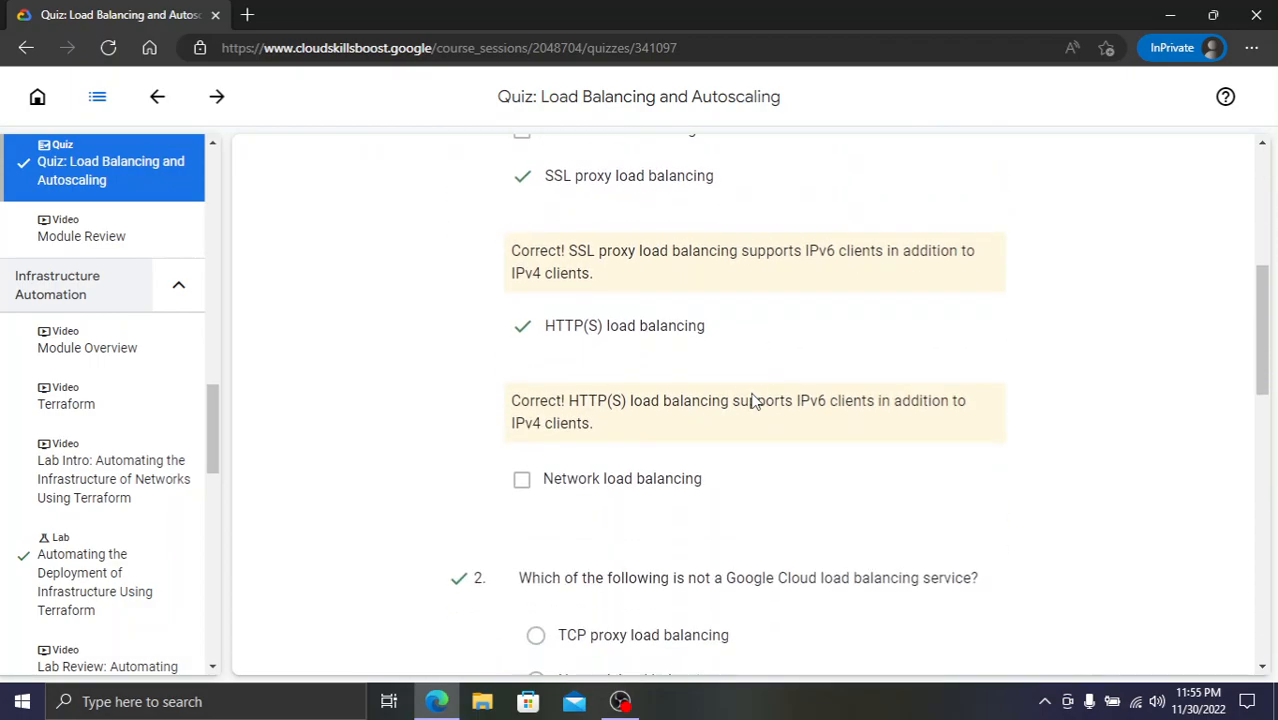
- Review questions 2 and 3, on the non-Google Cloud load balancing service and the autoscaling policies for managed instance groups
scroll(717, 488, down, 2)
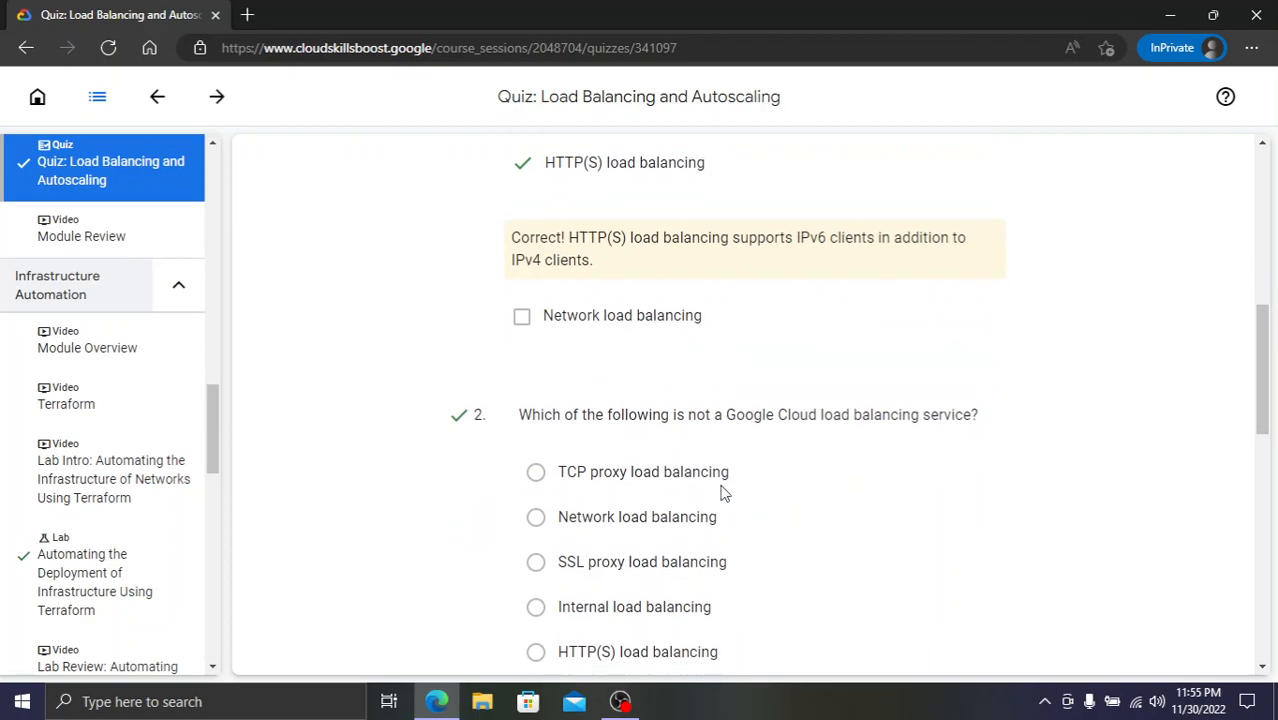
scroll(724, 494, down, 2)
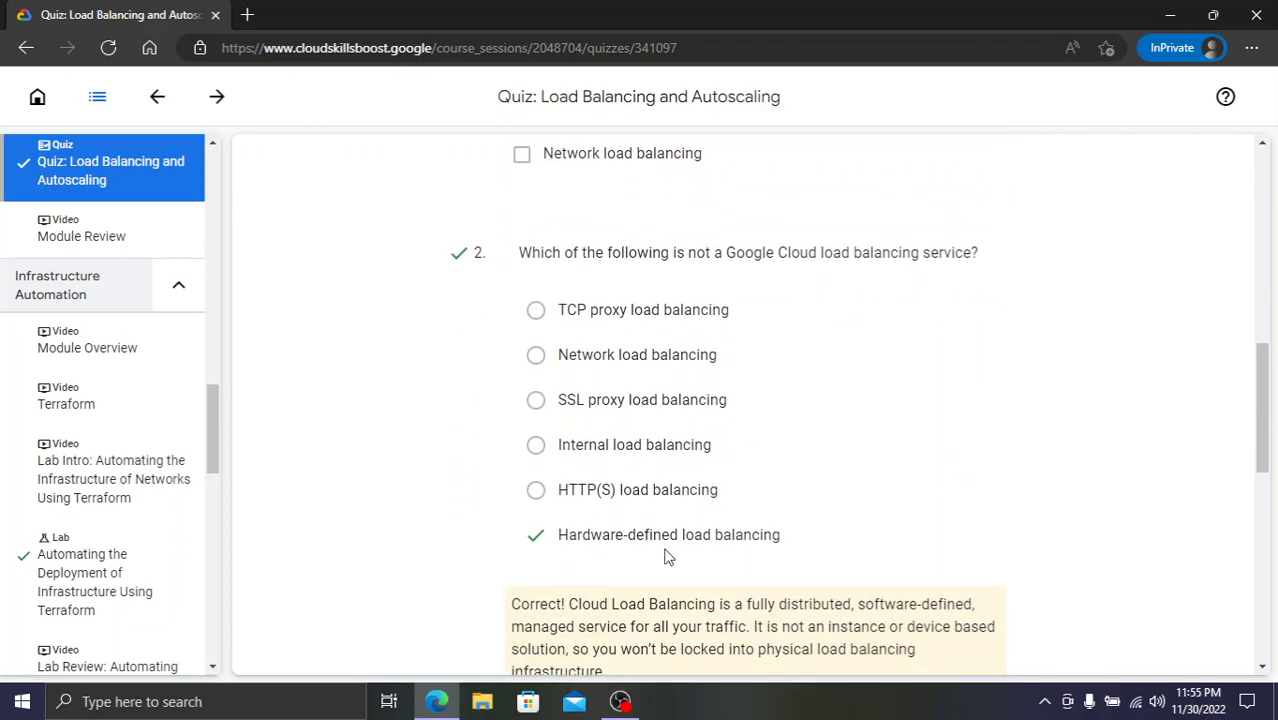
drag(776, 538, 671, 540)
click(1010, 482)
scroll(1010, 482, down, 4)
scroll(1010, 482, down, 3)
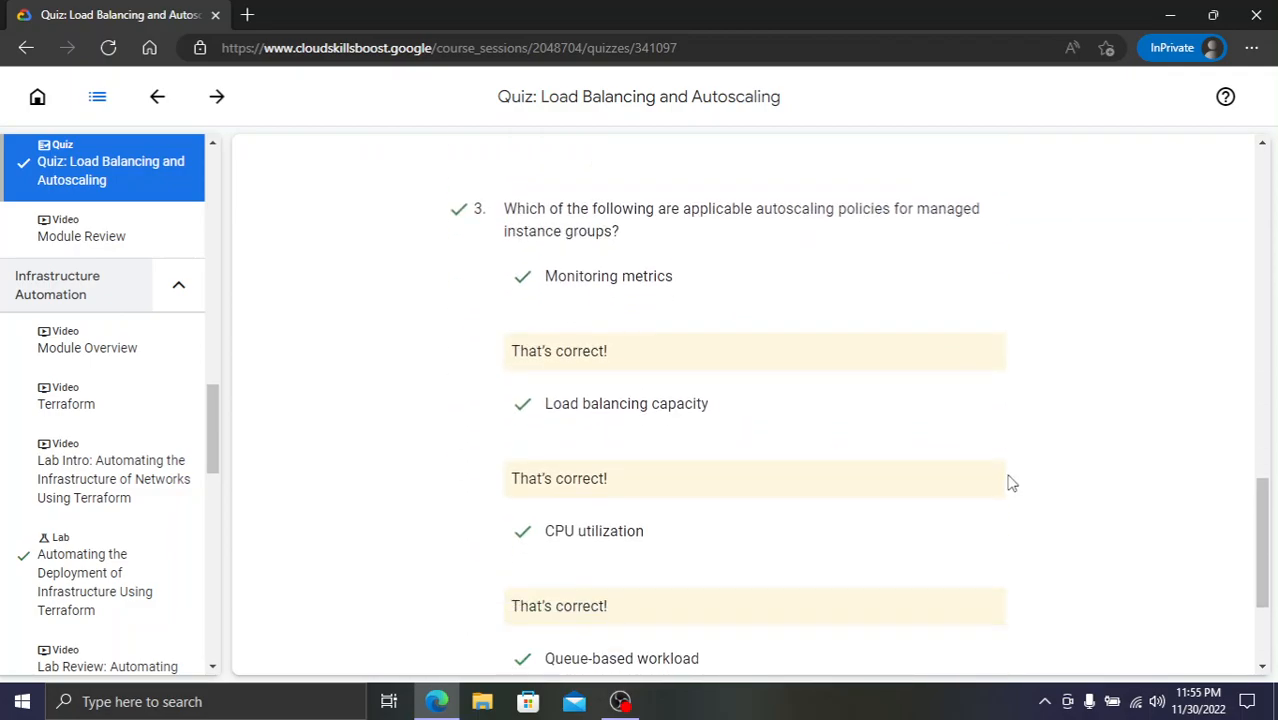
scroll(600, 314, down, 3)
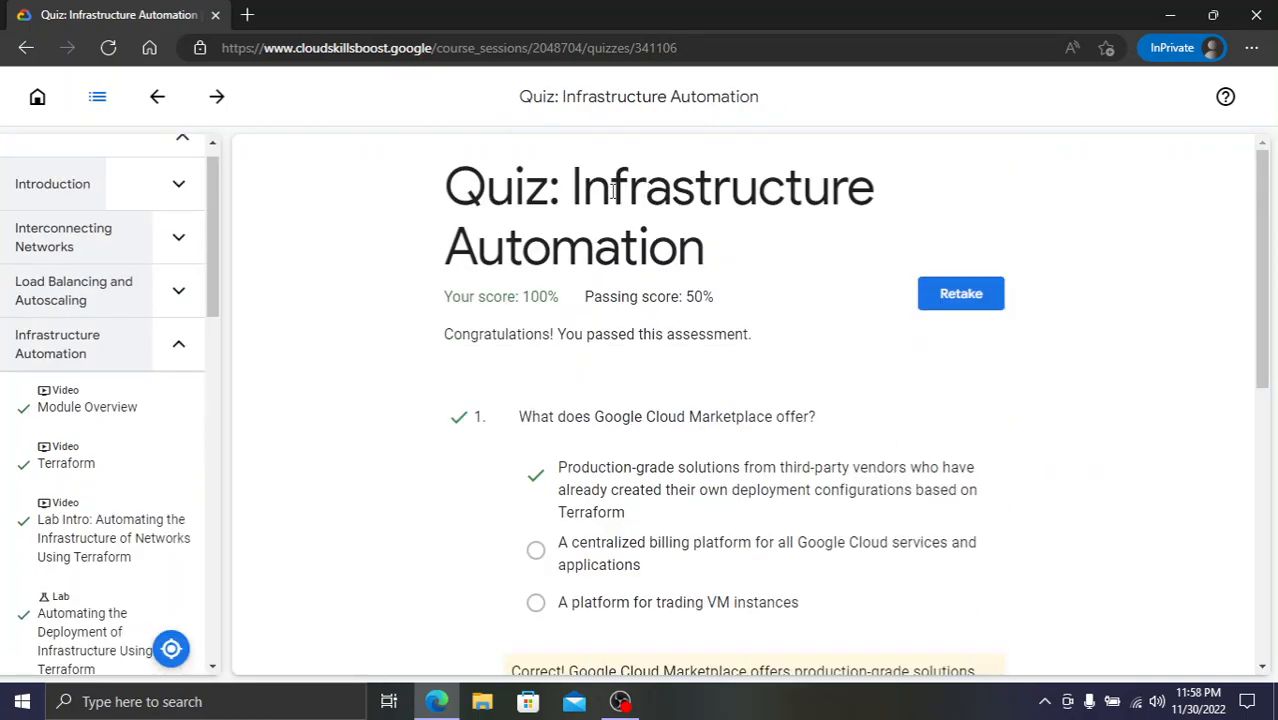
- Review the Infrastructure Automation quiz's title and its answers about Google Cloud Marketplace and the benefit of Terraform templates
drag(573, 182, 716, 250)
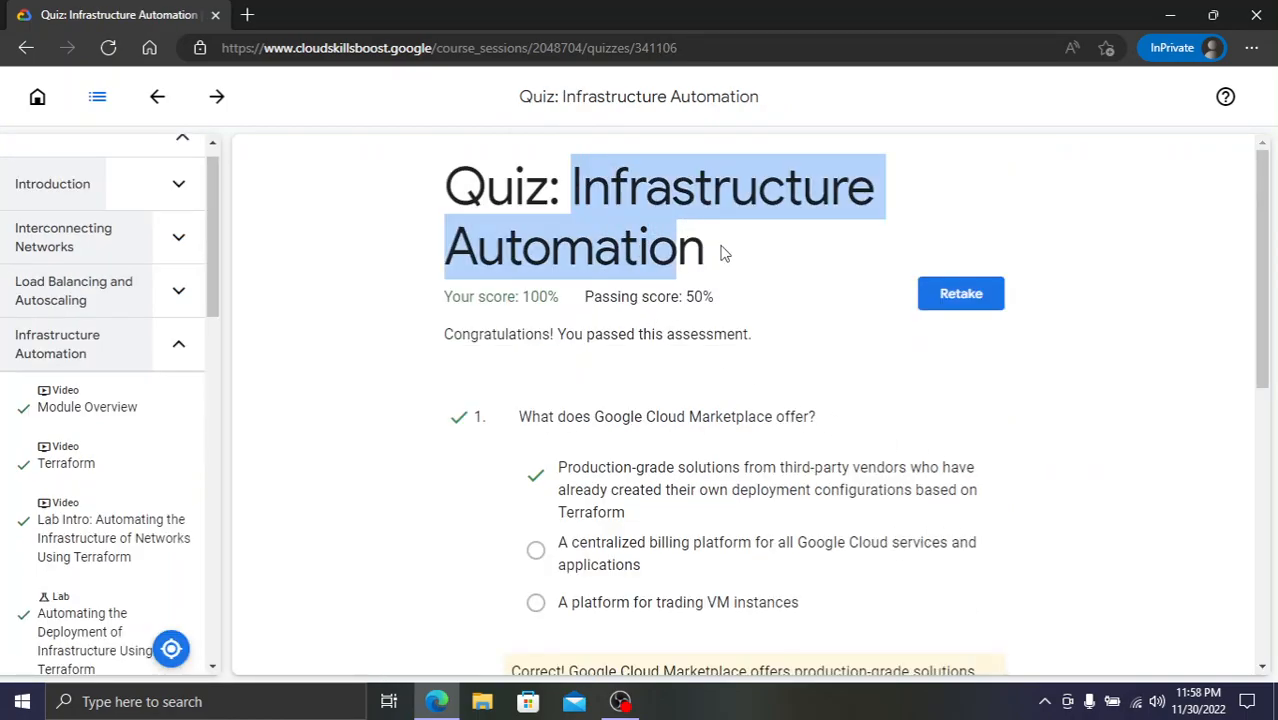
click(709, 260)
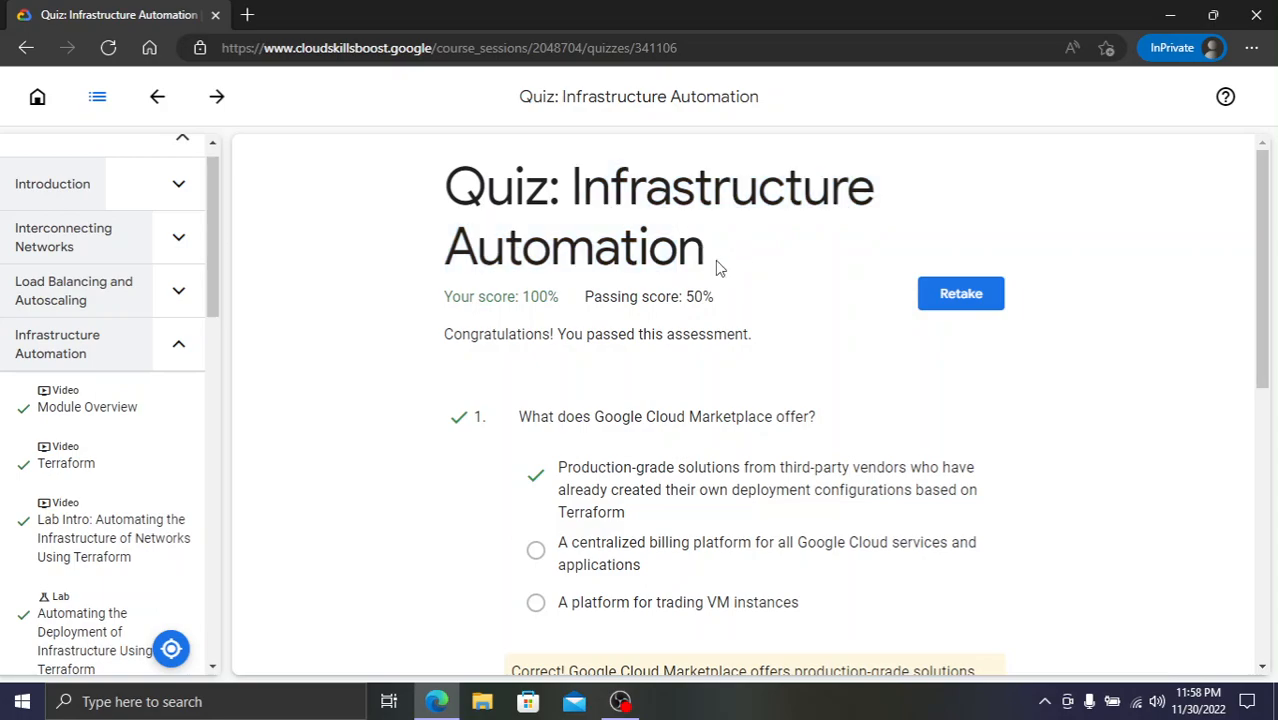
scroll(715, 260, down, 2)
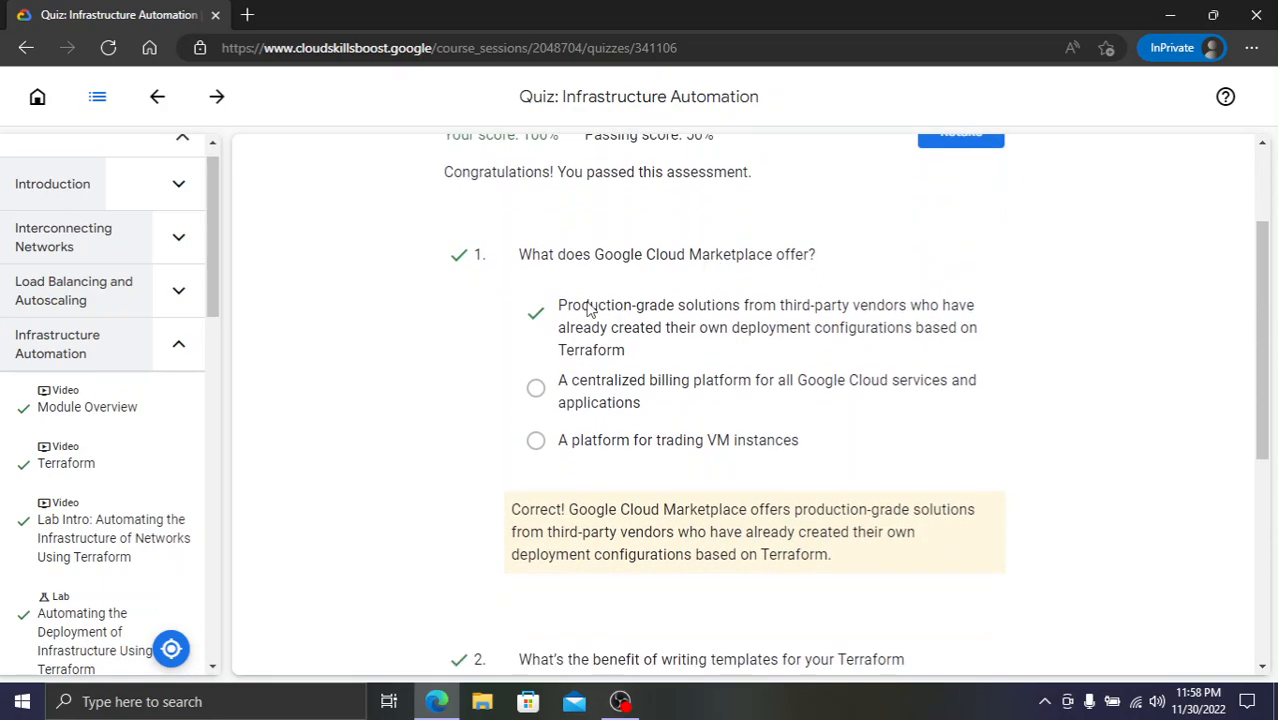
drag(560, 313, 602, 327)
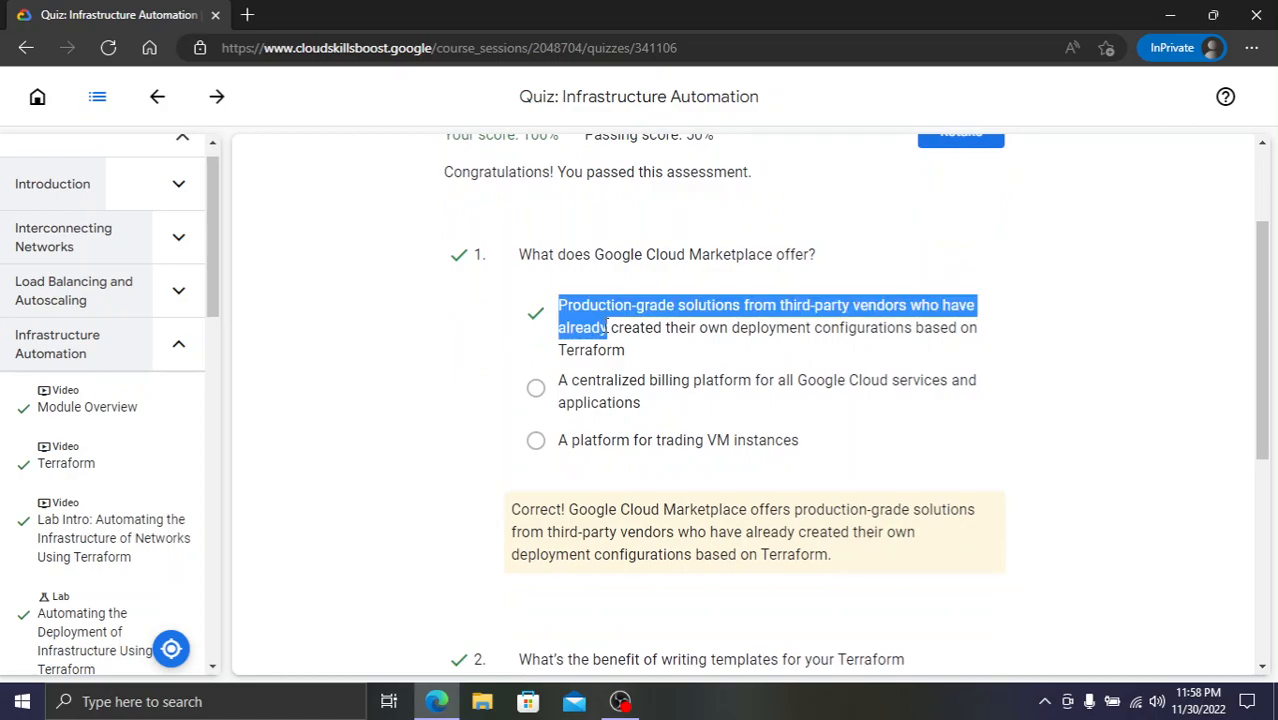
click(688, 322)
scroll(688, 322, down, 3)
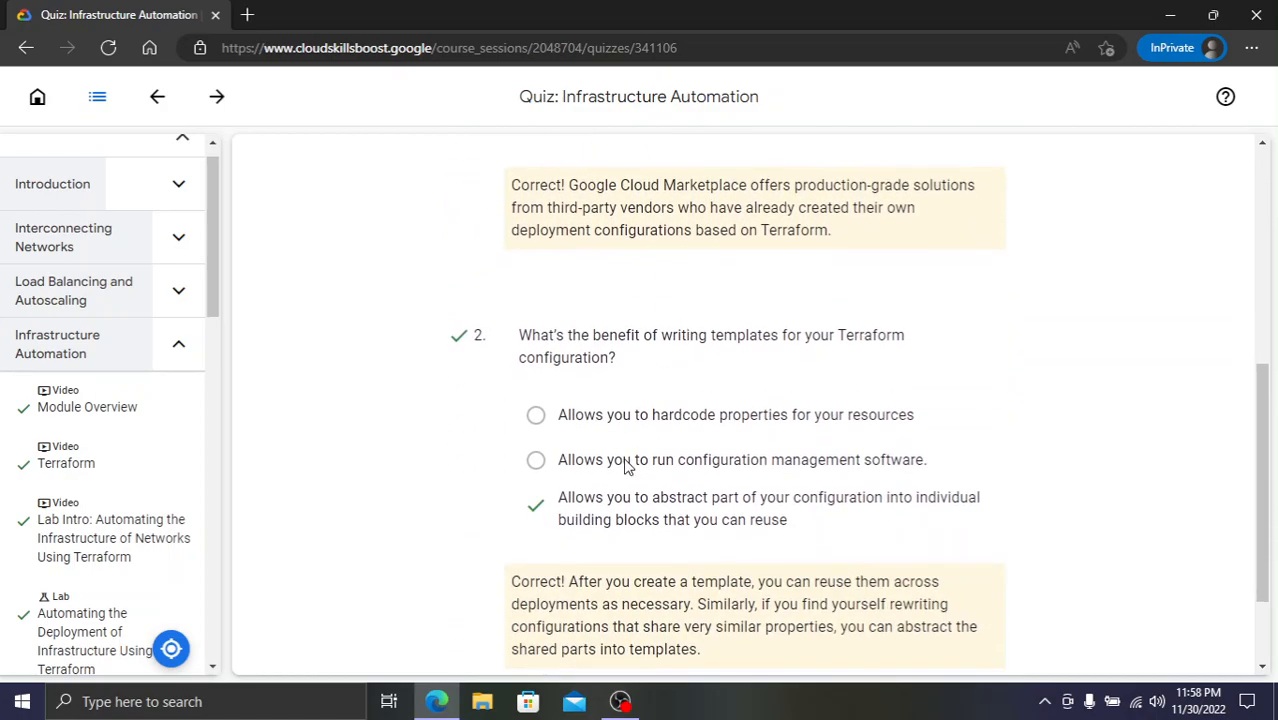
scroll(541, 410, down, 1)
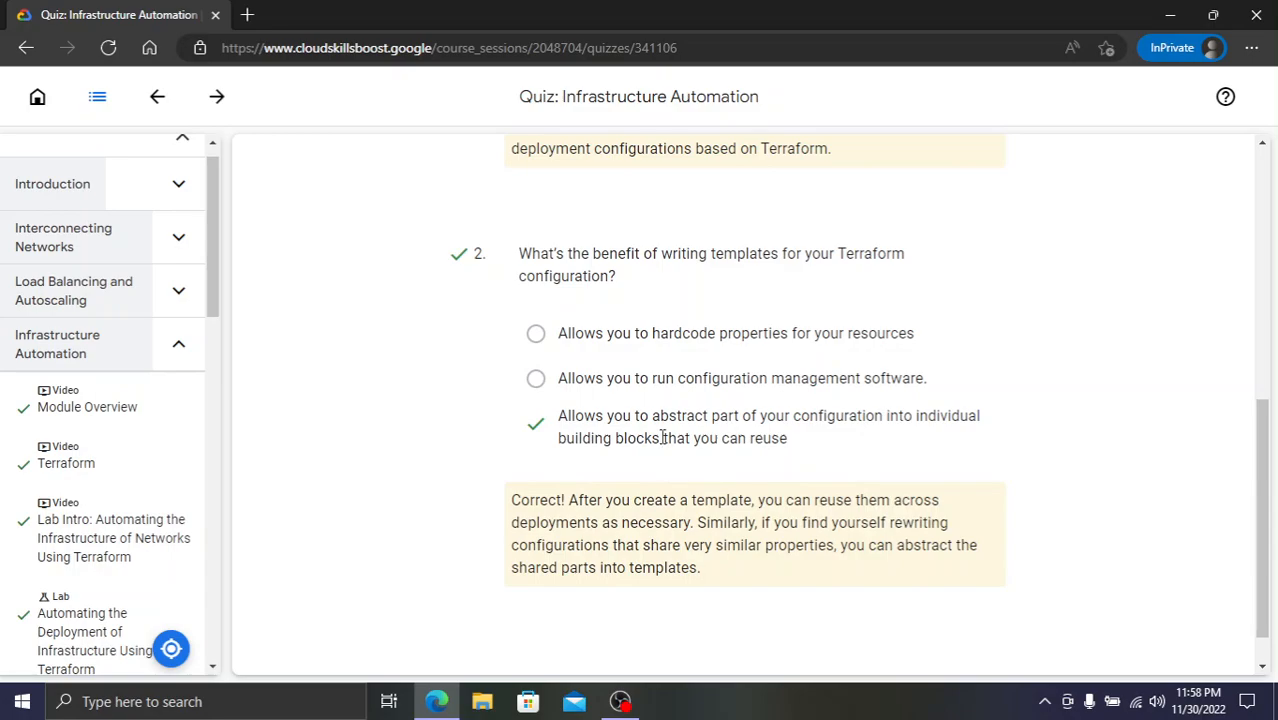
- Find the Managed Services quiz near the end of the course outline and open it
scroll(131, 380, down, 5)
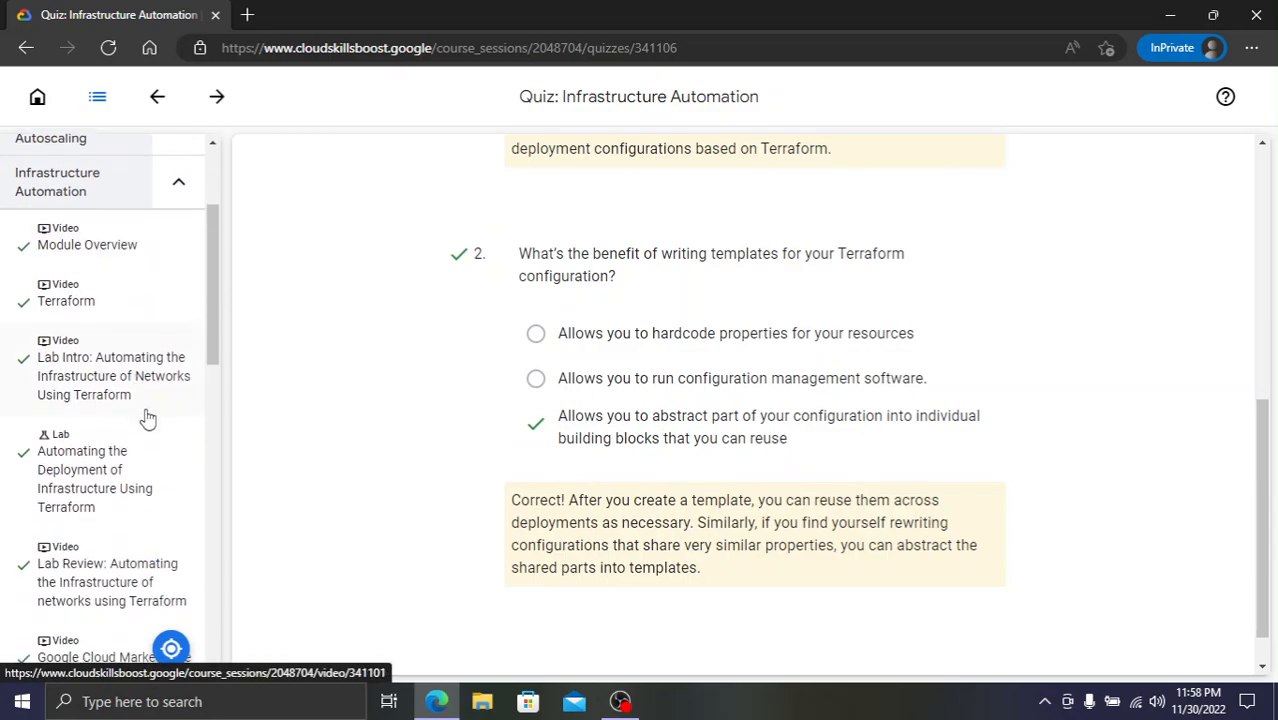
scroll(143, 420, down, 4)
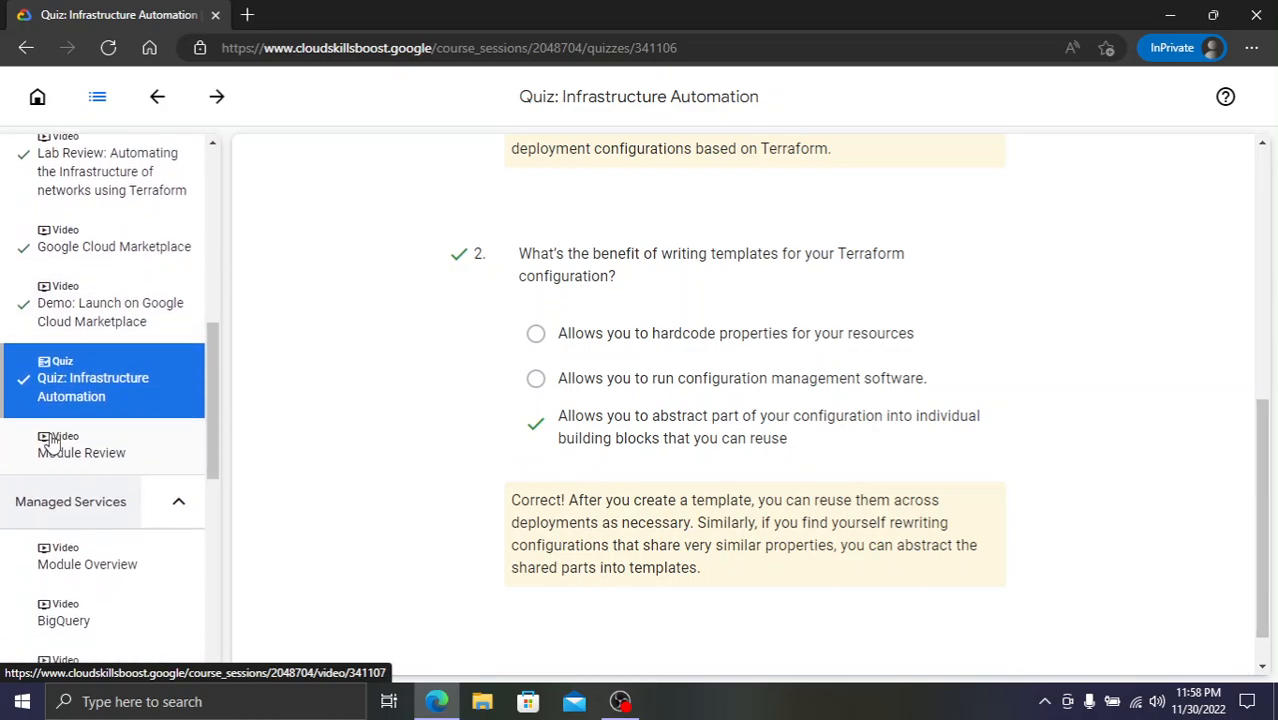
scroll(115, 420, down, 3)
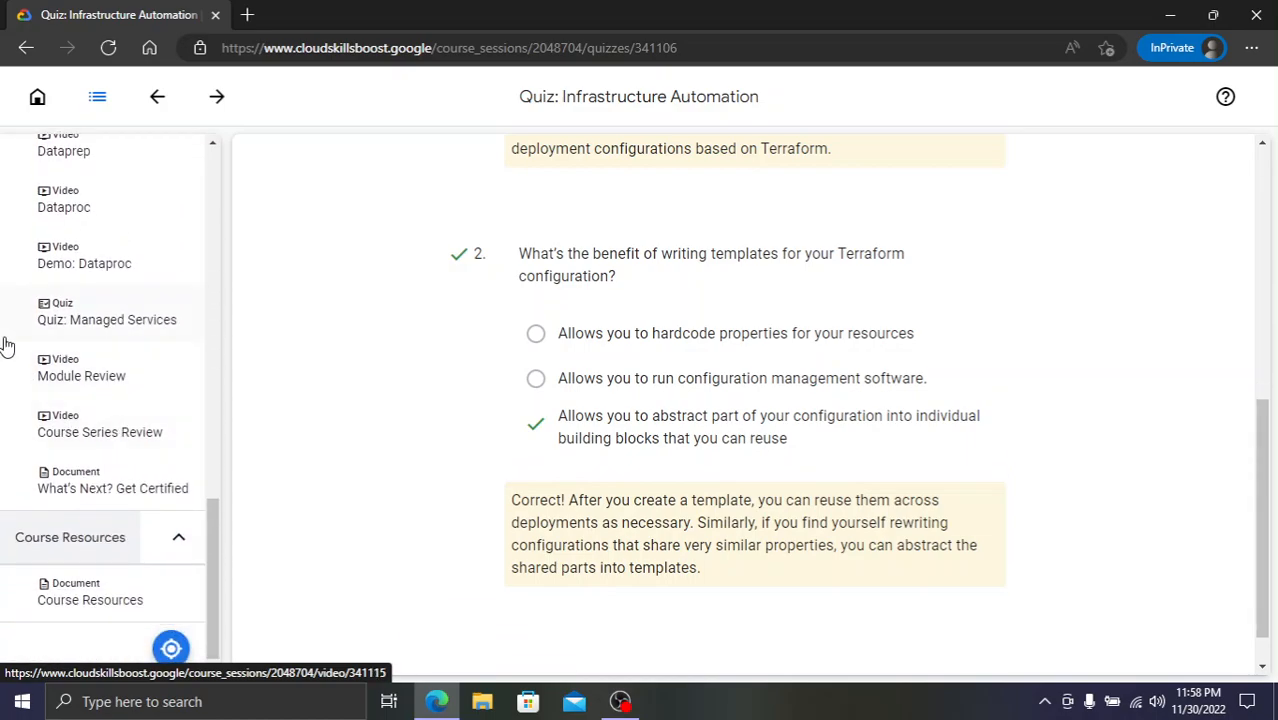
click(101, 331)
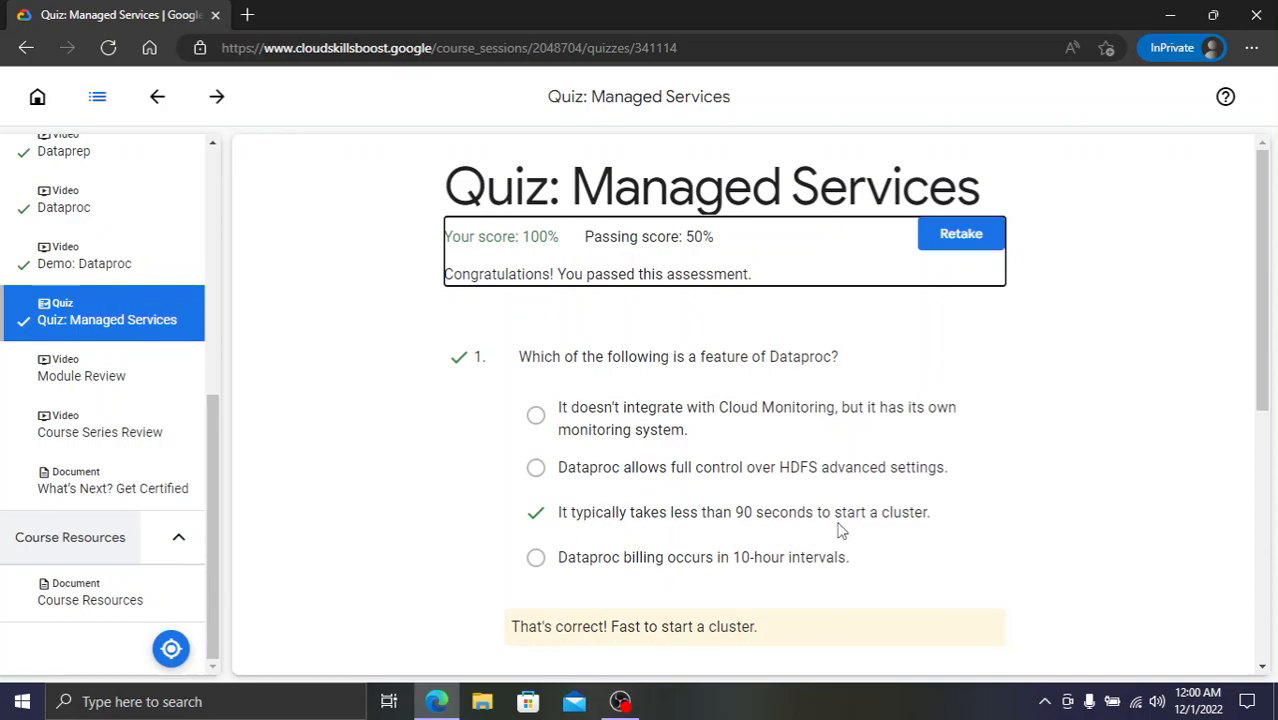
- Review the Managed Services quiz answers on the Dataproc feature and how Managed Services are useful
drag(933, 527, 754, 512)
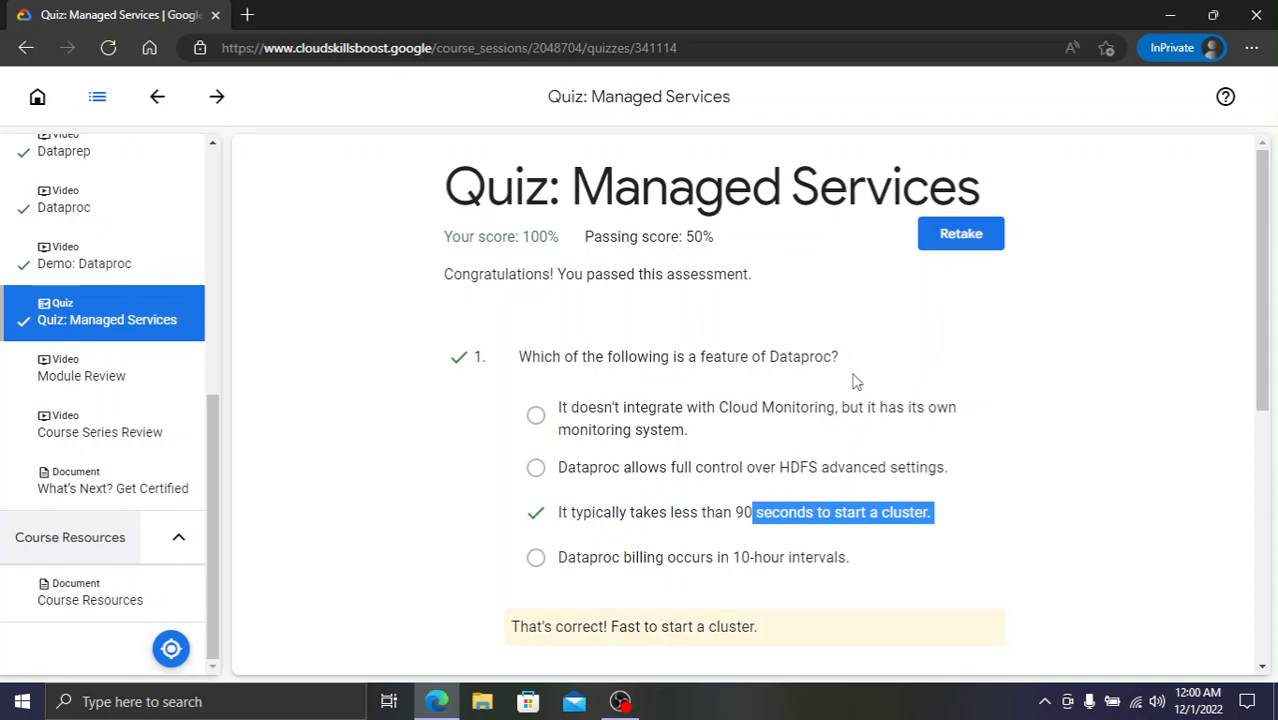
drag(850, 366, 760, 360)
click(1123, 409)
scroll(1119, 425, down, 3)
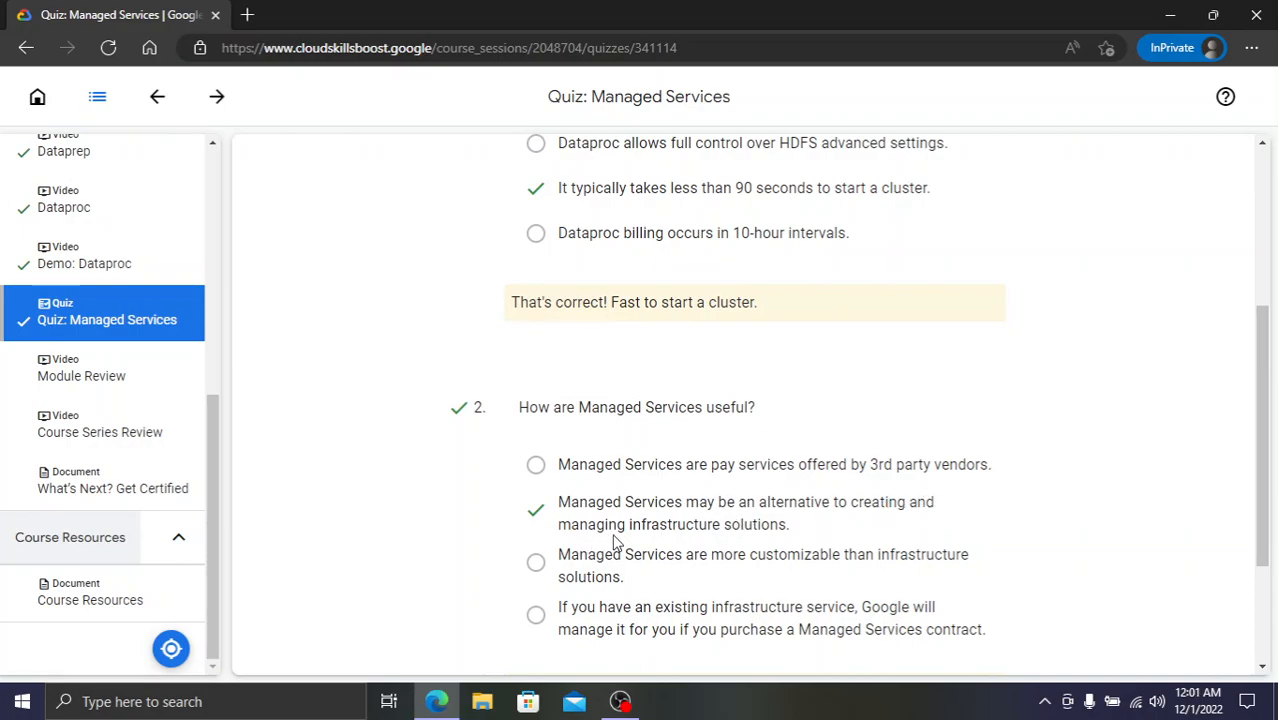
scroll(738, 501, down, 2)
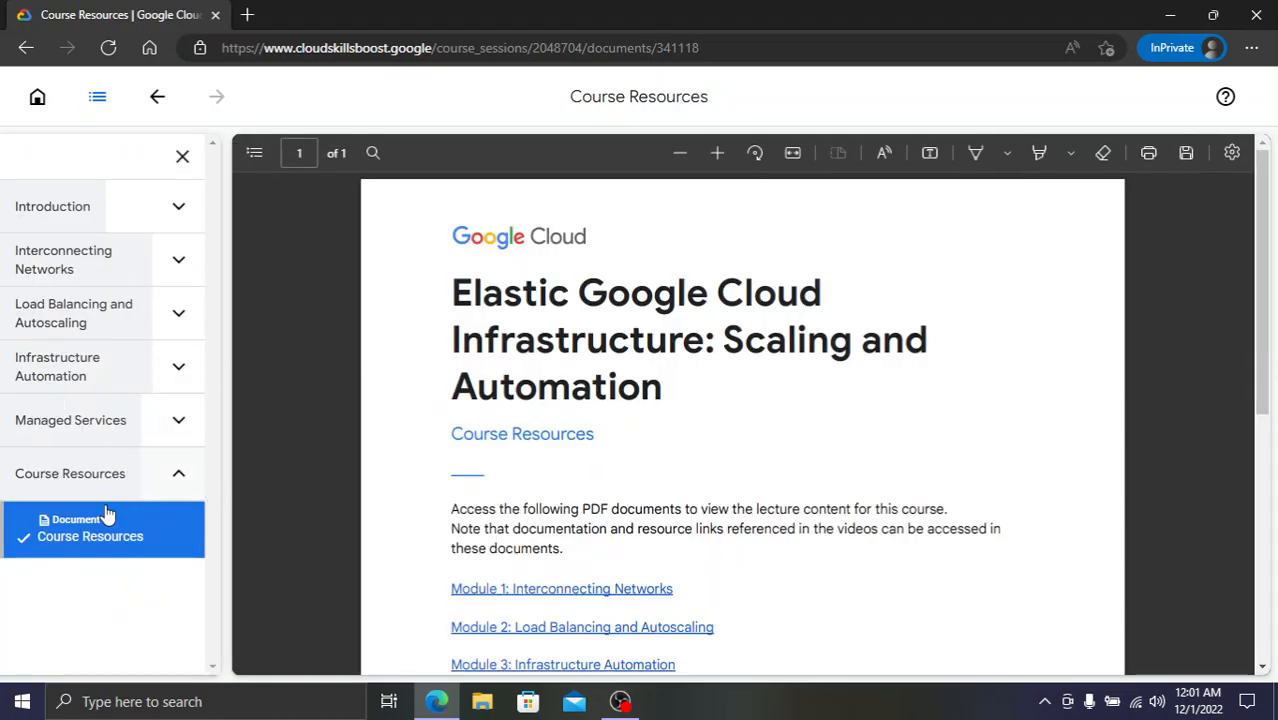
- Leave the Course Resources document for the course's home page and check its completion status
click(37, 98)
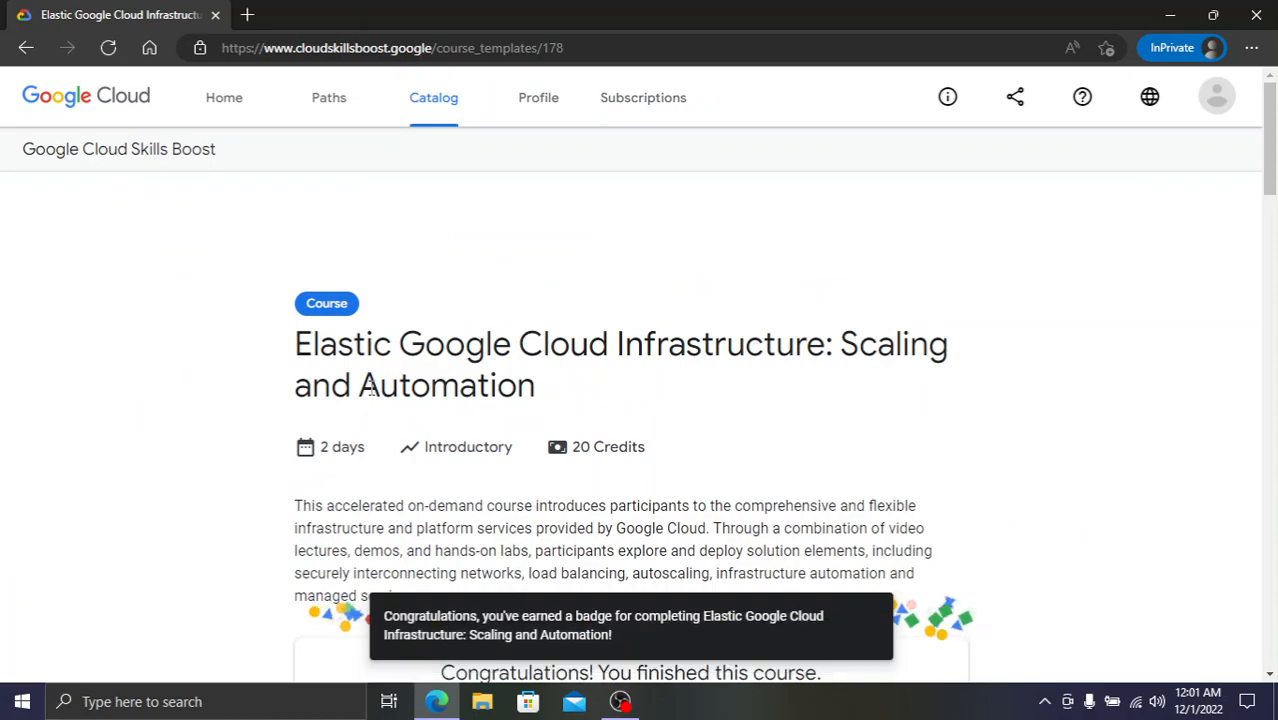
scroll(371, 394, down, 1)
scroll(197, 244, up, 1)
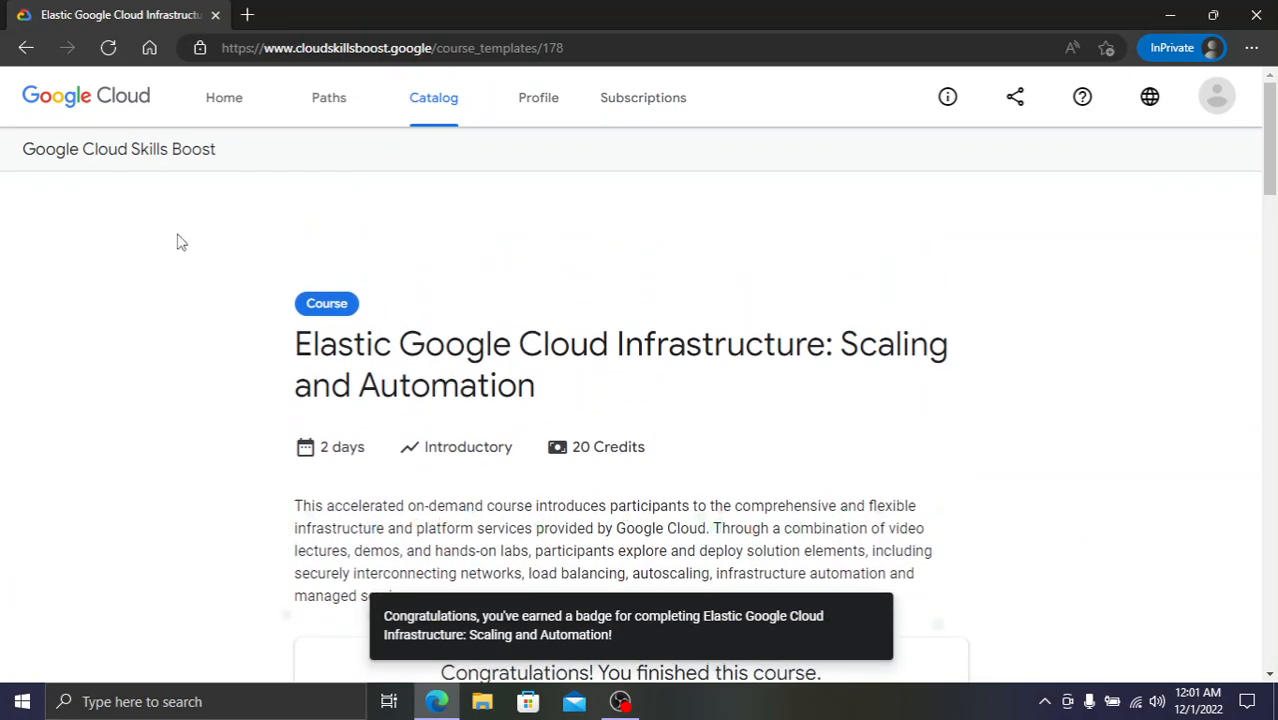
- Open the profile's badges and examine the completion badge for Elastic Google Cloud Infrastructure: Scaling and Automation
click(553, 106)
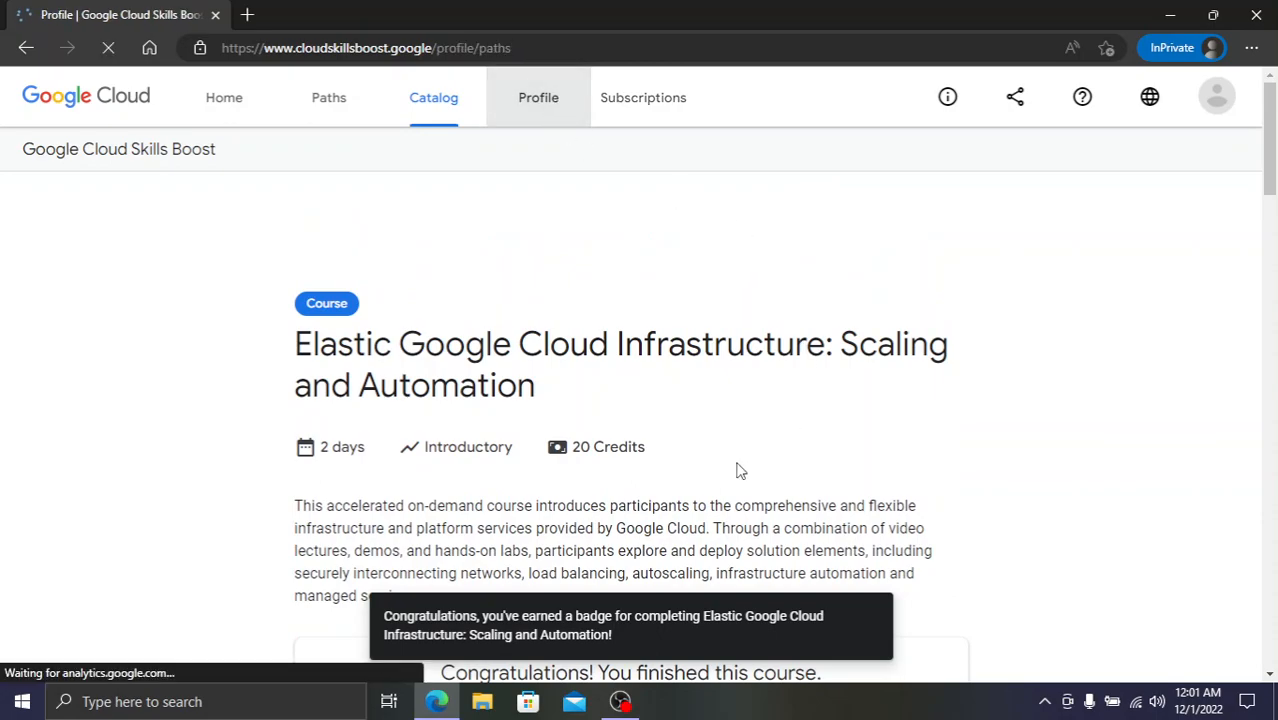
scroll(995, 381, down, 2)
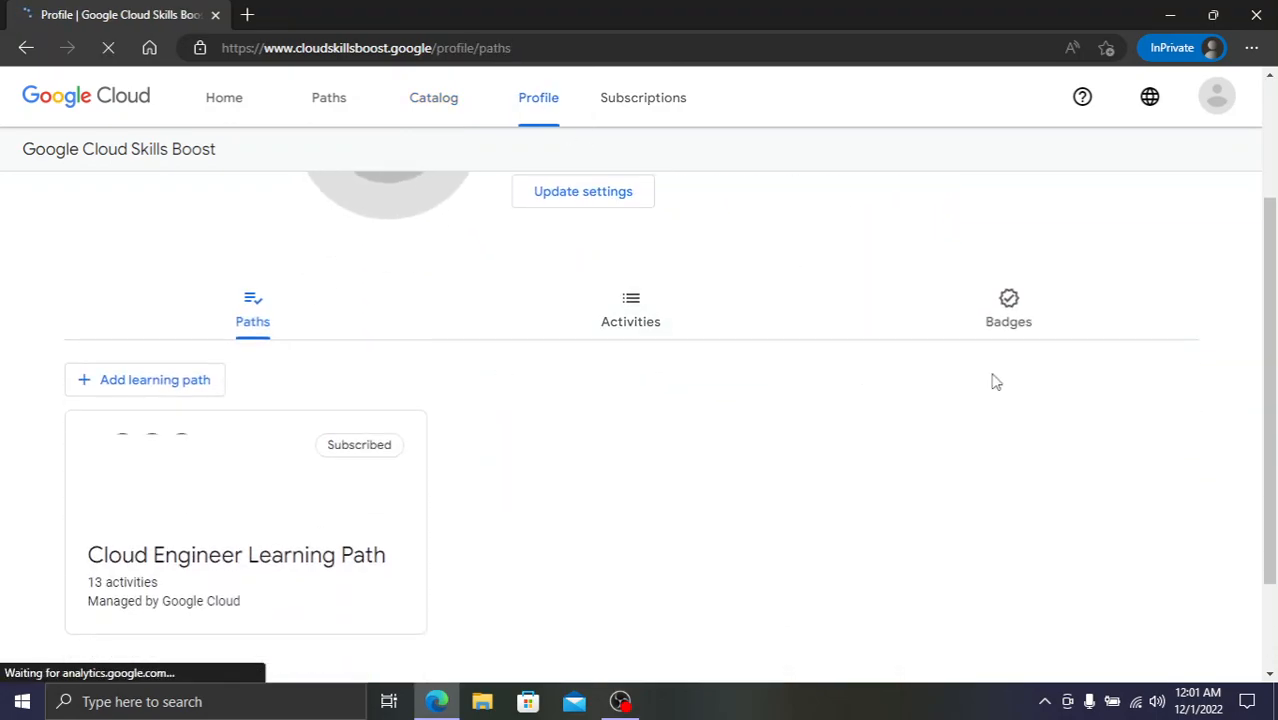
click(998, 320)
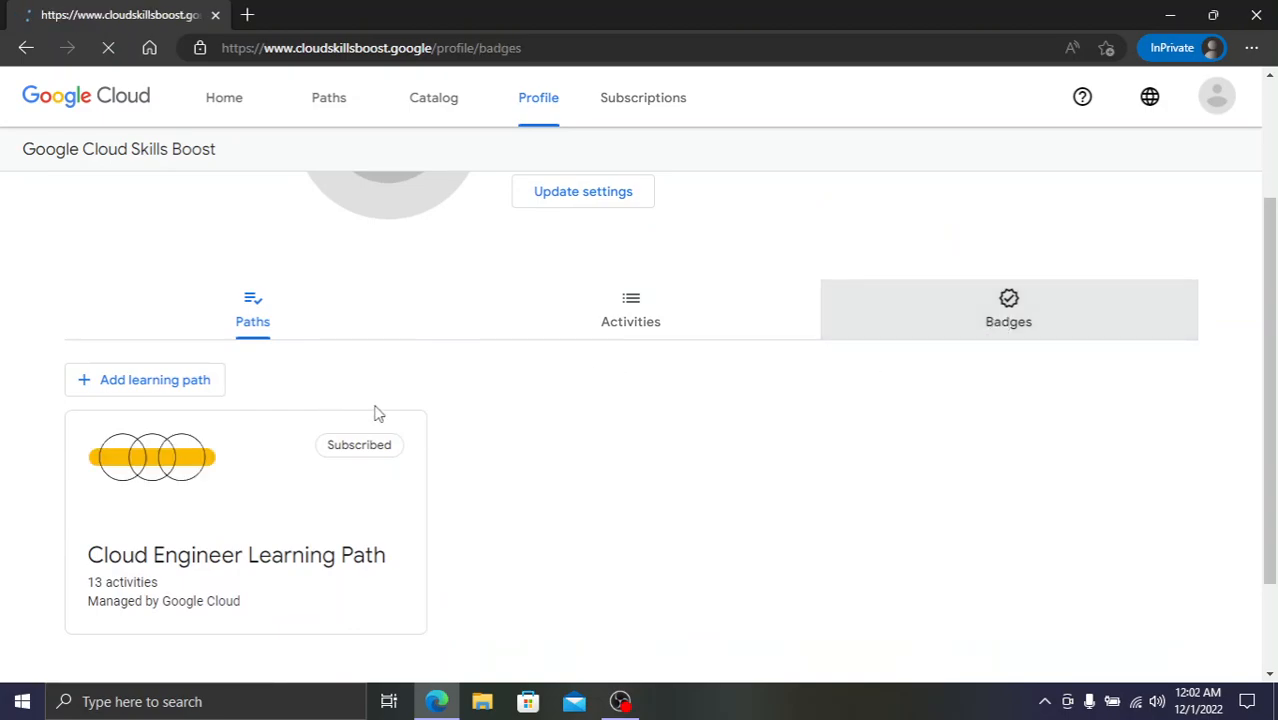
scroll(386, 408, down, 3)
scroll(391, 416, down, 1)
triple_click(307, 543)
mouse_move(307, 543)
mouse_down()
mouse_move(260, 537)
mouse_move(298, 538)
mouse_up()
click(338, 543)
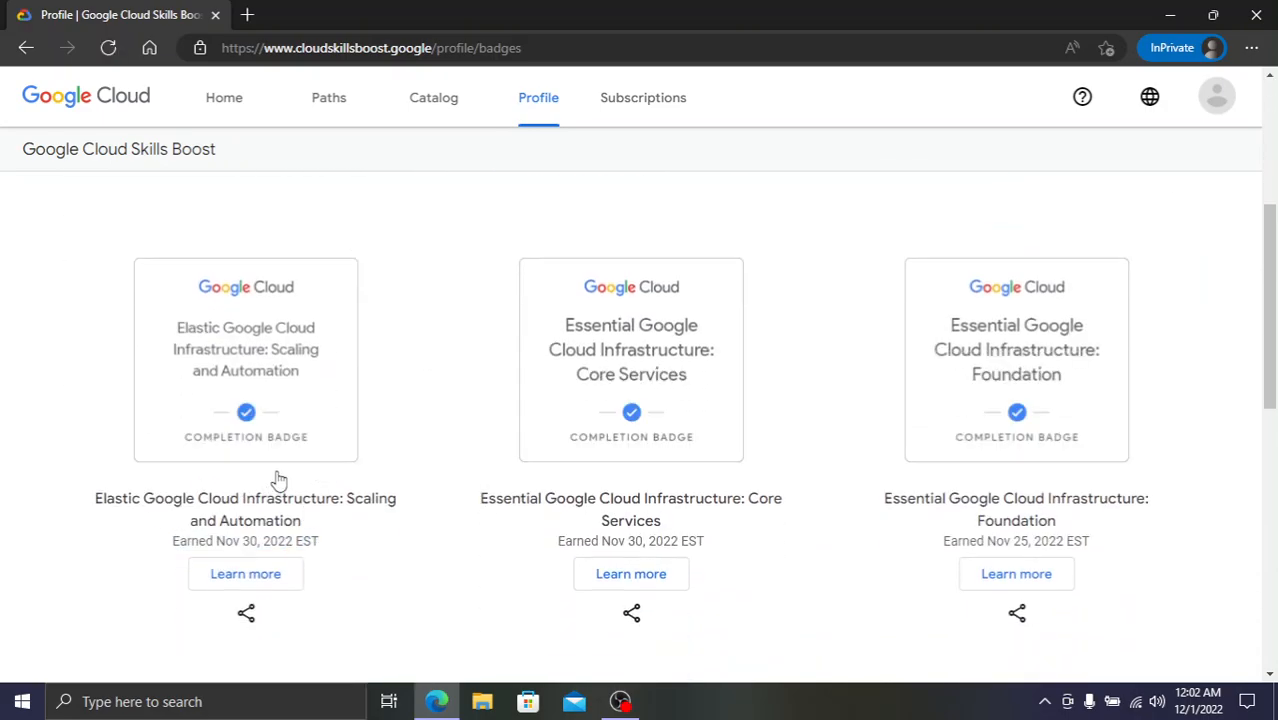
- Open the Cloud Engineer Learning Path and locate its next course, Getting Started with Google Kubernetes Engine
scroll(279, 480, up, 3)
click(350, 110)
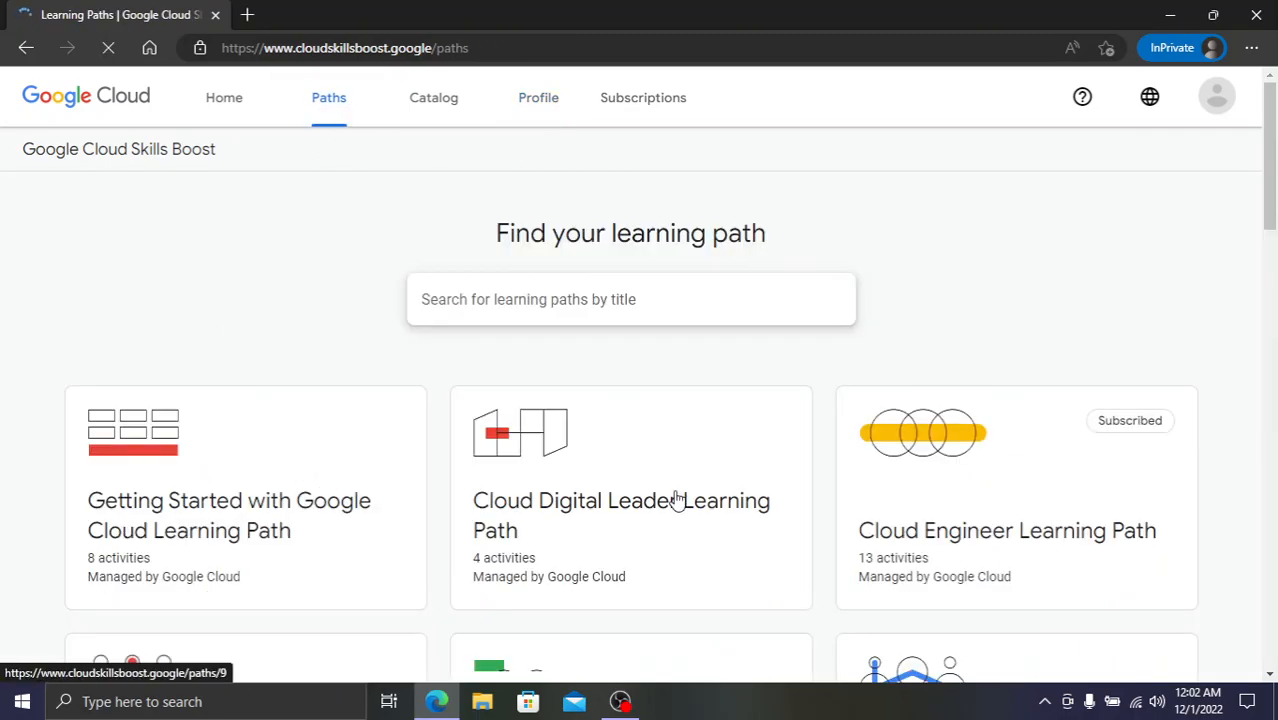
click(909, 511)
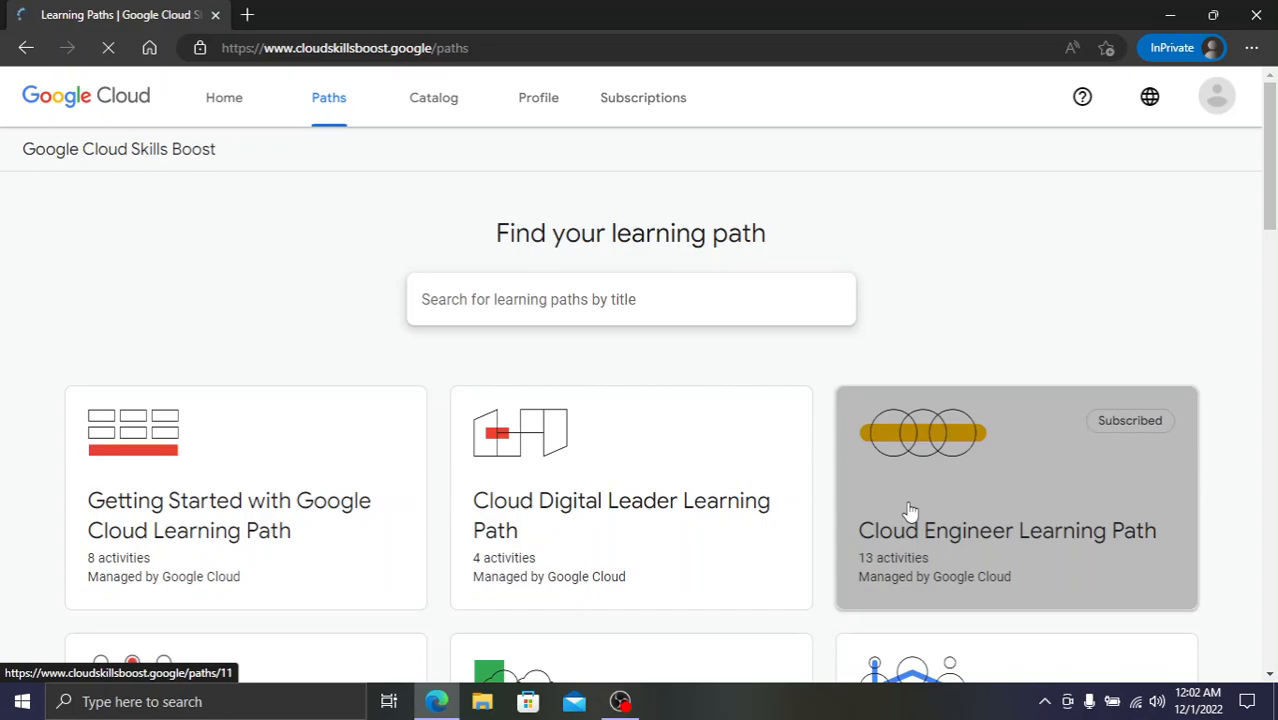
scroll(394, 418, down, 3)
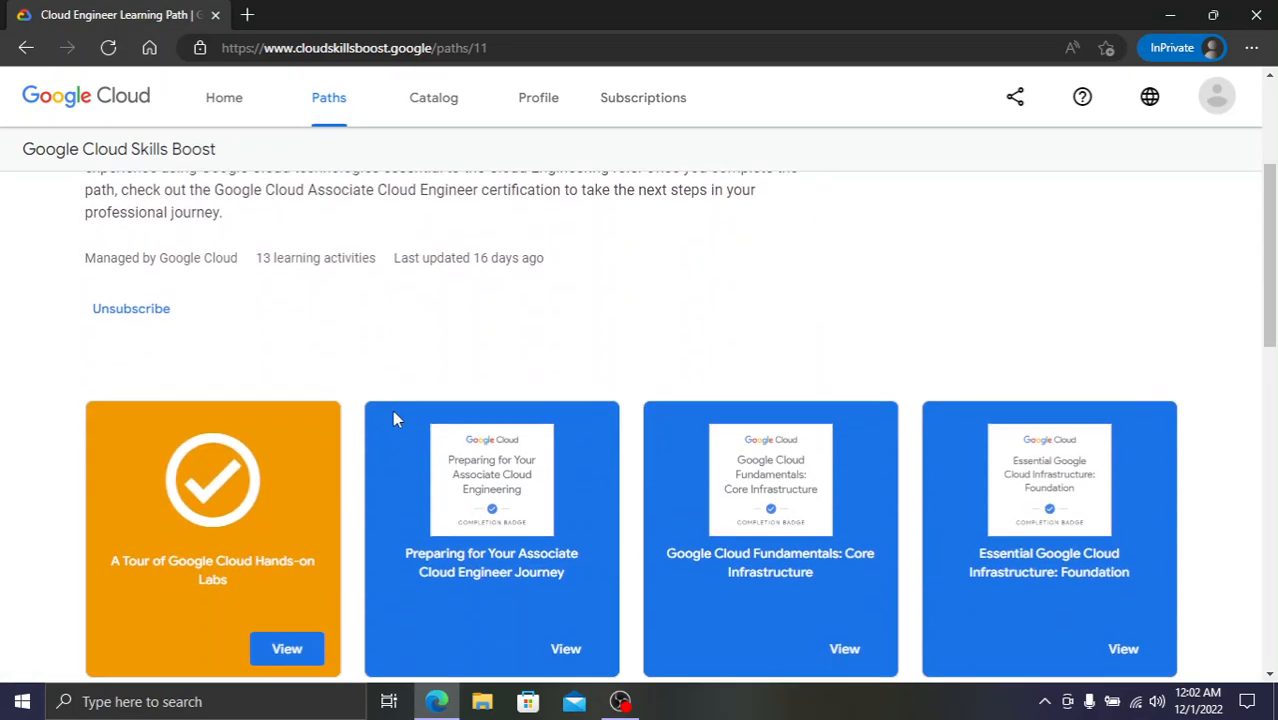
scroll(394, 418, down, 4)
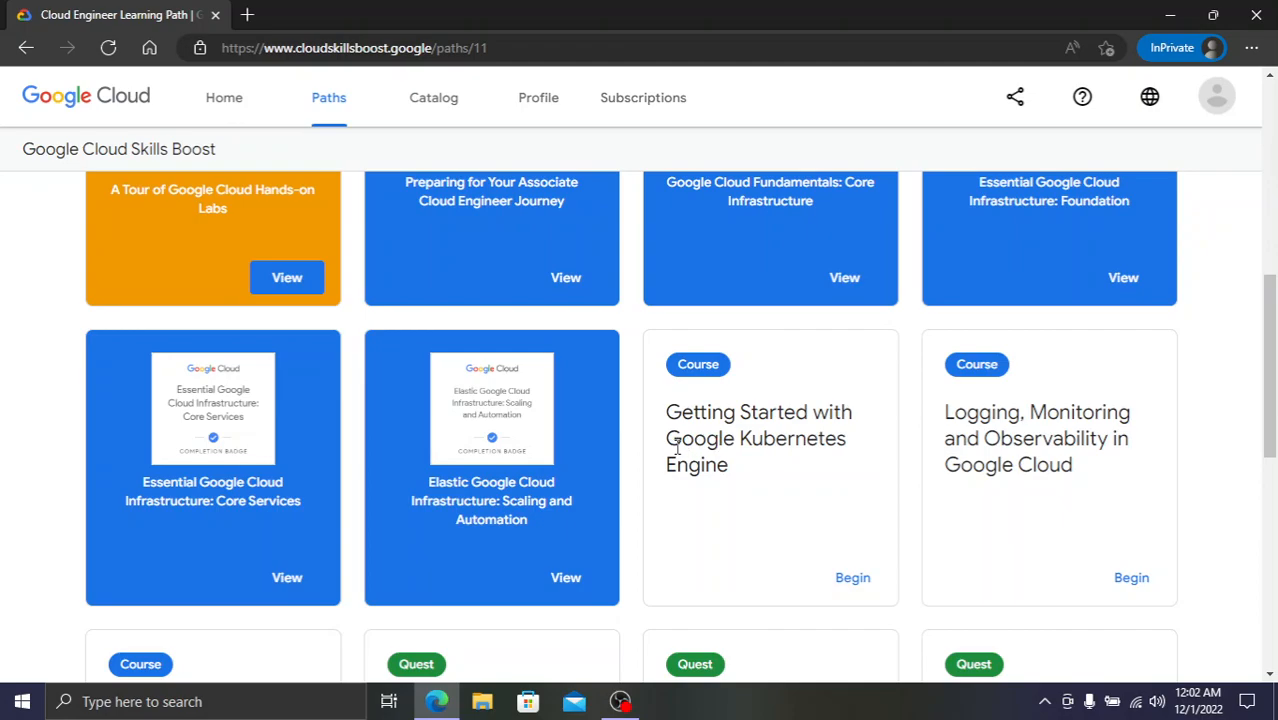
drag(725, 465, 665, 412)
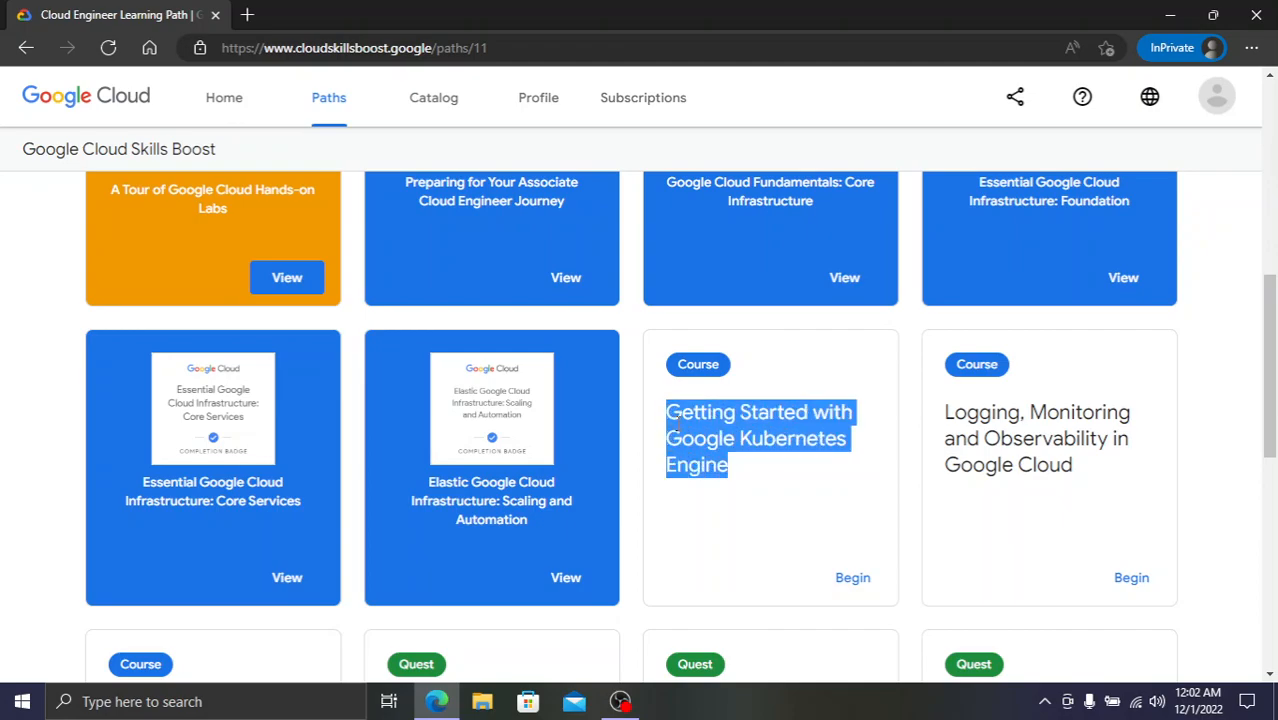
click(732, 423)
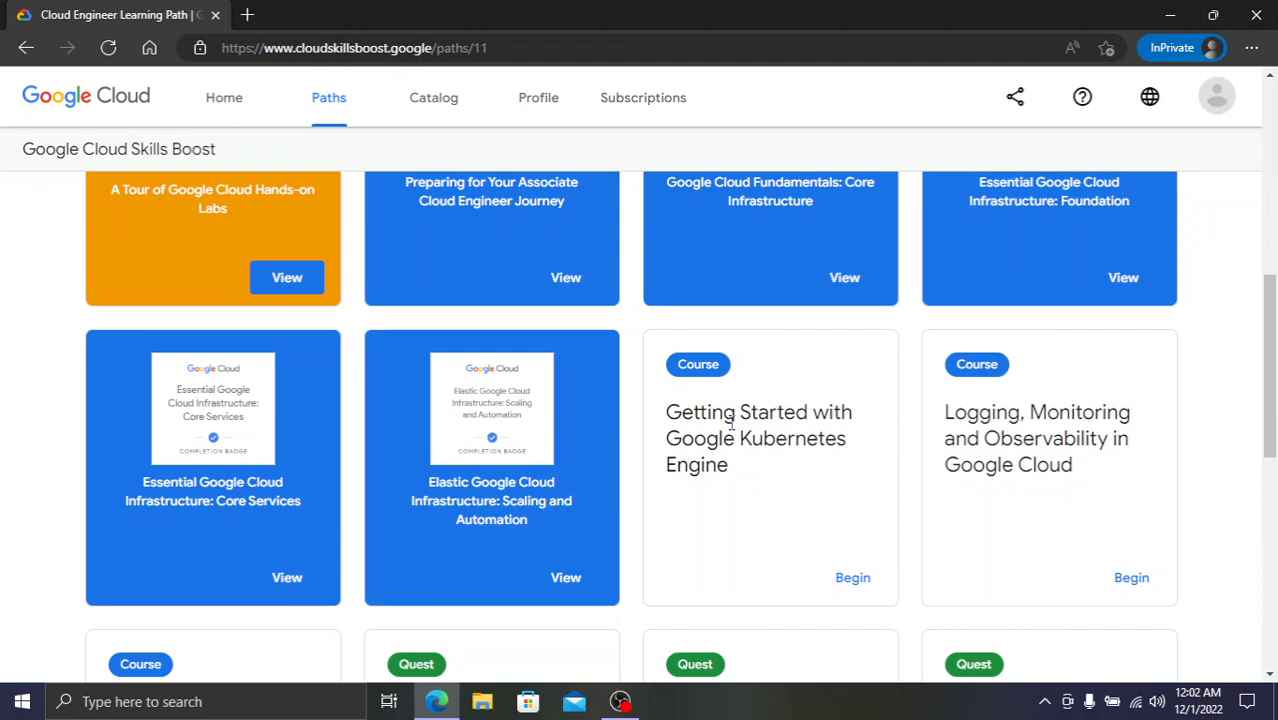